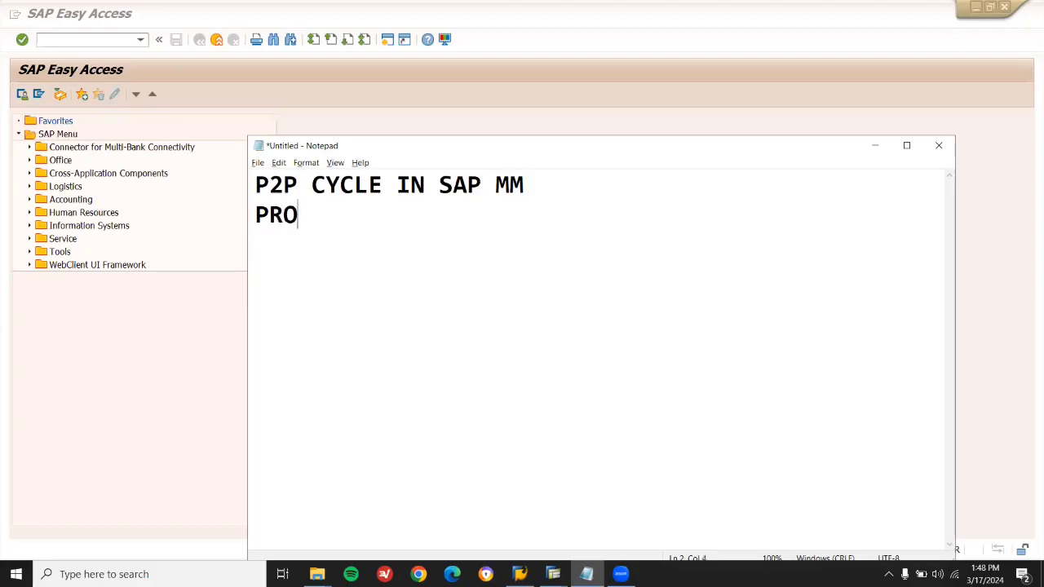
Type the heading lines PROCURE TO PAY CYCLE and P TO P CYCLE.
type("P")
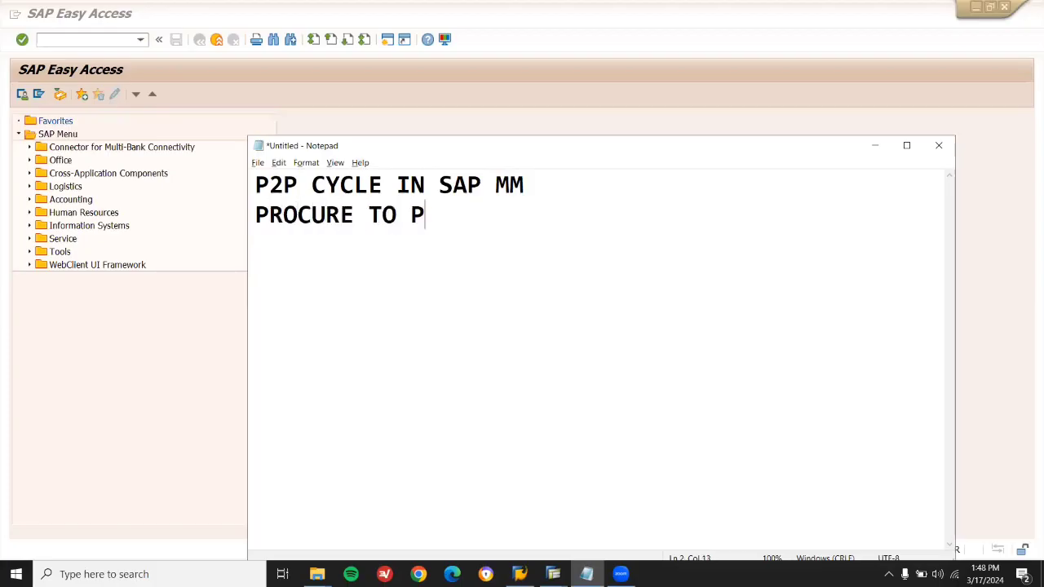
type("AY CYCLE")
key("Return")
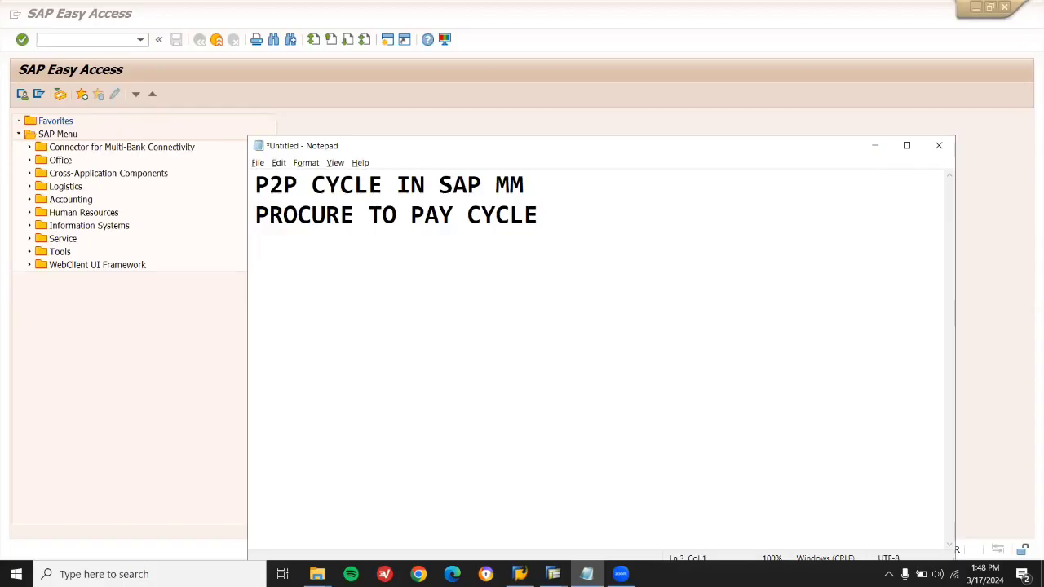
type("PTOP")
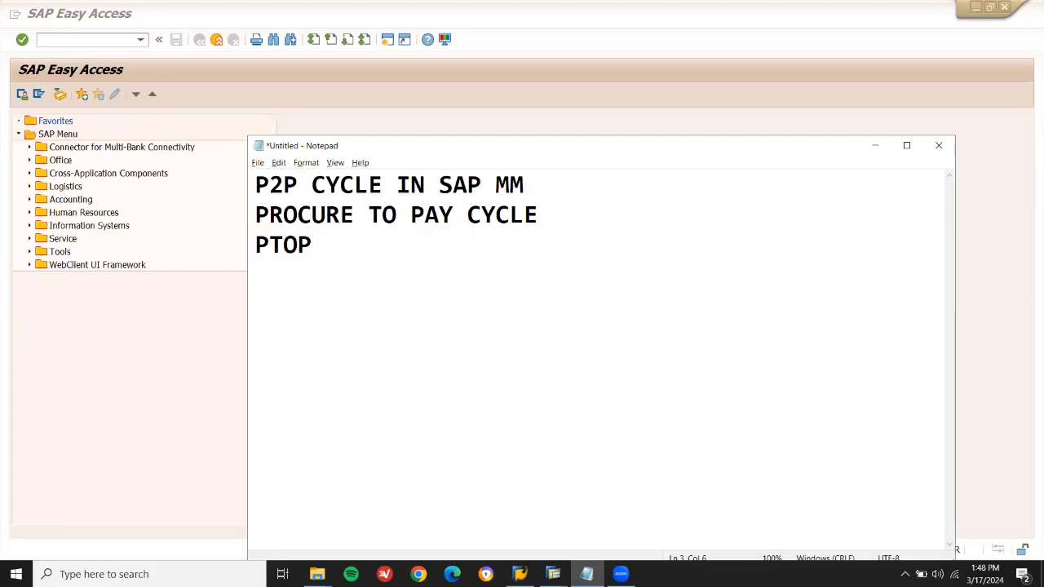
key("Left")
key("Left")
key("Left")
key("Left")
key("Right")
key("Right")
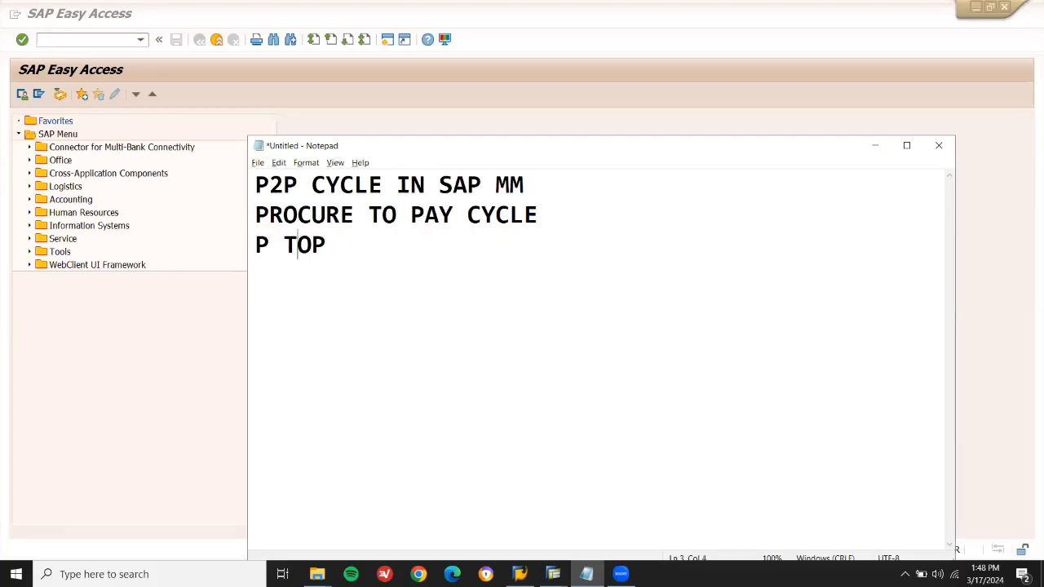
key("Right")
key("Right")
type("CYCLE")
key("Return")
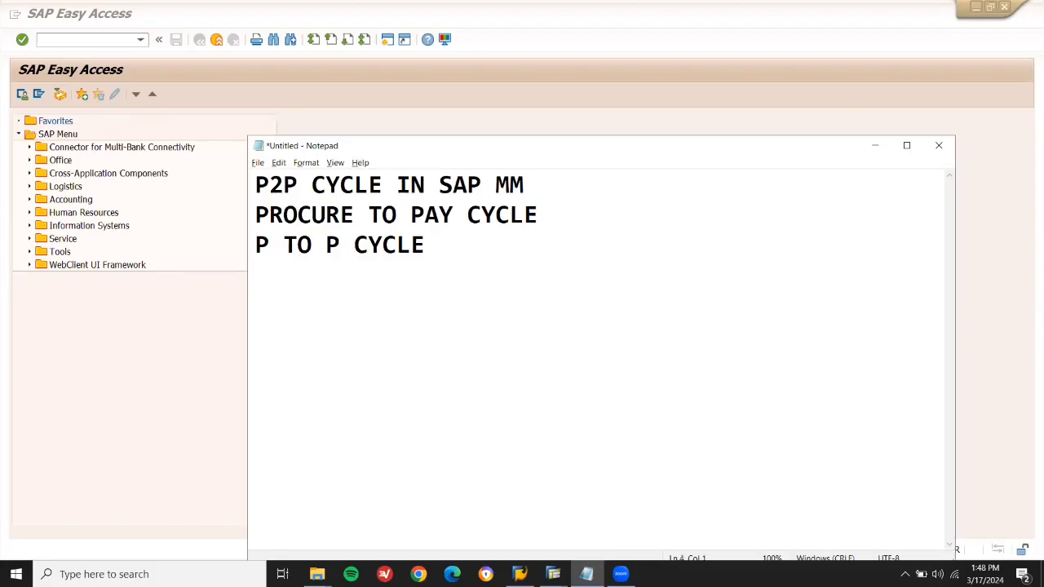
List steps 1. PR, 2. RFQ, 3. QUOTATION MAINTENANCE and 4. QUOTATION COMPARISON.
type("1. PR")
key("Return")
type("2. RFQ")
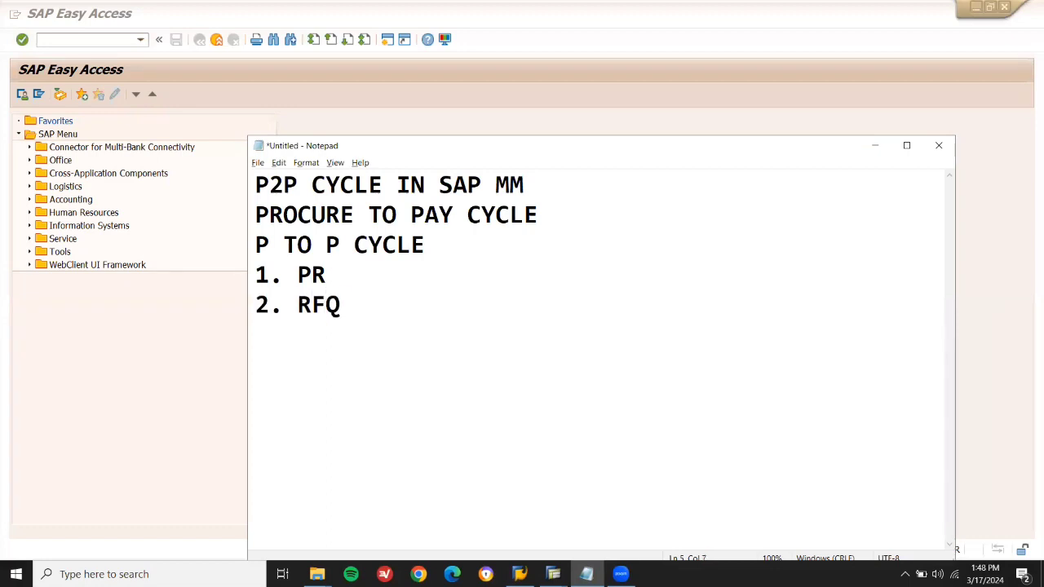
key("Return")
type("3. QUOTATION MAINTENANCE")
key("Return")
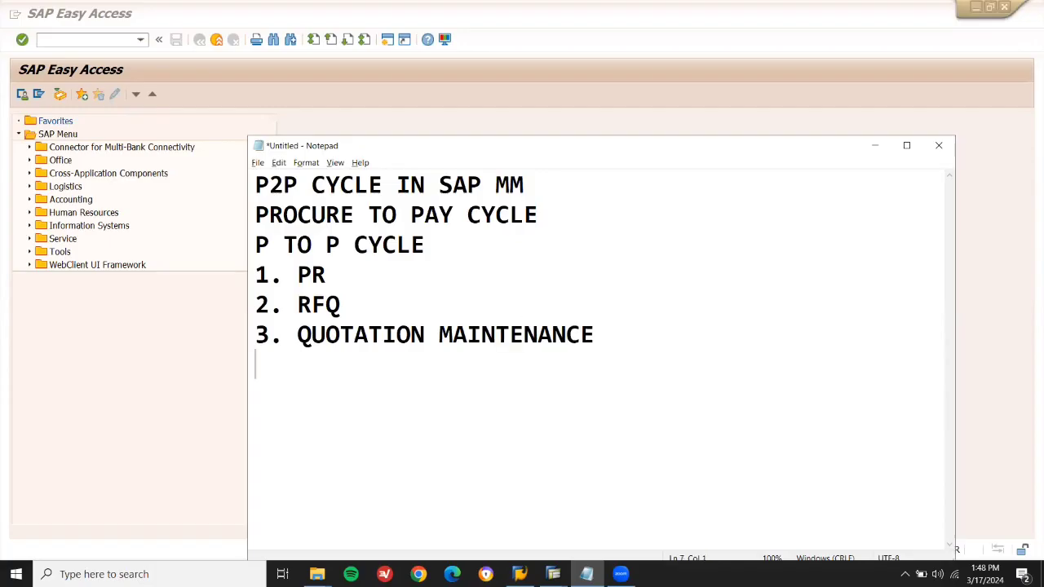
type("4. QUOTATIO")
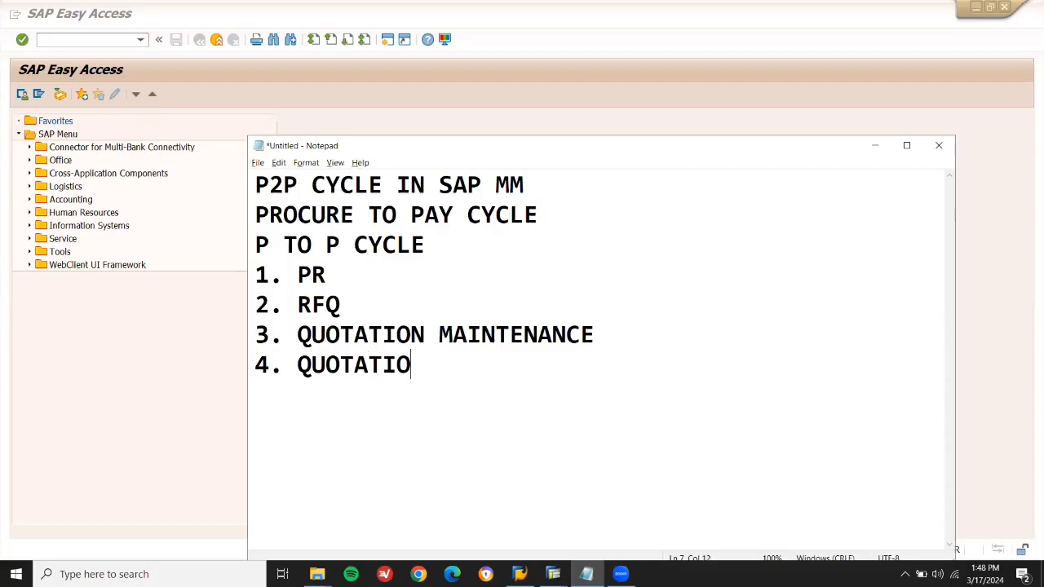
type("N COMPA")
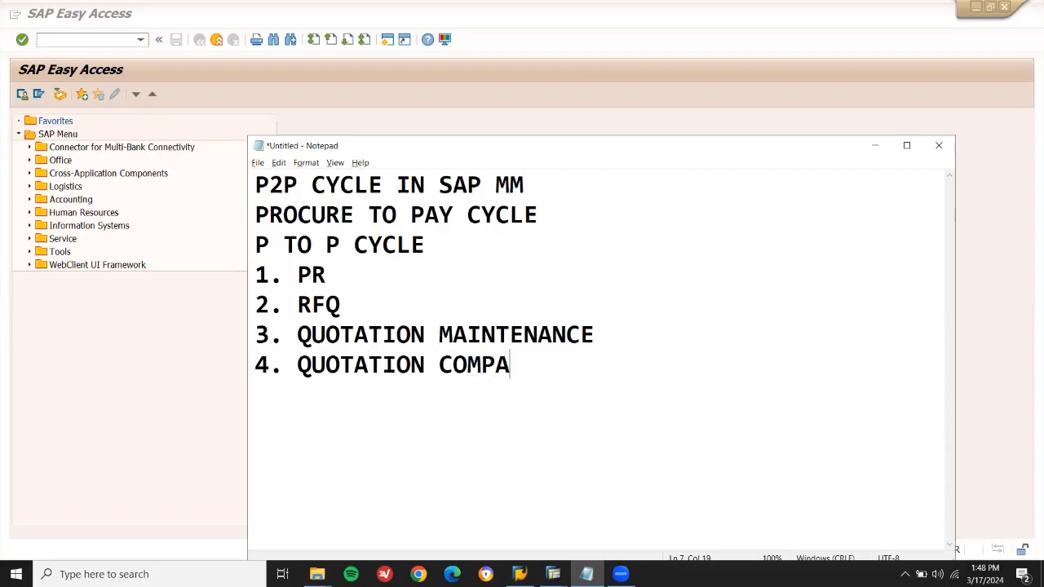
type("RISON")
key("Return")
Add steps 5. VENDOR SELECTION, 6. PO, 7. GR and 8. INVOICE VERIFICATION.
type("5. ")
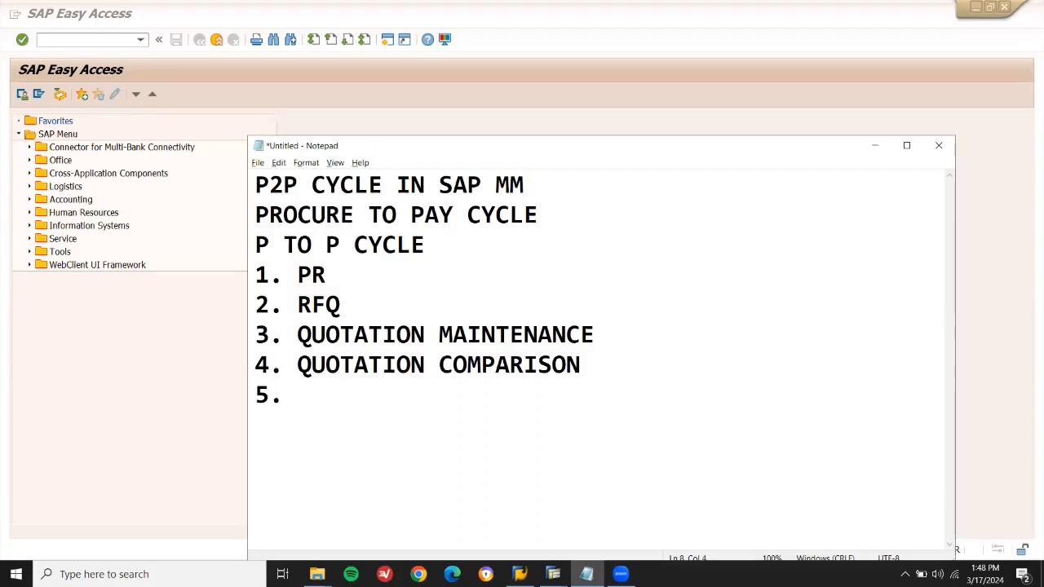
type("VEND")
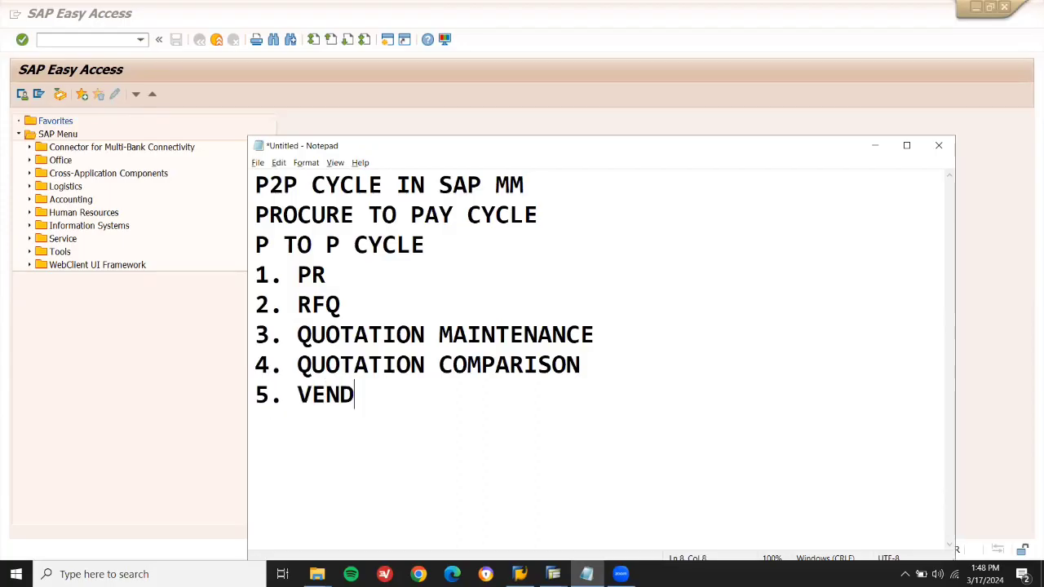
type("OR SELECTION")
key("Return")
type("6. ")
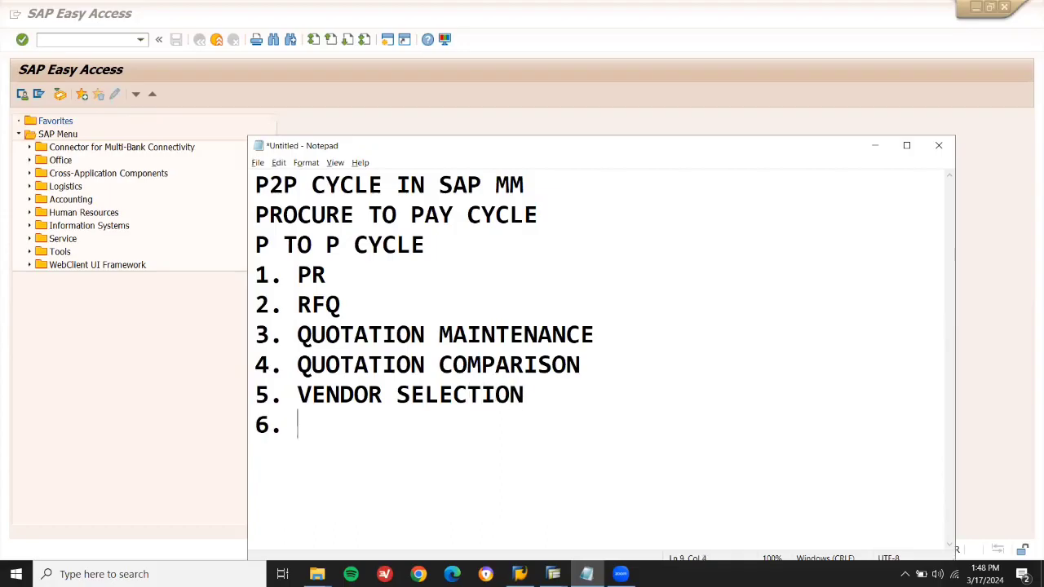
type("PO")
key("Return")
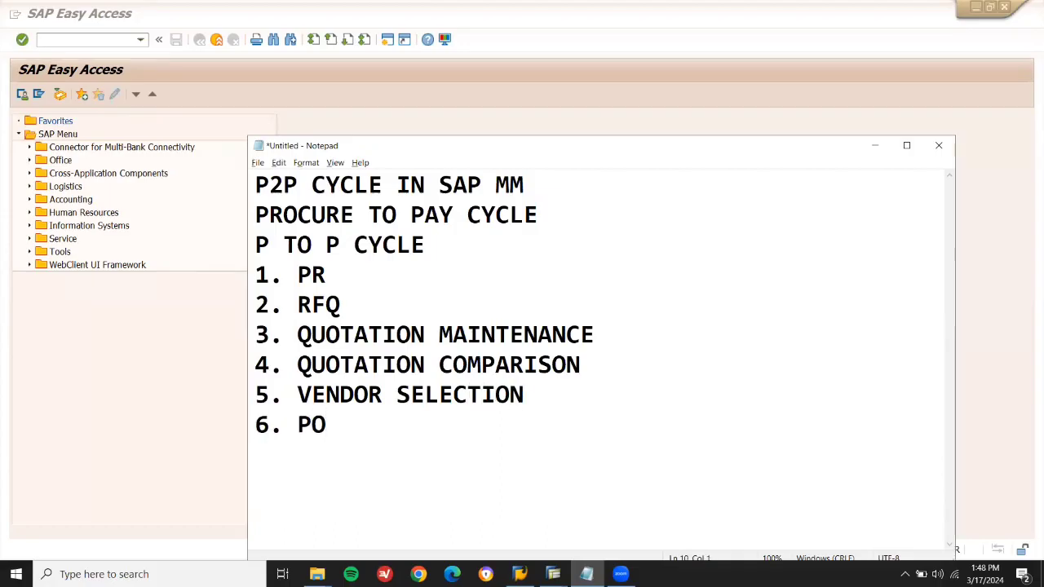
type("7. GR")
key("Return")
type("8. INVOICE")
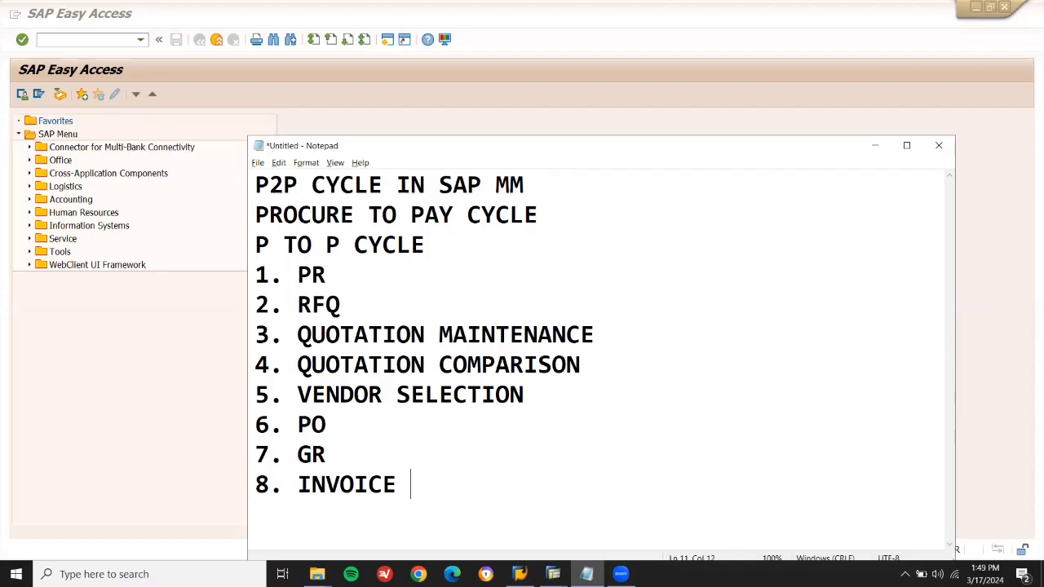
type("VERIFICATION")
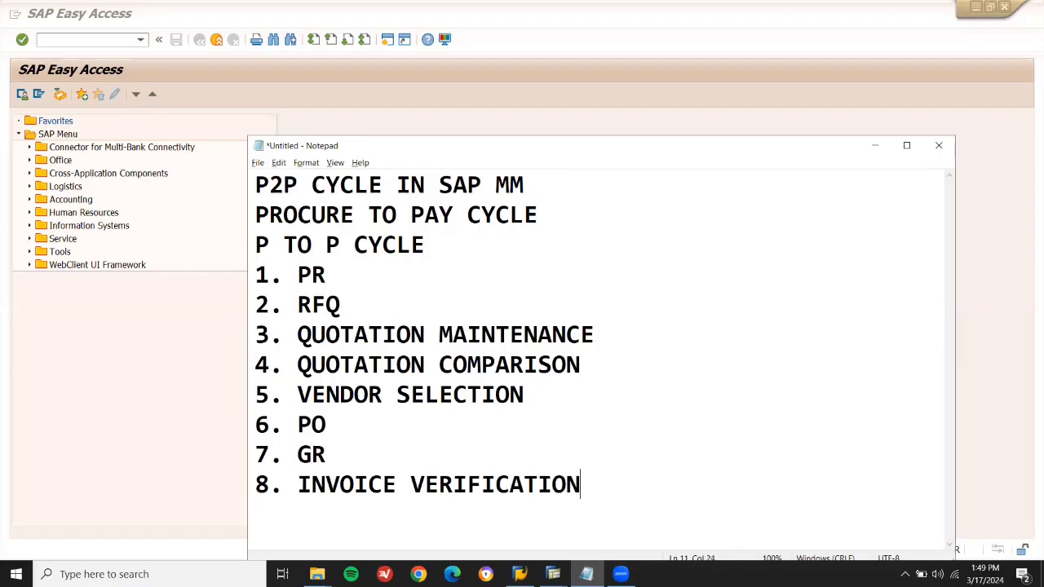
Append transaction codes ME51N, ME41, ME47 and ME49 to the first four step lines.
left_click(352, 276)
type("ME51N")
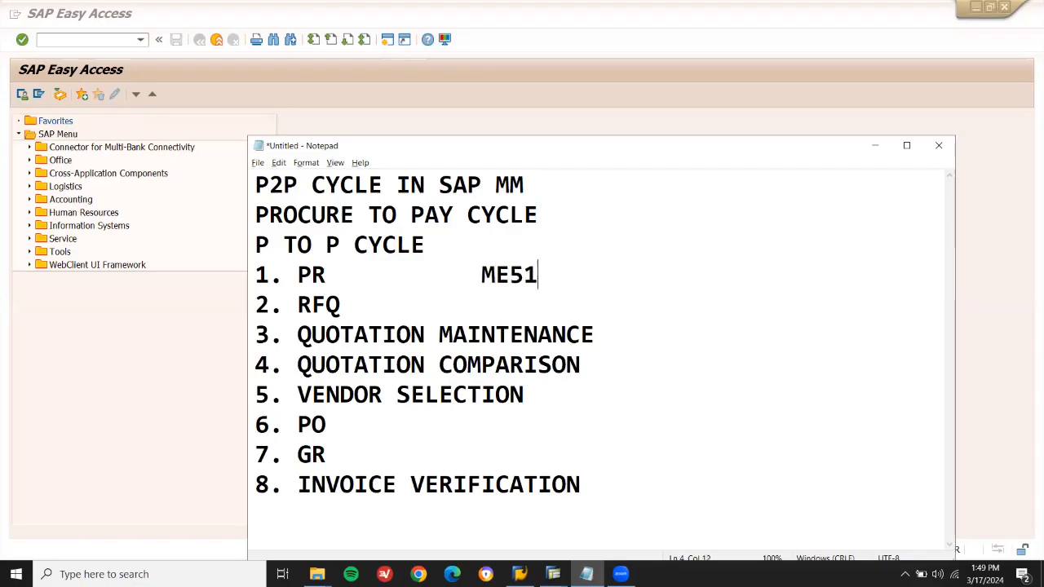
key("Down")
key("Tab")
key("Tab")
type("ME41")
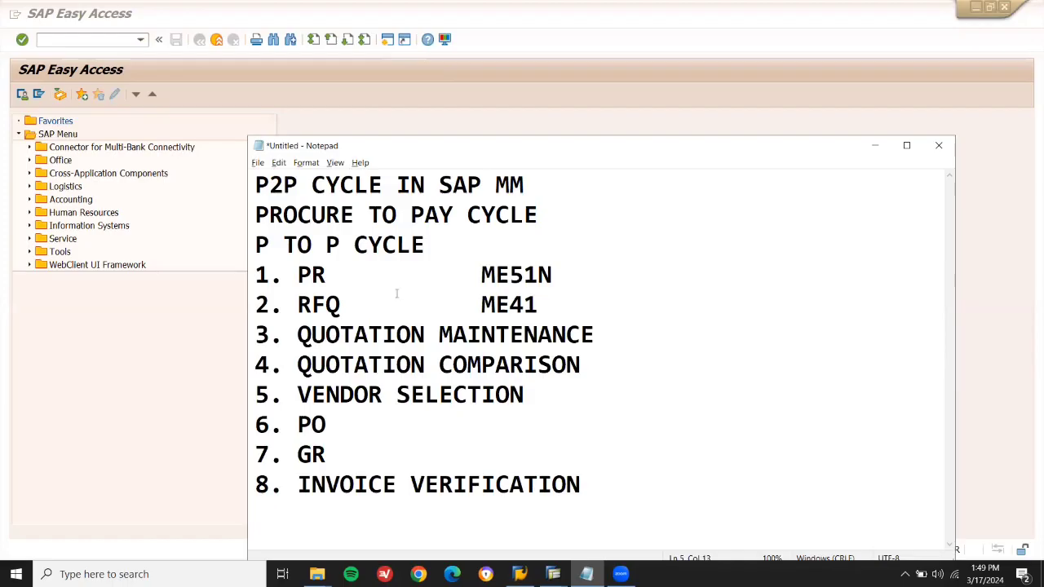
left_click(627, 332)
type("ME47")
left_click(581, 365)
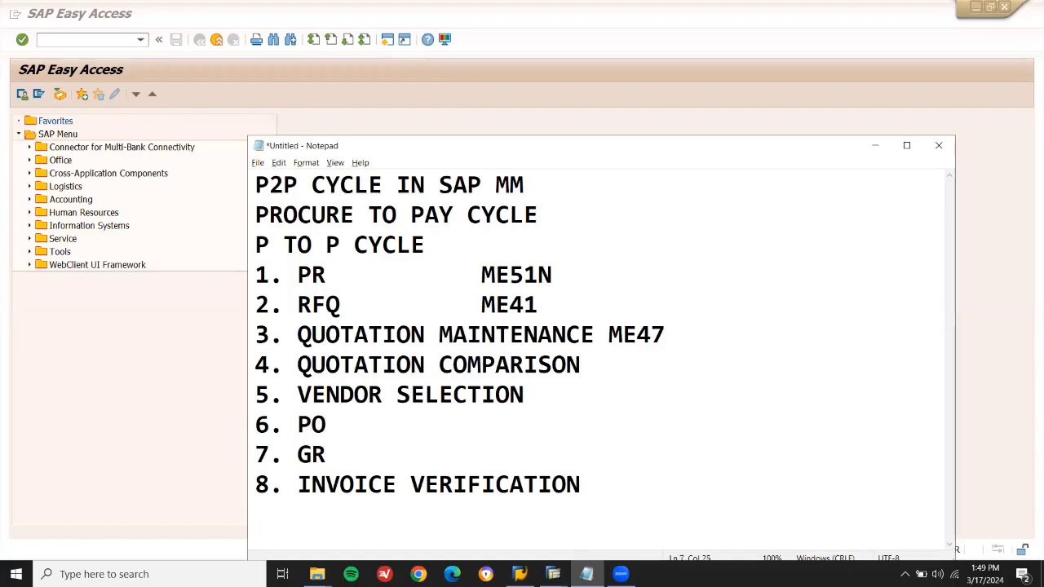
type("ME")
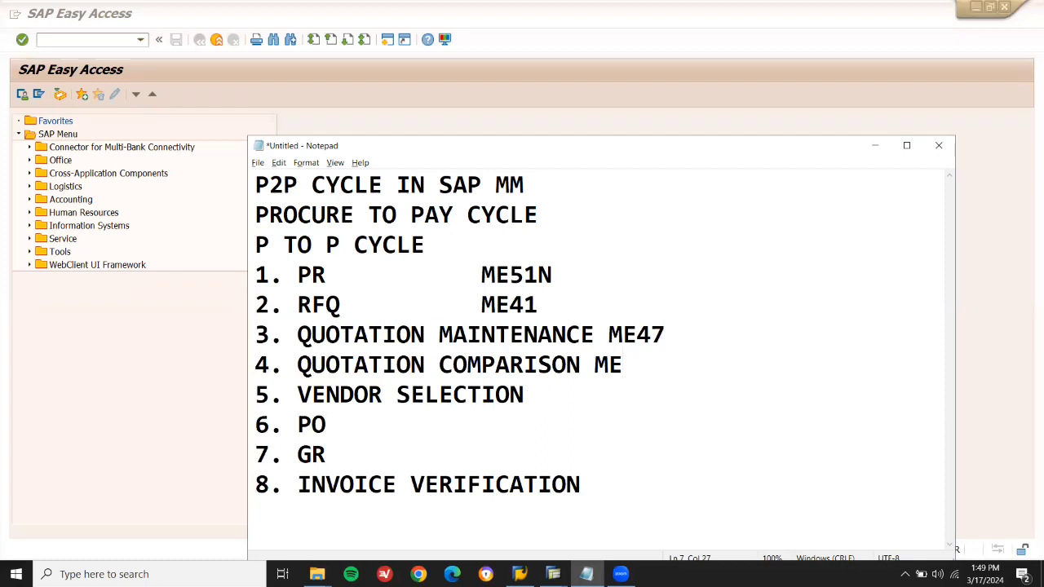
type("49")
Append ME21N to the PO line and MIGO MIRO to the GR line.
left_click(523, 394)
key("Down")
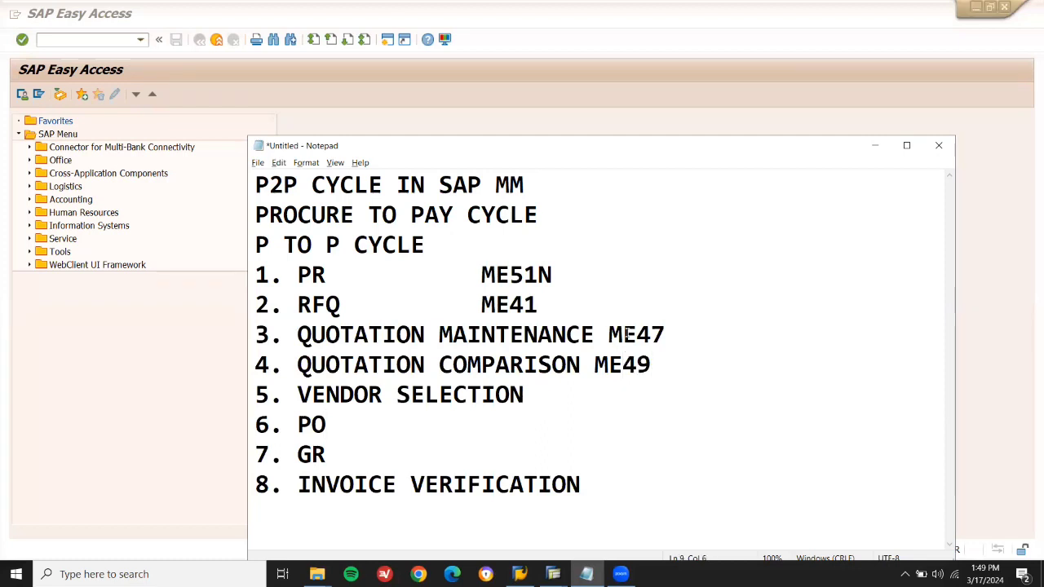
type("ME21N")
key("Down")
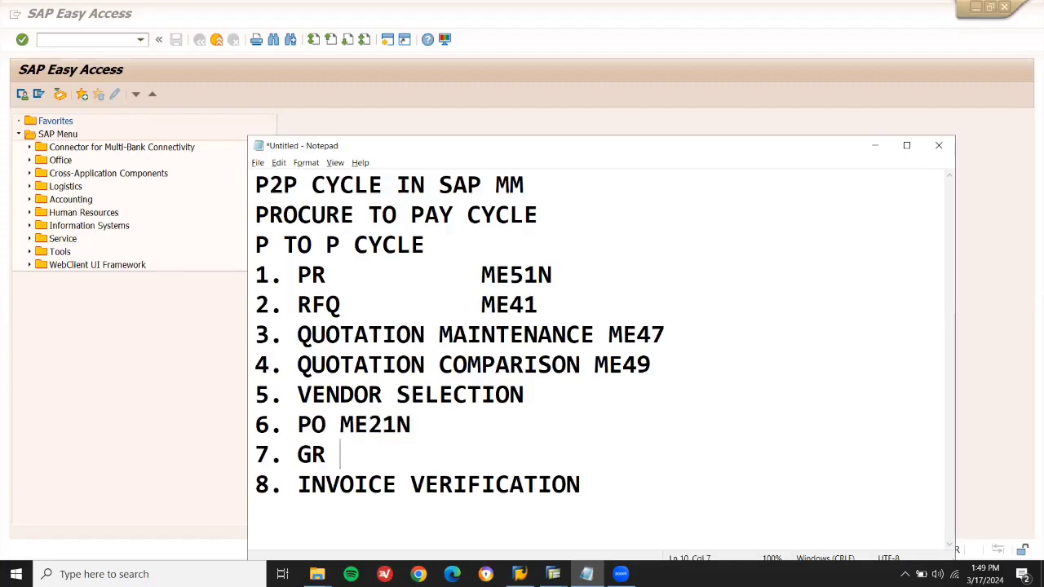
type("MIGO")
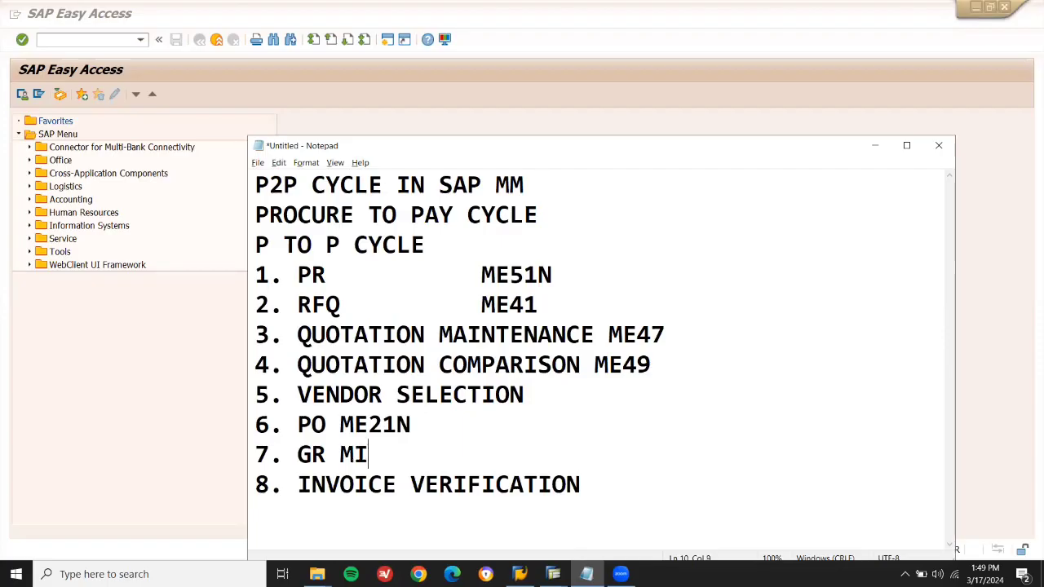
type(" MIRO")
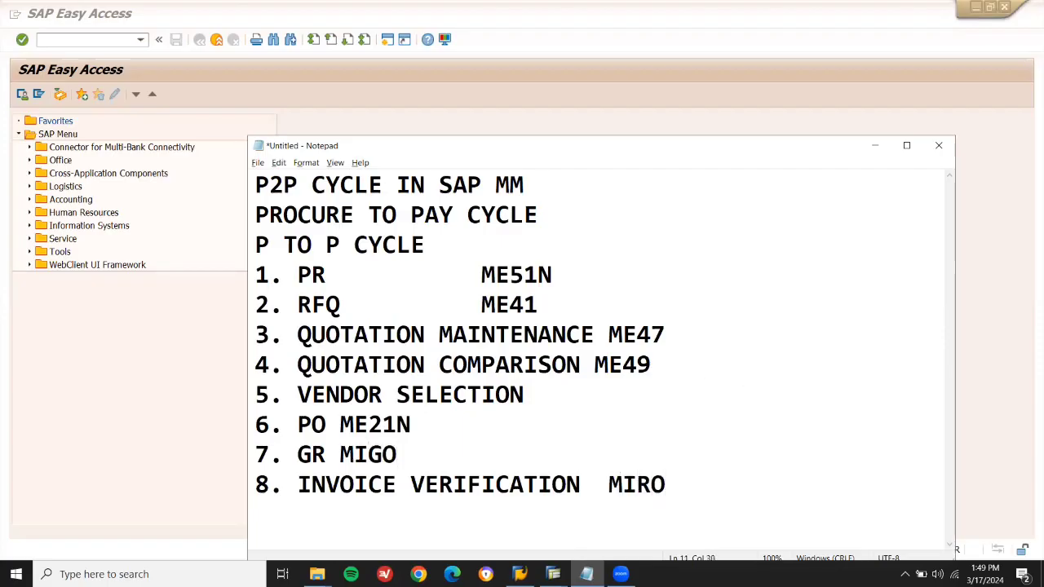
Insert a 'VENDOR BP AND MATERIAL MM01' line below P TO P CYCLE, then return to SAP.
left_click(87, 39)
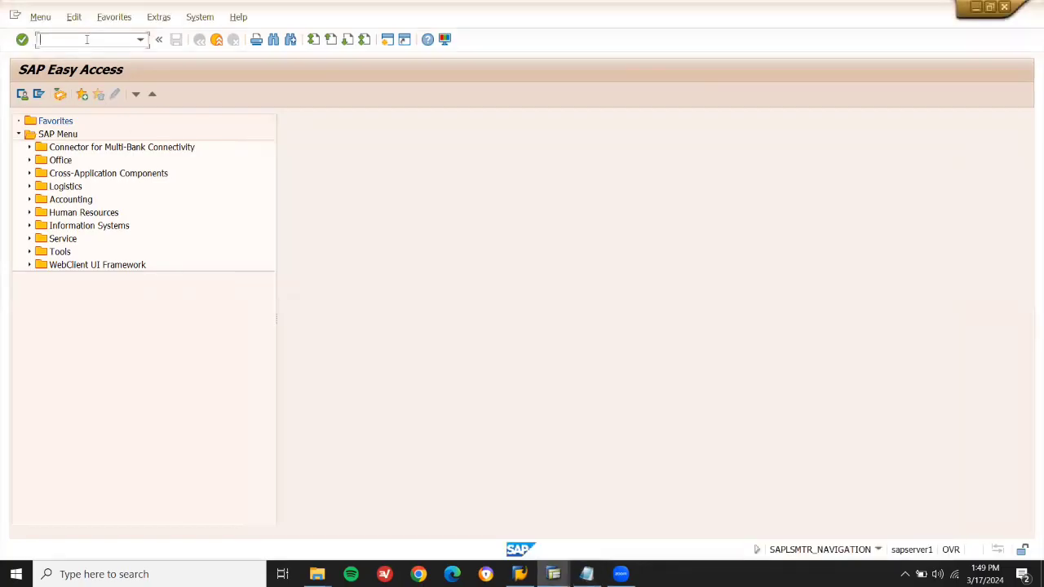
key("alt+Tab")
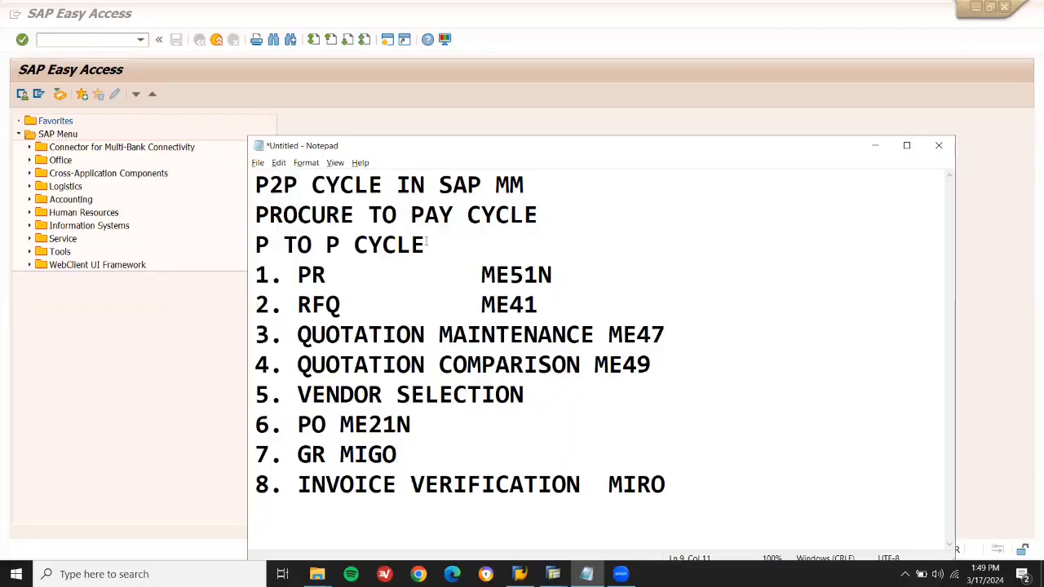
key("Return")
type("VE")
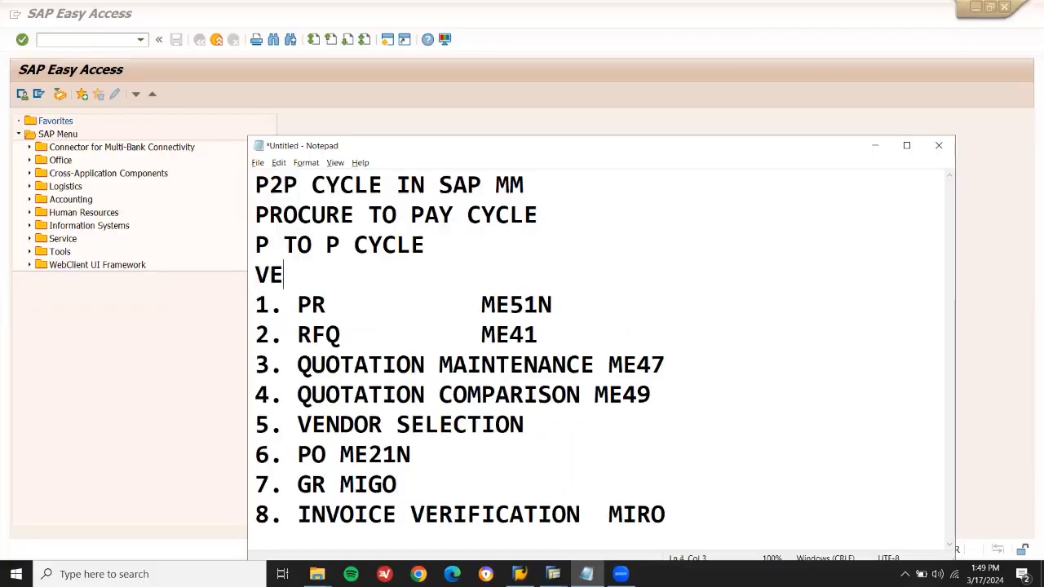
type("NDOR AND MATERIAL")
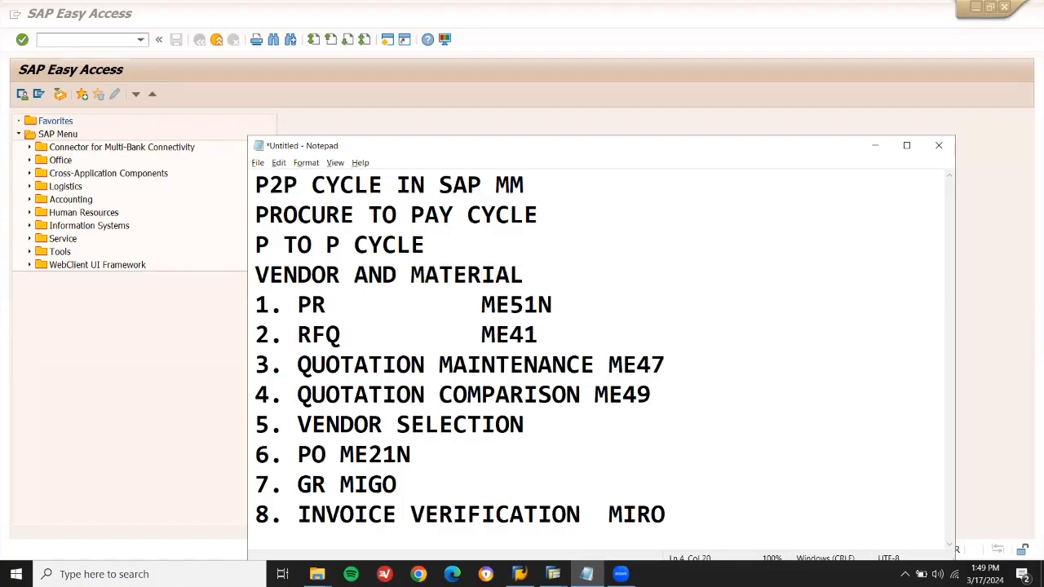
key("Left")
key("Left")
key("Left")
key("Left")
key("Left")
key("Left")
key("Left")
key("Left")
key("Left")
key("Left")
key("Left")
type("BP")
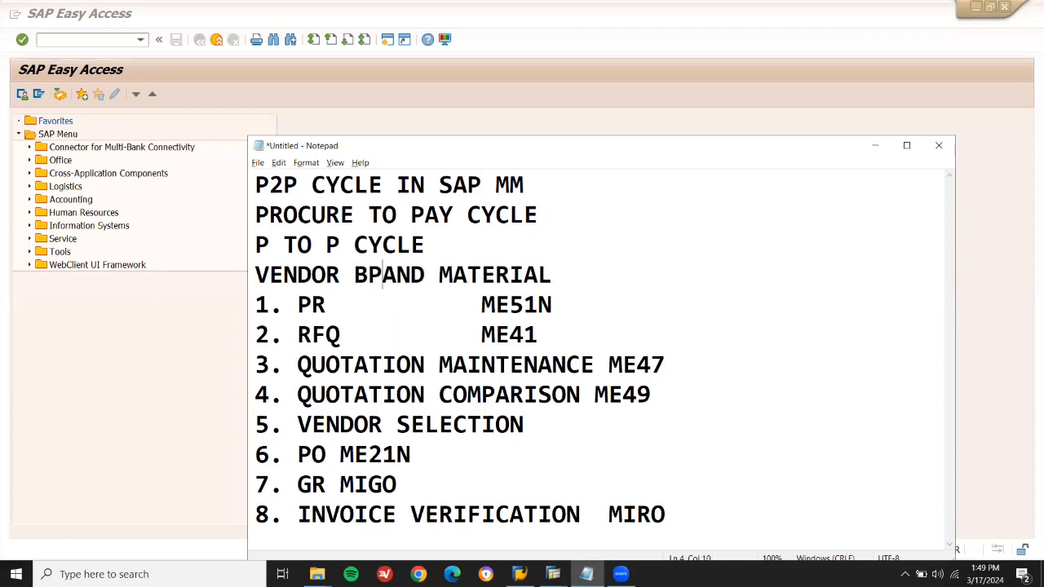
key("End")
type("MM0")
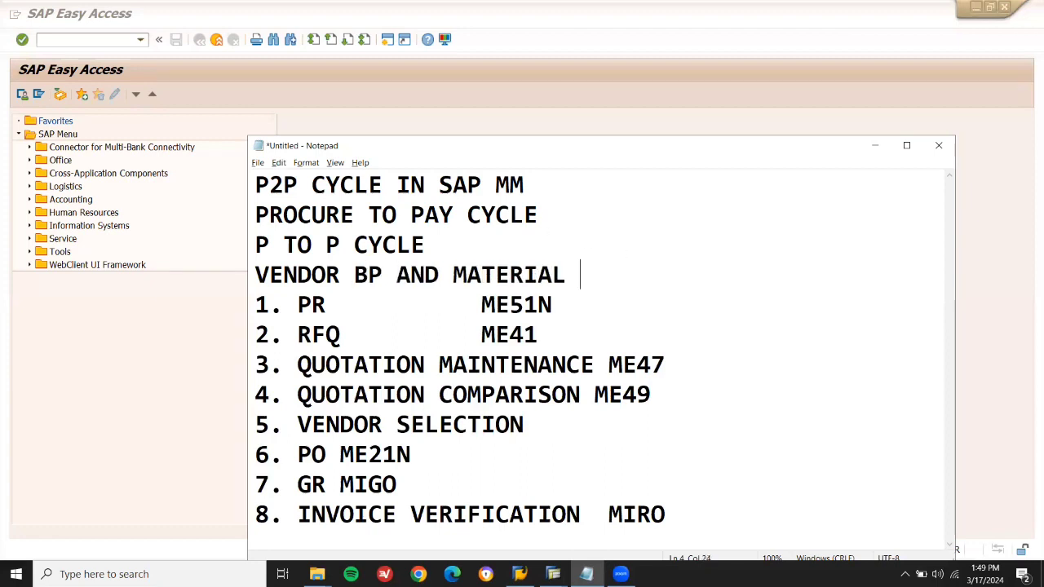
type("1")
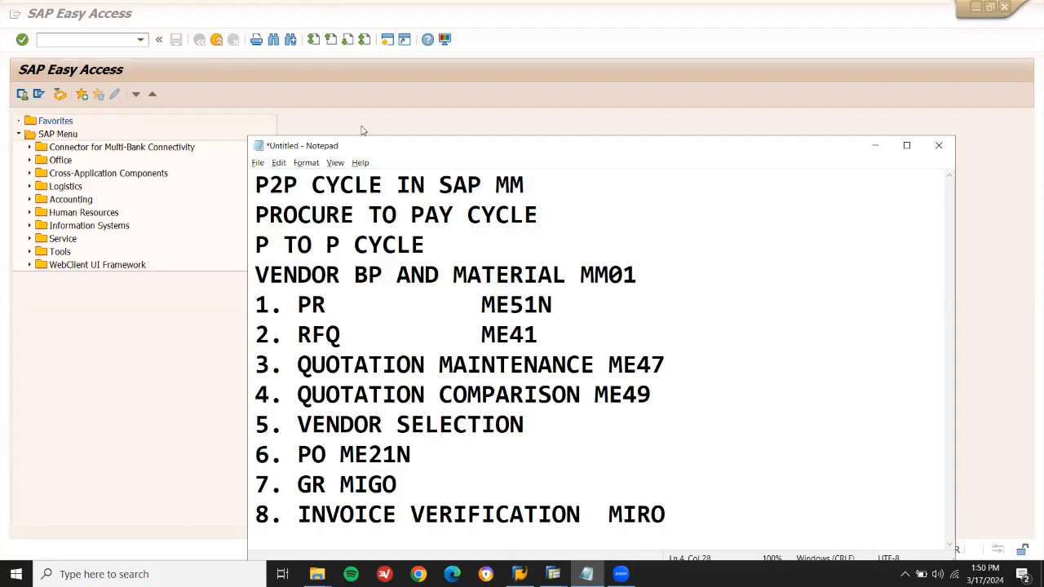
left_click(83, 40)
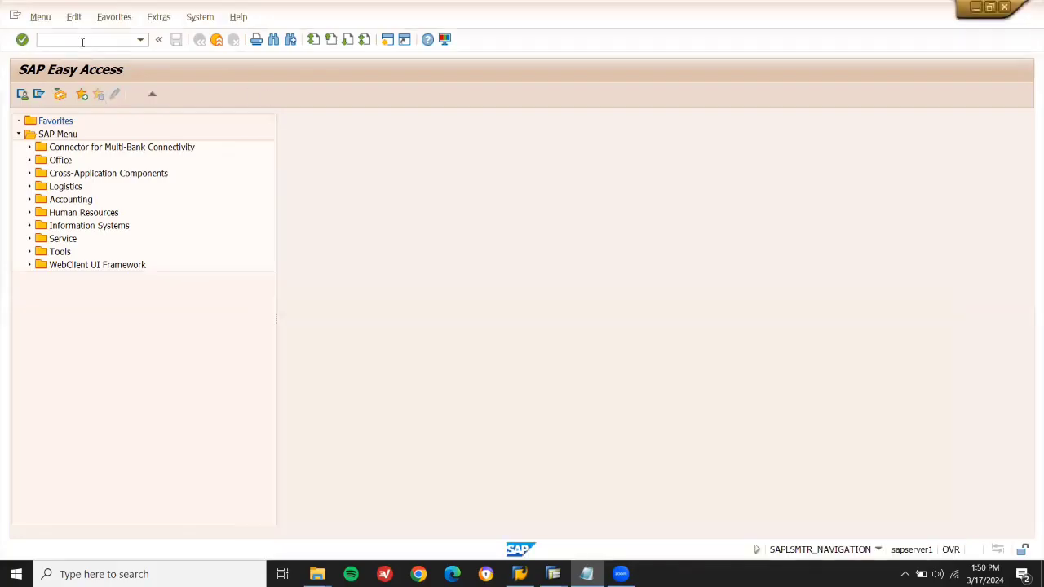
Run transaction BP and start a new Person partner with grouping Z-L2W-GRP.
left_click(82, 42)
type("BP")
key("Return")
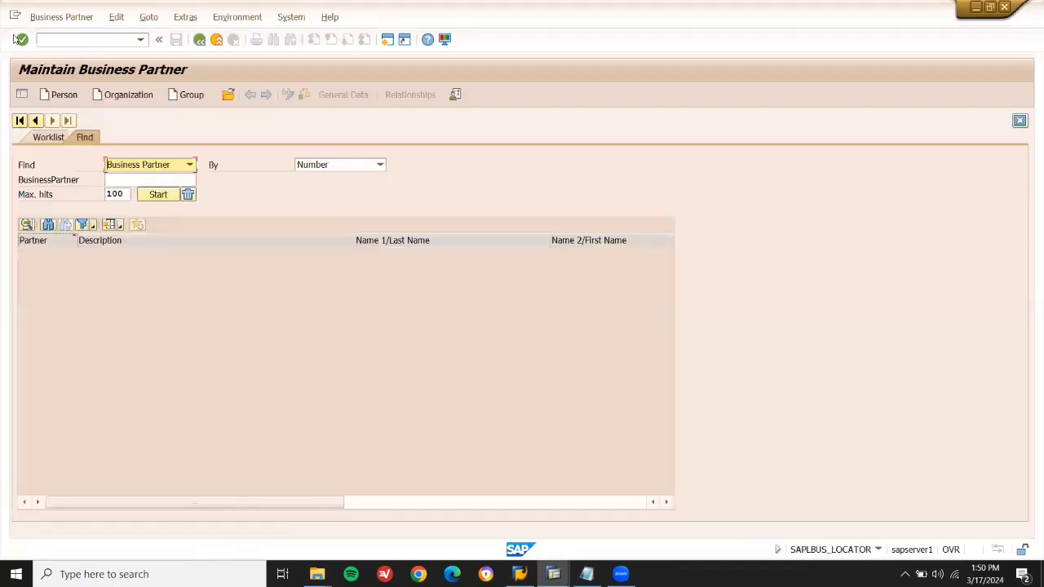
left_click(71, 96)
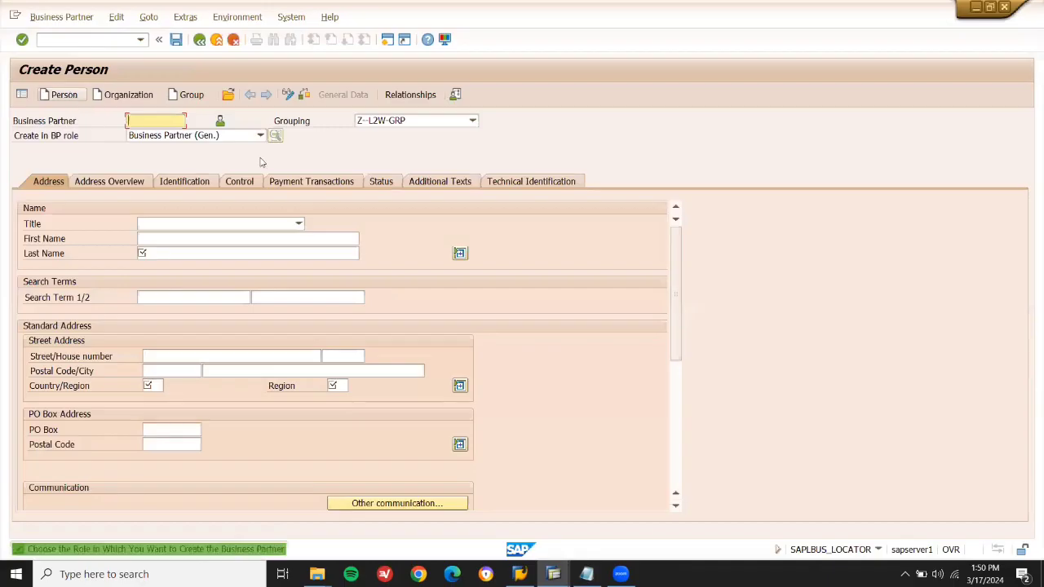
left_click(415, 122)
left_click(414, 122)
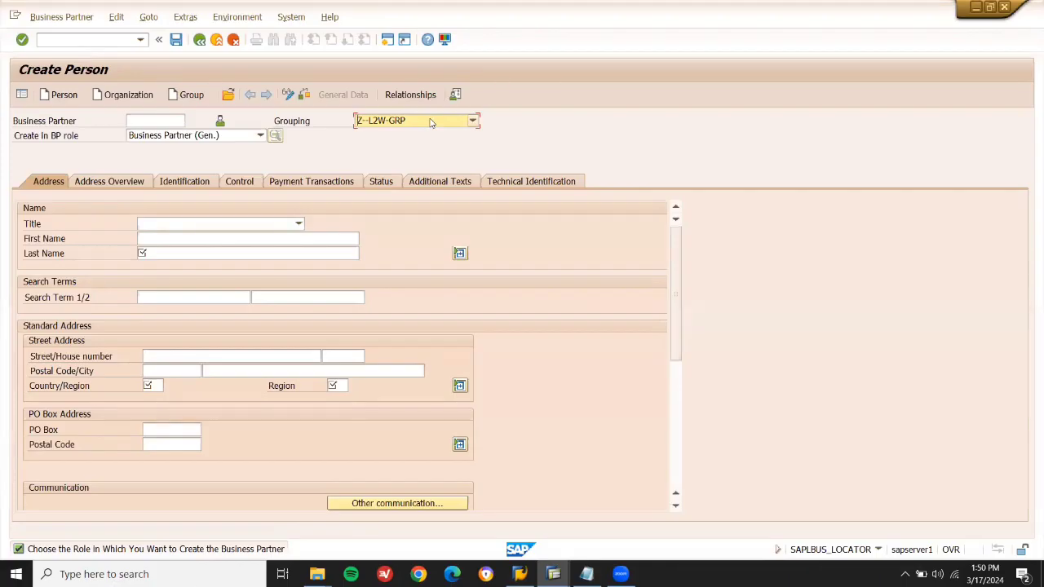
left_click(203, 238)
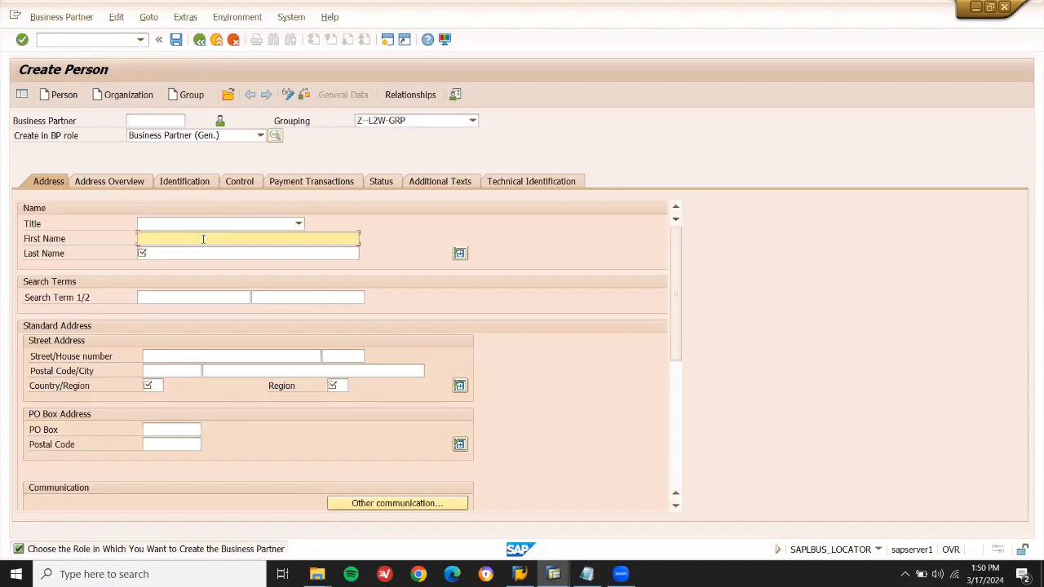
Enter the partner's first and last name, country United Kingdom and region ABC.
type("JAC INDS")
key("Return")
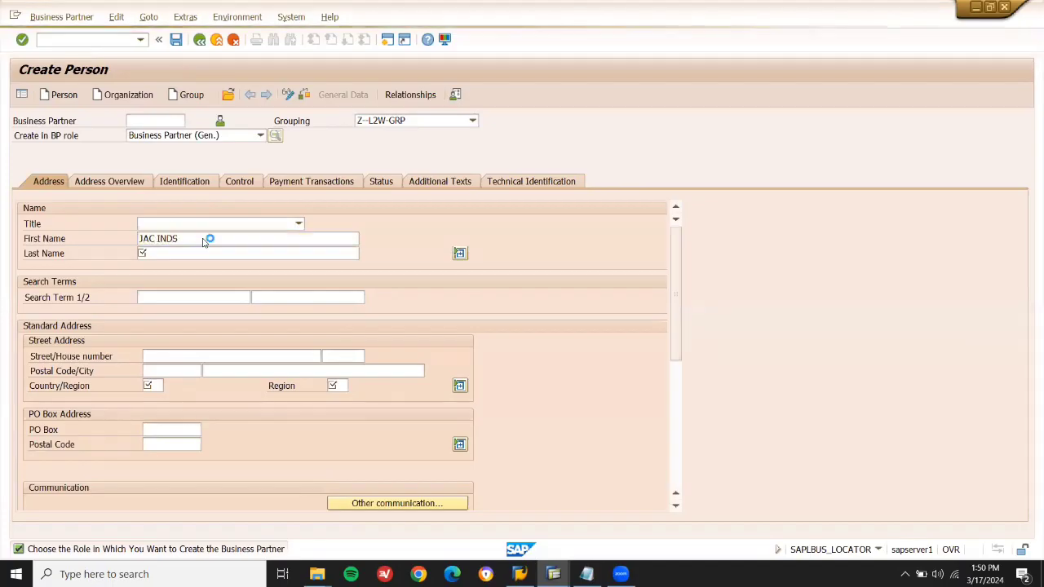
type("JA")
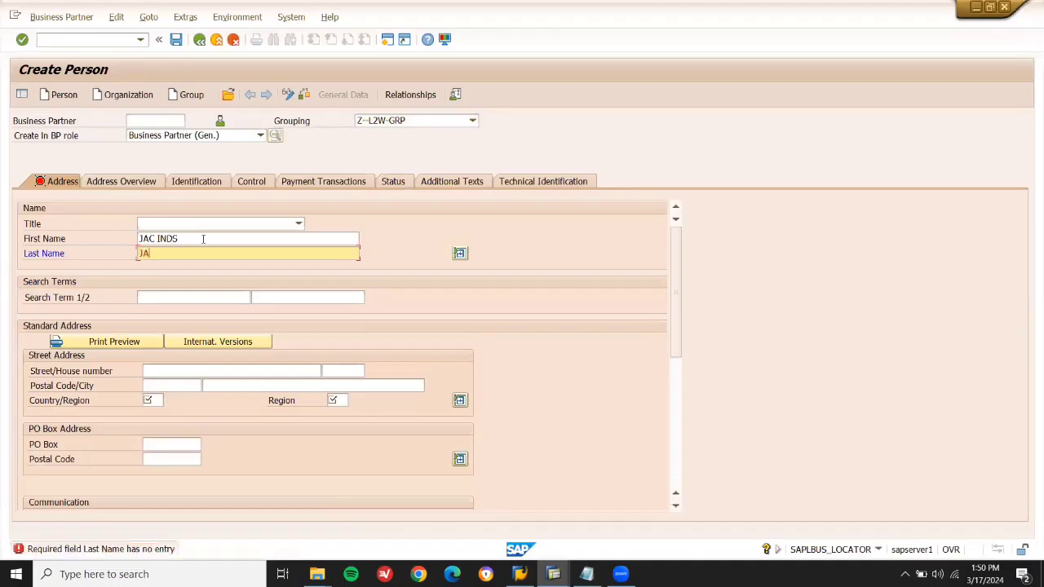
type("C INDS")
left_click(155, 399)
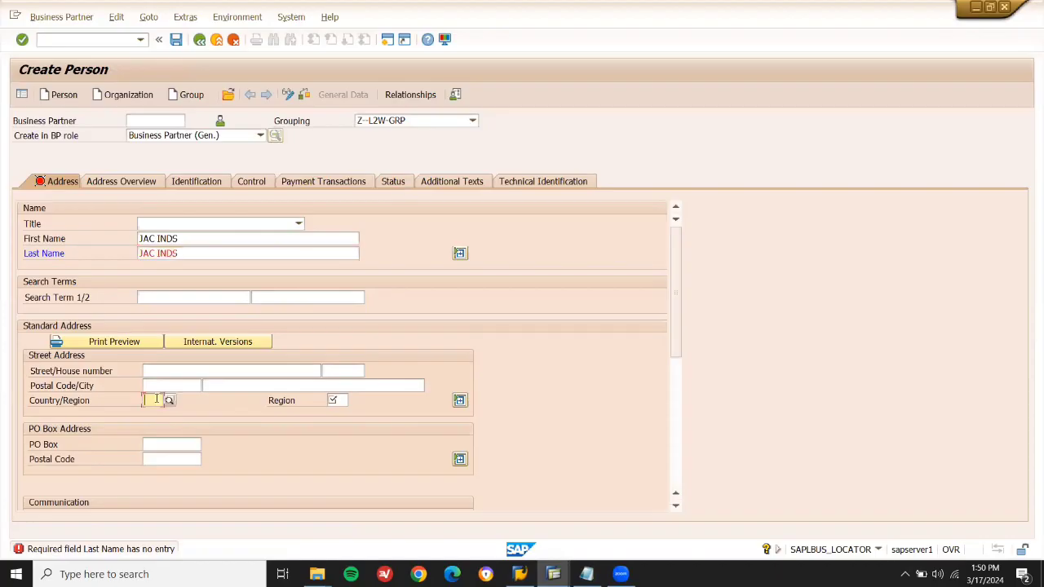
type("IN")
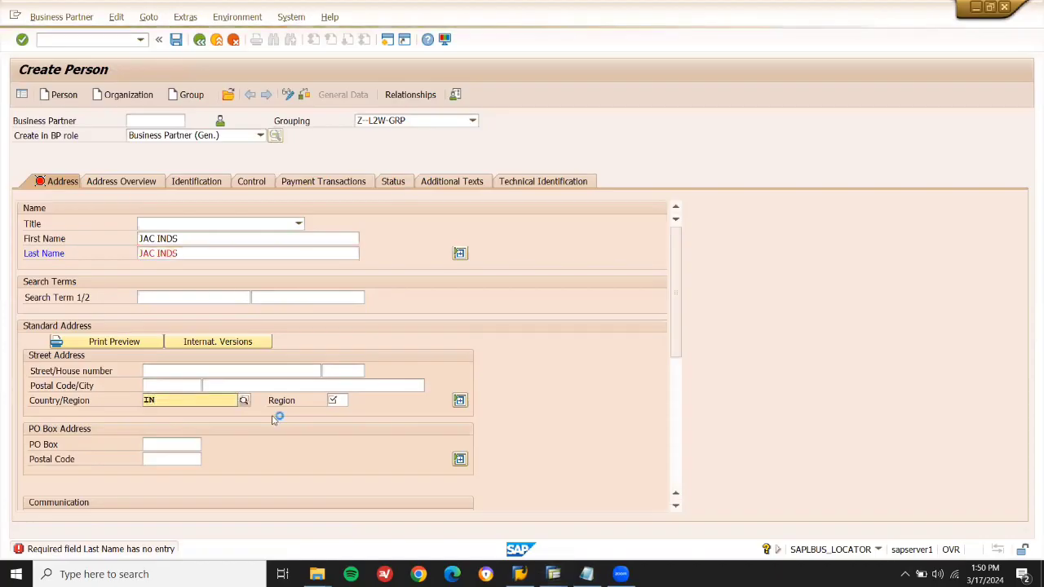
key("BackSpace")
key("BackSpace")
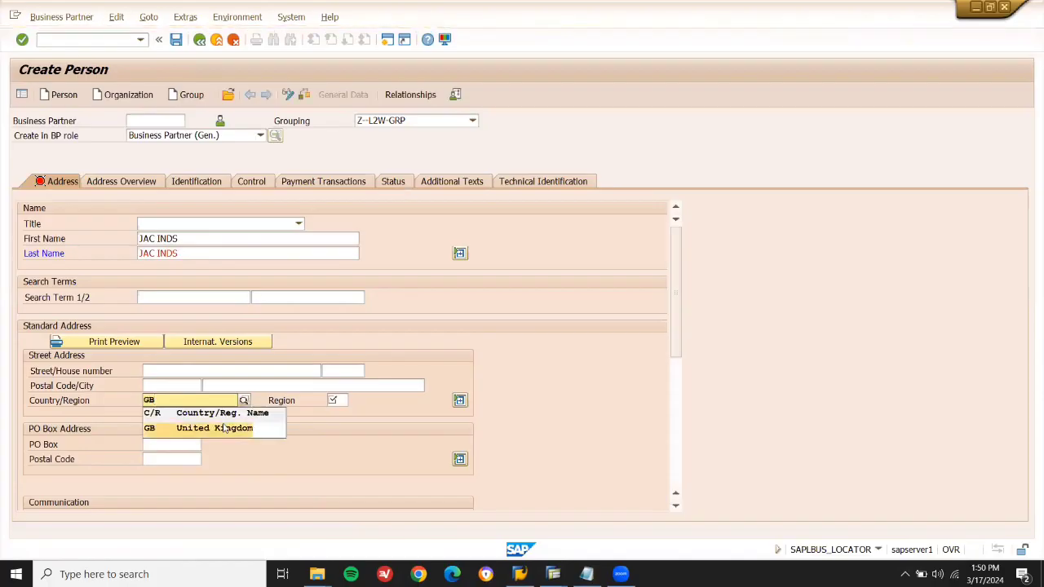
left_click(226, 428)
left_click(340, 401)
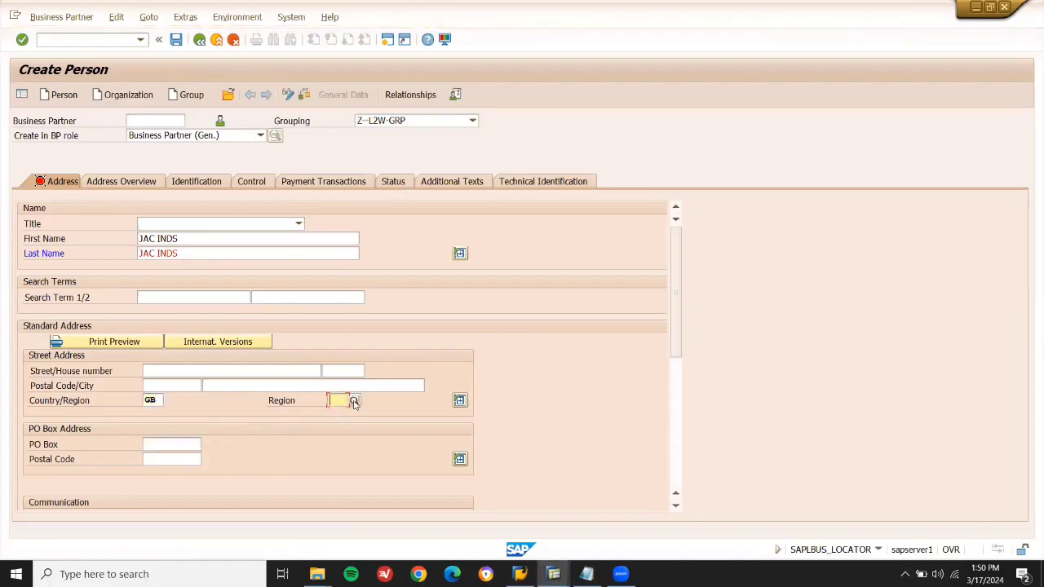
left_click(353, 401)
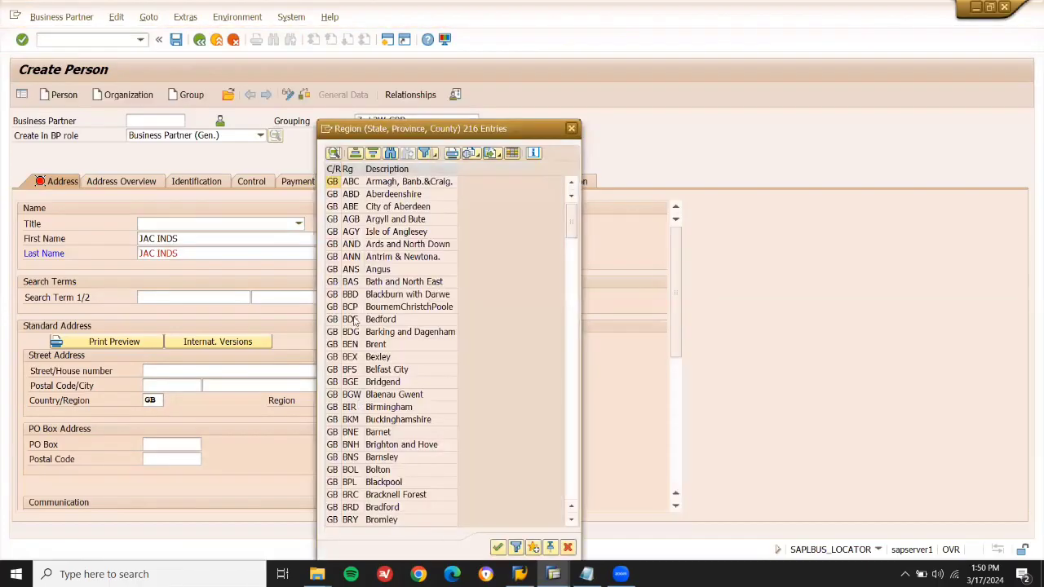
double_click(349, 184)
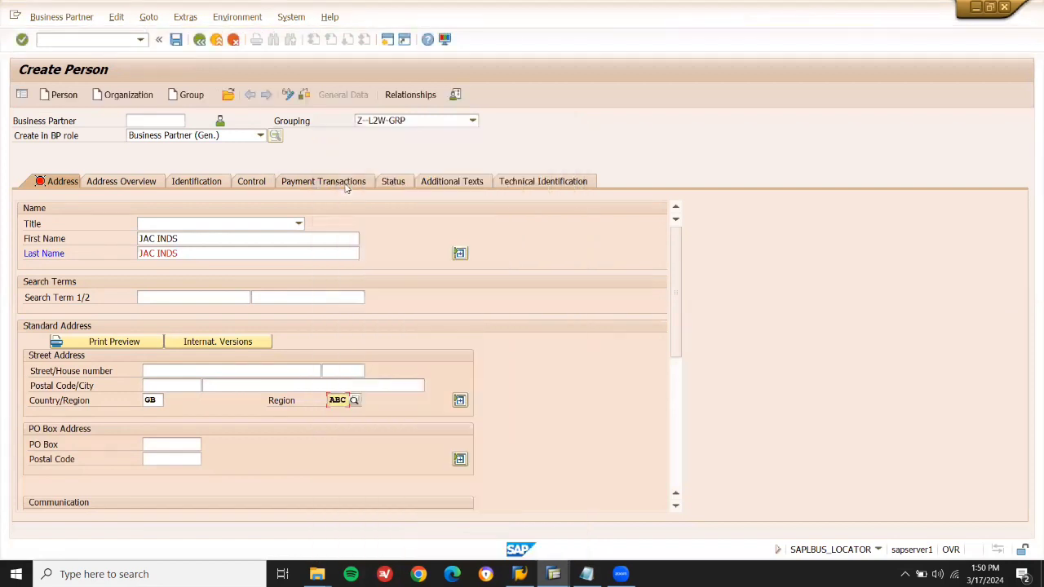
Add search term JAC and postal code 60000, save, and switch to change mode.
left_click(212, 295)
type("JAC")
key("Return")
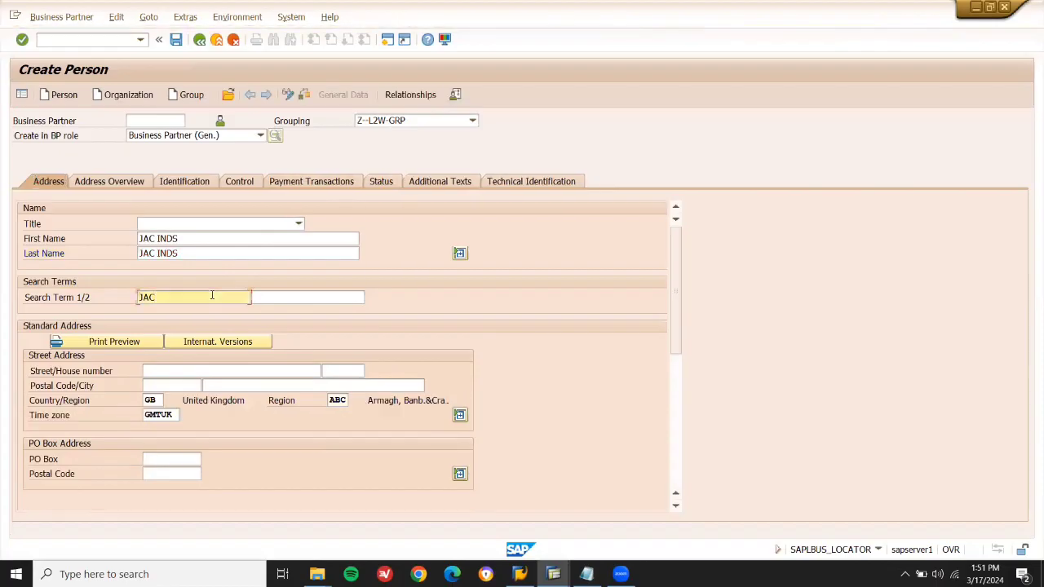
left_click(171, 384)
type("60000")
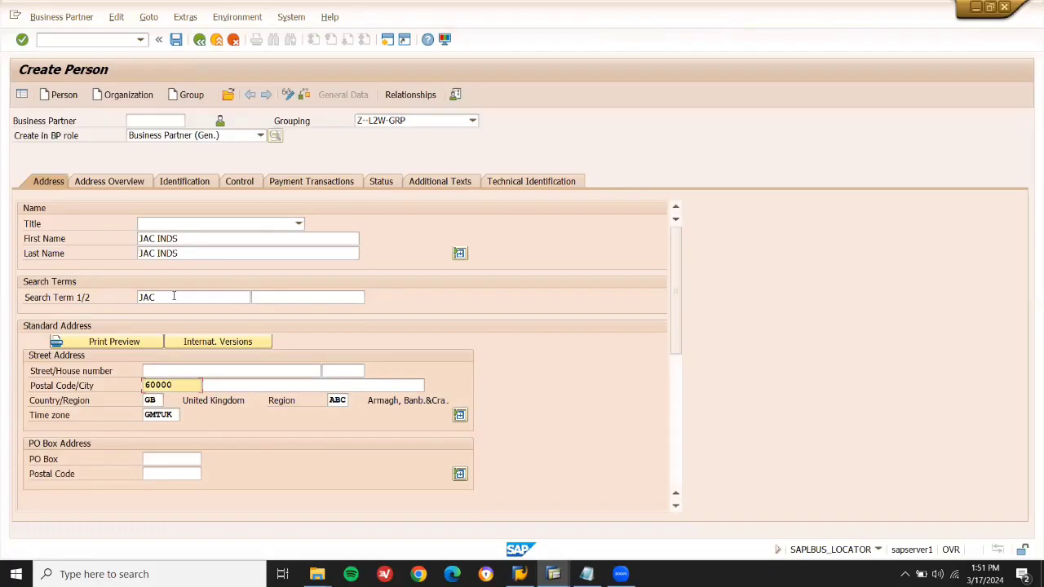
left_click(175, 39)
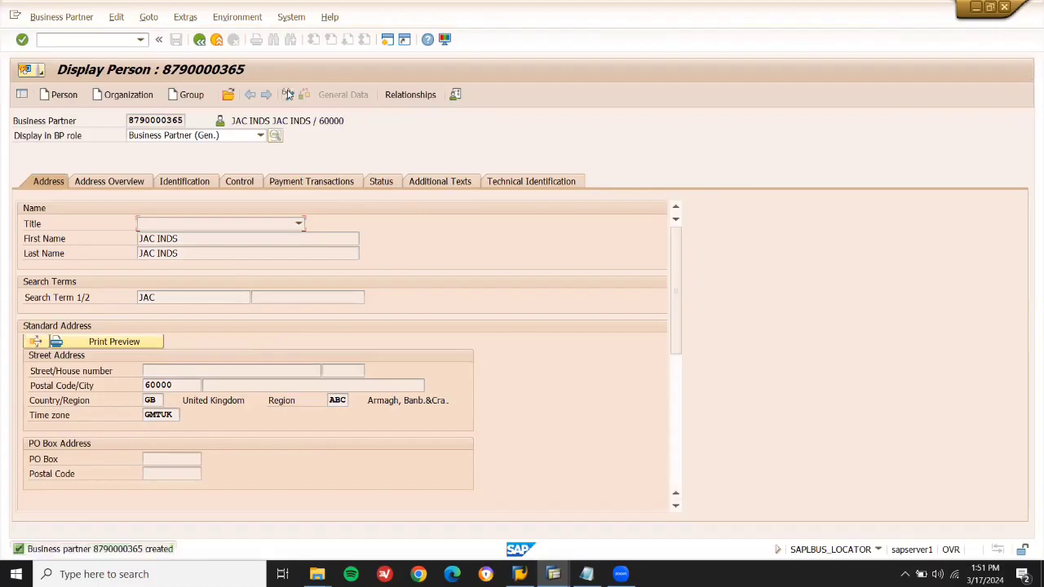
left_click(287, 95)
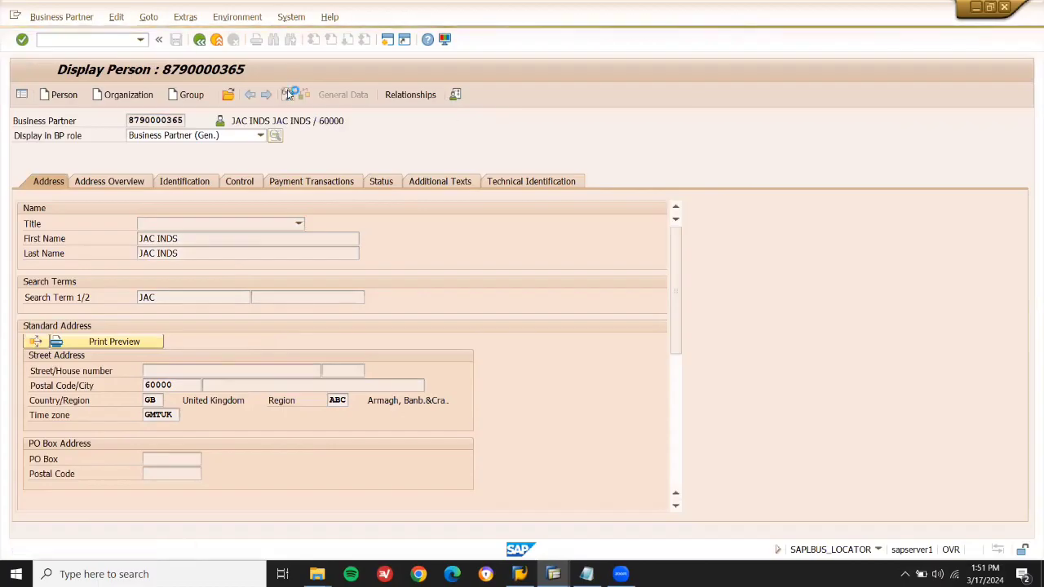
Add the ZVENDOR L2W role with correspondence language EN and show its company code data.
left_click(235, 137)
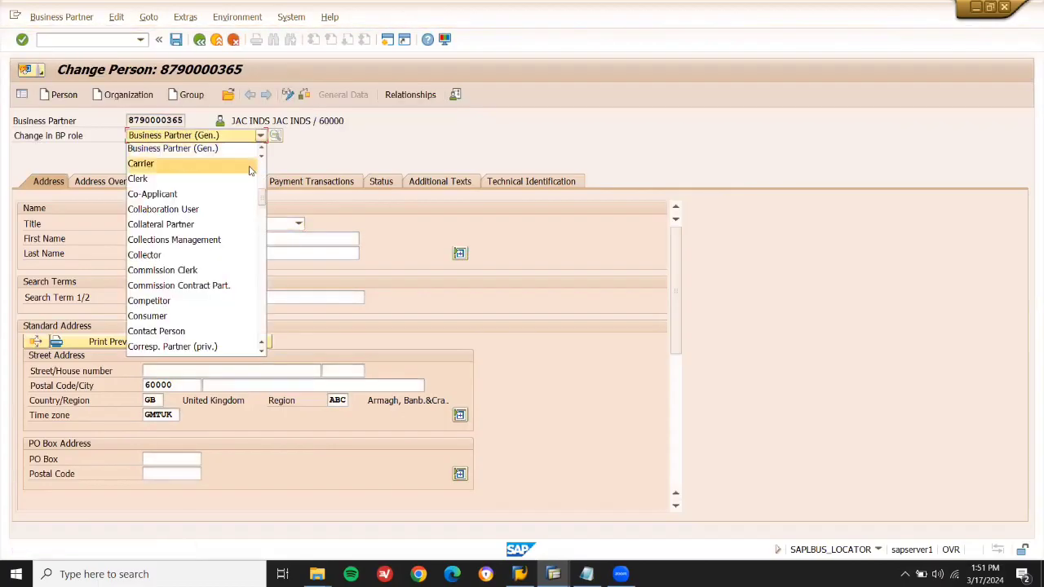
left_click_drag(263, 198, 269, 349)
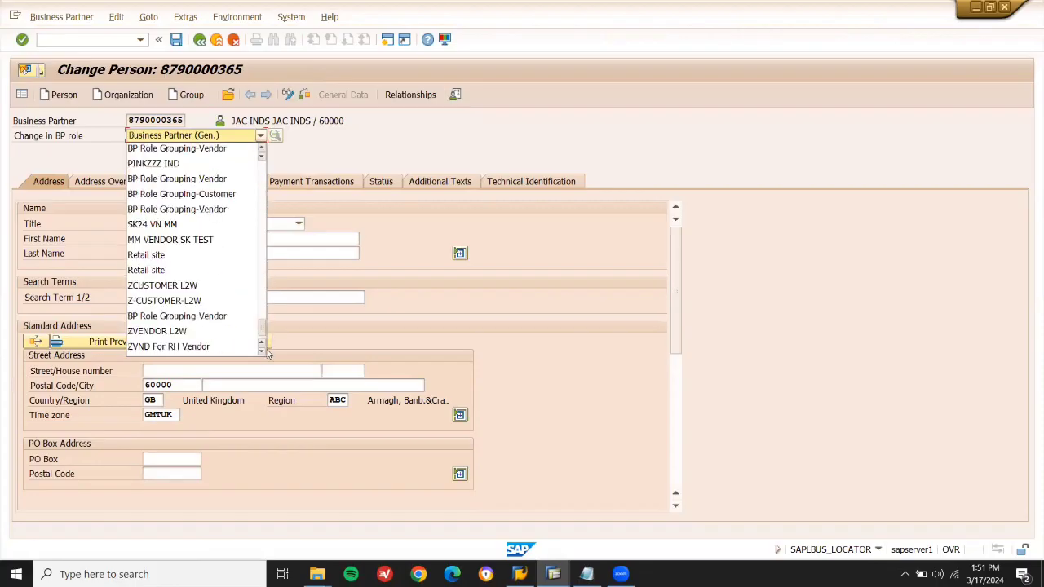
left_click(194, 333)
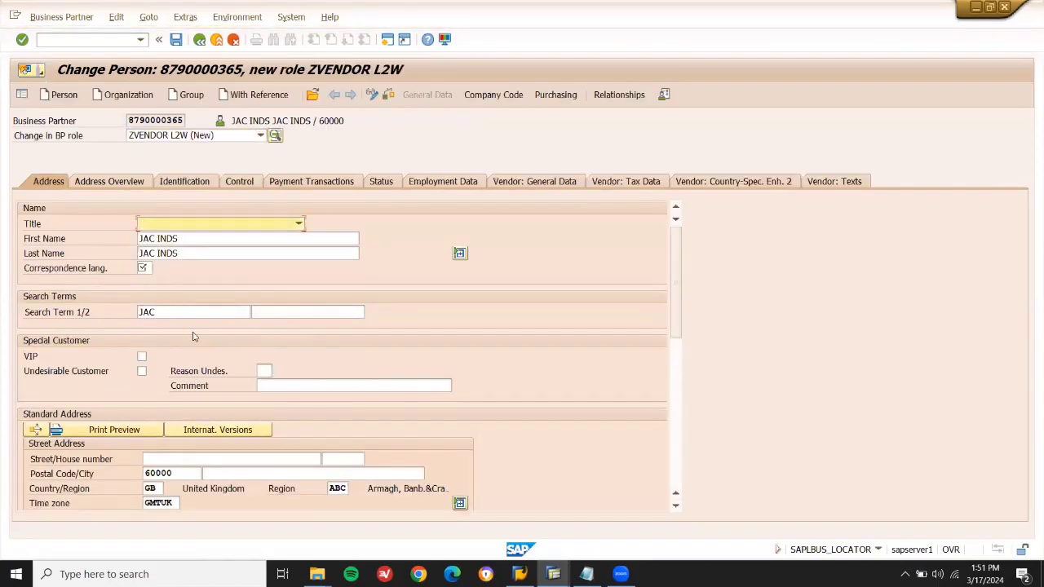
left_click(146, 271)
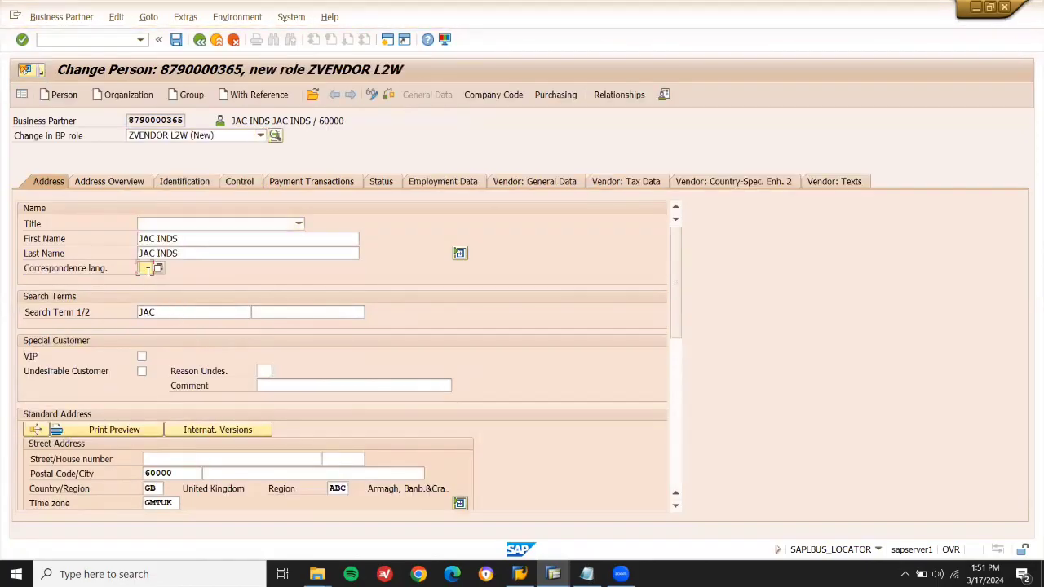
type("EN")
left_click(507, 98)
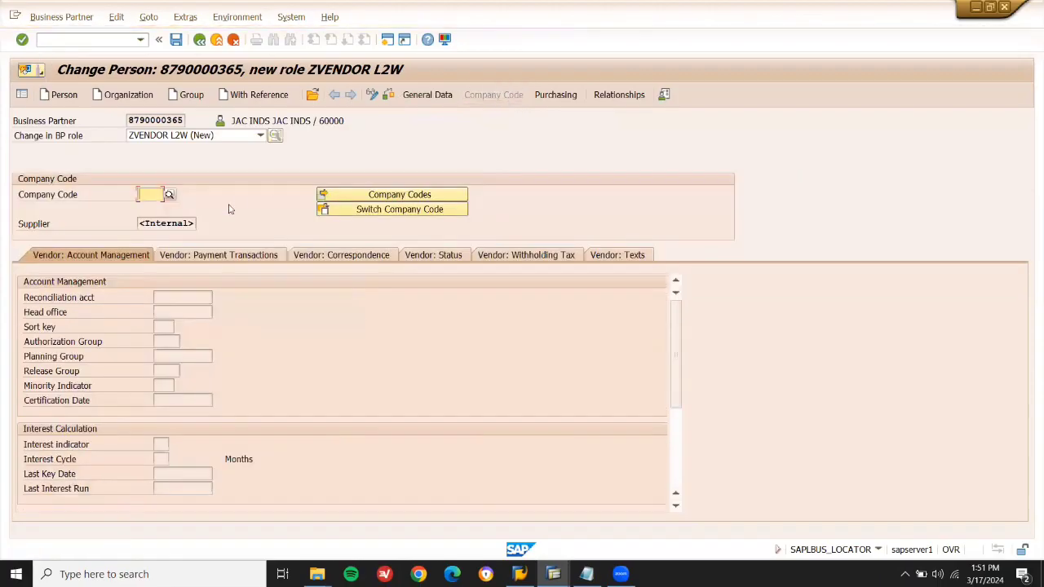
Assign company code GB10 with reconciliation account 31000 and save.
type("GB10")
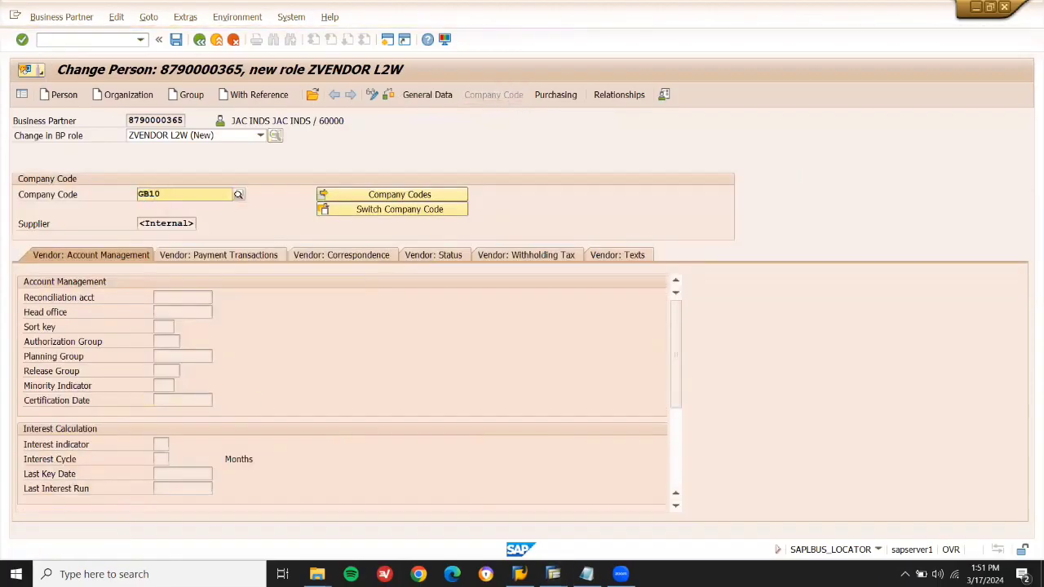
left_click(231, 222)
key("Return")
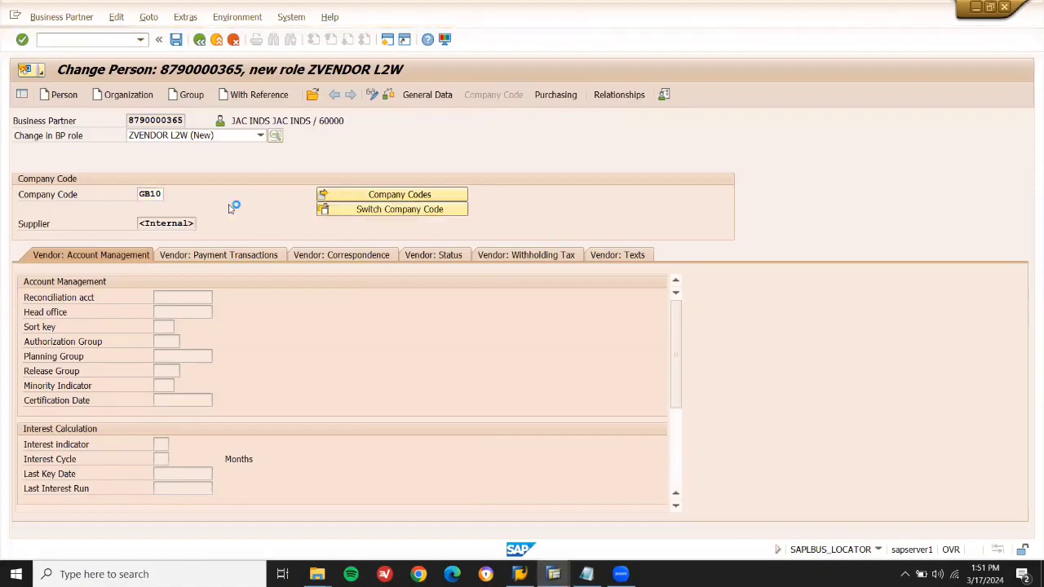
left_click(173, 299)
left_click(218, 298)
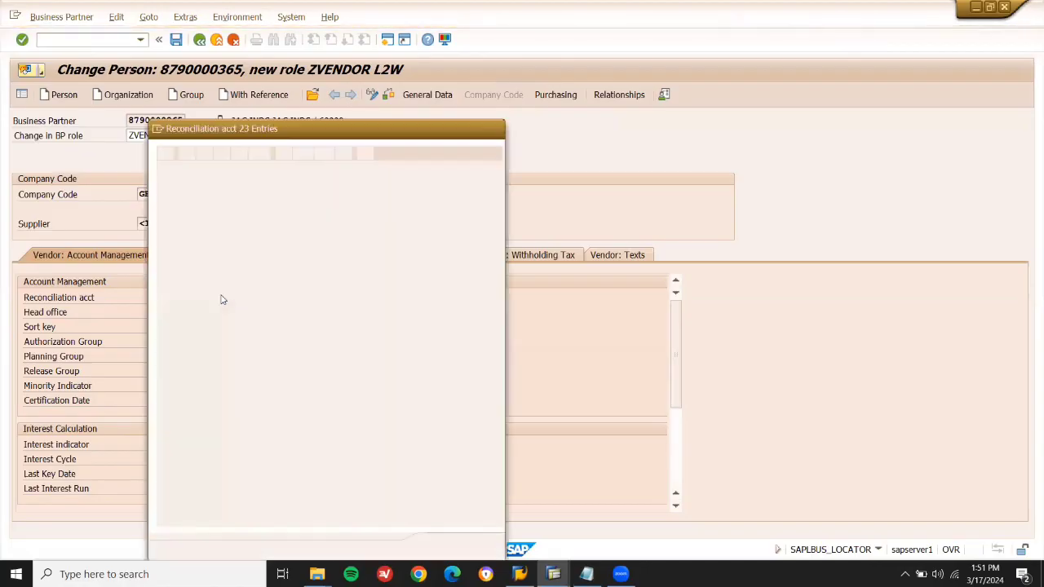
double_click(173, 182)
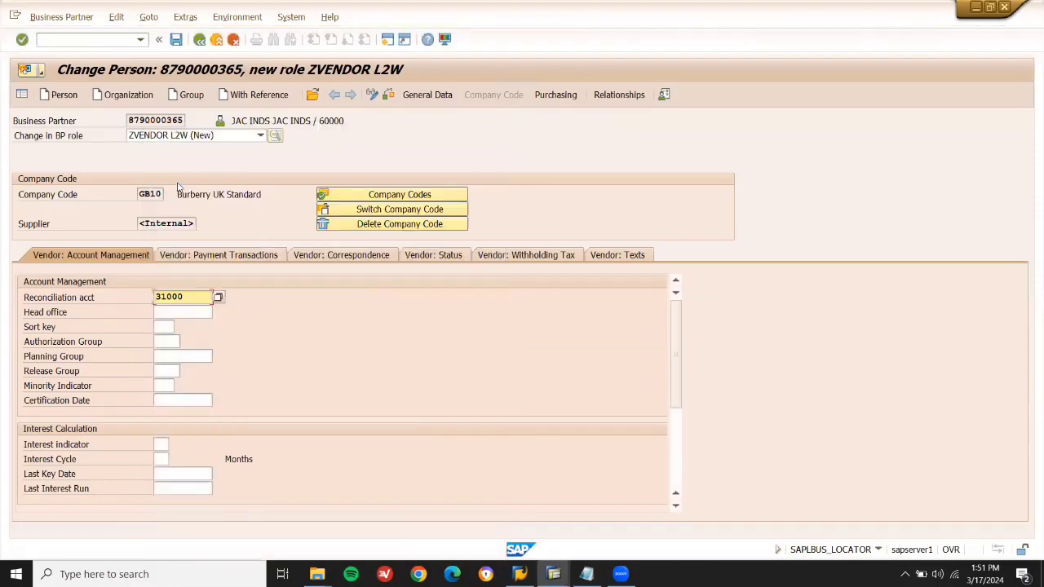
left_click(177, 42)
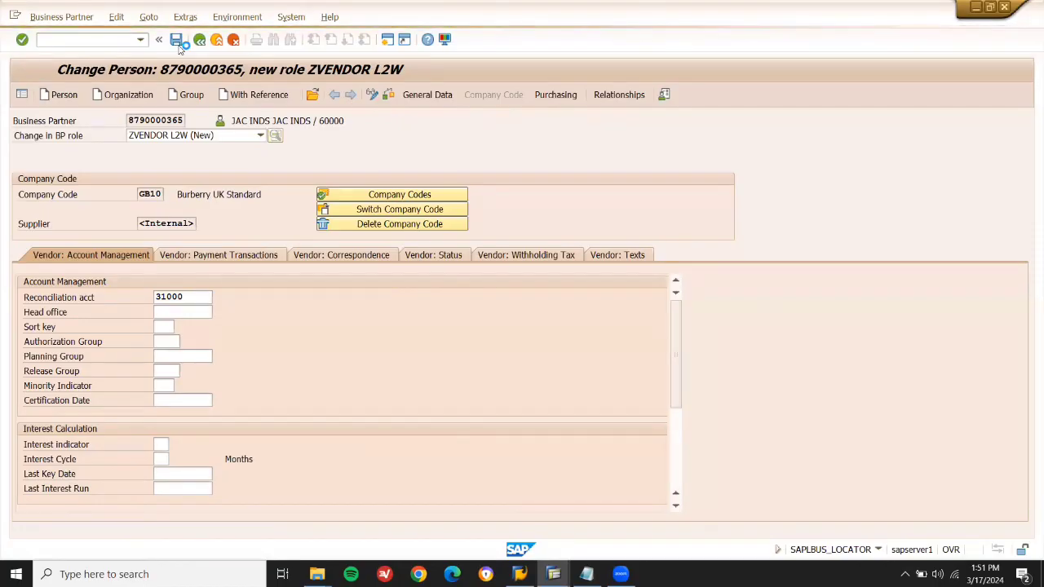
Select the new supplier number and switch to the notes, placing the cursor before AND.
left_click(183, 222)
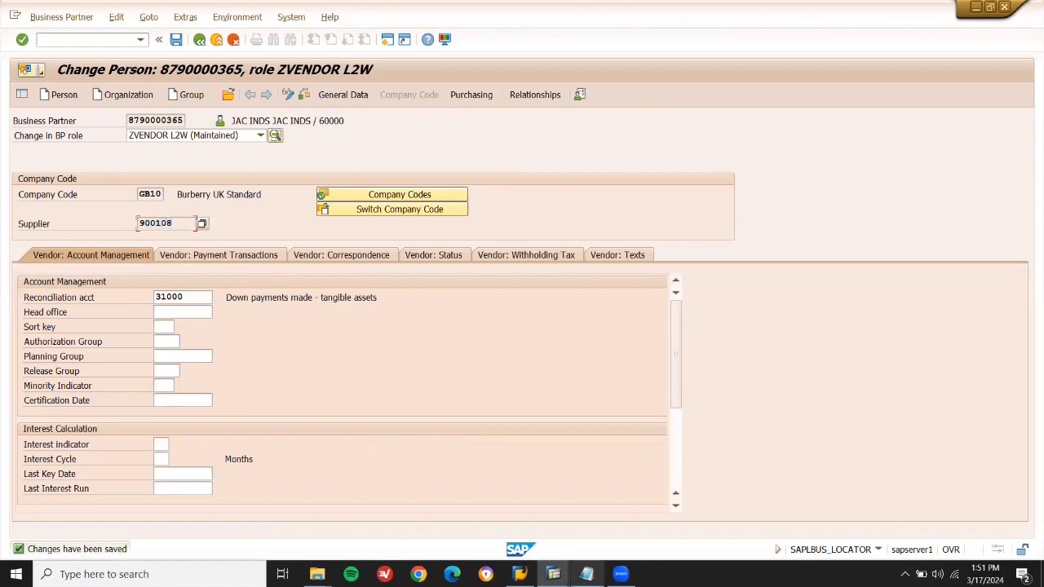
left_click(586, 573)
left_click(394, 274)
Paste the supplier number into the notes, then save purchasing organization LD01 with order currency GBP.
type("900108")
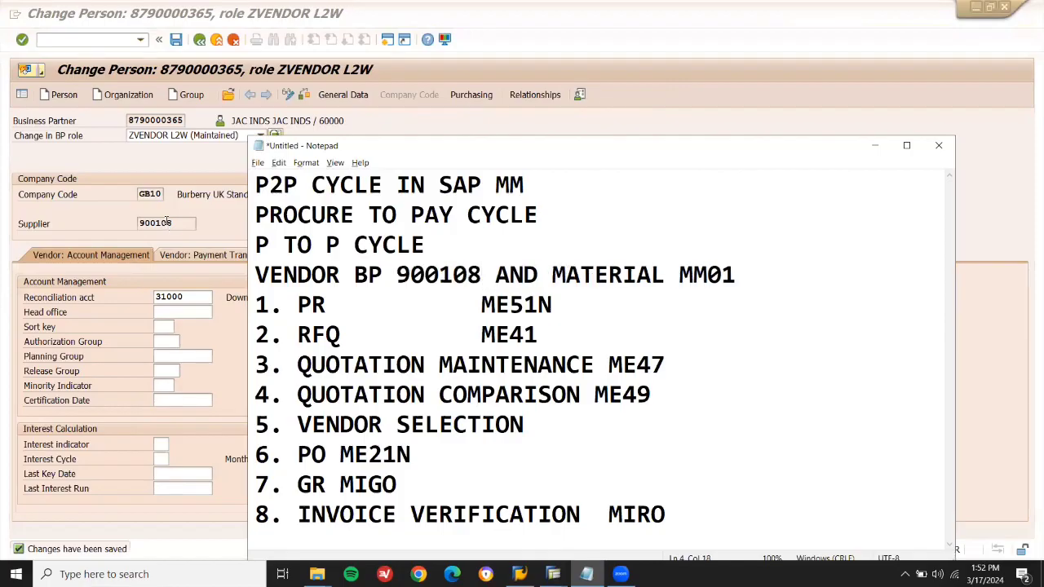
left_click(184, 161)
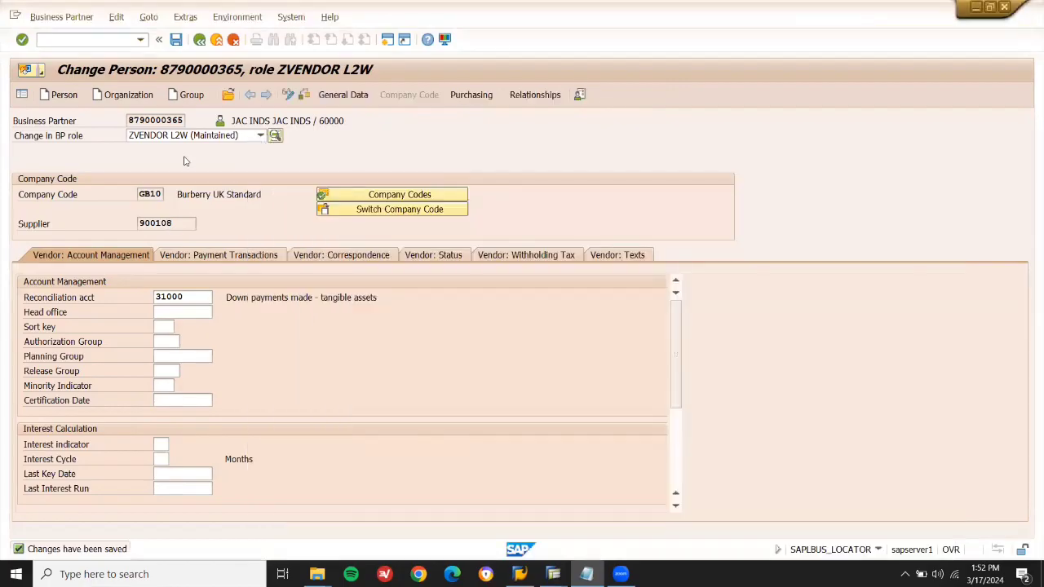
left_click(471, 94)
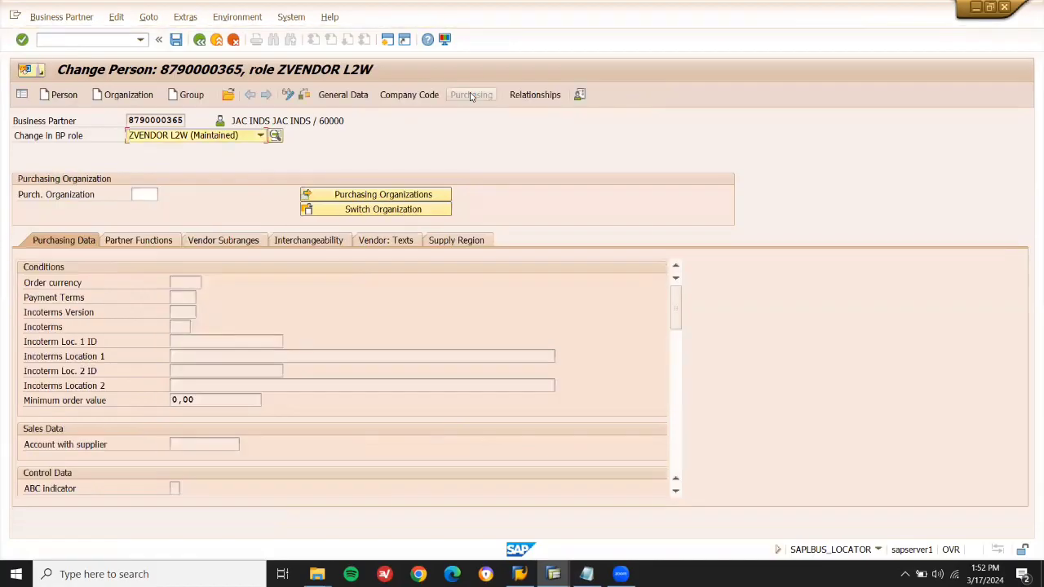
left_click(137, 196)
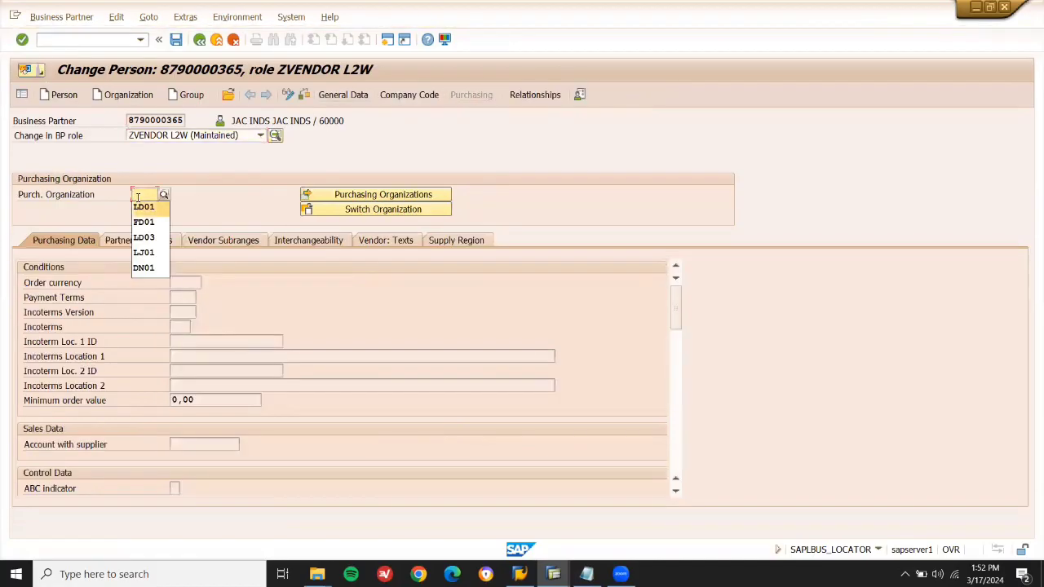
left_click(139, 205)
key("Return")
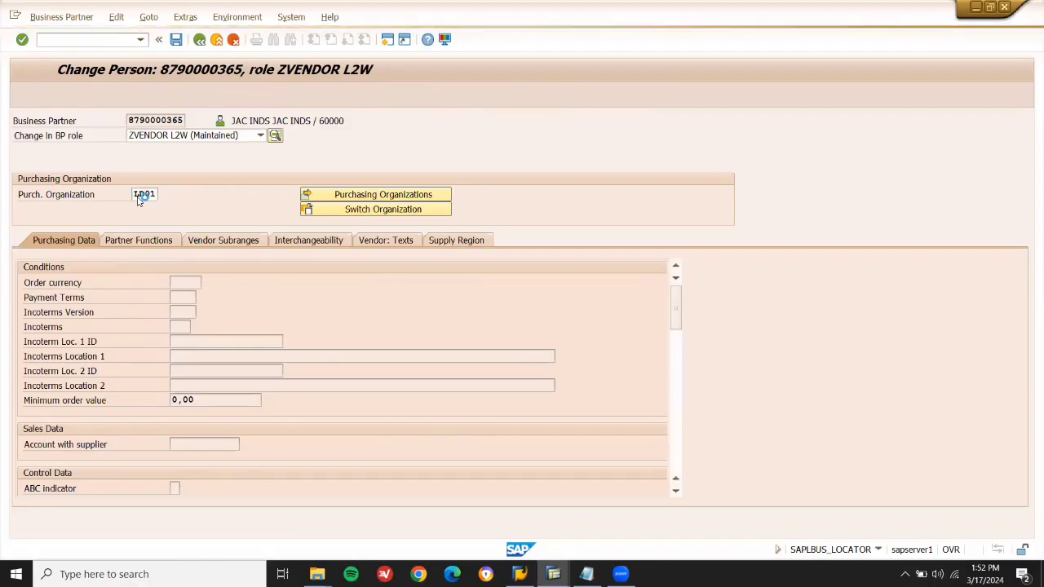
left_click(192, 298)
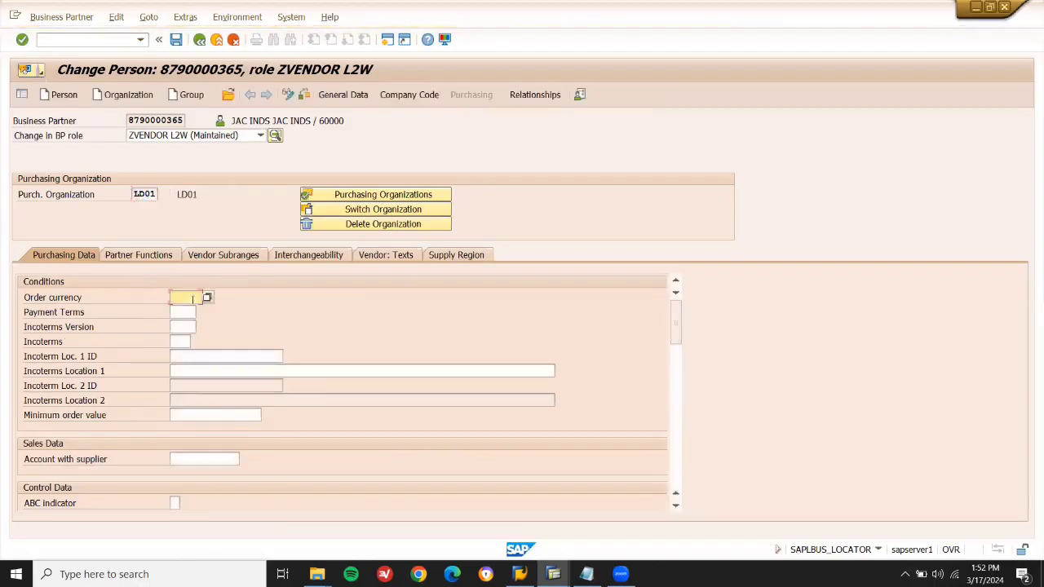
left_click(193, 306)
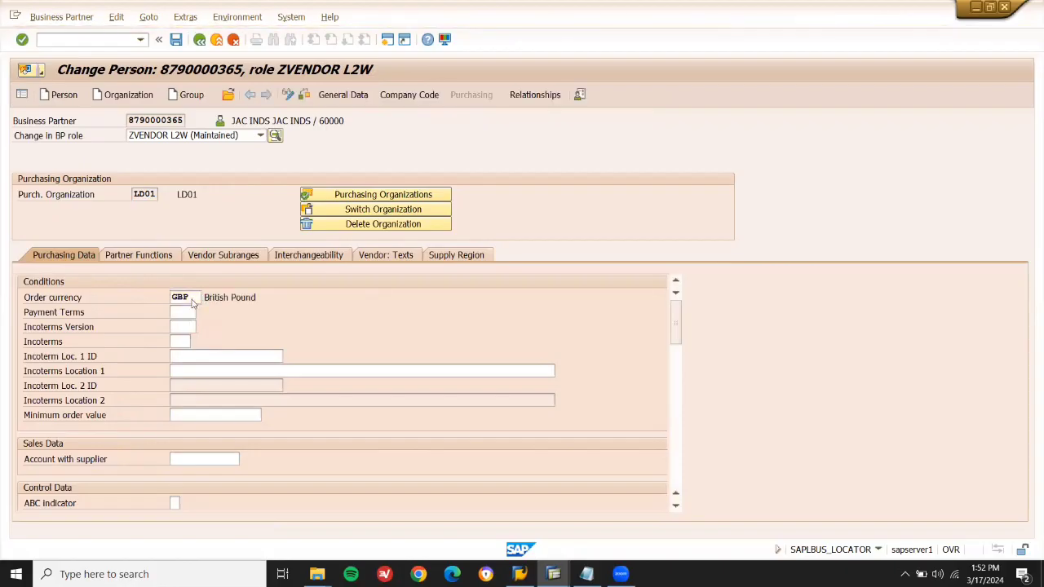
key("ctrl+s")
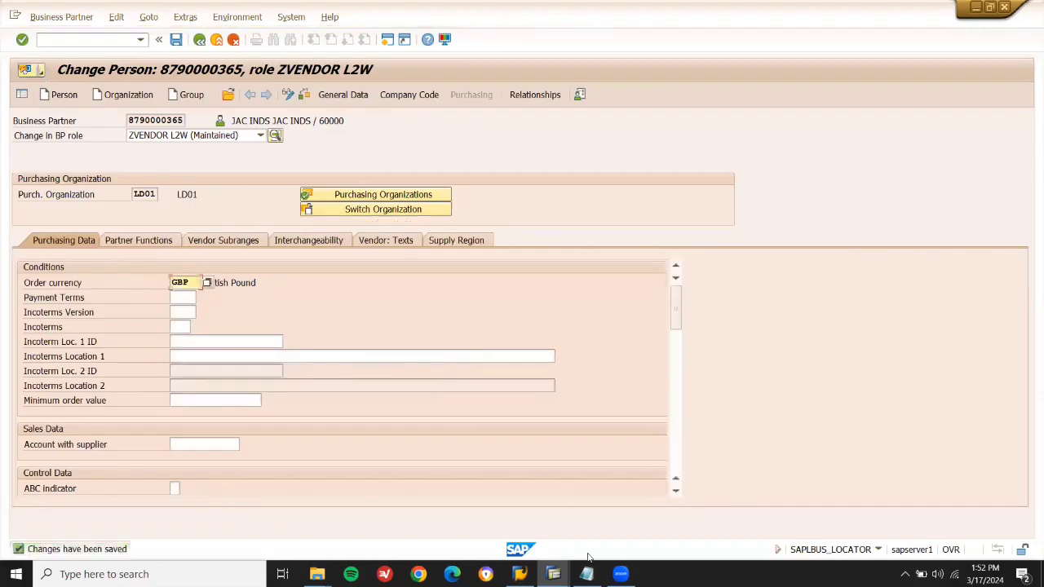
left_click(586, 574)
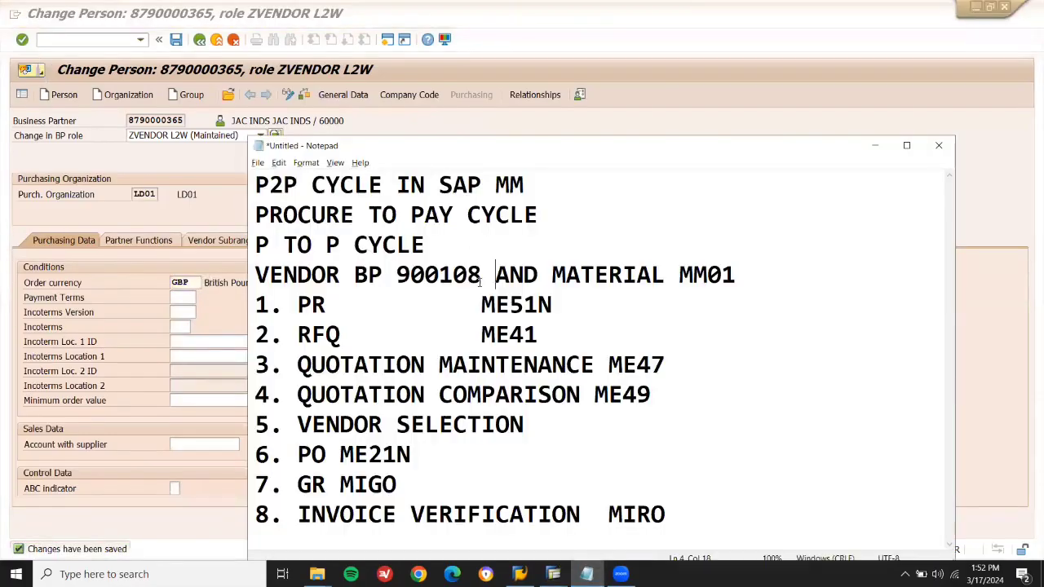
Break the vendor line so AND and MATERIAL MM01 each sit on their own line.
key("Right")
key("Right")
key("Right")
key("Return")
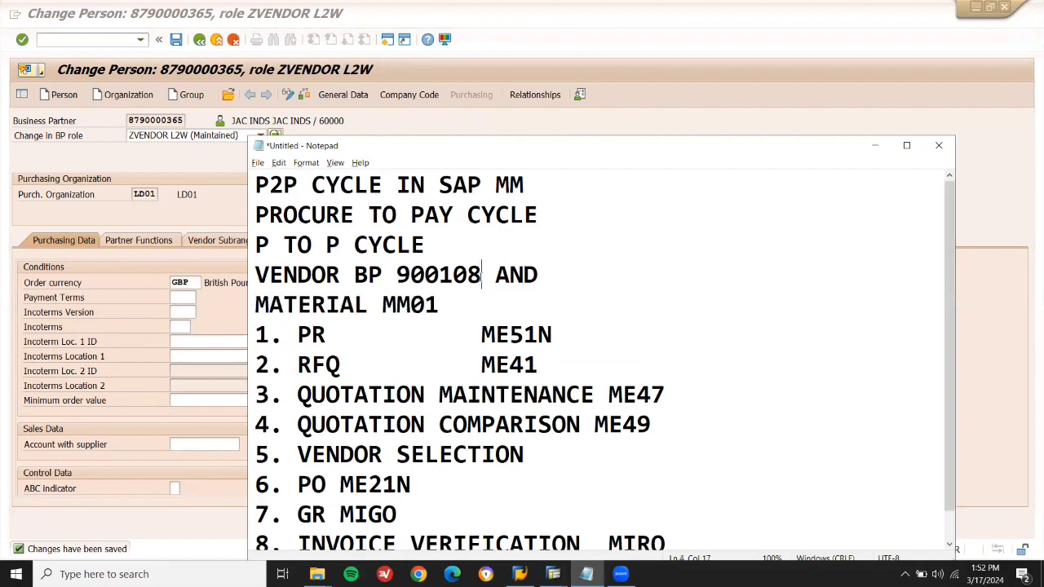
key("Return")
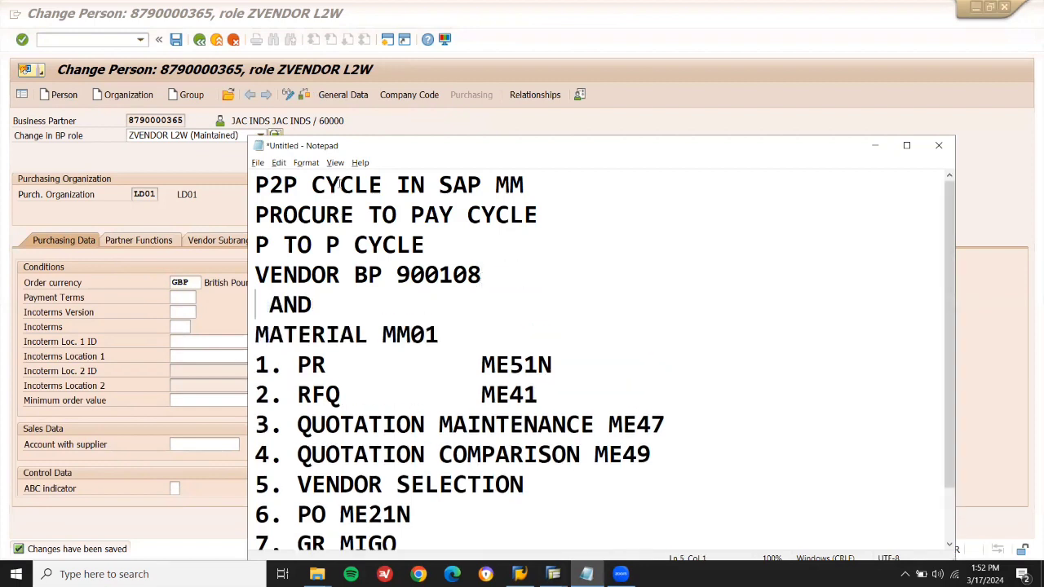
left_click(207, 169)
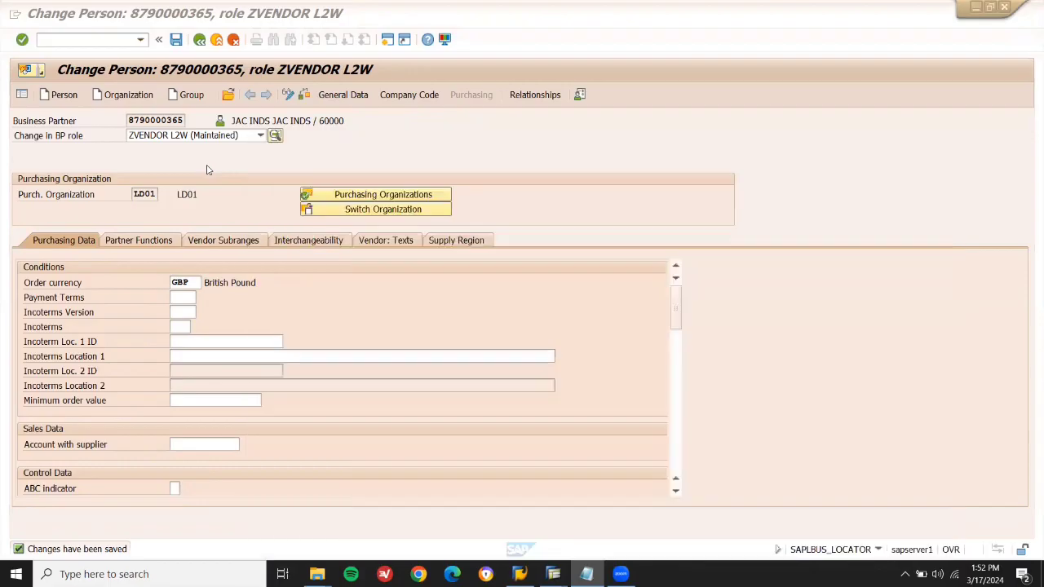
Start a new Person partner, entering the same name as first and last name.
left_click(65, 96)
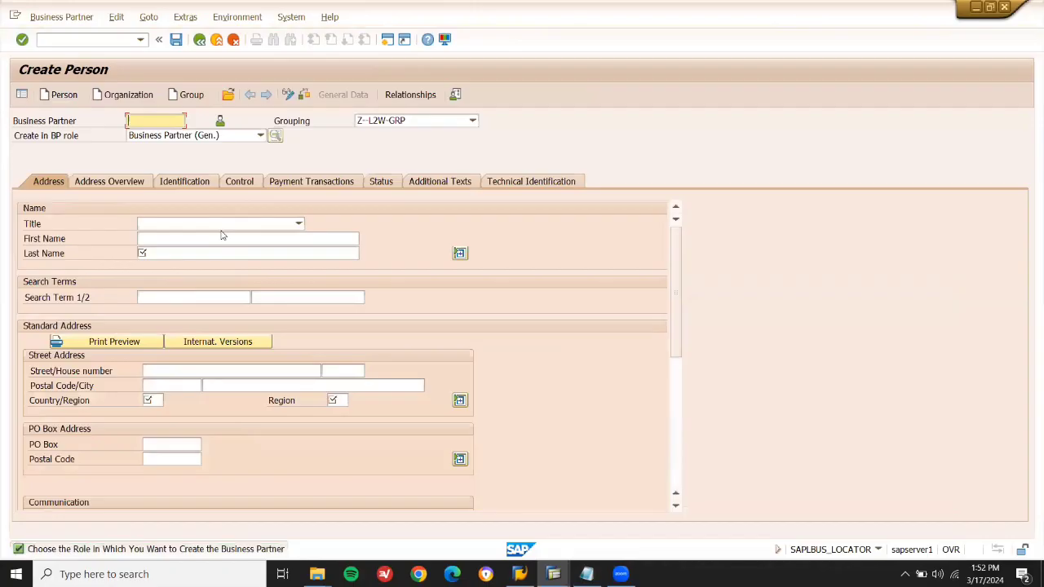
left_click(219, 238)
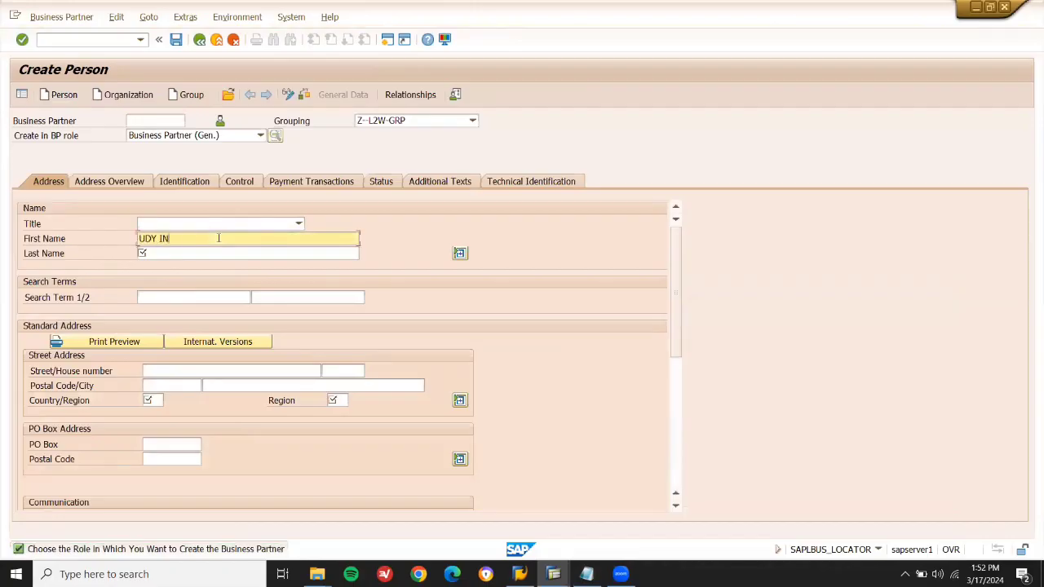
type("UDY INDS")
key("ctrl+a")
key("ctrl+c")
key("Tab")
key("ctrl+v")
Enter search term UDY, country GB, postal code 60000 and region ABC, then save.
left_click(192, 298)
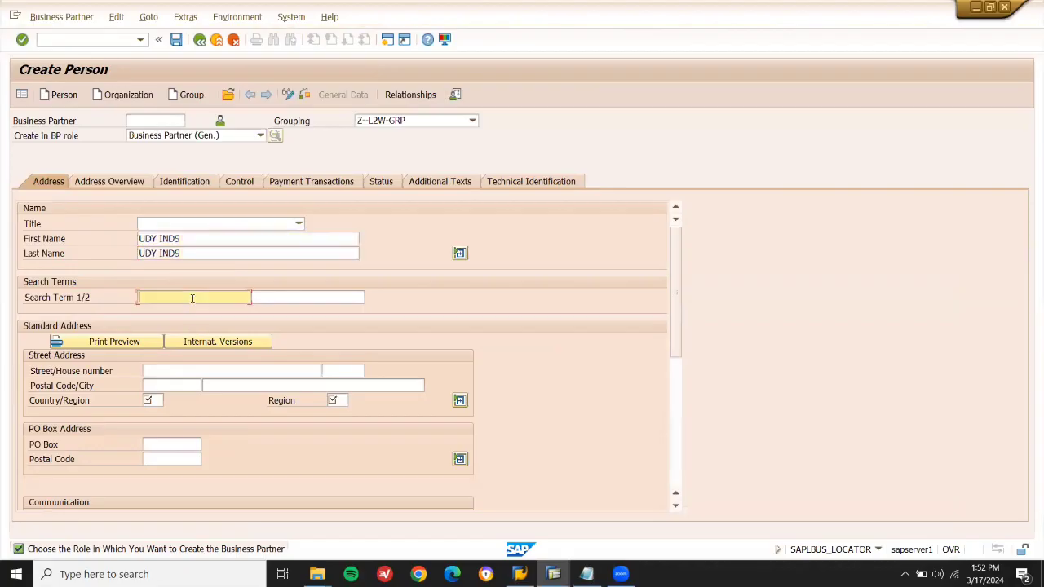
type("UDY")
left_click(152, 401)
type("GB")
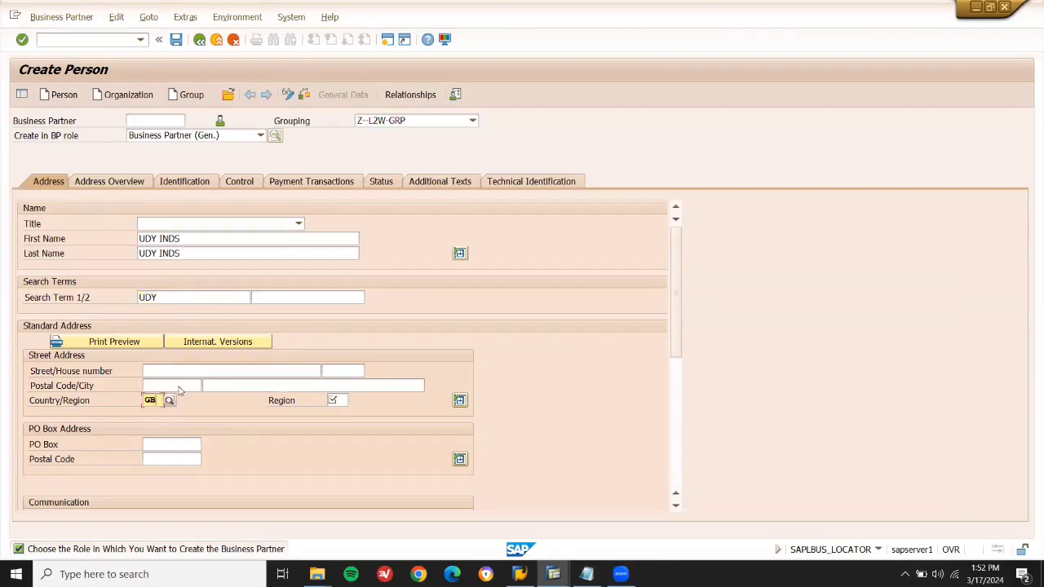
left_click(179, 387)
type("60000")
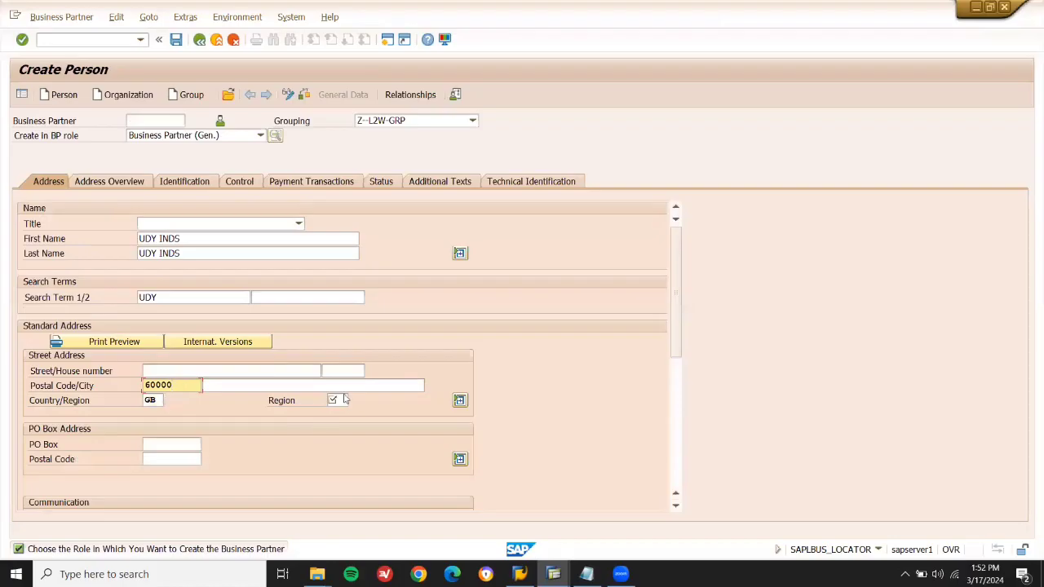
left_click(332, 399)
left_click(338, 408)
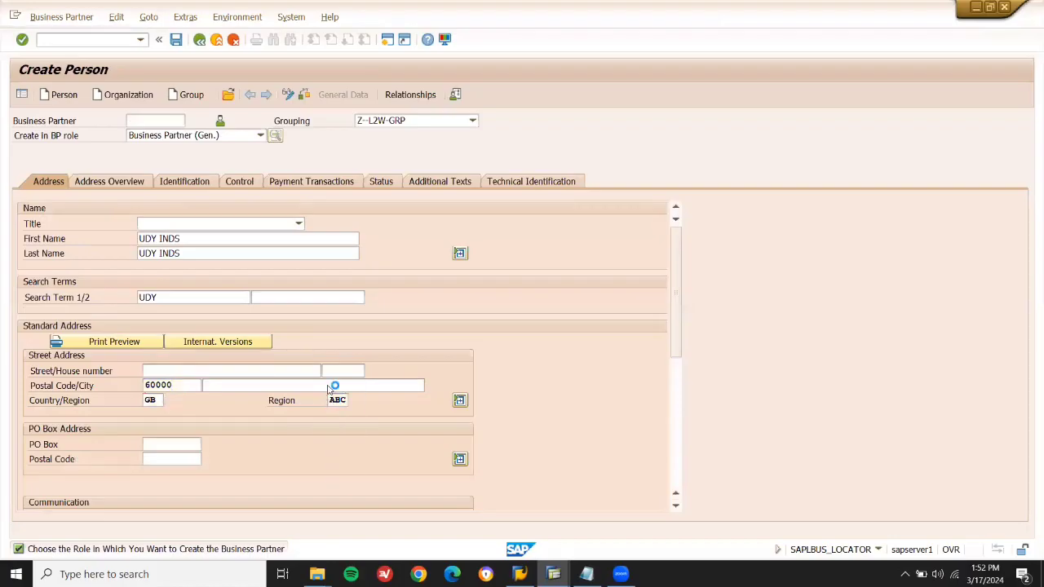
key("Return")
left_click(179, 43)
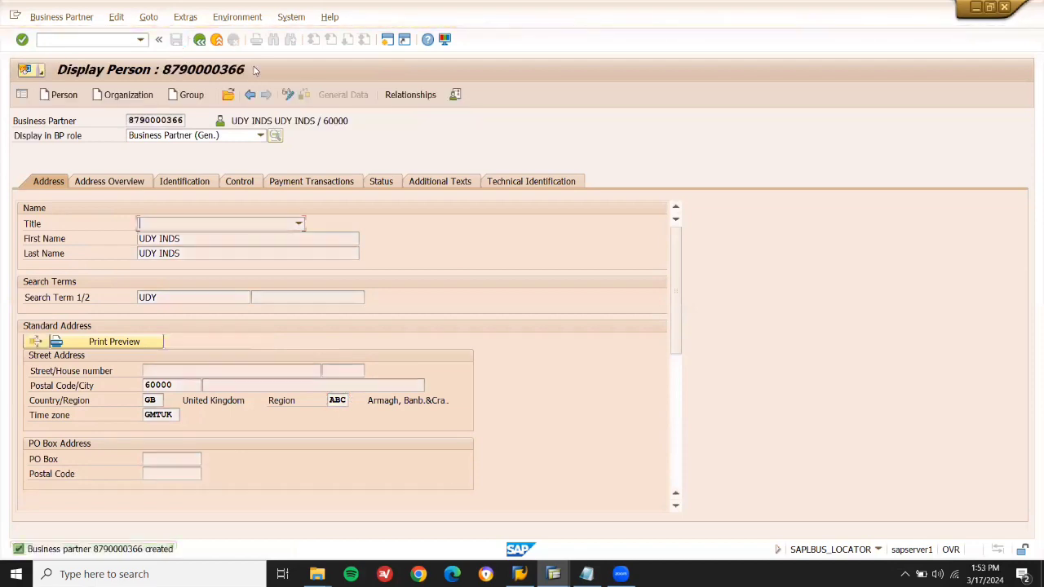
In change mode, add role ZVENDOR L2W with correspondence language EN (English).
left_click(289, 95)
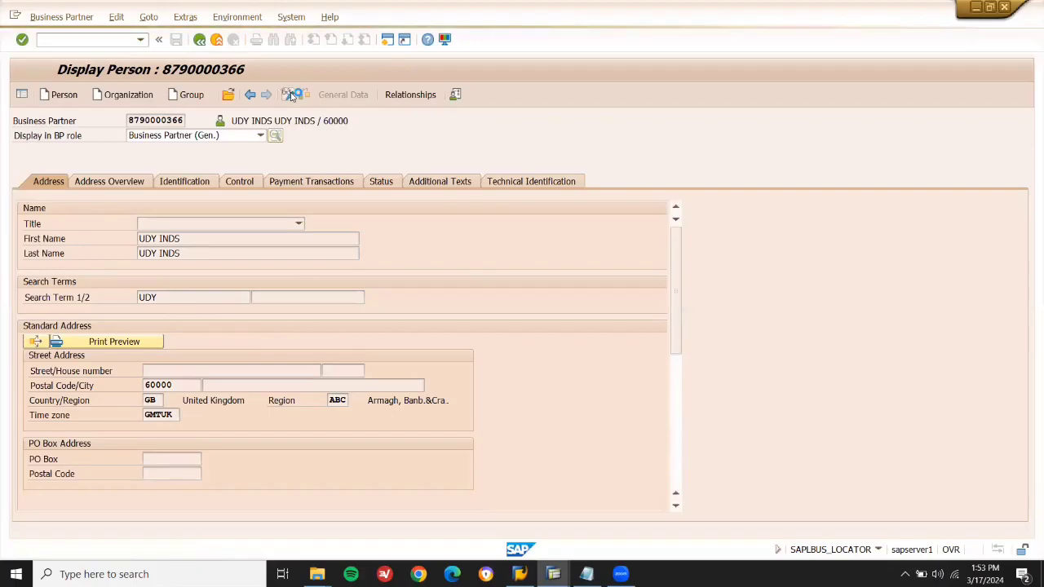
left_click(247, 136)
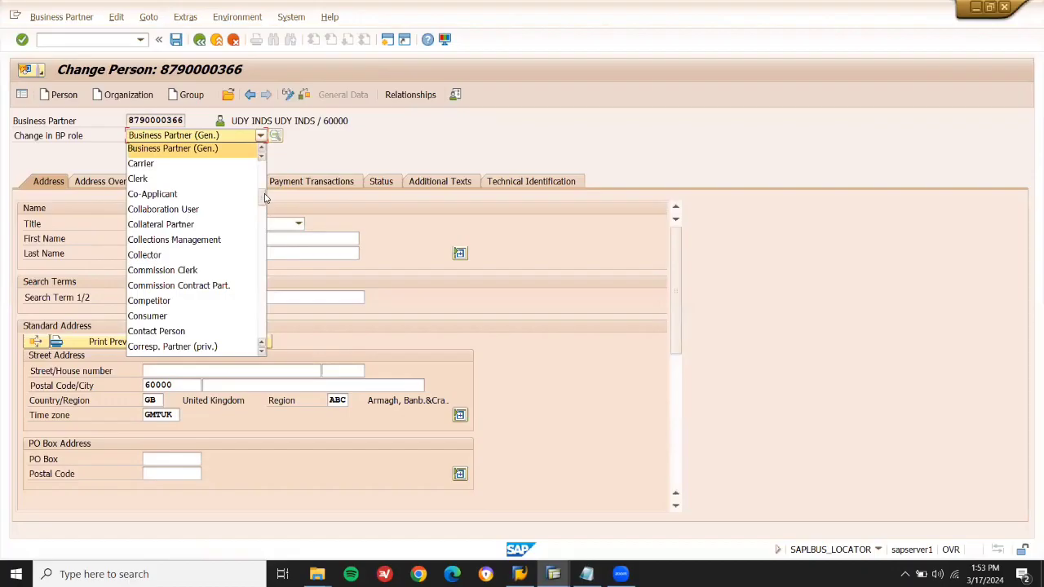
left_click_drag(260, 206, 264, 349)
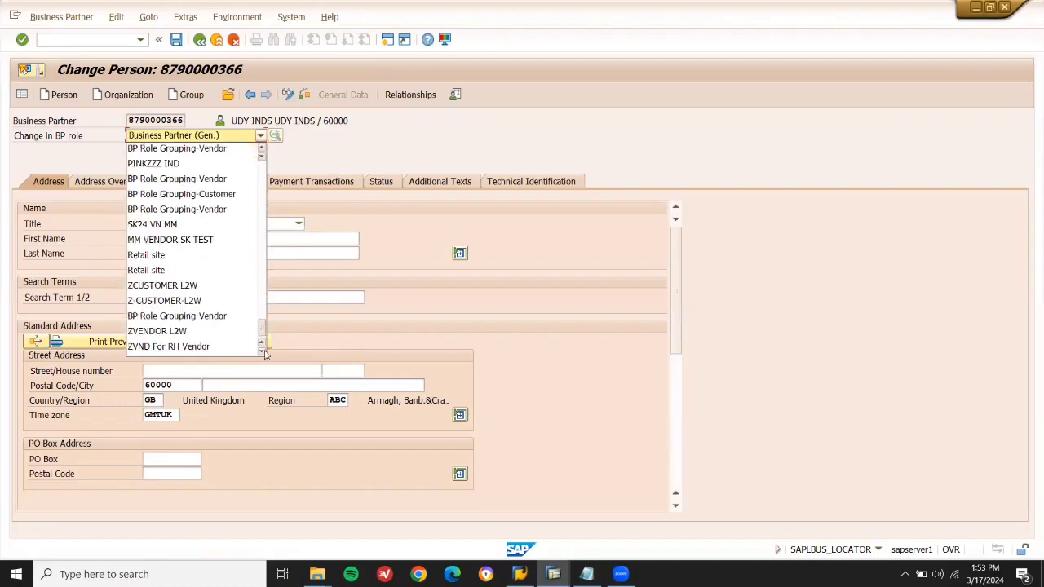
left_click(228, 333)
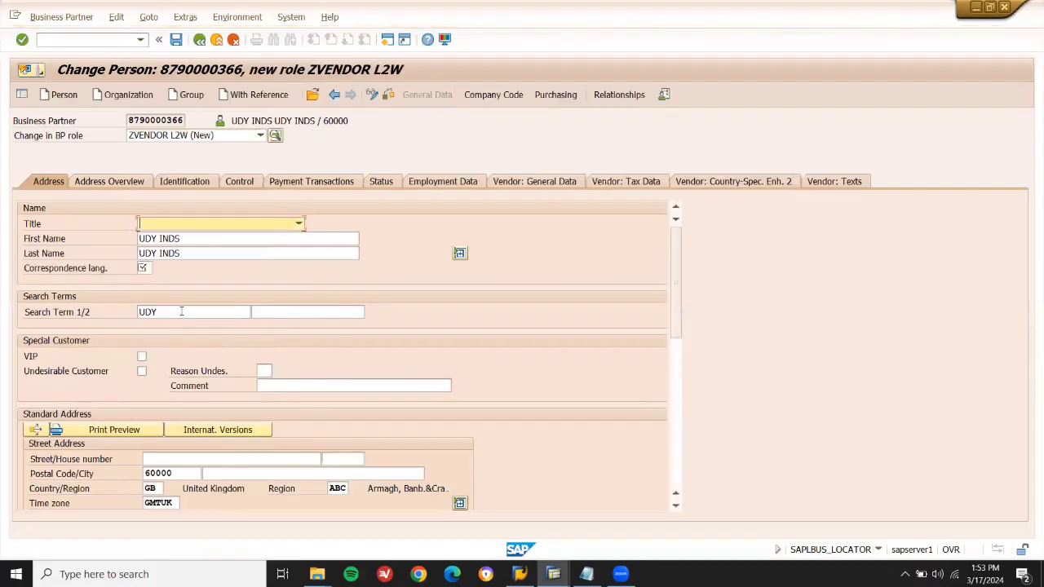
left_click(144, 268)
left_click(145, 279)
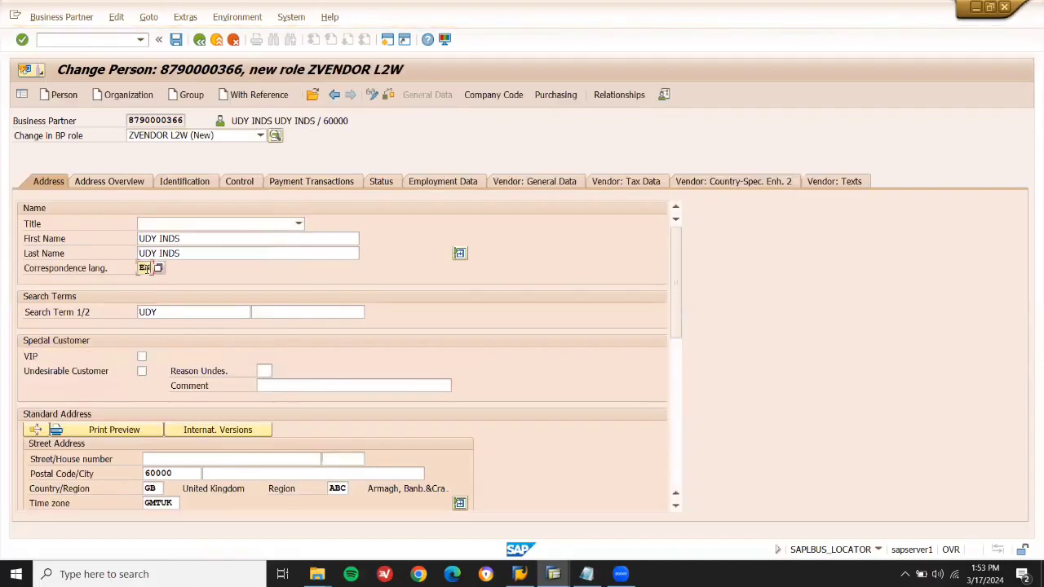
Extend the vendor to company code GB10 with reconciliation account 31000 and save it.
left_click(491, 95)
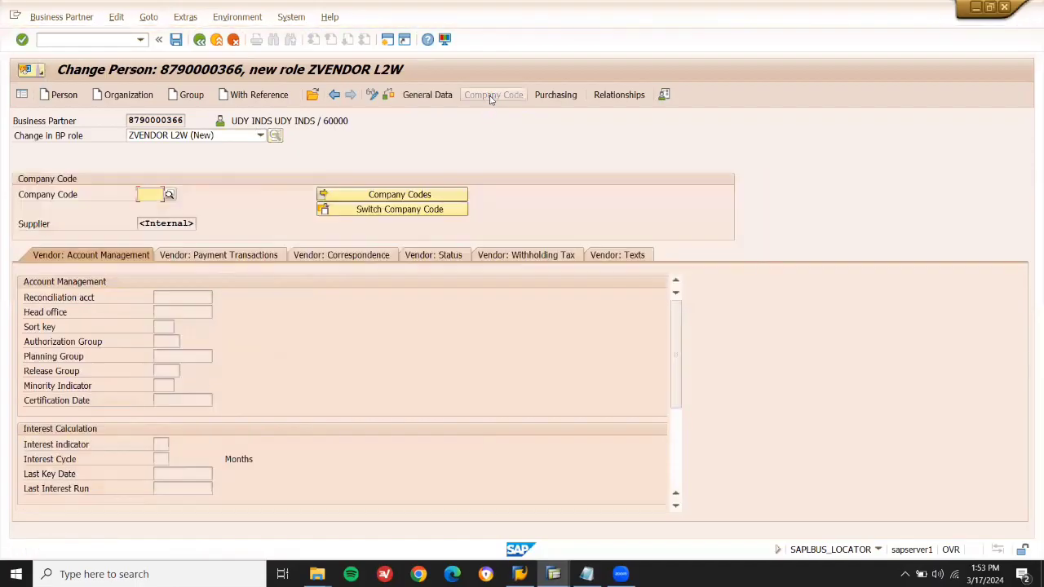
key("Down")
key("Return")
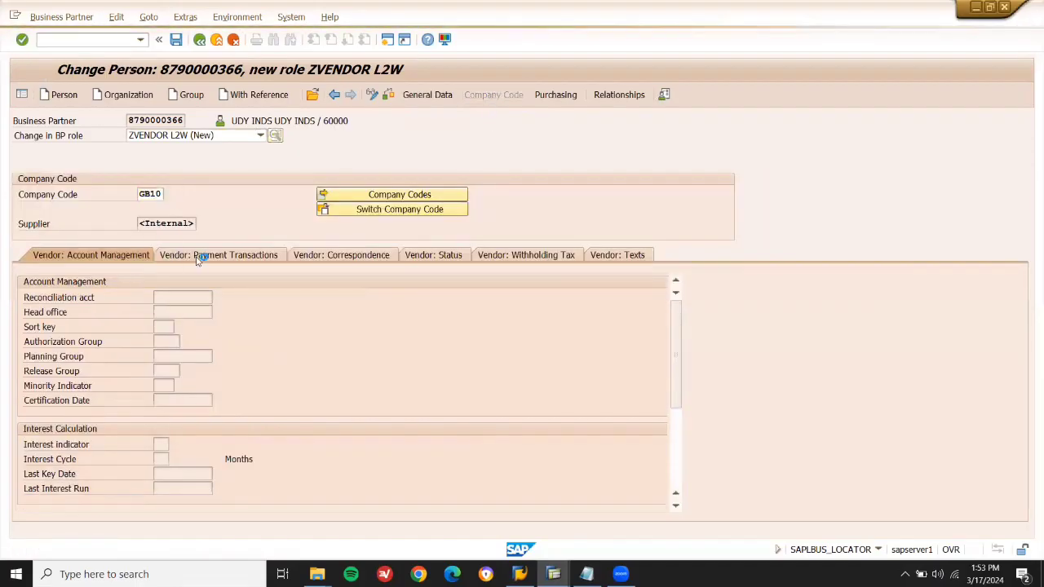
left_click(194, 297)
key("Down")
key("Return")
key("Return")
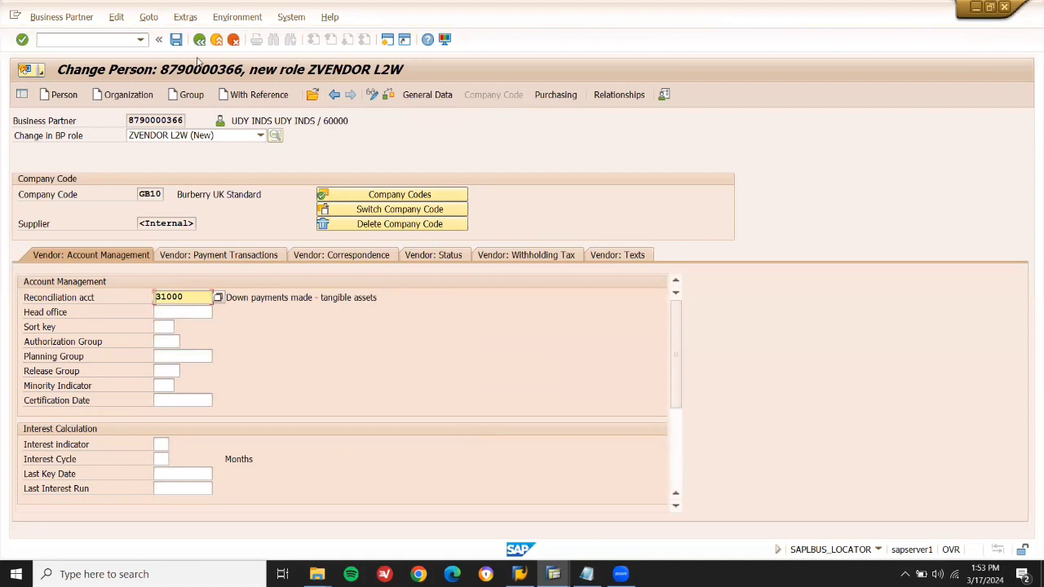
left_click(176, 41)
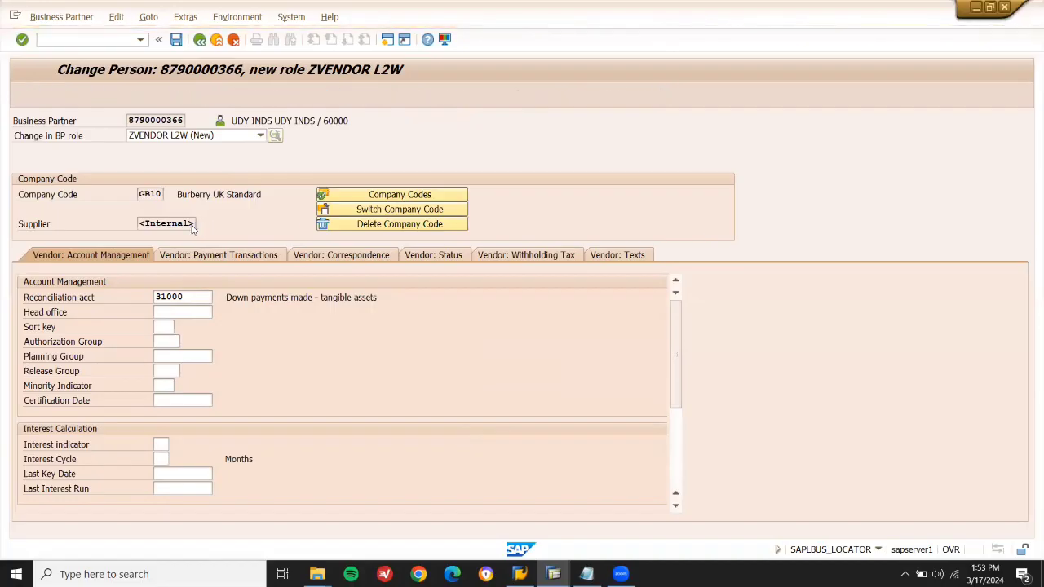
Select and copy the newly assigned supplier number.
left_click_drag(190, 222, 129, 226)
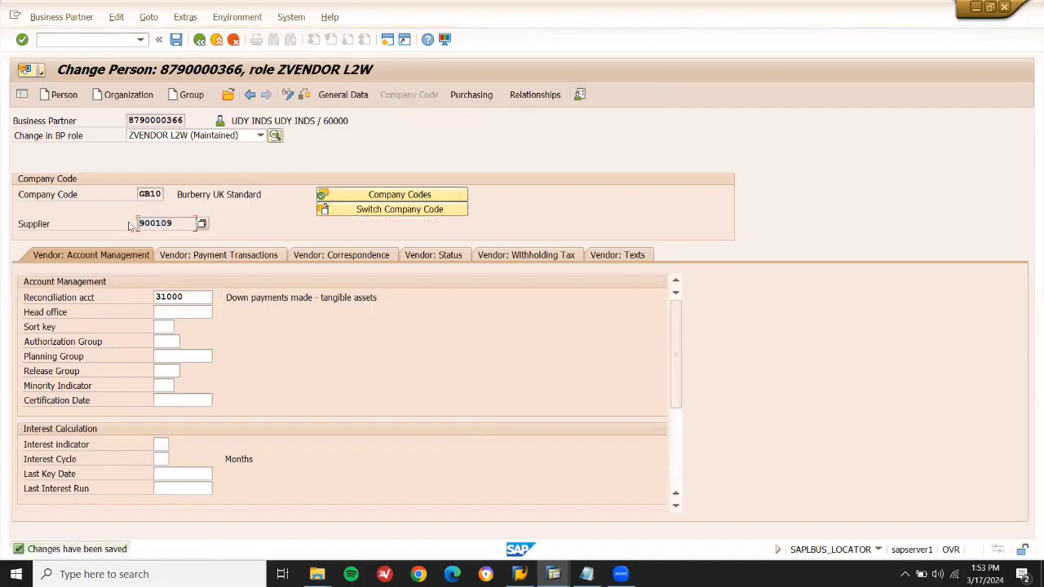
key("shift+Right")
key("shift+Right")
key("shift+Right")
key("Right")
Save purchasing organization LD01 data with order currency GBP for the supplier.
left_click(470, 95)
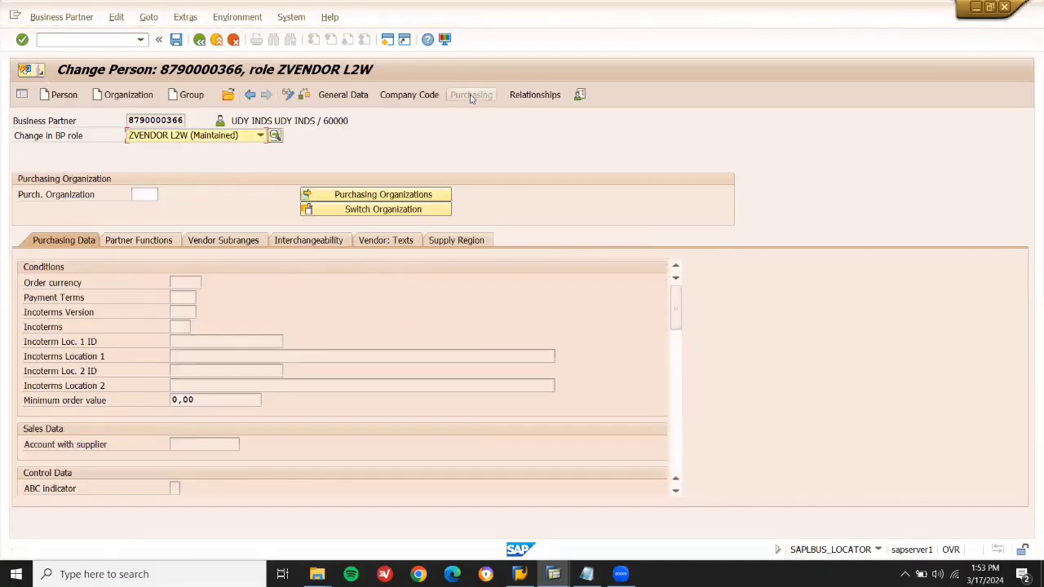
type("LD01")
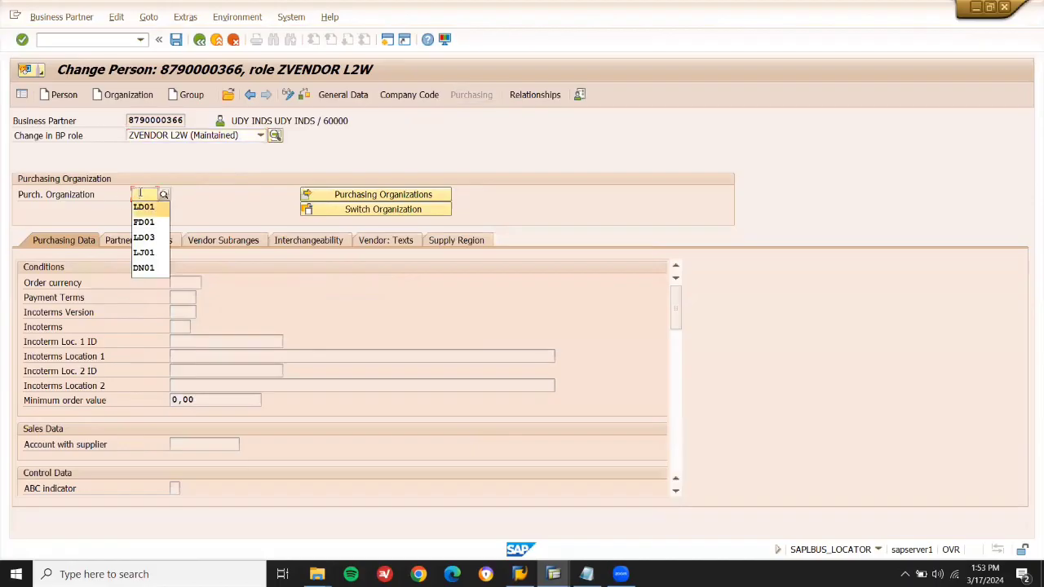
key("Return")
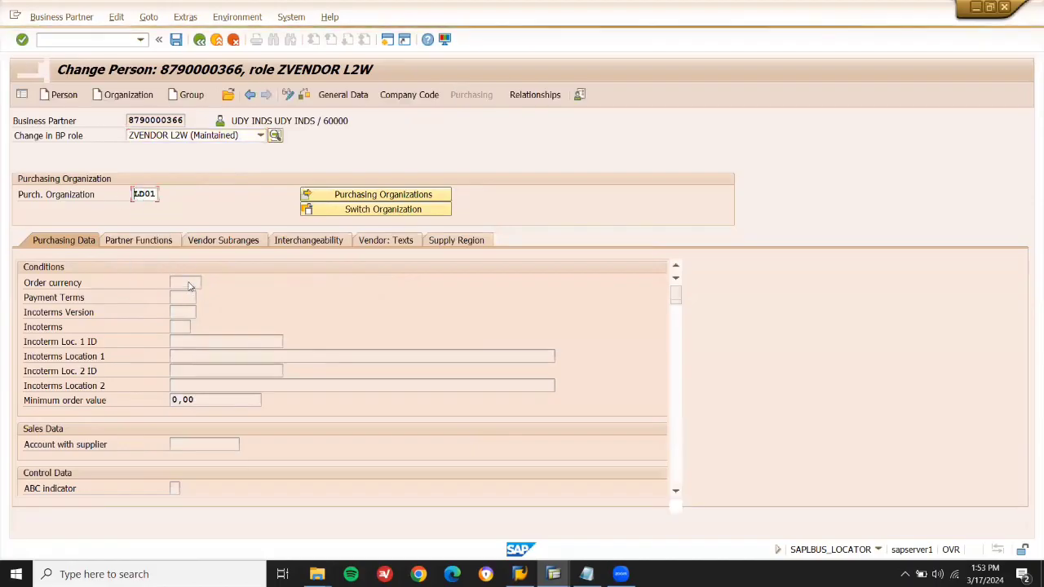
left_click(188, 297)
key("Down")
key("Down")
key("Return")
key("Return")
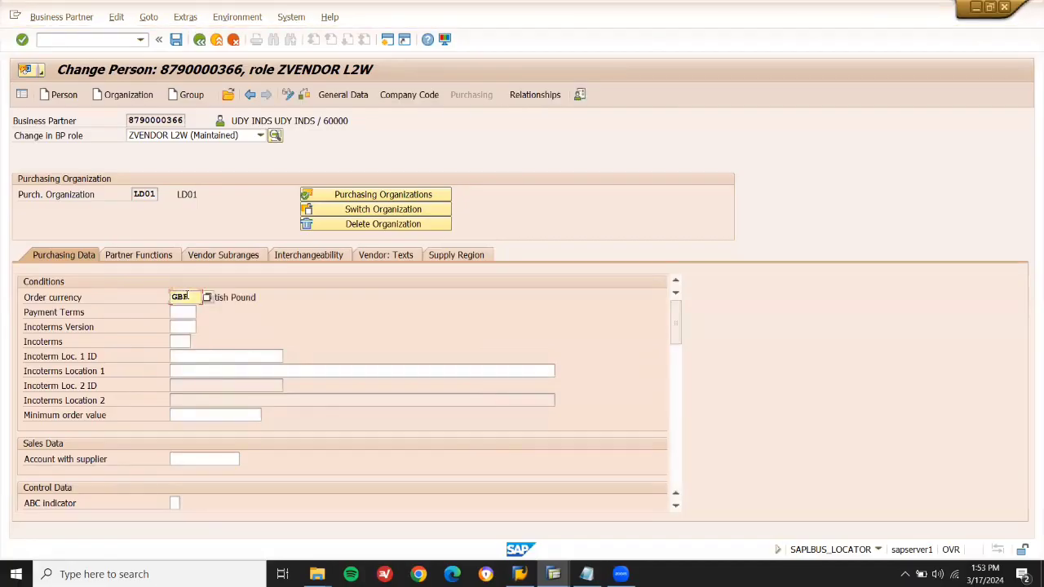
left_click(177, 40)
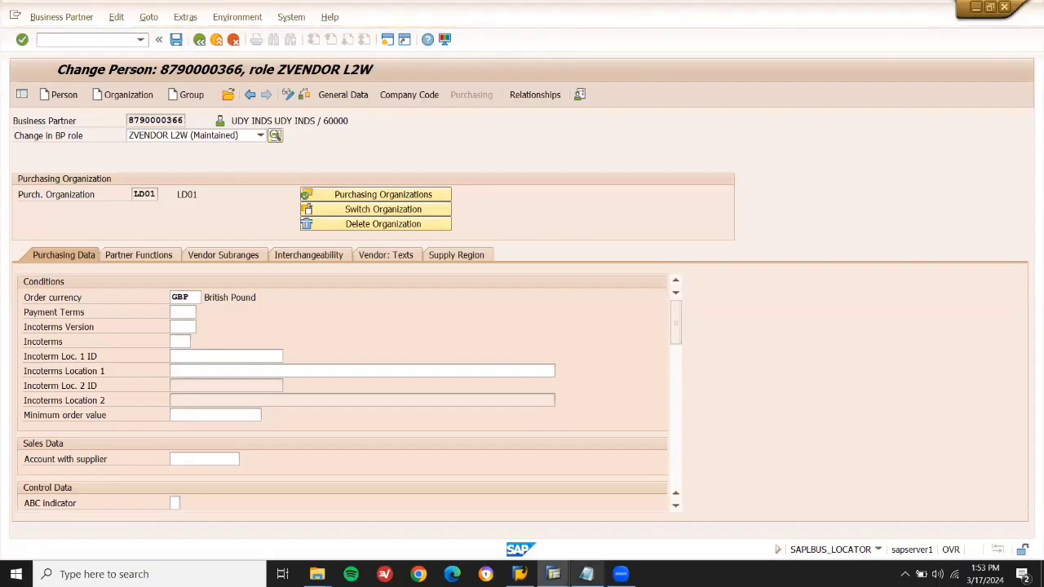
Append the second supplier number to the vendor line in the Notepad notes.
left_click(586, 574)
left_click(492, 270)
type(", 900109")
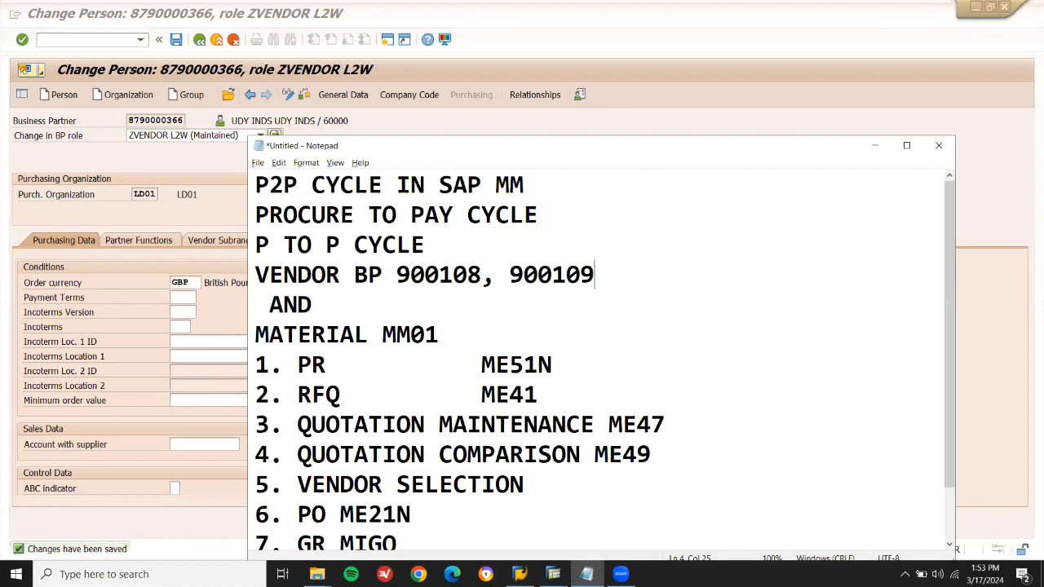
Take the MM01 code from the notes and run /NMM01 in SAP.
double_click(413, 336)
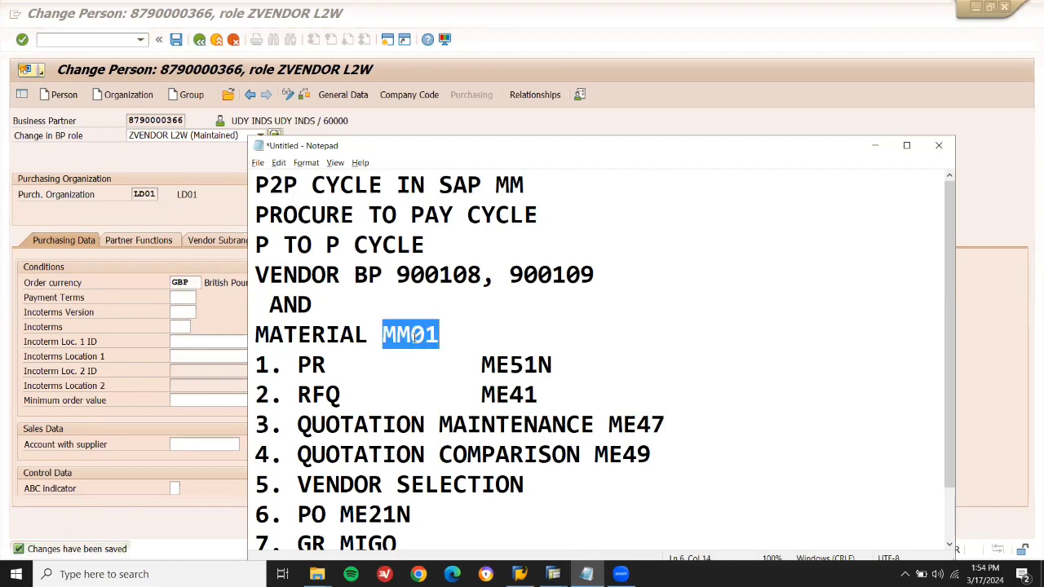
left_click(100, 36)
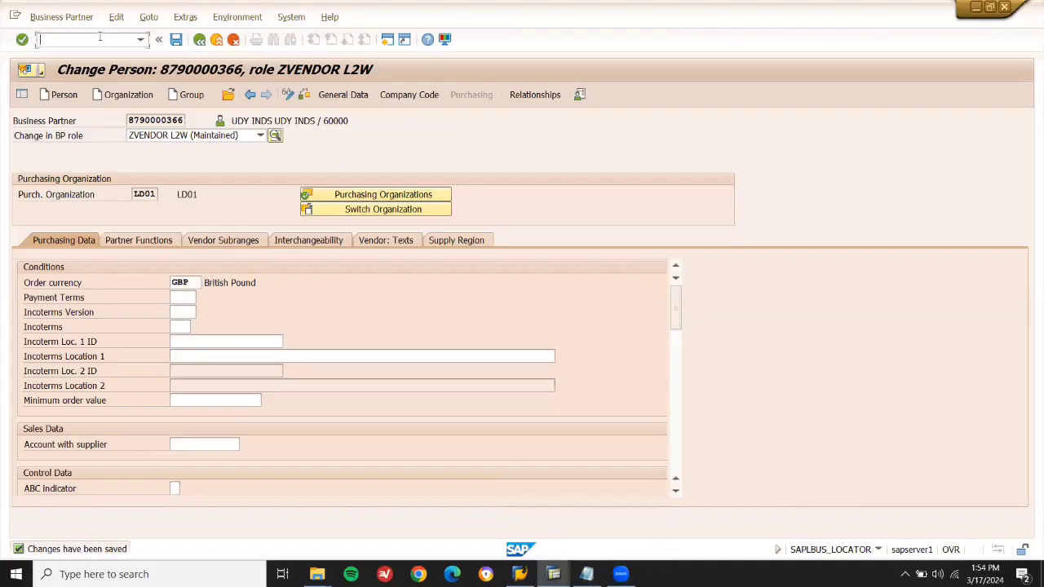
type("/NMM01")
key("Return")
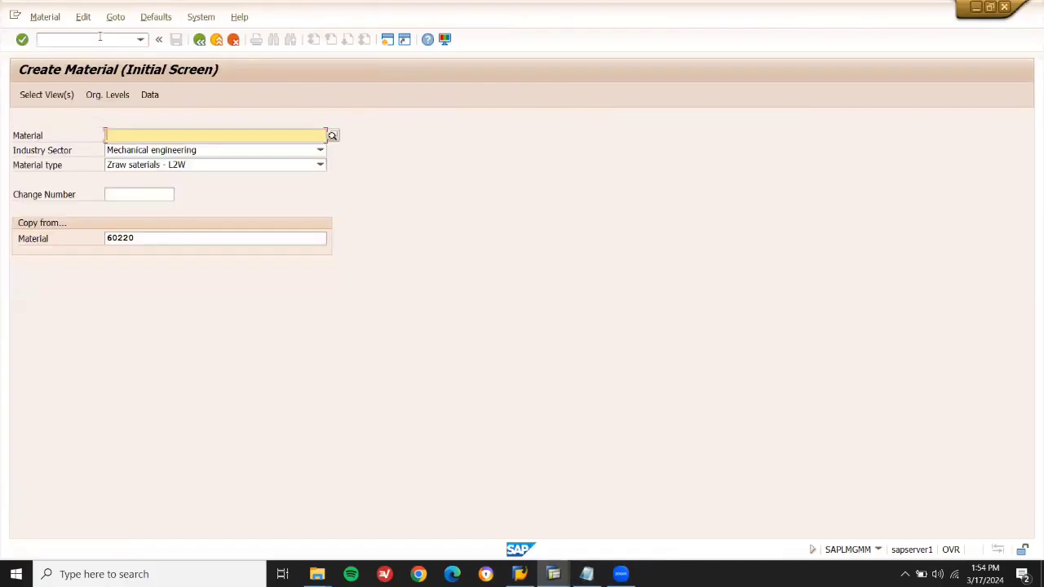
Review the vendor line and MM01 entries in the notes, then return to the Create Material screen.
key("alt+Tab")
double_click(324, 279)
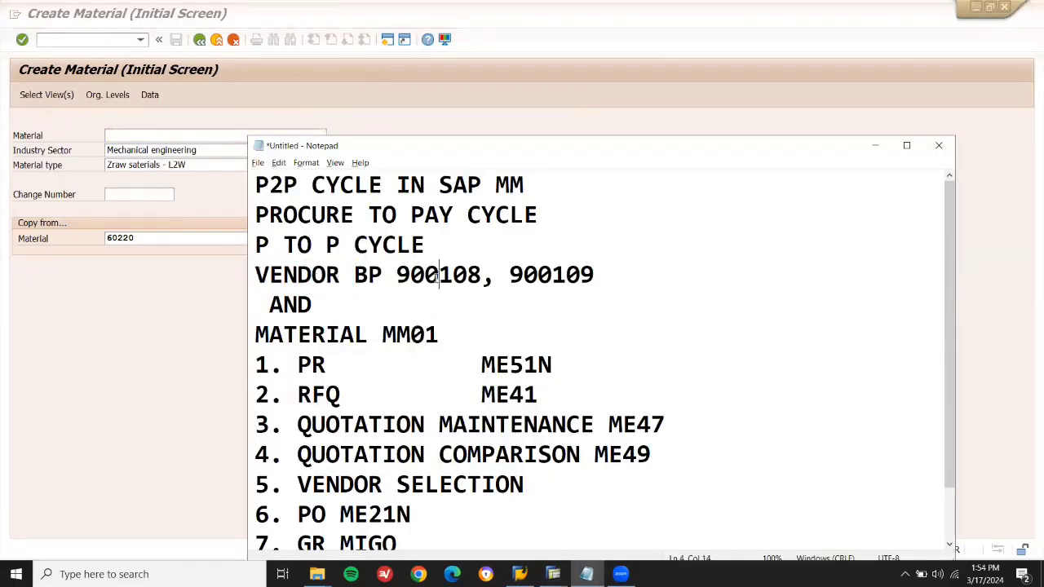
double_click(436, 278)
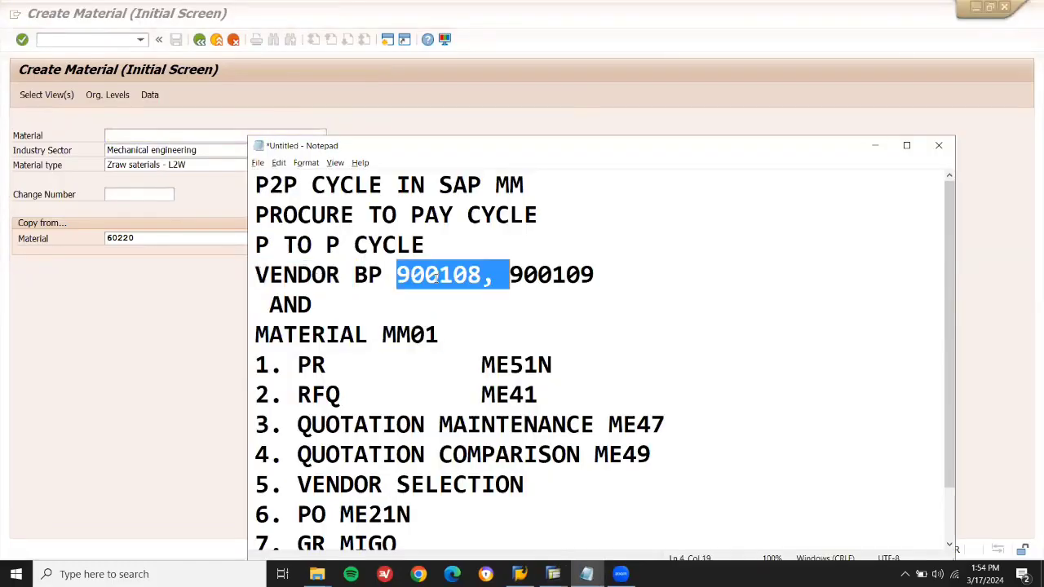
double_click(414, 336)
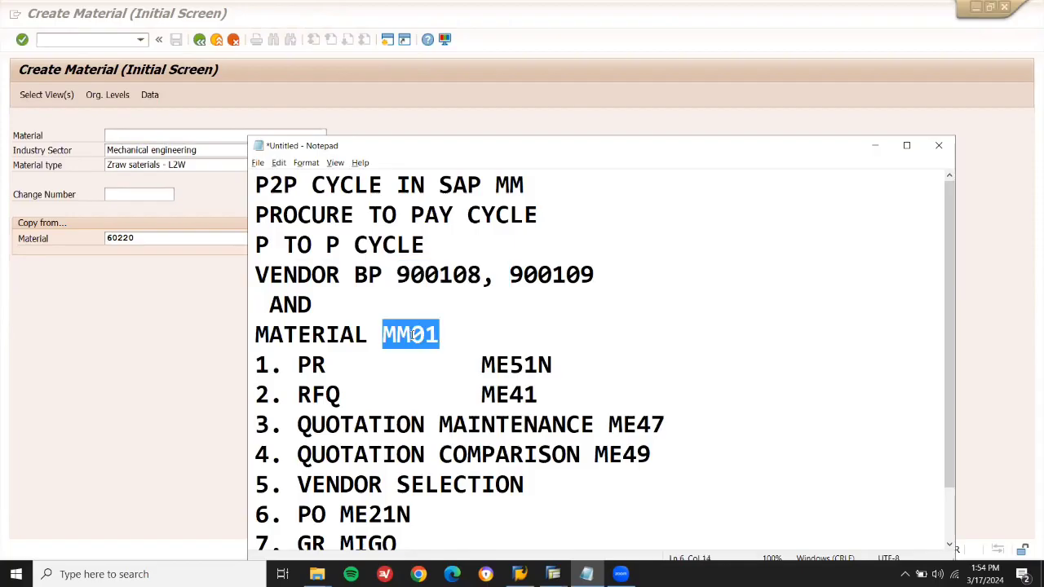
key("alt+Tab")
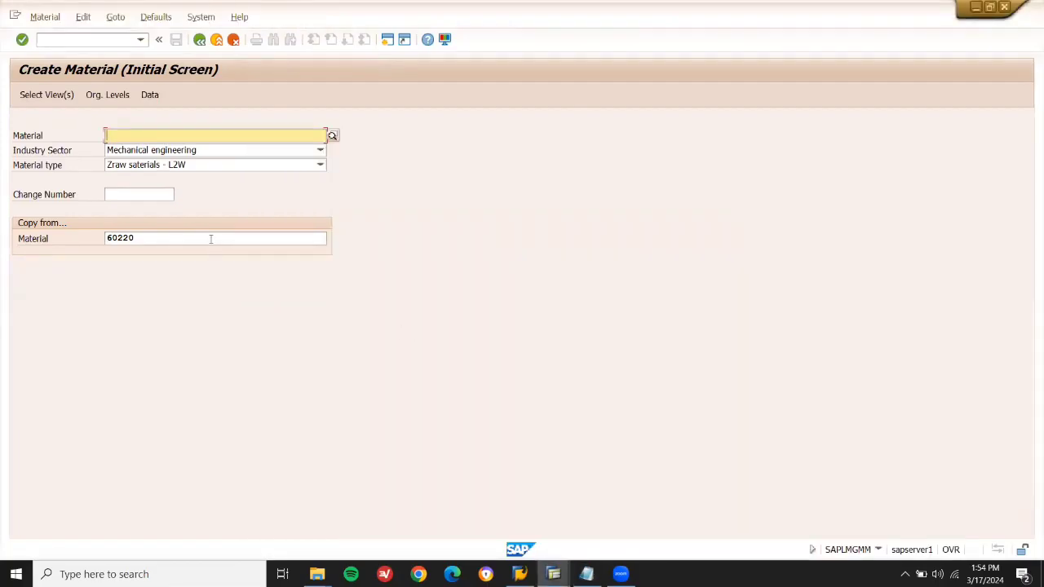
left_click(211, 239)
Clear copy-from material 60220, keep Mechanical engineering and Zraw saterials - L2W, and open view selection.
key("ctrl+a")
key("BackSpace")
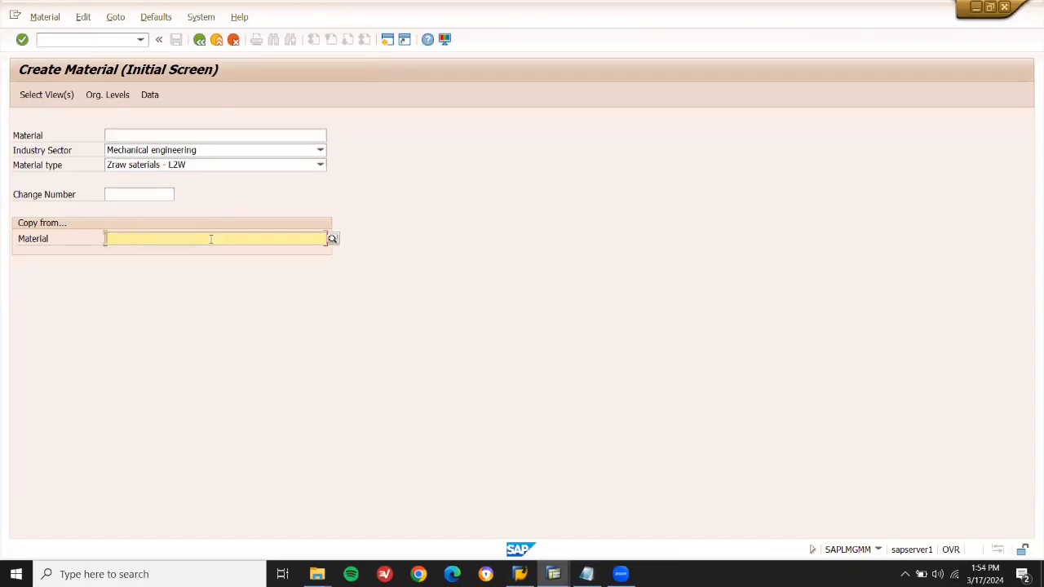
left_click(188, 151)
left_click(188, 150)
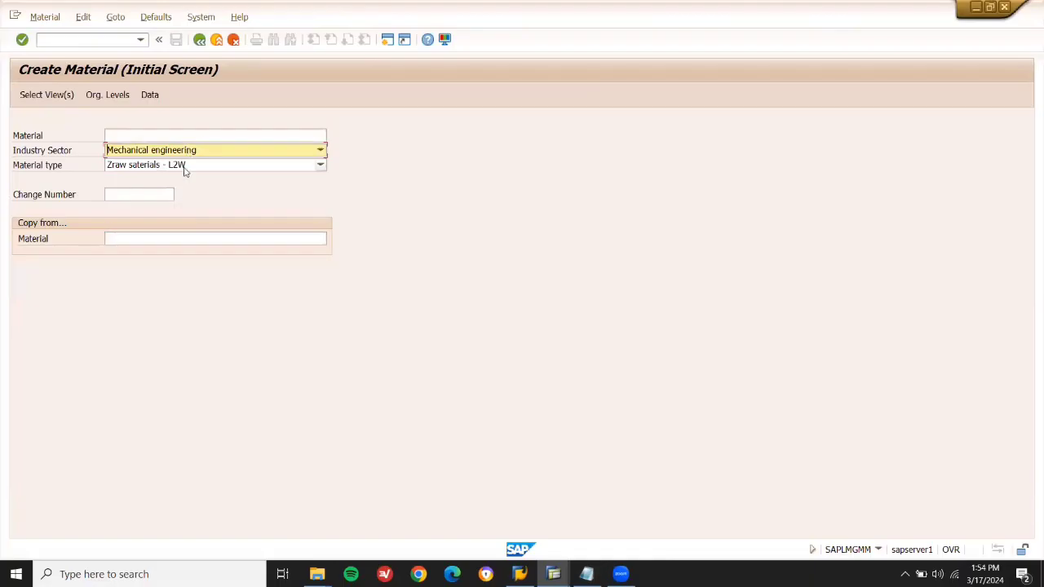
left_click(186, 166)
left_click(186, 167)
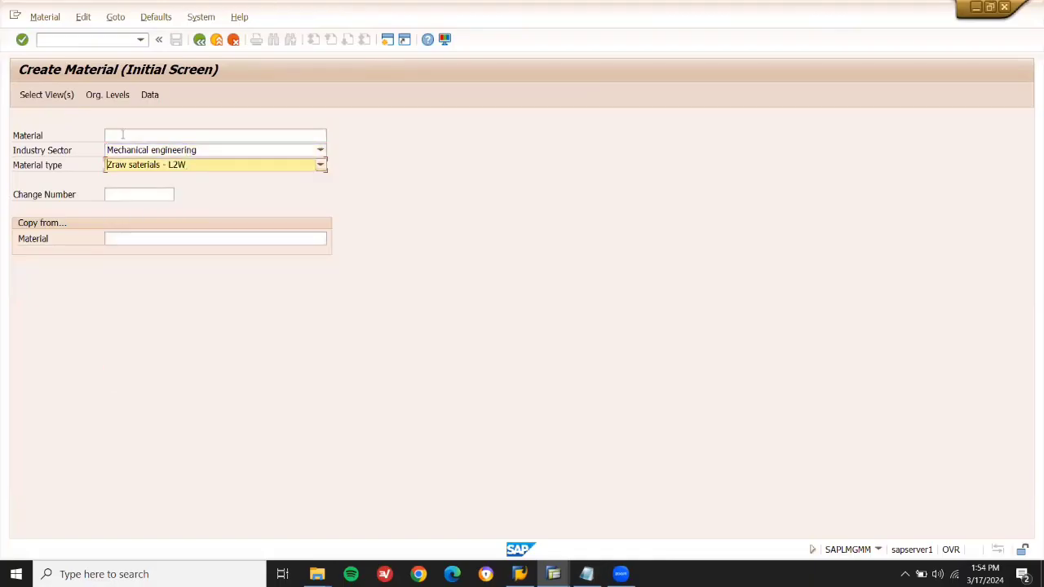
key("Return")
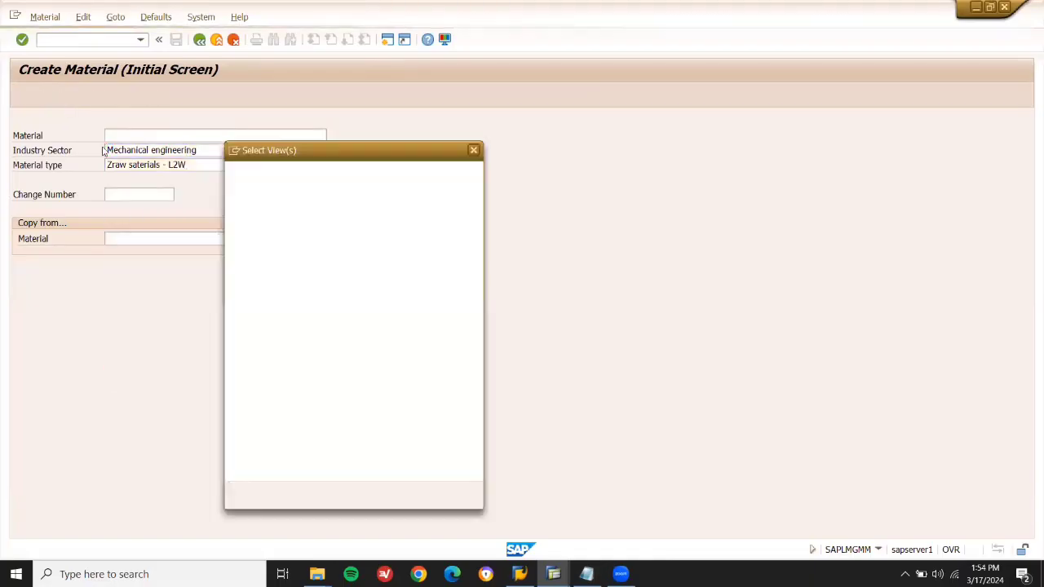
Deselect the three Sales views and select Basic Data 2.
left_click(233, 235)
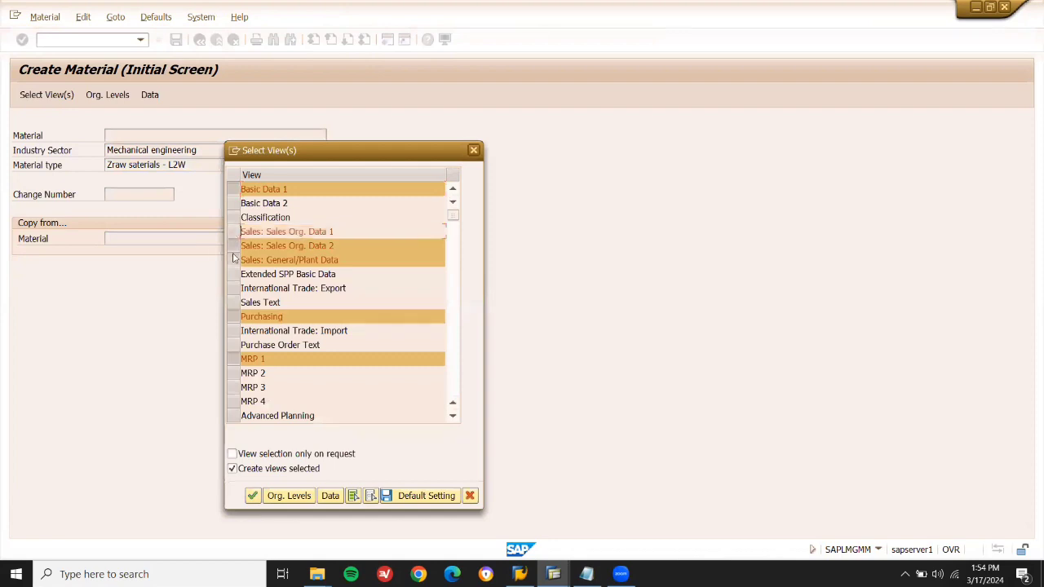
left_click(233, 246)
left_click(234, 260)
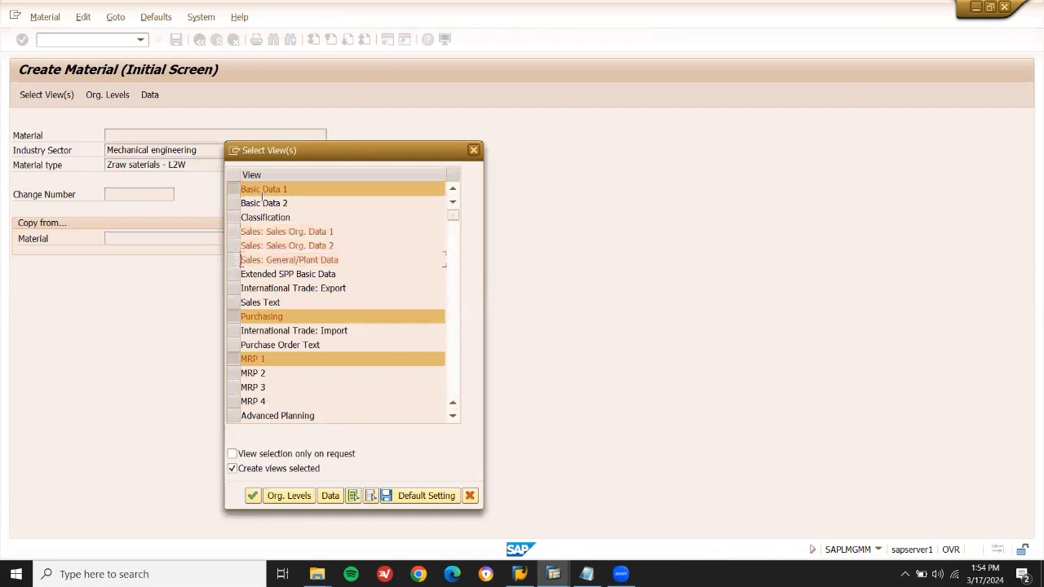
left_click(234, 204)
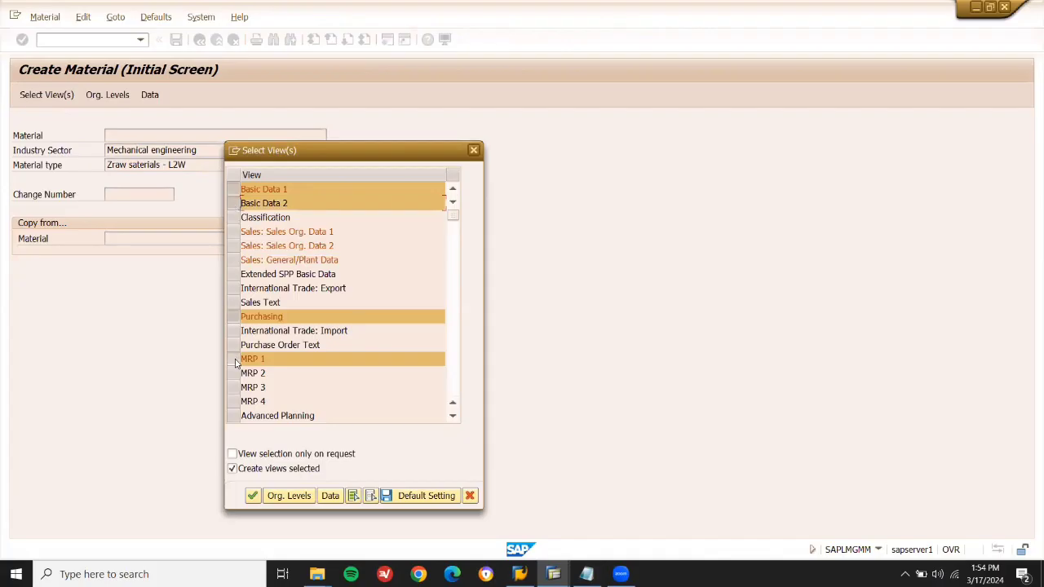
Scroll through the view list to review the selection, then continue to organizational levels.
left_click(454, 421)
left_click(454, 420)
left_click(454, 417)
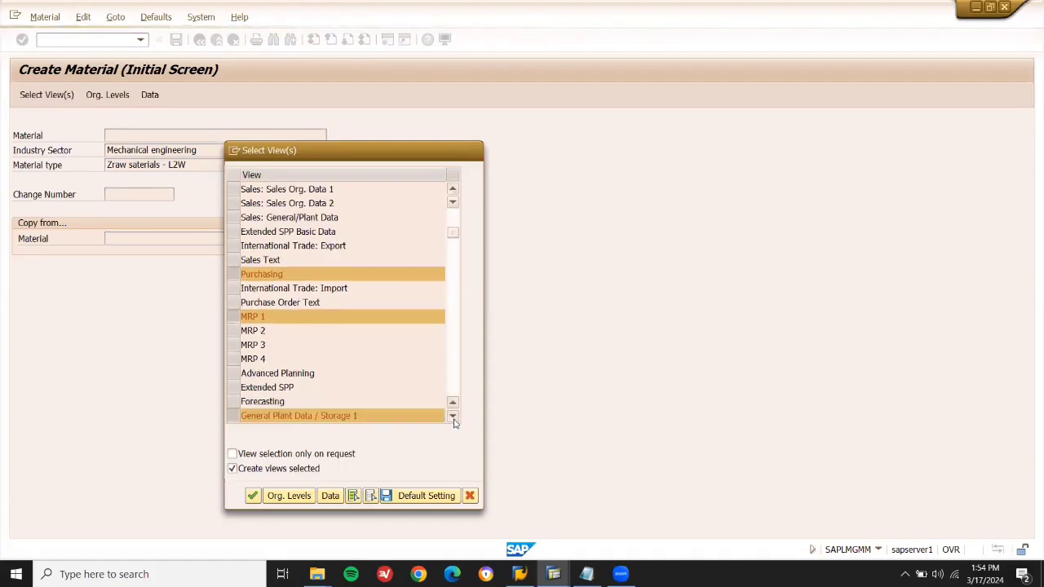
left_click(453, 418)
left_click(454, 418)
left_click(453, 418)
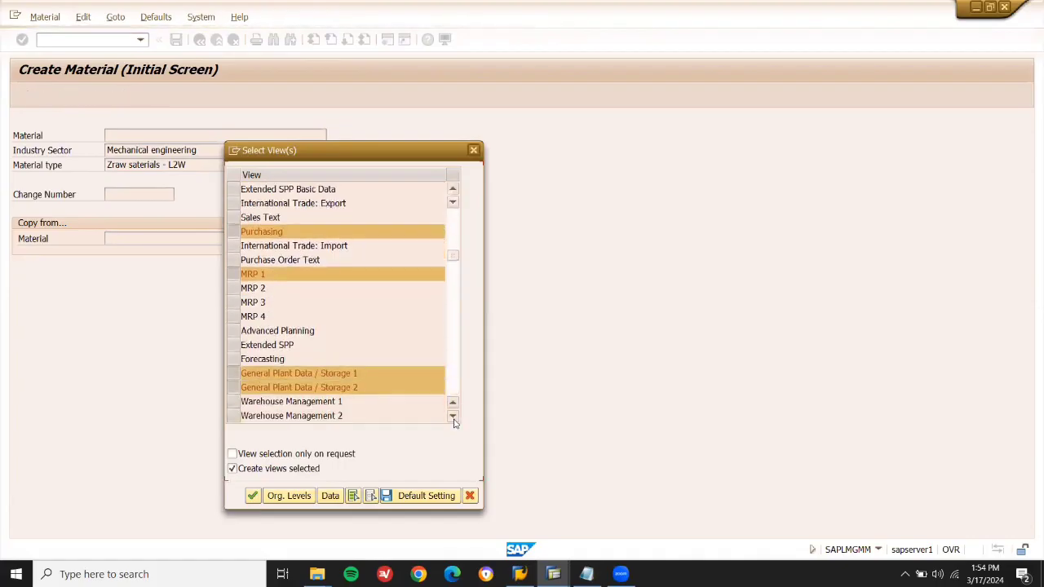
left_click(453, 417)
left_click(453, 417)
left_click(453, 417)
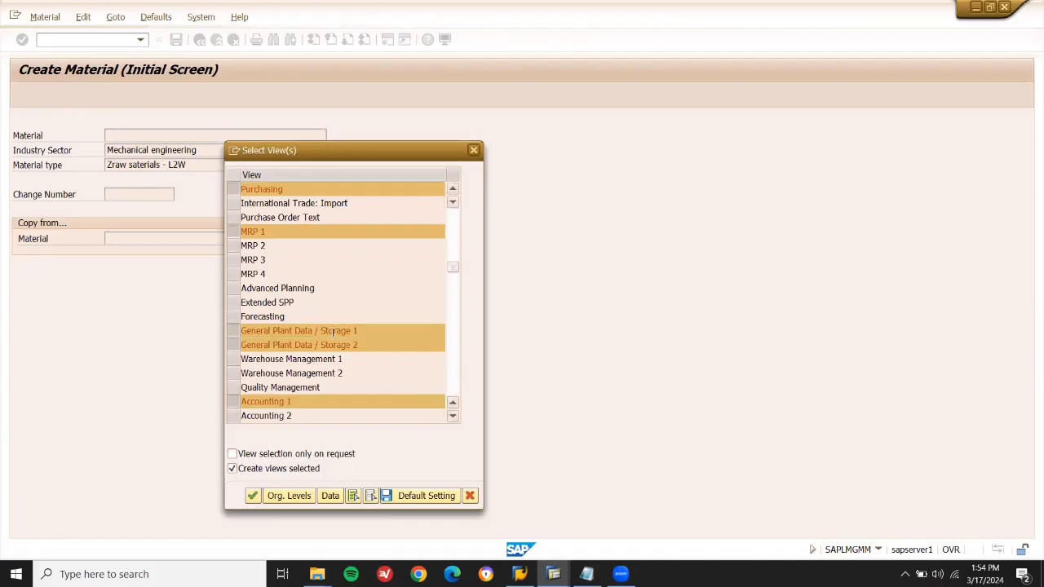
left_click(453, 417)
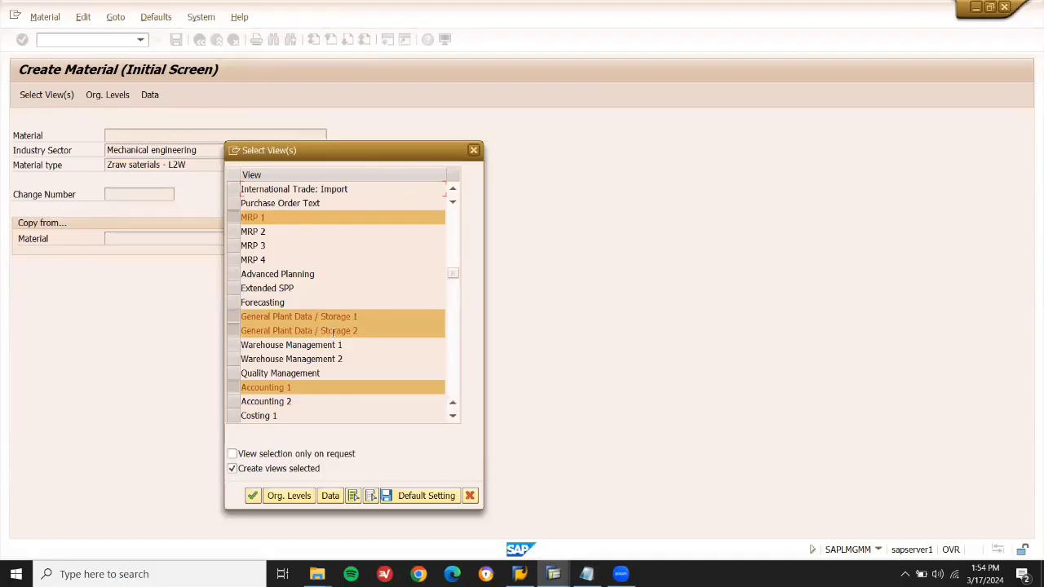
left_click(288, 496)
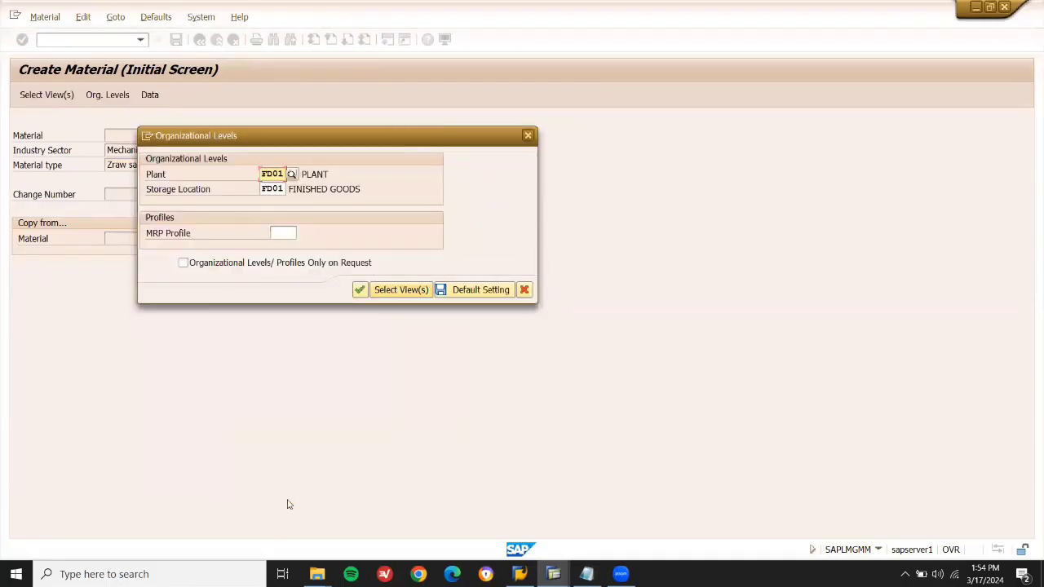
Set plant LD03 and storage location LD03 in Organizational Levels and confirm.
type("F")
type("D03")
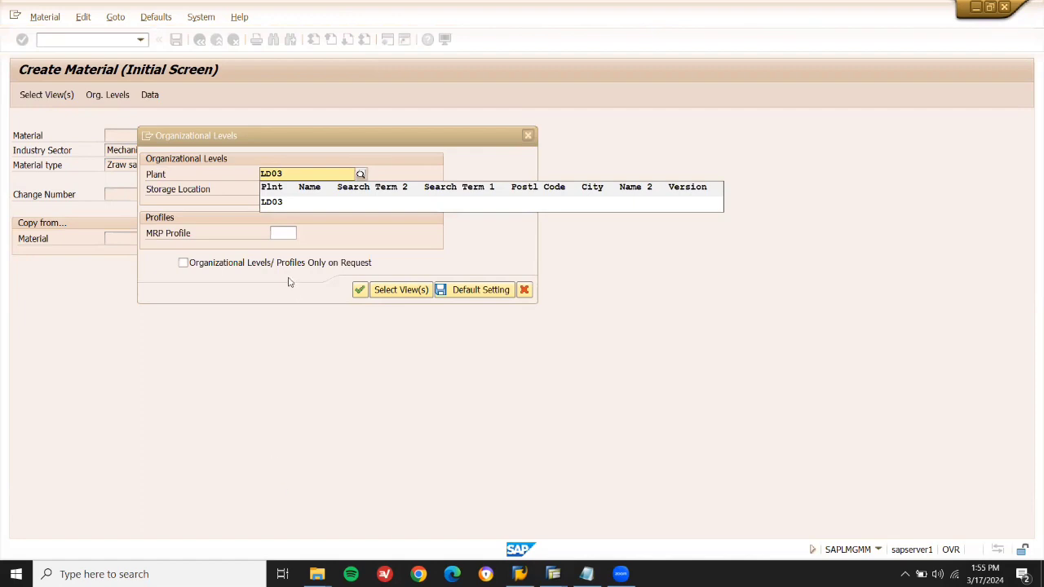
left_click(276, 203)
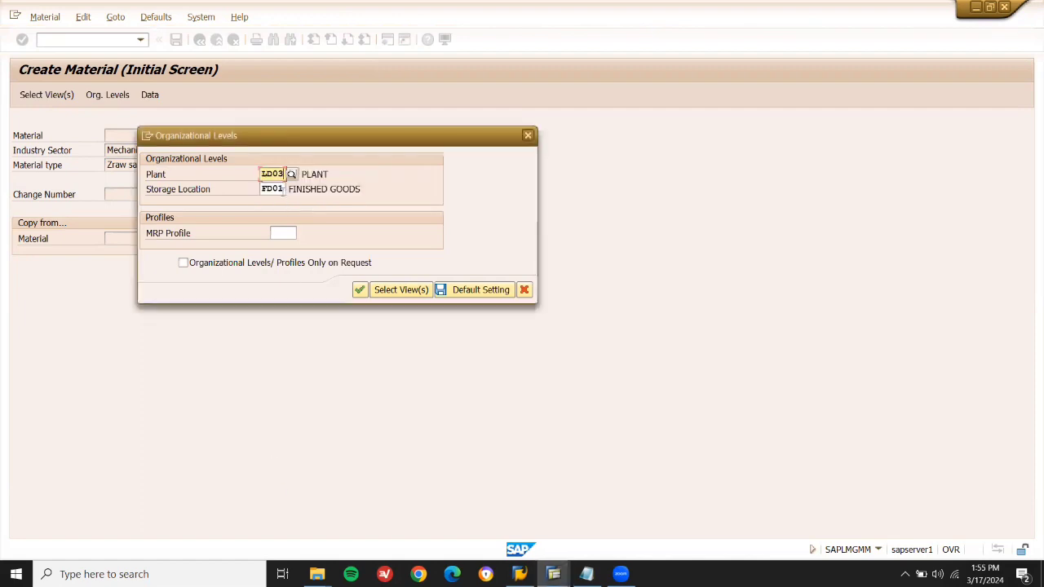
left_click(283, 189)
key("BackSpace")
key("BackSpace")
key("BackSpace")
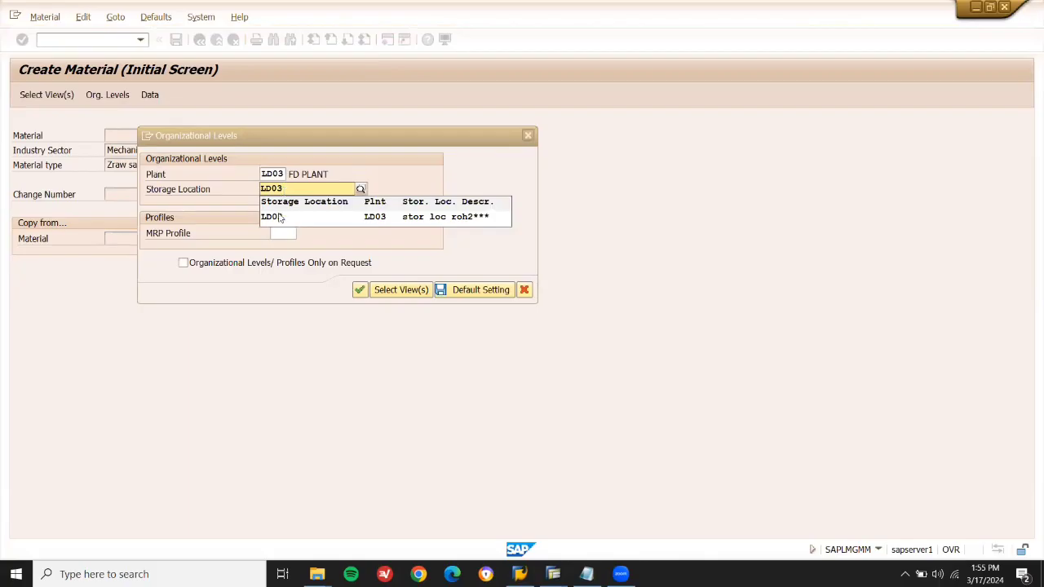
left_click(279, 217)
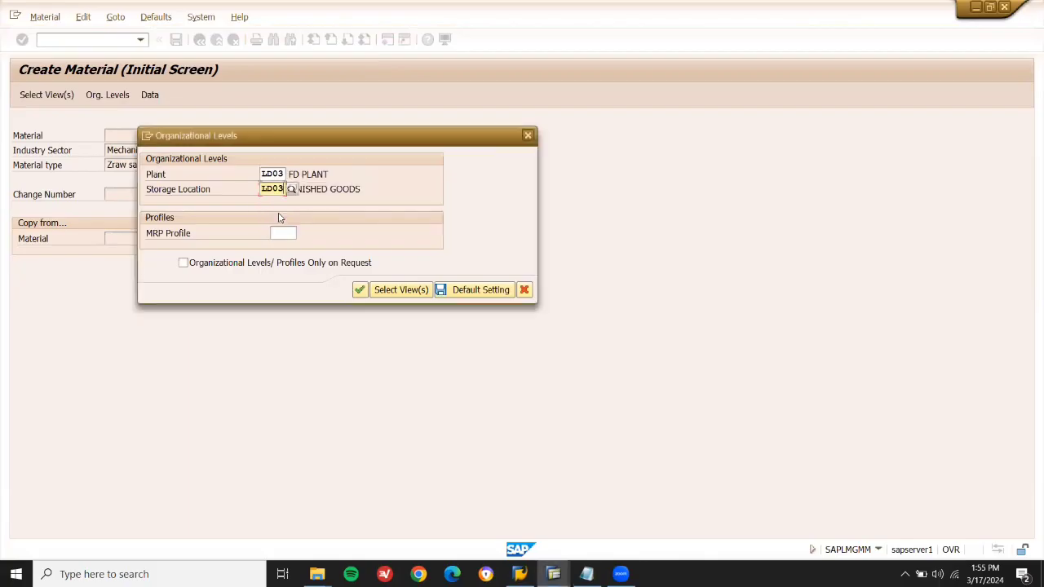
left_click(364, 292)
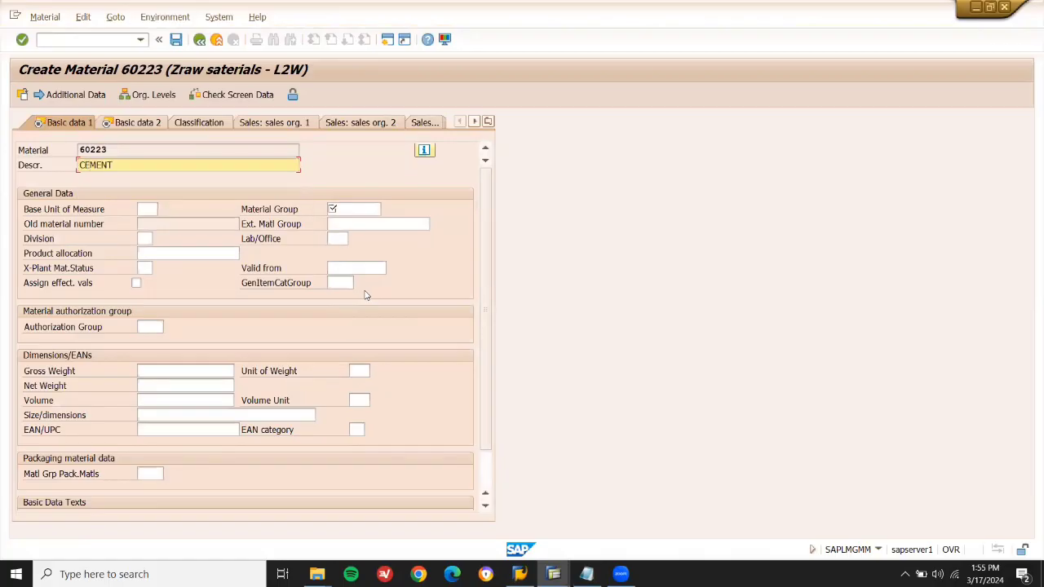
Enter base unit TO and material group 02 in the basic data view.
left_click(151, 209)
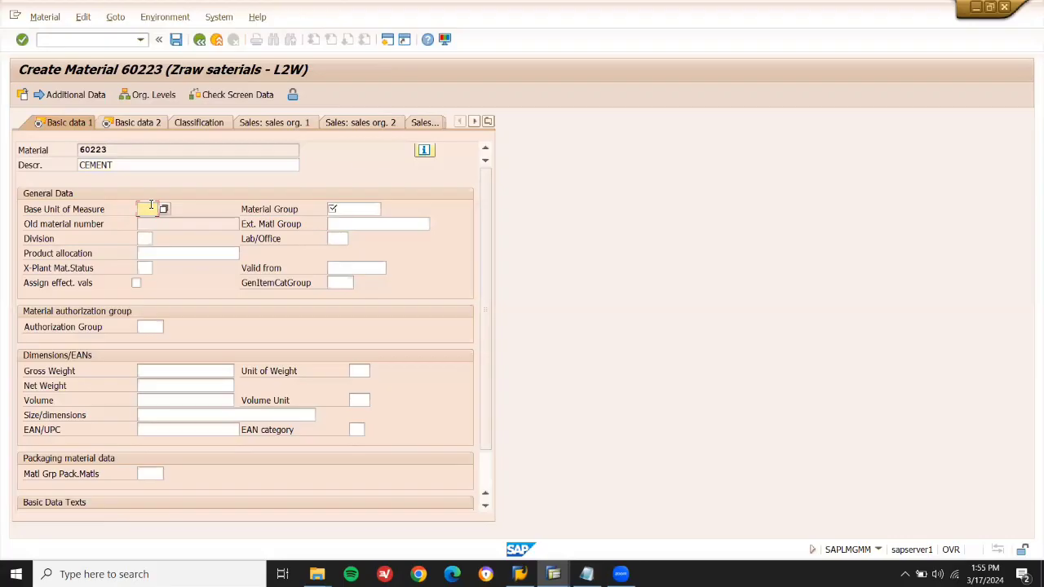
type("t")
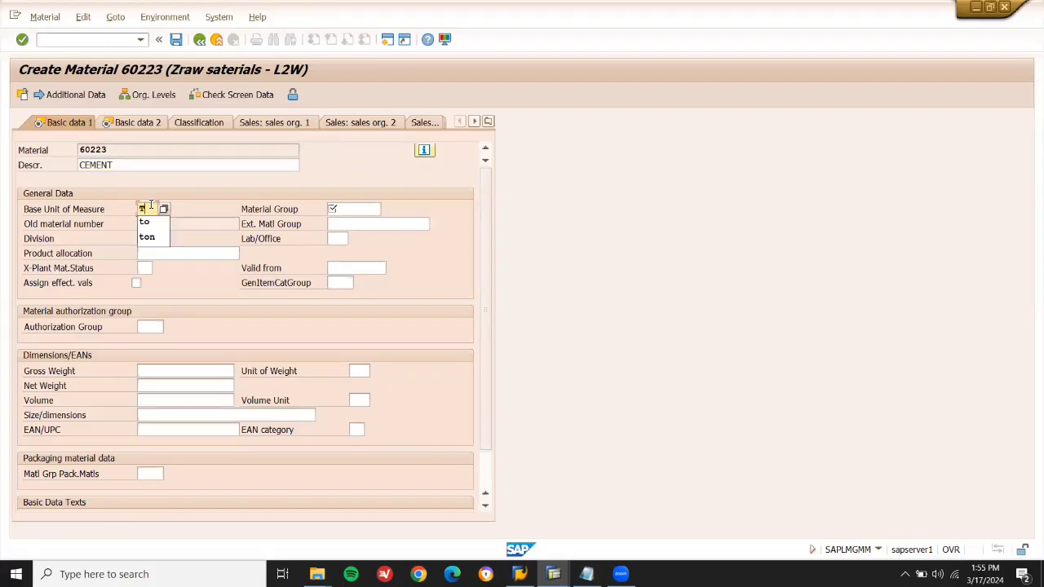
key("Down")
key("Return")
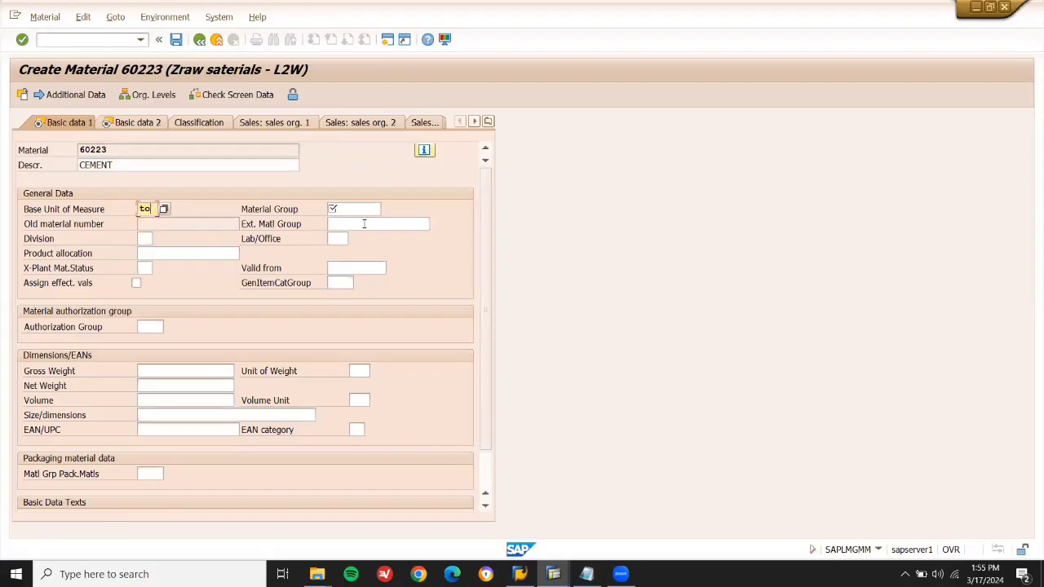
left_click(353, 208)
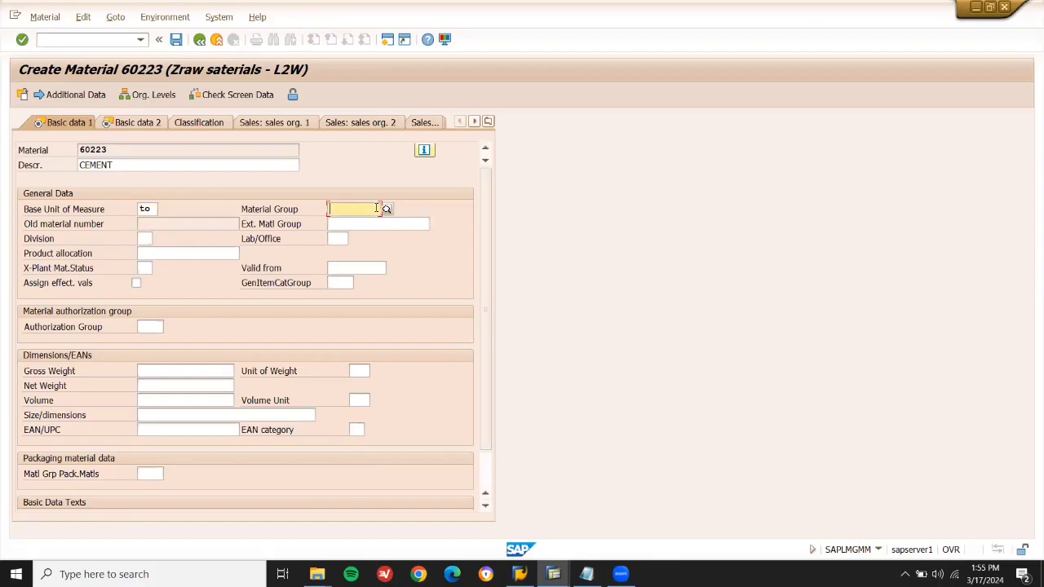
left_click(386, 210)
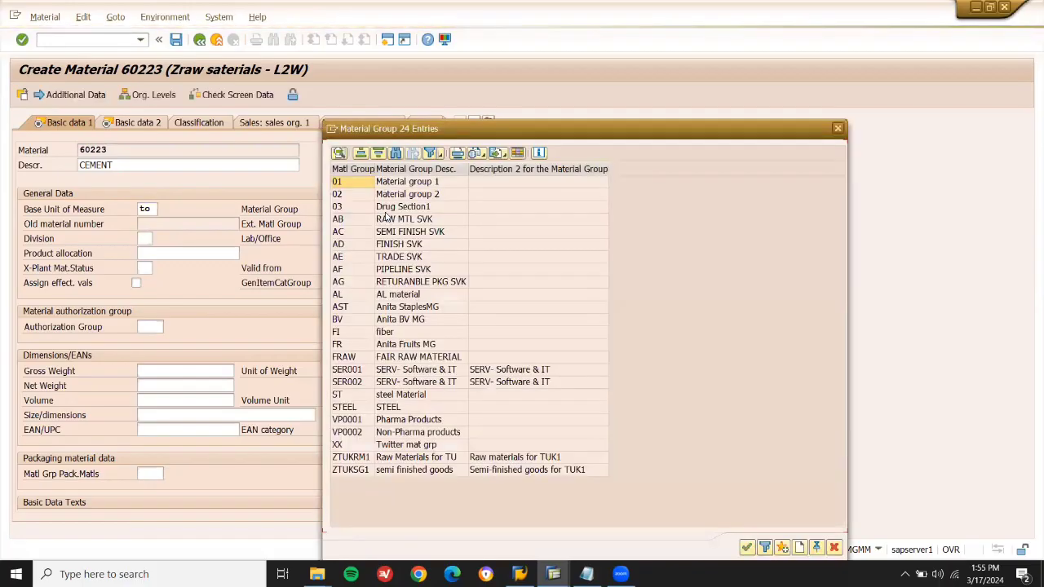
left_click(359, 197)
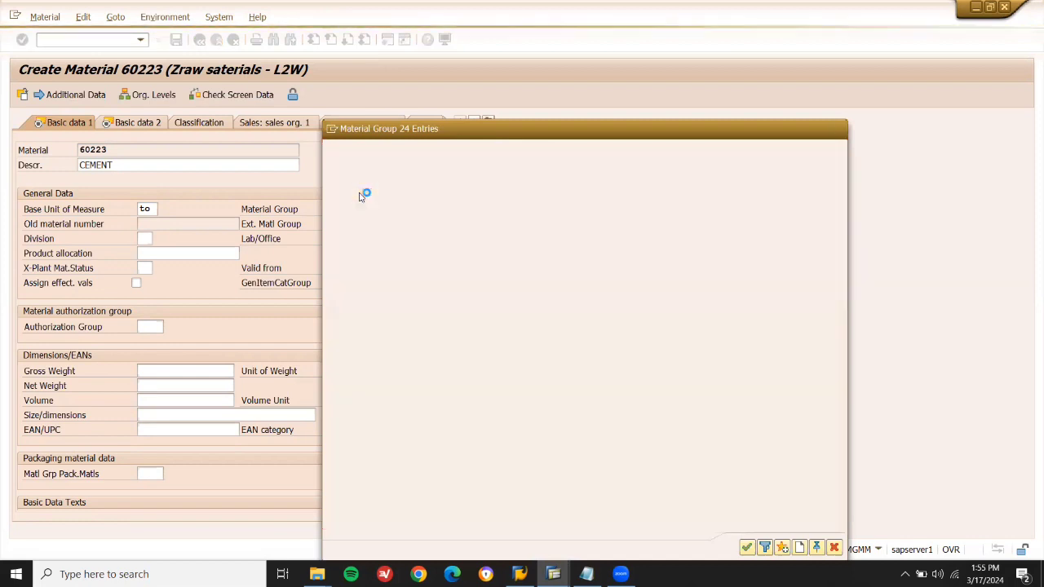
key("Return")
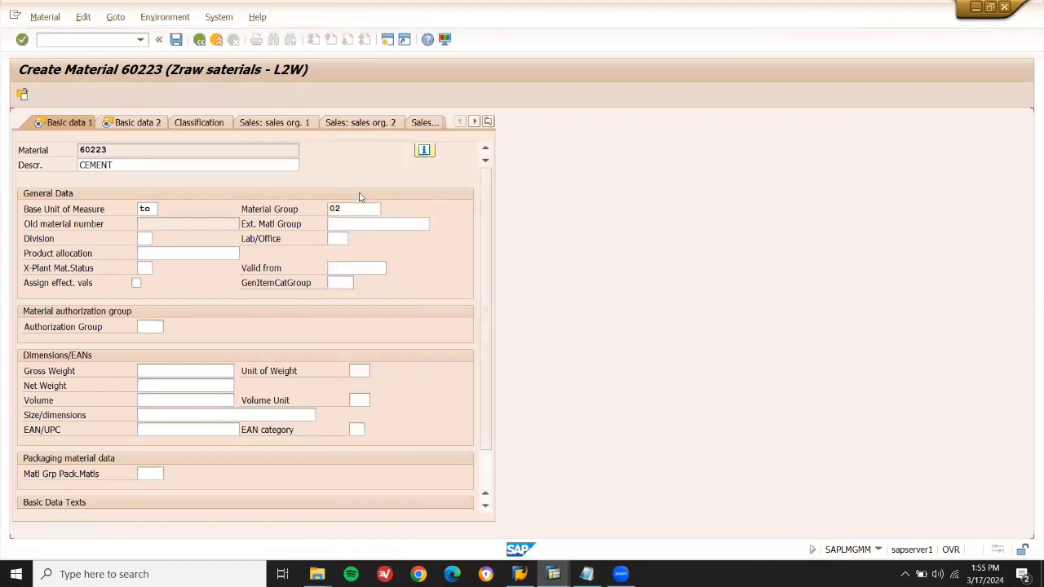
Set MRP type ND and valuation class 3000 (Raw materials 1), advancing through the remaining views.
key("Return")
key("Return")
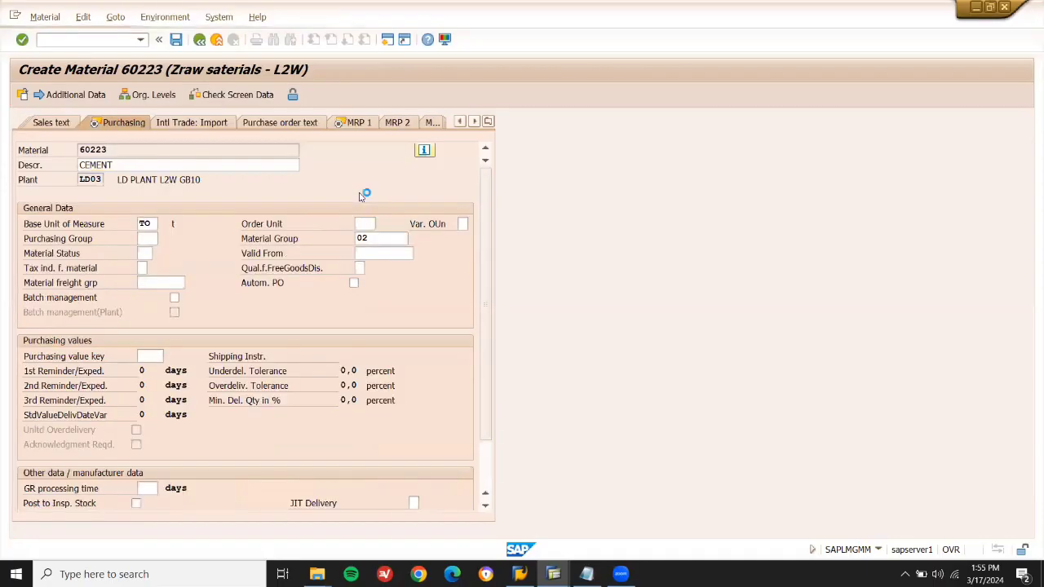
key("Return")
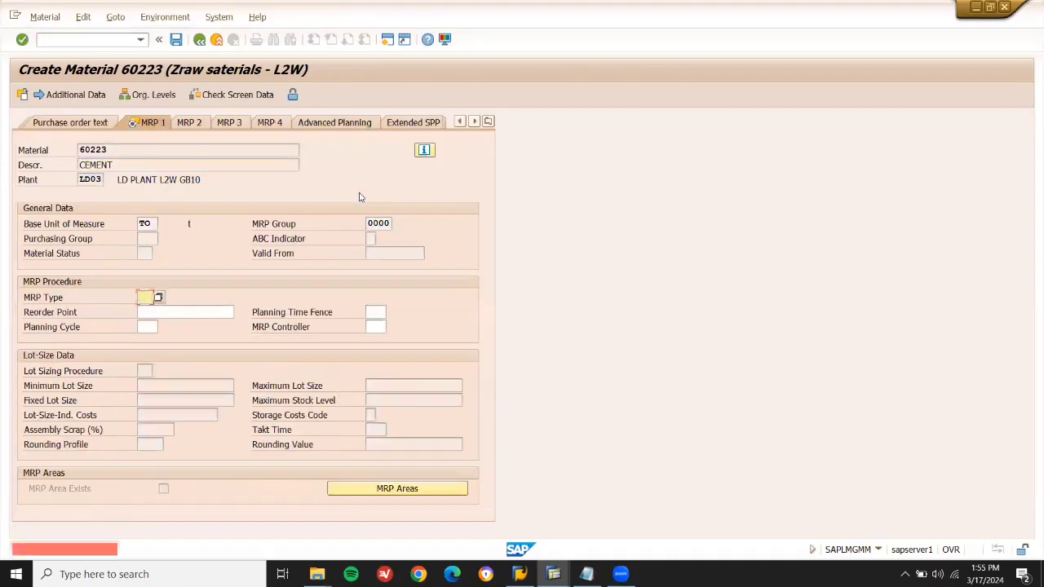
type("ND")
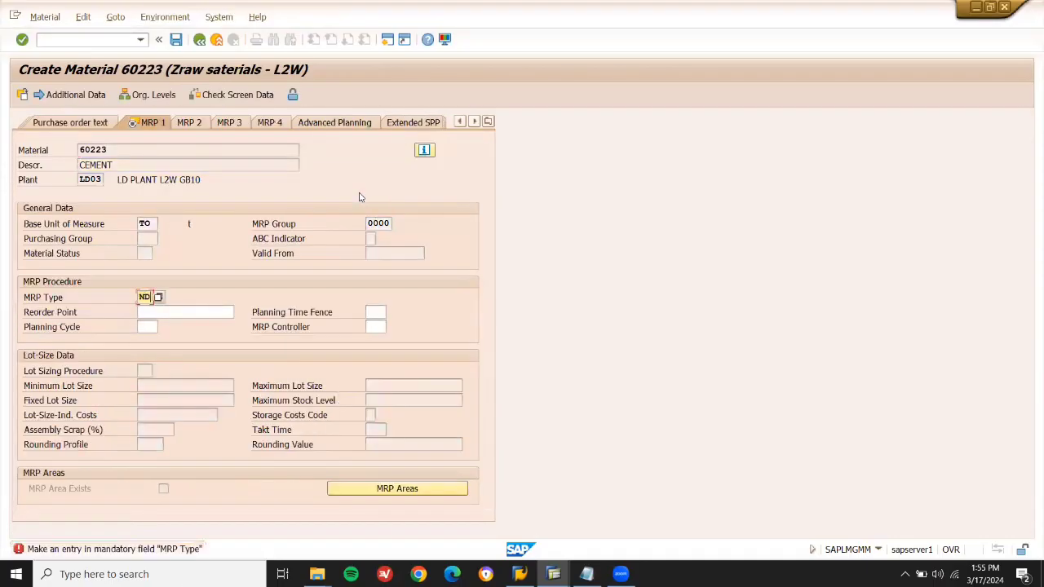
key("Return")
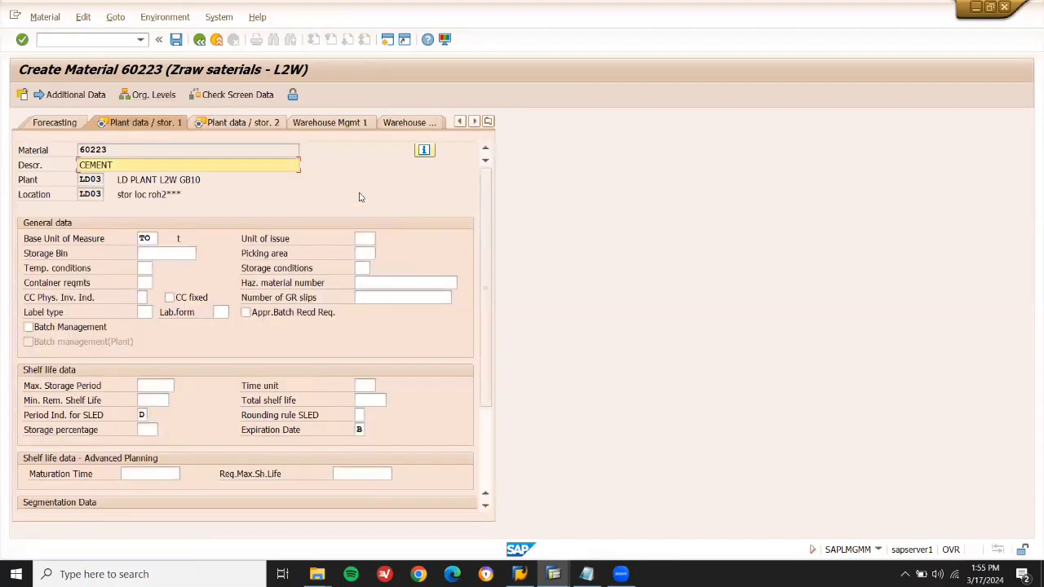
key("Return")
key("Return")
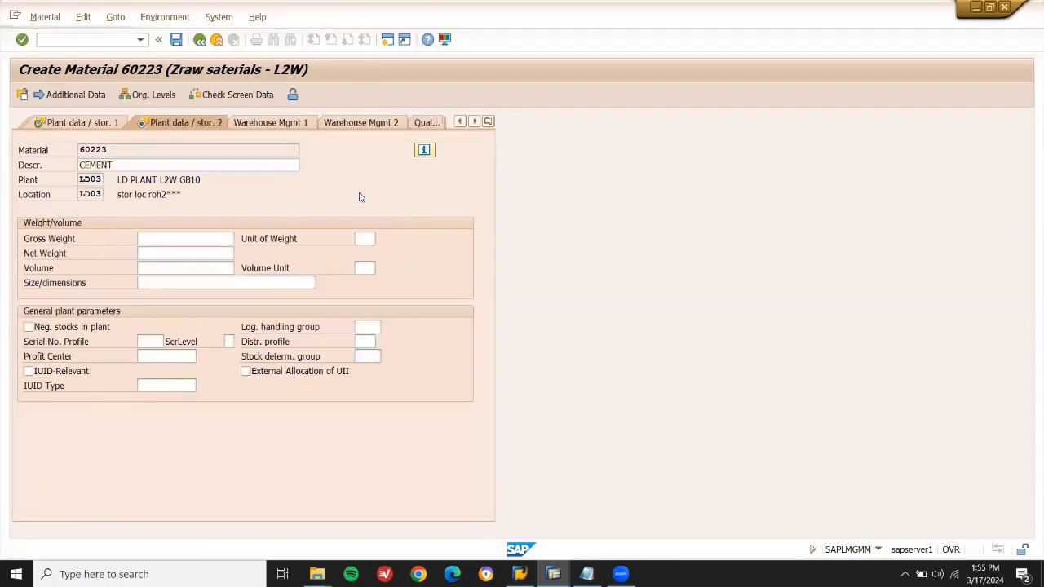
key("Return")
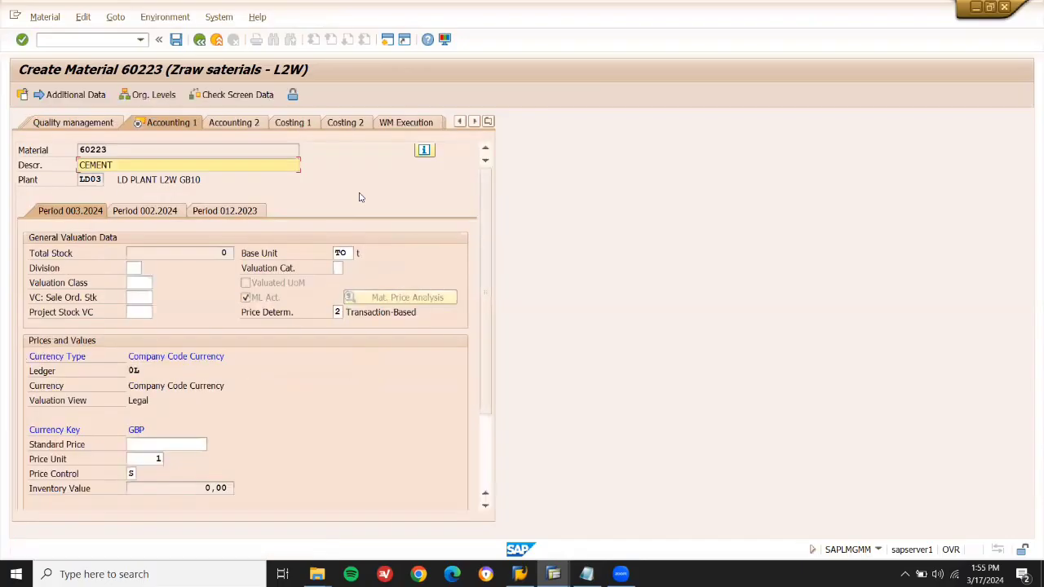
key("Return")
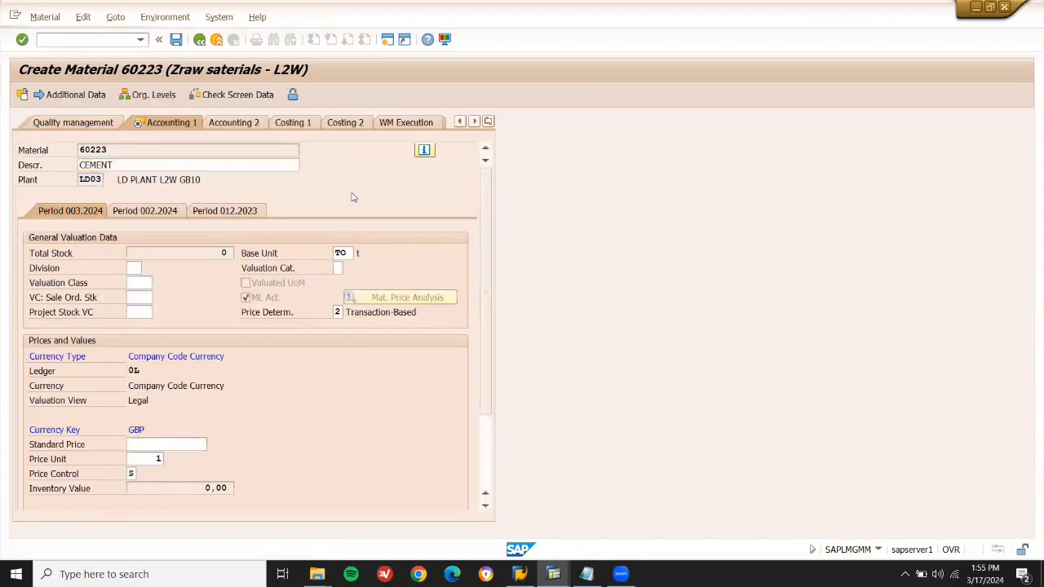
left_click(159, 283)
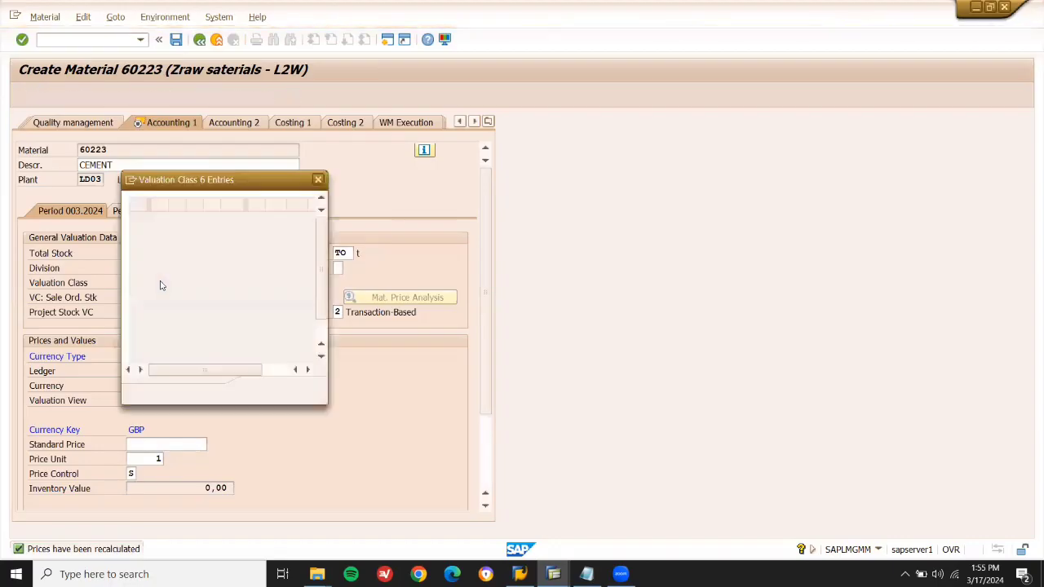
double_click(189, 260)
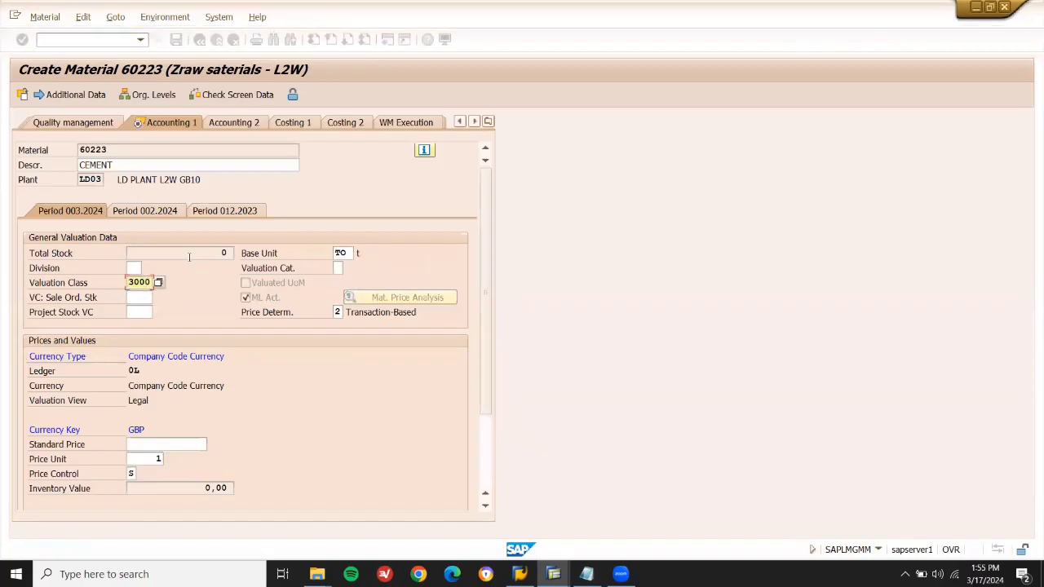
key("Return")
key("Return")
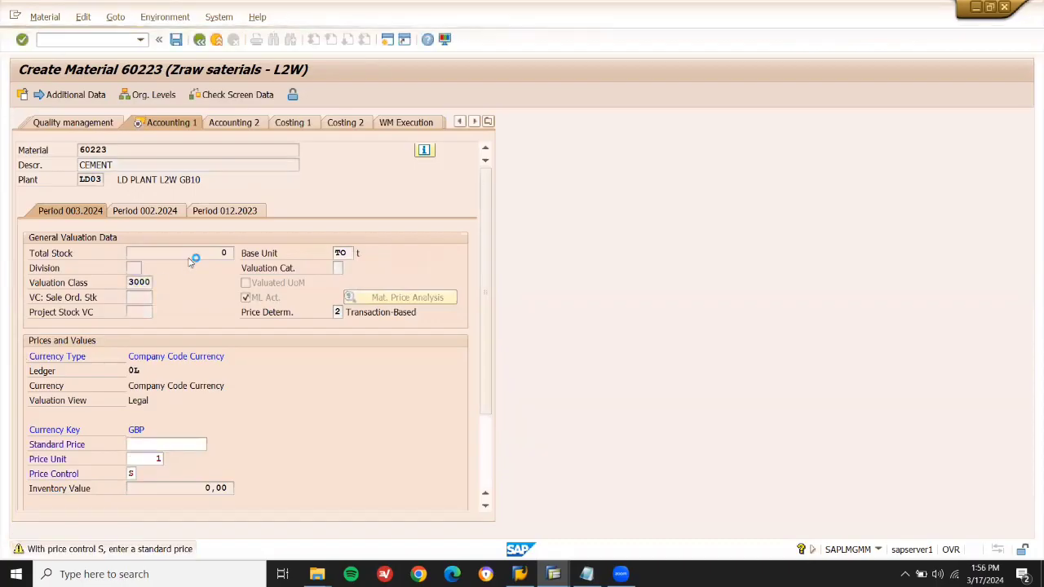
key("Return")
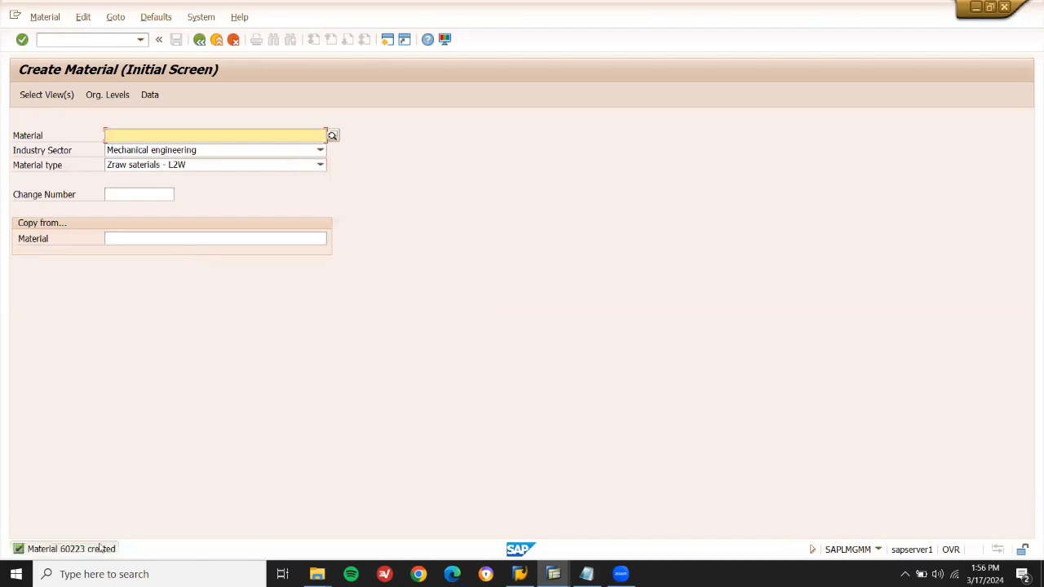
Record material number 60223 after MM01 in the P2P notes and return to SAP.
left_click(587, 574)
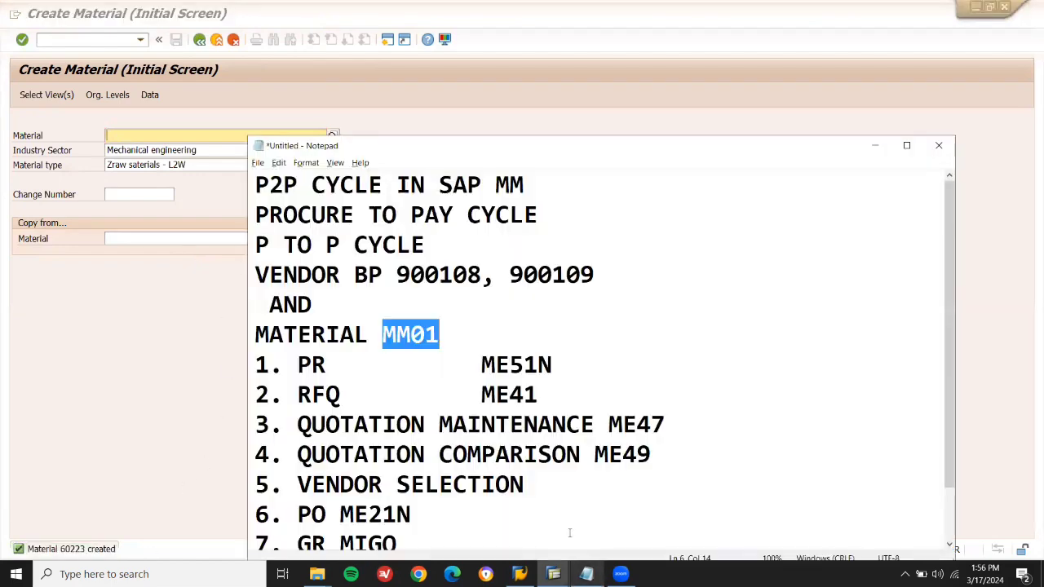
left_click(514, 344)
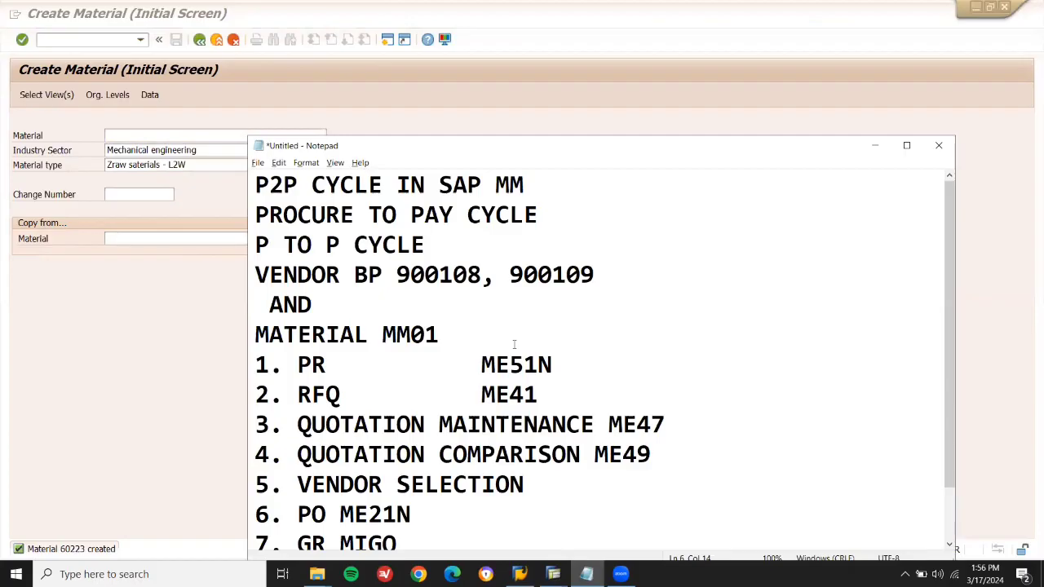
type("60223")
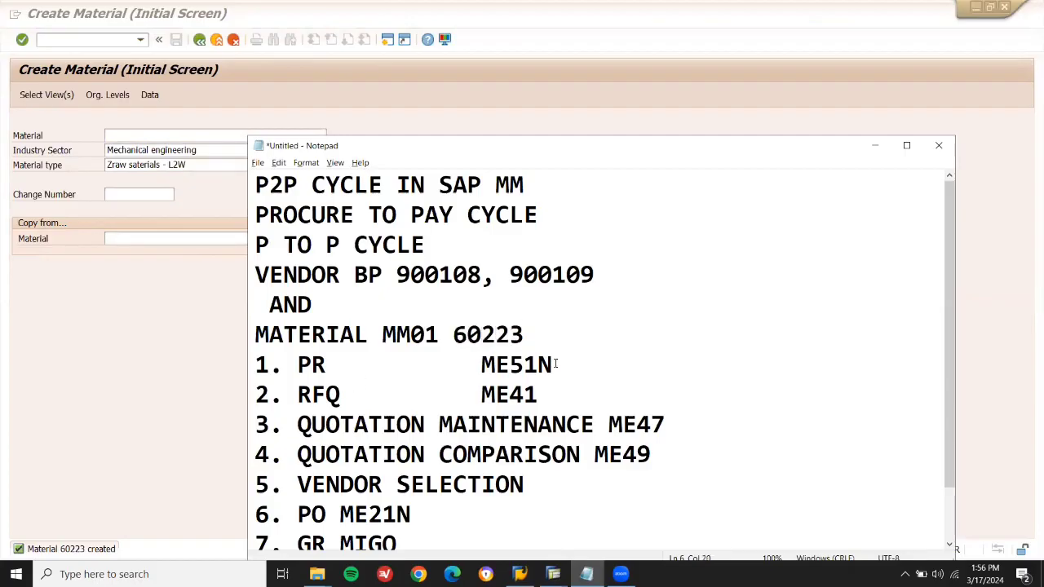
key("Down")
left_click(218, 270)
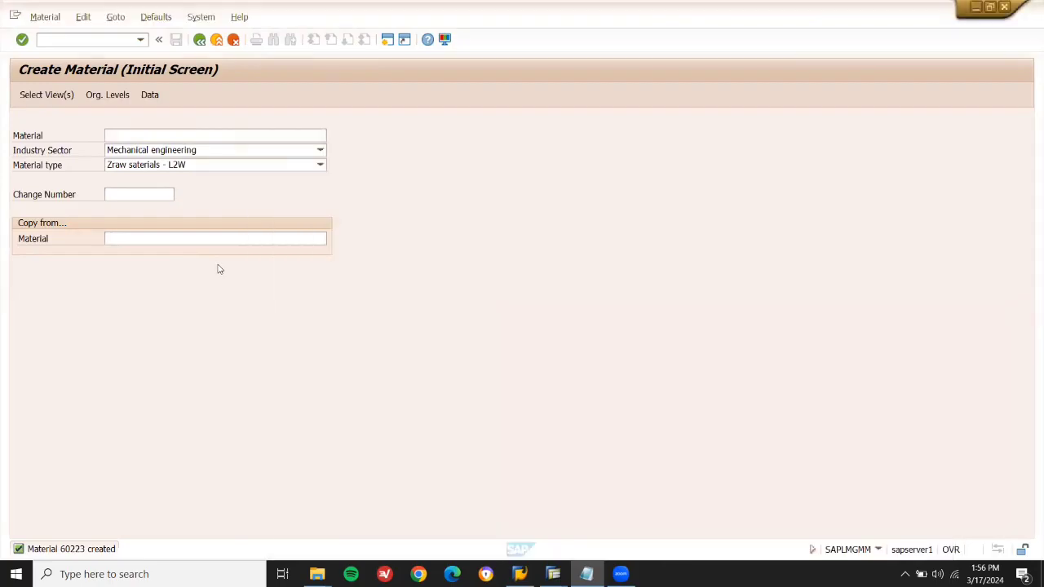
left_click(118, 40)
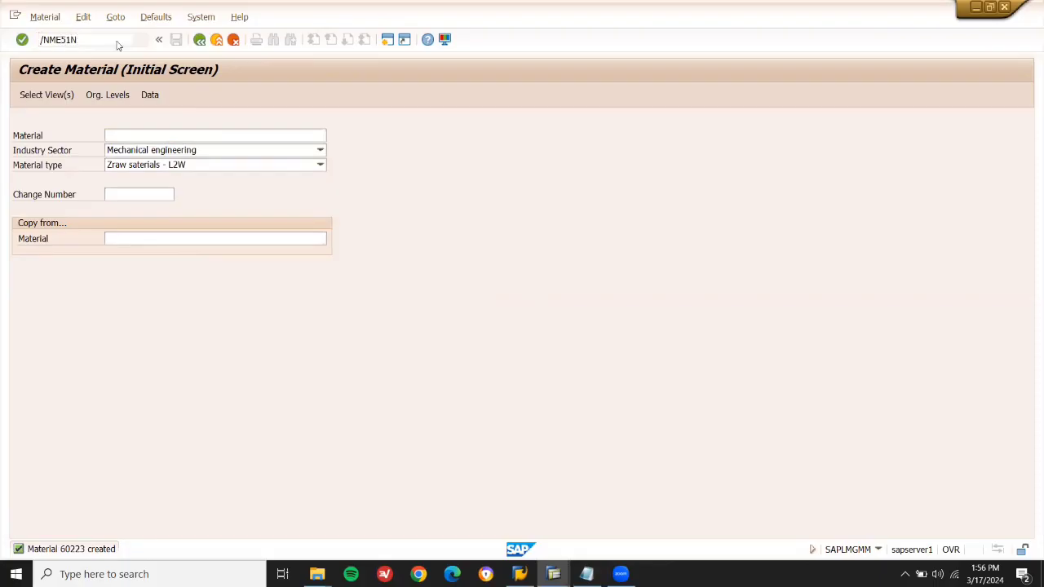
Start ME51N and enter a requisition item for material 60223, quantity 10, plant LD03.
key("Return")
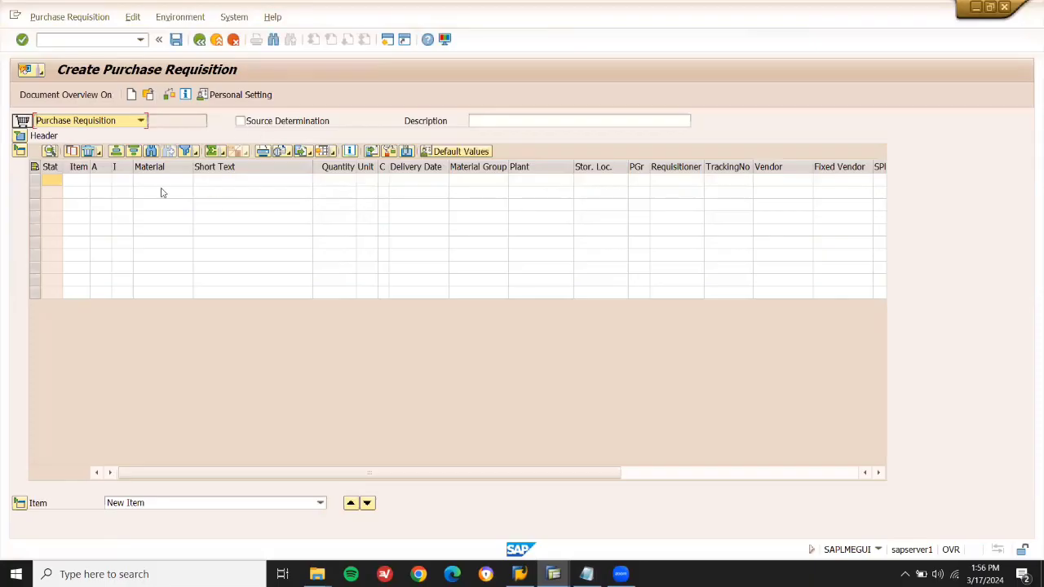
left_click(161, 183)
type("900100")
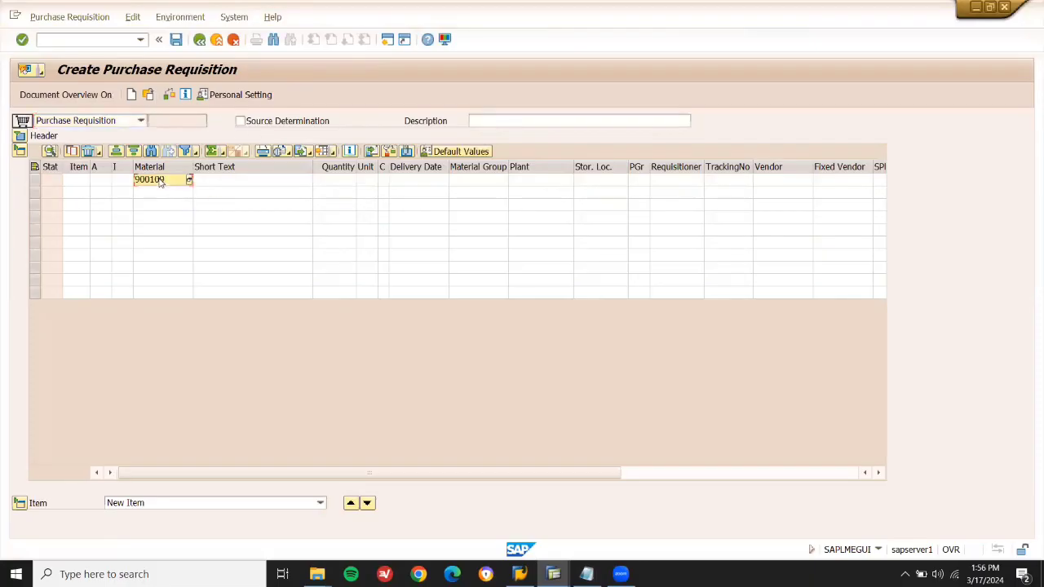
key("BackSpace")
key("BackSpace")
key("Return")
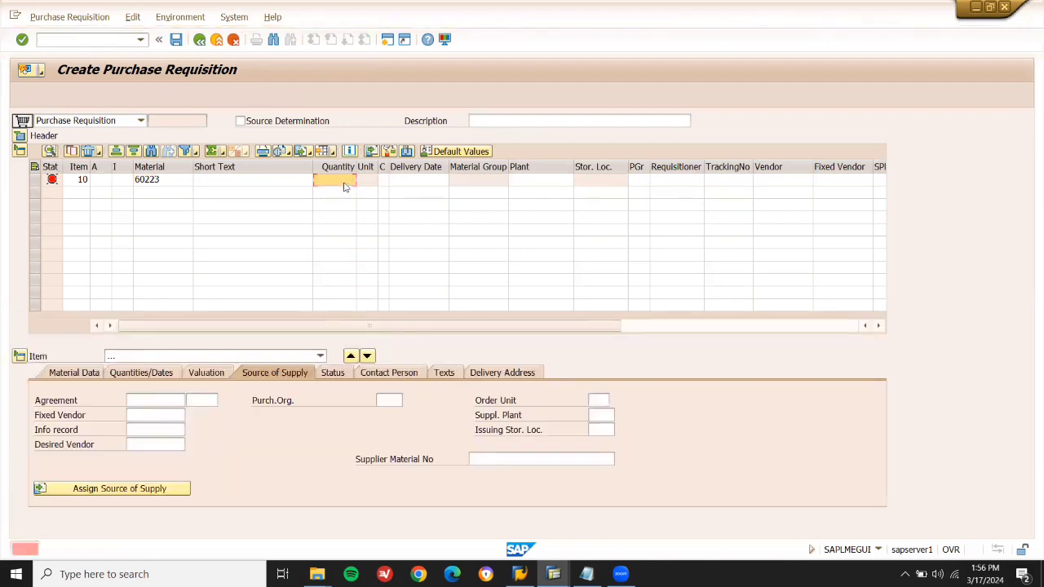
type("10")
key("Return")
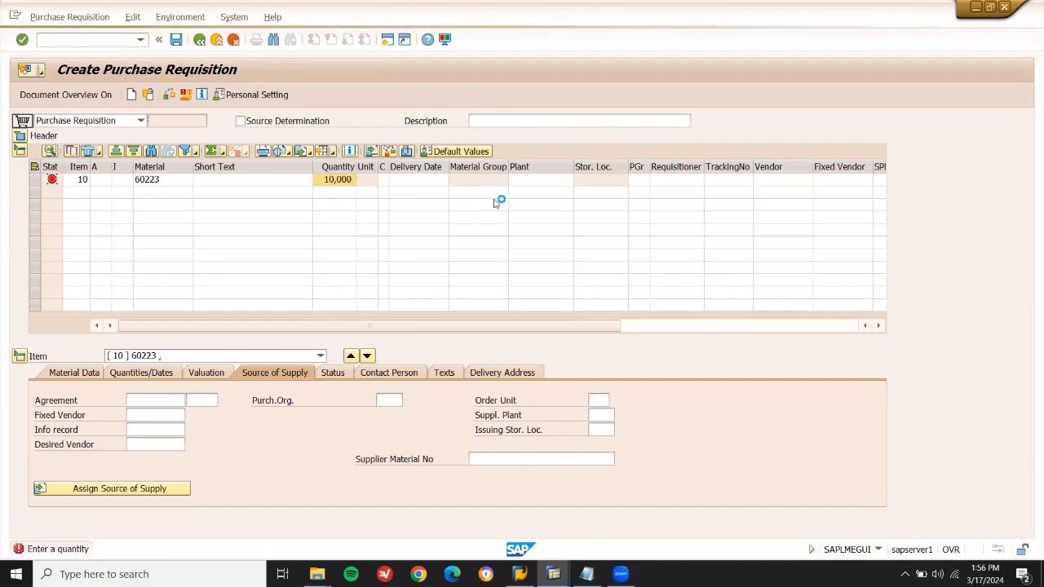
type("LD03")
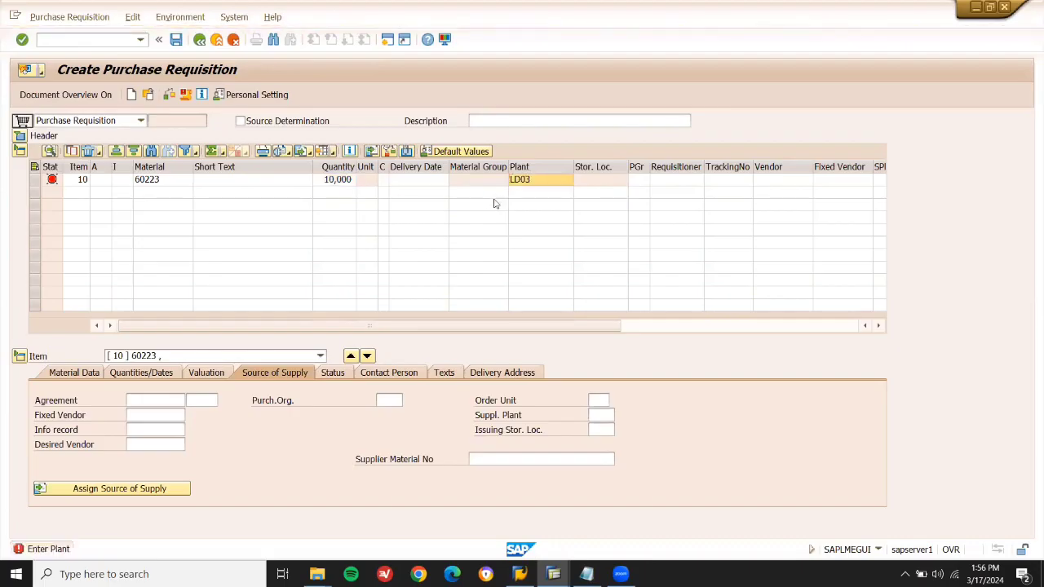
key("Return")
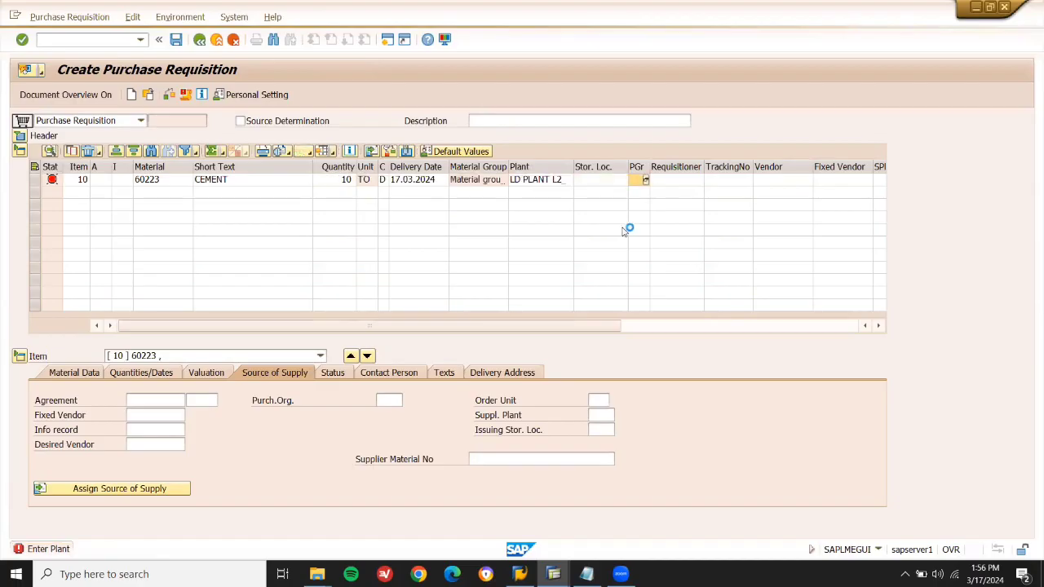
Choose purchasing group 001, set valuation price 10,00 GBP, and save the requisition.
left_click(644, 180)
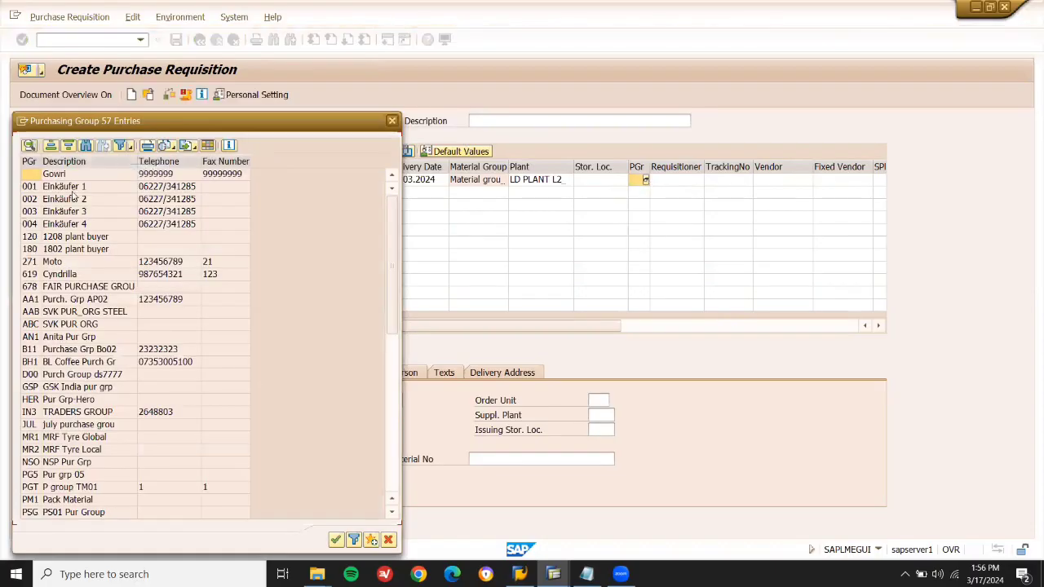
double_click(72, 192)
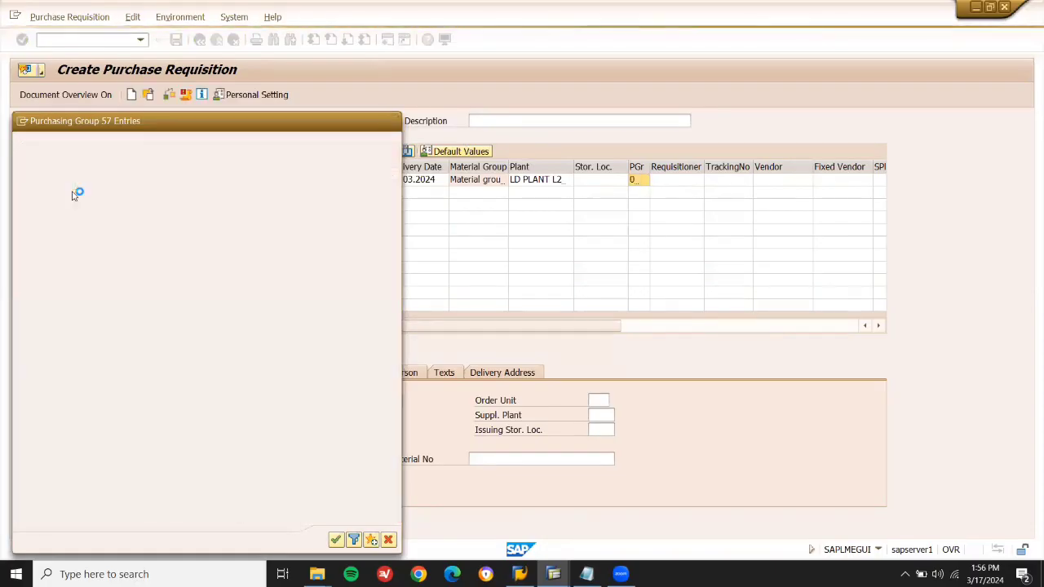
left_click(592, 187)
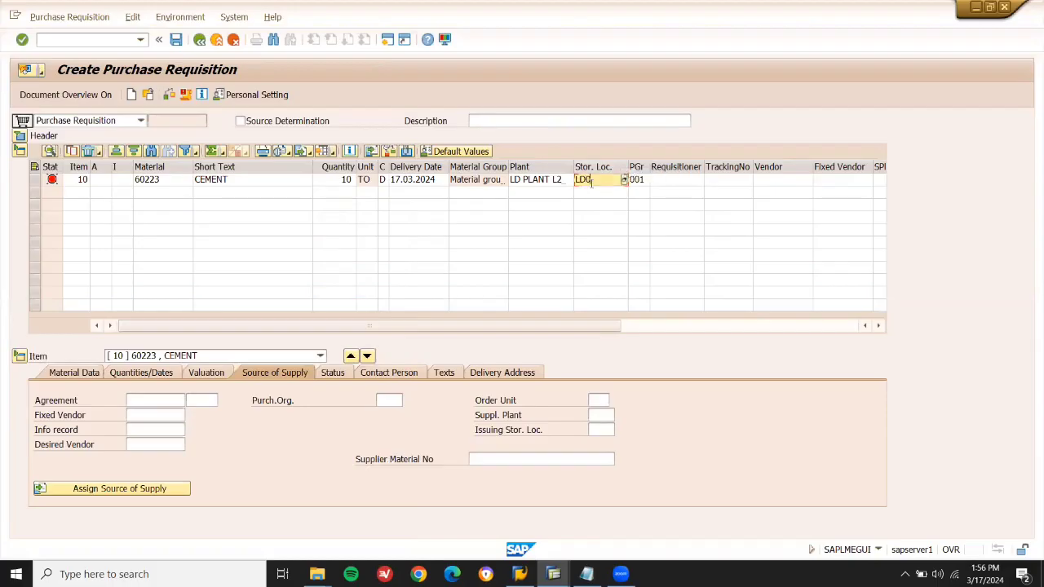
key("Return")
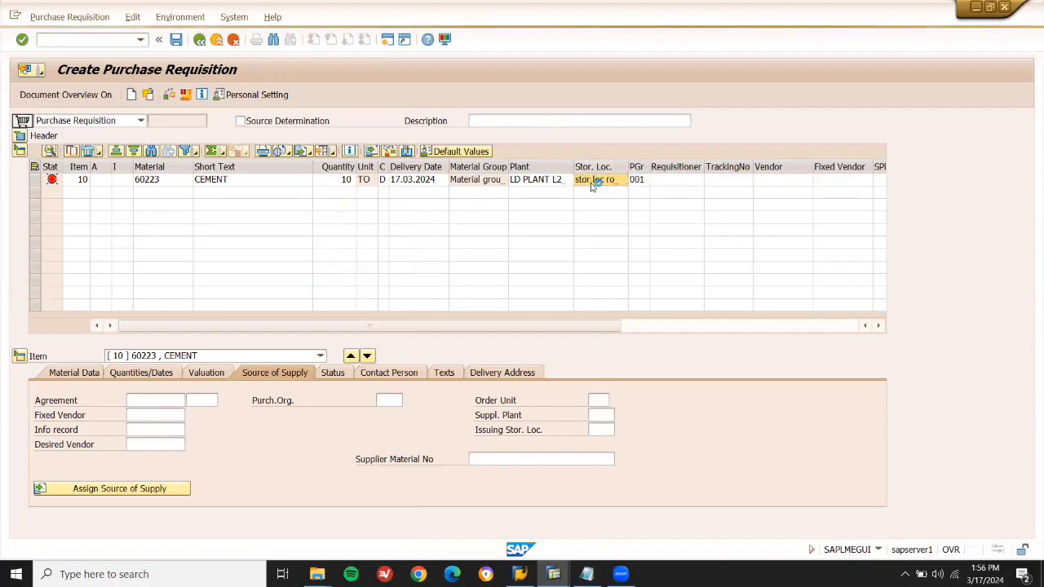
type("10")
key("Return")
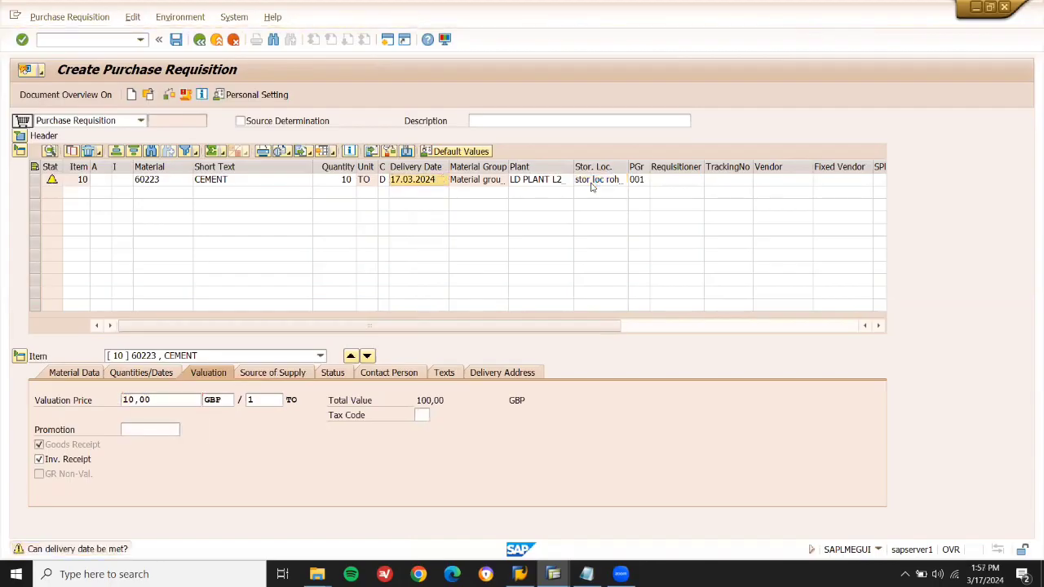
left_click(175, 40)
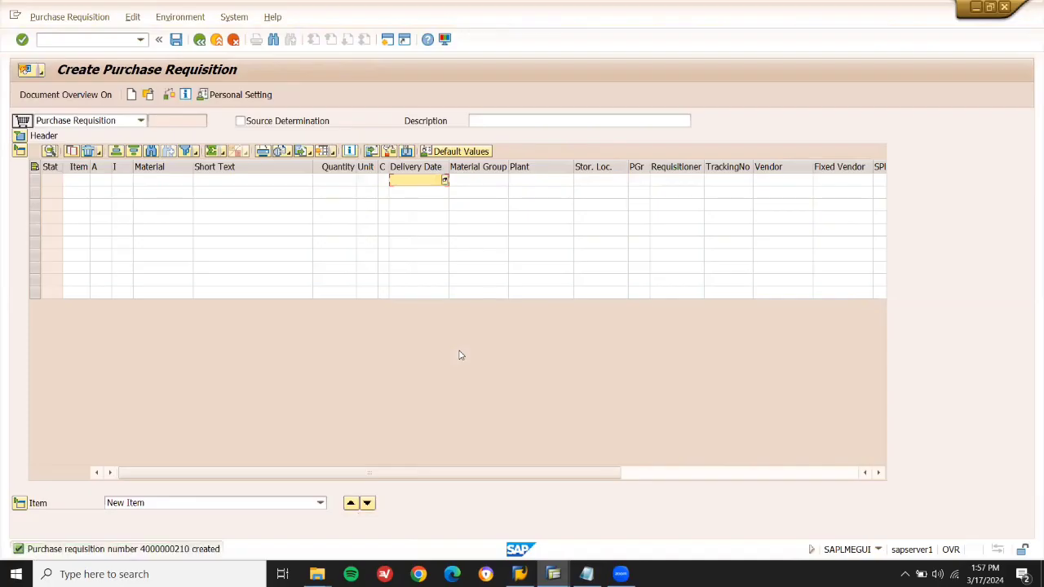
Copy the new requisition number from the creation message and close the message window.
double_click(159, 550)
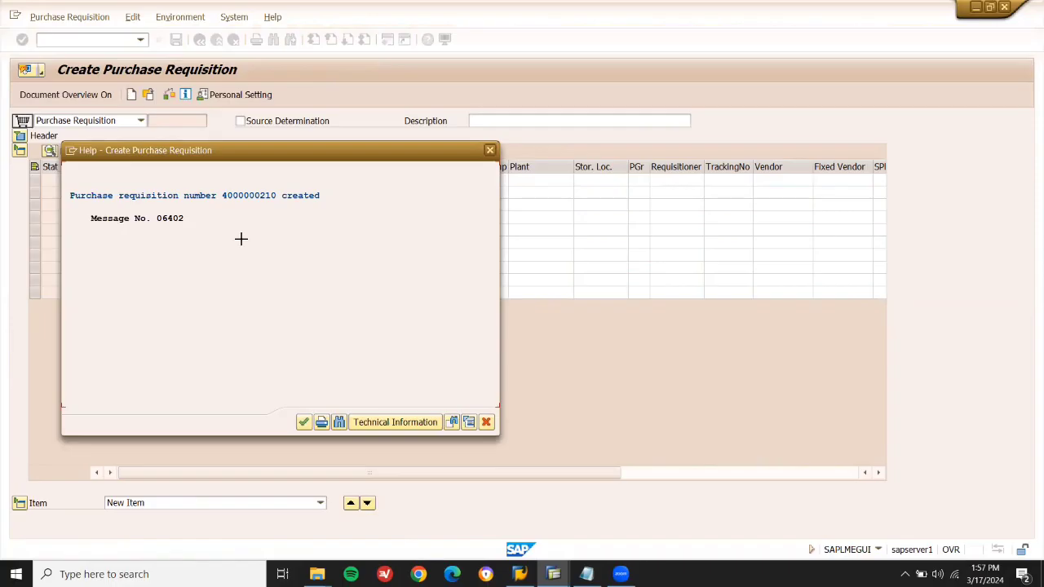
key("ctrl+y")
left_click_drag(277, 195, 223, 195)
key("ctrl+c")
left_click(487, 422)
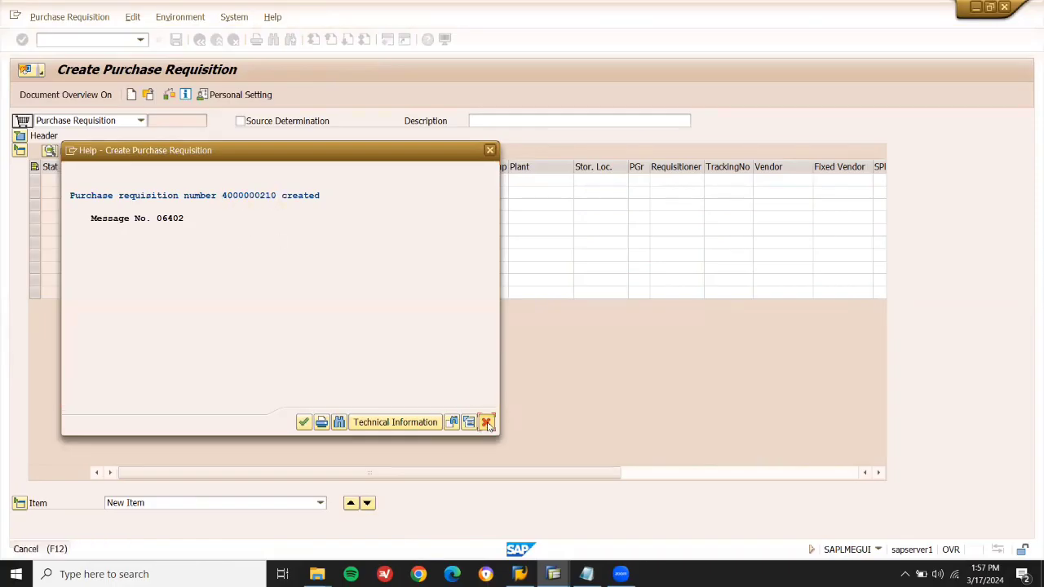
Check the RFQ step in the P2P notes and return to the SAP Easy Access menu.
left_click(586, 574)
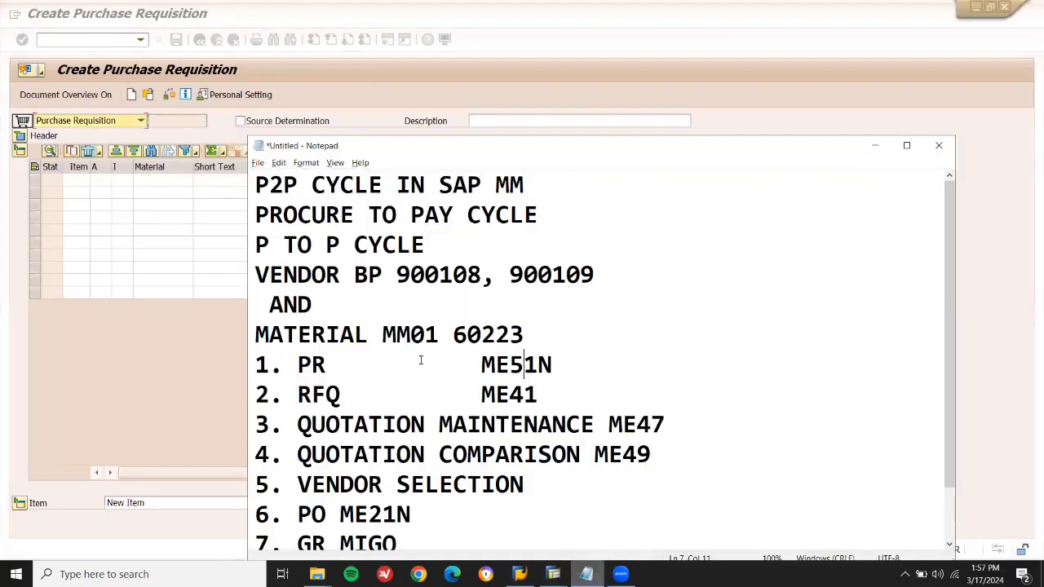
double_click(328, 395)
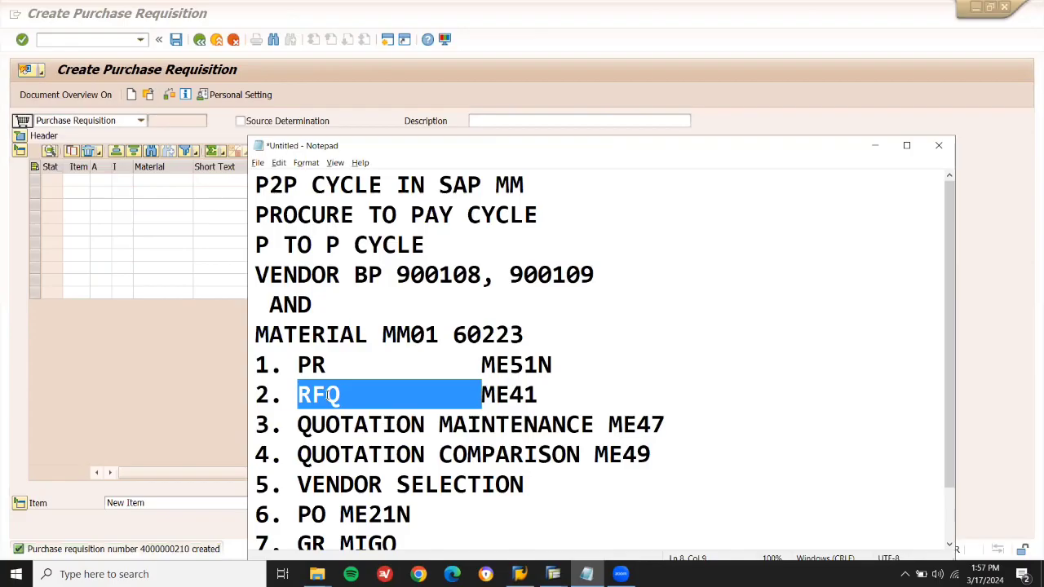
left_click(331, 88)
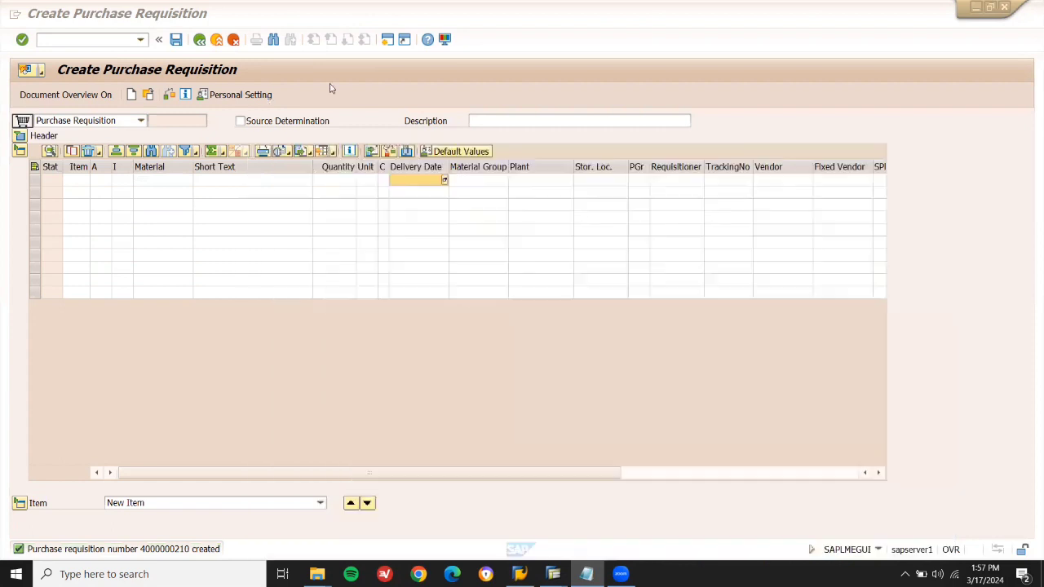
left_click(96, 39)
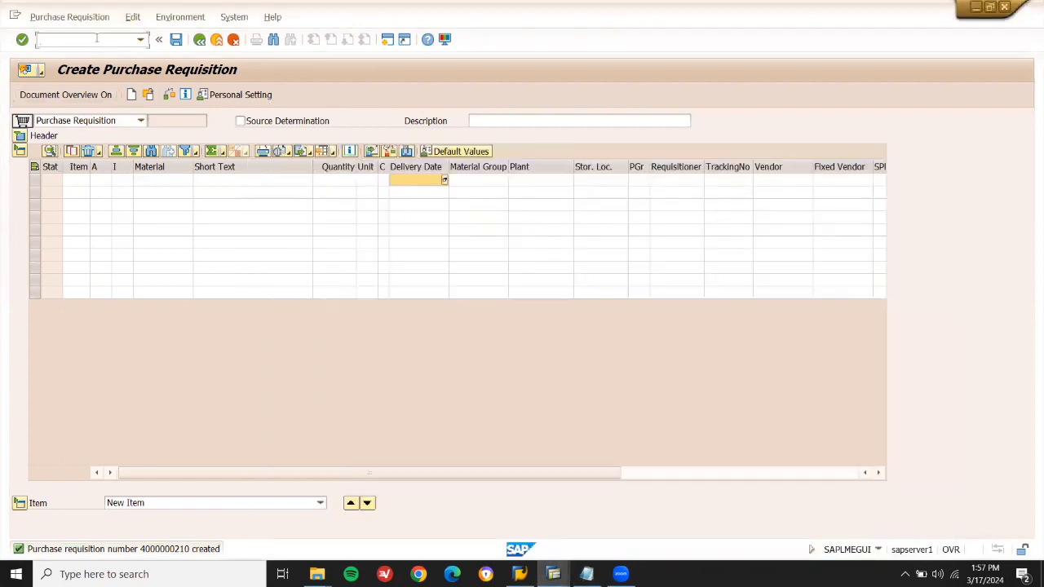
key("Return")
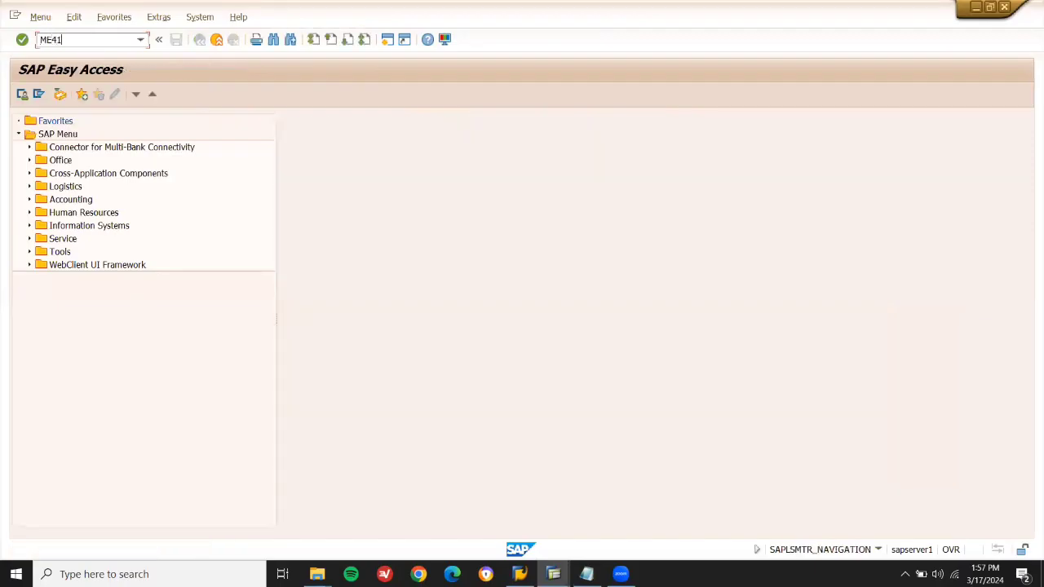
Run ME41 with quotation deadline 27.03.2024 and purchasing group 001, referencing a purchase requisition.
key("Return")
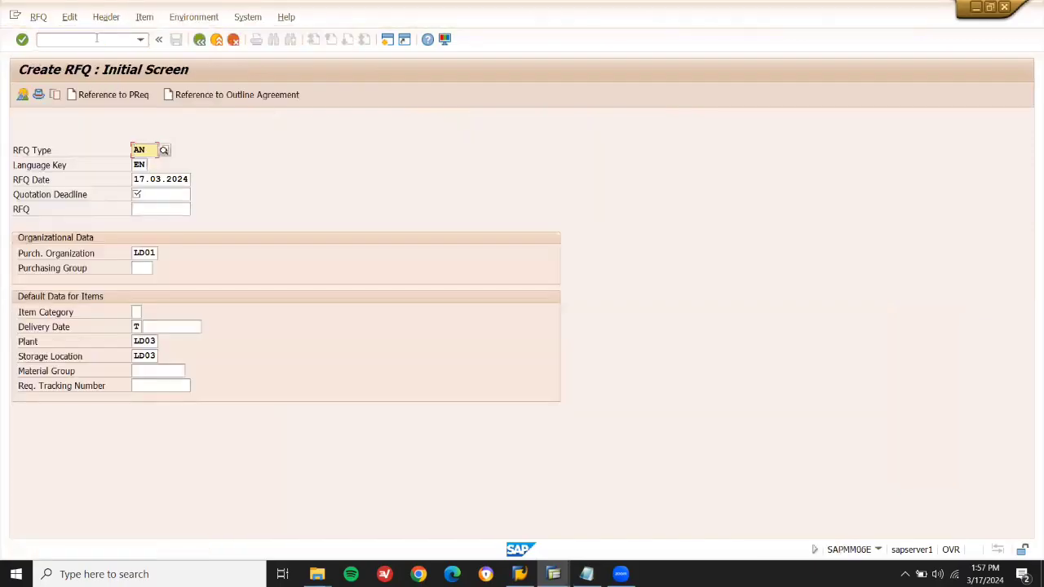
left_click(163, 195)
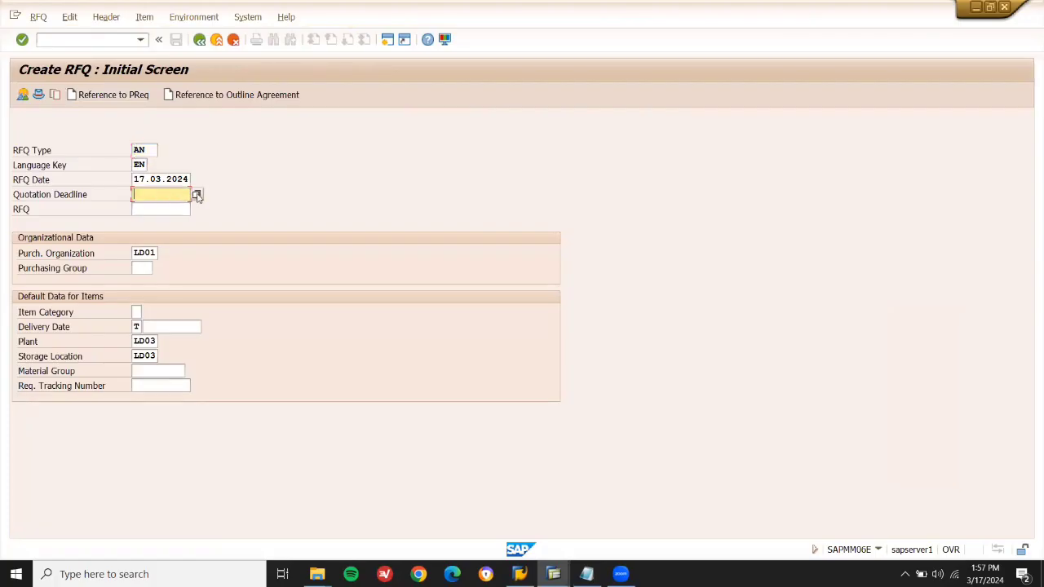
left_click(197, 195)
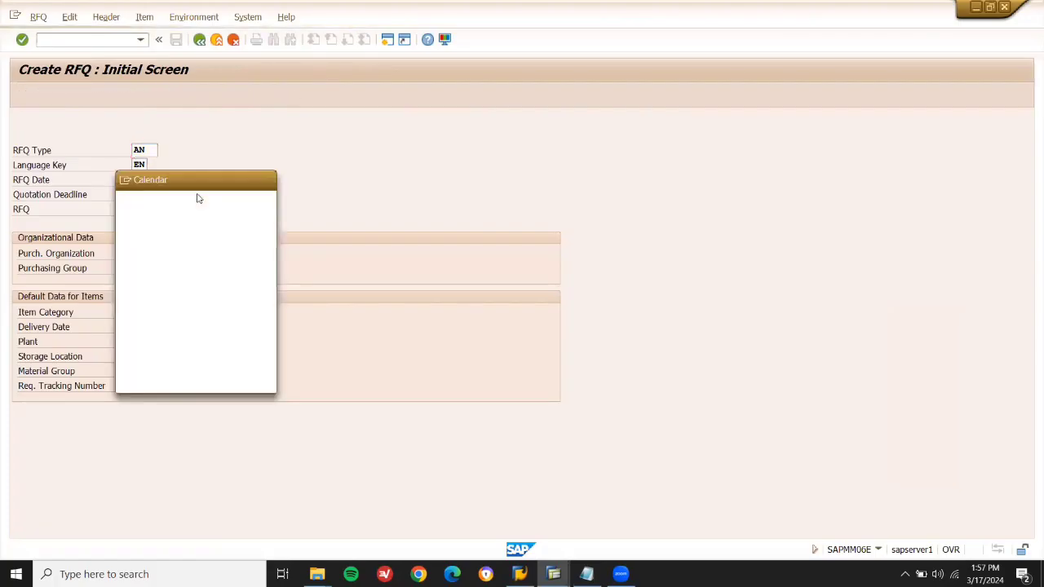
double_click(251, 292)
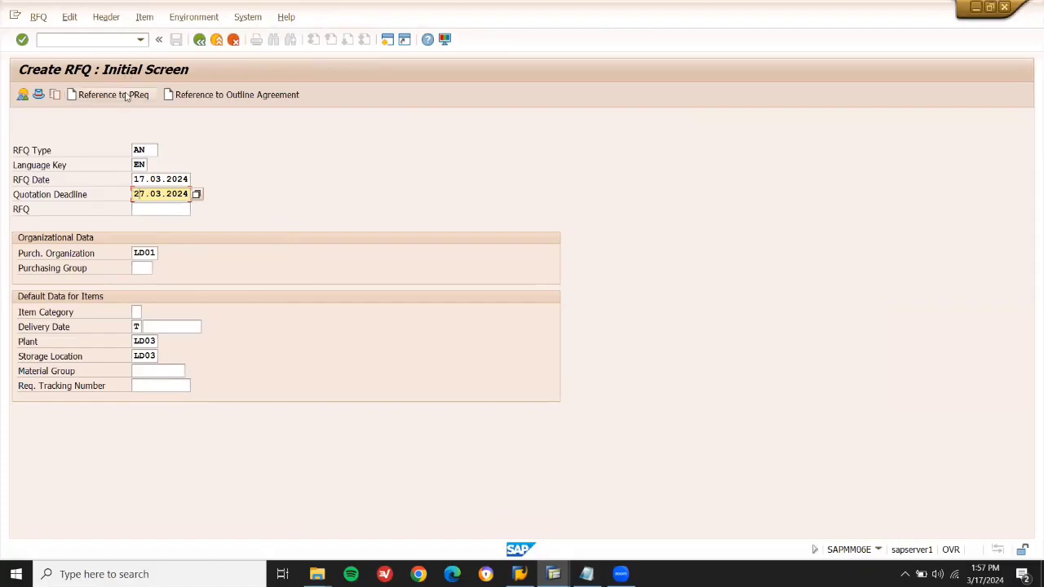
left_click(146, 270)
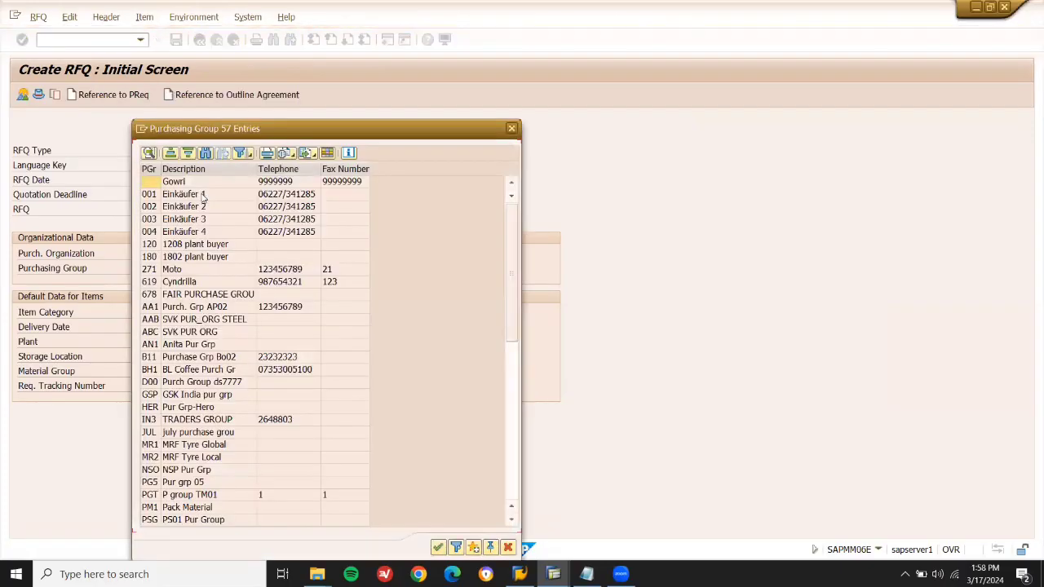
double_click(204, 191)
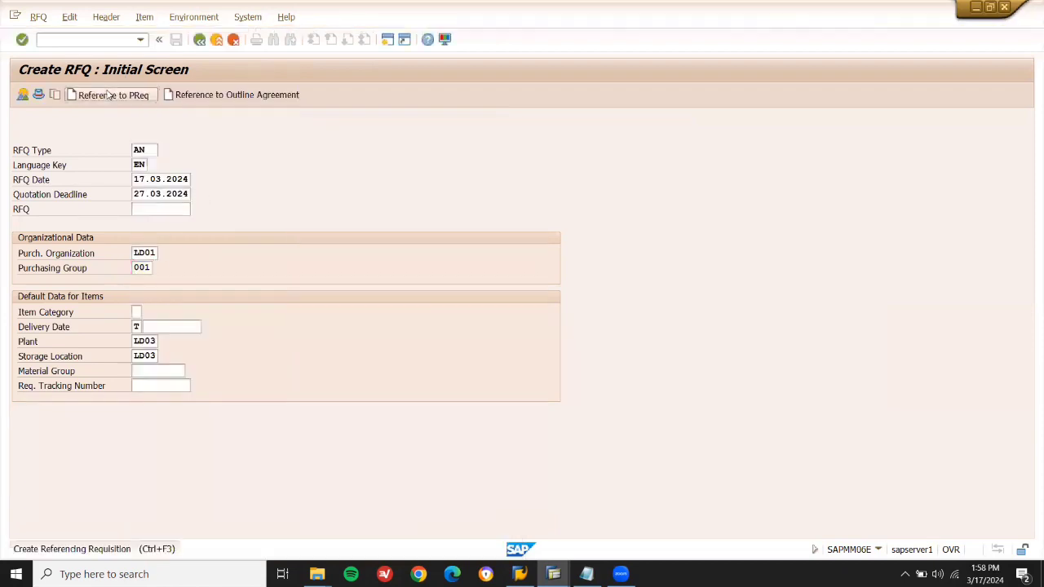
left_click(110, 94)
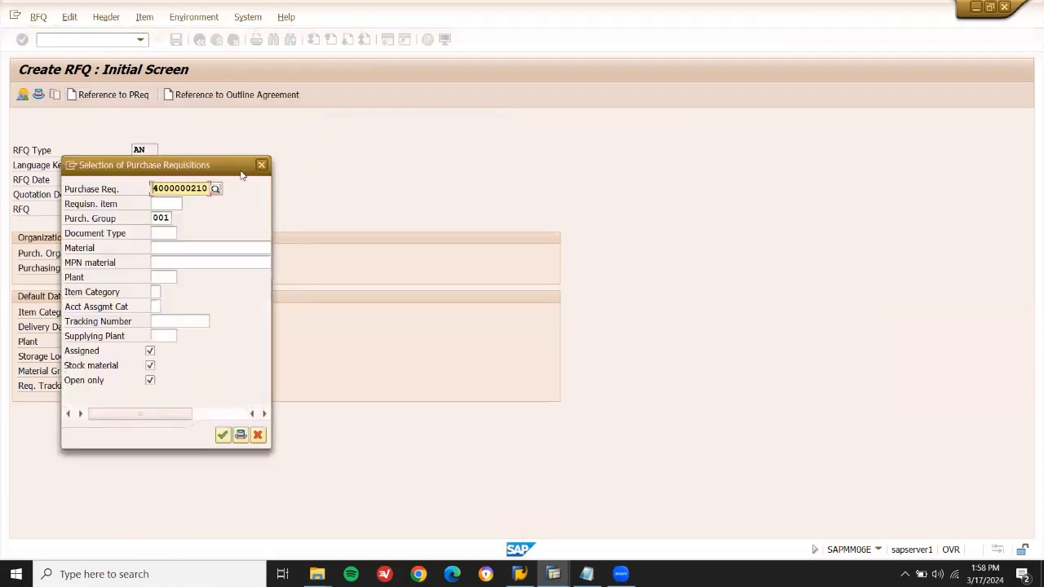
Paste the requisition number after ME51N in the P2P notes, then list the matching CEMENT requisition.
left_click(586, 573)
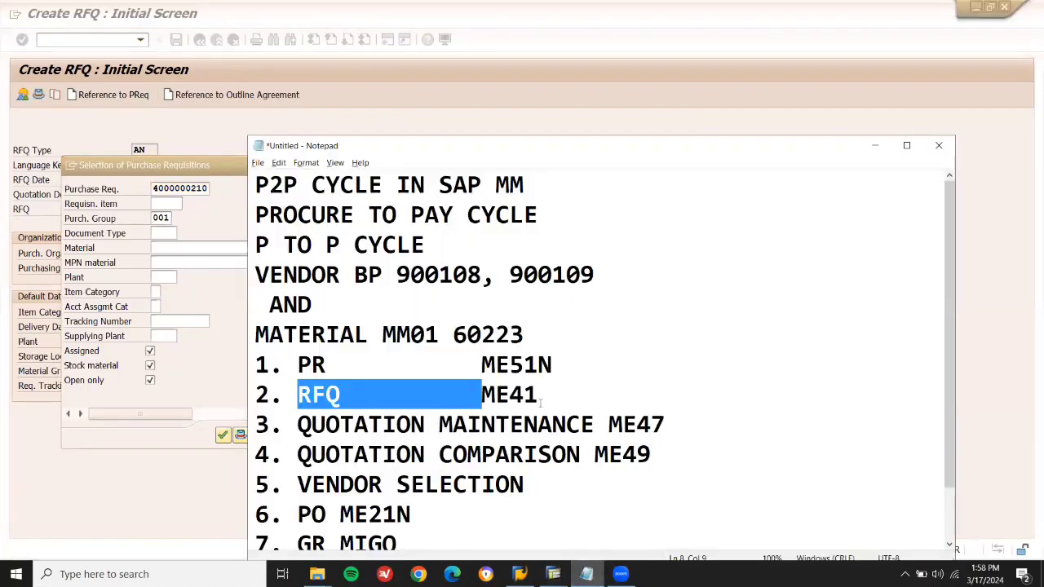
left_click(604, 328)
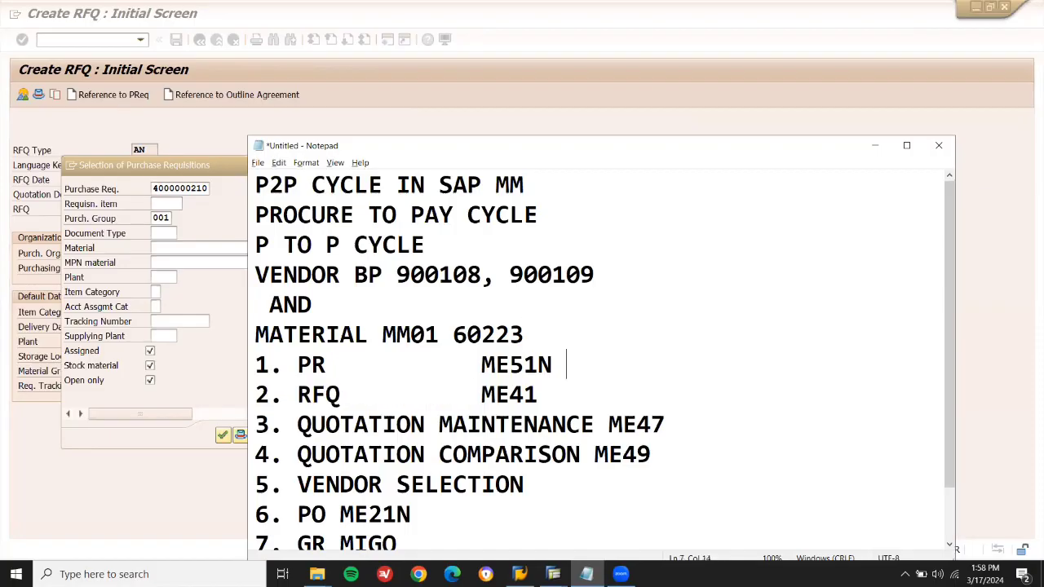
key("ctrl+v")
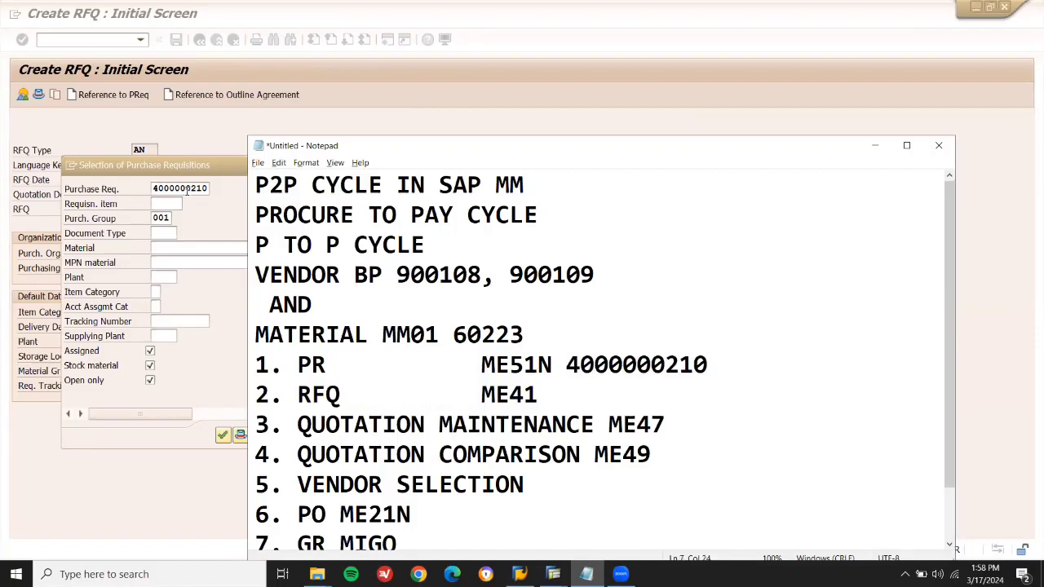
left_click(187, 184)
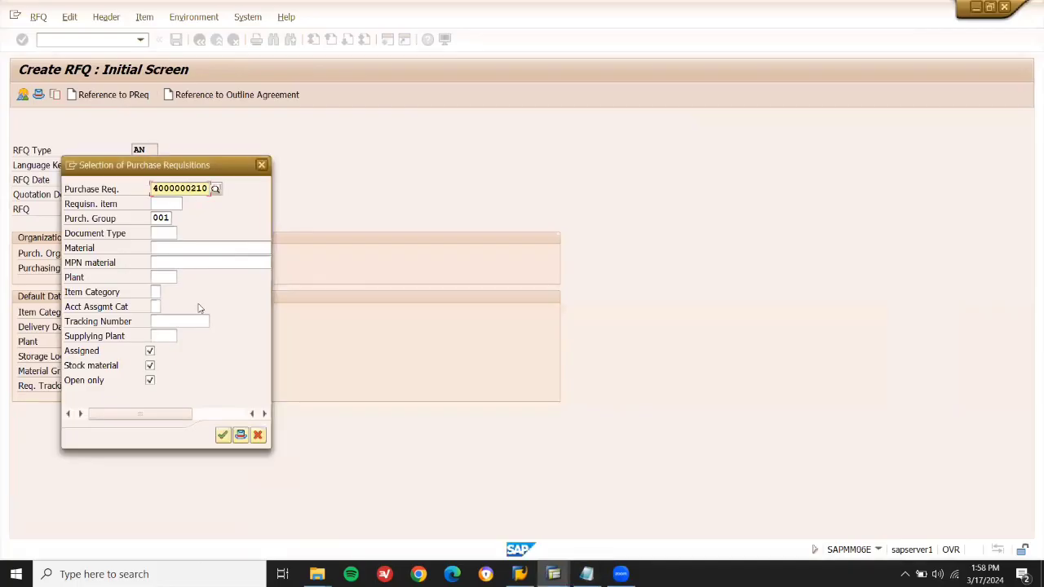
left_click(223, 436)
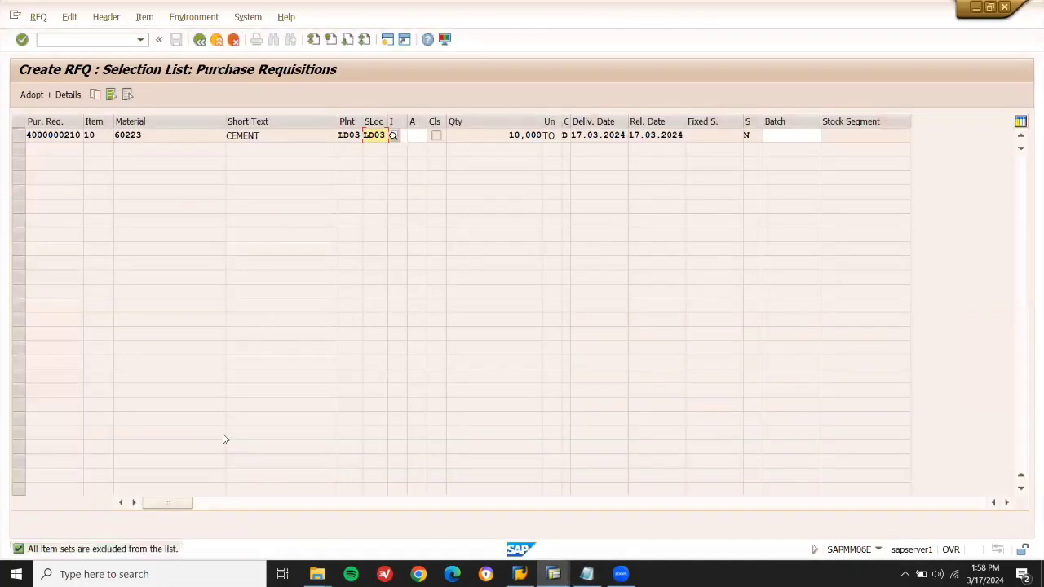
Adopt the CEMENT requisition line into the RFQ with details and clear the delivery date warnings.
left_click(19, 136)
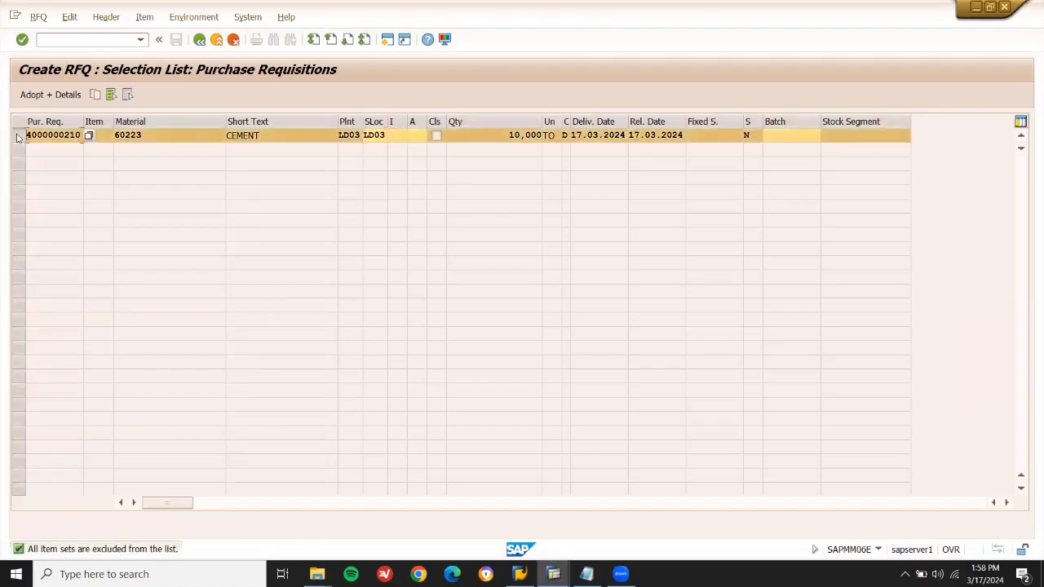
left_click(48, 100)
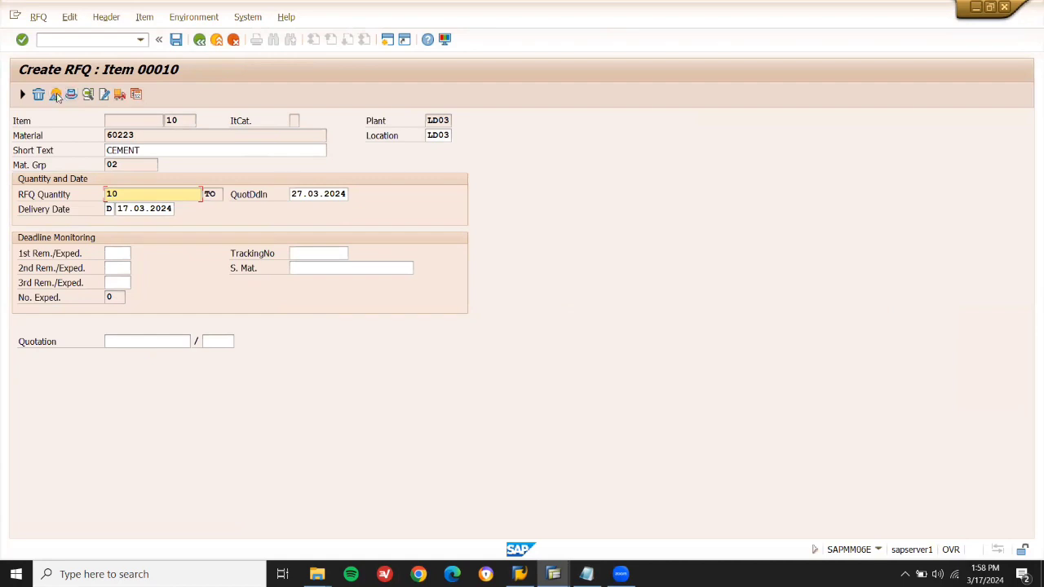
left_click(56, 96)
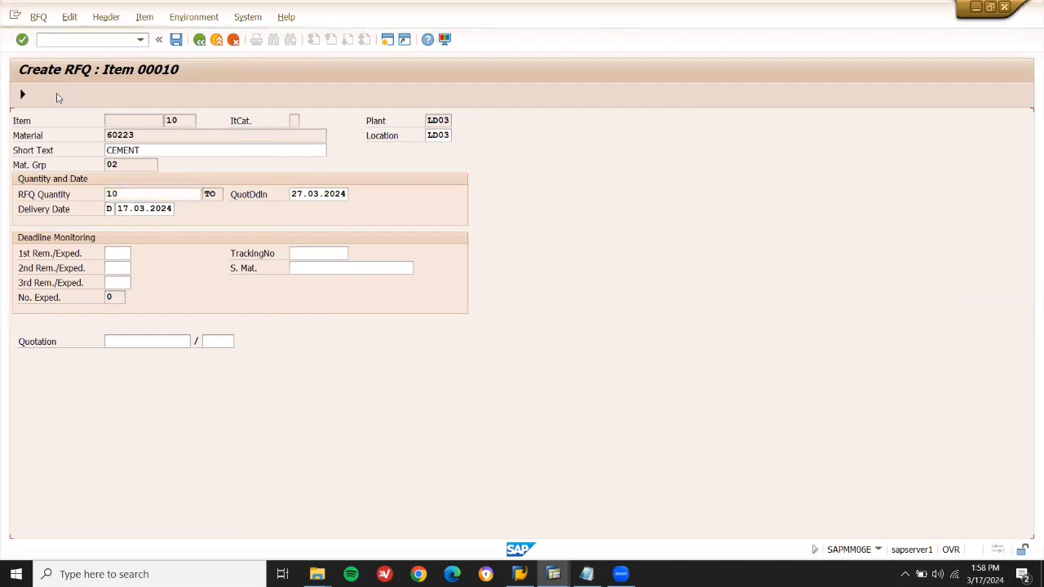
key("Return")
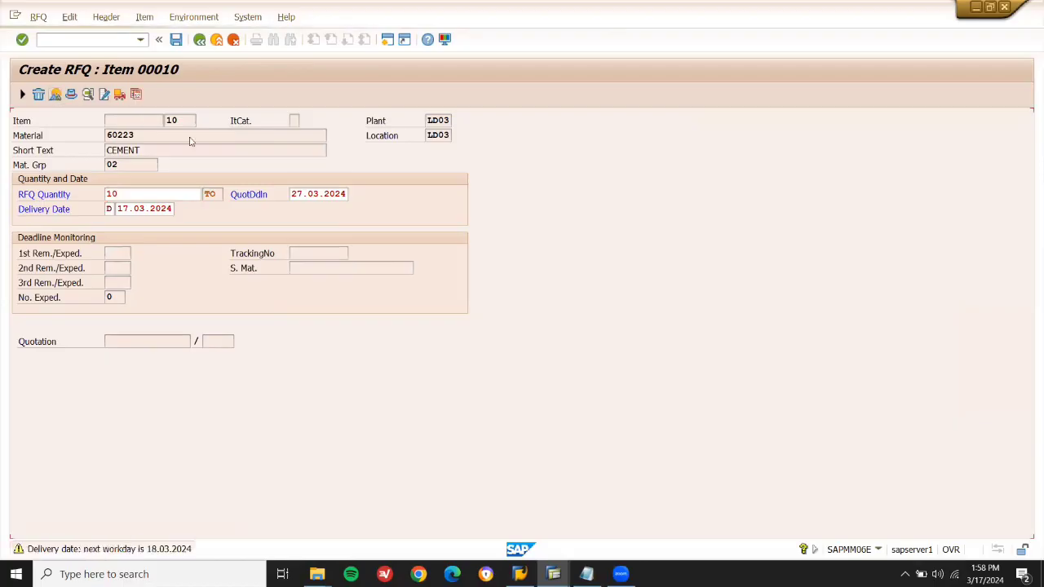
key("Return")
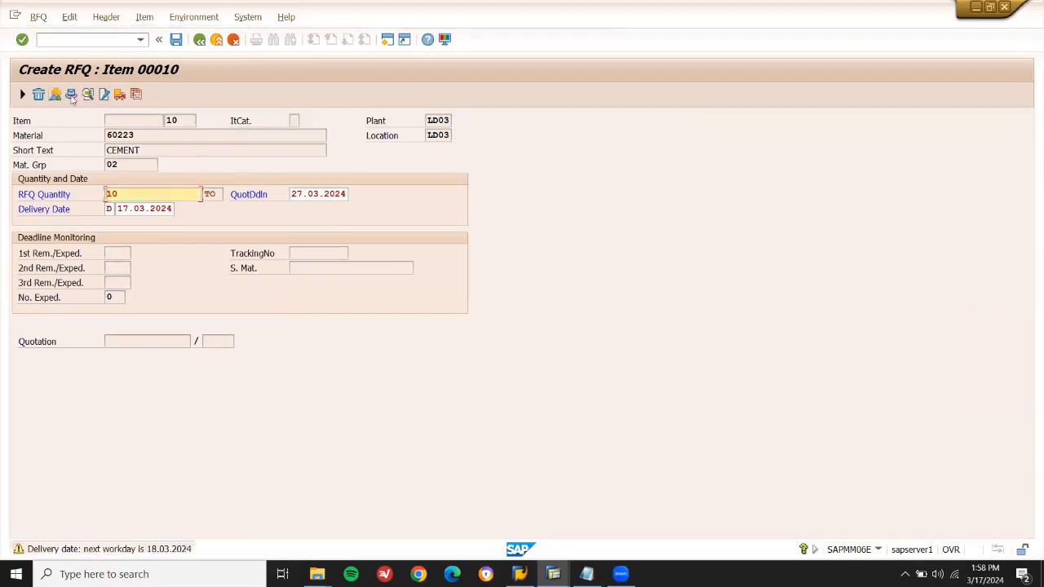
key("Return")
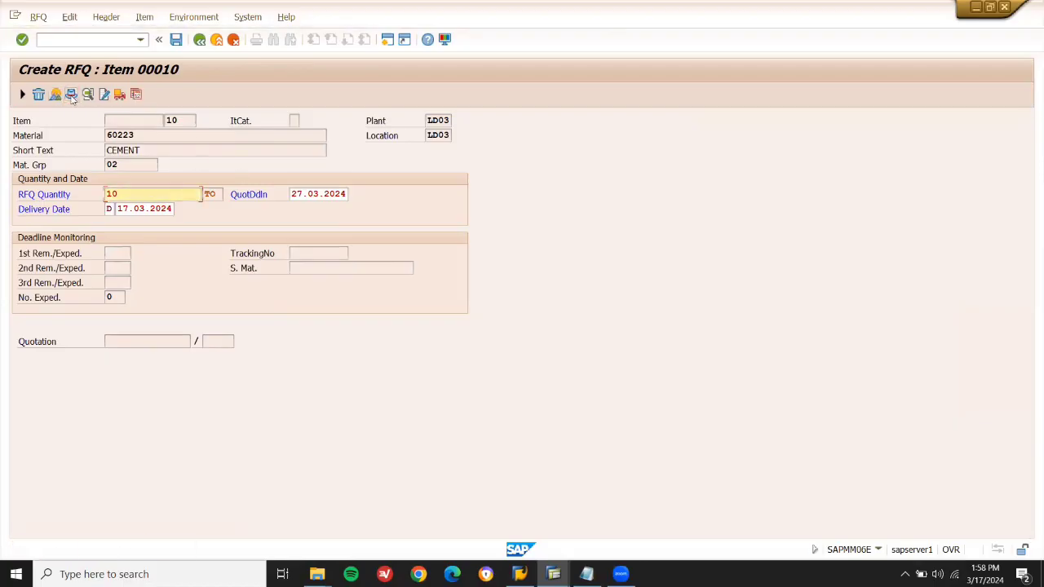
key("Return")
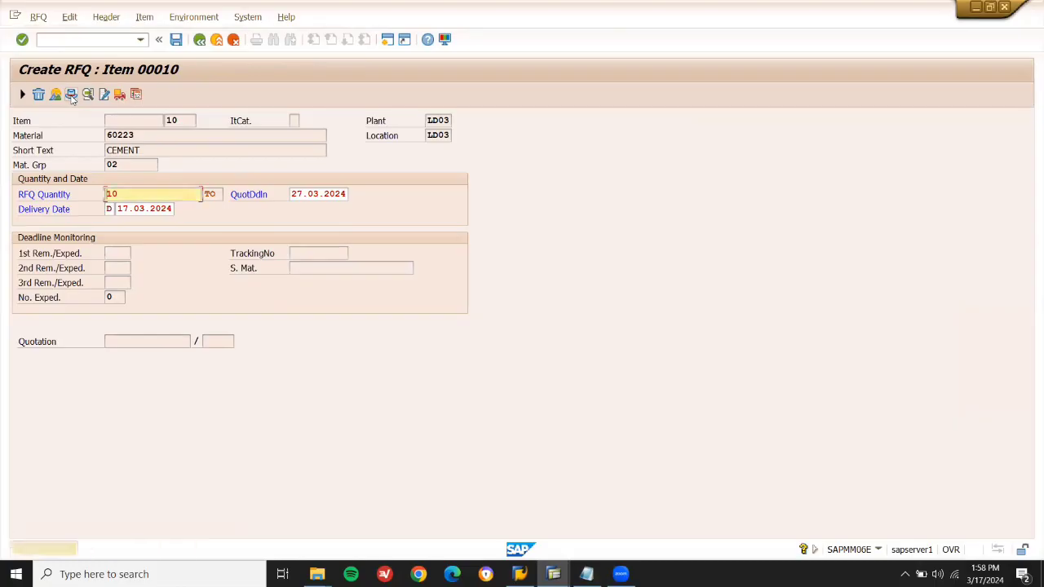
key("Return")
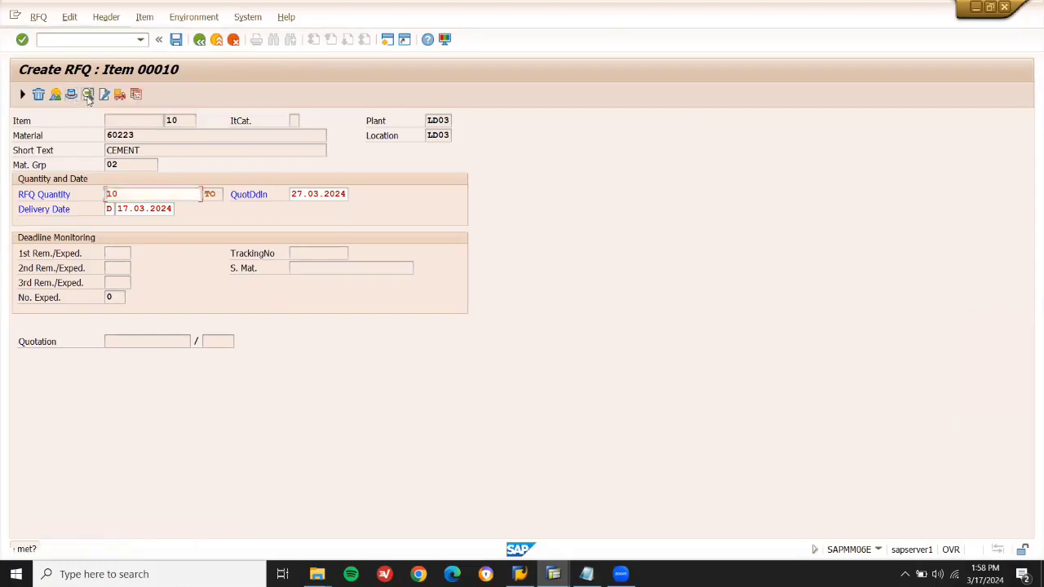
left_click(199, 41)
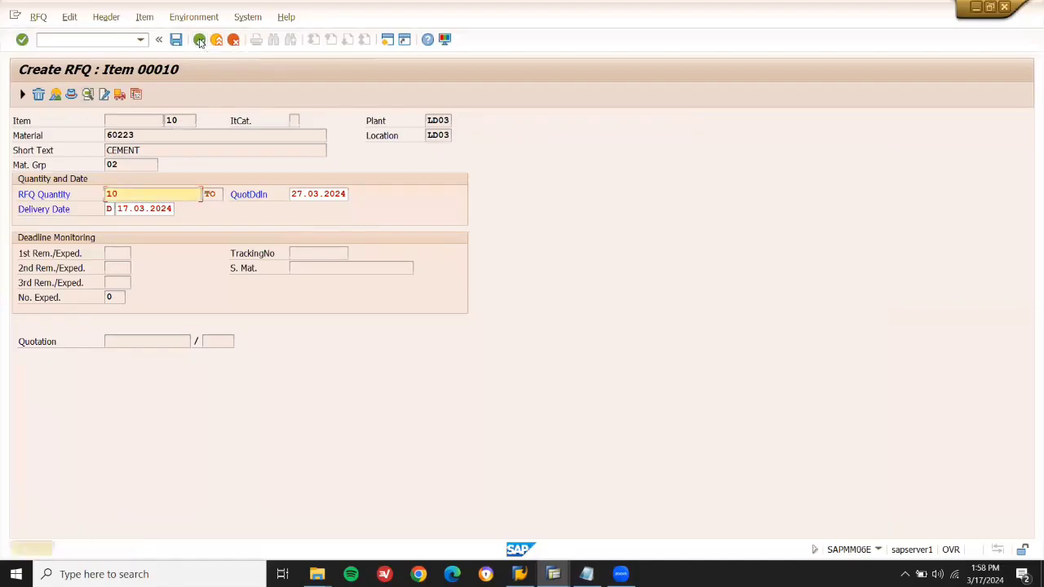
left_click(203, 44)
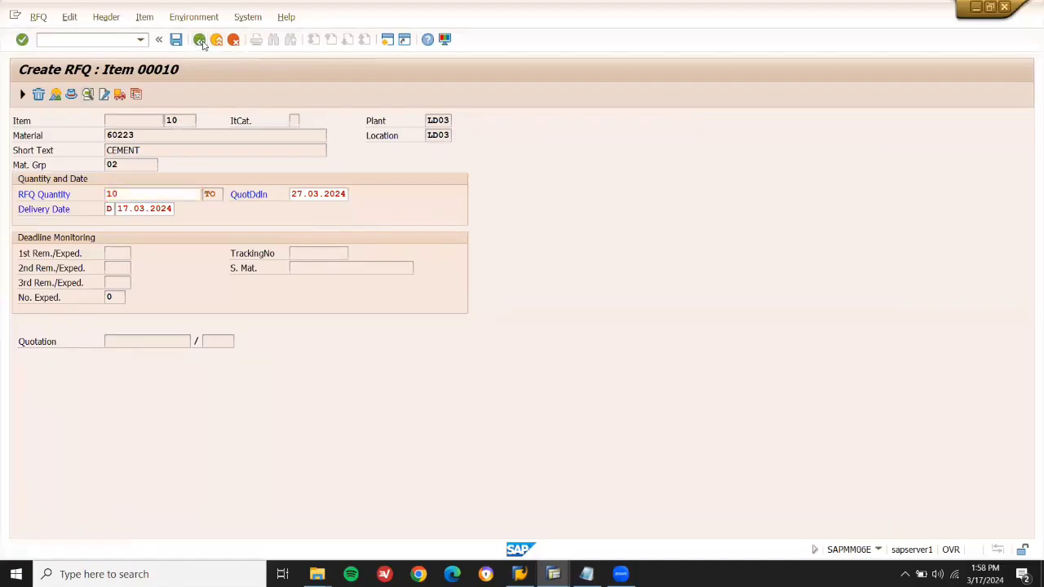
left_click(203, 44)
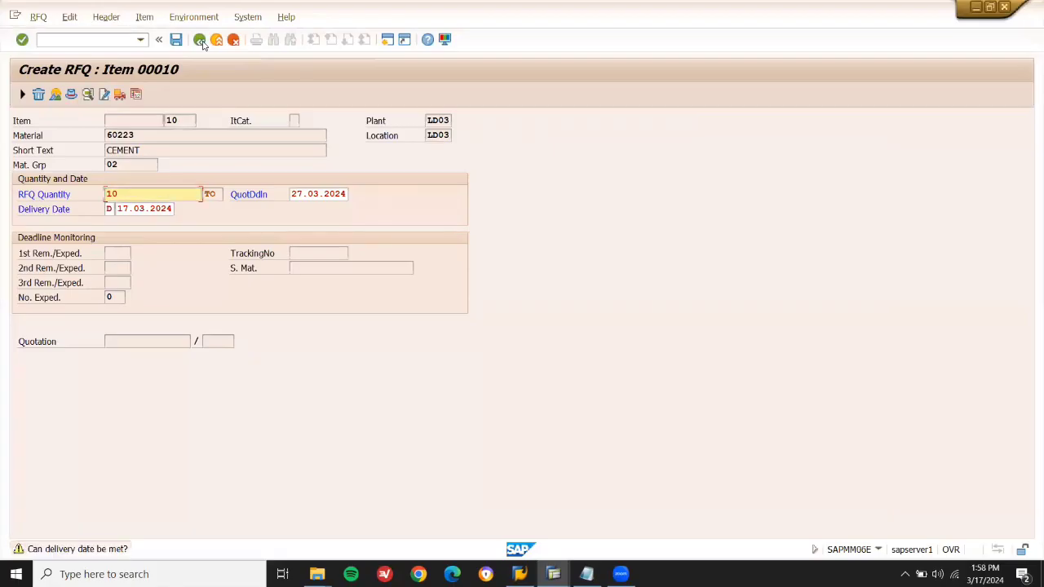
Change item 00010's delivery date month so it reads 17.04.2024.
left_click(295, 194)
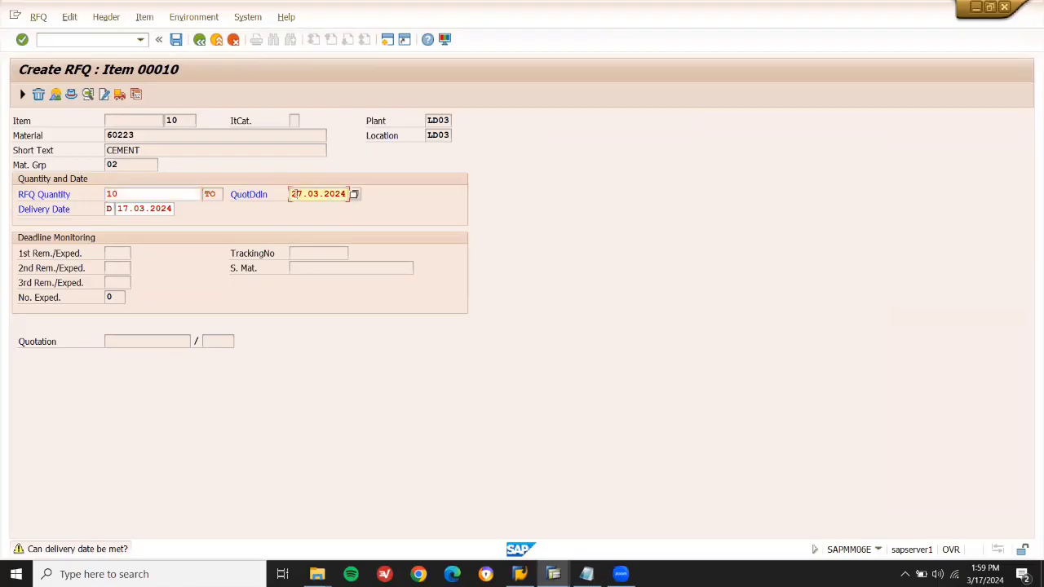
left_click(138, 209)
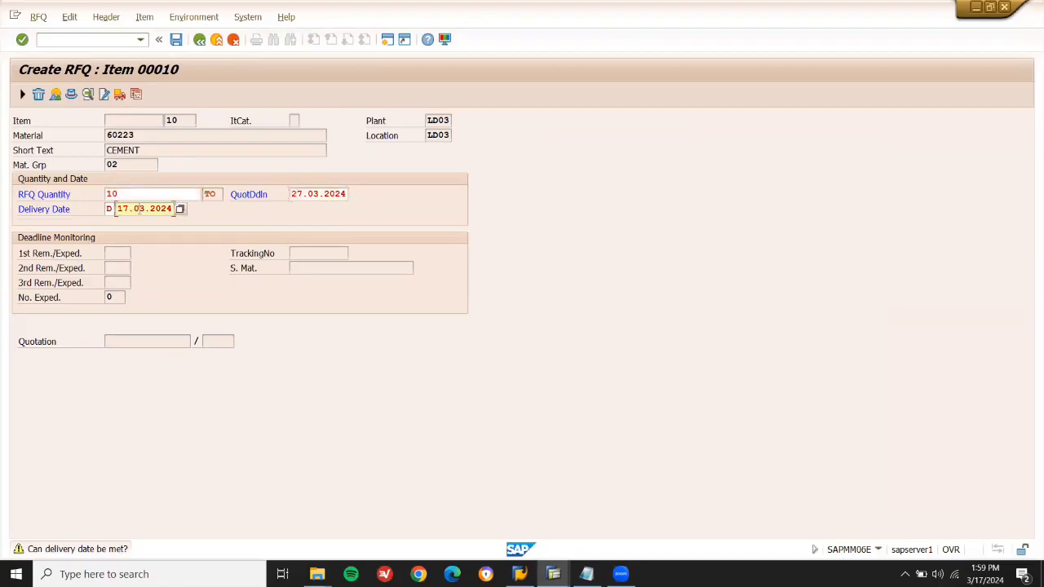
type("4")
key("Return")
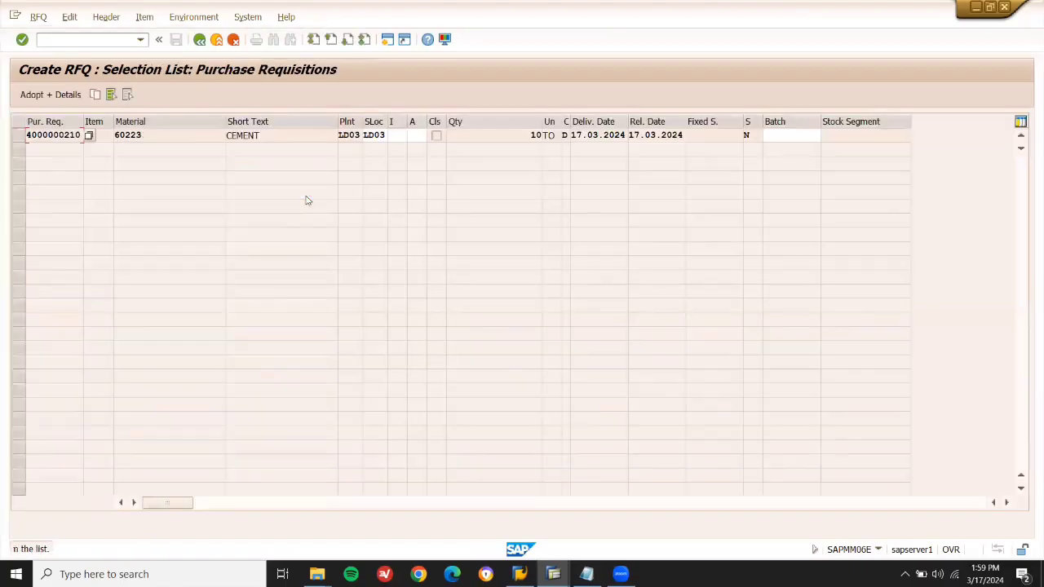
double_click(216, 142)
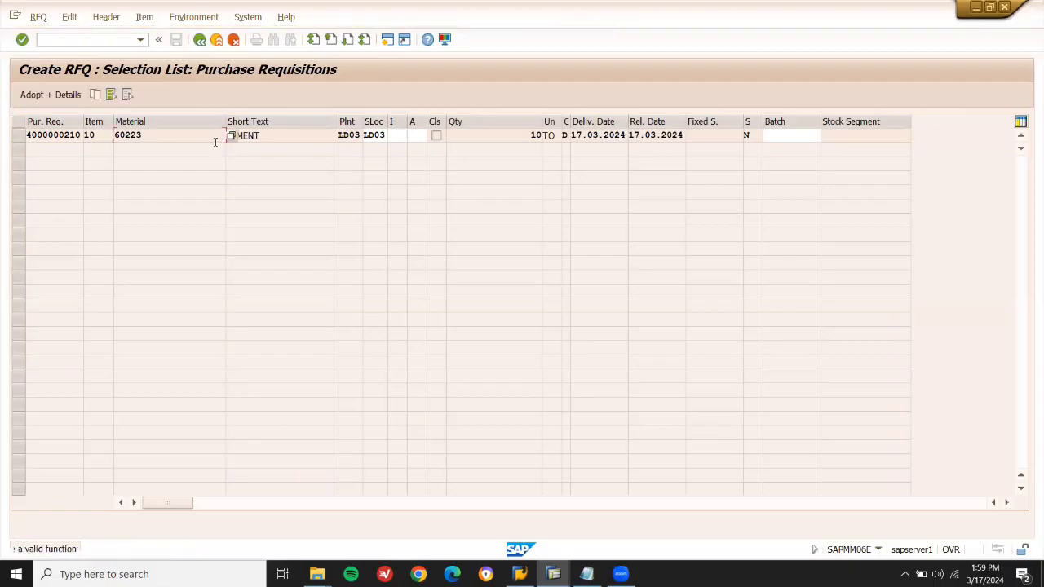
left_click(18, 136)
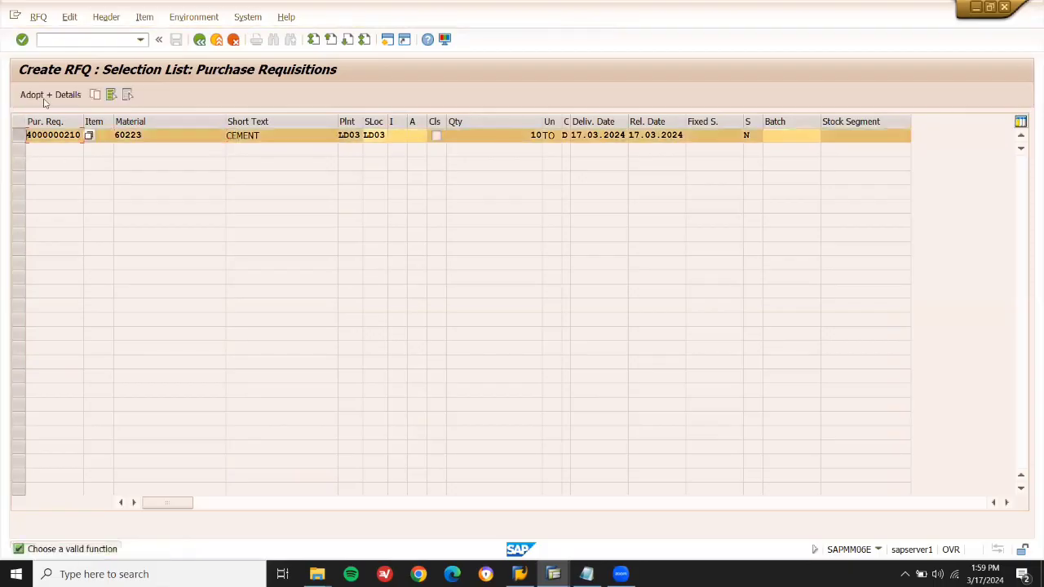
left_click(45, 95)
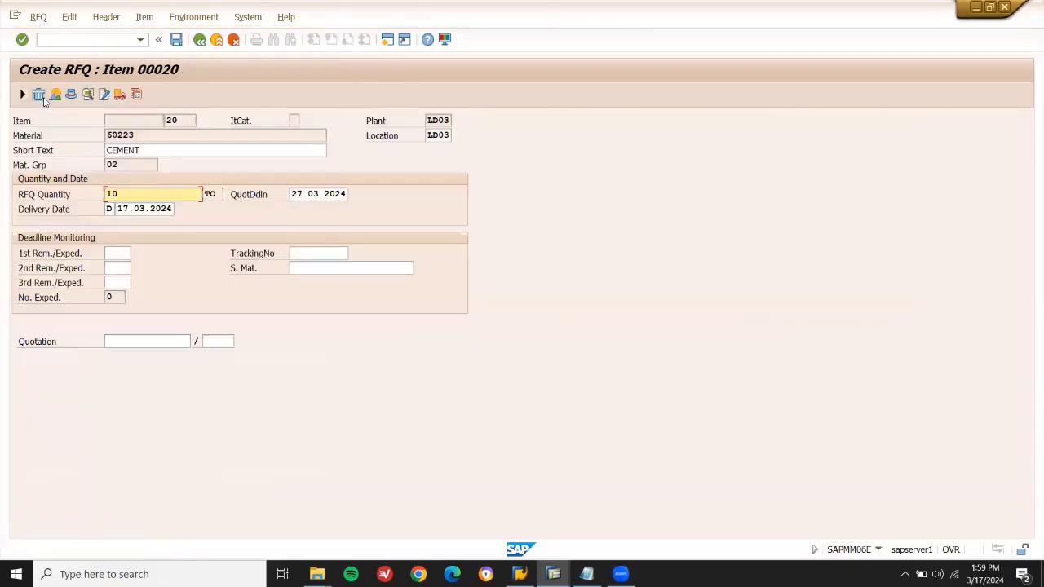
left_click(197, 46)
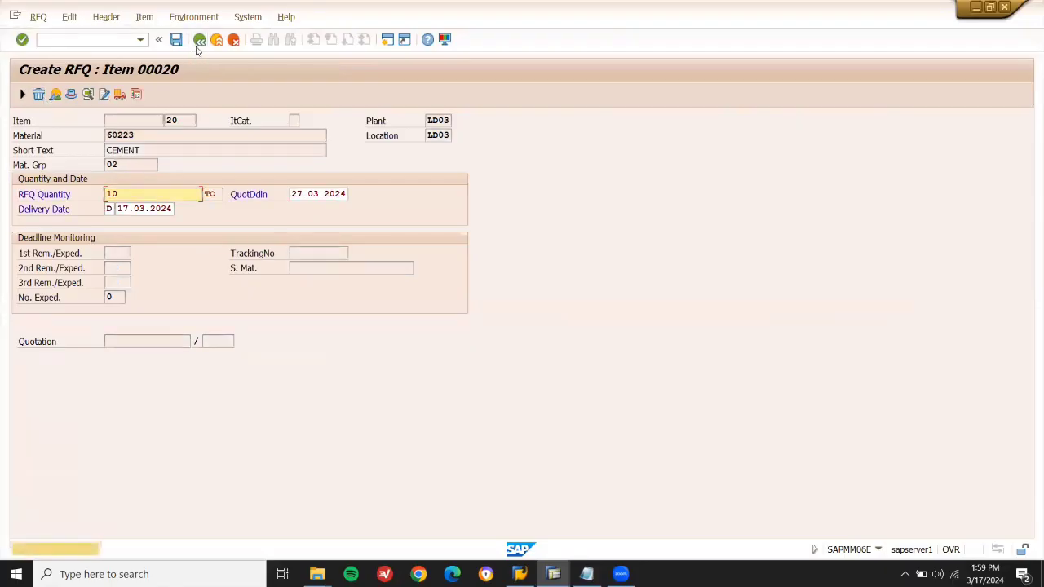
left_click(197, 49)
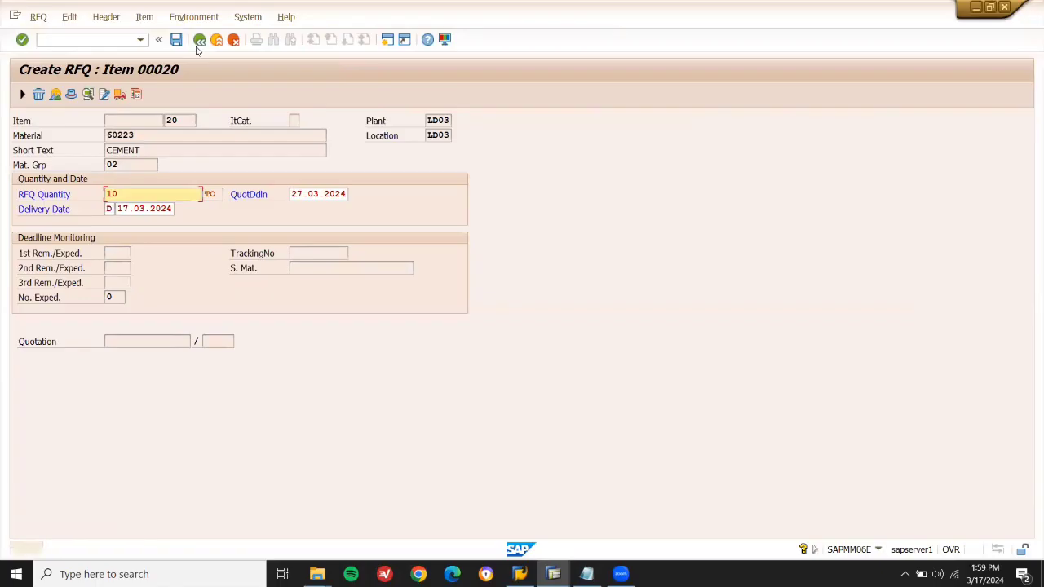
left_click(200, 44)
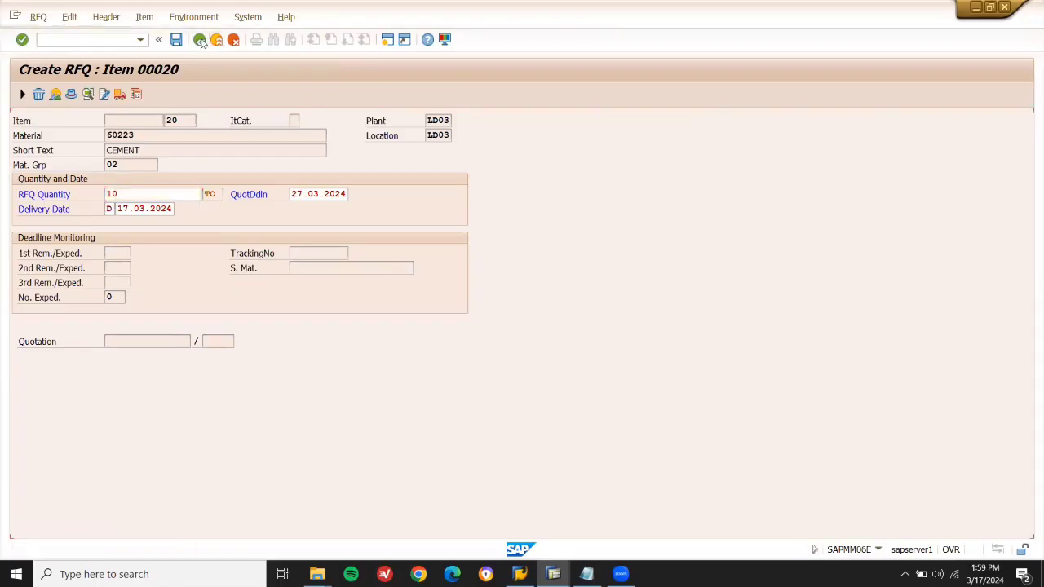
left_click(203, 43)
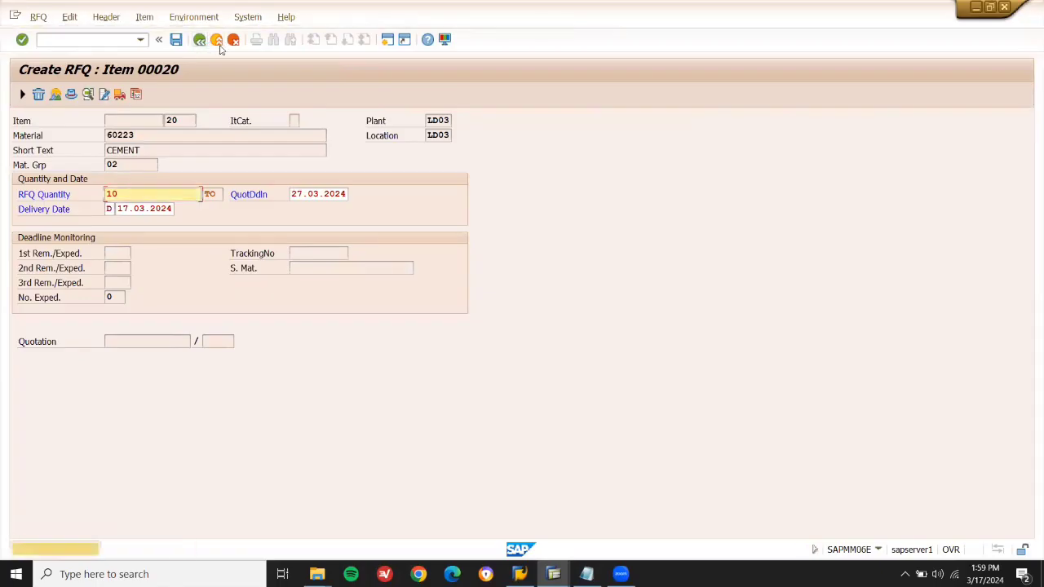
left_click(218, 44)
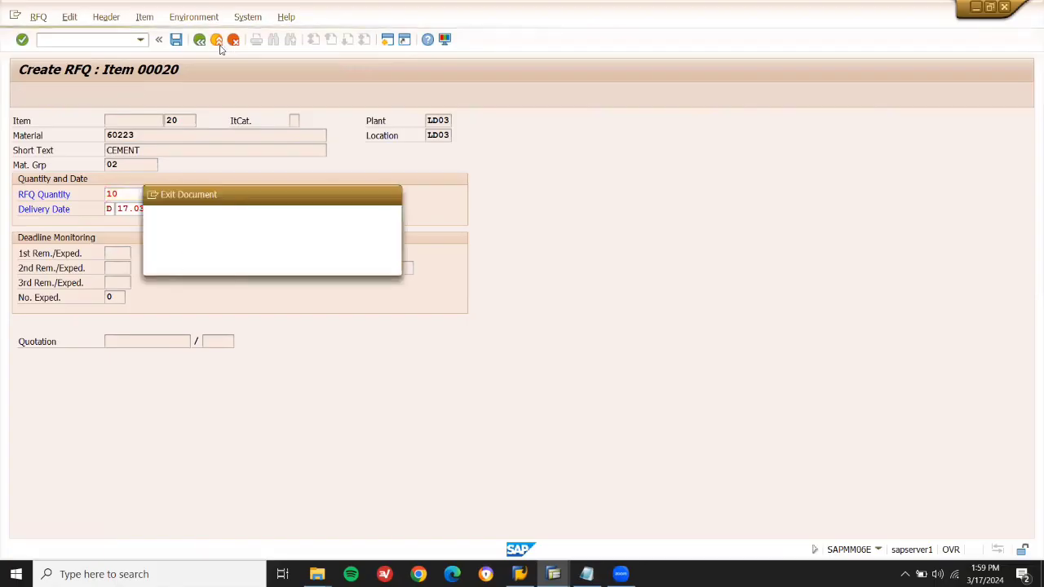
left_click(357, 265)
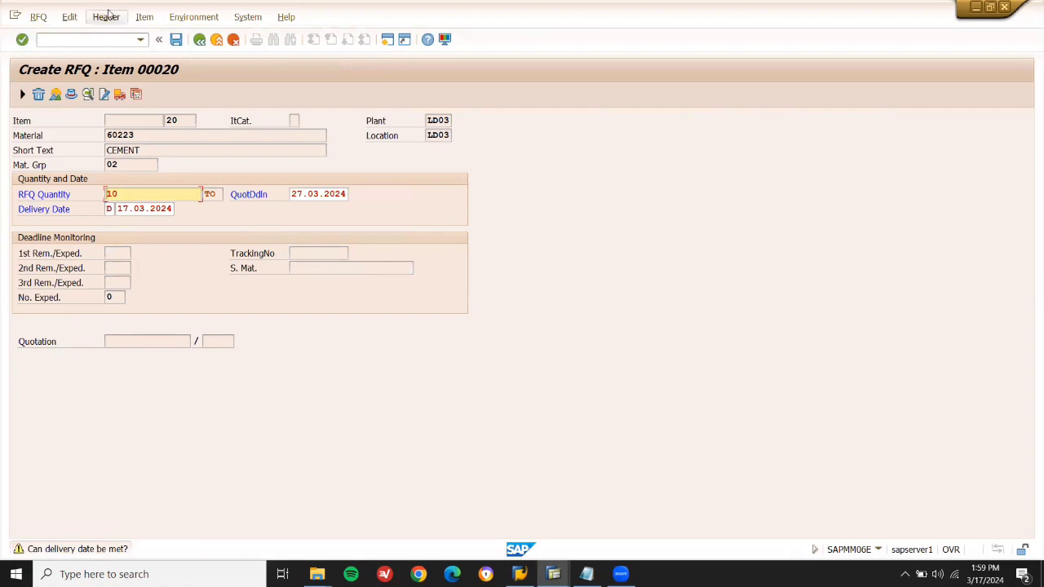
left_click(143, 18)
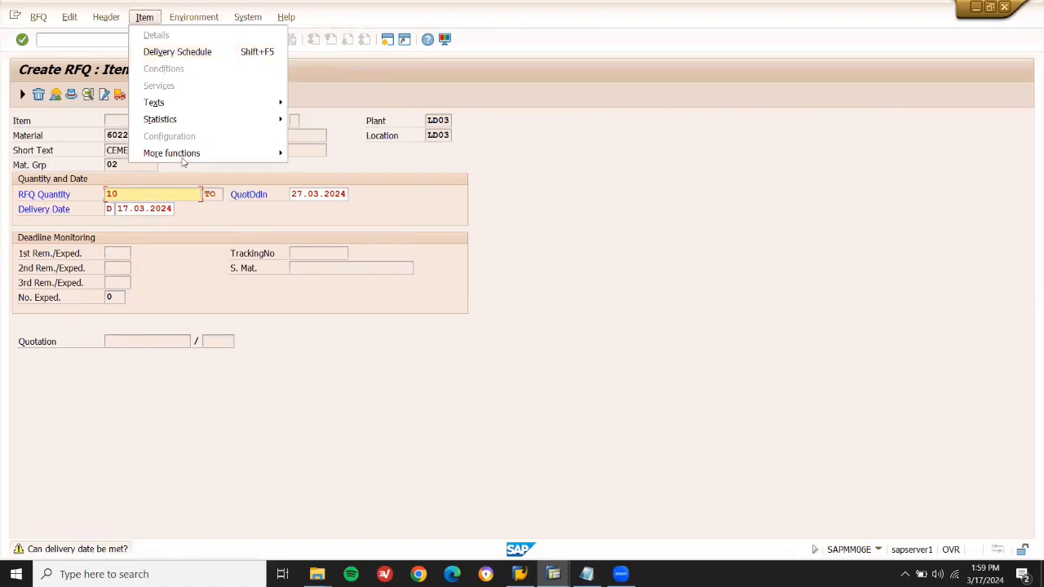
mouse_move(182, 160)
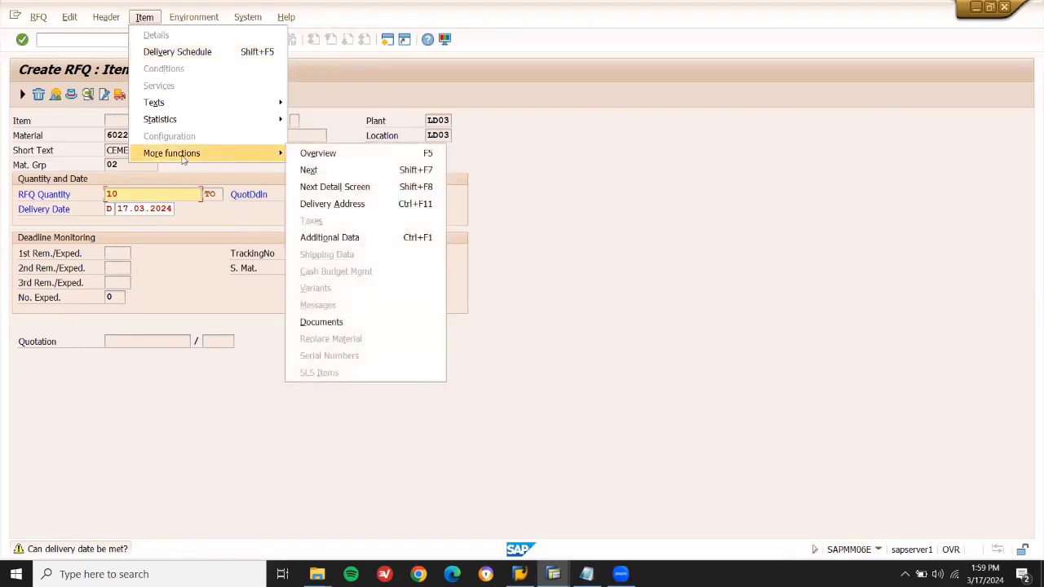
left_click(397, 238)
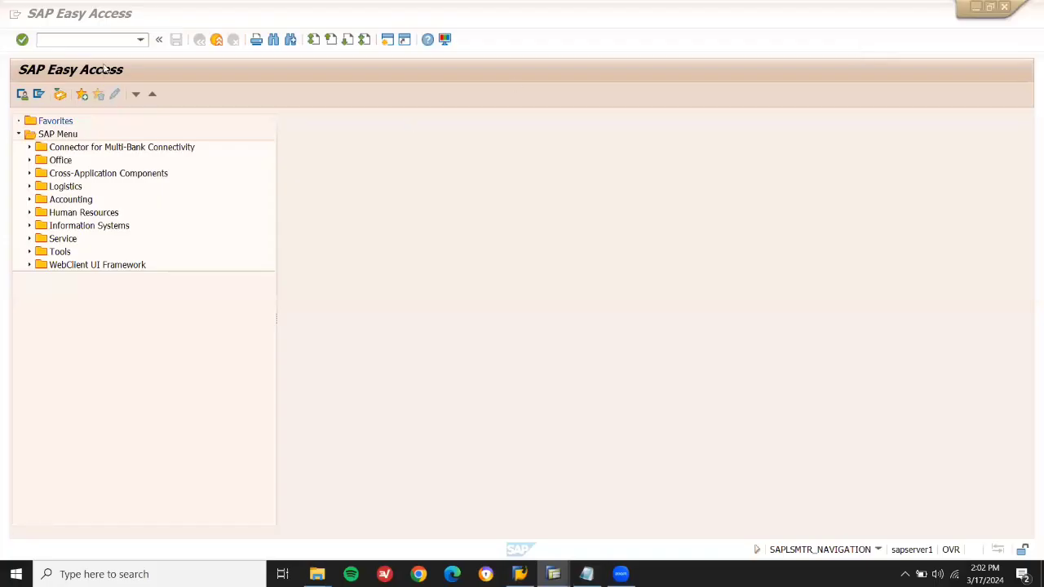
Restart ME41 and reuse the earlier quotation deadline 27.03.2024 from the input history.
left_click(104, 43)
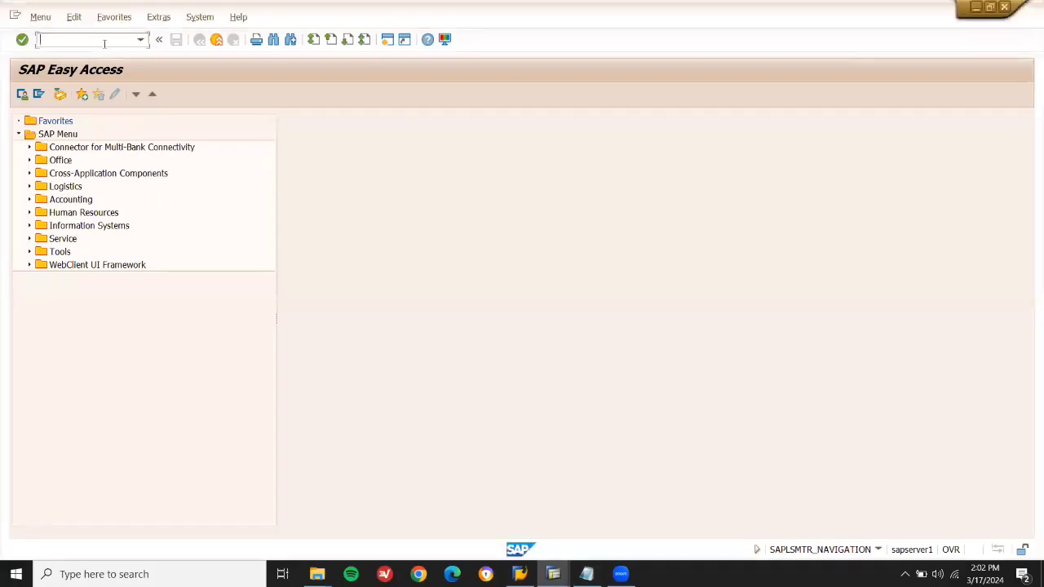
key("Return")
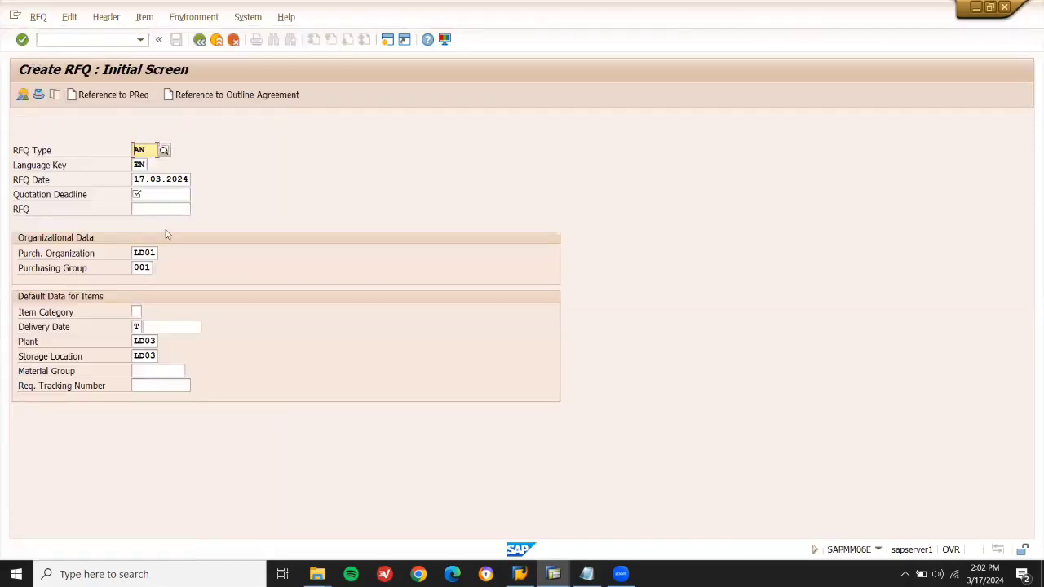
left_click(175, 195)
key("space")
key("Down")
key("Return")
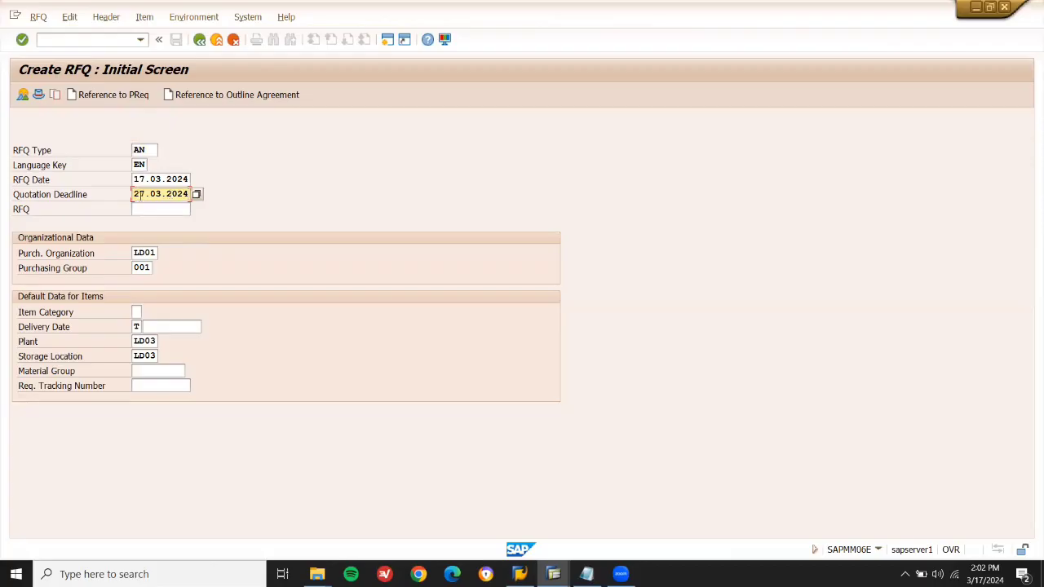
left_click(116, 98)
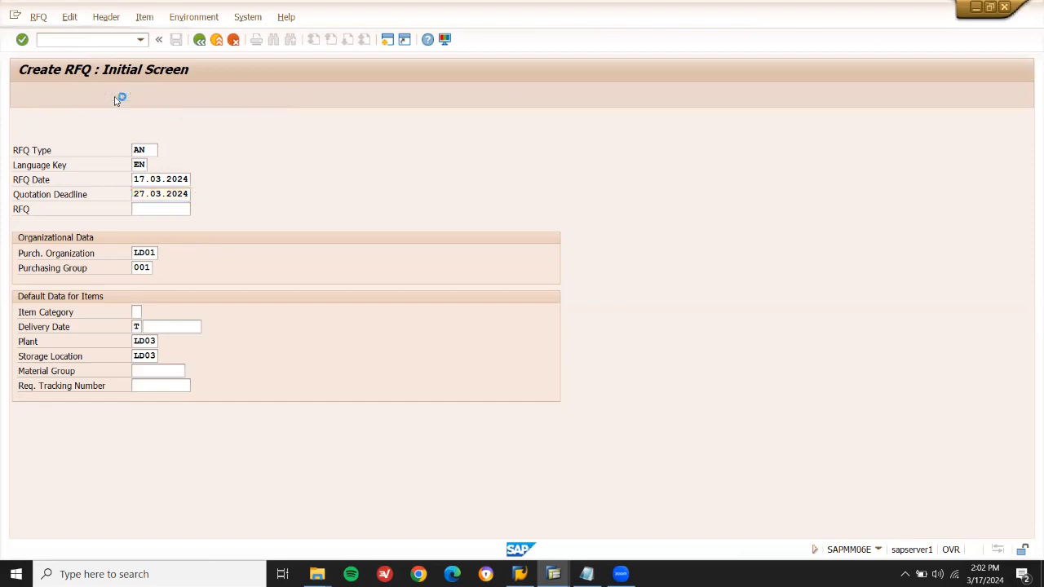
key("shift+Right")
key("shift+Right")
key("shift+Right")
key("shift+Right")
key("shift+Right")
key("shift+Right")
key("shift+Right")
key("shift+Right")
key("shift+Right")
key("shift+Right")
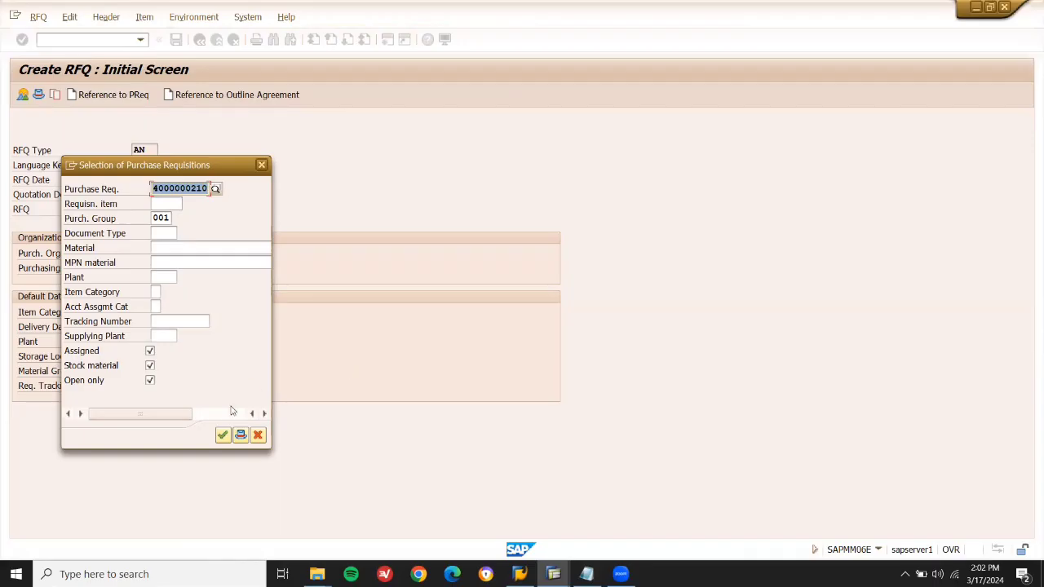
left_click(223, 435)
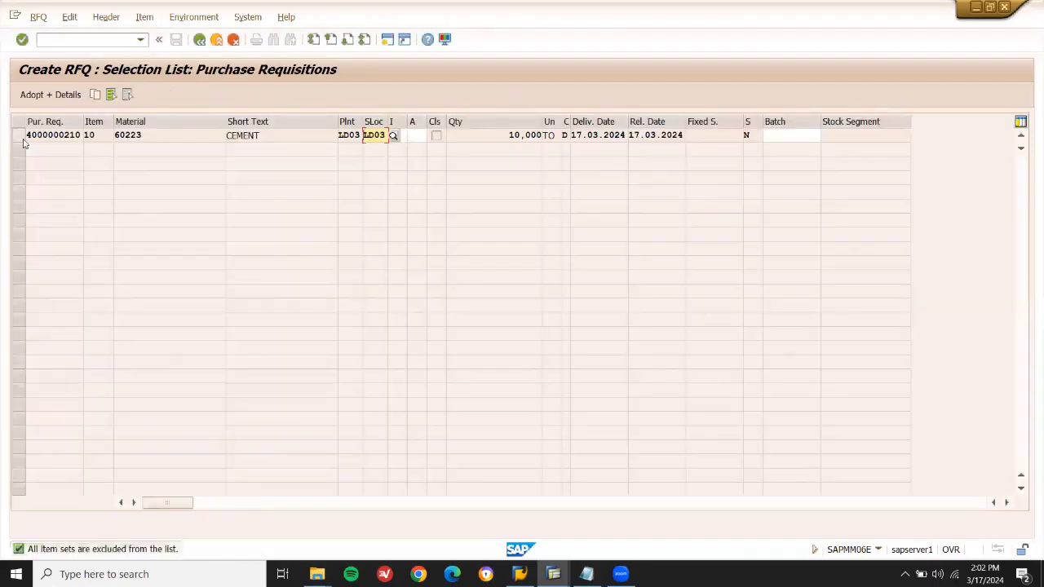
left_click(17, 135)
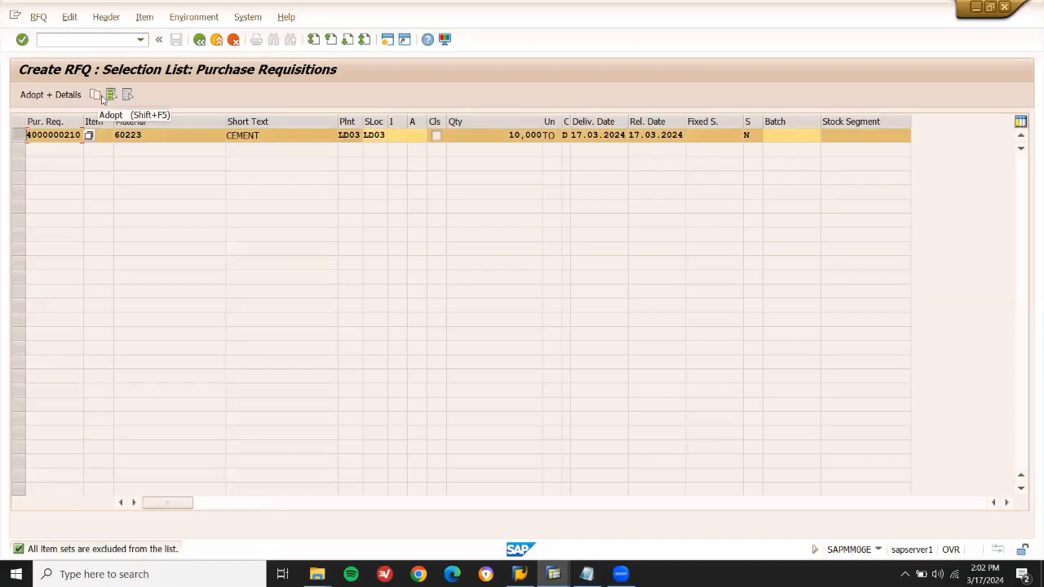
left_click(98, 95)
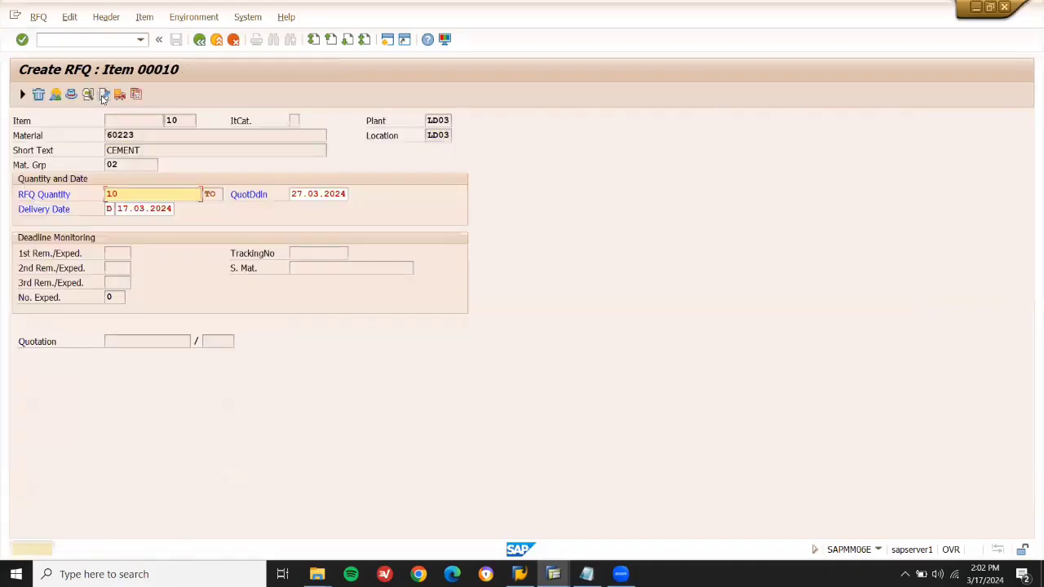
left_click(302, 194)
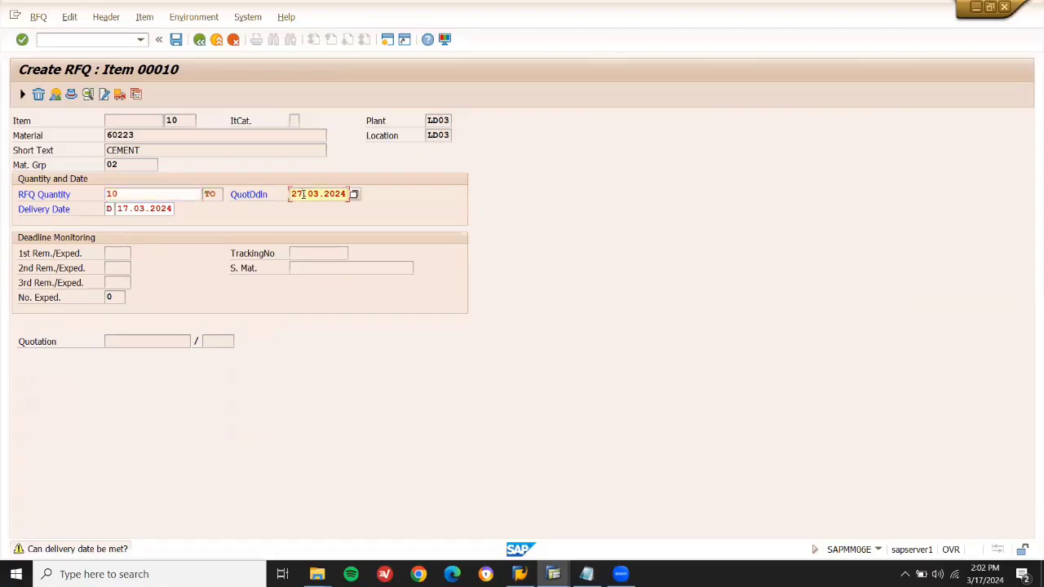
left_click(140, 208)
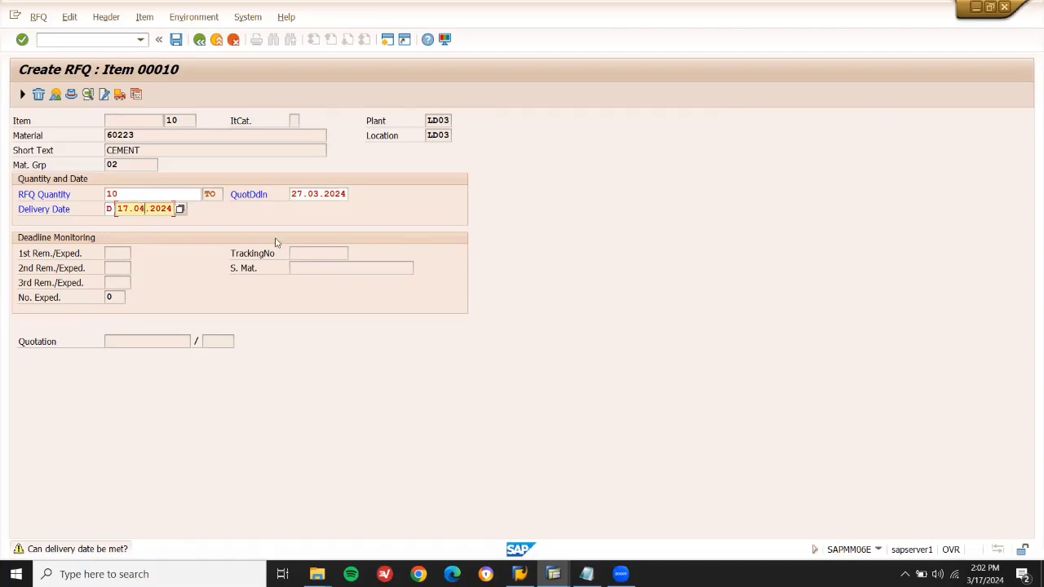
key("Return")
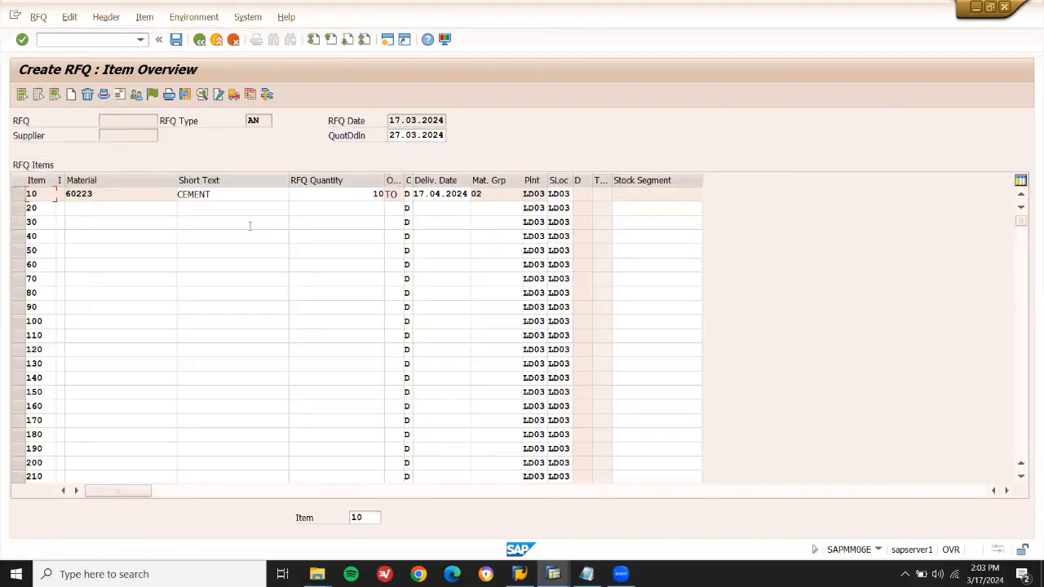
Enter collective number A1313 in the RFQ header and note 'COLL NO A1313' in the cycle notes.
left_click(20, 195)
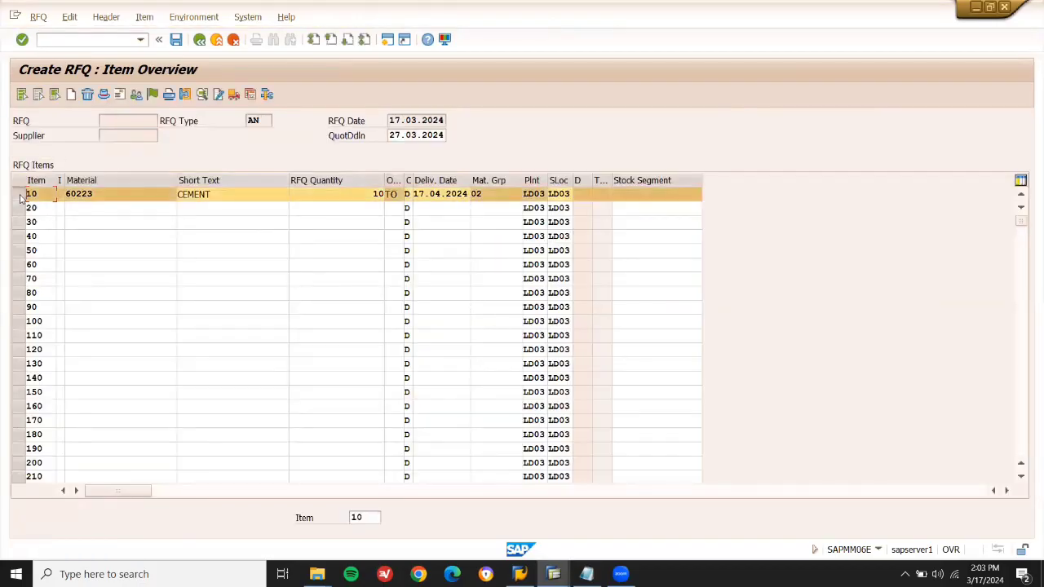
left_click(103, 95)
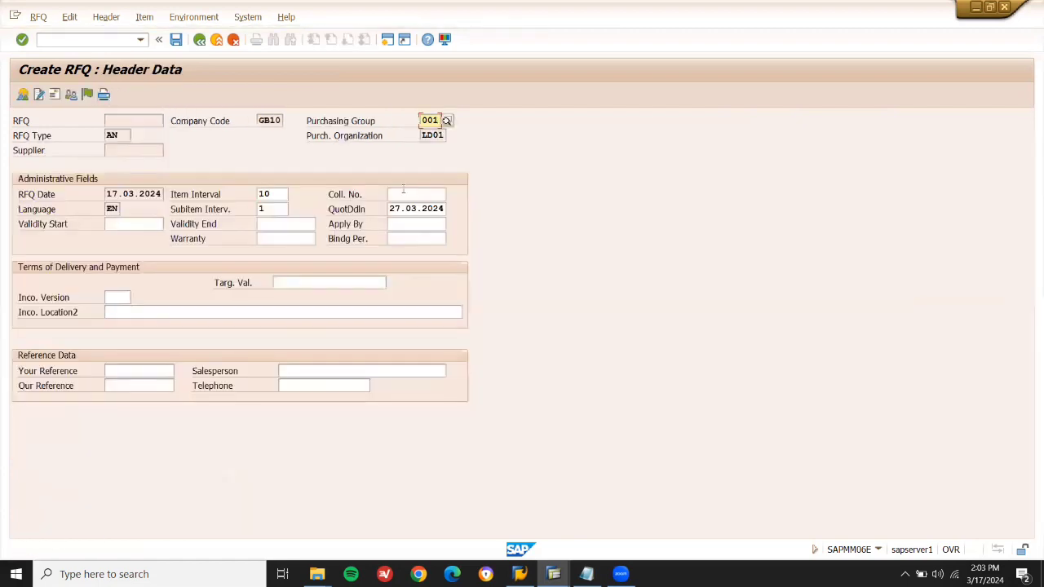
left_click(403, 194)
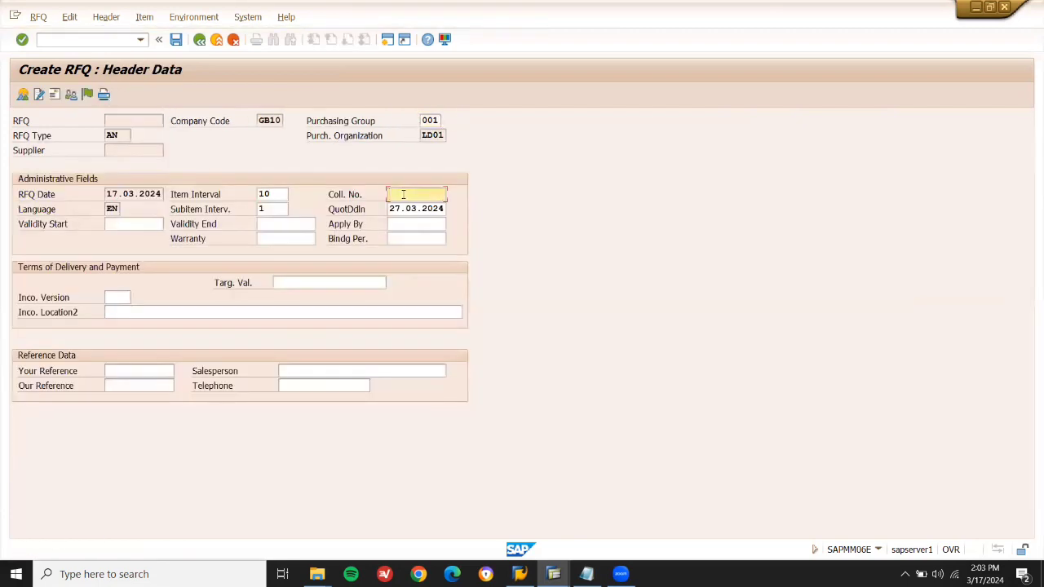
double_click(402, 194)
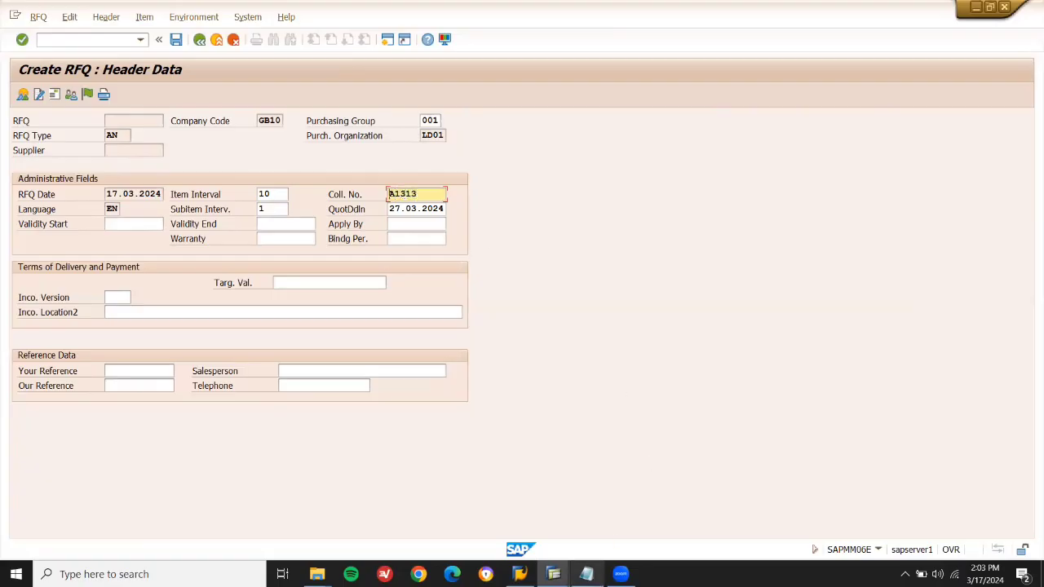
left_click(586, 574)
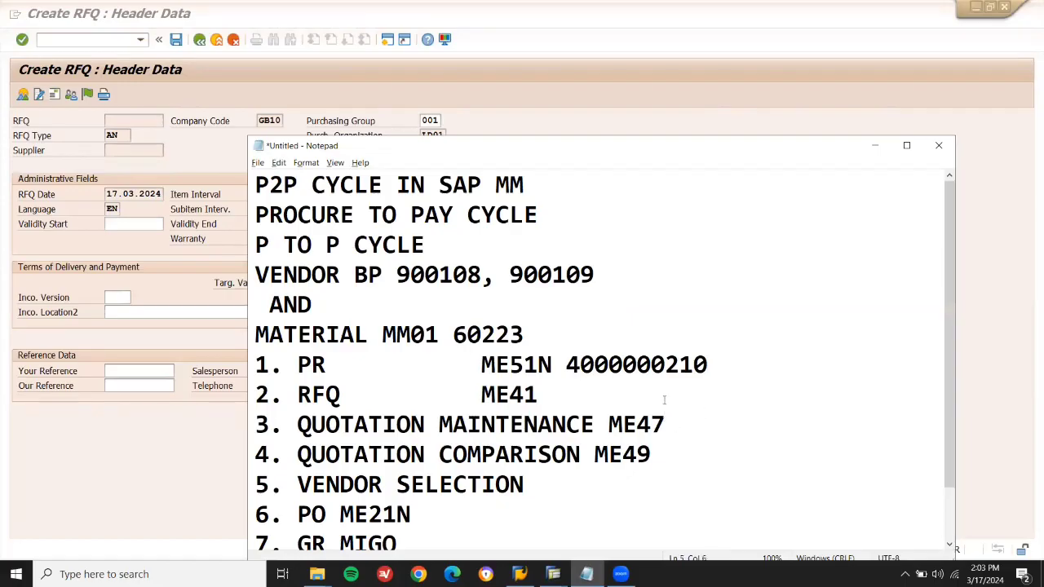
type("COLL")
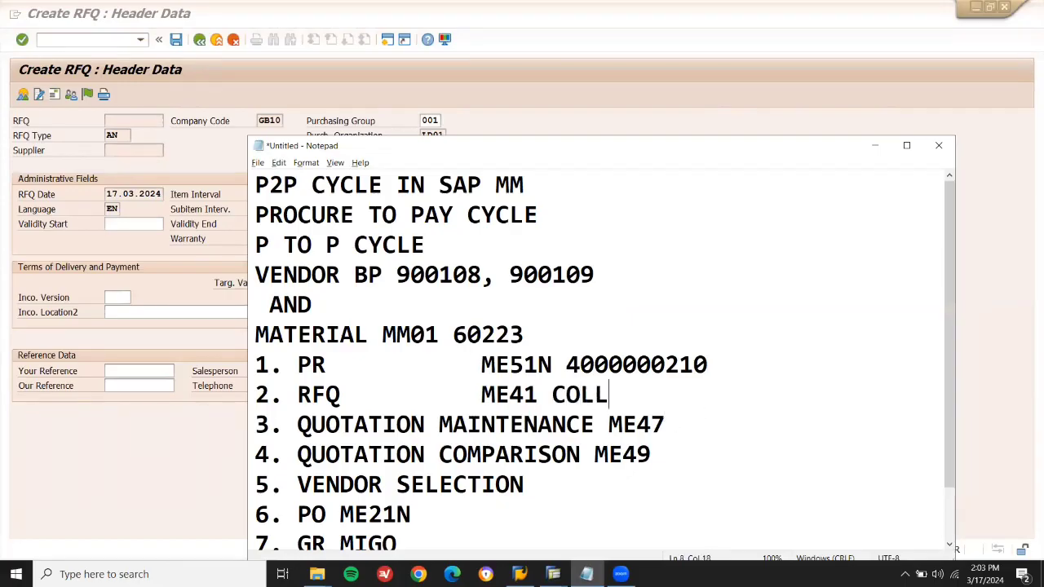
type(" NO A1313")
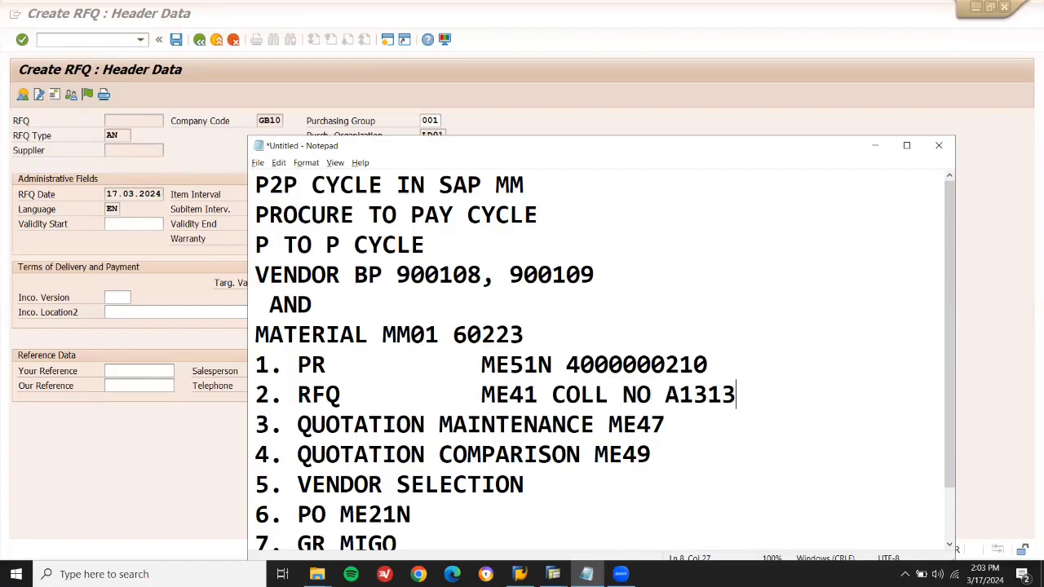
left_click(236, 149)
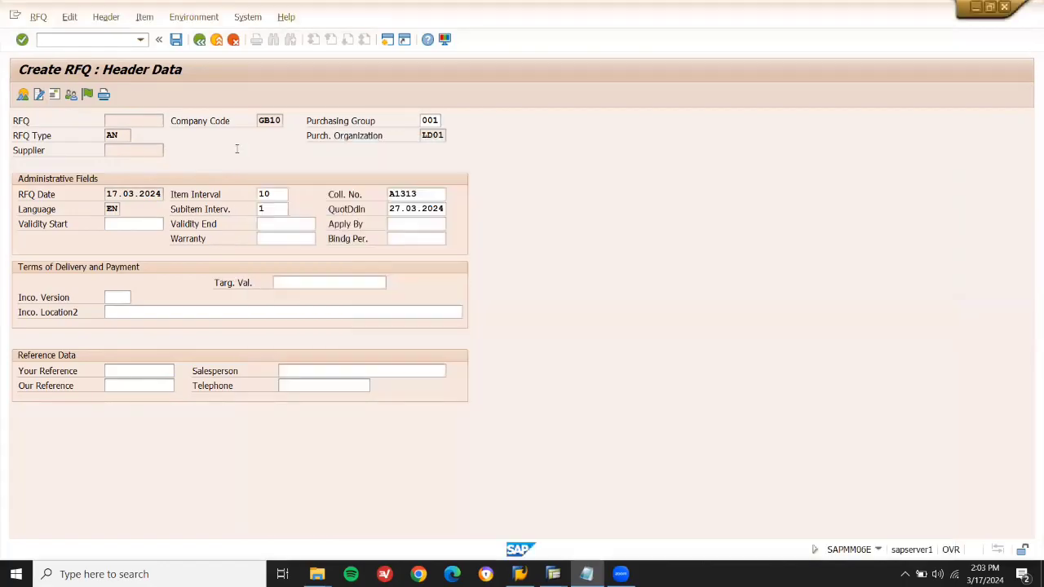
Leave the header without exiting the RFQ, cancelling the prompts, and reach the Supplier Address screen.
left_click(203, 42)
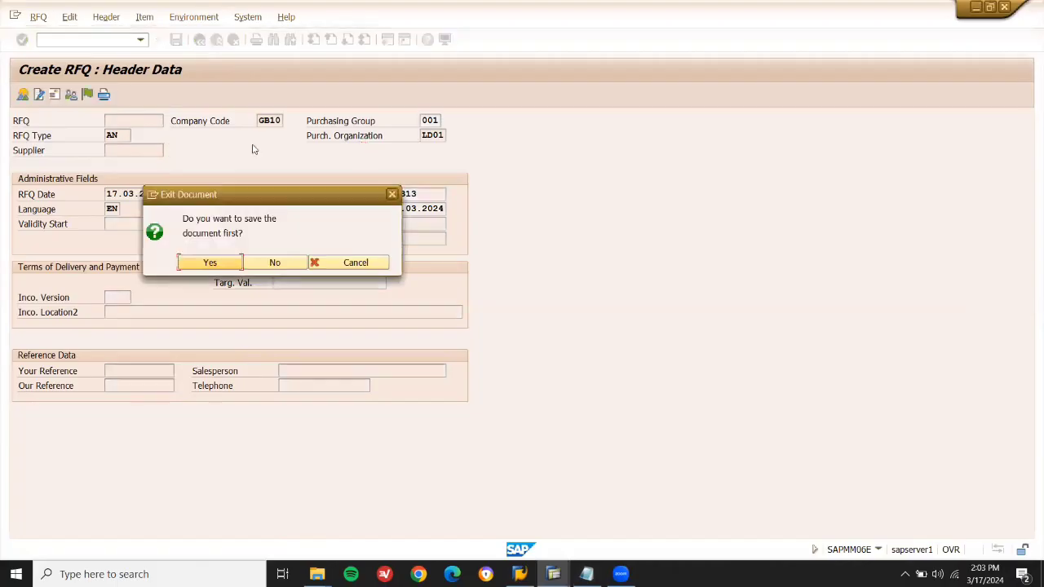
left_click(326, 265)
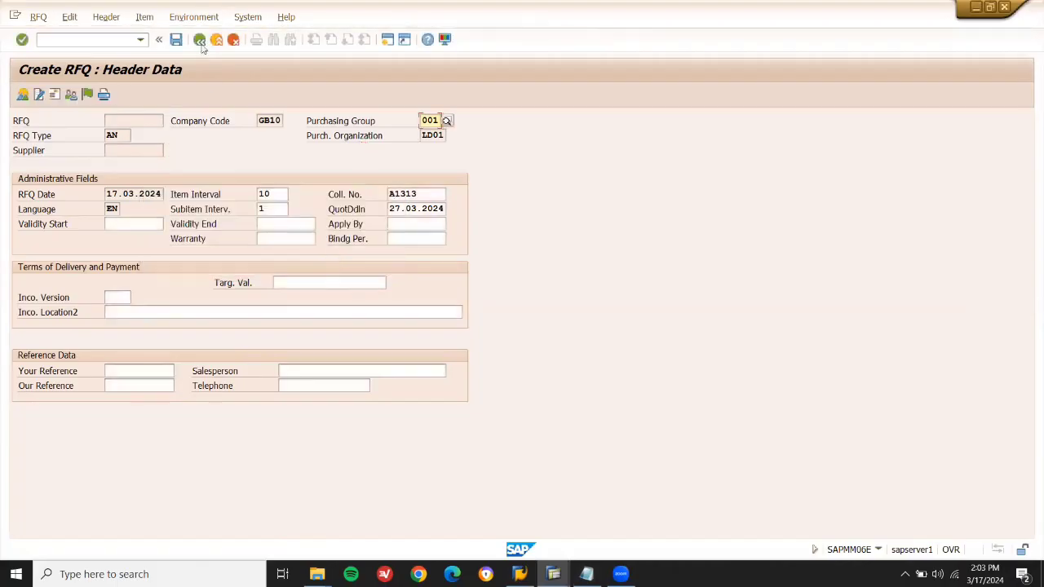
left_click(200, 41)
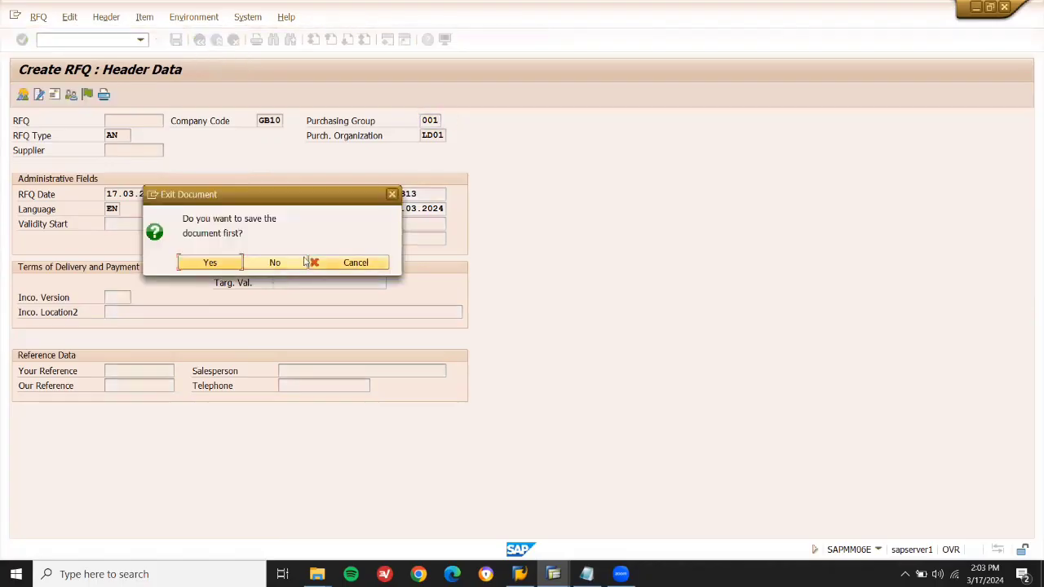
left_click(343, 261)
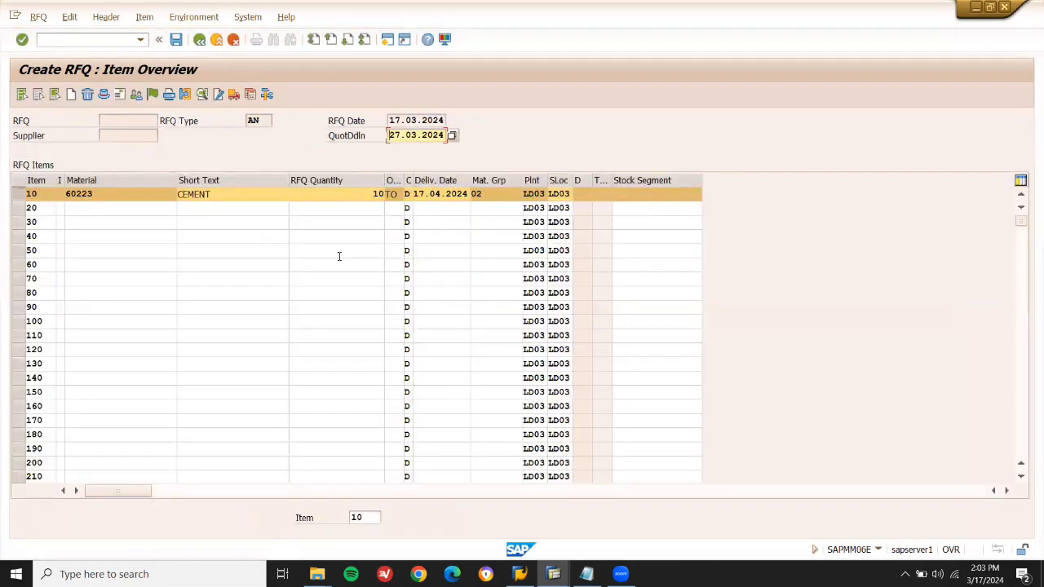
left_click(119, 95)
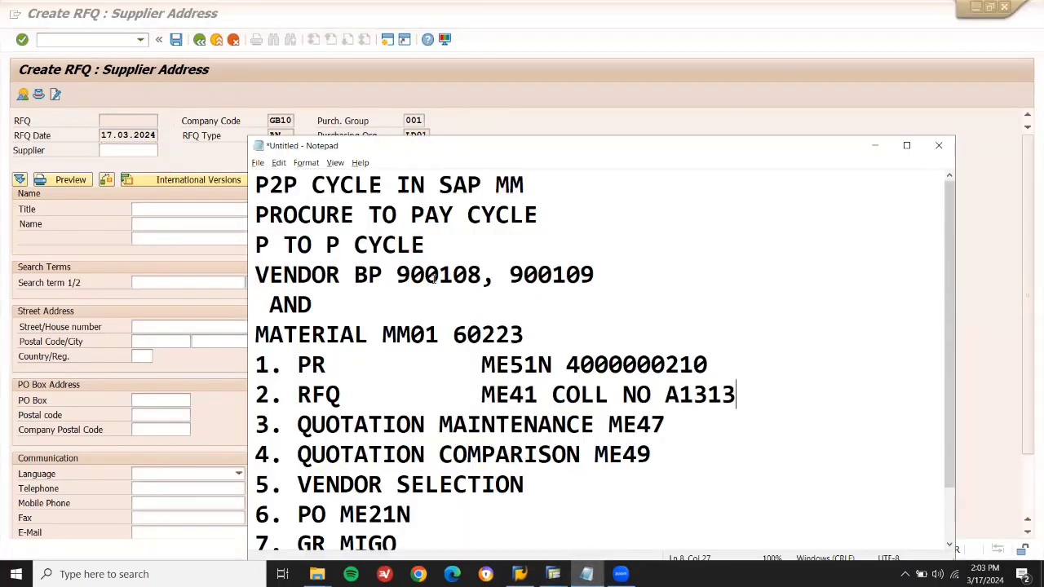
Copy vendor 900108 from the notes into Supplier and save the RFQ despite the missing message record.
left_click(392, 269)
key("shift+Right")
key("shift+Right")
key("shift+Right")
key("shift+Right")
key("shift+Right")
key("shift+Right")
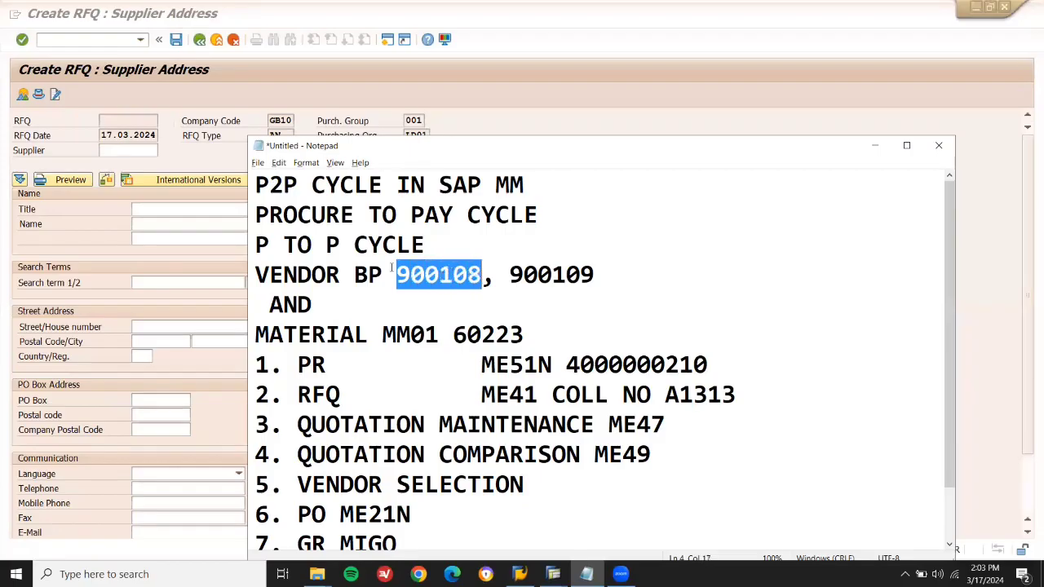
key("ctrl+c")
left_click(132, 155)
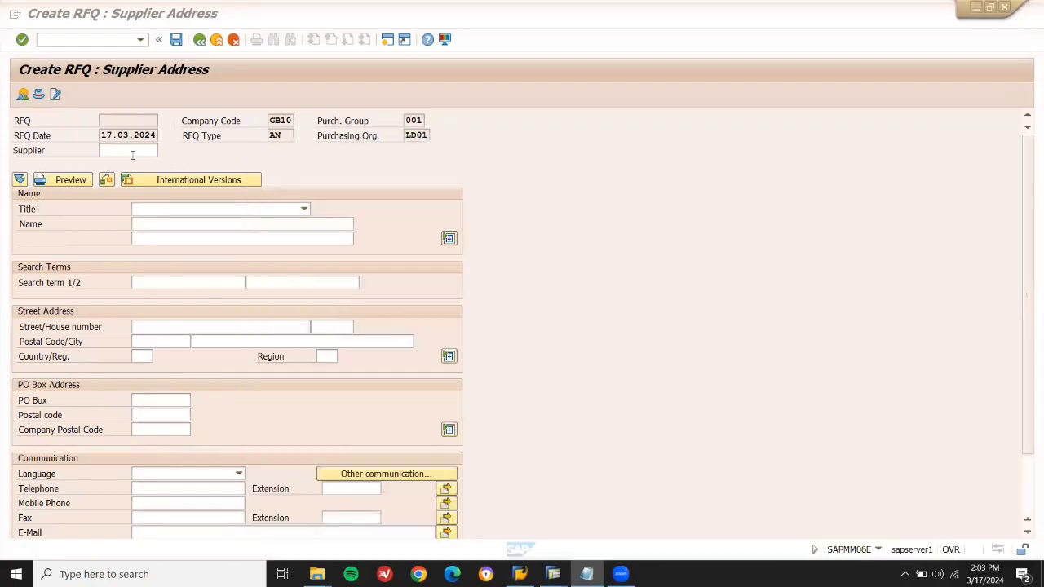
key("ctrl+v")
key("Return")
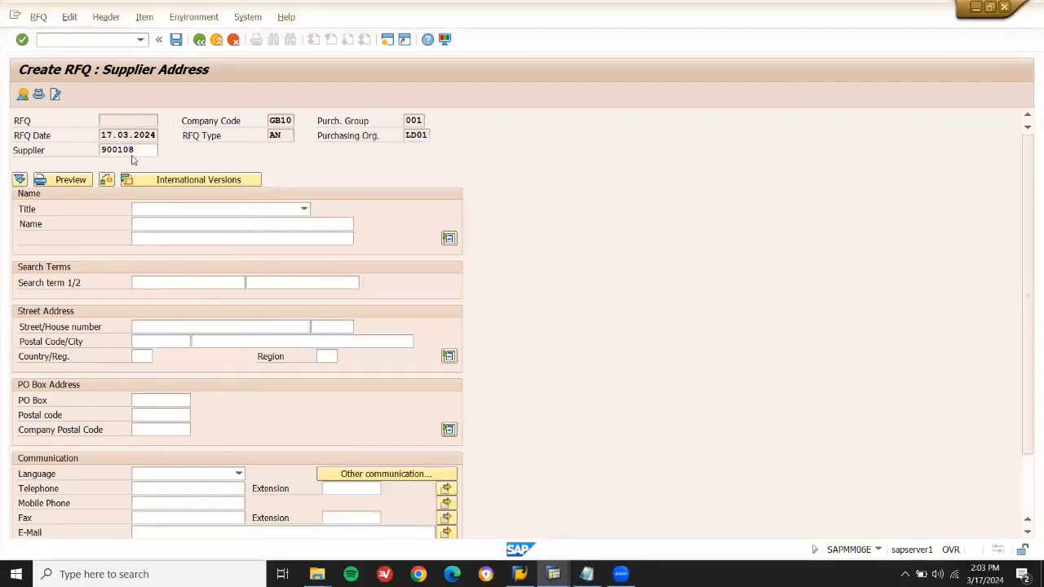
key("ctrl+s")
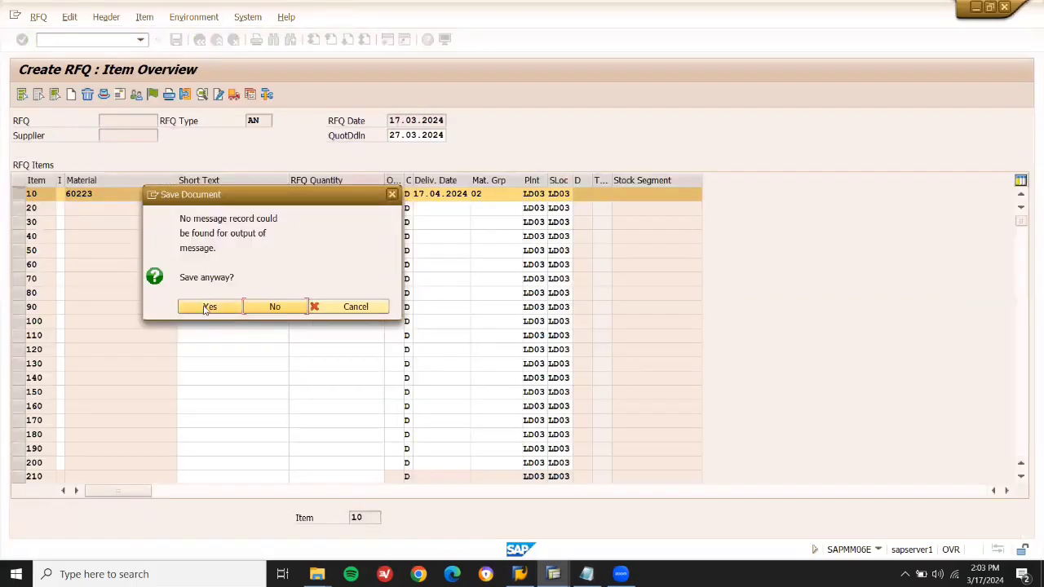
left_click(208, 307)
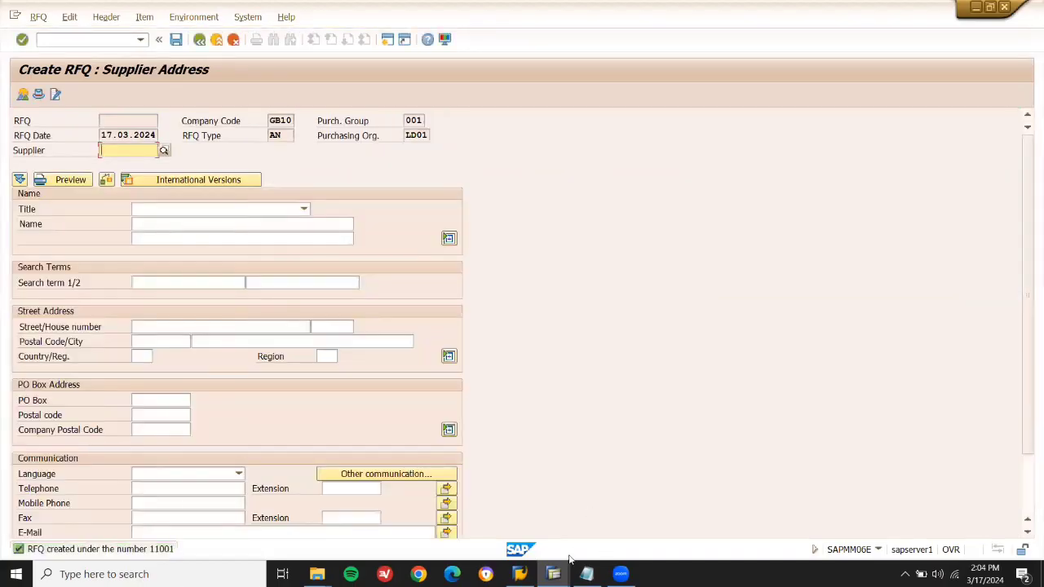
left_click(586, 574)
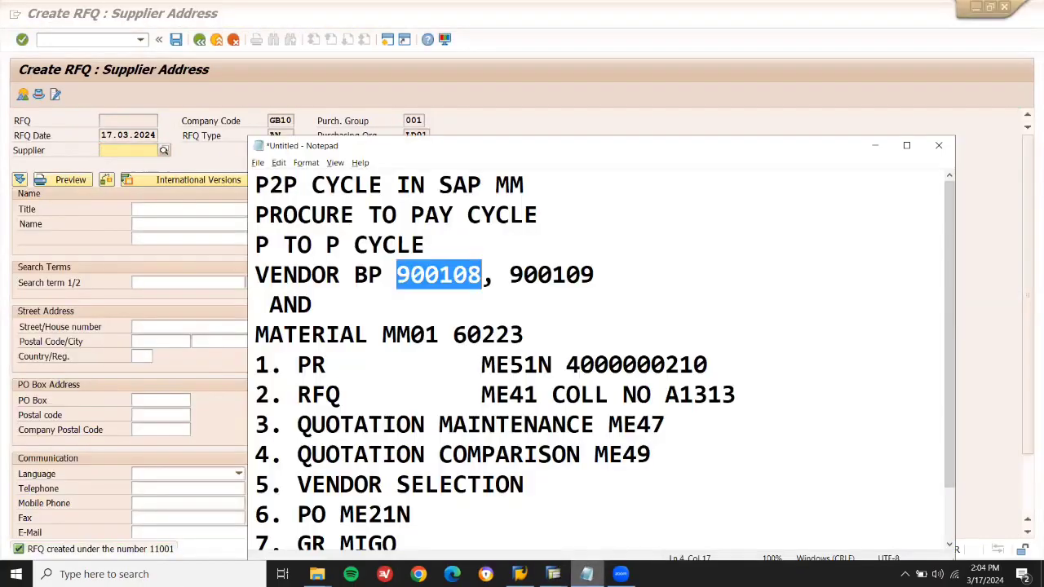
Move 900109 onto its own line and record 'RFQ NO. X11001' beside 900108 in the notes.
left_click(506, 275)
key("Return")
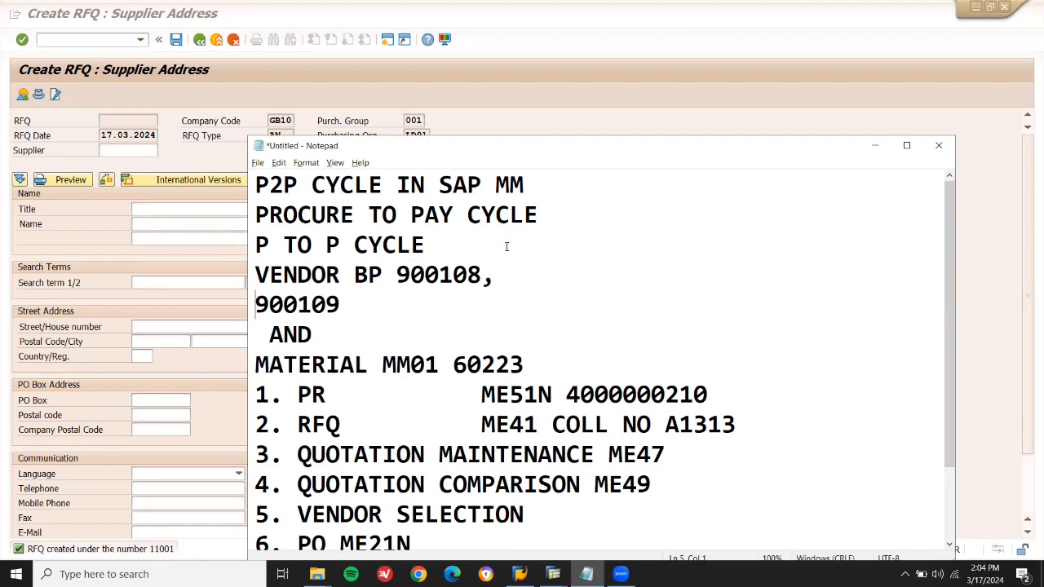
left_click(485, 271)
type("11001")
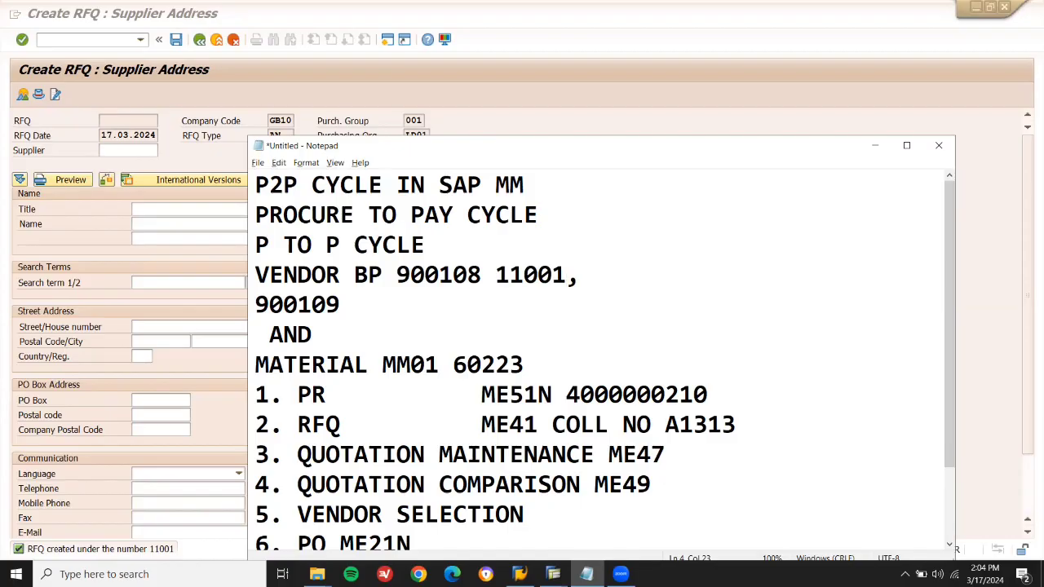
left_click(492, 270)
type("RFQ")
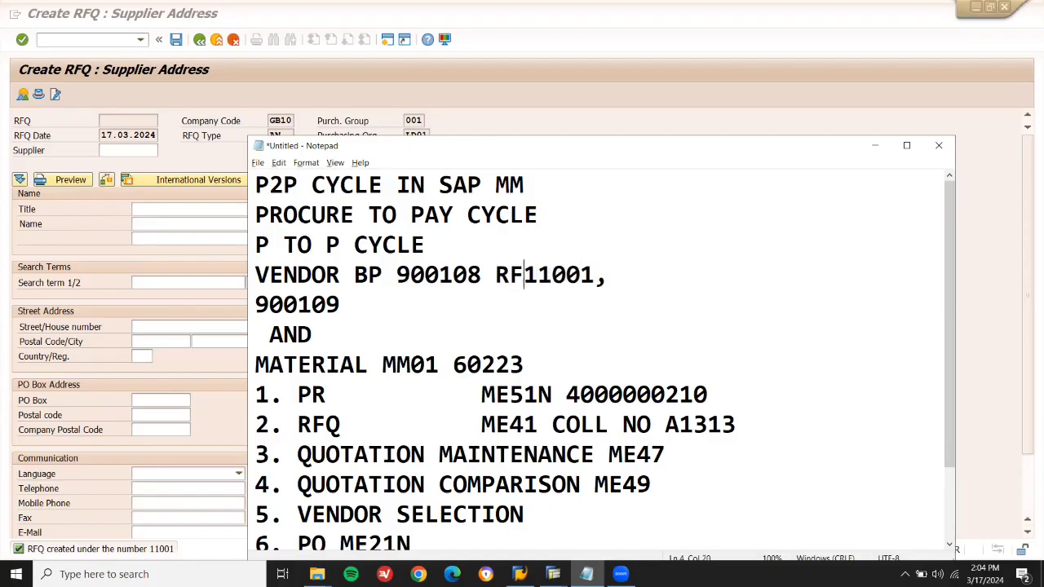
type(" NO. ")
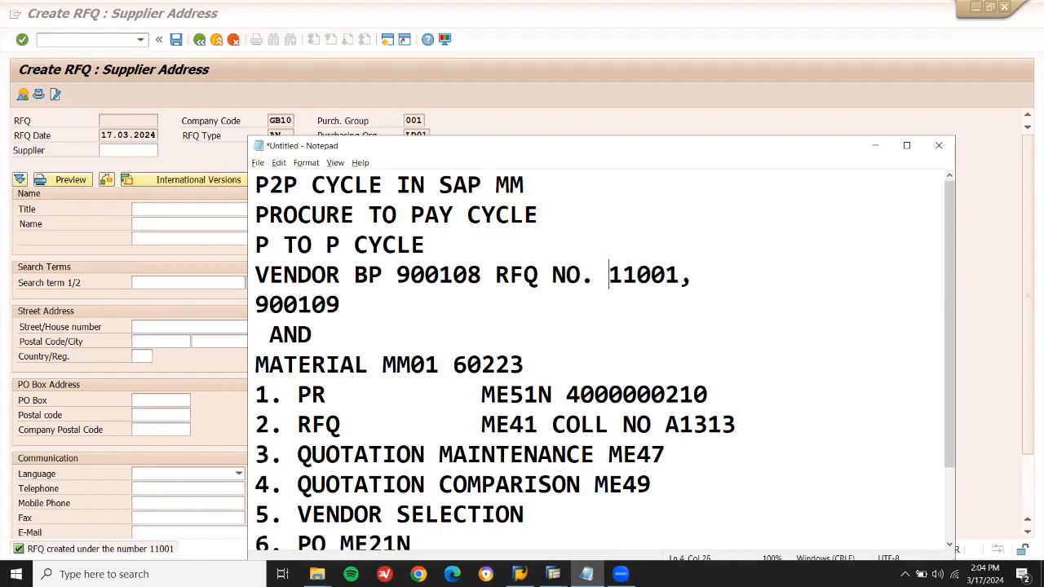
type("X")
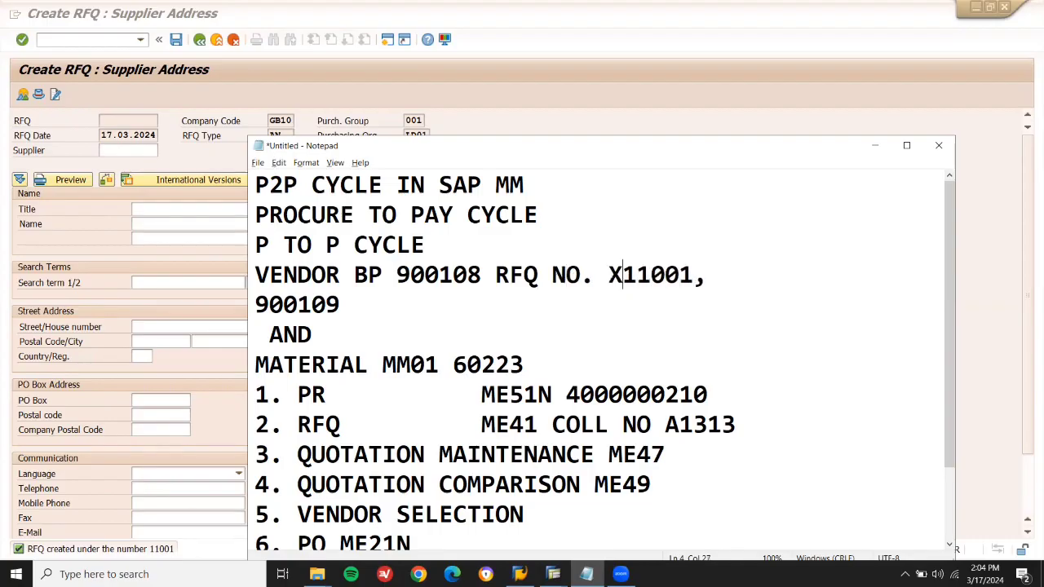
key("alt+Tab")
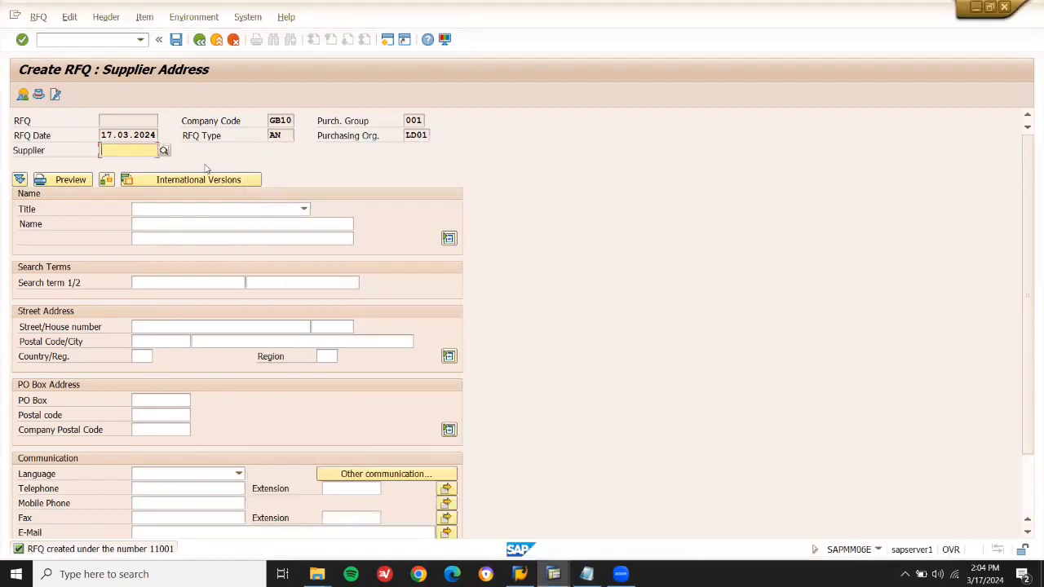
Enter supplier 900109 on the new RFQ and load its address.
key("ctrl+v")
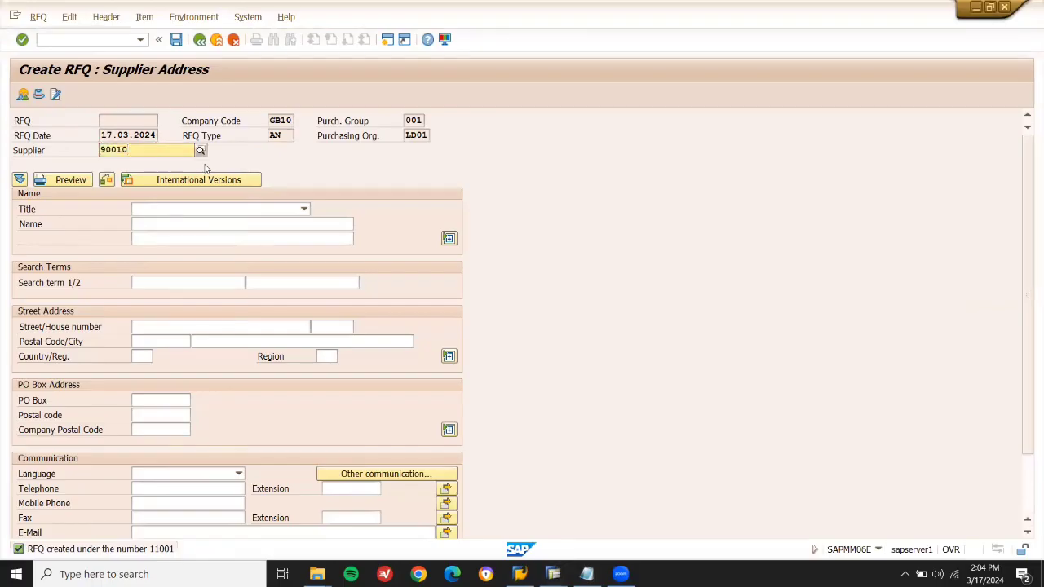
key("BackSpace")
type("9")
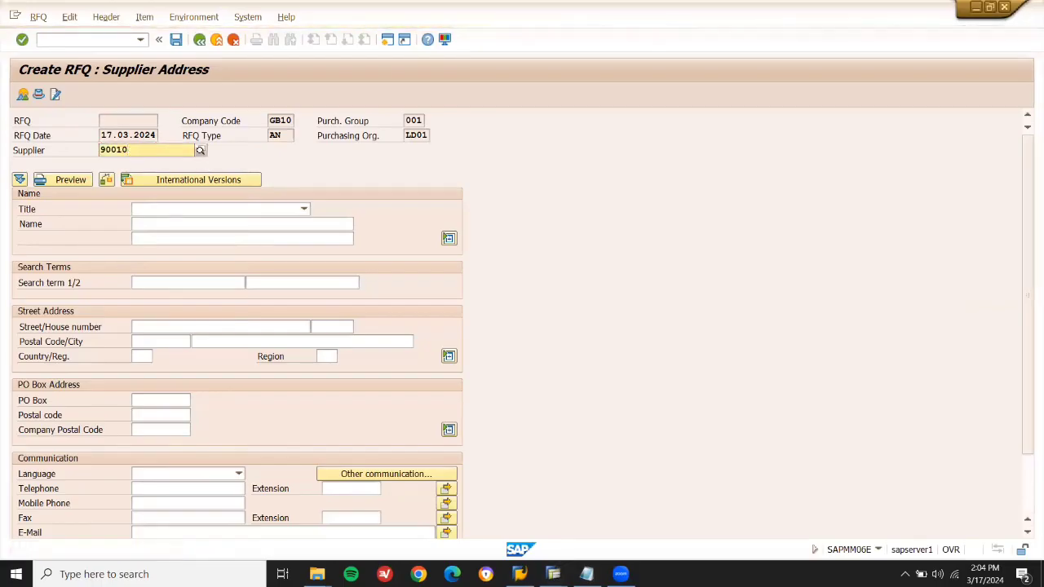
key("Down")
key("Return")
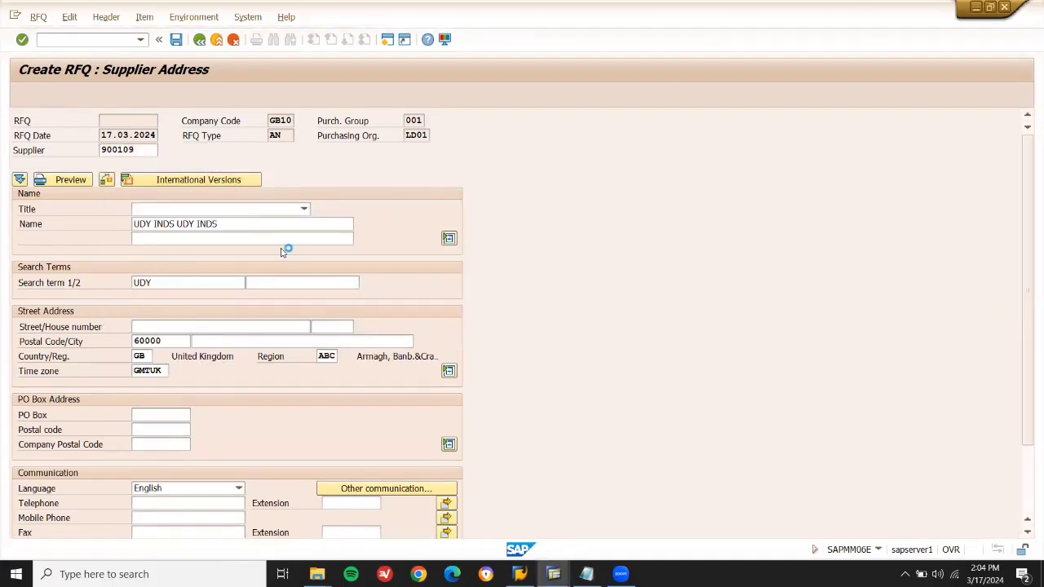
Save the second RFQ despite the warning, creating RFQ 11002.
key("ctrl+s")
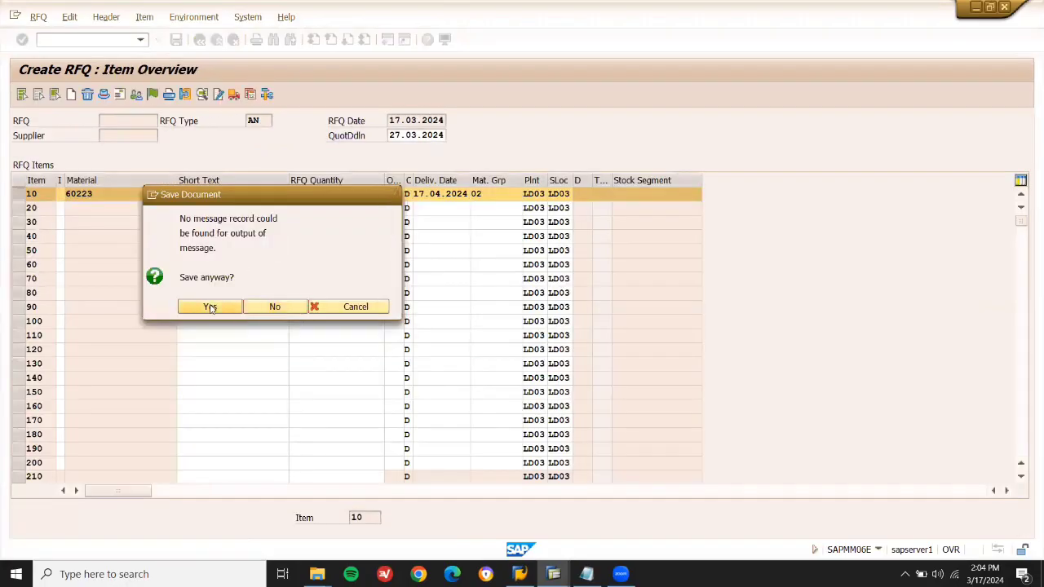
left_click(211, 306)
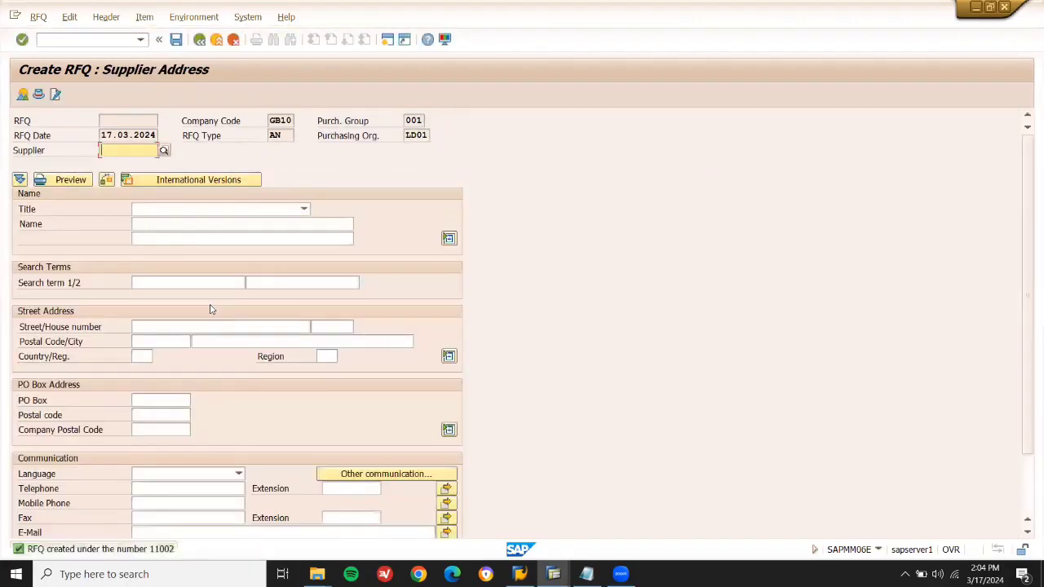
key("alt+Tab")
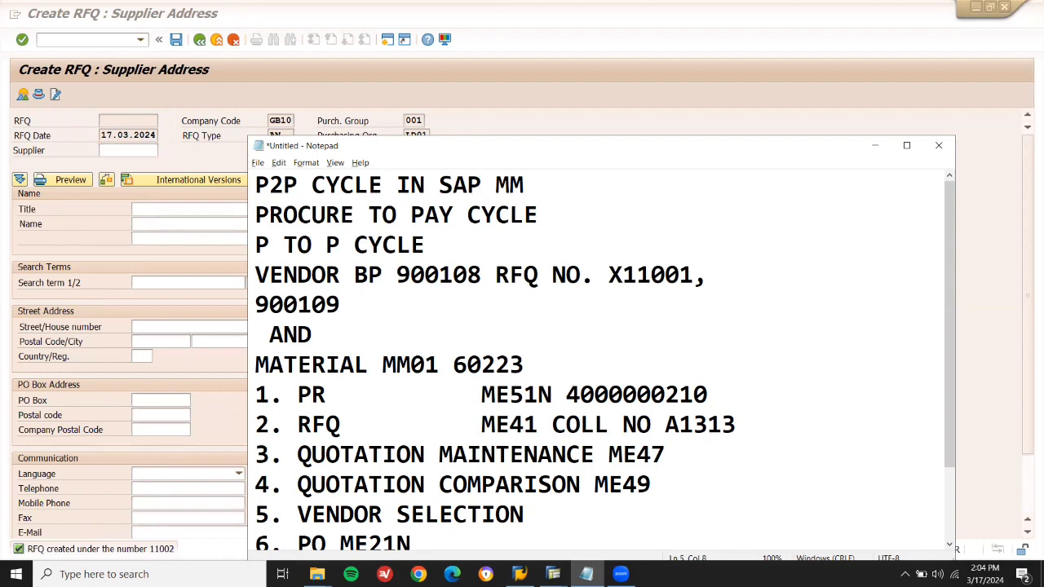
Record RFQ 11002 in the notes and remove the stray X before 11001.
type("11002")
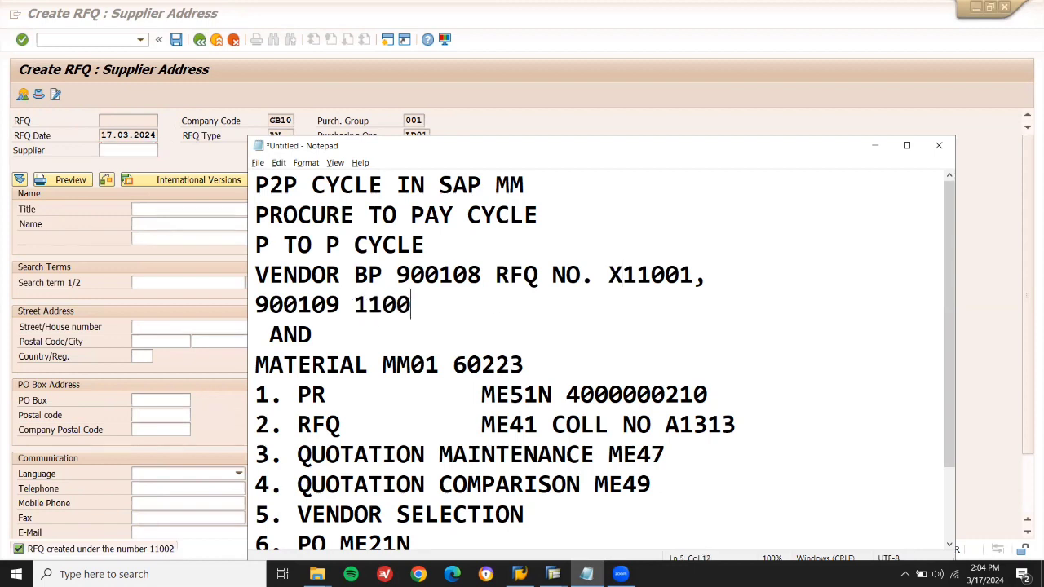
left_click(625, 275)
key("BackSpace")
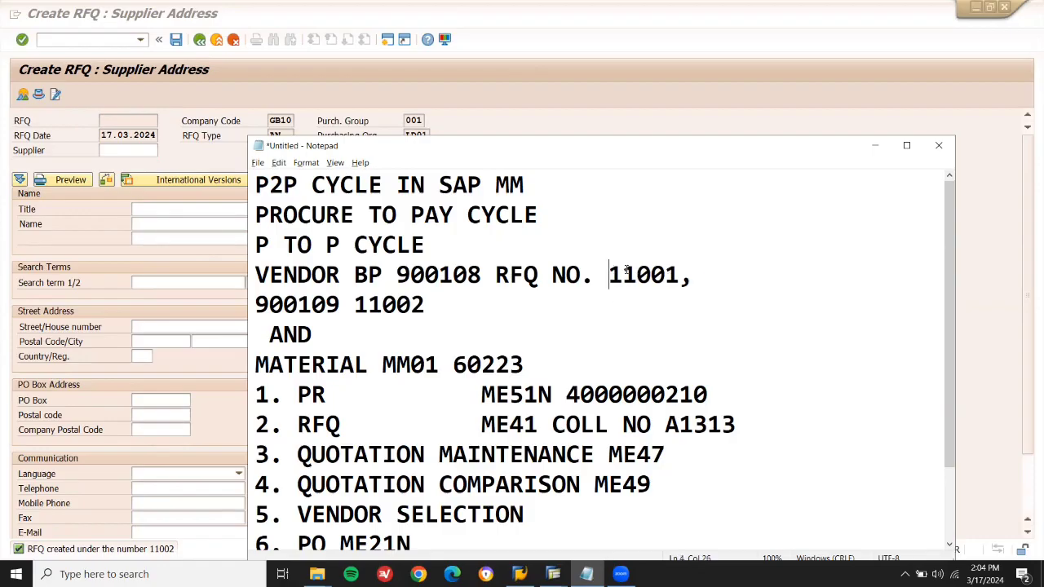
Check both supplier numbers and material 60223 in the notes, then return to SAP.
double_click(454, 275)
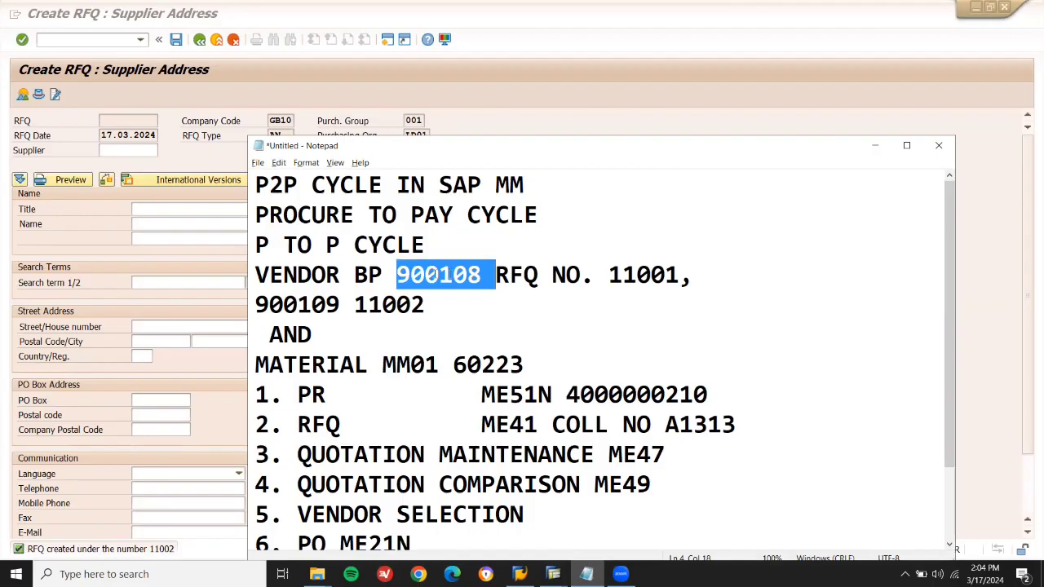
double_click(301, 302)
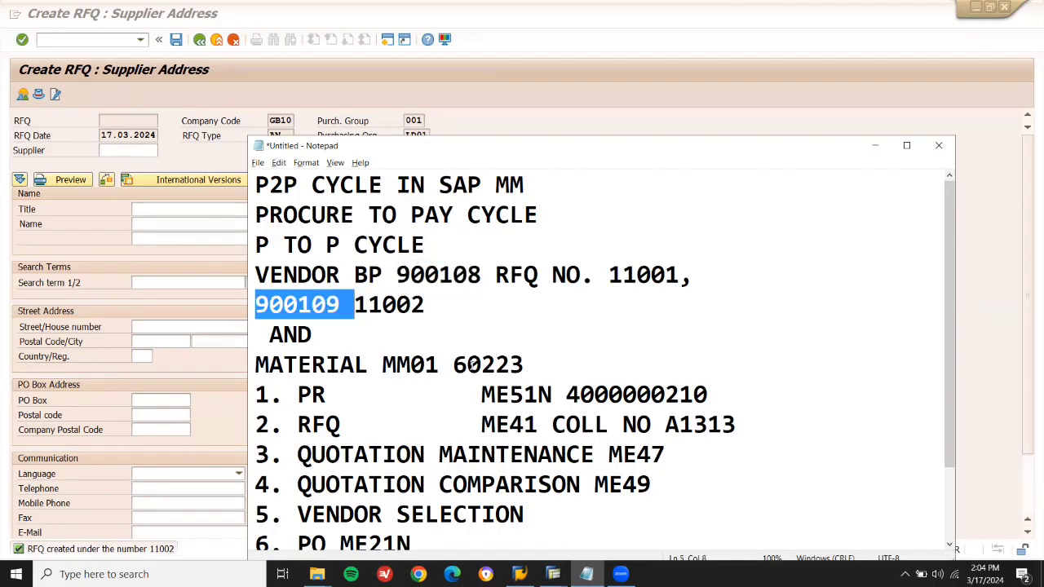
double_click(470, 364)
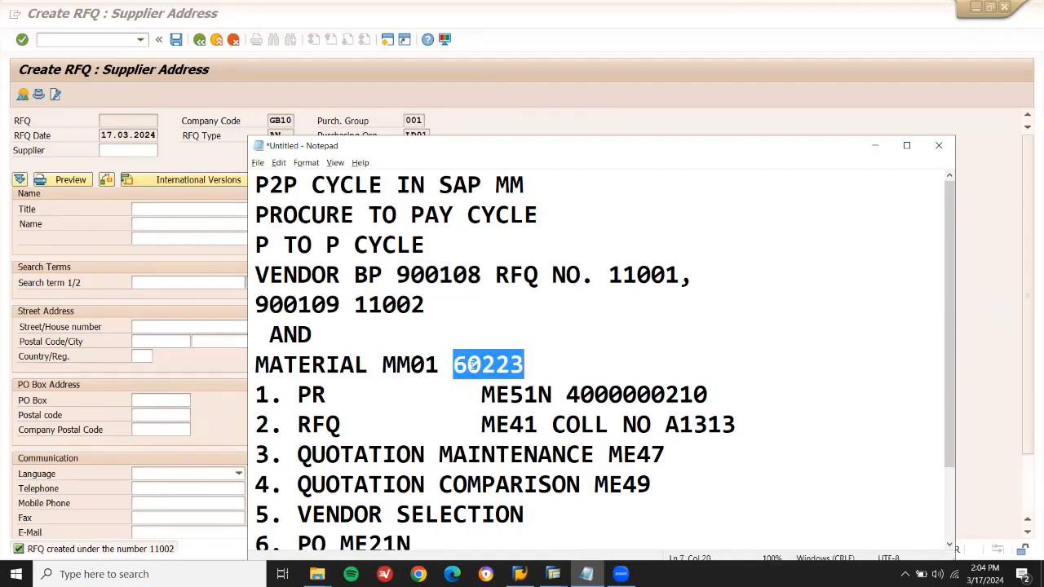
left_click(165, 102)
Leave RFQ creation and open quotation maintenance (ME47) for RFQ 11002.
left_click(131, 40)
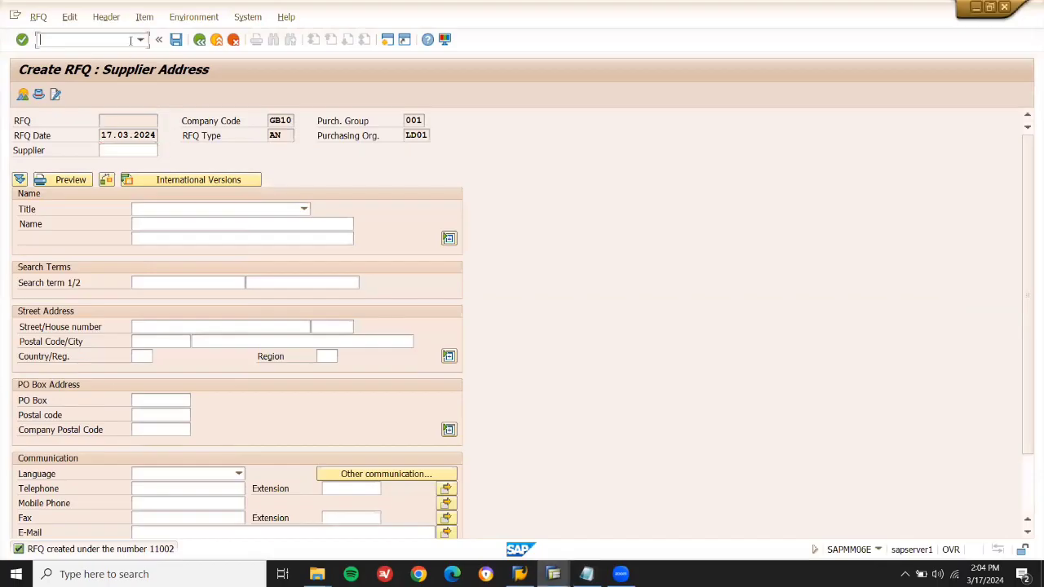
key("Return")
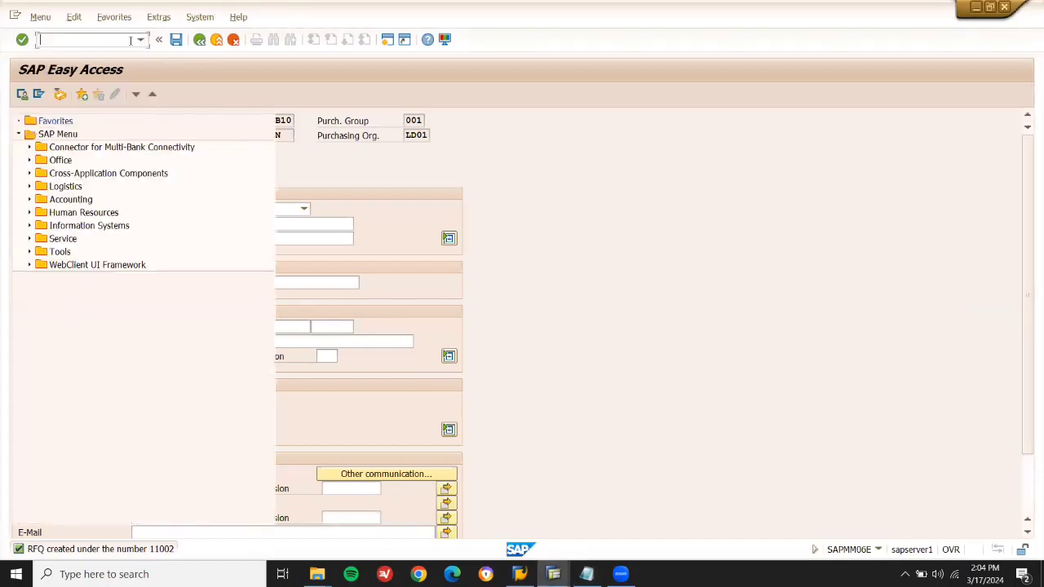
key("alt+Tab")
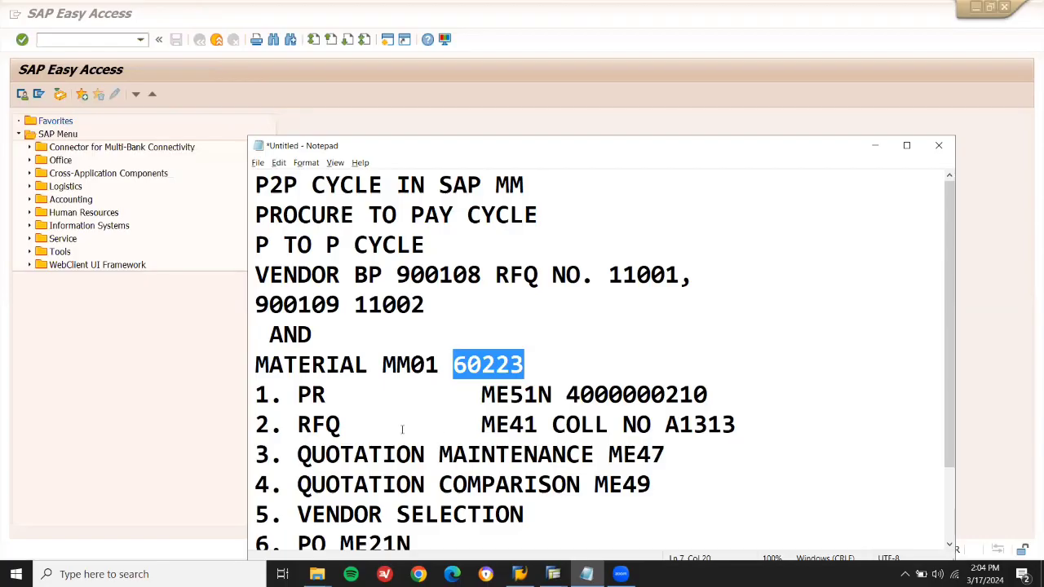
double_click(470, 458)
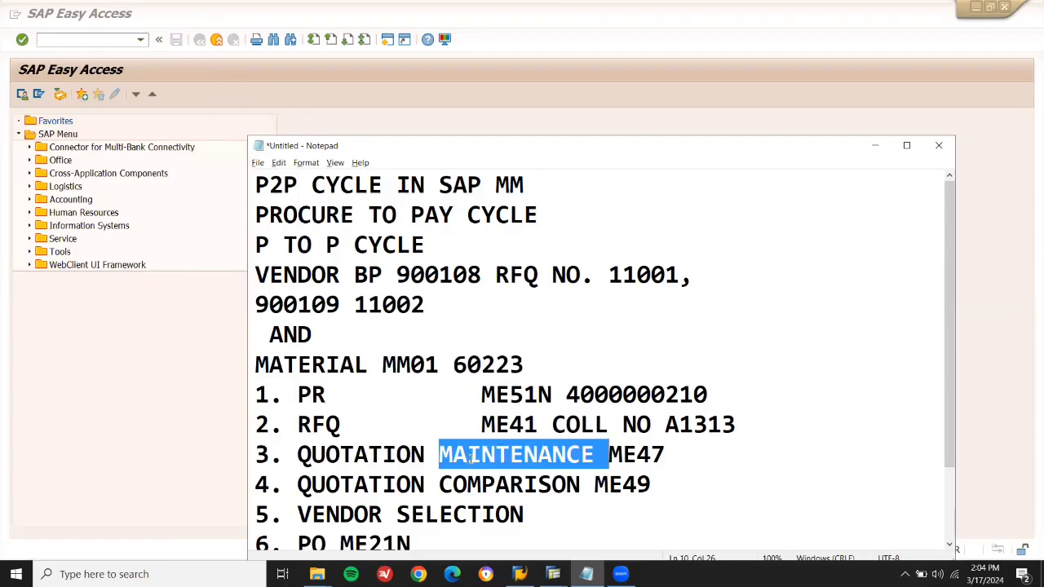
key("alt+Tab")
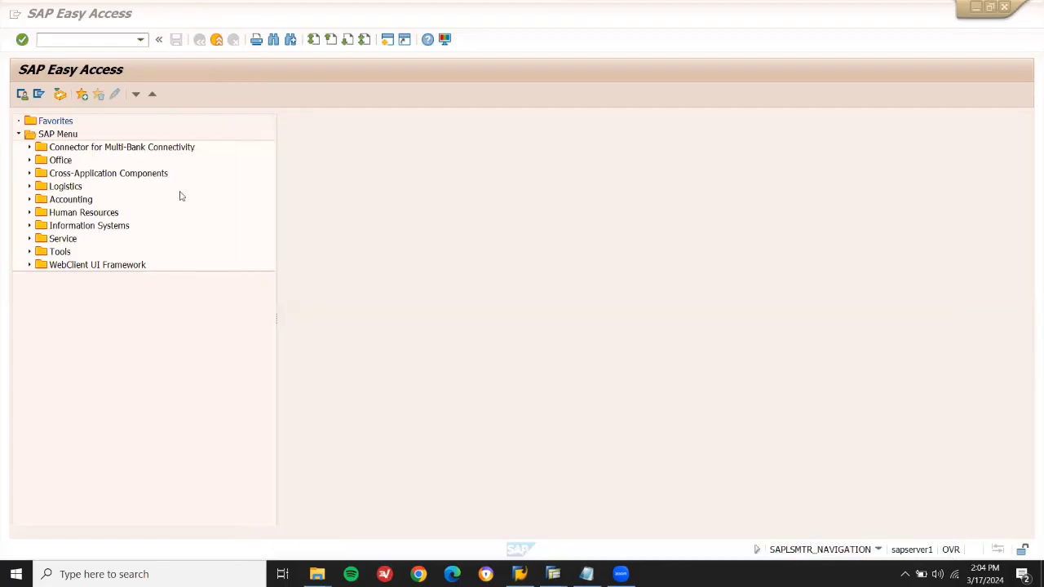
left_click(91, 40)
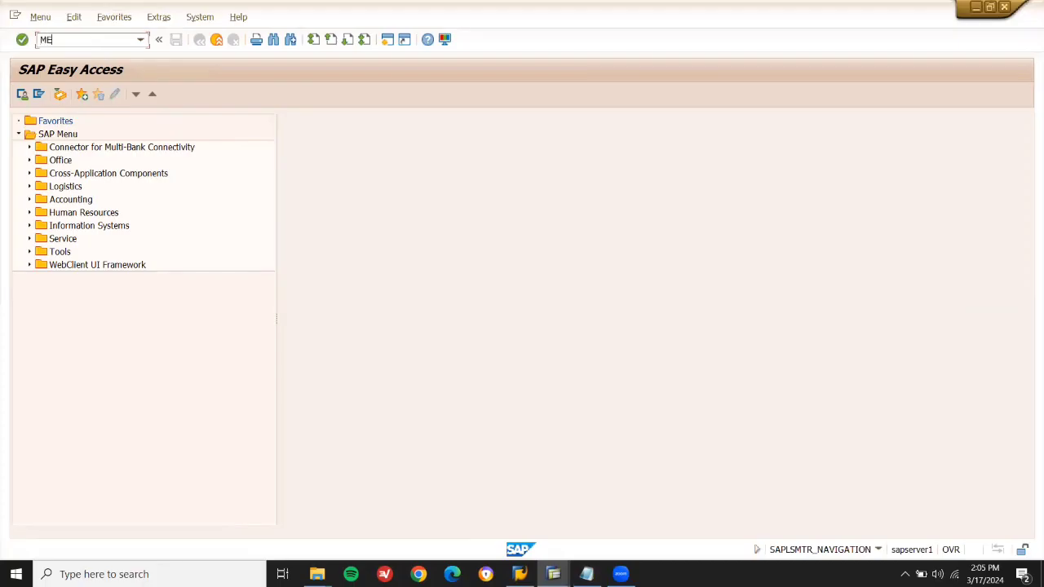
key("Return")
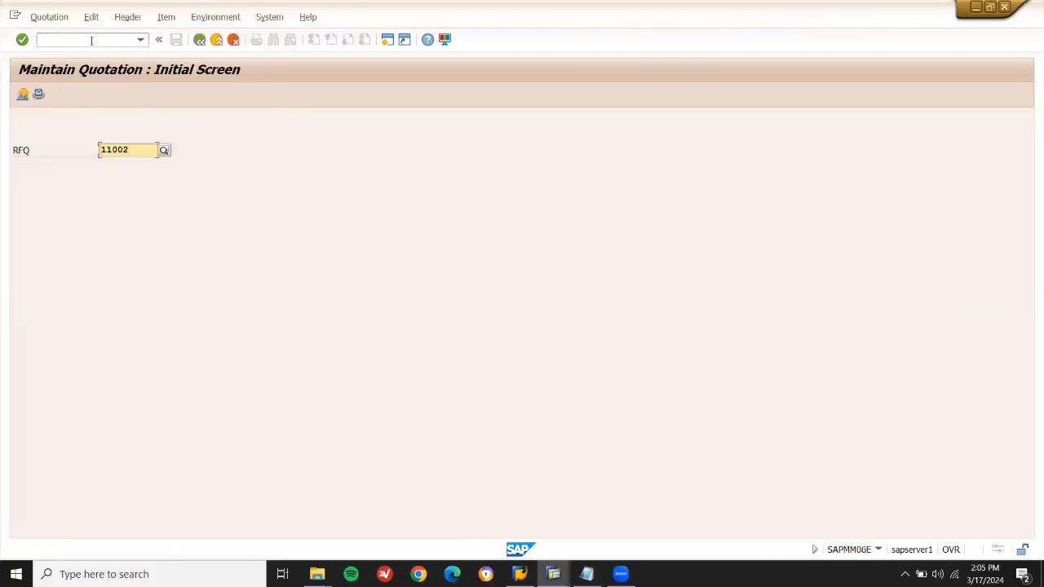
key("Return")
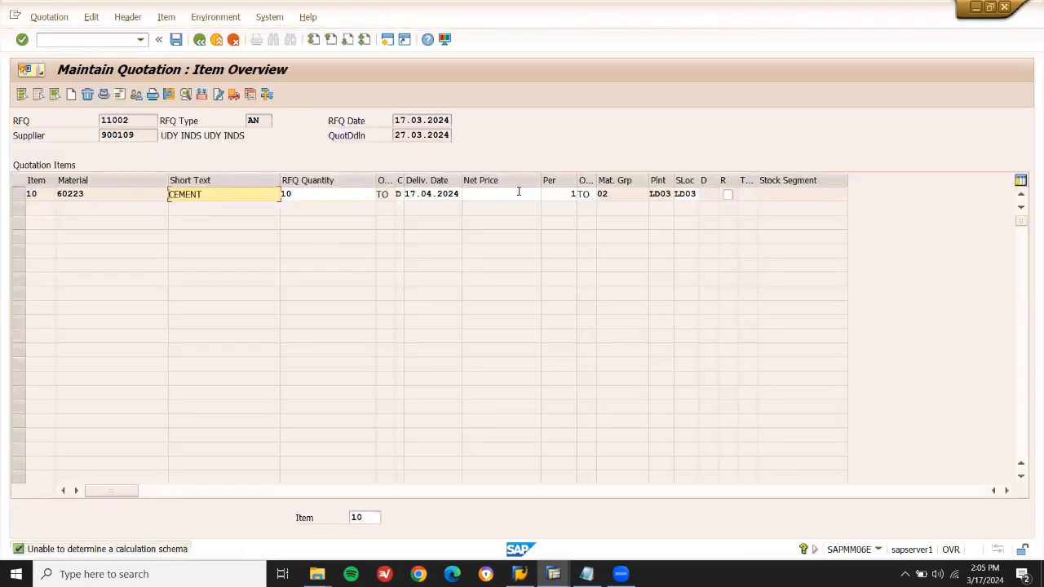
Enter a 30.000,00 net price for CEMENT and save the quotation.
left_click(518, 193)
type("2")
key("BackSpace")
type("30.00")
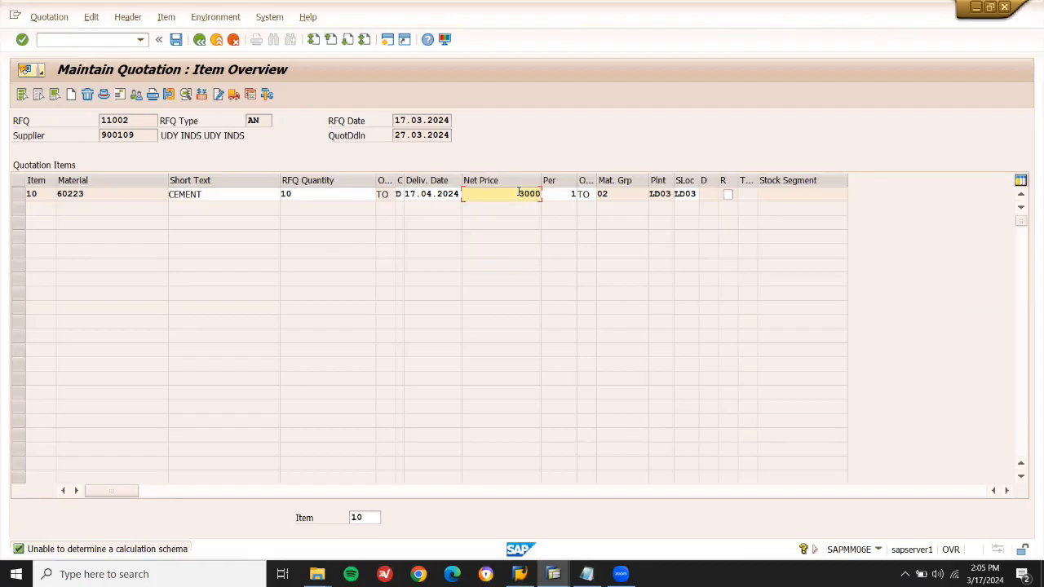
type("0")
key("Return")
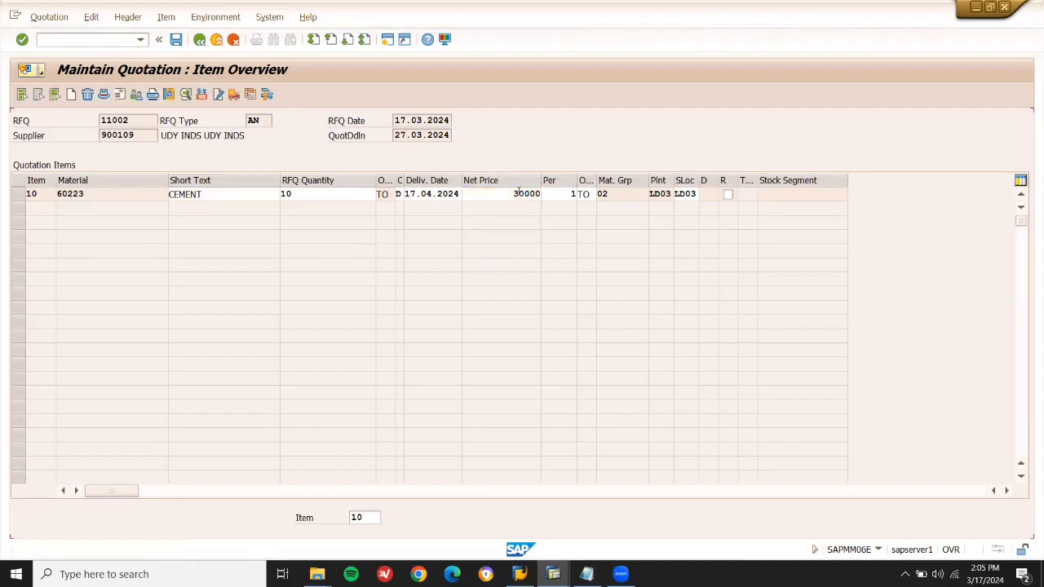
key("ctrl+s")
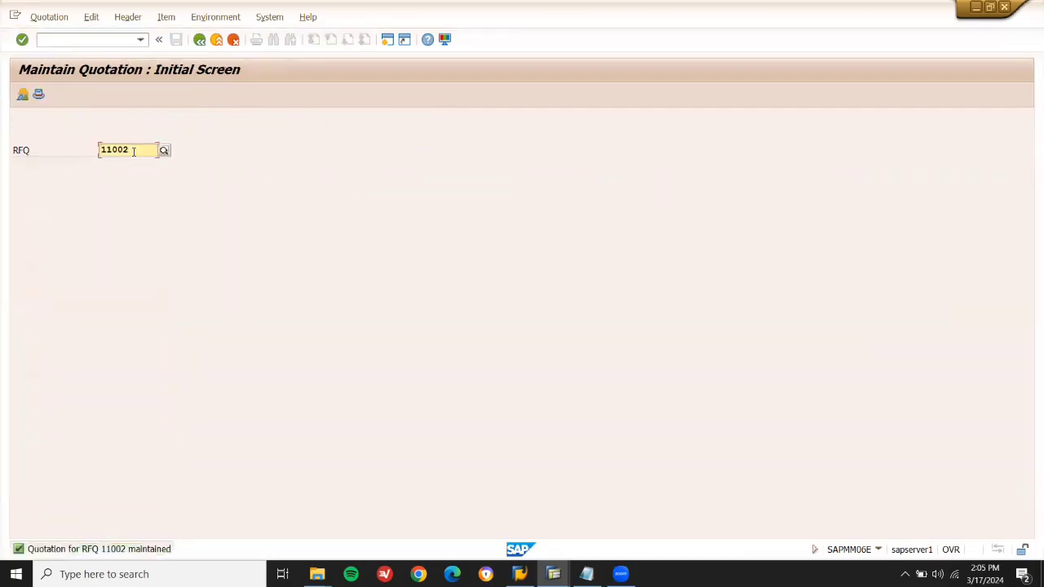
key("alt+Tab")
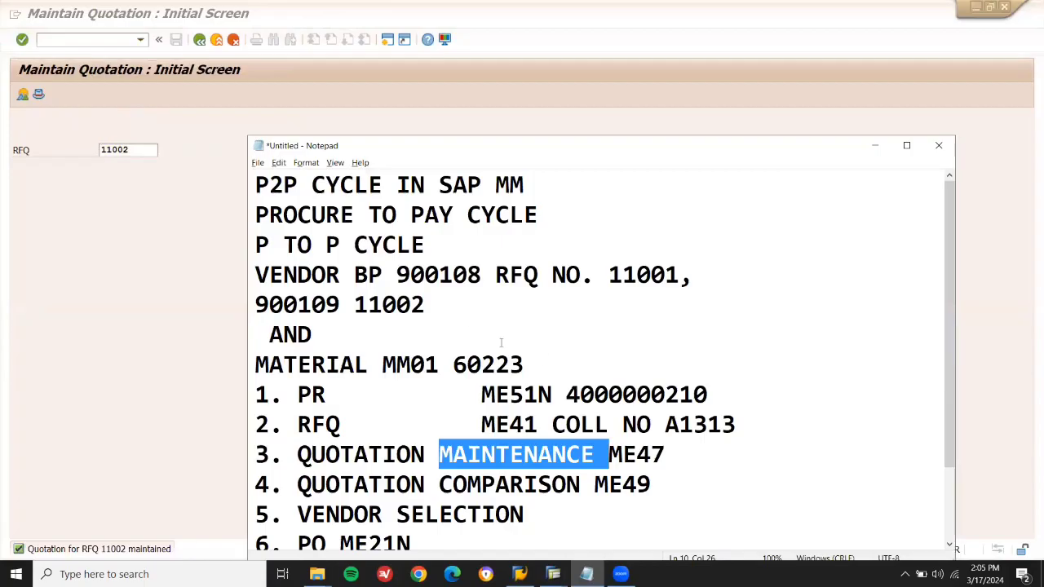
left_click(515, 295)
type("RS. 30000")
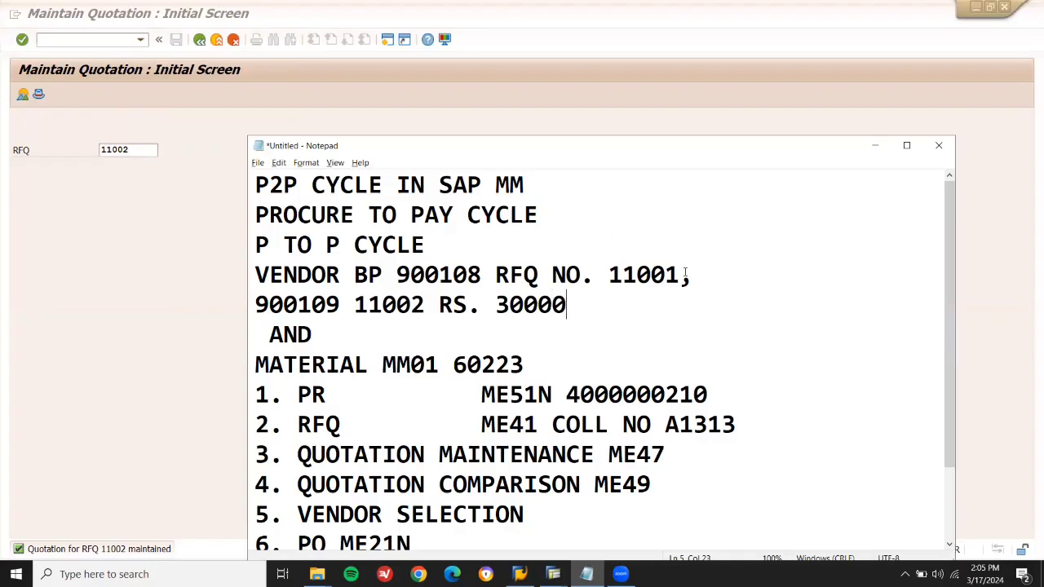
Switch the quotation screen to RFQ 11001 and open its items.
left_click(147, 149)
key("BackSpace")
type("1")
key("Return")
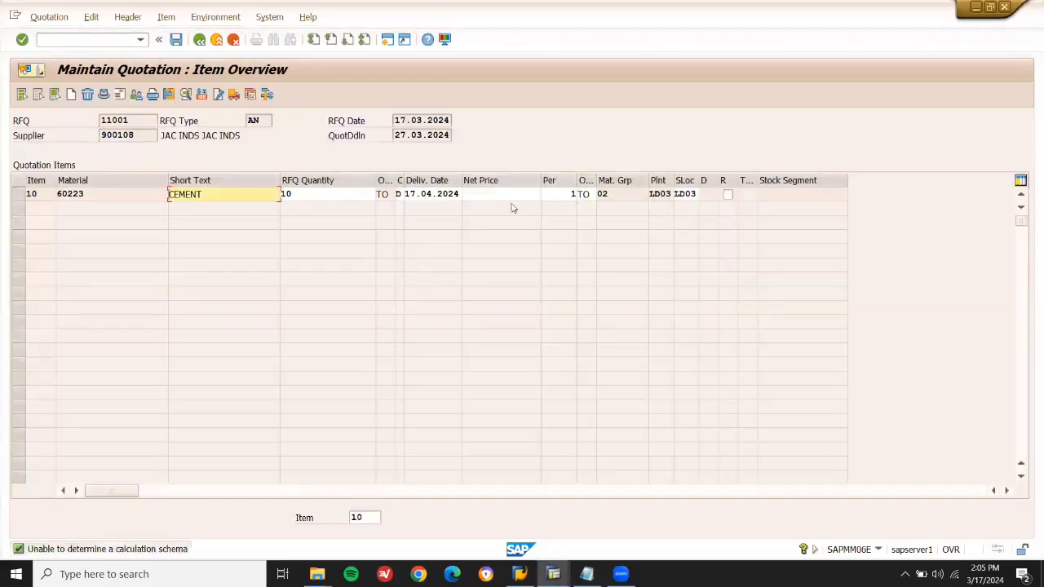
Enter a 32.000,00 net price for CEMENT on RFQ 11001's quotation and save it.
left_click(512, 196)
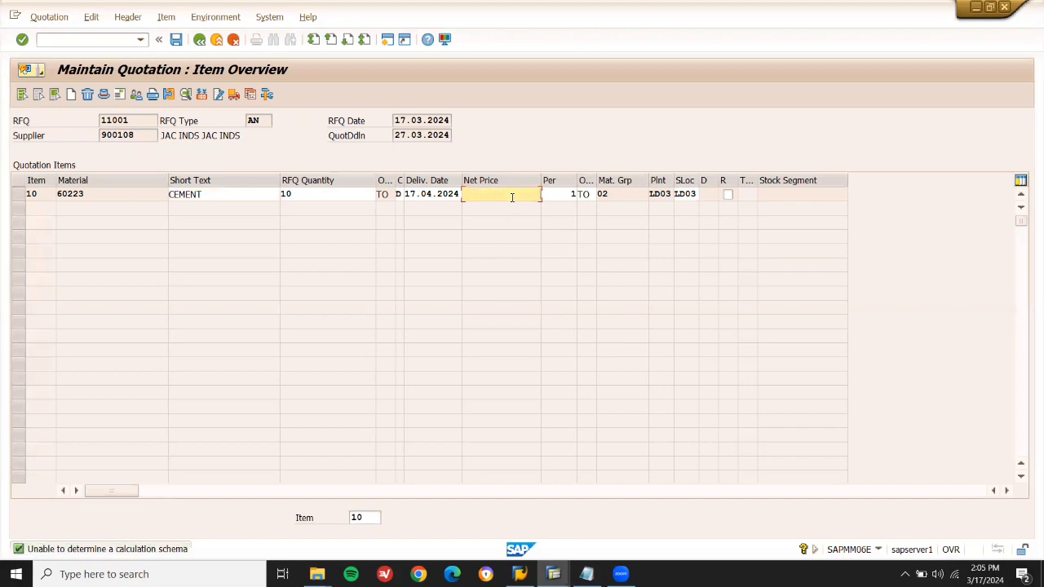
type("320000")
key("Return")
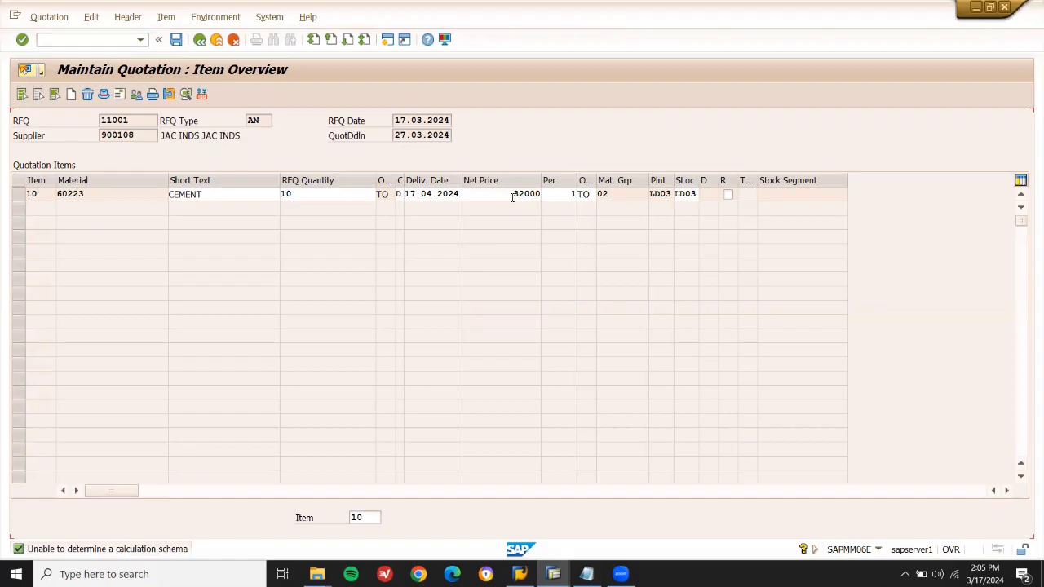
key("ctrl+s")
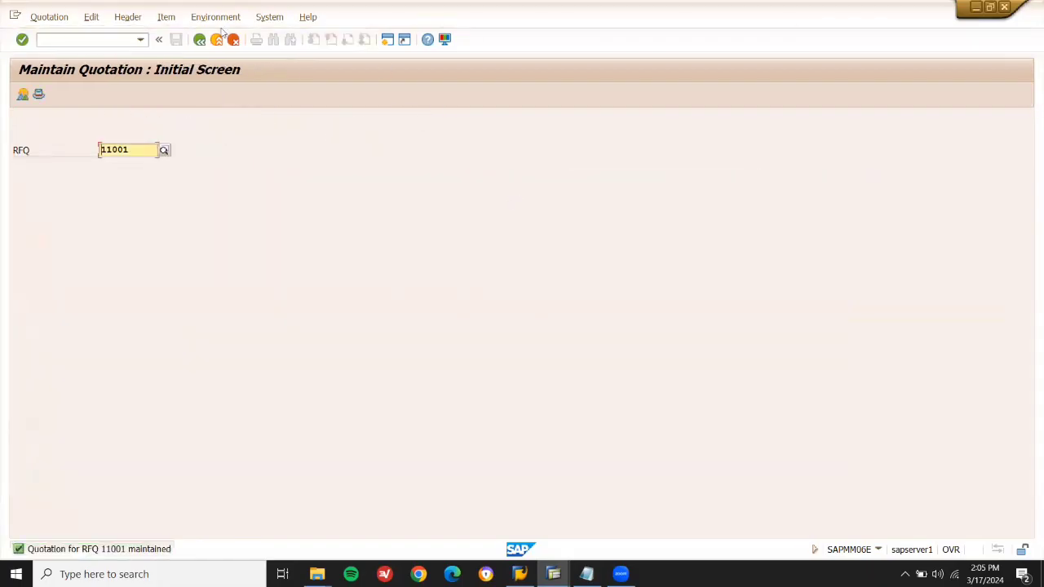
left_click(116, 41)
Return to Easy Access, review the quotation steps in the notes, and run ME49.
type("/N")
key("Return")
key("alt+Tab")
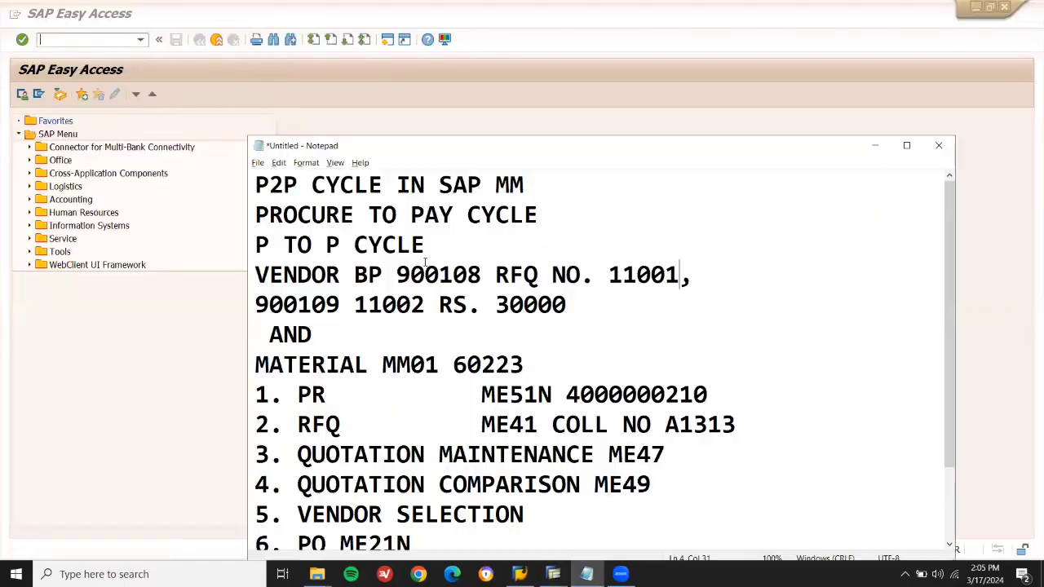
double_click(386, 452)
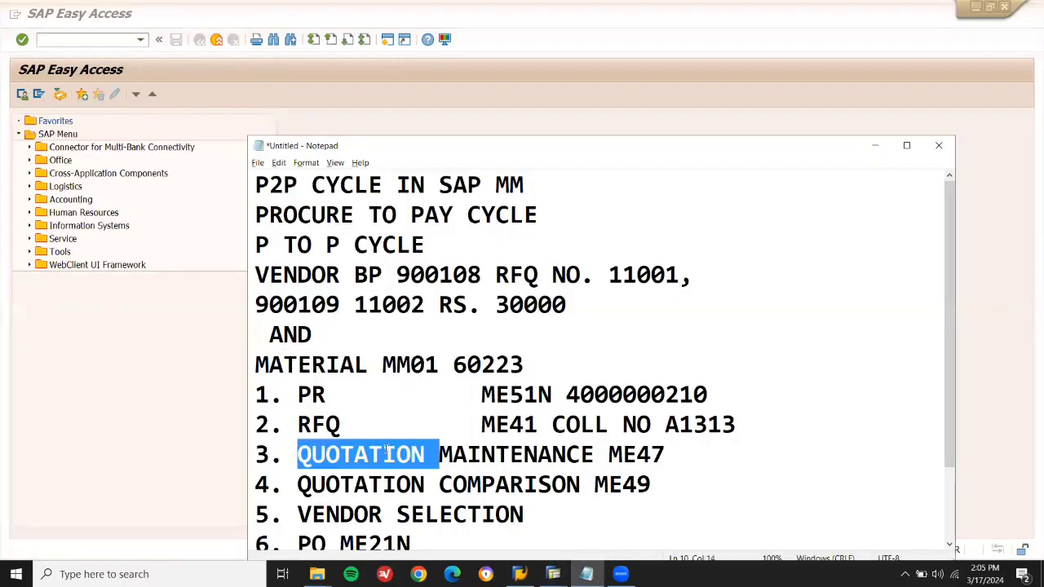
double_click(632, 453)
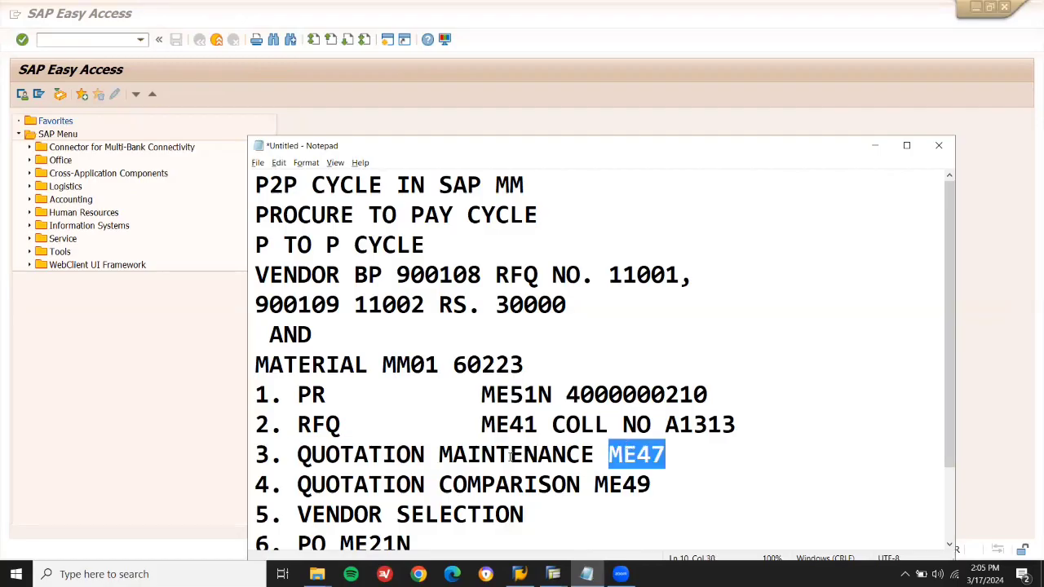
double_click(393, 483)
key("alt+Tab")
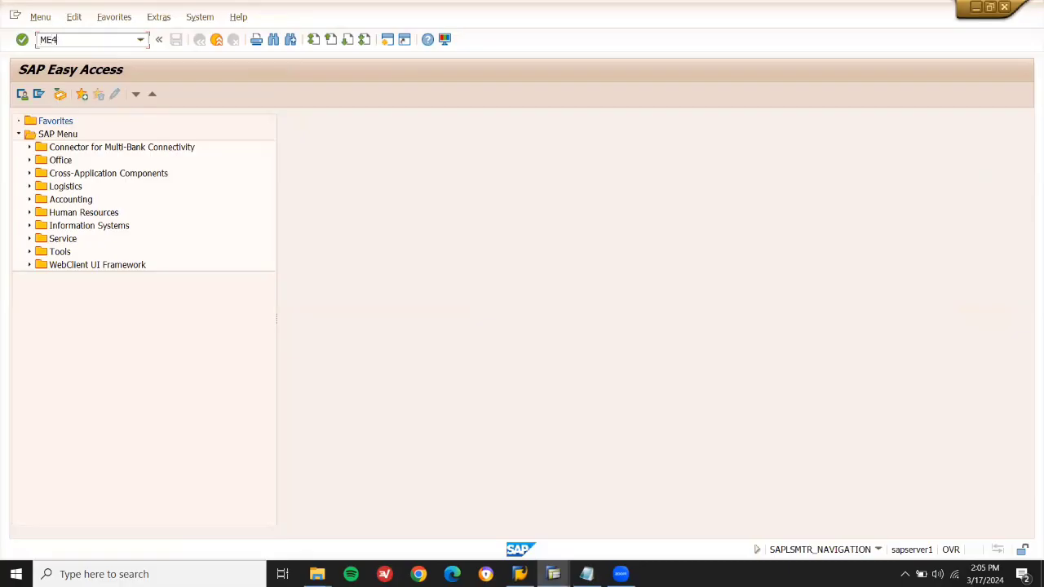
key("Return")
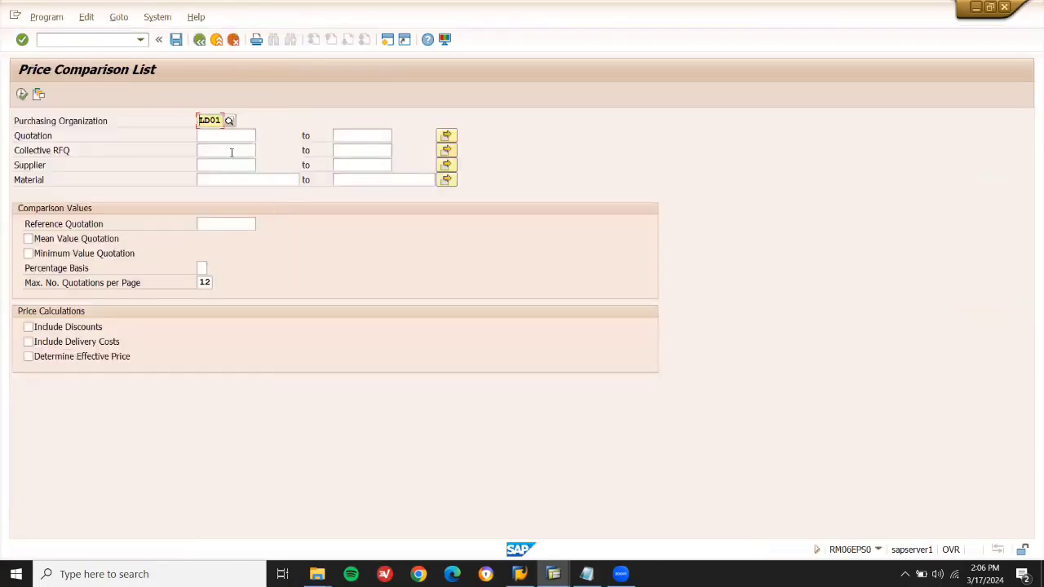
Enter collective RFQ A1313 copied from the notes and execute the price comparison.
left_click(232, 150)
key("alt+Tab")
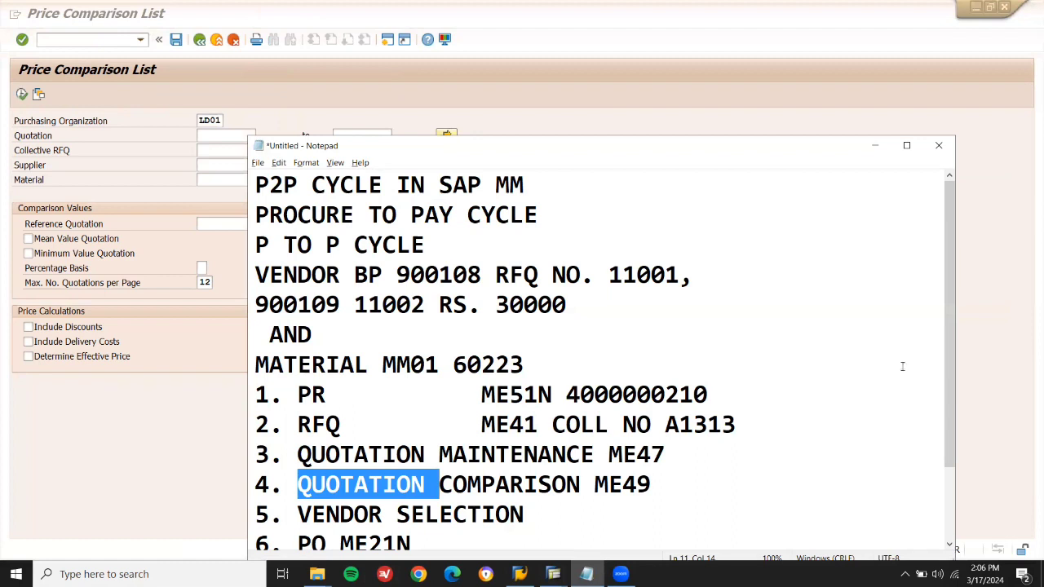
double_click(713, 430)
key("ctrl+c")
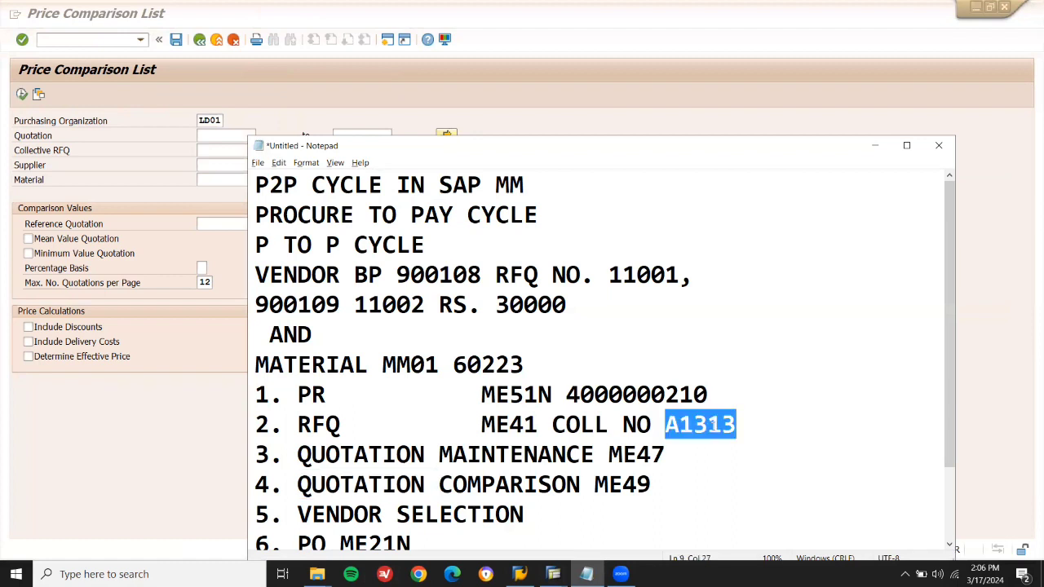
key("alt+Tab")
key("ctrl+v")
left_click(22, 95)
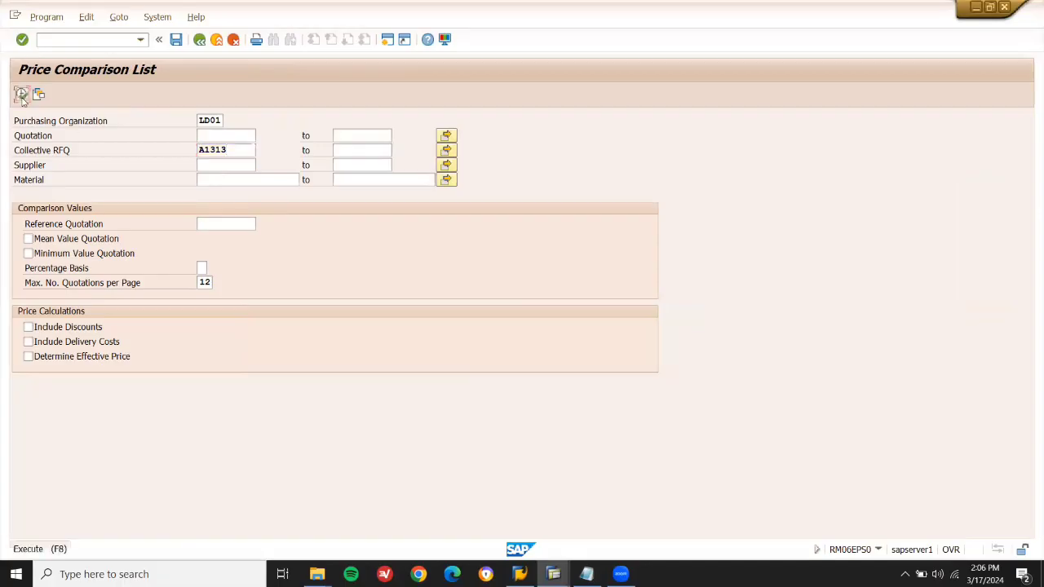
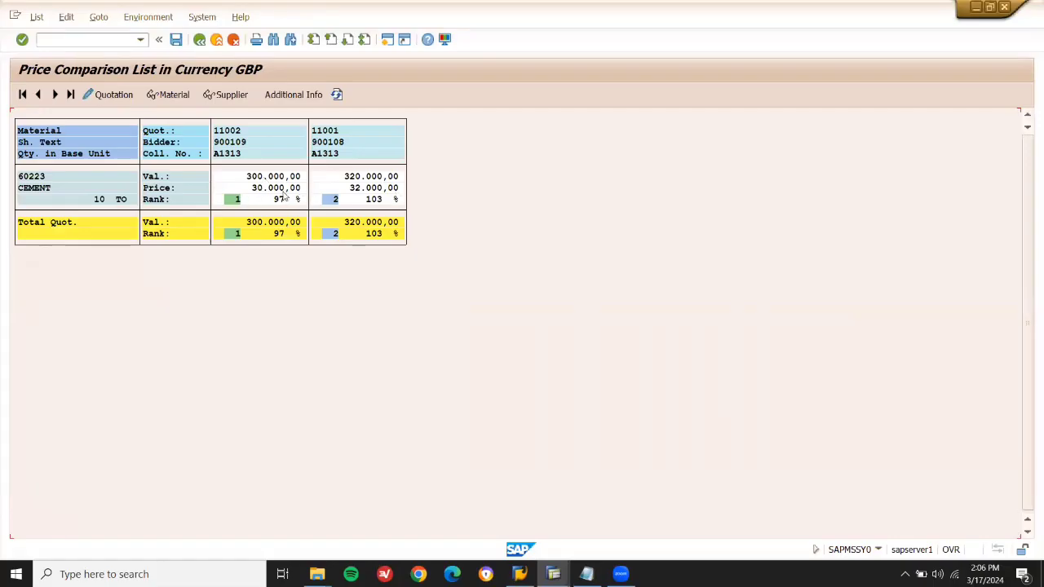
Block quotation 11001's cement item, save it, refresh the price comparison and exit.
double_click(366, 194)
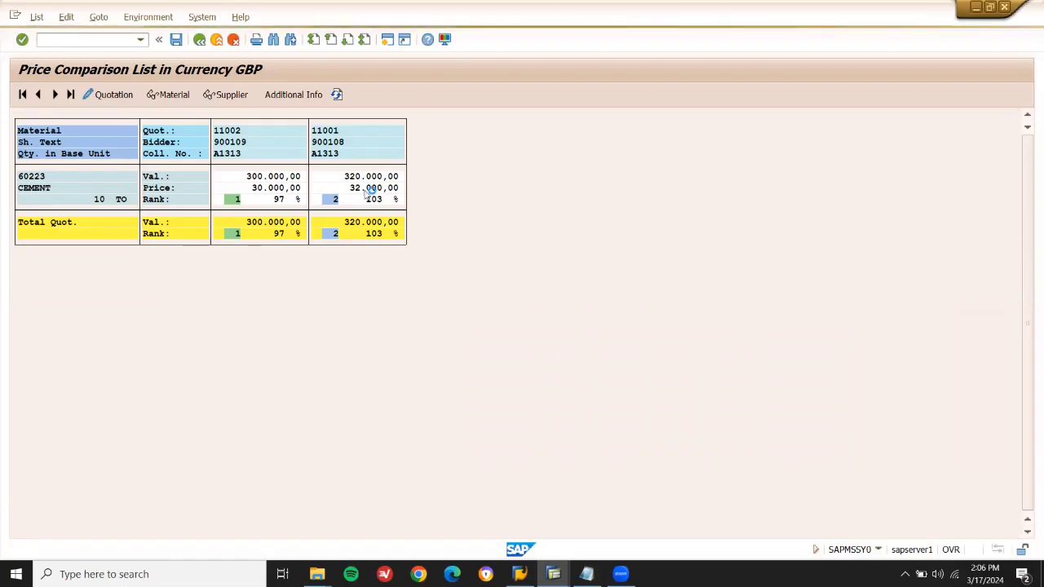
left_click(92, 23)
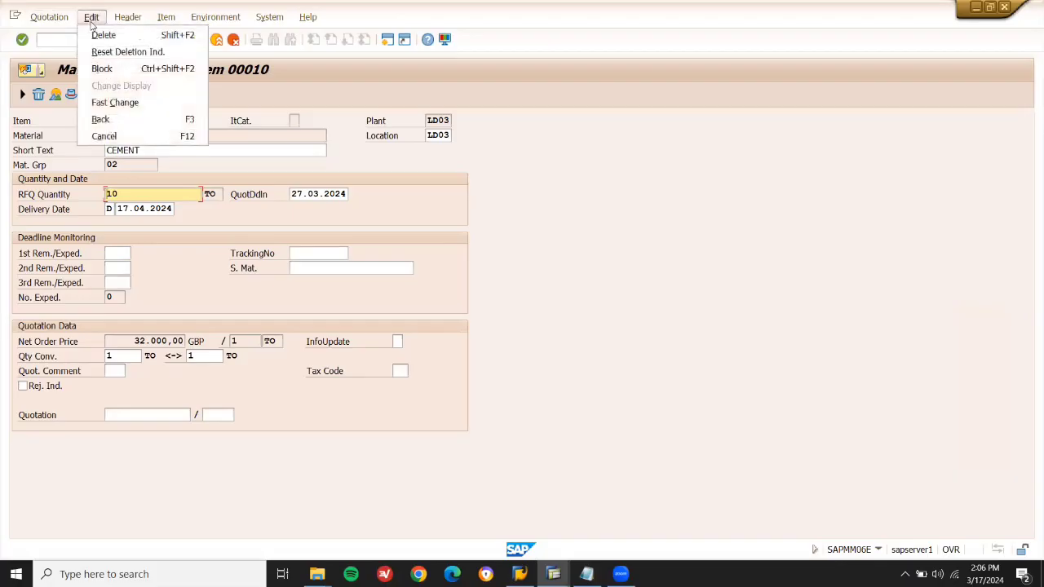
left_click(110, 69)
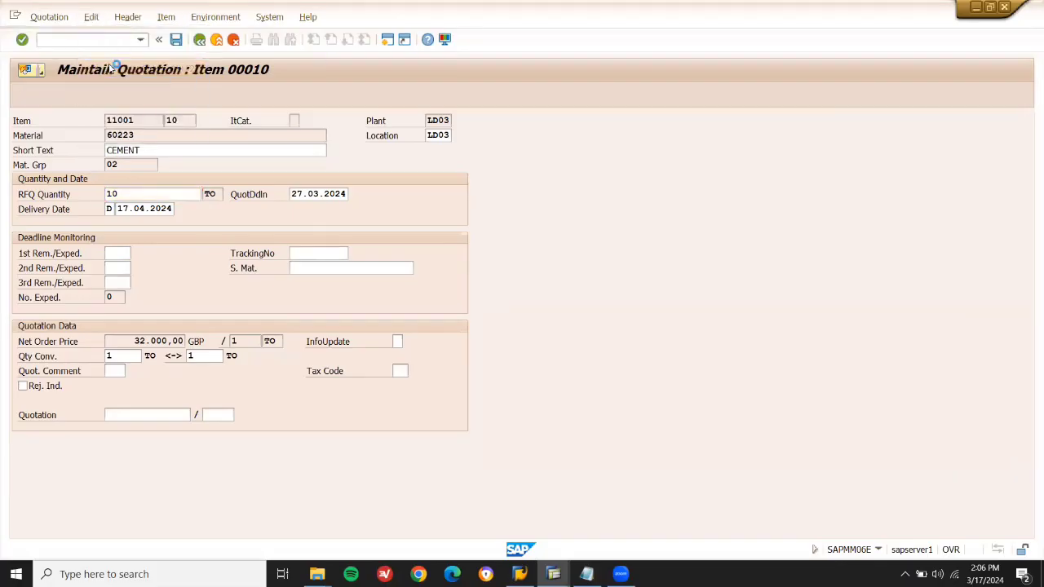
left_click(200, 280)
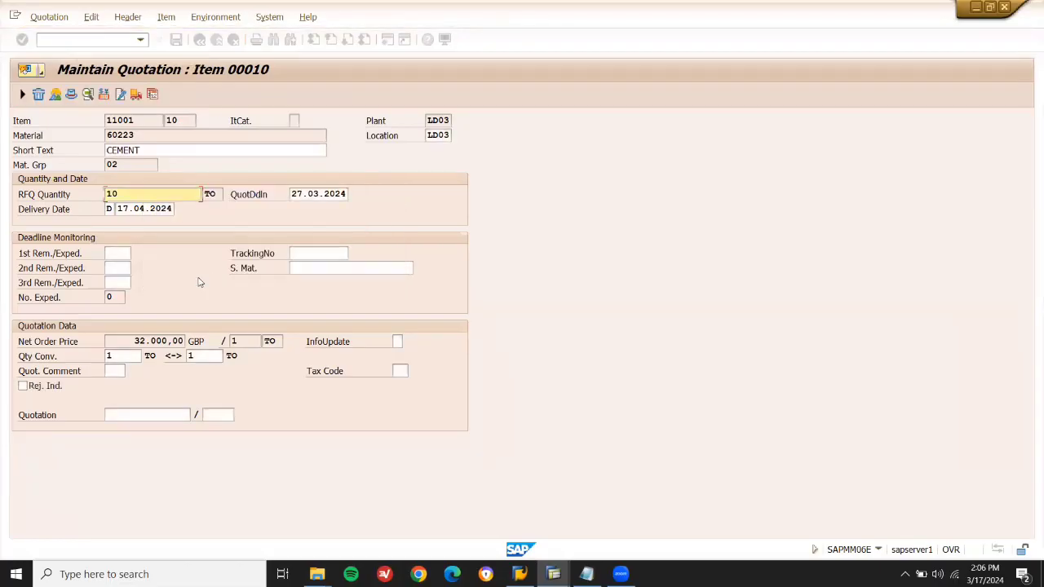
left_click(94, 17)
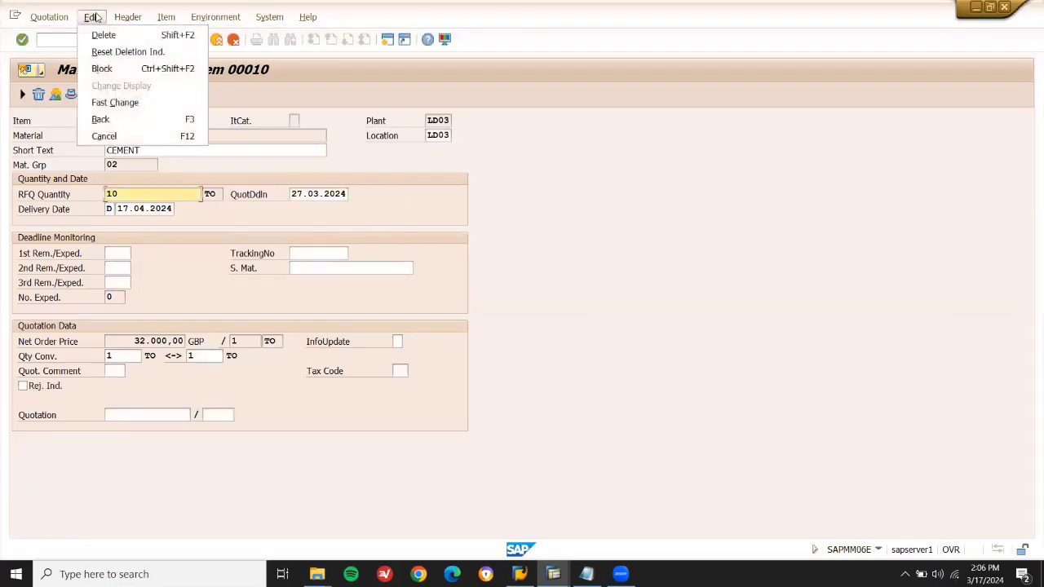
left_click(106, 69)
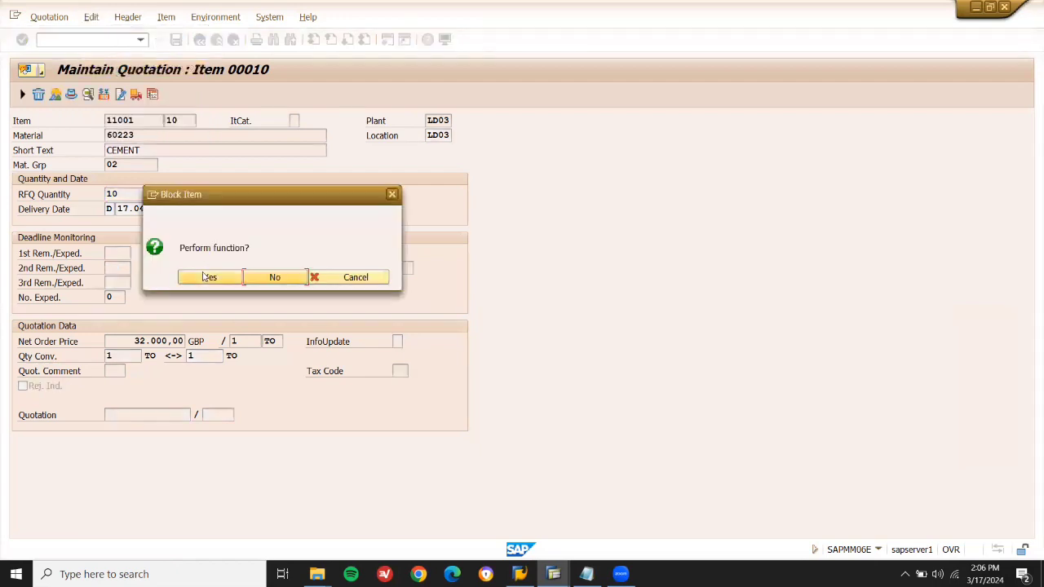
left_click(208, 278)
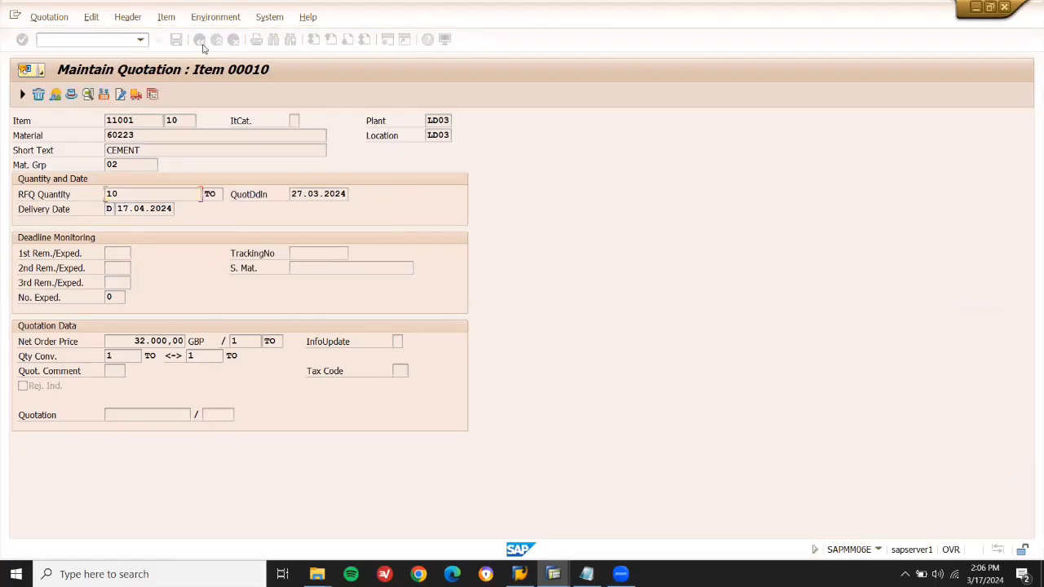
left_click(176, 41)
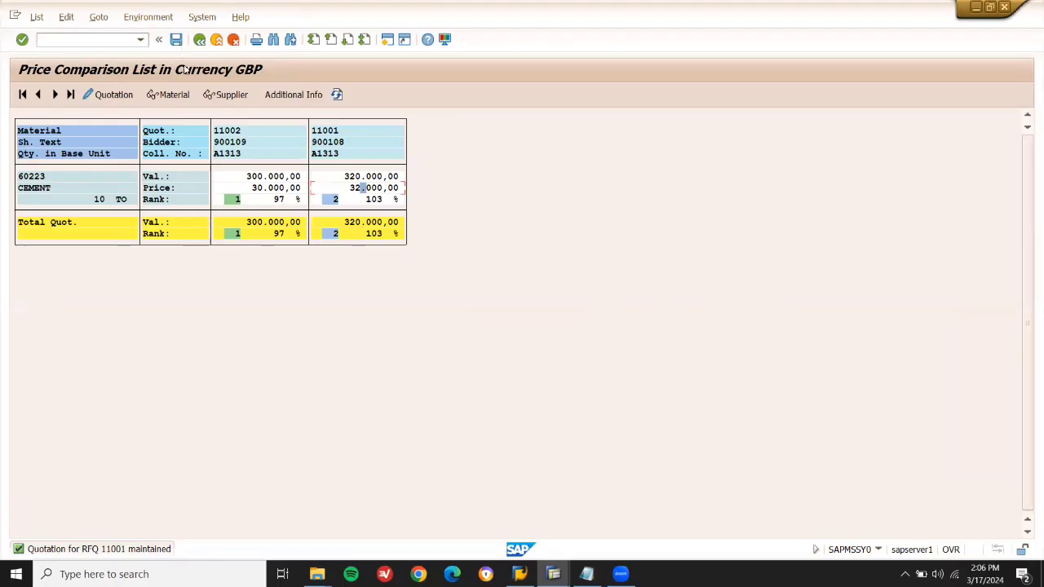
left_click(337, 95)
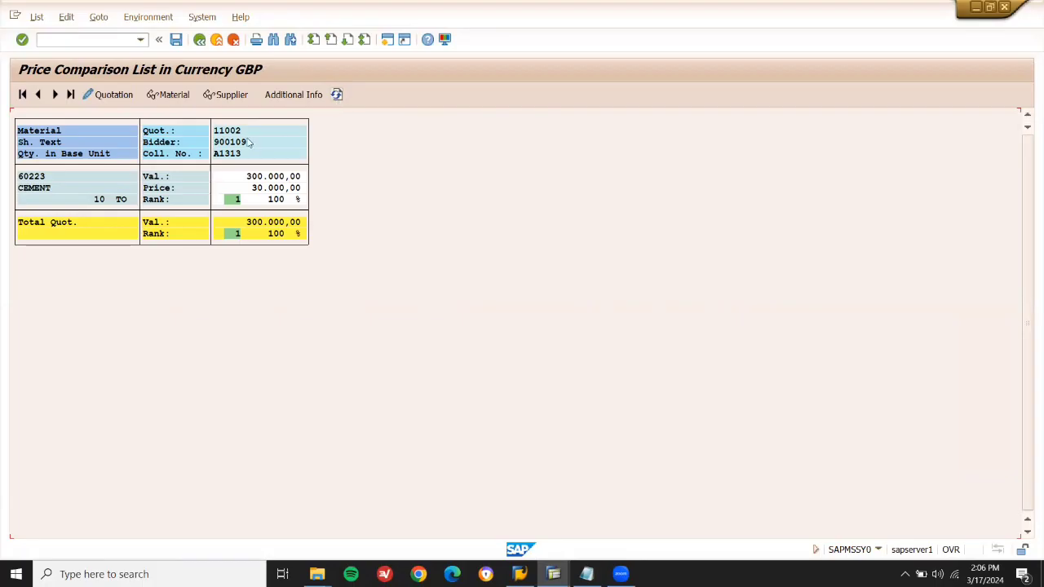
left_click(216, 41)
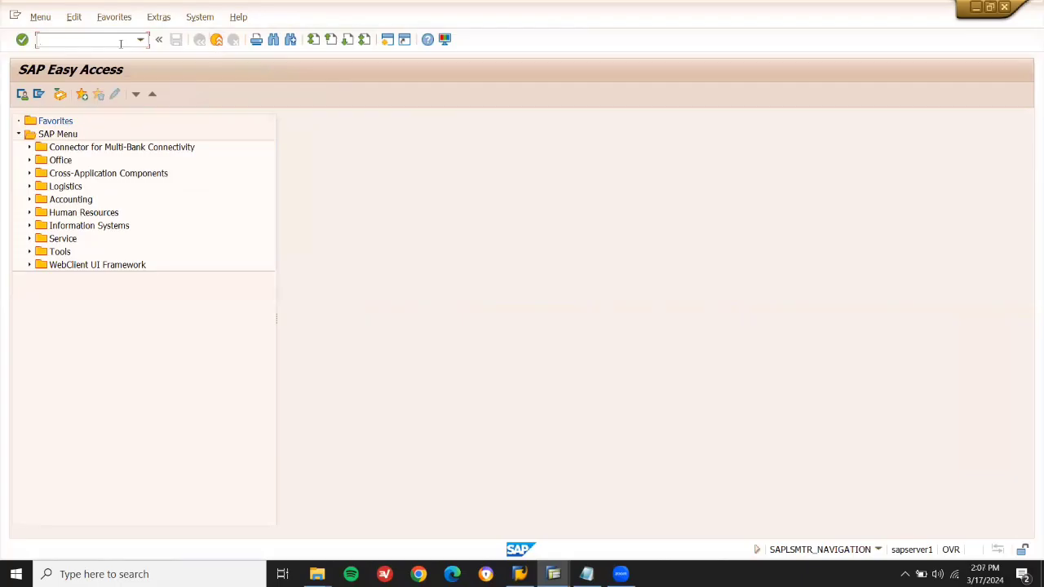
Open ME21N to create a purchase order with the document overview shown.
key("Return")
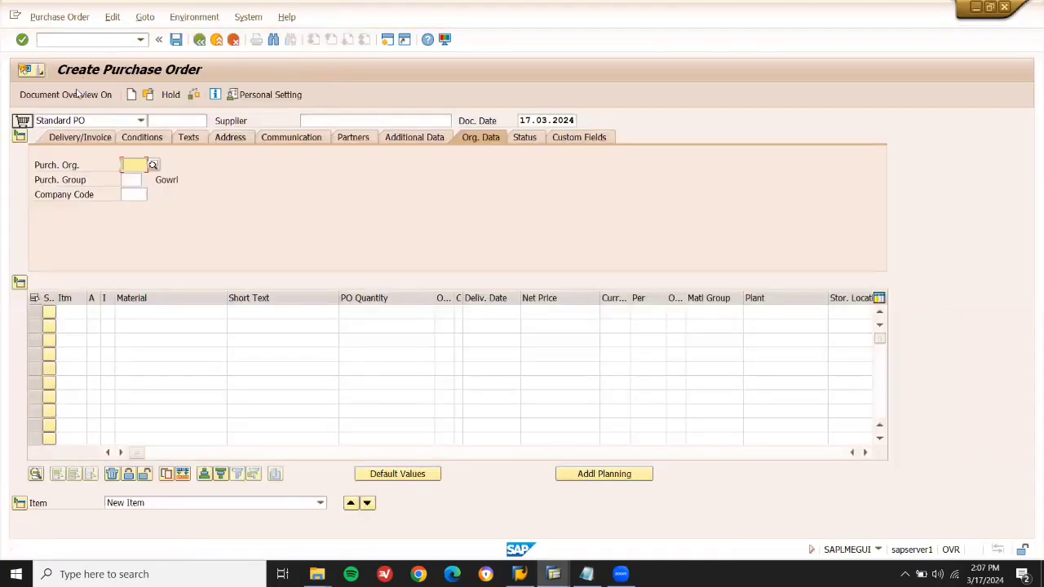
left_click(78, 94)
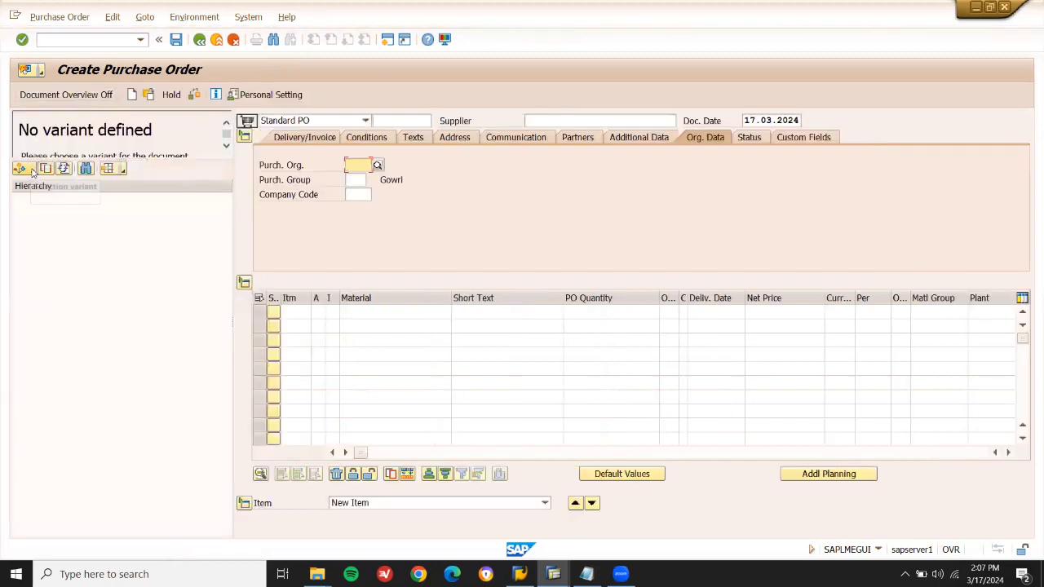
Choose the RFQ selection variant and clear storage location, plant, purchasing group and document criteria.
left_click(33, 169)
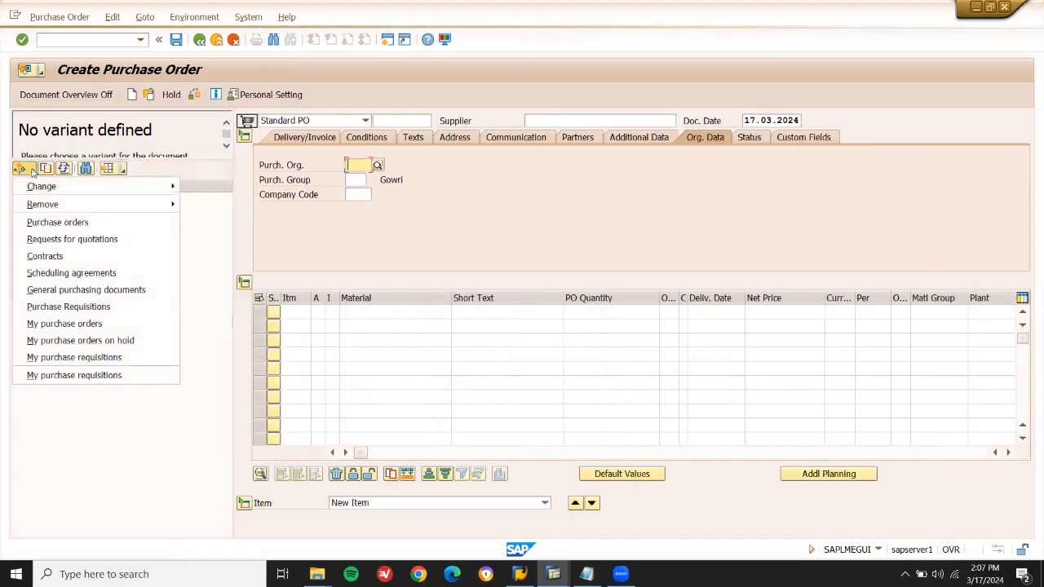
left_click(69, 239)
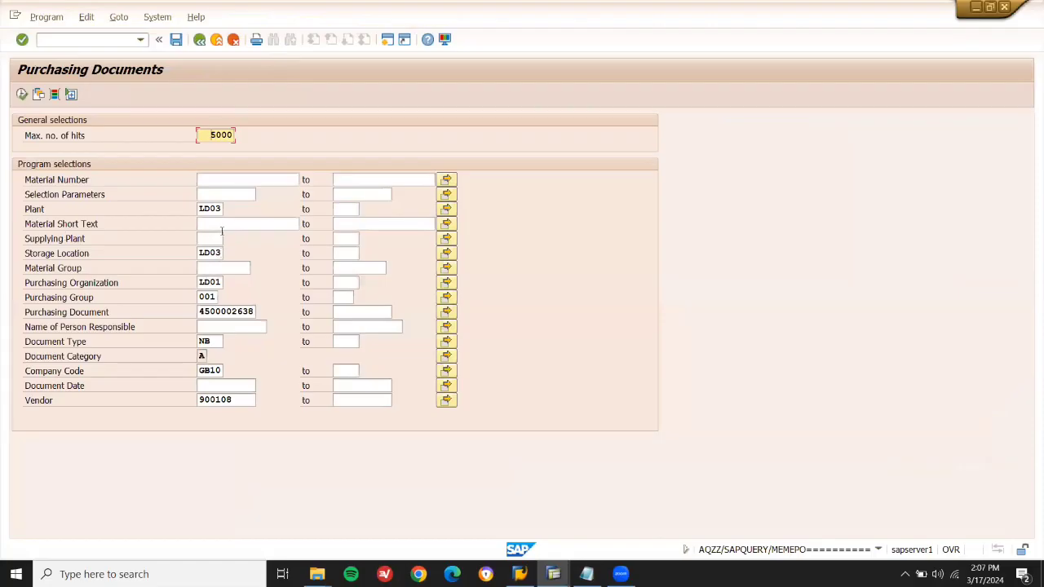
left_click(222, 254)
key("BackSpace")
key("BackSpace")
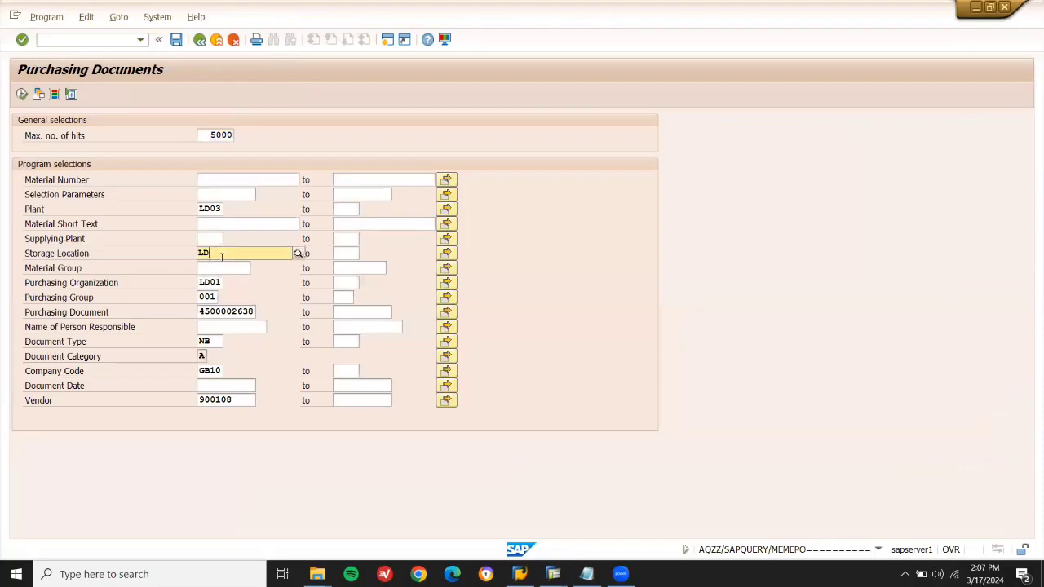
left_click(220, 209)
key("BackSpace")
key("BackSpace")
key("BackSpace")
key("BackSpace")
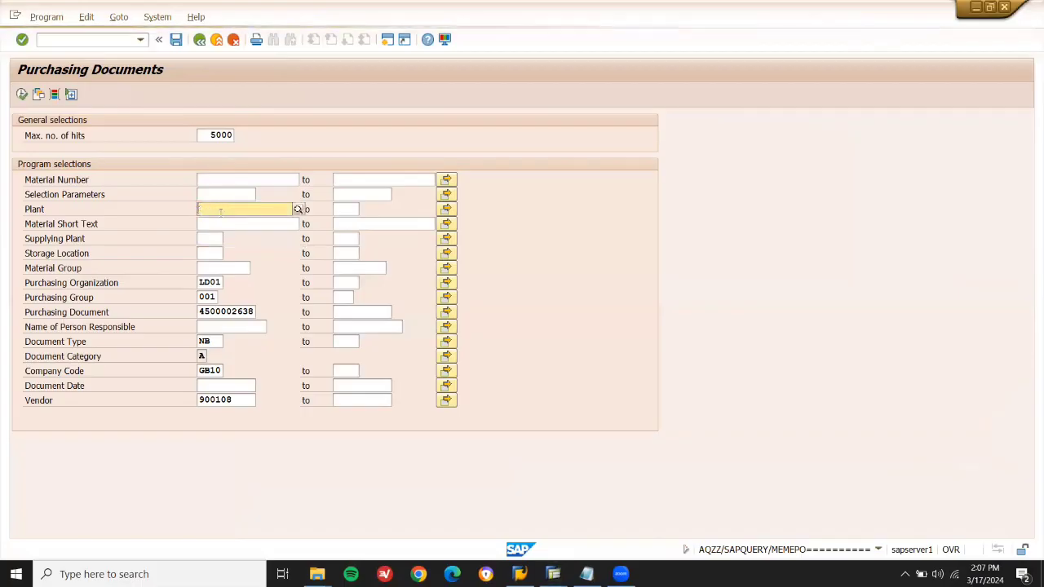
left_click(214, 297)
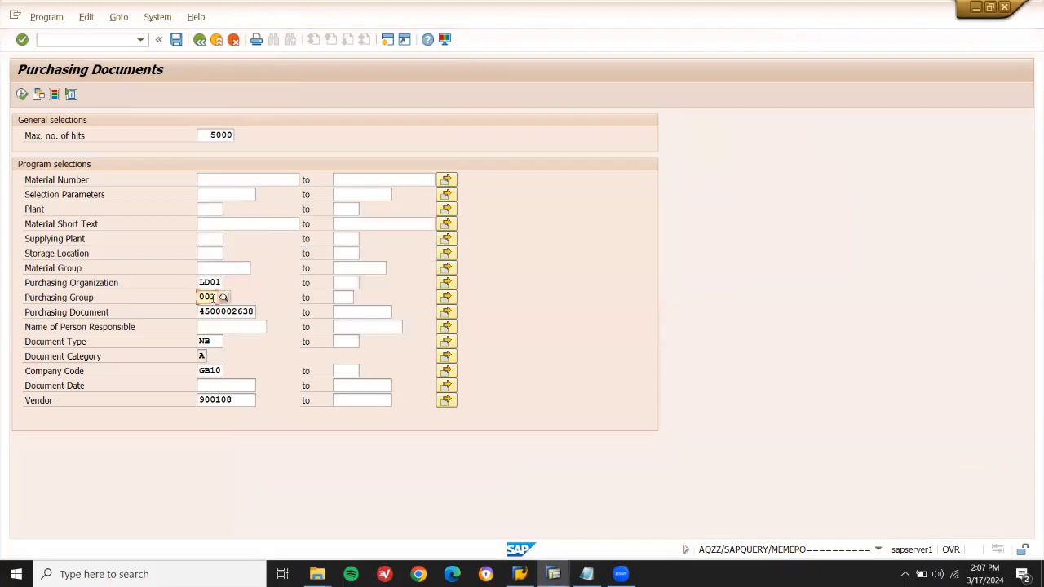
key("BackSpace")
key("BackSpace")
key("BackSpace")
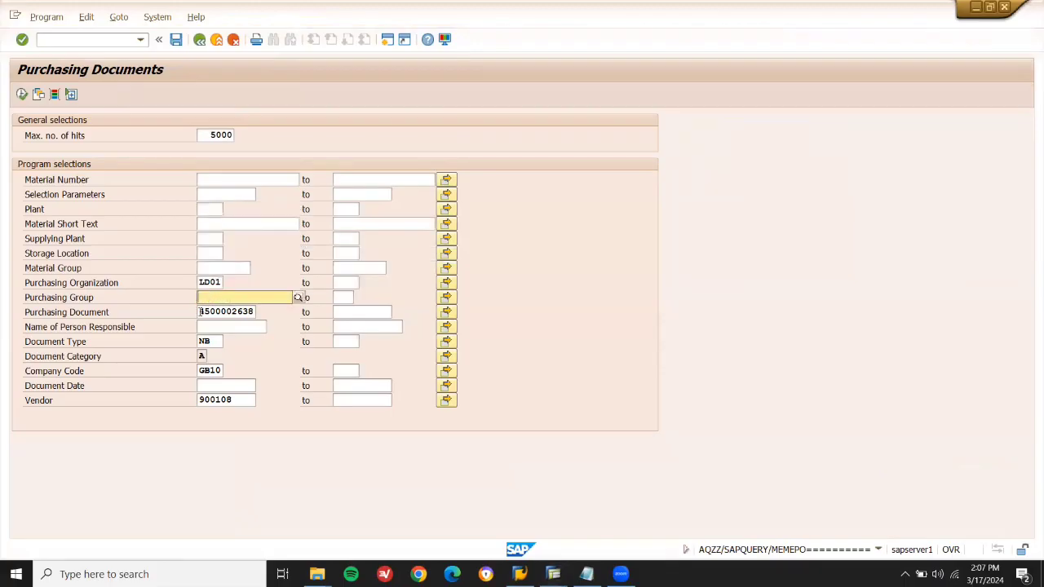
left_click(199, 311)
key("ctrl+a")
key("BackSpace")
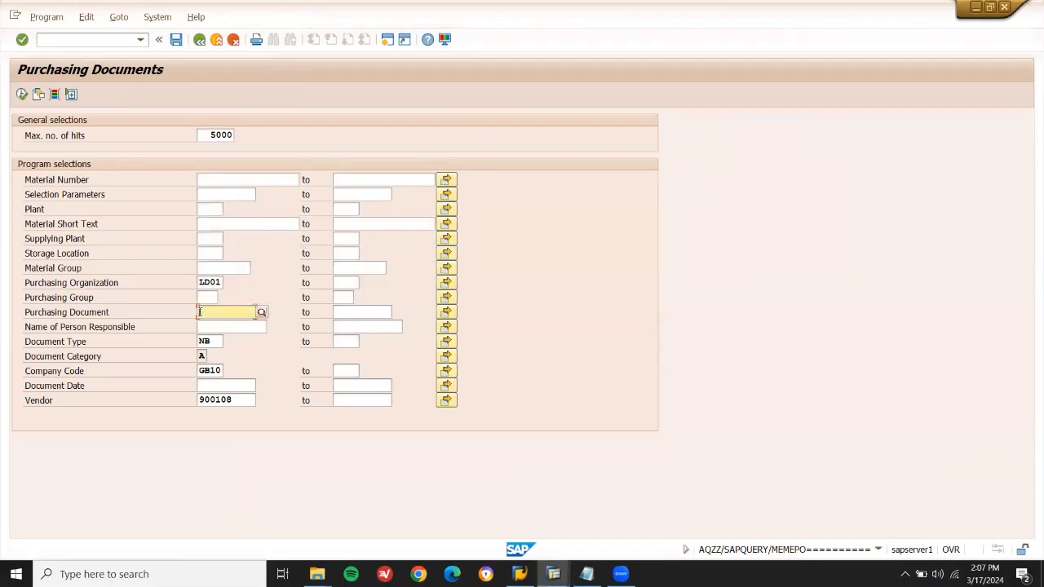
Set document type NB and clear the vendor and company code criteria.
left_click(210, 340)
key("BackSpace")
key("BackSpace")
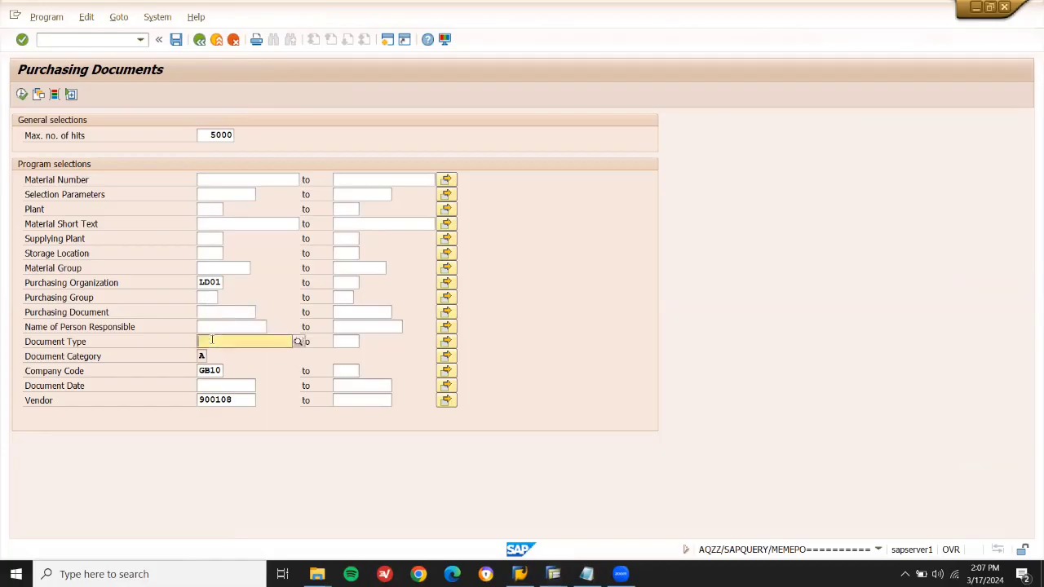
type("NB")
left_click(252, 400)
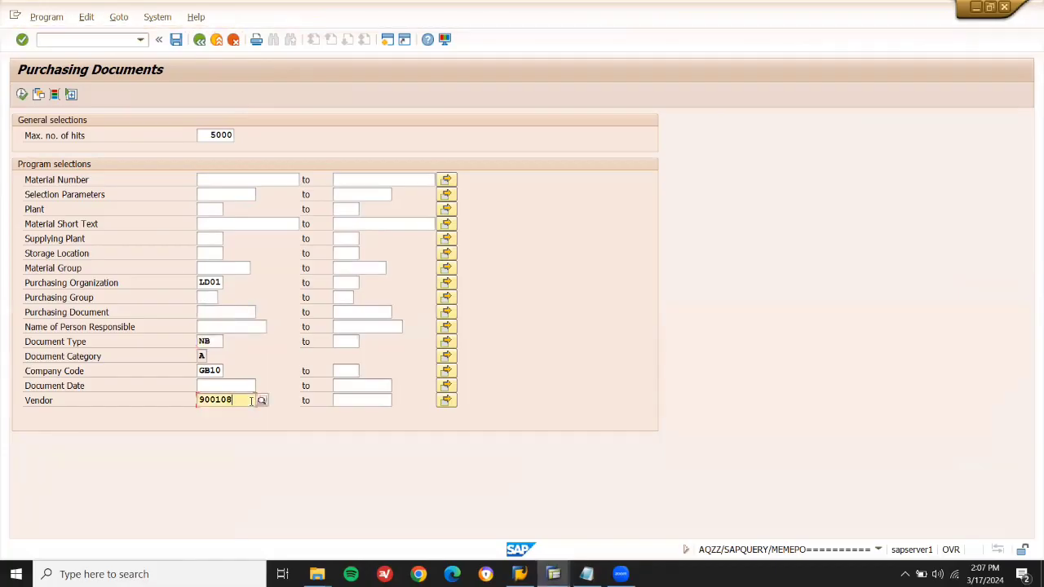
key("BackSpace")
key("BackSpace")
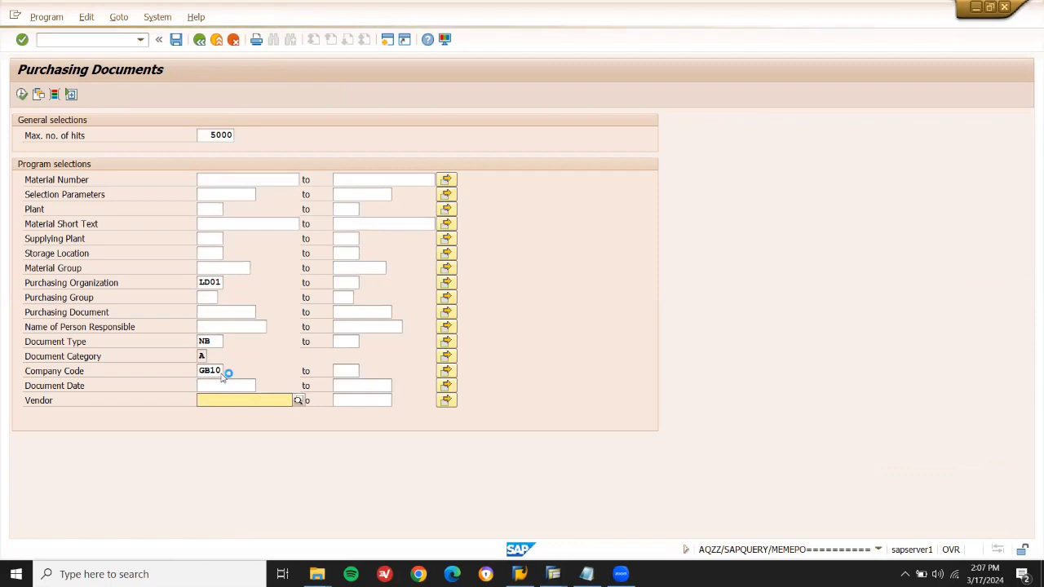
key("F4")
key("Escape")
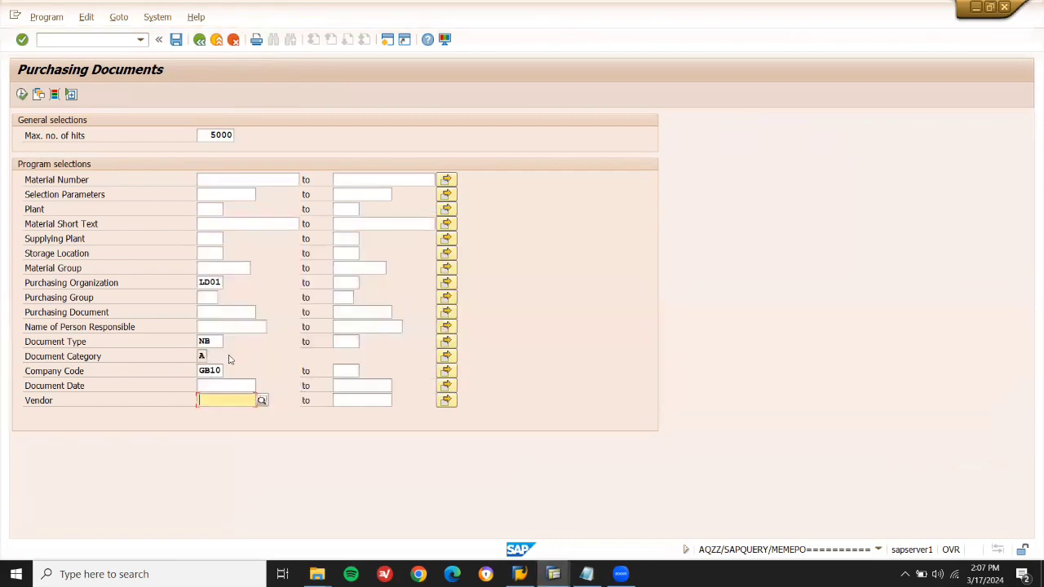
double_click(221, 370)
type("G")
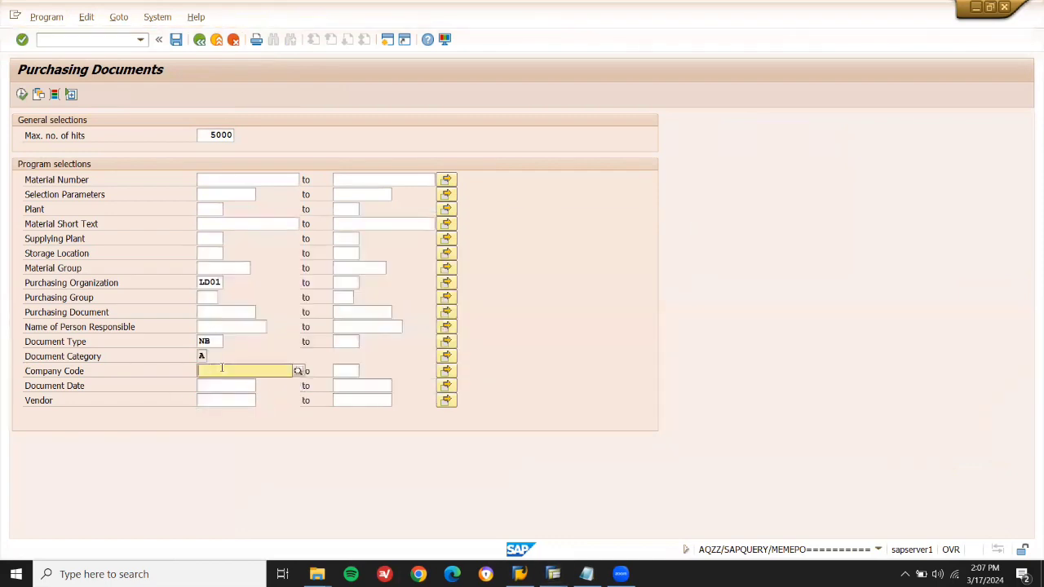
Run the RFQ search and dismiss the no-data message.
left_click(21, 95)
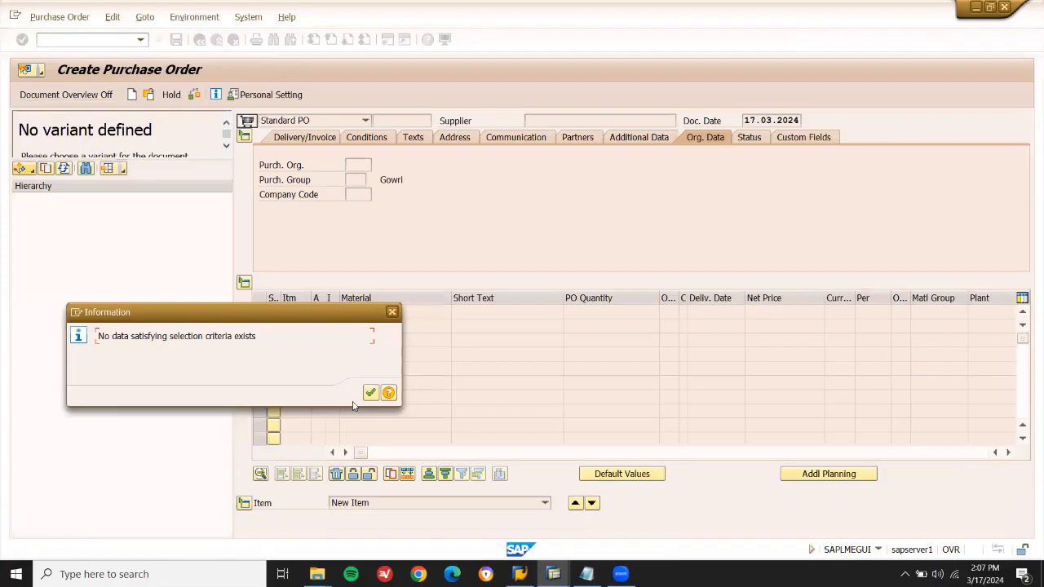
left_click(371, 393)
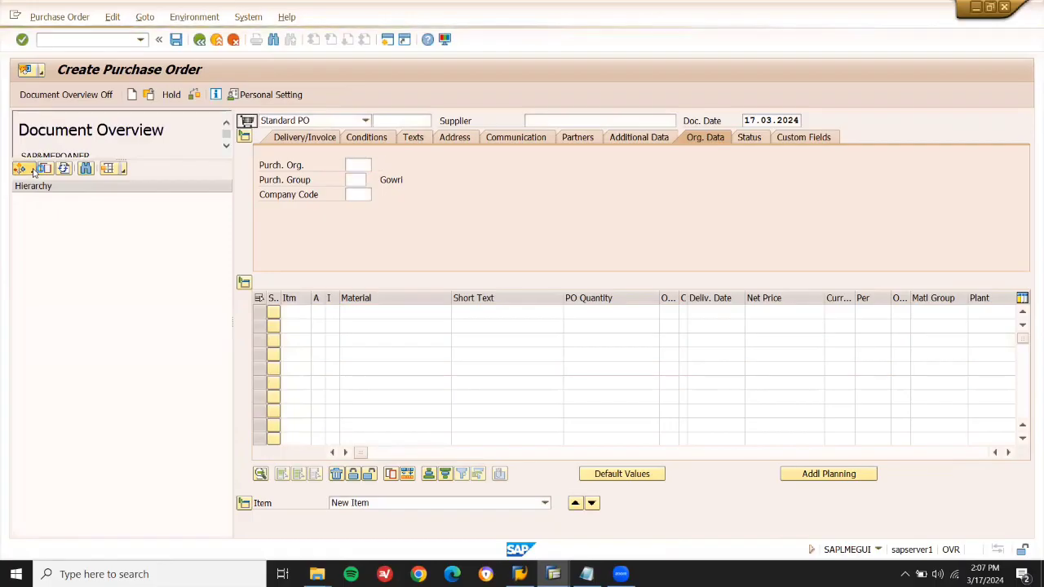
left_click(32, 169)
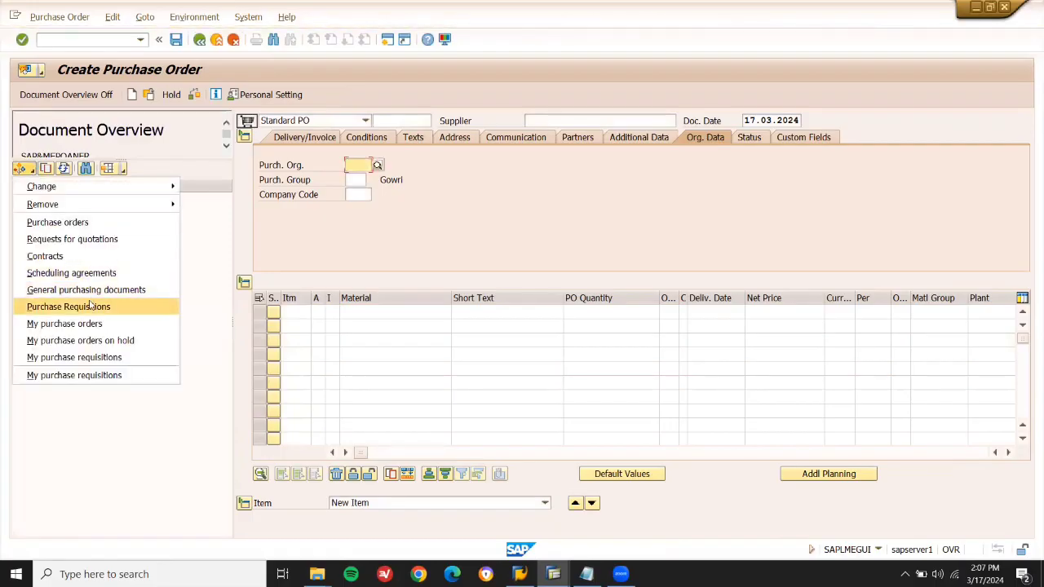
Rerun the RFQ search without a document type, listing RFQs 11001, 11002 and others.
left_click(89, 240)
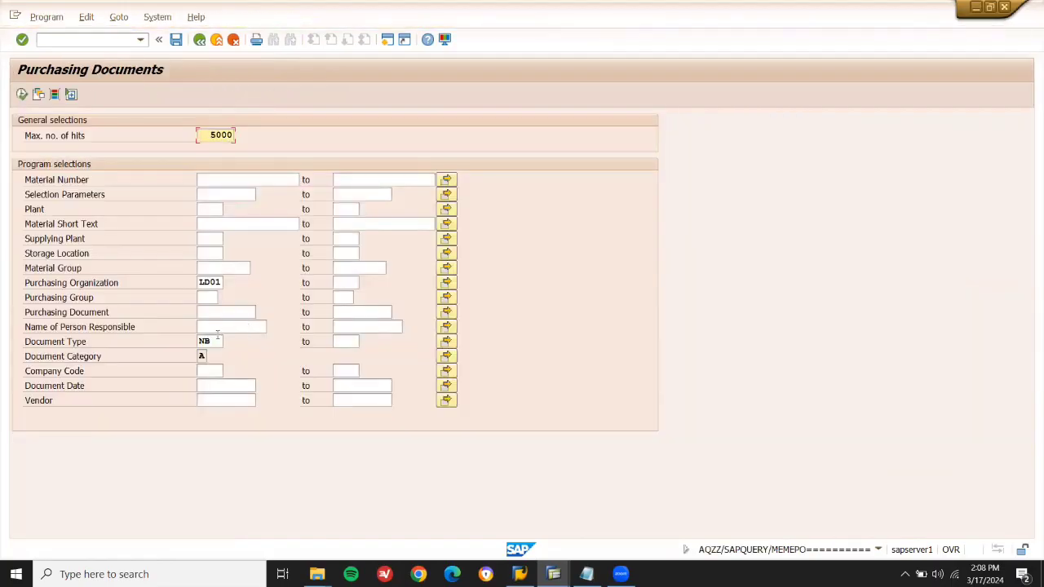
left_click(218, 341)
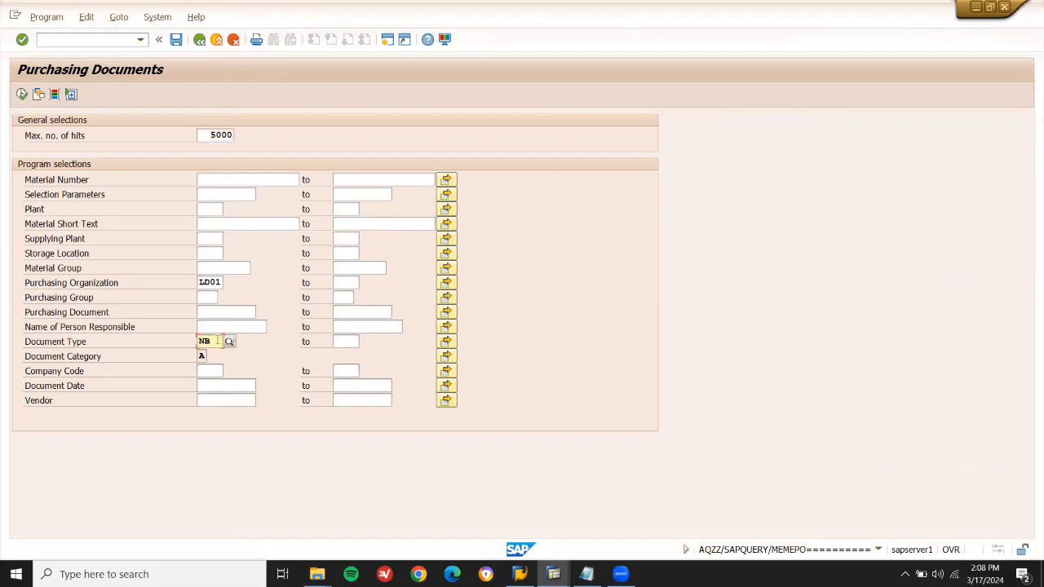
key("BackSpace")
key("BackSpace")
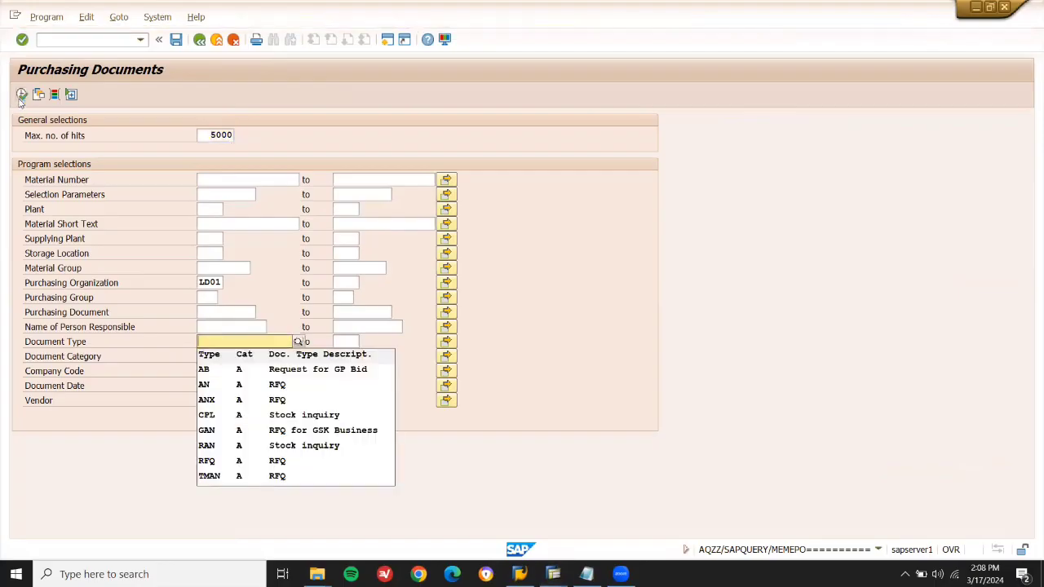
left_click(22, 95)
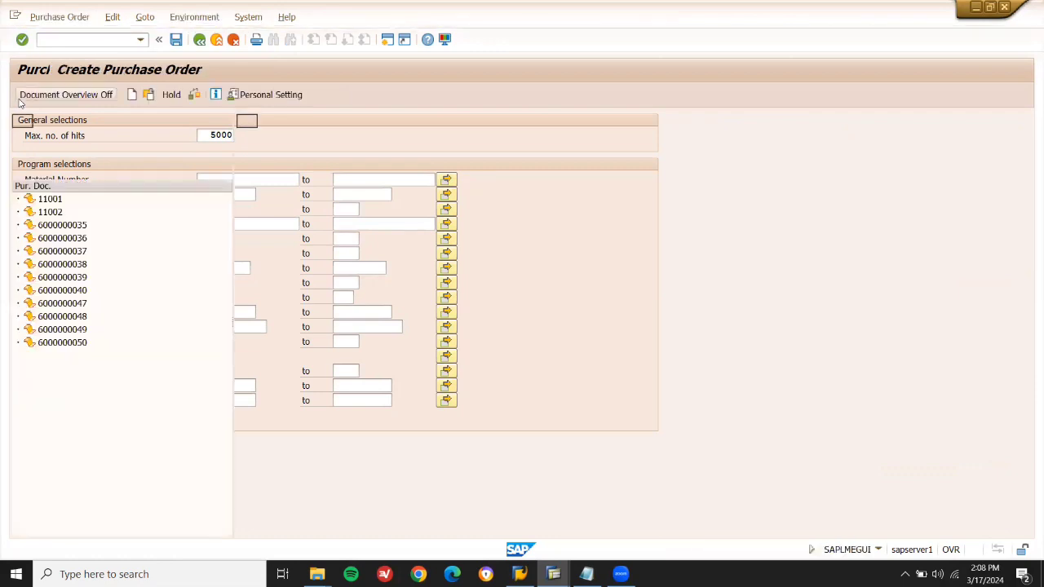
left_click(51, 211)
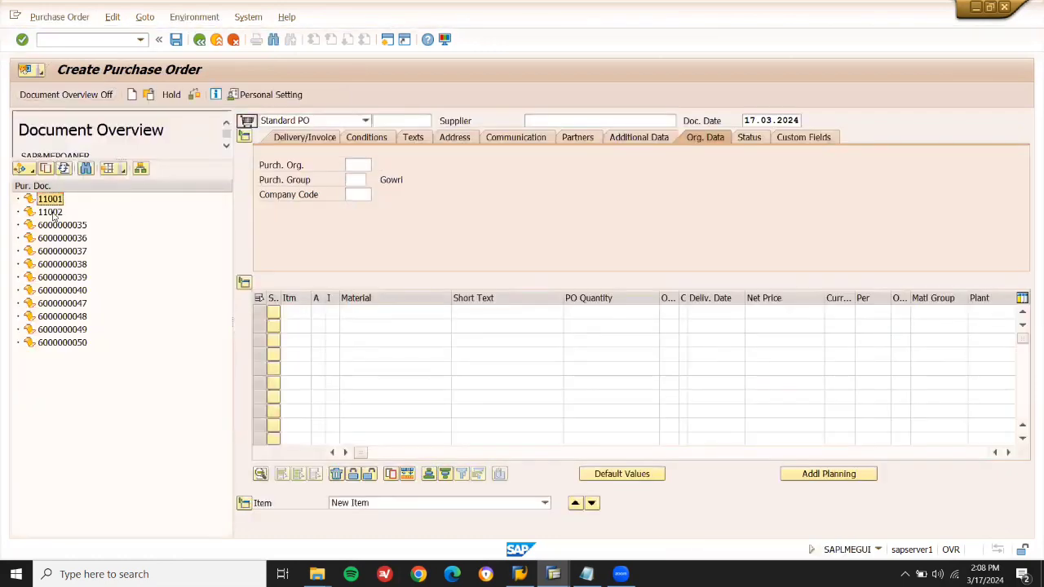
Adopt RFQ 11001 into the order, then discard it unsaved since its item is blocked.
left_click(51, 198)
left_click(47, 169)
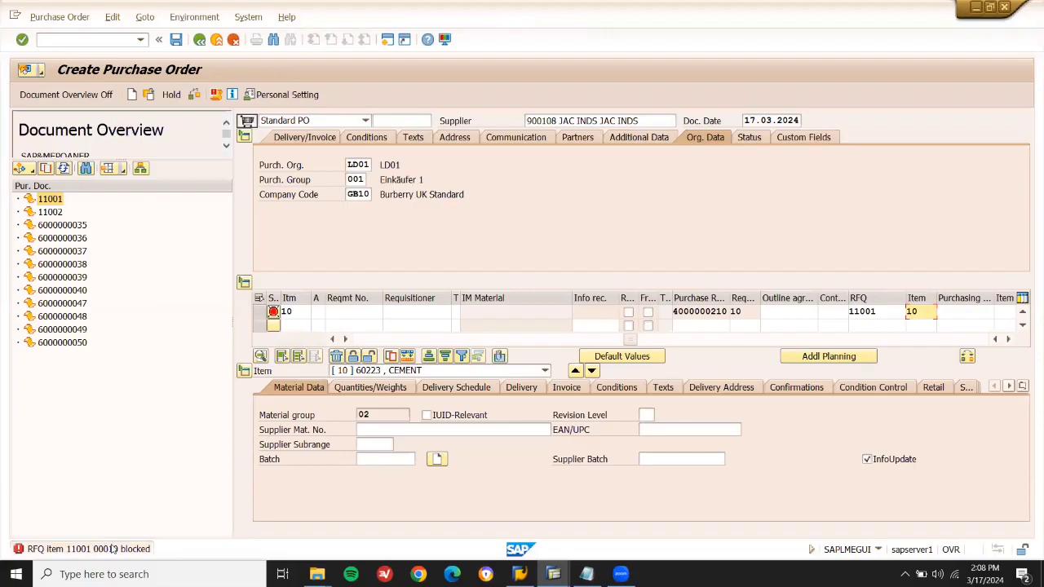
left_click(133, 95)
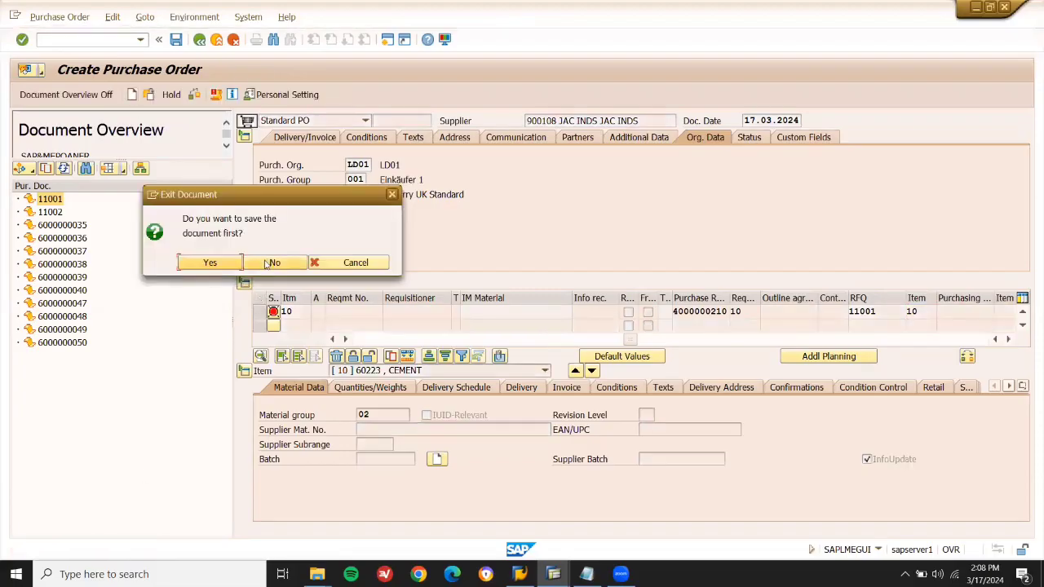
left_click(266, 262)
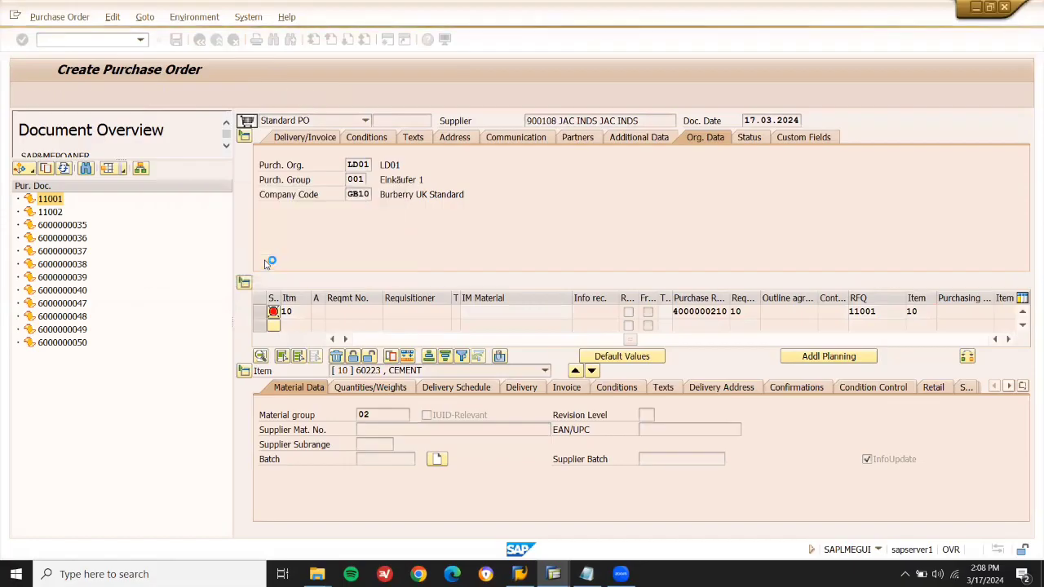
left_click(51, 212)
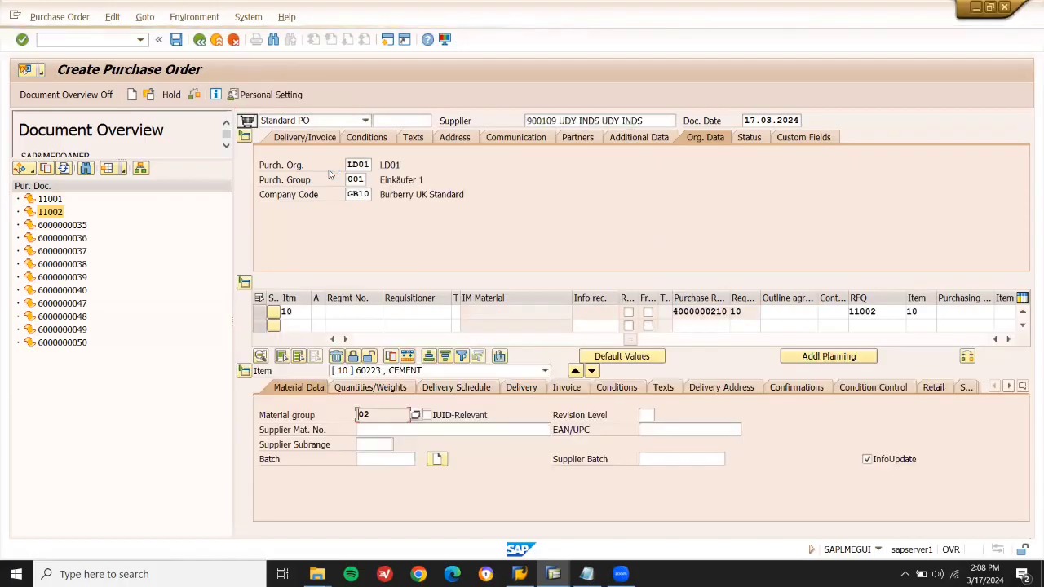
left_click(176, 40)
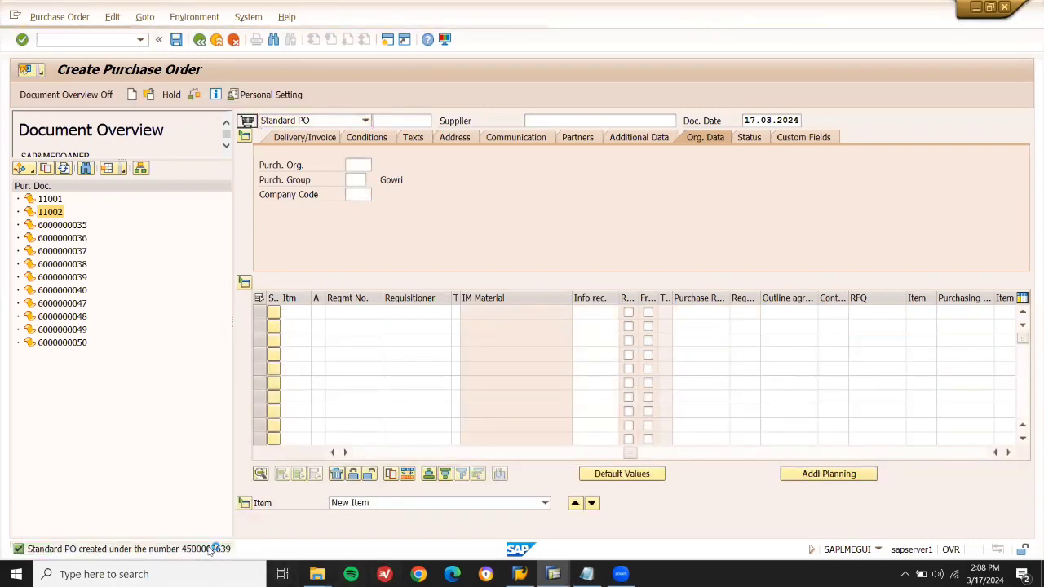
double_click(210, 550)
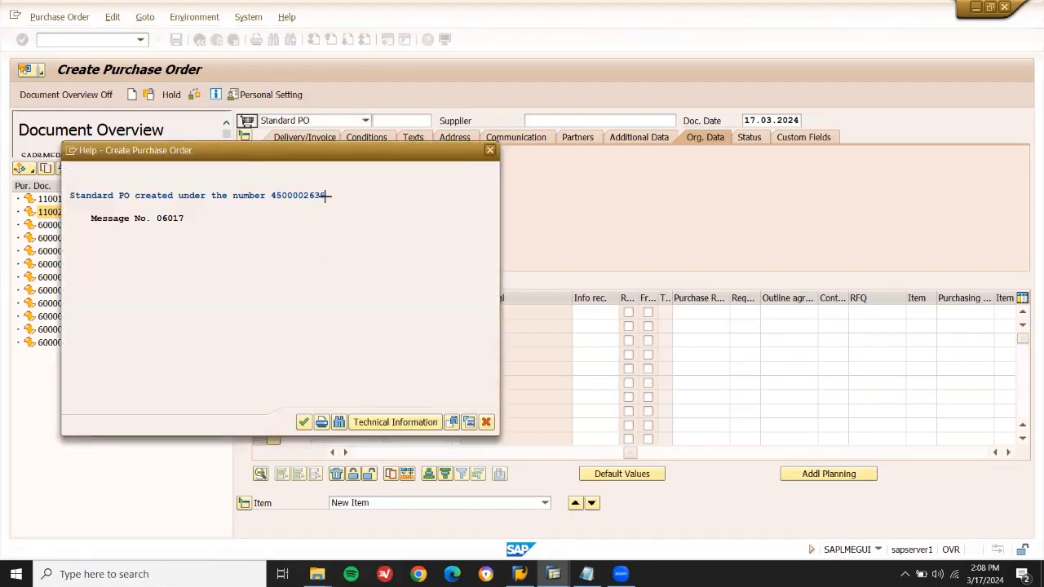
key("ctrl+y")
left_click_drag(326, 195, 275, 203)
key("ctrl+c")
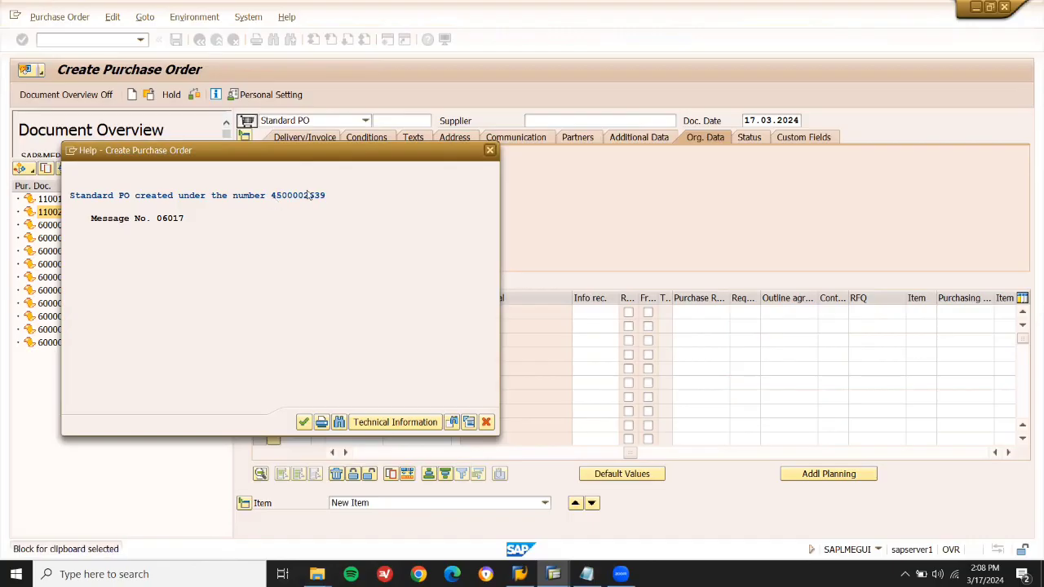
left_click(489, 150)
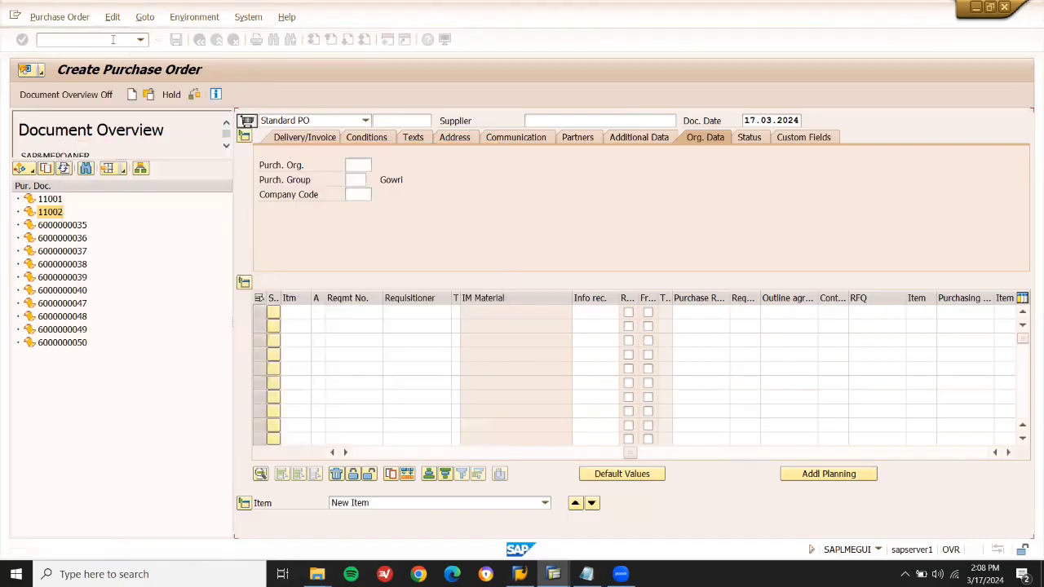
type("/")
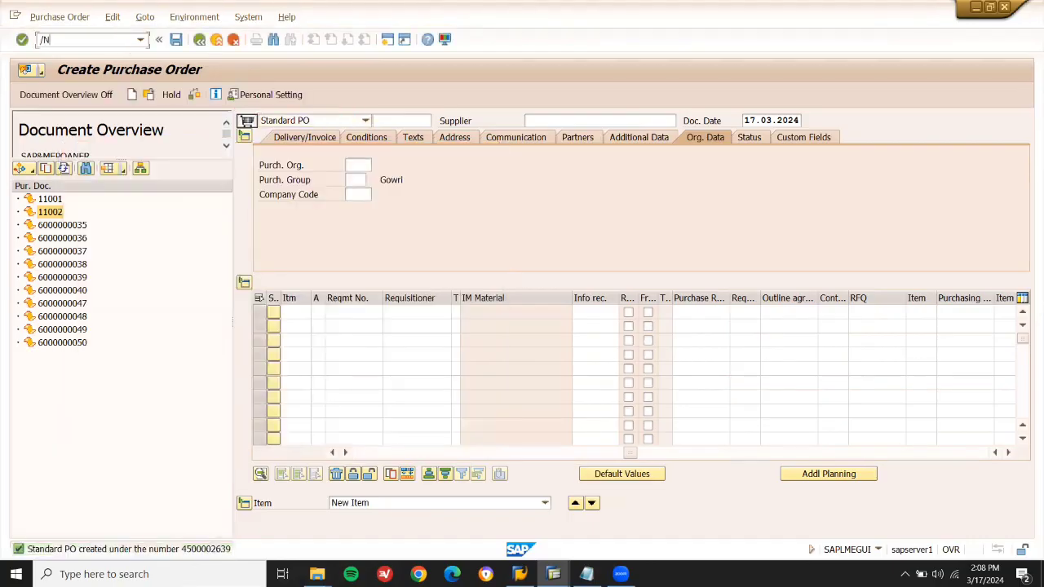
type("NMIGO")
key("Return")
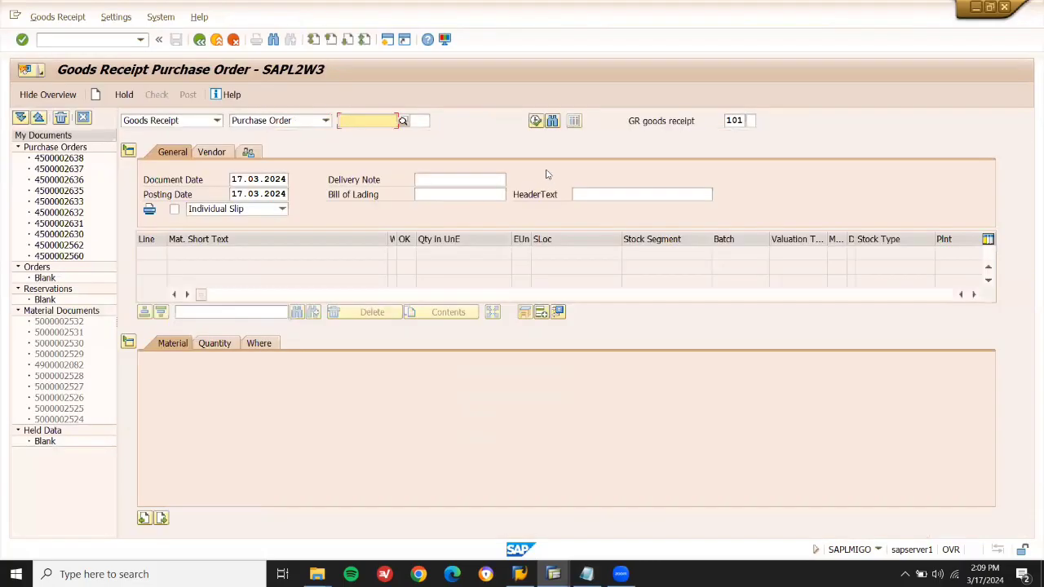
key("ctrl+v")
key("Return")
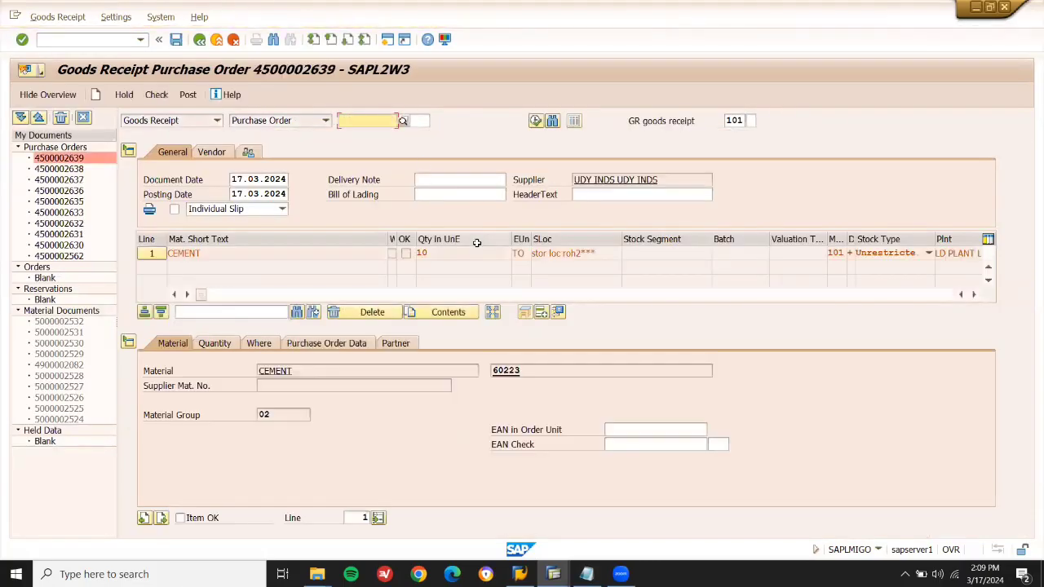
left_click(180, 518)
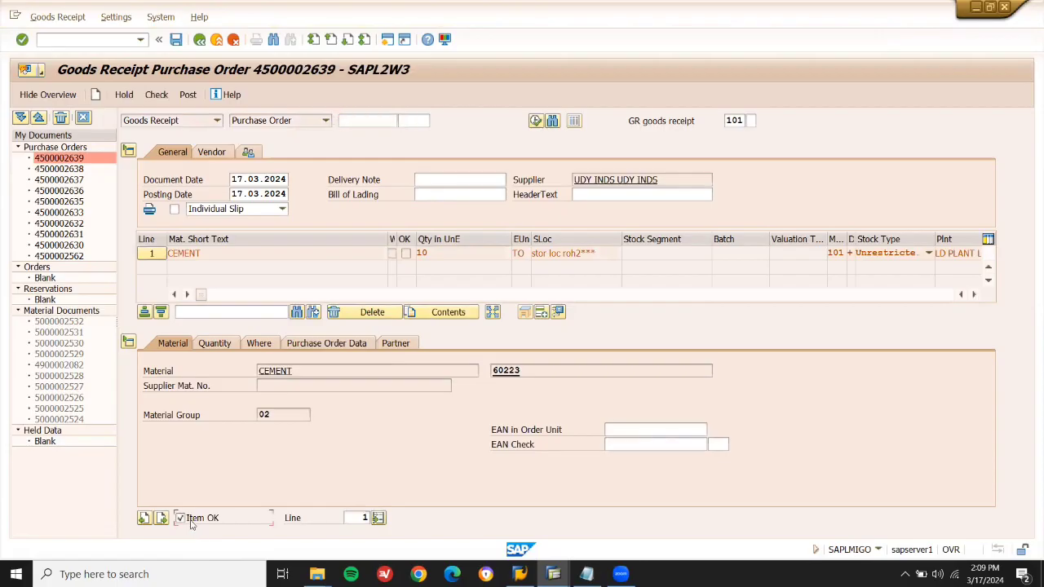
key("ctrl+s")
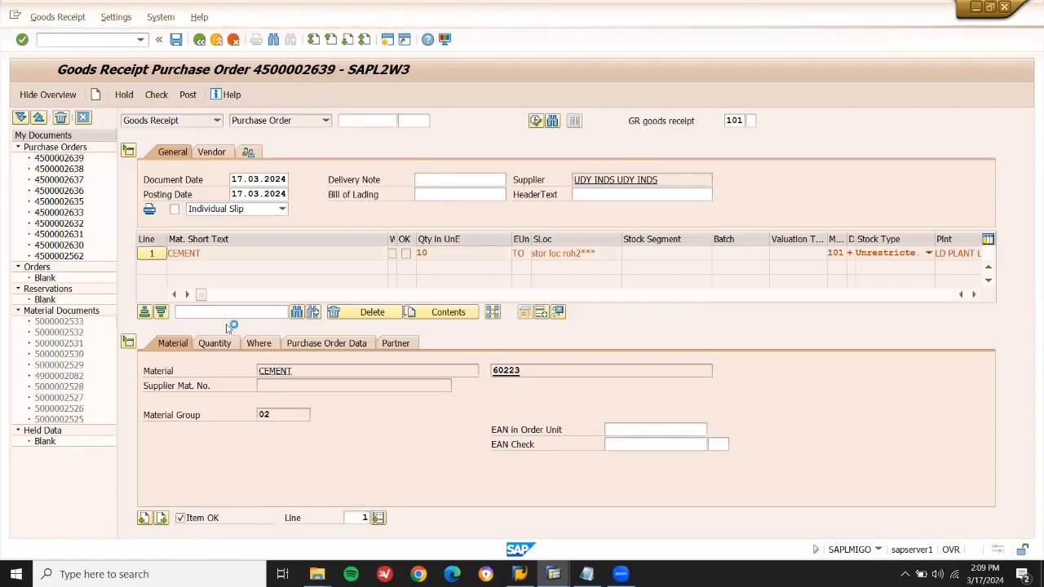
Start entering an incoming invoice with /NMIRO.
left_click(84, 40)
type("/NMIRO")
key("Return")
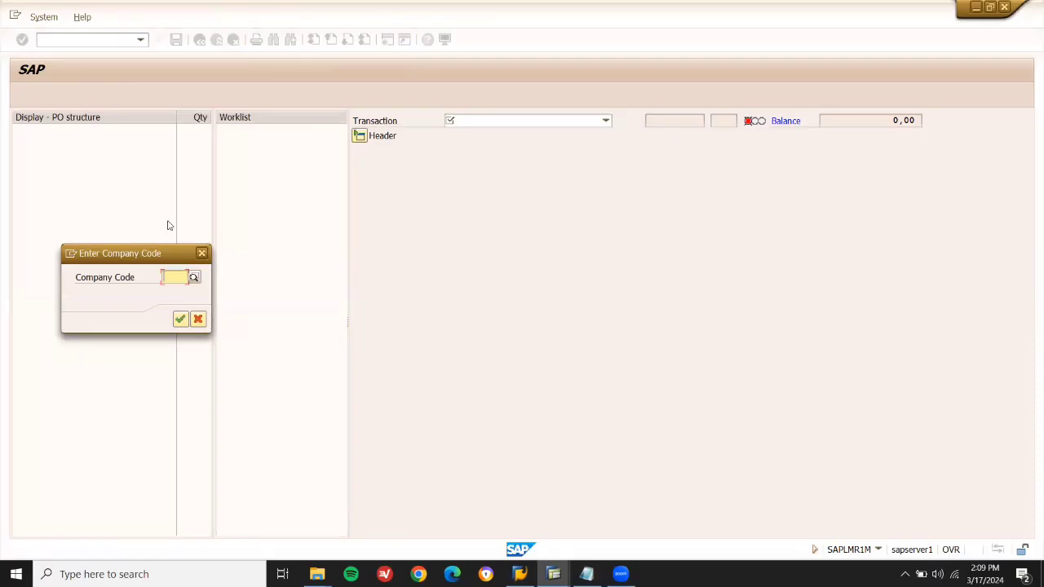
type("GB10")
key("Return")
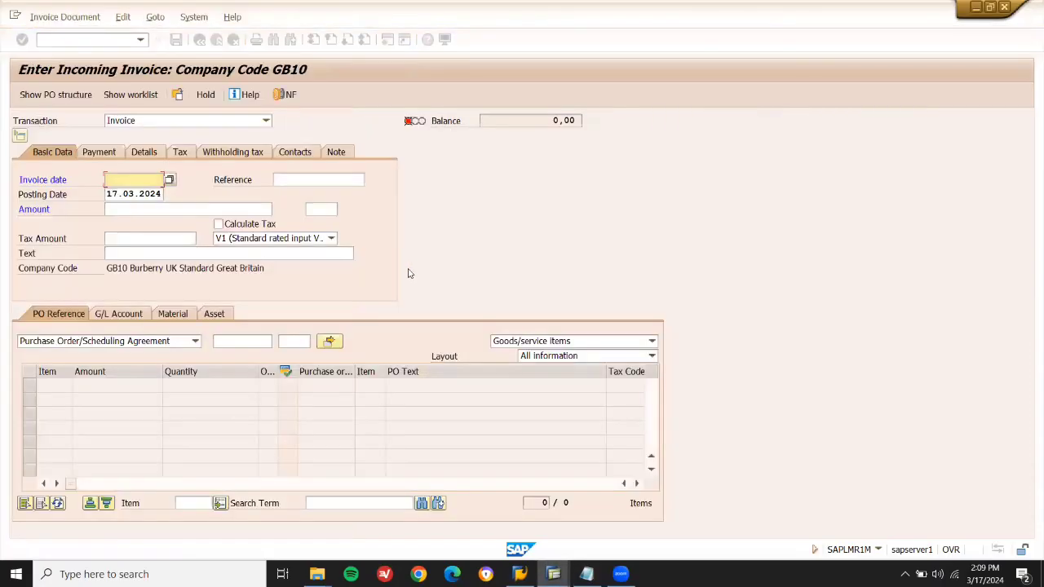
key("Down")
key("Return")
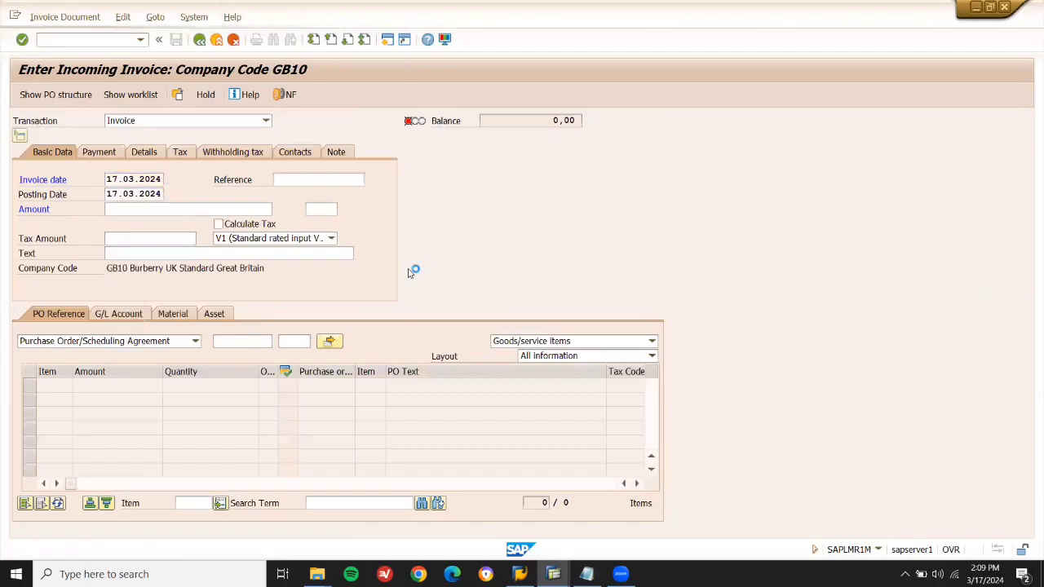
left_click(234, 225)
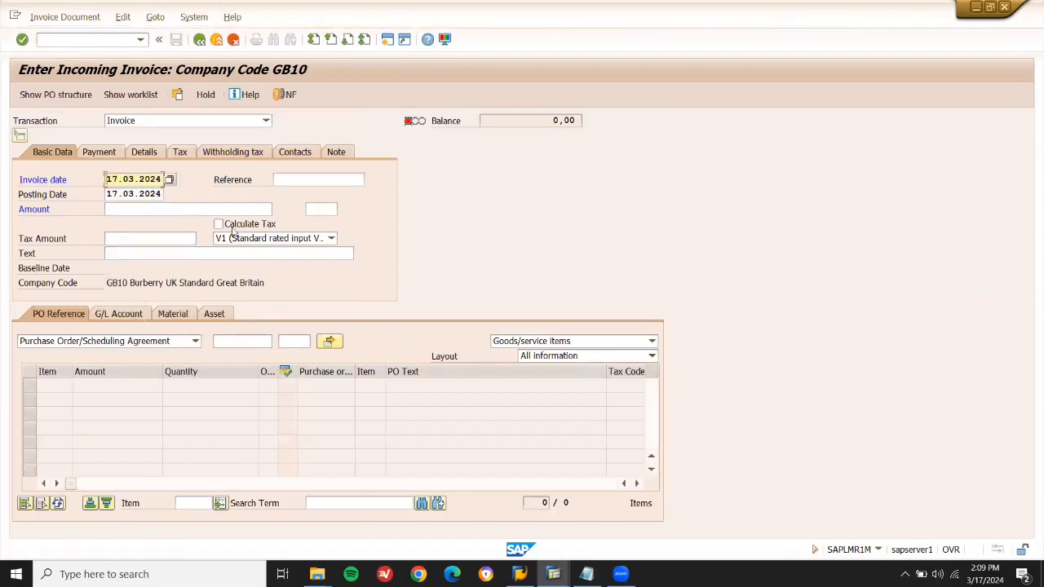
left_click(237, 342)
key("ctrl+v")
key("Return")
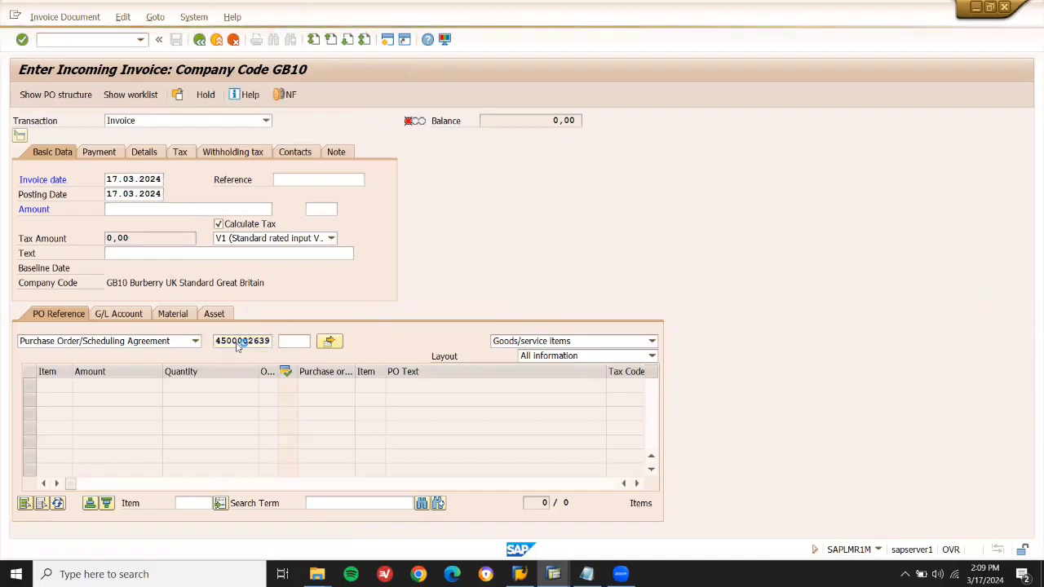
Enter the 352.500,00 amount, set baseline date 17.03.2024, and post the invoice.
left_click(203, 209)
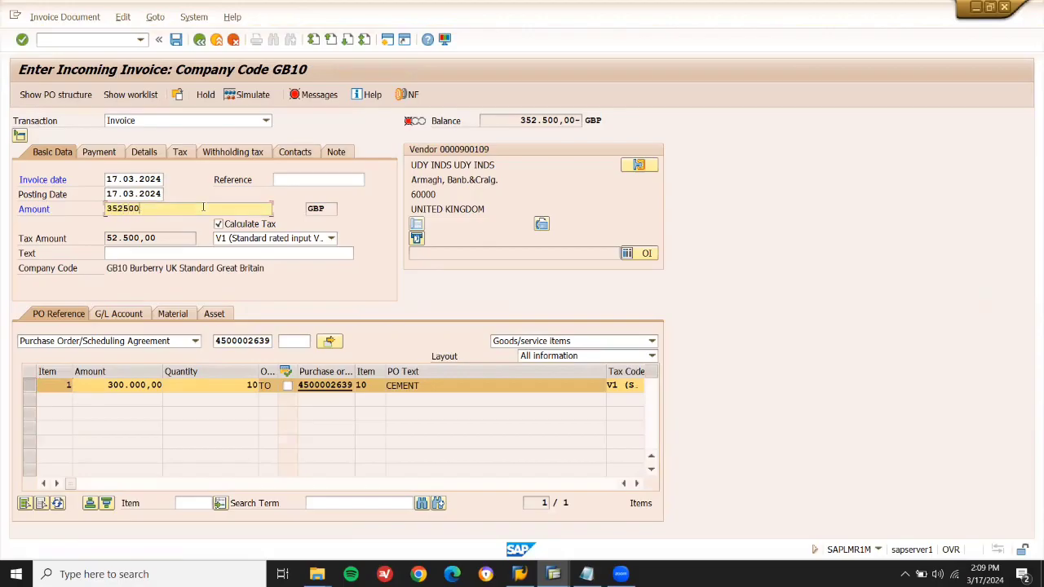
left_click(518, 120)
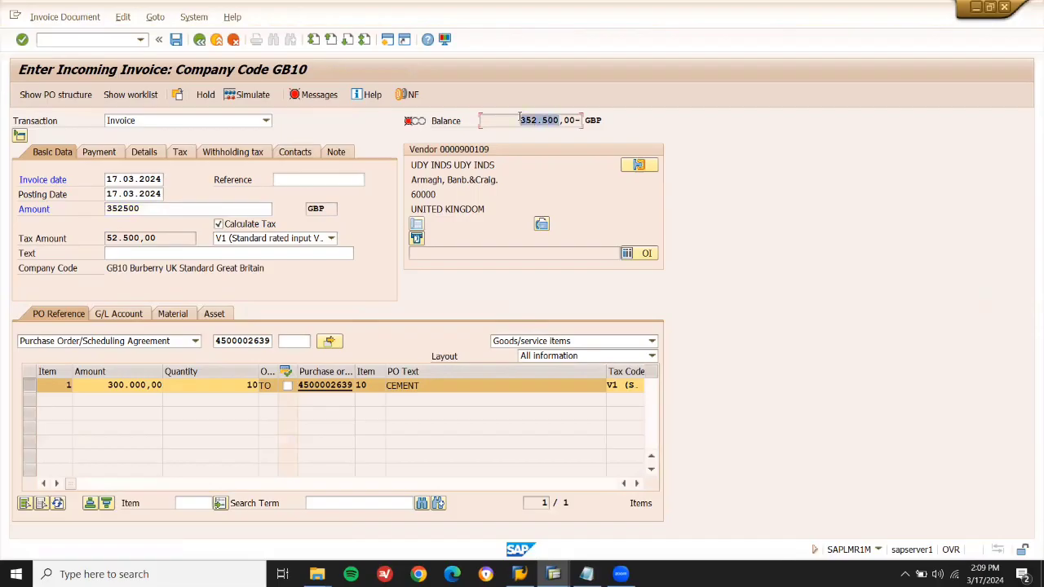
left_click(241, 211)
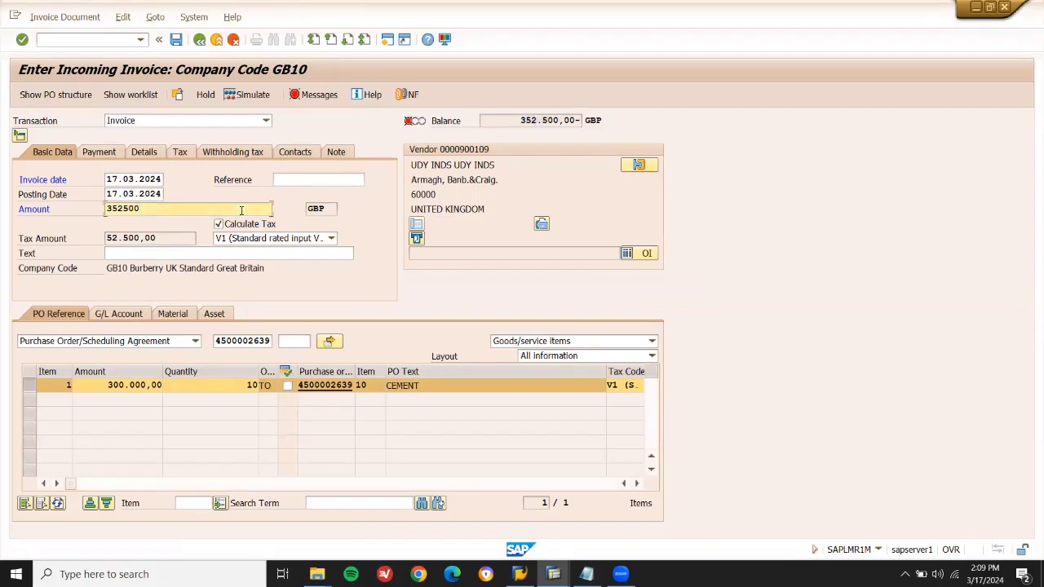
key("Return")
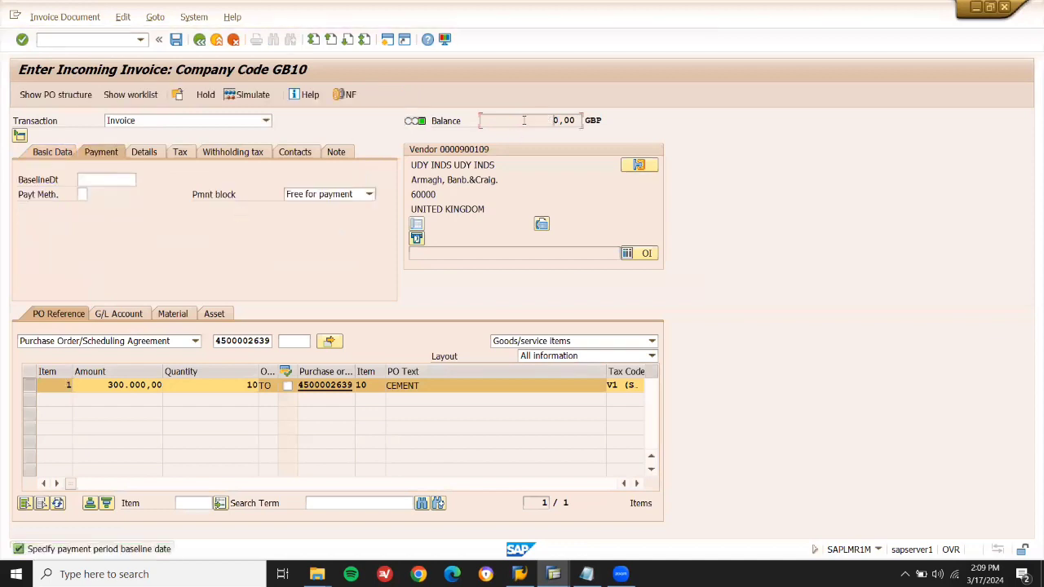
left_click(121, 180)
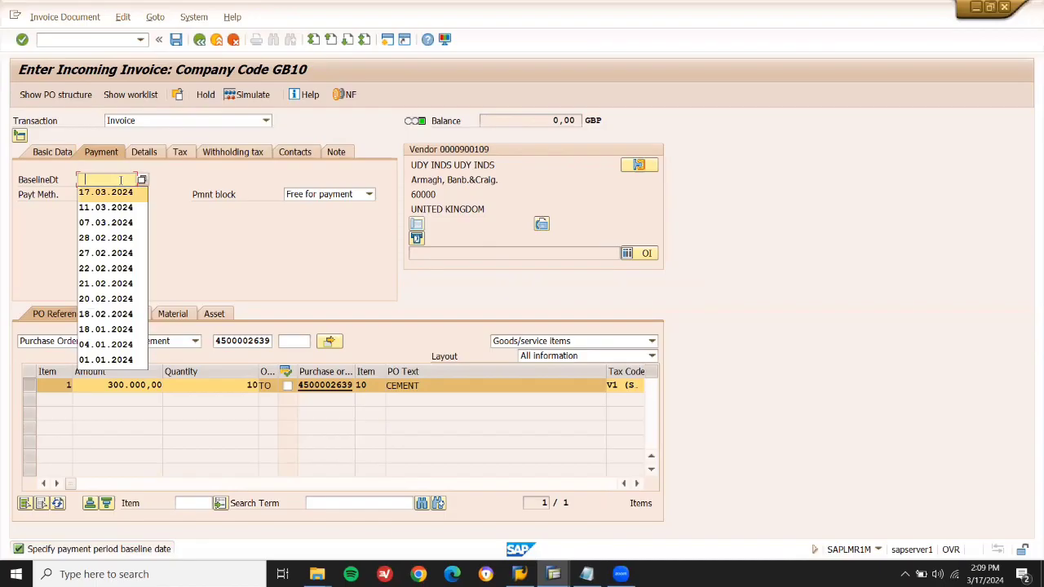
left_click(121, 189)
key("Return")
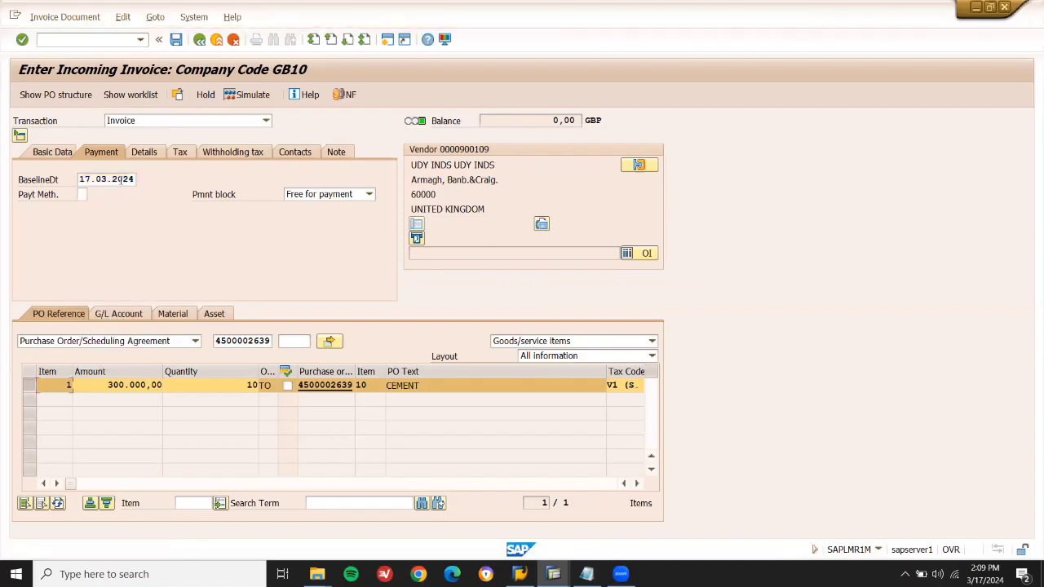
left_click(177, 42)
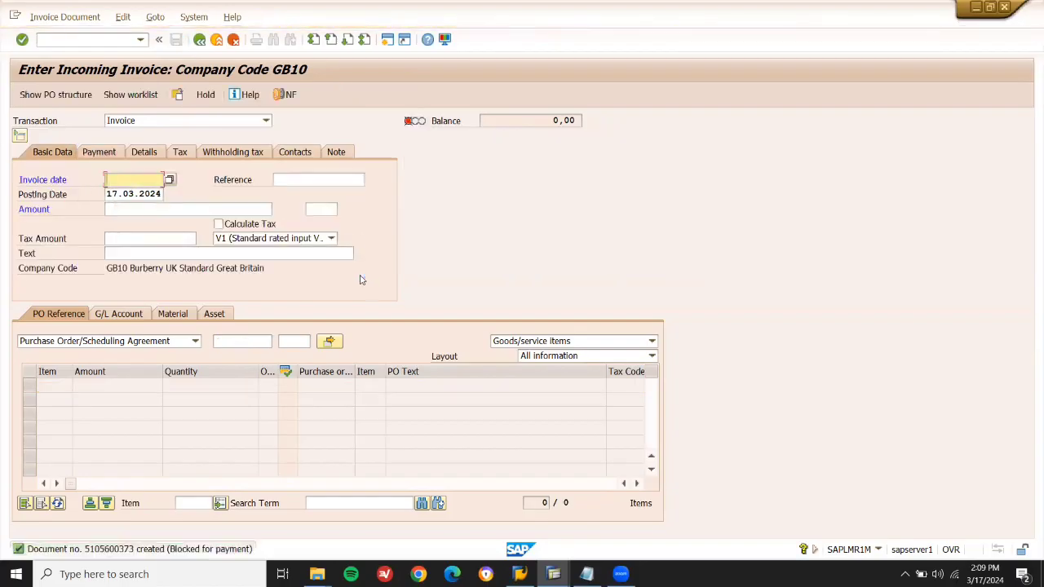
In Notepad, type JIT and 'JUST-IN-TIMESTOCK--> PRODUTION' under the SCHEDULING AGREEMENT heading.
key("F3")
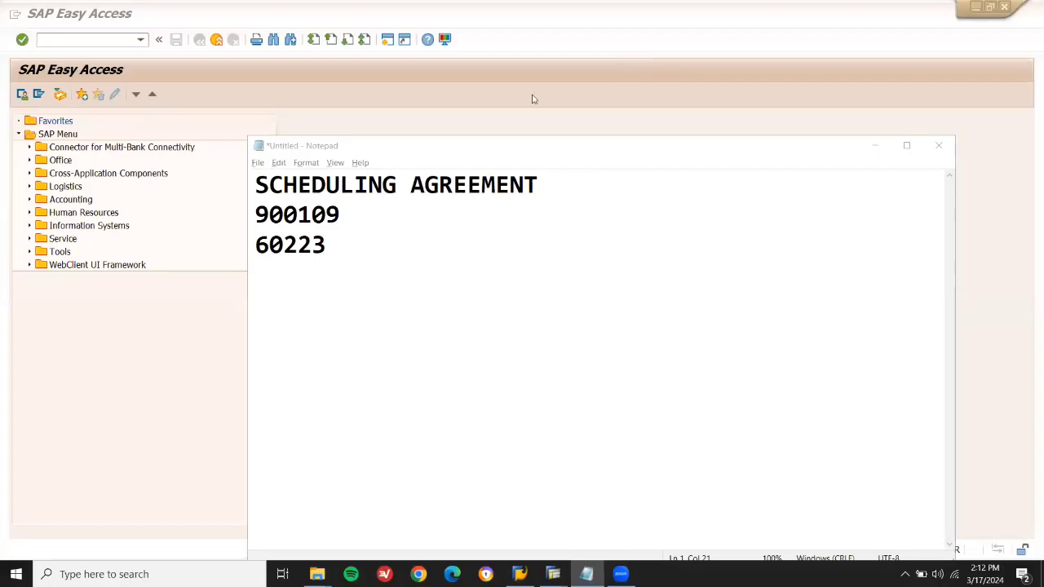
left_click(638, 192)
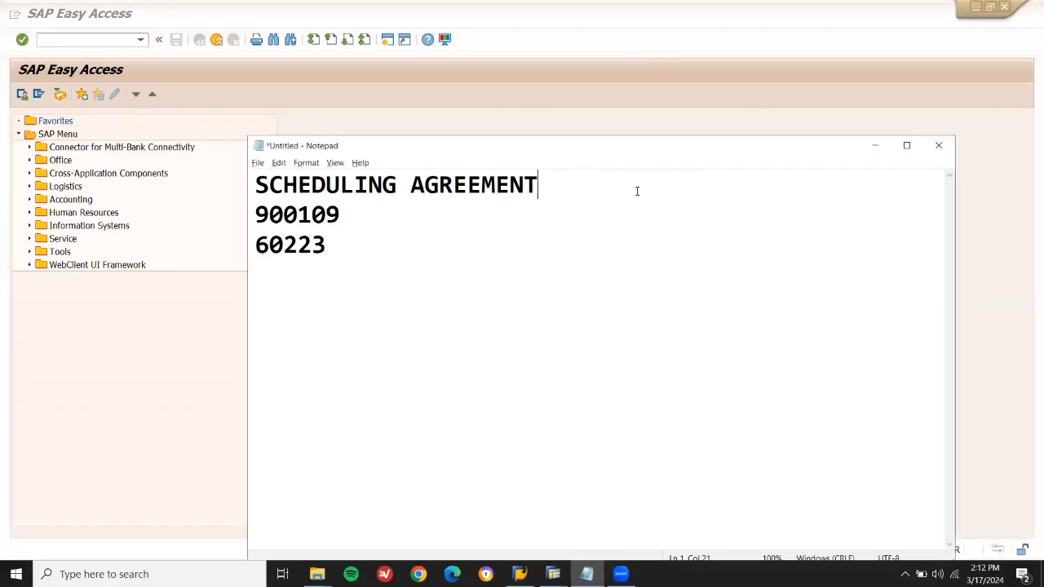
type("JIT")
key("Return")
type("JUST0")
key("BackSpace")
type("-IN-TIME")
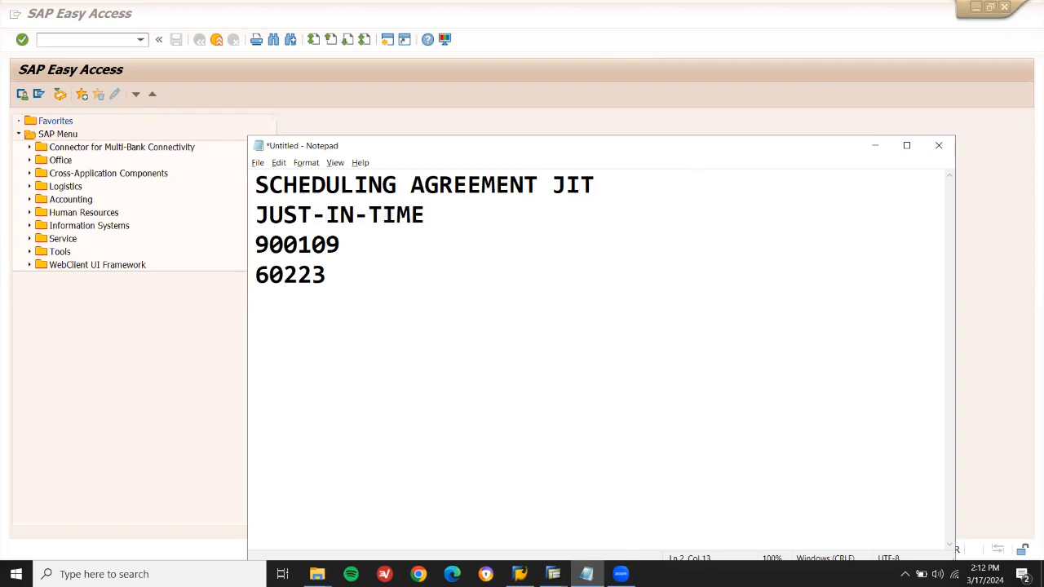
type("STOCK-->")
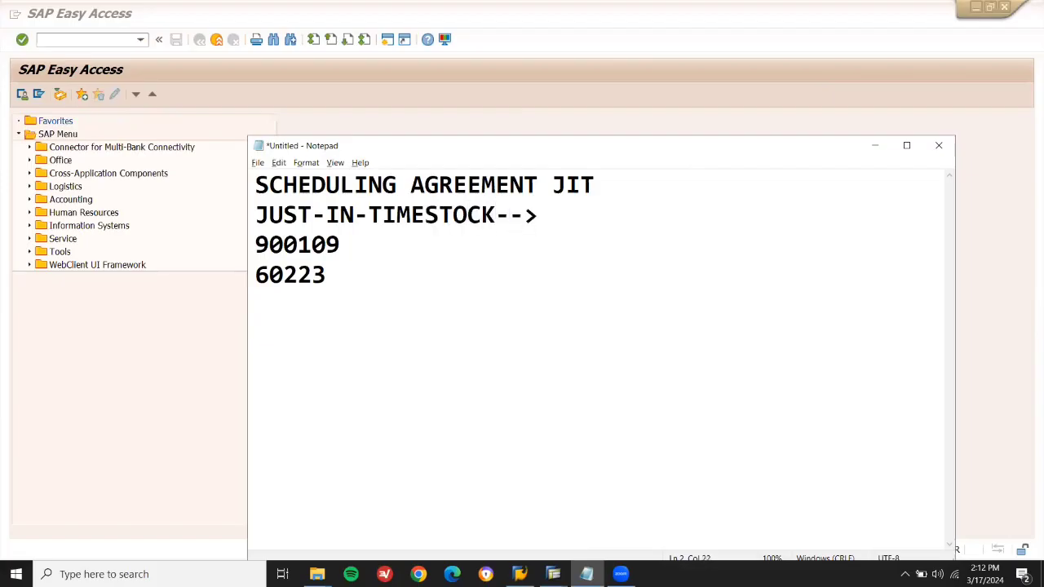
type(" PRODUTION")
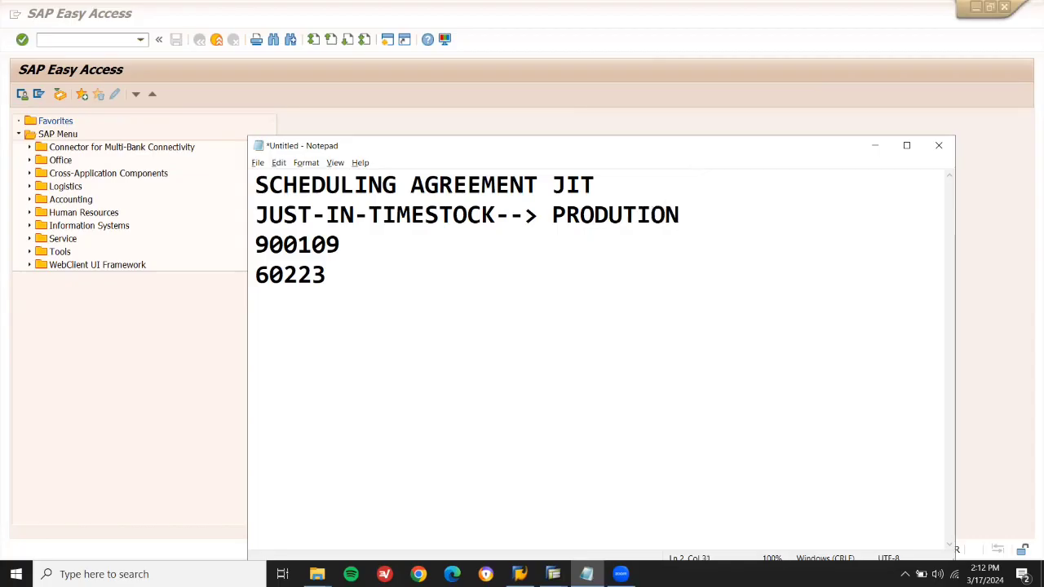
Correct the line to 'TIME STOCK' and 'PRODUCTION', then add lines 17-03-2024 and ME31L-LP.
left_click(426, 214)
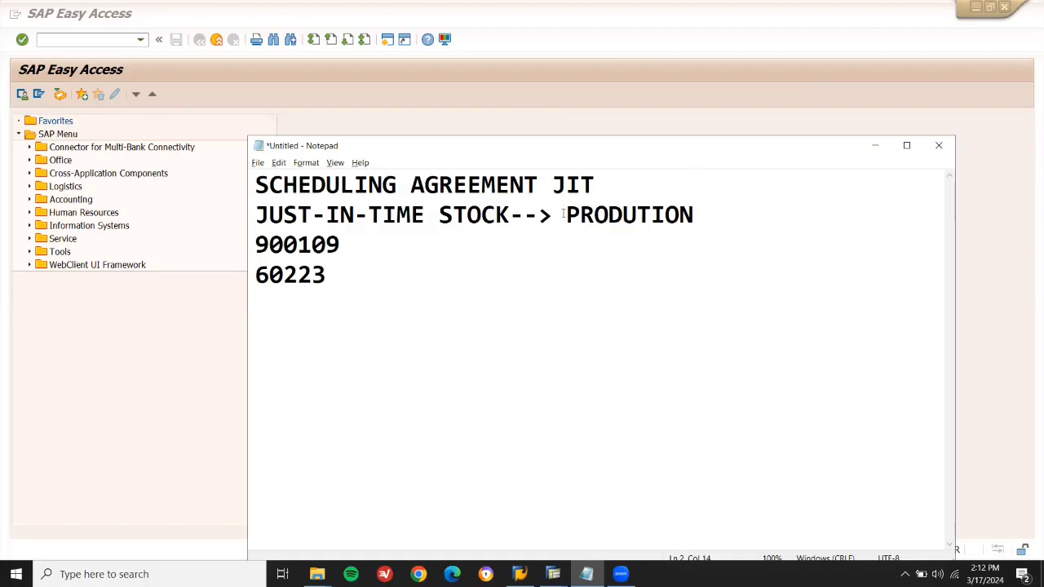
left_click(652, 215)
type("C")
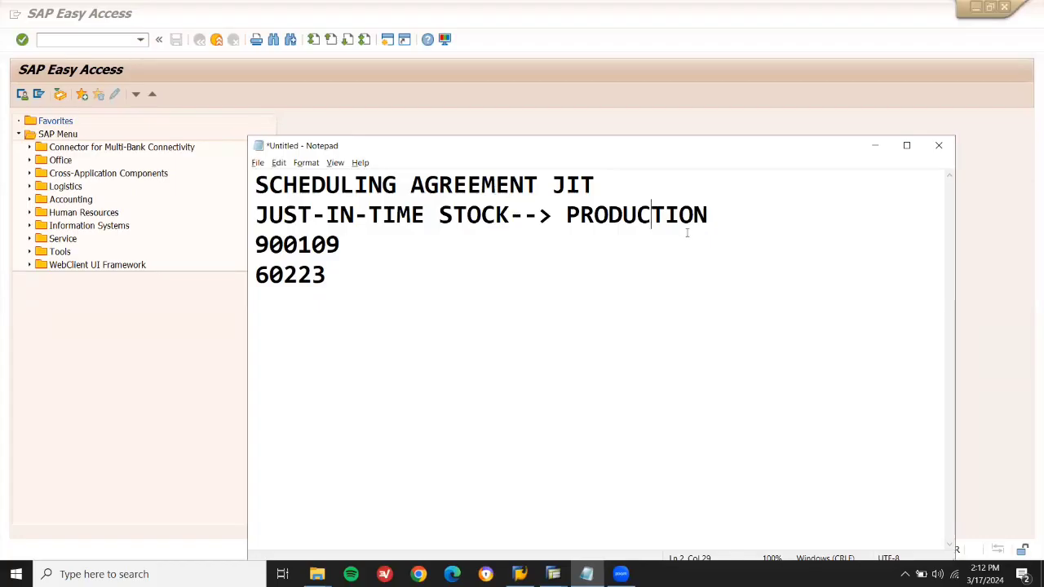
left_click(731, 220)
key("Return")
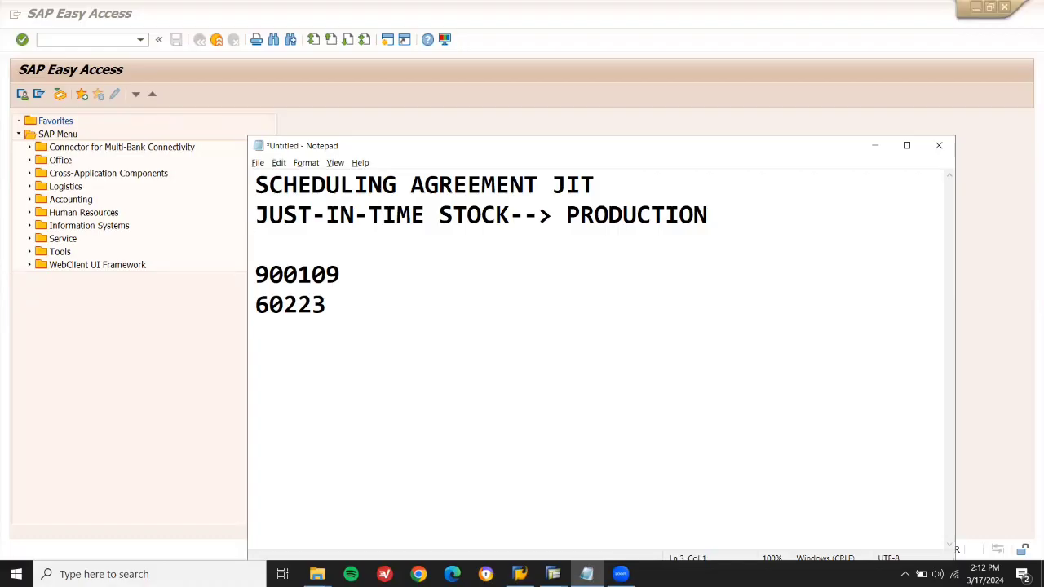
type("17-03")
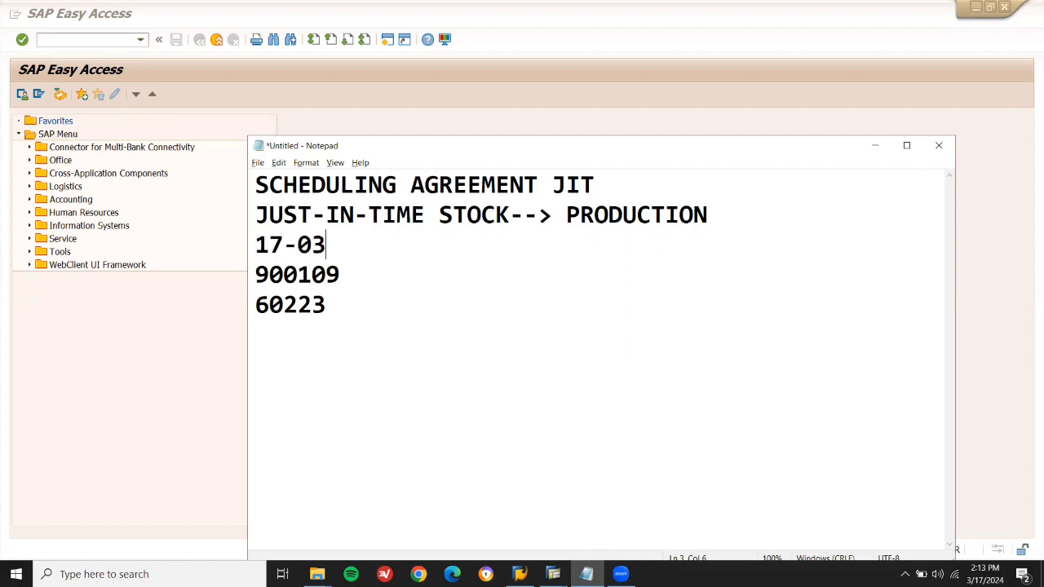
type("-2024")
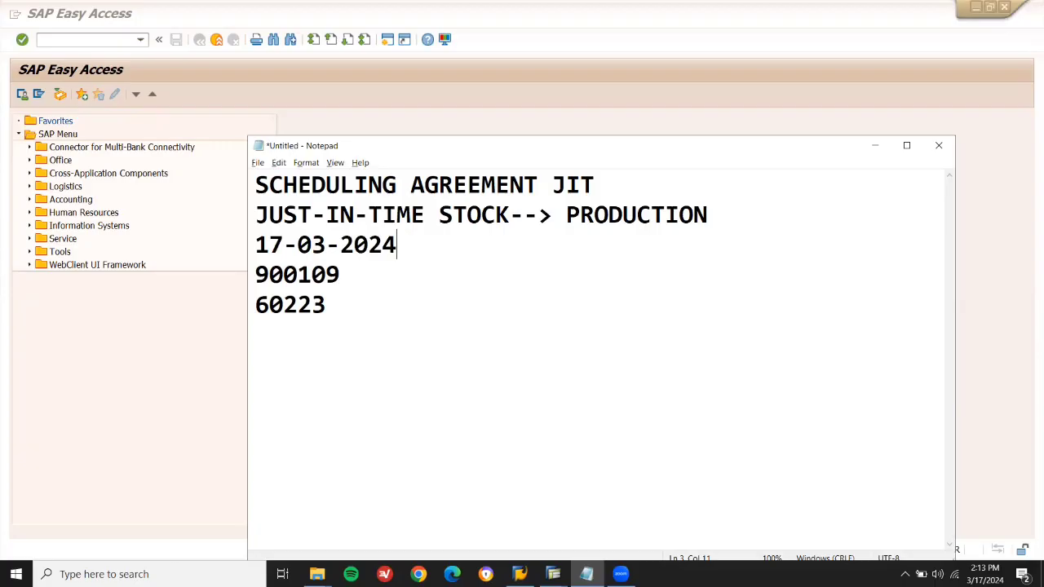
key("Down")
key("Down")
key("Down")
type("ME31")
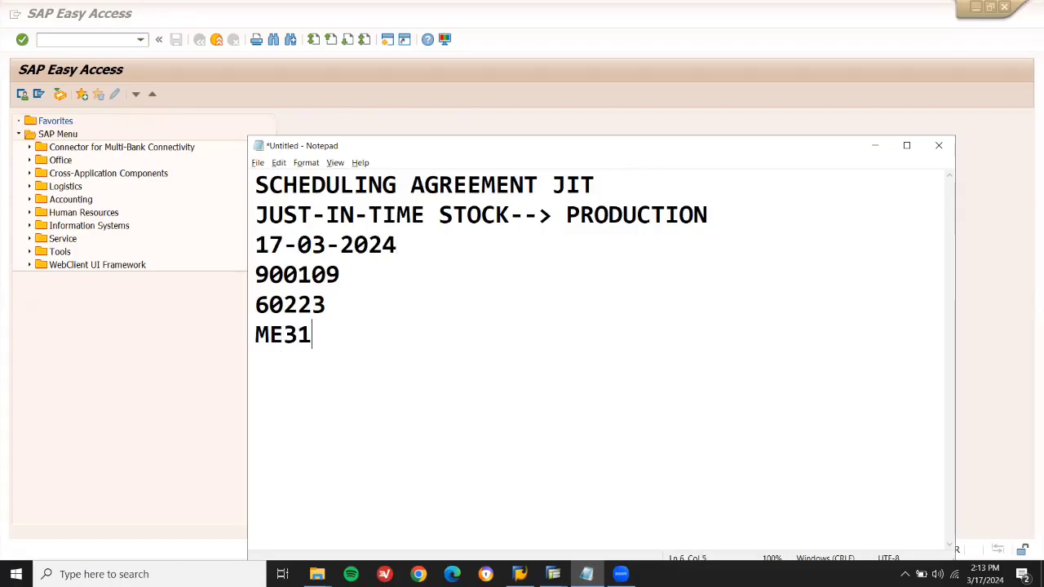
type("L-LP")
key("Return")
Start ME31 scheduling agreement creation and paste supplier 900109 copied from the notes.
left_click(110, 39)
type("ME31L")
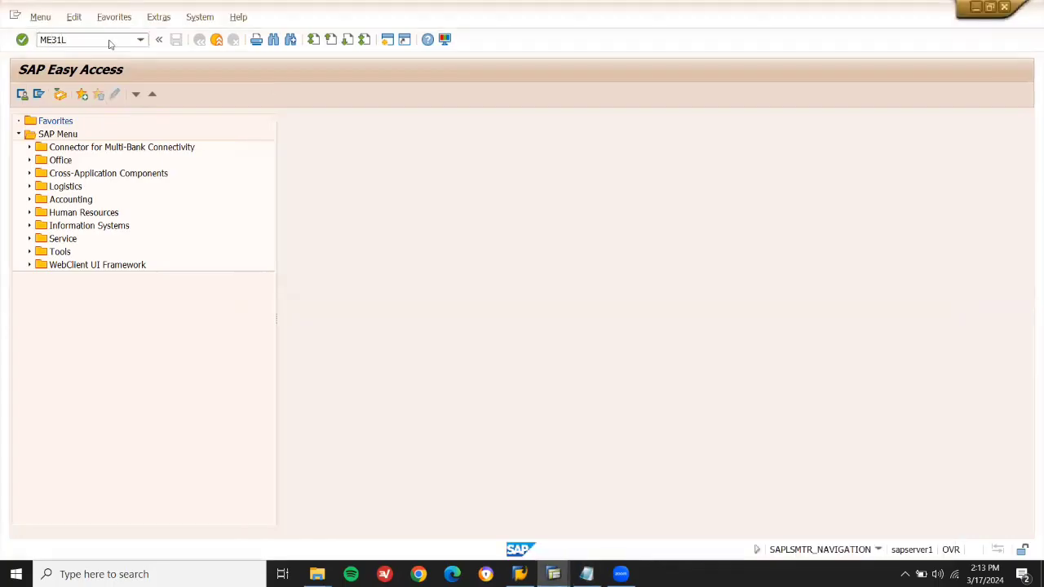
key("Return")
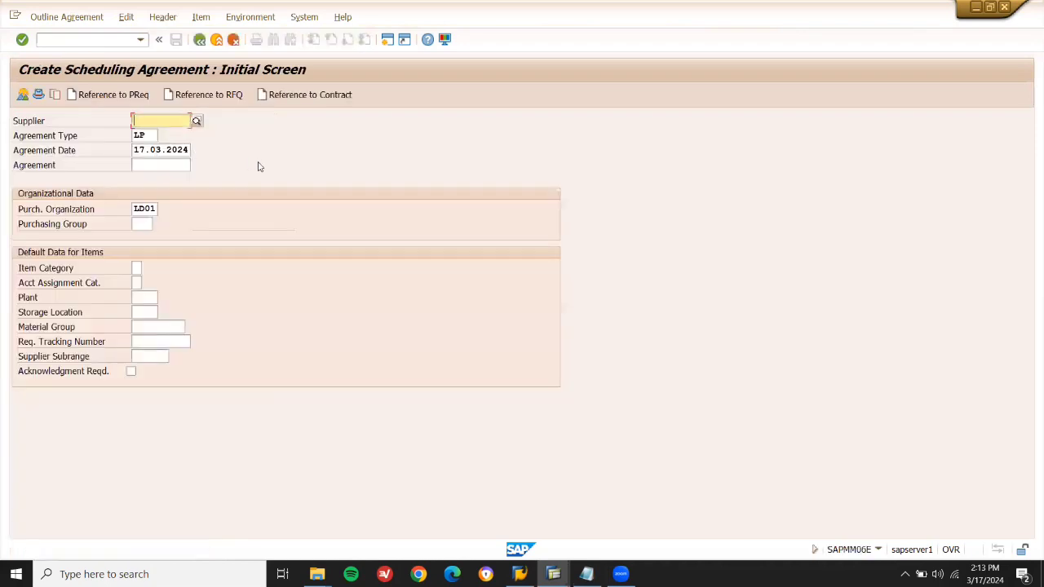
left_click(586, 574)
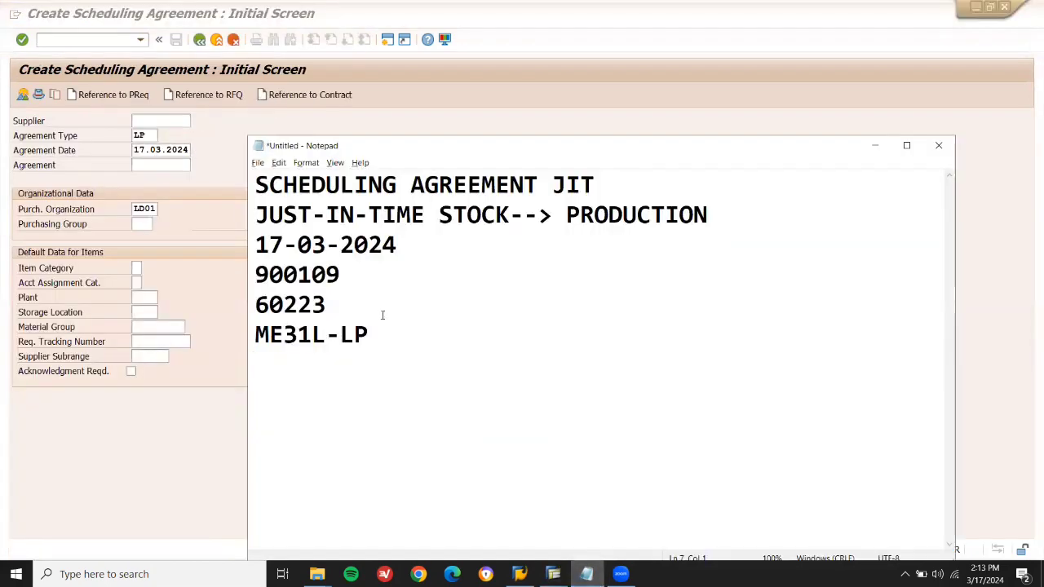
double_click(305, 274)
key("ctrl+c")
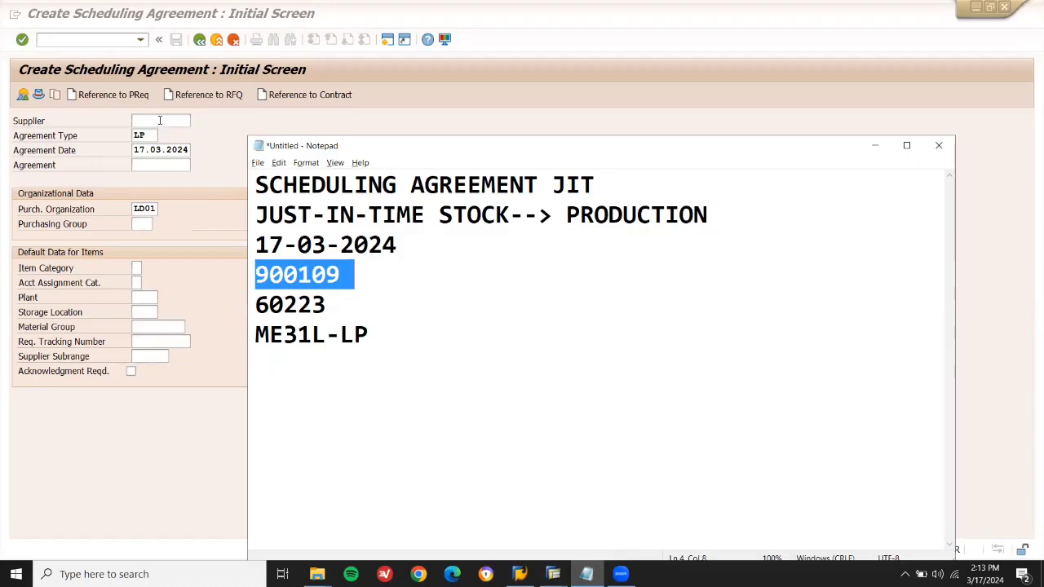
left_click(160, 120)
key("ctrl+v")
Pick purchasing group 001 and continue to the header data.
left_click(144, 223)
left_click(159, 224)
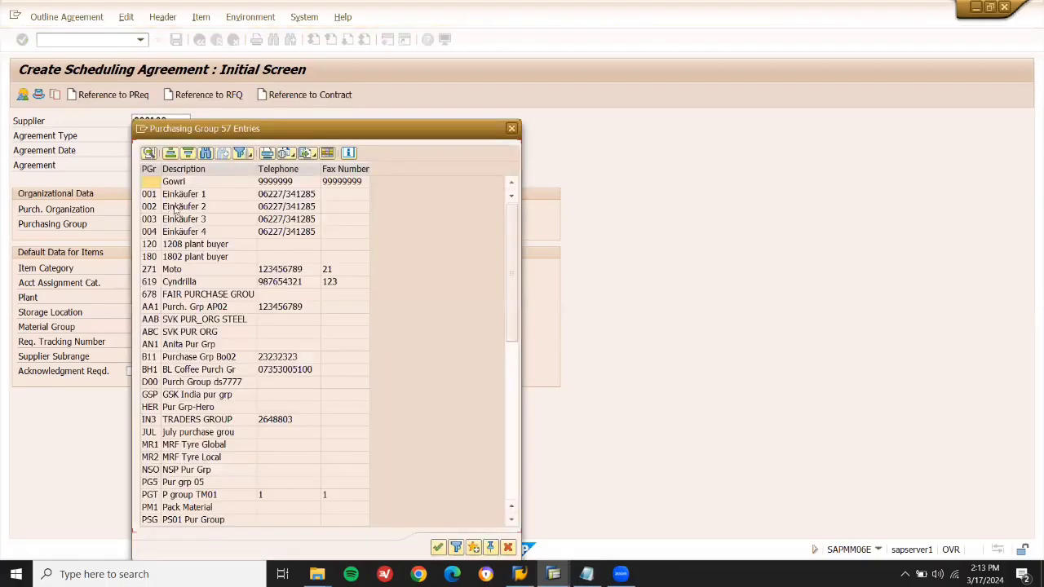
double_click(186, 197)
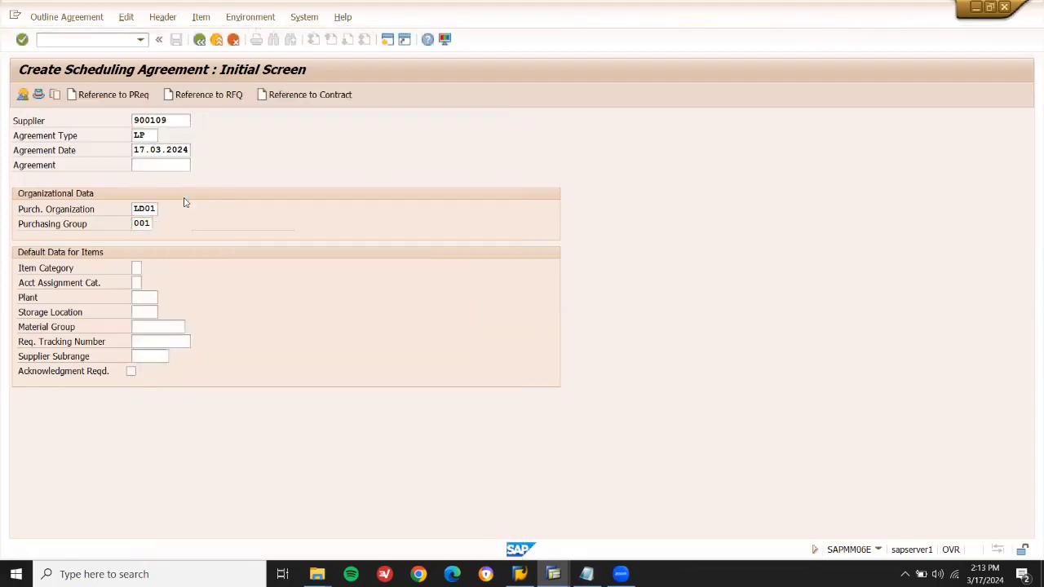
key("Return")
key("Return")
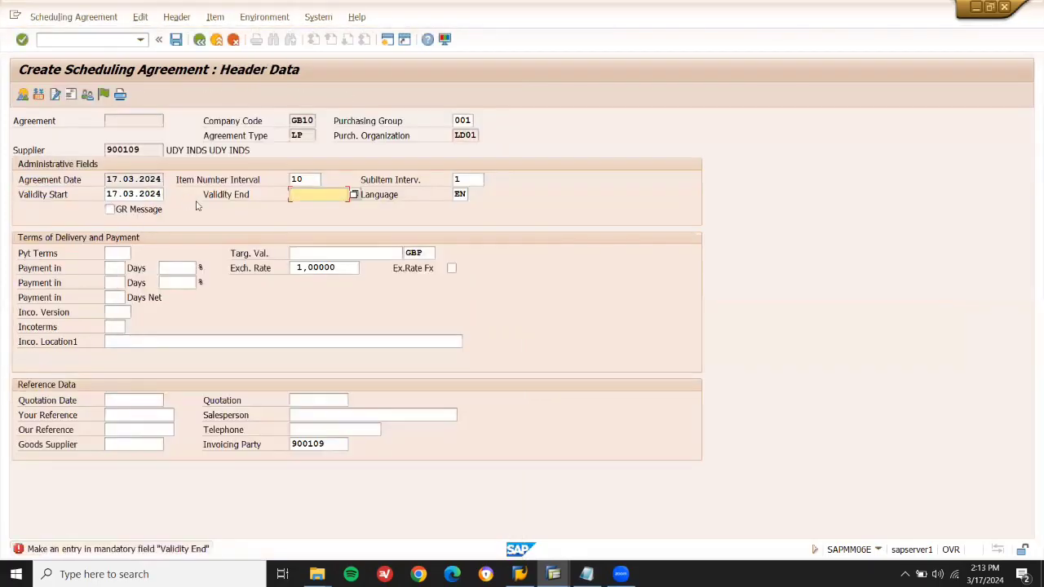
Set the agreement's validity end date to 29.03.2024 and continue to the item overview.
left_click(353, 196)
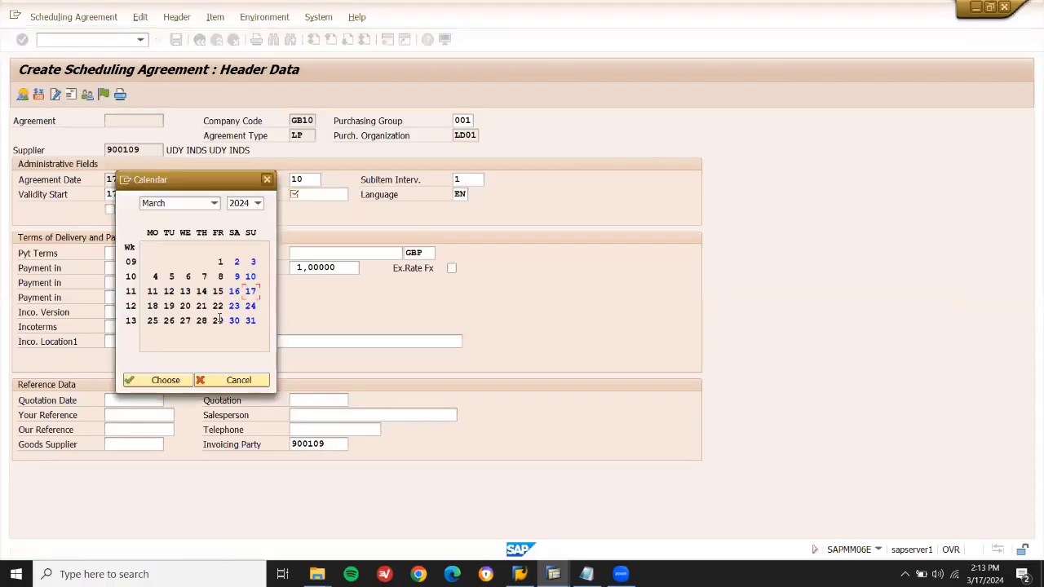
double_click(217, 320)
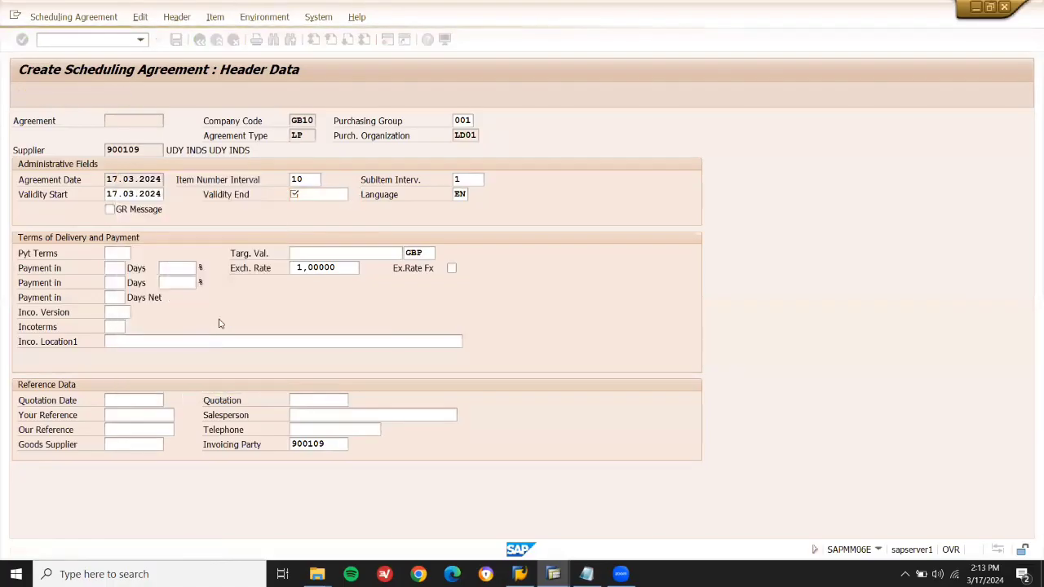
key("Return")
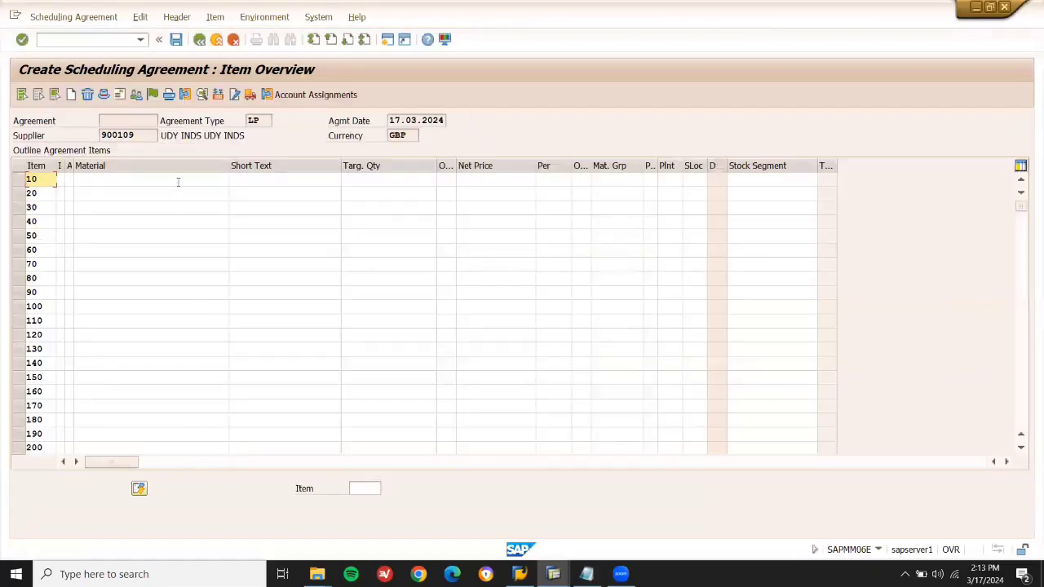
Enter material 60223, copied from the Notepad notes, as item 10.
left_click(178, 180)
key("alt+Tab")
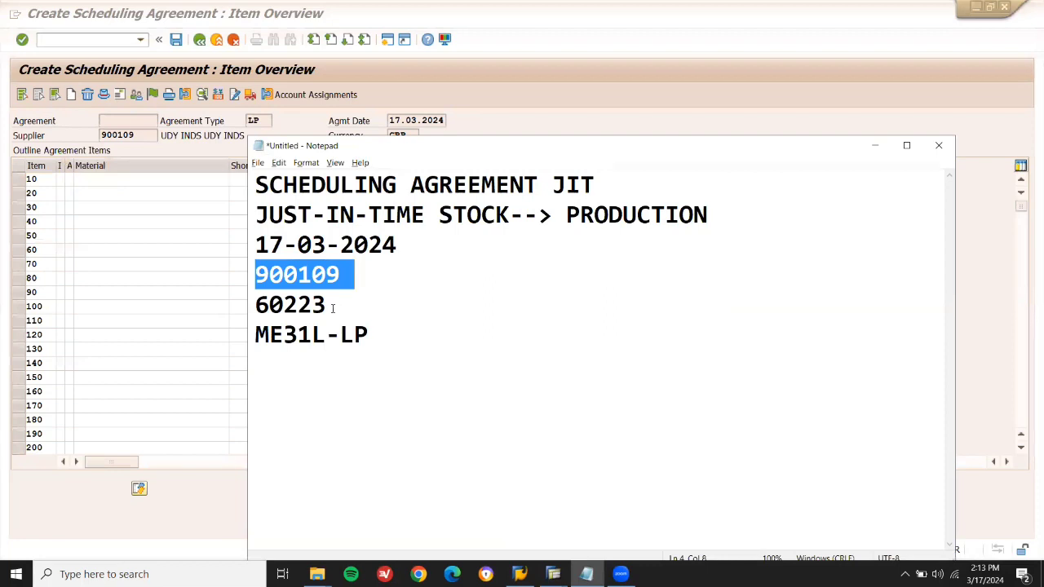
double_click(319, 305)
key("ctrl+c")
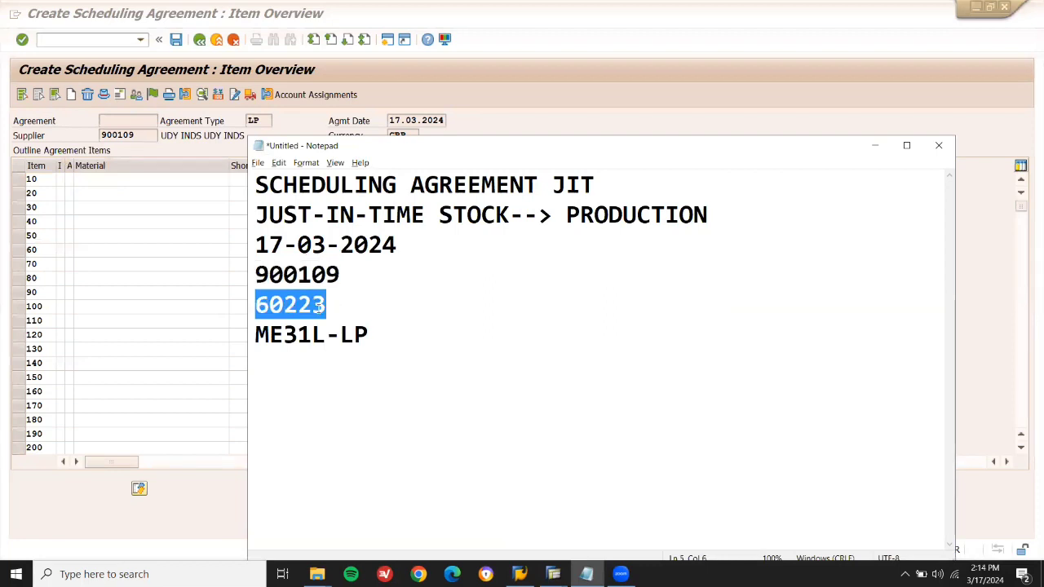
key("alt+Tab")
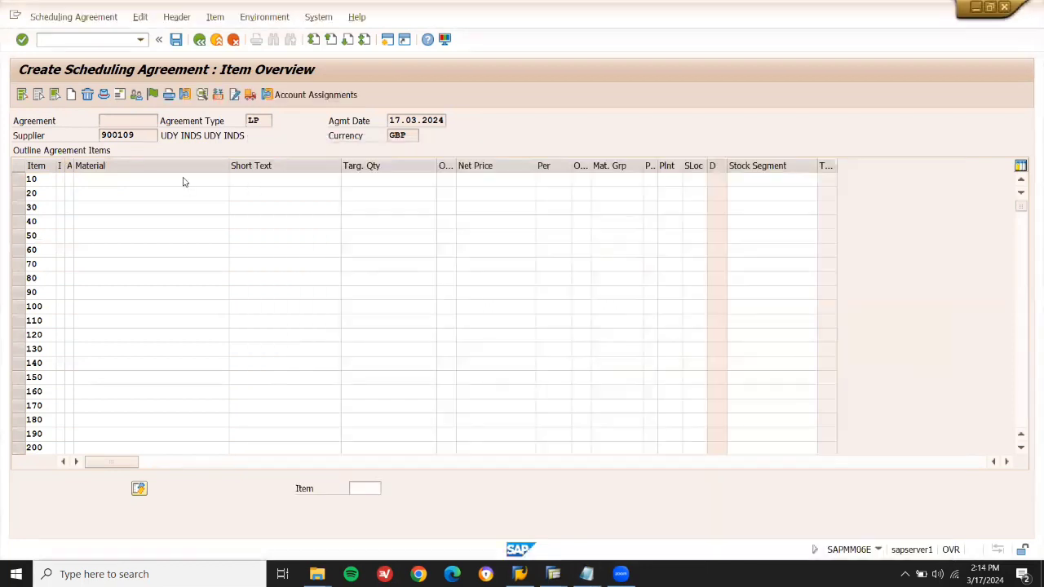
left_click(183, 178)
key("ctrl+v")
key("Return")
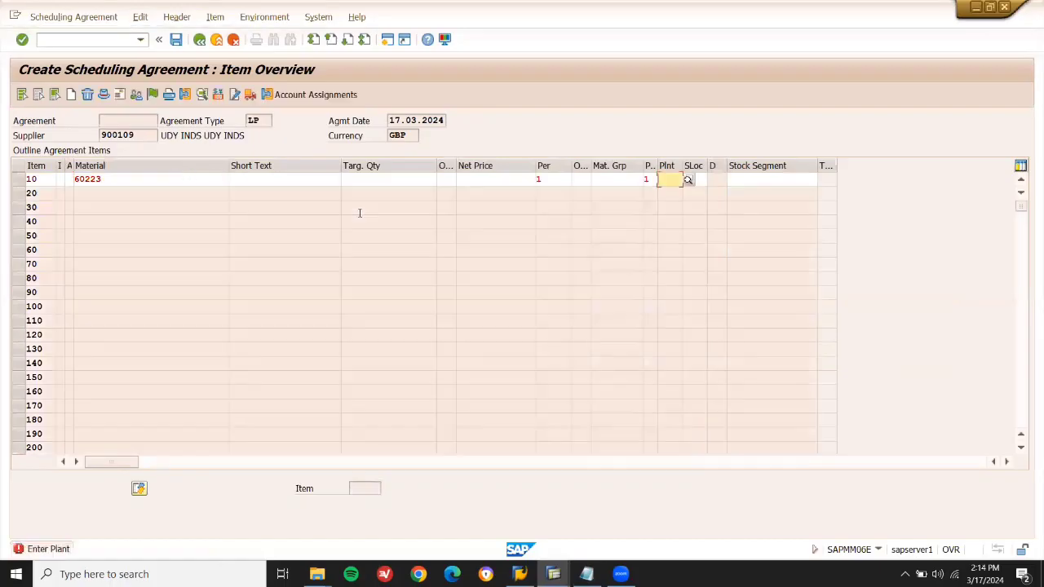
Fill item 10's plant and storage location with LD03 from the previous entries.
key("space")
key("Down")
key("Return")
key("Tab")
key("space")
key("Down")
key("Return")
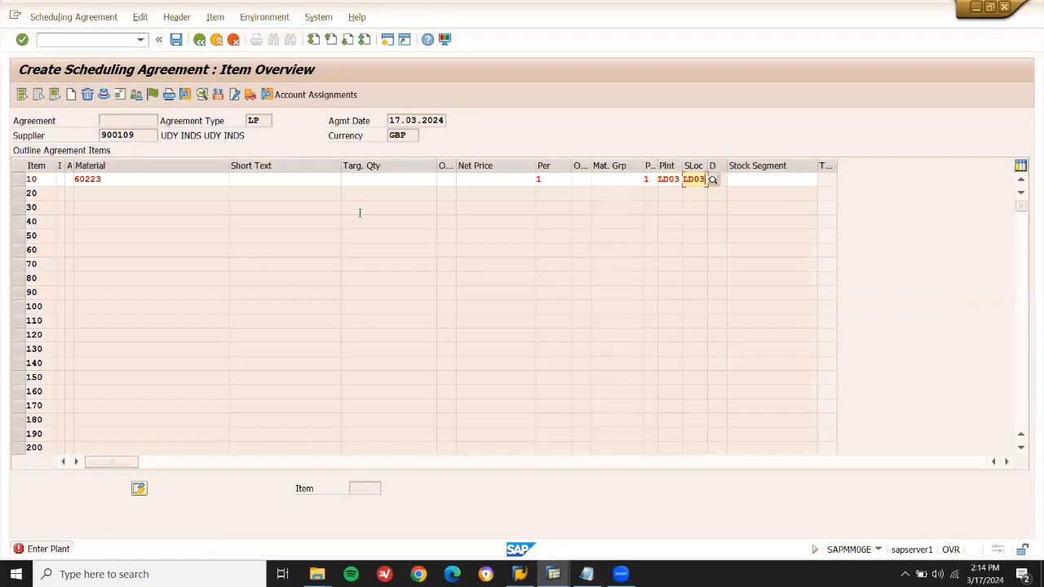
Give item 10 target quantity 20 and net price 1100, then save despite the missing message record.
left_click(363, 179)
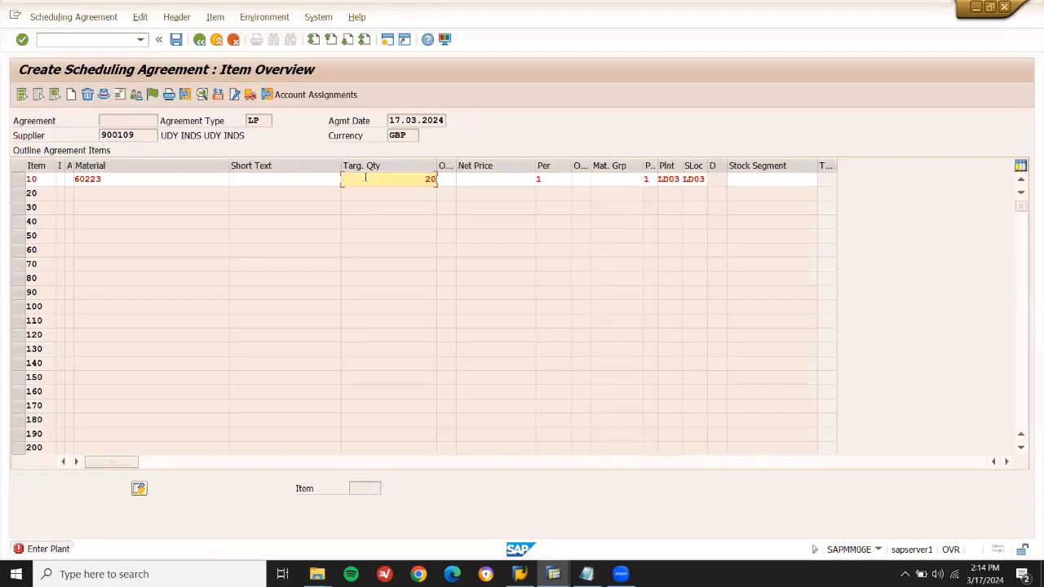
left_click(499, 179)
type("1100")
key("Return")
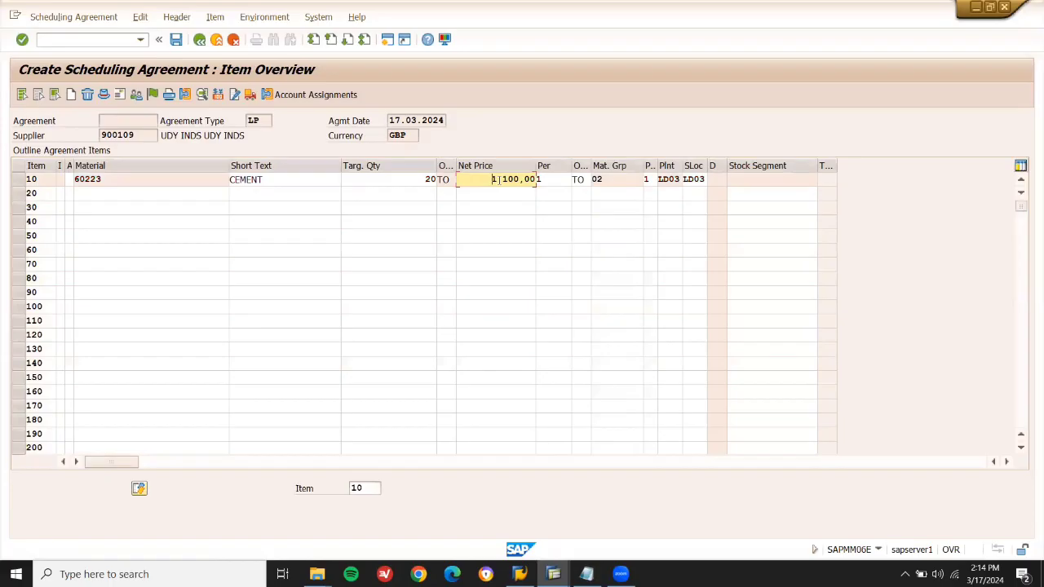
key("ctrl+s")
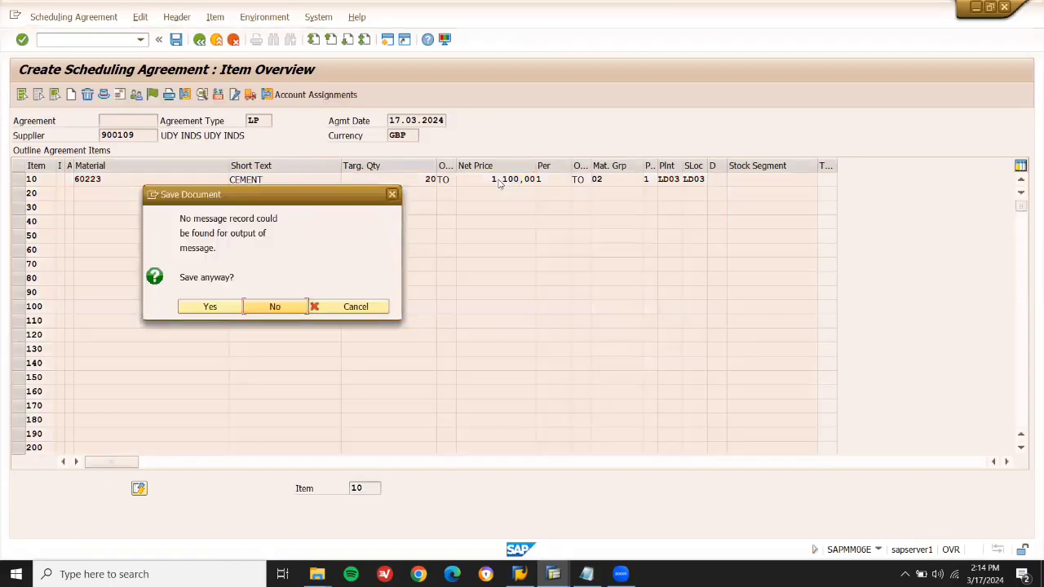
left_click(215, 308)
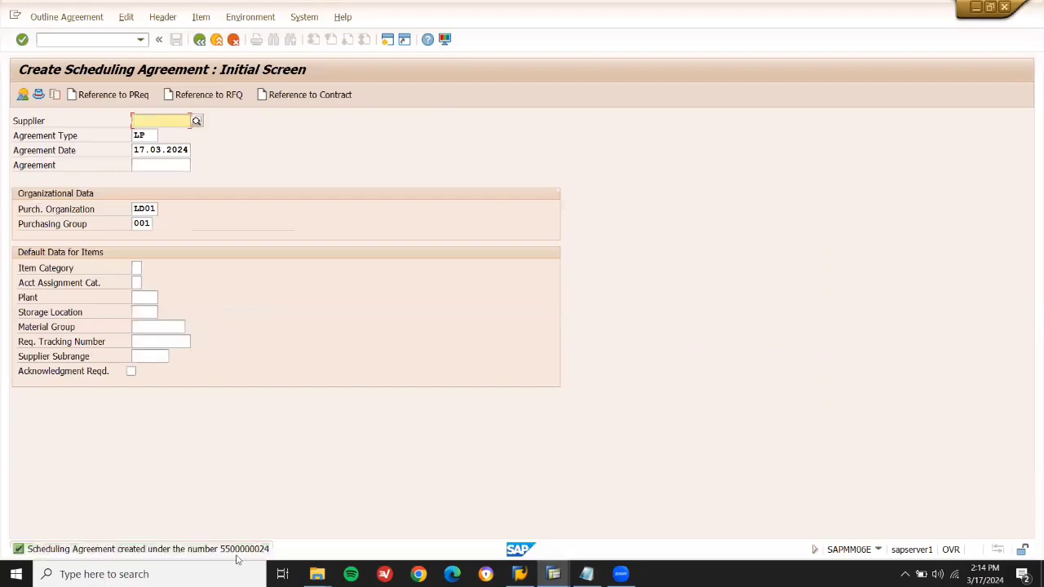
double_click(241, 551)
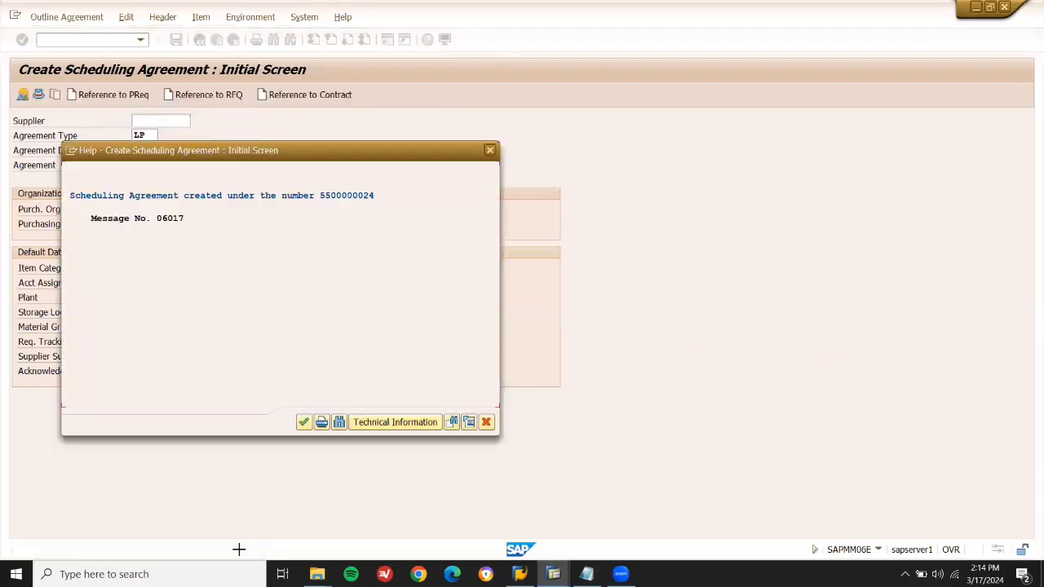
left_click_drag(377, 199, 318, 198)
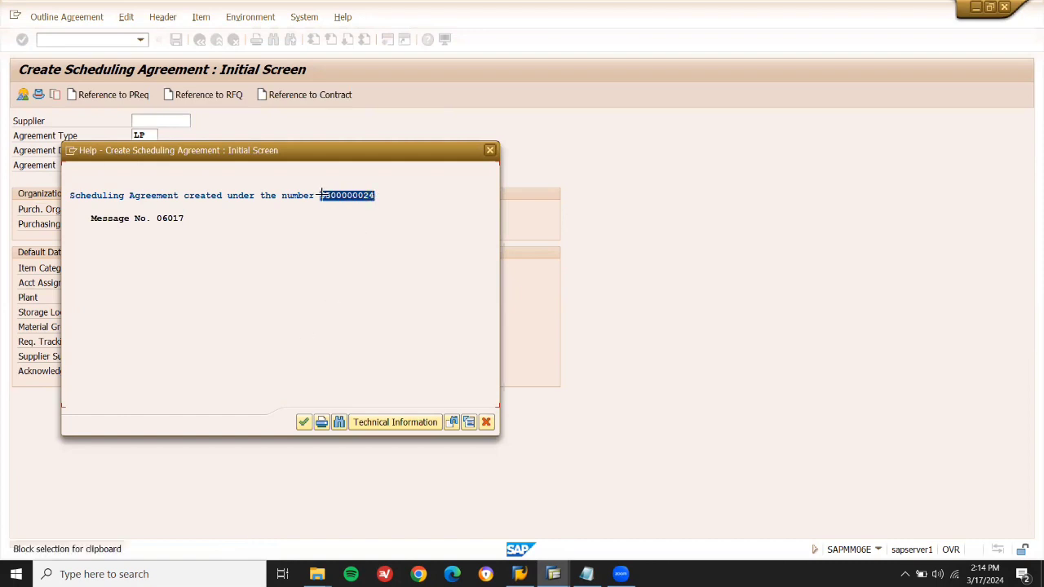
left_click(486, 422)
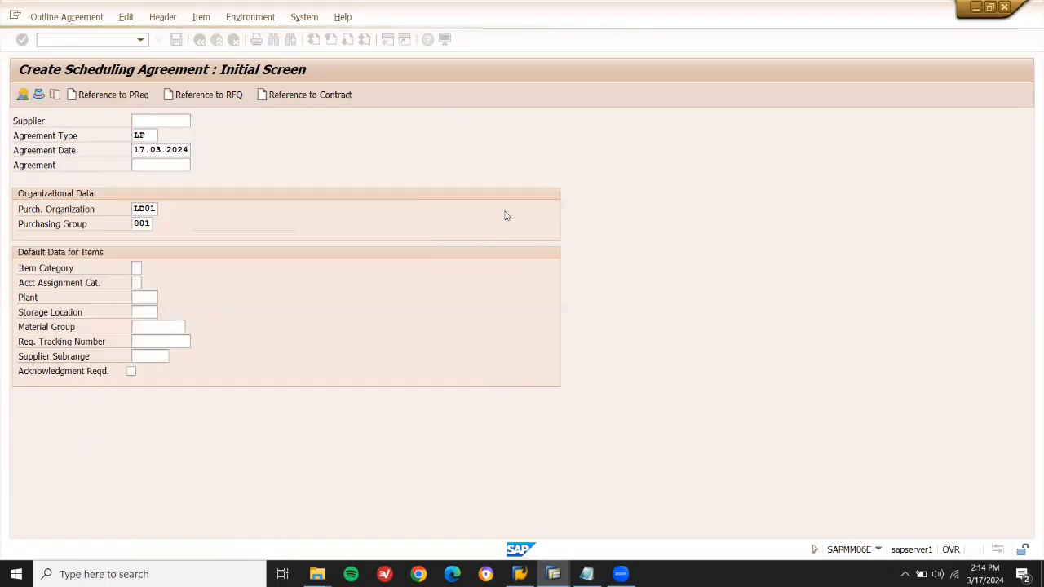
key("F3")
type("me")
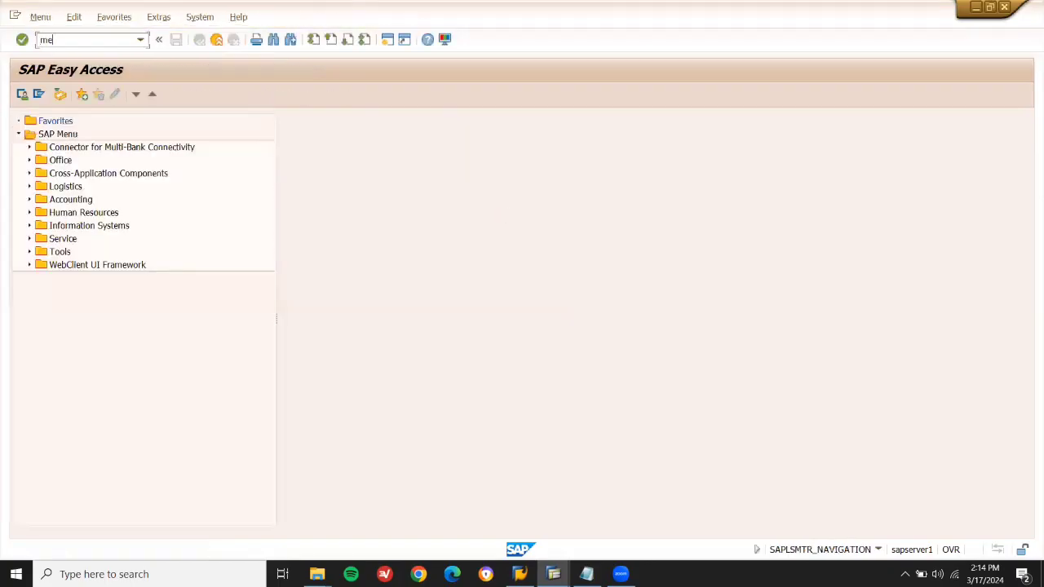
type("37")
key("Return")
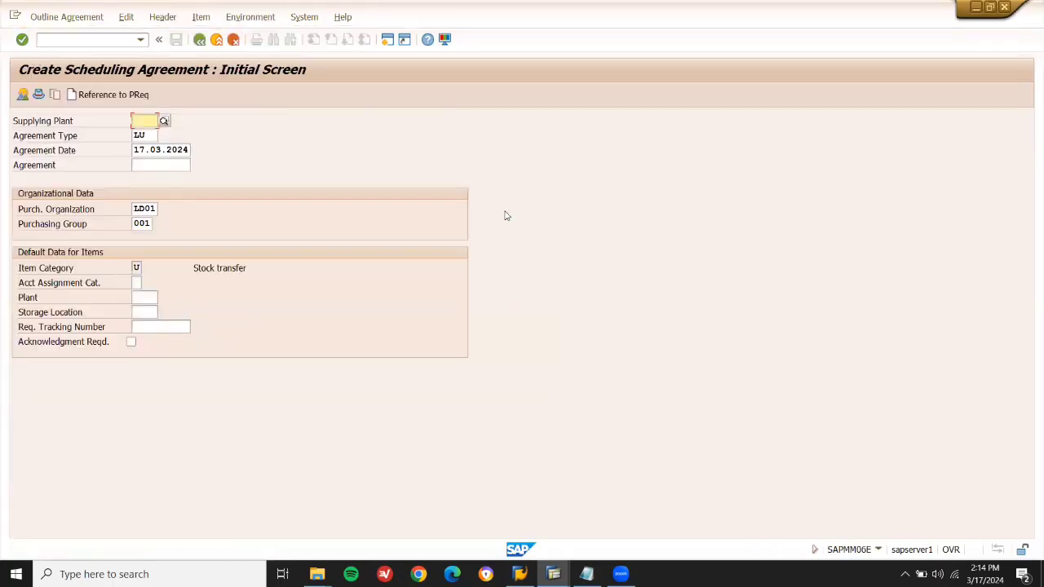
key("F3")
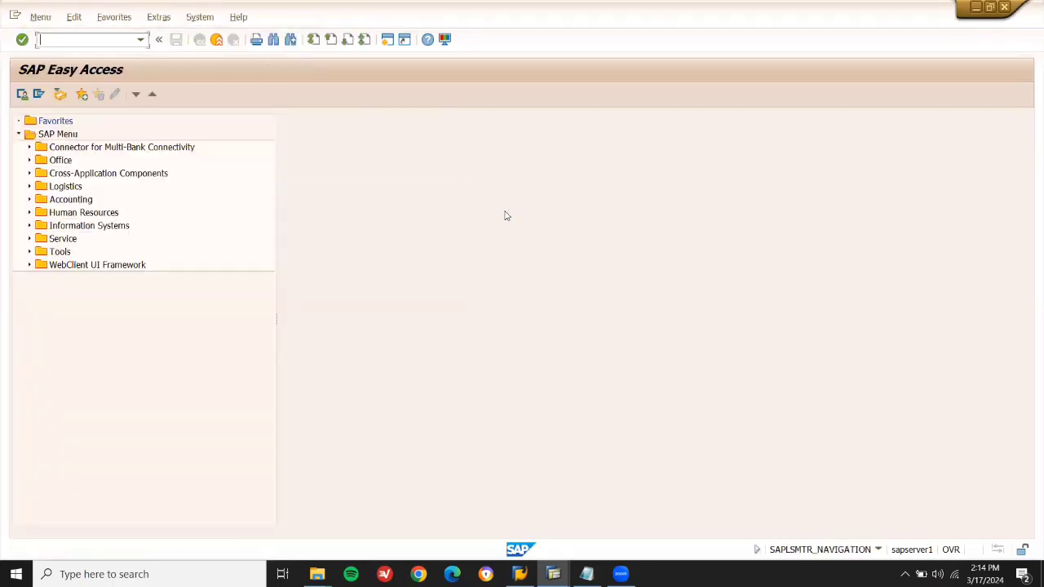
type("ME36")
key("Return")
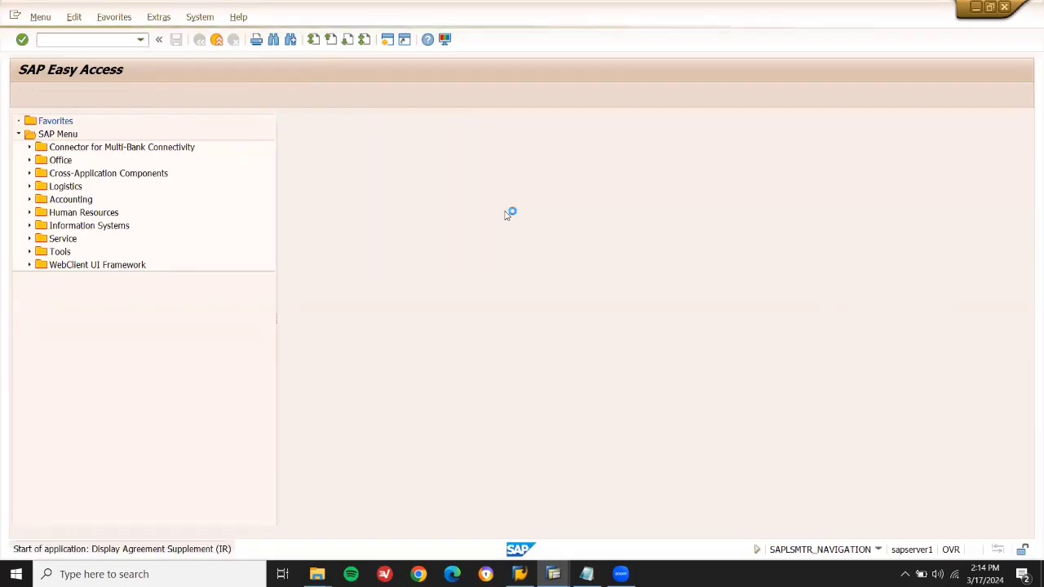
key("F3")
type("ME35")
key("Return")
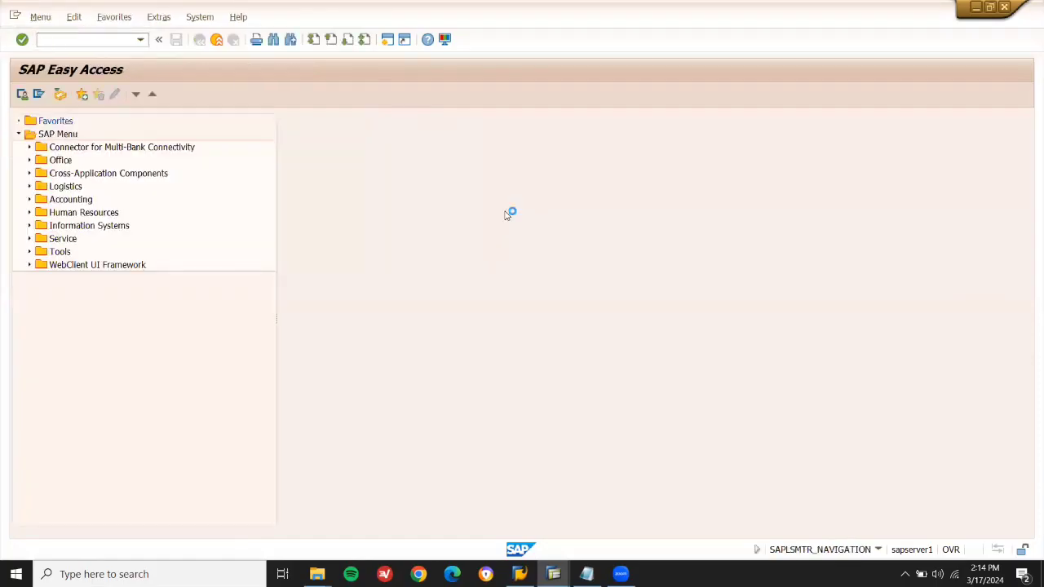
key("F3")
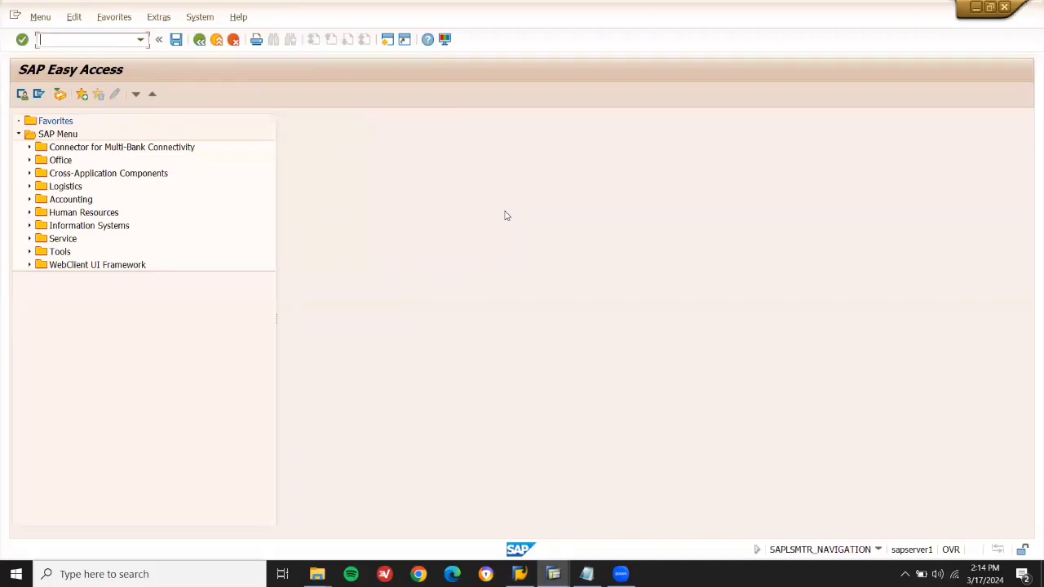
type("ME38")
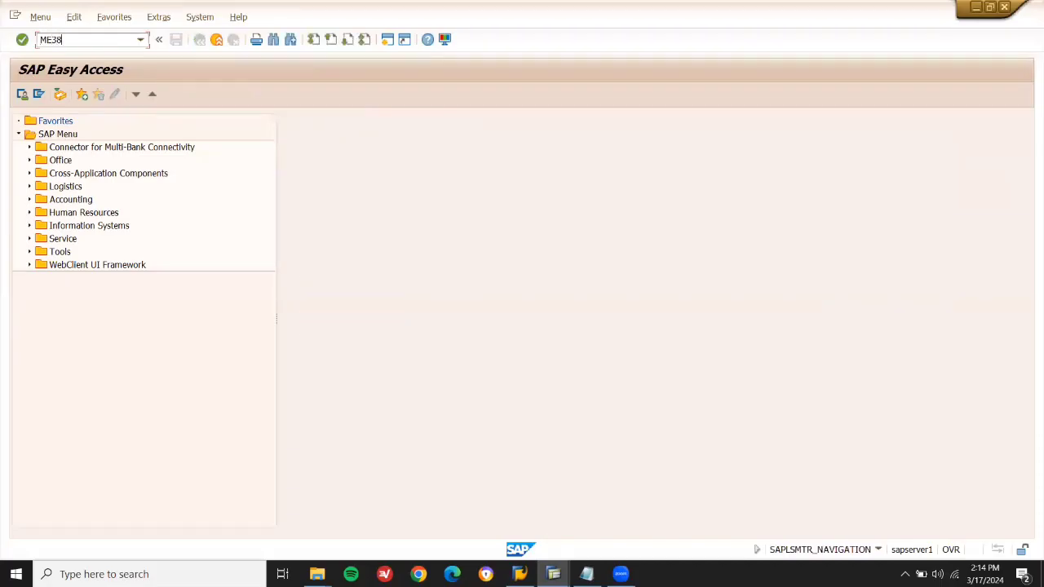
key("Return")
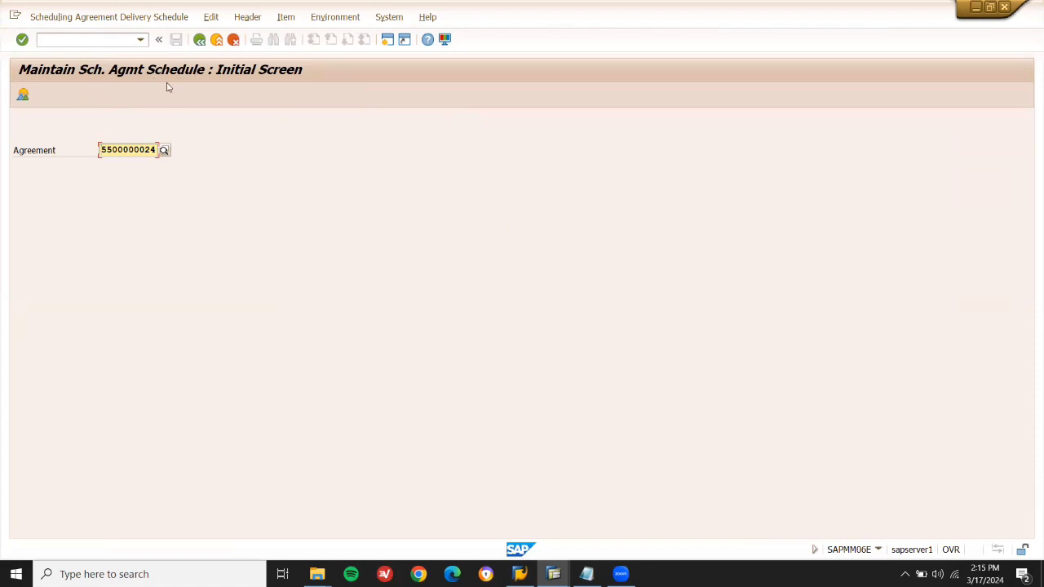
Add a first schedule line for CEMENT item 10: 10 on 17.03.2024, accepting the date warnings.
key("Return")
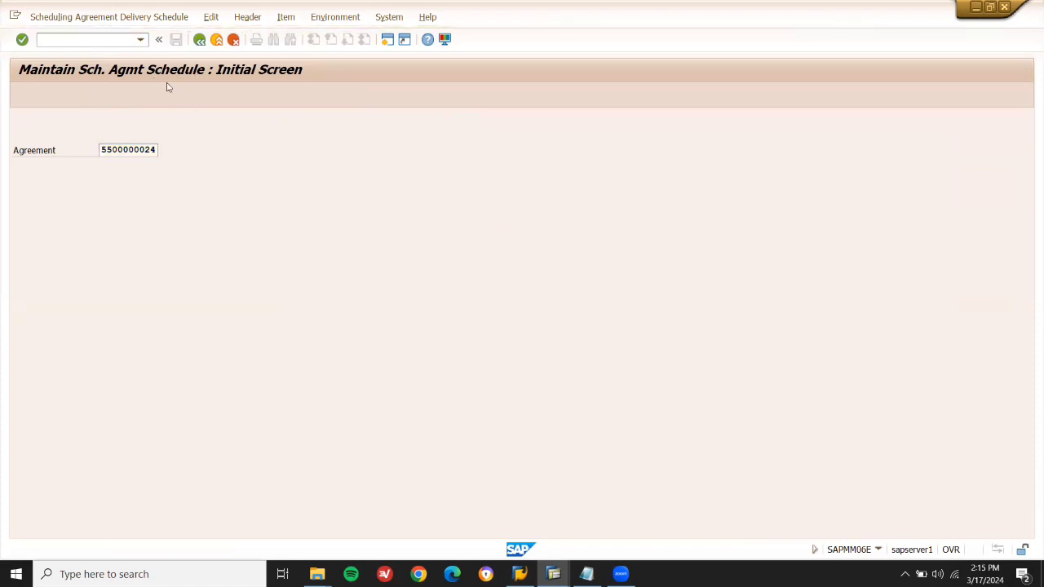
left_click(120, 194)
double_click(120, 194)
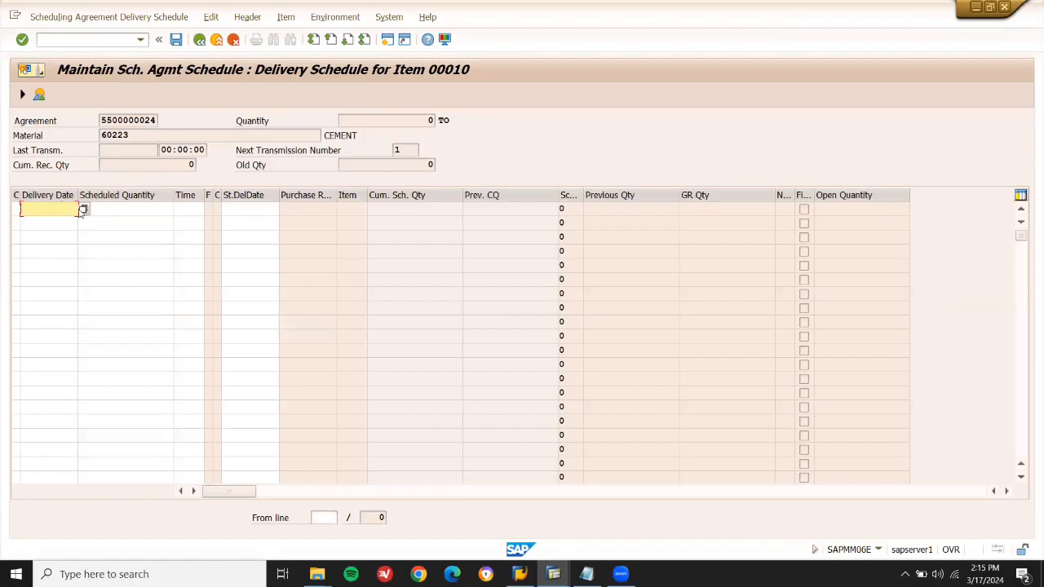
left_click(82, 210)
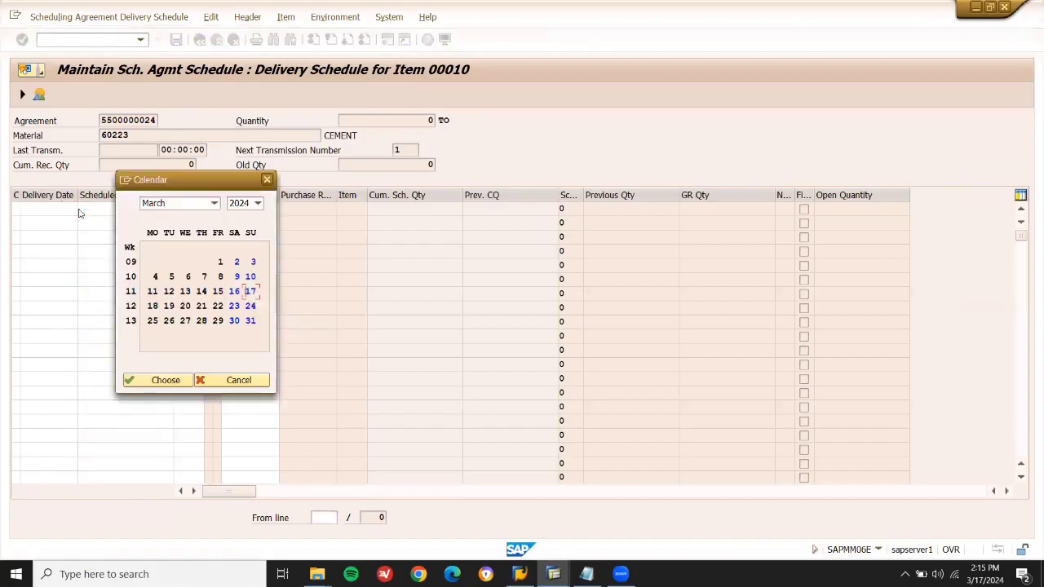
double_click(250, 291)
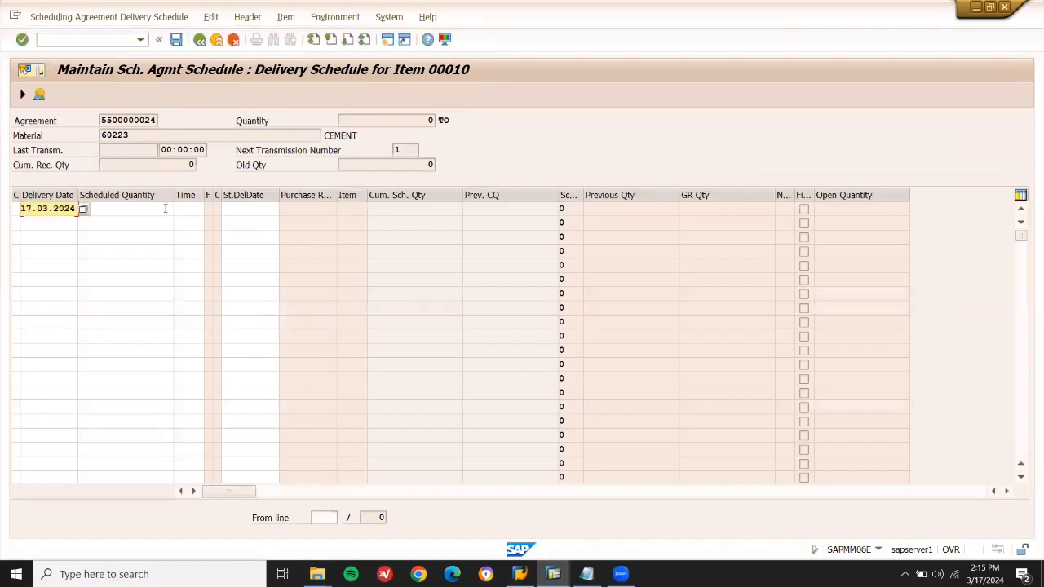
left_click(165, 208)
type("10")
key("Return")
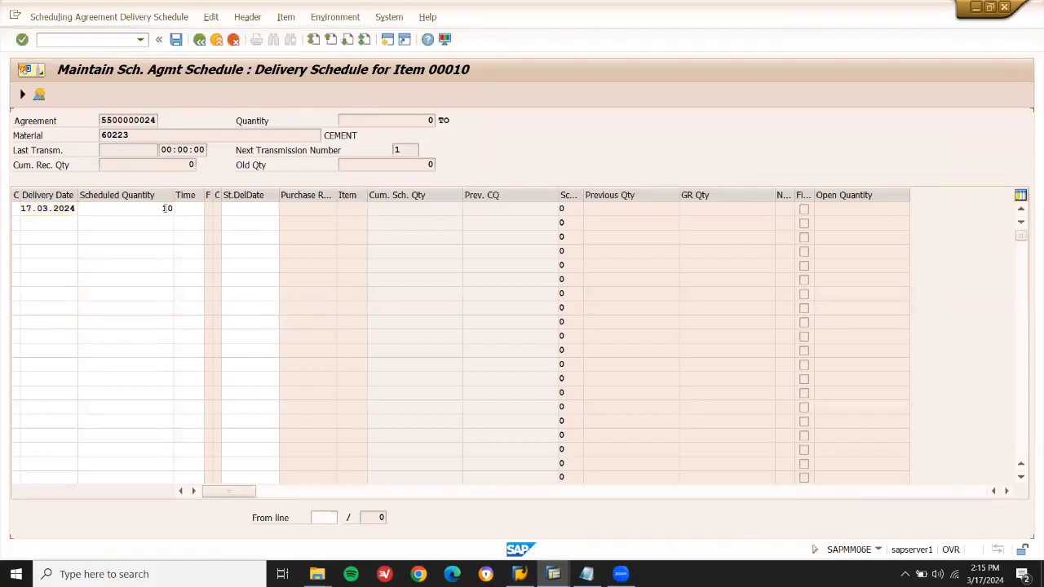
key("Return")
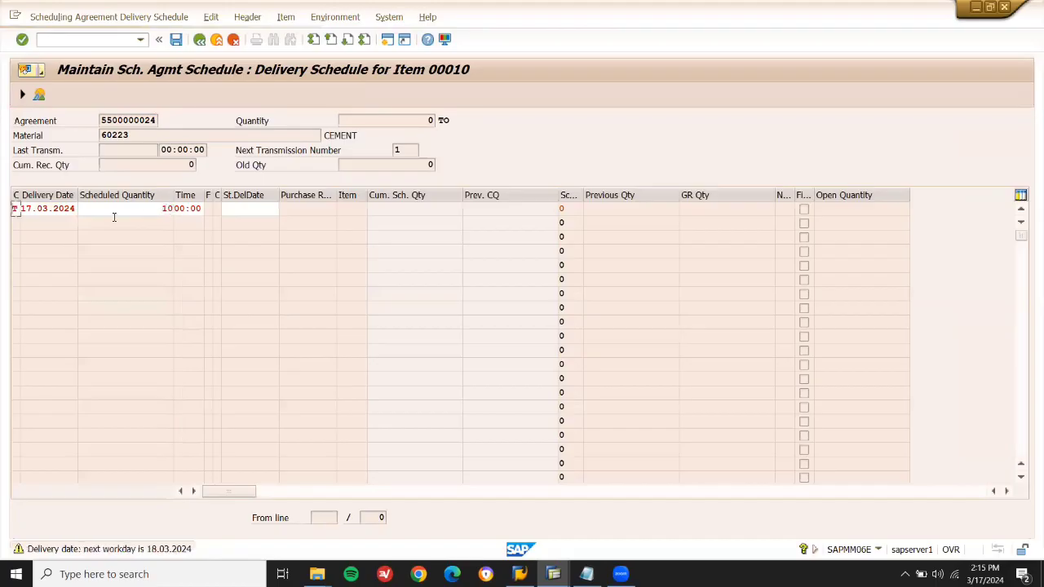
key("Return")
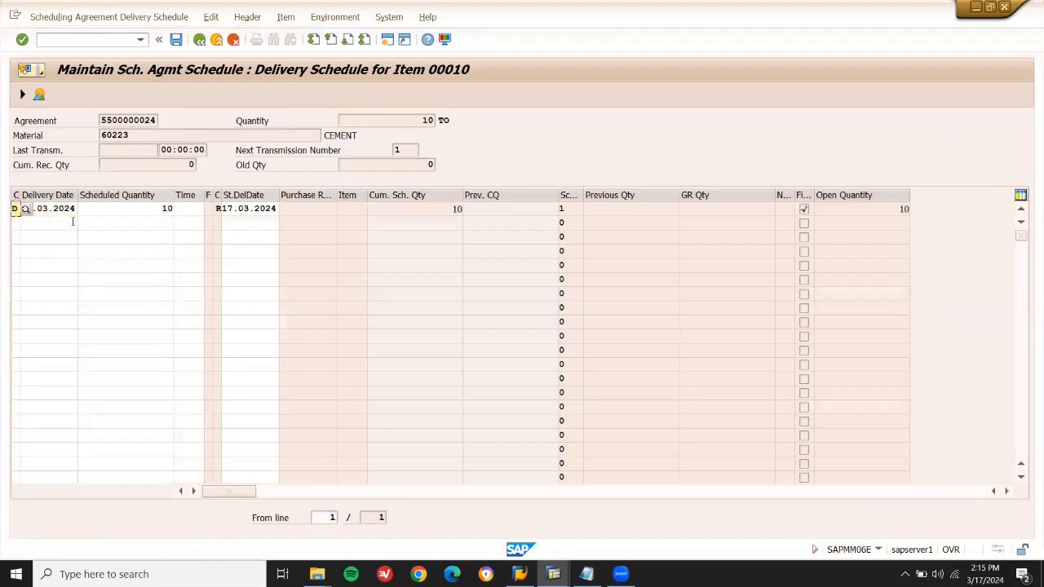
Add a second schedule line of 10 on 22.03.2024 and save the delivery schedule.
left_click(66, 221)
left_click(83, 223)
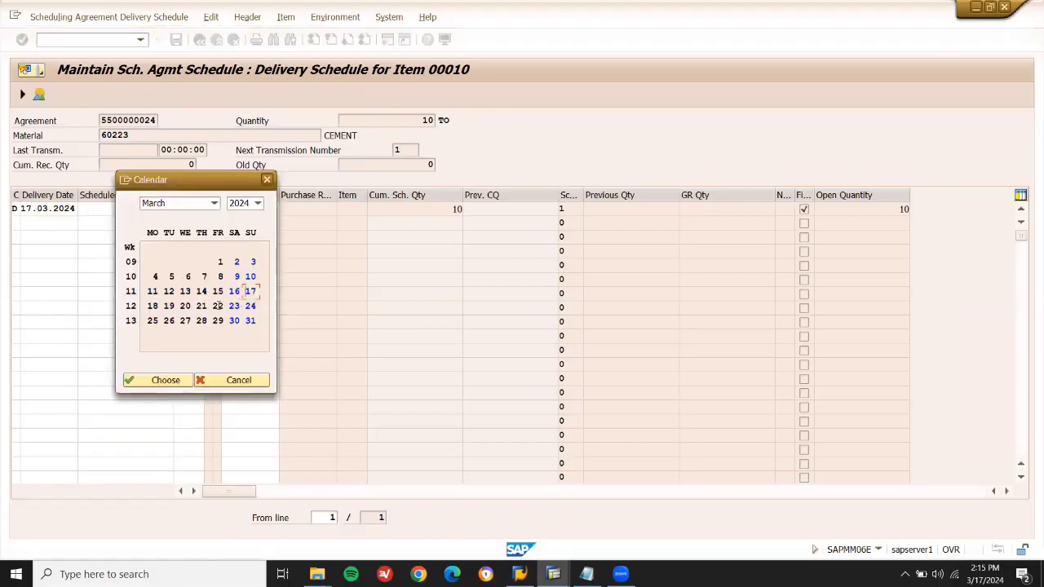
double_click(217, 305)
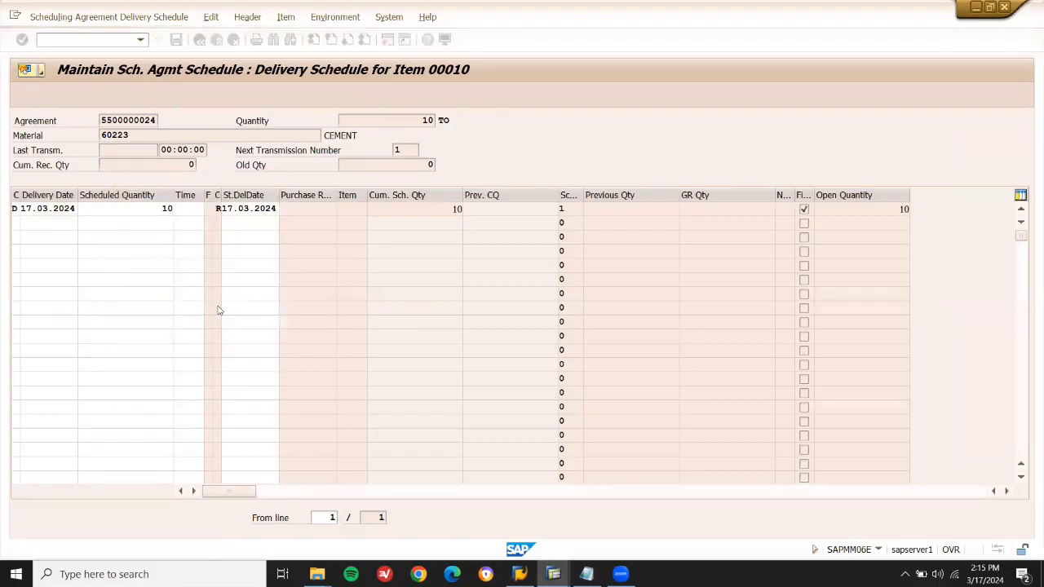
left_click(160, 224)
type("10")
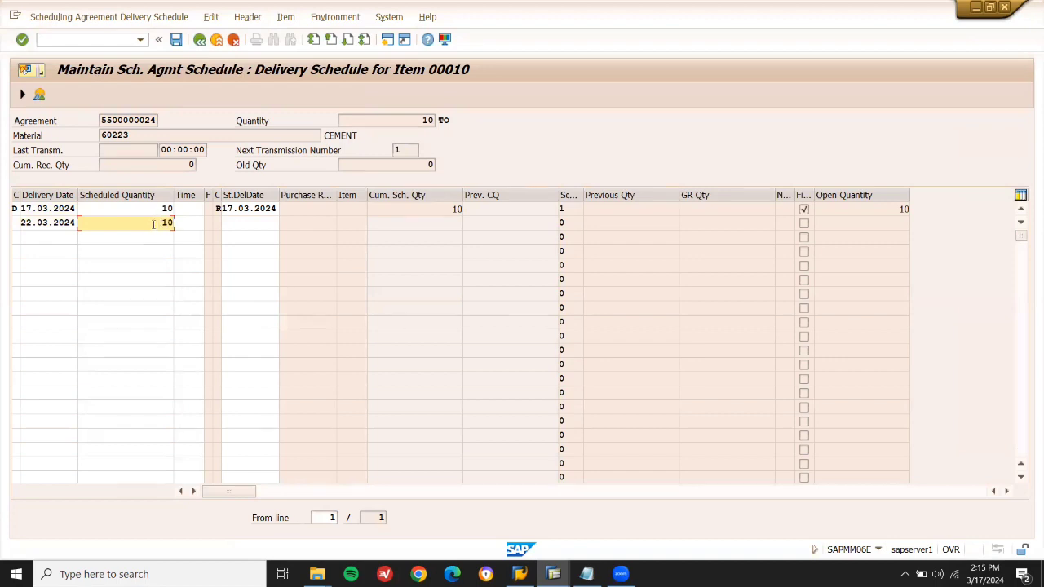
key("Return")
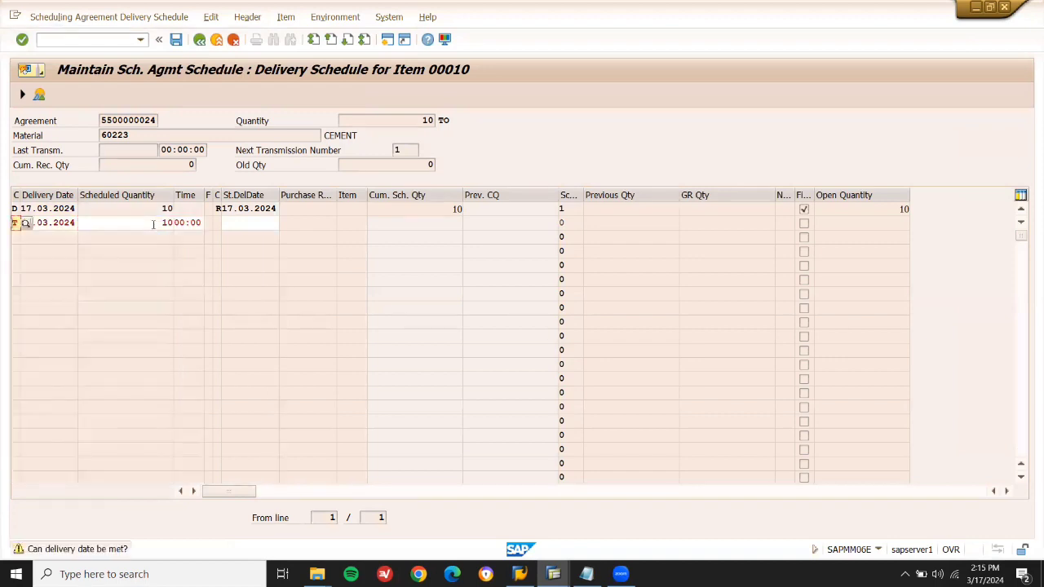
key("Return")
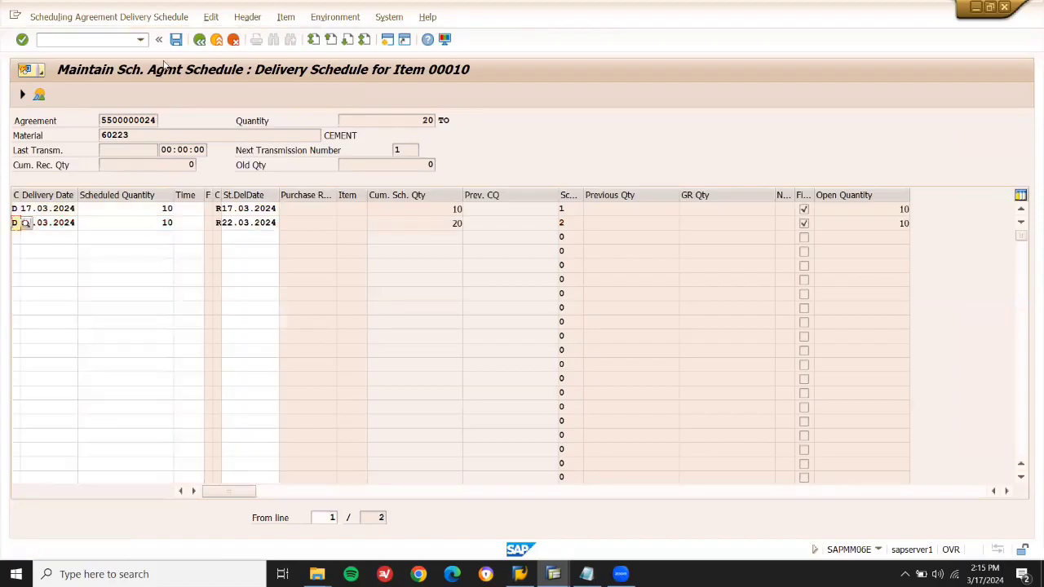
left_click(177, 40)
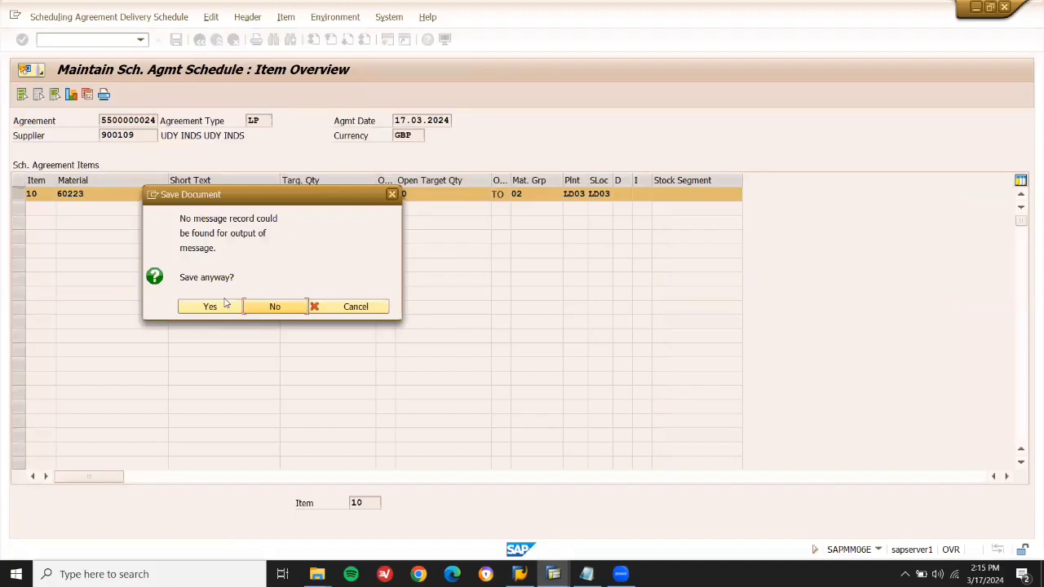
left_click(226, 306)
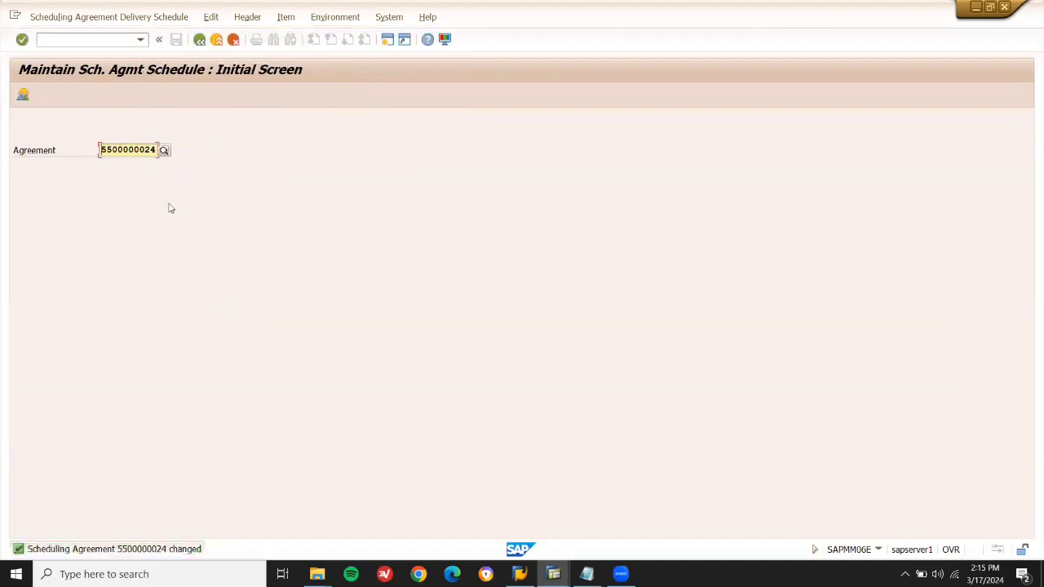
left_click(202, 42)
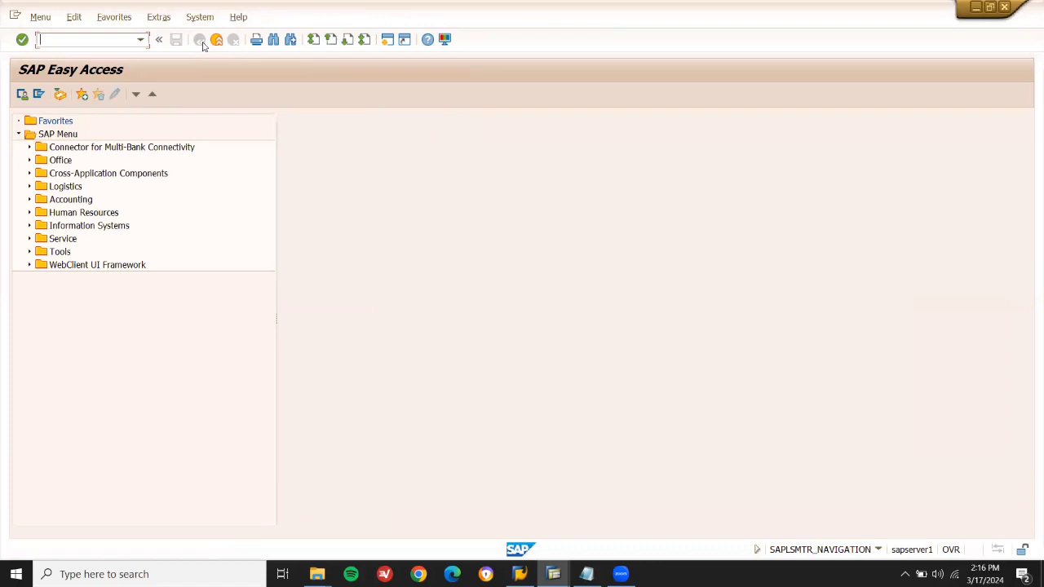
type("MIGO")
key("Return")
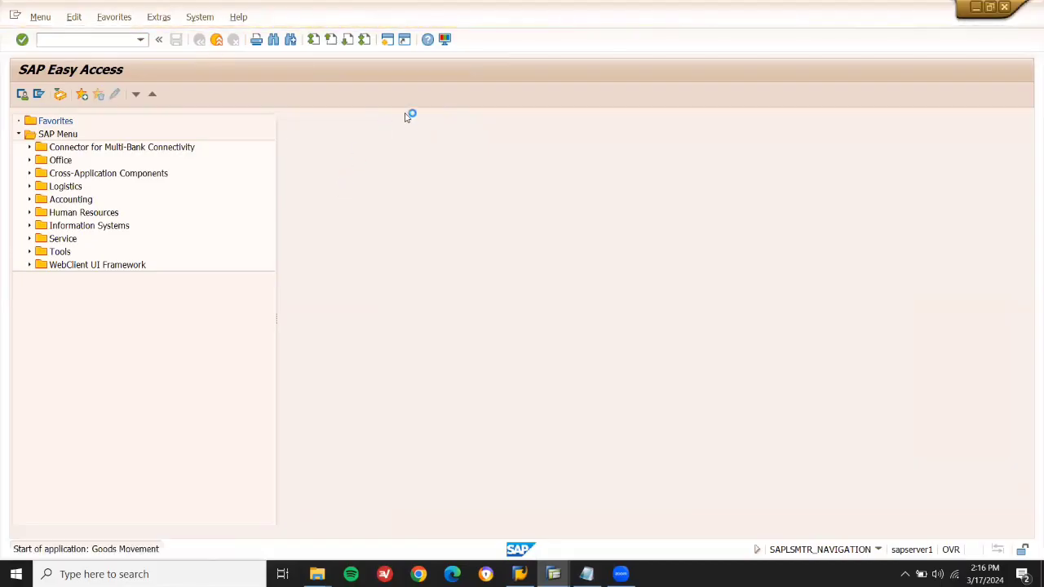
key("ctrl+v")
key("Return")
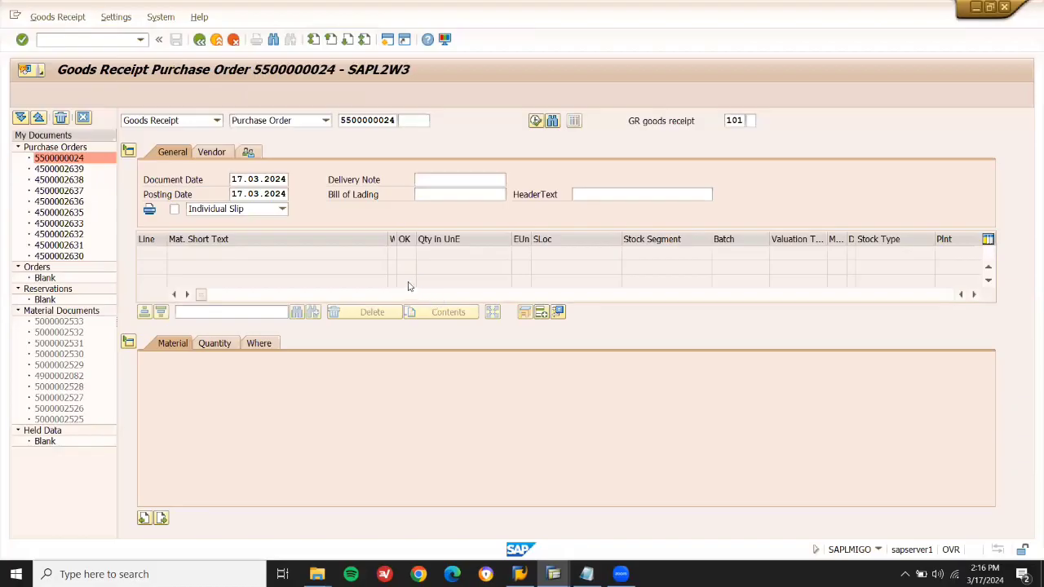
left_click(417, 254)
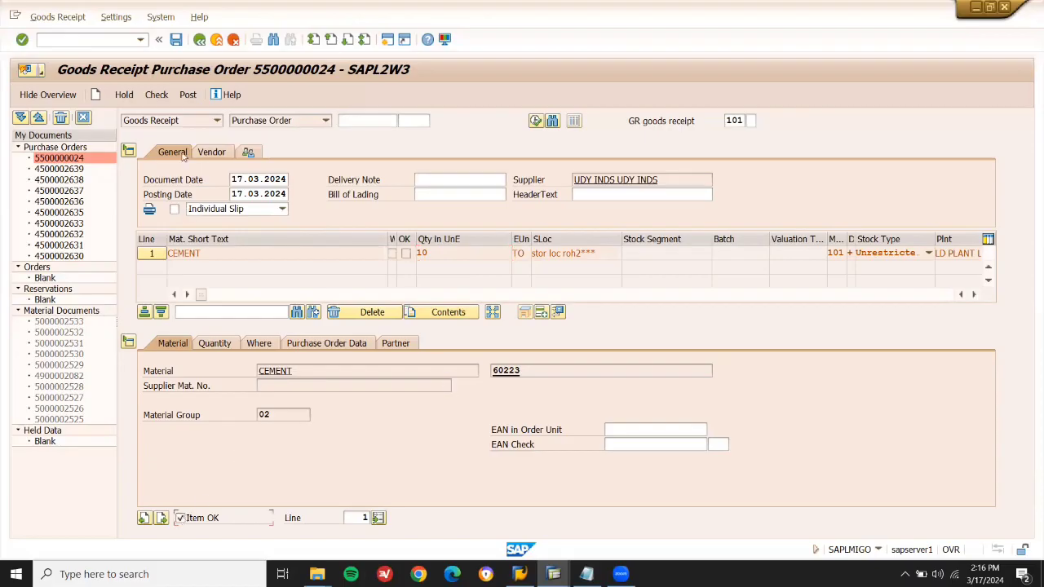
left_click(188, 96)
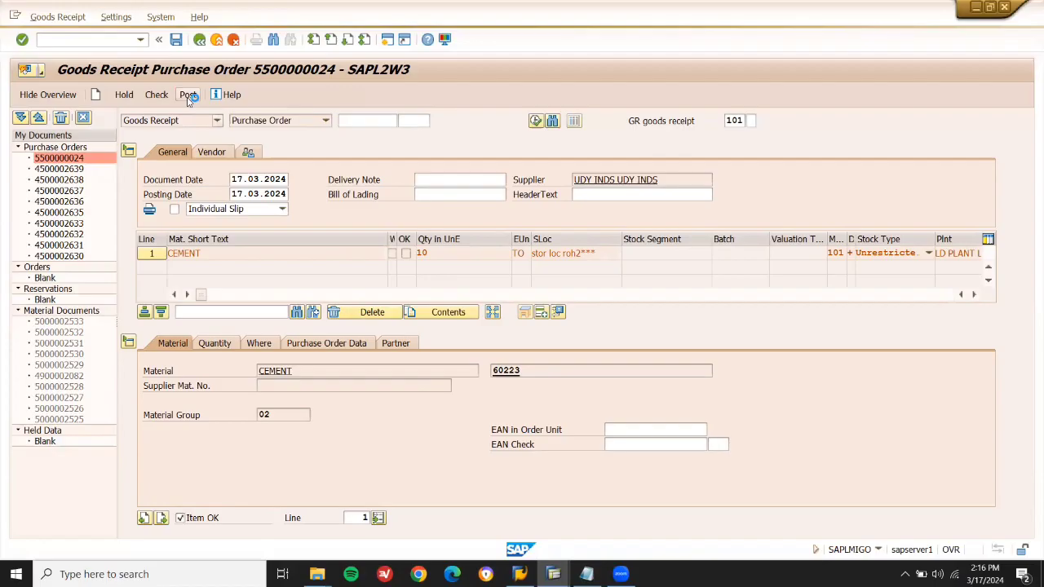
Open incoming invoice entry for company code GB10 from the command field.
left_click(108, 39)
type("/nmigo")
key("Return")
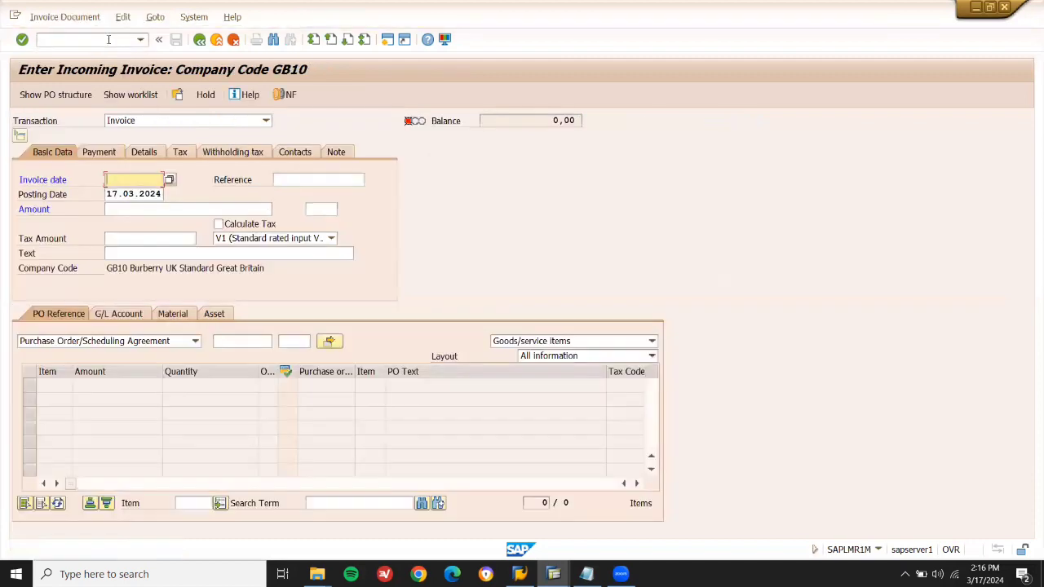
Pick 17.03.2024 as the invoice date, then check recent purchase order references.
key("space")
key("Down")
key("Return")
key("Return")
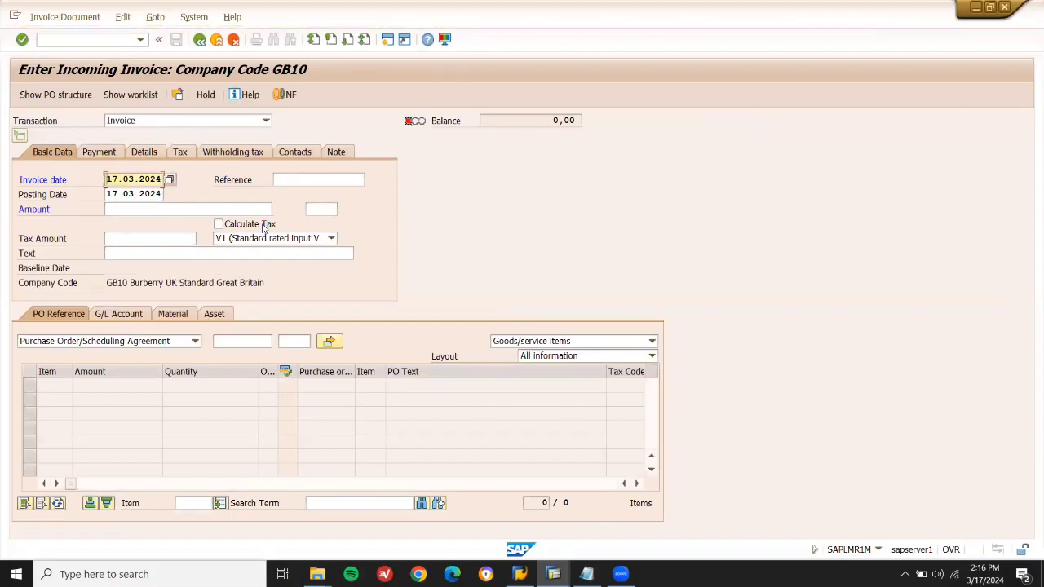
left_click(248, 340)
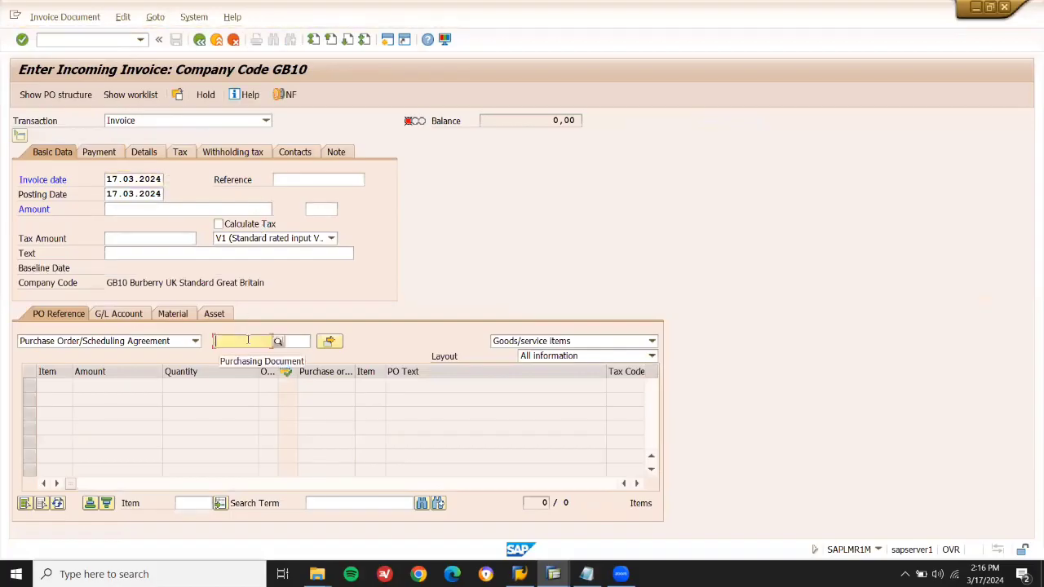
type("10")
key("BackSpace")
key("BackSpace")
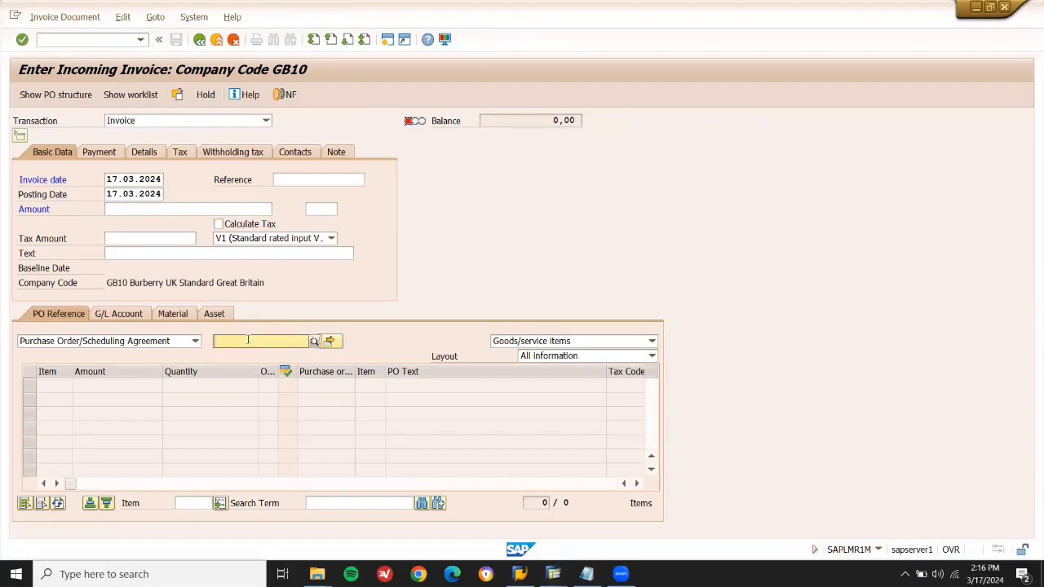
mouse_move(586, 574)
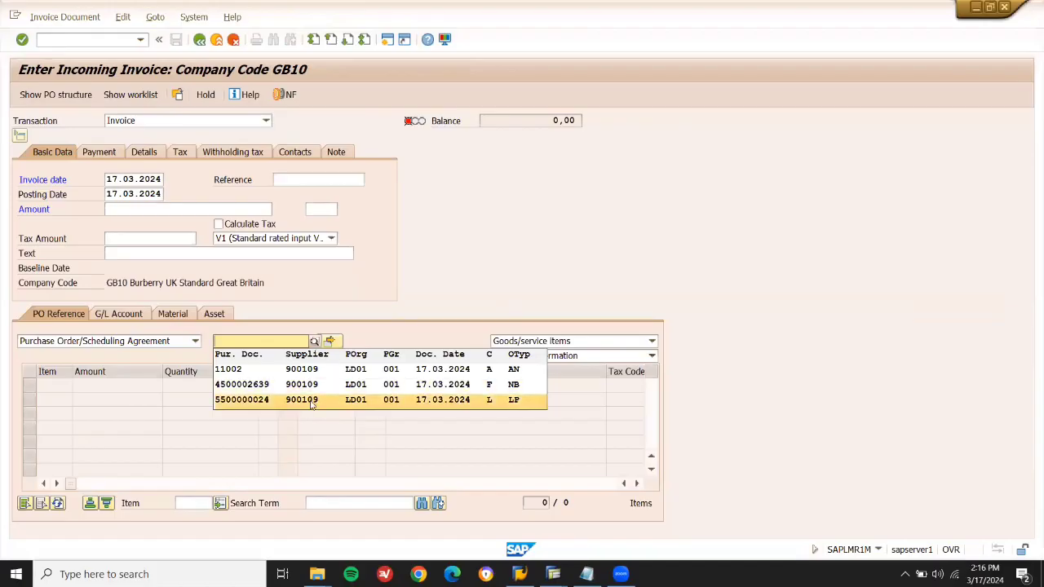
left_click(109, 43)
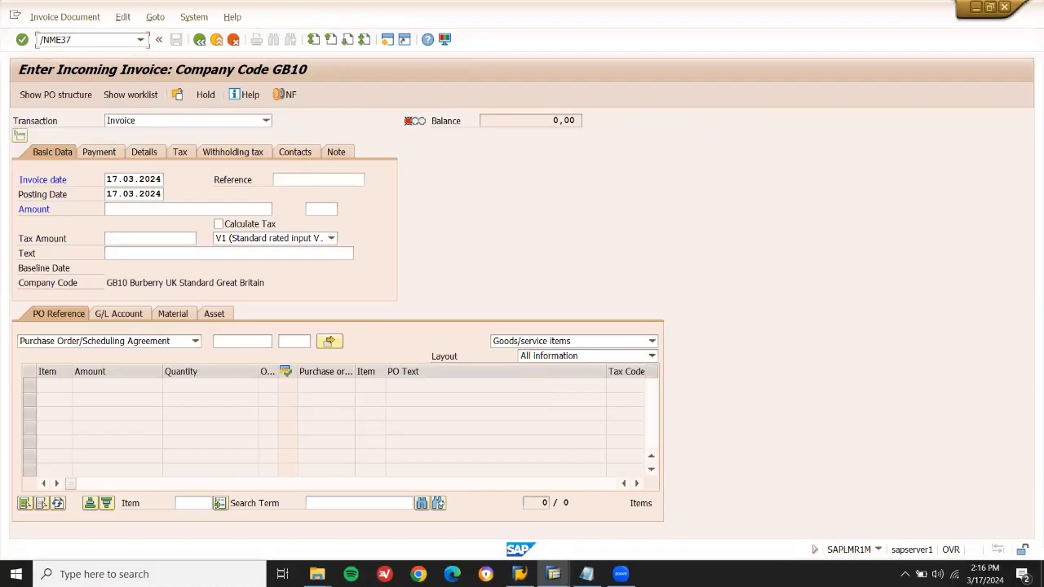
Cycle through /NME37 and ME38 back to GB10 invoice entry, with invoice date 17.03.2024.
key("Return")
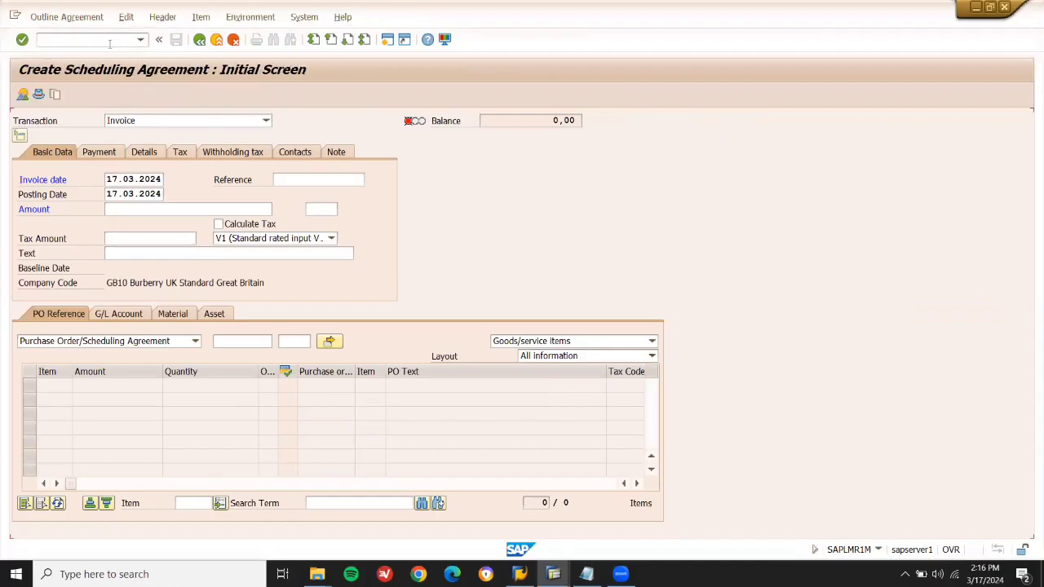
key("F3")
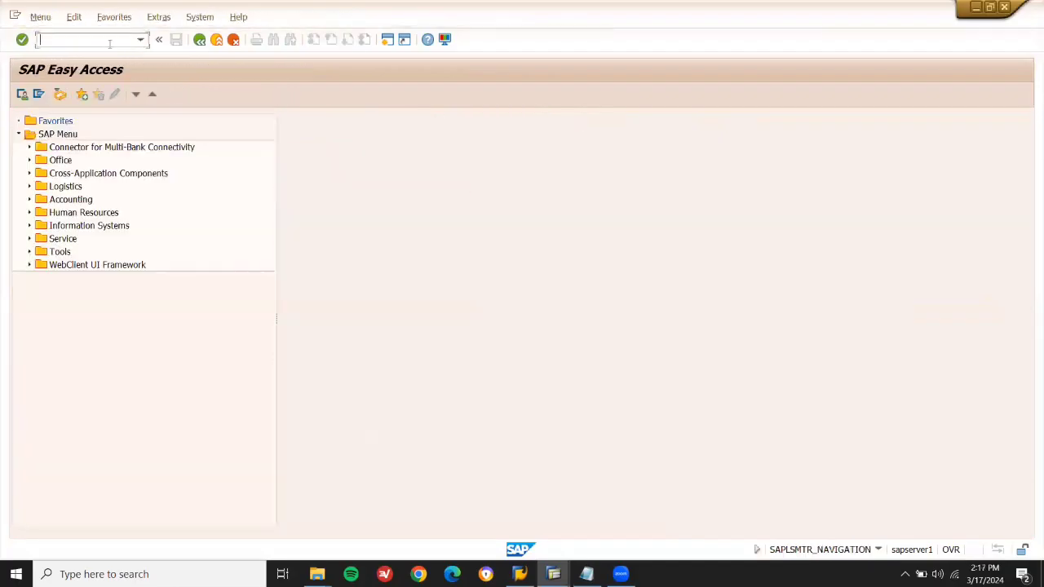
type("ME38")
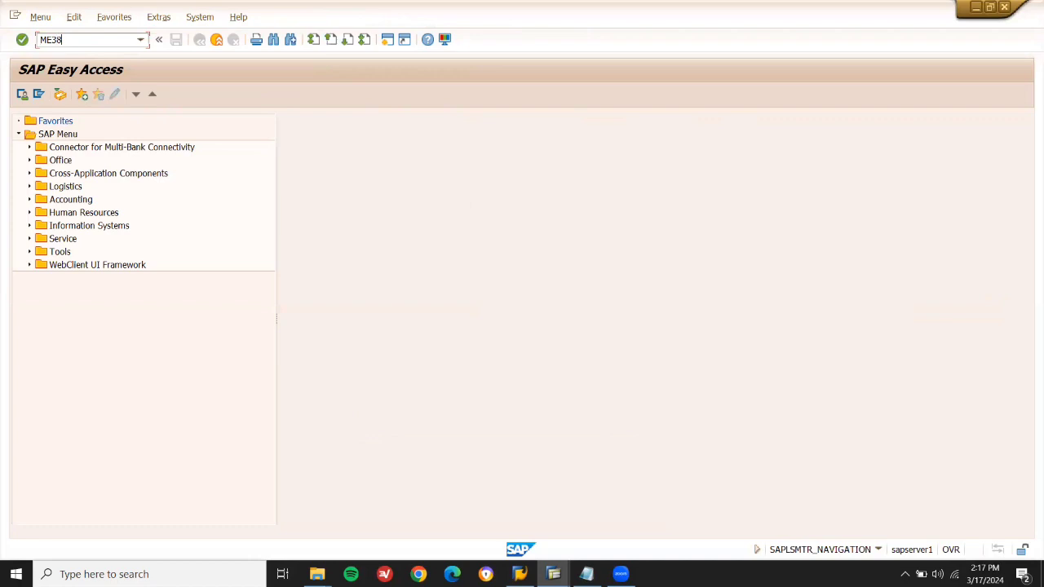
key("Return")
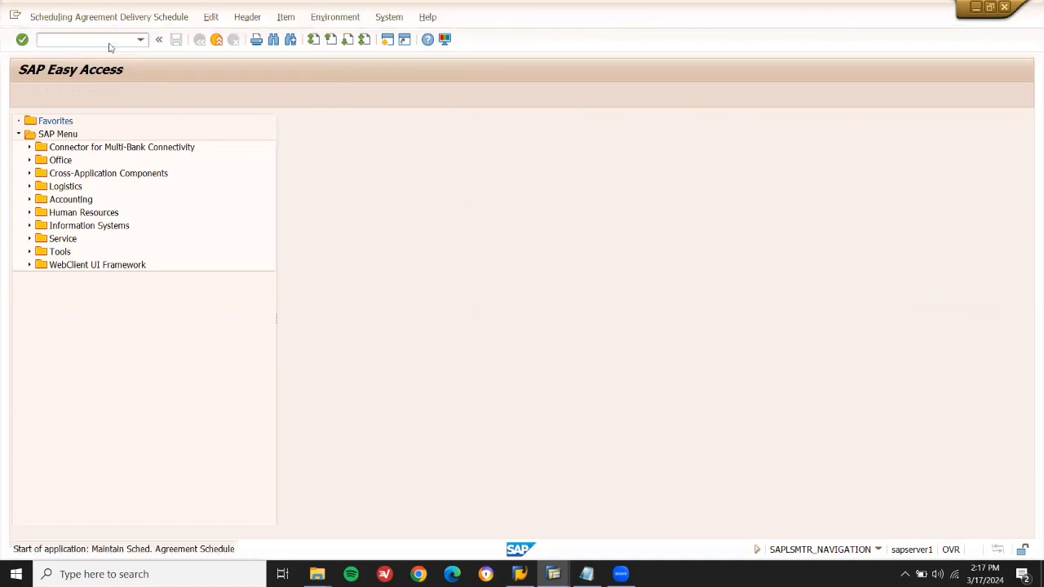
key("shift+Right")
key("shift+Right")
key("shift+Right")
key("shift+Right")
key("shift+Right")
key("shift+Right")
key("shift+Right")
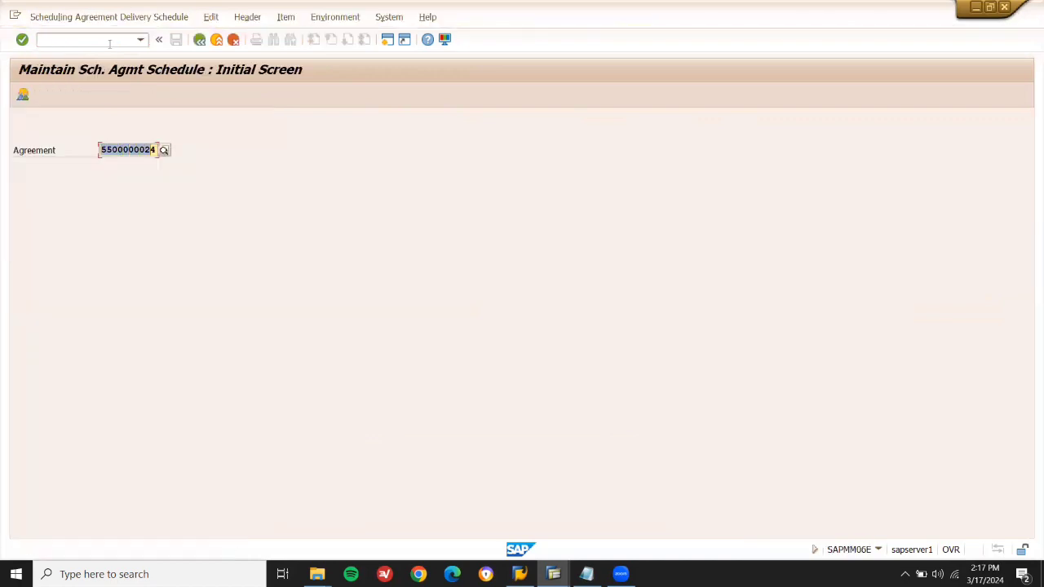
left_click(68, 39)
type("/NME38")
key("Return")
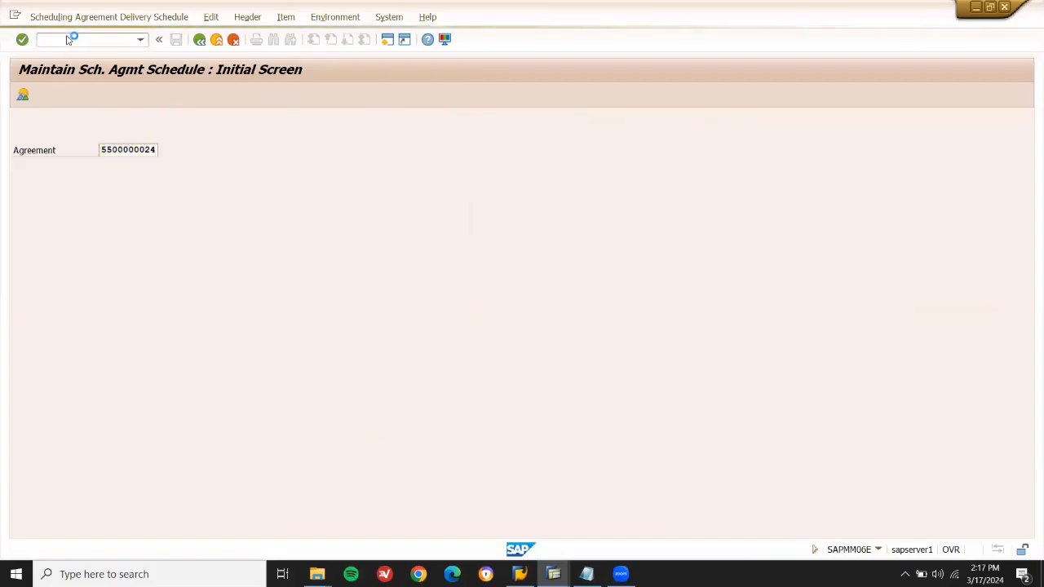
key("Down")
key("Return")
key("Return")
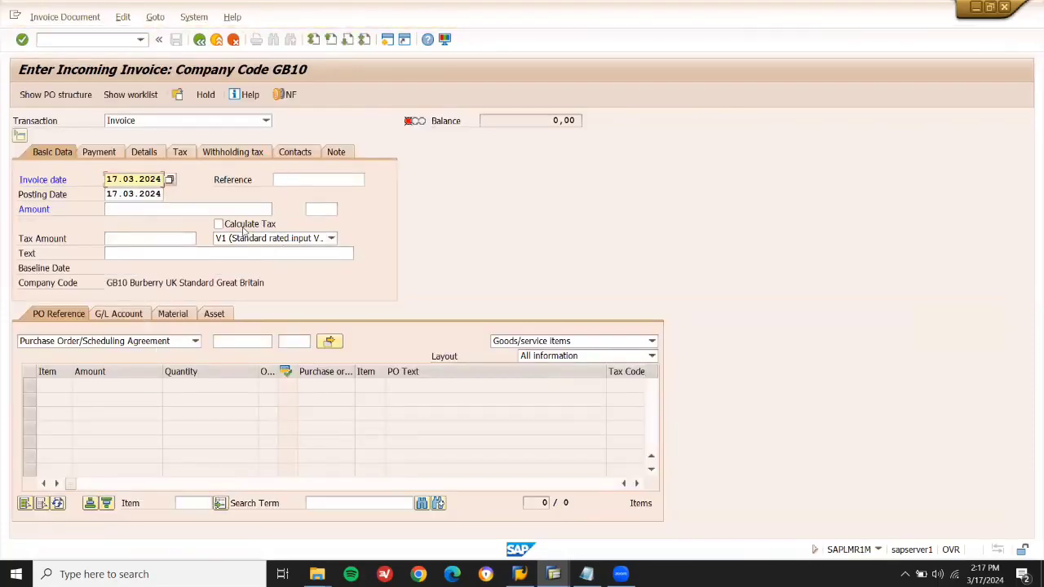
left_click(243, 229)
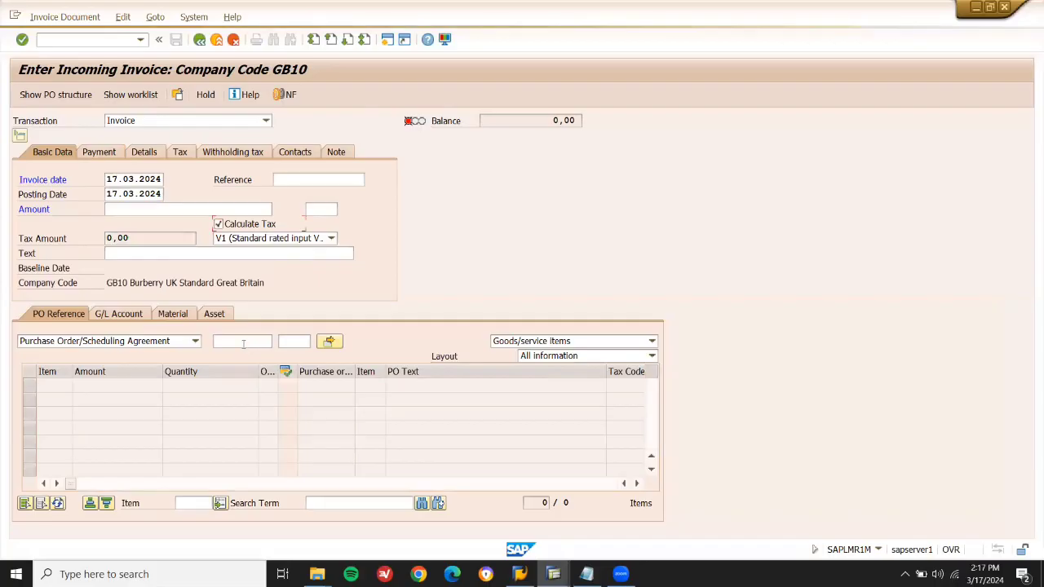
left_click(243, 342)
key("ctrl+v")
key("Return")
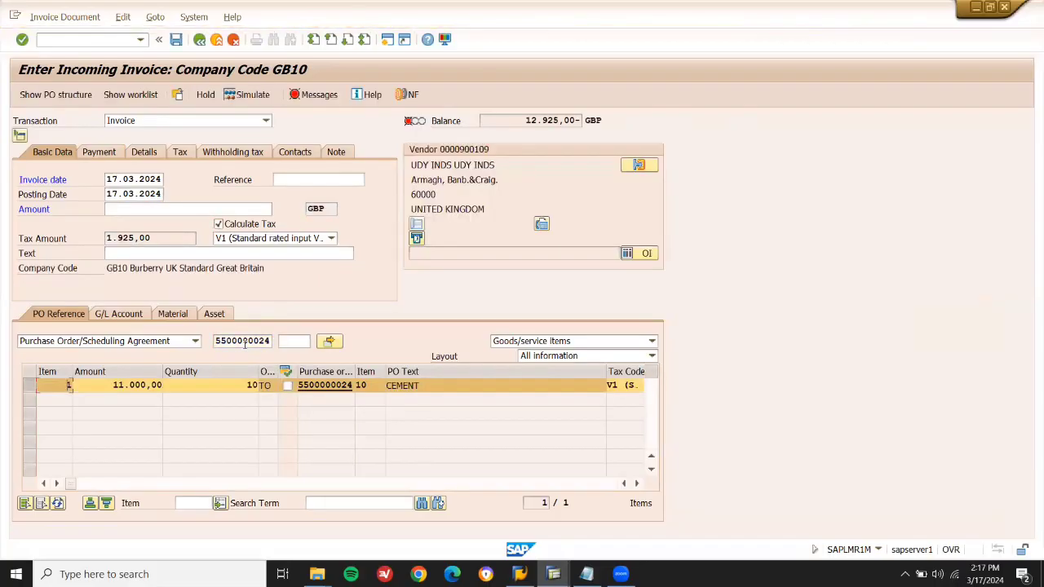
left_click(187, 210)
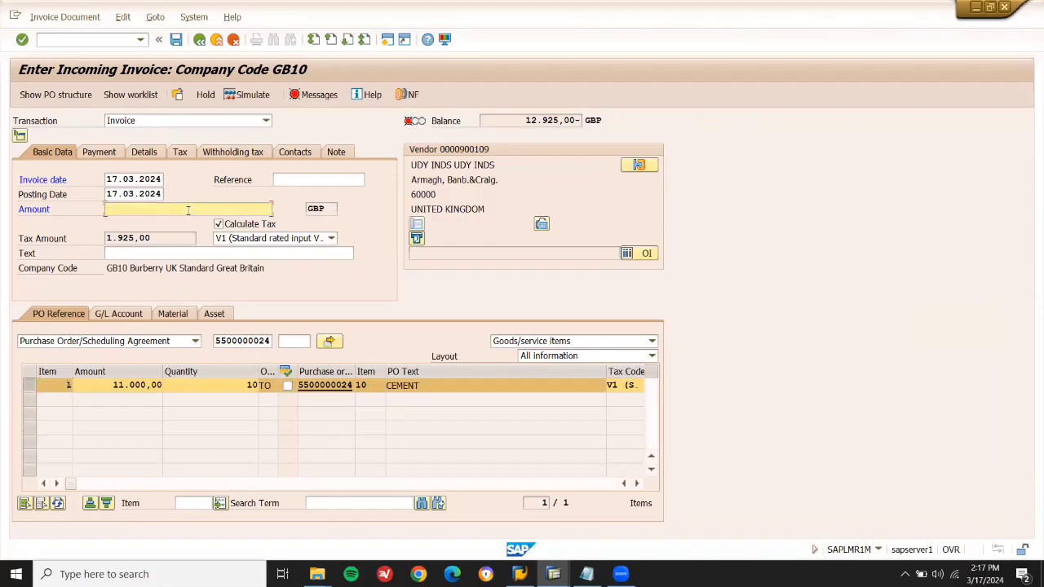
type("12925")
key("Return")
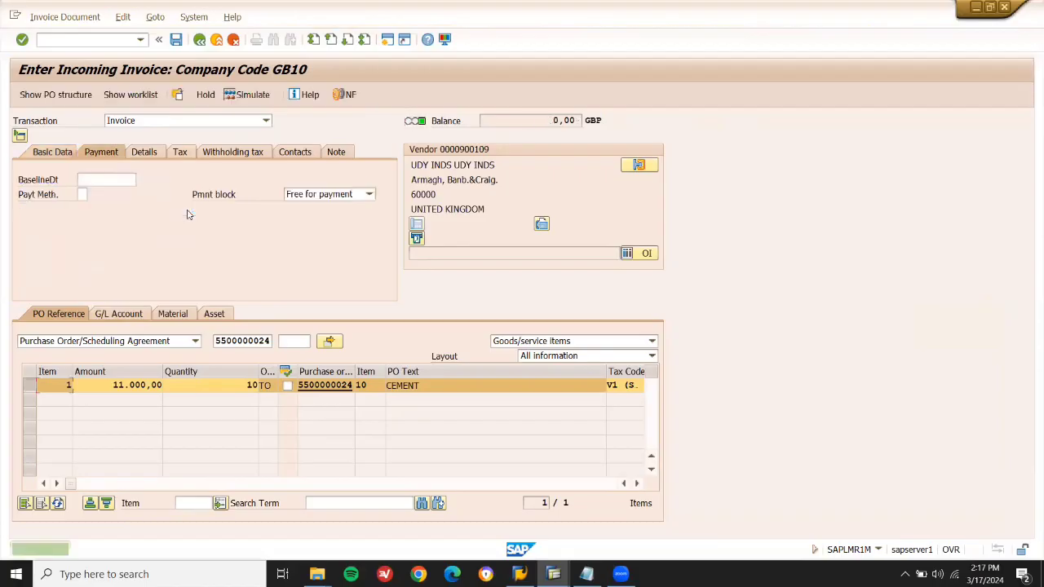
left_click(116, 181)
left_click(112, 192)
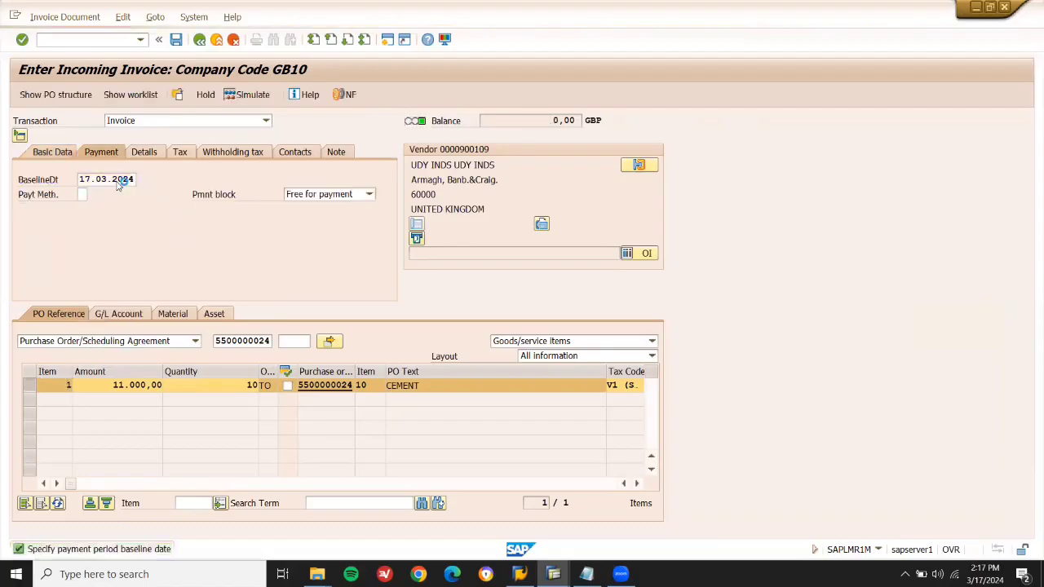
left_click(175, 39)
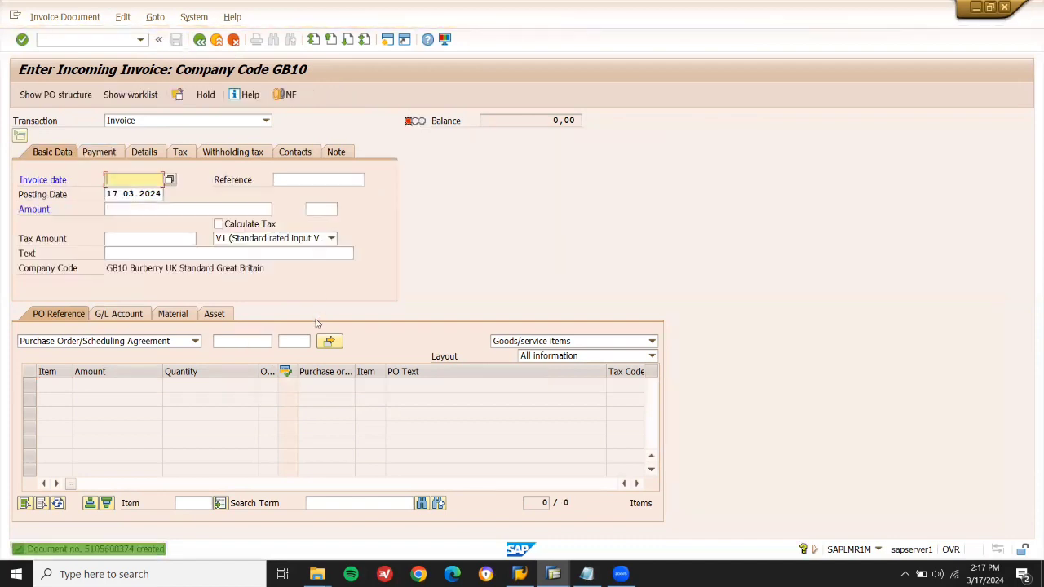
Add the lines '1. AUTO BATCH' and '2. CREATE BATCH MSC1N' to the Notepad notes.
left_click(216, 39)
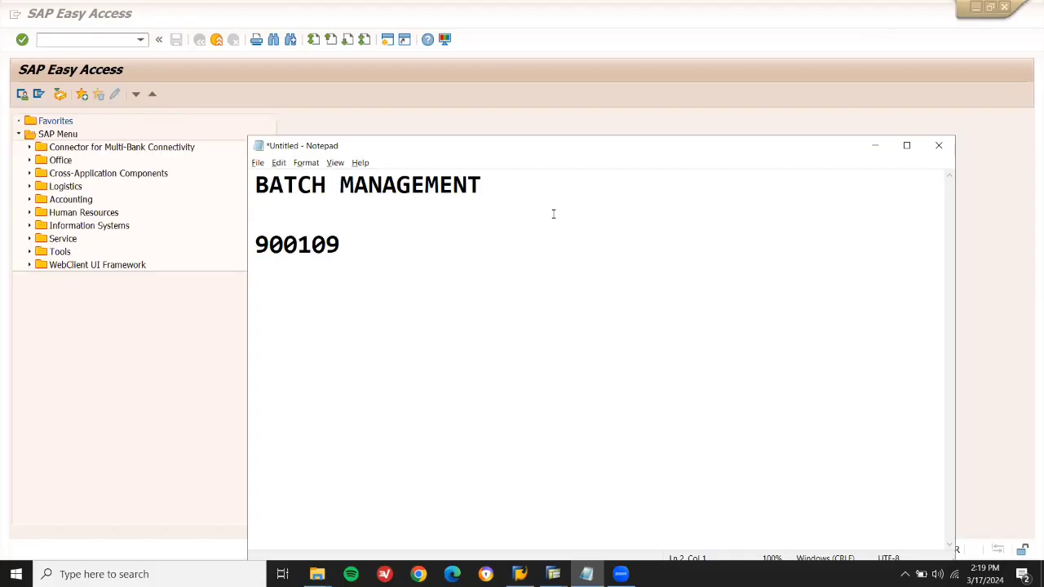
left_click(117, 38)
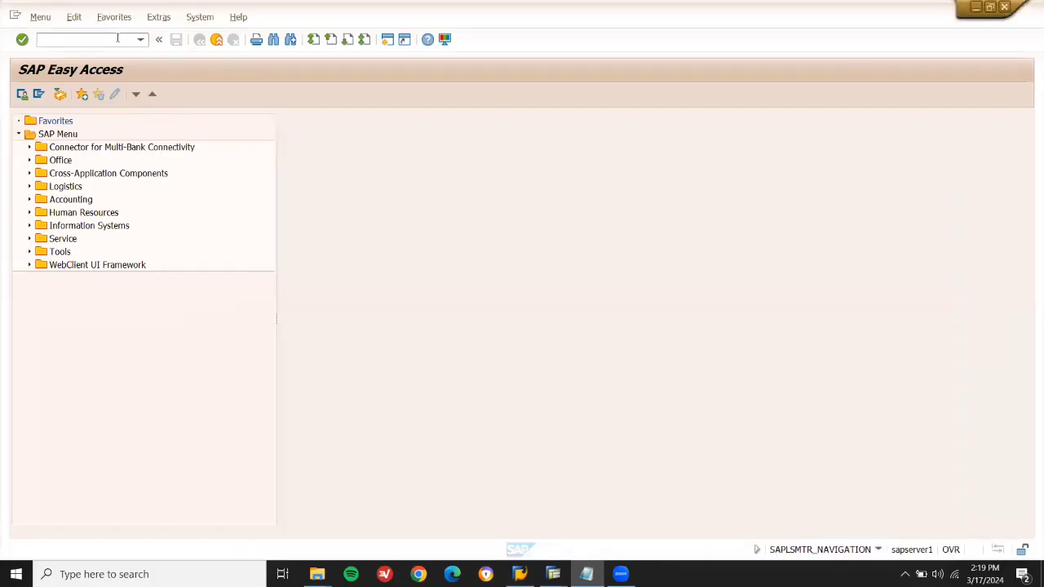
key("alt+Tab")
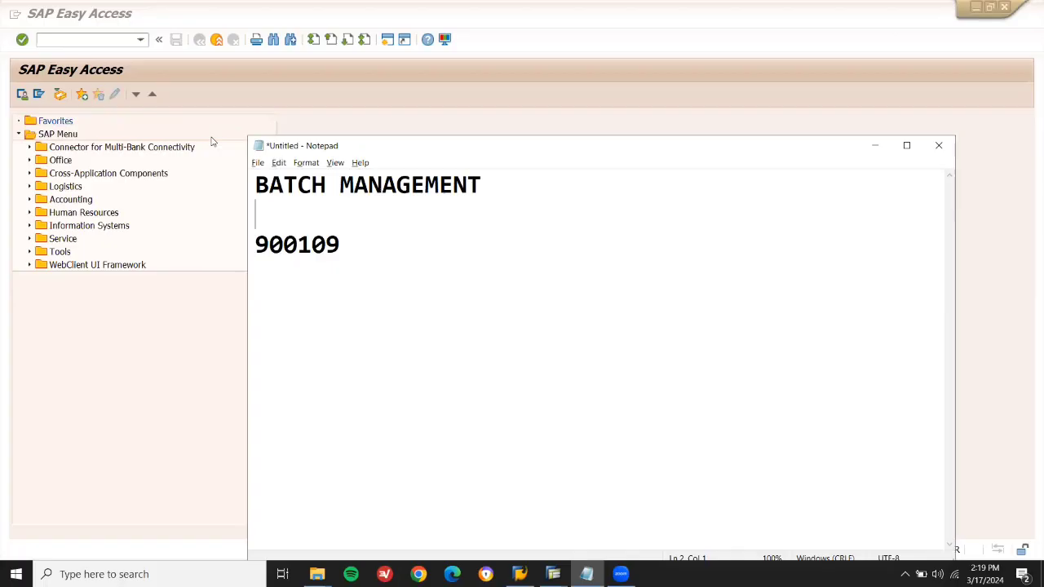
type("1. AUTO BATCH")
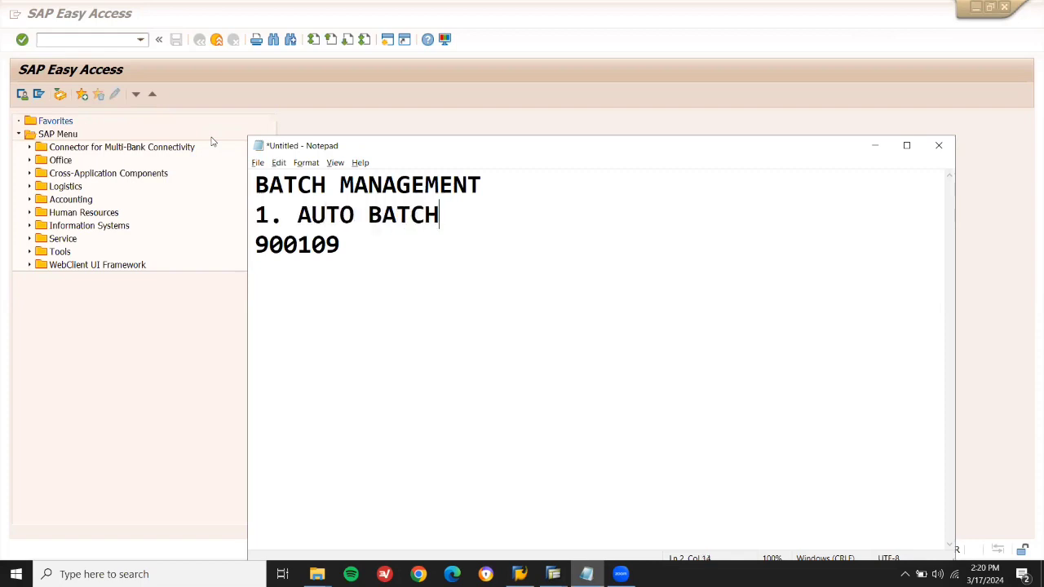
key("Return")
type("2. CR")
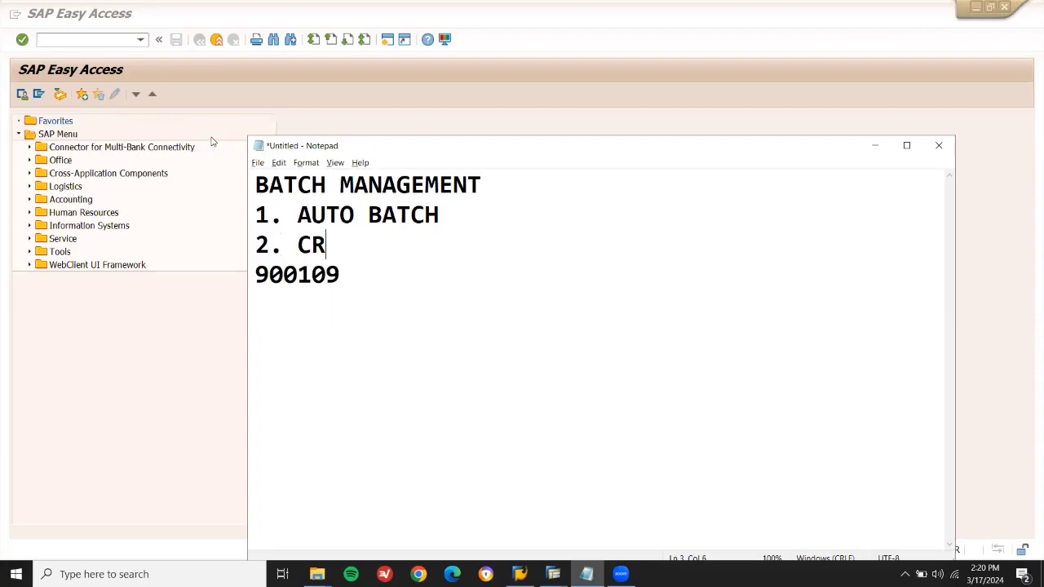
type("EATE BA")
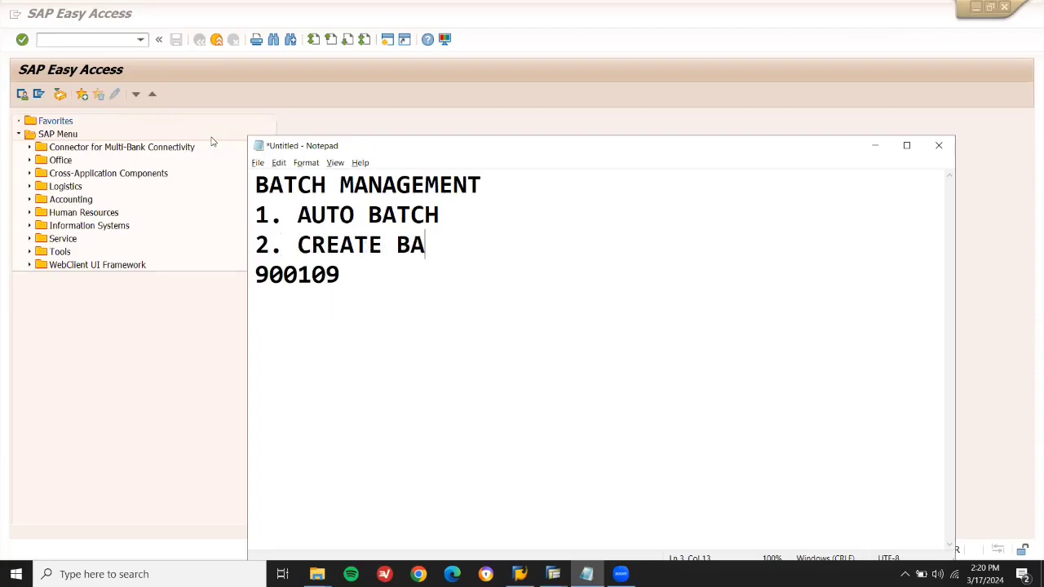
type("TCH MSC1N")
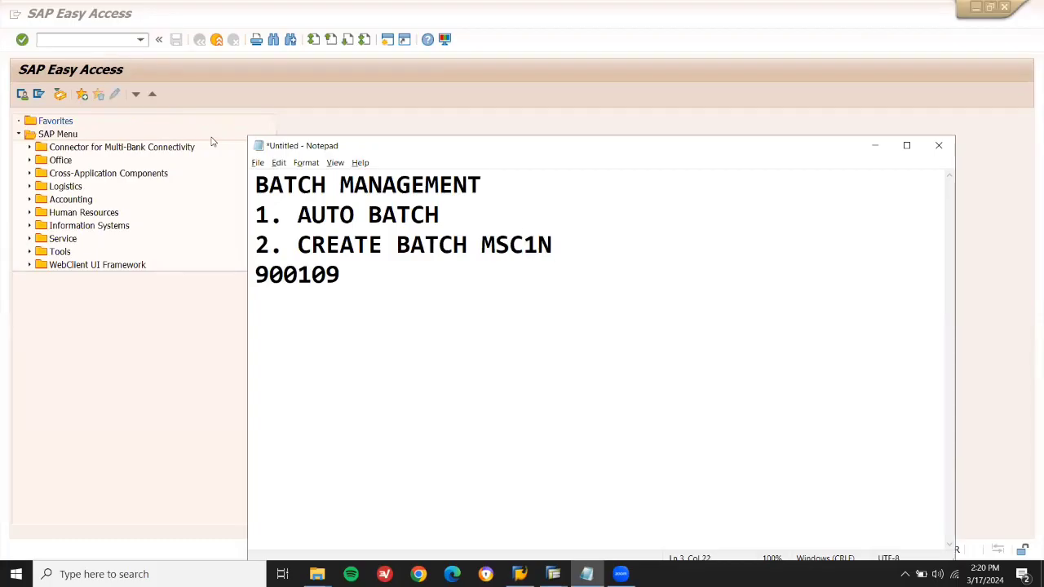
key("Return")
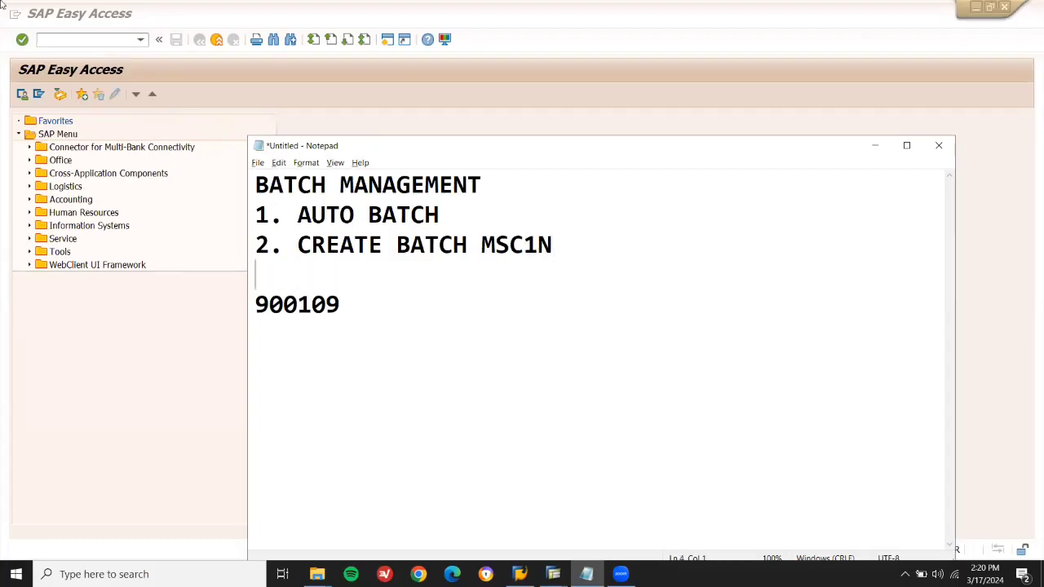
left_click(75, 39)
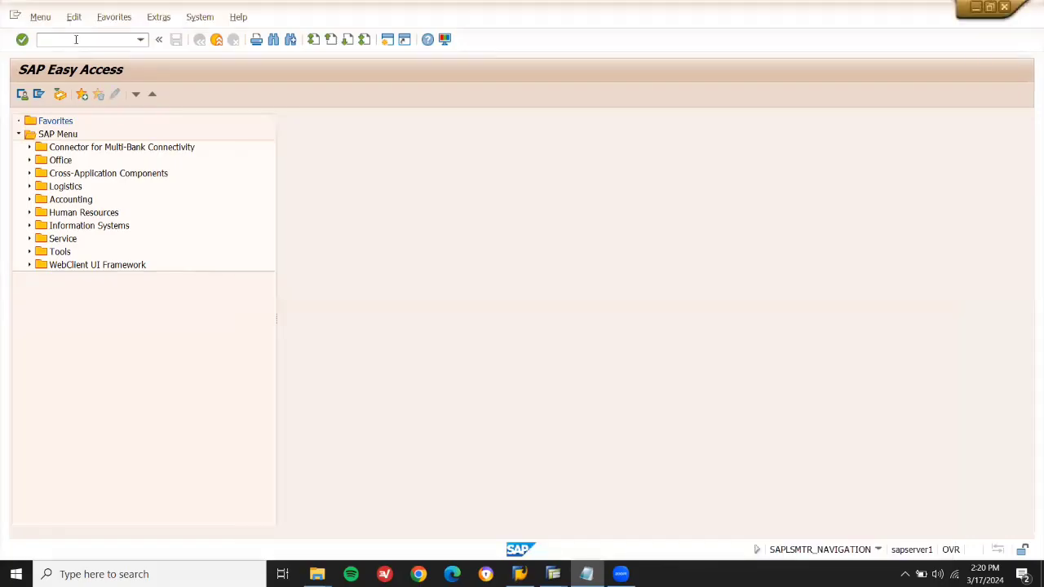
Start material creation in MM01 with the three Sales views deselected.
type("MM01")
key("Return")
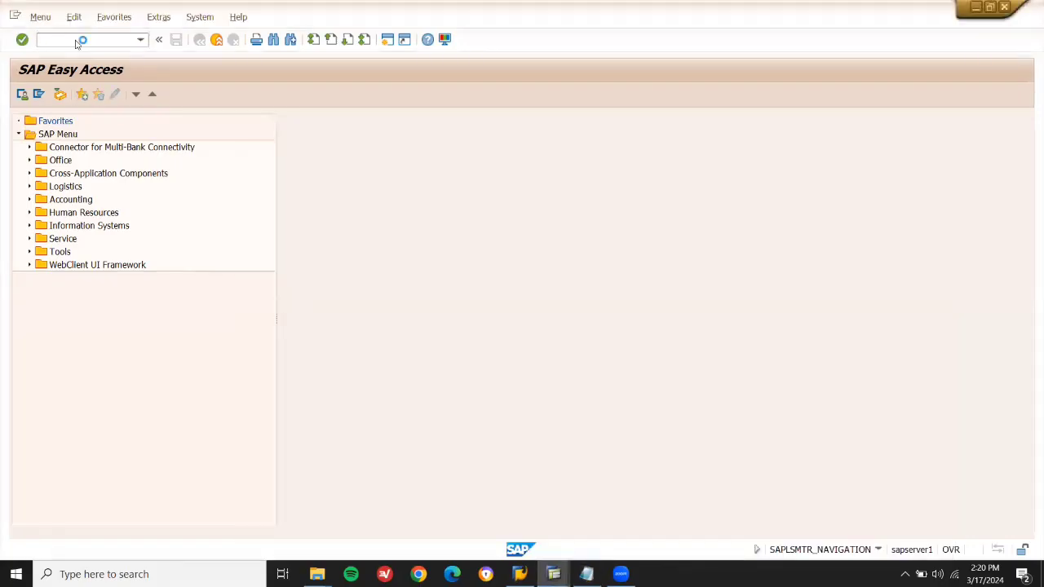
key("Return")
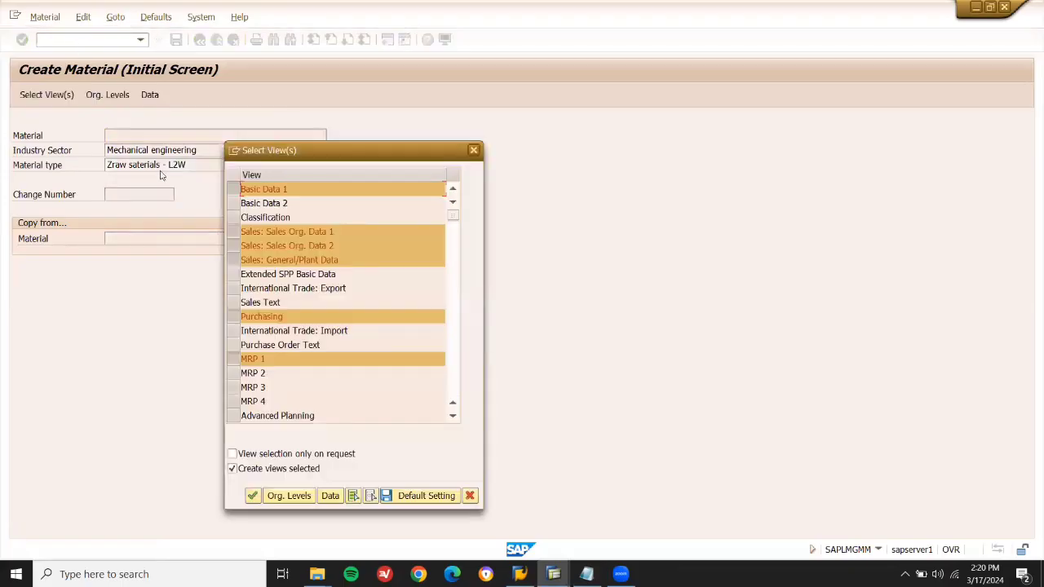
left_click(233, 232)
left_click(233, 248)
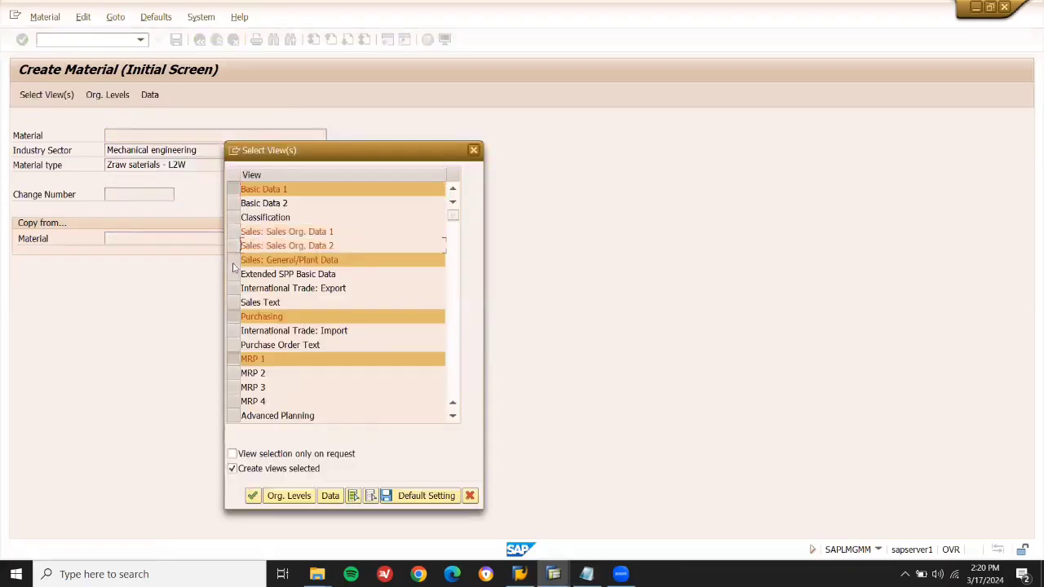
left_click(233, 262)
key("Return")
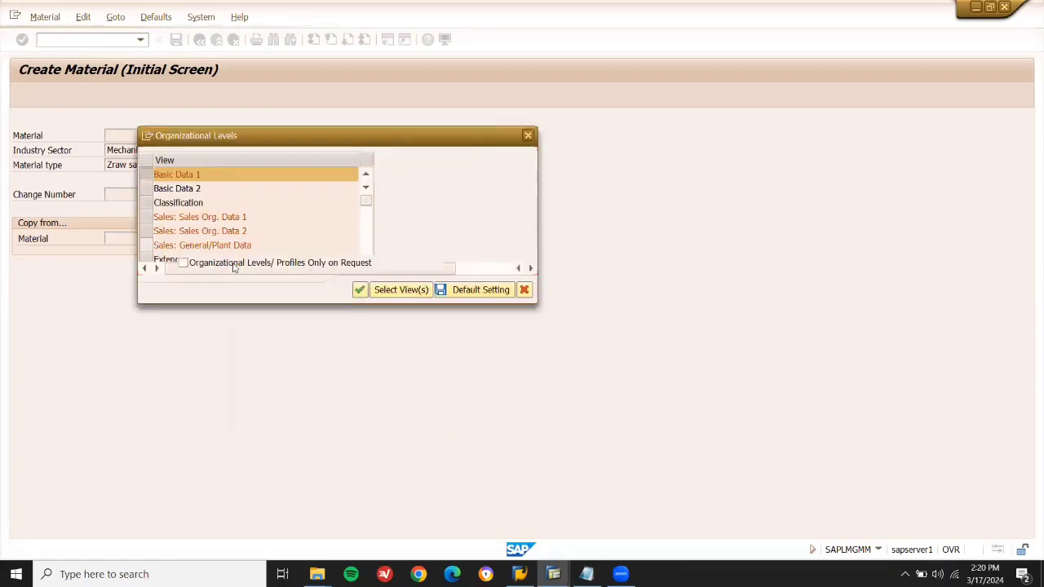
Set the organizational levels to plant LD03 and storage location LD03.
key("BackSpace")
key("BackSpace")
key("BackSpace")
key("BackSpace")
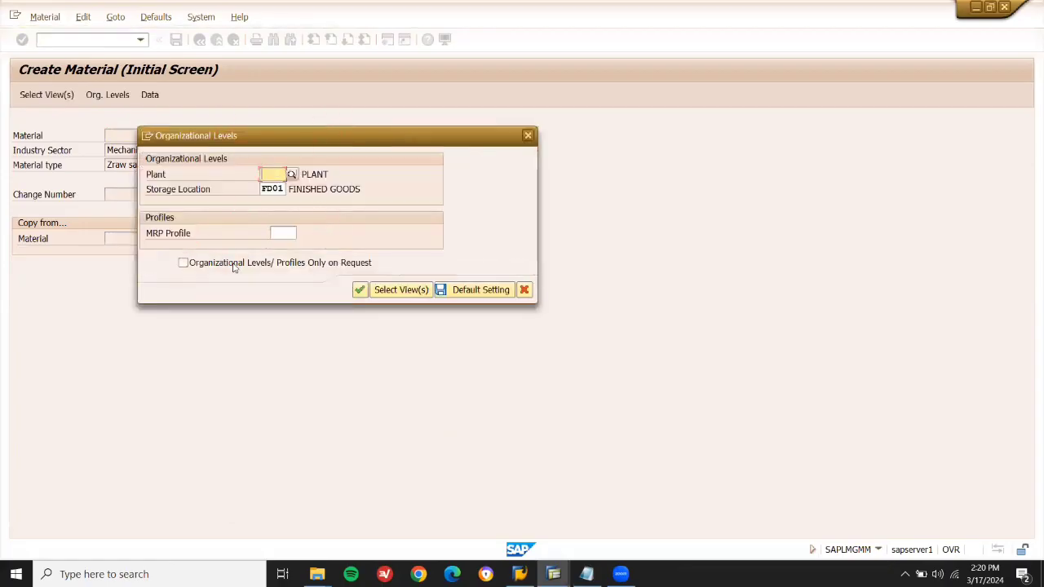
type("LD03")
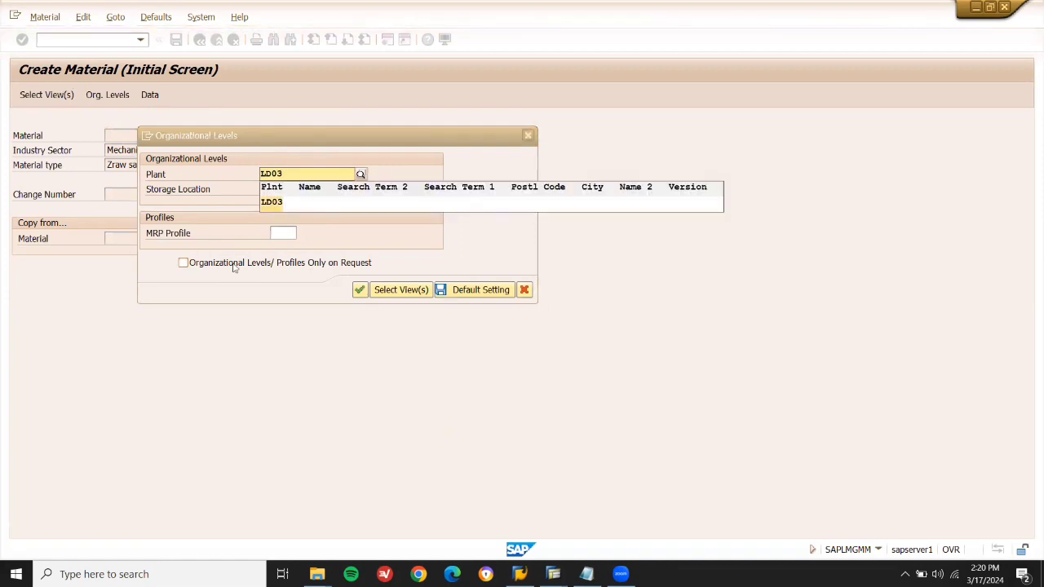
key("Return")
left_click(285, 188)
key("BackSpace")
key("BackSpace")
key("BackSpace")
key("BackSpace")
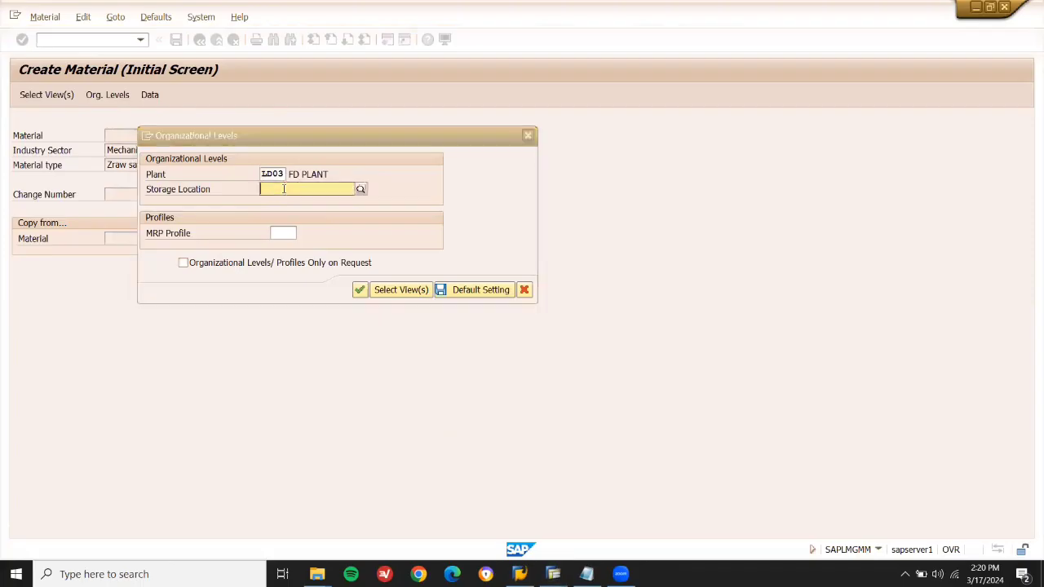
type("LD03")
Fill Basic data 1 with description 'BATCH MATERIA', base unit EA and material group 02.
left_click(359, 289)
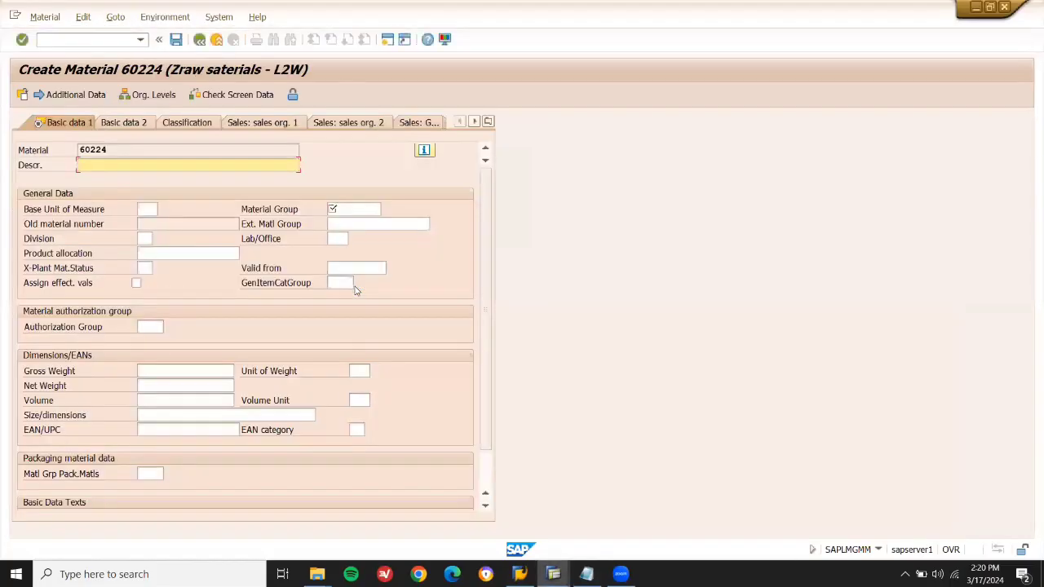
type("BATCH MATERIA")
left_click(152, 210)
type("EA")
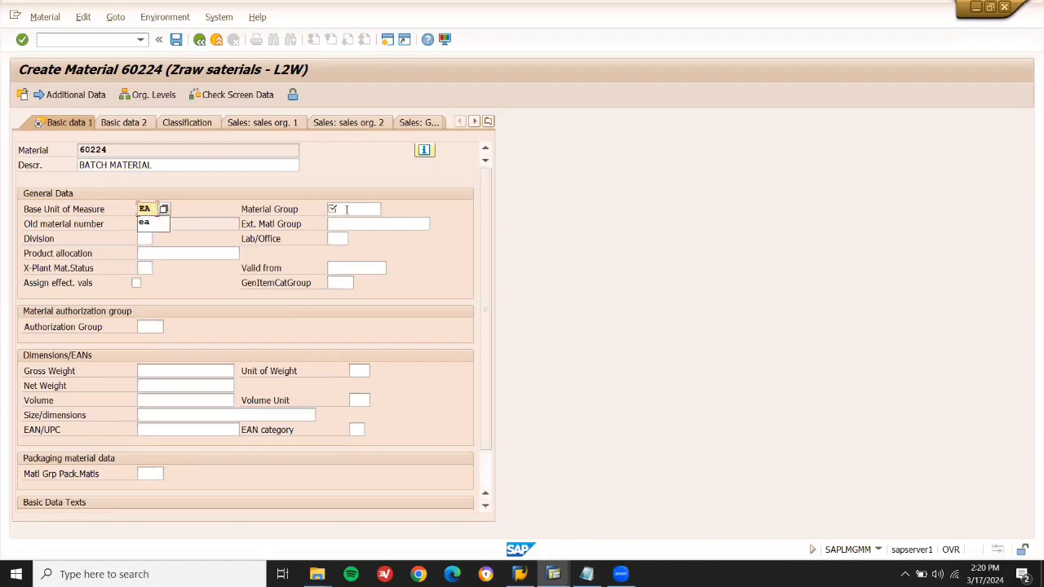
left_click(347, 210)
key("space")
key("Down")
key("Return")
key("Return")
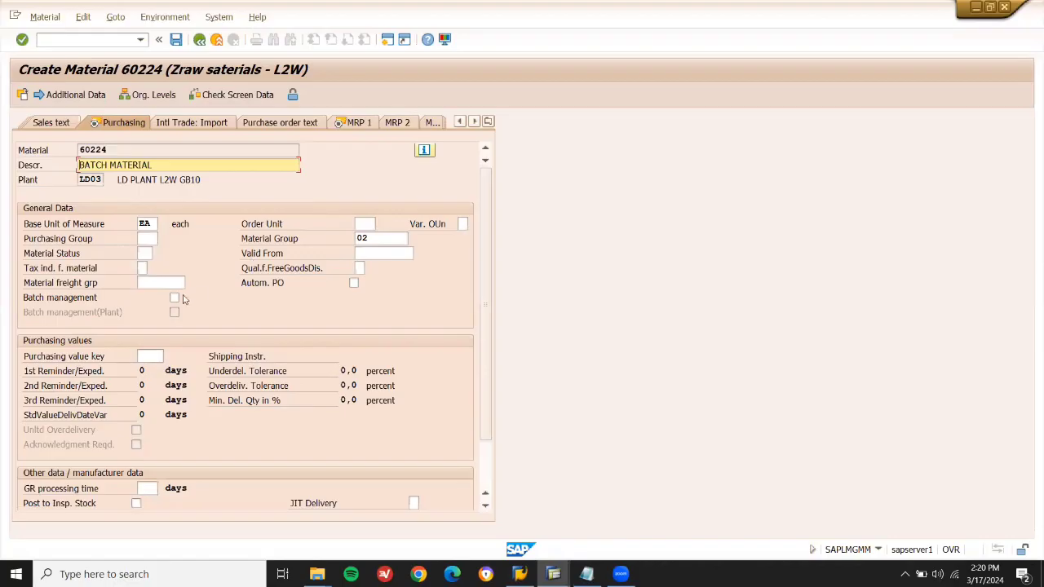
Turn on batch management and set MRP type ND.
left_click(175, 299)
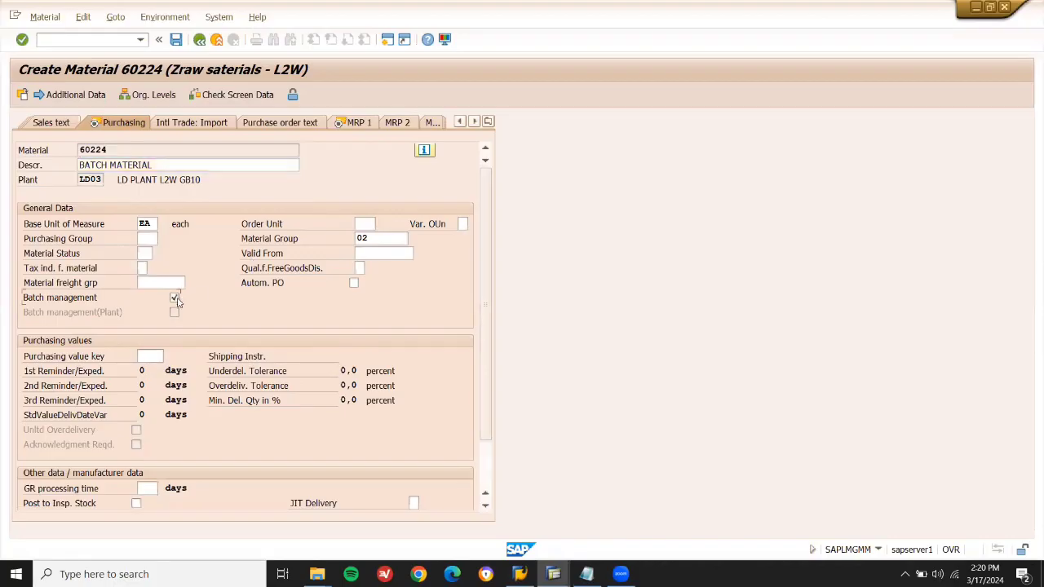
key("Return")
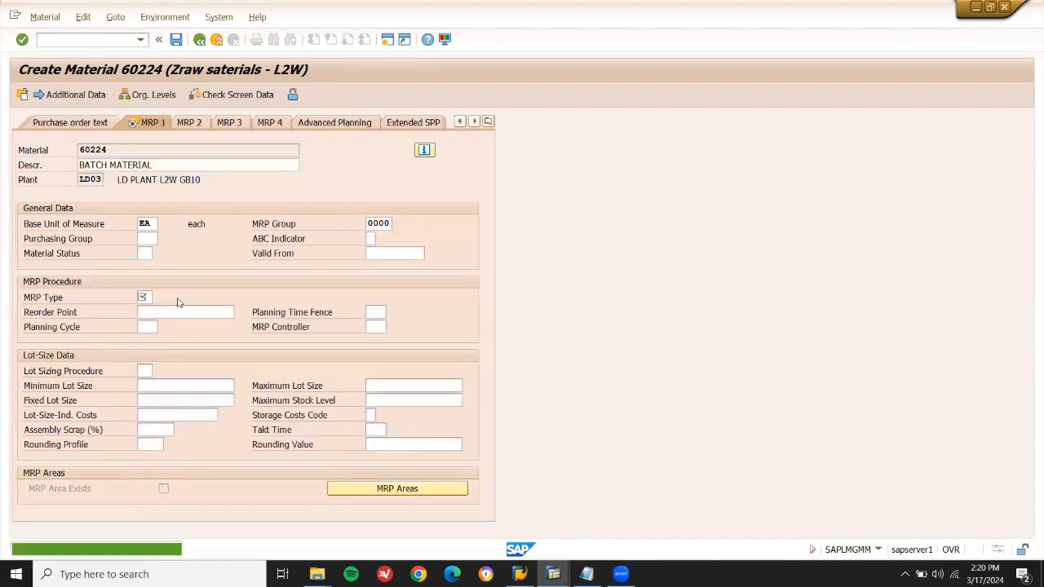
type("ND")
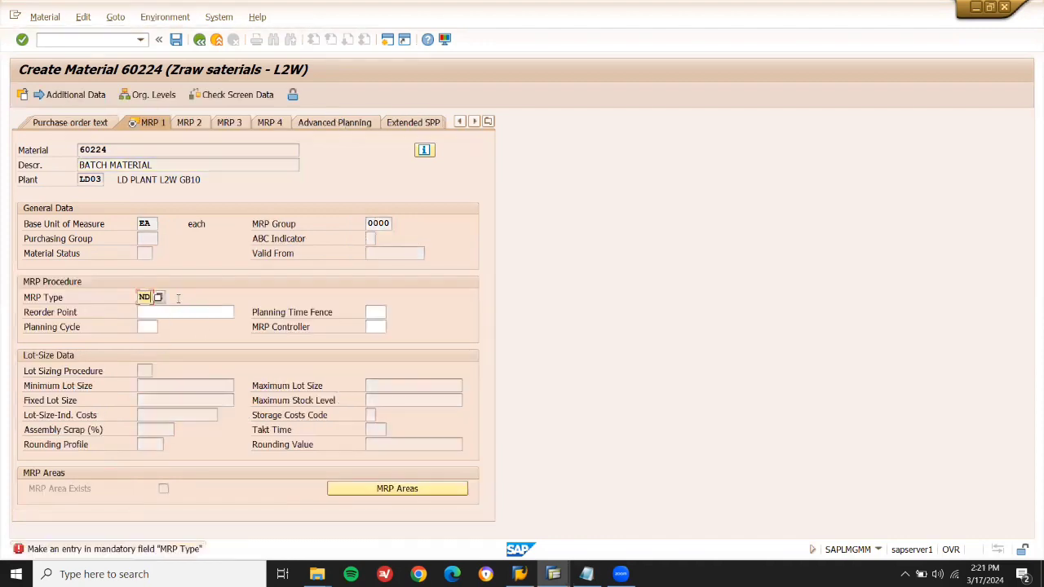
key("Return")
Accept the remaining plant-data and profit-center warnings, save the material, and show the Notepad notes.
key("Return")
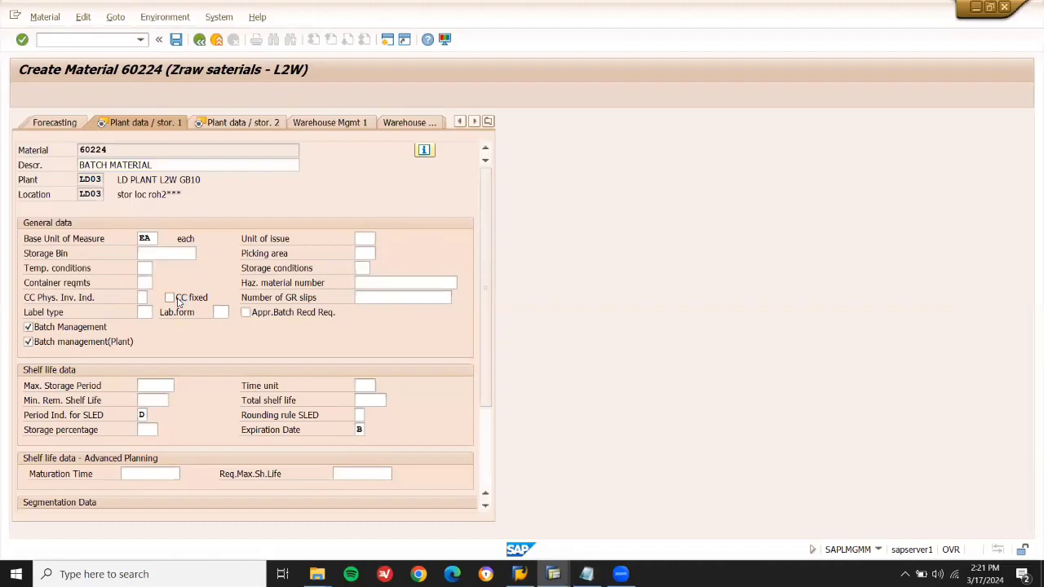
key("Return")
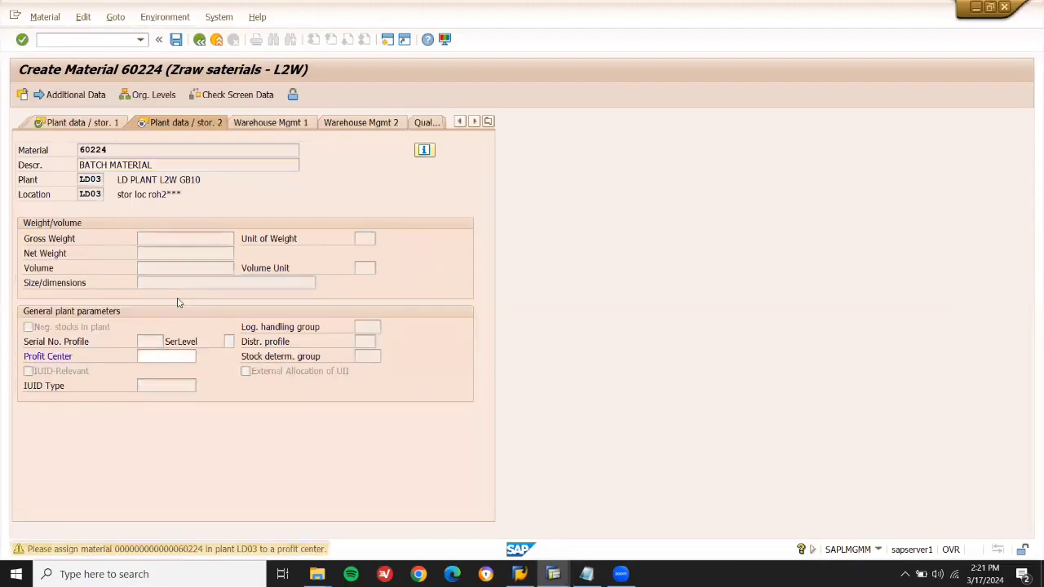
key("Return")
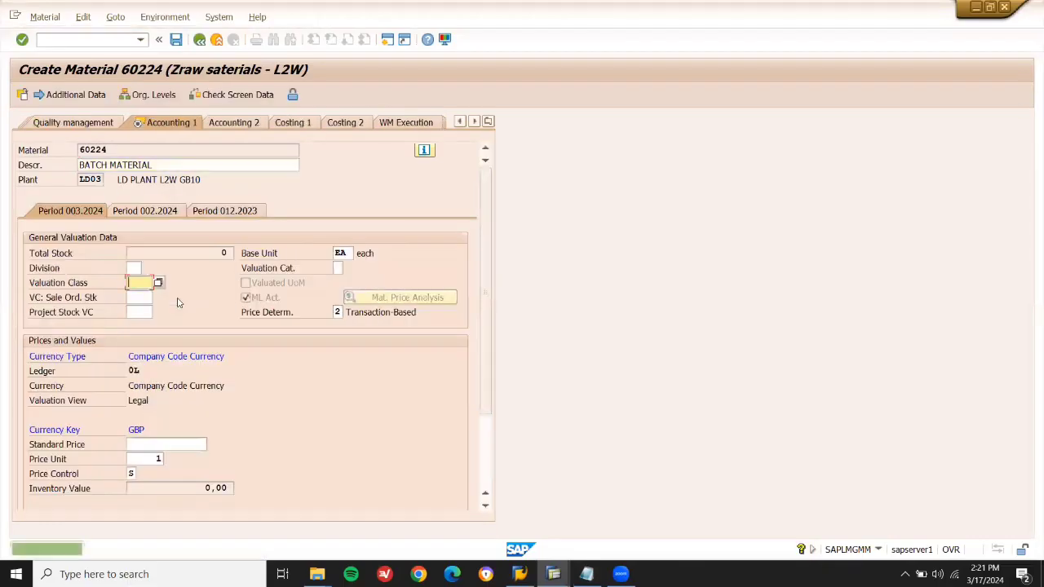
key("Return")
key("Return")
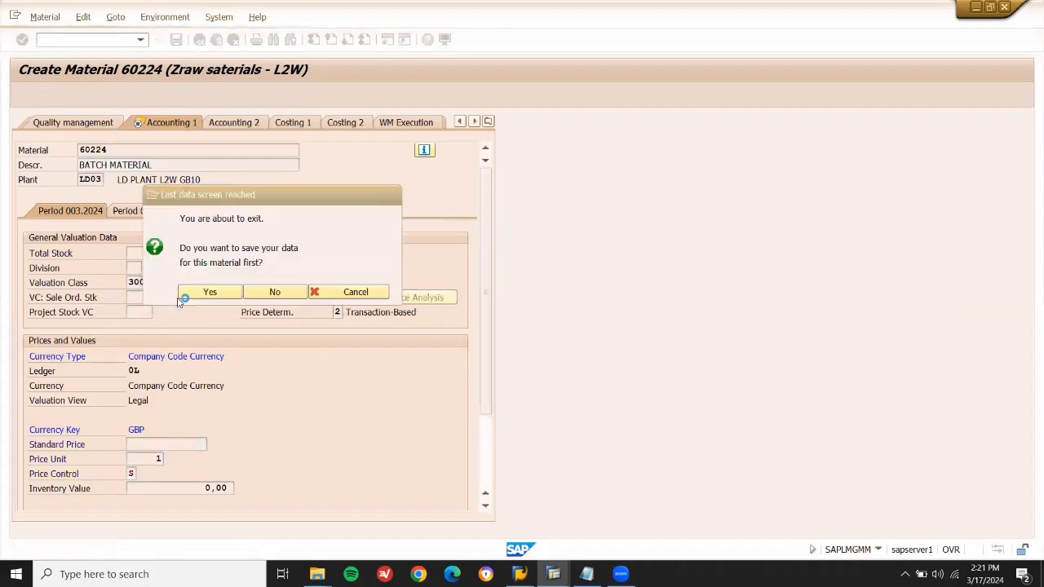
left_click(180, 297)
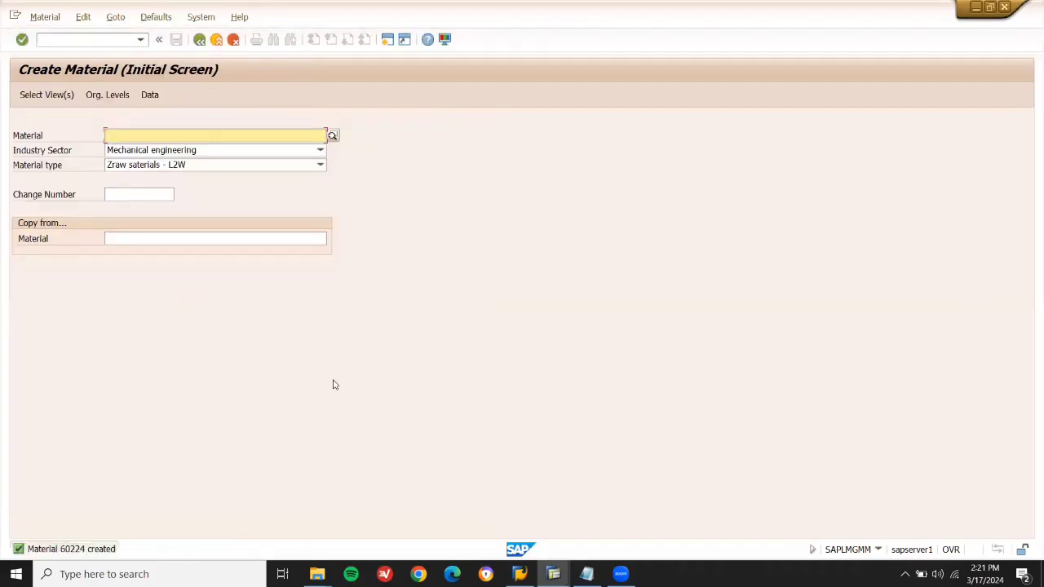
left_click(587, 573)
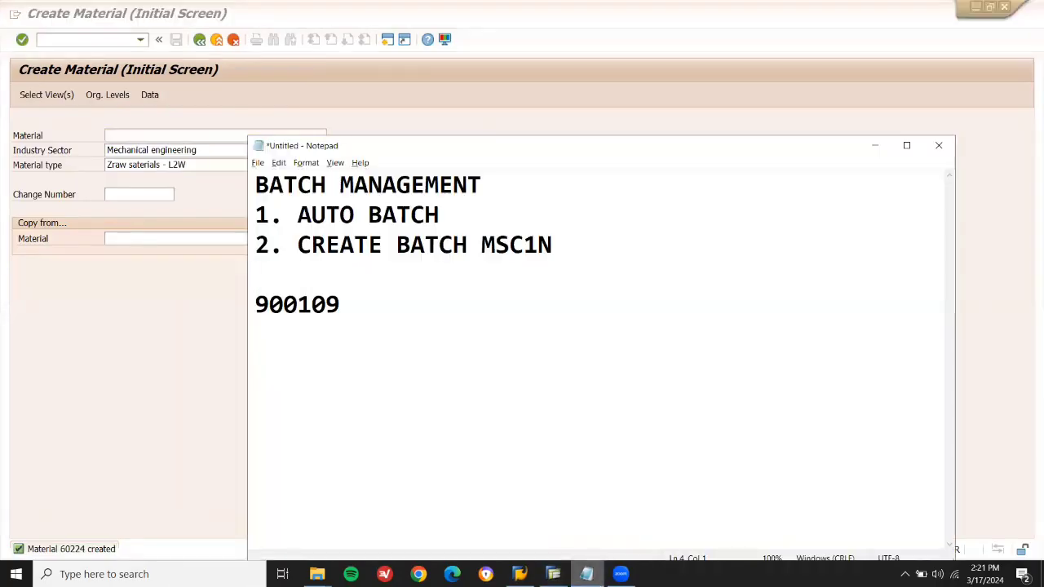
Note material number 60224 in Notepad and launch ME21N.
type("60224")
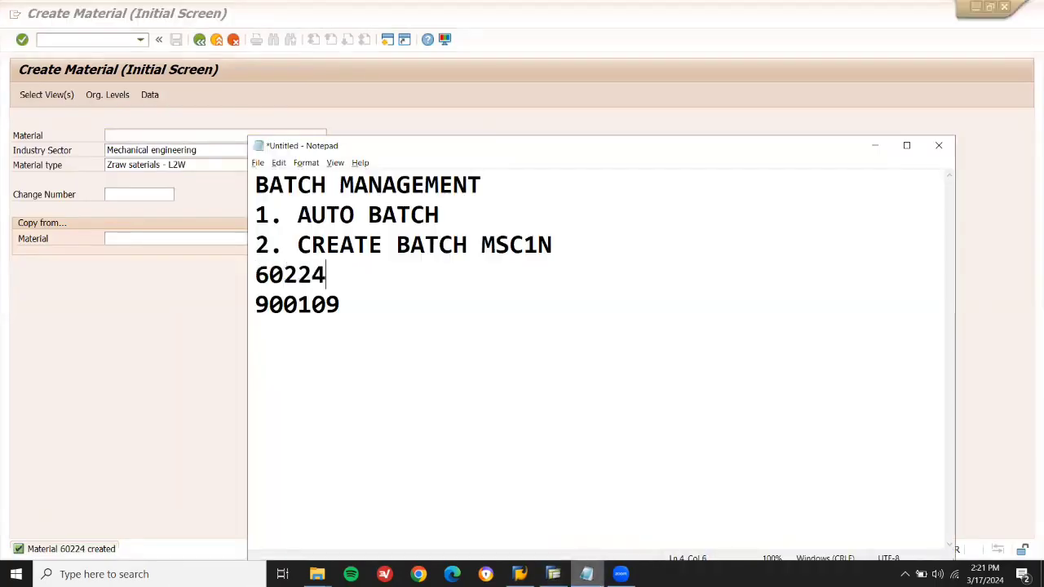
left_click(103, 40)
left_click(103, 39)
type("/NME")
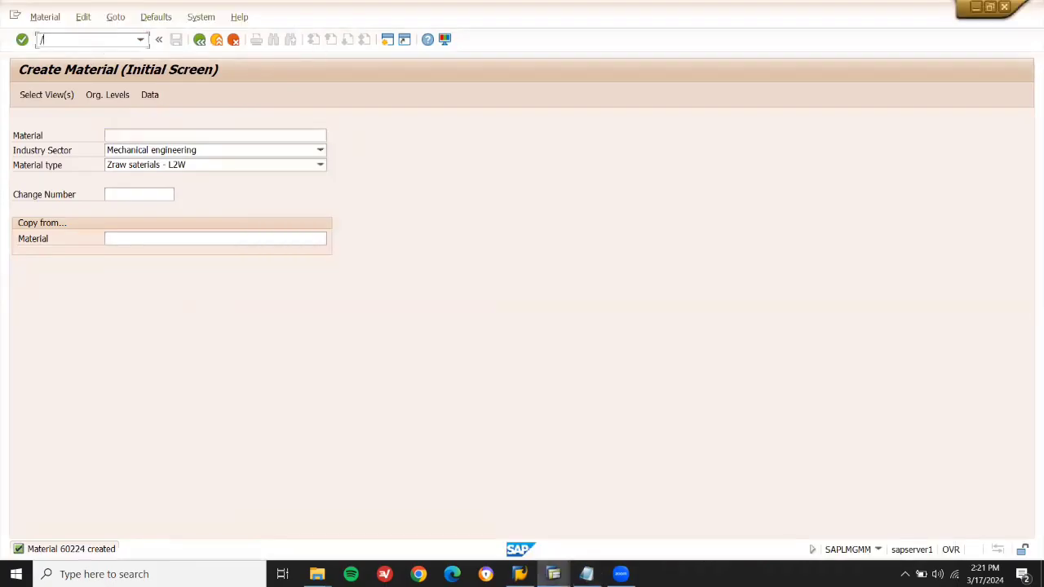
key("Return")
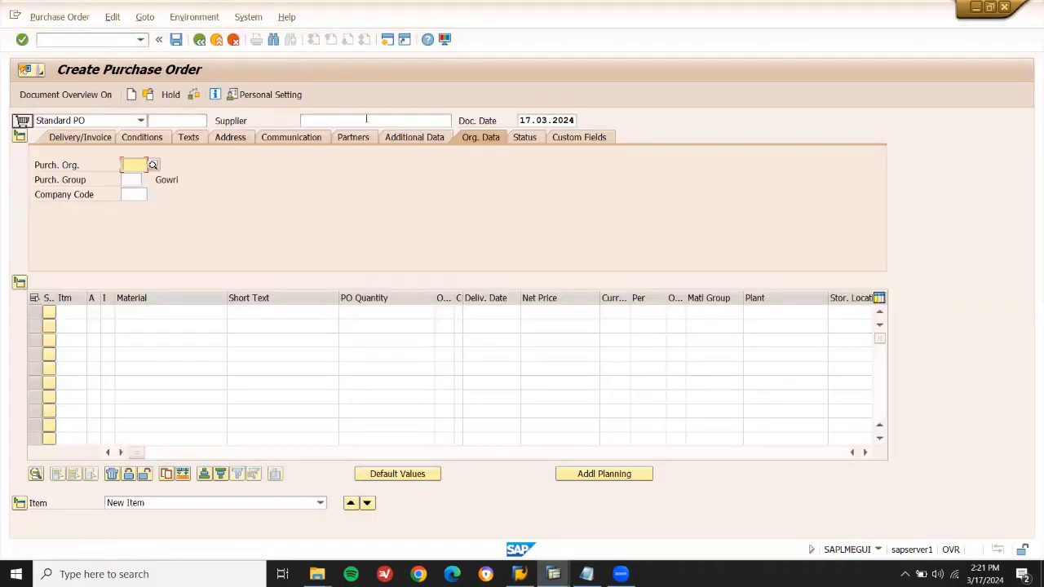
Fill the PO header with the previous supplier, purchasing organisation LD01 and group X01.
left_click(366, 119)
key("Down")
key("Return")
key("Return")
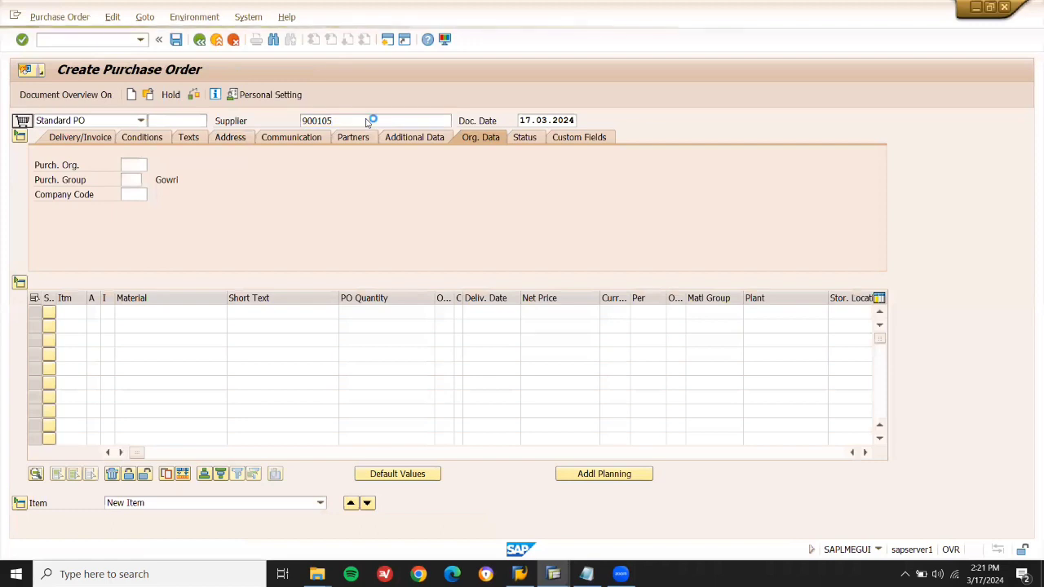
key("Down")
key("Return")
key("Return")
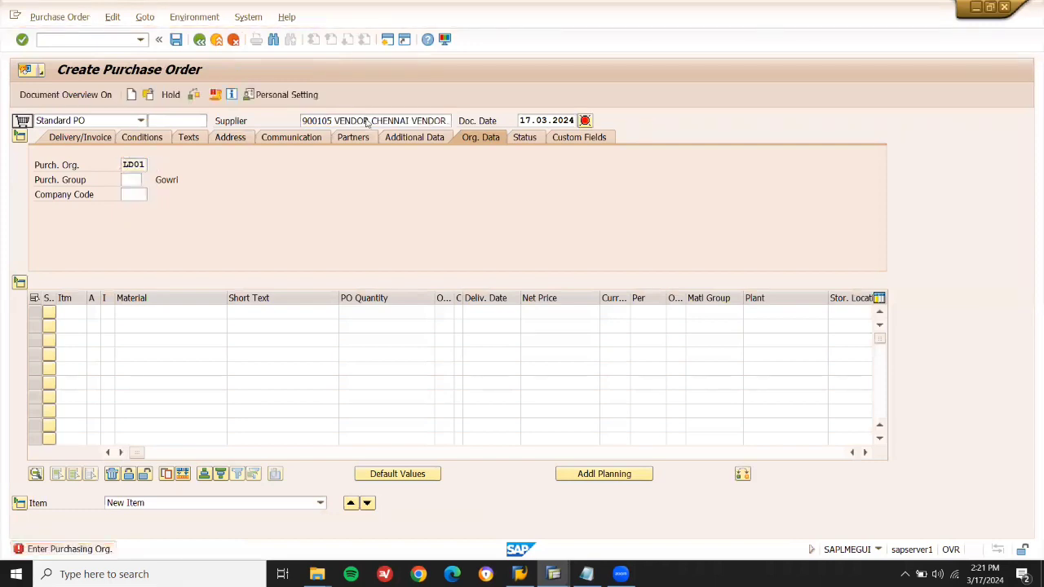
key("Down")
key("Return")
key("Return")
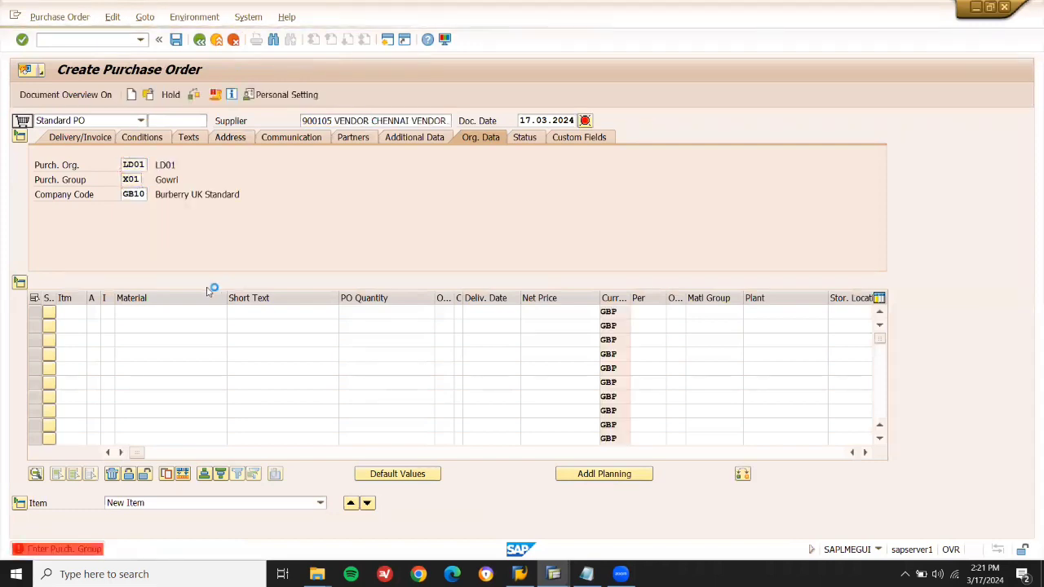
Enter material 60224 on the first item, copying it from the Notepad notes.
left_click(178, 311)
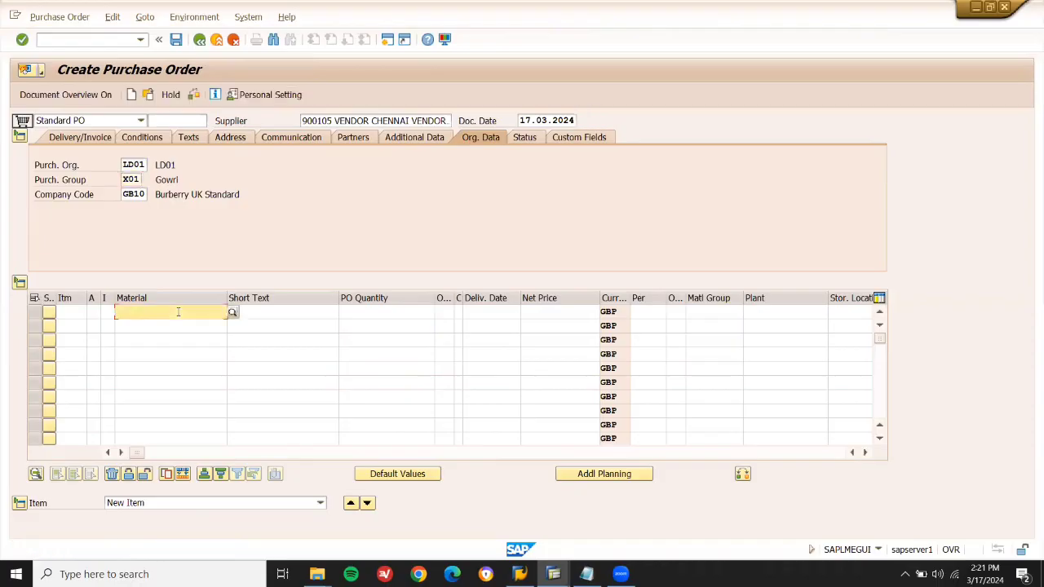
key("ctrl+v")
key("ctrl+a")
key("BackSpace")
key("alt+Tab")
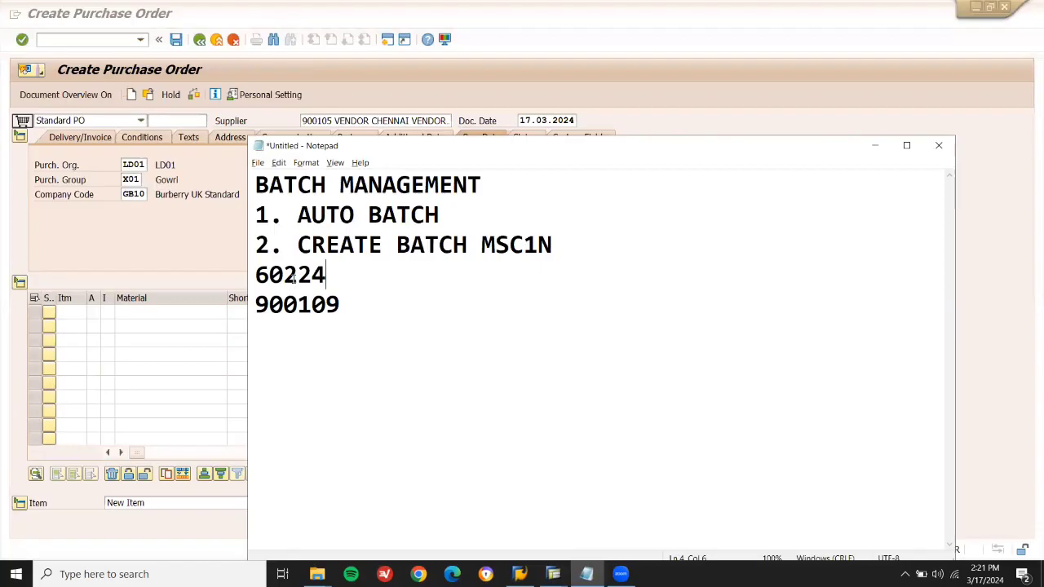
double_click(293, 278)
key("ctrl+c")
key("alt+Tab")
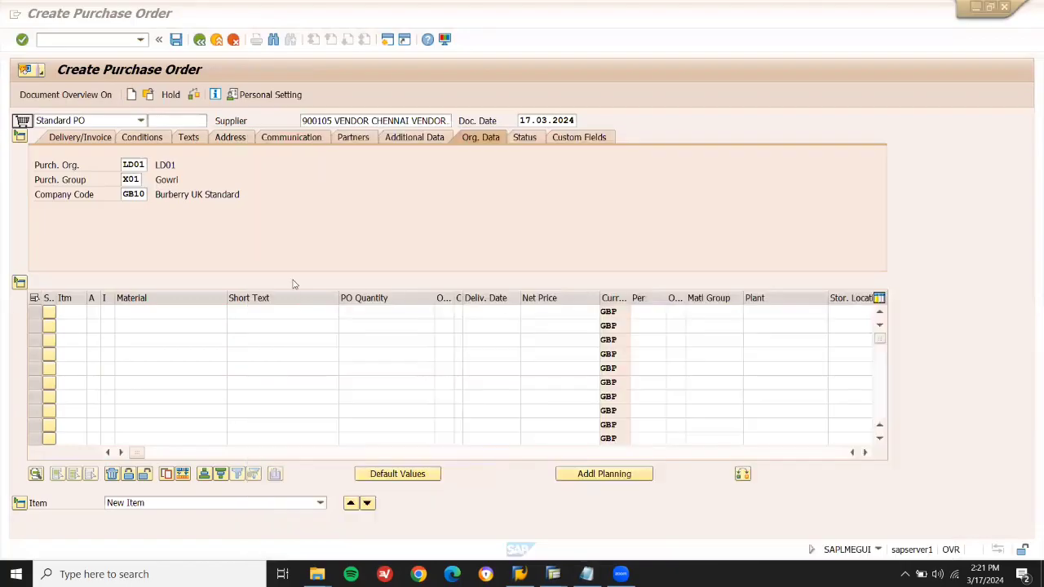
key("ctrl+v")
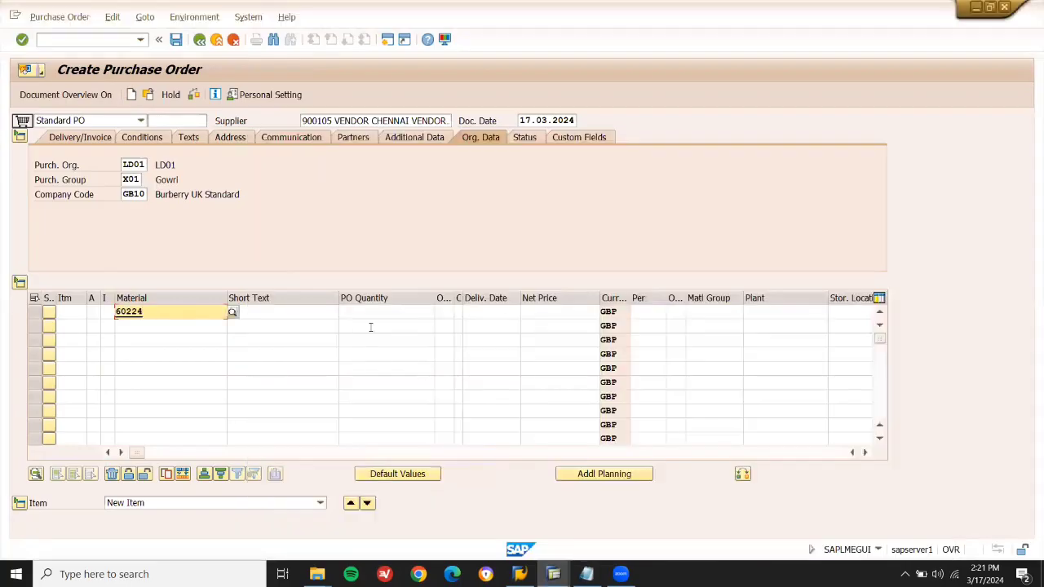
Set the item to quantity 10, plant LD03, storage location LD03 and net price 100.
left_click(392, 318)
type("10")
key("Return")
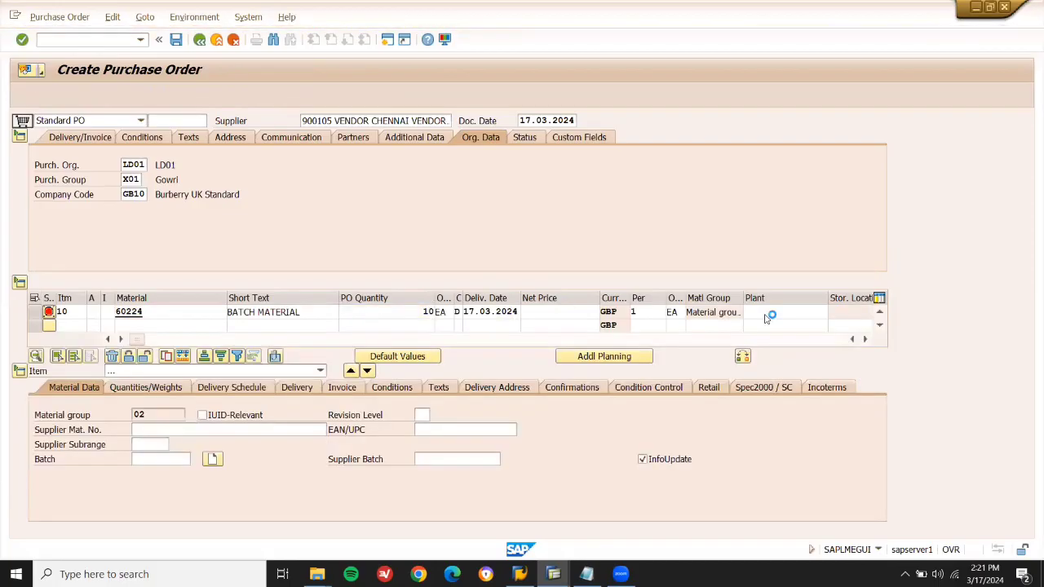
left_click(766, 313)
left_click(755, 324)
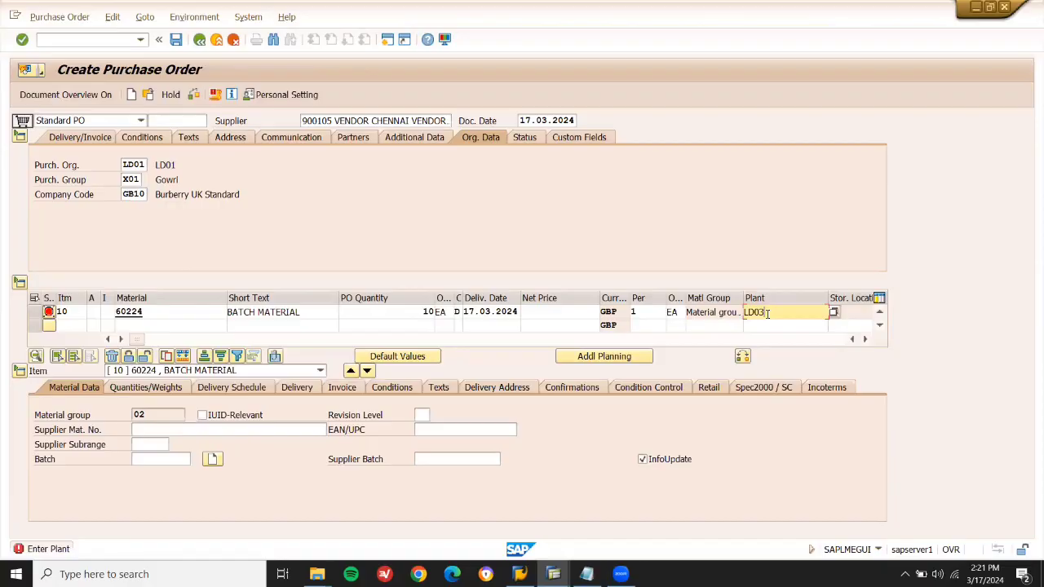
key("Return")
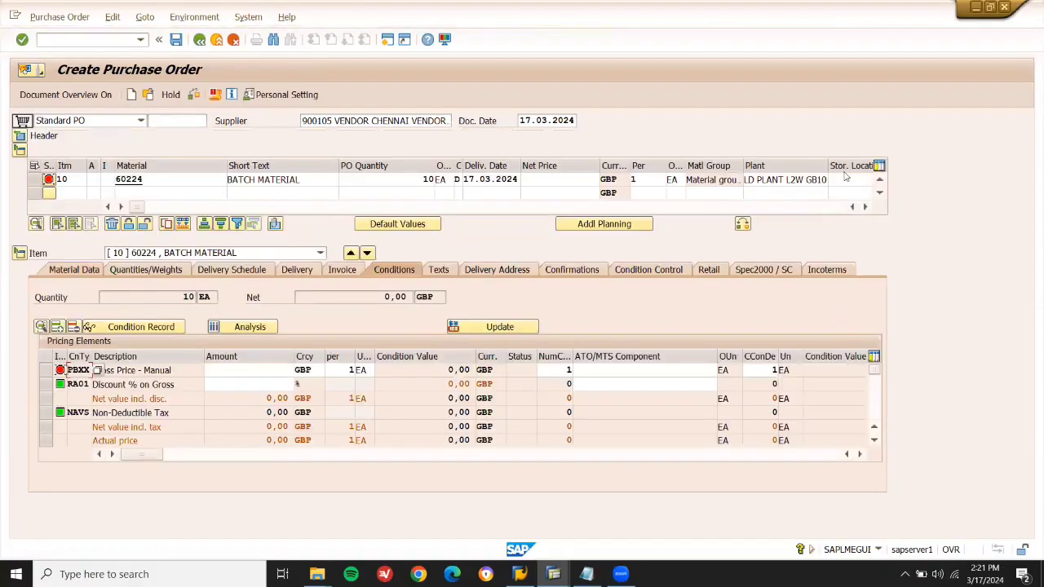
left_click(844, 178)
left_click(843, 192)
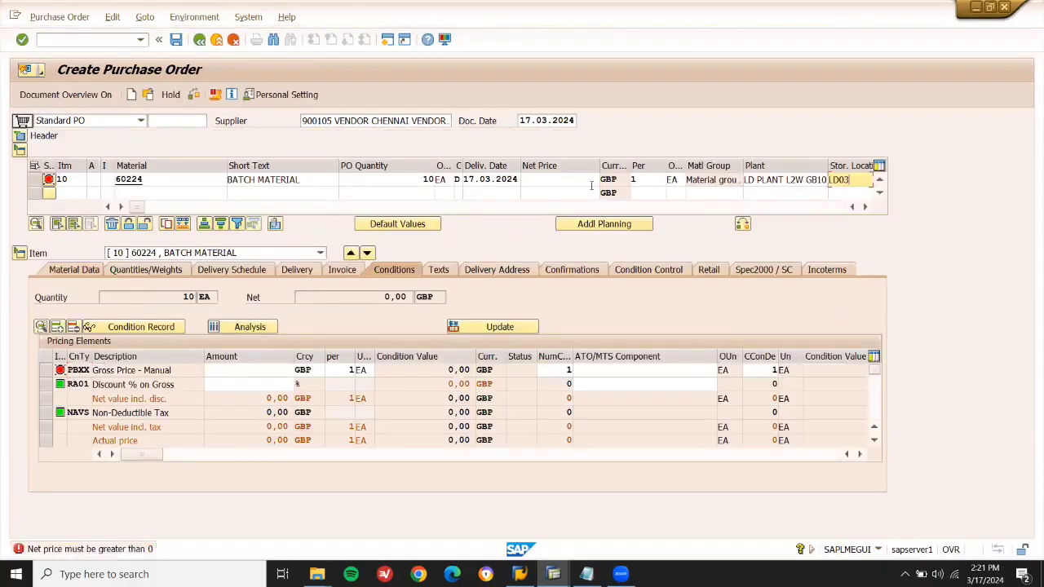
left_click(556, 181)
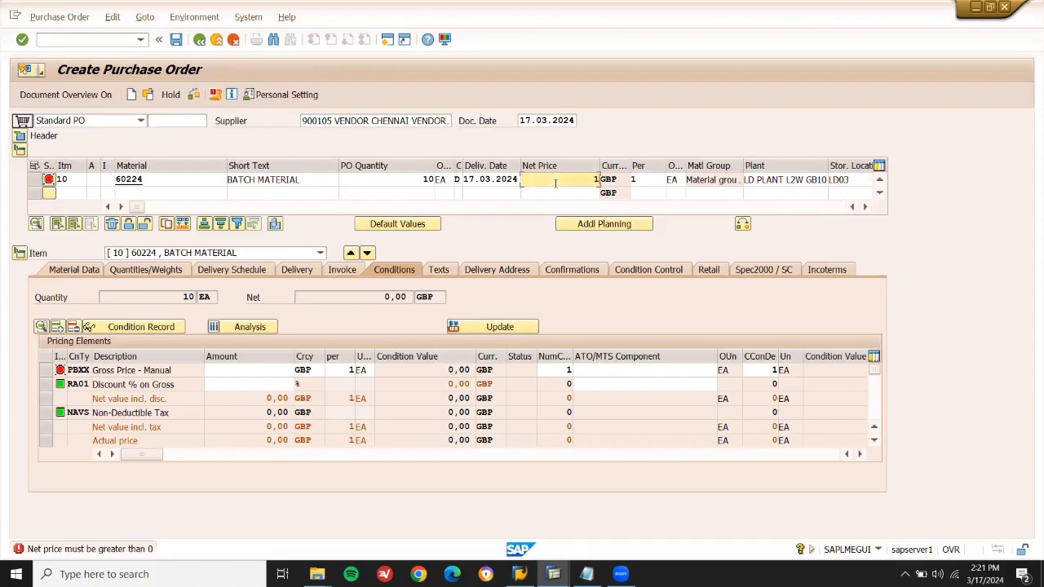
key("Return")
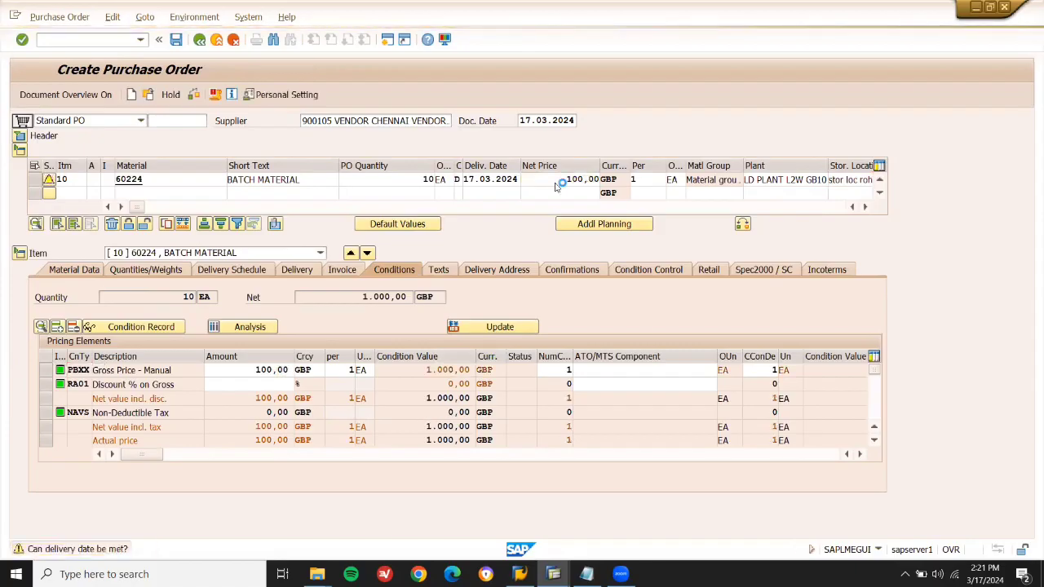
Save the purchase order, copy its new number, and start MIGO.
key("ctrl+s")
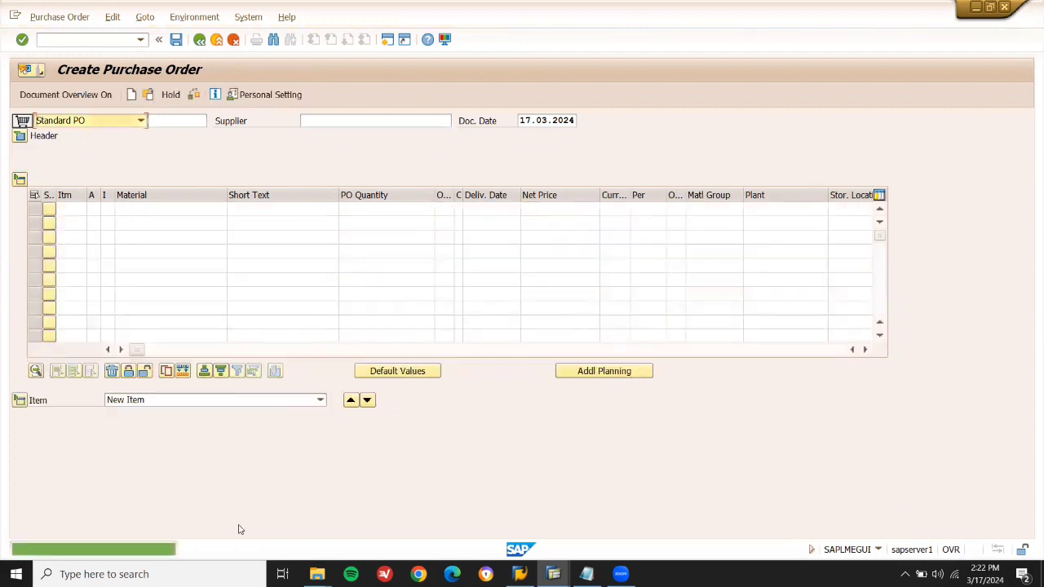
double_click(221, 550)
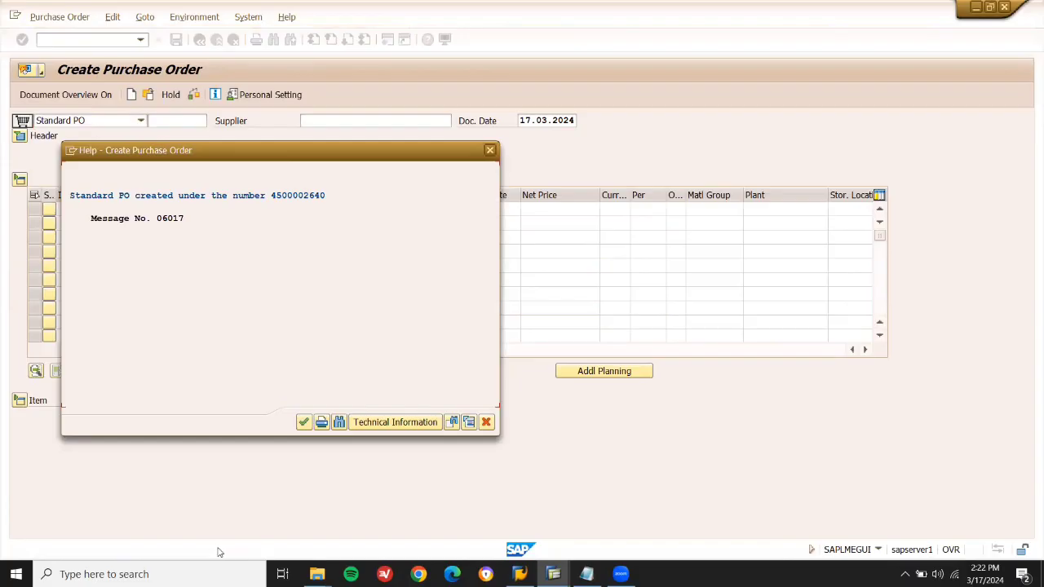
left_click_drag(326, 196, 272, 197)
key("Escape")
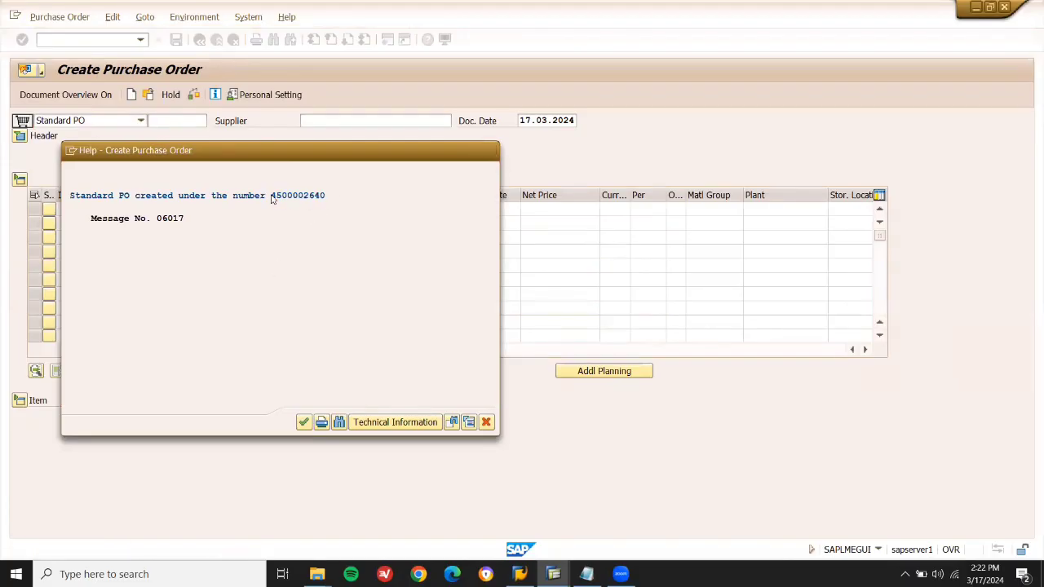
left_click(80, 41)
type("/NMIGO")
key("Return")
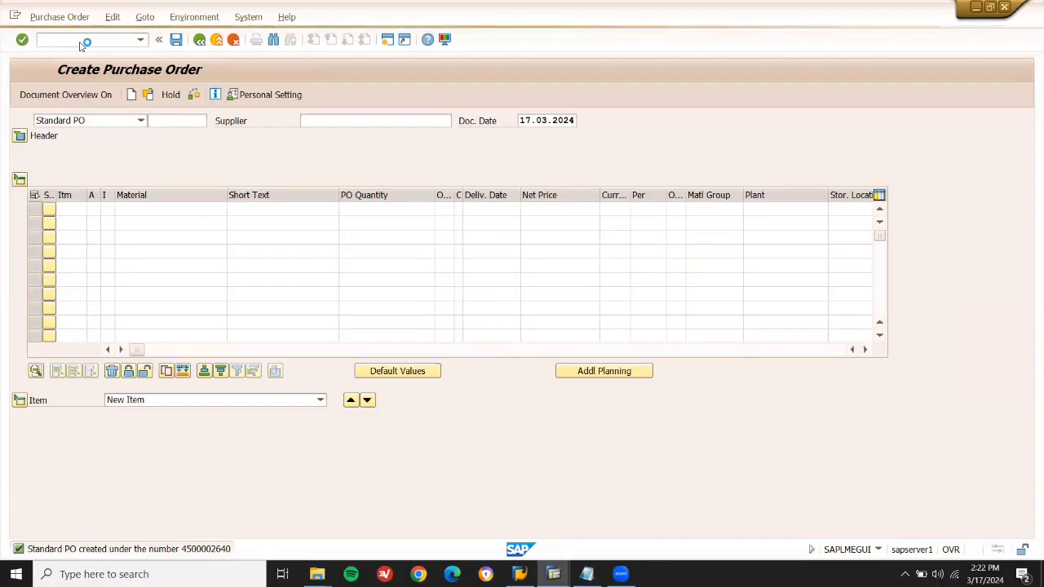
key("ctrl+v")
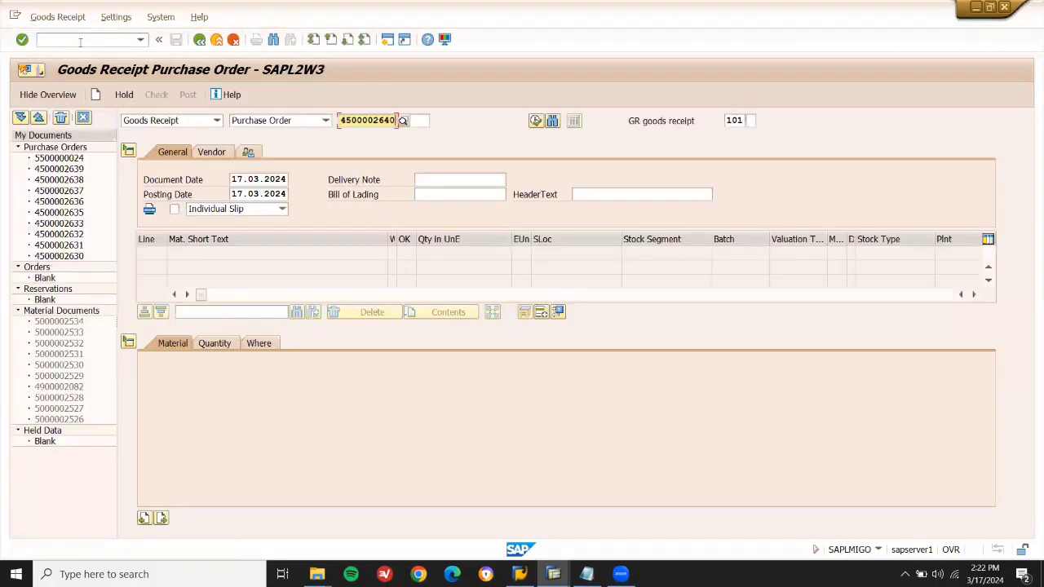
key("Return")
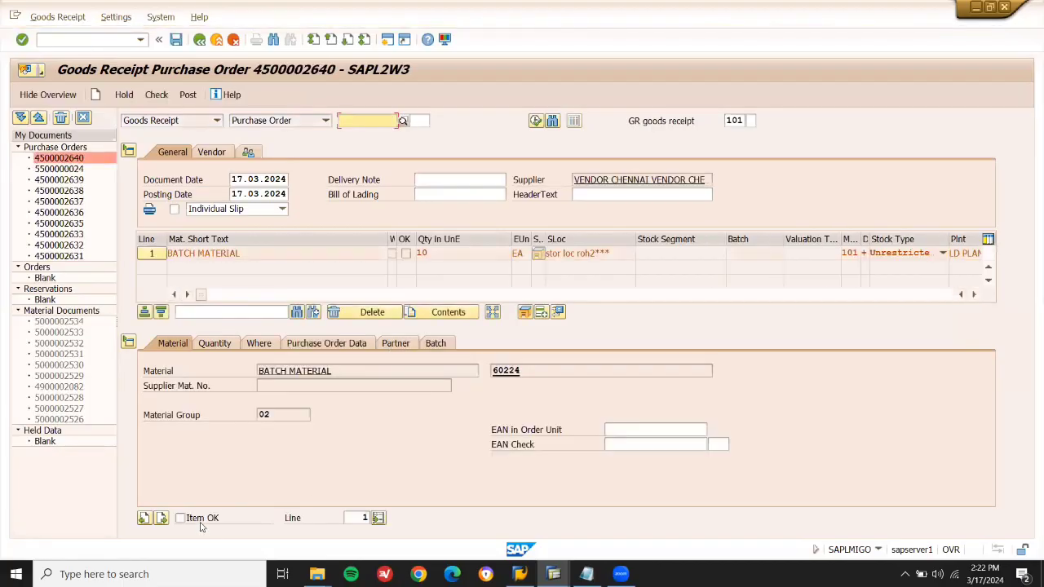
left_click(197, 520)
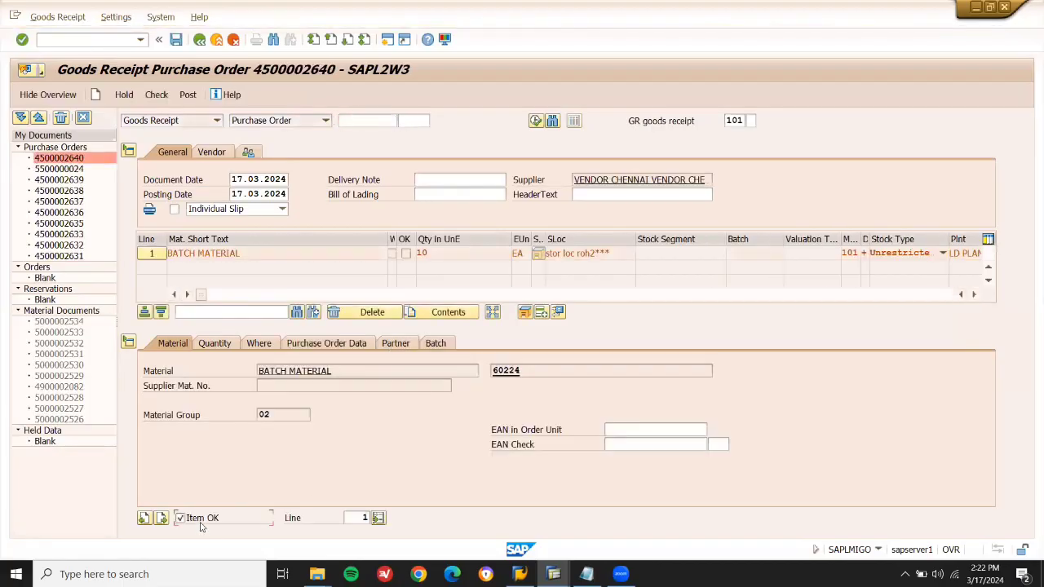
left_click(187, 95)
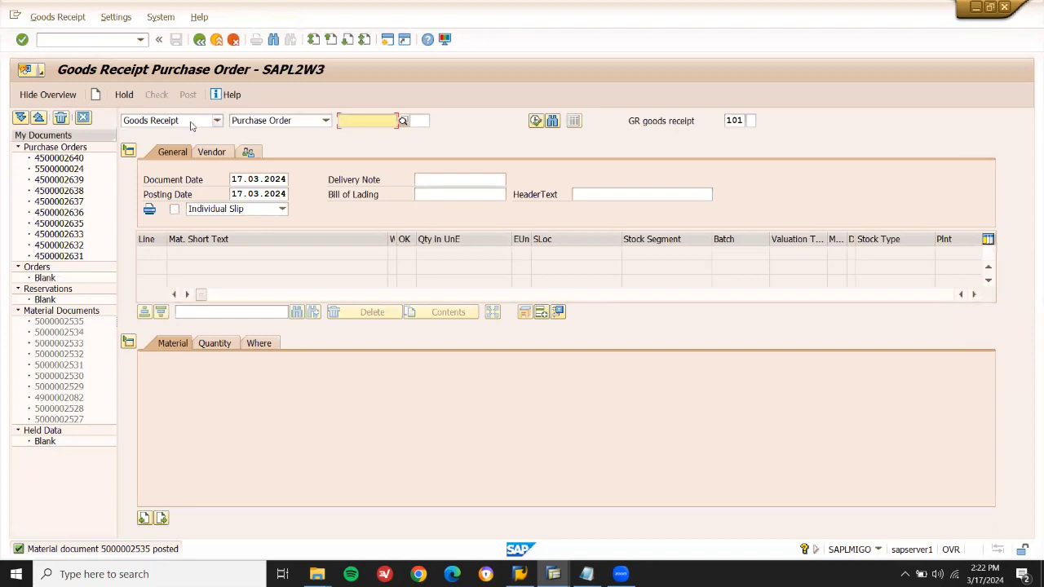
left_click(192, 123)
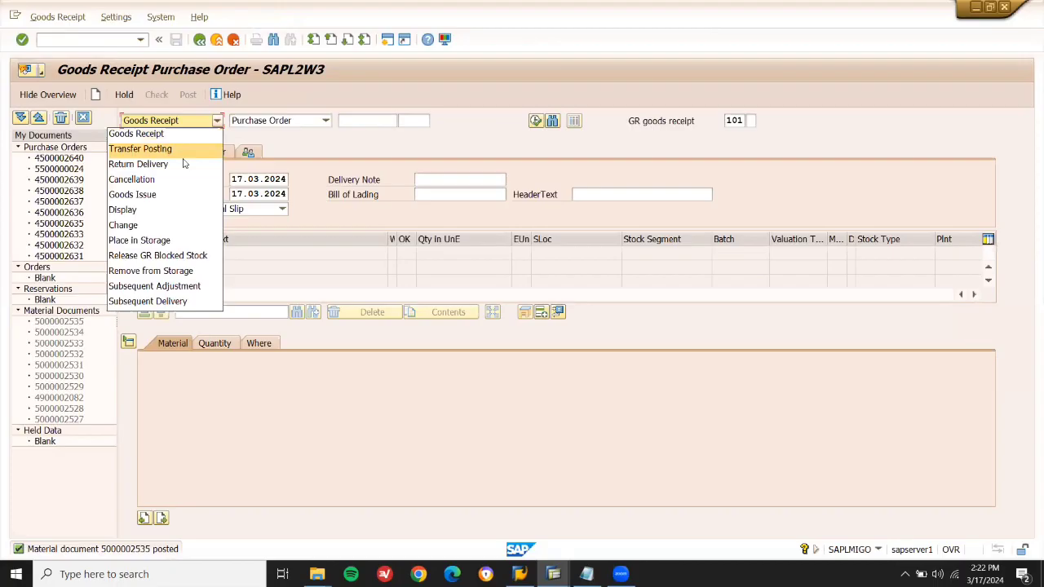
left_click(176, 211)
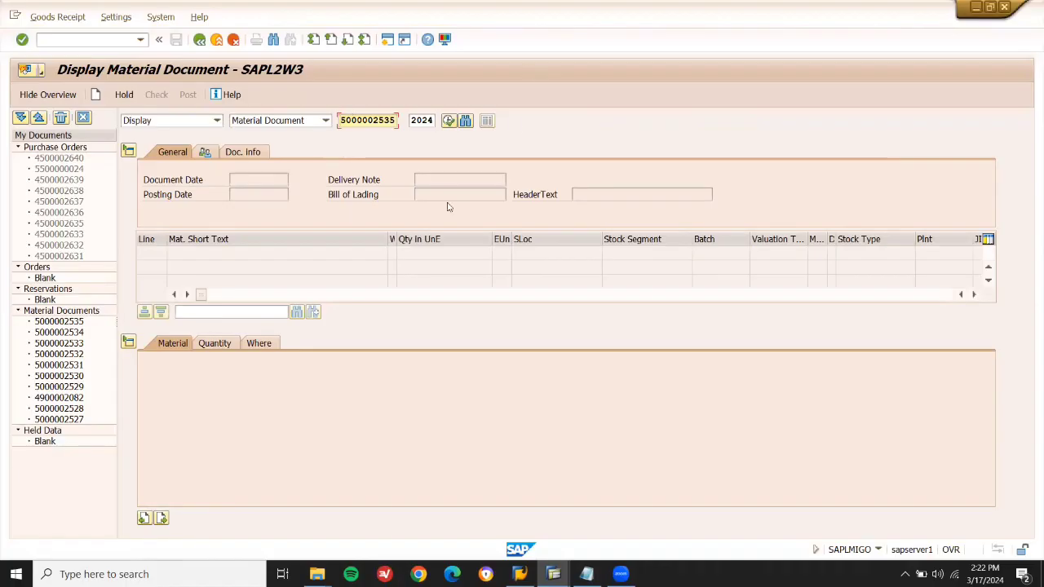
key("Return")
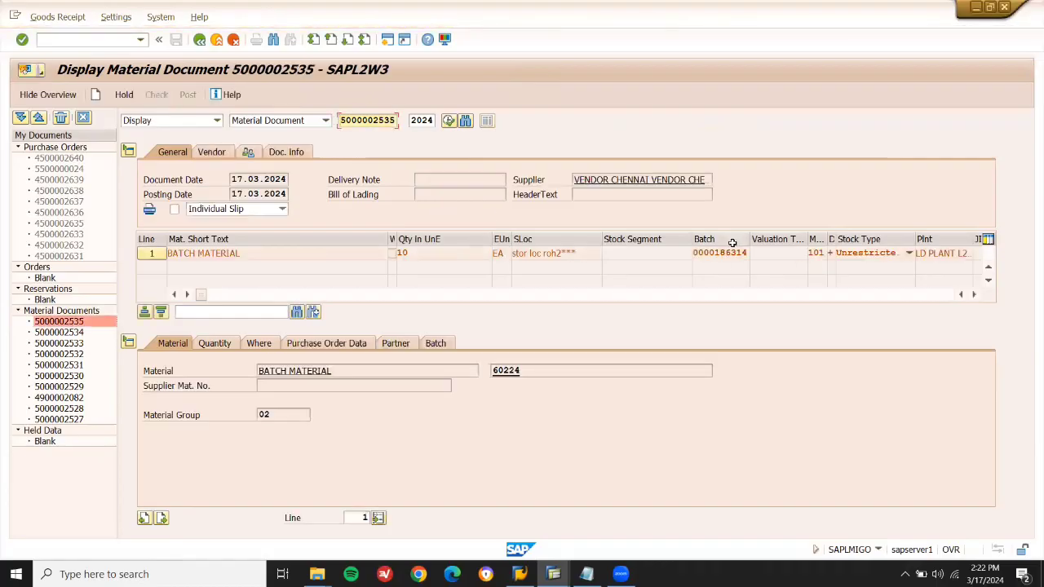
left_click(718, 253)
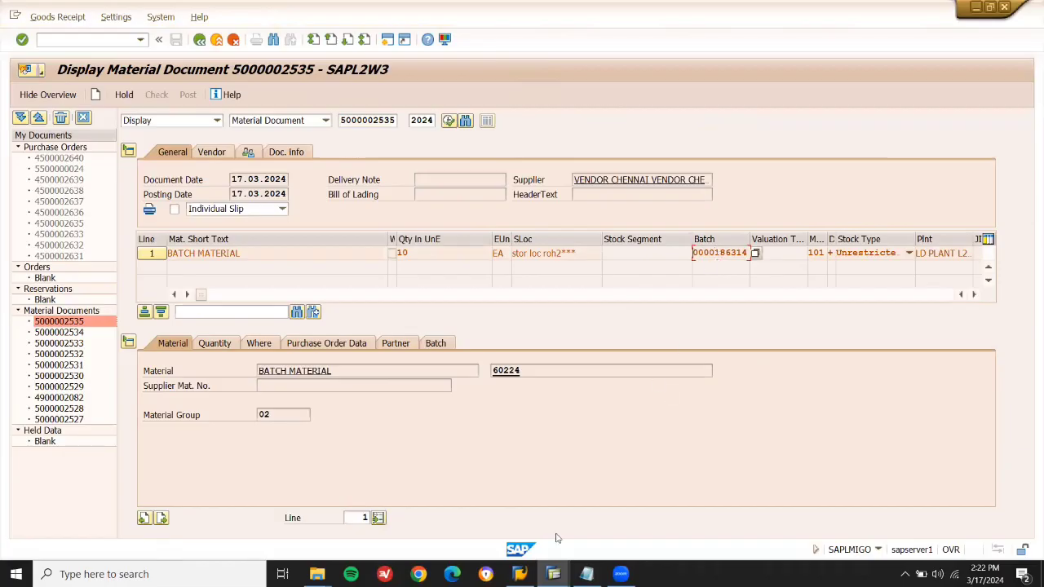
mouse_move(552, 565)
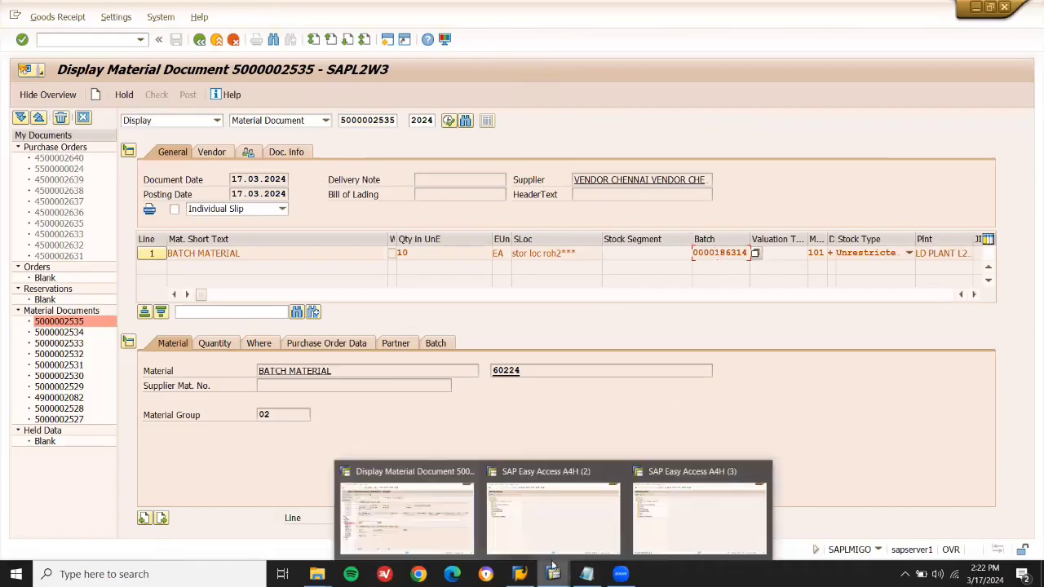
left_click(553, 517)
type("M")
key("Return")
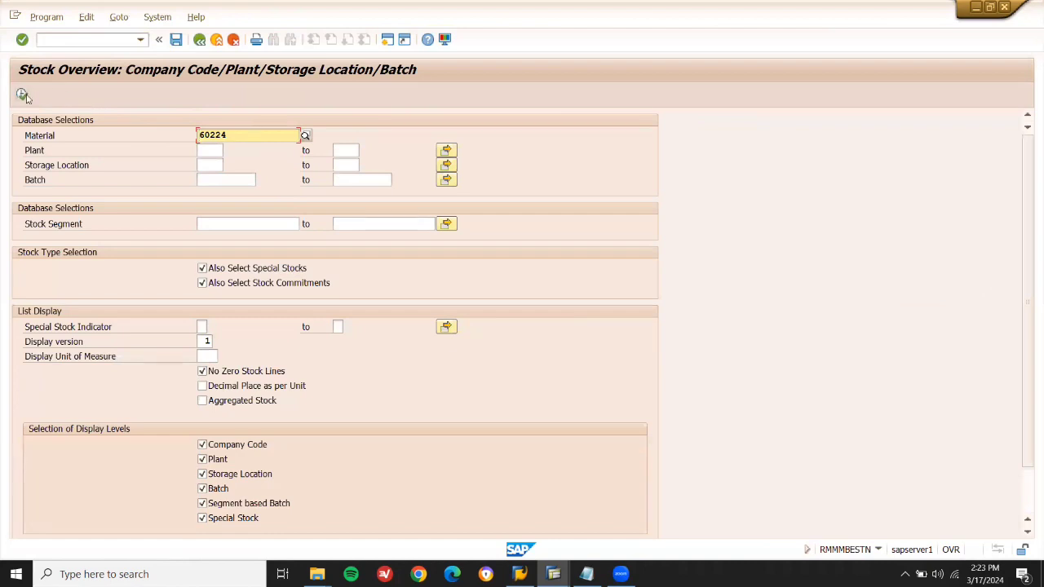
left_click(22, 93)
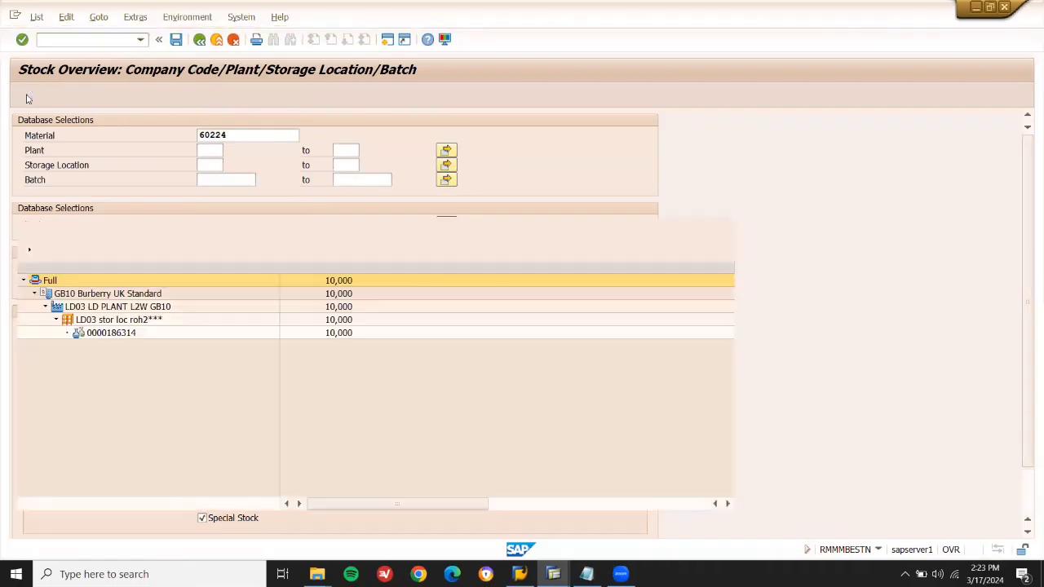
left_click(114, 333)
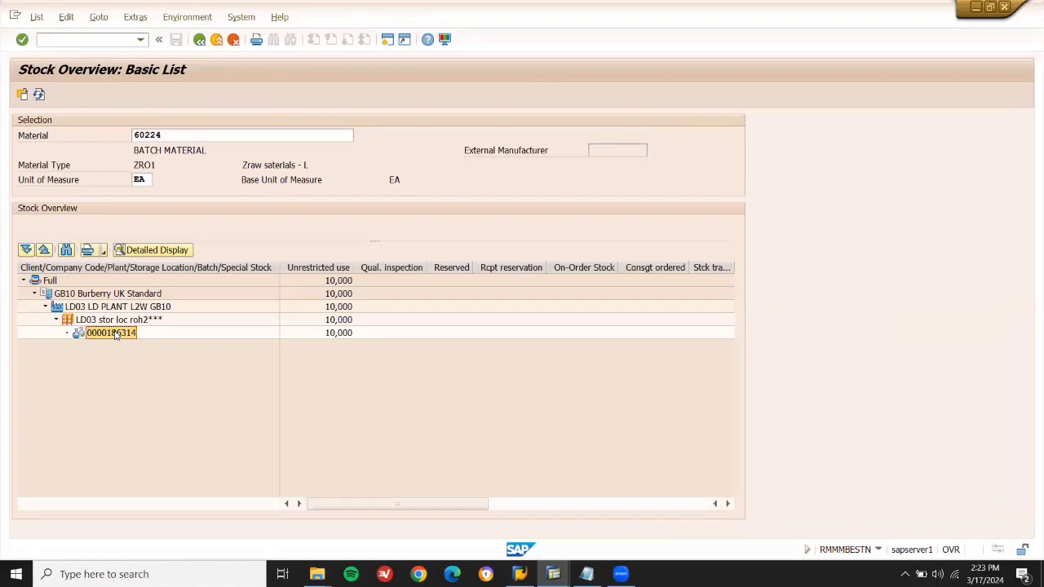
double_click(114, 333)
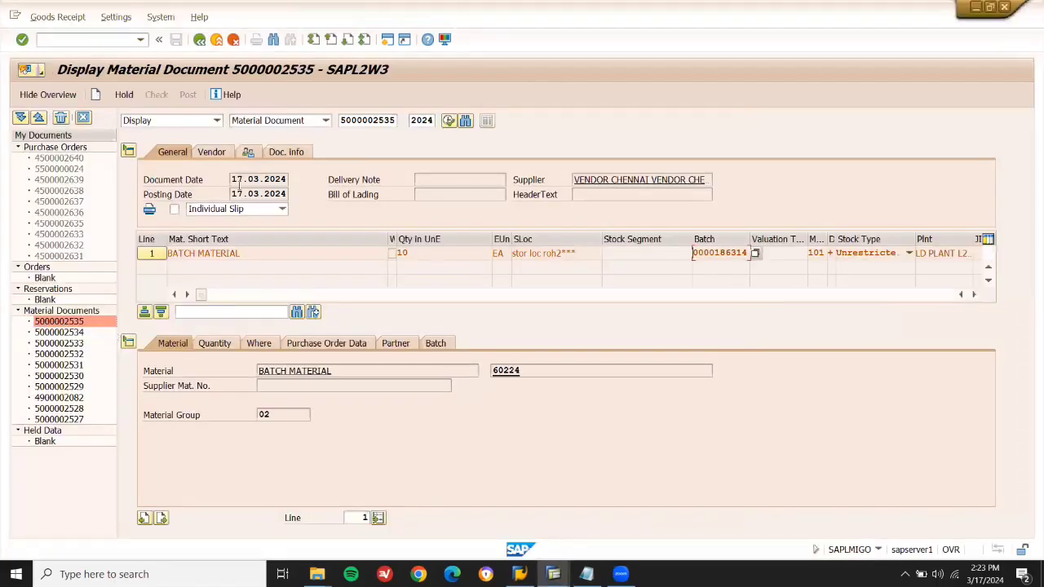
Review the document date and output settings, then select batch number 186314.
left_click(258, 179)
left_click_drag(231, 179, 251, 179)
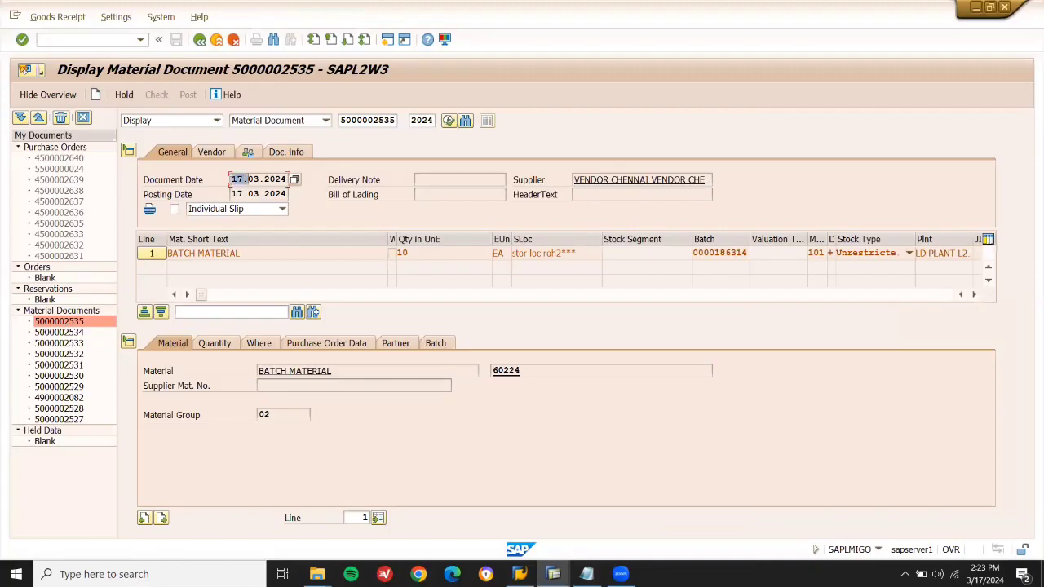
left_click(238, 209)
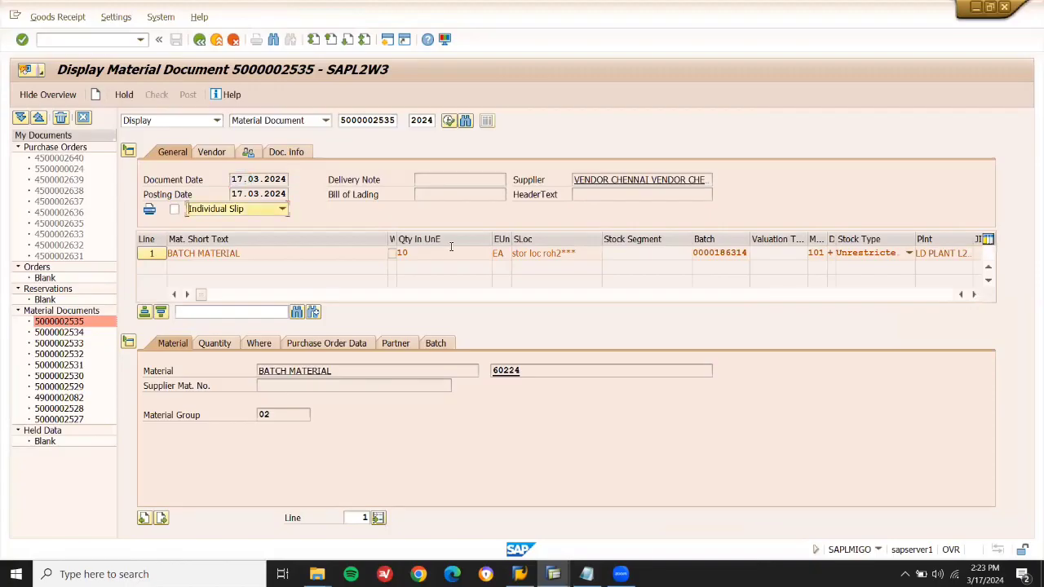
left_click(734, 252)
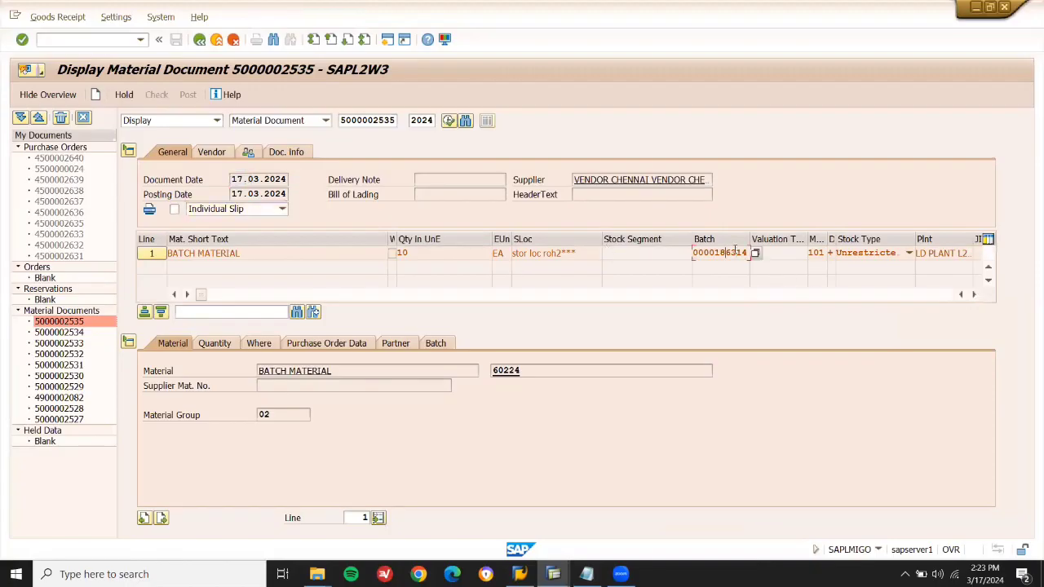
key("shift+Right")
key("shift+Right")
key("shift+Right")
key("shift+Right")
key("shift+Right")
key("shift+Right")
Enter /NMSC1N to begin creating a batch for material 60224.
left_click(116, 35)
type("/N")
key("Return")
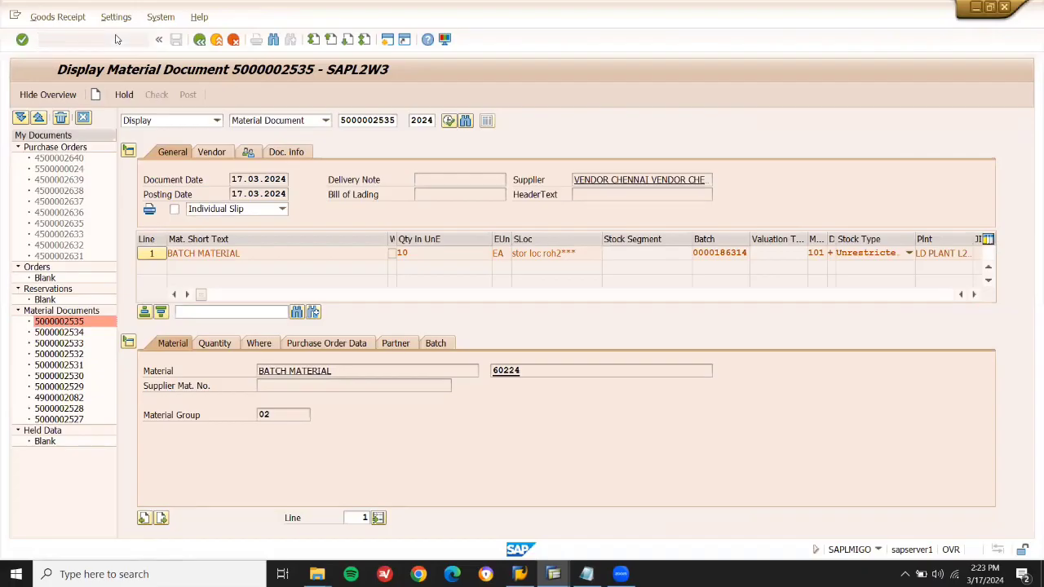
Set plant LD03 and storage location LD03, accepting automatic batch number assignment.
key("Tab")
key("Tab")
key("Tab")
key("shift+Tab")
key("space")
key("Down")
key("Return")
key("Tab")
key("space")
key("Down")
key("Return")
key("Return")
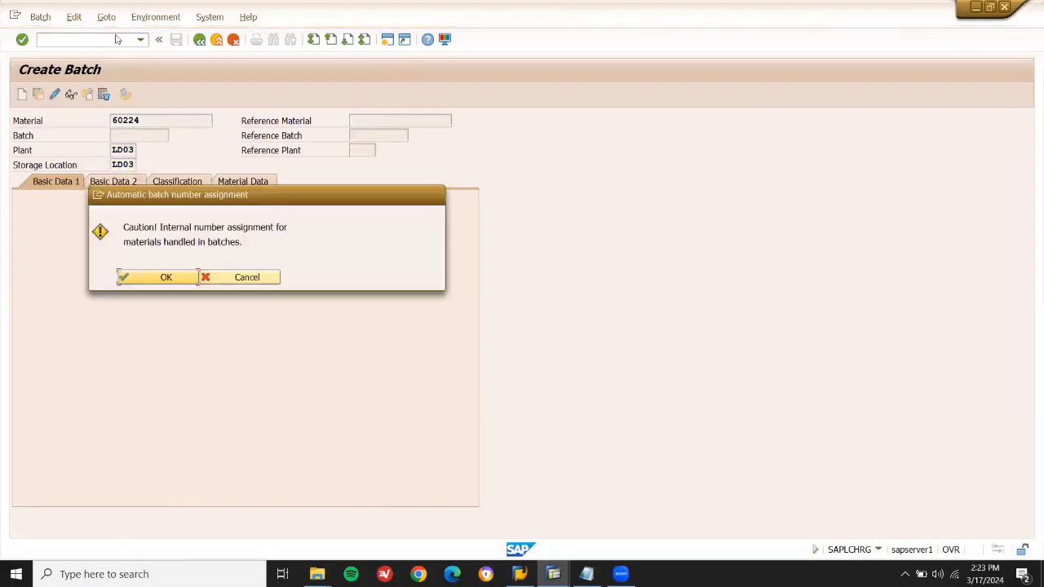
left_click(167, 277)
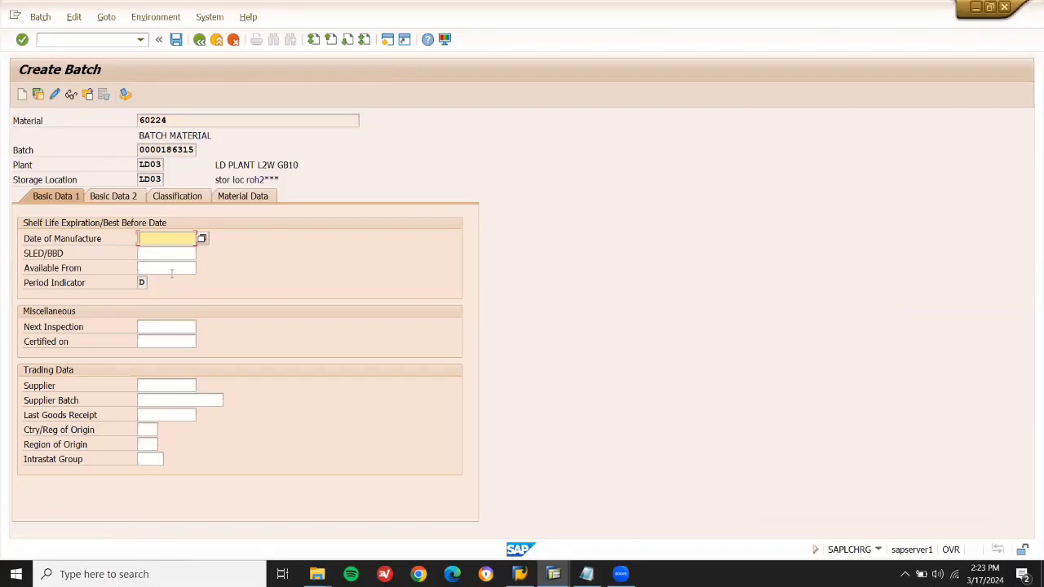
Set manufacture date 01.03.2024, expiration 30.06.2024 and available-from 13.03.2024.
left_click(193, 150)
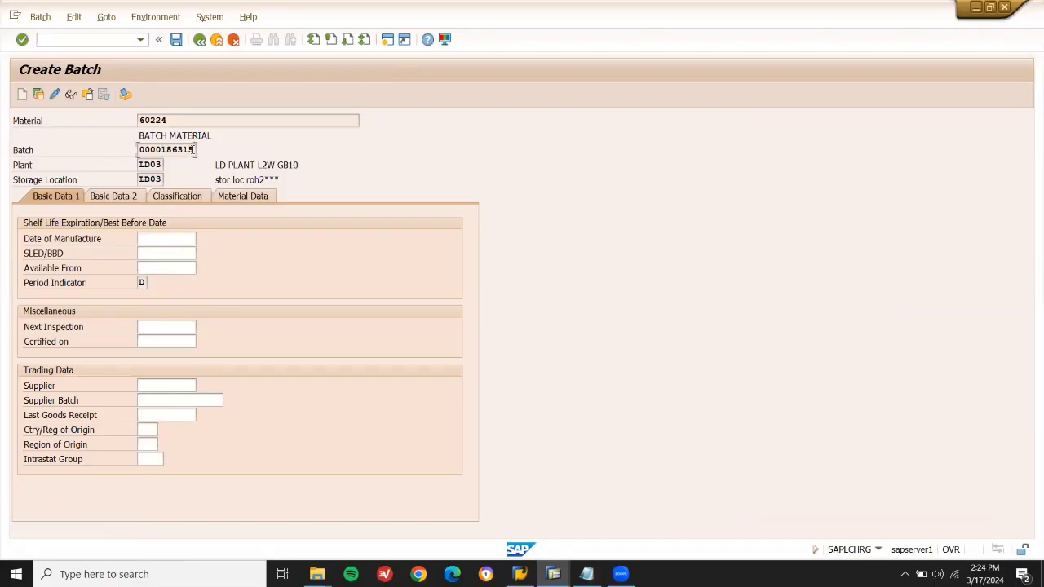
left_click(172, 237)
left_click(203, 238)
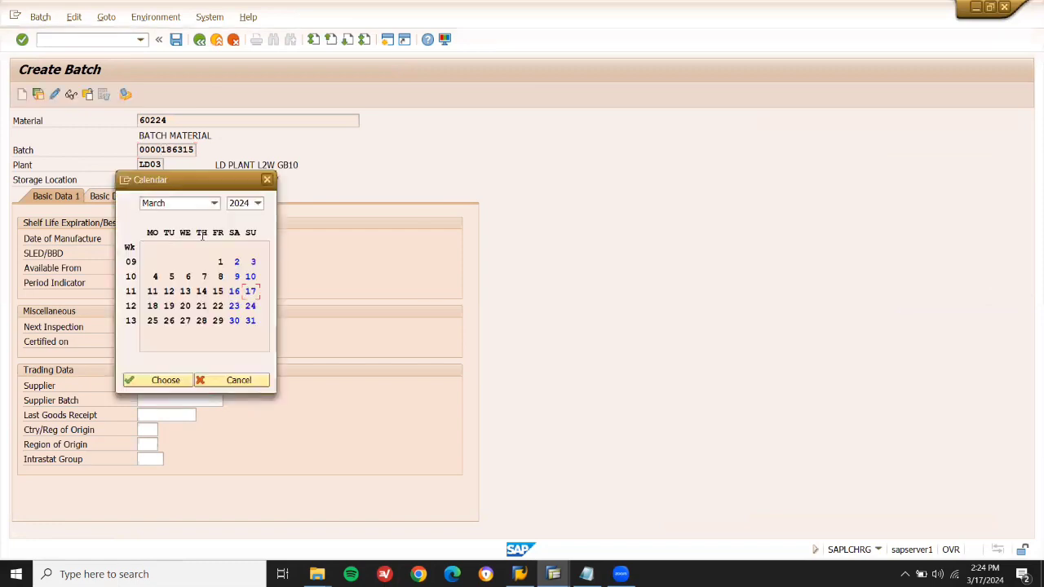
double_click(221, 261)
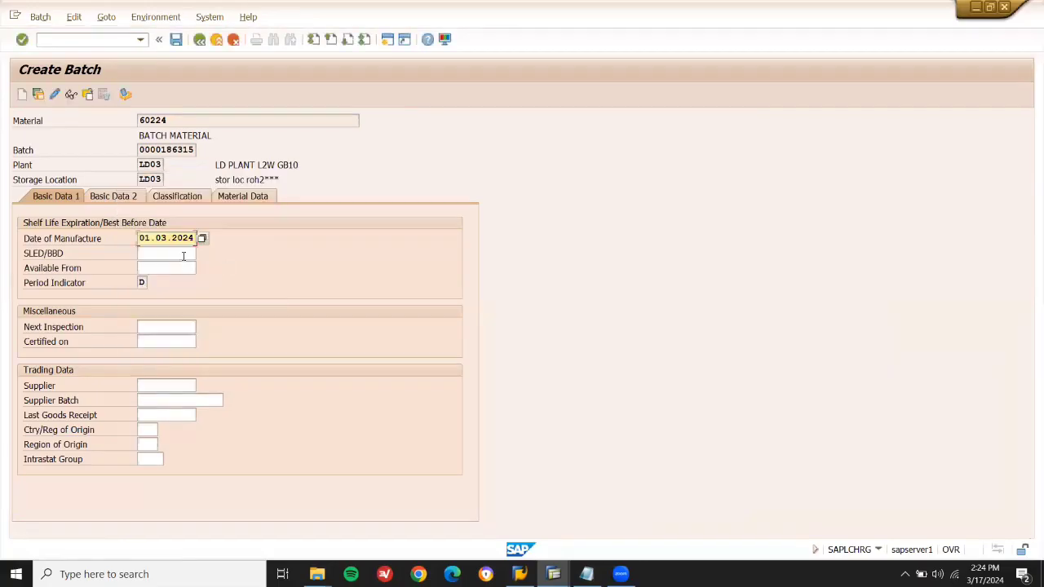
left_click(181, 253)
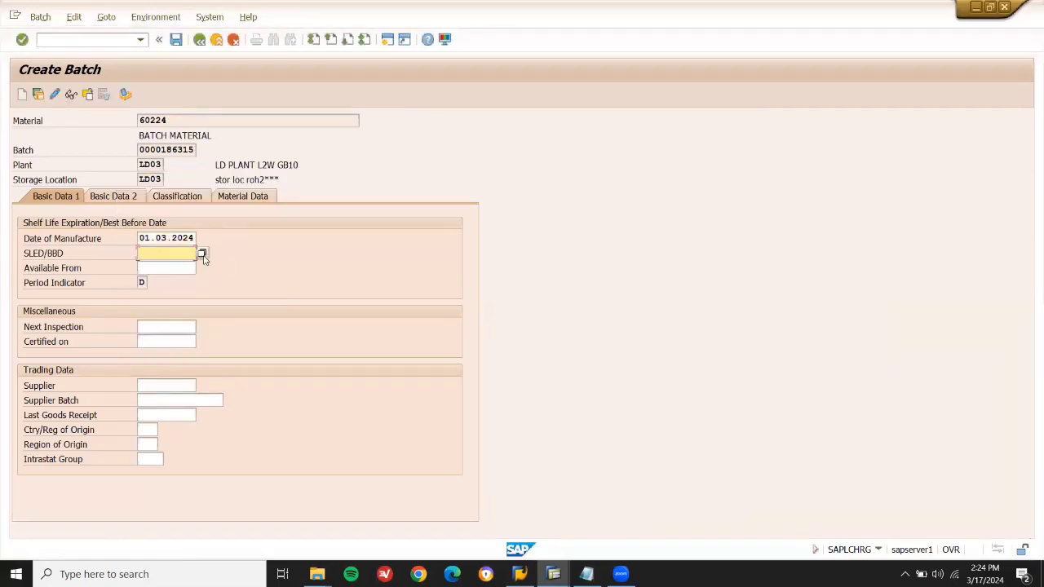
left_click(202, 254)
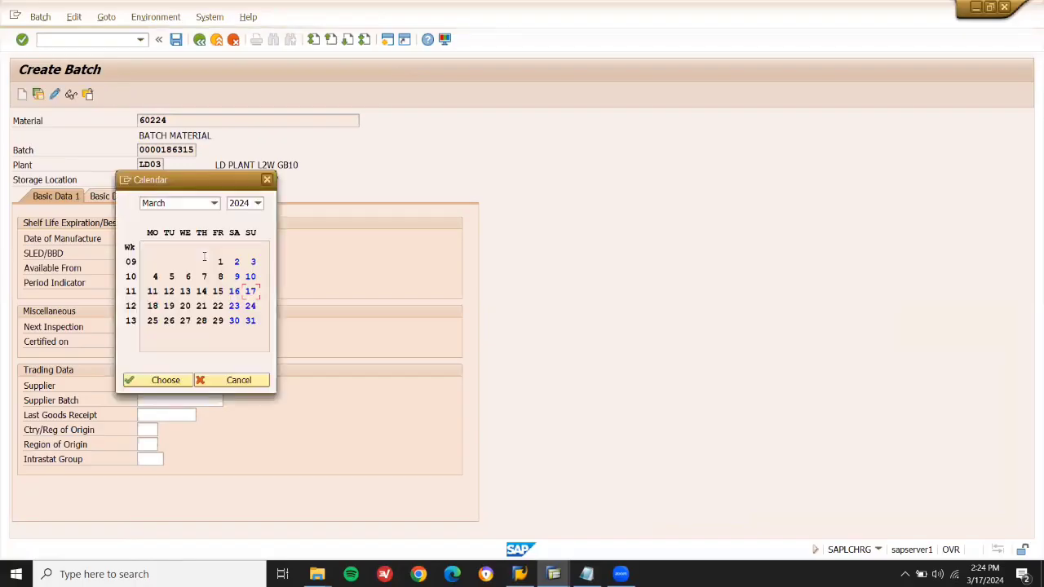
left_click(181, 205)
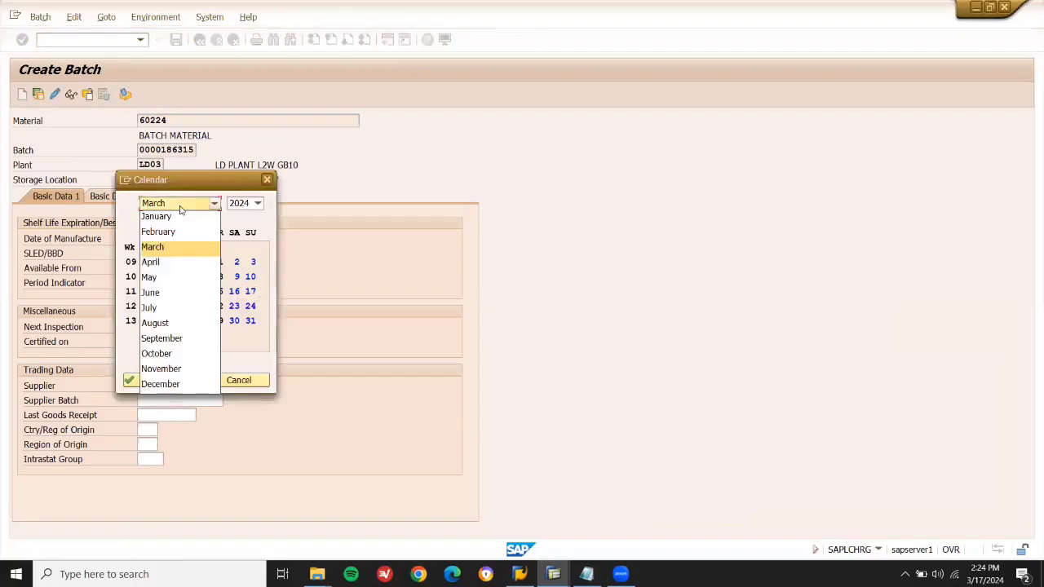
left_click(160, 295)
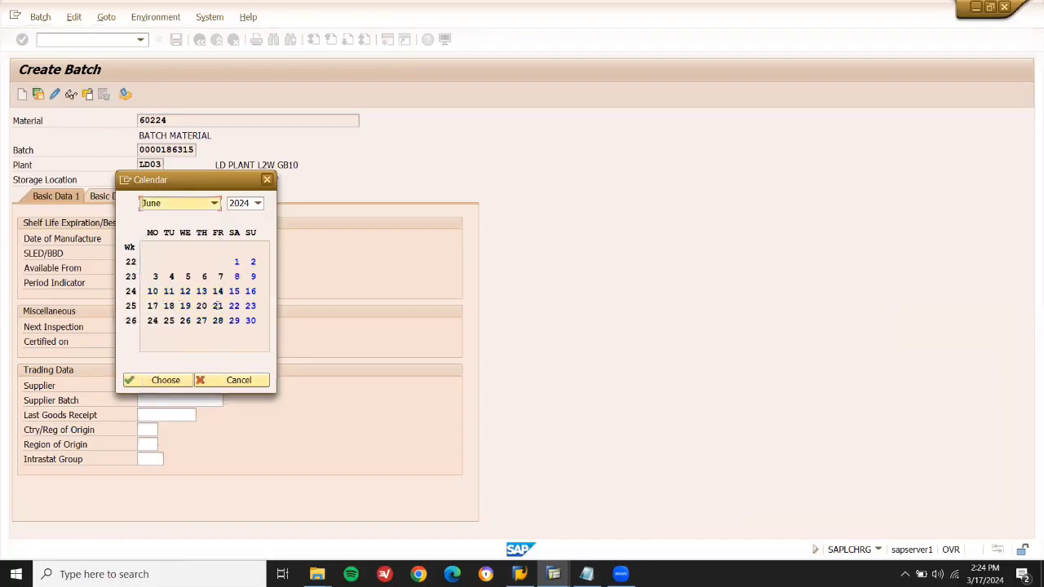
double_click(250, 321)
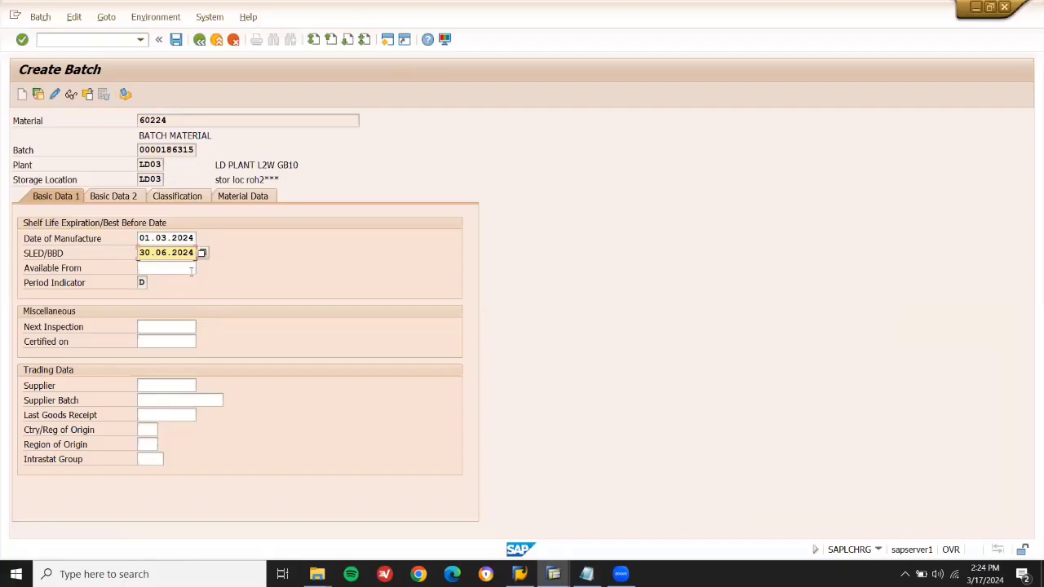
left_click(191, 269)
left_click(203, 269)
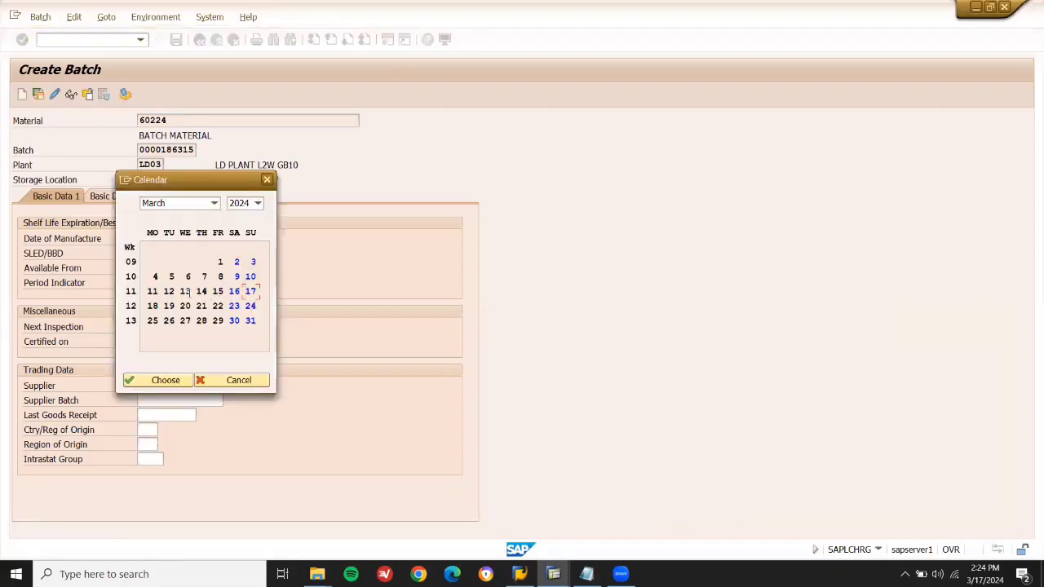
double_click(185, 291)
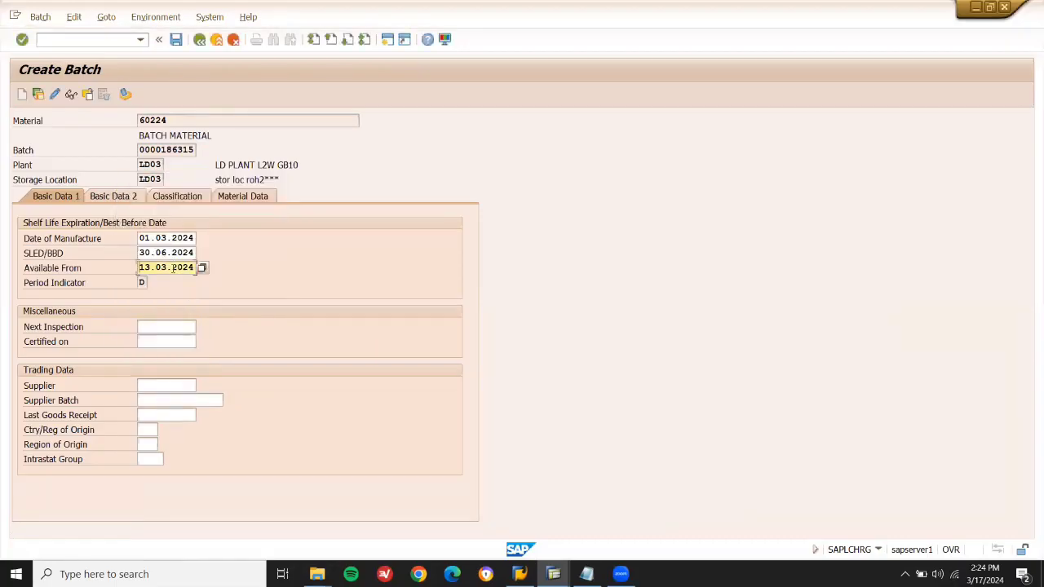
left_click(170, 149)
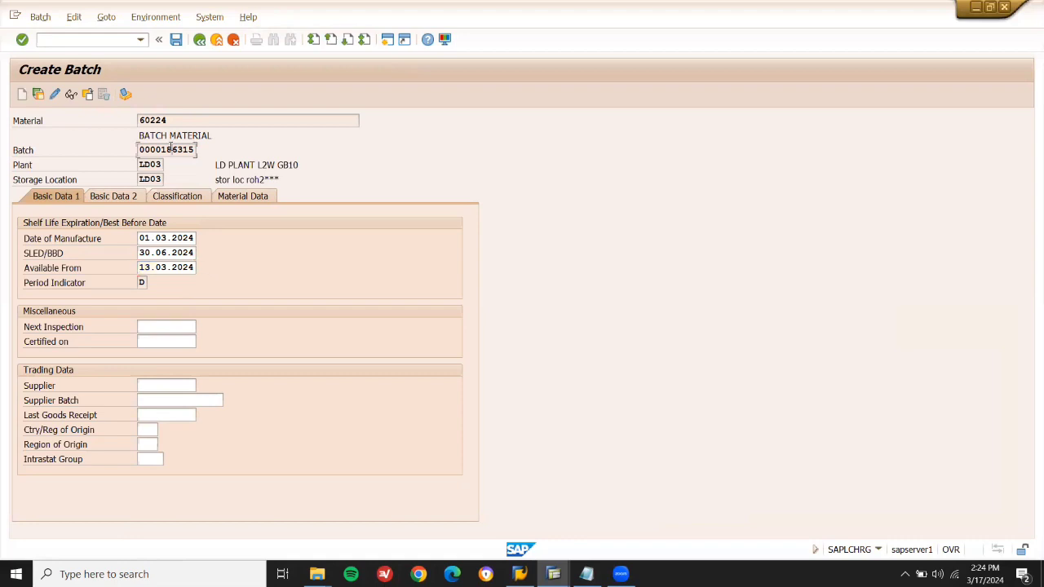
left_click(177, 384)
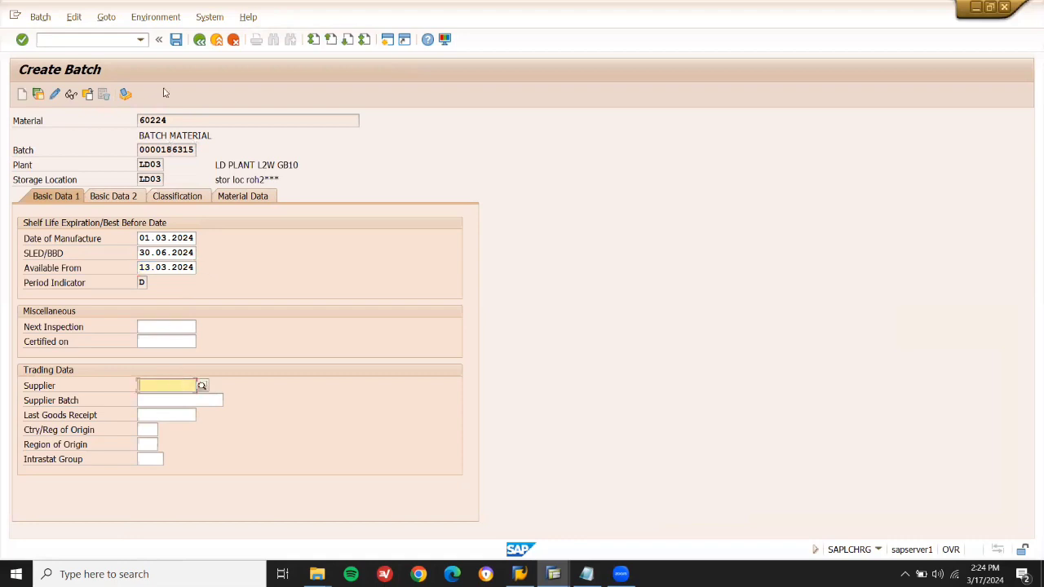
left_click(179, 41)
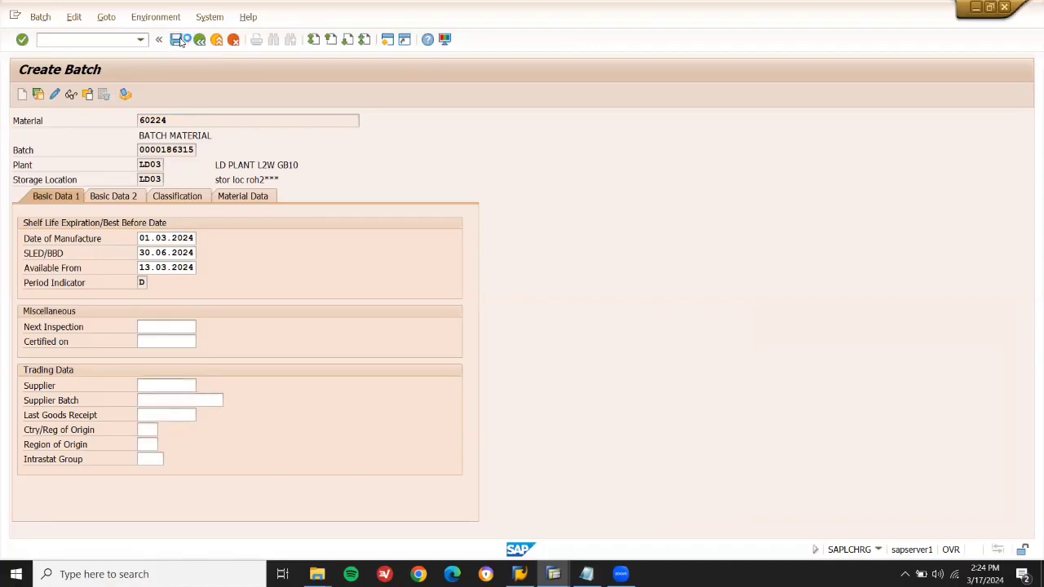
left_click(108, 39)
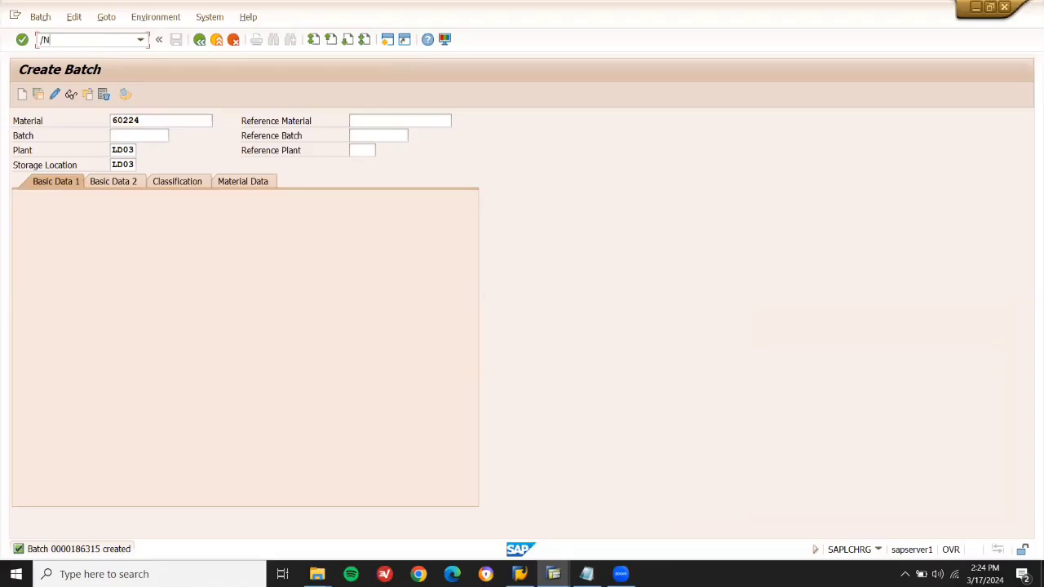
In ME21N, fill the header with supplier 900105, purchasing org LD01 and group X01.
type("/NME21N")
key("Return")
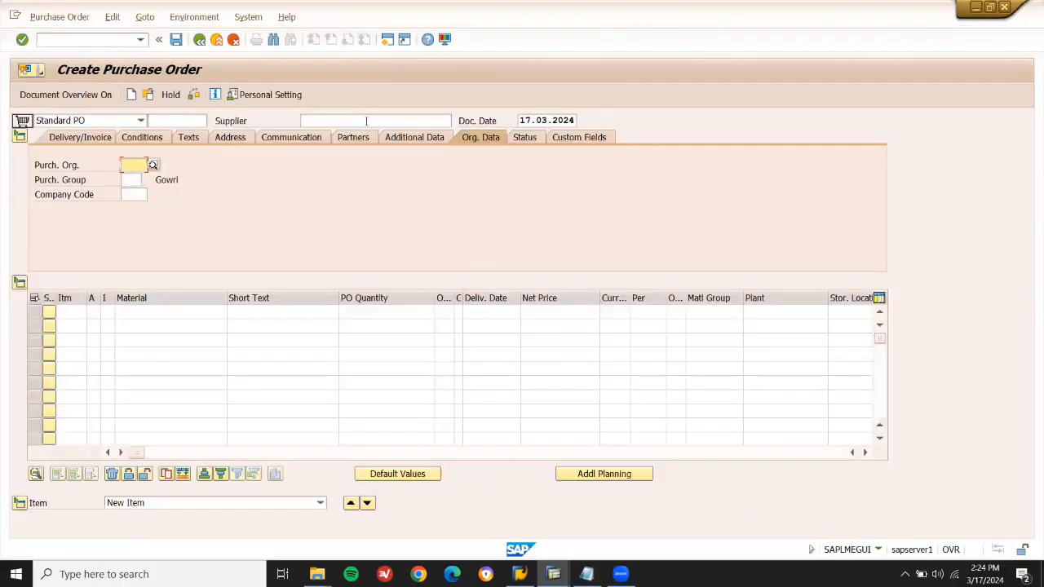
left_click(366, 121)
key("Down")
key("Down")
key("Return")
key("Return")
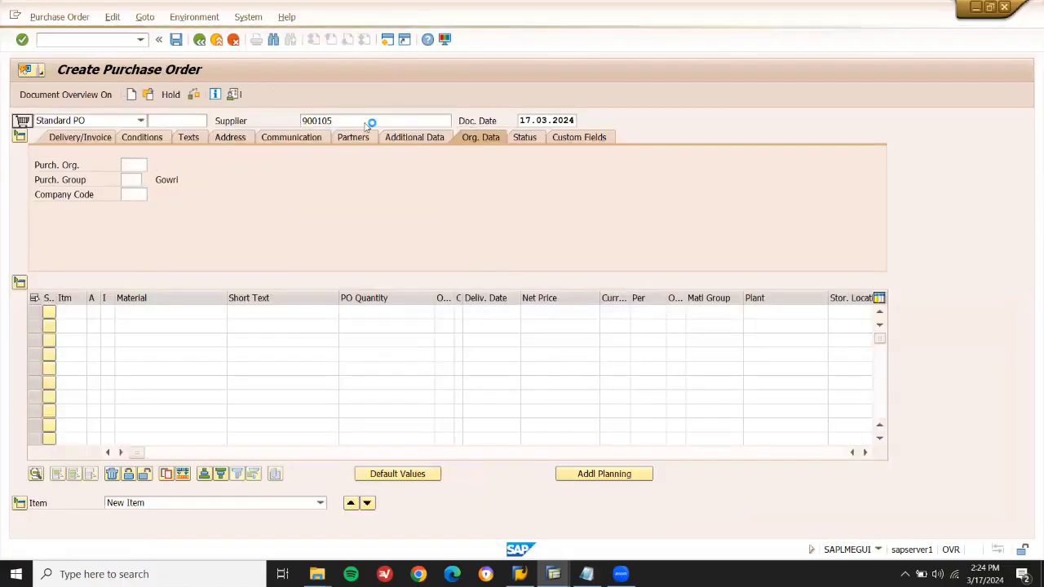
key("Down")
key("Down")
key("Return")
key("Return")
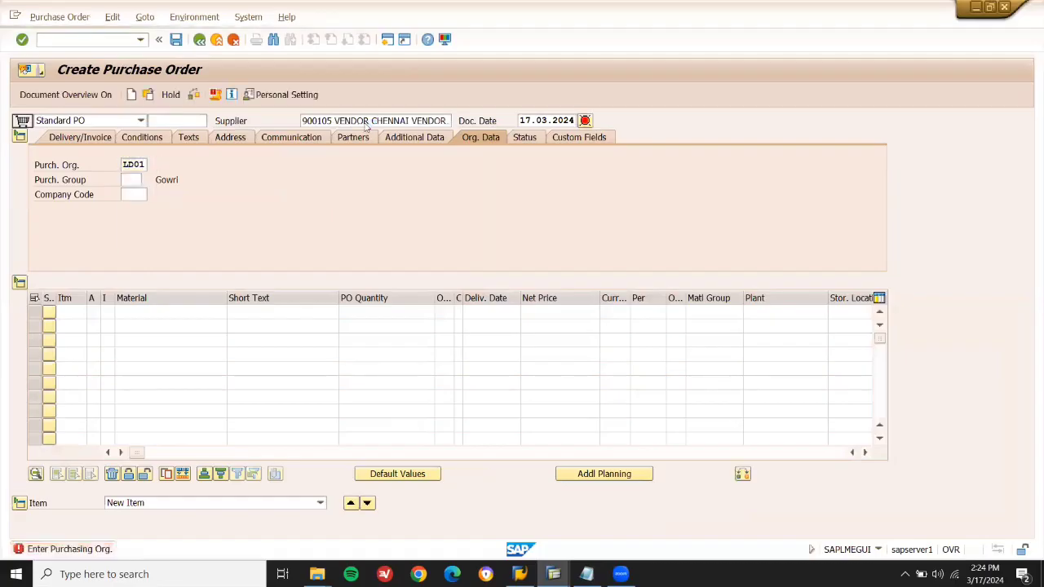
key("Down")
key("Down")
Add item material 60224 with quantity 10 at plant LD03.
key("Return")
key("Return")
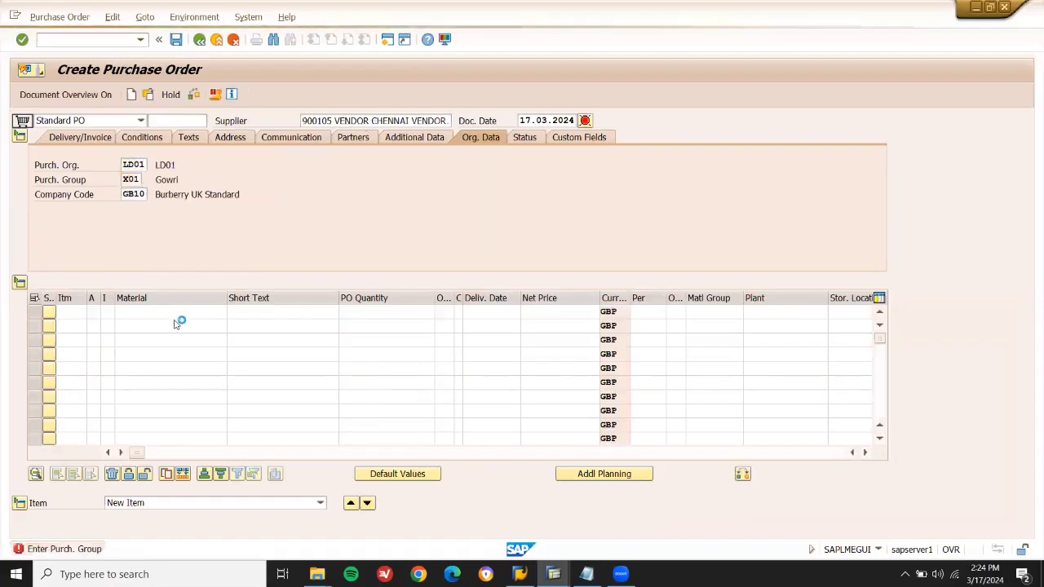
left_click(175, 315)
key("Down")
key("Down")
key("Return")
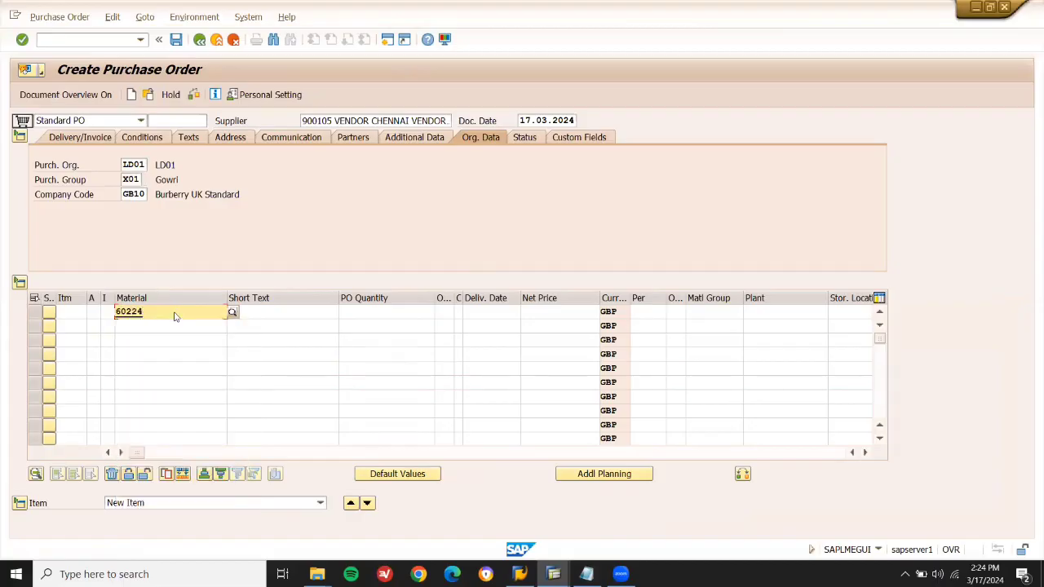
key("Return")
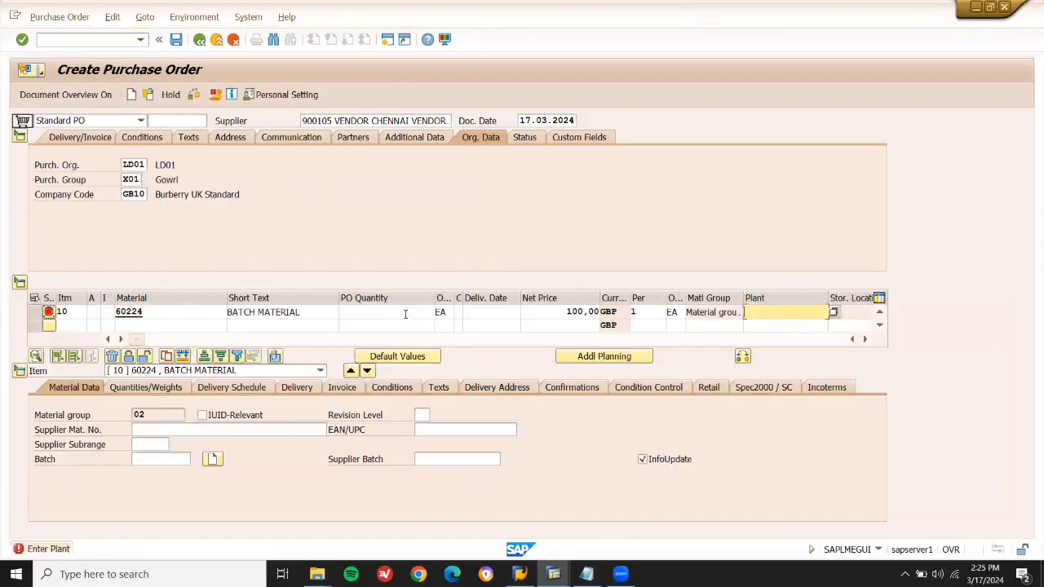
left_click(406, 313)
left_click(416, 324)
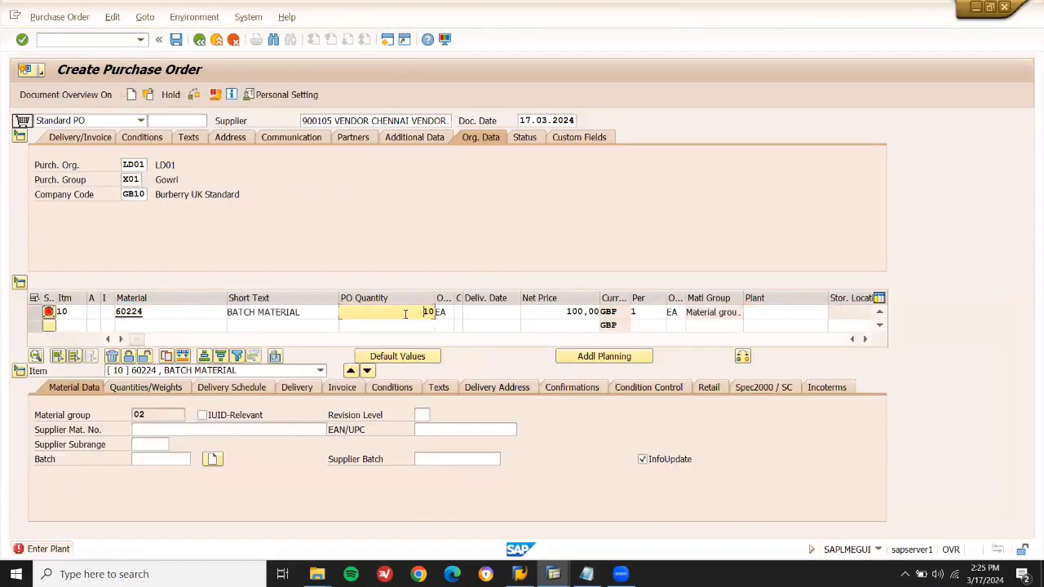
left_click(764, 313)
left_click(755, 355)
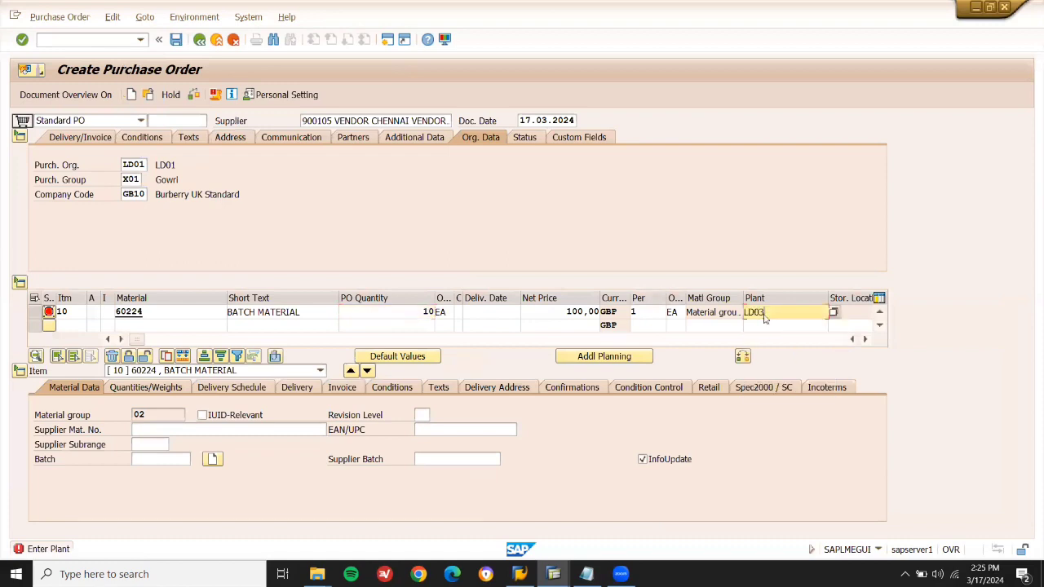
key("Return")
Choose the item's storage location and begin entering its batch.
left_click(843, 311)
left_click(866, 340)
left_click(866, 339)
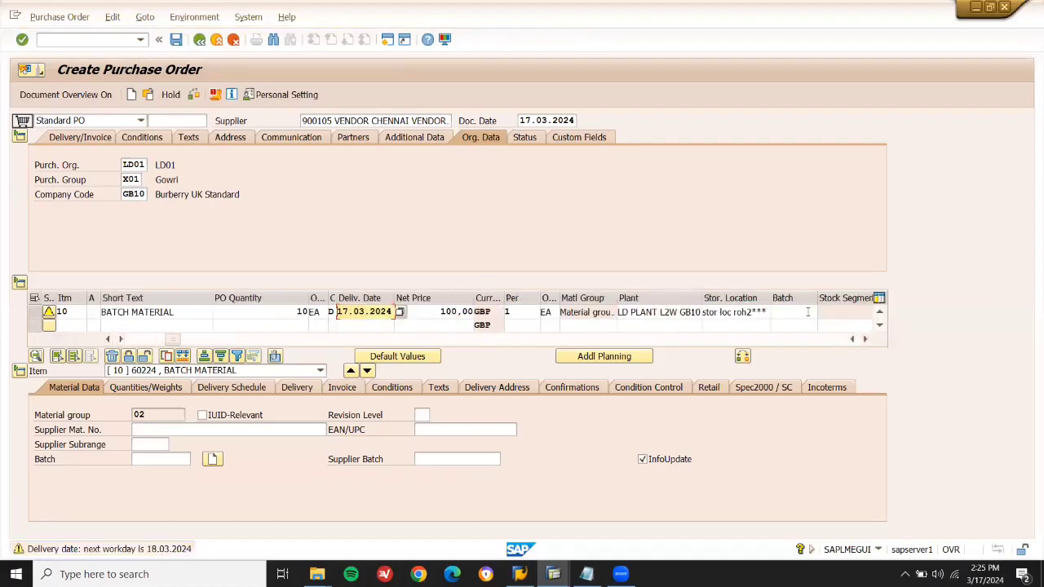
left_click(807, 312)
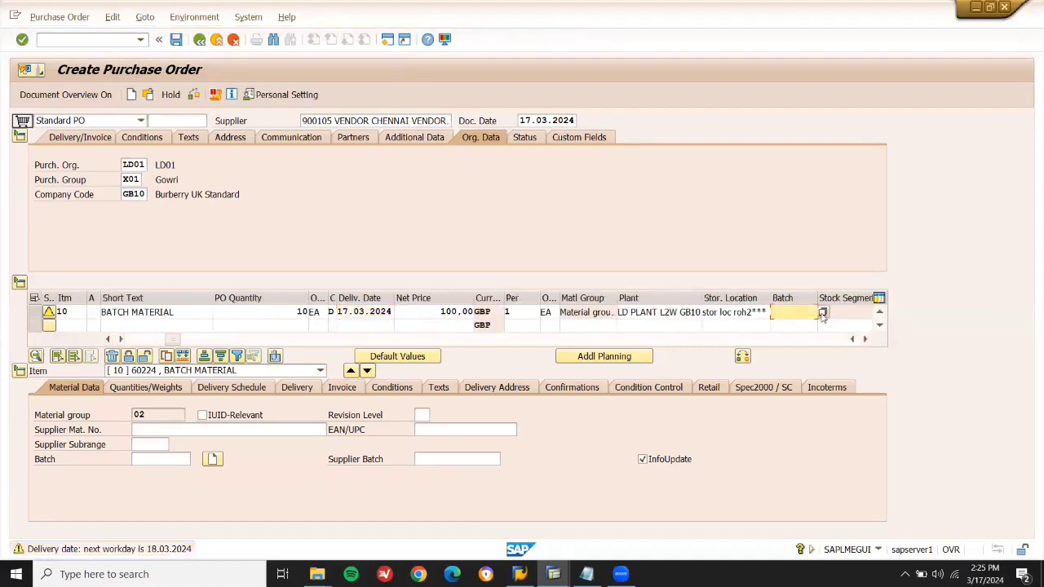
left_click(823, 314)
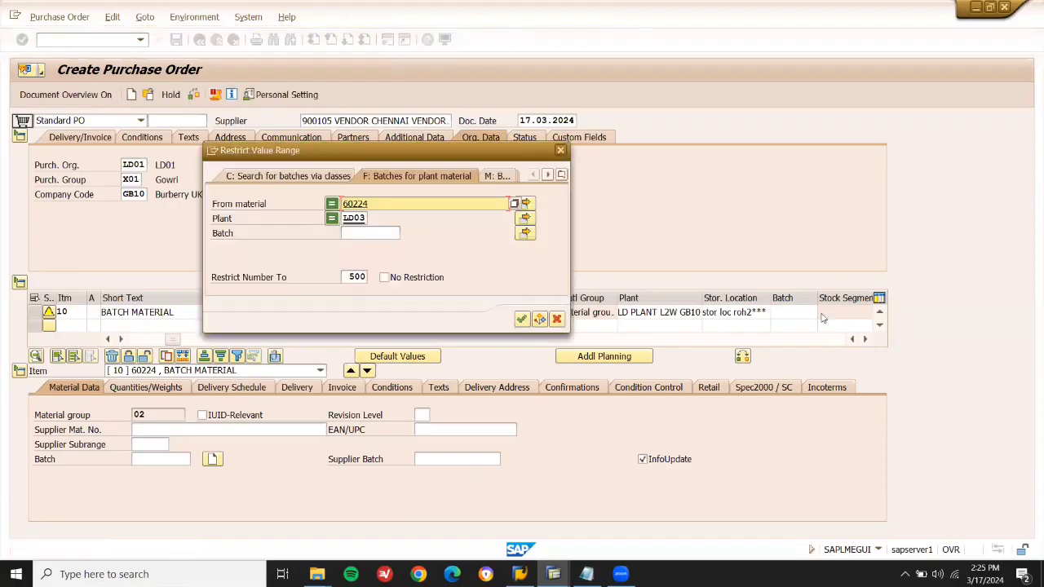
key("Return")
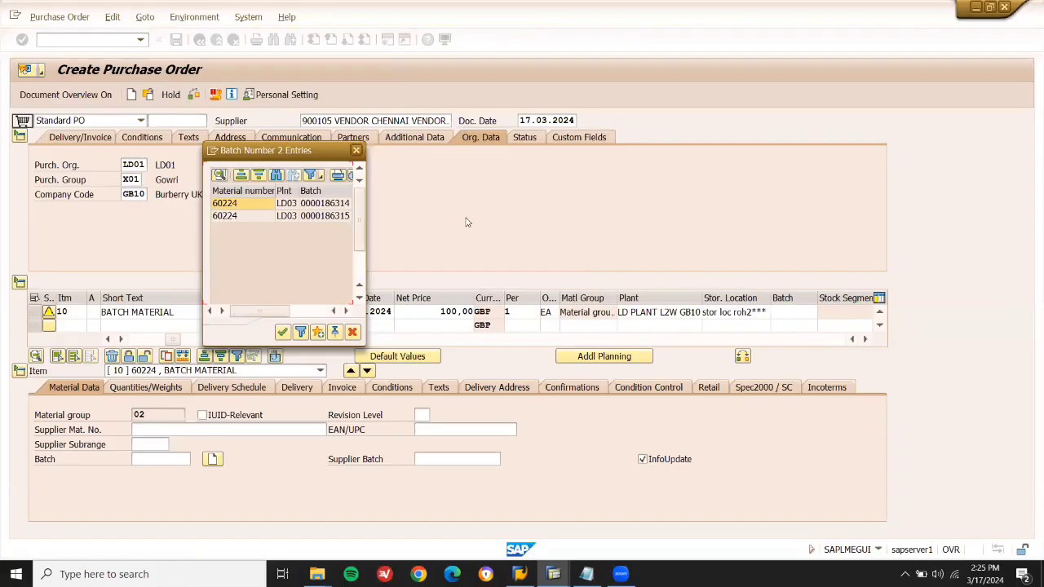
left_click(312, 216)
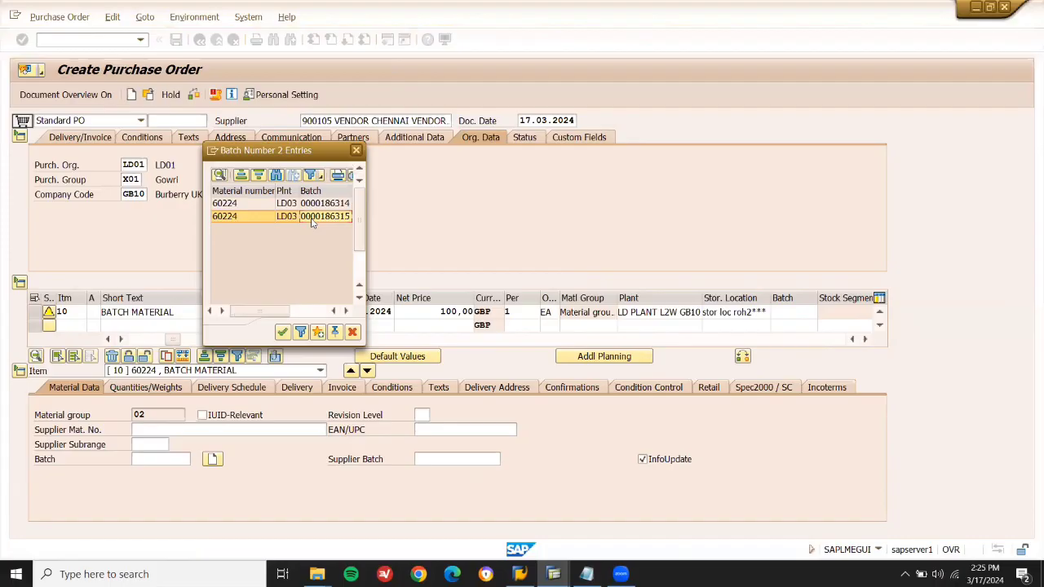
double_click(311, 217)
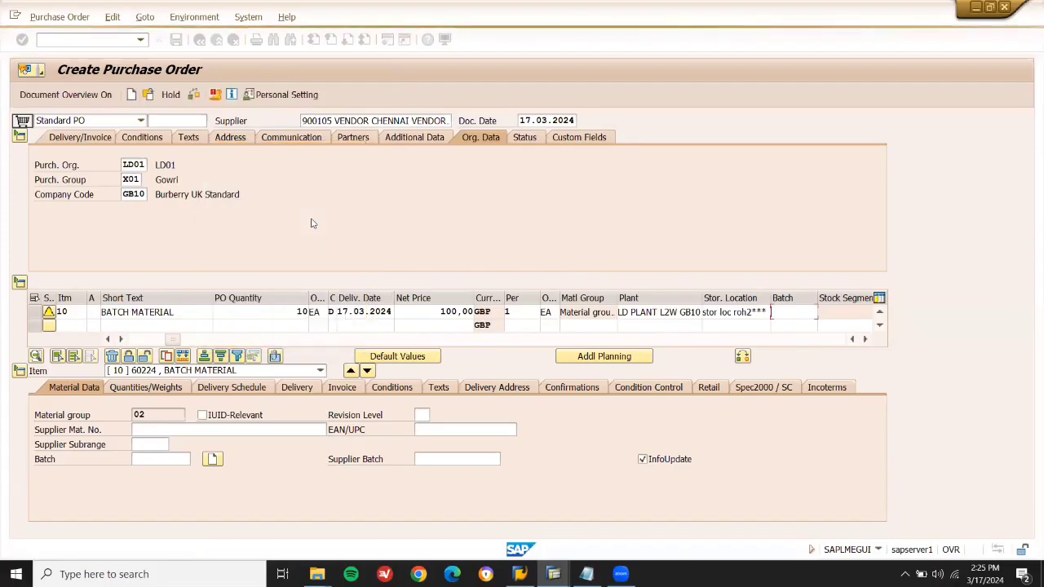
Save the purchase order, copy its new PO number, and launch /NMIGO.
left_click(174, 40)
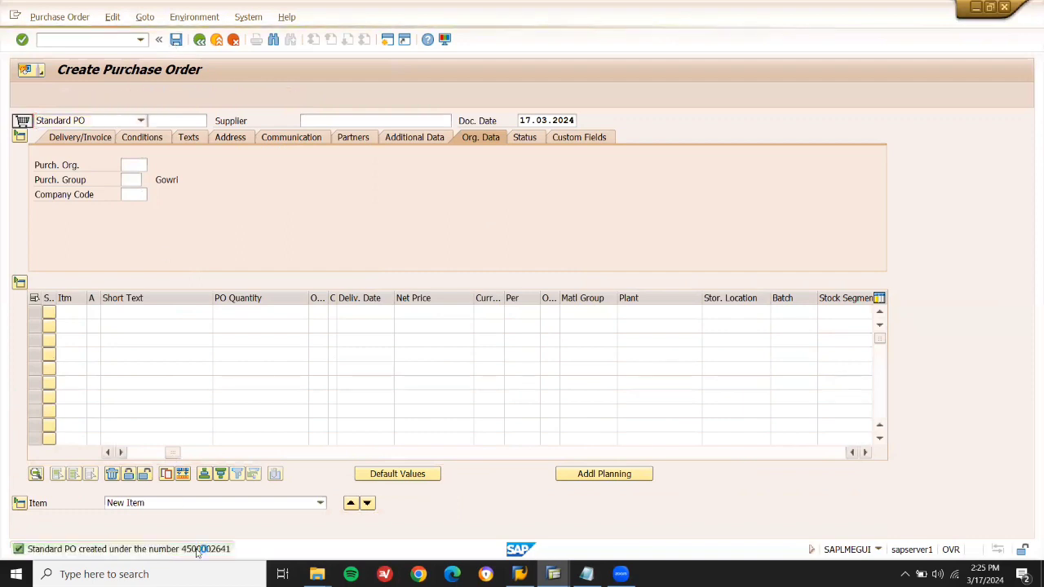
double_click(197, 549)
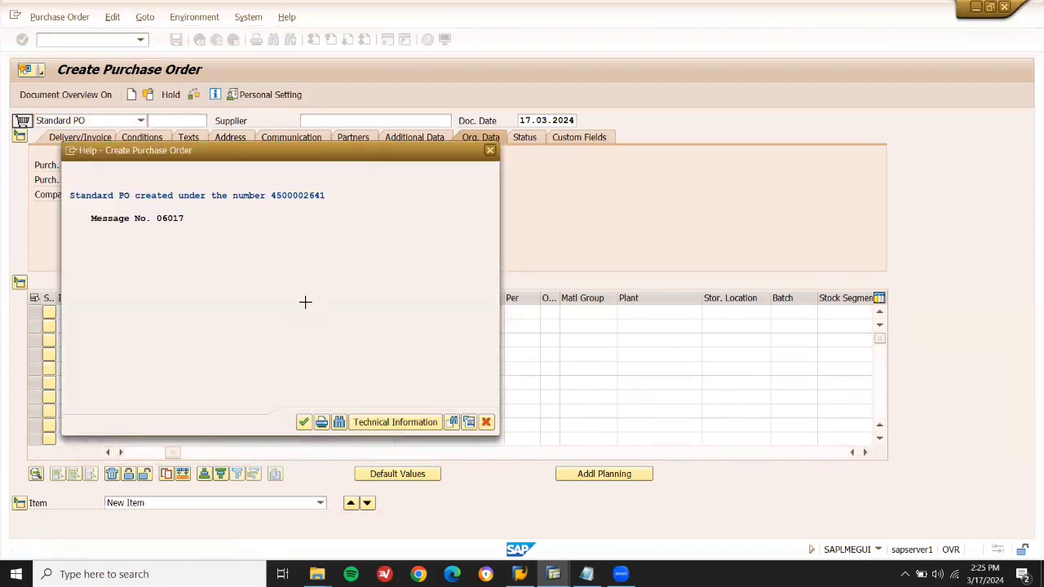
key("ctrl+y")
left_click_drag(326, 196, 272, 196)
key("ctrl+c")
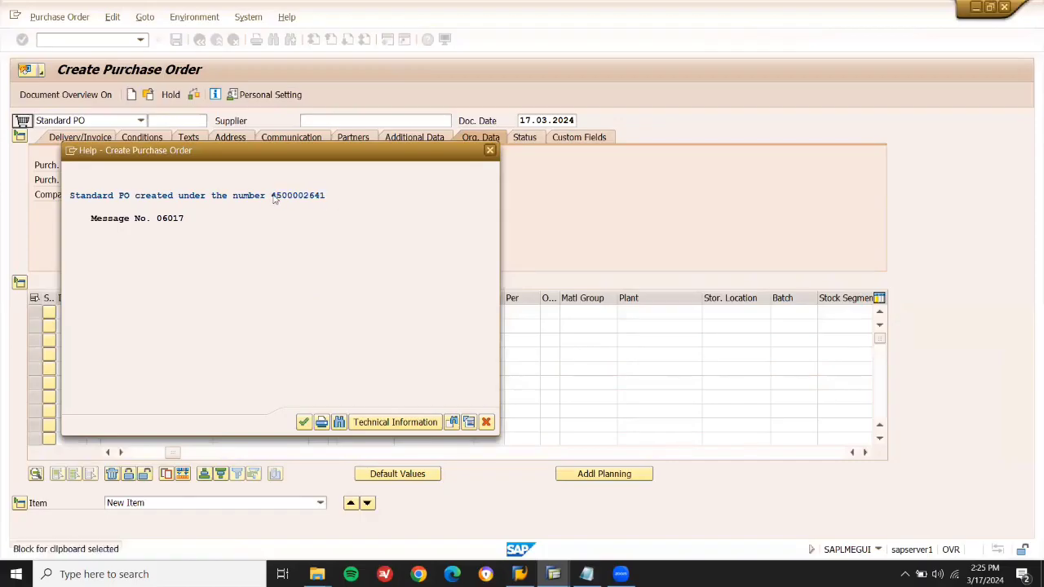
left_click(486, 423)
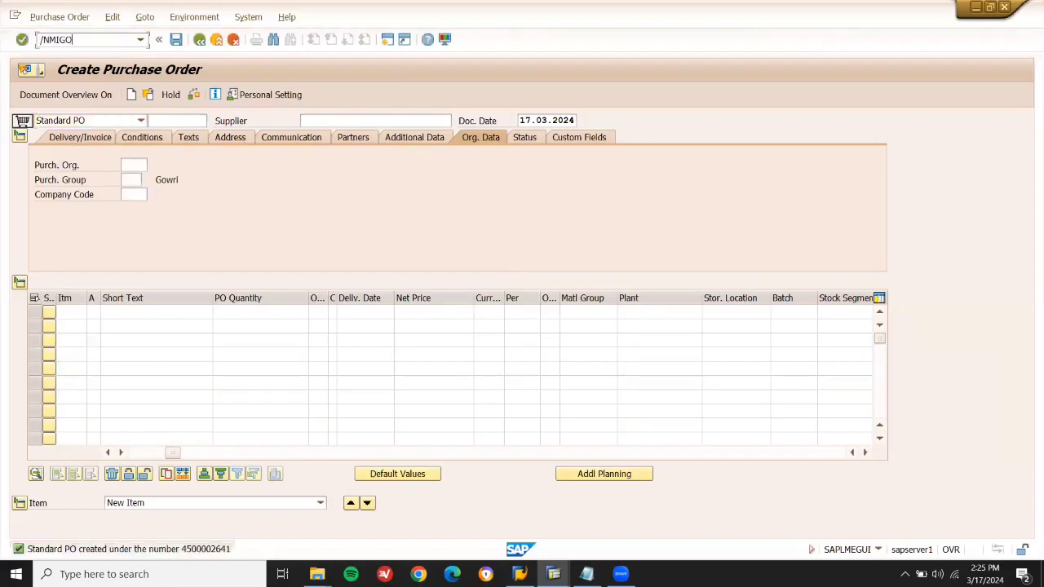
type("/NMIGO")
key("Return")
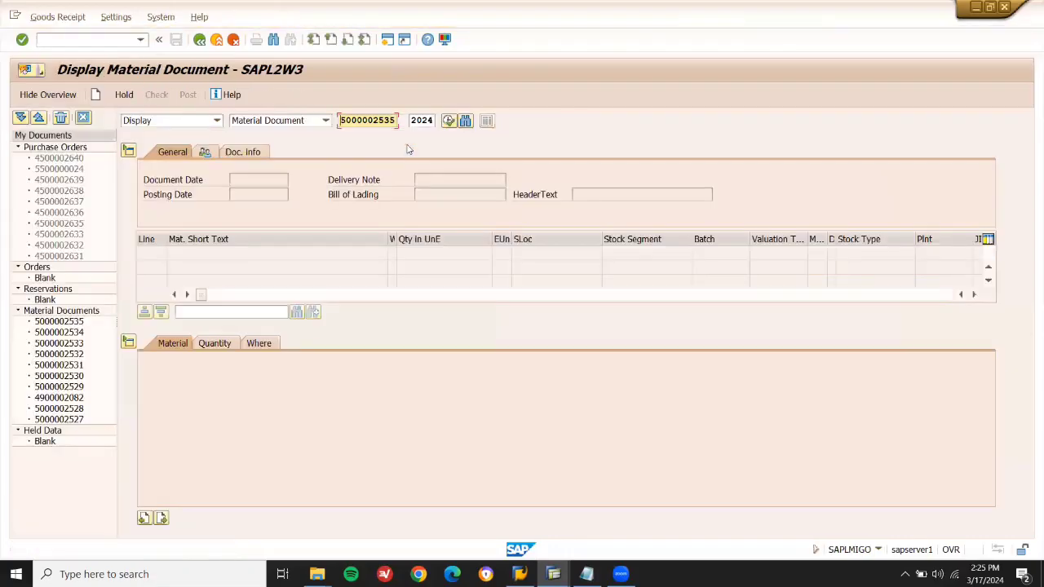
left_click(217, 121)
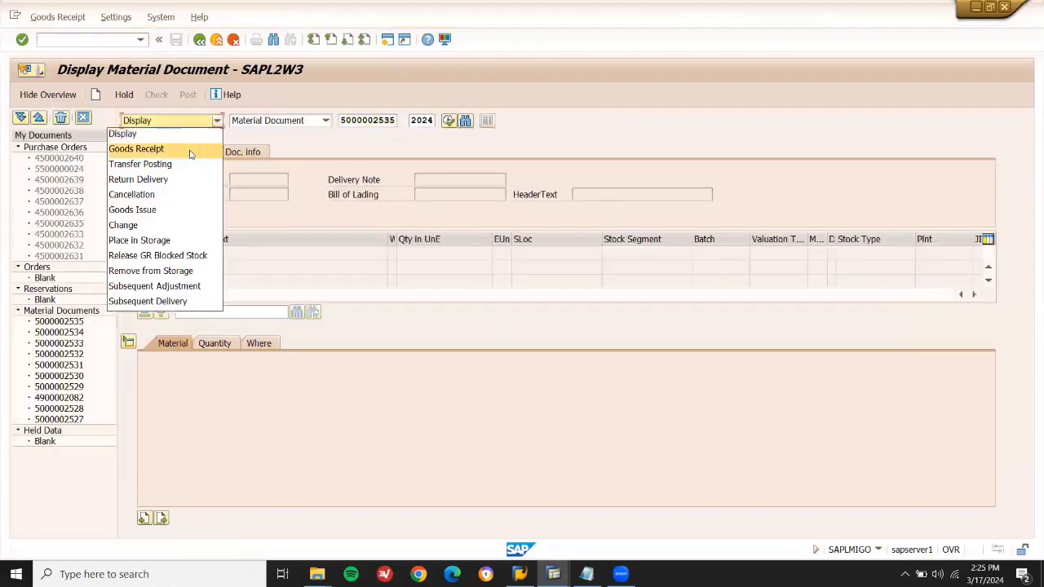
left_click(190, 149)
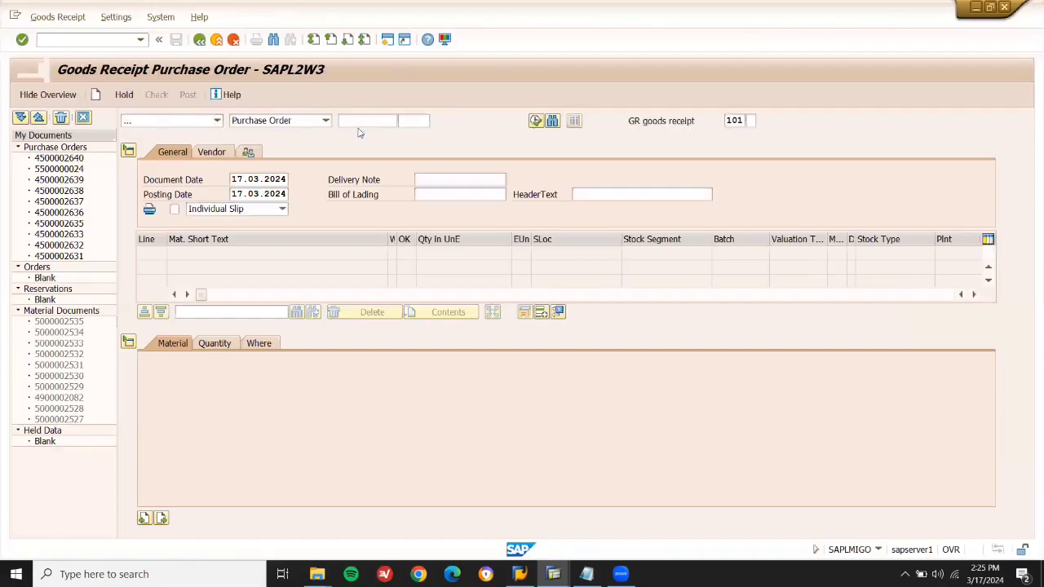
key("ctrl+v")
key("Return")
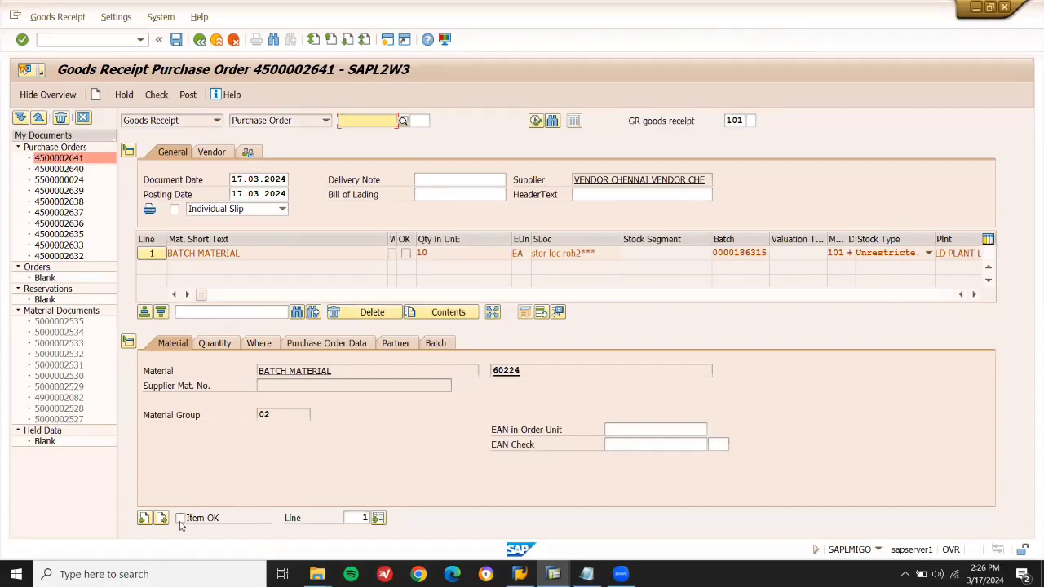
left_click(180, 518)
left_click(188, 96)
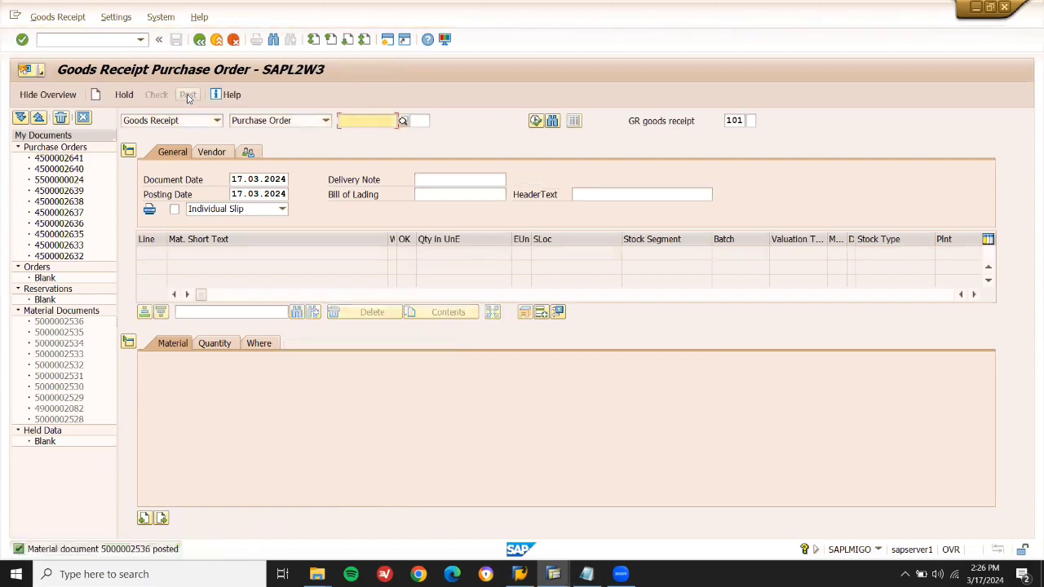
Enter a new transaction code to open the stock overview.
left_click(106, 38)
type("/nmigo")
key("Return")
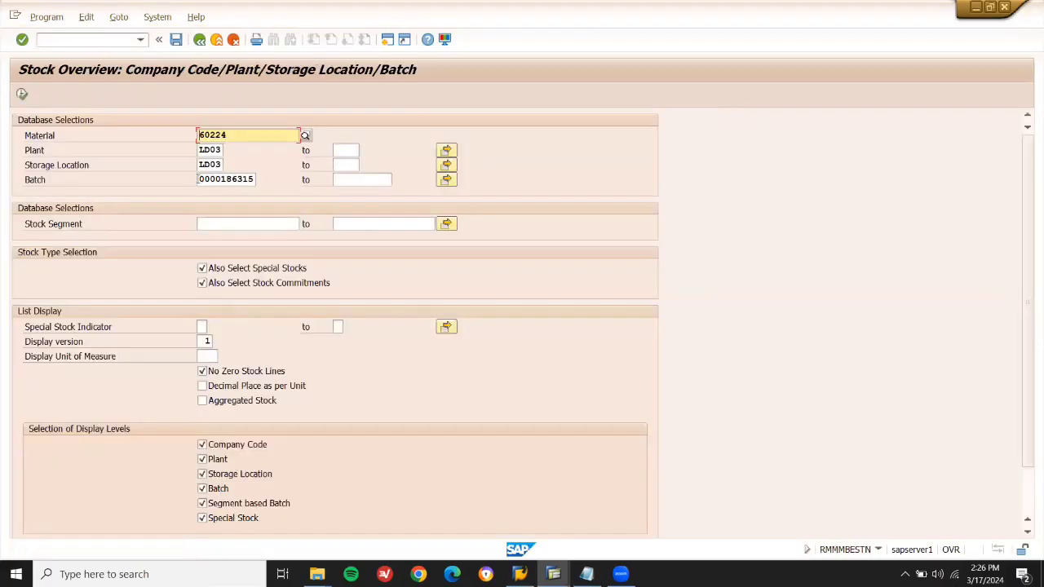
left_click_drag(198, 179, 257, 181)
key("Delete")
left_click(22, 95)
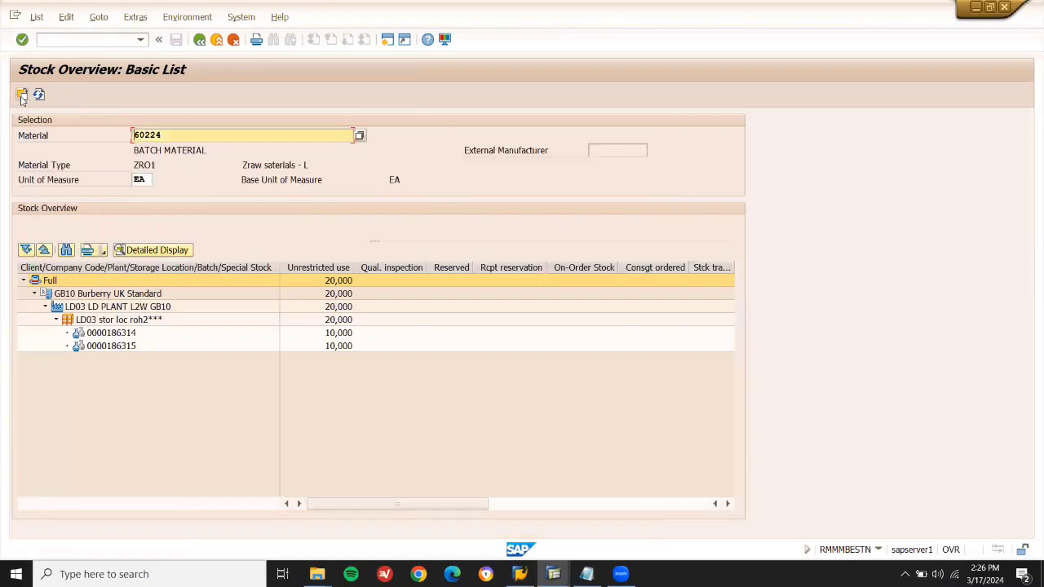
left_click(131, 346)
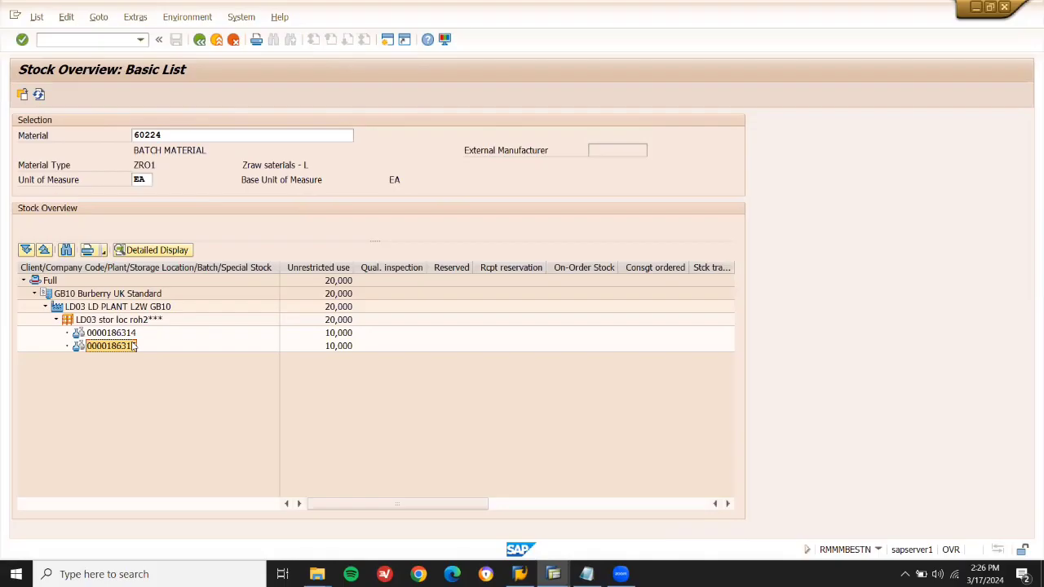
Enter the invoice transaction code to open Enter Incoming Invoice for company code GB10.
left_click(108, 39)
type("IGO")
key("Return")
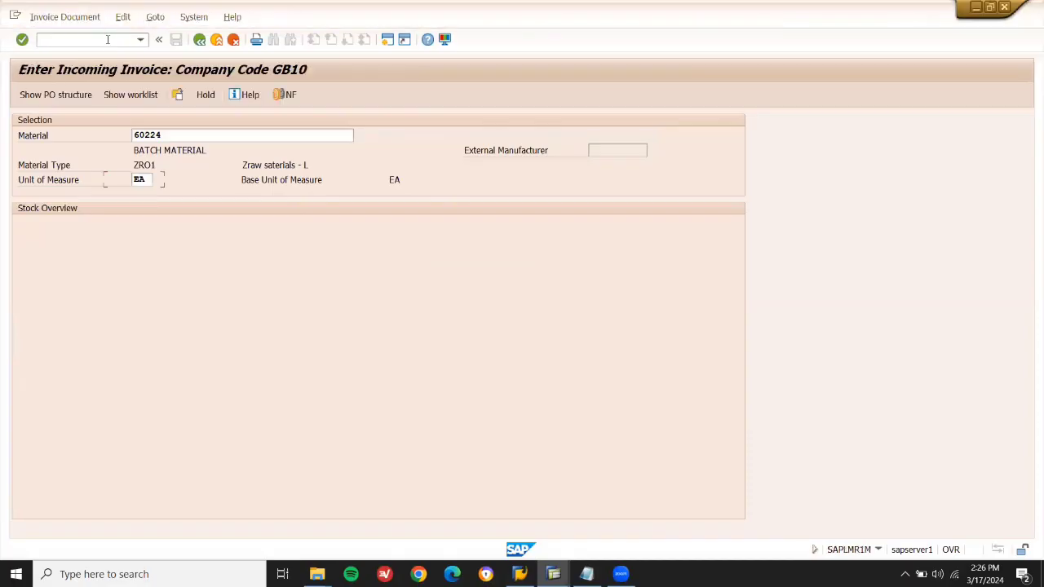
key("Down")
key("Down")
key("Return")
key("Return")
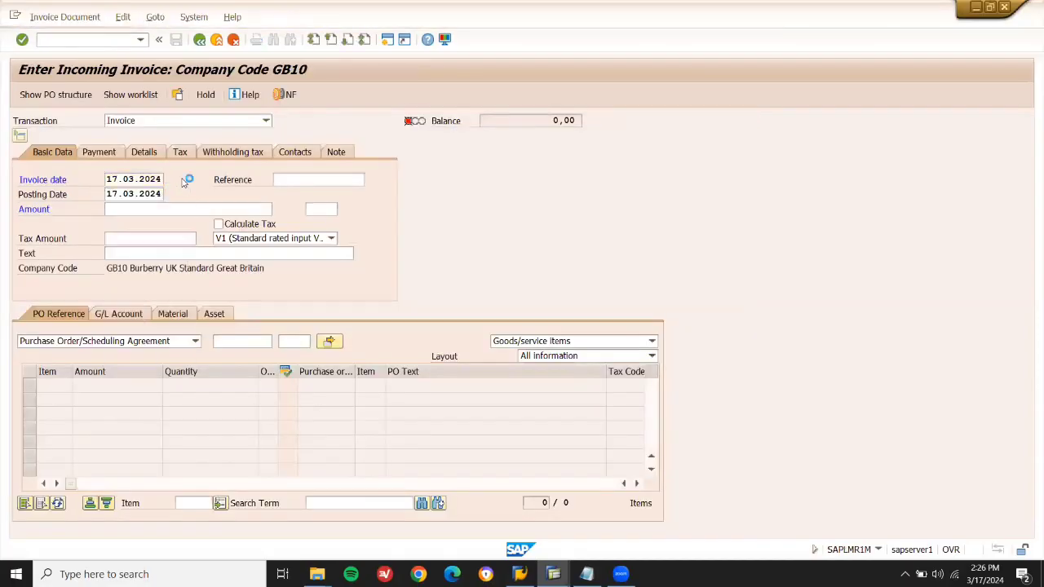
left_click(250, 341)
key("ctrl+v")
left_click(219, 224)
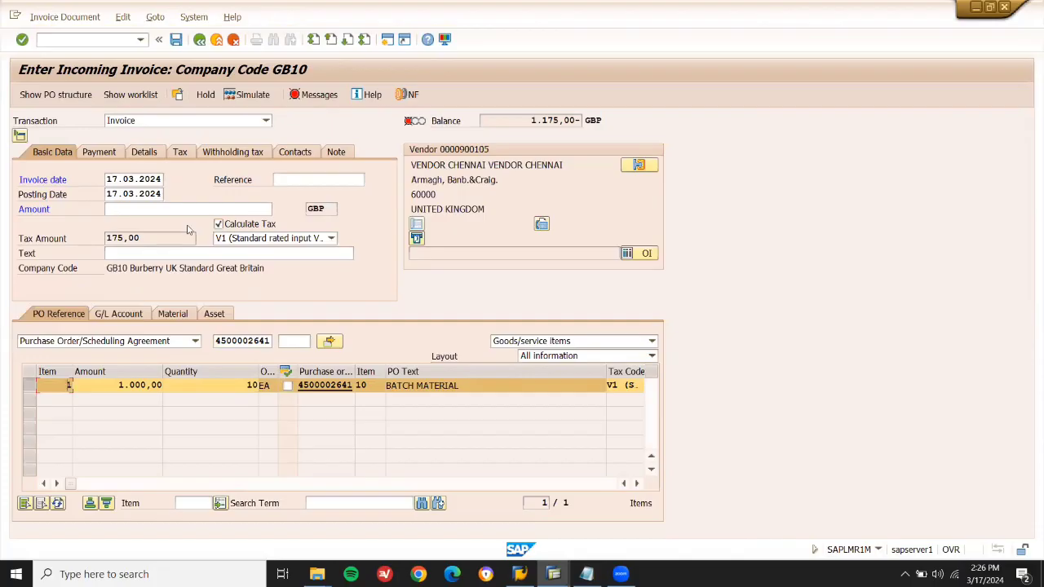
left_click(241, 210)
type("1175")
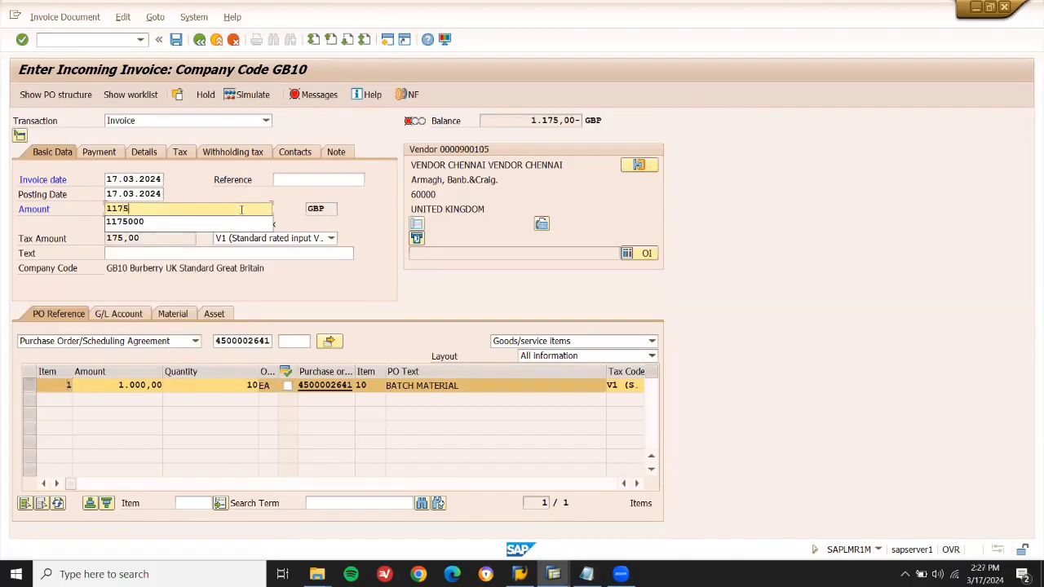
key("Return")
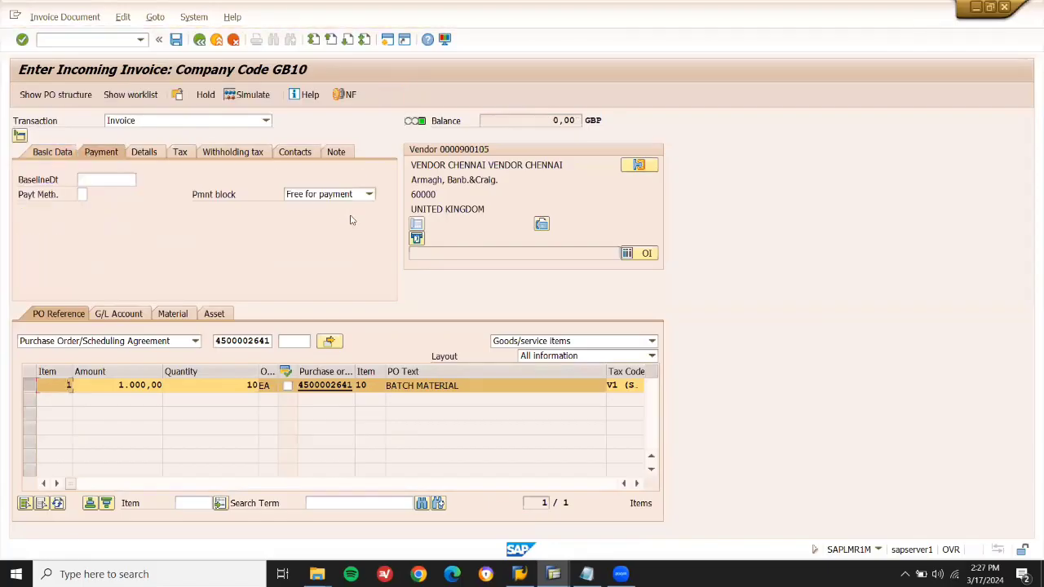
left_click(111, 175)
key("Return")
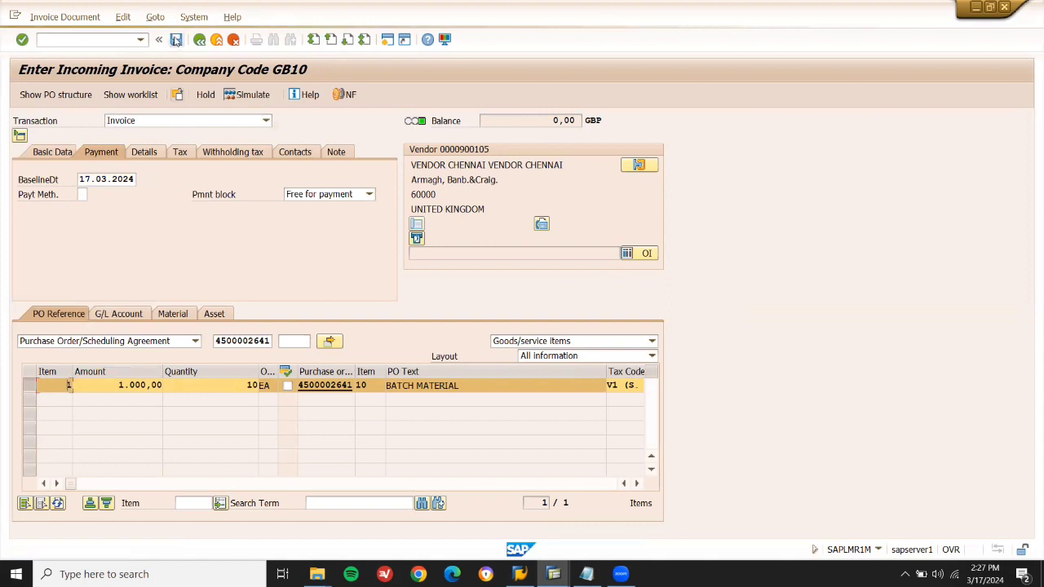
left_click(176, 41)
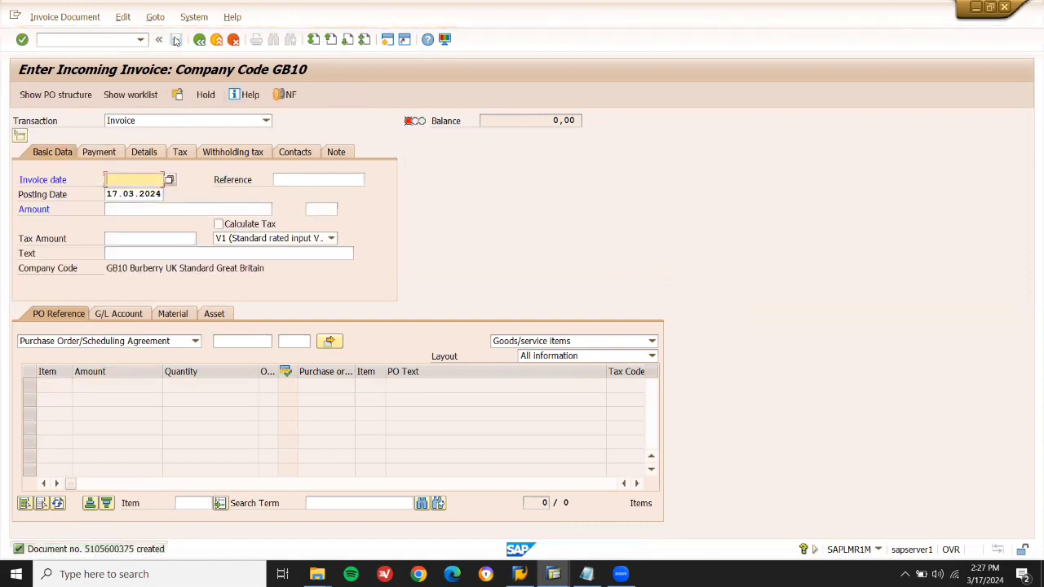
left_click(217, 40)
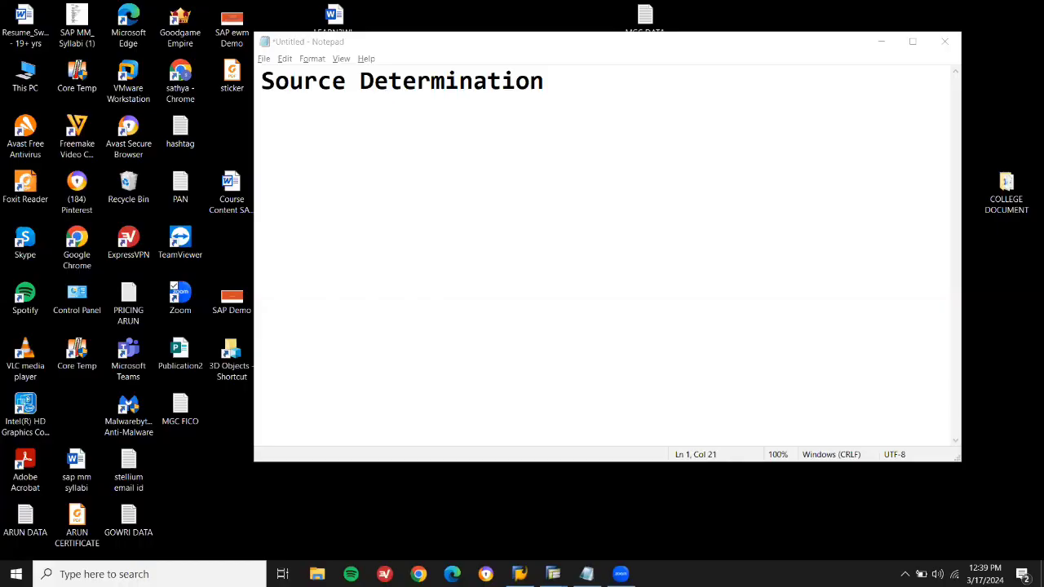
Add the notes 'vendor source of supply.' and 'Who supplies what' under the heading.
left_click(648, 84)
key("Return")
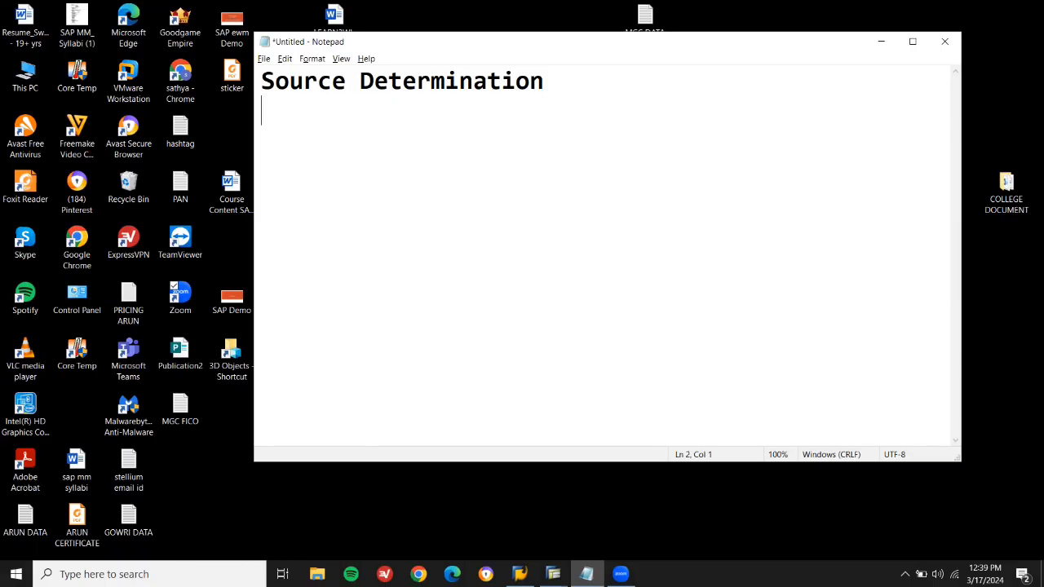
type("vendor ")
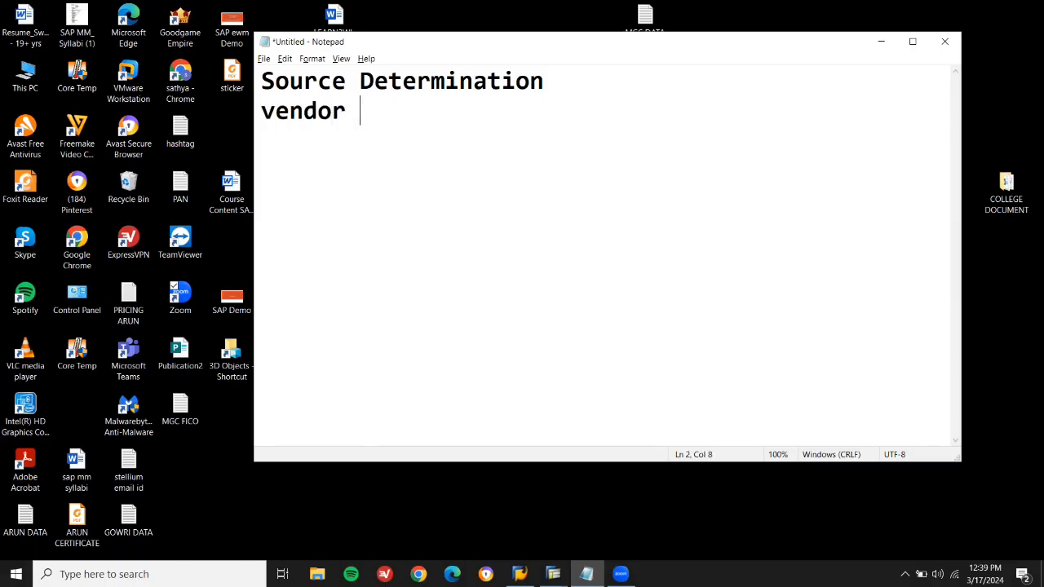
type("source of supply.")
key("Return")
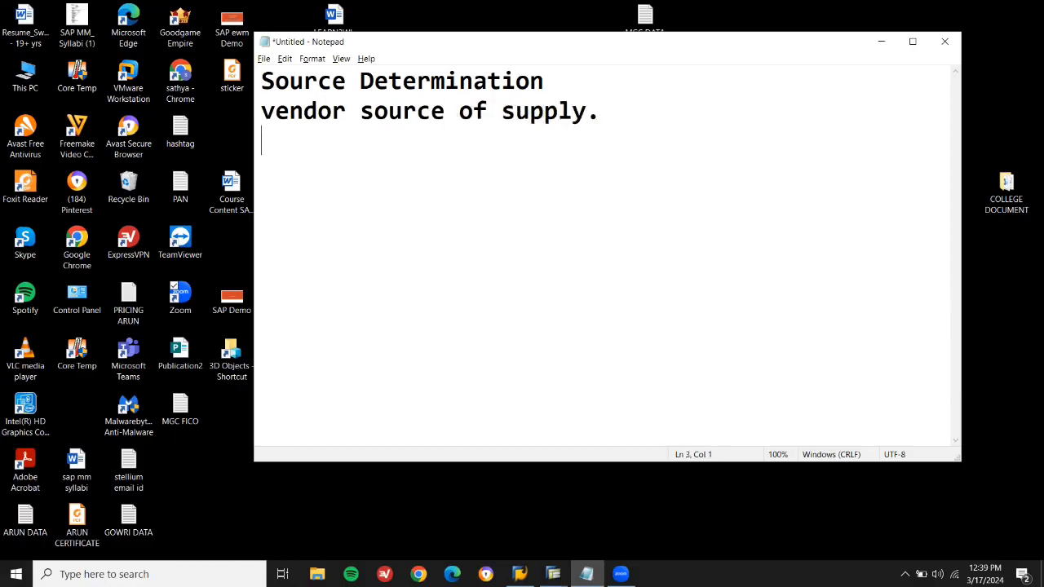
type("Who ")
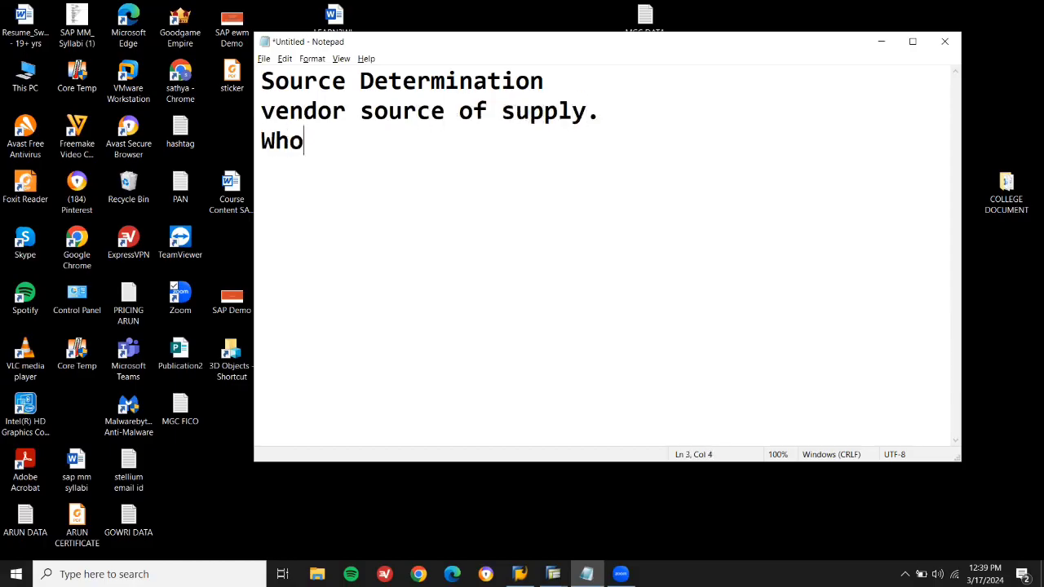
type("supplies ")
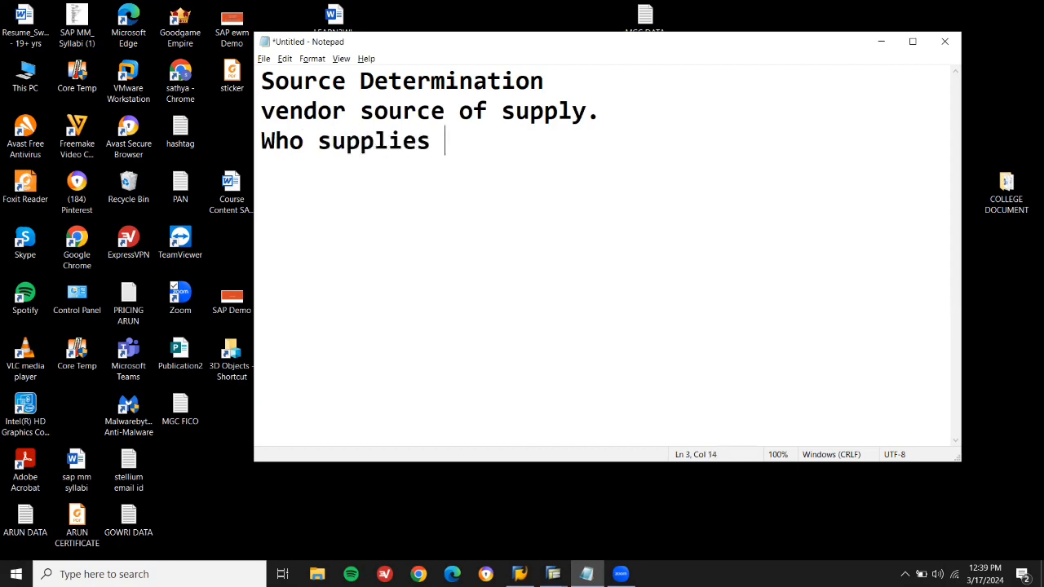
type("what")
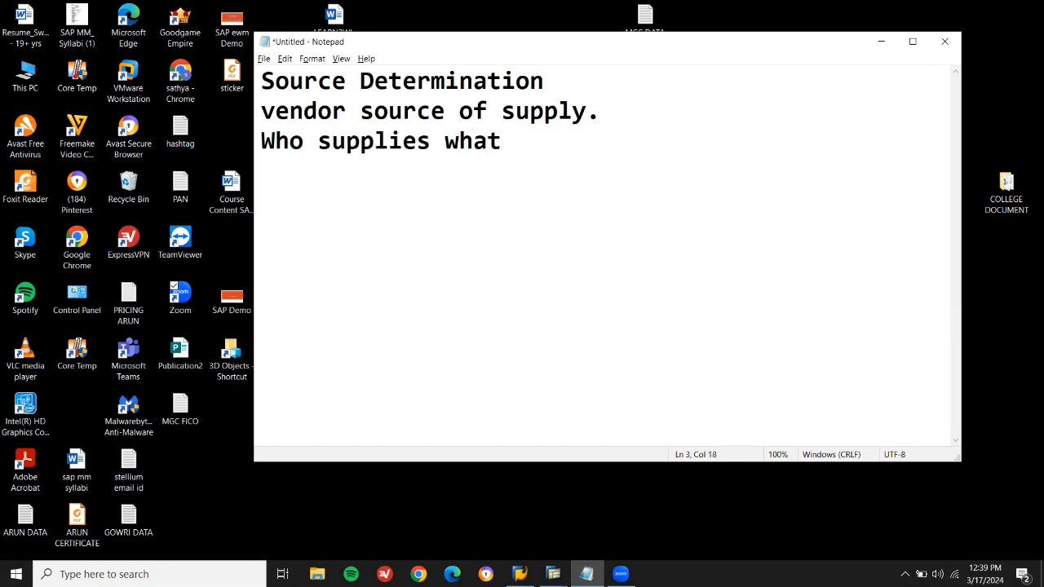
Write list items 1–3: vendor BP, Create a material, Info record me11/mm01.
key("Return")
type("1. vedor")
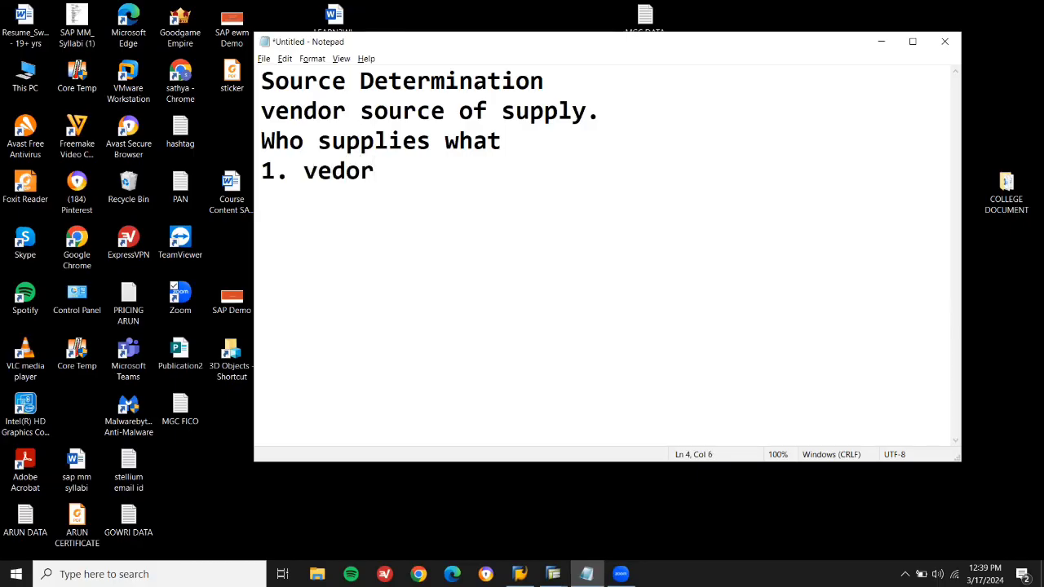
key("BackSpace")
key("BackSpace")
key("BackSpace")
type("ndor BP ")
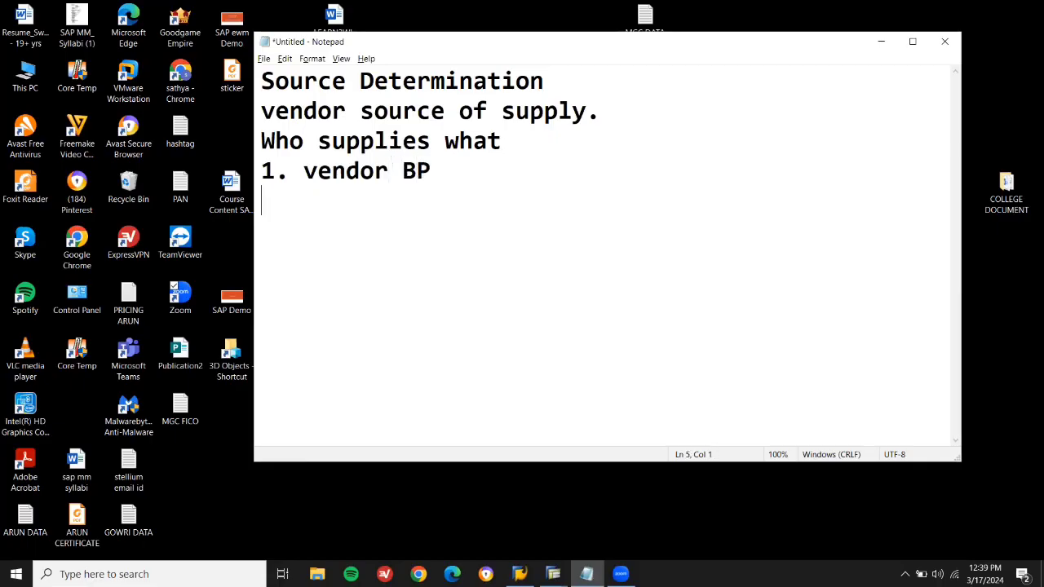
type("2. Create a ")
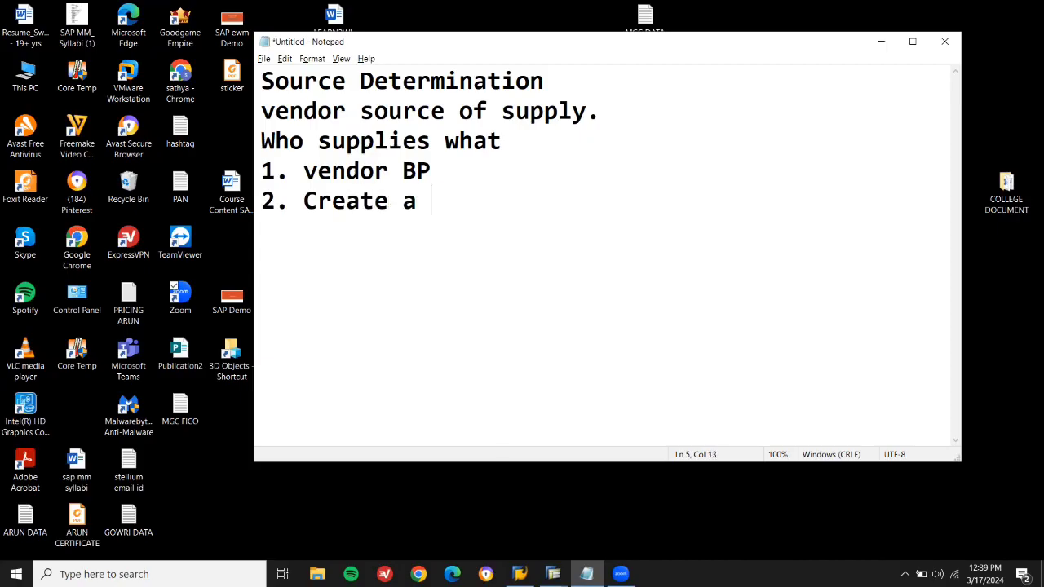
type("material")
key("Return")
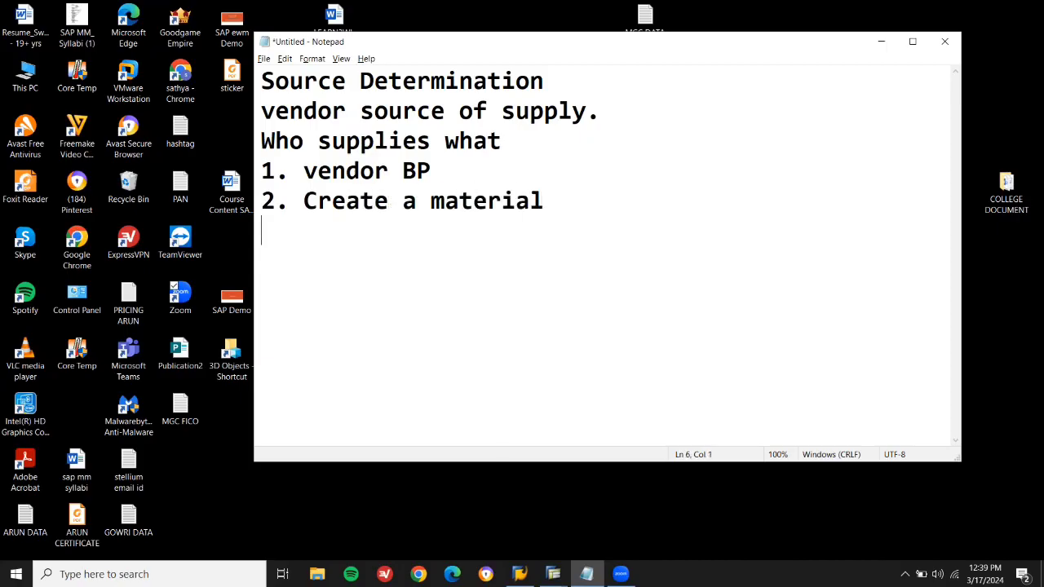
type("3. Infor")
key("BackSpace")
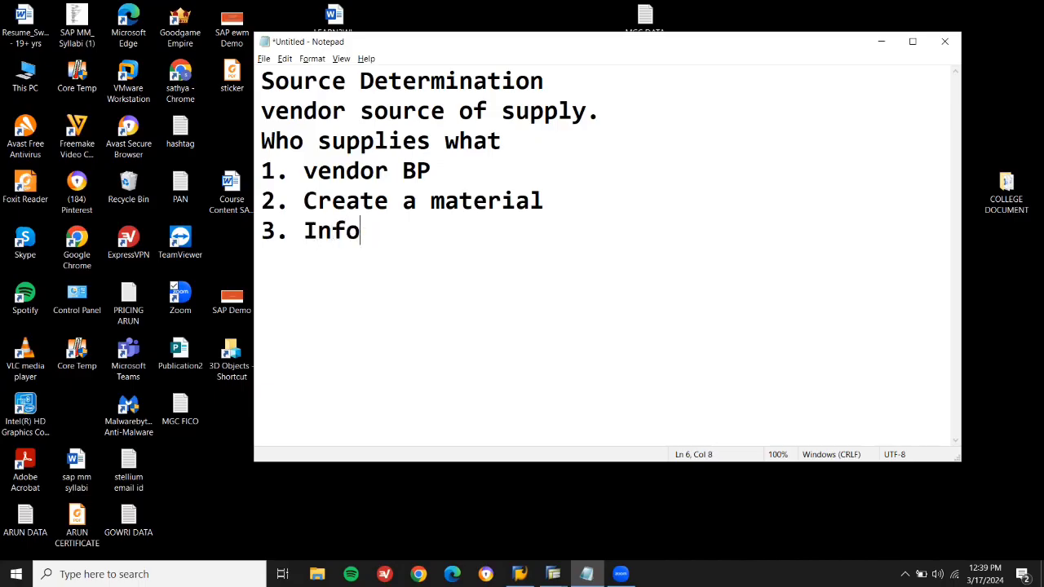
type("record me11")
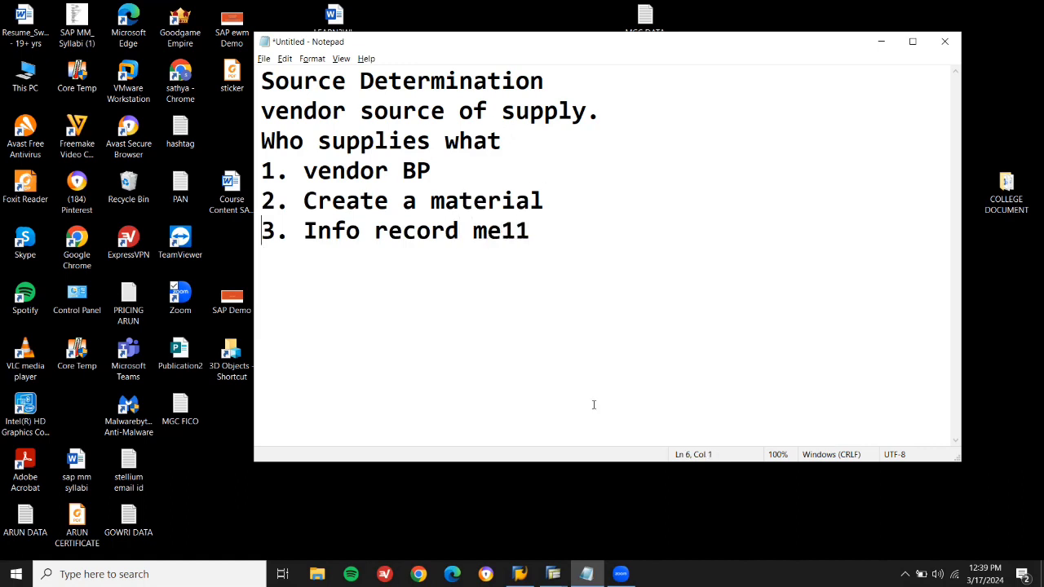
type("mm01")
key("shift+Left")
key("shift+Left")
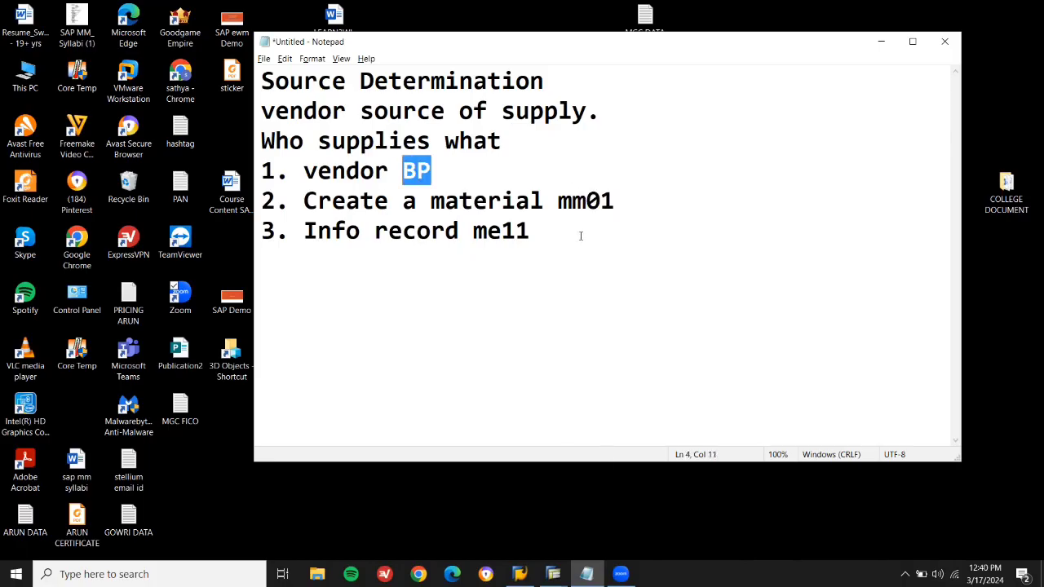
left_click(580, 236)
Add list items 4–8: source list, pr --> vendor, po, gr, invoice.
key("Return")
type("4. ")
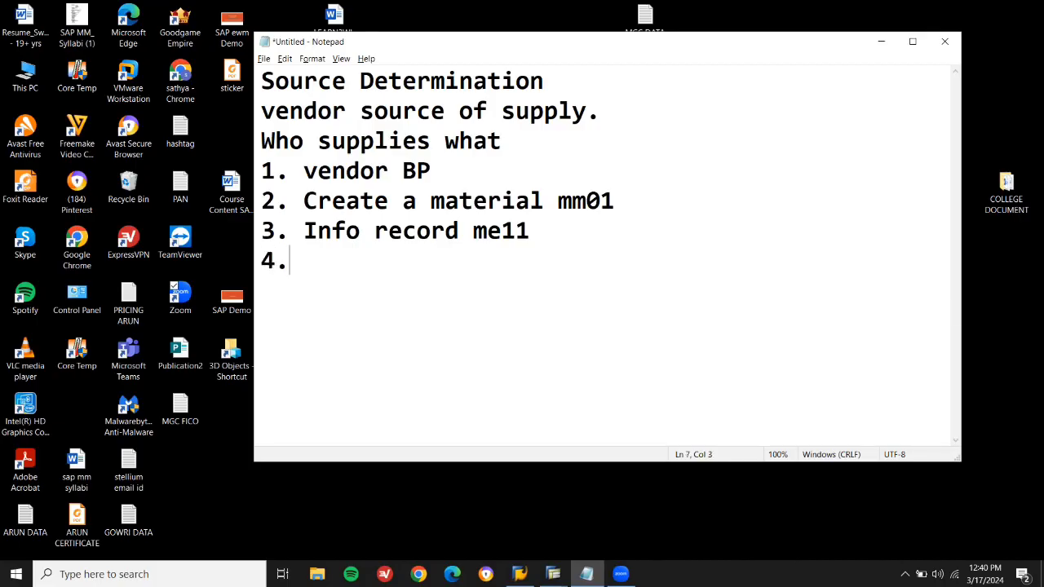
type("sour")
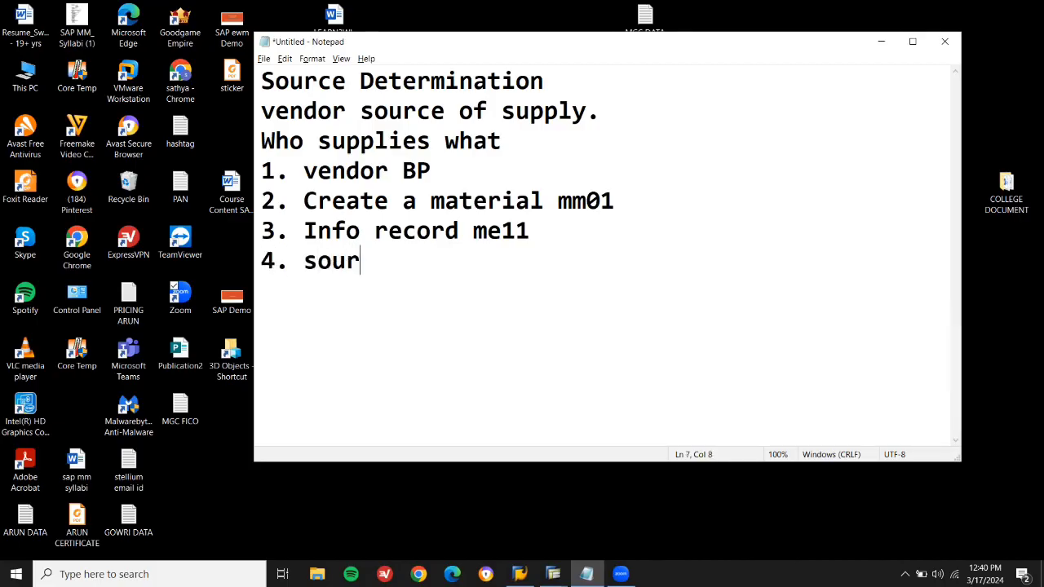
type("ce list")
key("Return")
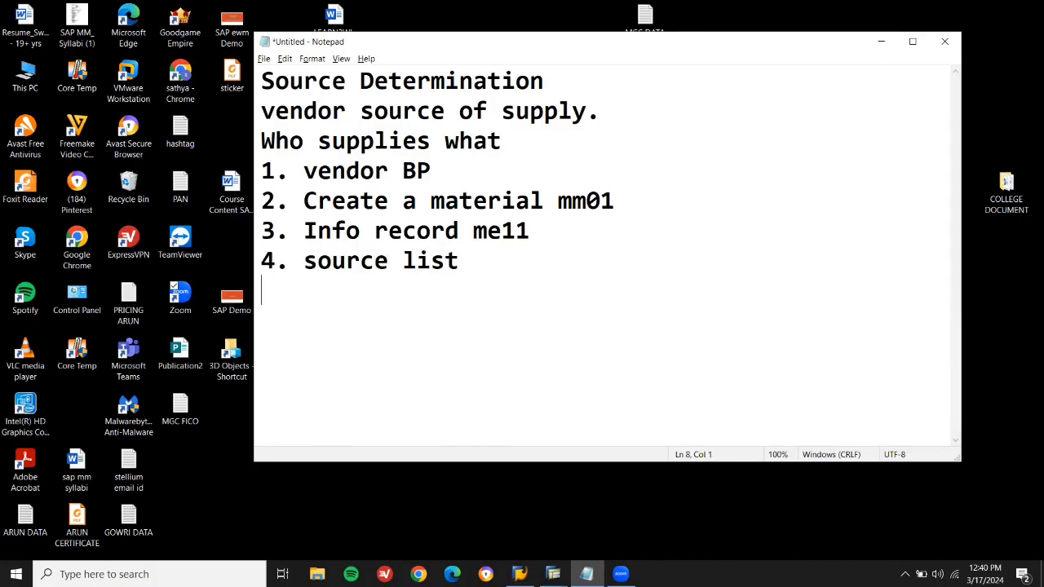
type("5. pr --> ")
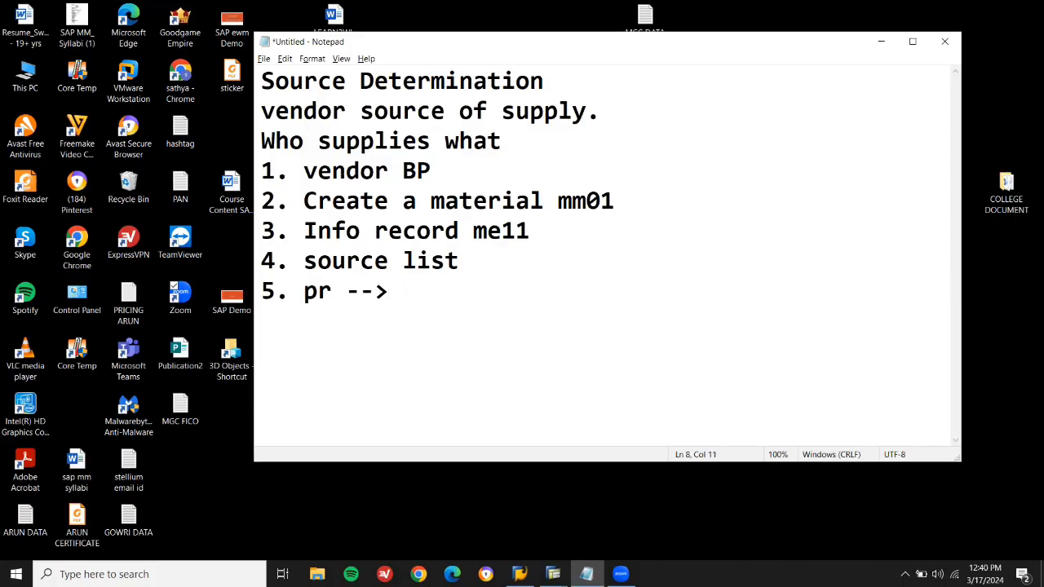
type("vendor ")
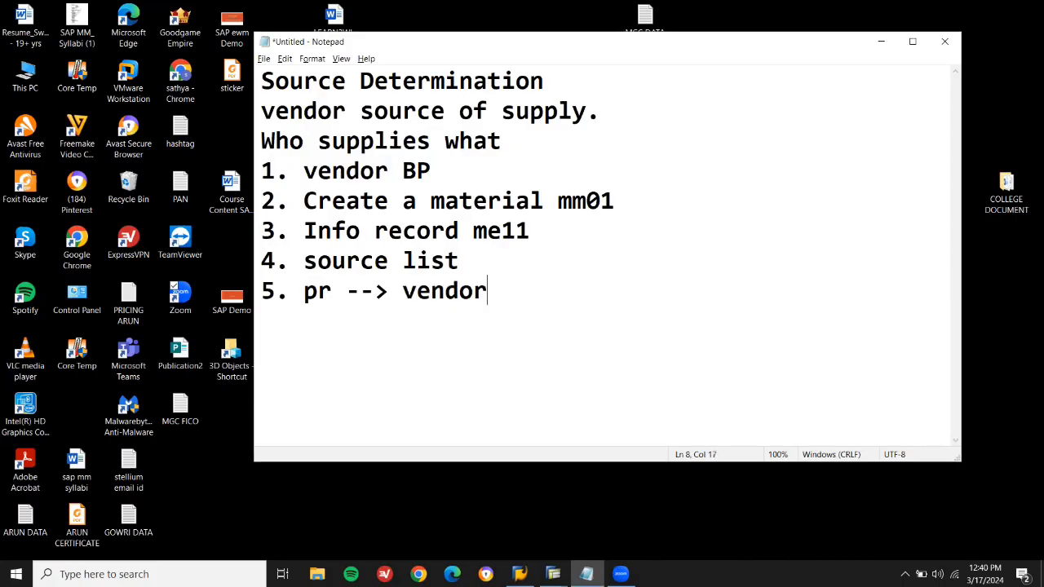
type("6. po")
key("Return")
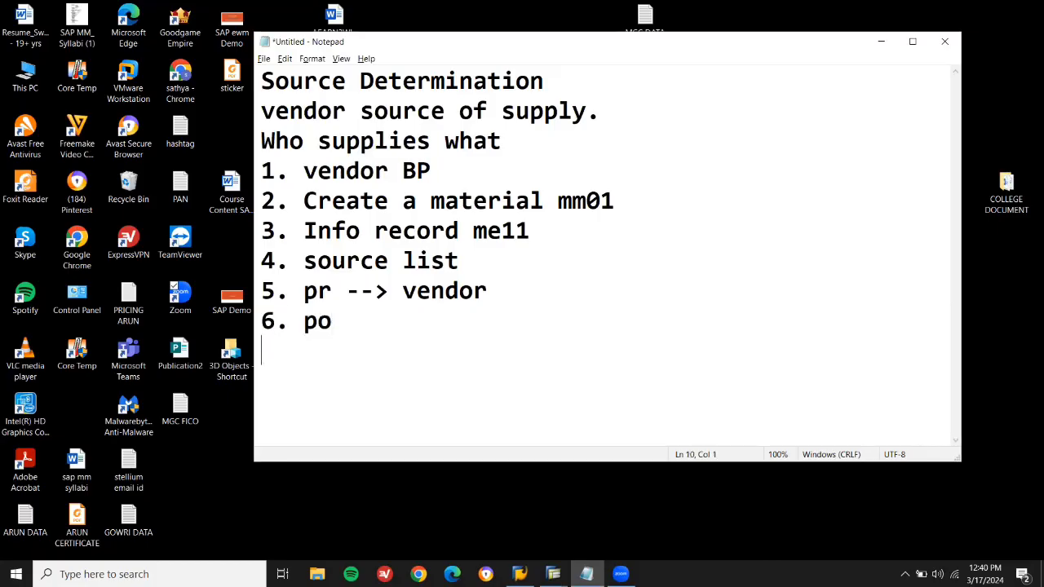
type("7. gr")
key("Return")
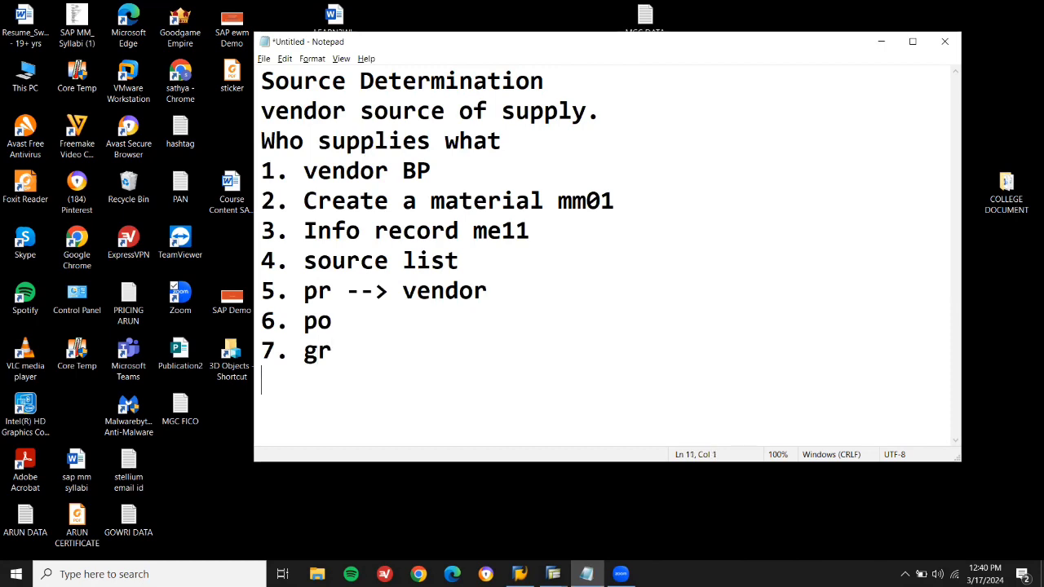
type("8. invoice")
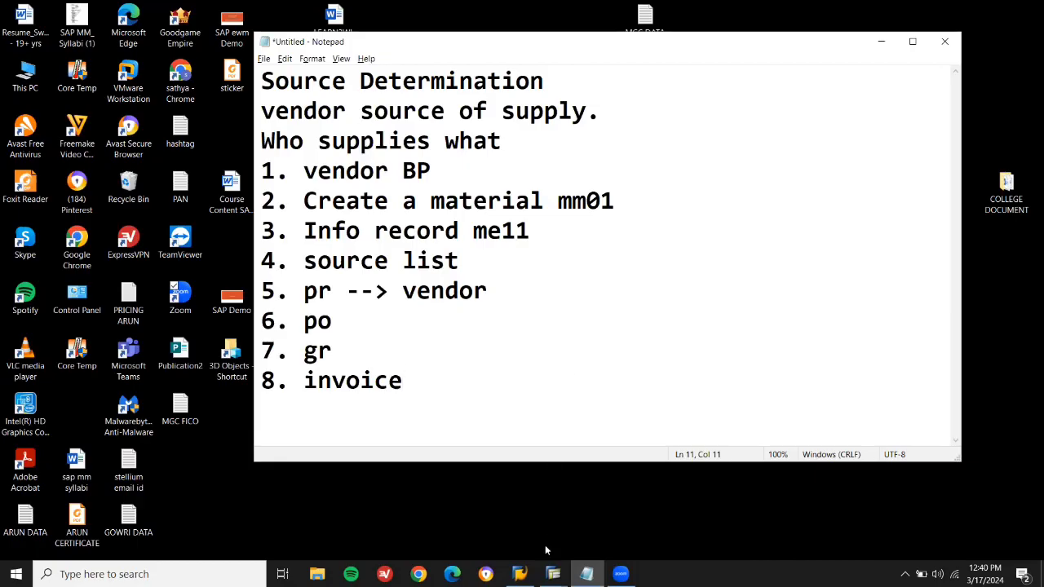
Leave the settlement report with /n, run BP, and start creating a new Person.
mouse_move(551, 572)
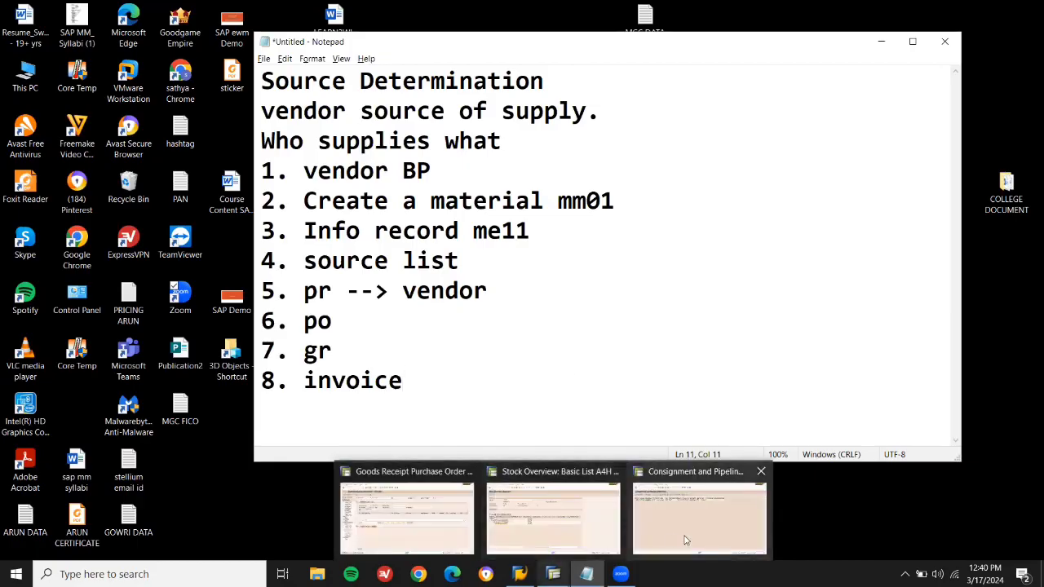
left_click(698, 518)
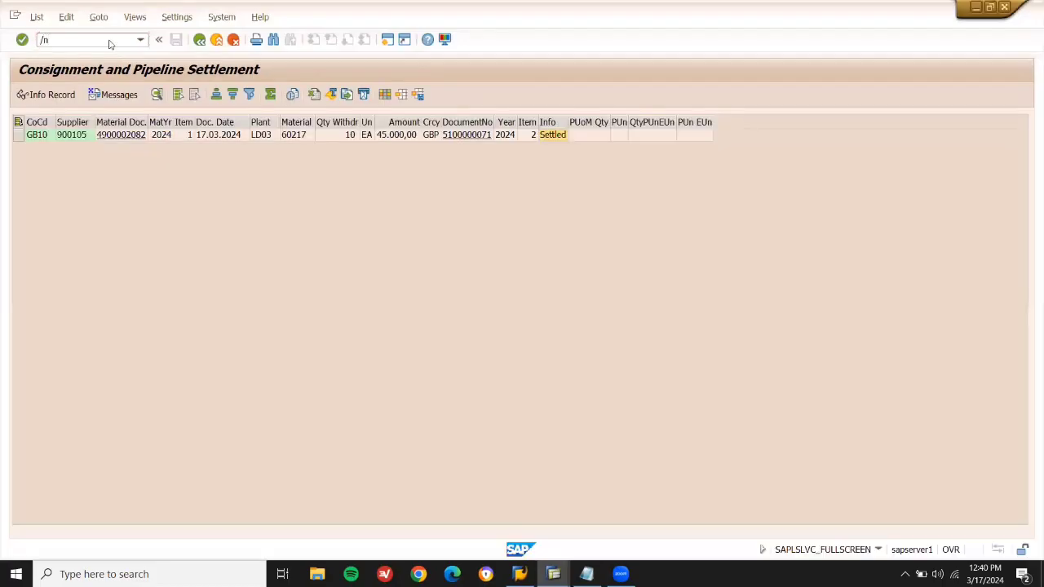
left_click(110, 40)
type("/n")
key("Return")
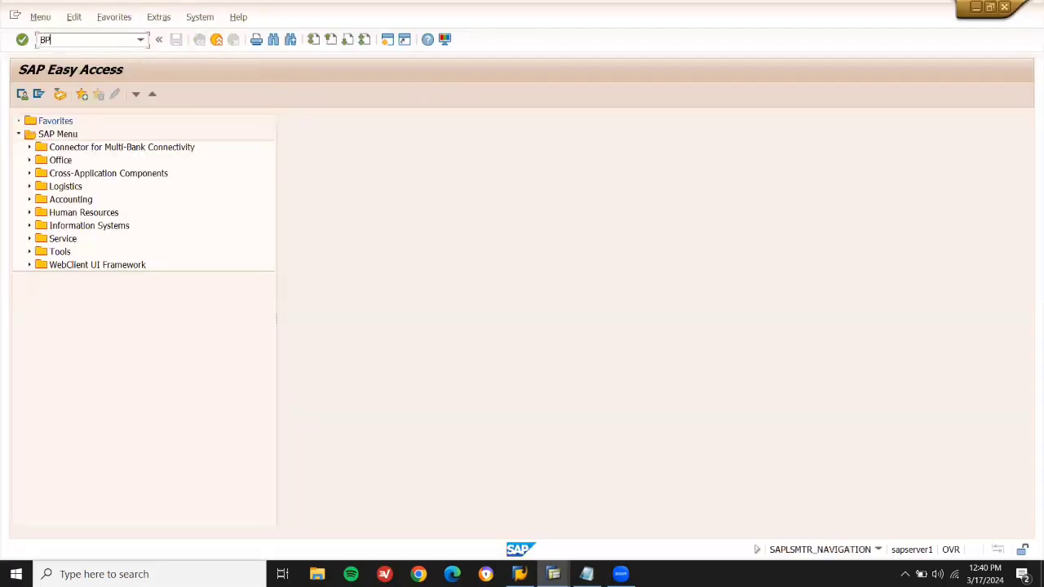
key("Return")
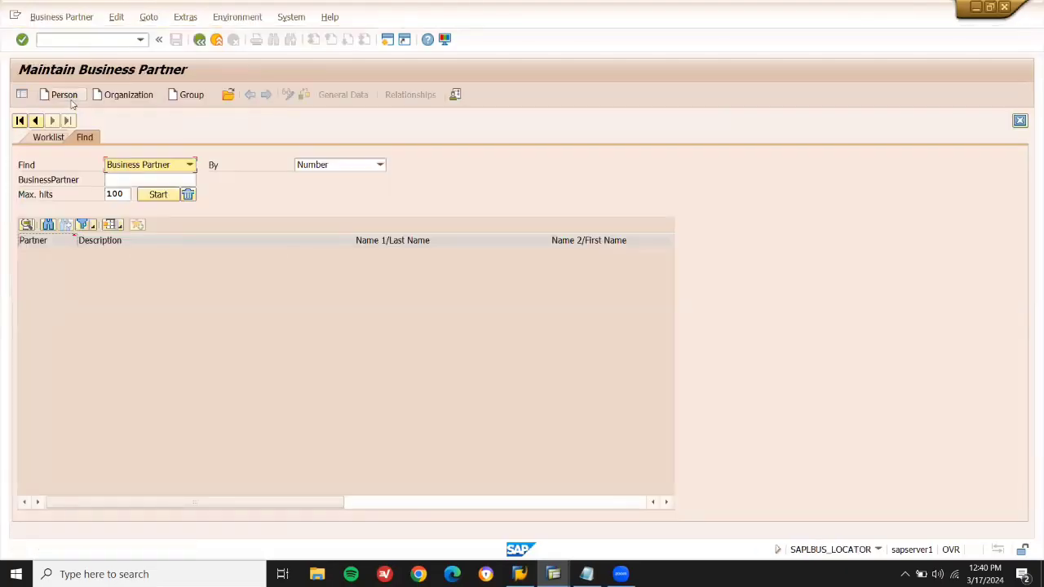
left_click(72, 96)
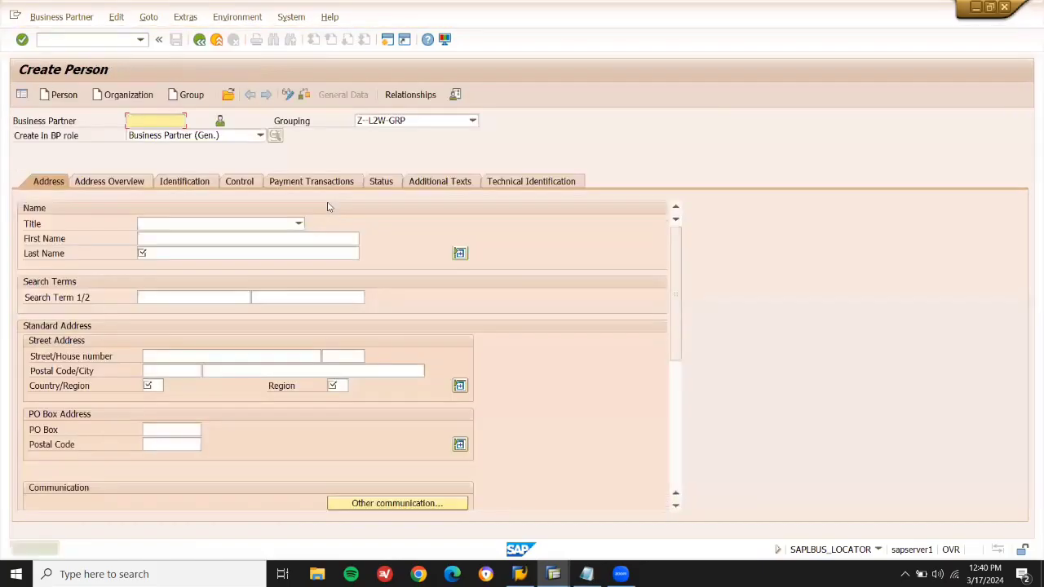
Keep grouping Z-L2W-GRP and role Business Partner (Gen.) for the new person.
left_click(409, 123)
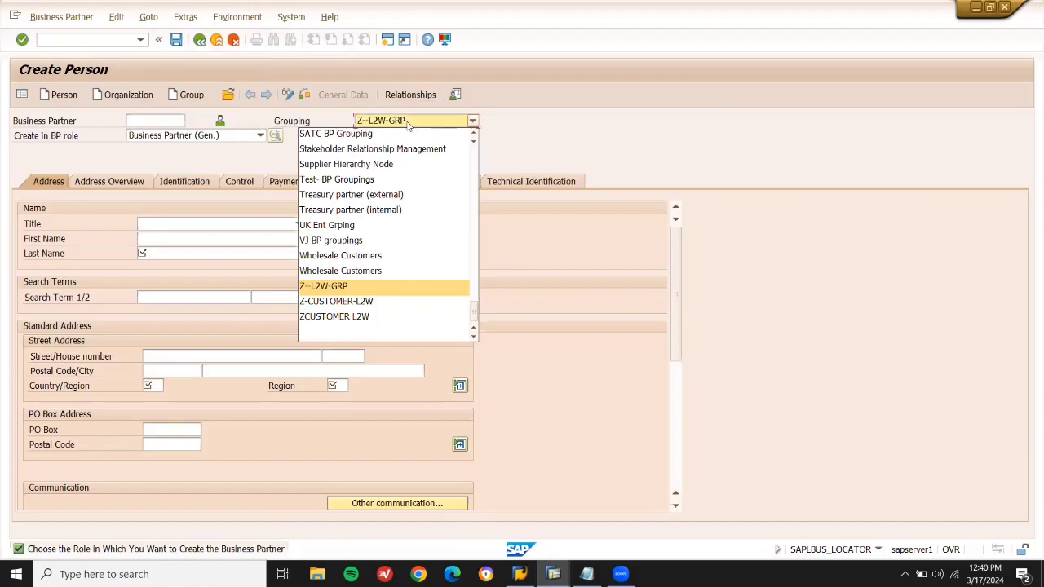
left_click(408, 122)
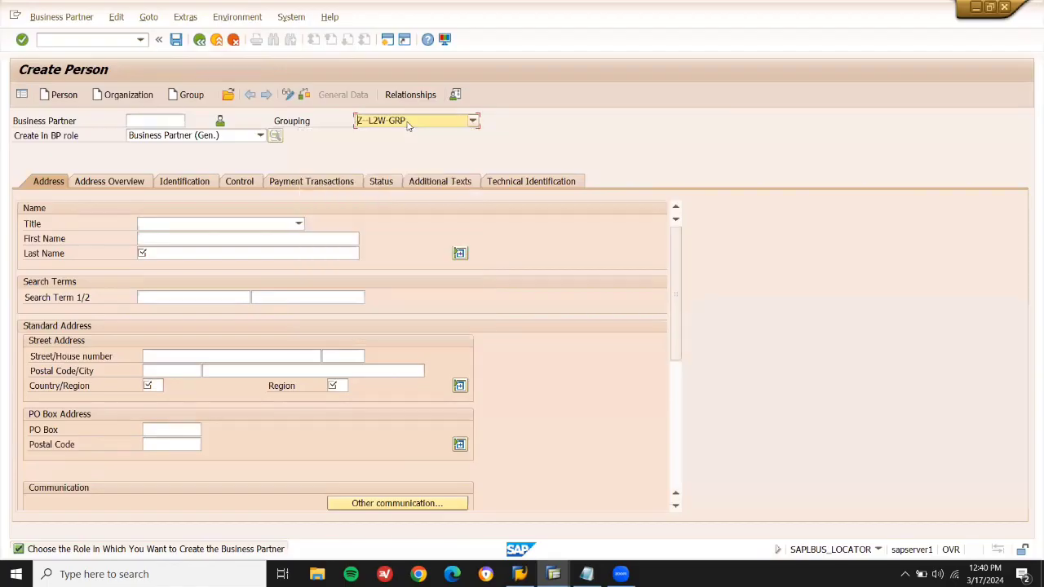
left_click(210, 137)
left_click(211, 140)
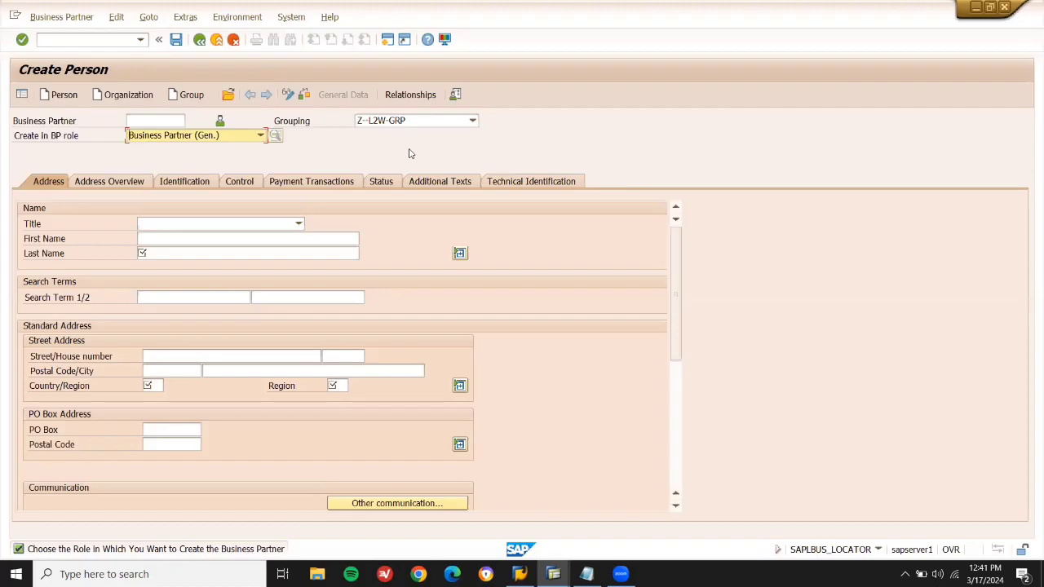
Enter RELIANCE as the first name, last name and search term.
left_click(249, 239)
type("RELIANCE")
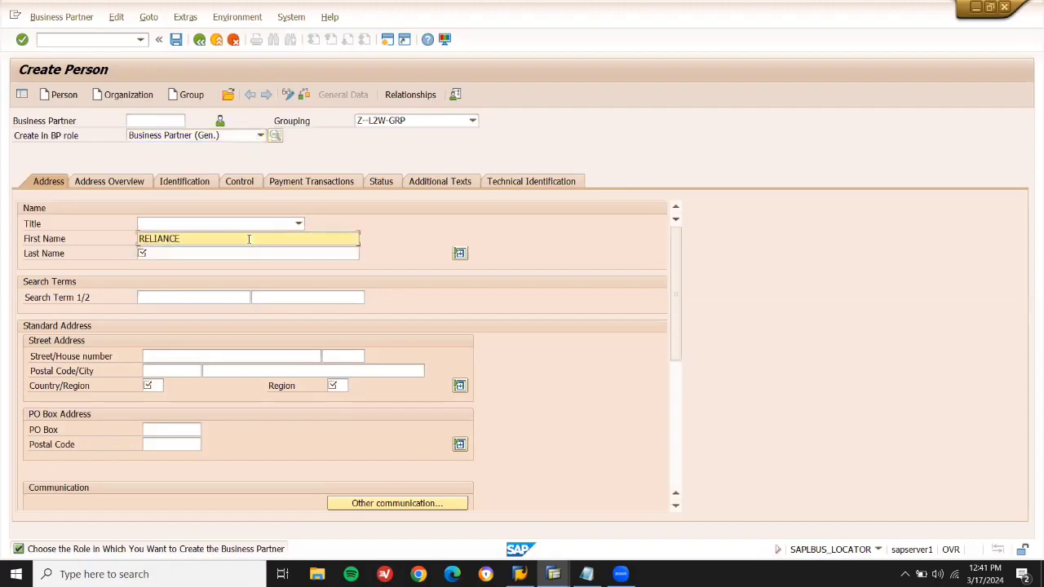
key("Tab")
key("shift+Tab")
key("shift+End")
key("ctrl+c")
key("Tab")
key("ctrl+v")
left_click(196, 300)
key("ctrl+v")
Set the address to postal code 60000, country GB and region ZET.
left_click(152, 371)
key("Down")
key("Return")
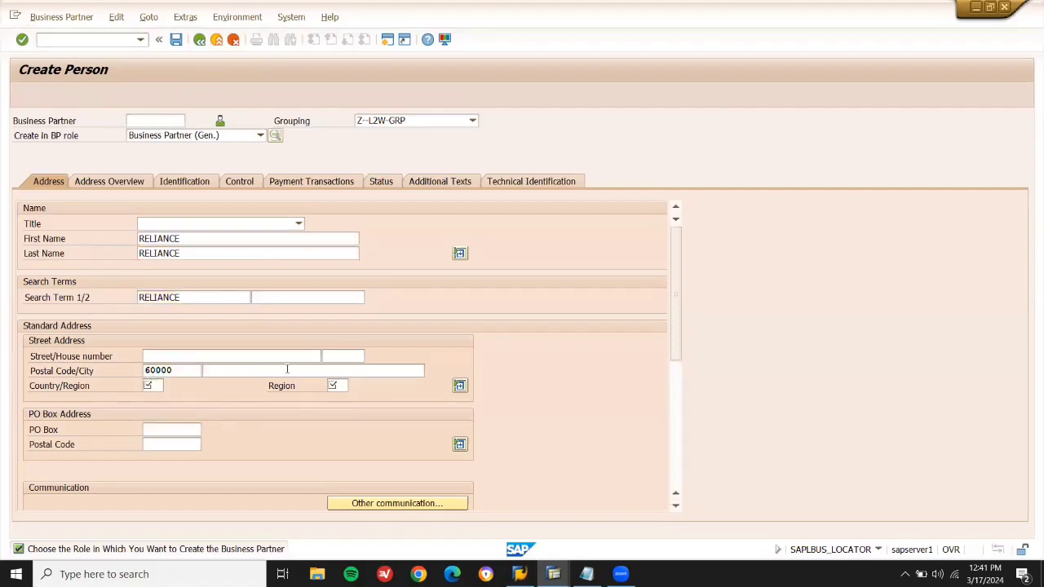
key("Down")
key("Return")
left_click(333, 400)
key("Down")
key("Return")
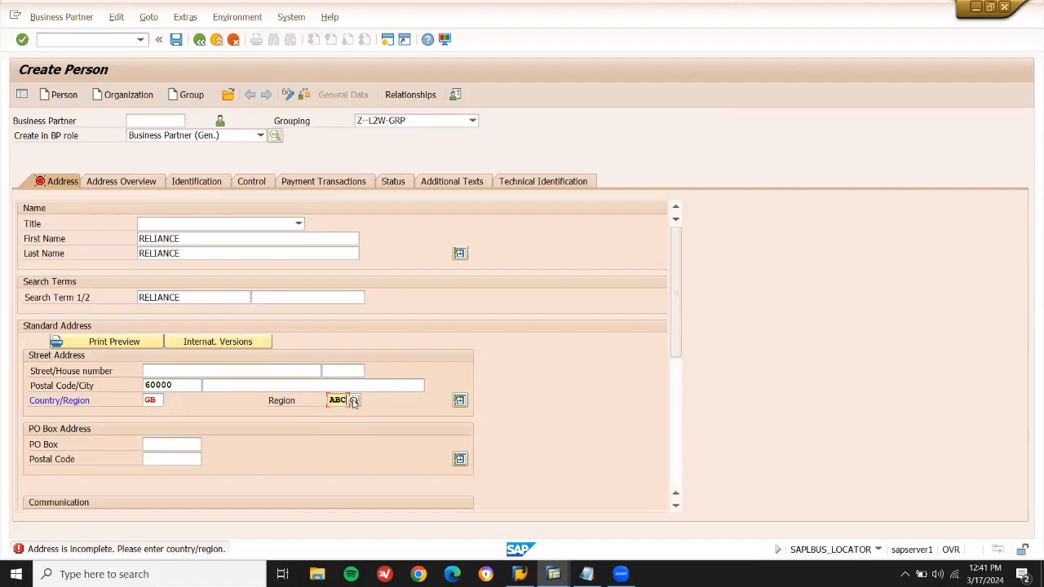
left_click(353, 400)
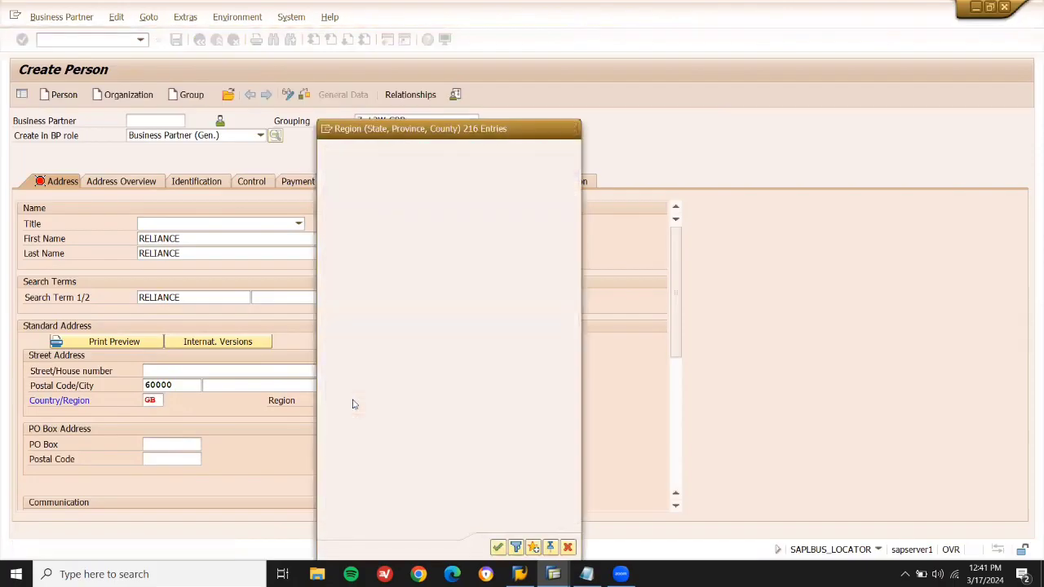
double_click(353, 404)
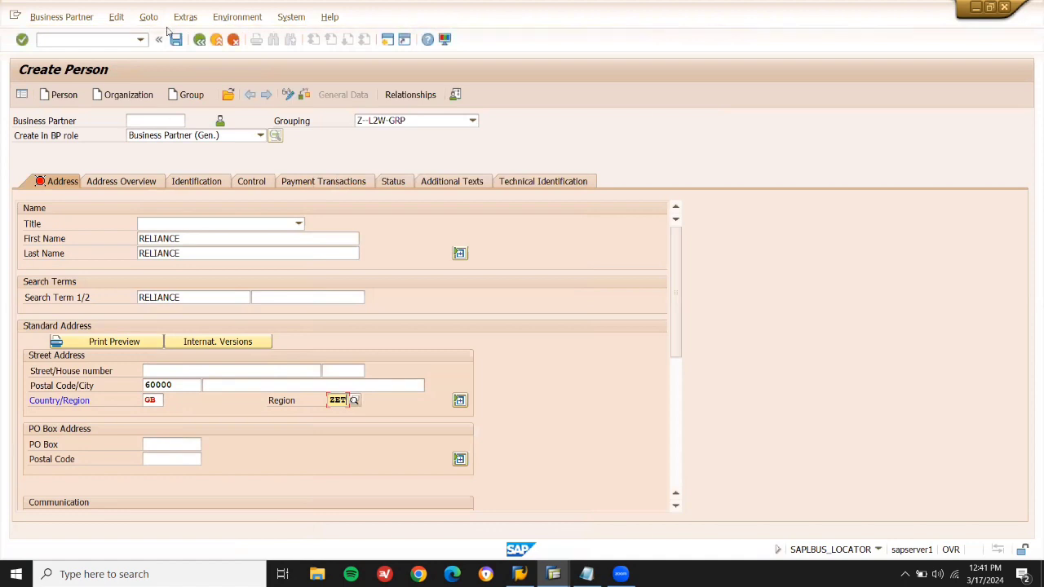
Save the RELIANCE business partner and switch it into change mode.
left_click(176, 41)
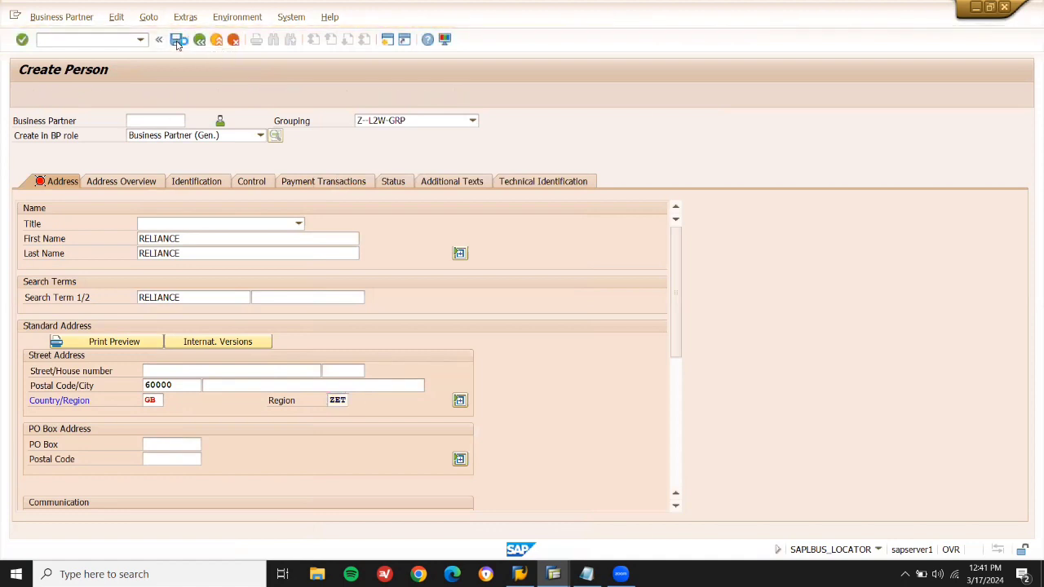
left_click(185, 136)
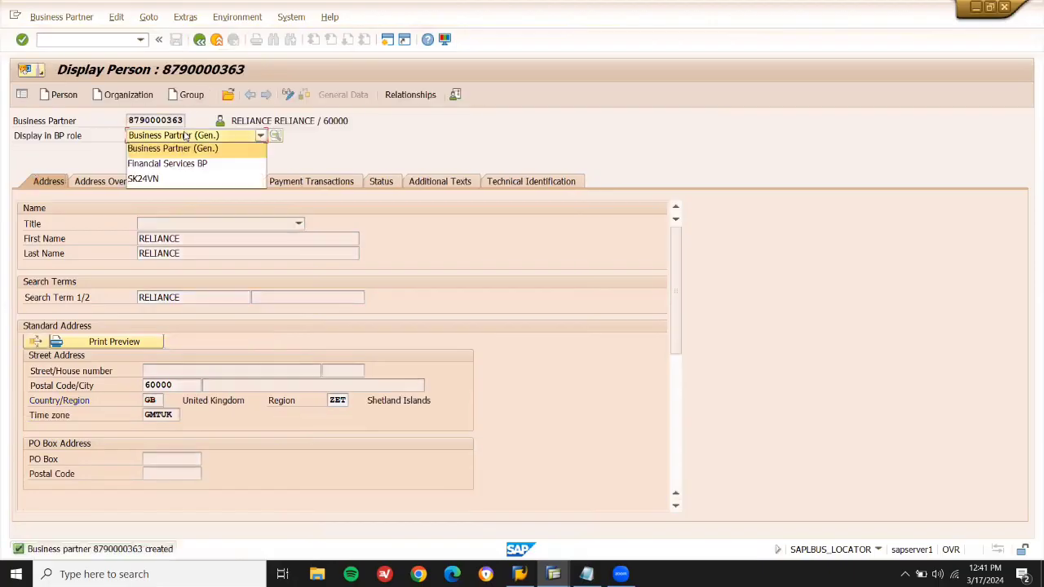
left_click(185, 135)
left_click(291, 95)
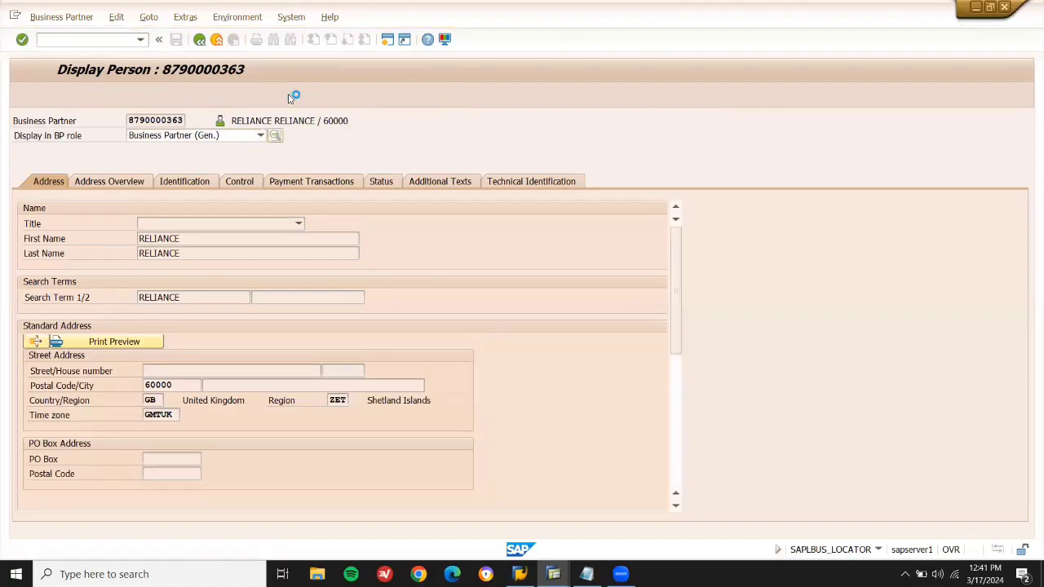
Add the ZVENDOR L2W role with correspondence language EN.
left_click(260, 136)
left_click_drag(262, 198, 266, 346)
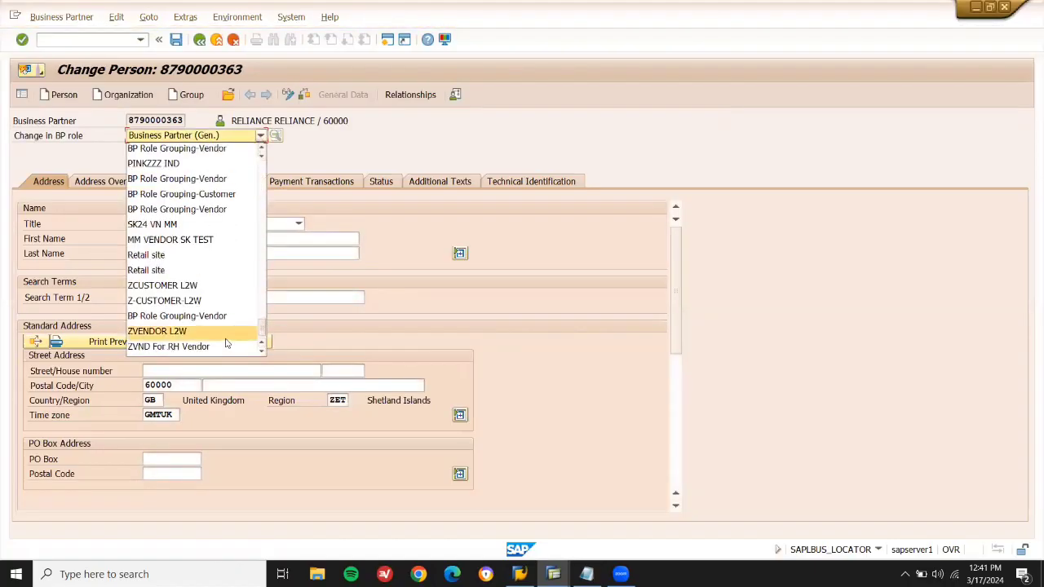
left_click(226, 338)
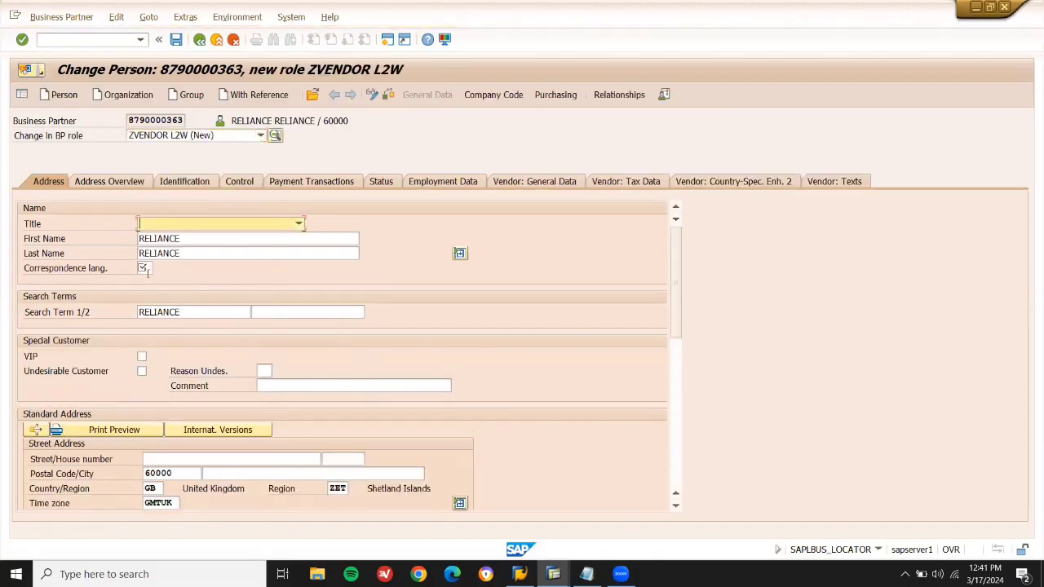
left_click(144, 269)
key("Down")
key("Down")
key("Return")
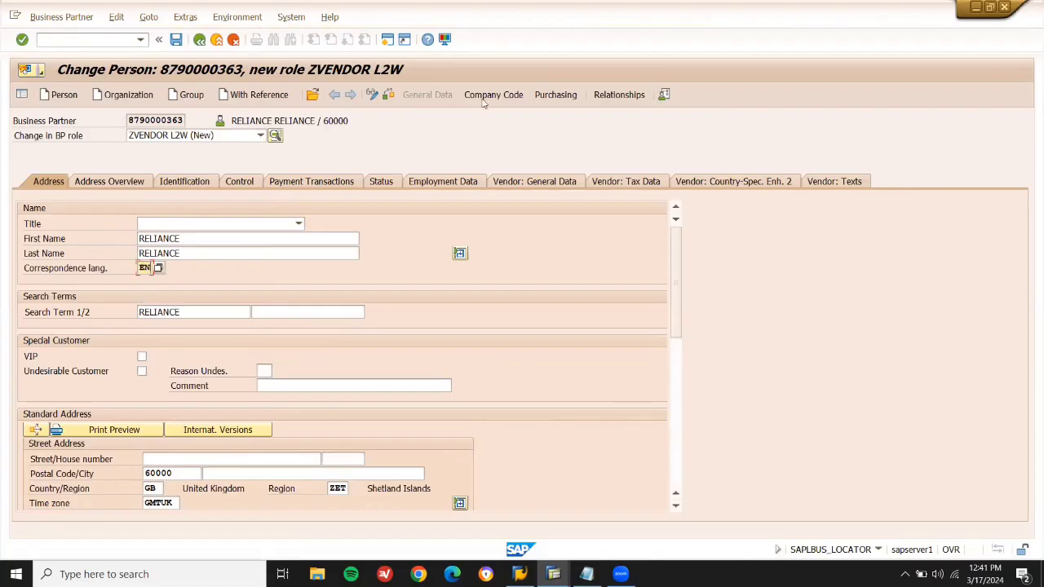
Assign company code GB10 with reconciliation account 31000 and save.
left_click(488, 97)
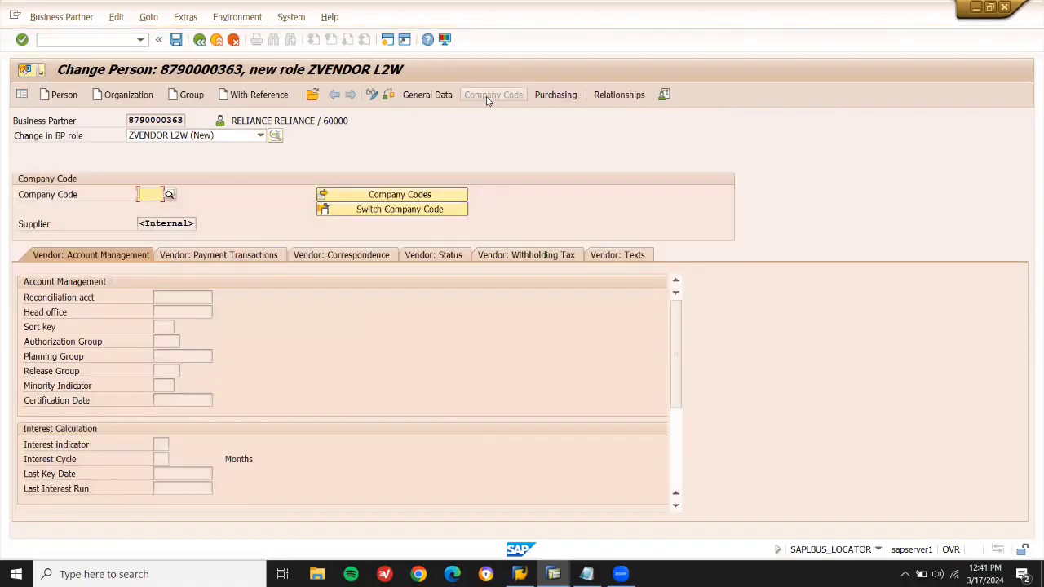
type("GB10")
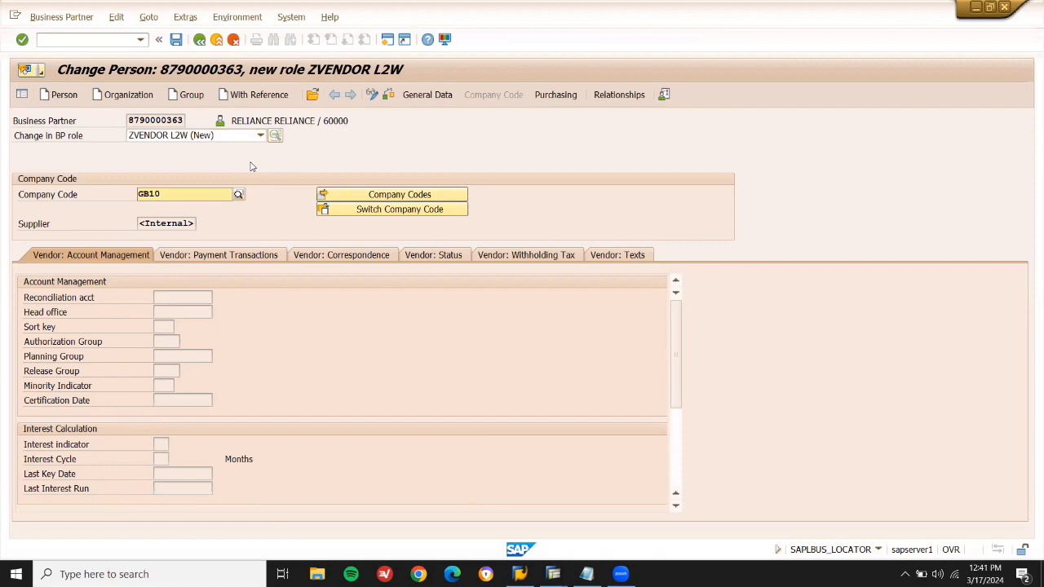
key("Return")
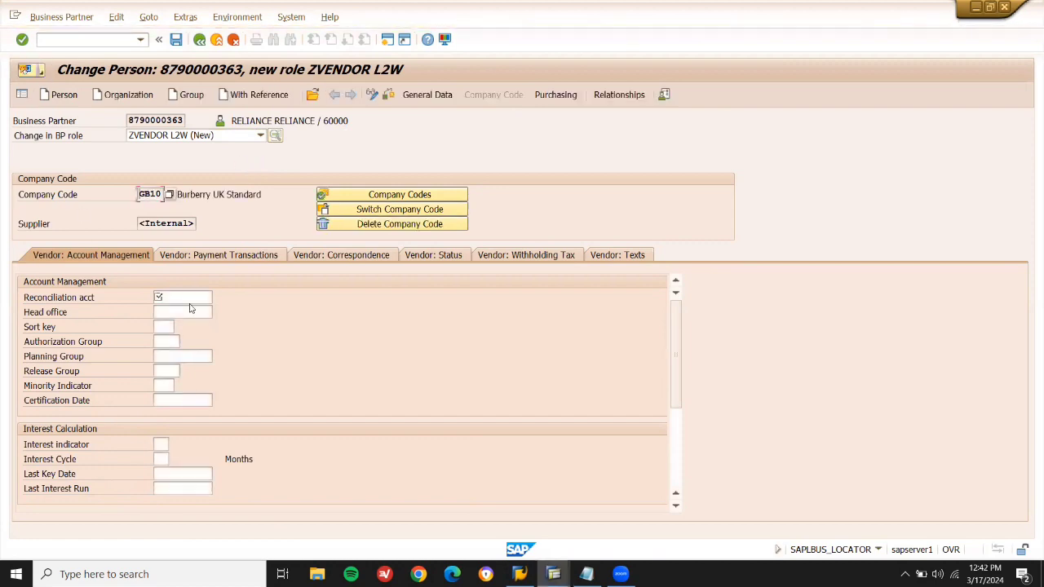
left_click(194, 298)
left_click(219, 298)
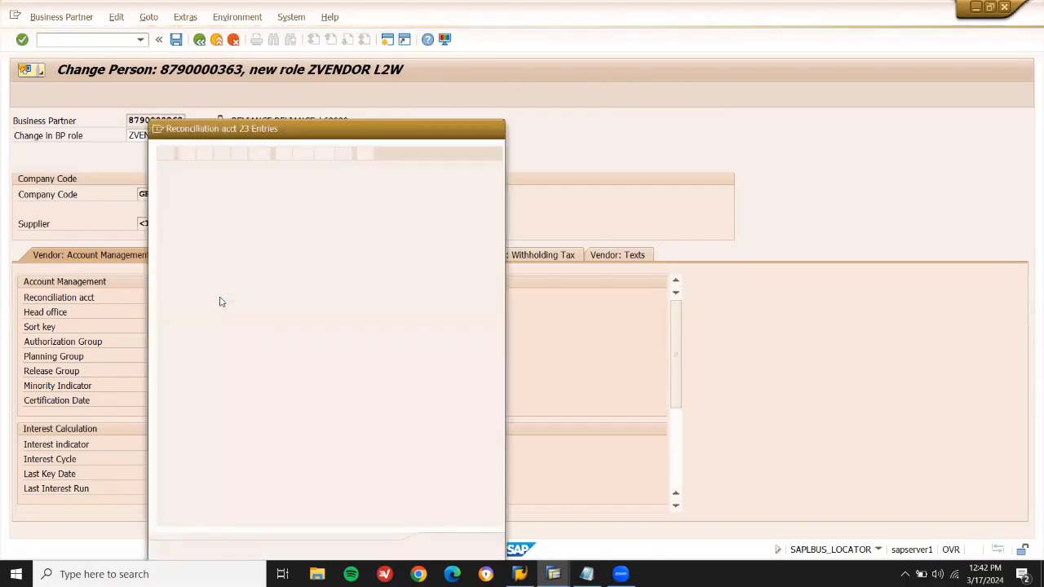
double_click(177, 183)
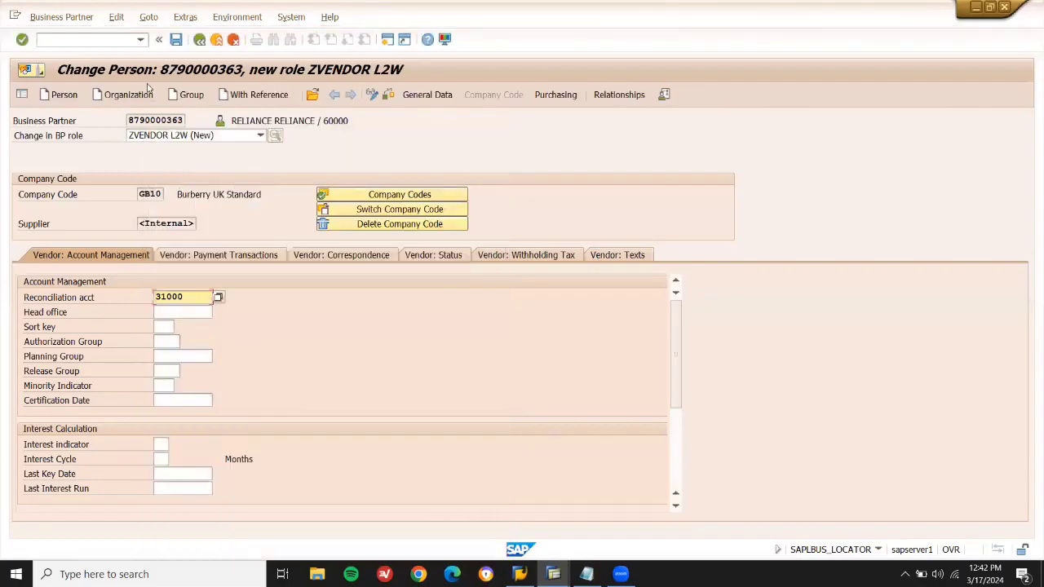
left_click(178, 41)
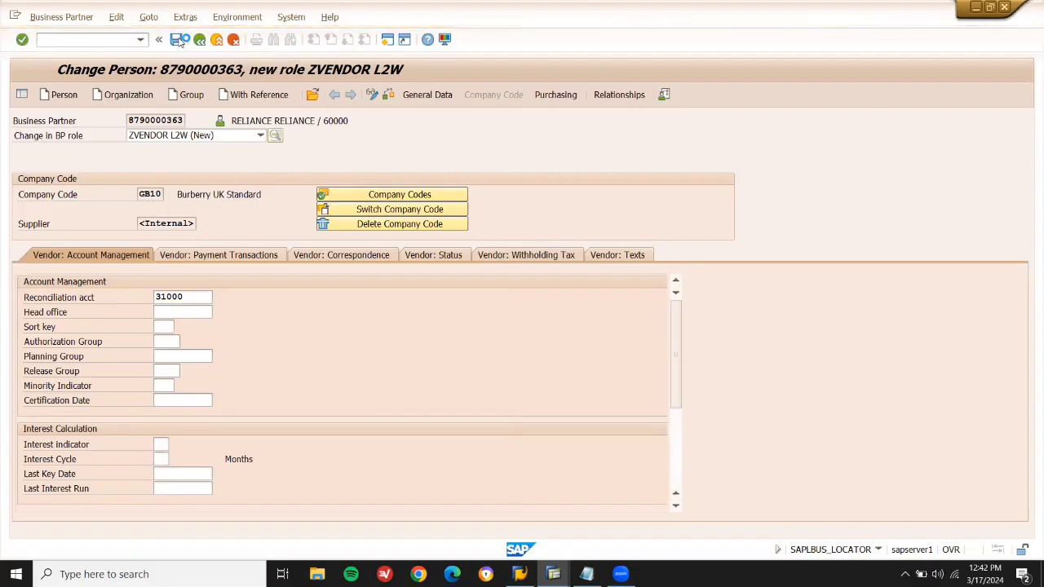
Copy the new supplier number into Notepad after the vendor BP line.
left_click(187, 223)
key("shift+Left")
key("shift+Left")
key("shift+Left")
key("shift+Left")
key("shift+Left")
key("shift+Left")
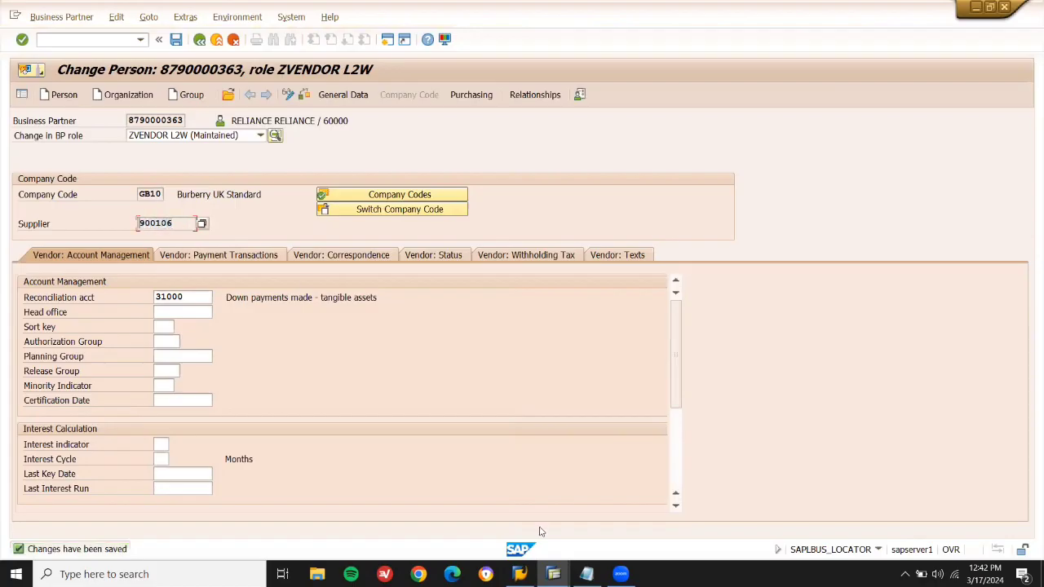
left_click(586, 574)
left_click(597, 178)
key("ctrl+v")
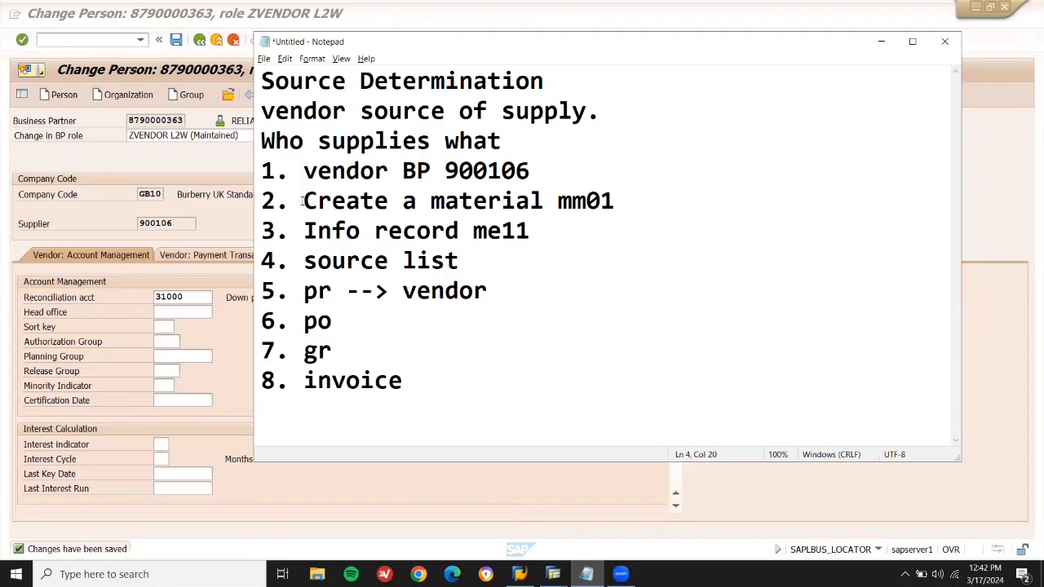
Set purchasing organization LD01 with order currency GBP, save, and start a new Person.
left_click(200, 169)
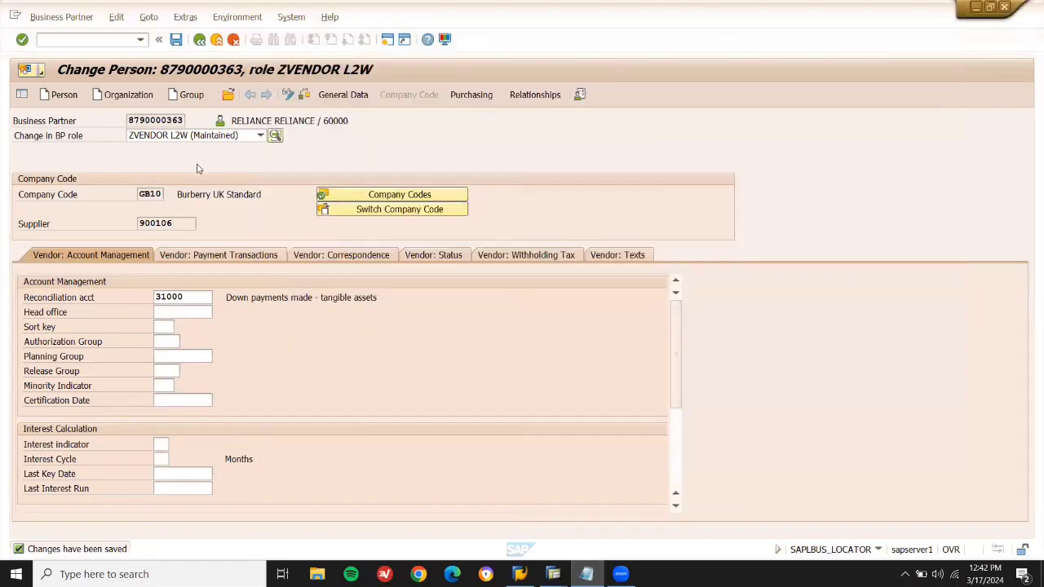
left_click(472, 96)
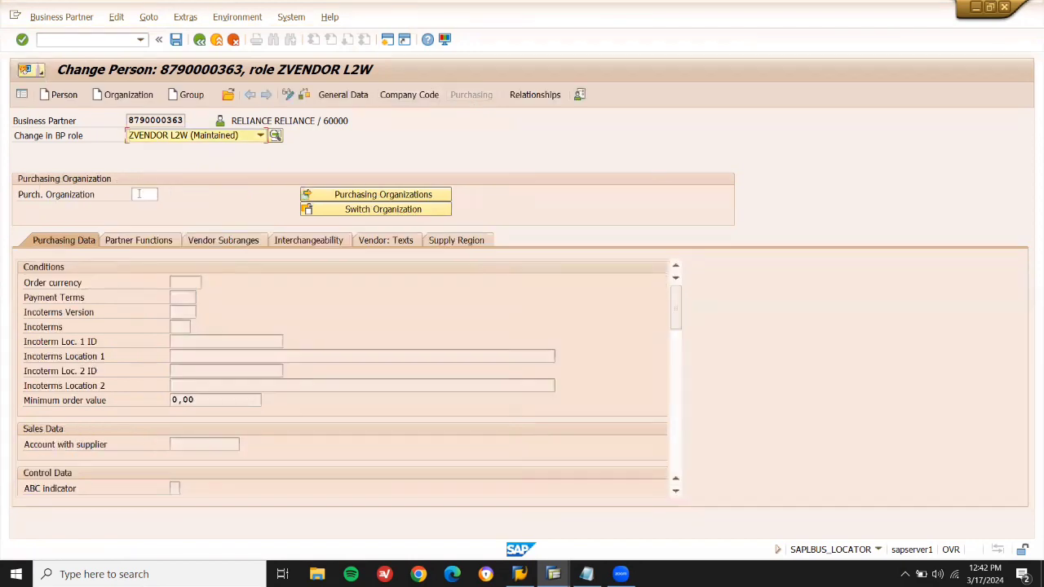
left_click(139, 194)
left_click(142, 204)
key("Return")
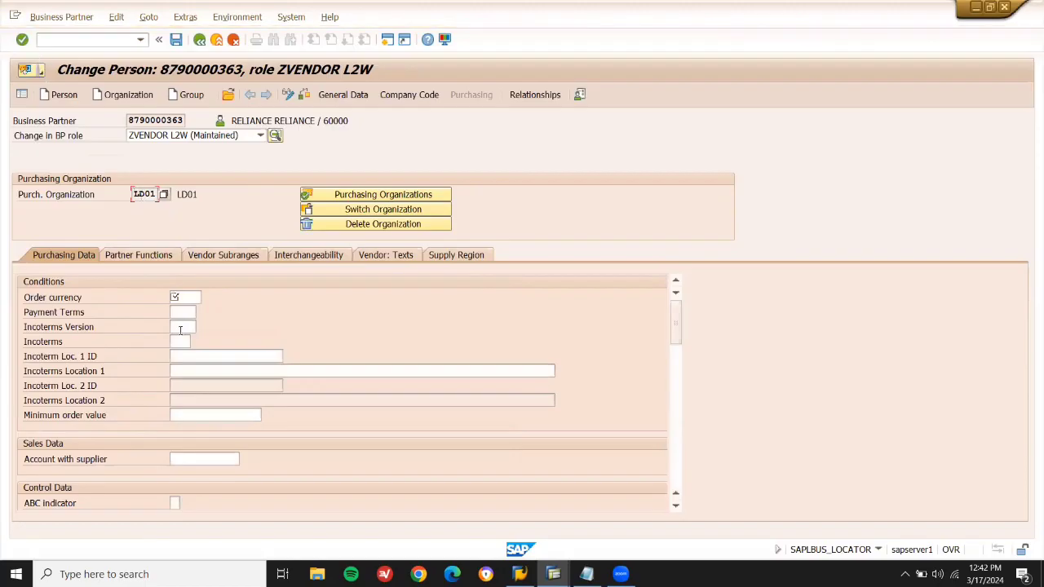
left_click(191, 298)
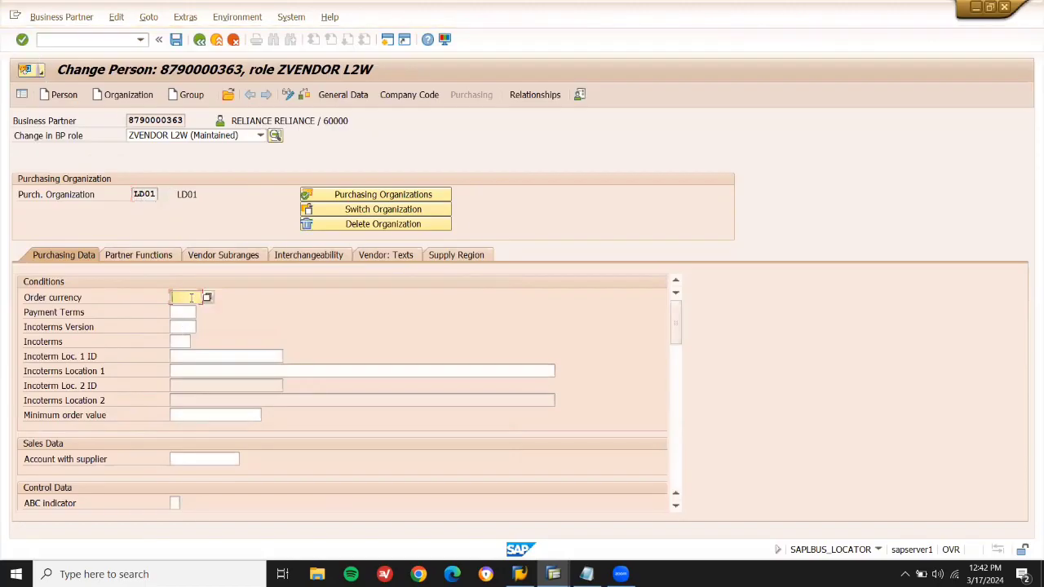
type("GBP")
key("Return")
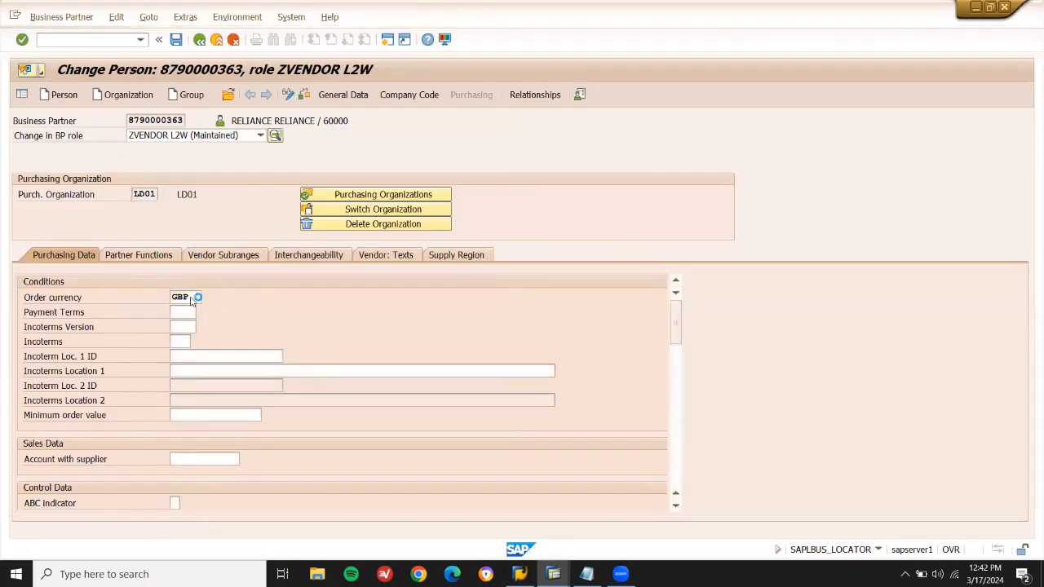
left_click(180, 43)
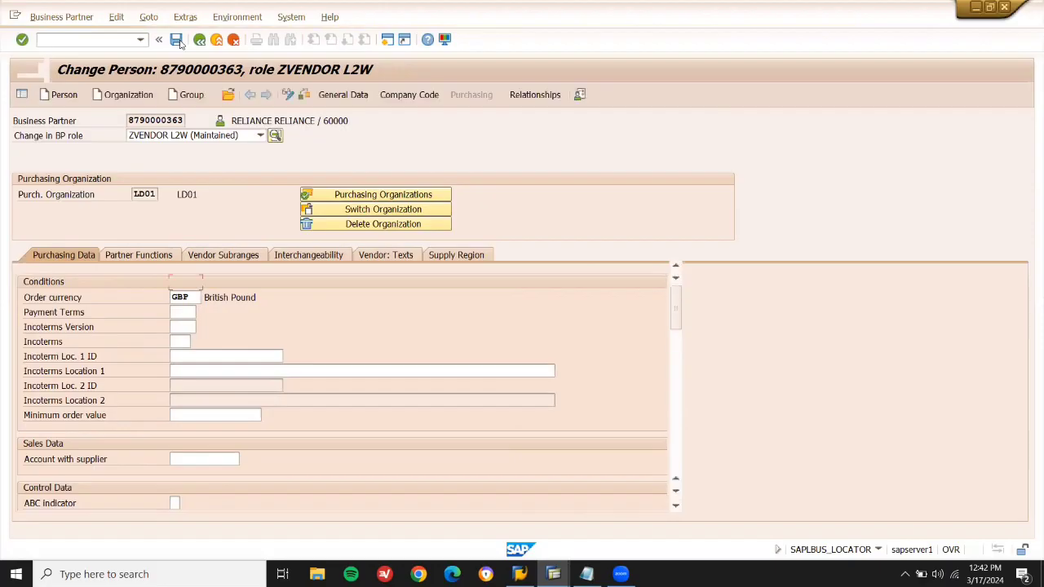
left_click(64, 95)
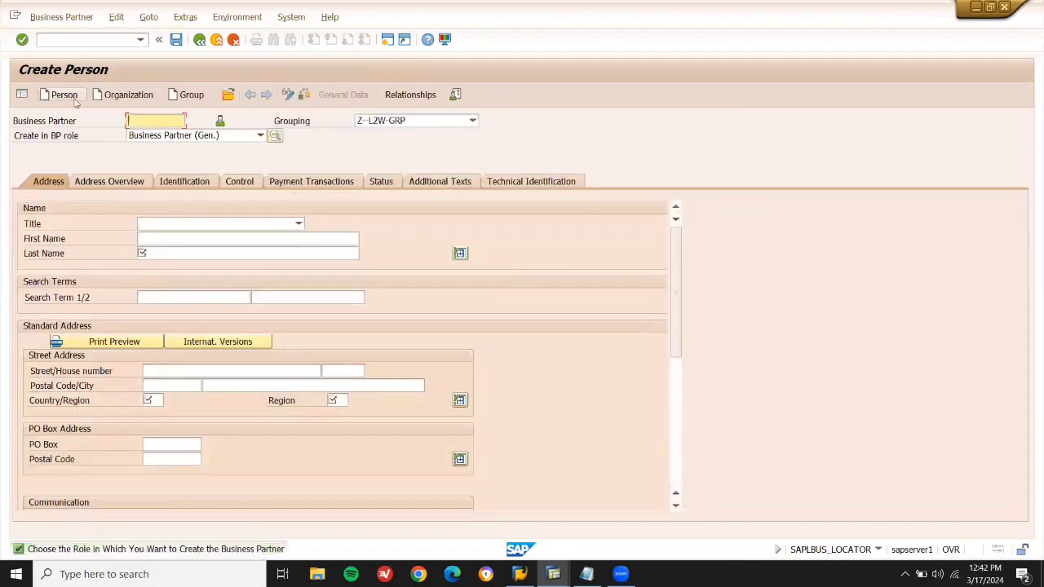
Enter ADANI INDS as first and last name, with search term ADANI-INDS.
left_click(264, 236)
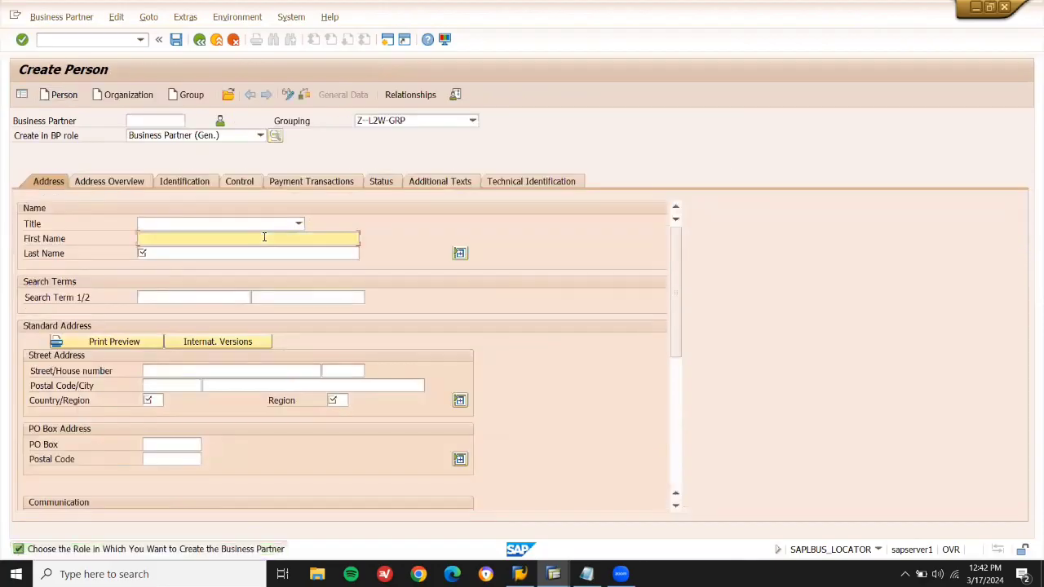
type("ADA")
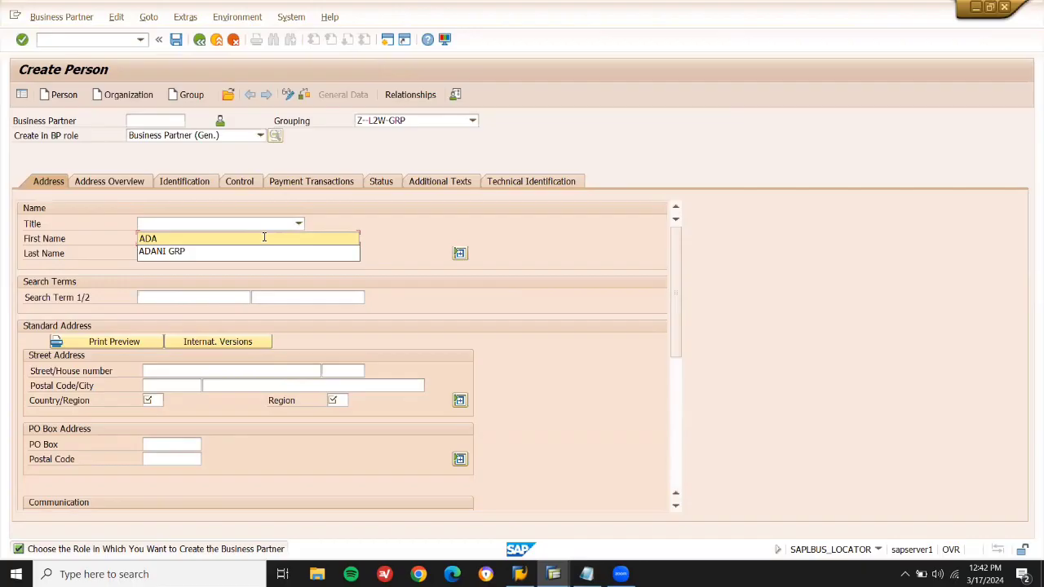
type("NI G")
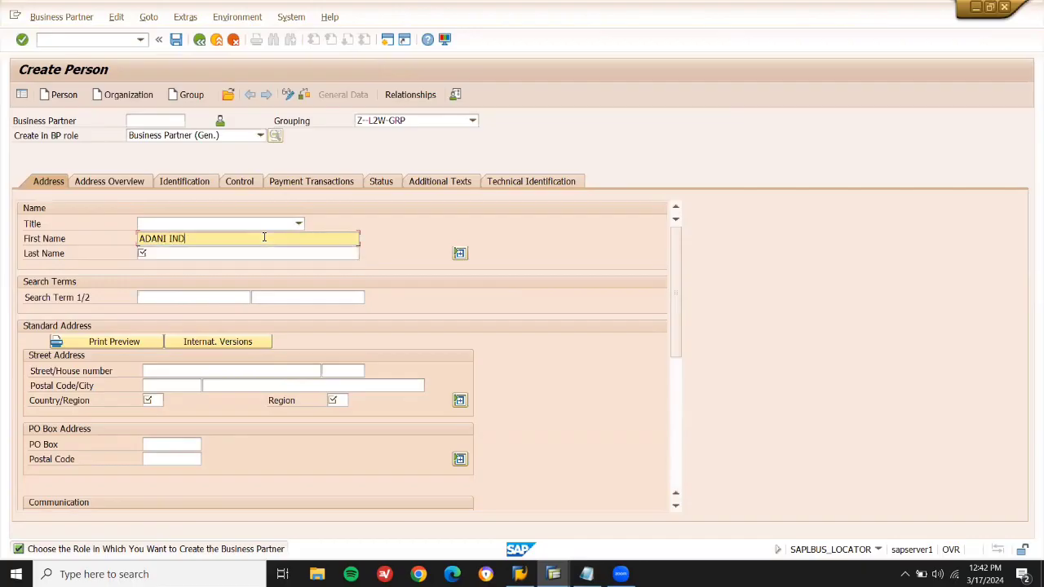
key("ctrl+a")
key("ctrl+c")
key("Tab")
key("ctrl+v")
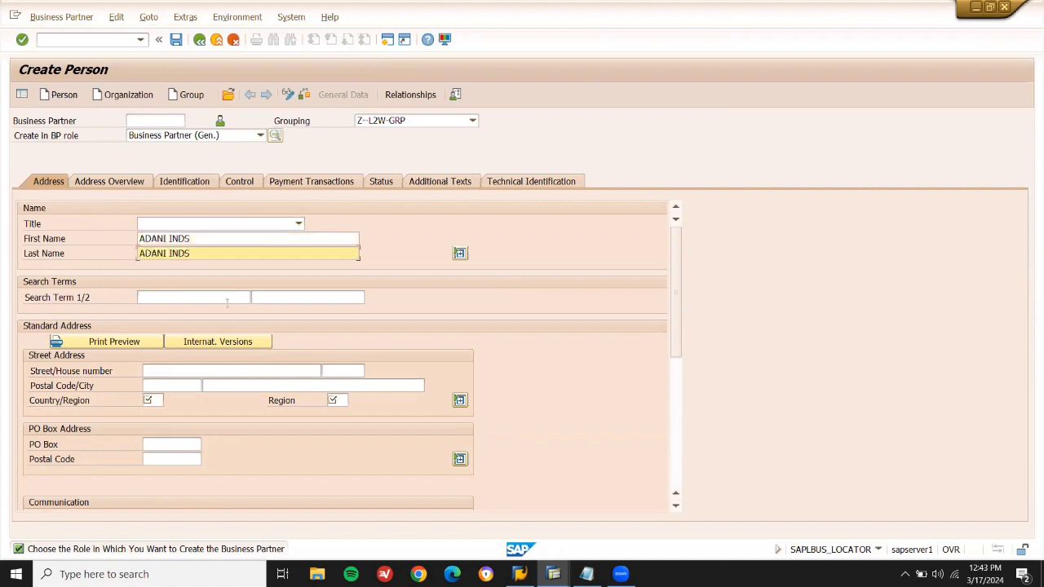
key("Tab")
key("ctrl+v")
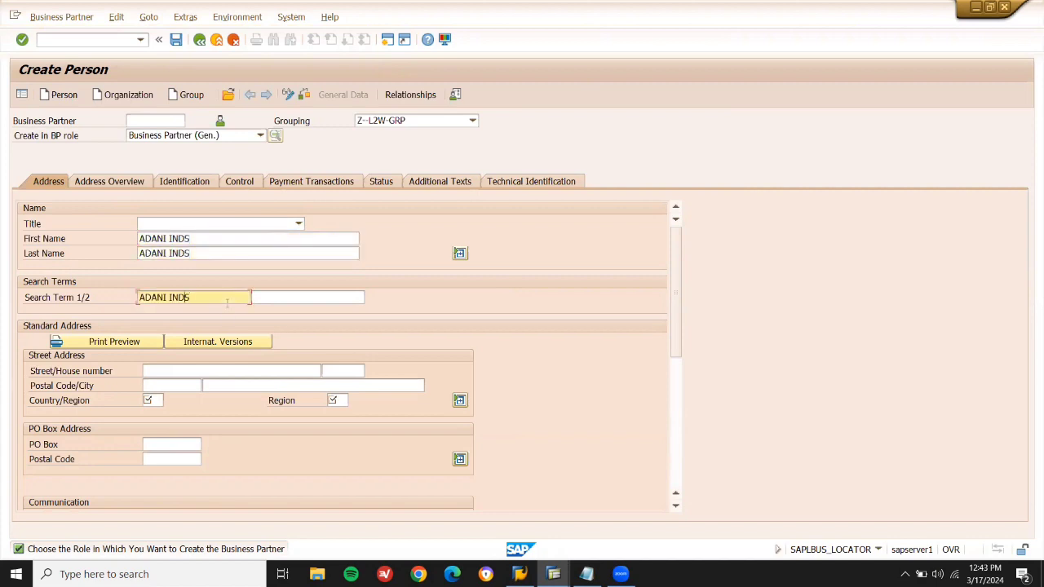
Set postal code 60000, country GB and region ZET, save, and switch to change mode.
left_click(188, 384)
type("60000")
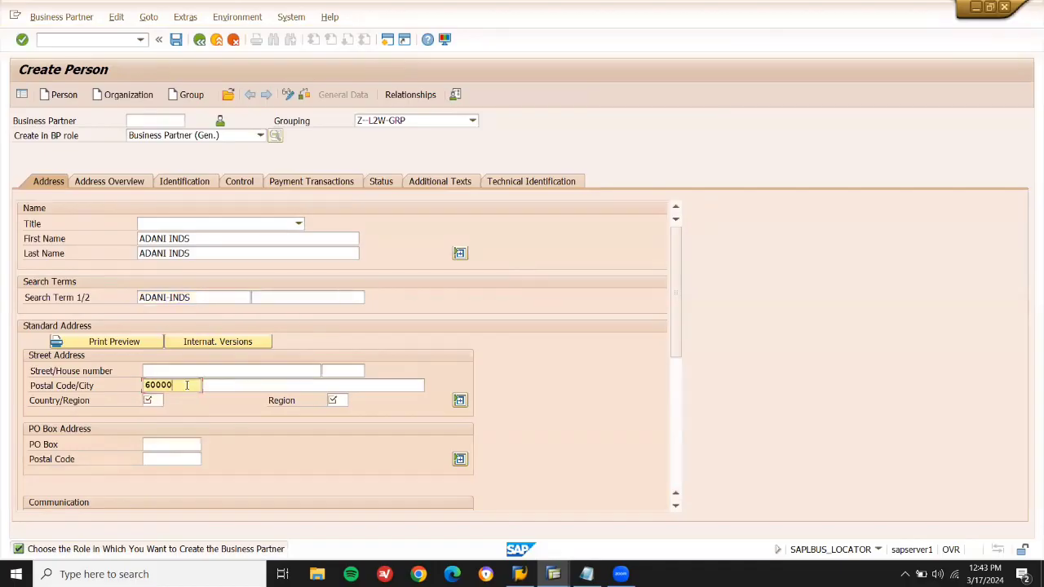
key("Return")
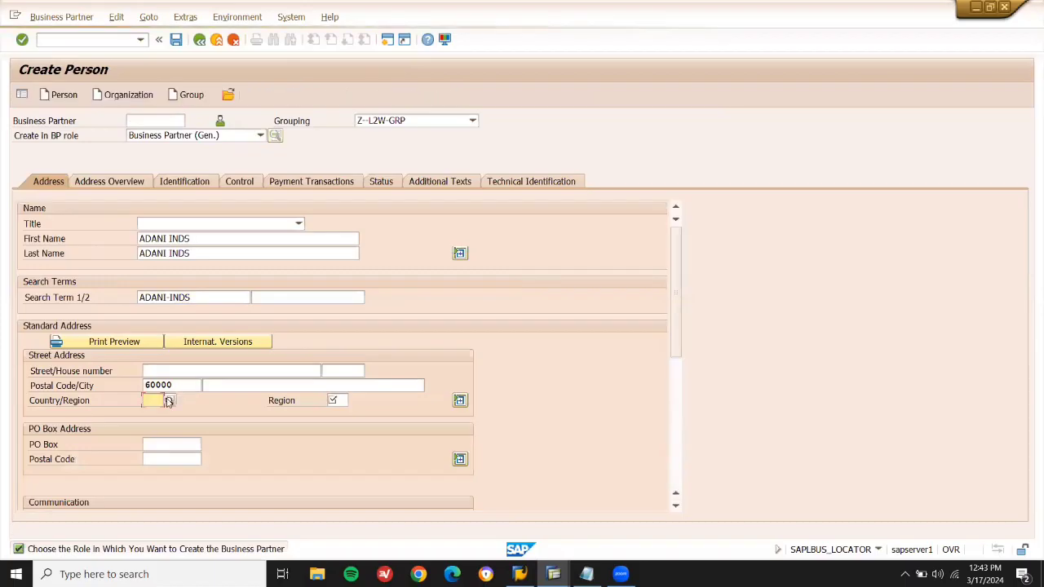
left_click(153, 401)
left_click(149, 413)
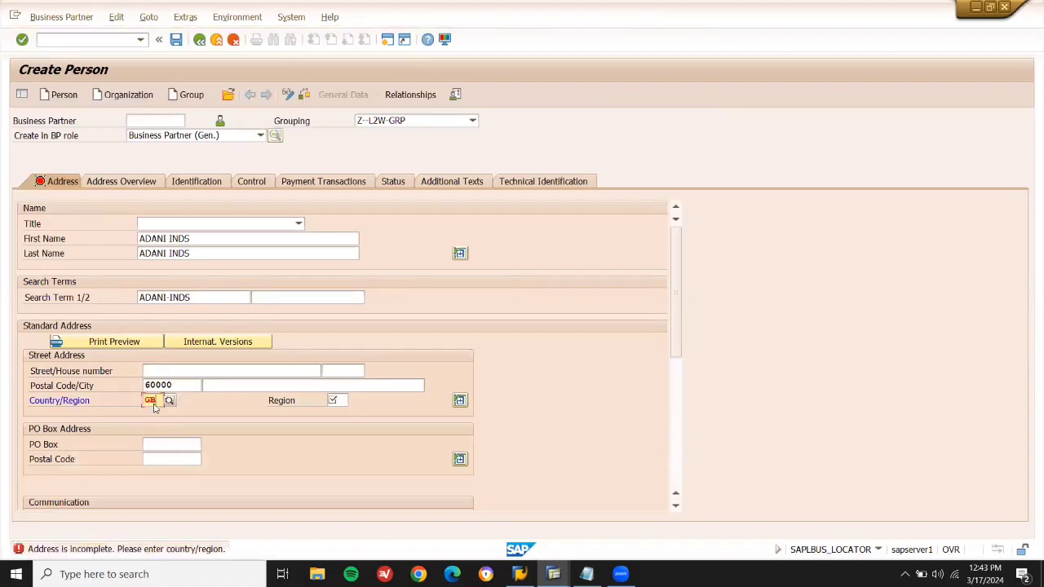
left_click(338, 400)
key("Return")
key("Return")
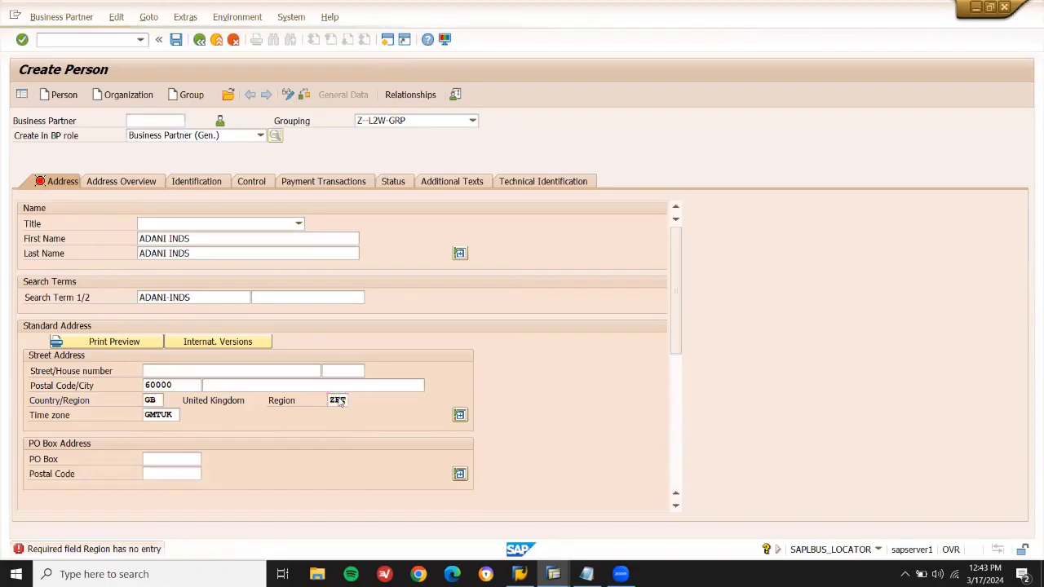
left_click(177, 41)
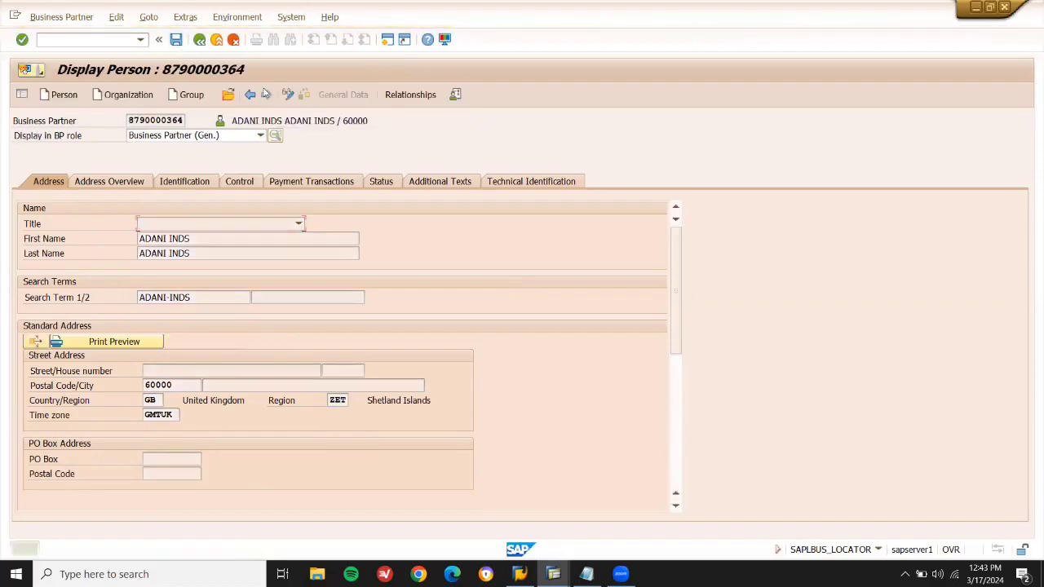
left_click(288, 95)
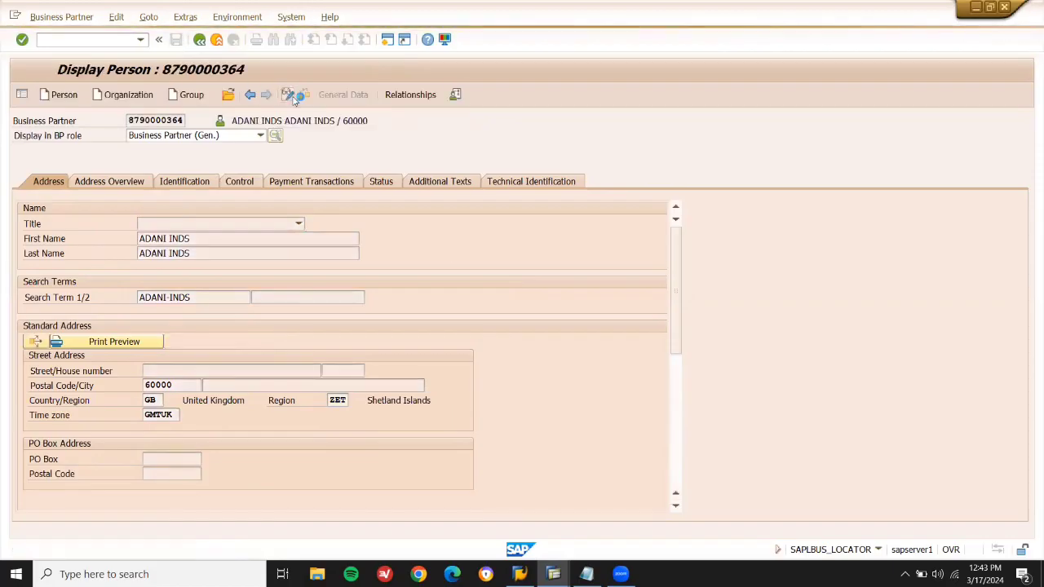
Add the ZVENDOR L2W role to ADANI INDS with correspondence language EN.
left_click(259, 136)
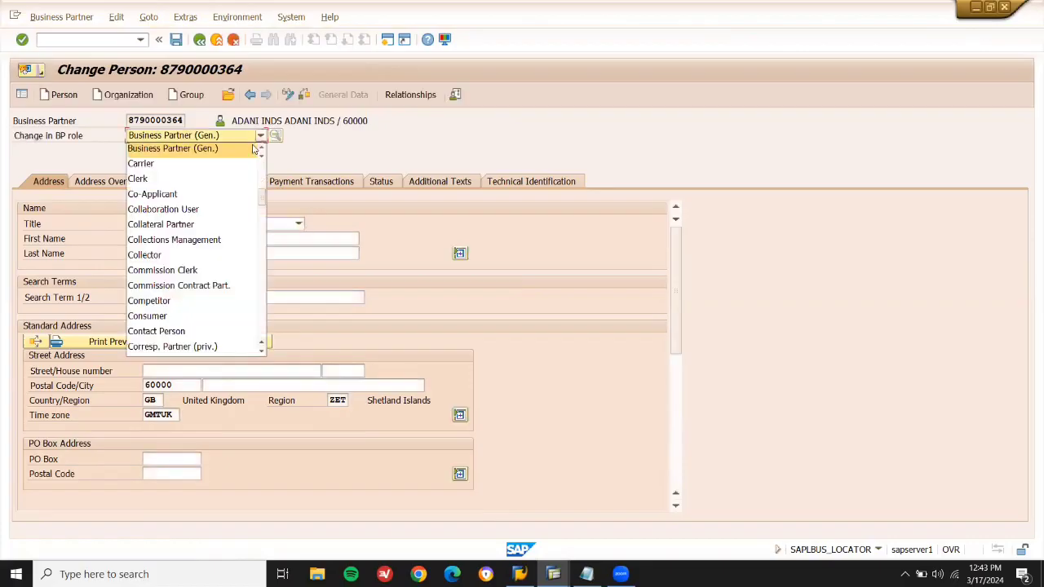
scroll(245, 277, "down", 5)
scroll(236, 302, "down", 10)
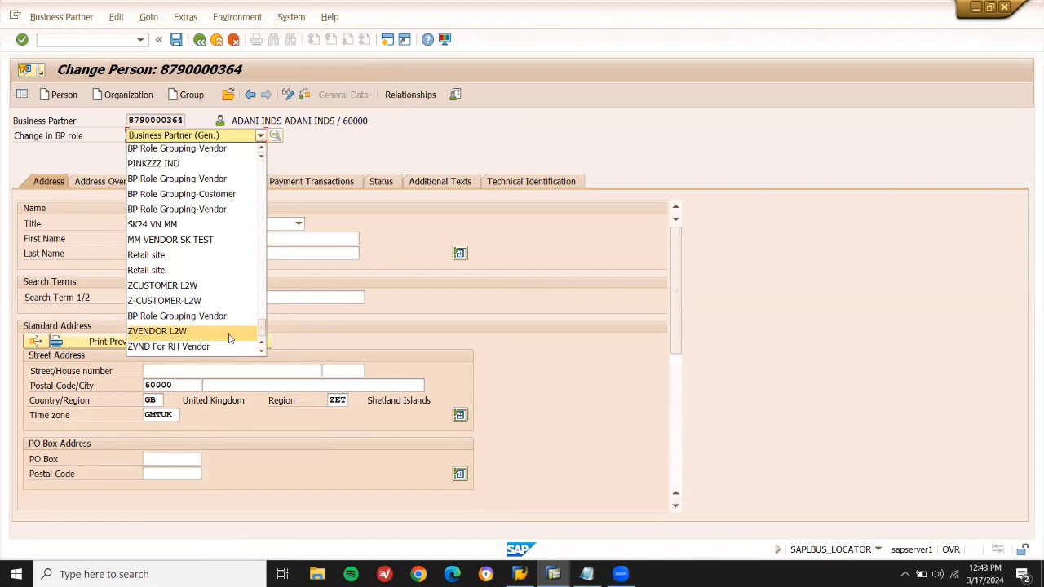
left_click(163, 331)
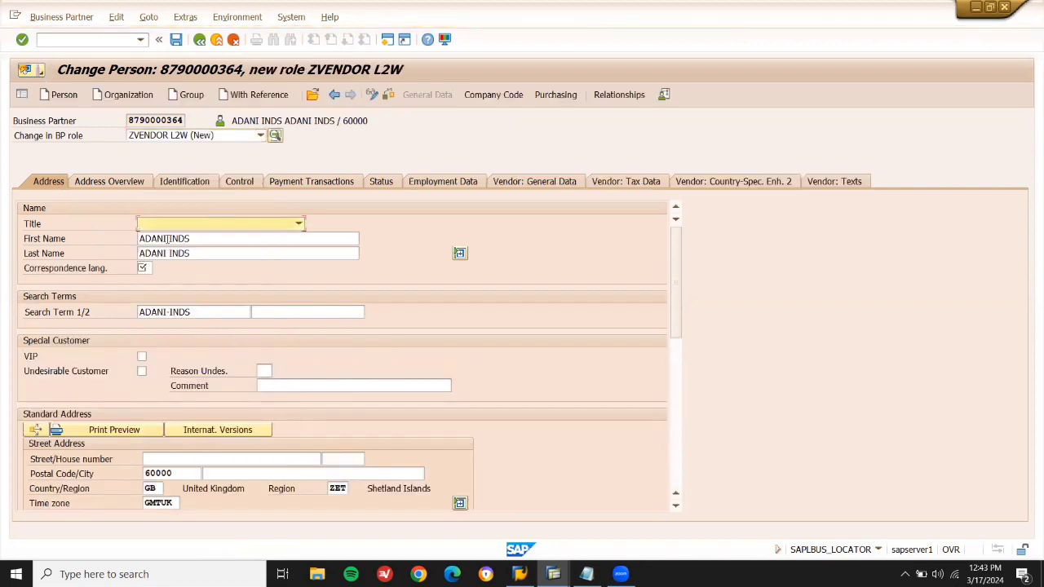
left_click(142, 268)
left_click(146, 277)
key("Return")
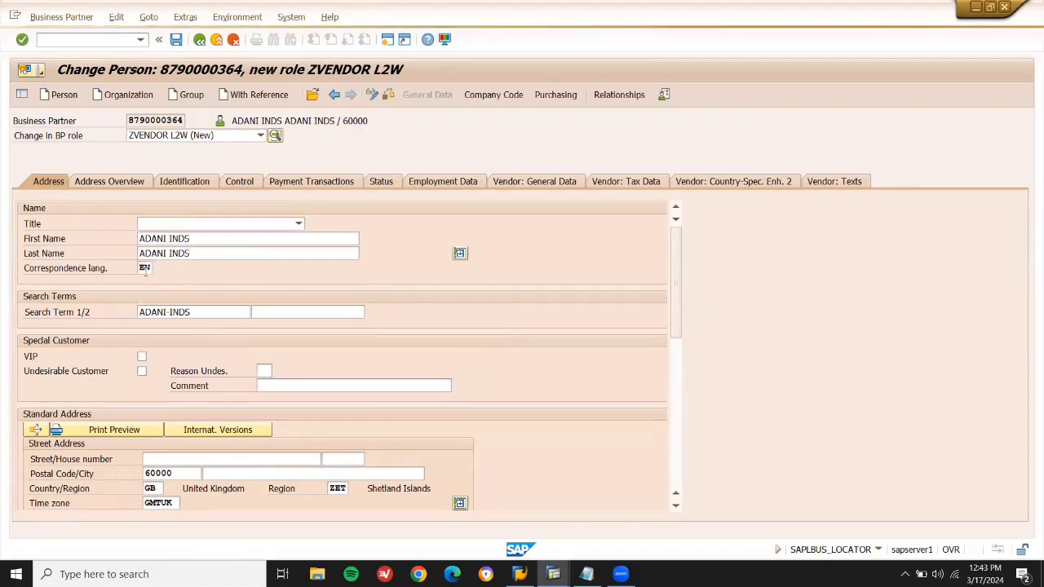
Assign company code GB10 with reconciliation account 31000, save, and select the new supplier number.
left_click(482, 93)
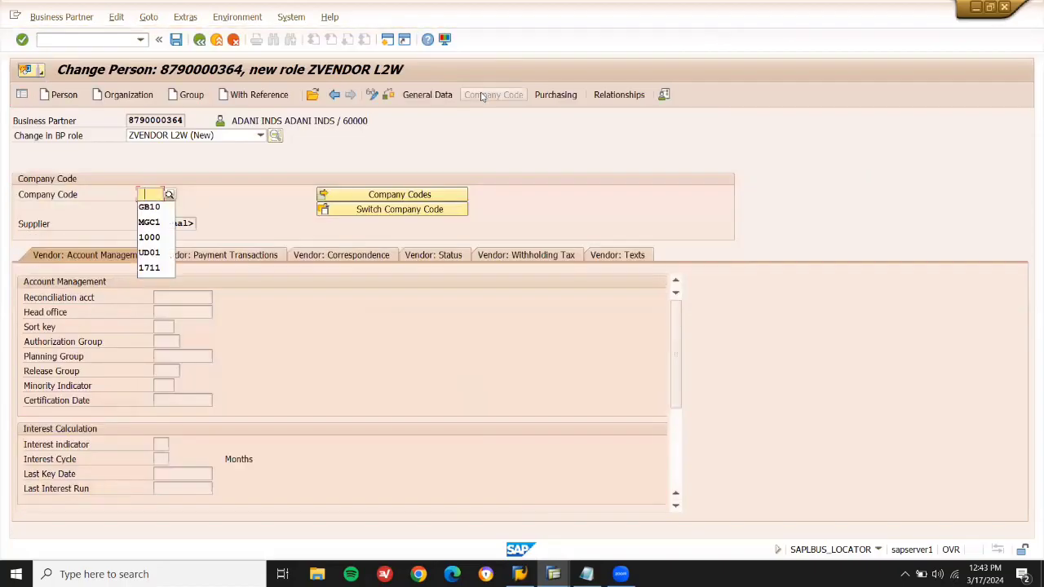
key("Down")
key("Return")
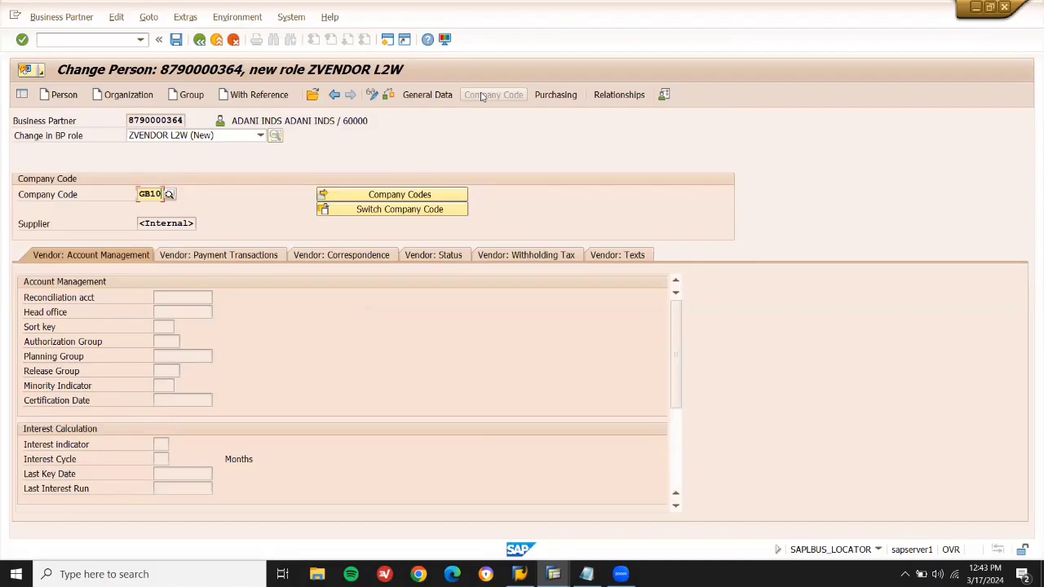
left_click(169, 196)
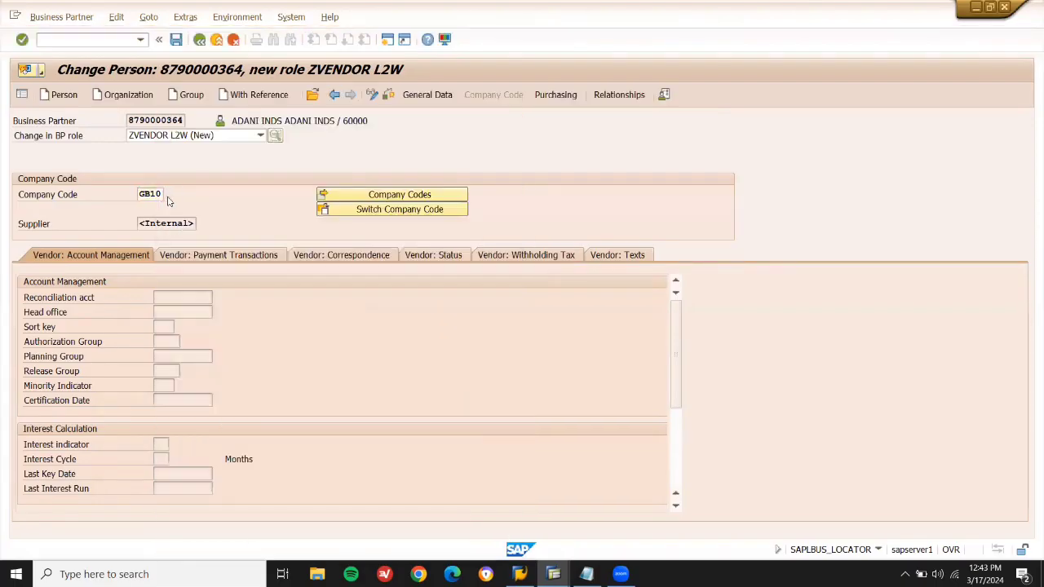
left_click(188, 296)
left_click(218, 298)
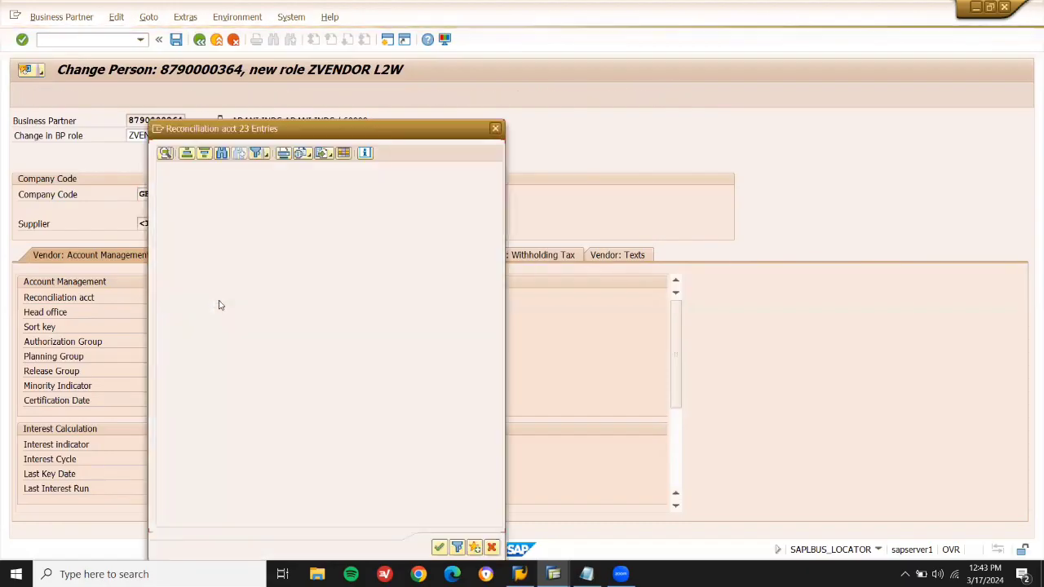
double_click(174, 185)
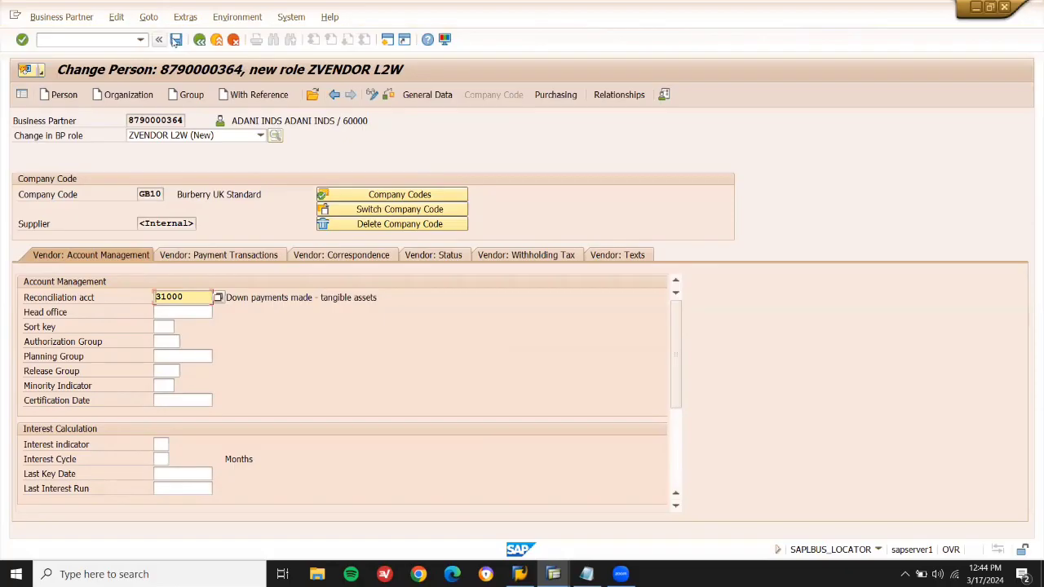
left_click(176, 41)
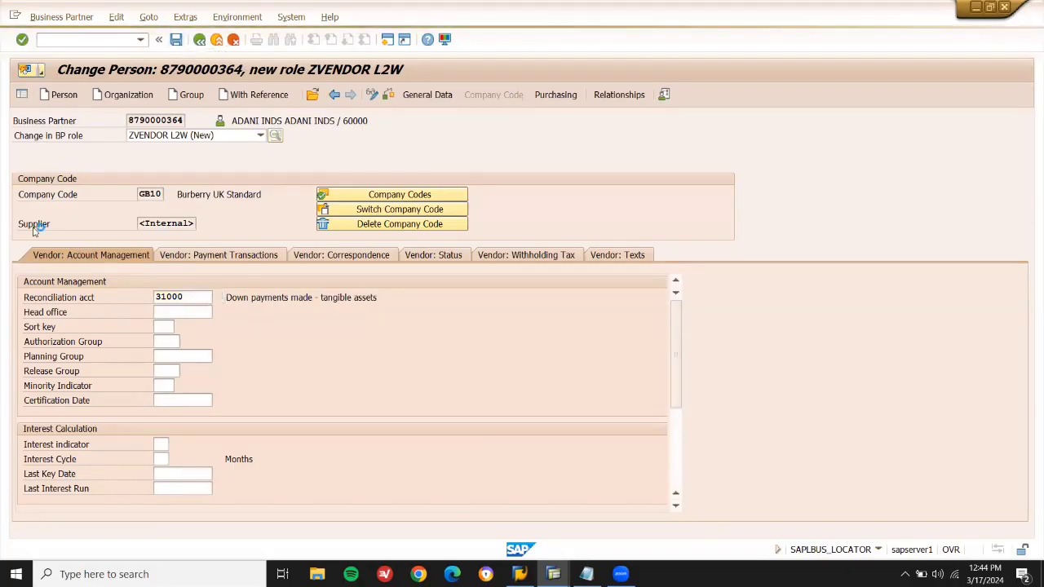
double_click(182, 223)
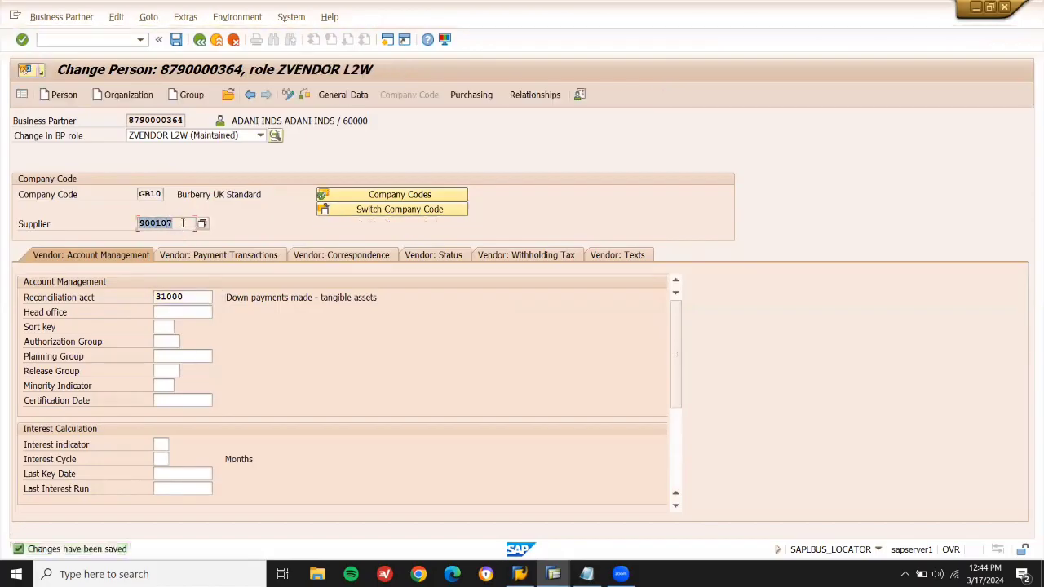
left_click(586, 574)
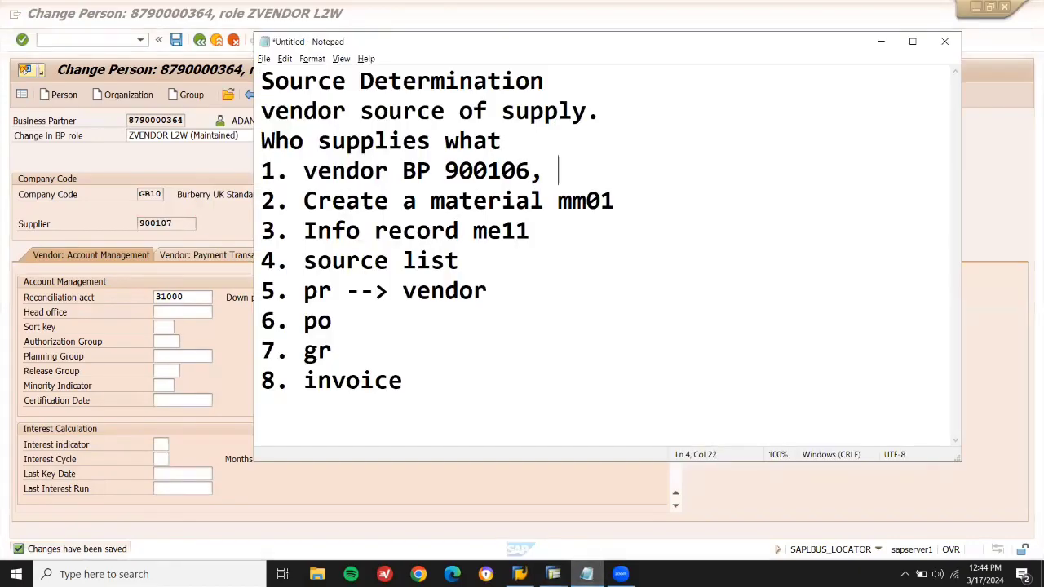
Paste the new supplier number into Notepad and add purchasing organization LD01 to the supplier.
key("ctrl+v")
key("alt+Tab")
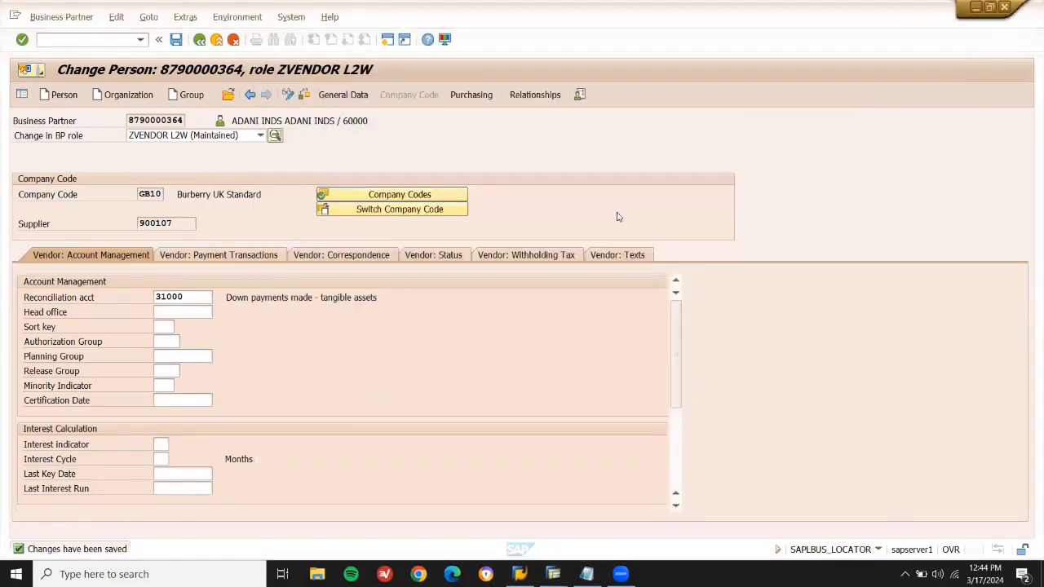
left_click(471, 94)
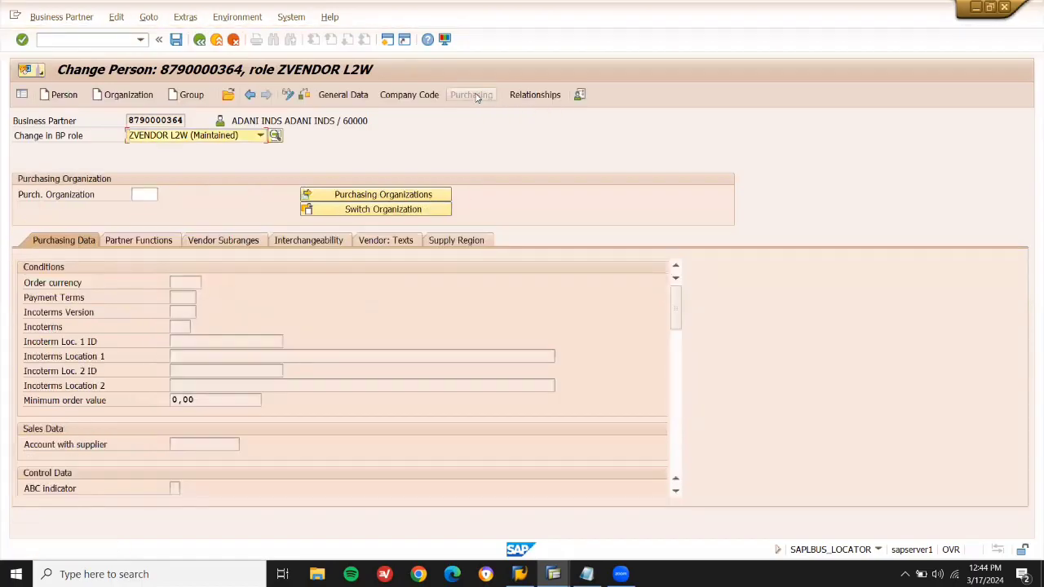
left_click(146, 196)
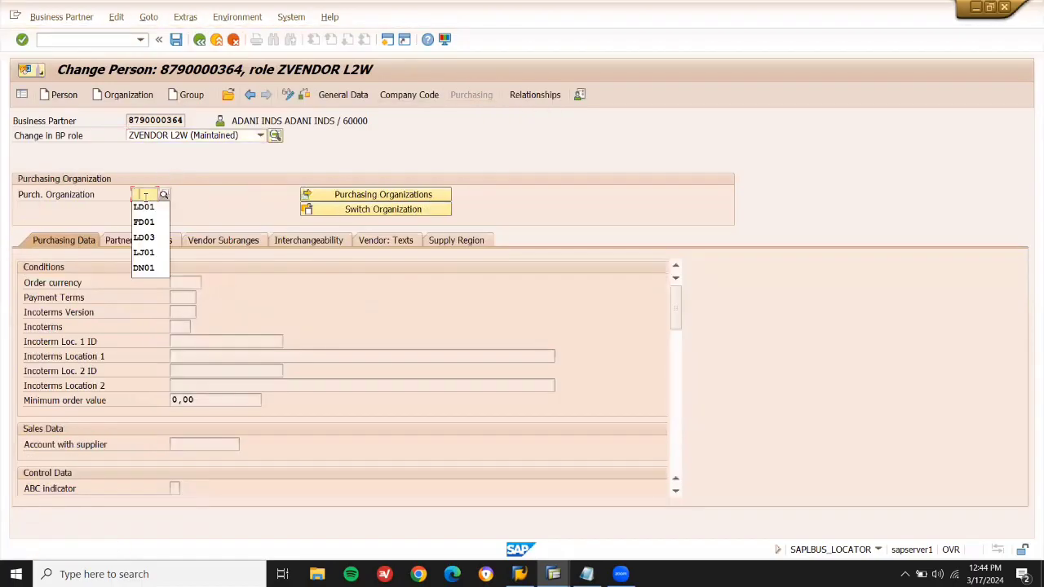
key("Return")
key("Return")
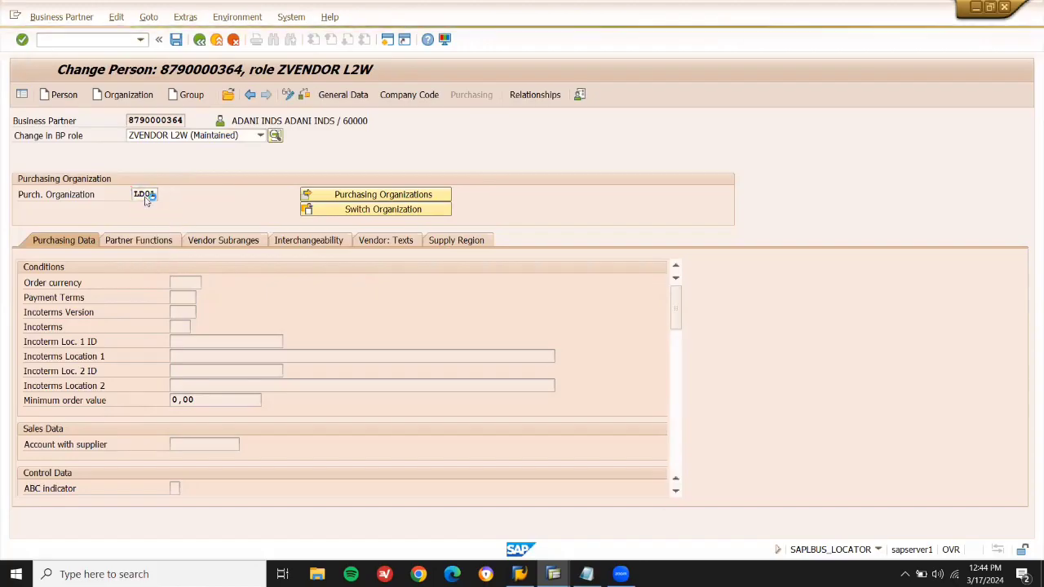
Set order currency GBP for LD01, save, and return to SAP Easy Access.
left_click(186, 295)
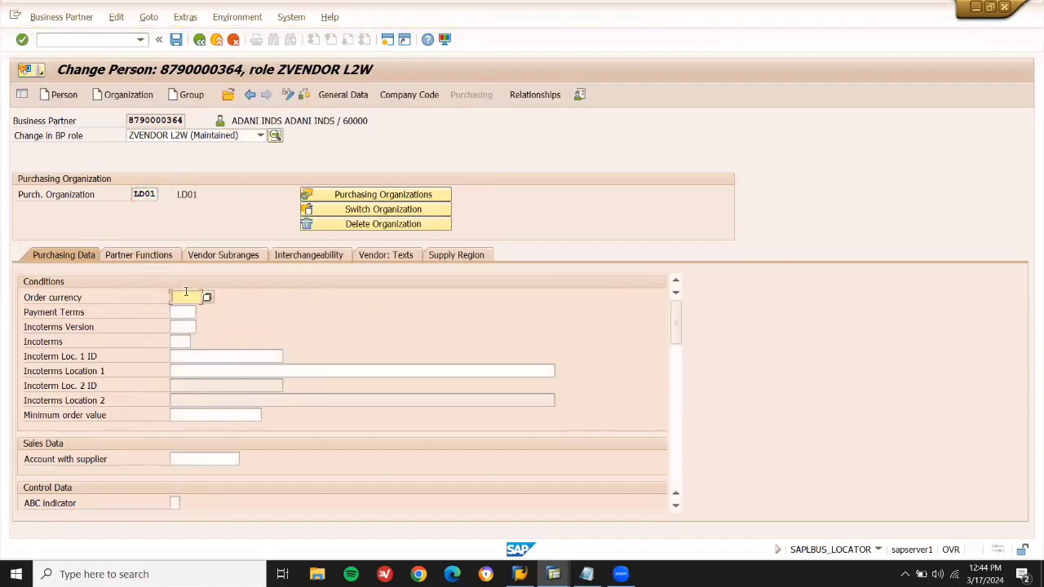
type("GBP")
key("Return")
key("Return")
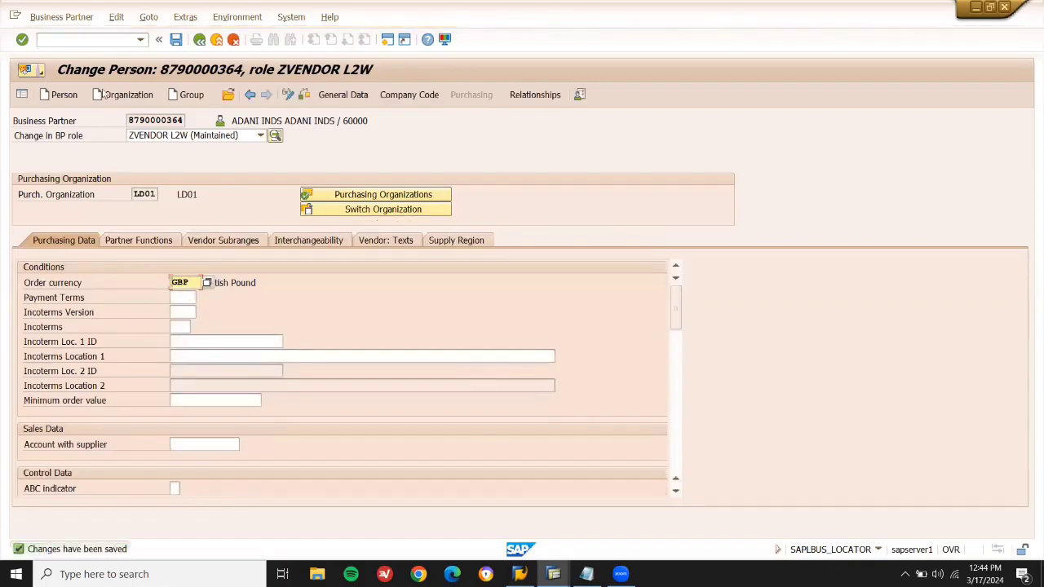
left_click(76, 40)
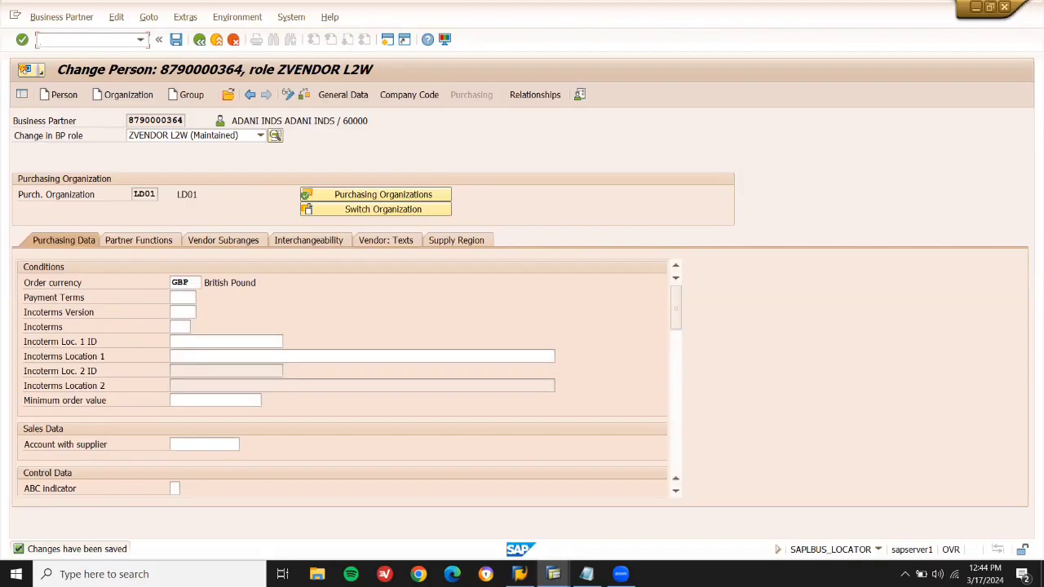
key("Return")
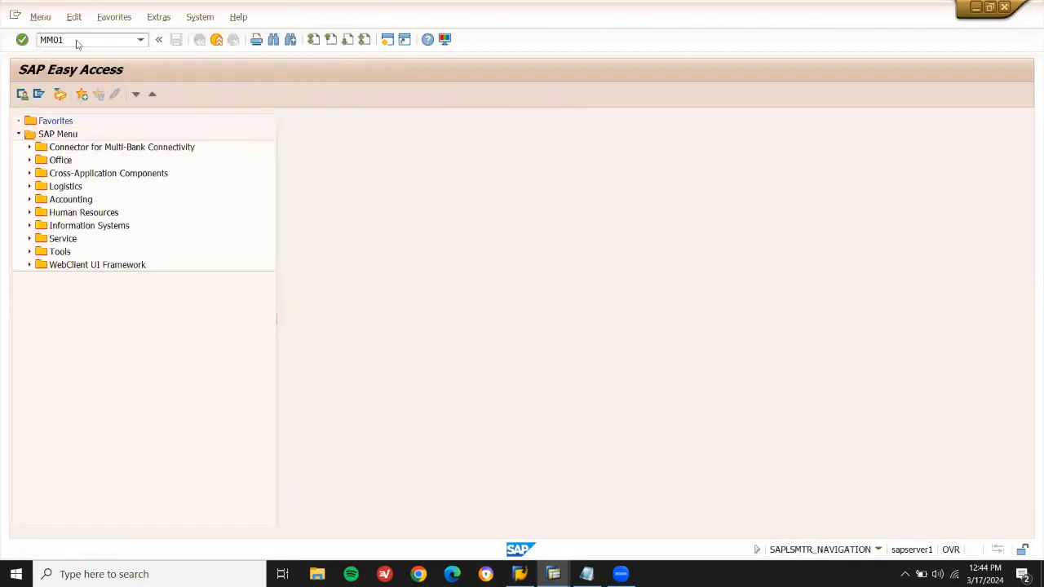
Start MM01 for material 60219 and clear reference material 60215.
type("MM01")
key("Return")
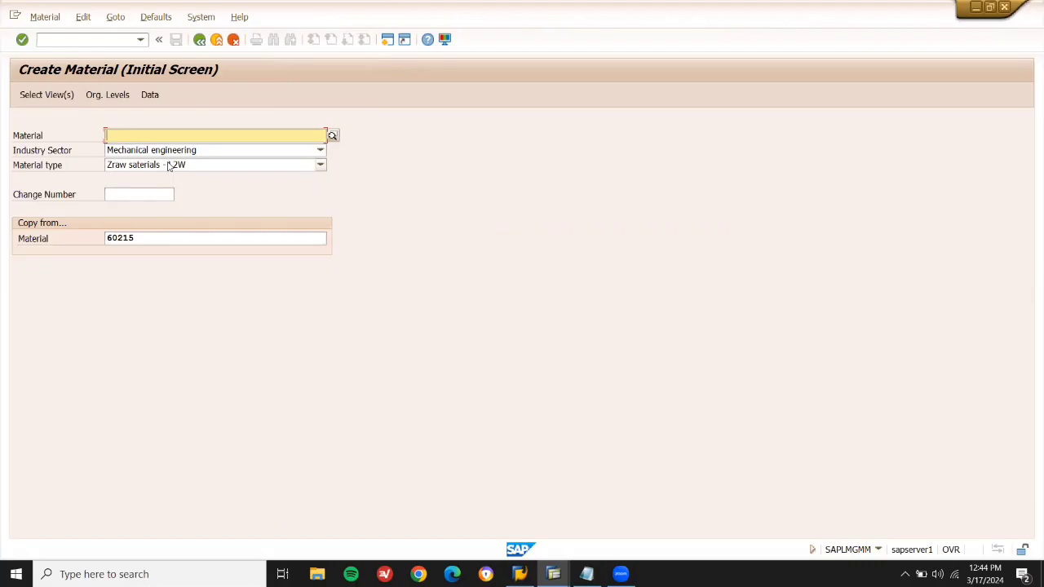
left_click(157, 236)
key("BackSpace")
key("BackSpace")
key("BackSpace")
key("BackSpace")
key("BackSpace")
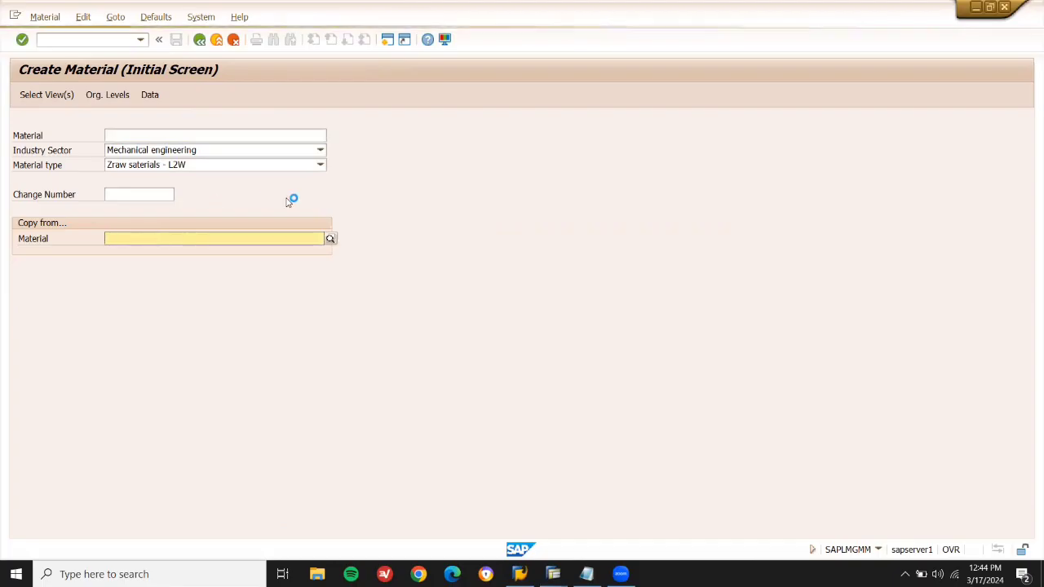
left_click(111, 100)
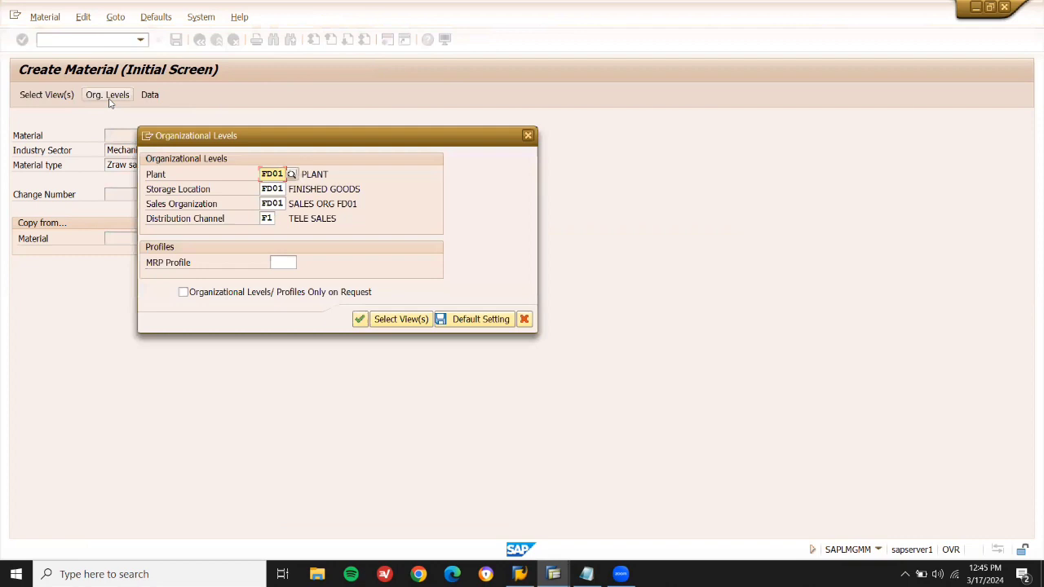
key("Return")
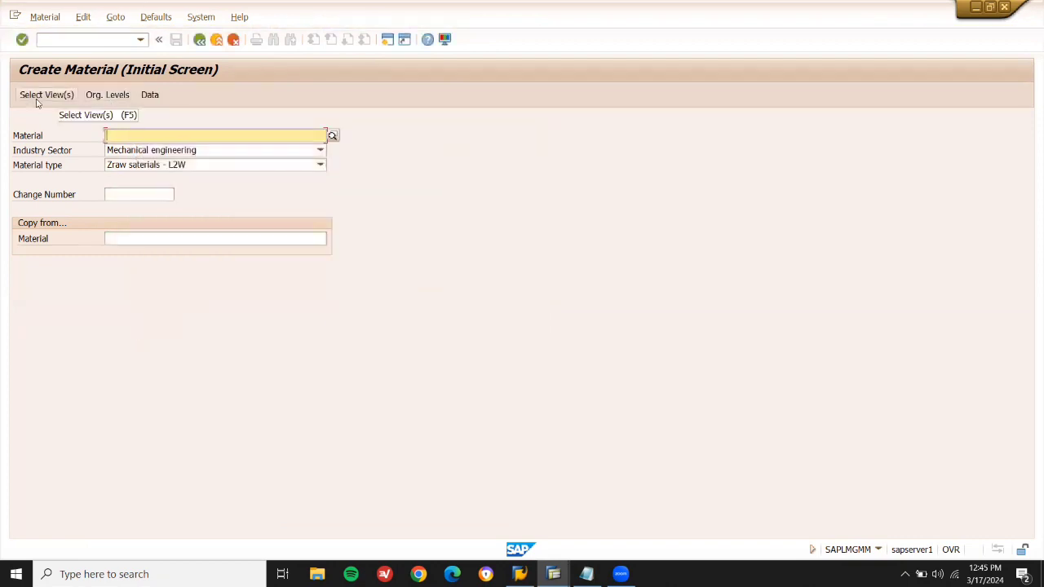
In the views list, drop the three Sales views and add Basic Data 2.
left_click(36, 96)
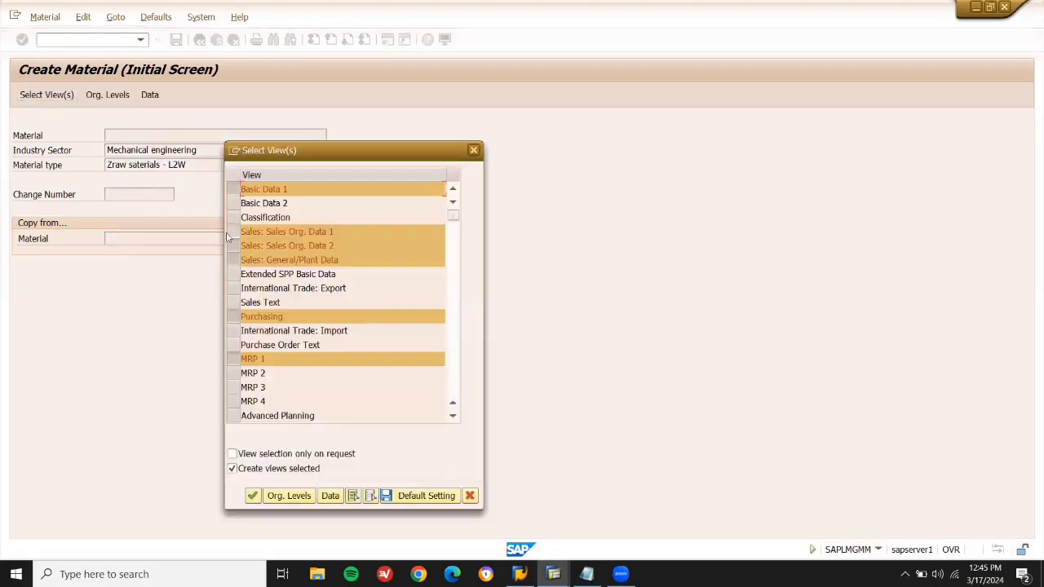
left_click(232, 232)
left_click(233, 246)
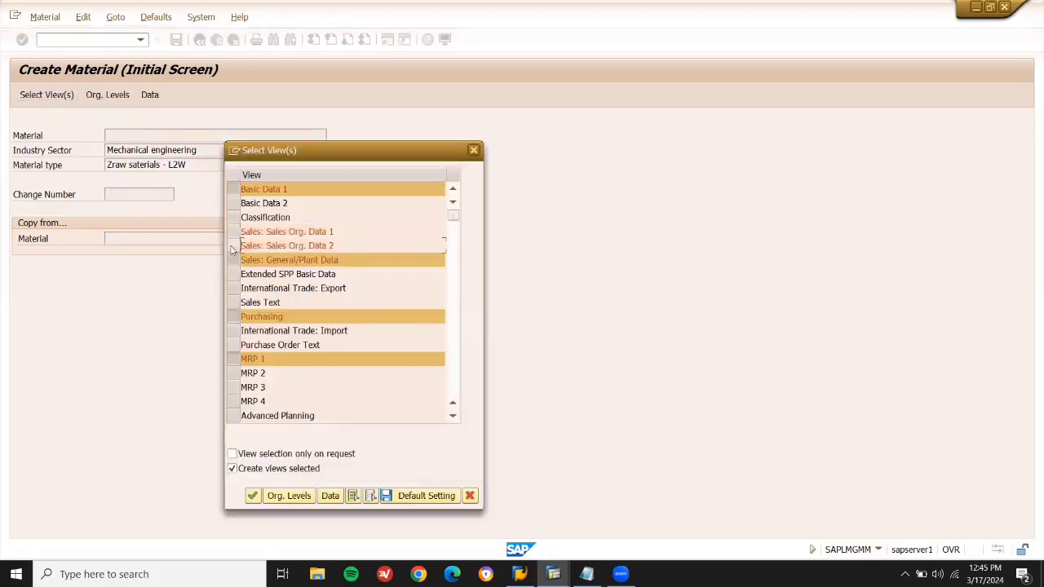
left_click(233, 259)
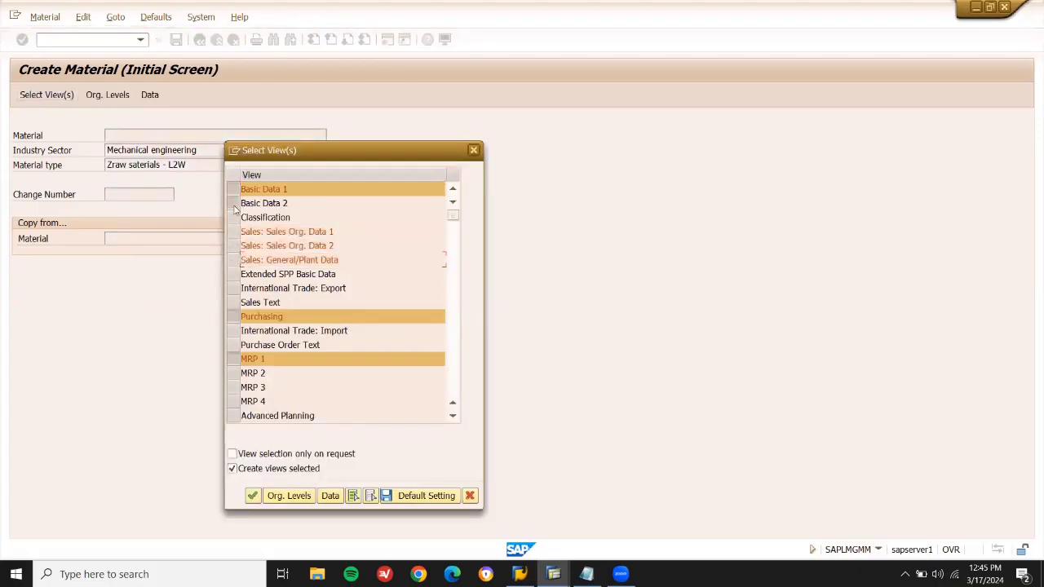
left_click(234, 204)
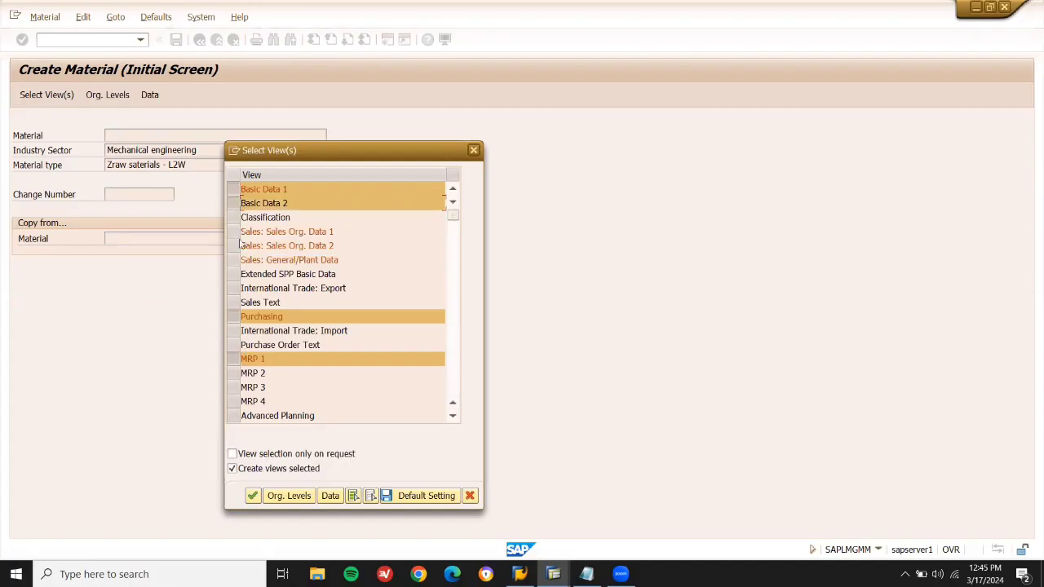
left_click(454, 417)
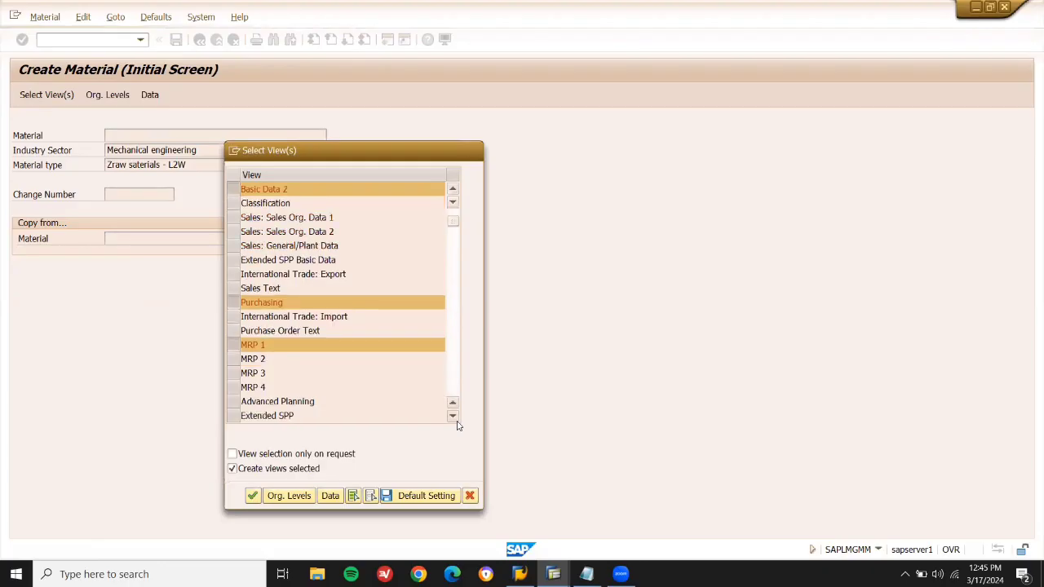
left_click(458, 424)
left_click(457, 425)
left_click(457, 424)
left_click(457, 425)
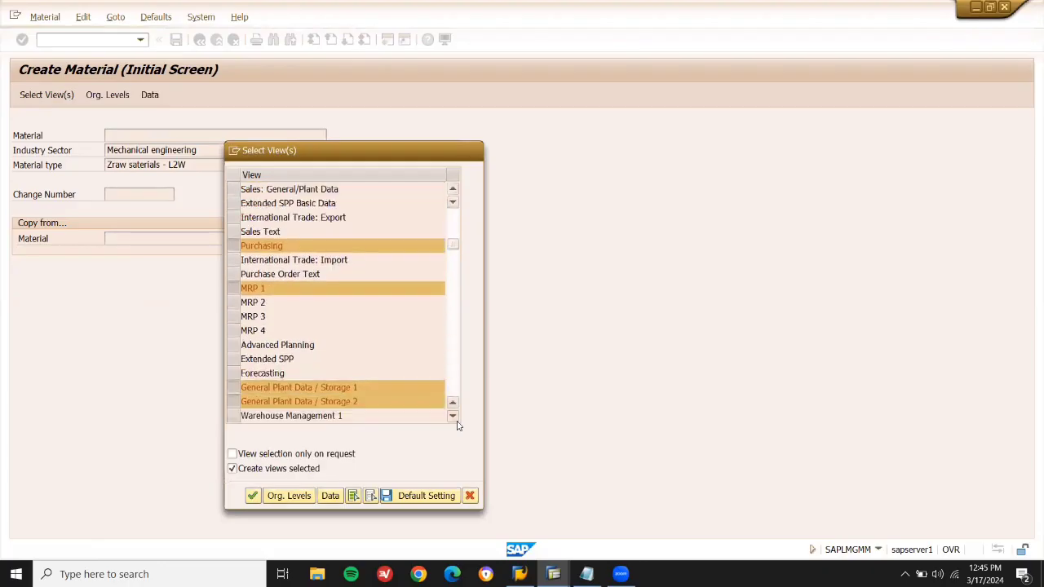
left_click(457, 424)
left_click(457, 424)
left_click(457, 425)
left_click(457, 425)
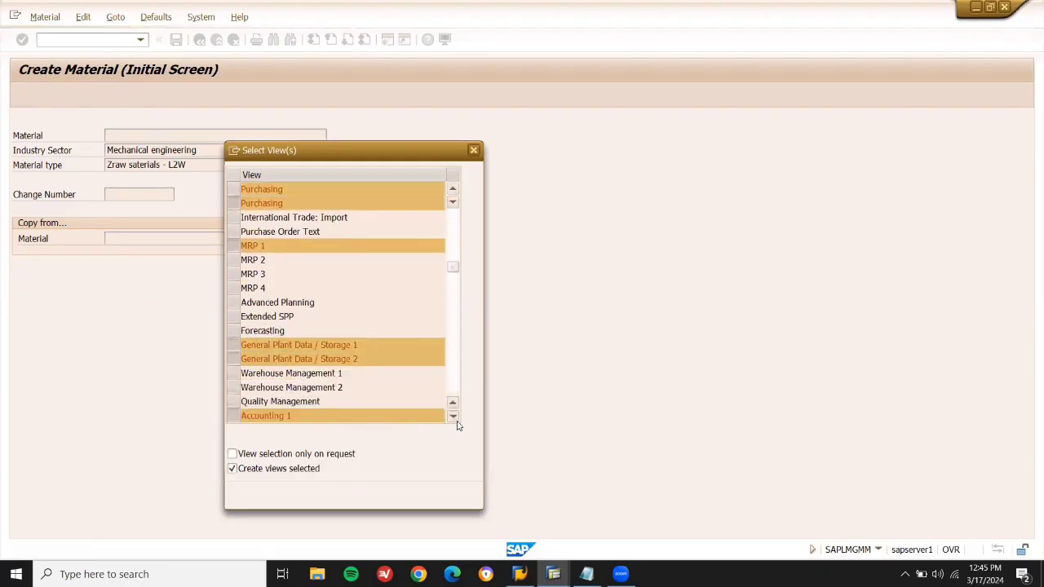
left_click(457, 425)
left_click(457, 425)
left_click(458, 425)
left_click(458, 424)
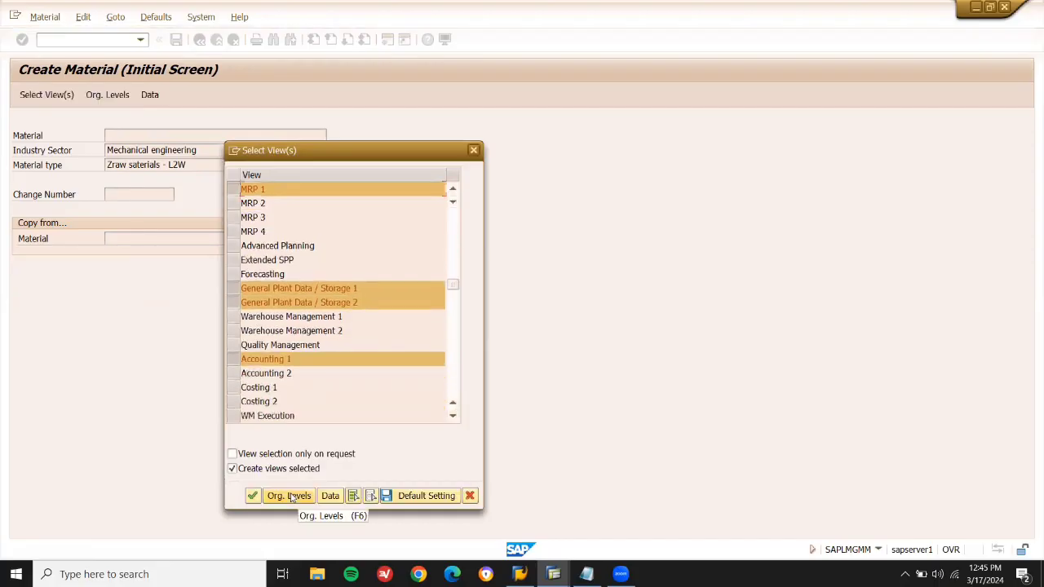
Set plant LD03 and storage location LD03 as the material's organizational levels.
left_click(290, 495)
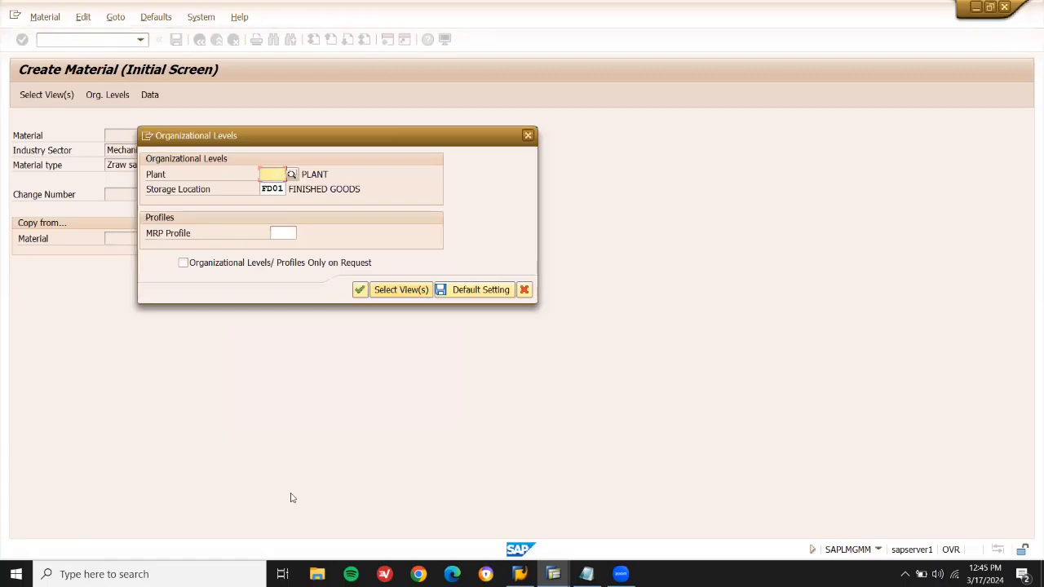
type("LD")
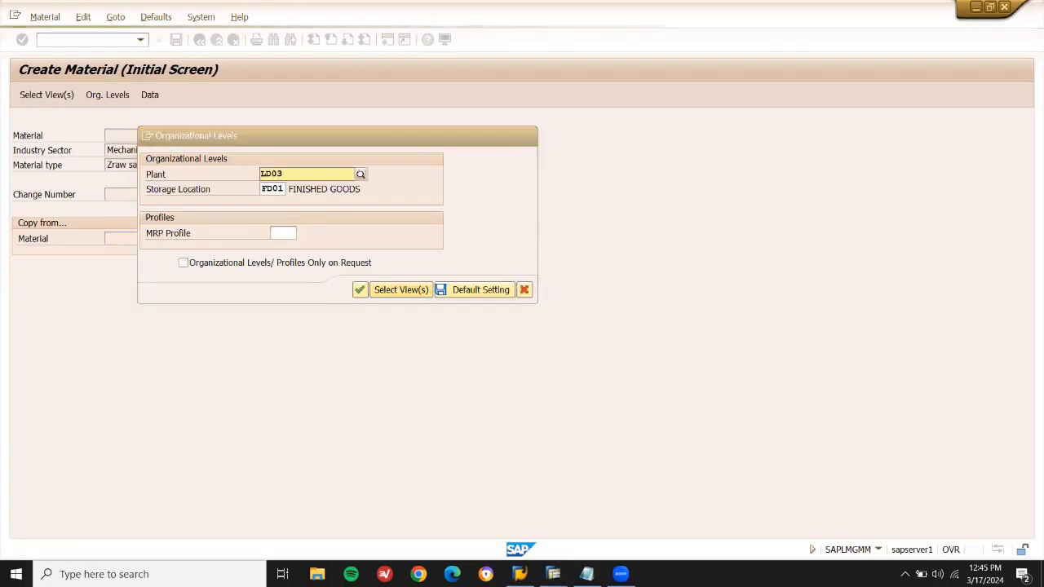
type("03")
key("Return")
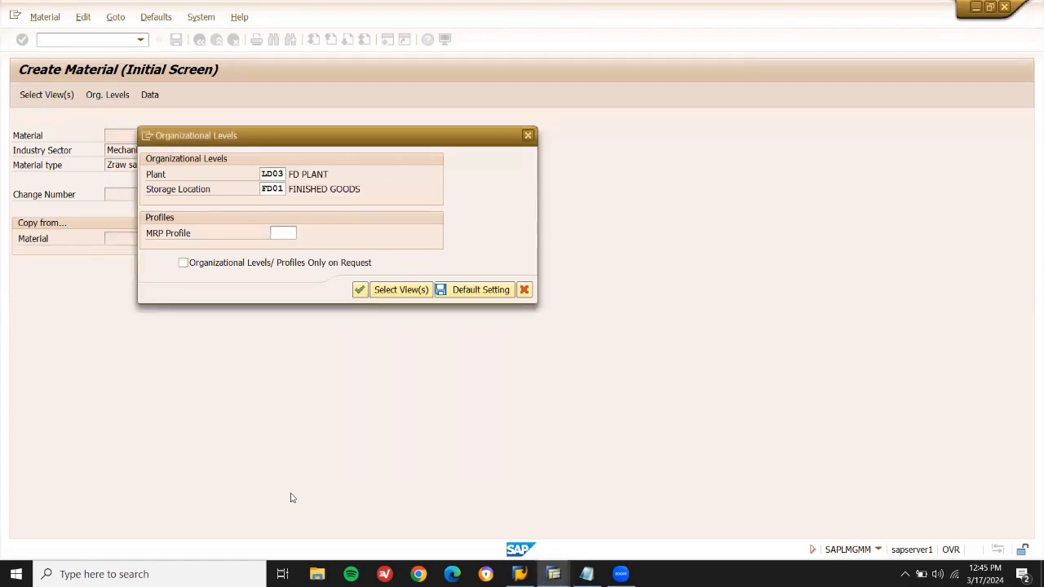
double_click(284, 187)
type("F")
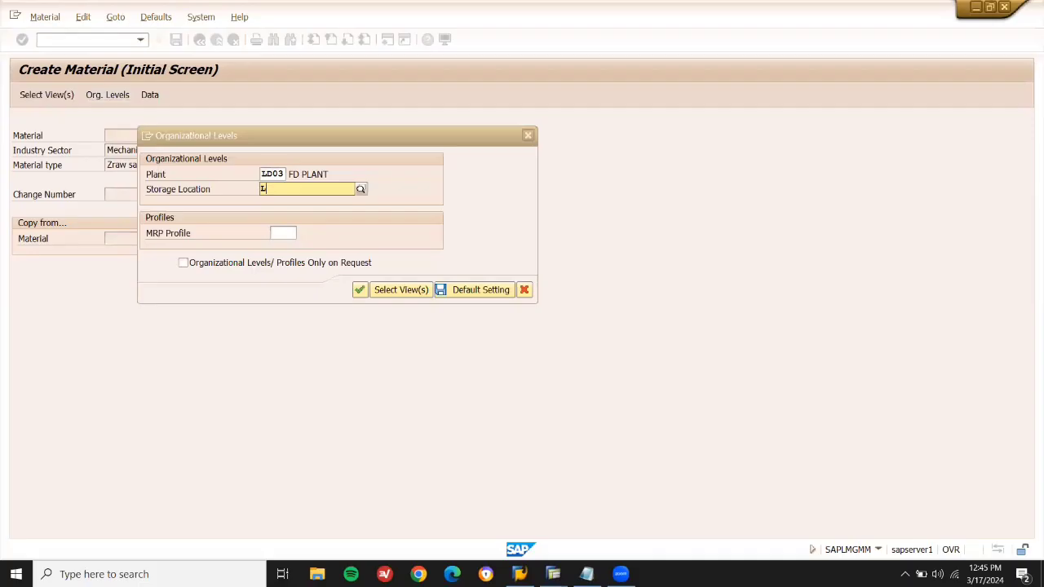
type("D03")
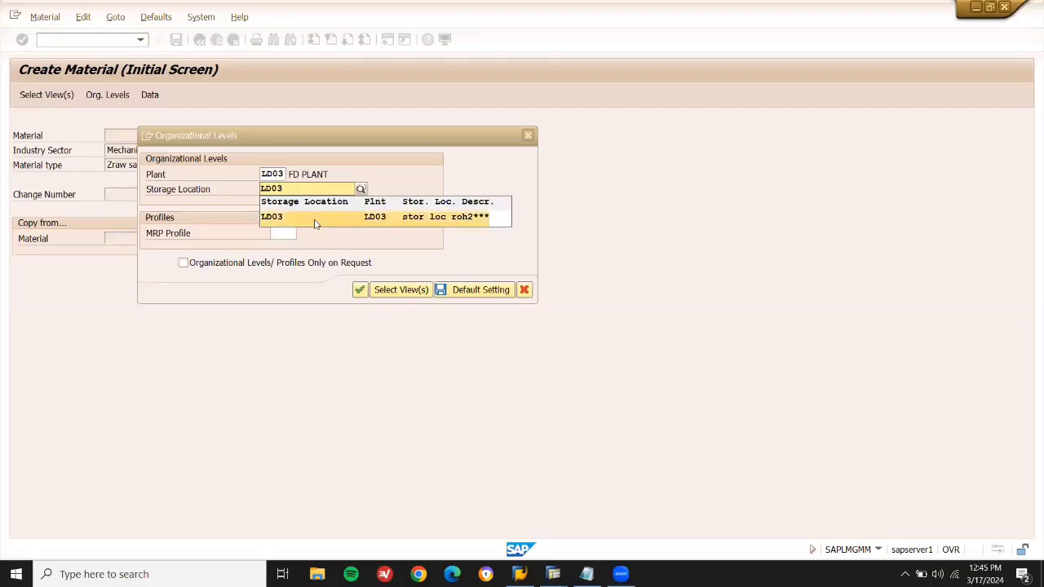
left_click(316, 225)
left_click(359, 290)
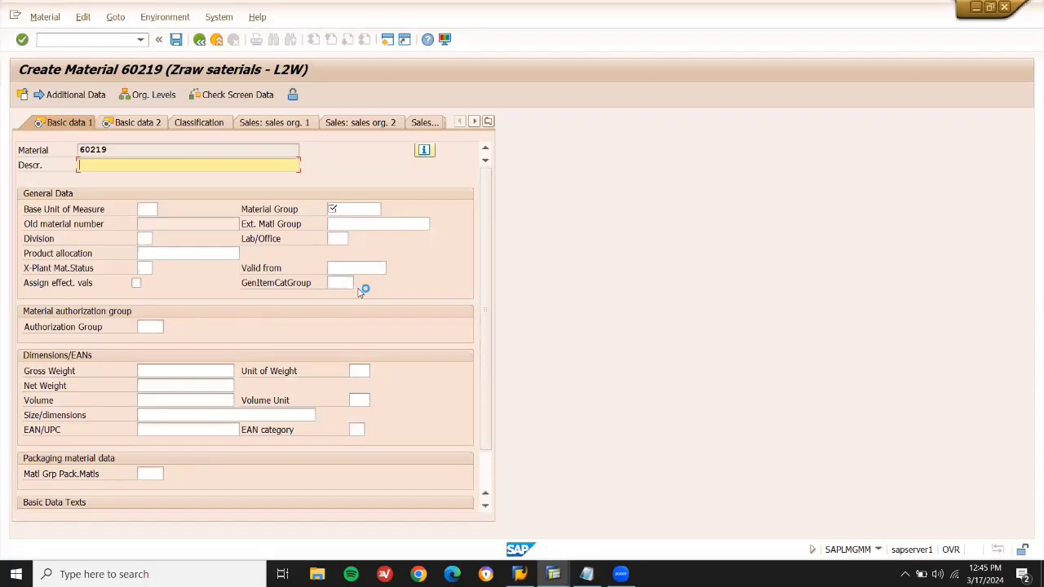
Enter description SMPS--LAPTOP DELL, base unit EA and material group 01.
type("SMP")
left_click(156, 209)
type("EA")
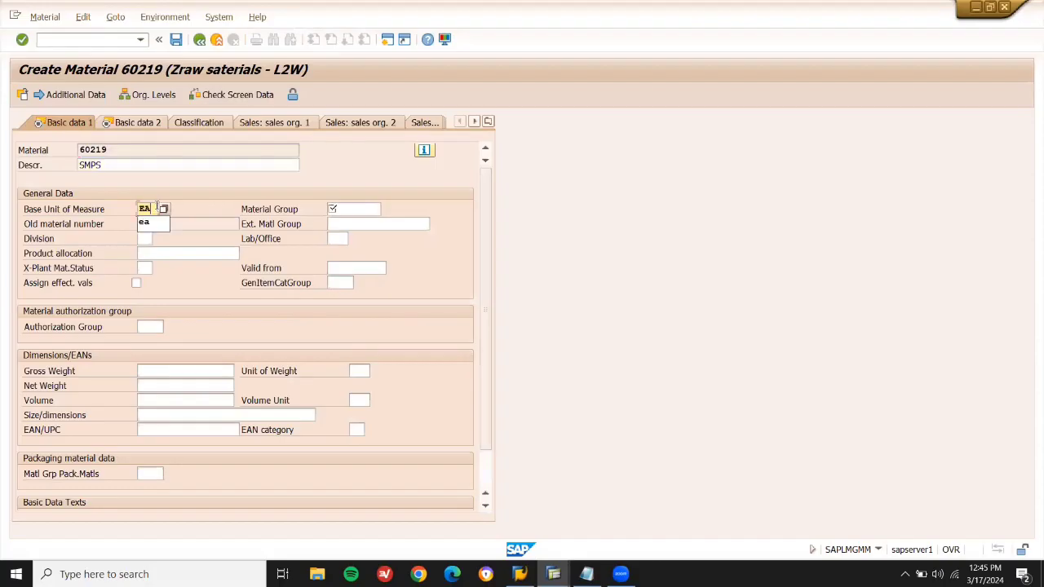
left_click(160, 165)
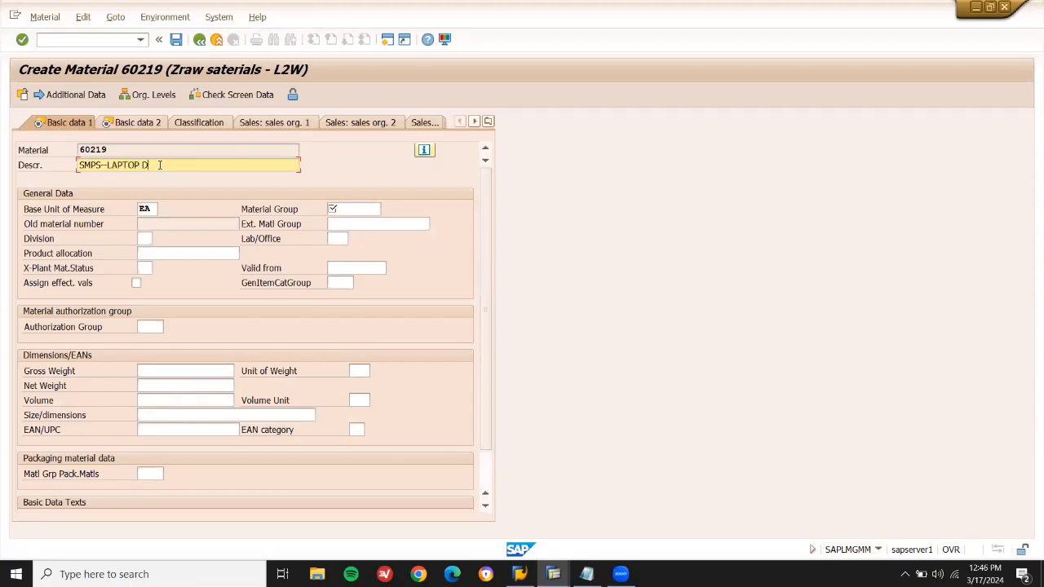
left_click(356, 211)
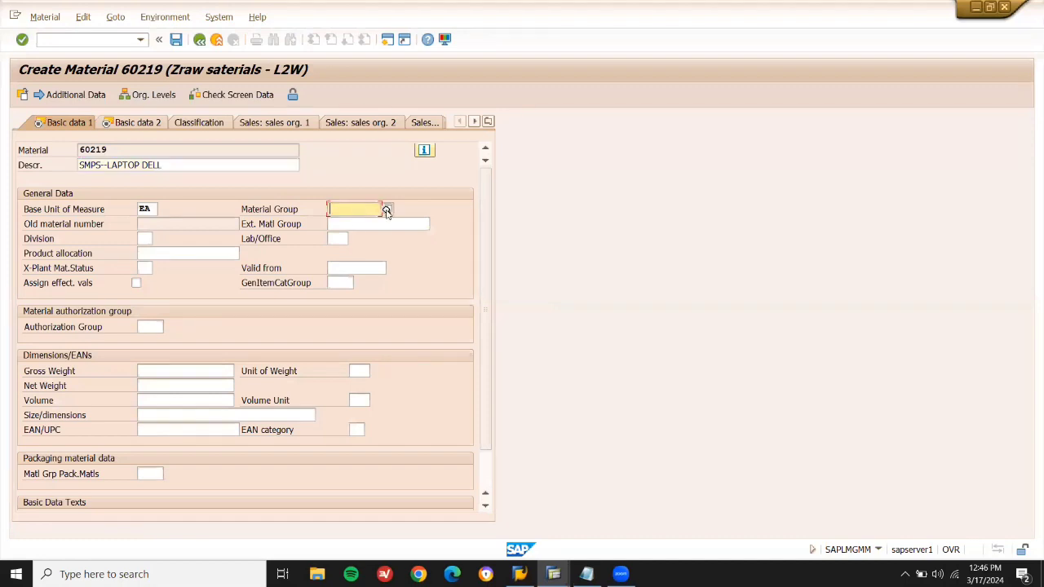
left_click(387, 210)
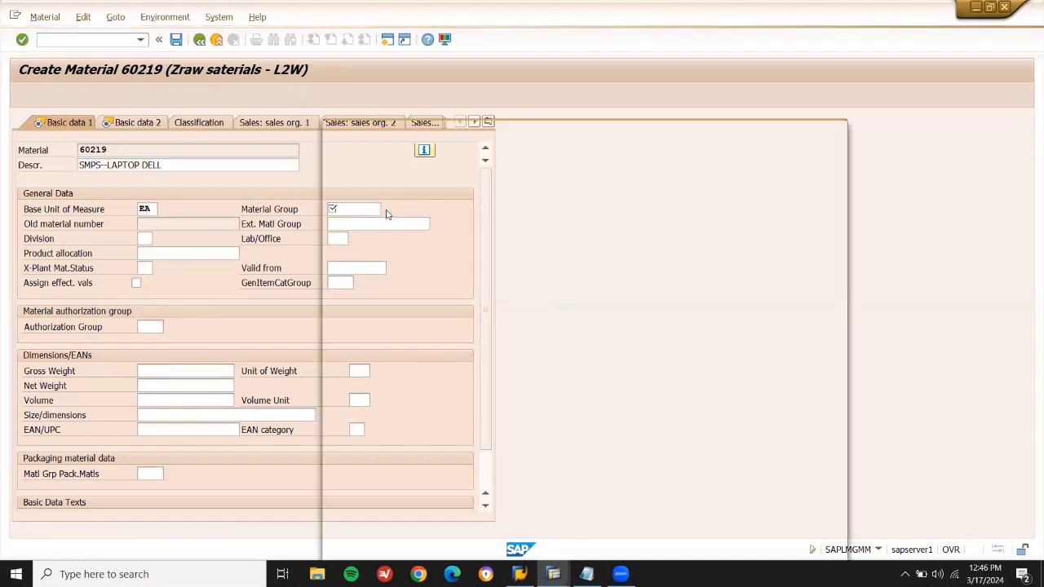
double_click(354, 184)
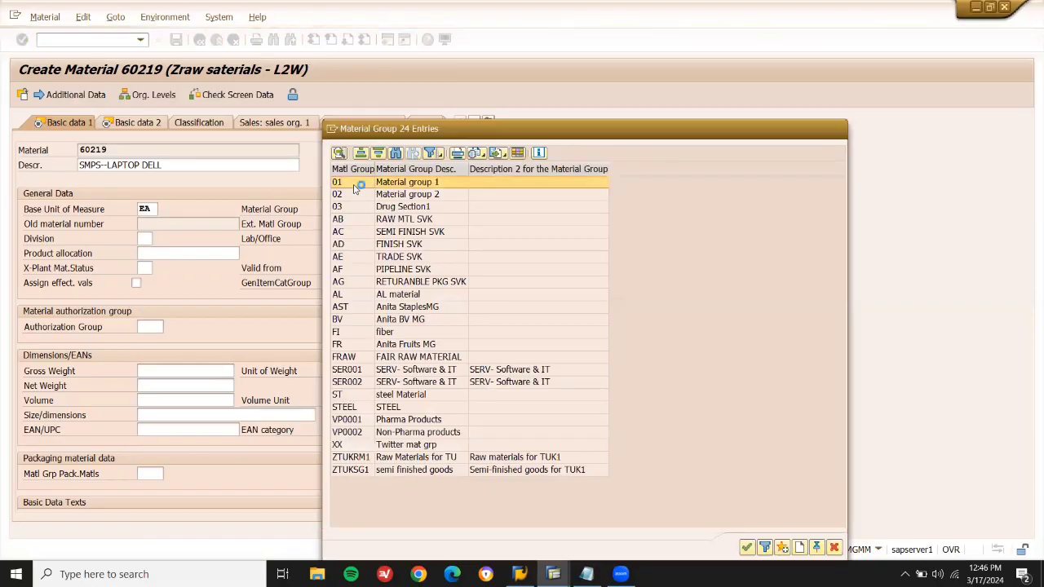
key("Return")
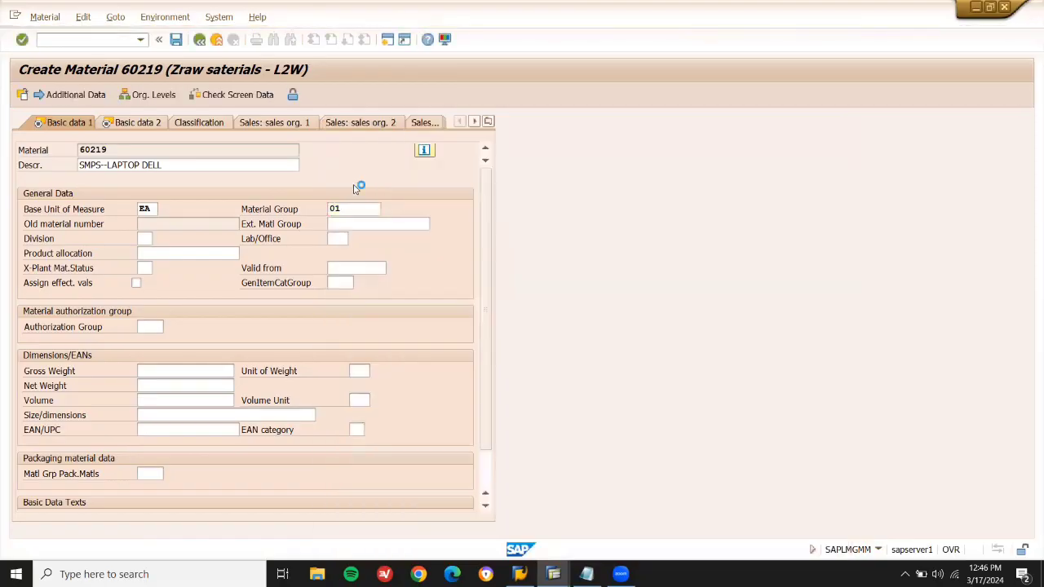
Step through the Purchasing and MRP views, setting MRP type ND.
key("Return")
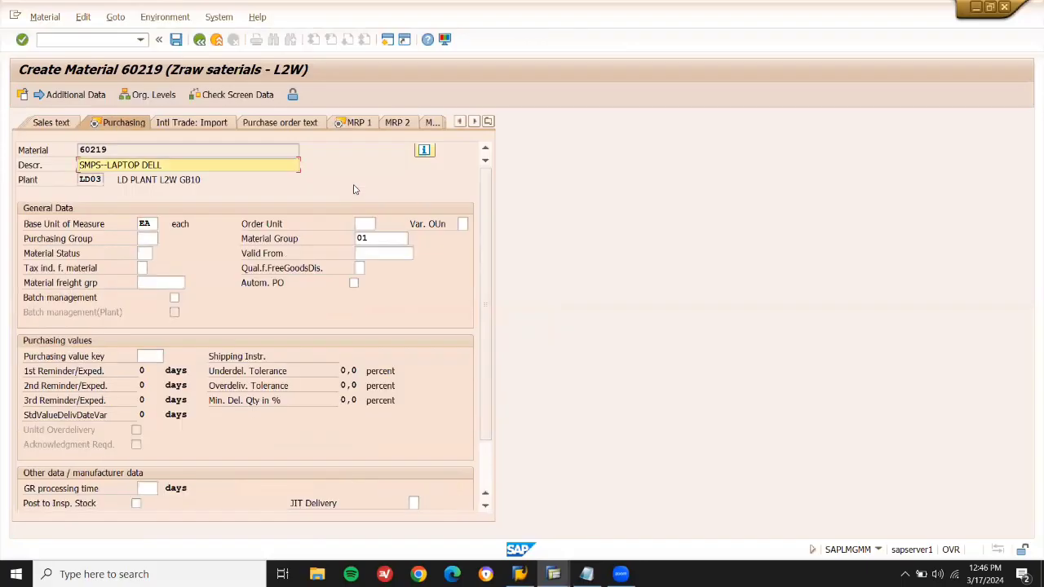
key("Return")
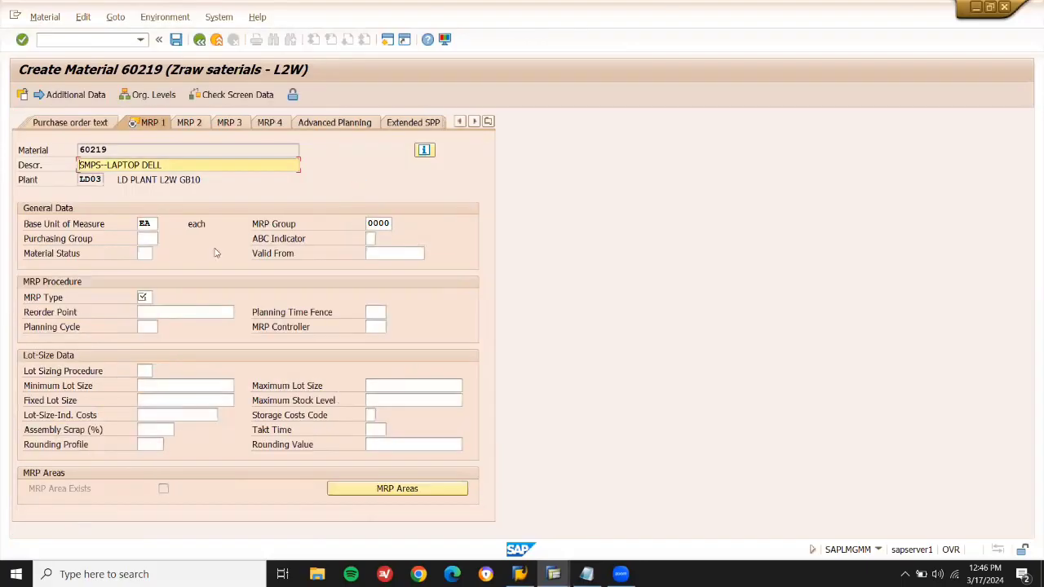
type("ND")
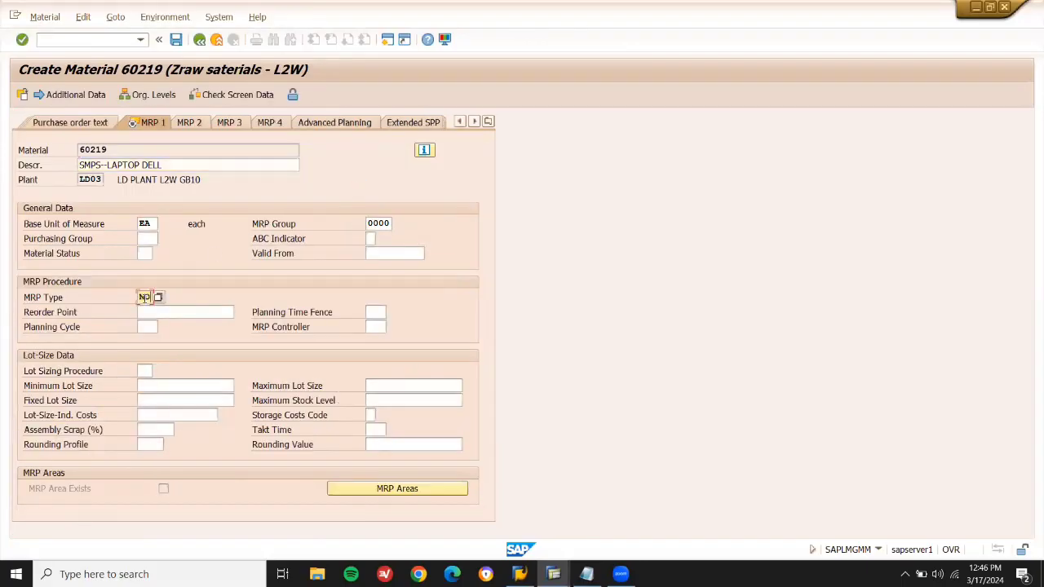
key("Return")
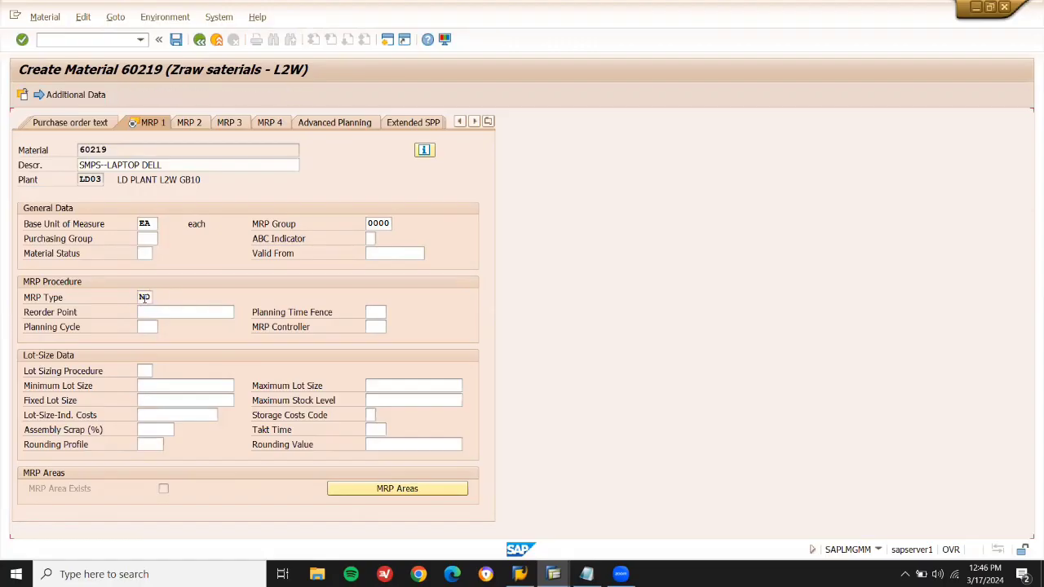
key("Return")
key("Return")
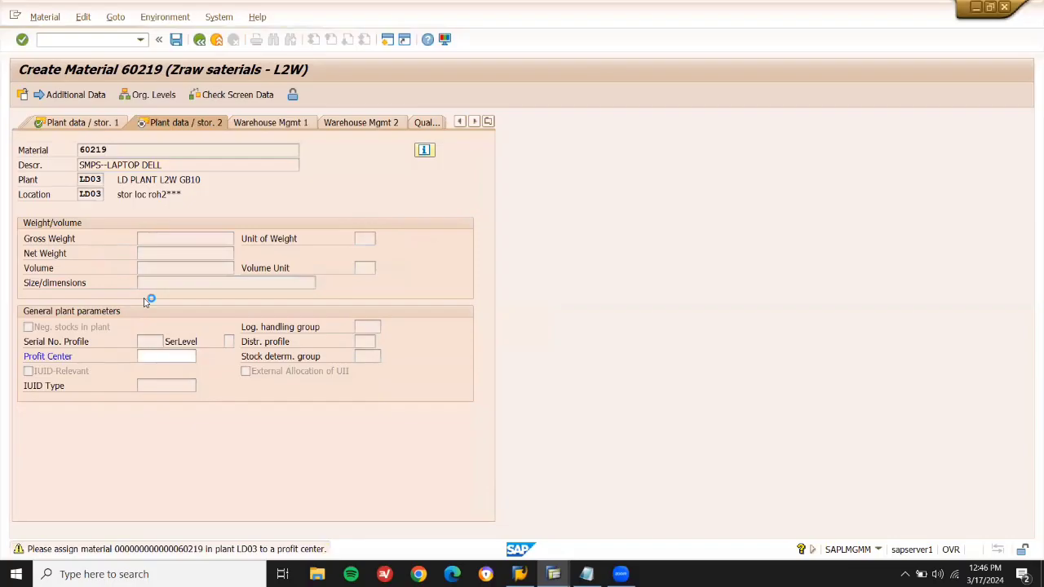
key("Return")
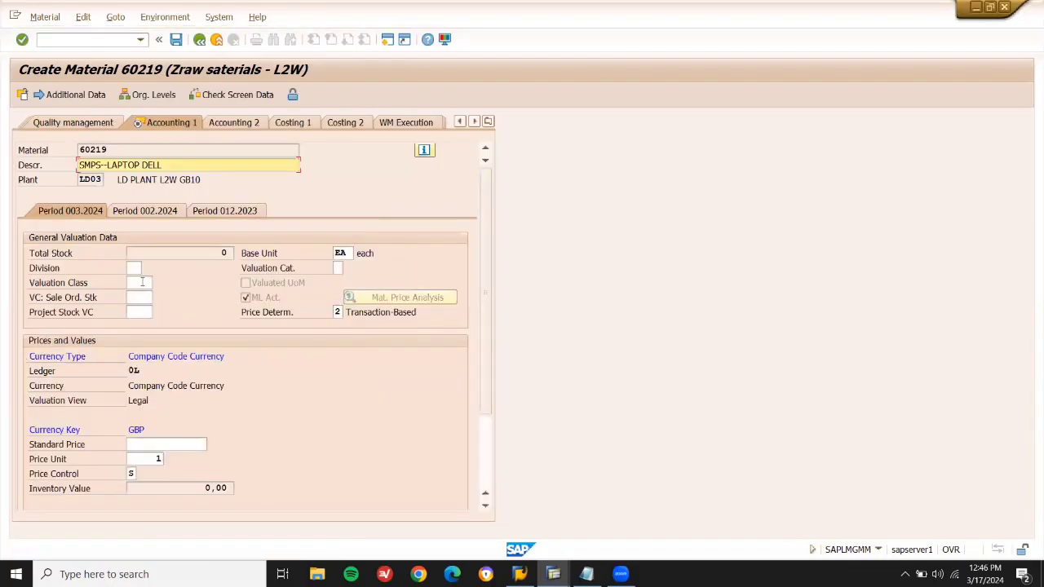
Set valuation class 3000 on Accounting 1 and save material 60219.
left_click(142, 282)
left_click(159, 282)
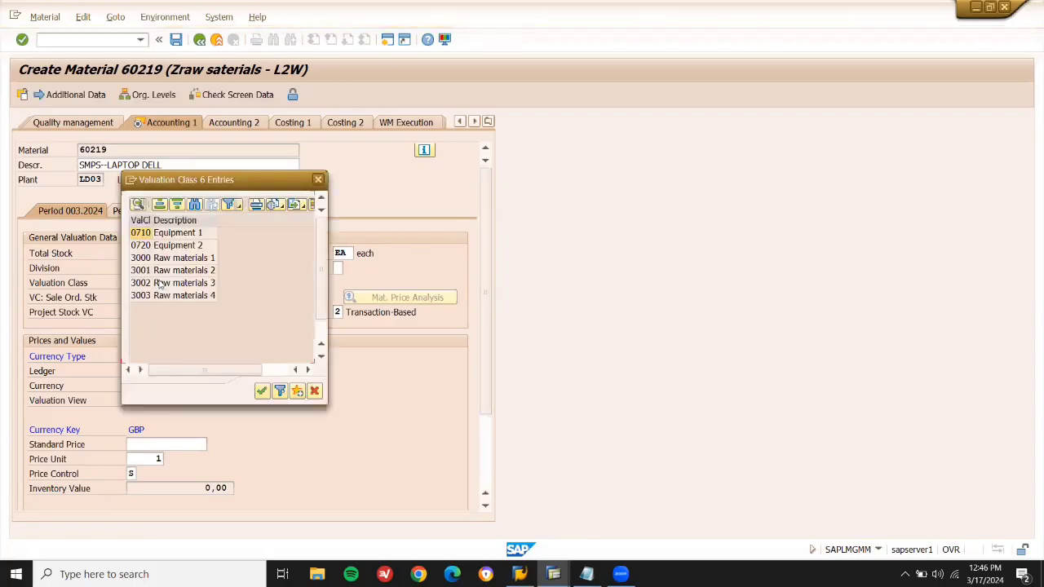
double_click(150, 259)
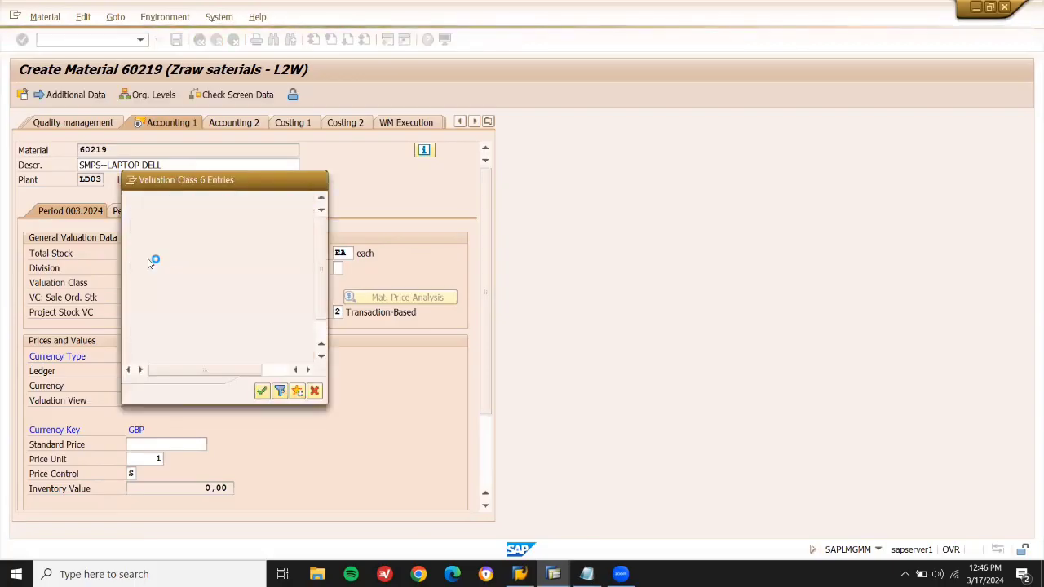
key("Return")
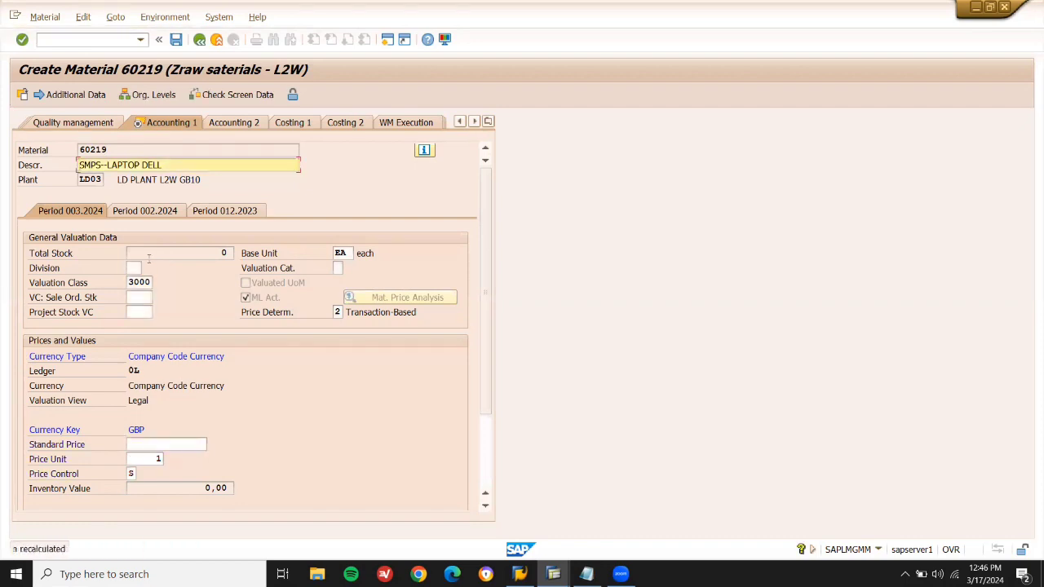
key("Return")
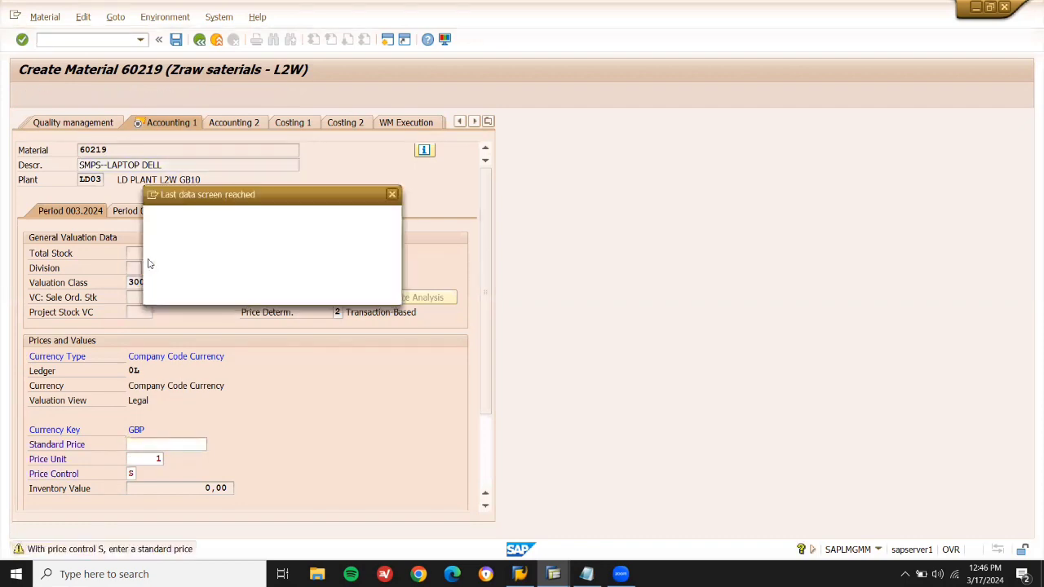
key("Return")
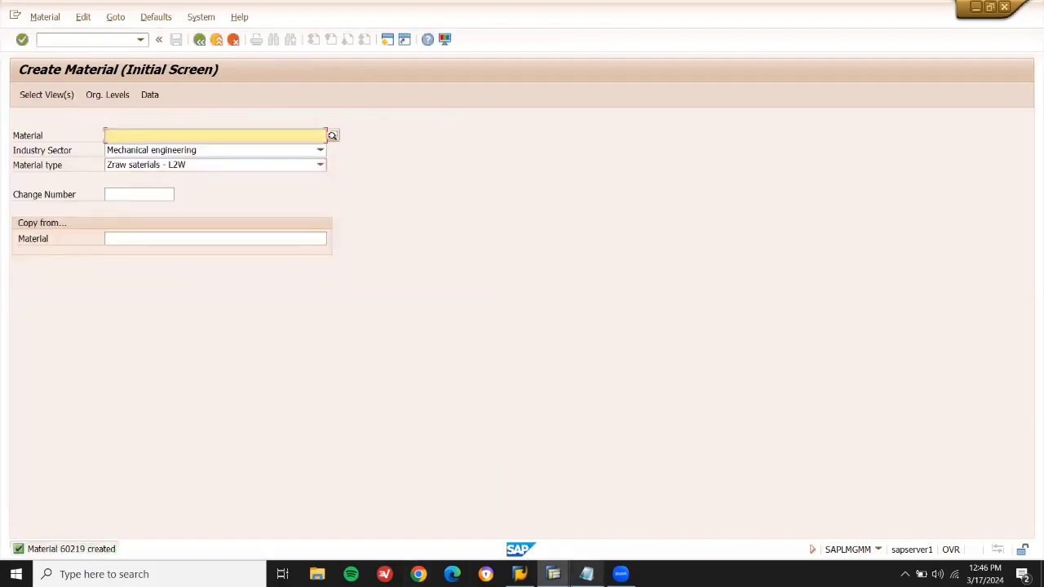
In Notepad, add material 60219 after mm01 and change me11 to ME11.
left_click(586, 574)
left_click(628, 193)
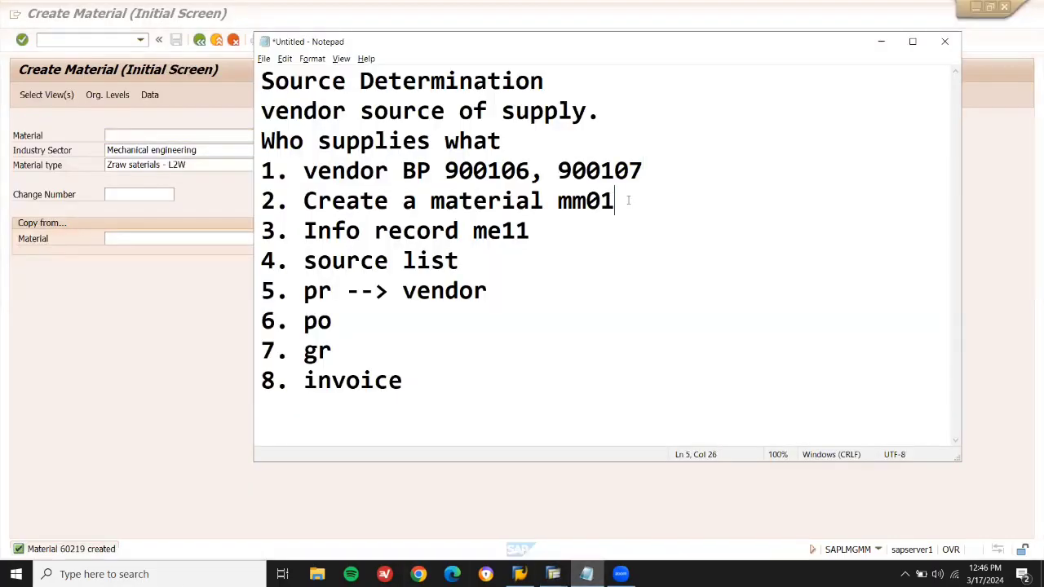
type("60219")
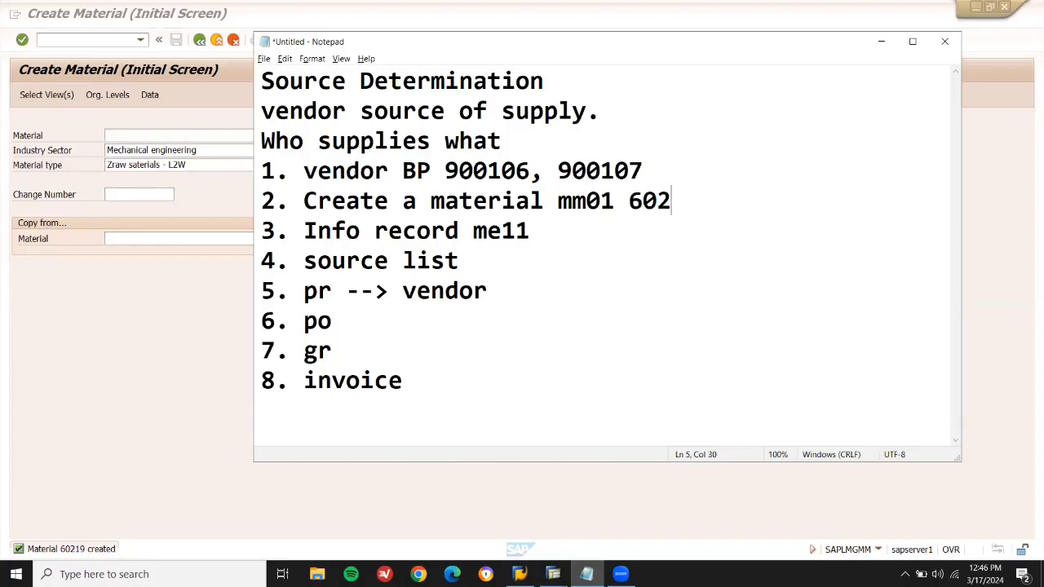
left_click(501, 231)
key("BackSpace")
key("BackSpace")
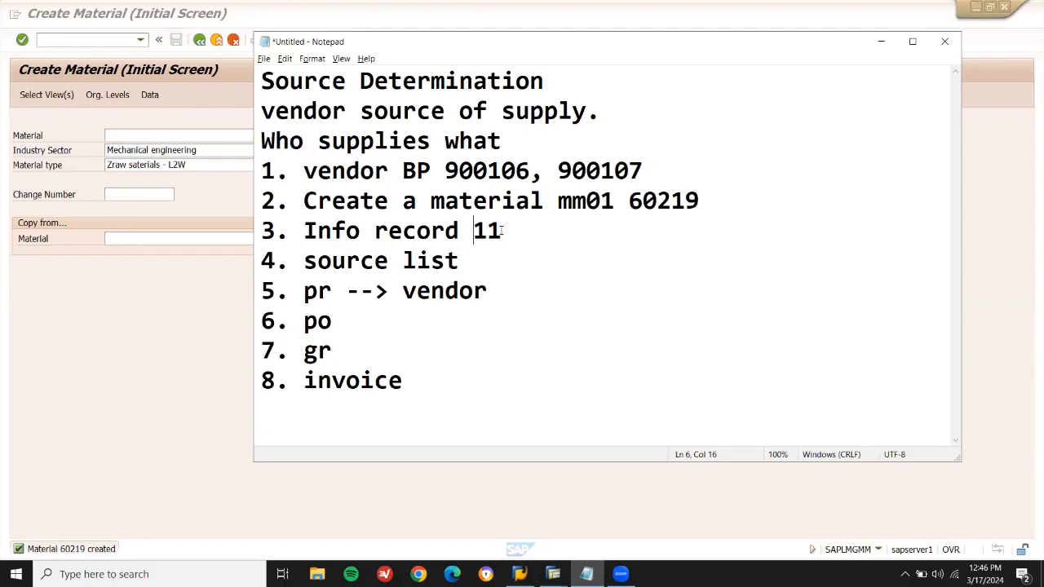
type("ME")
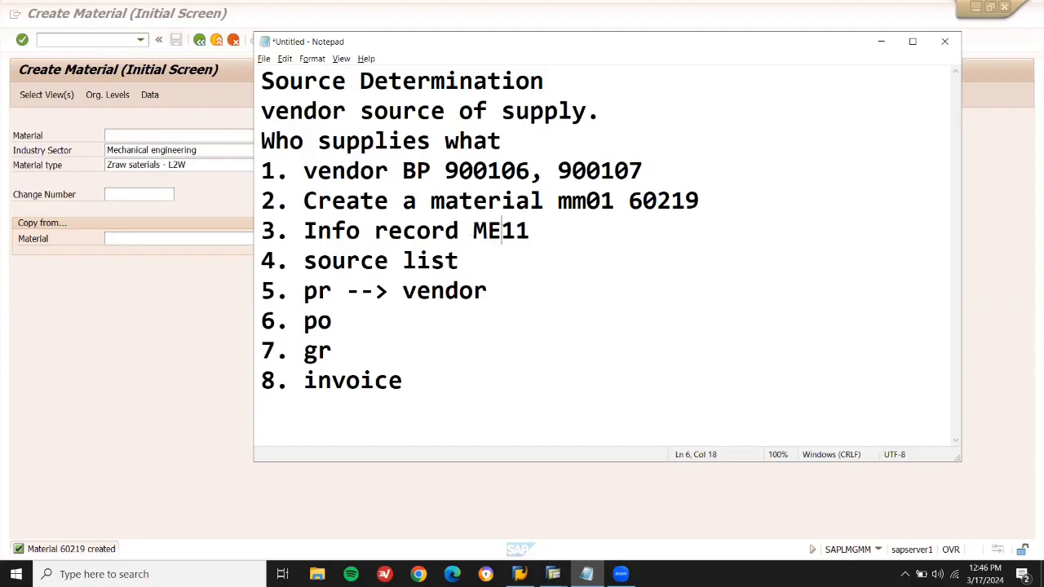
Run /NME11 and enter supplier 900106 for the new info record.
left_click(97, 41)
type("/NME11")
key("Return")
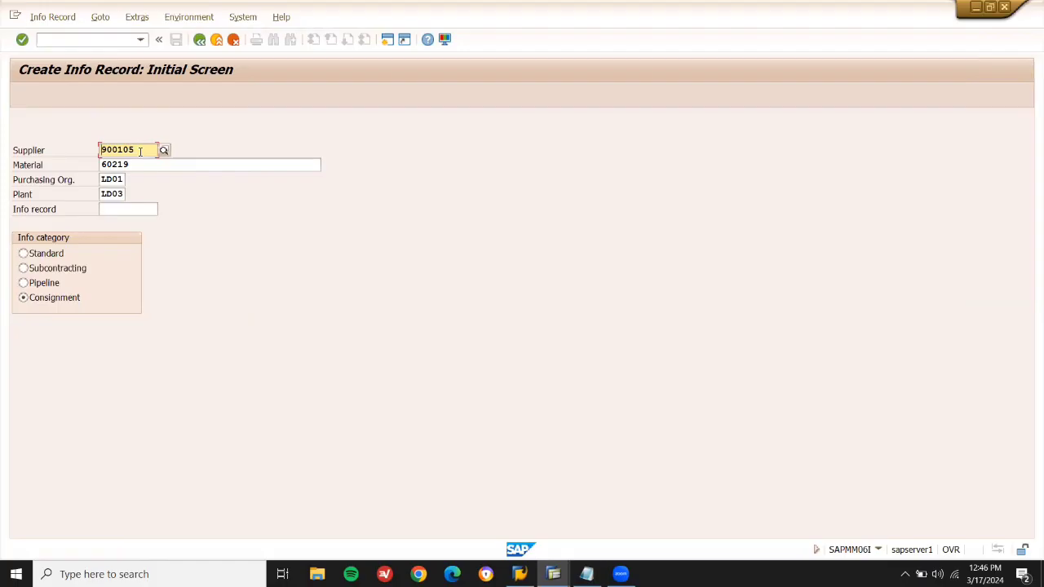
key("alt+Tab")
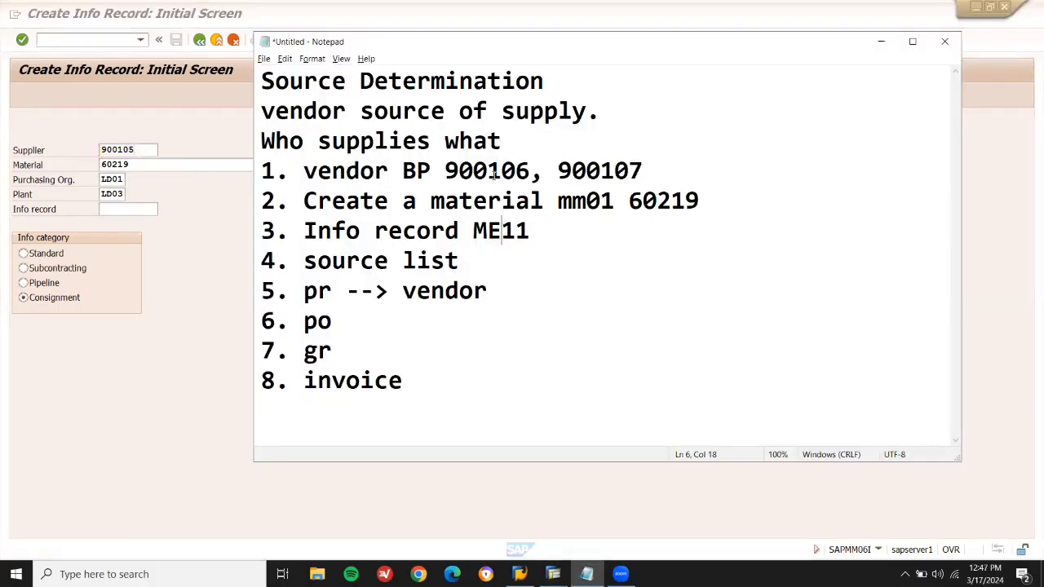
double_click(493, 174)
left_click(494, 173)
left_click(614, 170)
double_click(617, 171)
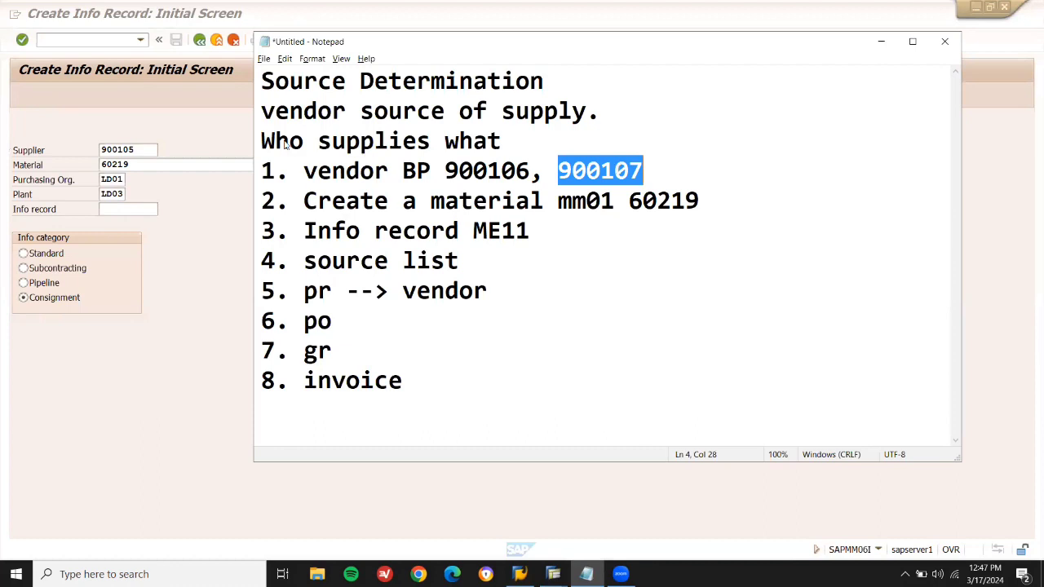
key("alt+Tab")
key("BackSpace")
type("6")
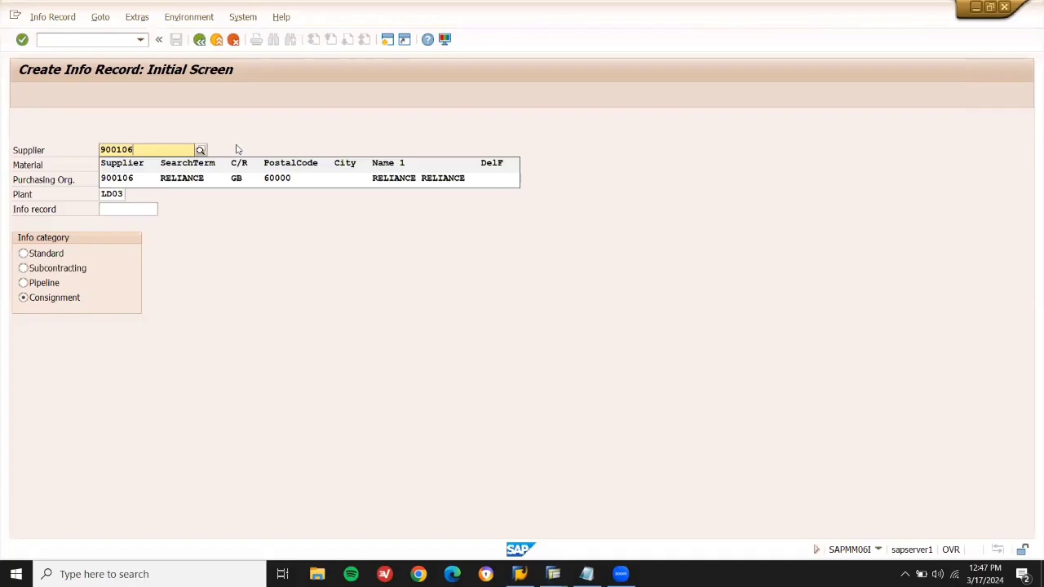
left_click(216, 180)
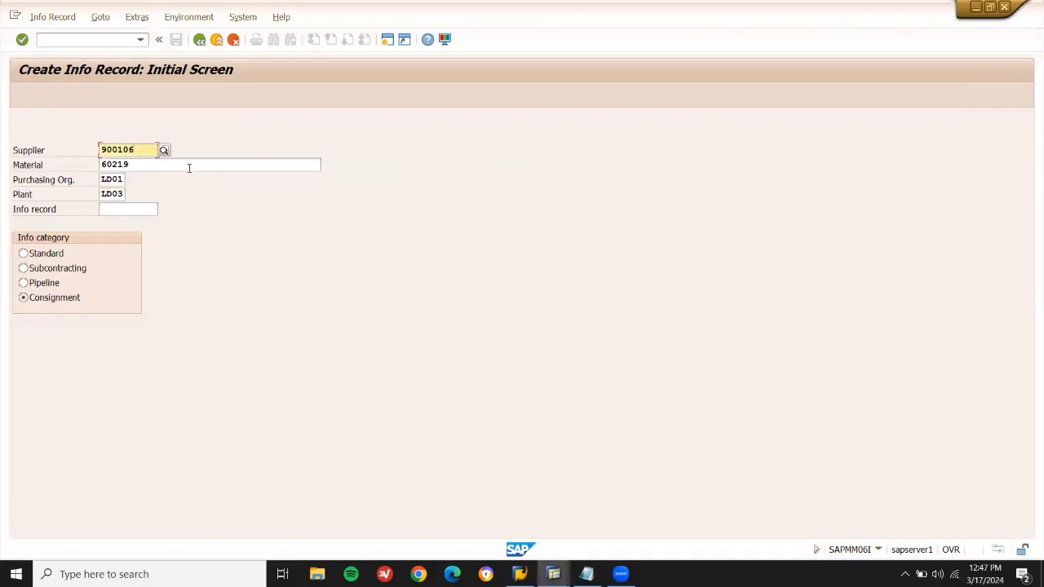
Enter material 60219 and the plant, with info record category Standard.
left_click(189, 168)
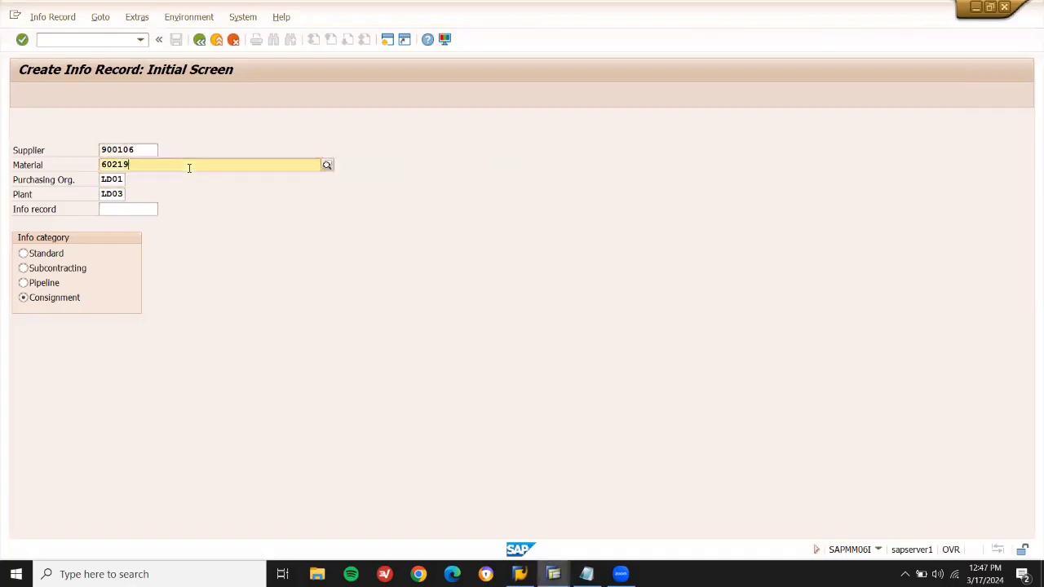
key("alt+Tab")
double_click(647, 203)
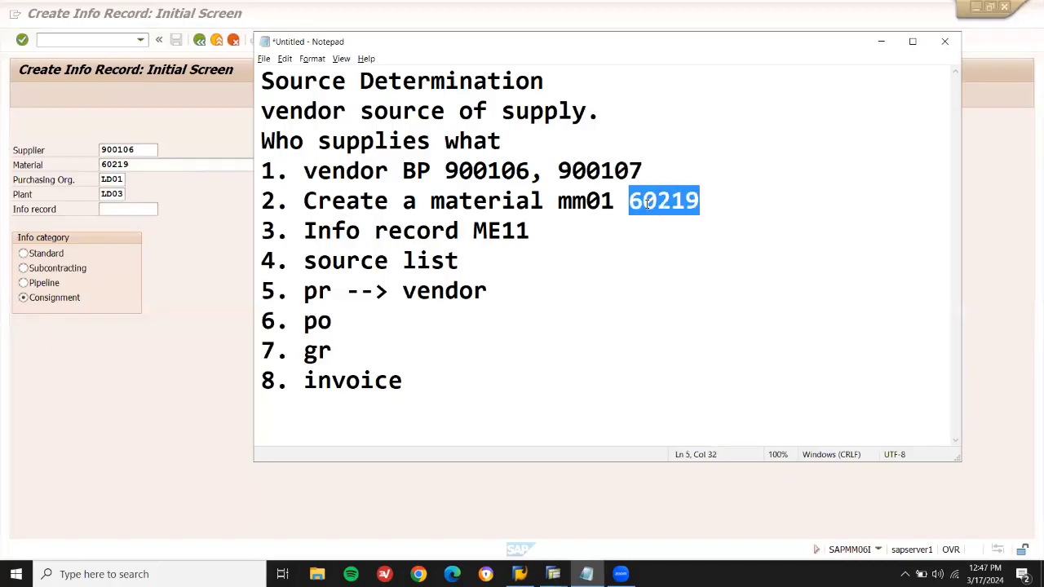
left_click(118, 179)
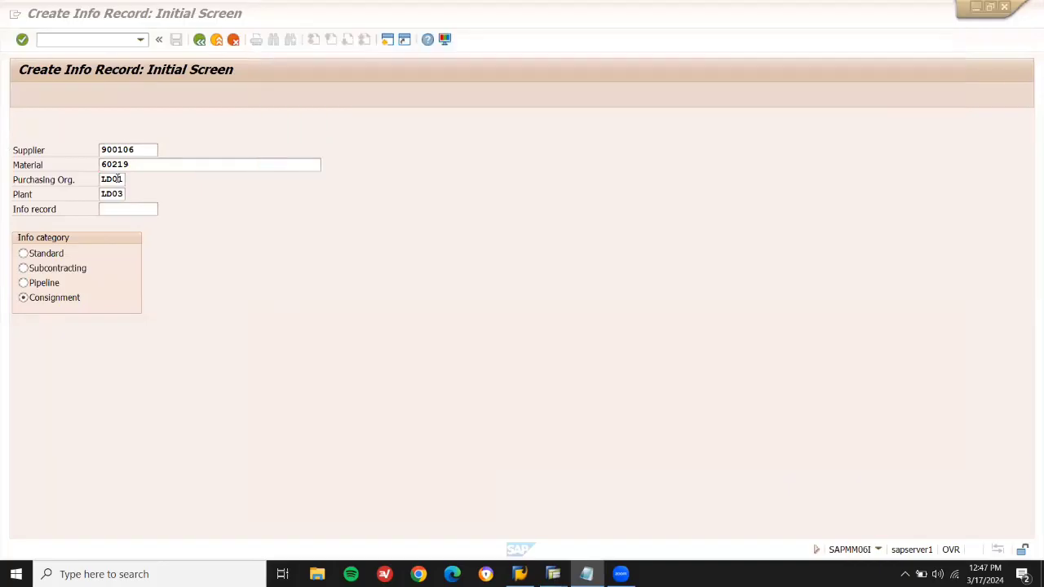
left_click(112, 193)
left_click(23, 254)
key("Return")
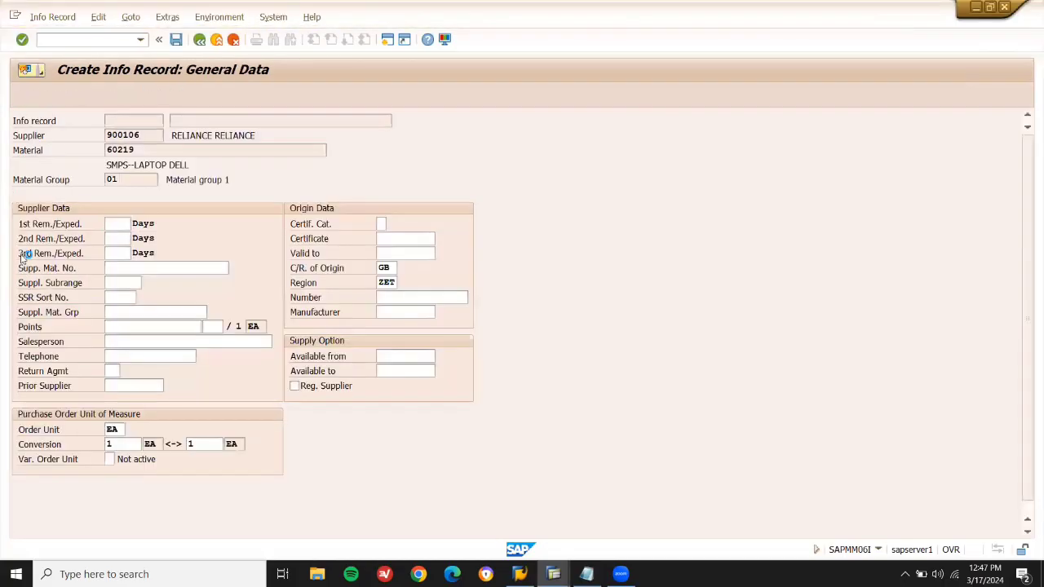
Set planned delivery time to 1 day and purchasing group 001.
key("Return")
type("1")
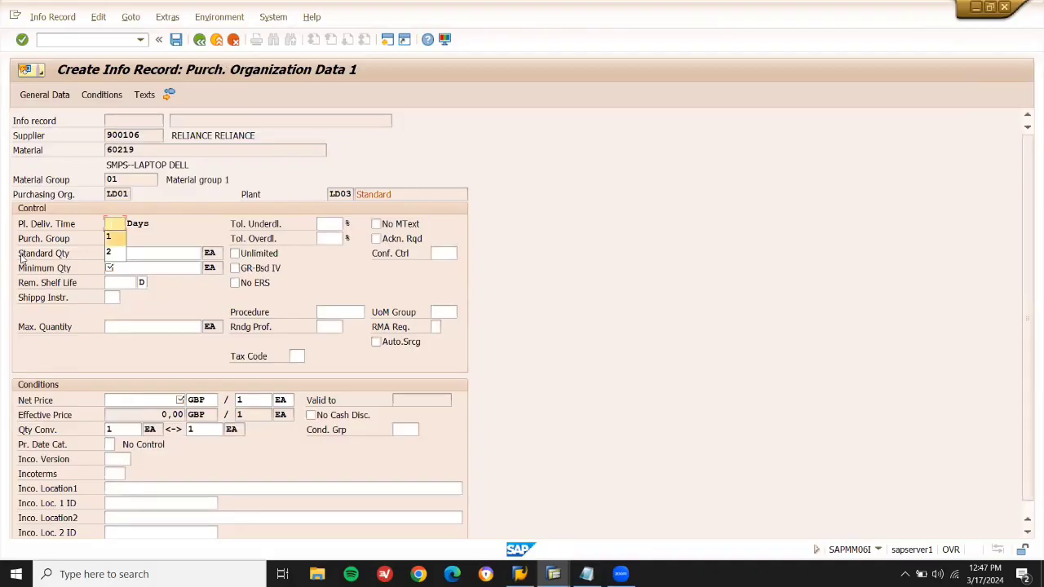
key("Tab")
key("space")
key("Down")
key("Return")
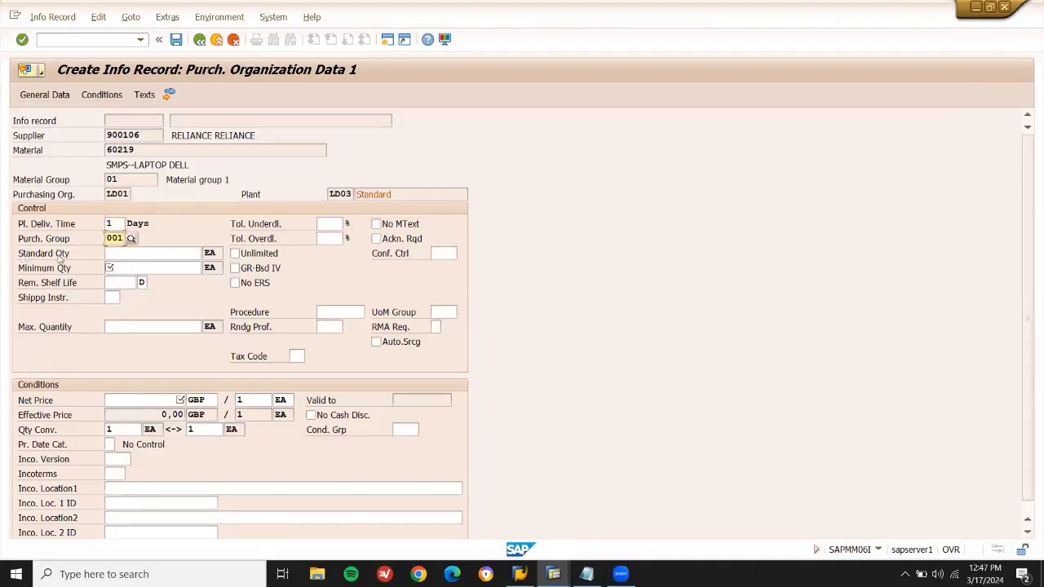
left_click(130, 239)
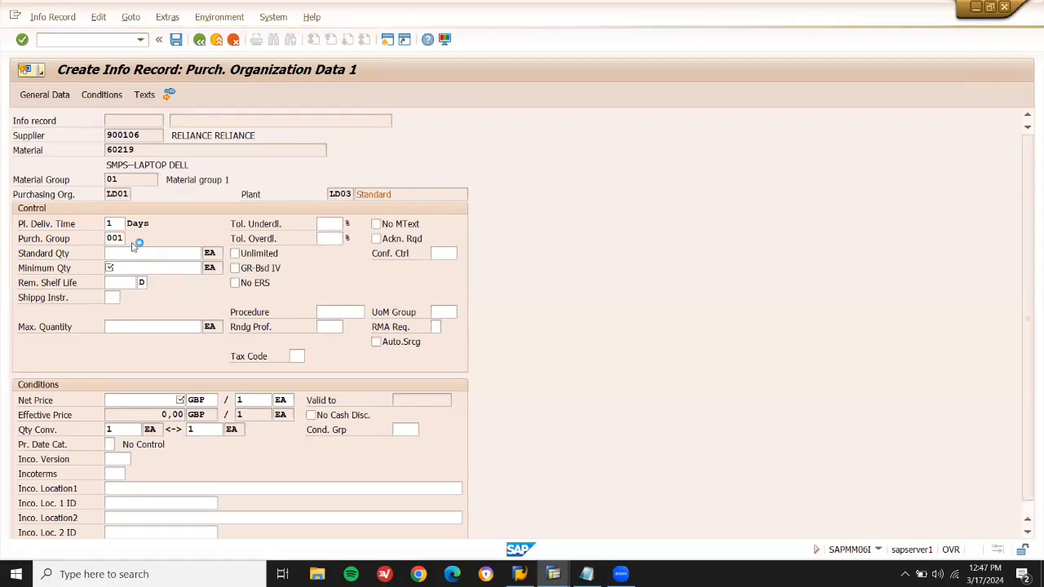
double_click(122, 195)
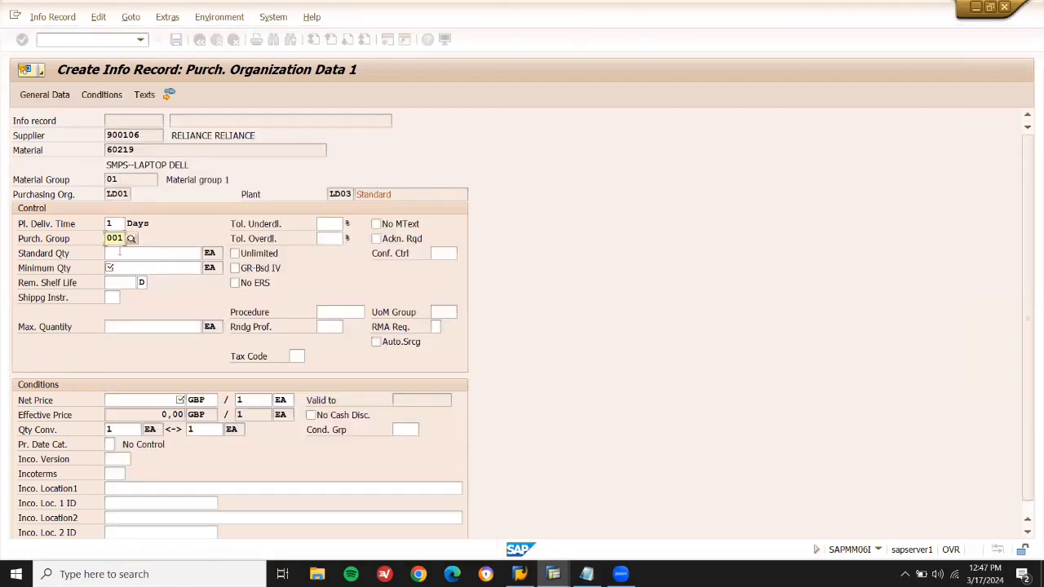
Enter standard and minimum quantity 10 and net price 110 GBP, then save info record 2510.
left_click(119, 253)
type("10")
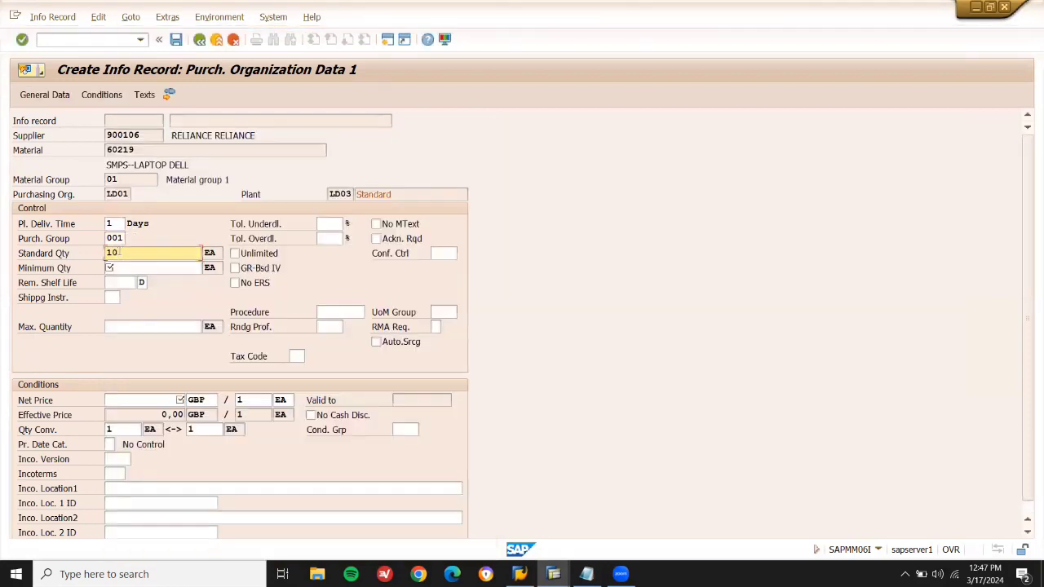
left_click(119, 267)
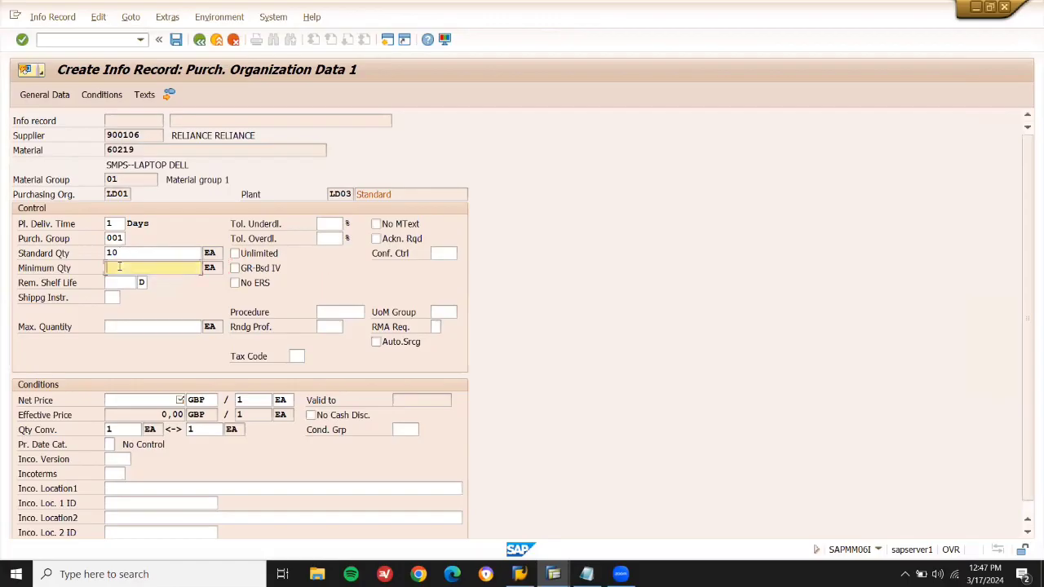
type("10")
left_click(149, 402)
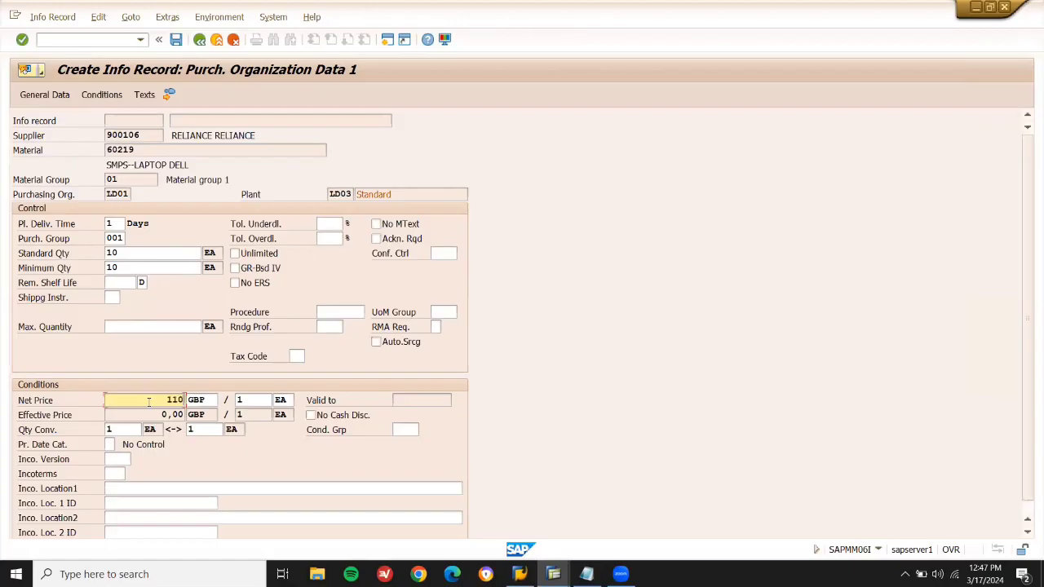
key("Return")
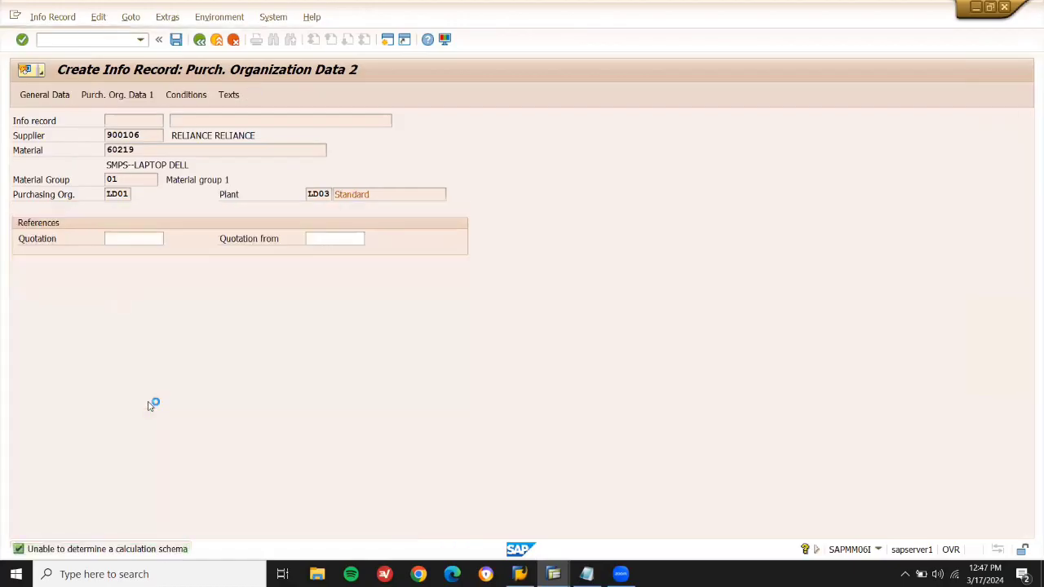
key("Return")
key("Return")
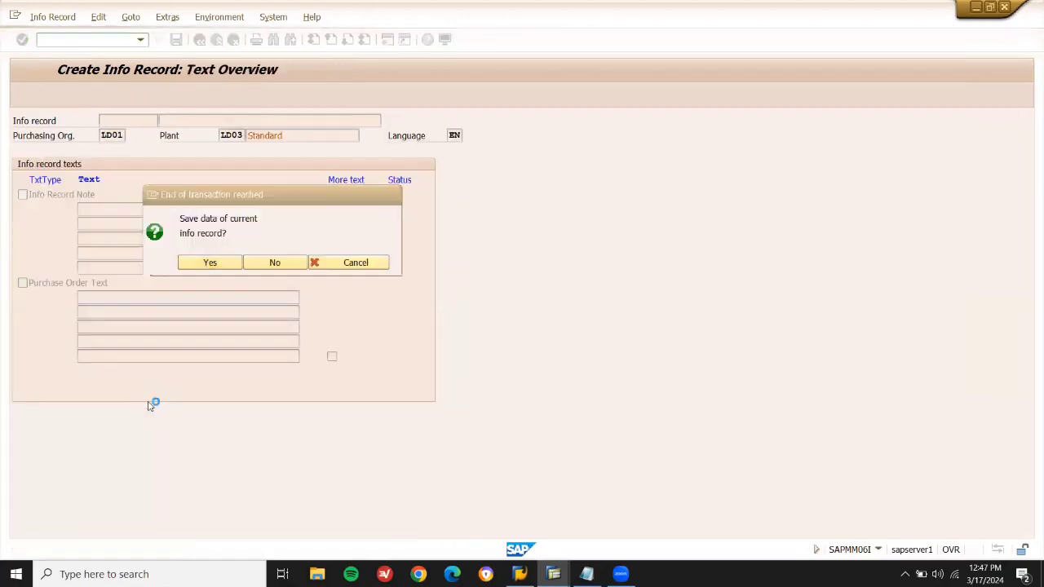
key("Return")
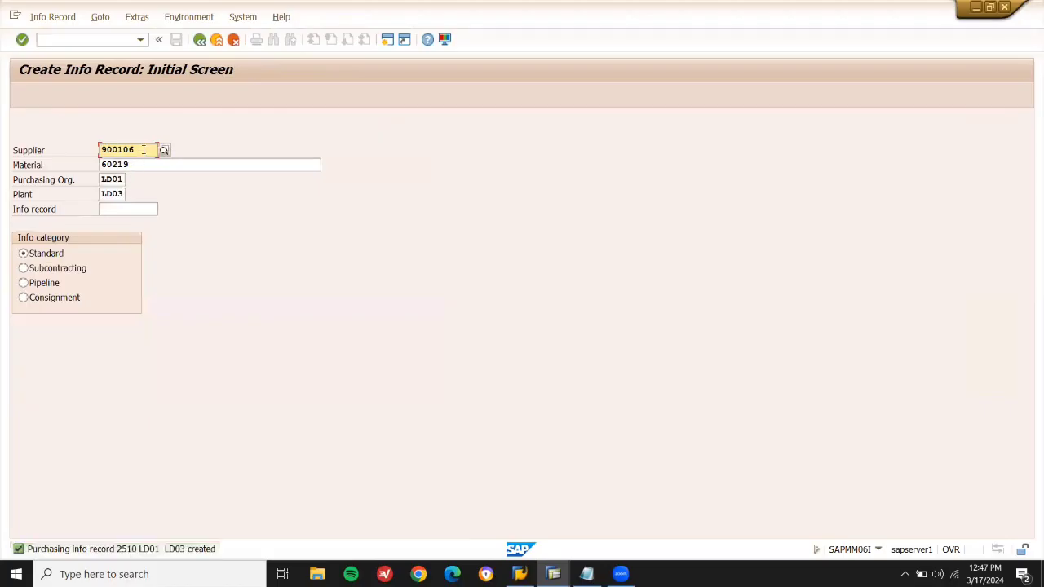
left_click(143, 149)
key("BackSpace")
Enter supplier 900107 for material 60219 and proceed to purchasing organization data.
type("7")
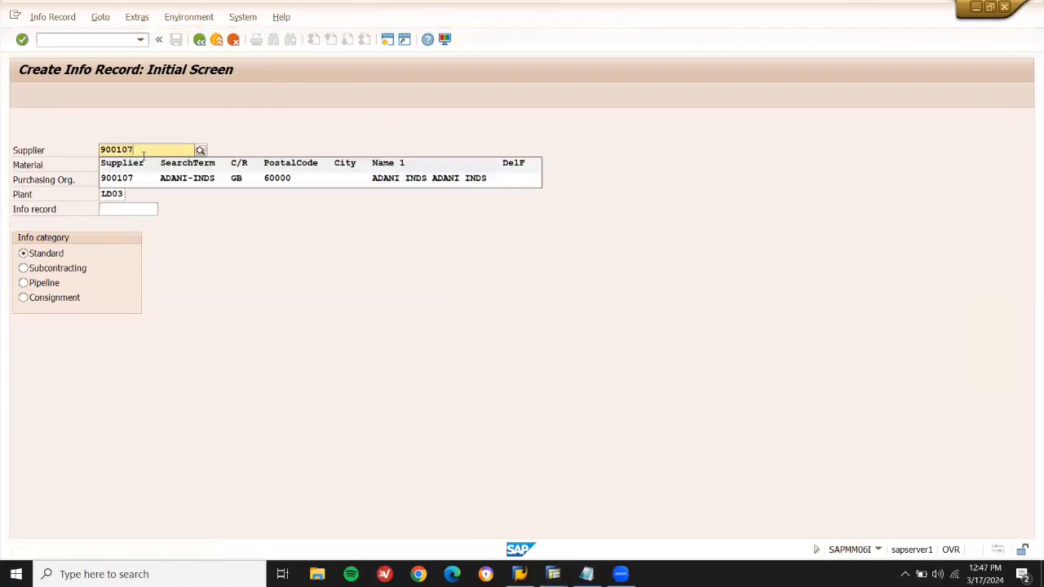
left_click(143, 177)
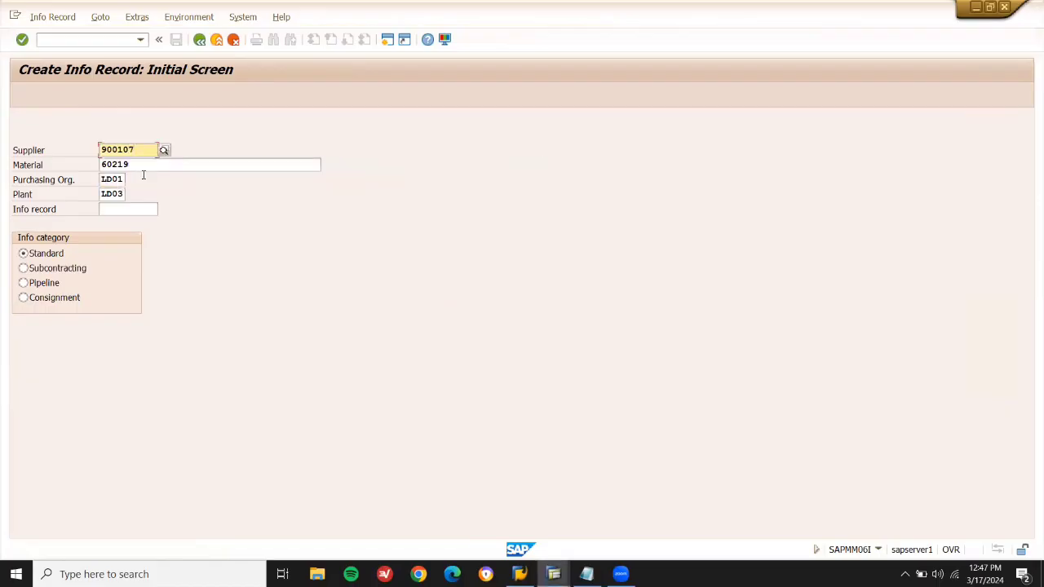
key("Return")
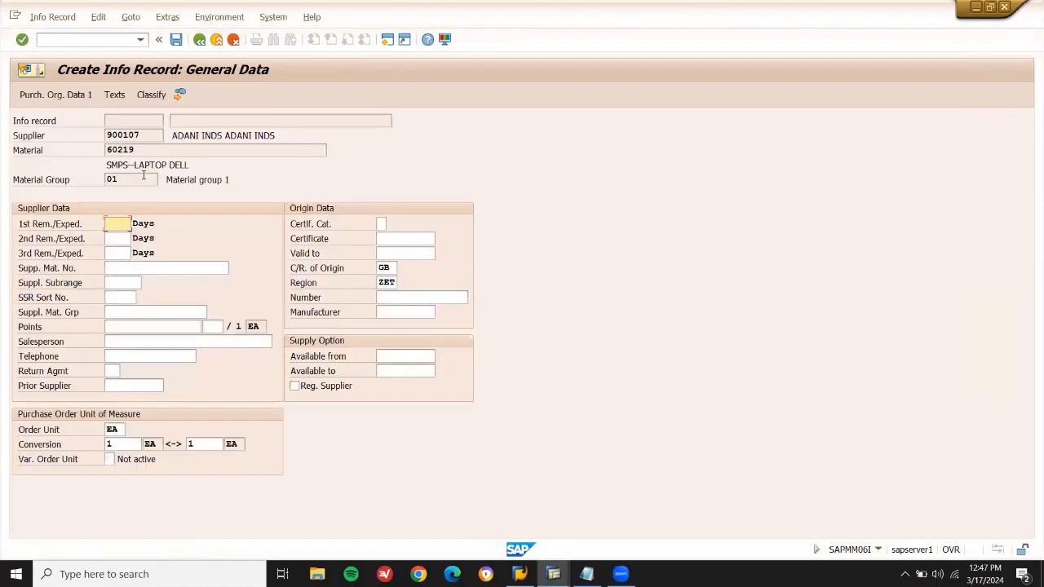
key("Return")
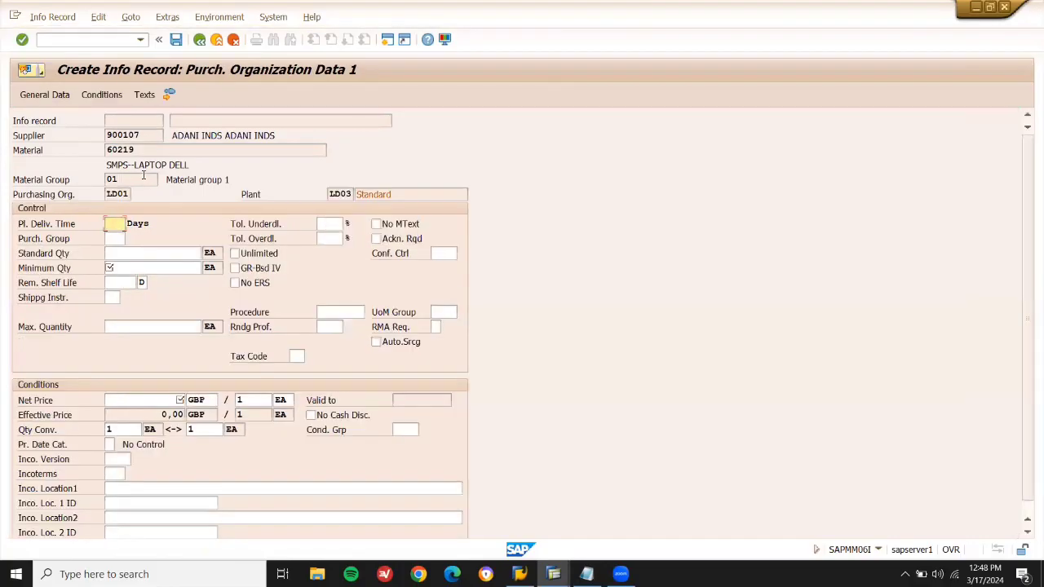
Set 1-day delivery time, standard and minimum quantity 10, and net price 1200 GBP.
key("space")
key("Down")
key("Return")
key("Tab")
key("Tab")
key("space")
key("Down")
key("Return")
key("Tab")
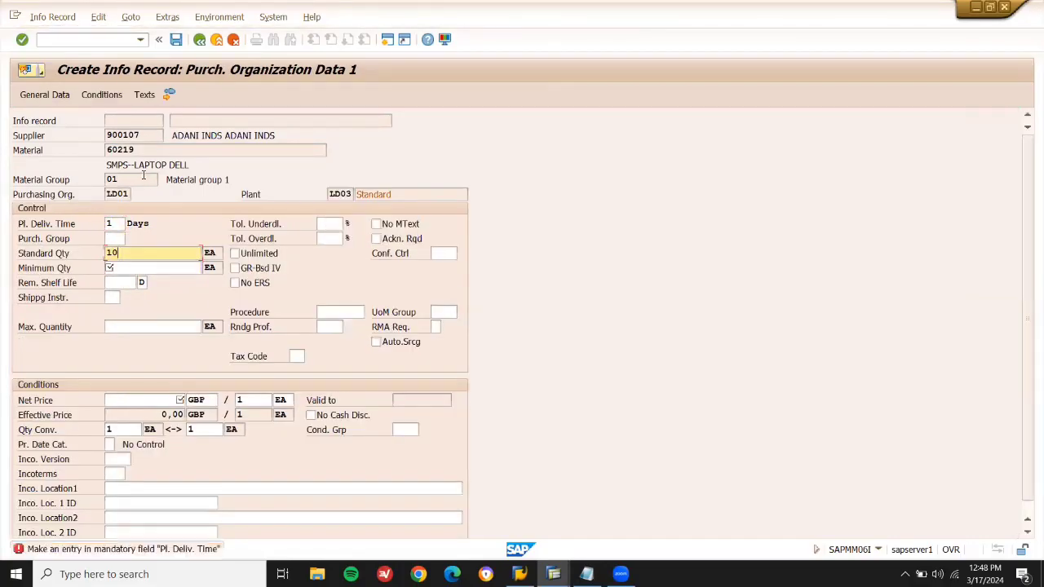
key("space")
key("Return")
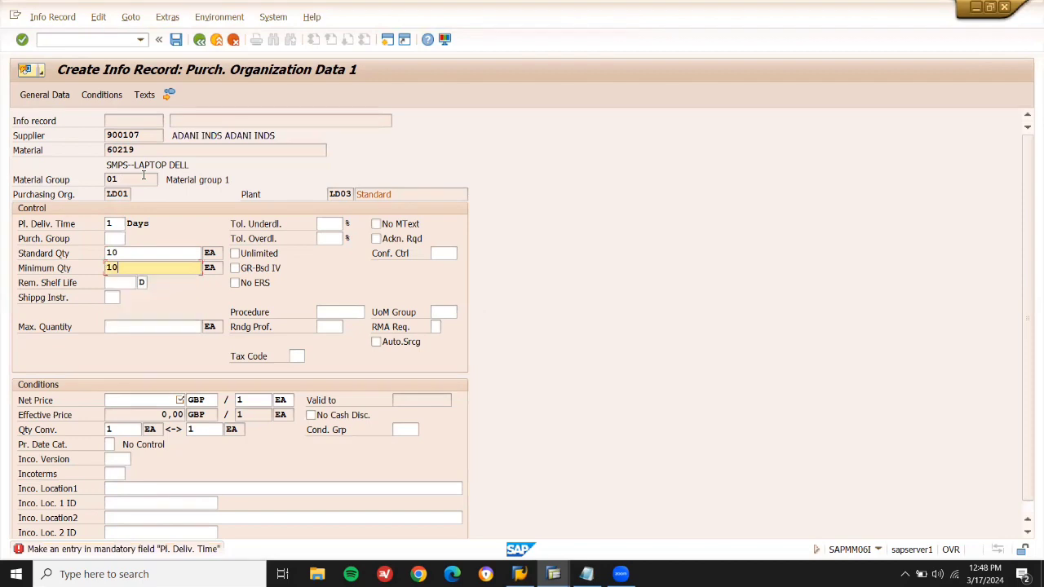
left_click(141, 399)
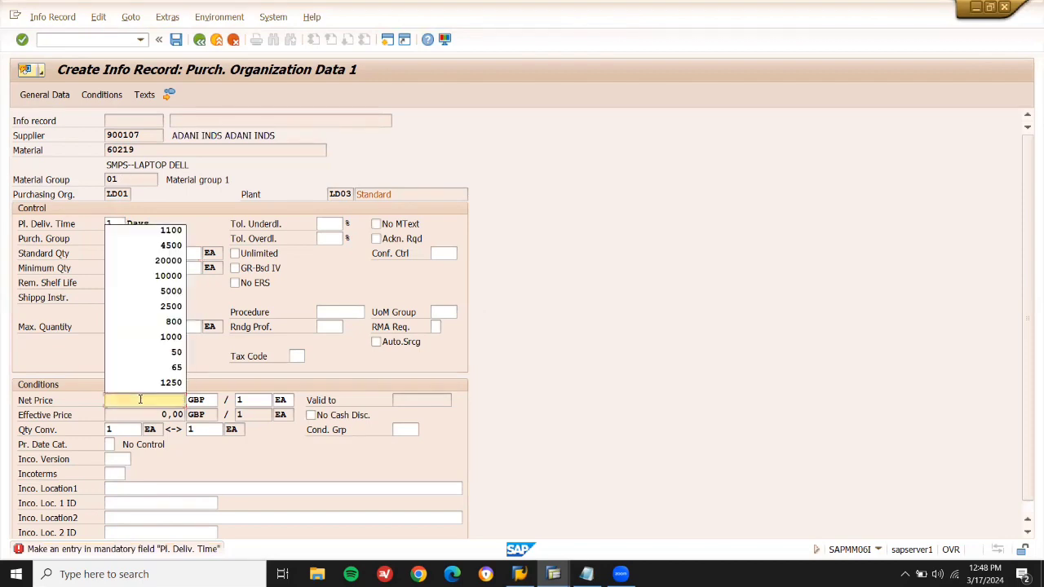
type("1200")
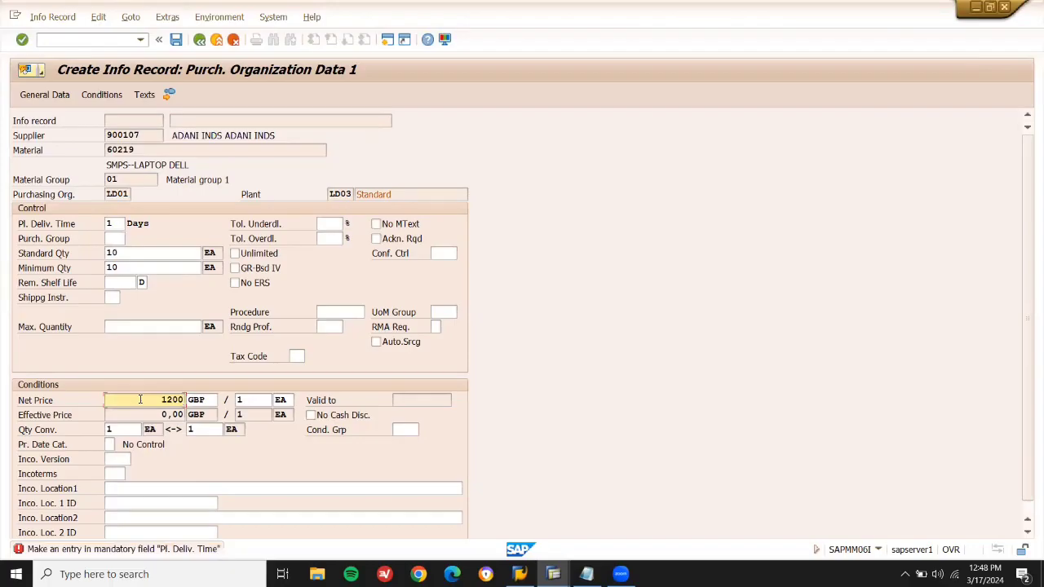
key("Return")
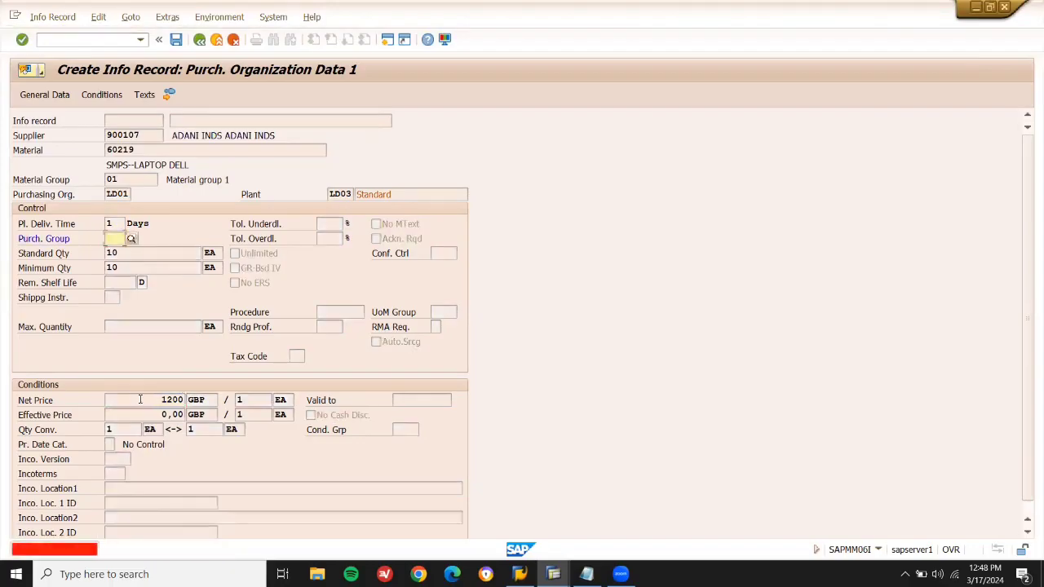
Enter purchasing group 001 and save info record 2511.
type("001")
key("Return")
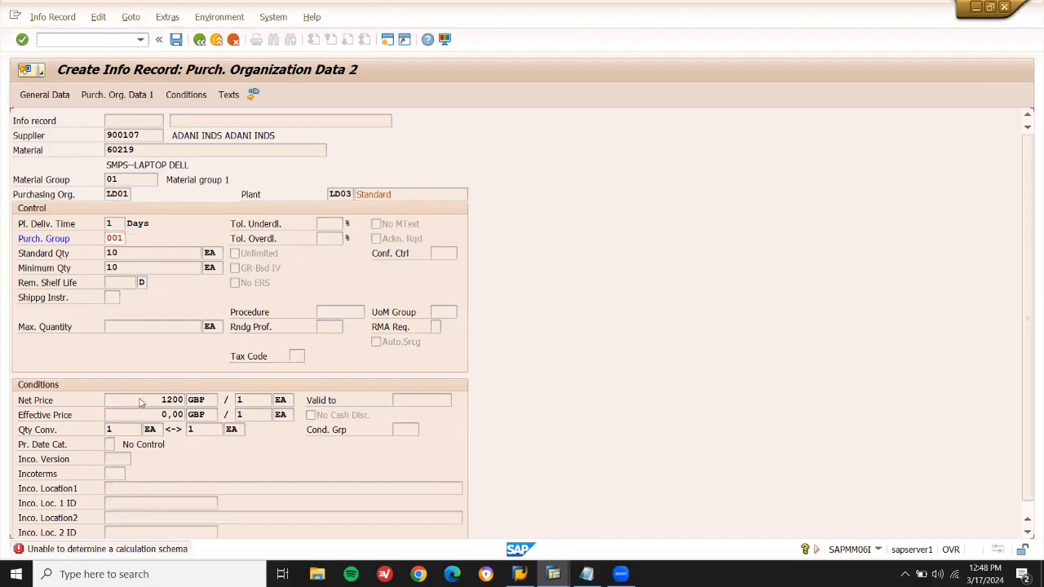
key("Return")
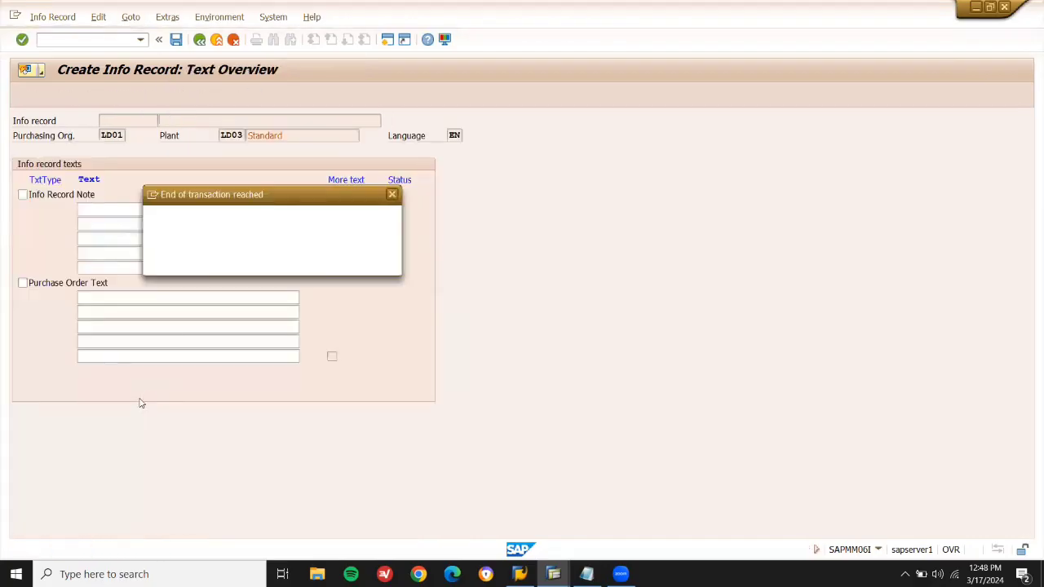
key("Return")
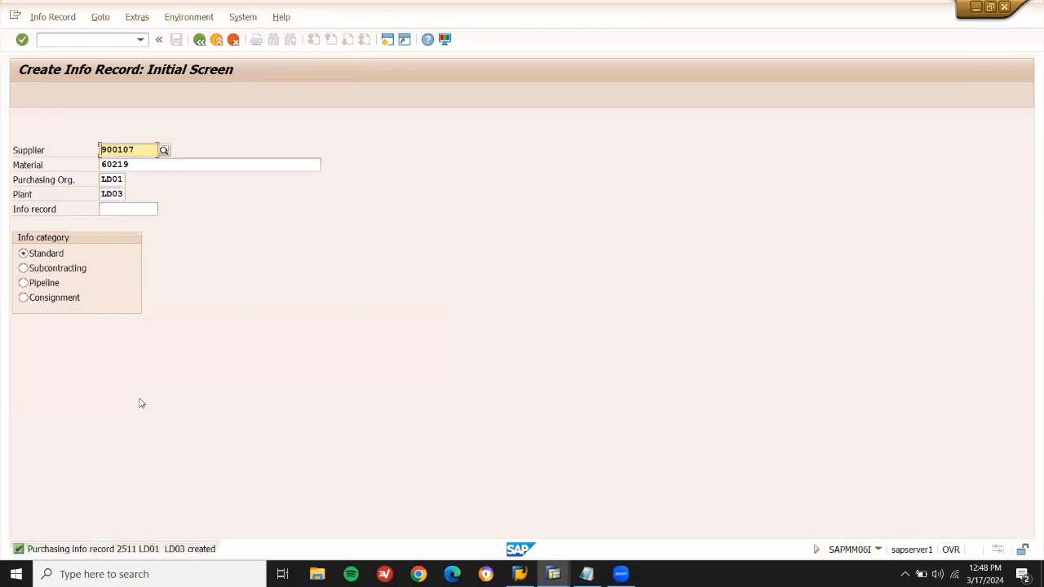
left_click(125, 41)
type("/NME01")
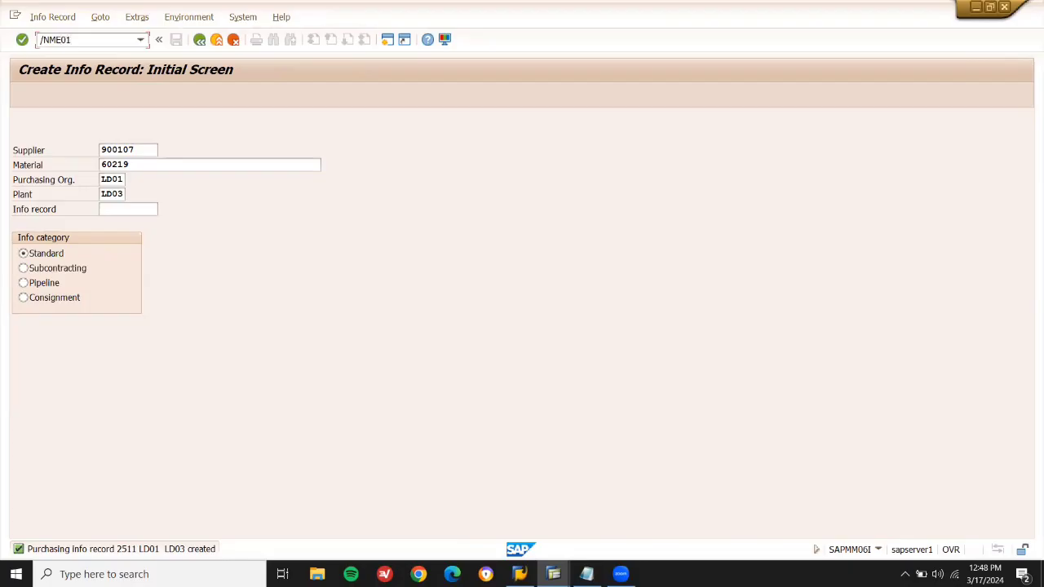
Open the ME01 source list for material 60219 at plant LD03.
key("Return")
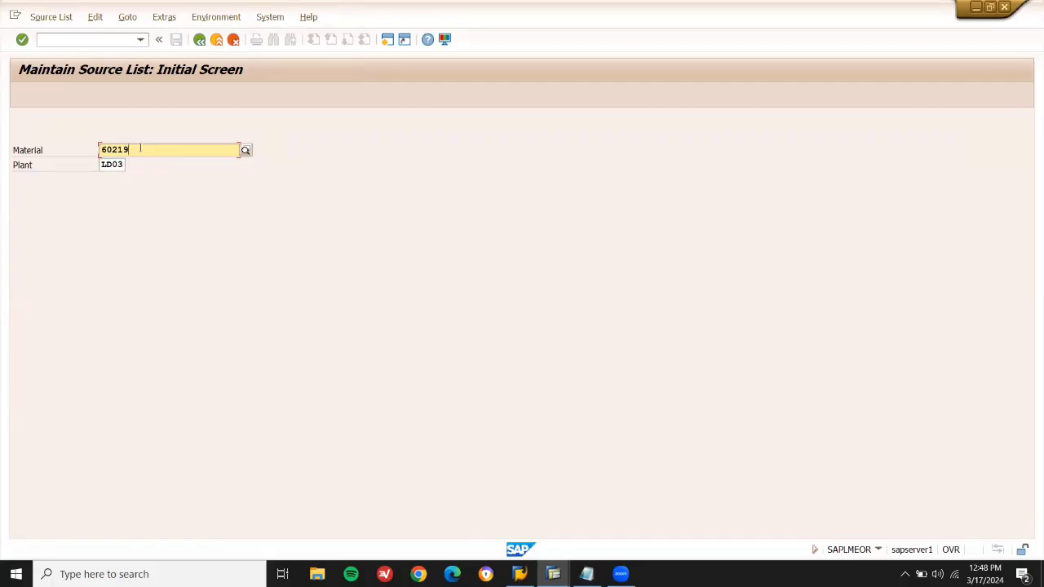
key("shift+Left")
key("shift+Left")
key("shift+Left")
key("shift+Left")
key("shift+Left")
key("Tab")
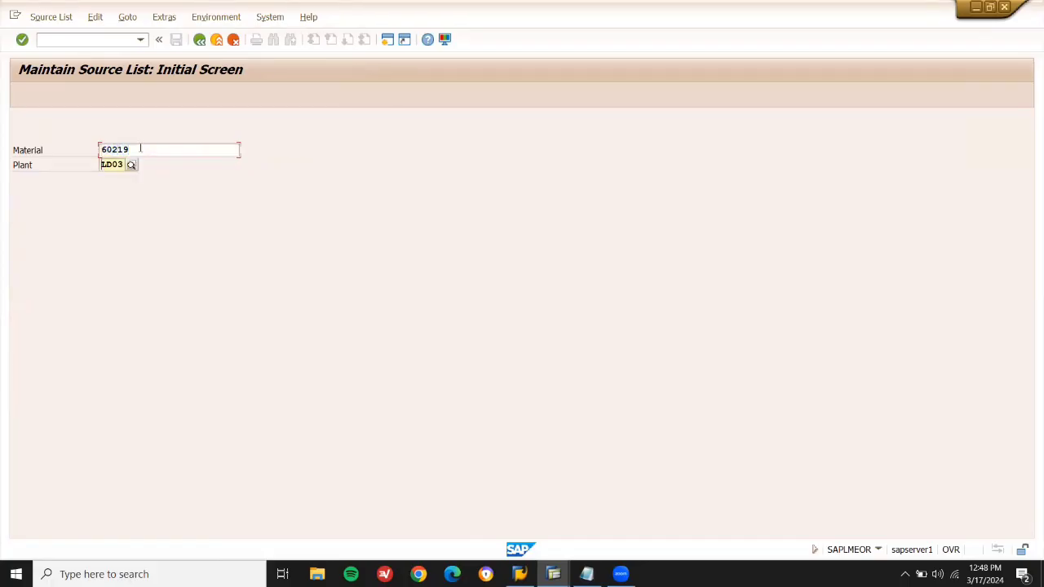
key("Return")
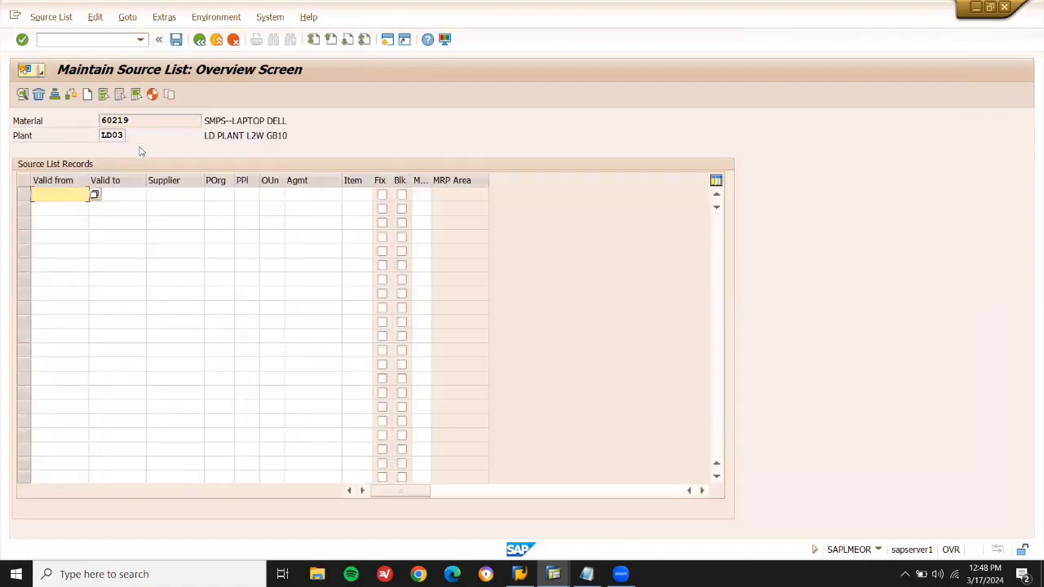
Generate source list records for suppliers 900106 and 900107, valid 17.03.2024–31.12.2999.
left_click(152, 95)
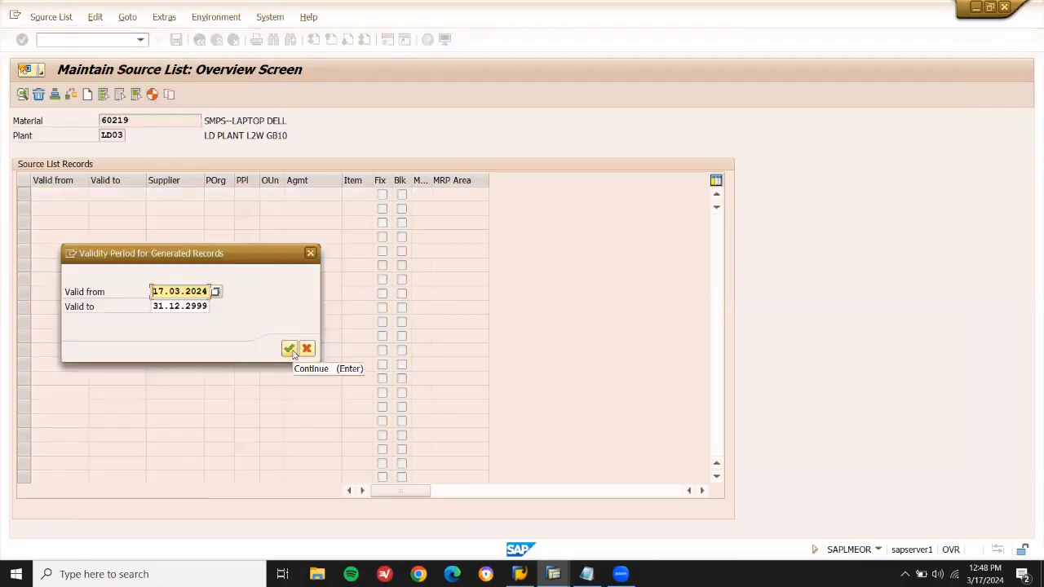
left_click(293, 351)
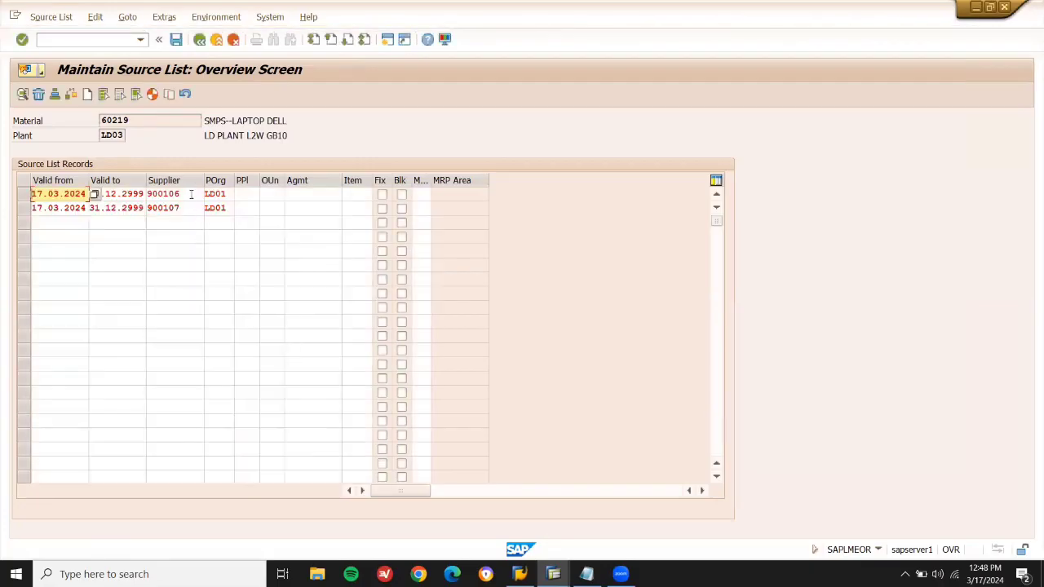
left_click(190, 204)
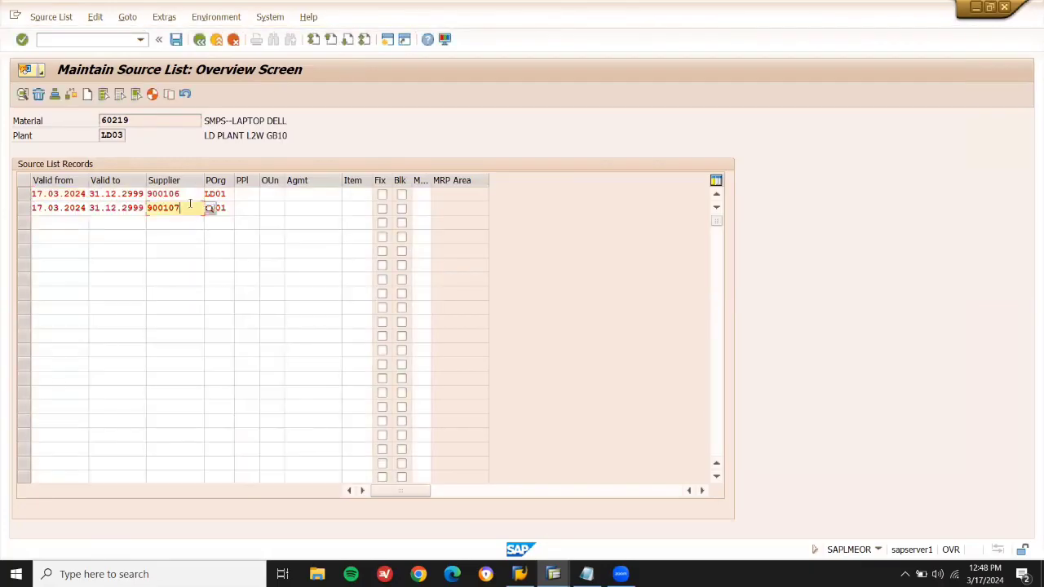
left_click(192, 193)
left_click(187, 209)
left_click(586, 574)
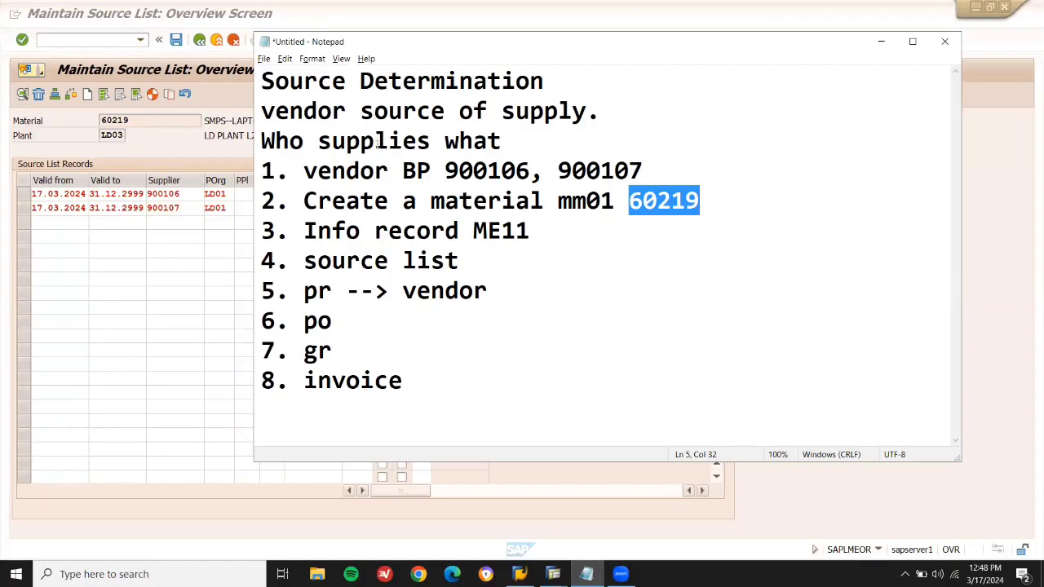
Review the info-record step, material and vendor 900106 lines in the Notepad notes.
left_click(432, 231)
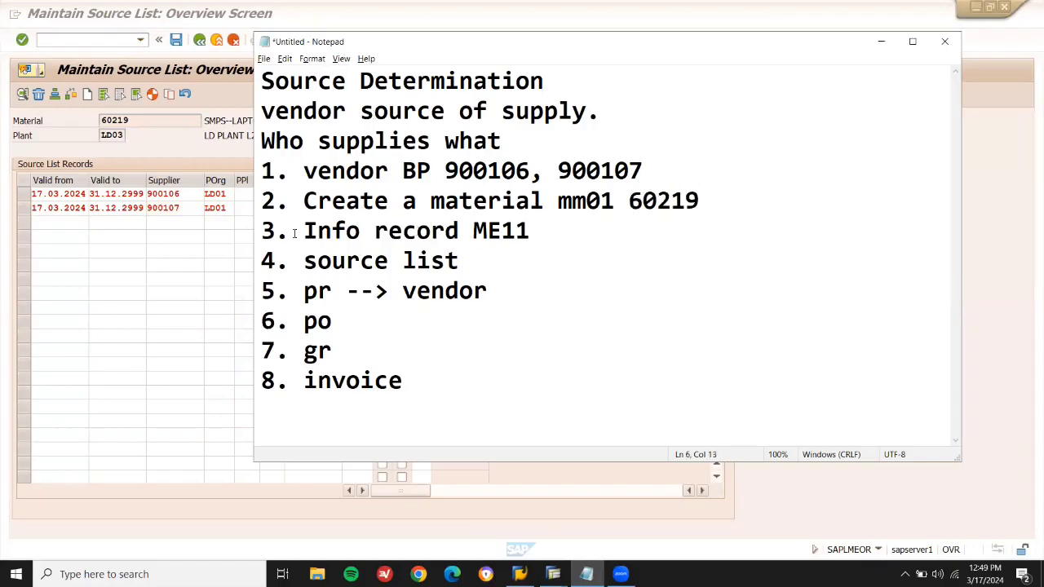
left_click_drag(290, 231, 533, 238)
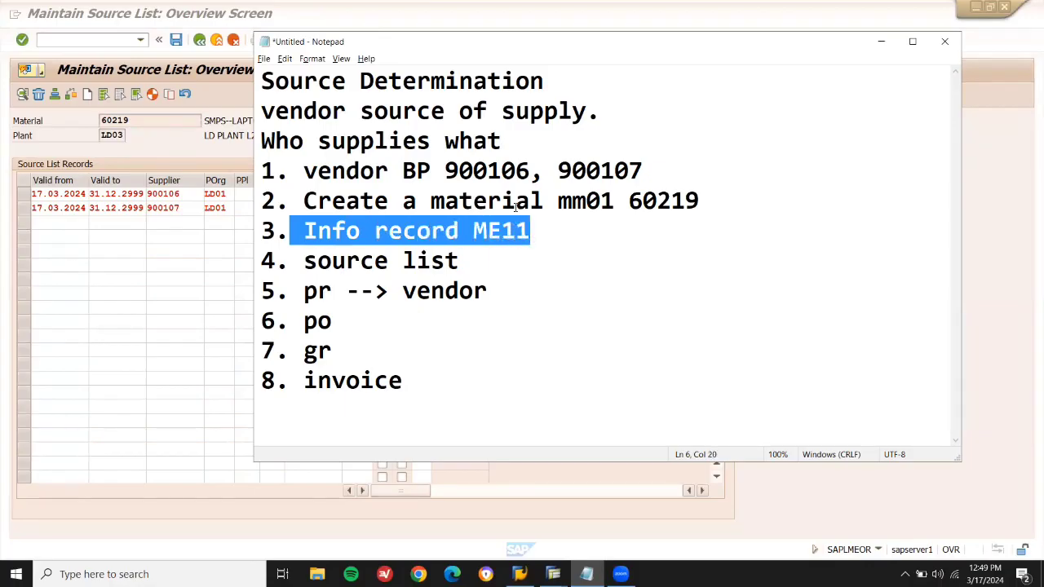
double_click(515, 207)
double_click(497, 167)
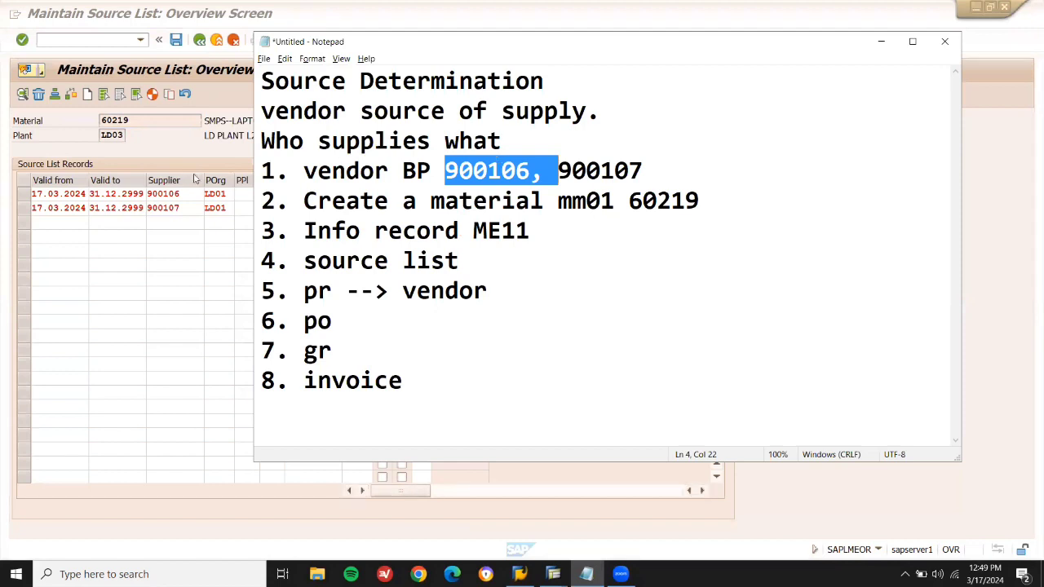
Save the source list for material 60219 and start a new /N transaction code.
left_click(187, 193)
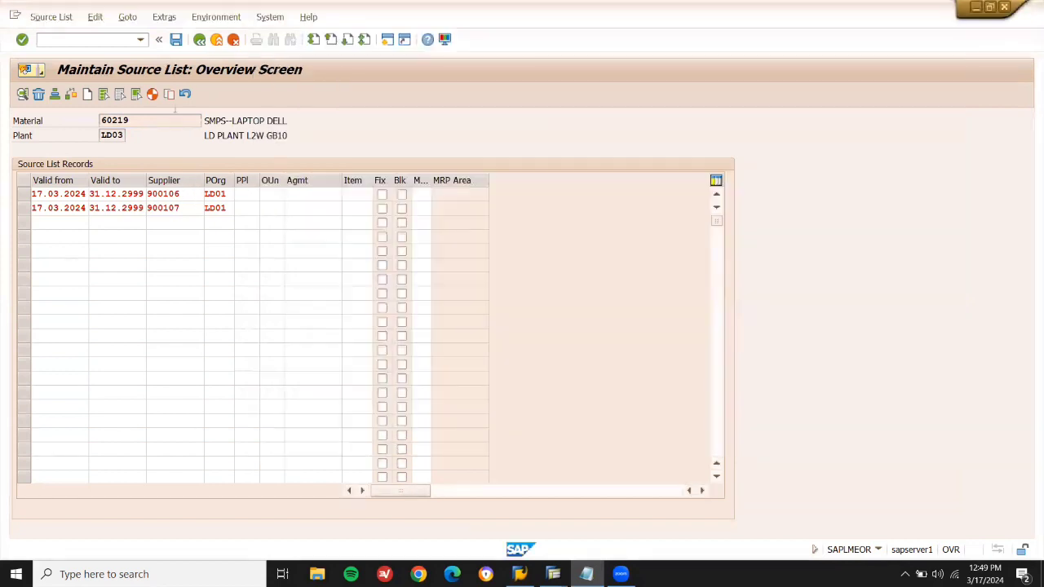
left_click(176, 45)
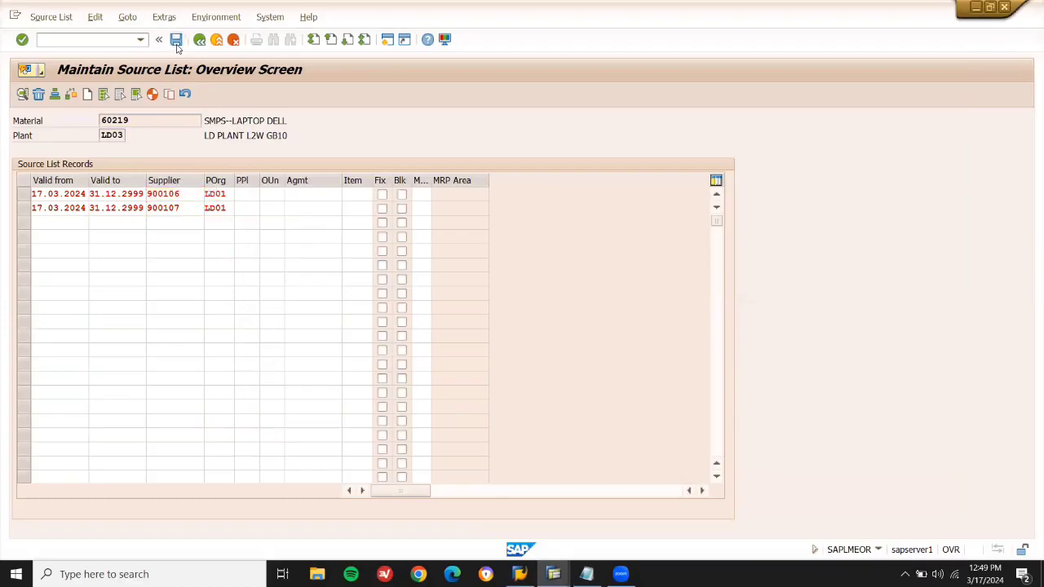
left_click(106, 39)
type("/NME51N")
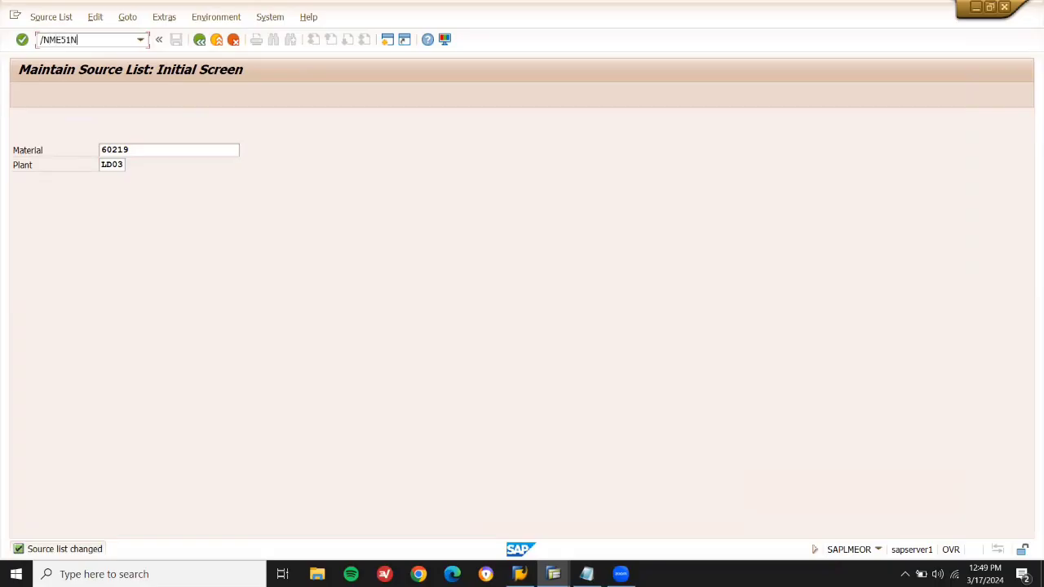
Open ME51N with source determination on and enter material 60219 for item 10.
key("Return")
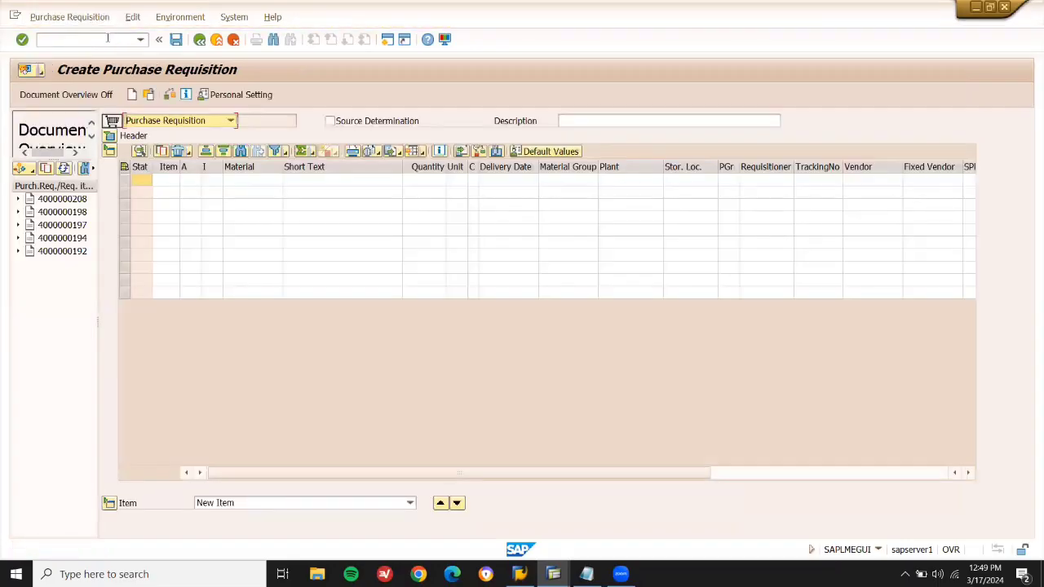
left_click(330, 122)
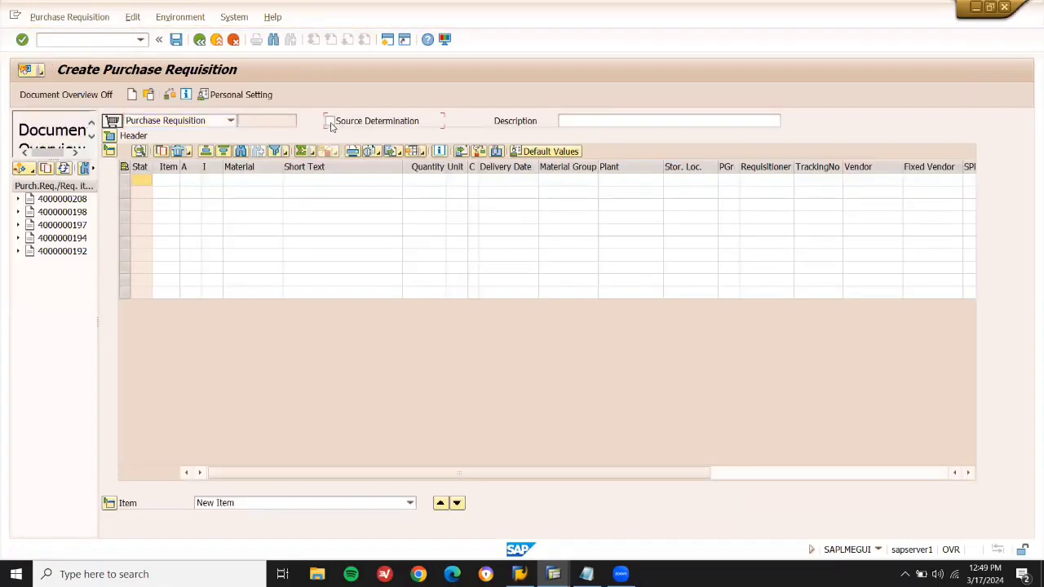
left_click(253, 183)
key("alt+Tab")
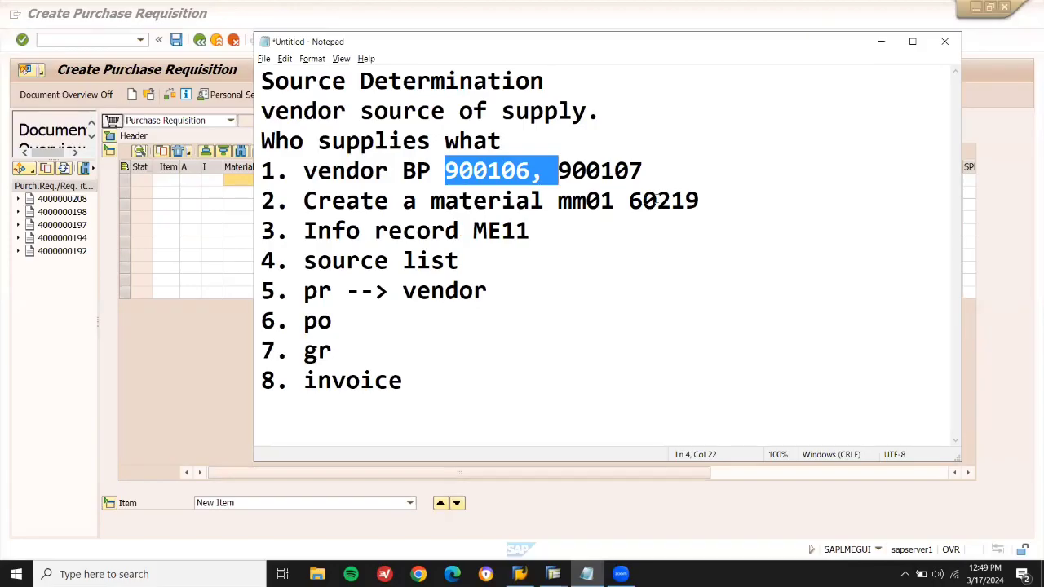
double_click(656, 199)
key("ctrl+c")
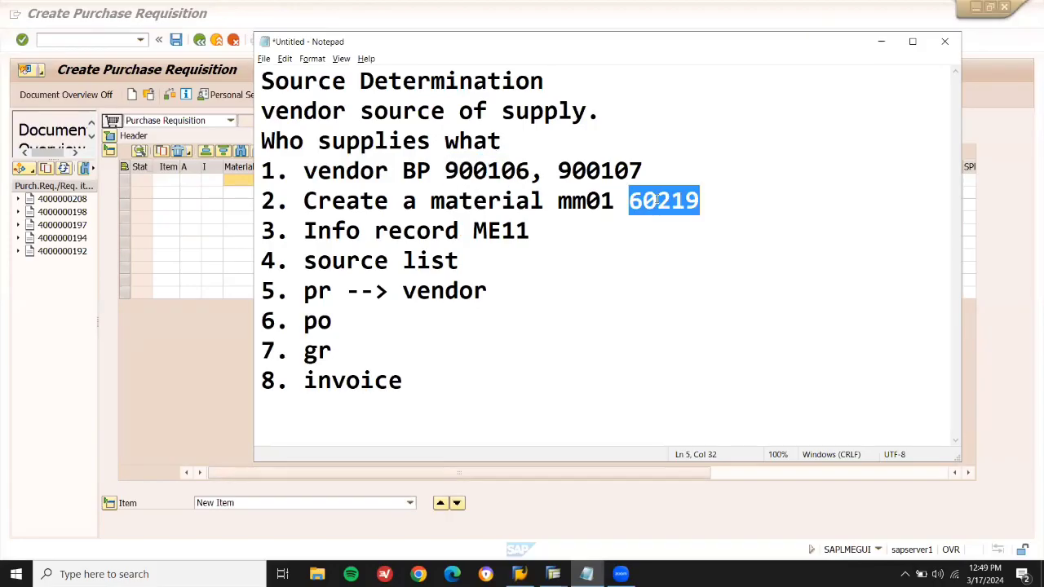
left_click(245, 182)
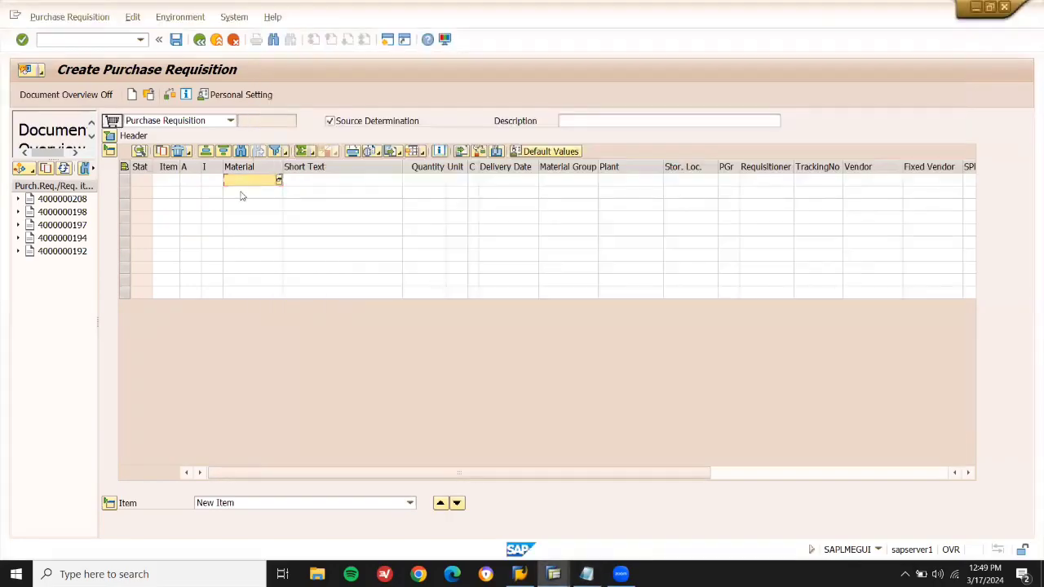
key("ctrl+v")
key("Return")
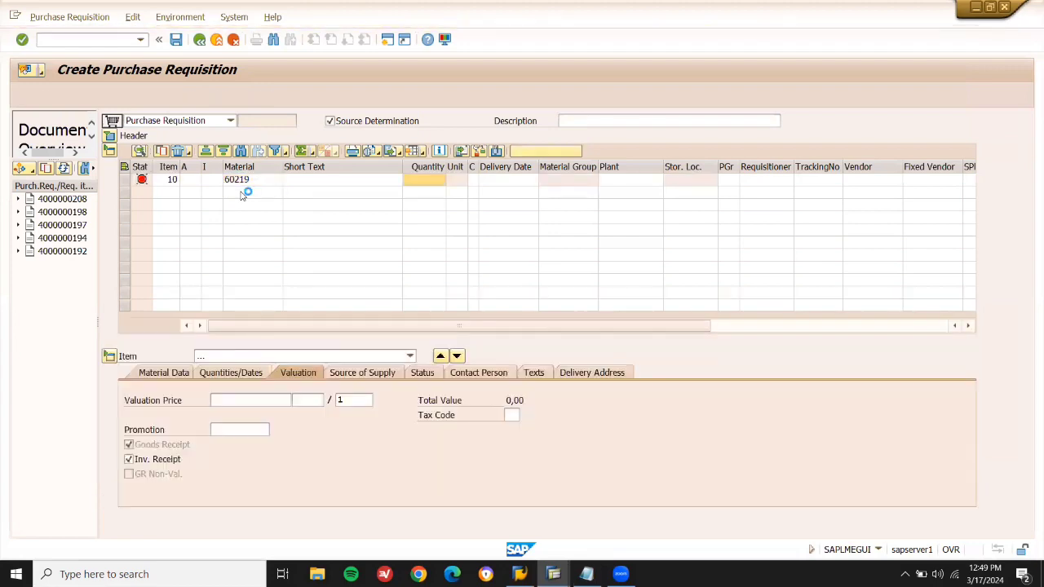
Set quantity 10, plant LD03, purchasing group 001 and valuation price 1 on the item.
type("10")
key("Return")
type("LDC")
type("3")
key("Return")
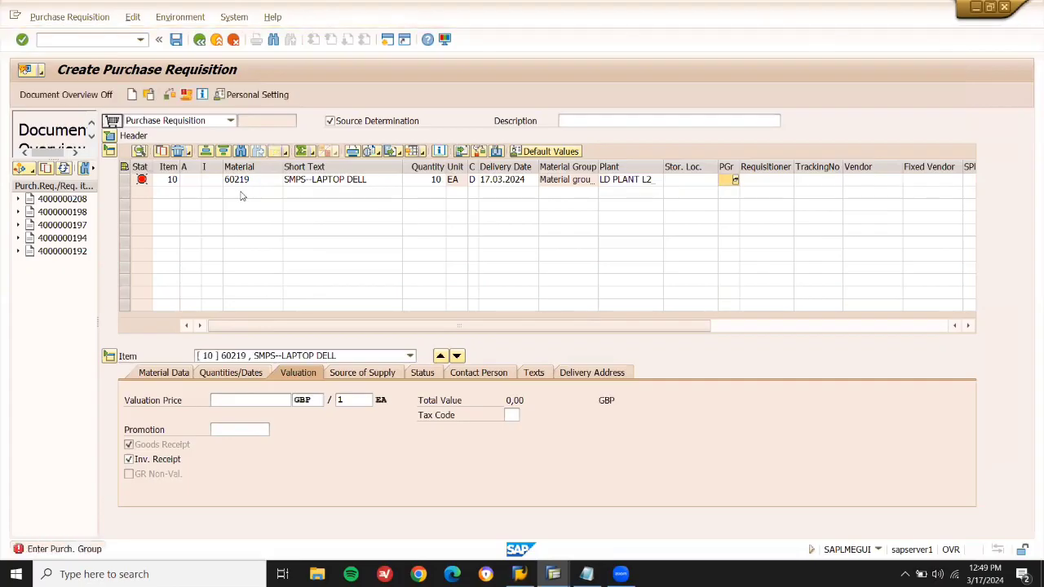
left_click(735, 180)
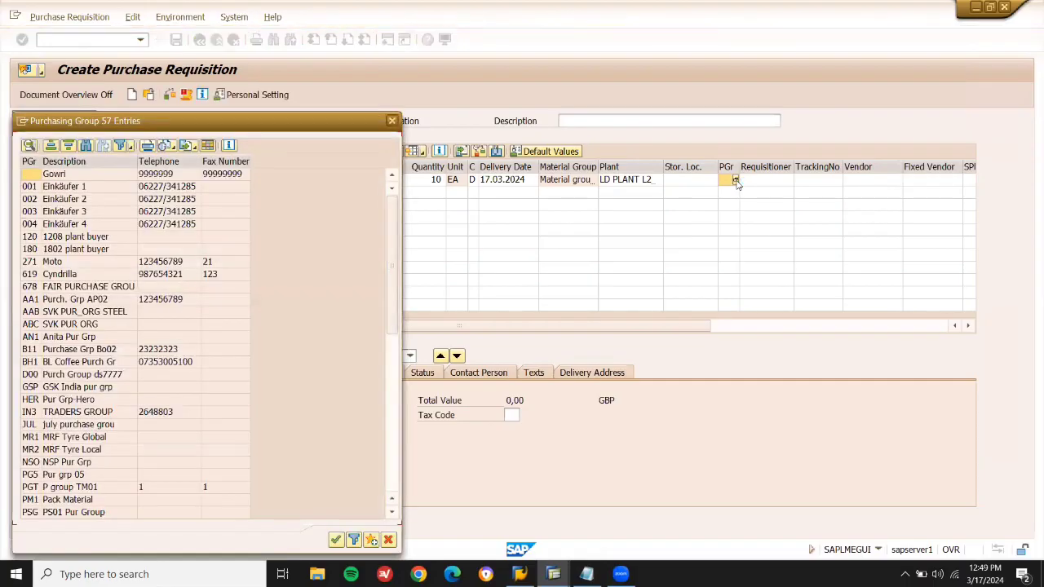
double_click(175, 187)
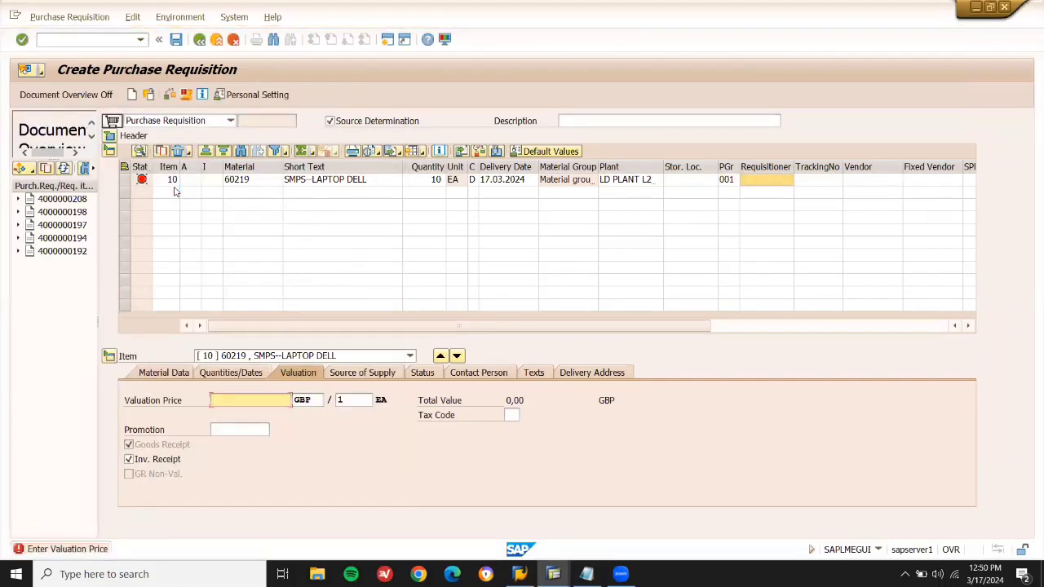
type("1")
key("Return")
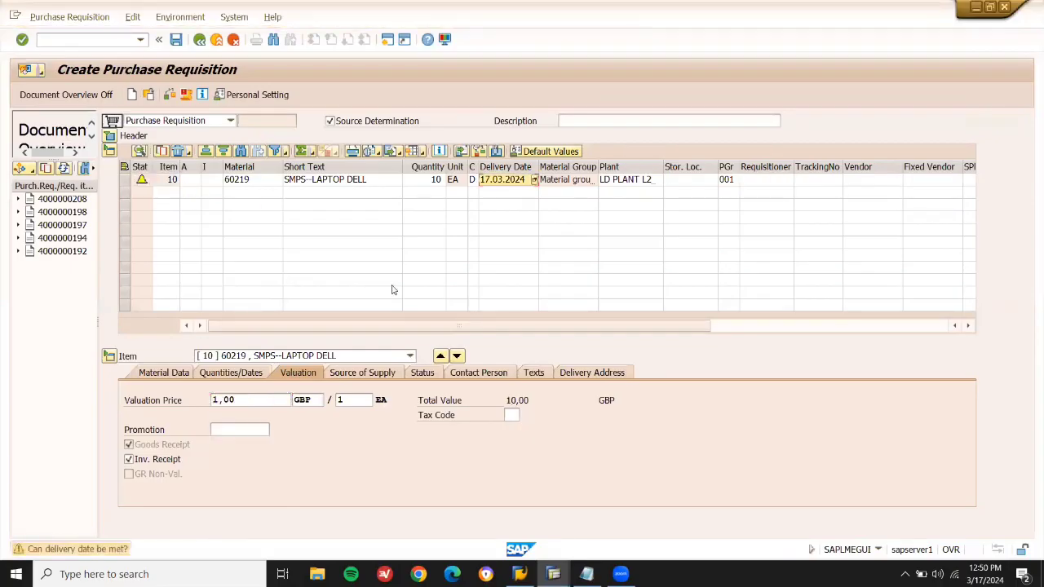
Set storage location LD01 and display the proposed suppliers 900106 and 900107.
left_click(684, 180)
type("LD01")
key("Return")
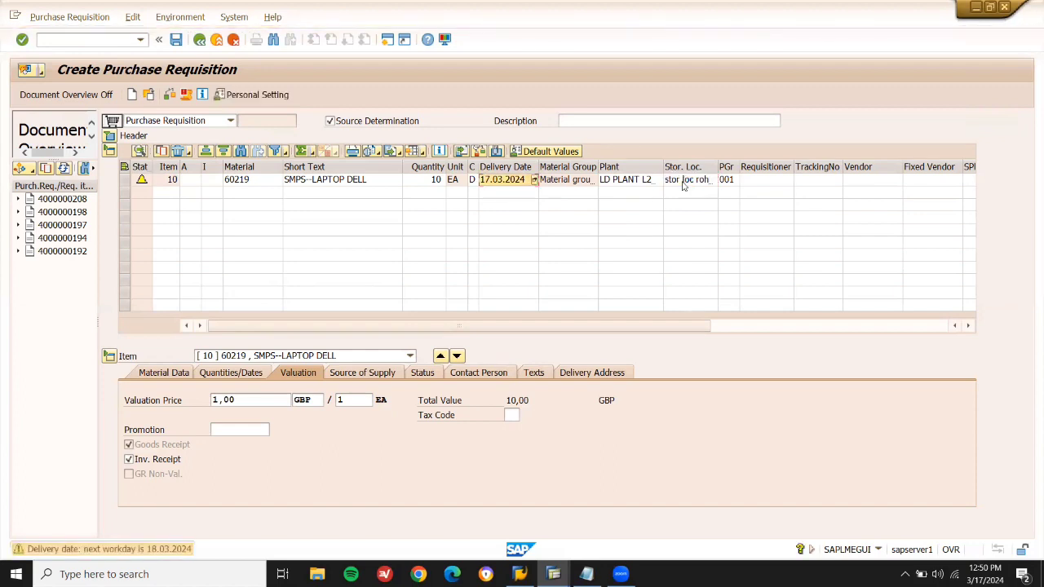
left_click(372, 372)
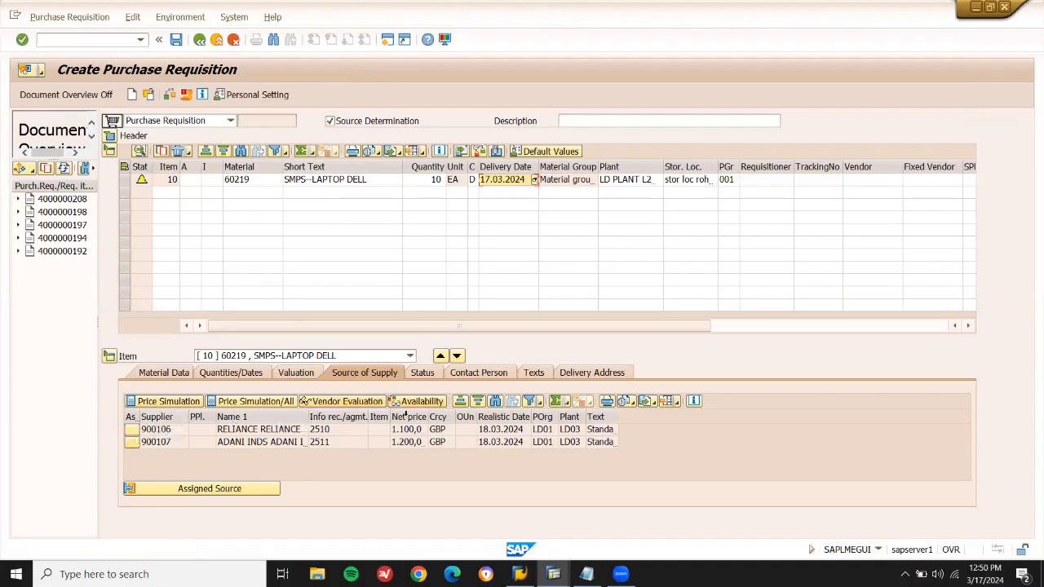
Assign supplier 900106 as the item's source and save the purchase requisition.
left_click_drag(429, 416, 475, 416)
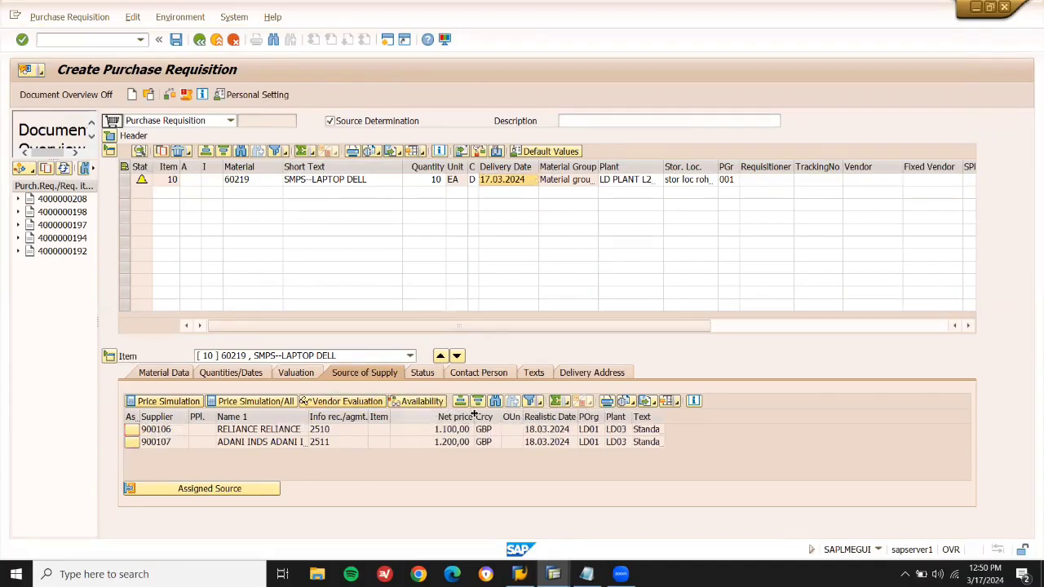
left_click(133, 431)
left_click(188, 487)
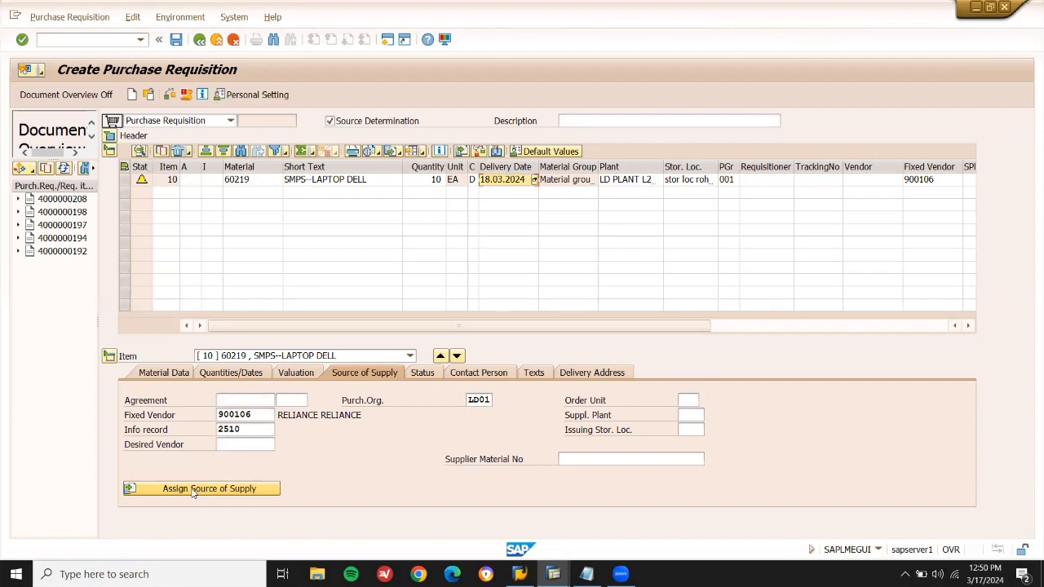
left_click(176, 40)
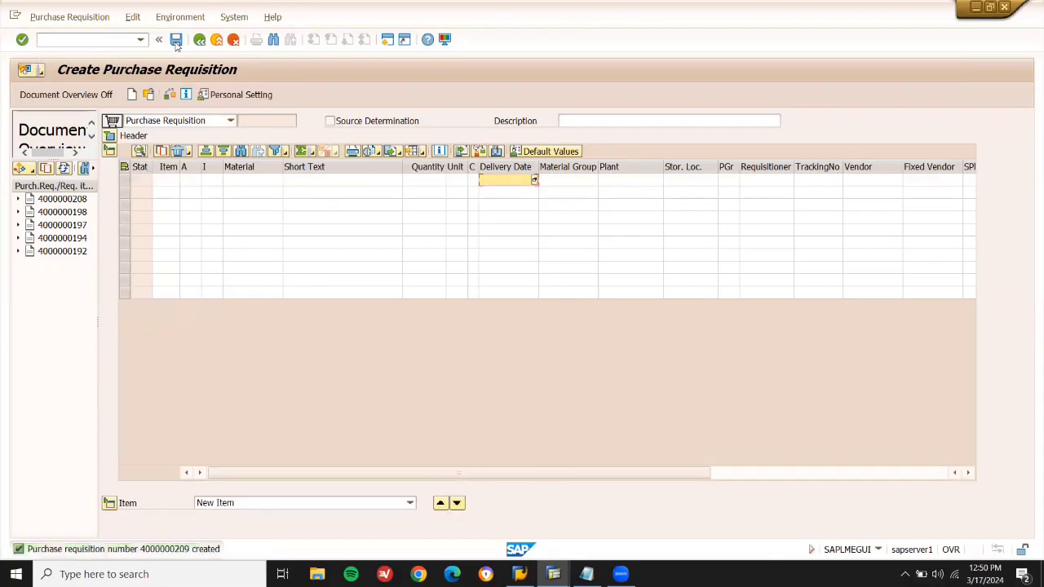
left_click(165, 550)
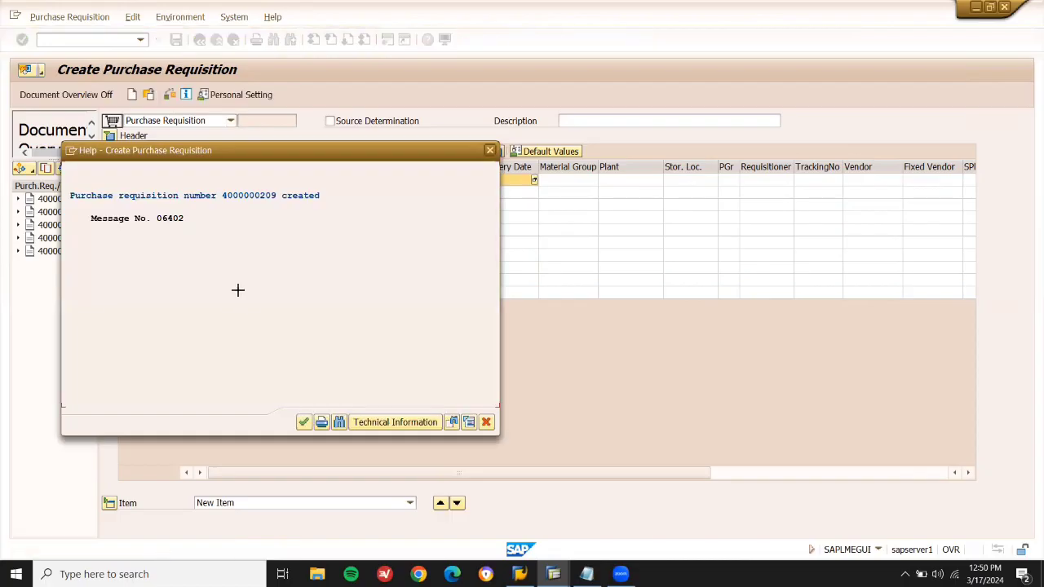
left_click_drag(280, 201, 224, 197)
key("ctrl+c")
left_click(586, 574)
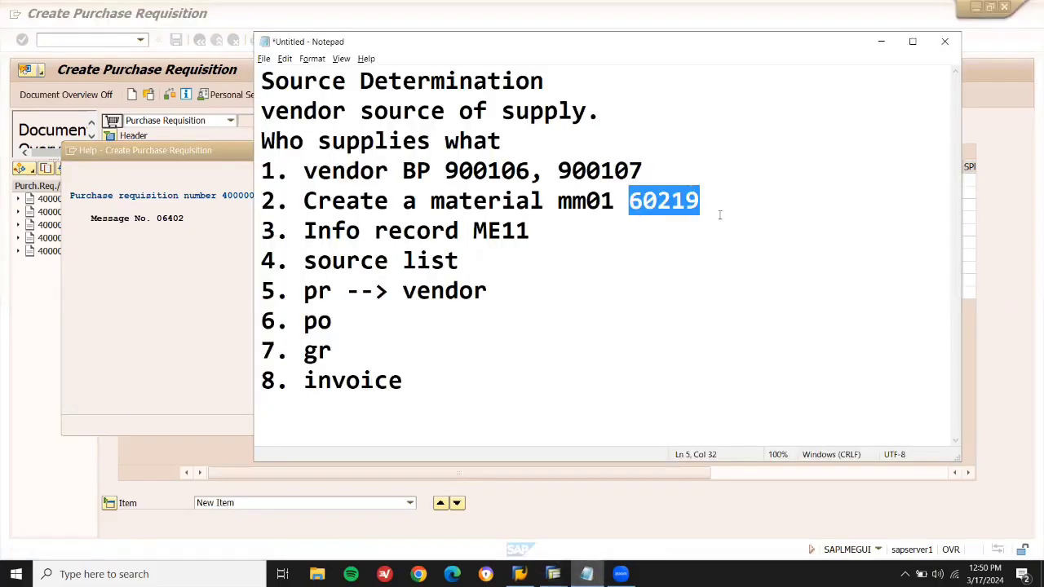
left_click(534, 284)
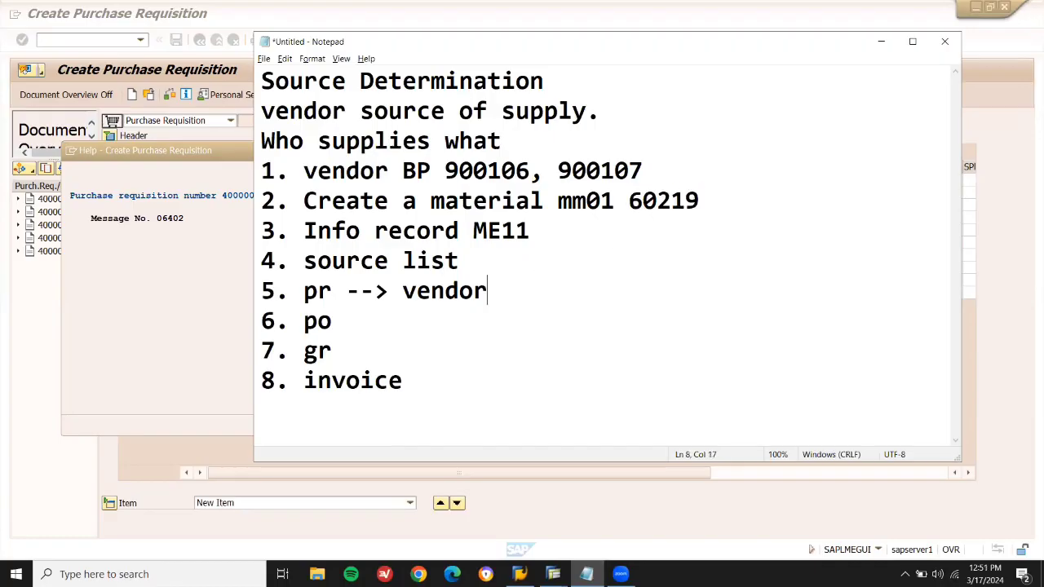
key("ctrl+v")
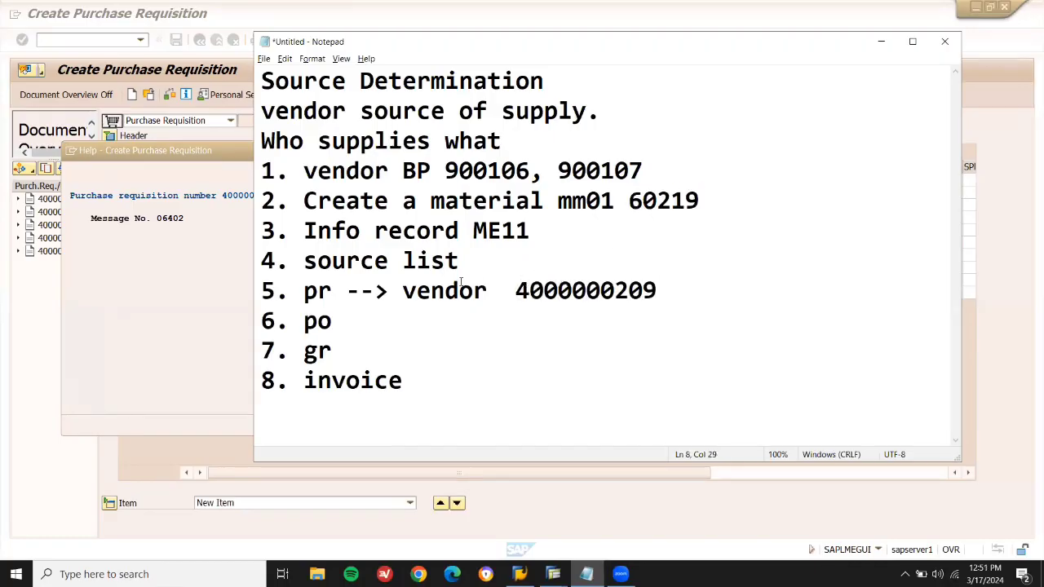
double_click(562, 291)
key("ctrl+c")
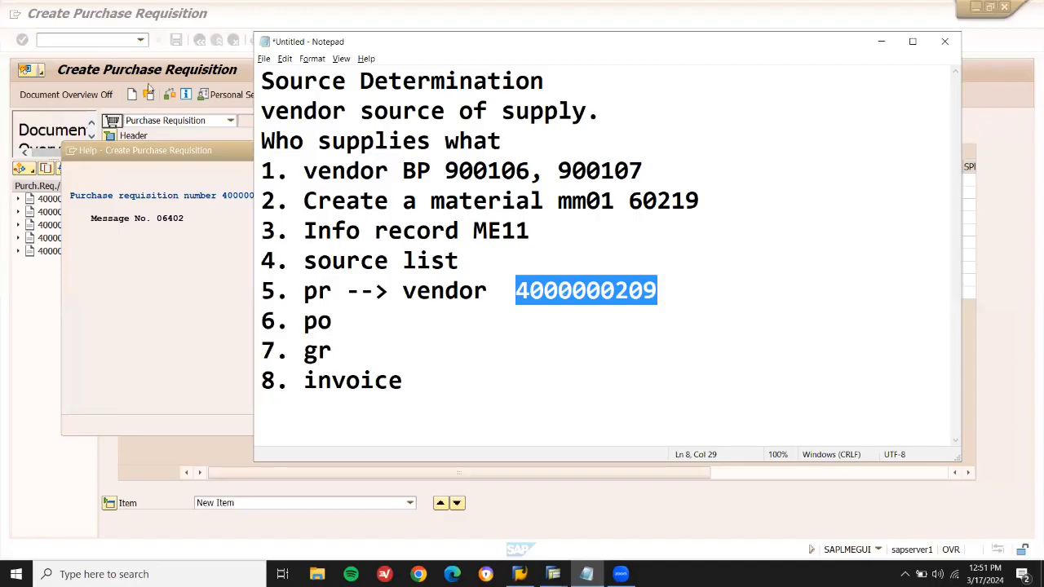
left_click(136, 153)
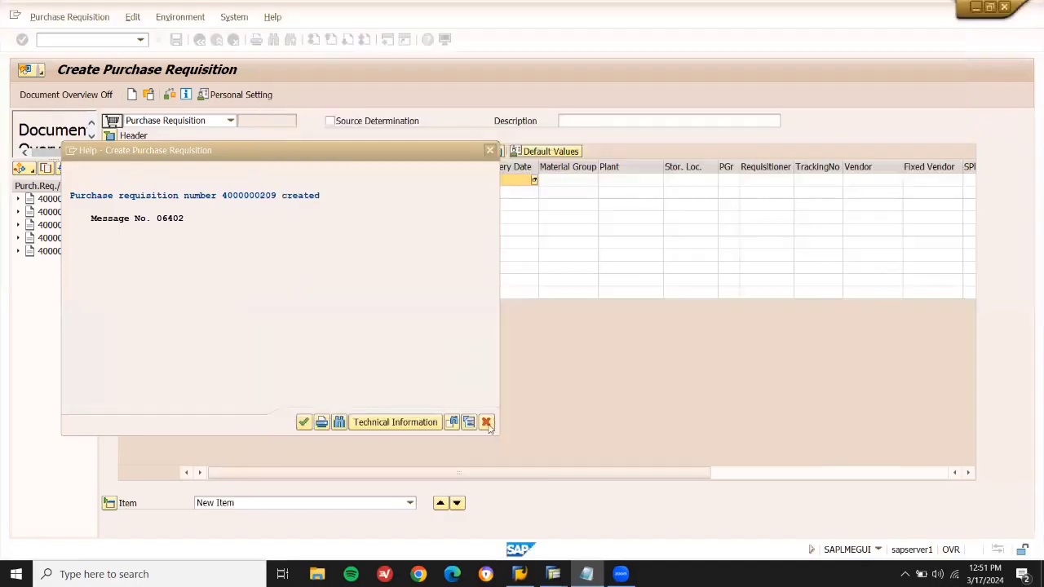
left_click(486, 421)
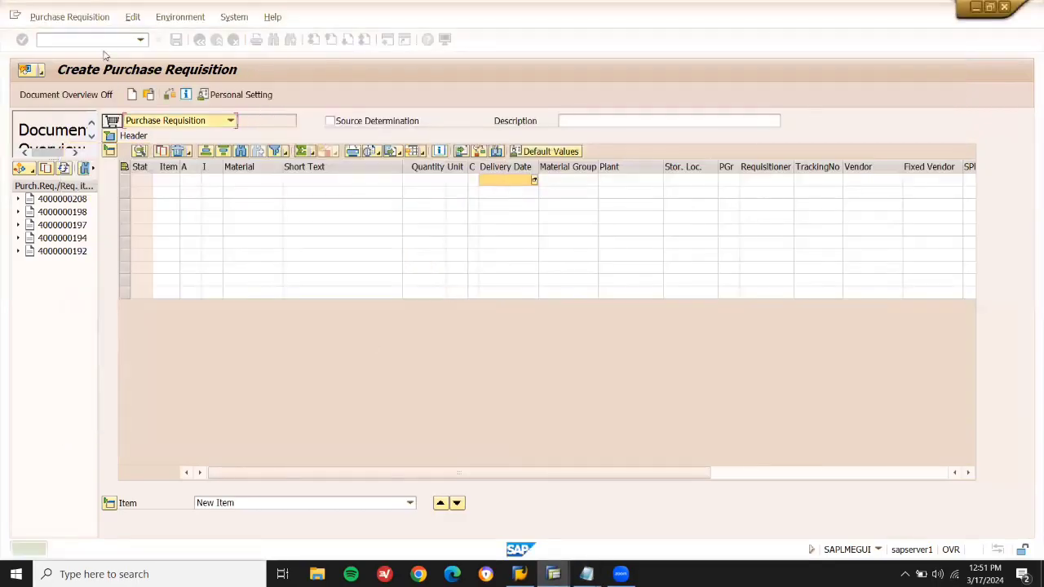
Start ME21N and list My purchase requisitions in the Document Overview.
left_click(216, 41)
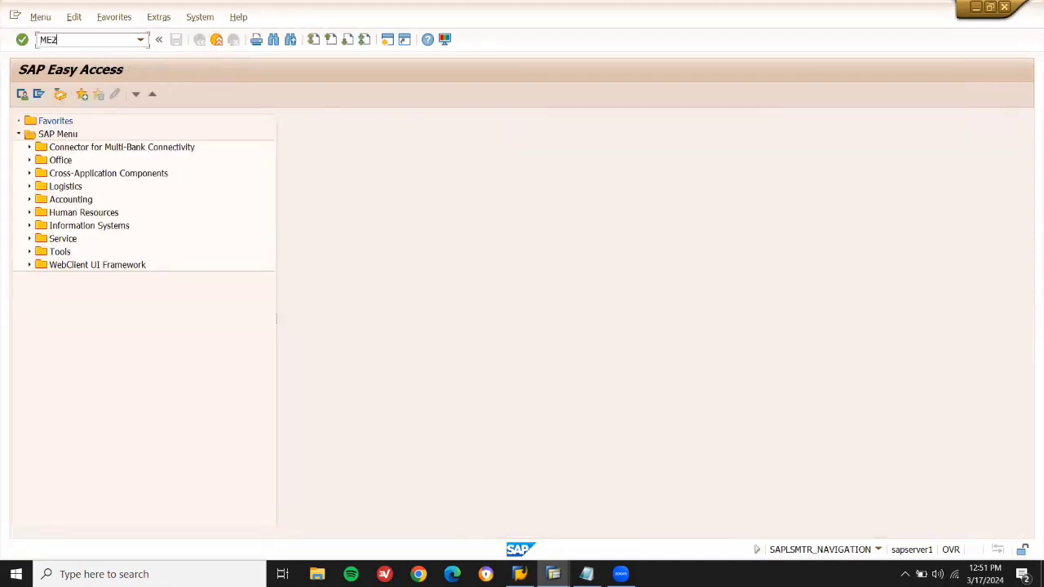
key("Return")
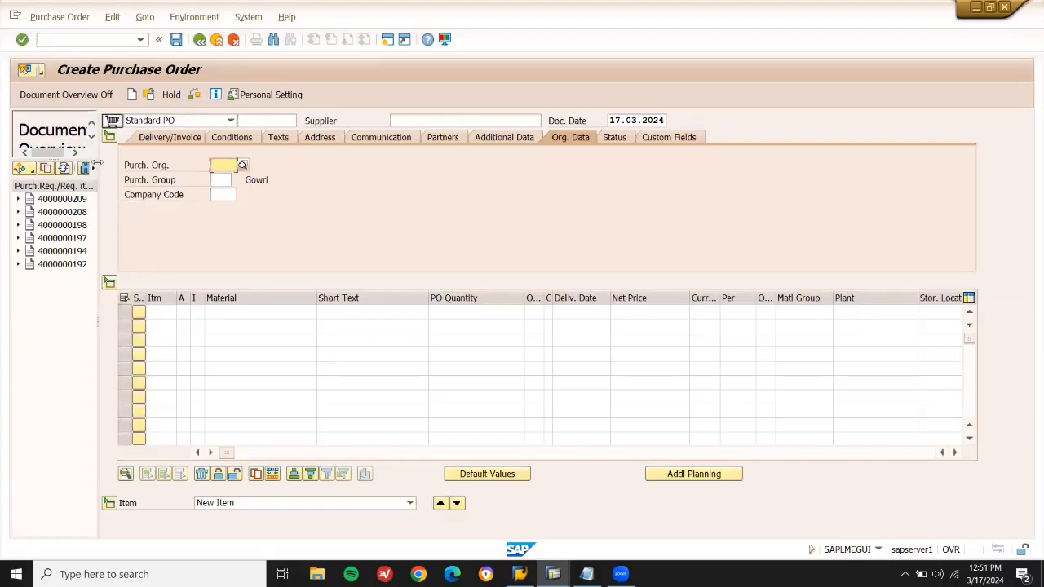
left_click_drag(96, 163, 134, 163)
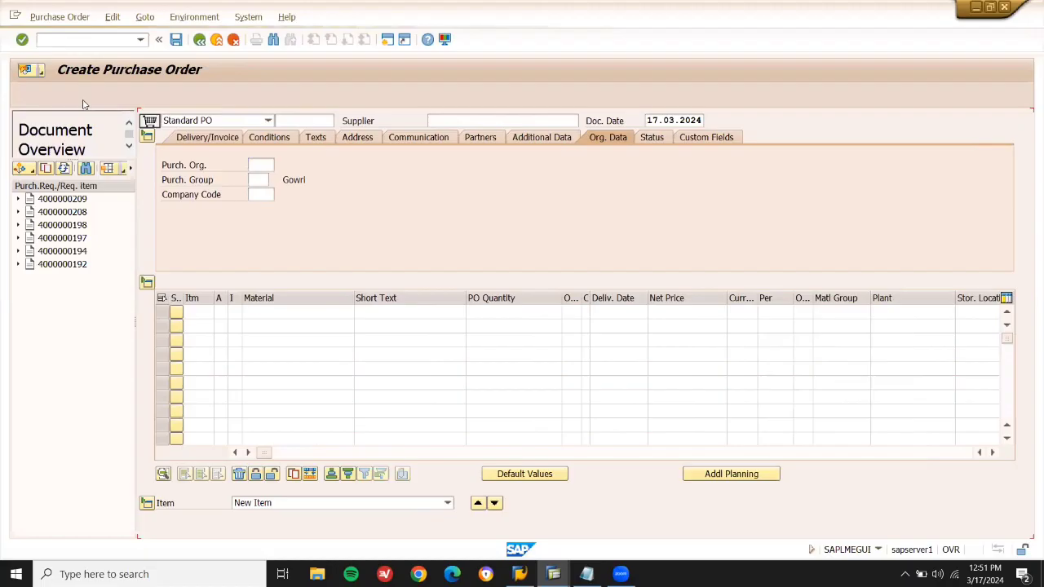
left_click(84, 98)
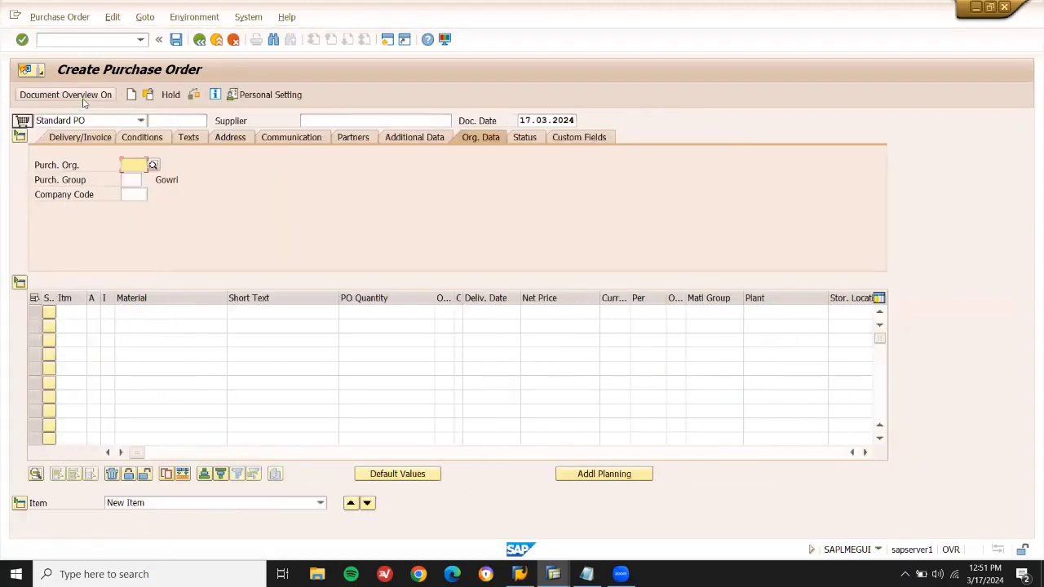
left_click(84, 97)
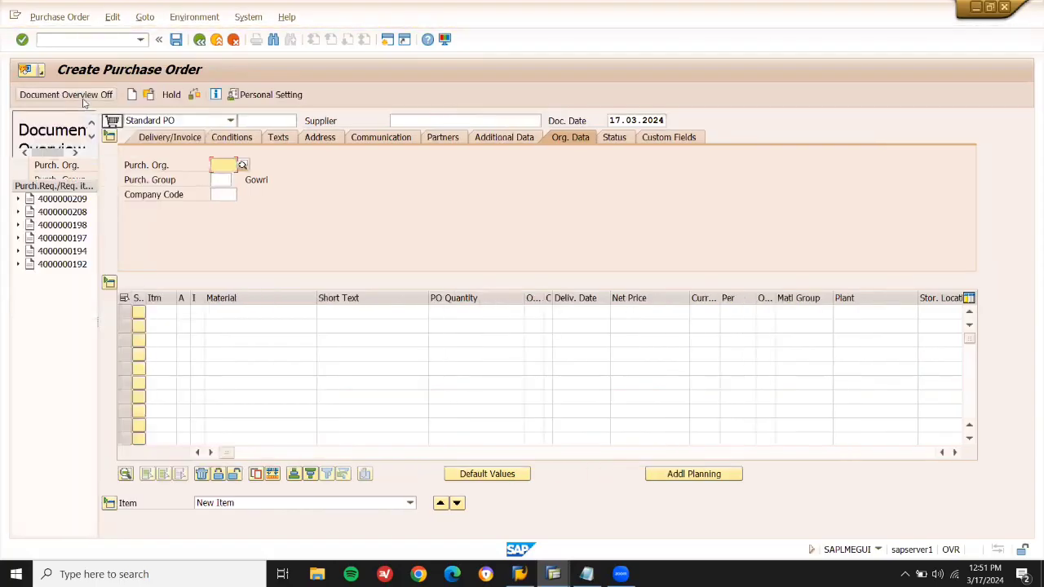
left_click(33, 168)
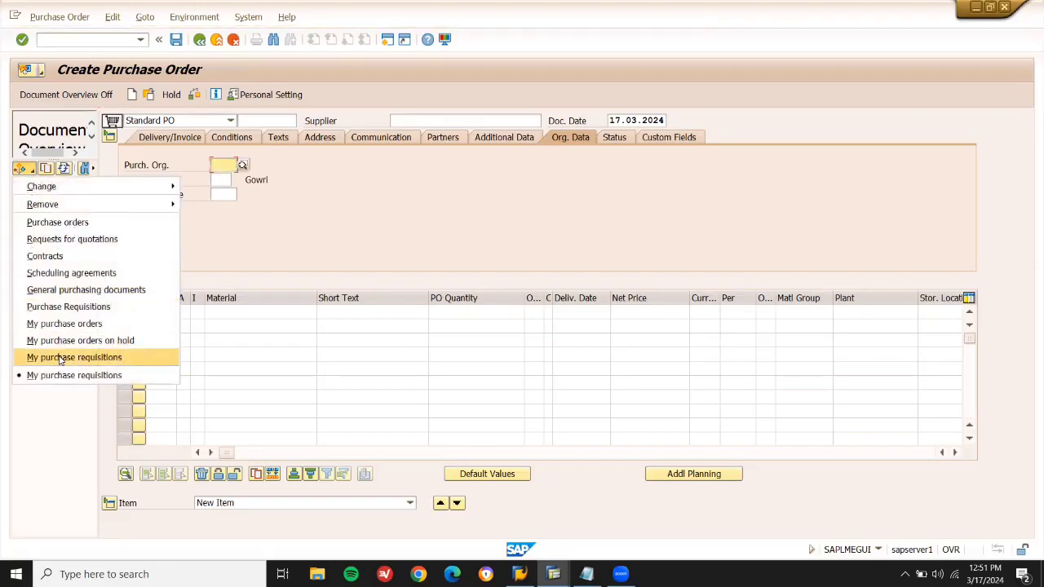
left_click(59, 358)
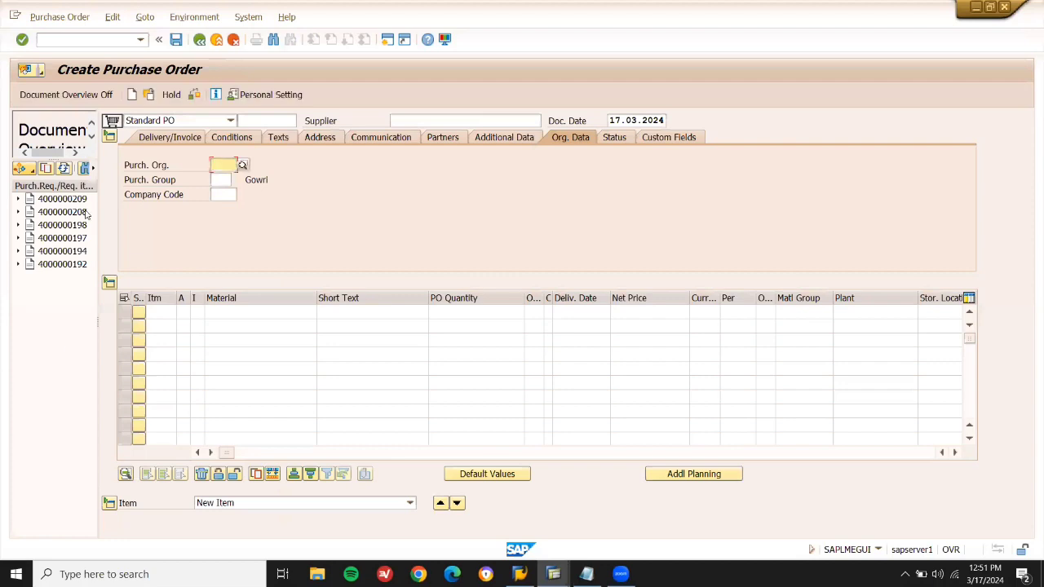
left_click(586, 573)
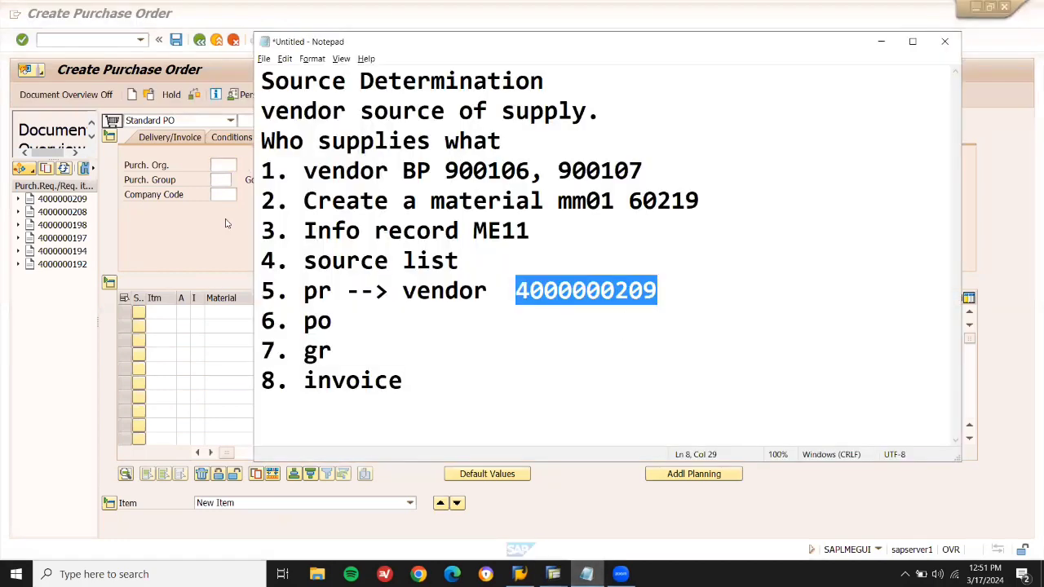
left_click(77, 202)
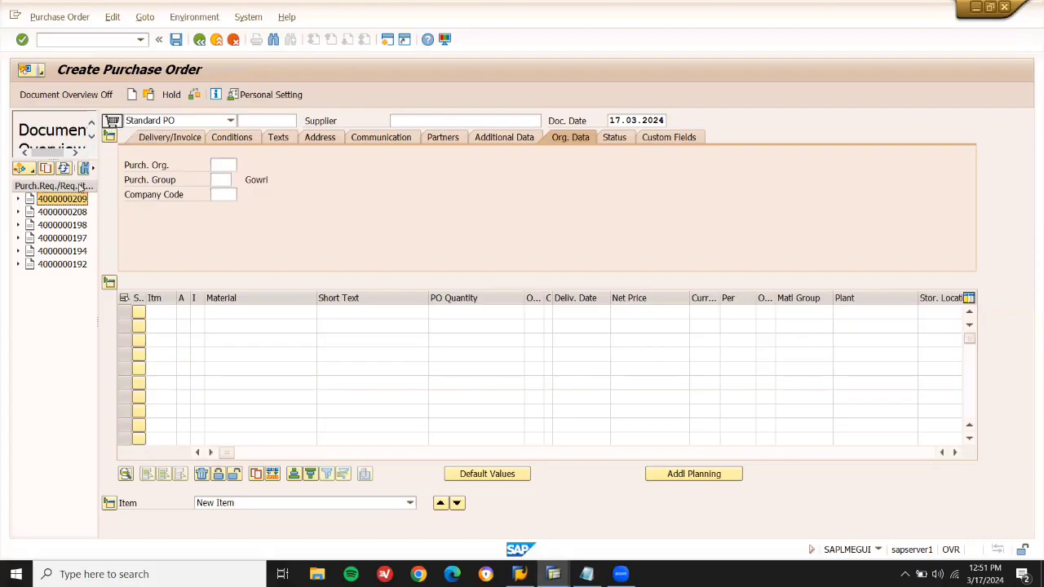
left_click(113, 123)
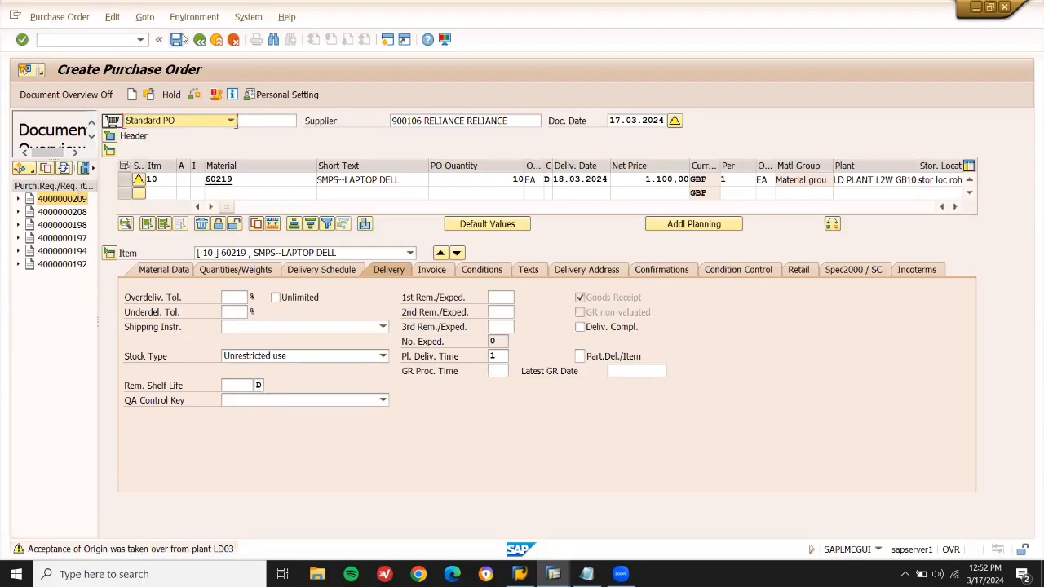
left_click(178, 40)
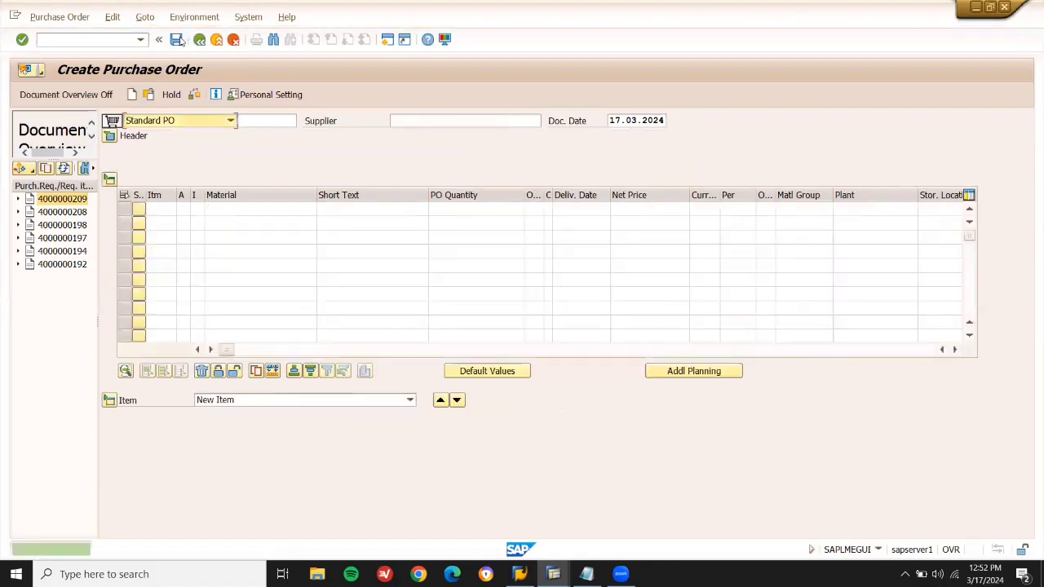
left_click(126, 41)
type("/NMM")
key("BackSpace")
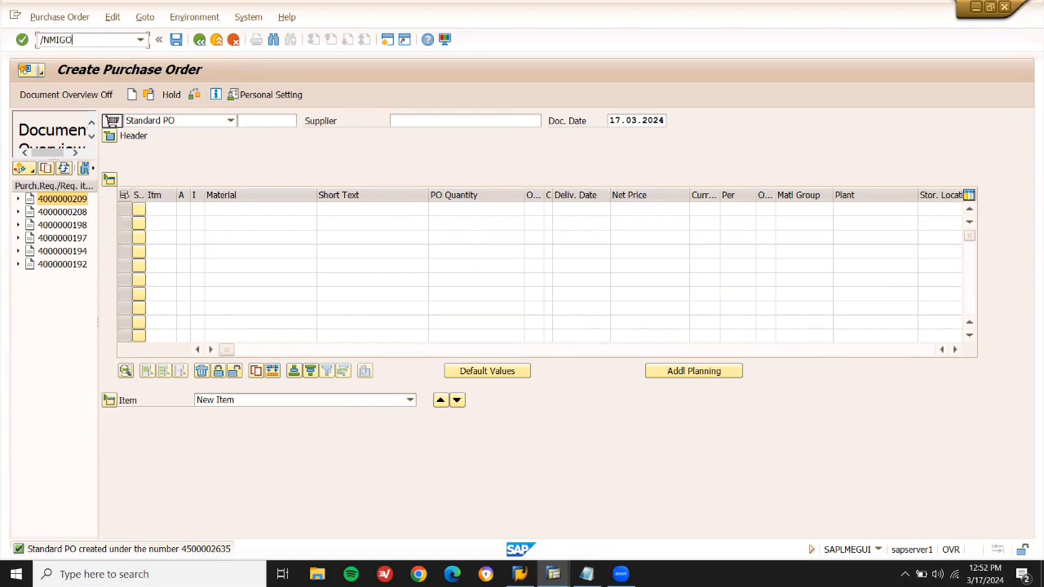
type("IGO")
key("BackSpace")
key("BackSpace")
type("IGO")
key("Return")
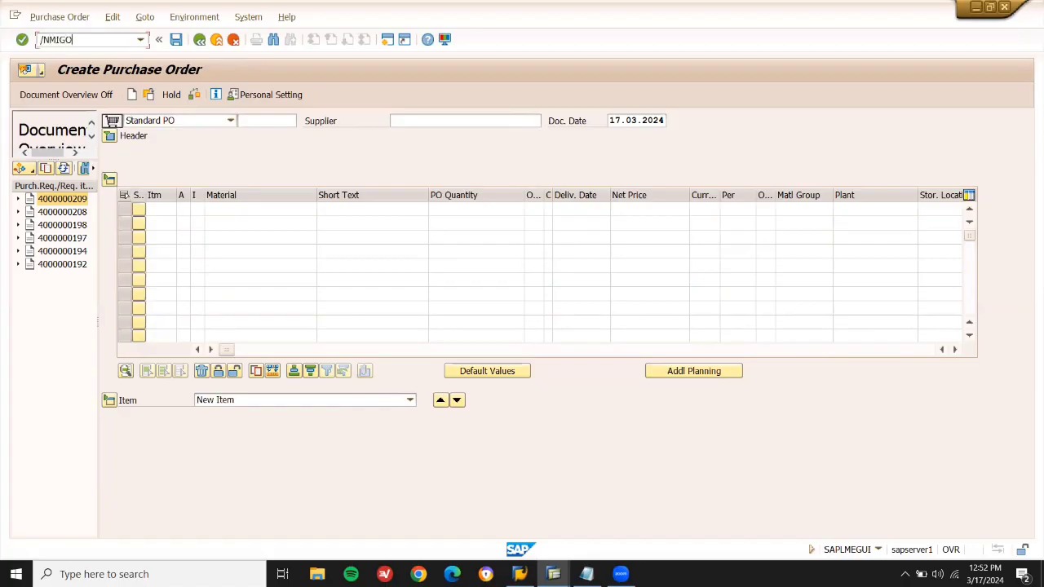
type("/NMIGO")
key("Return")
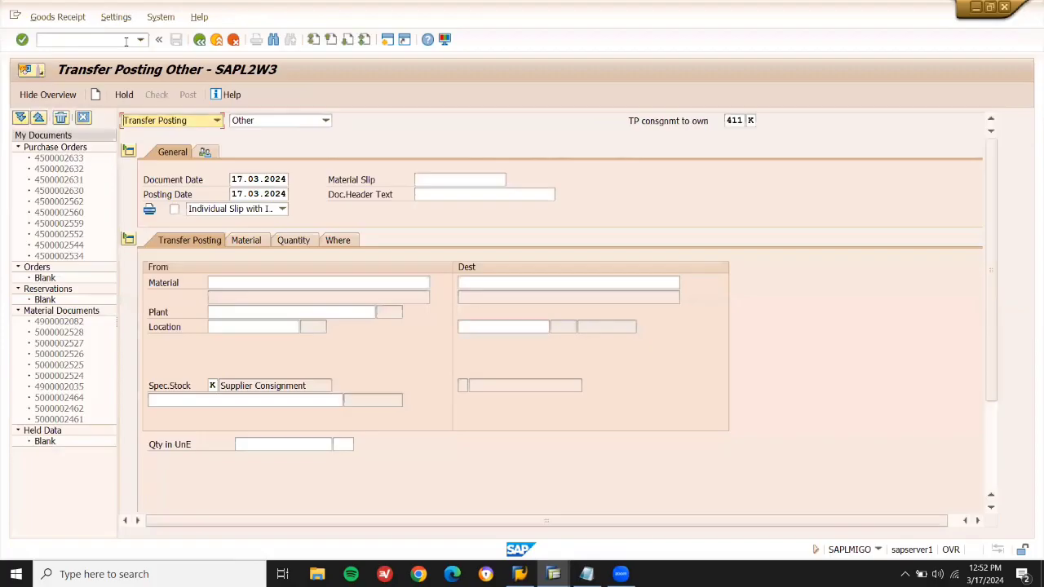
Set MIGO to Goods Receipt for a purchase order and enter the pasted document number.
left_click(204, 120)
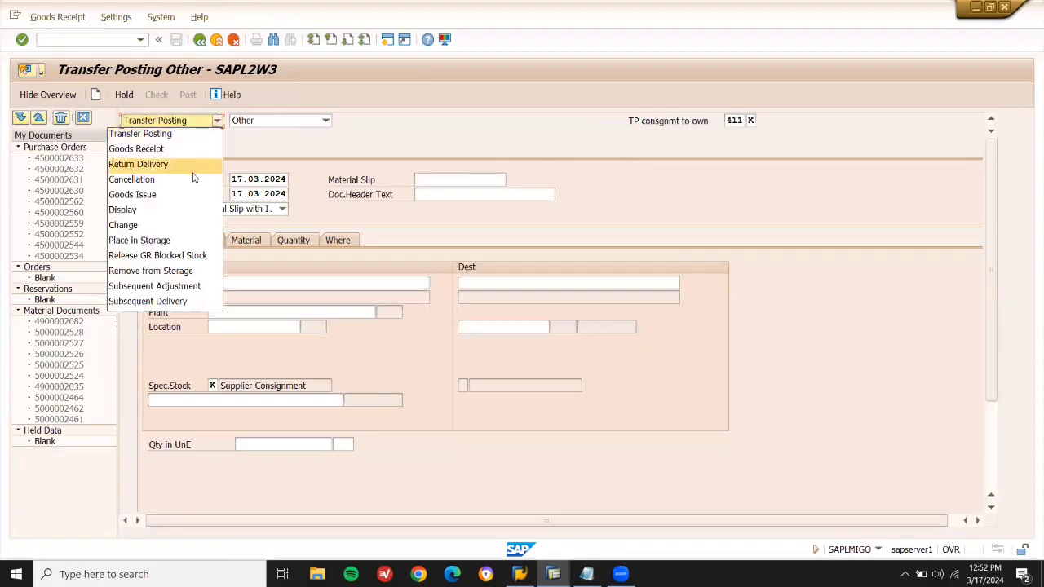
left_click(190, 153)
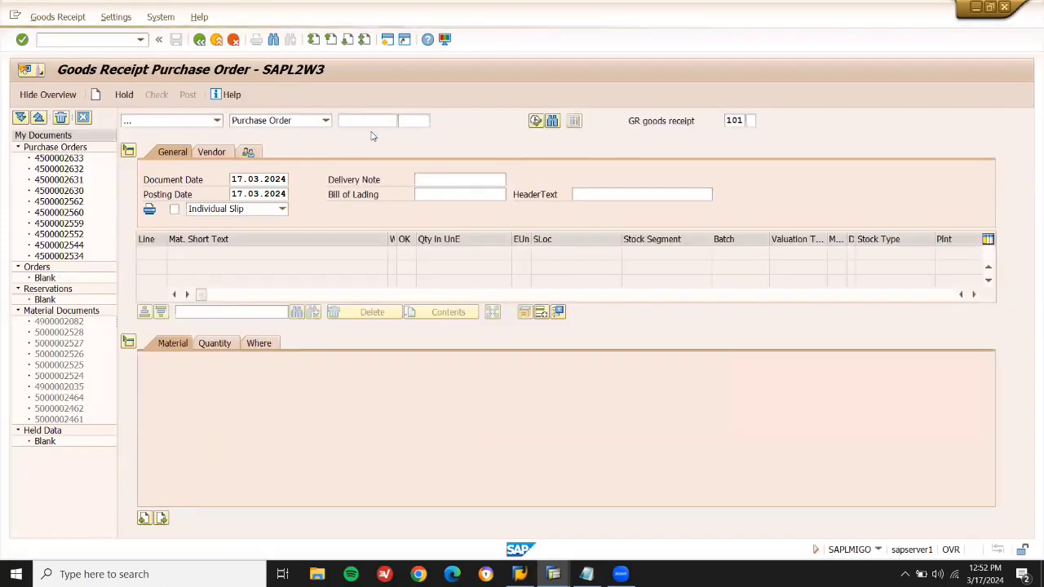
left_click(371, 122)
key("ctrl+v")
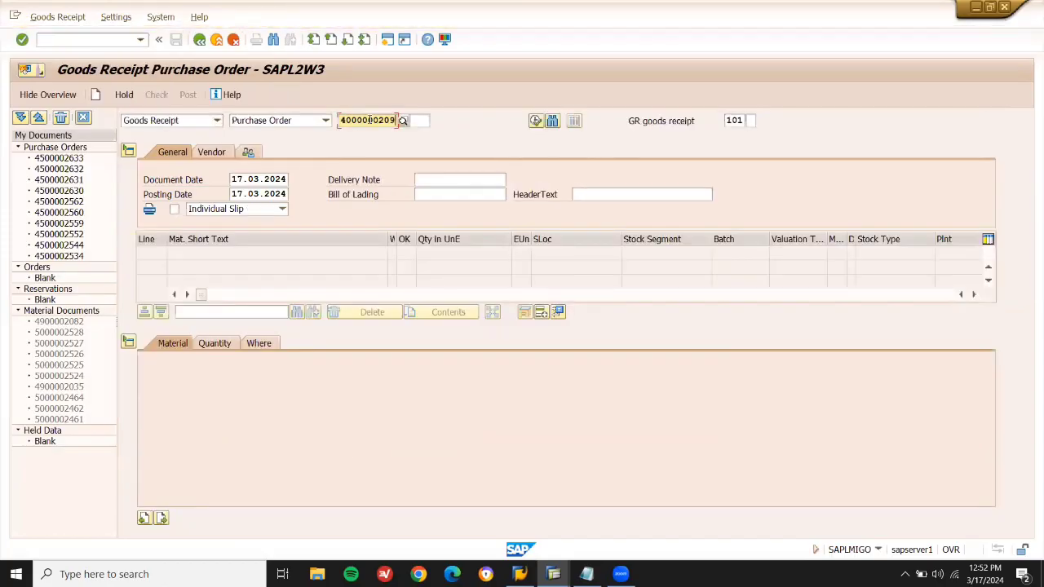
key("Return")
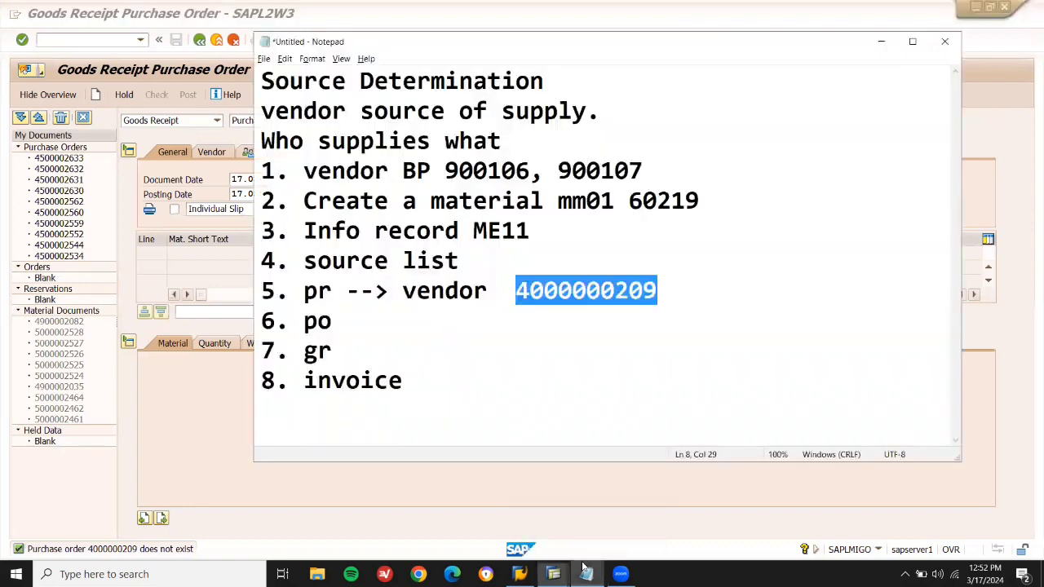
Open the purchase order search on the 'Purchasing Documents per Requisition' tab.
left_click(586, 574)
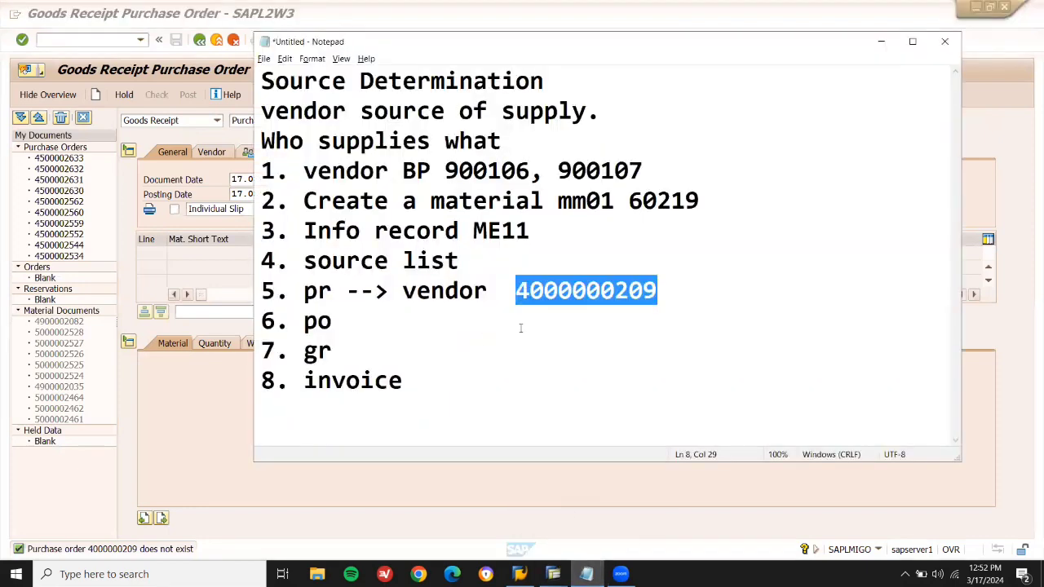
left_click(434, 331)
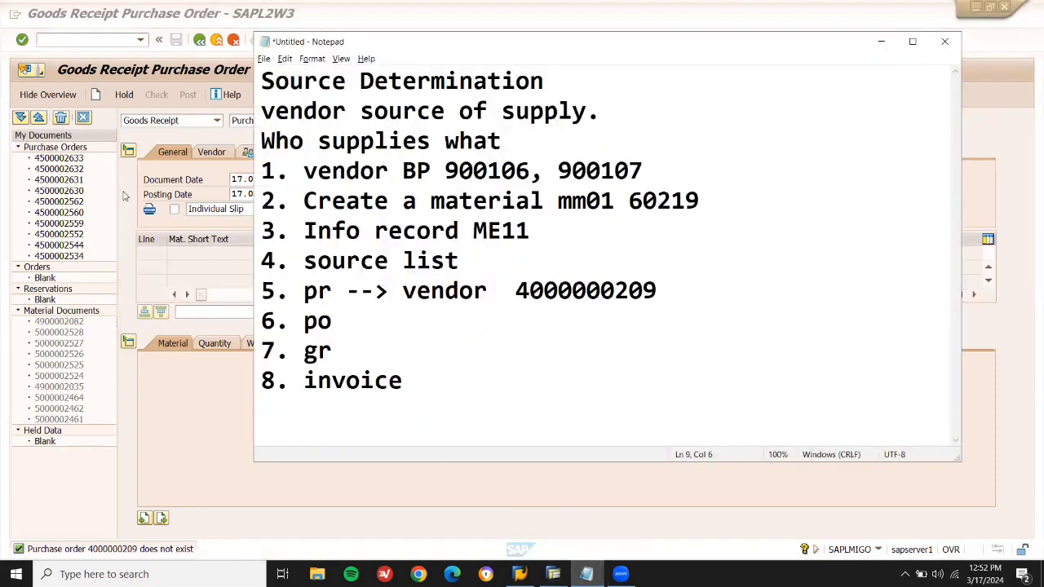
key("alt+Tab")
left_click(405, 124)
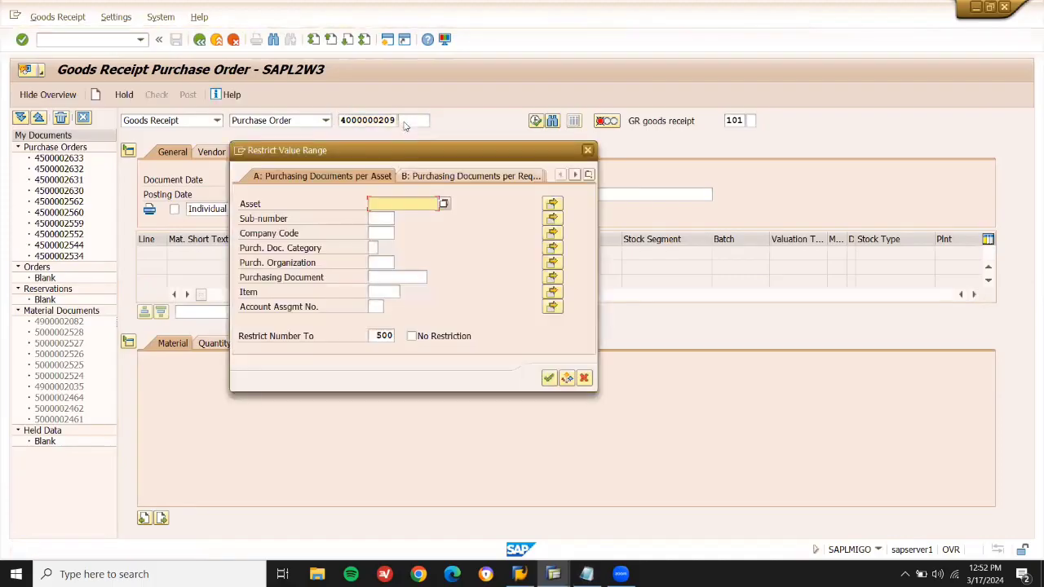
left_click(438, 176)
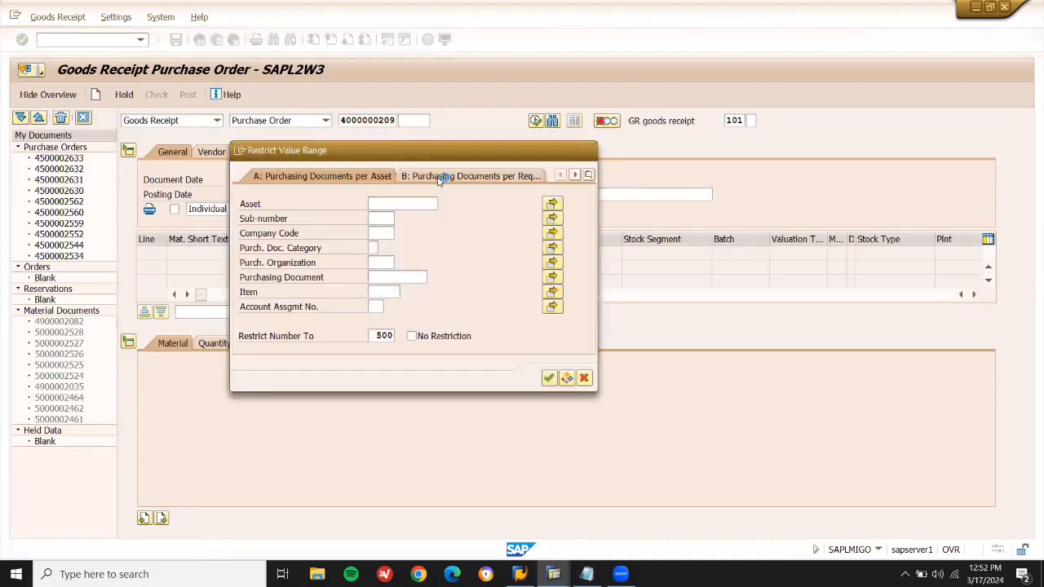
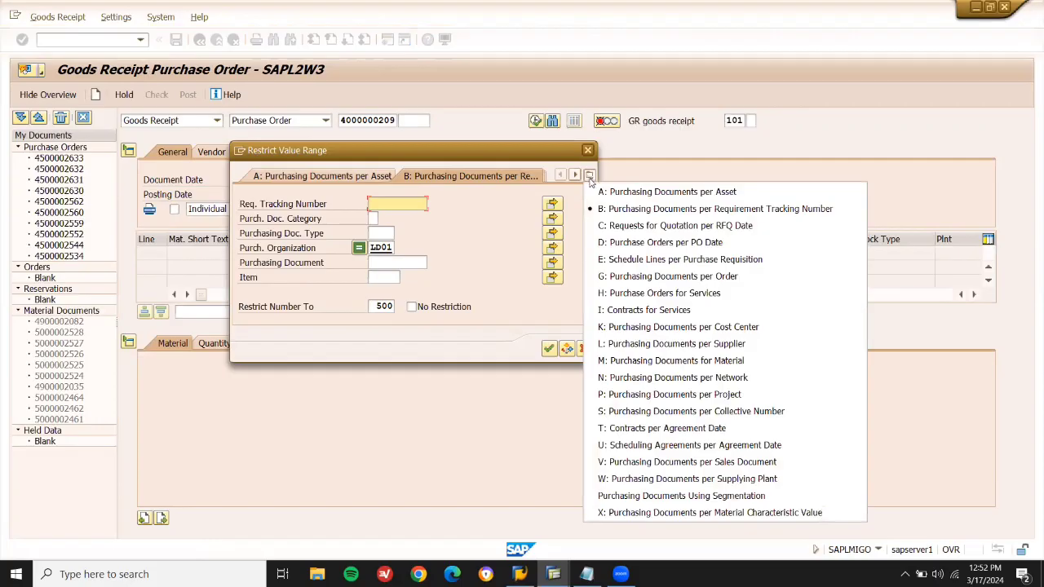
left_click(657, 343)
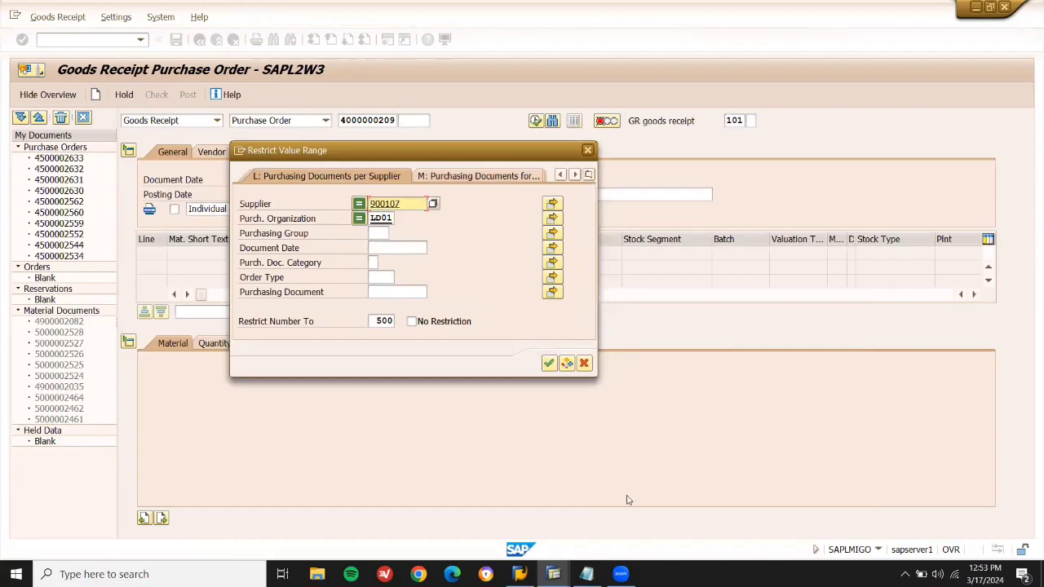
left_click(587, 573)
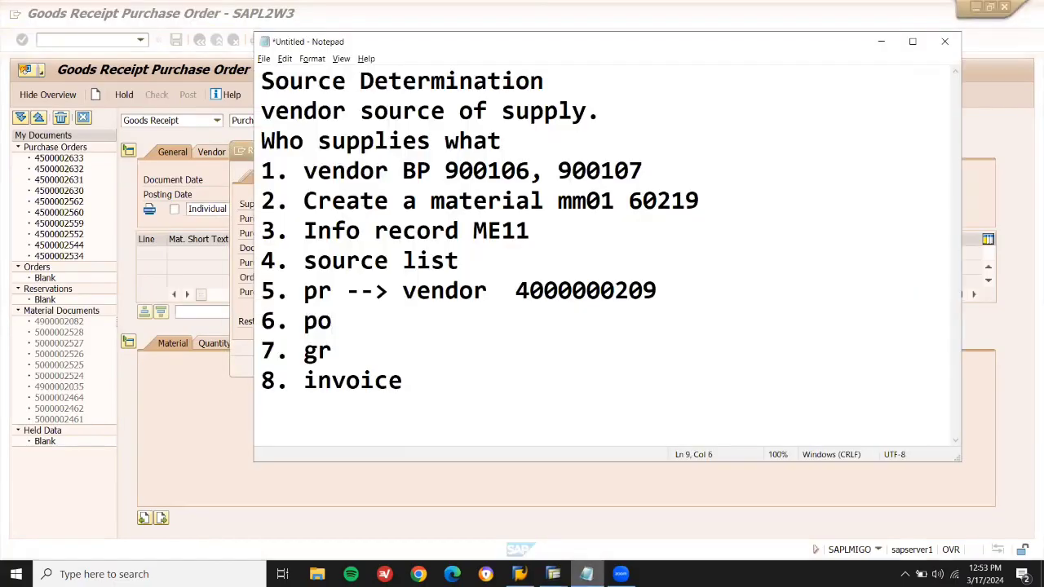
left_click(586, 573)
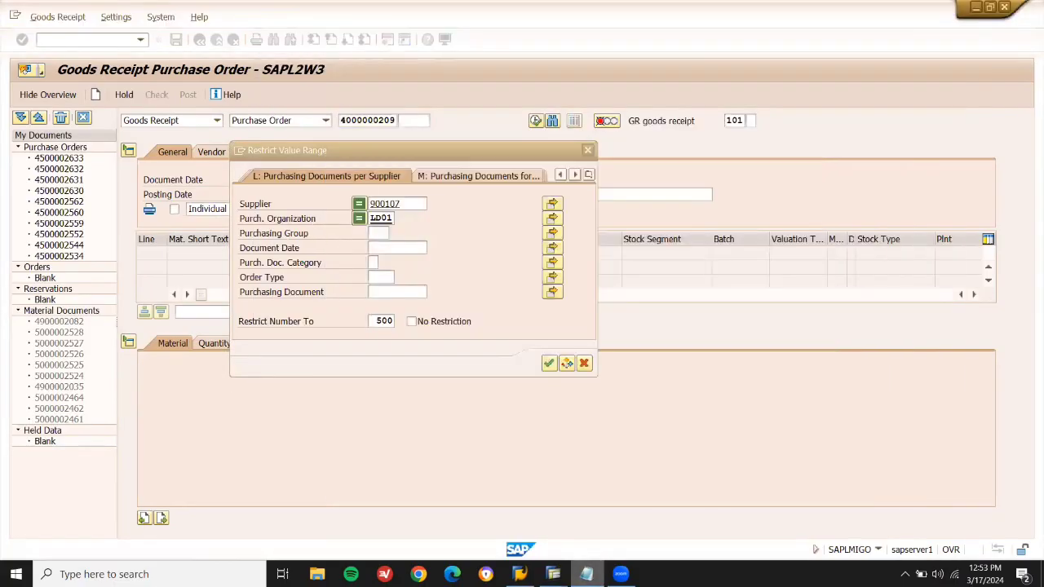
left_click(586, 574)
left_click(587, 573)
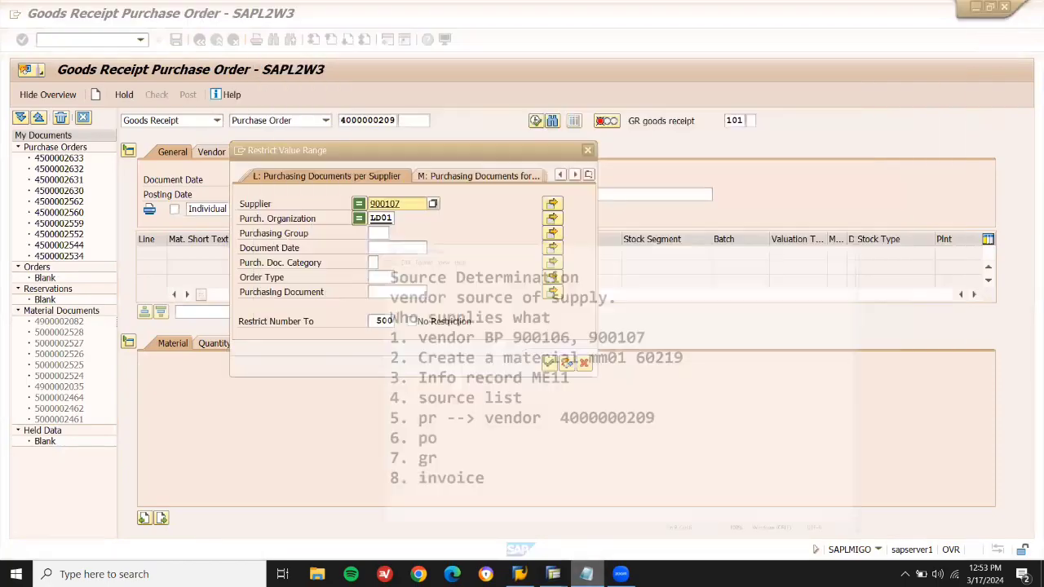
left_click(549, 363)
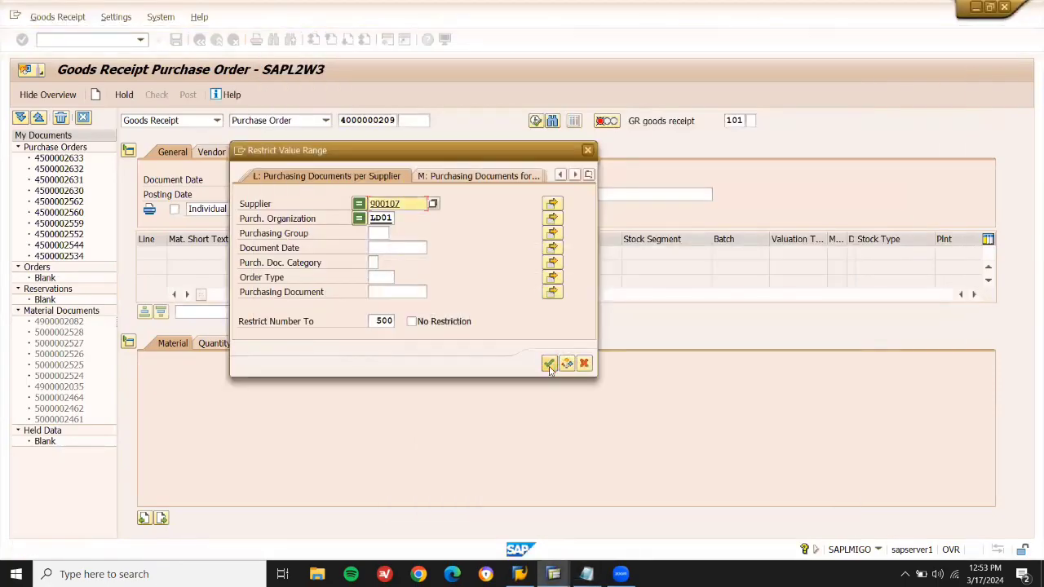
left_click(413, 206)
key("BackSpace")
type("6")
left_click(549, 363)
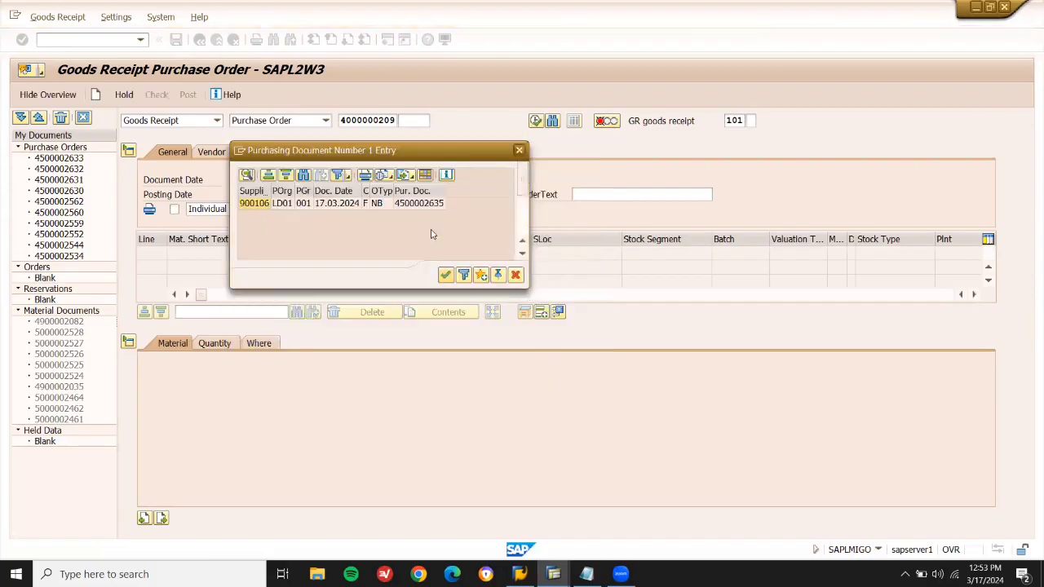
double_click(417, 204)
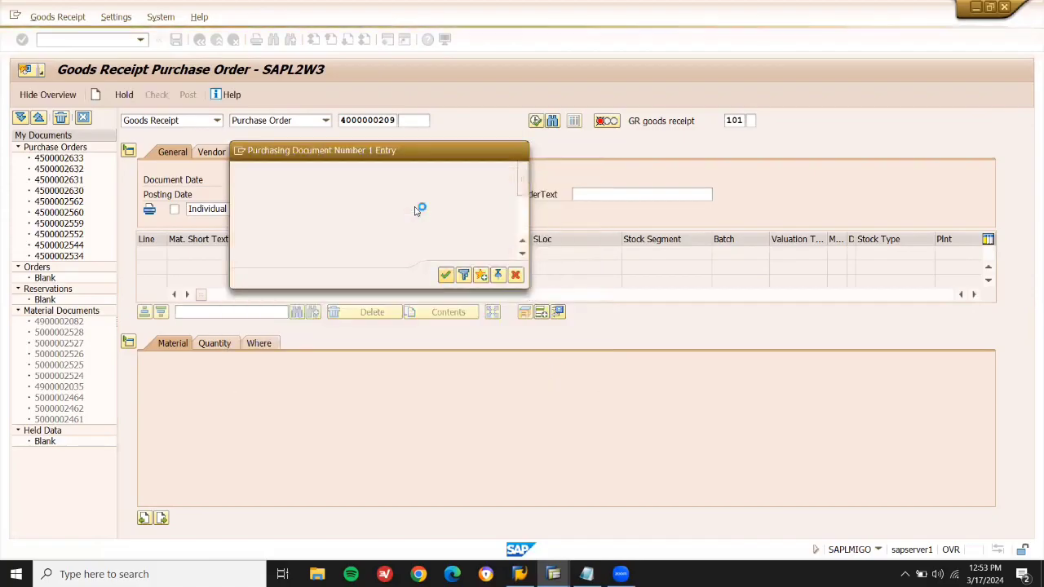
Copy the PO number, load its items and mark the laptop item OK.
key("shift+Right")
key("shift+Right")
key("shift+Right")
key("shift+Right")
key("shift+Right")
key("shift+Right")
key("shift+Right")
key("shift+Right")
key("shift+Right")
key("ctrl+c")
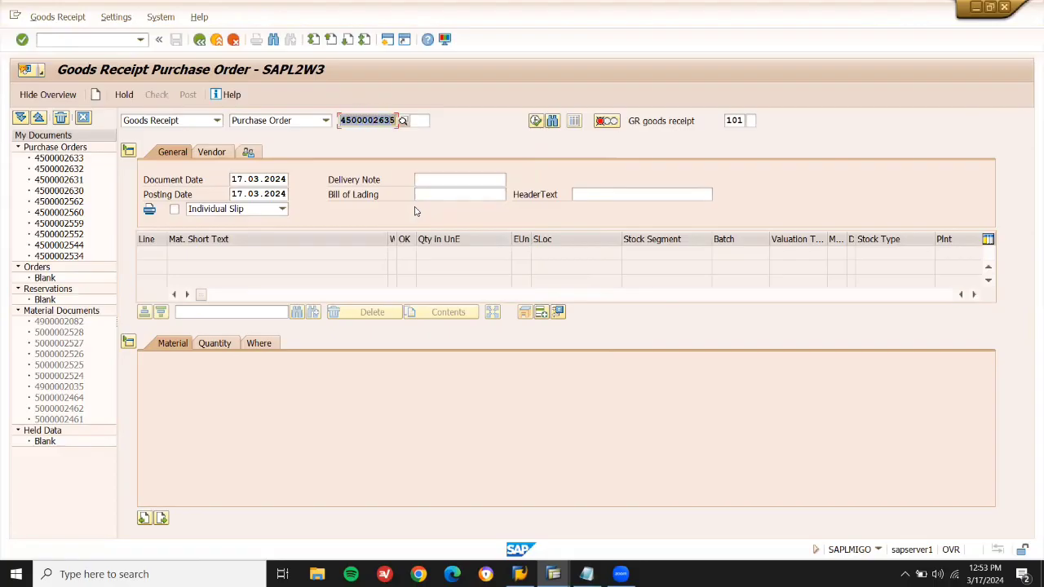
key("Return")
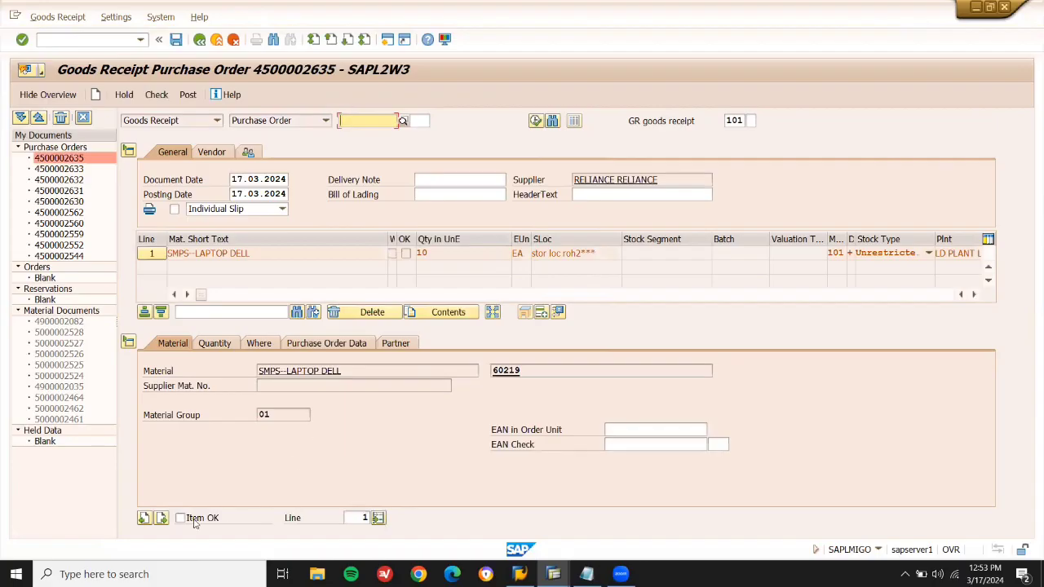
left_click(194, 521)
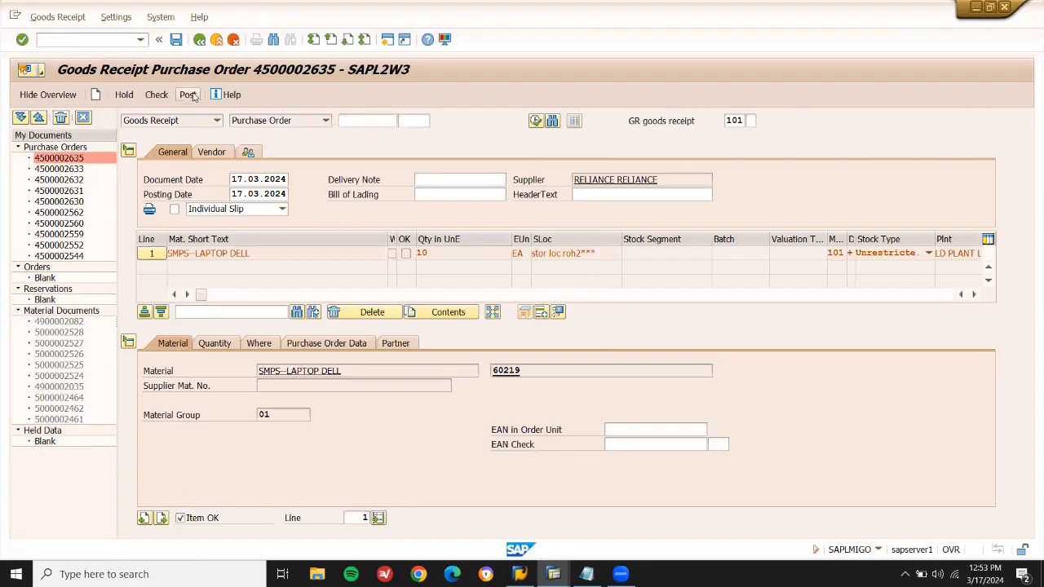
left_click(586, 574)
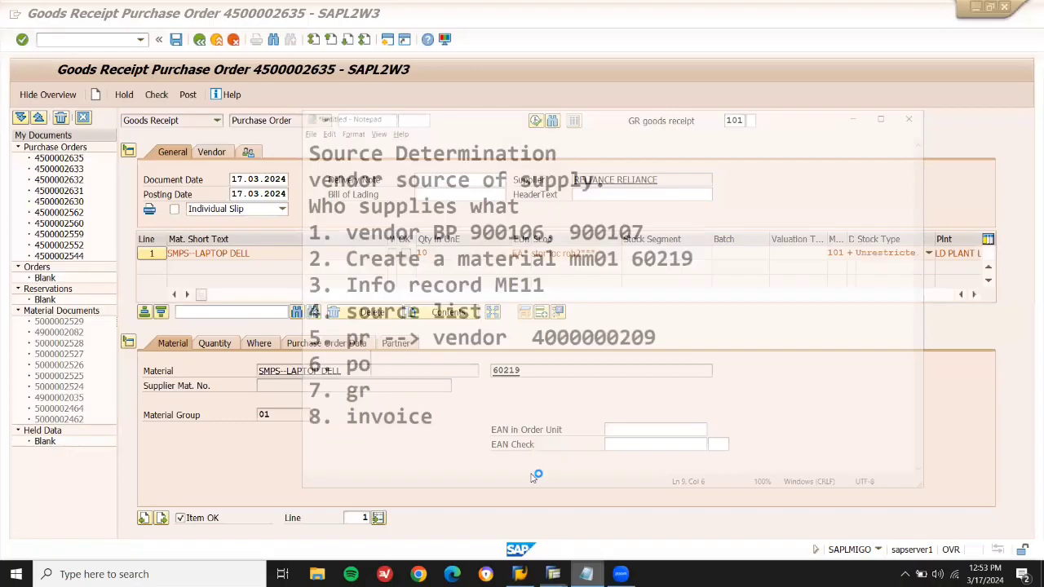
key("ctrl+v")
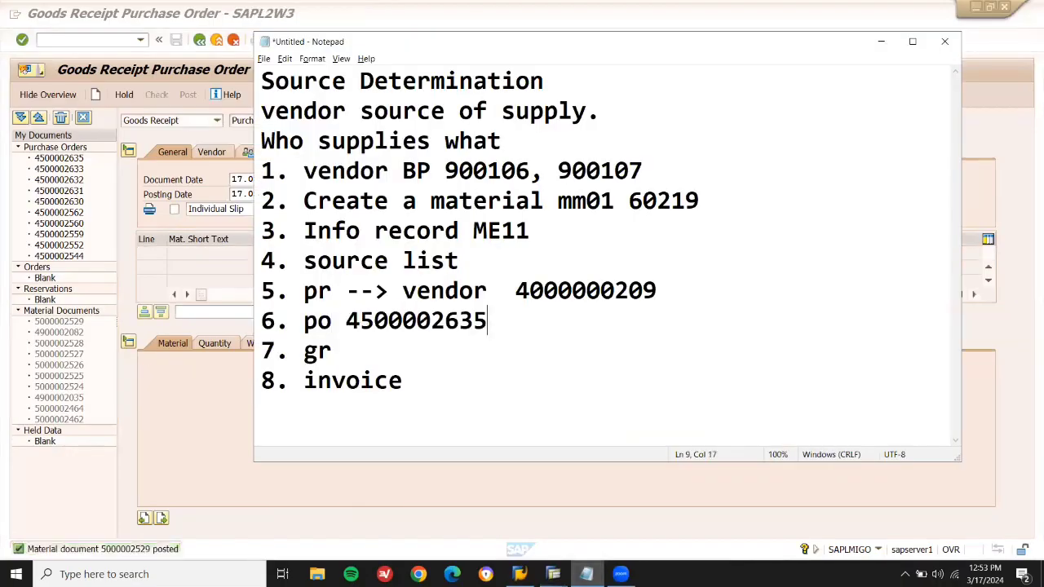
left_click(457, 357)
left_click(165, 384)
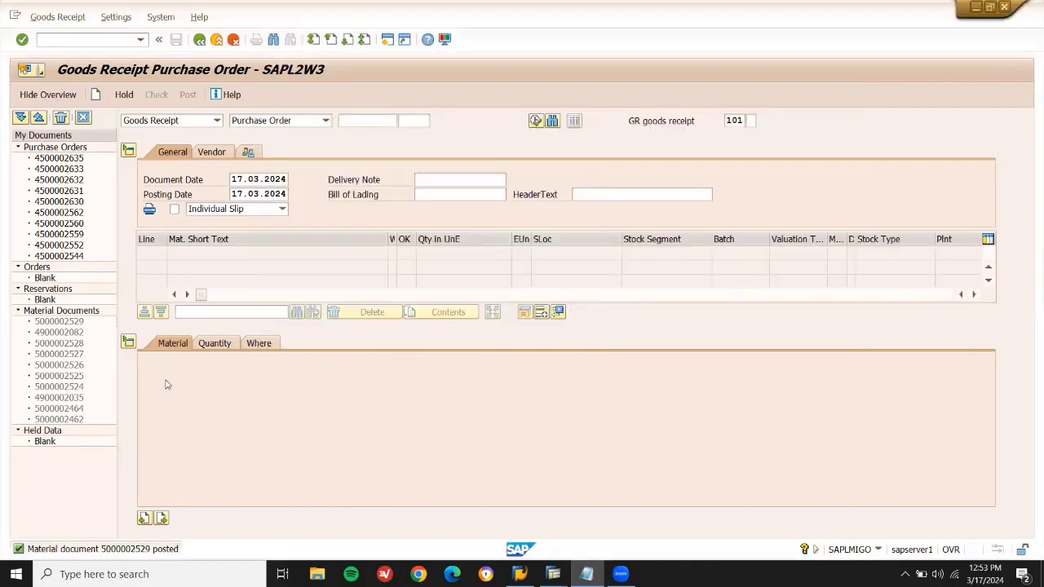
Run the MMBE stock overview for material 60219, showing 10,000 unrestricted in LD03.
mouse_move(552, 574)
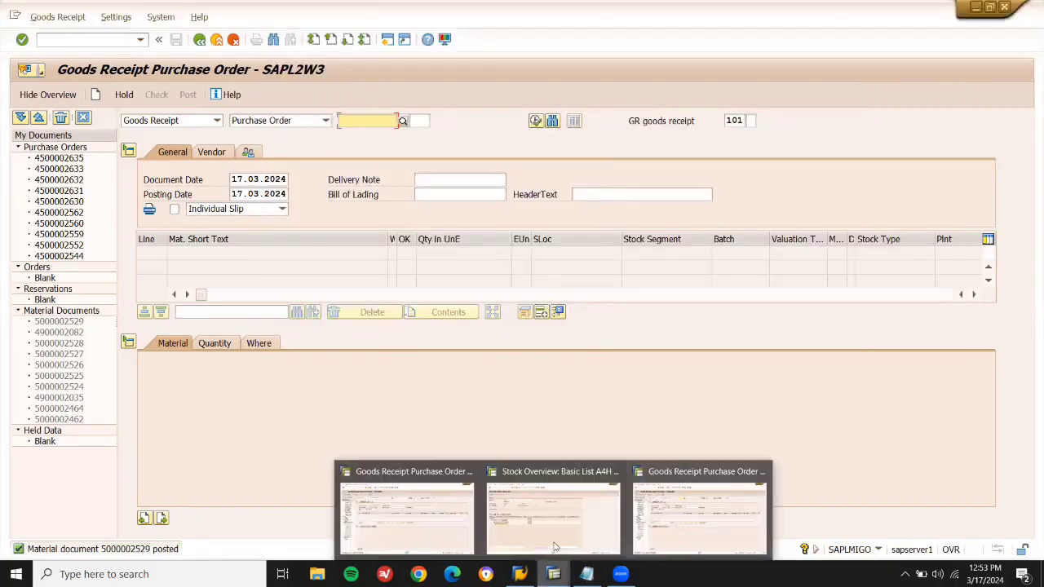
left_click(552, 542)
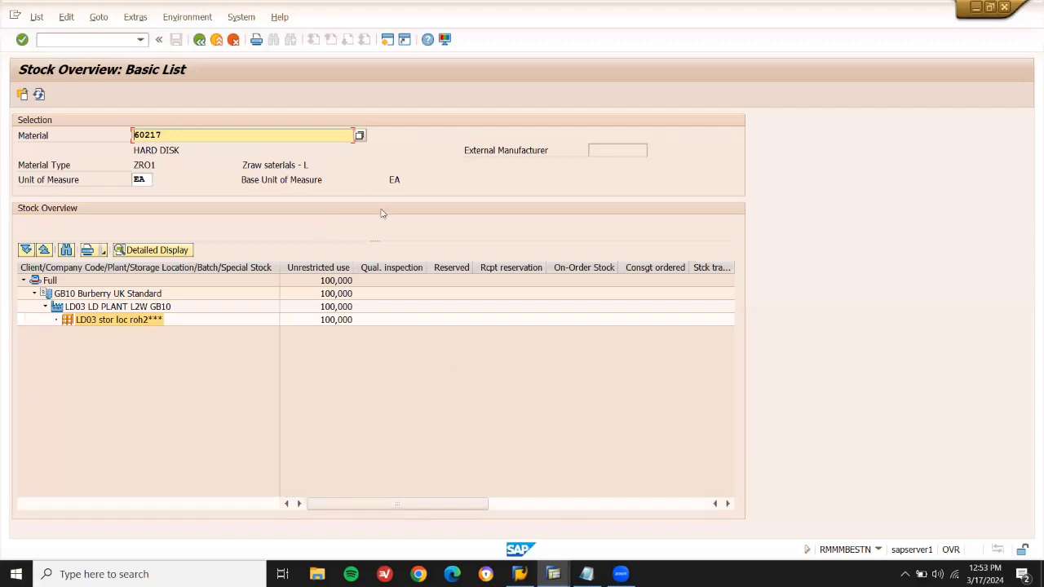
key("F3")
key("F3")
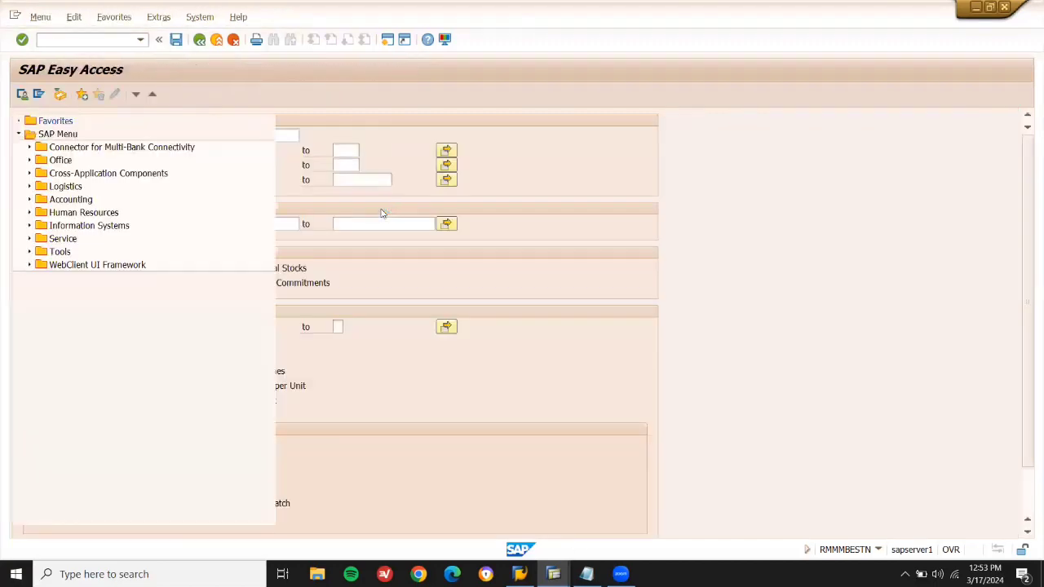
left_click(82, 36)
type("MMBE")
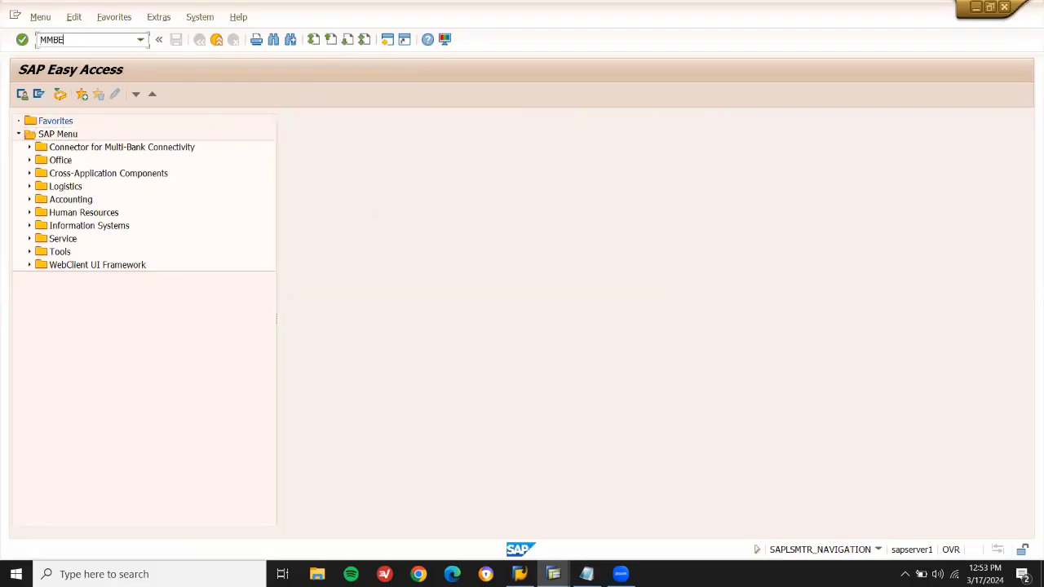
key("Return")
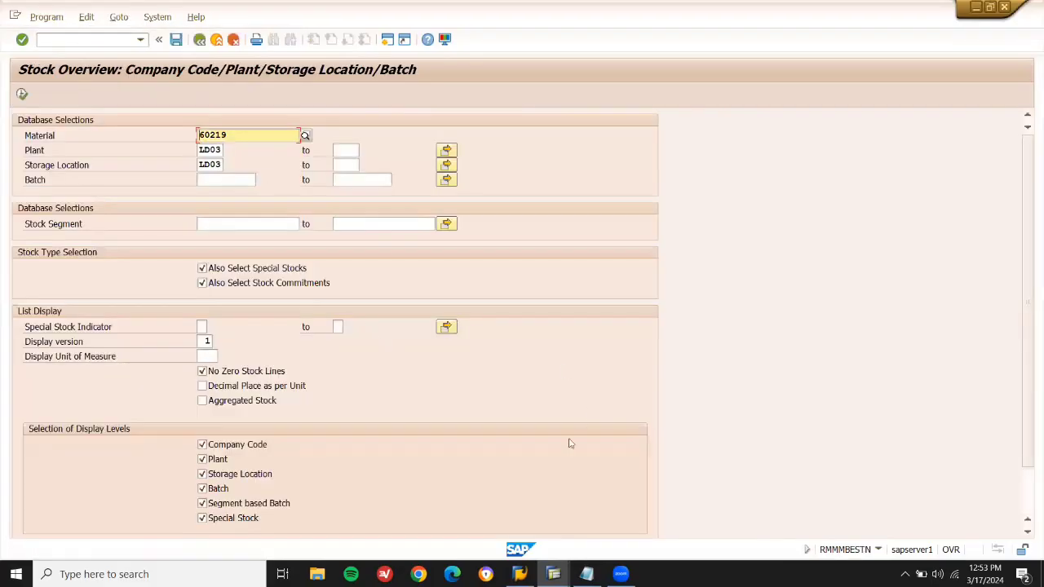
left_click(586, 574)
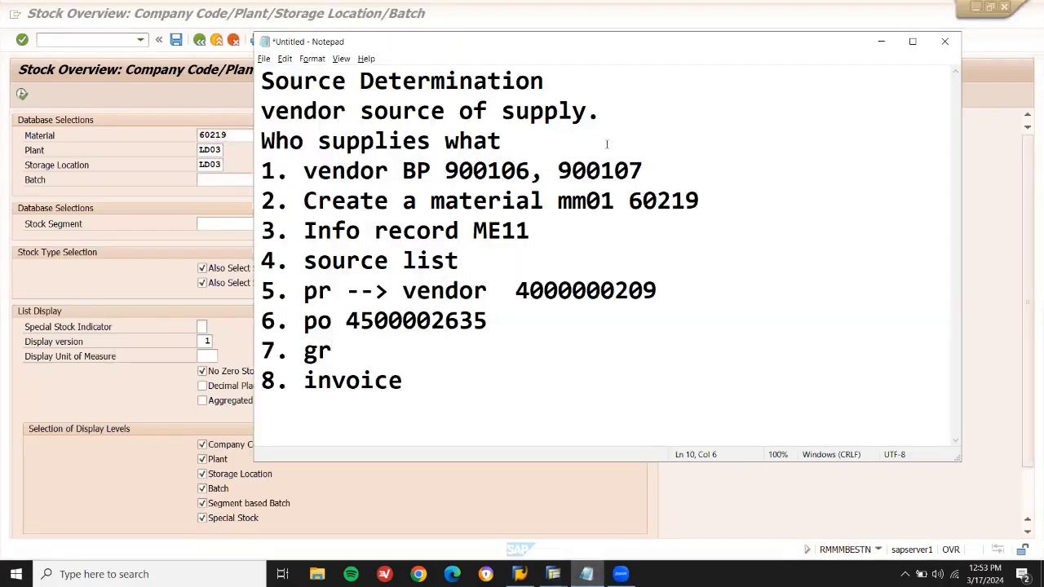
double_click(666, 198)
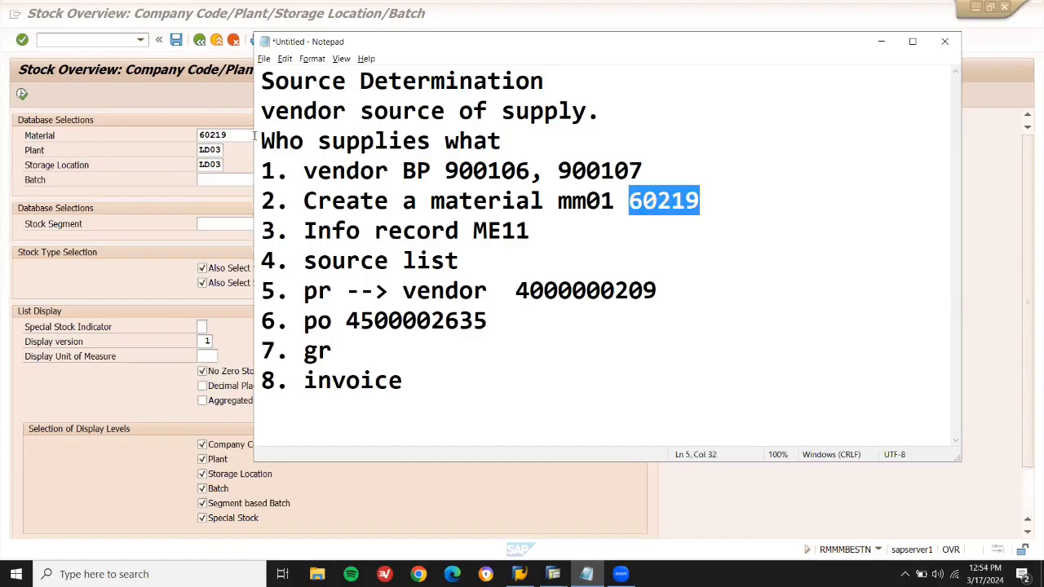
left_click(239, 137)
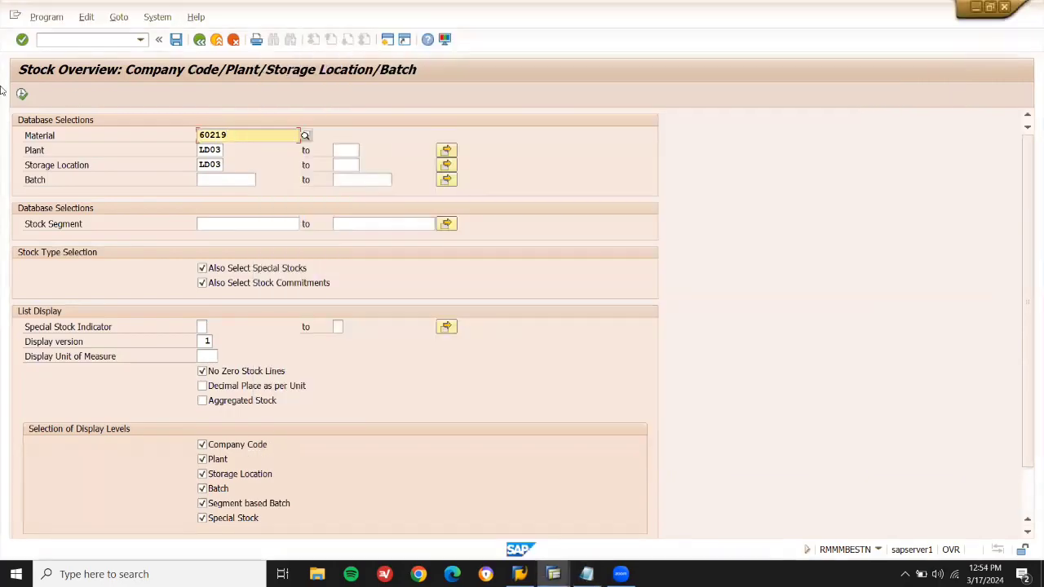
left_click(22, 94)
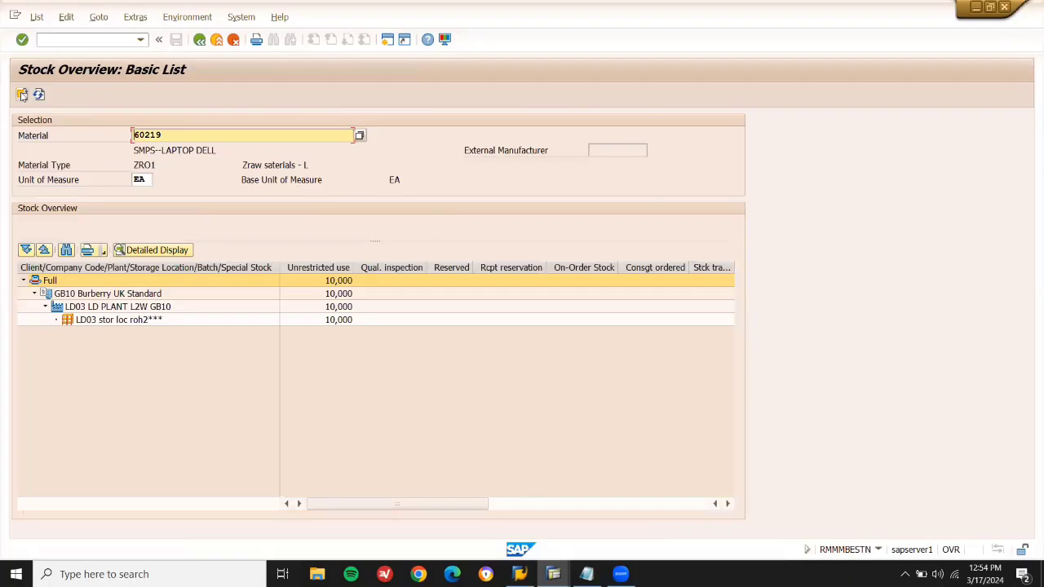
Launch incoming invoice entry with /NMIRO.
left_click(54, 41)
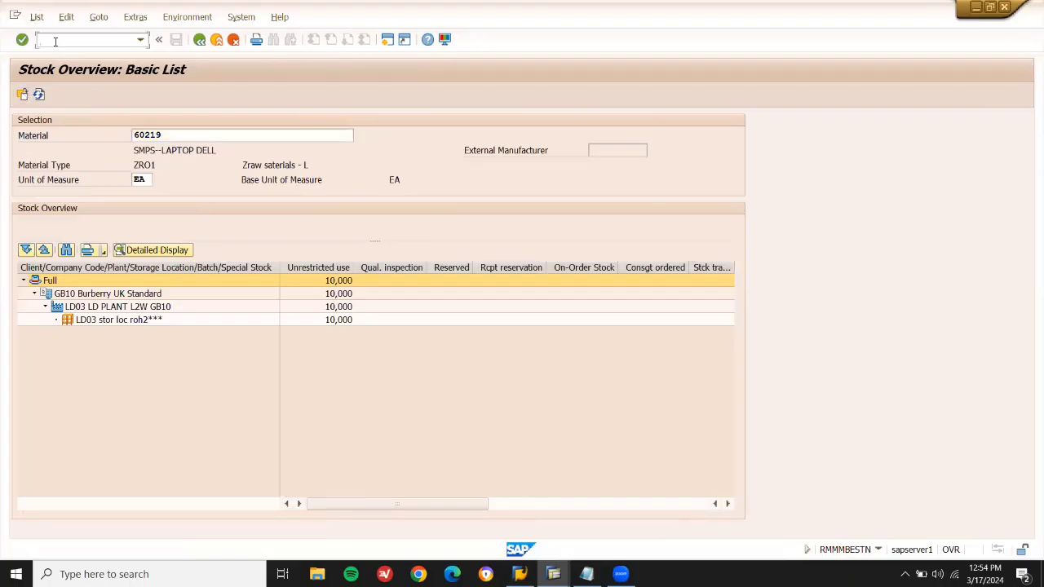
type("/NMIRO")
key("Return")
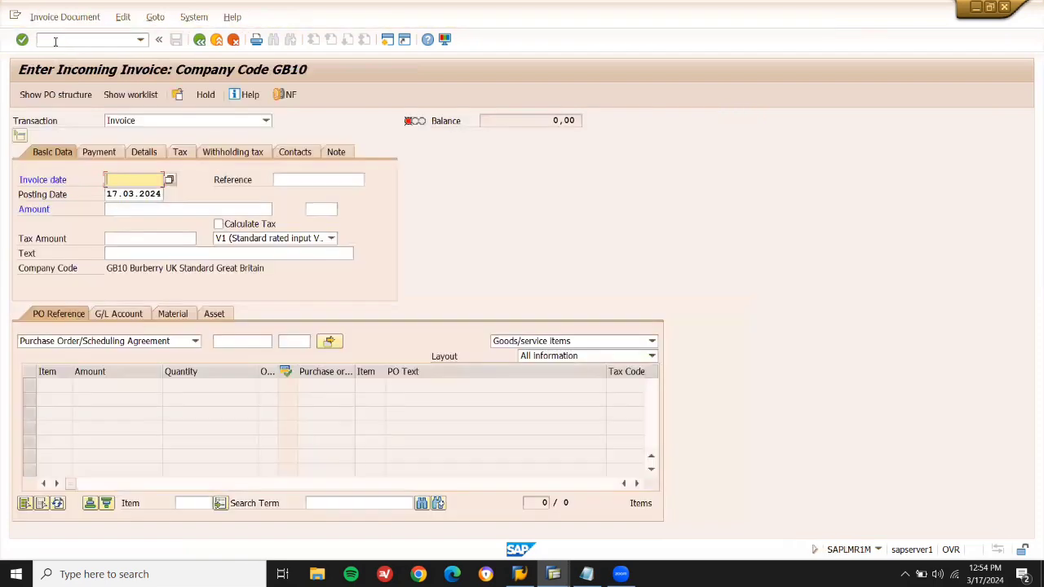
key("Down")
key("Down")
key("Return")
key("Return")
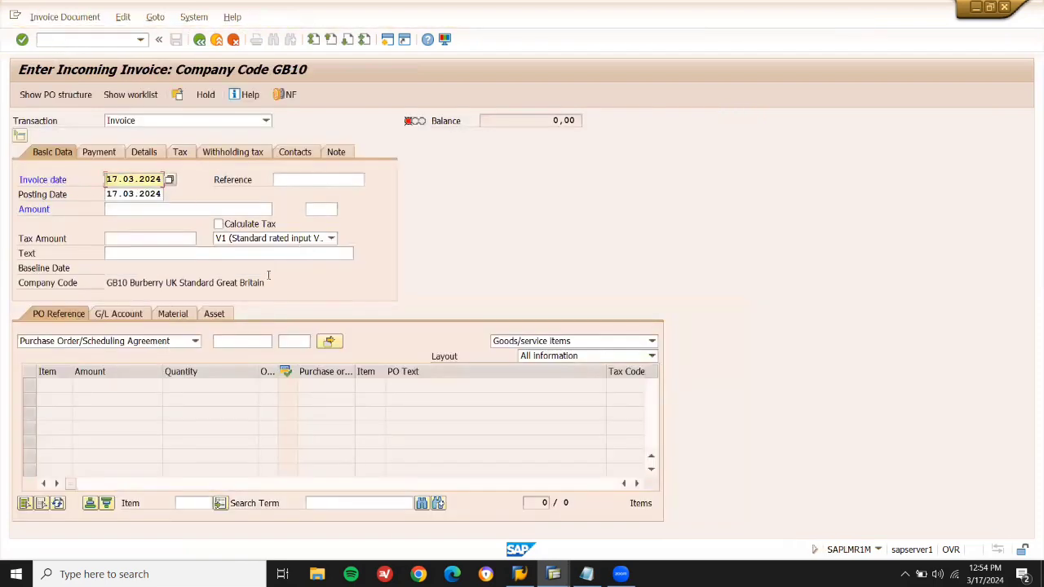
left_click(241, 340)
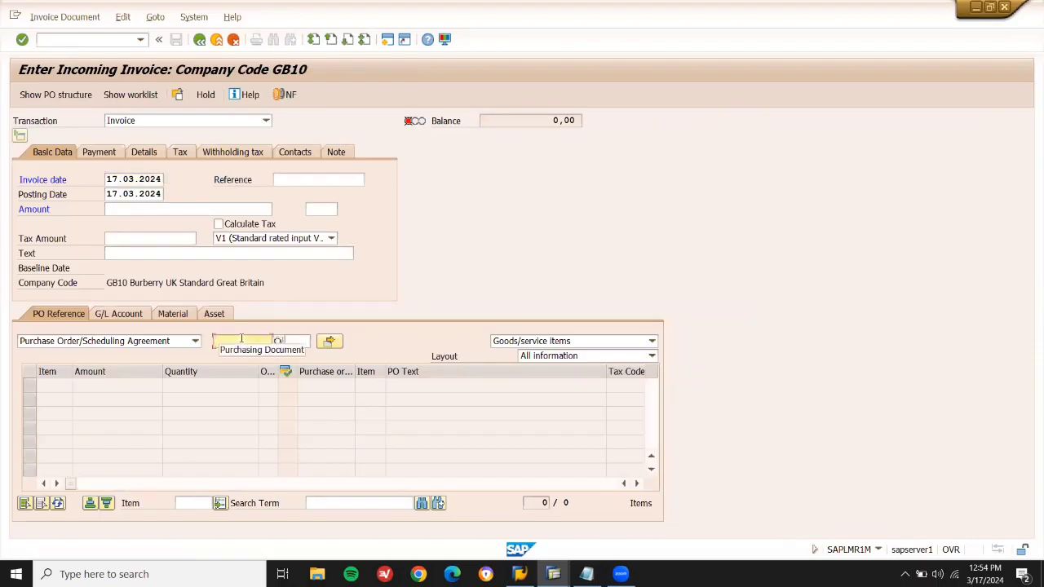
key("ctrl+v")
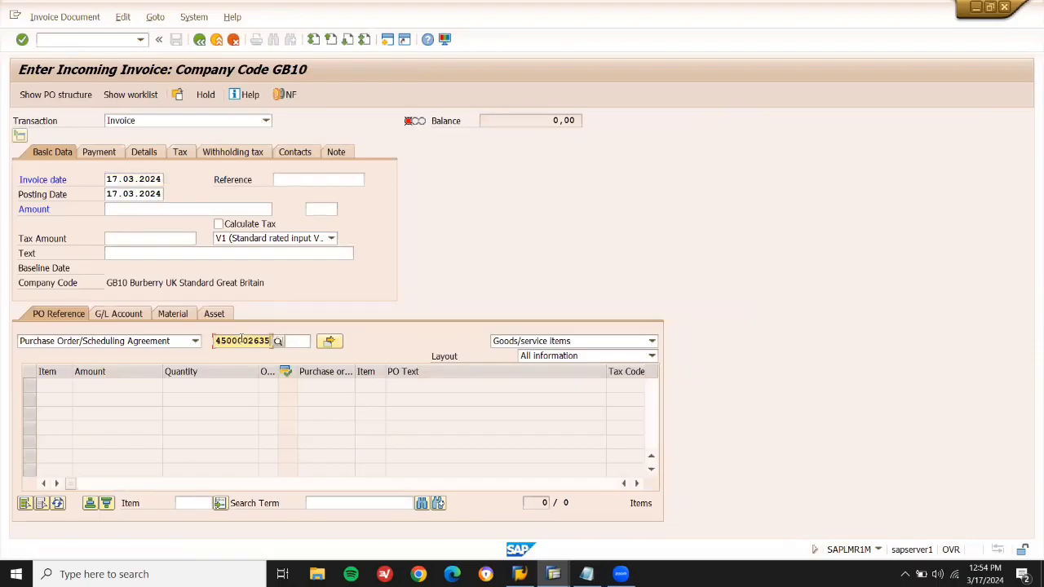
key("Return")
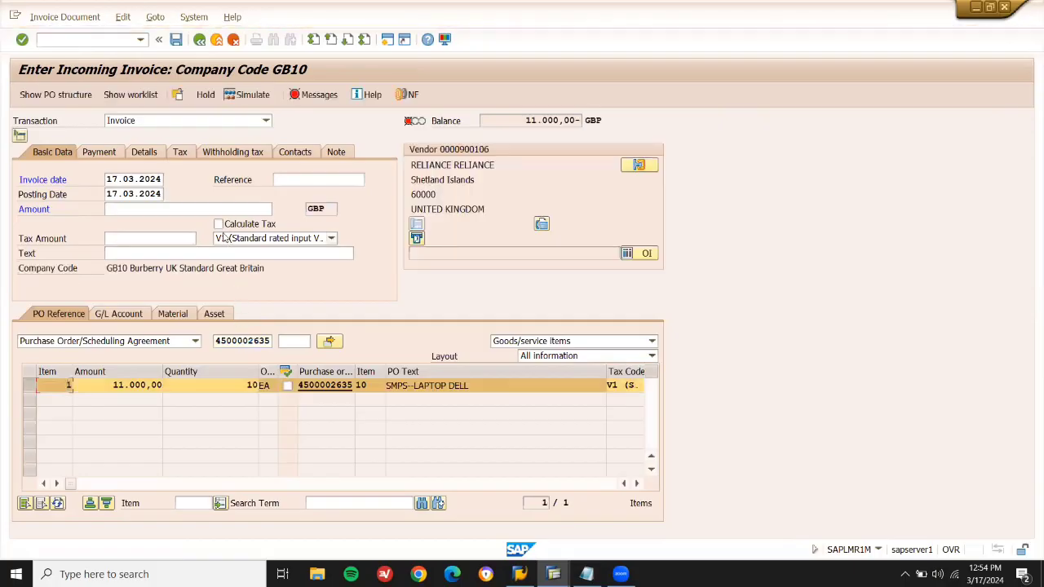
left_click(218, 224)
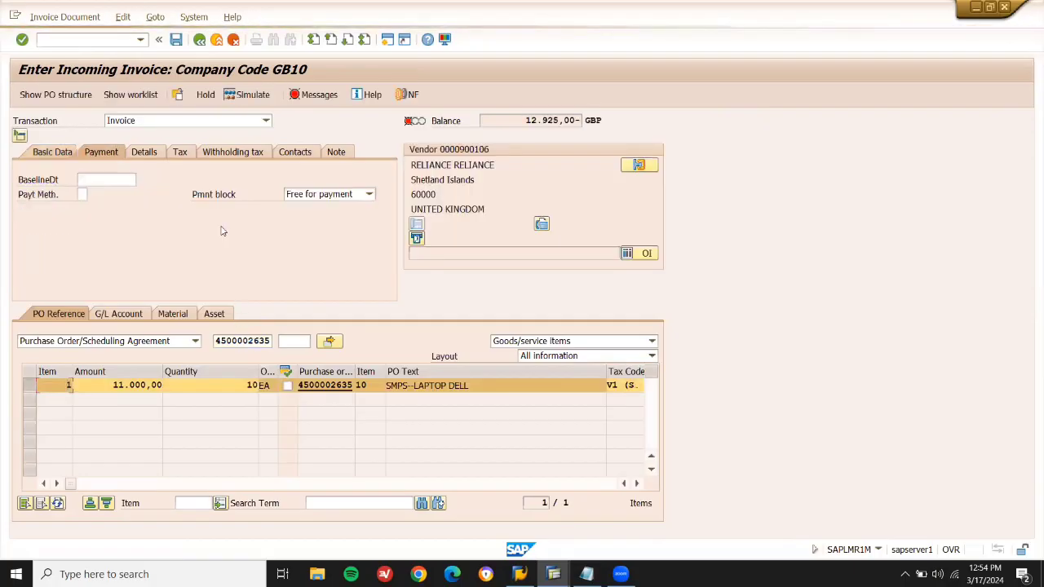
left_click(100, 179)
key("space")
key("Down")
key("Return")
key("Return")
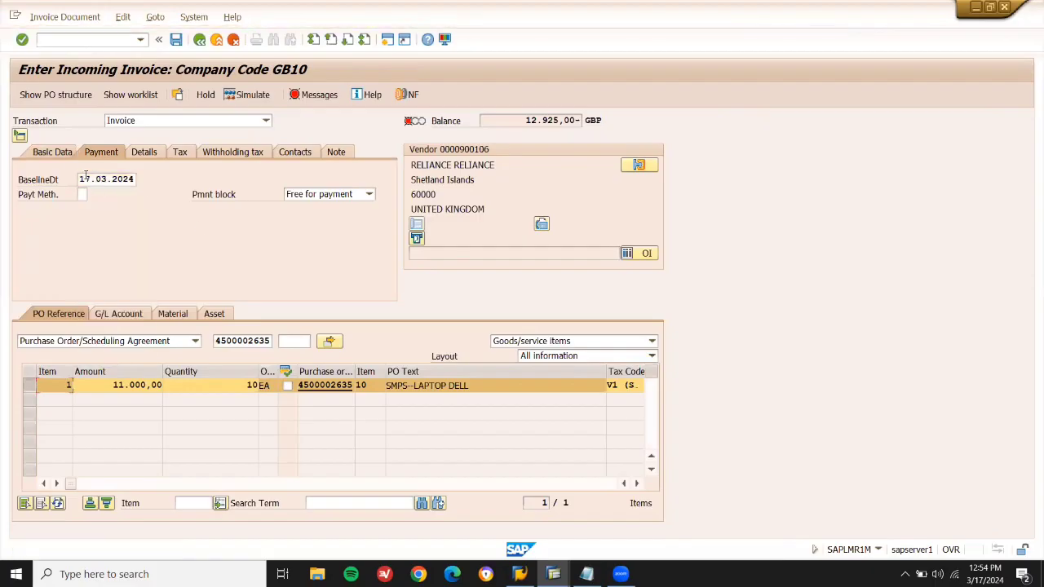
Enter amount 12.925,00, post the balanced invoice, and return to SAP Easy Access.
left_click(54, 152)
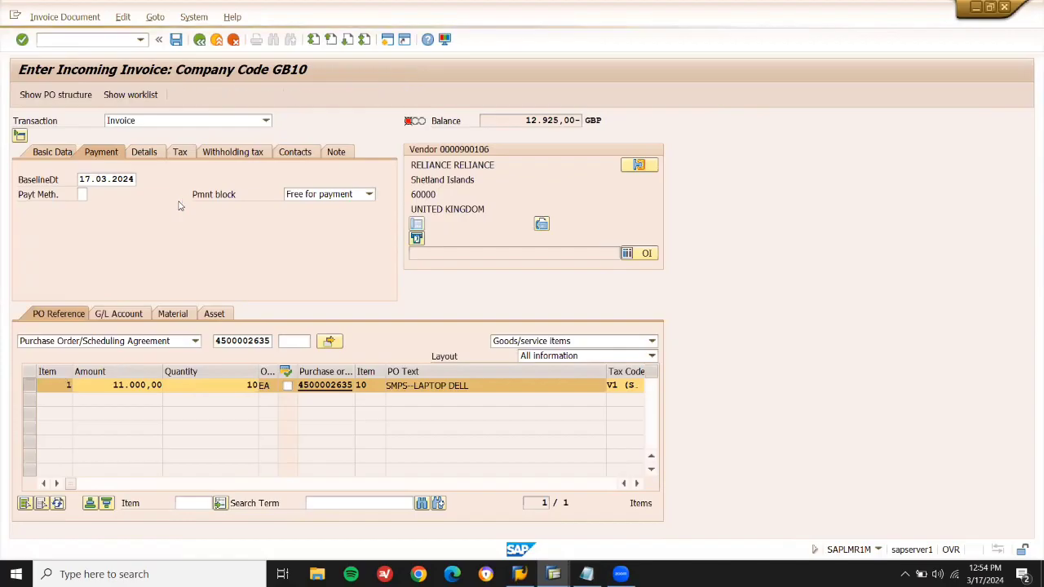
left_click(175, 207)
type("12.9")
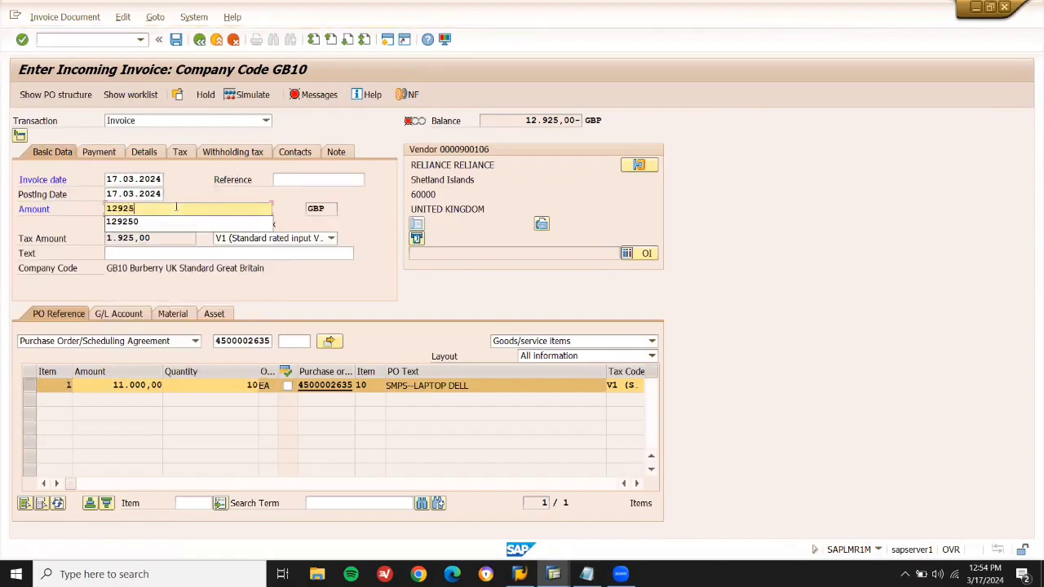
type("25")
key("Return")
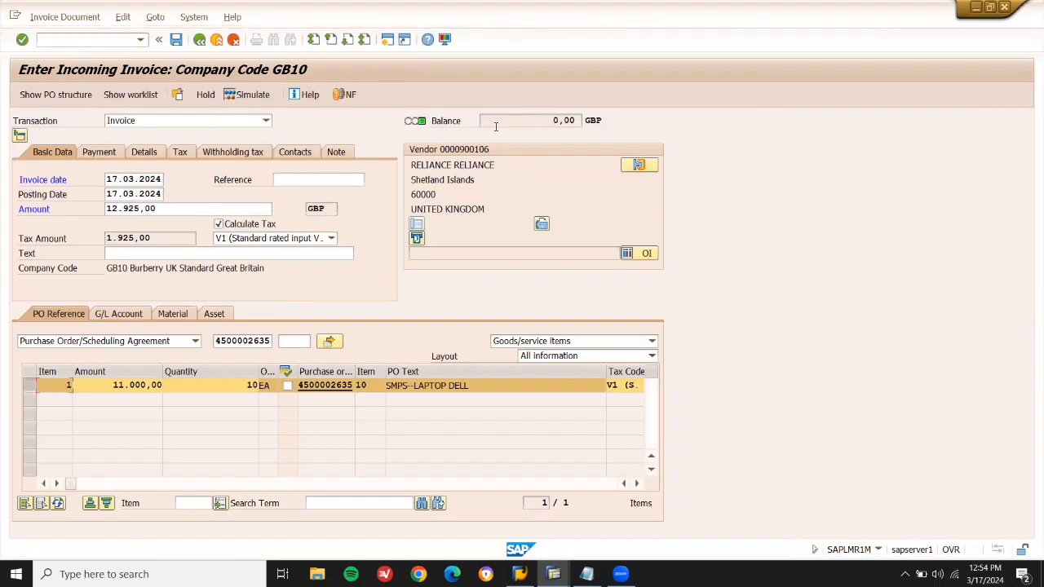
left_click(177, 44)
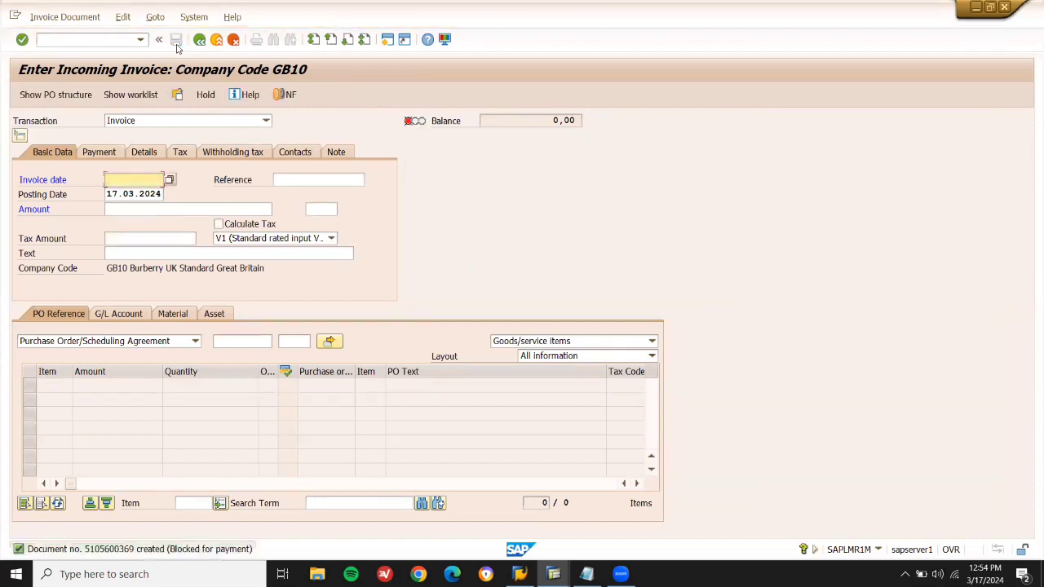
left_click(218, 39)
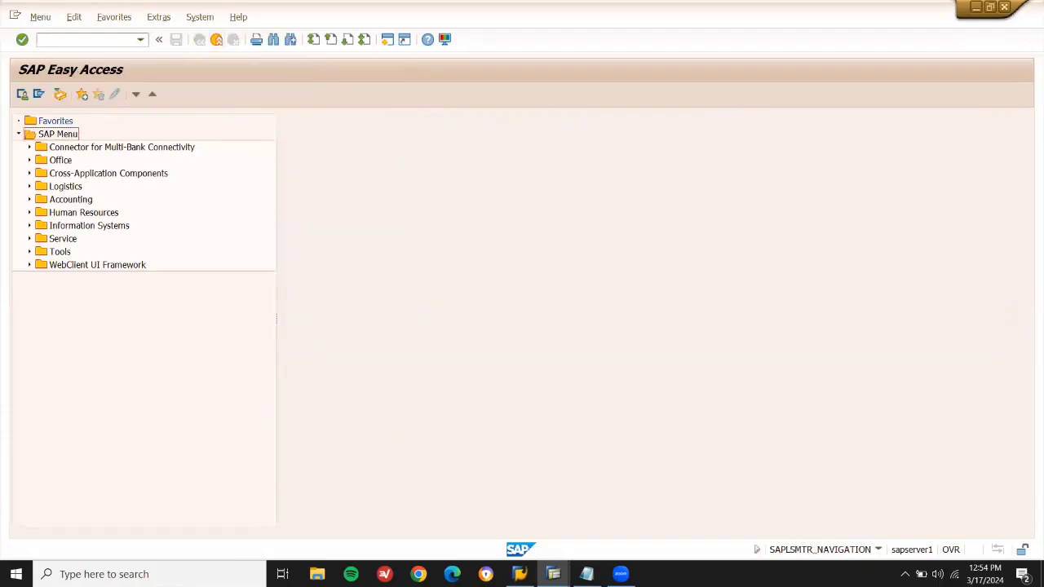
Add an INVOICE heading with lines 1. PO, 2. GR, 3. VENDOR INVOICE, 4. REALSE INVOICE.
mouse_move(552, 573)
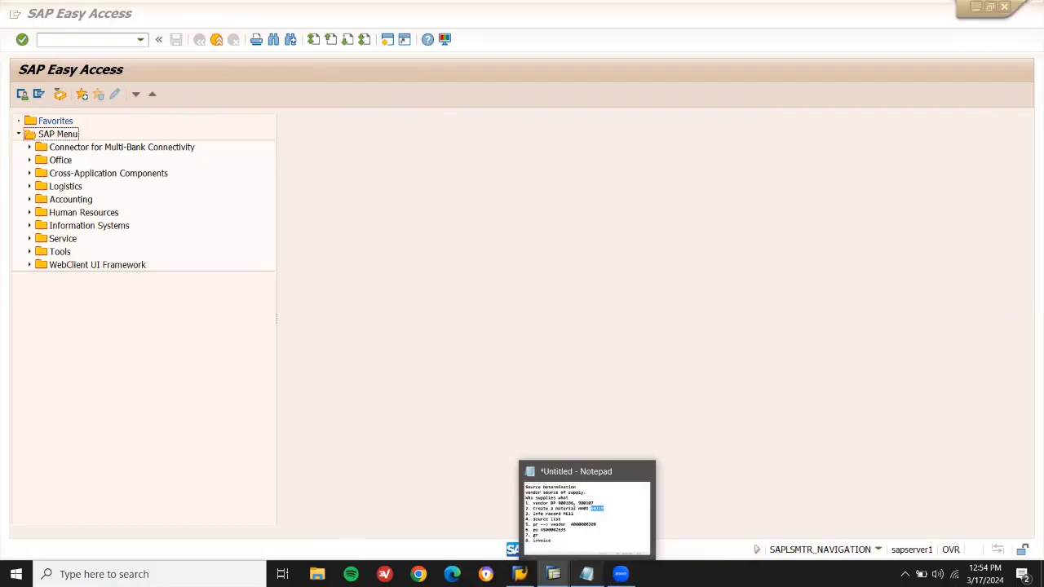
left_click(586, 574)
left_click(538, 384)
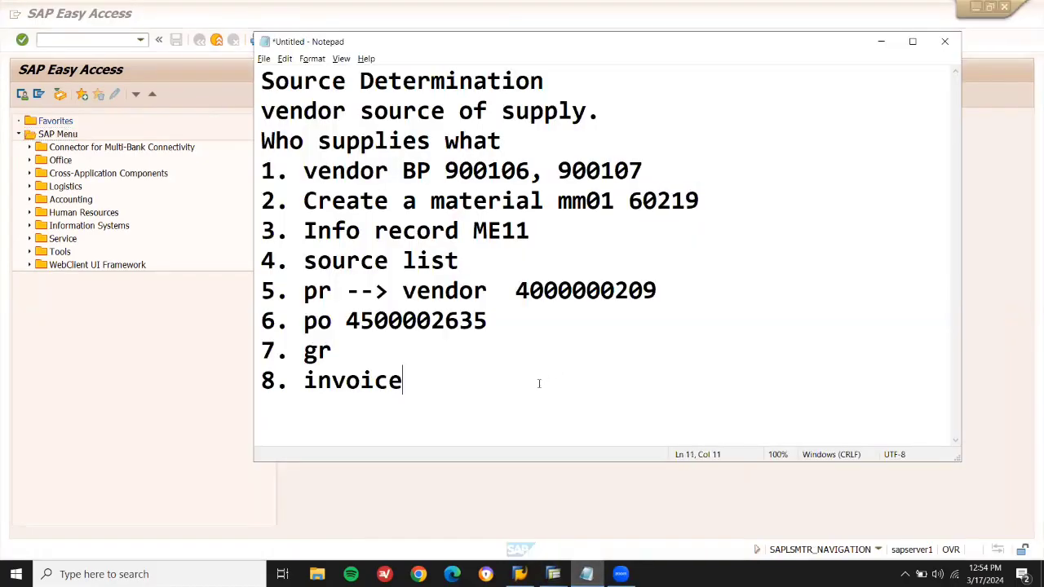
key("Return")
key("Return")
key("Return")
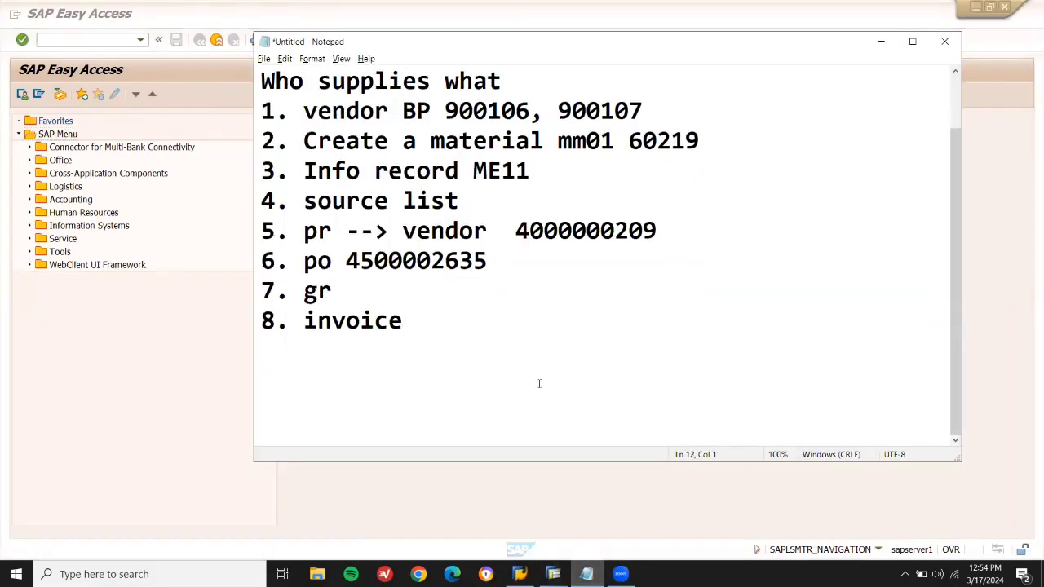
type("INVOICE")
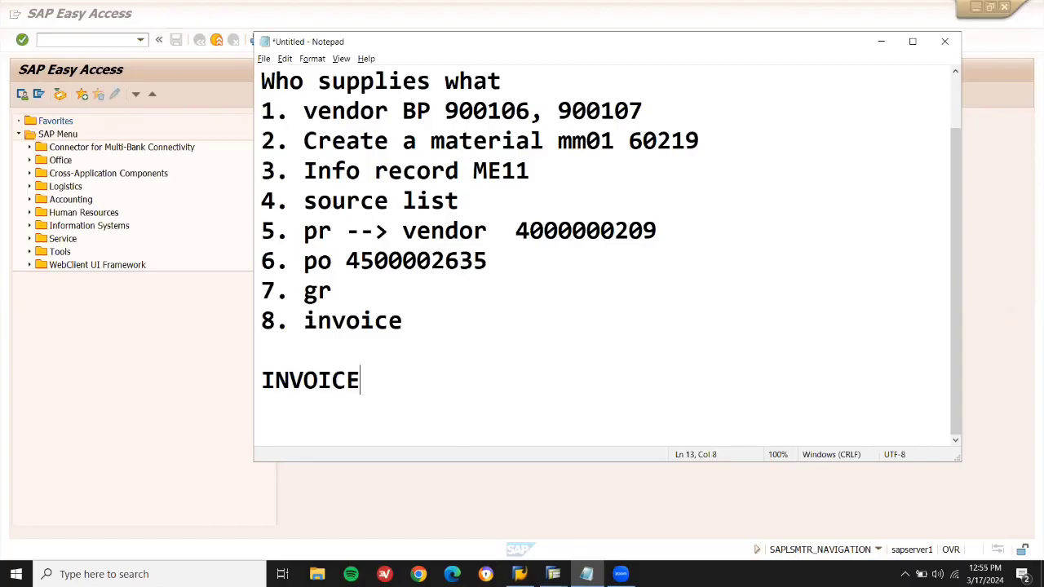
key("Return")
type("1.")
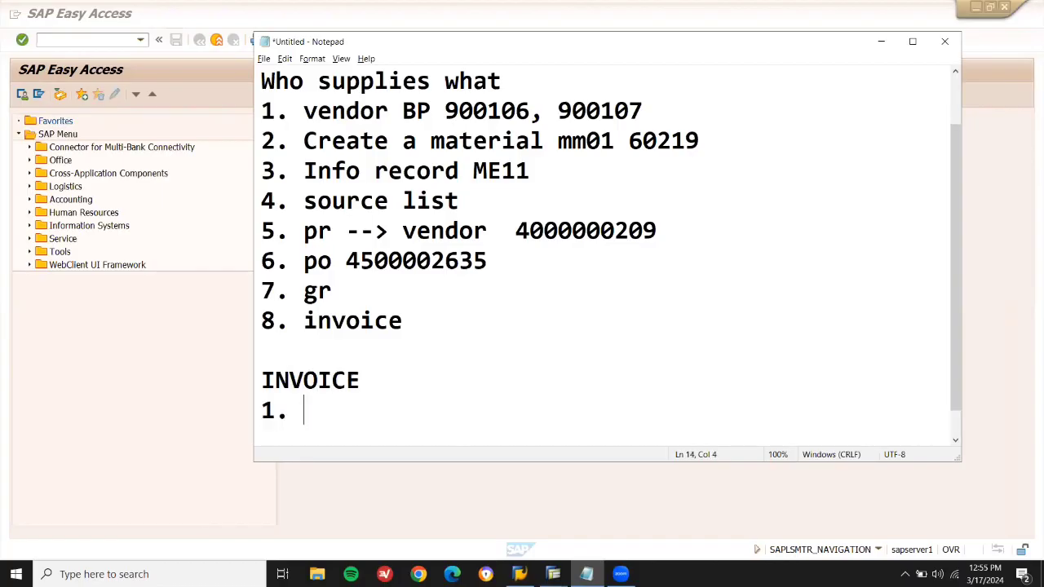
type(" PO")
key("Return")
type("2. GR")
key("Return")
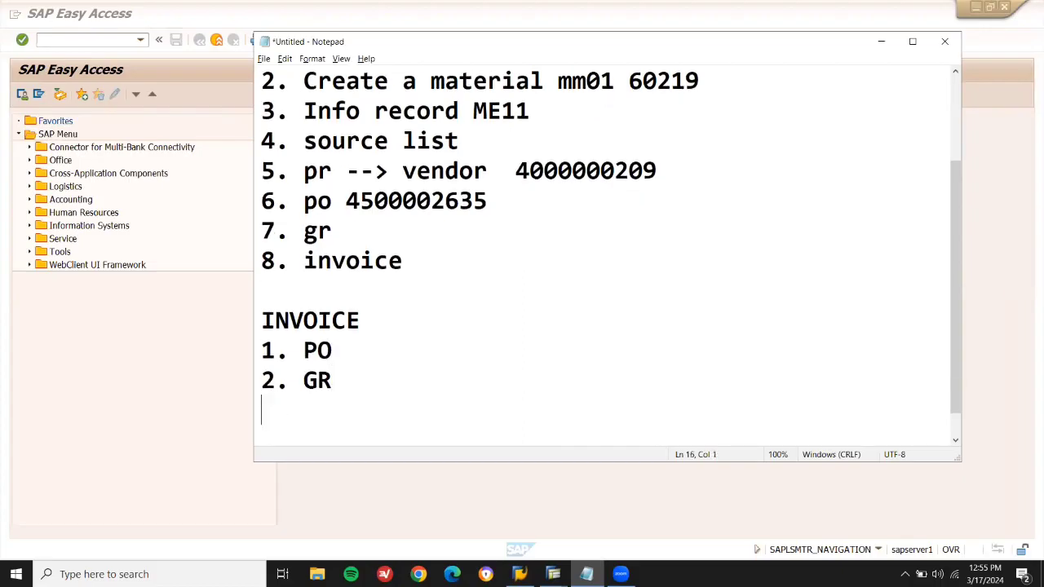
type("3. VENDOR ")
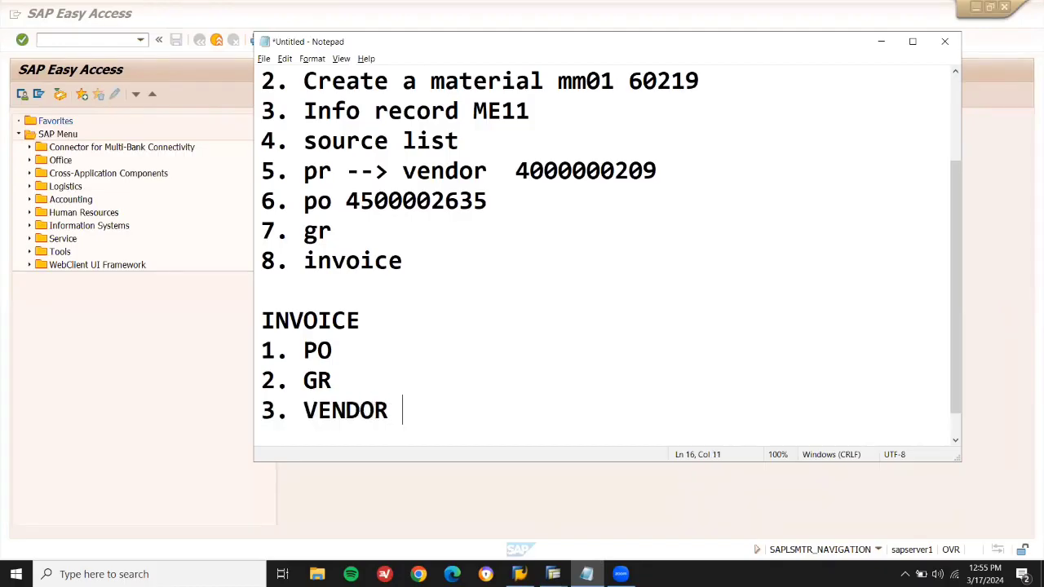
type("INVOICE")
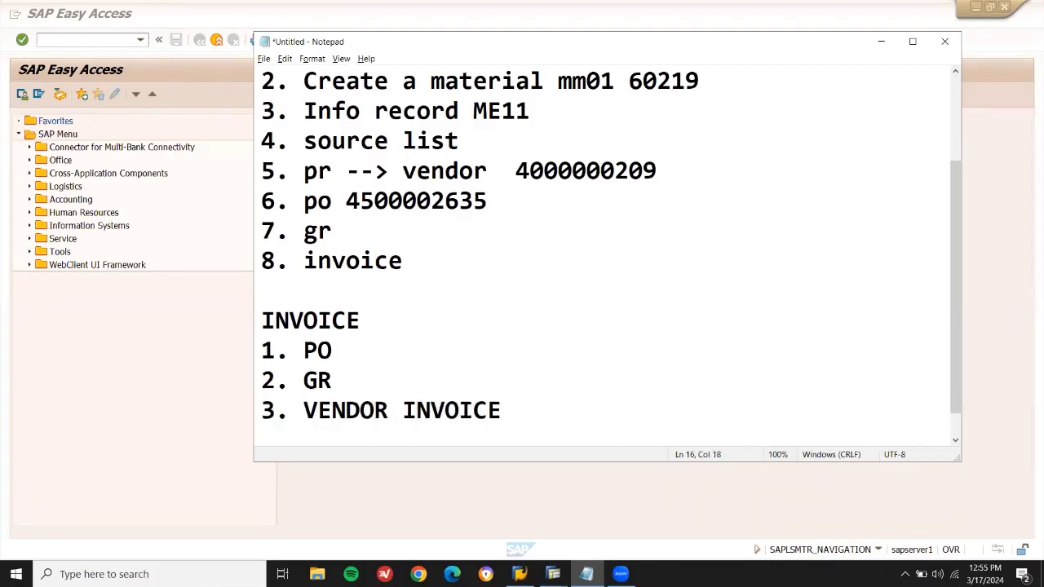
key("Return")
type("4. REAL")
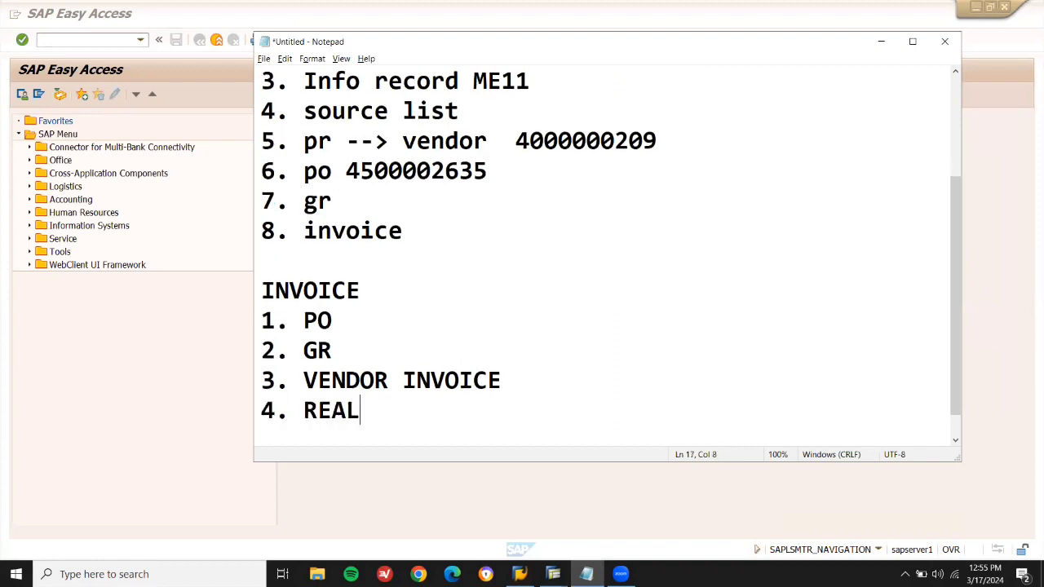
type("SE INVOICE")
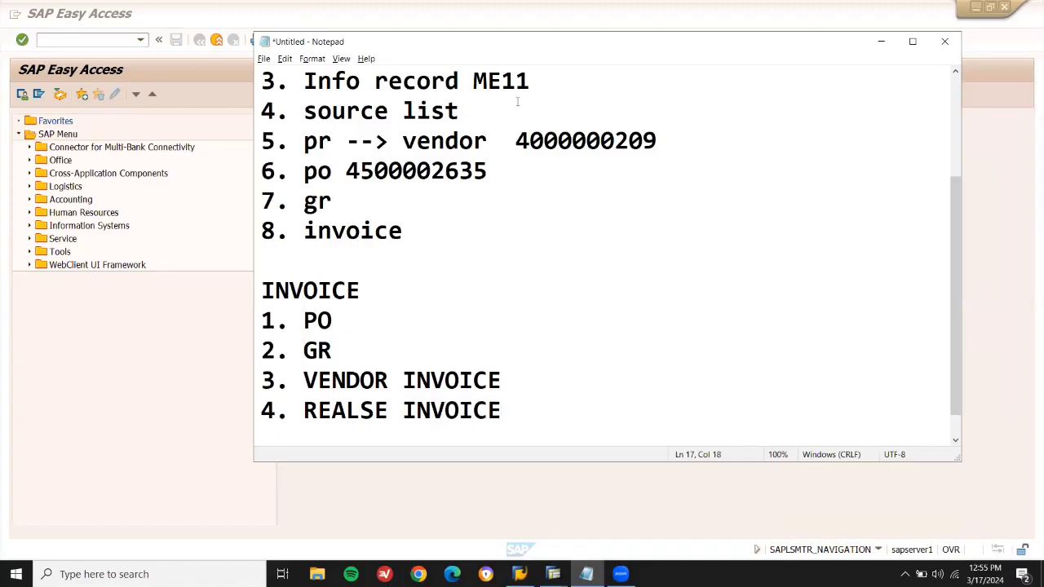
Select material number 60219 in the earlier notes.
key("Up")
key("Up")
key("Up")
key("Up")
key("Up")
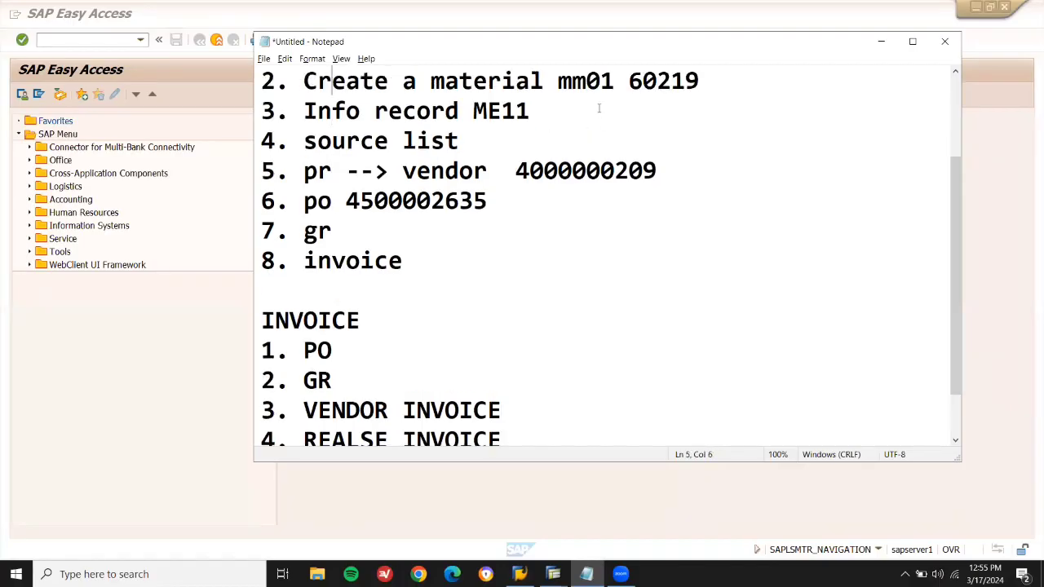
key("Up")
key("Up")
double_click(608, 106)
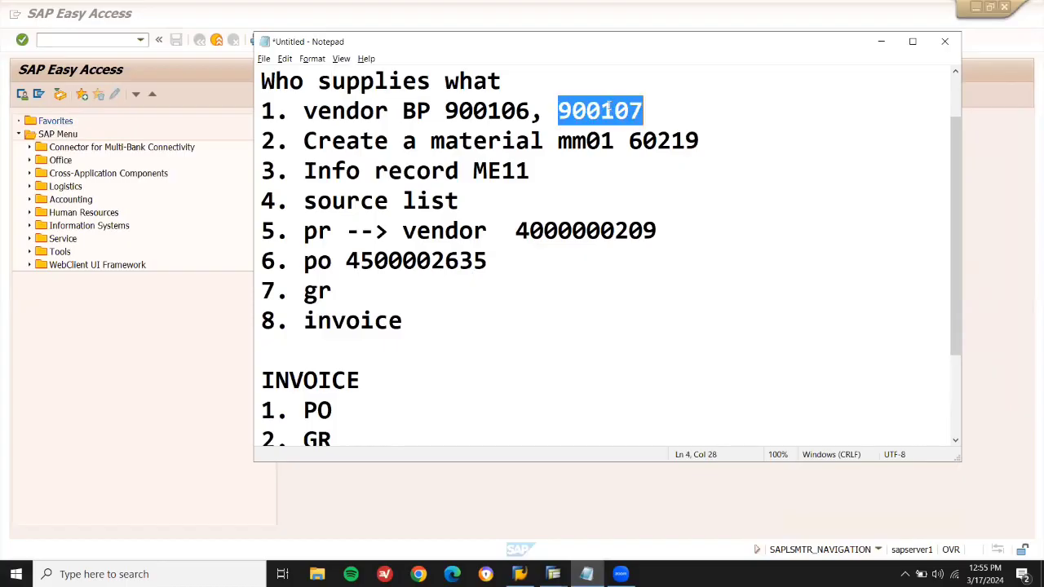
double_click(670, 140)
key("ctrl+c")
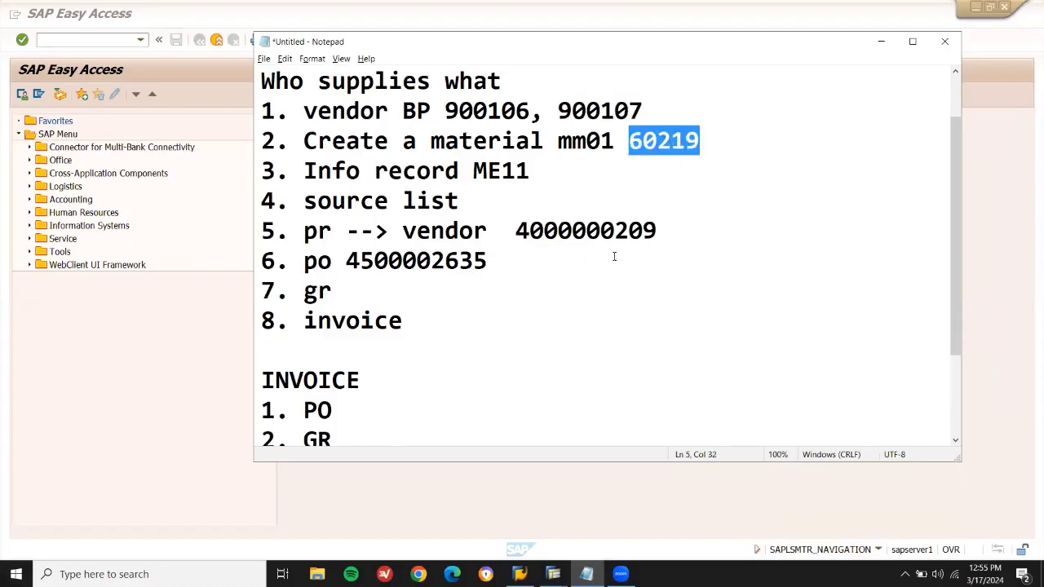
Start a new ME21N purchase order for supplier 900105.
left_click(105, 38)
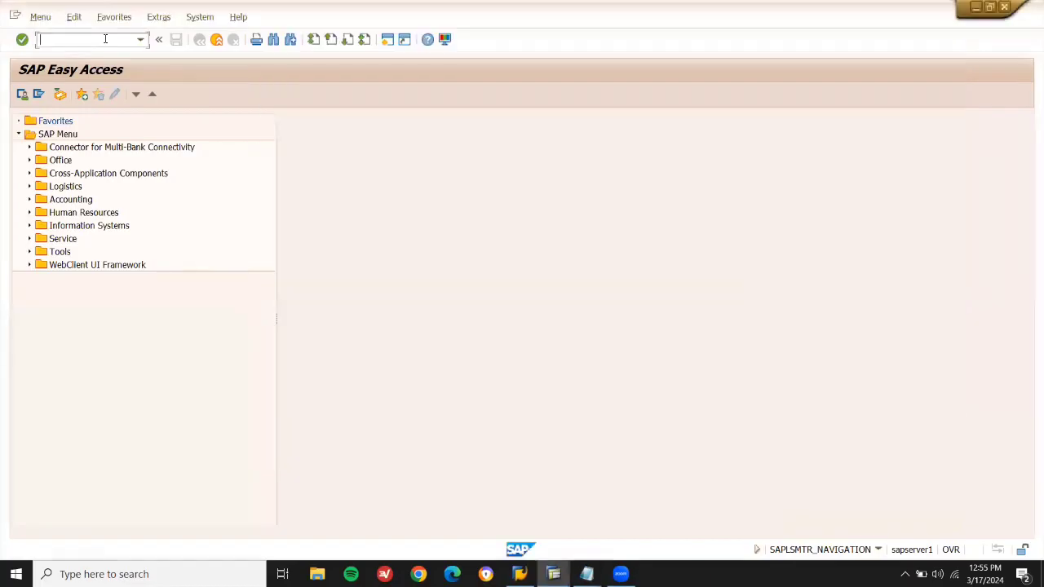
type("ME21N")
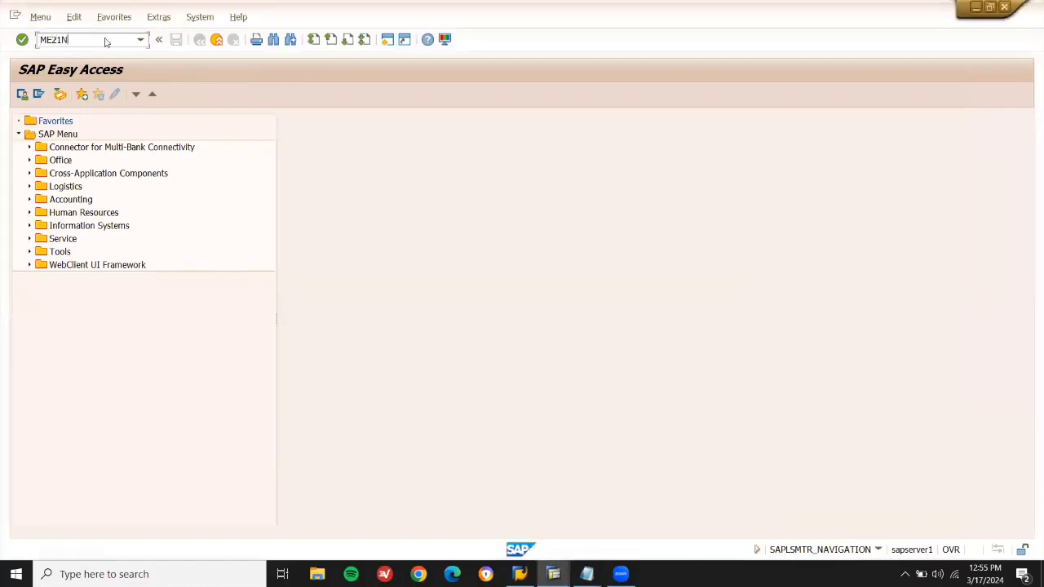
key("Return")
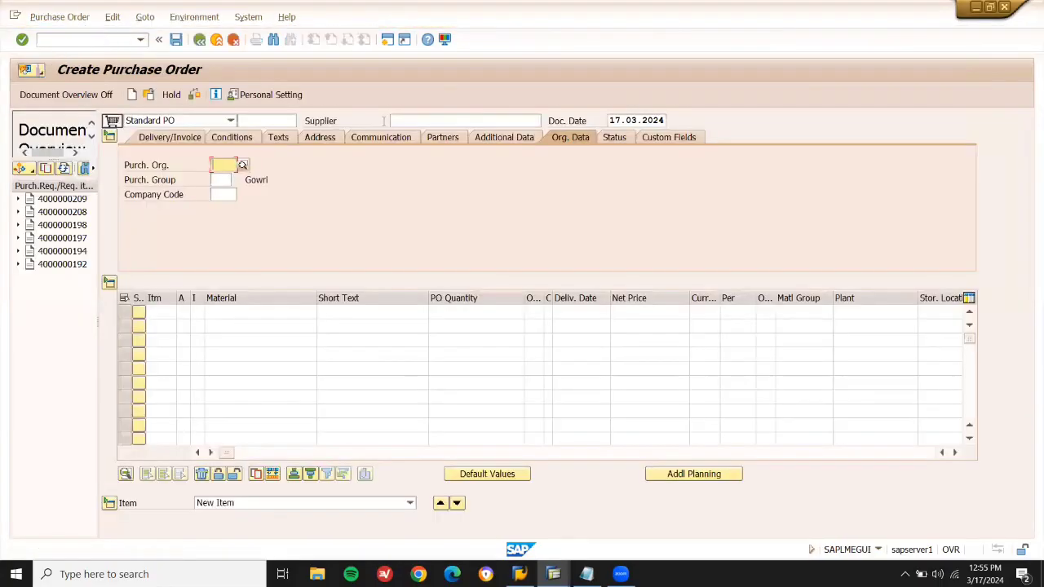
left_click(425, 125)
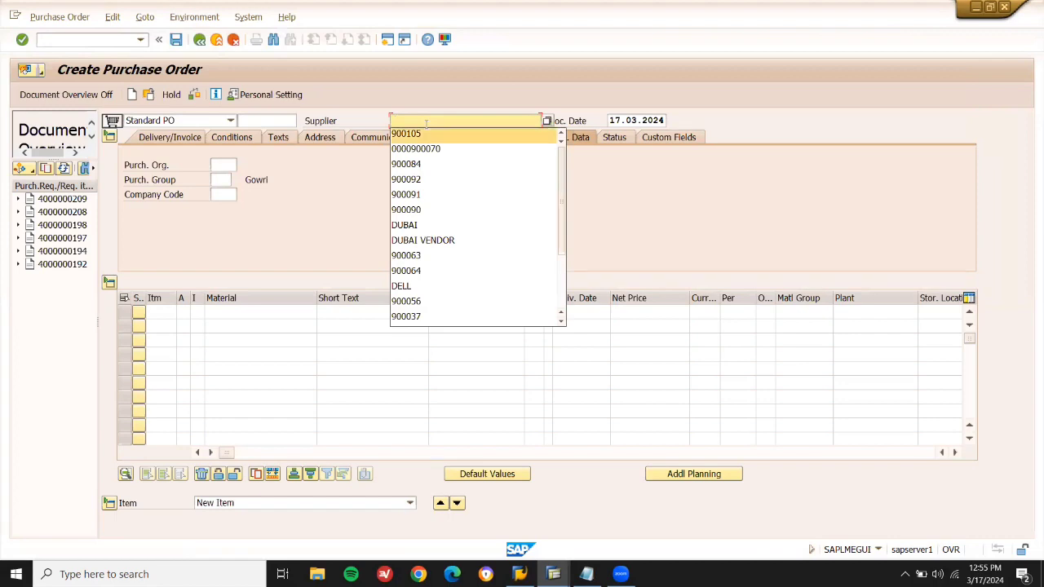
left_click(426, 130)
key("Return")
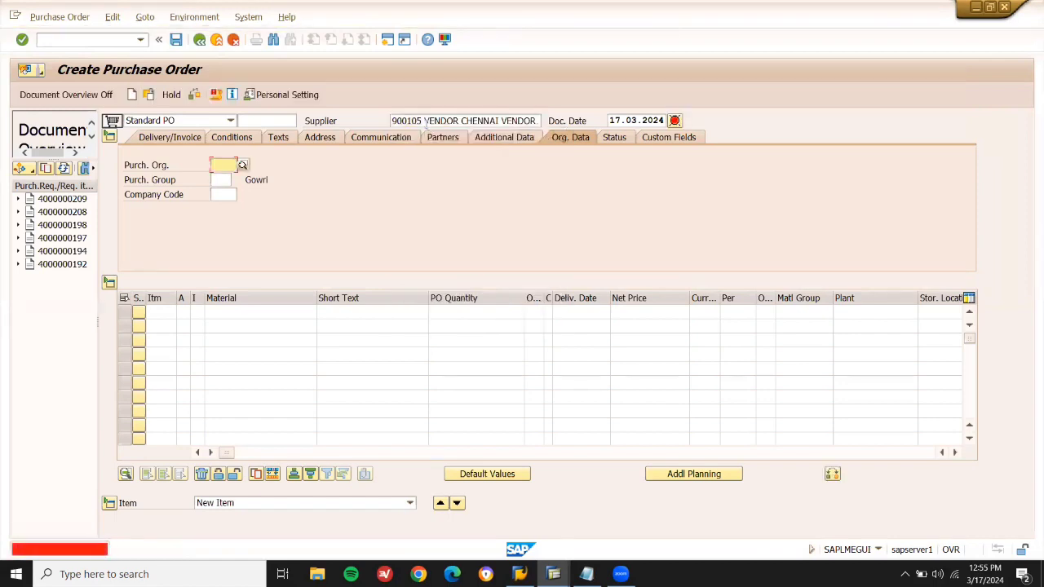
Set purchasing organization LD01 and purchasing group X01, then fetch material 60219 from the notes.
key("Down")
key("Return")
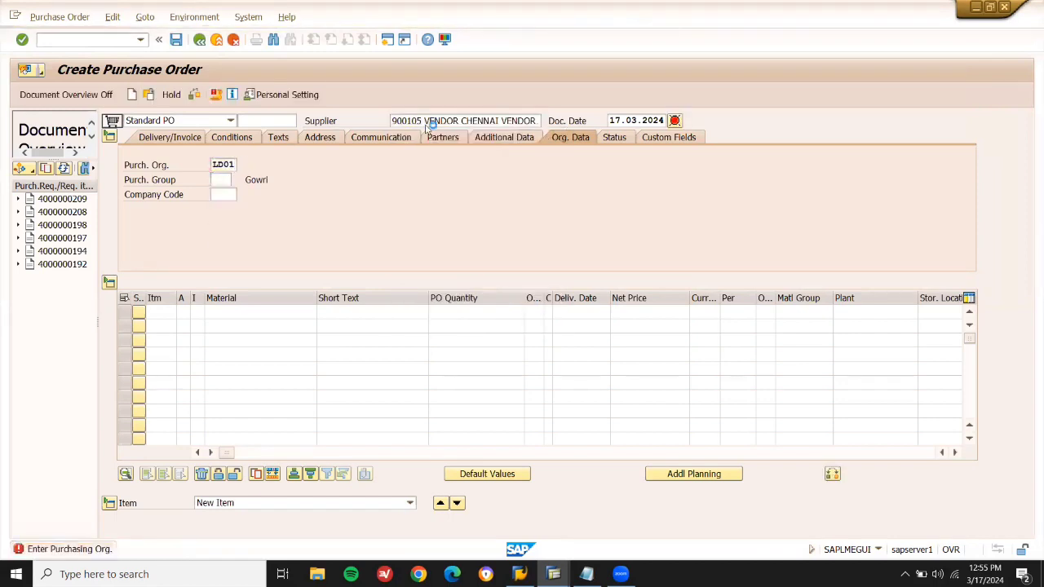
key("Return")
key("Down")
key("Return")
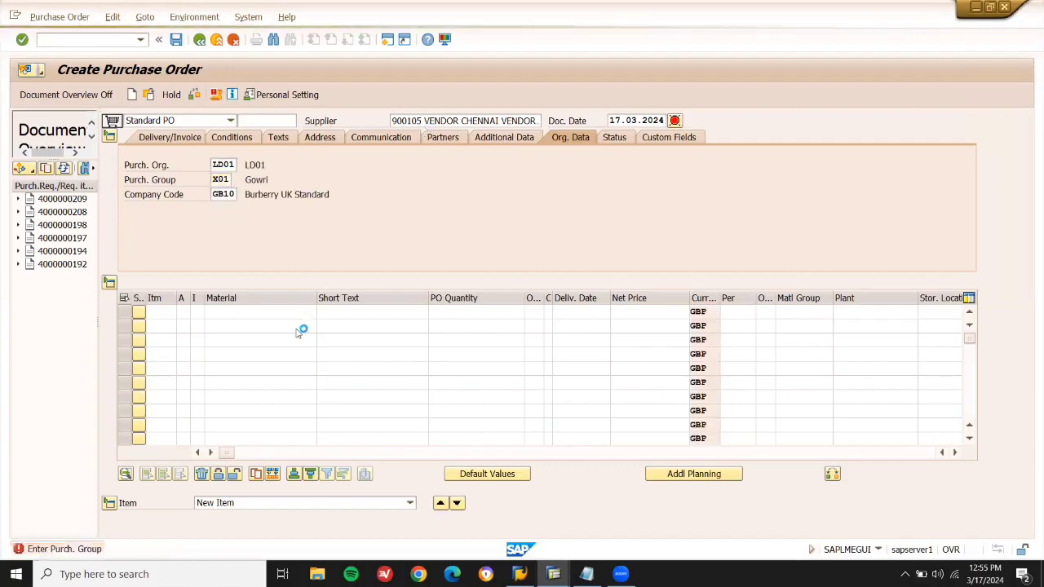
left_click(282, 311)
key("alt+Tab")
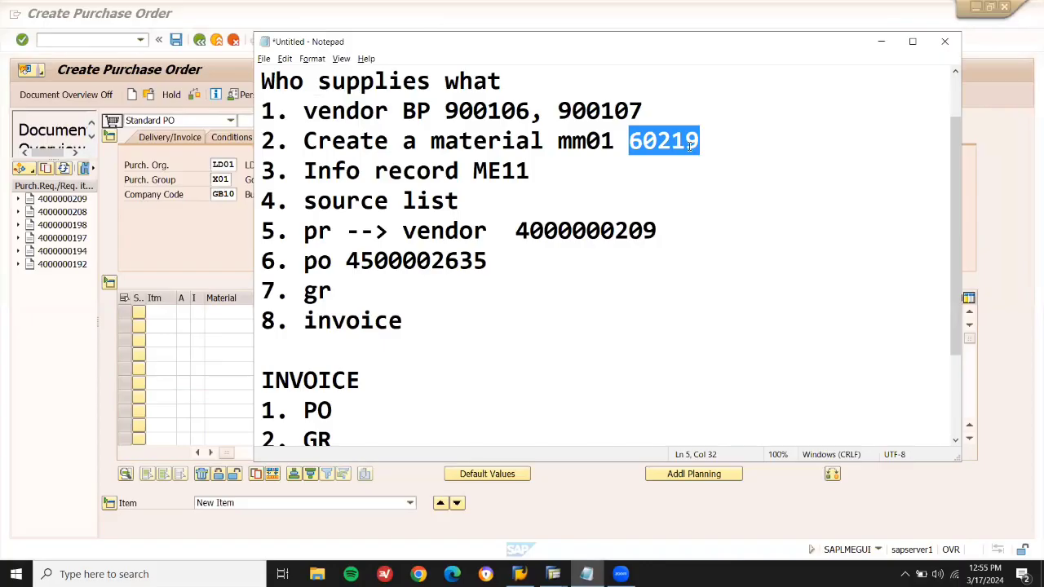
Enter material 60219 as item 10 with the first suggested plant.
key("alt+Tab")
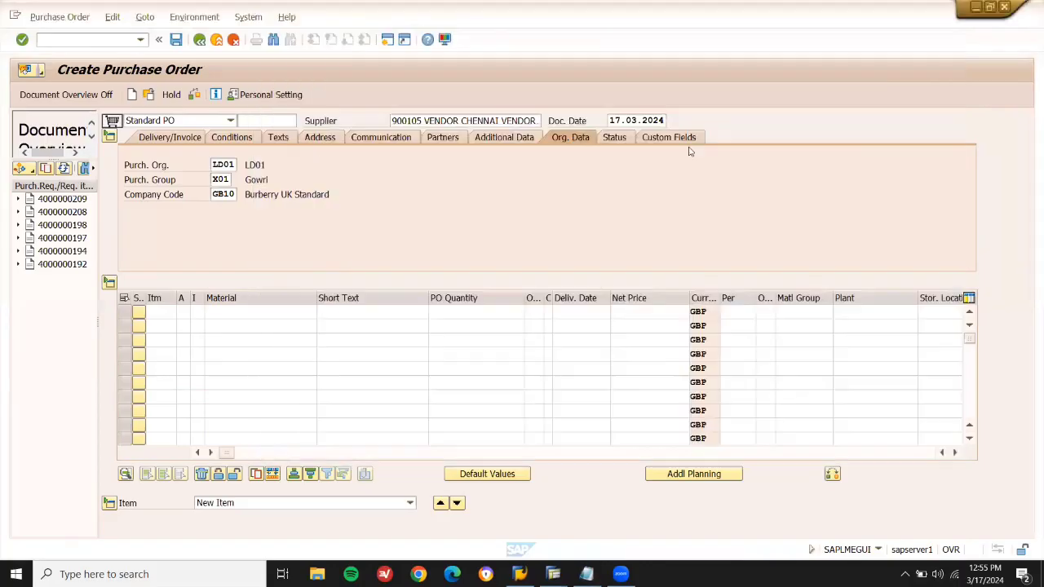
key("ctrl+v")
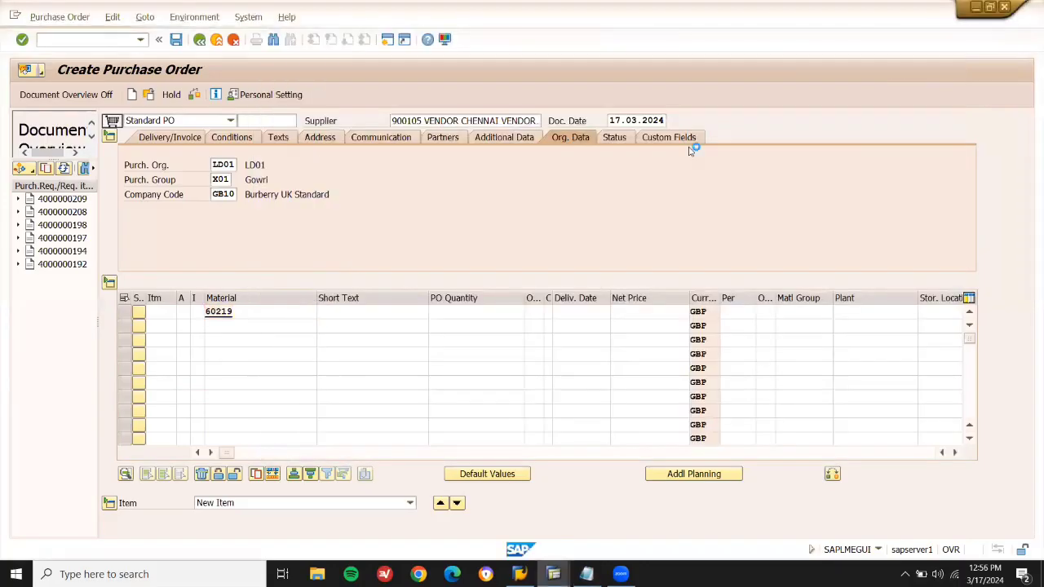
key("Return")
key("space")
key("Down")
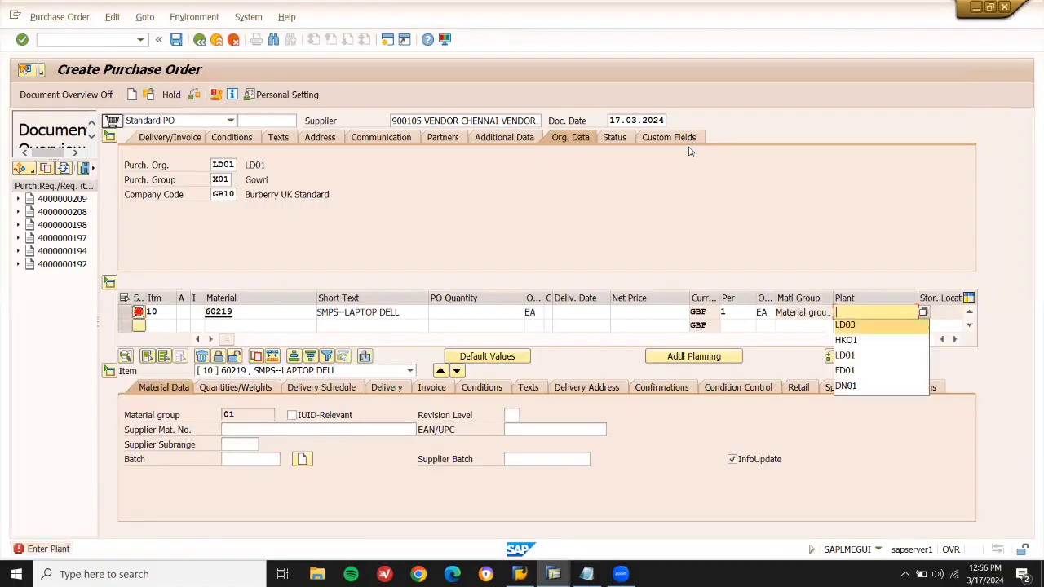
key("Return")
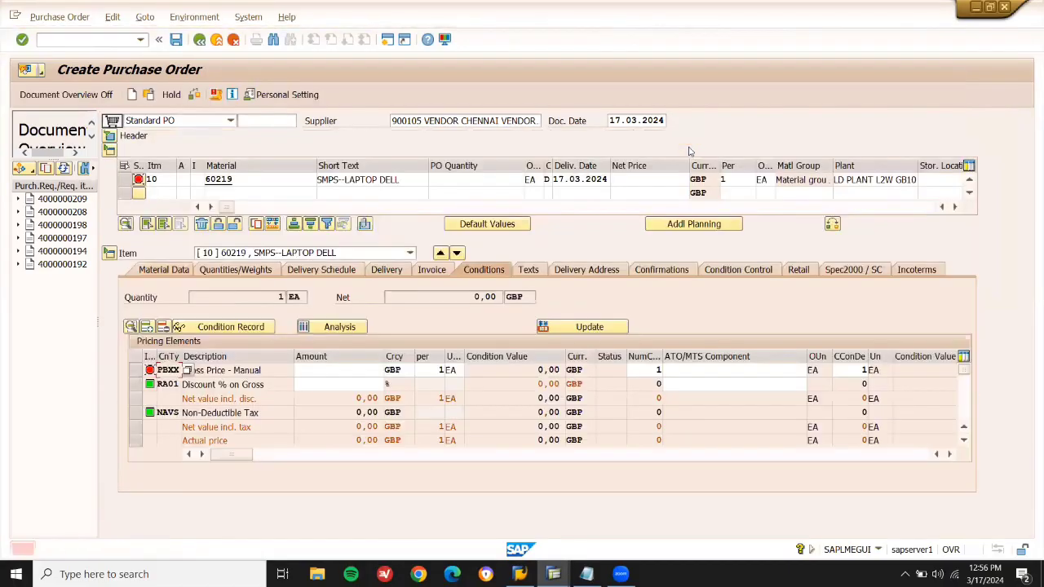
Give item 10 quantity 10, net price 3.500,00 and storage location LD03.
left_click(477, 178)
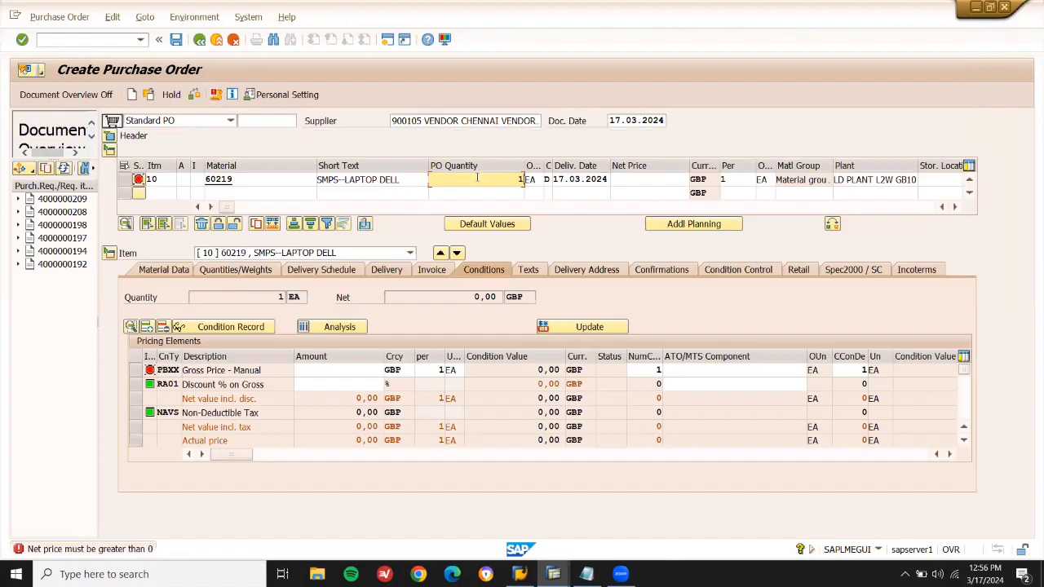
type("0")
key("Return")
left_click(669, 180)
key("space")
key("Down")
key("Return")
key("Return")
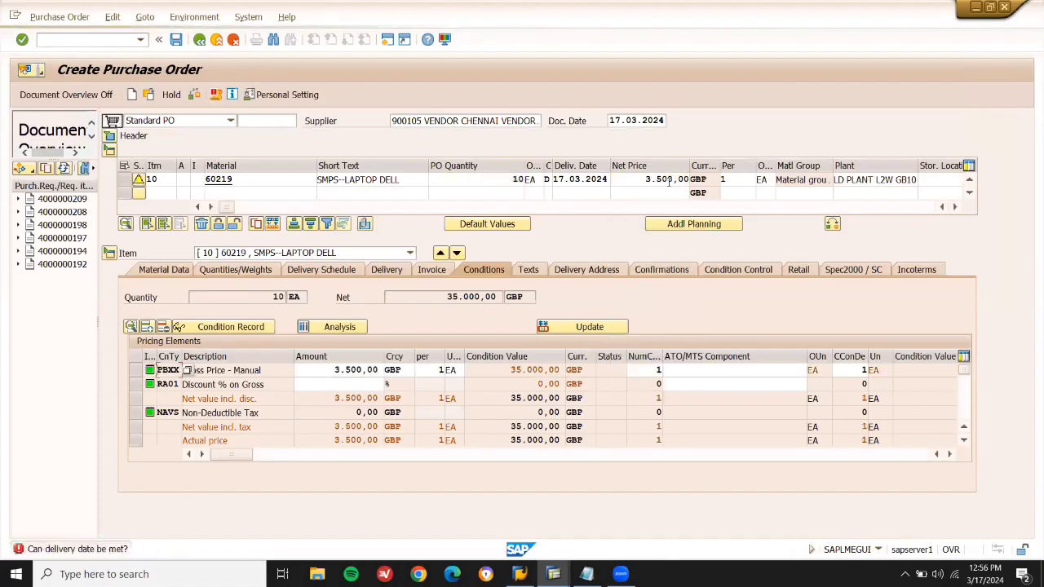
left_click(949, 179)
key("Down")
key("Return")
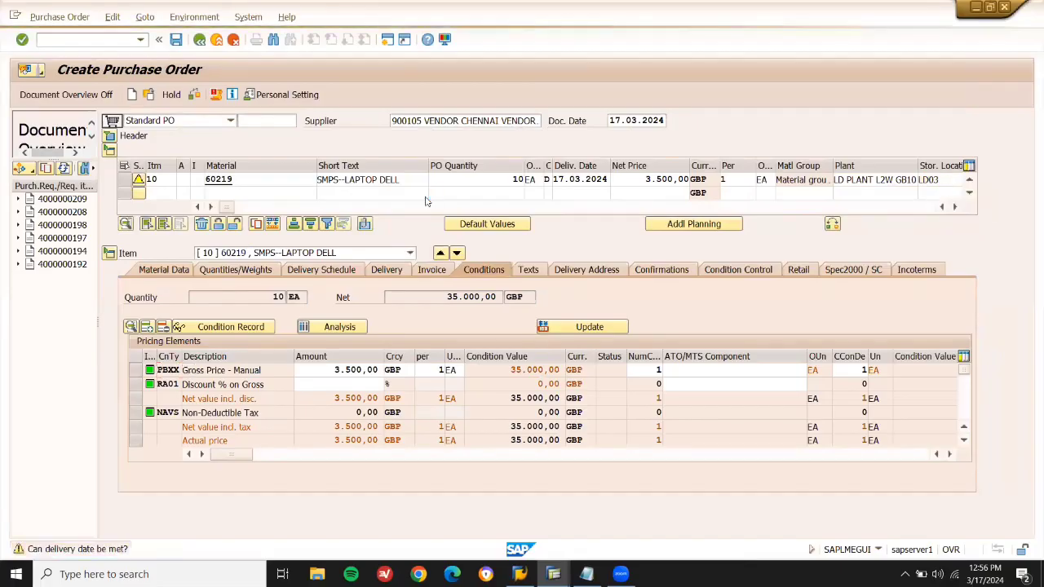
left_click(177, 39)
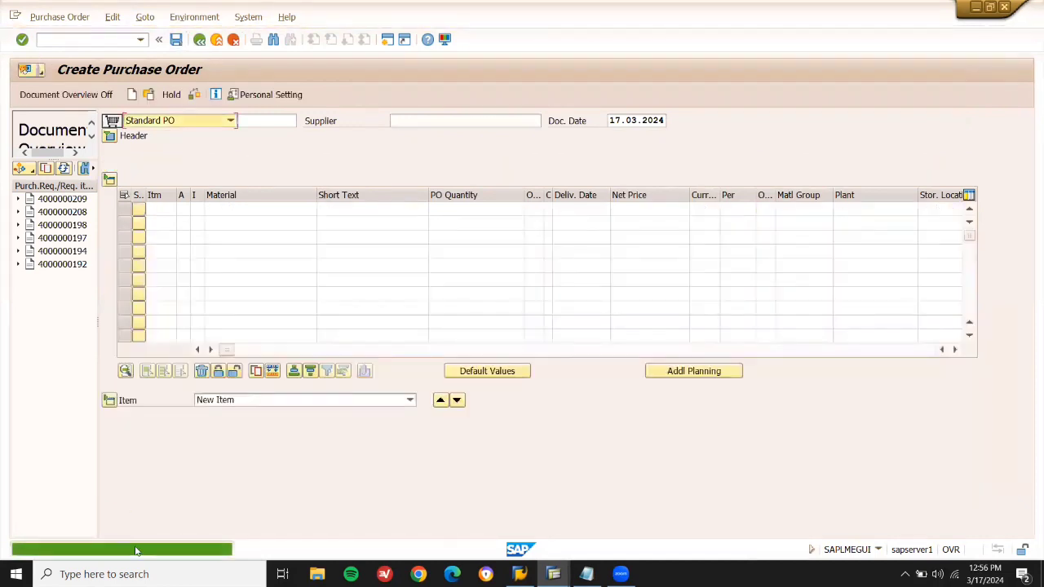
double_click(206, 550)
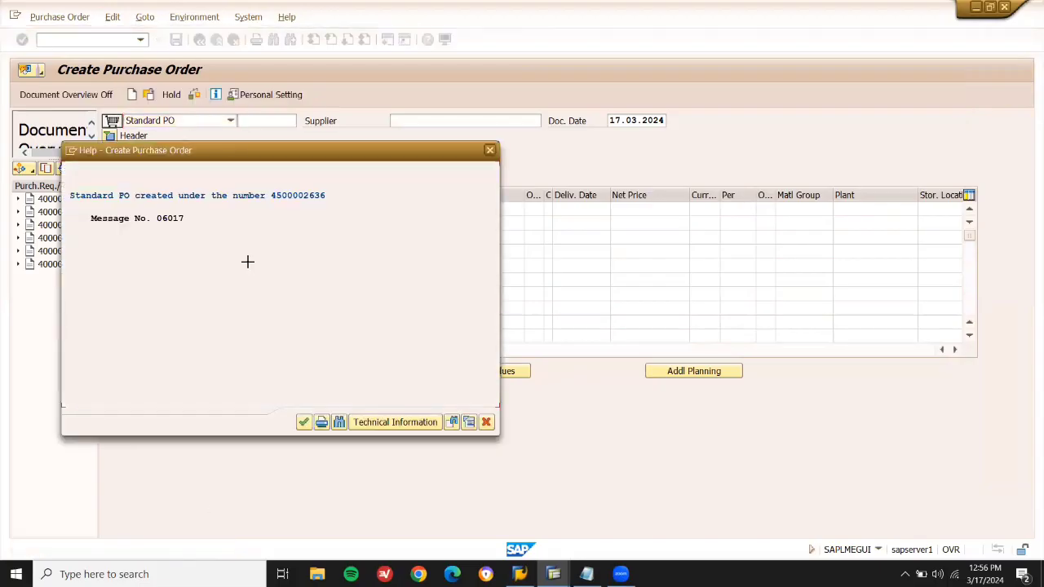
left_click_drag(307, 194, 272, 201)
key("ctrl+c")
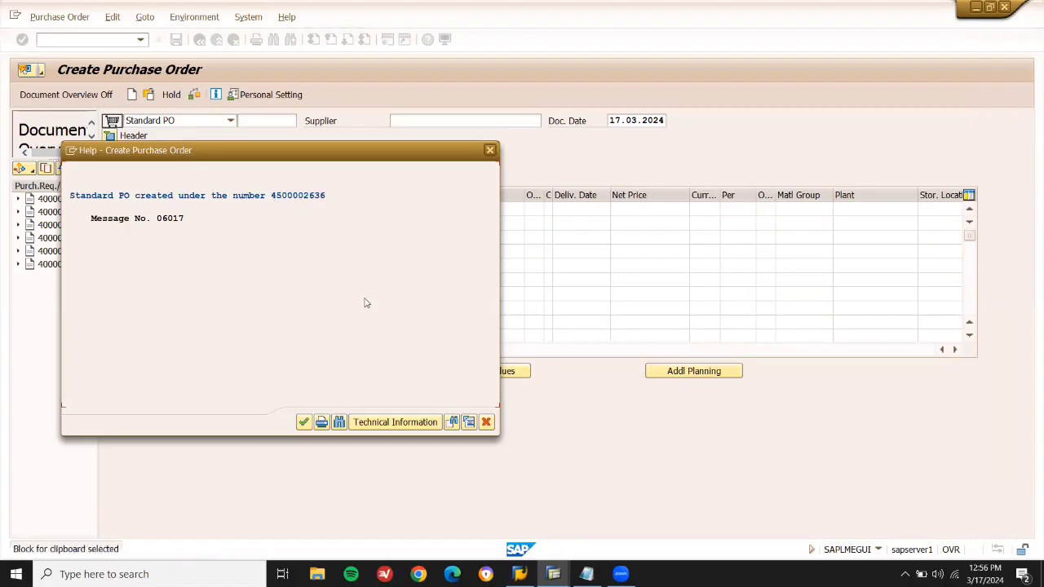
left_click(485, 420)
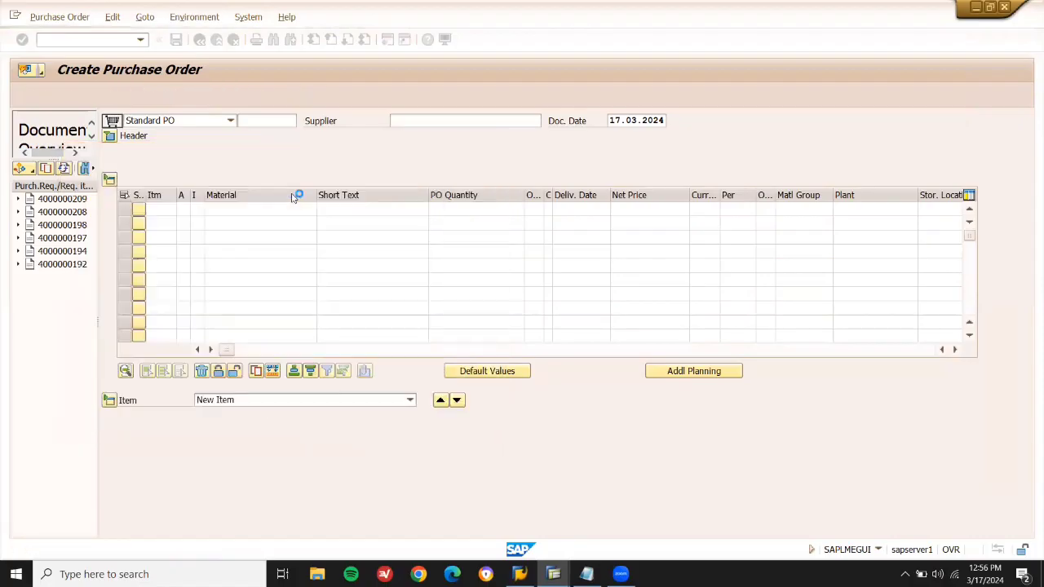
type("/NME23N")
key("Return")
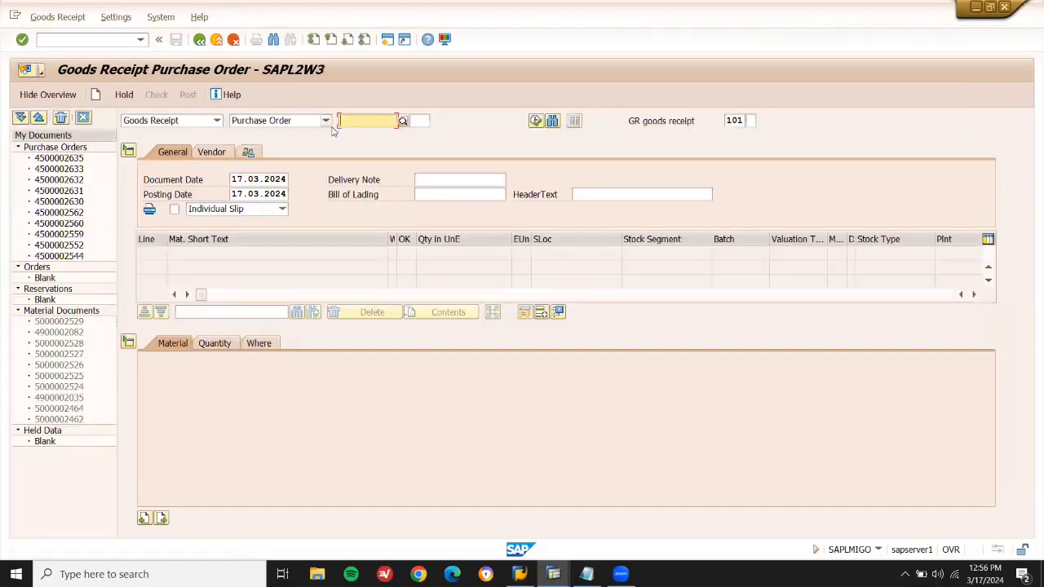
key("Return")
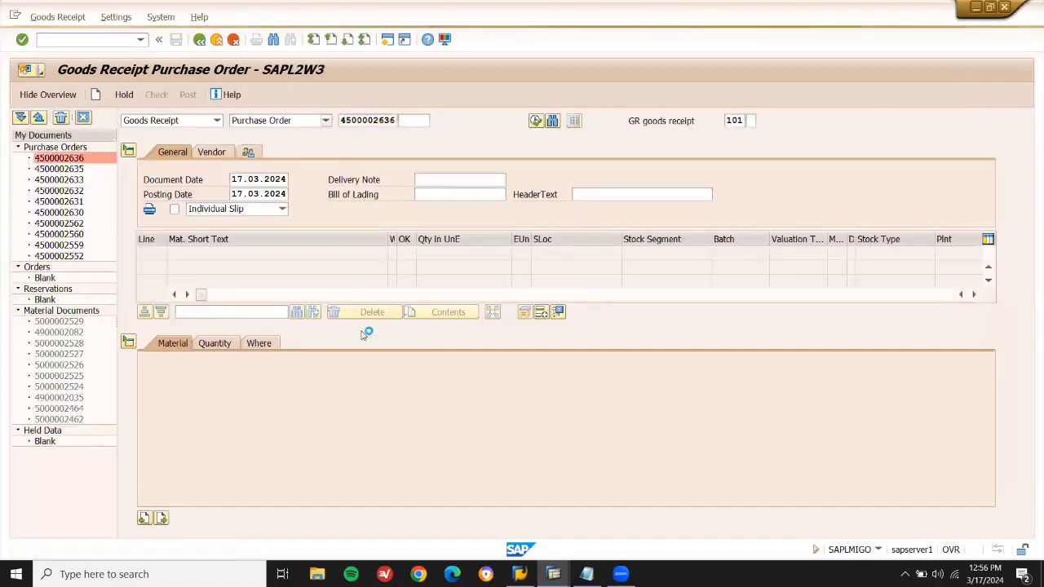
left_click(207, 520)
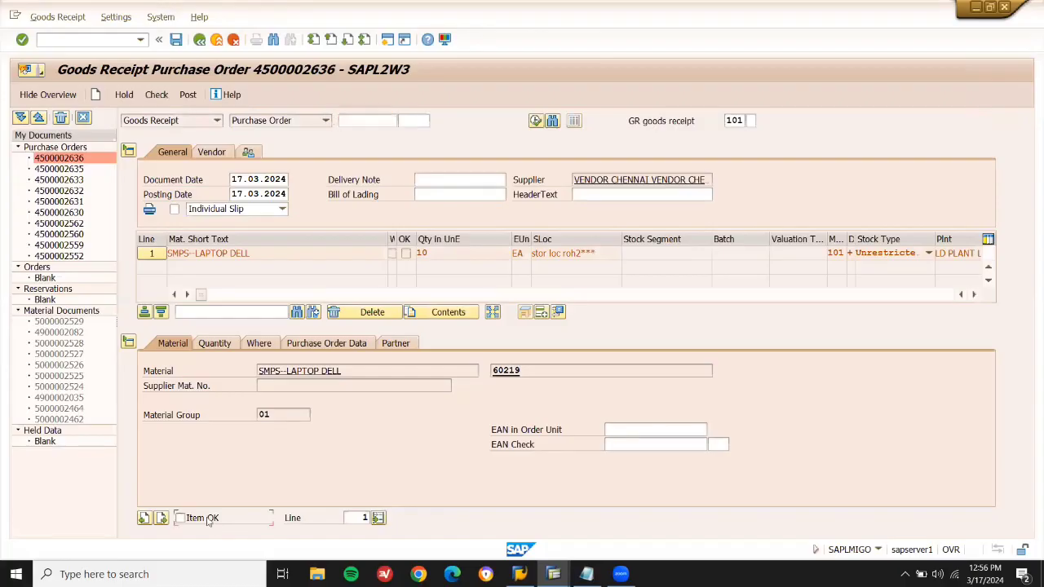
left_click(190, 96)
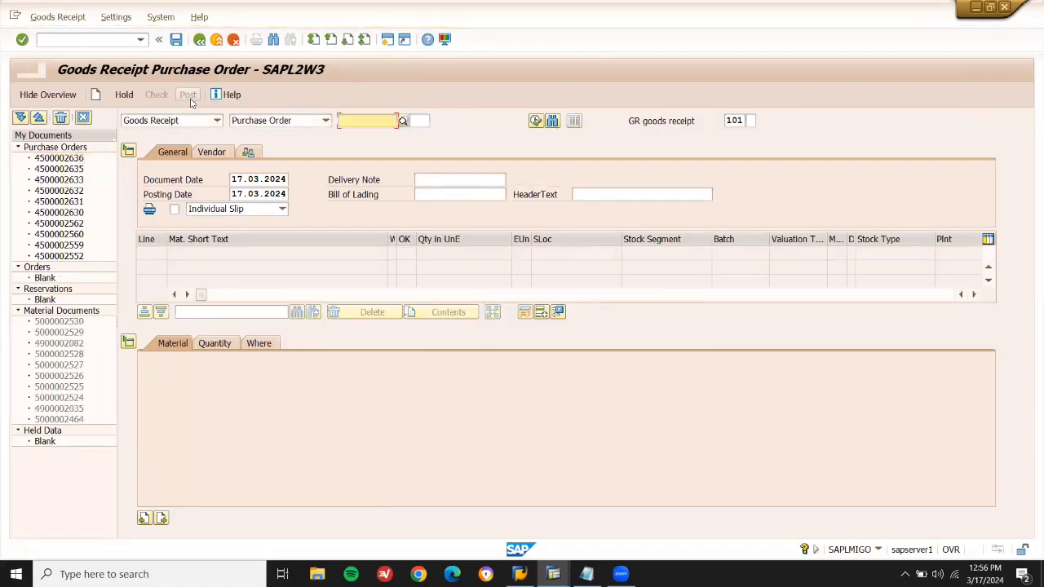
Enter /nmigo to open the next transaction.
left_click(105, 41)
type("/nmigo")
key("Return")
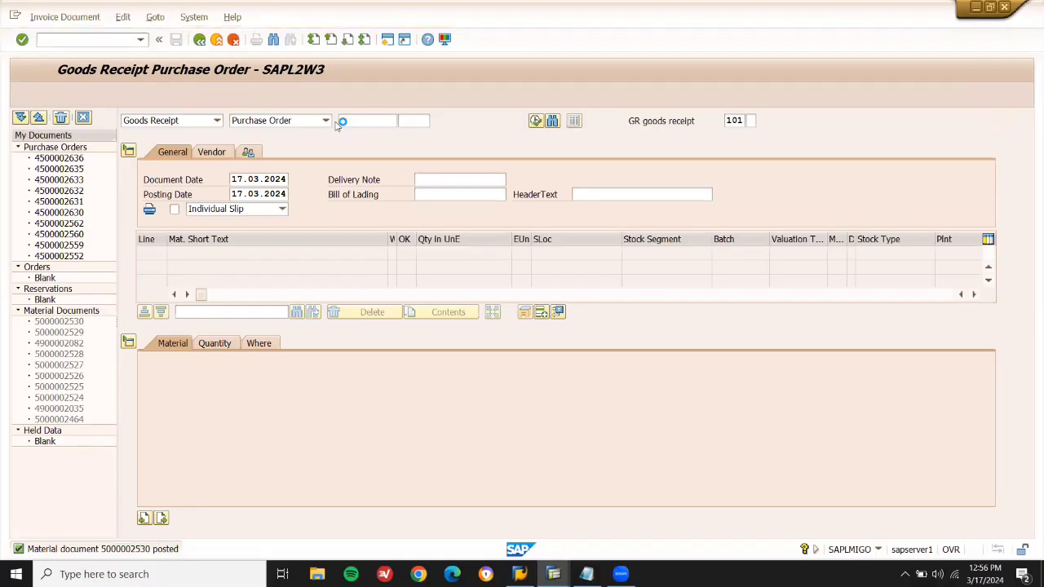
key("space")
key("Down")
key("Return")
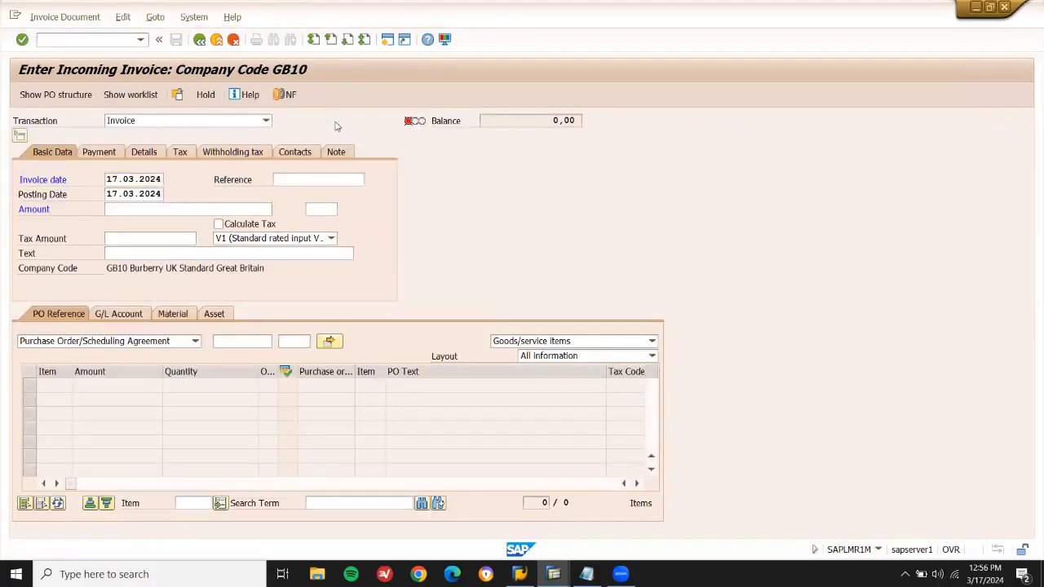
left_click(257, 224)
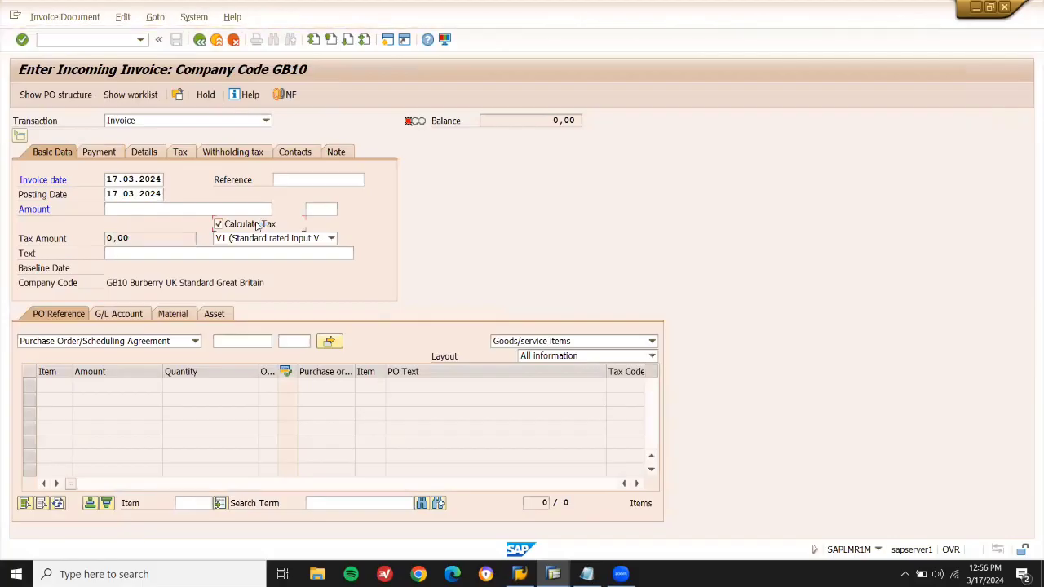
left_click(226, 338)
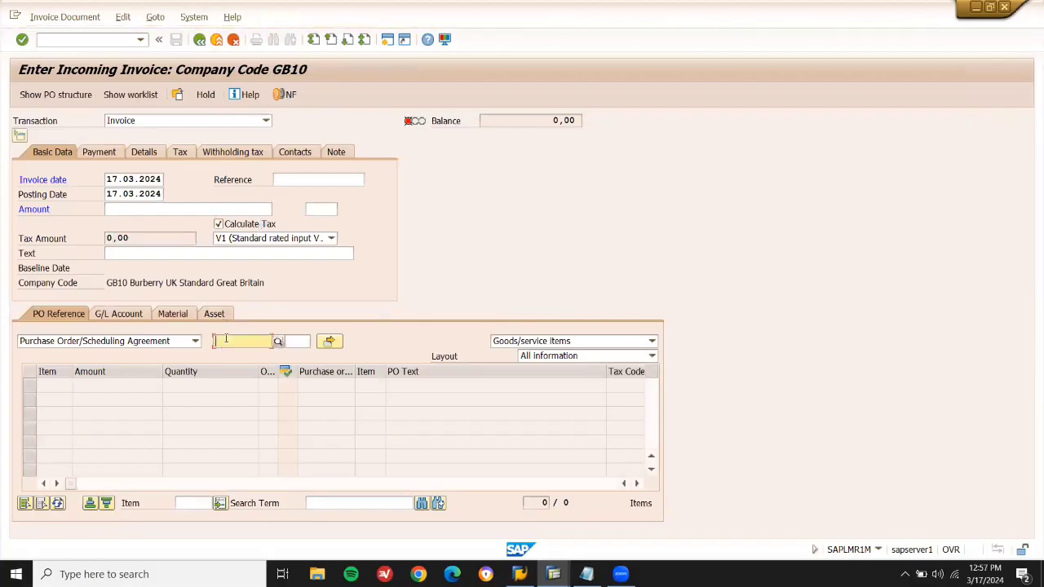
key("ctrl+v")
key("Return")
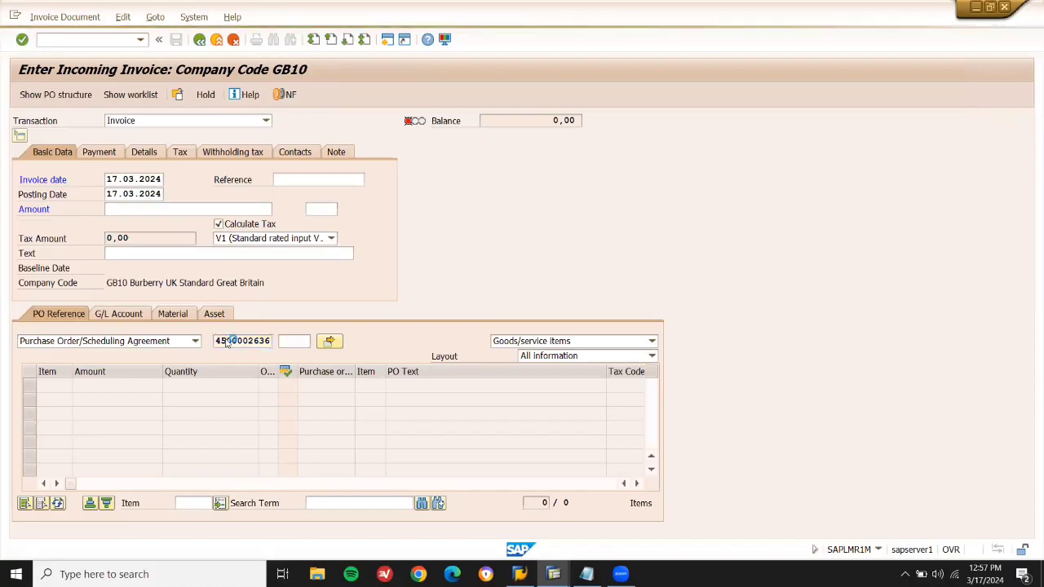
Copy the 41.125 balance, enter an invoice amount, and set baseline date 17.03.2024.
left_click(188, 206)
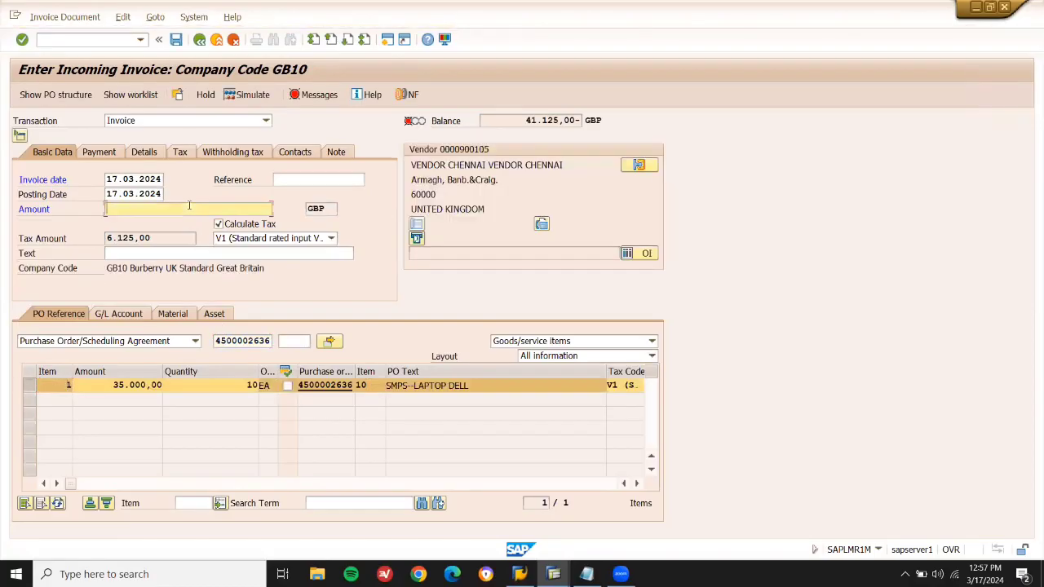
left_click(518, 122)
left_click_drag(518, 122, 558, 121)
left_click(241, 206)
type("1125")
key("Return")
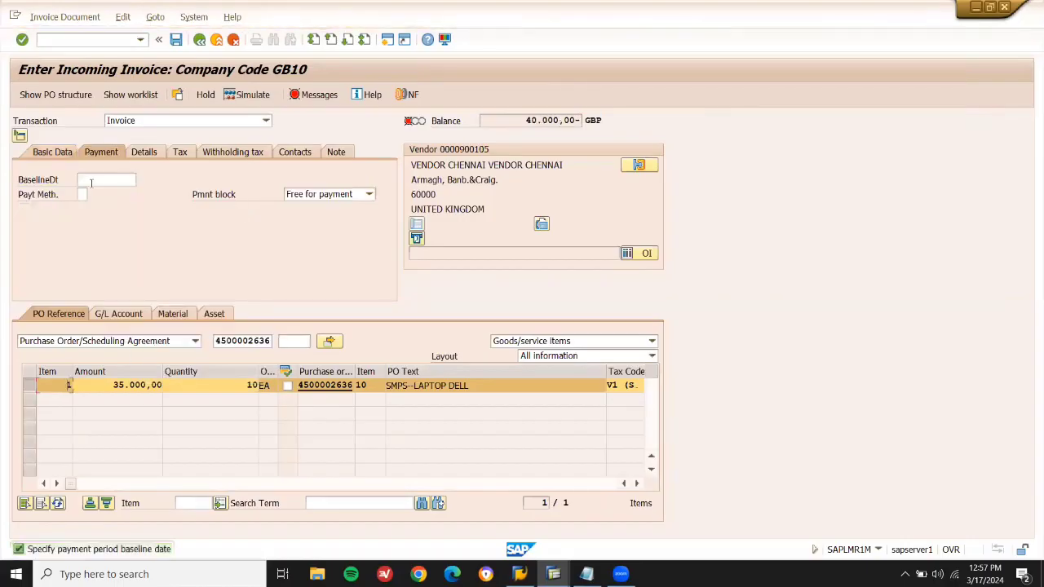
left_click(91, 183)
left_click(94, 188)
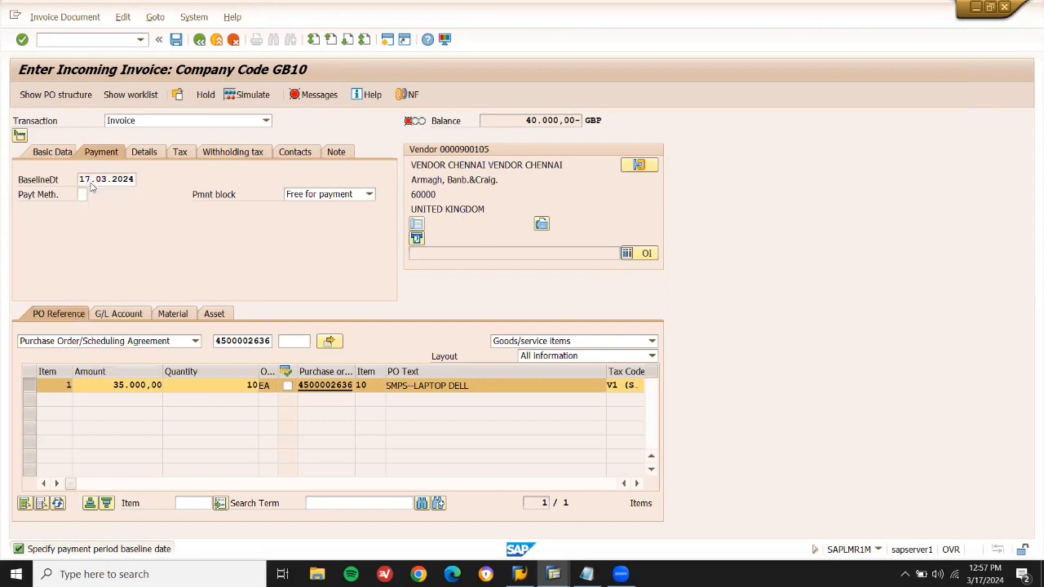
left_click(58, 156)
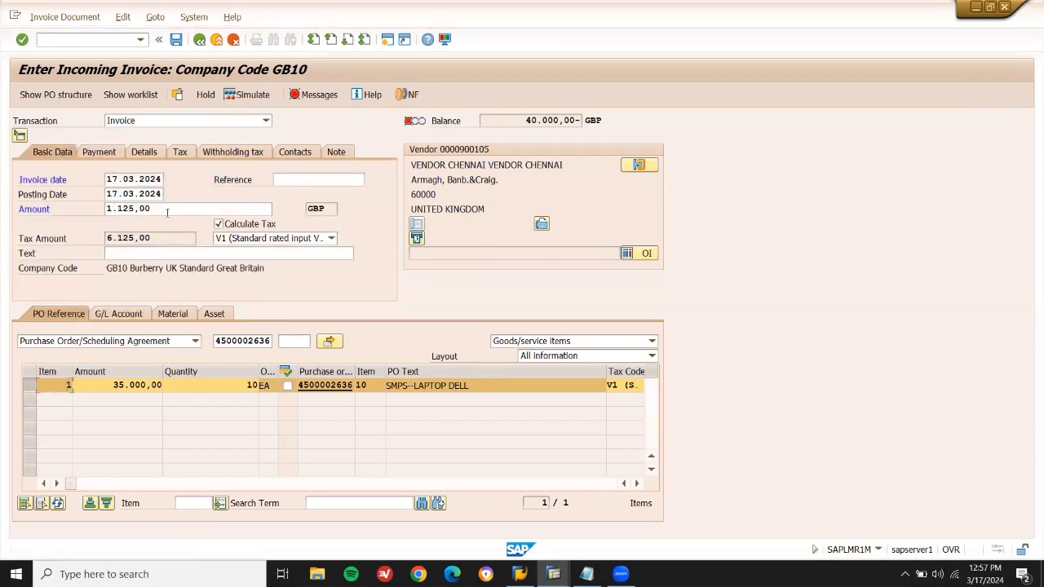
Correct the invoice amount from 1.125,00 to 41125.
left_click(167, 212)
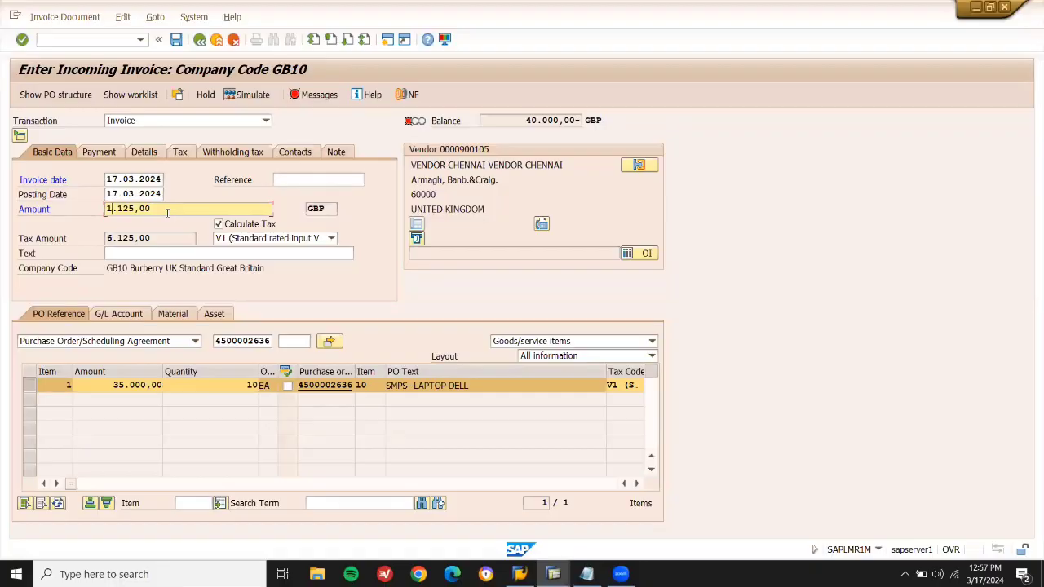
key("ctrl+a")
key("BackSpace")
key("Return")
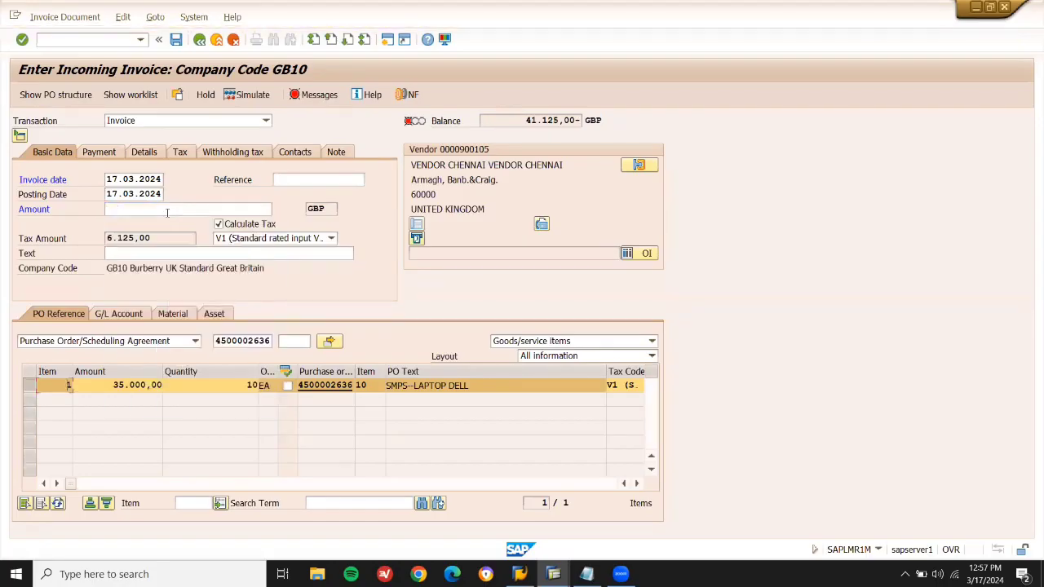
left_click(167, 212)
type("41125")
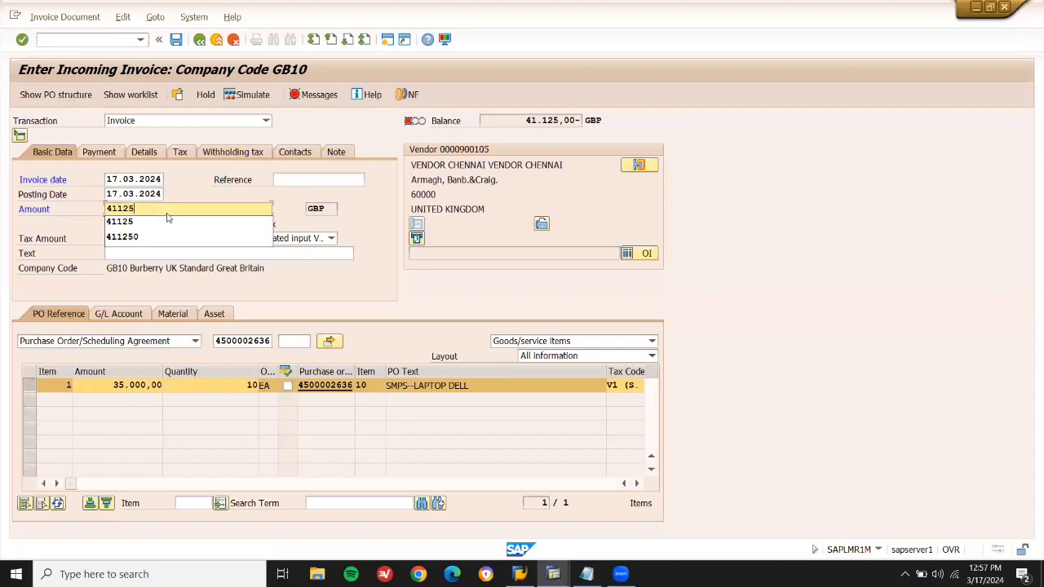
key("Return")
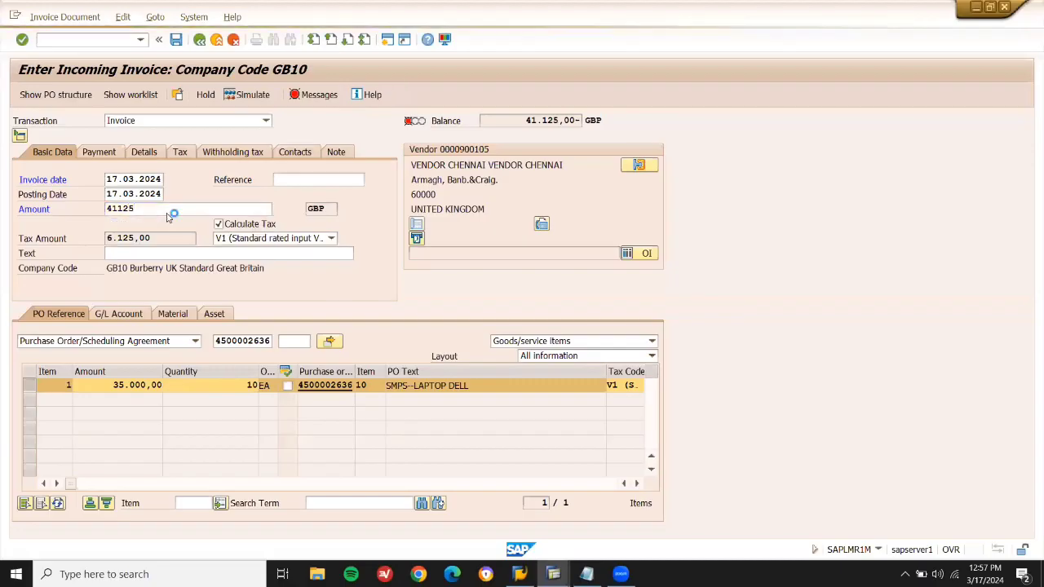
Set the payment block to 'Blocked for payment' and post the invoice.
left_click(98, 153)
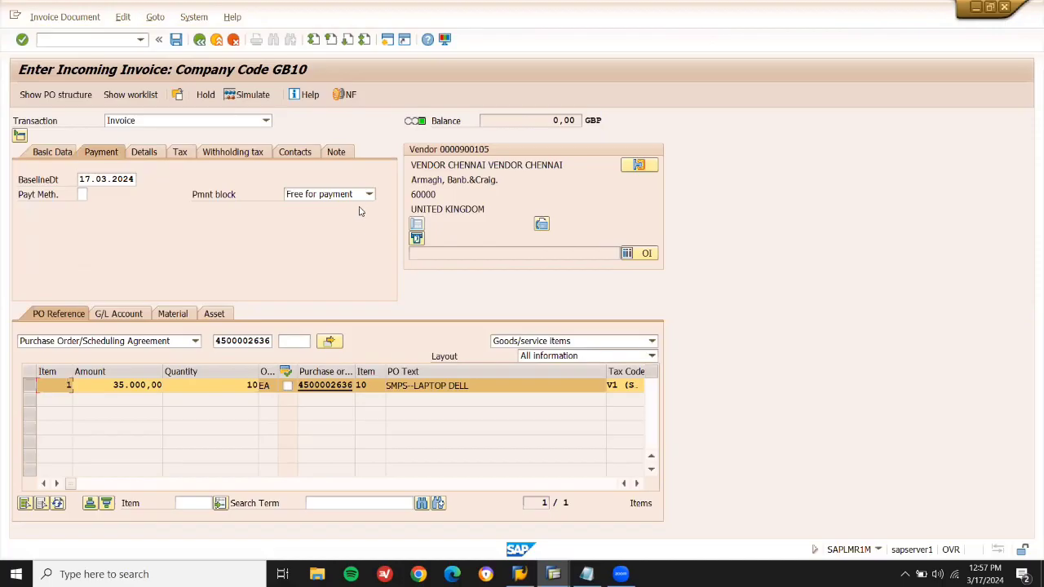
left_click(356, 197)
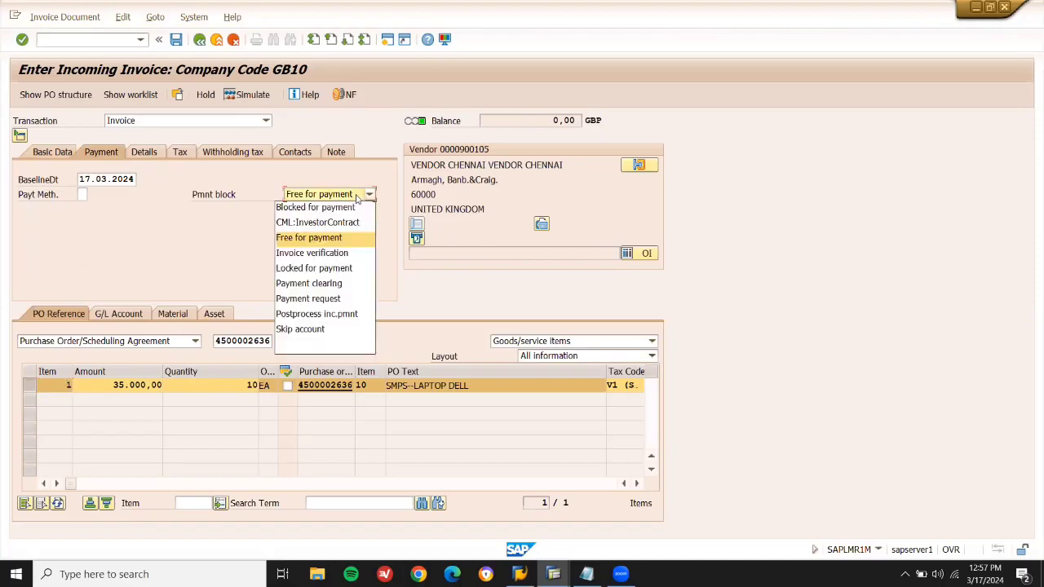
left_click(343, 207)
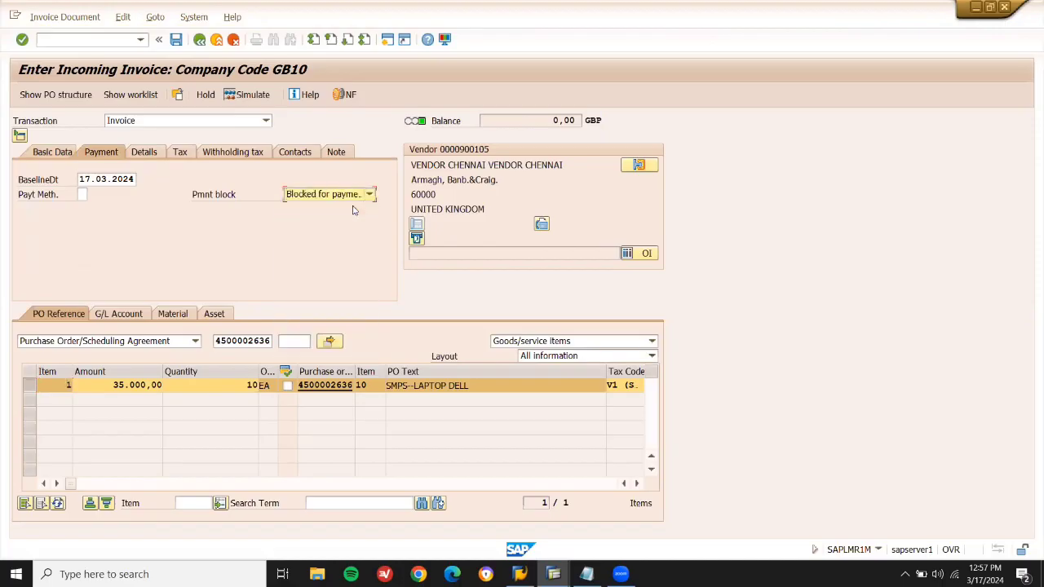
left_click(177, 40)
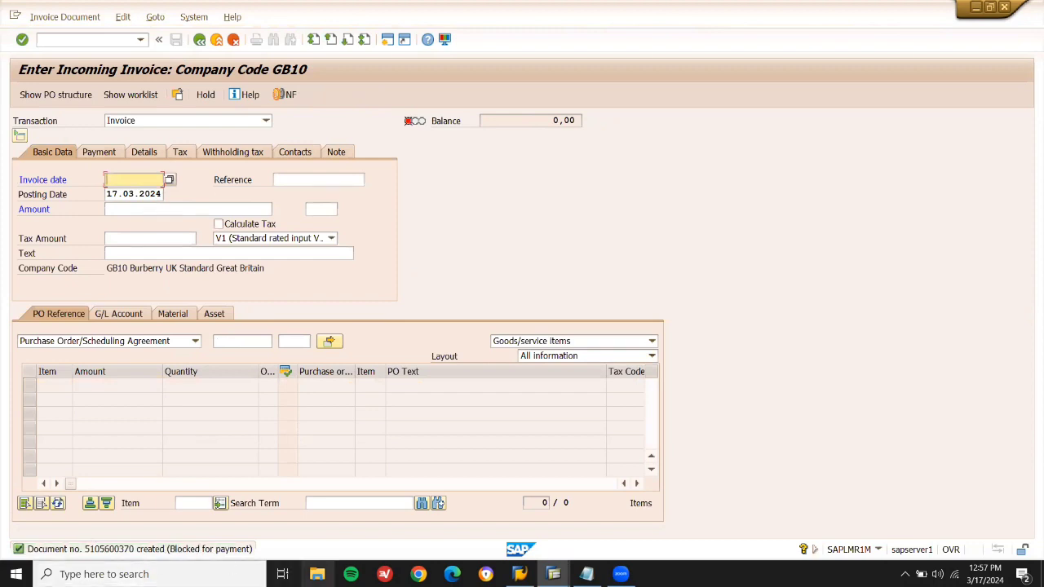
left_click(586, 574)
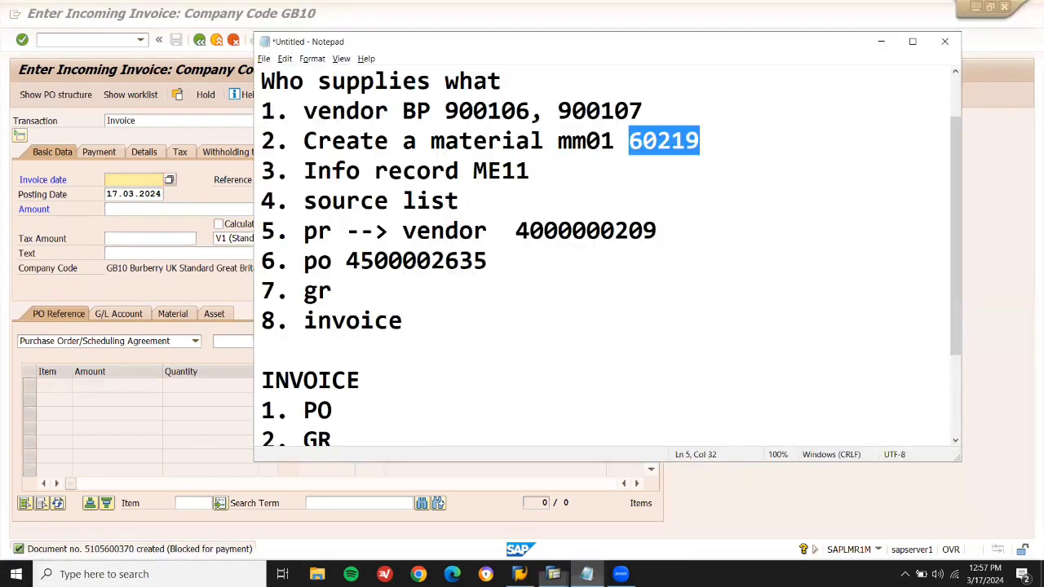
left_click(408, 416)
key("ctrl+v")
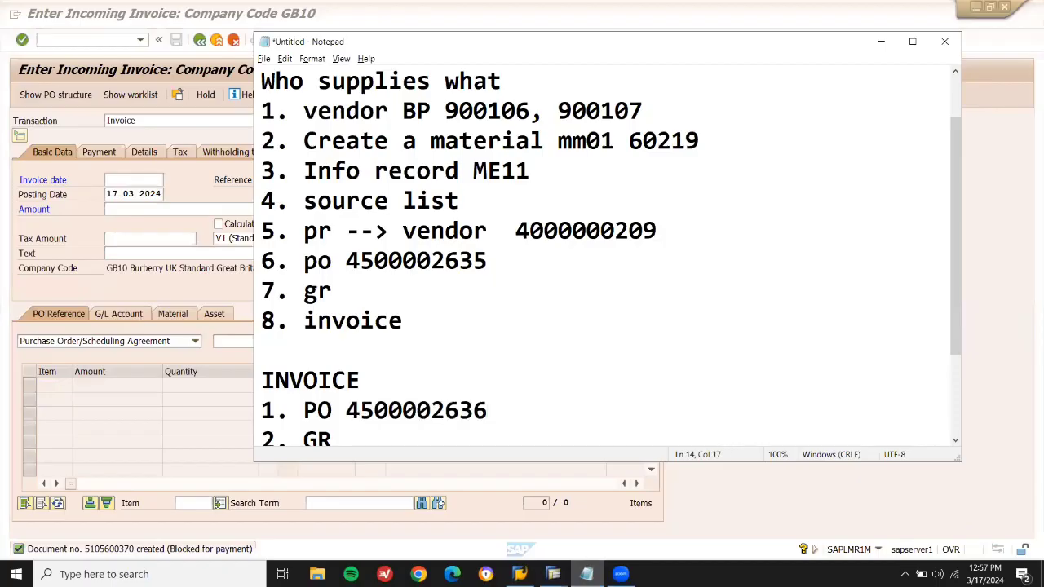
Start MRBR and execute the selection restricted to manual payment blocks.
left_click(181, 290)
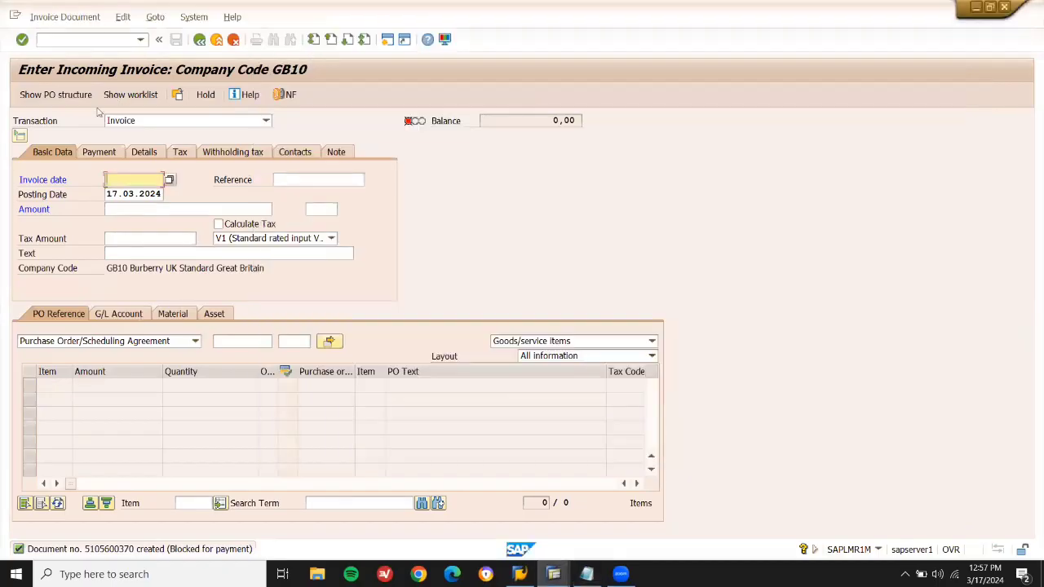
left_click(121, 36)
type("/N")
key("Return")
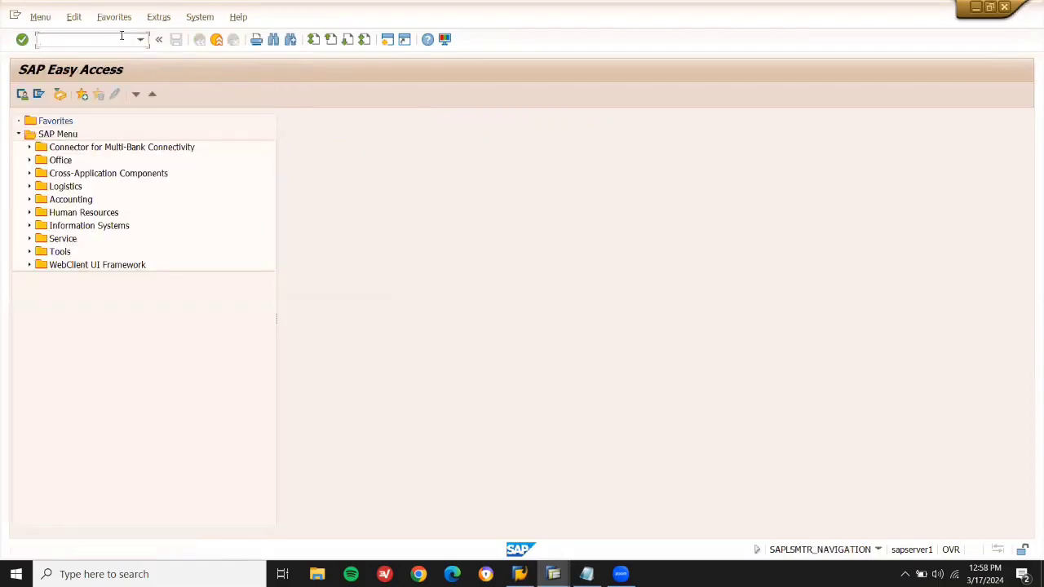
type("MRBR")
key("Return")
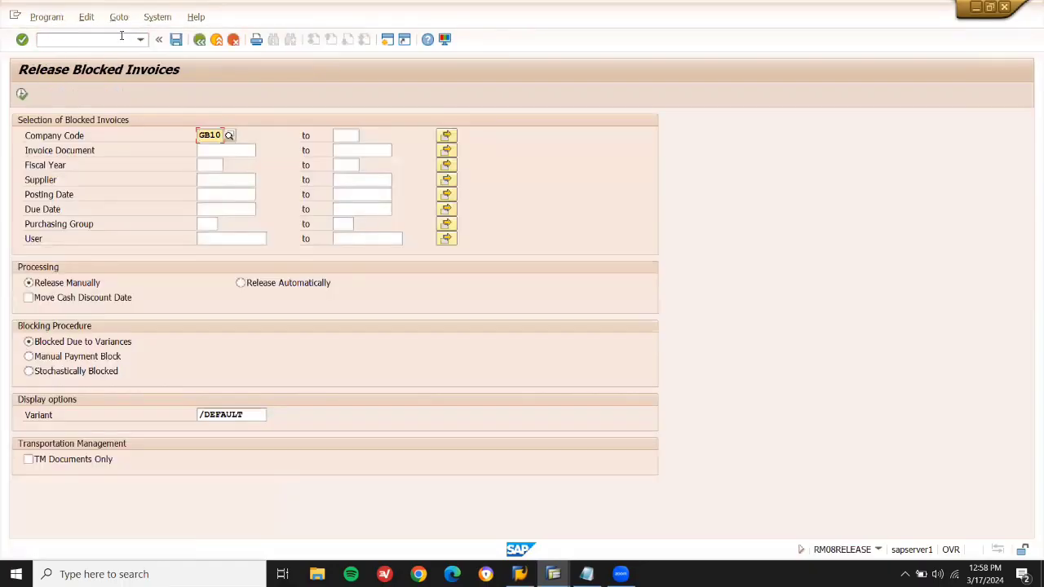
left_click(29, 357)
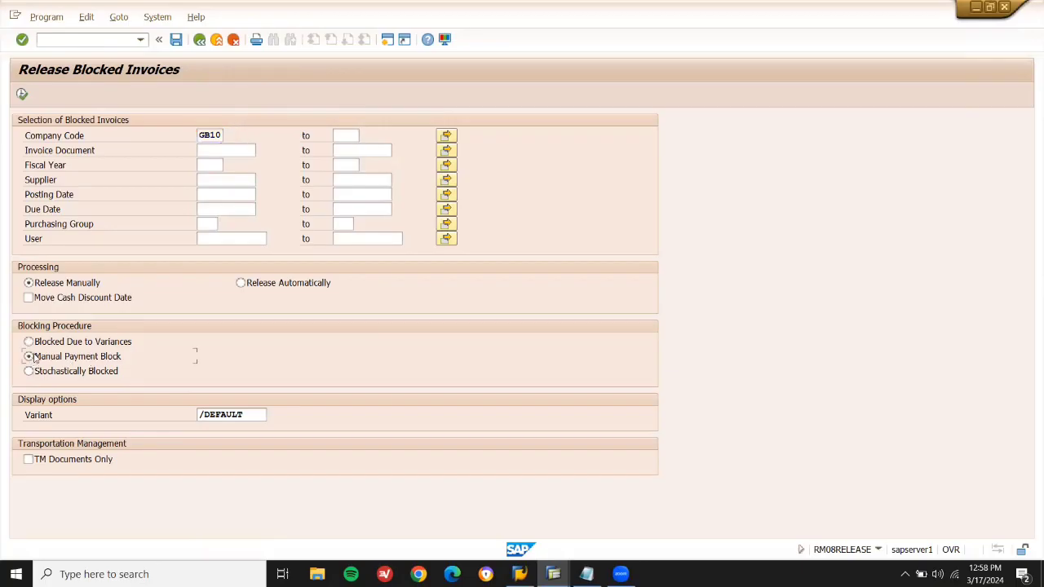
left_click(24, 95)
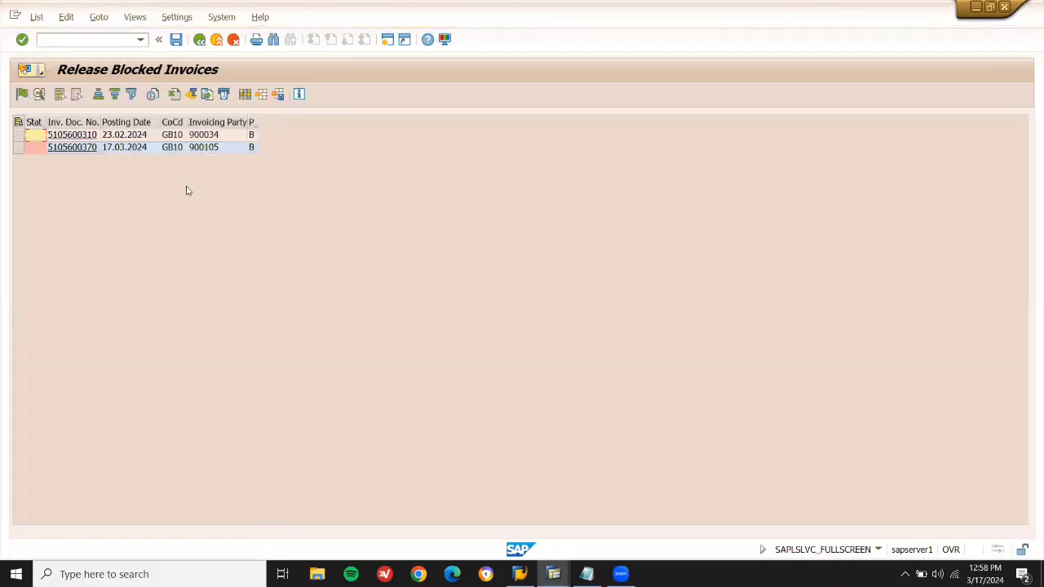
left_click_drag(100, 122, 221, 122)
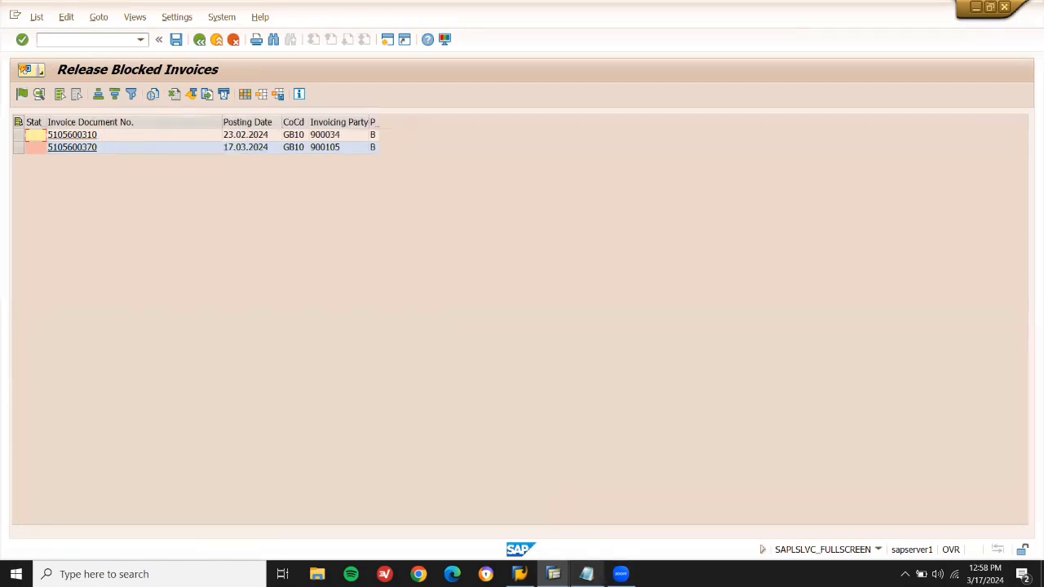
left_click(586, 574)
left_click(586, 574)
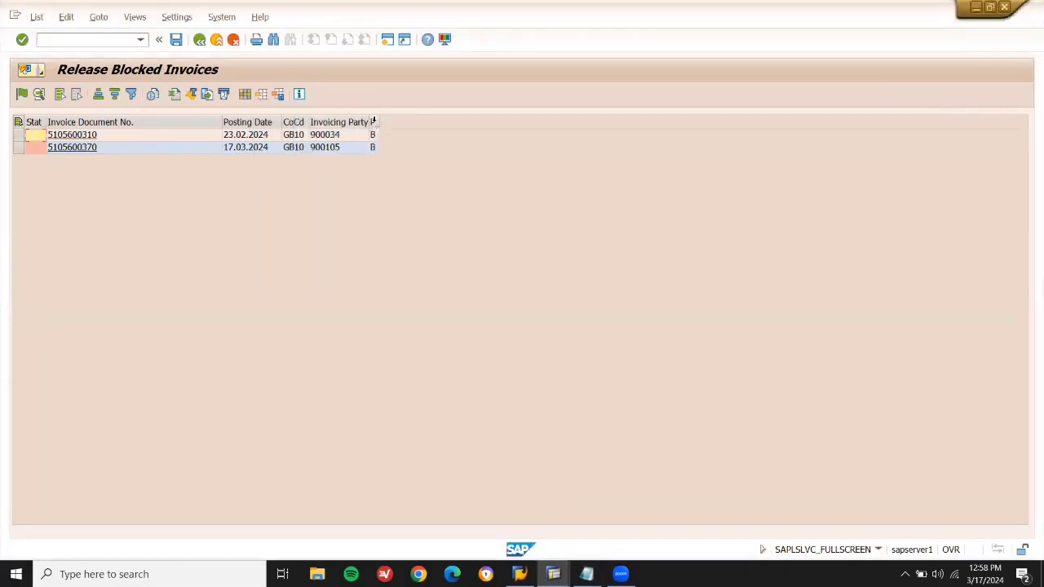
left_click_drag(379, 120, 450, 122)
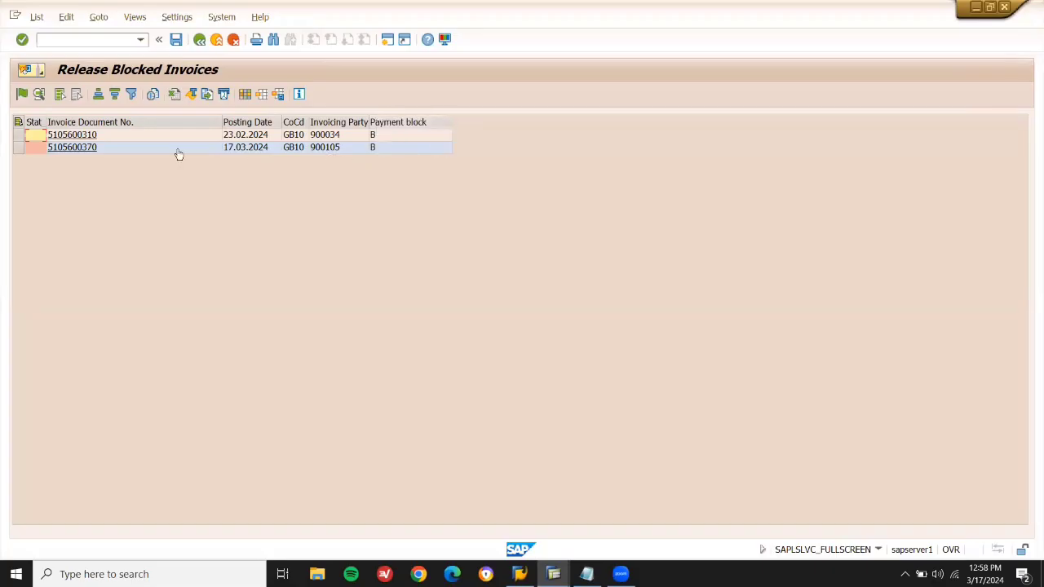
left_click(79, 148)
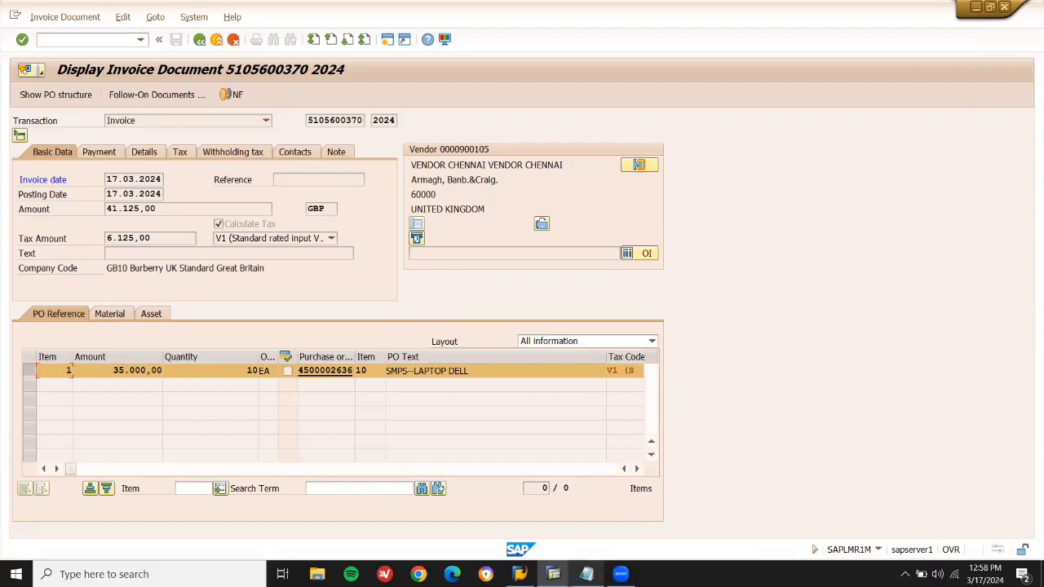
left_click(587, 574)
left_click(586, 574)
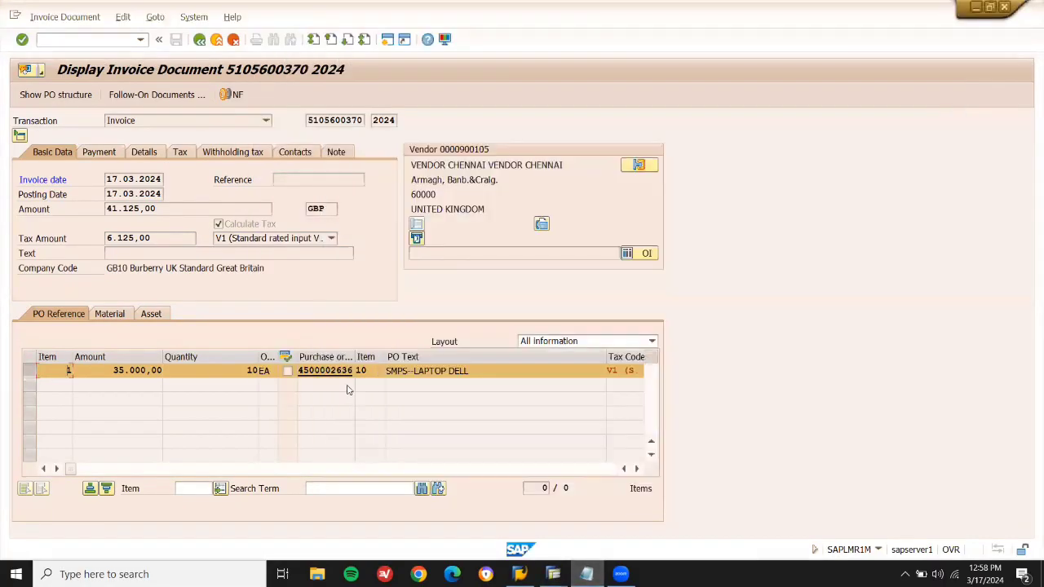
left_click_drag(356, 356, 465, 356)
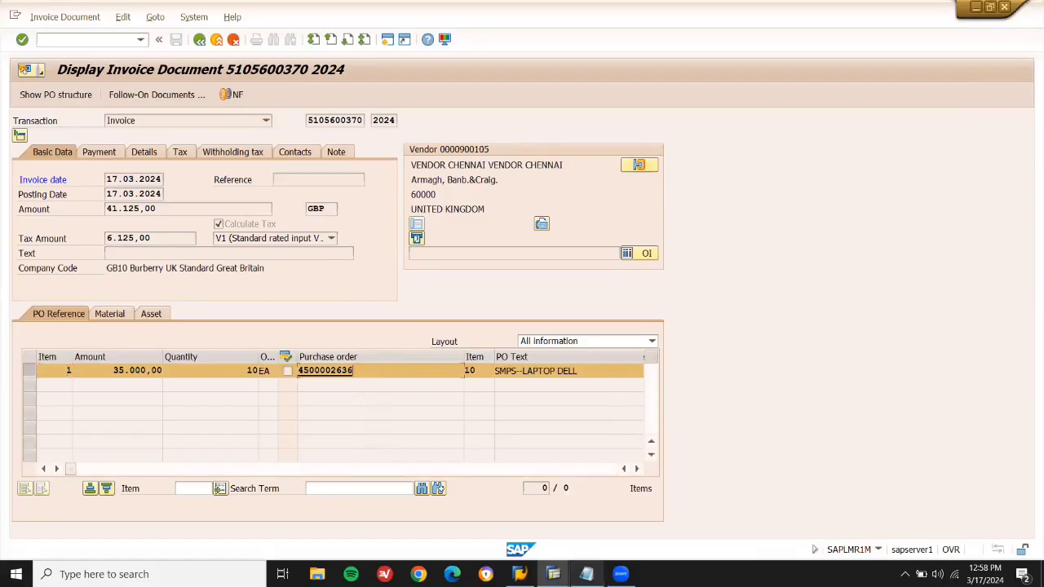
left_click(586, 574)
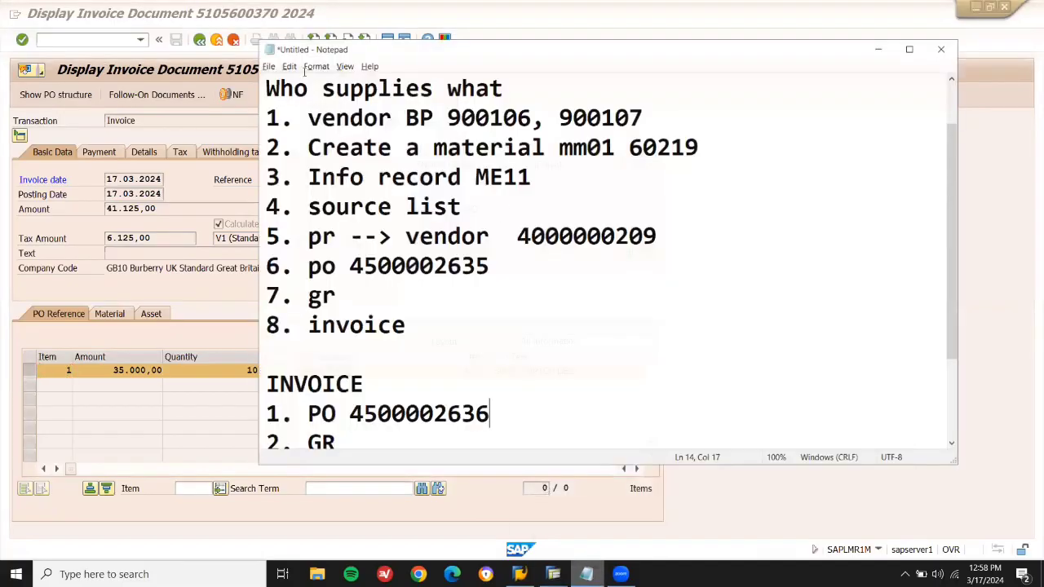
left_click_drag(284, 44, 488, 70)
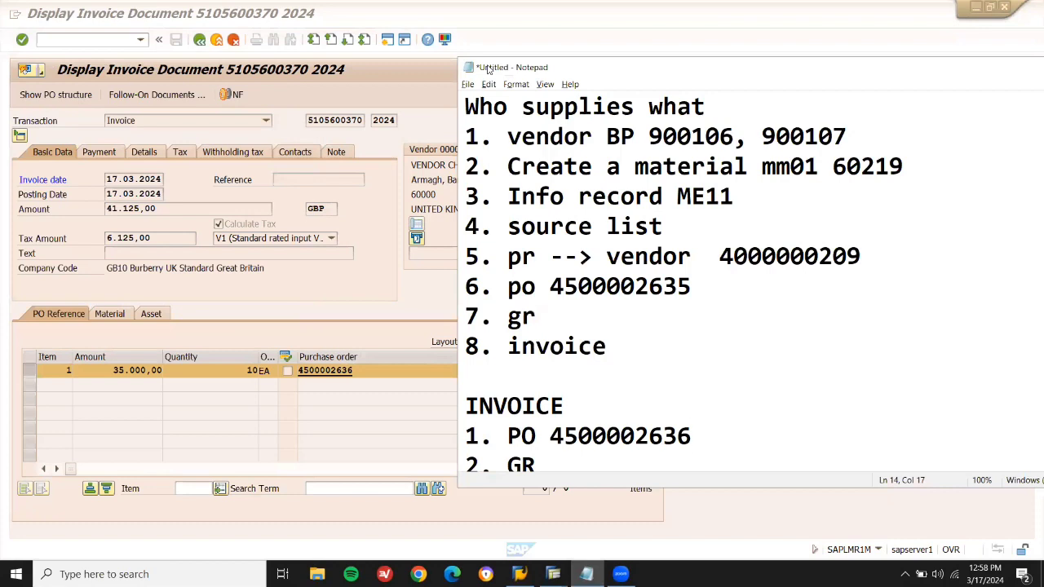
left_click(314, 91)
left_click(199, 41)
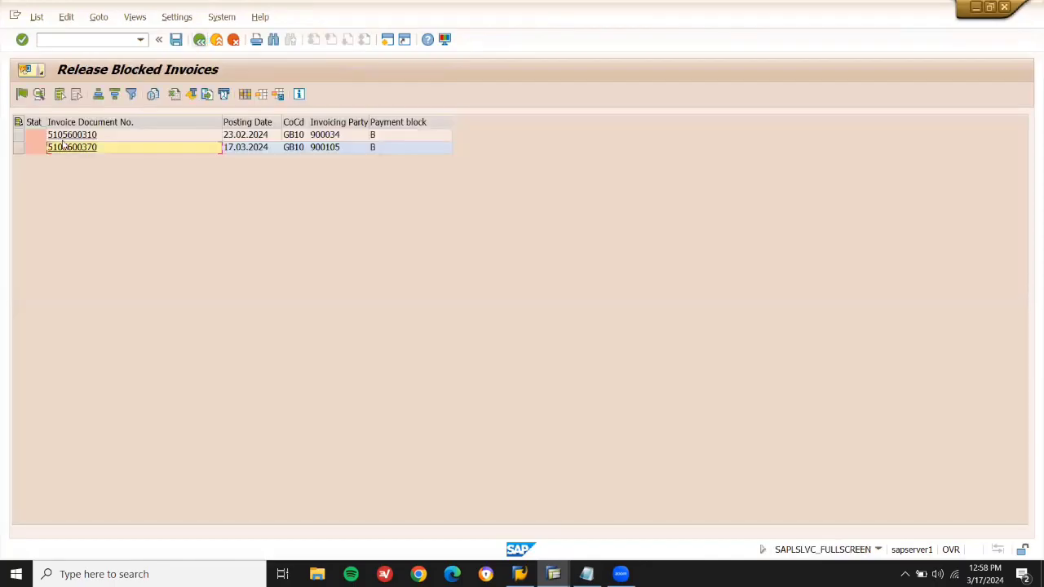
left_click(18, 148)
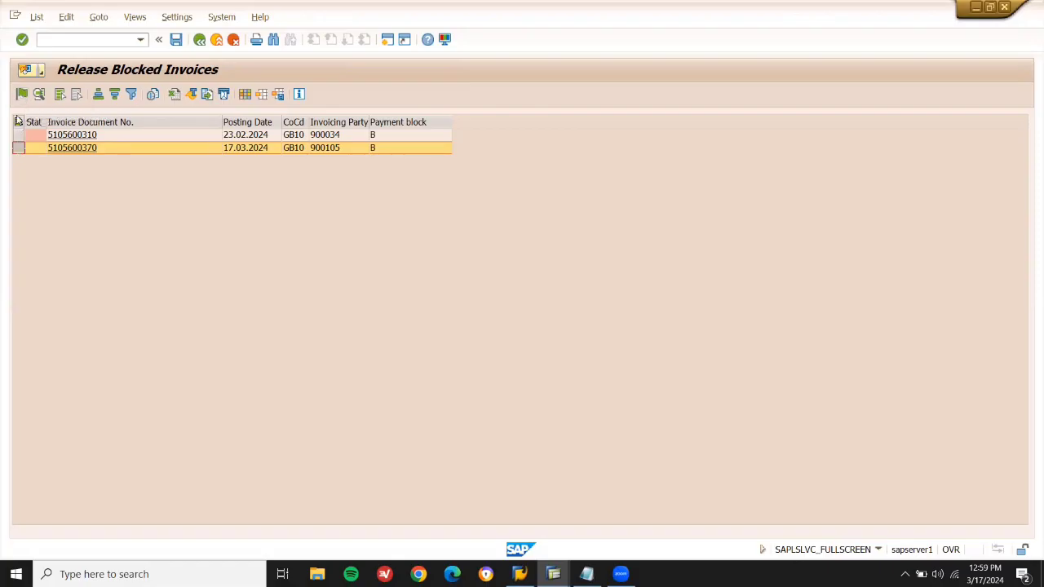
left_click(21, 95)
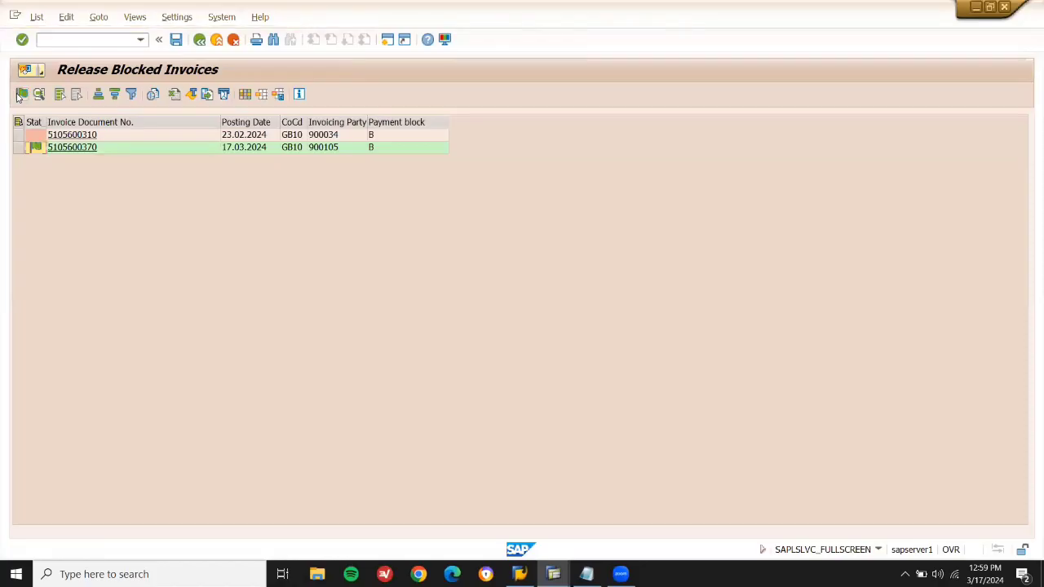
left_click(176, 42)
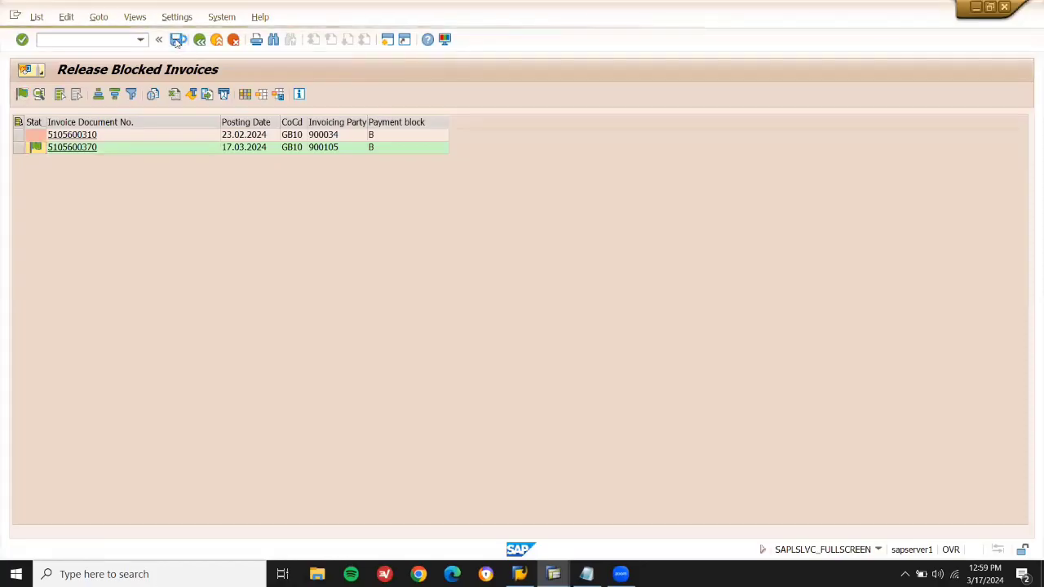
left_click(217, 40)
left_click(217, 40)
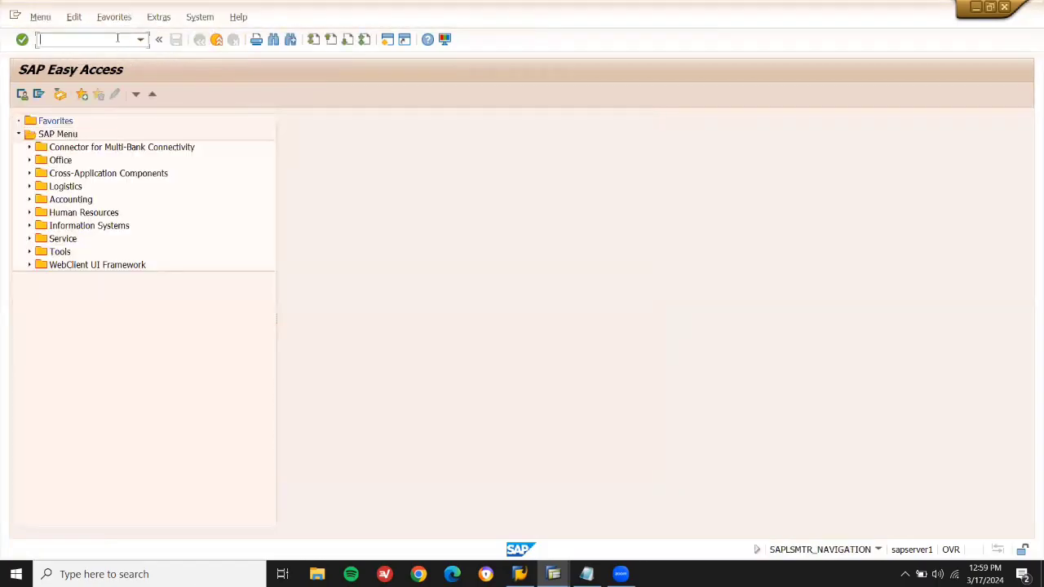
type("MIR4")
key("Return")
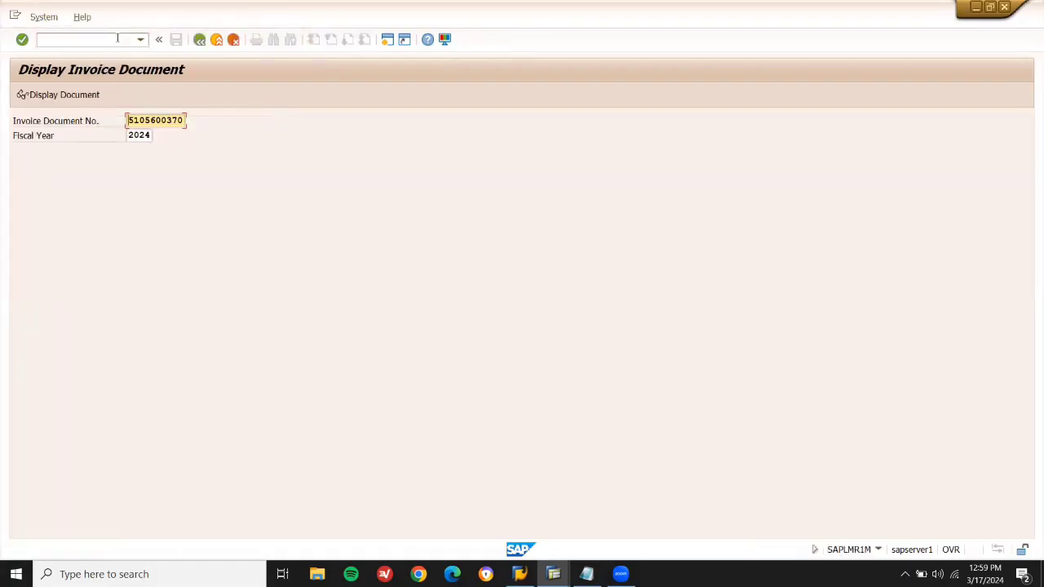
key("Return")
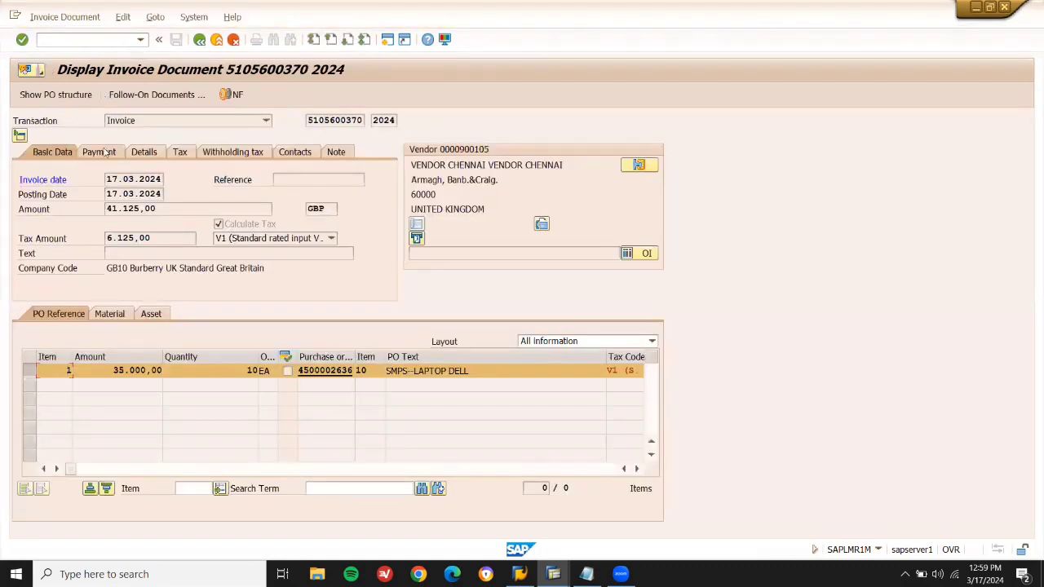
left_click(104, 153)
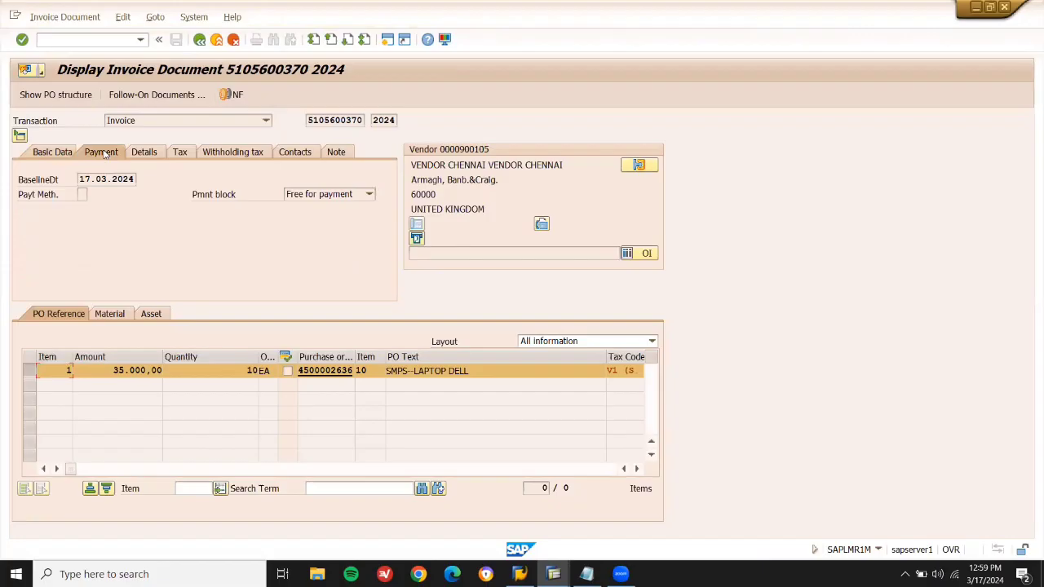
left_click(328, 196)
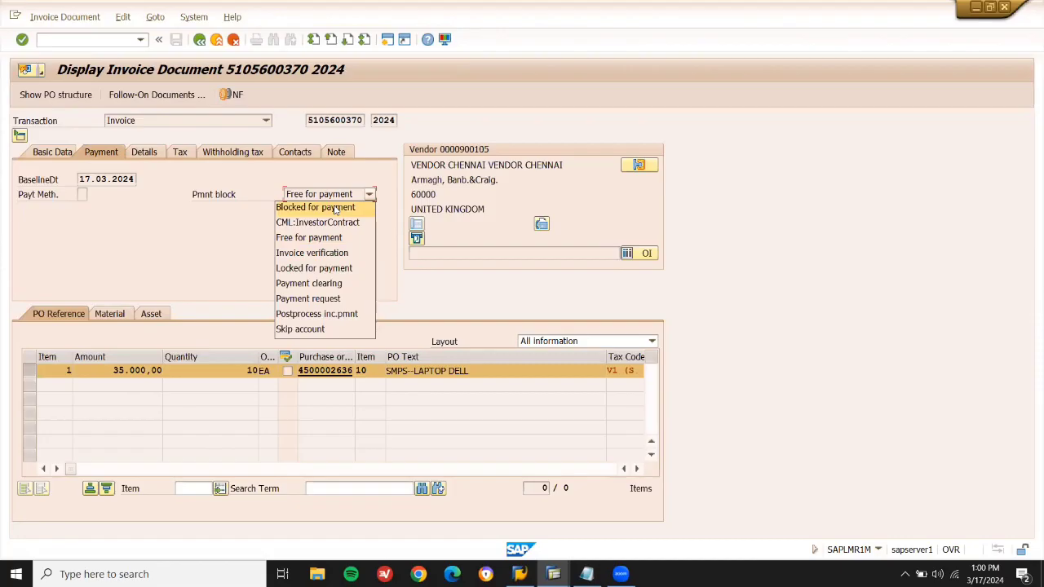
left_click(194, 231)
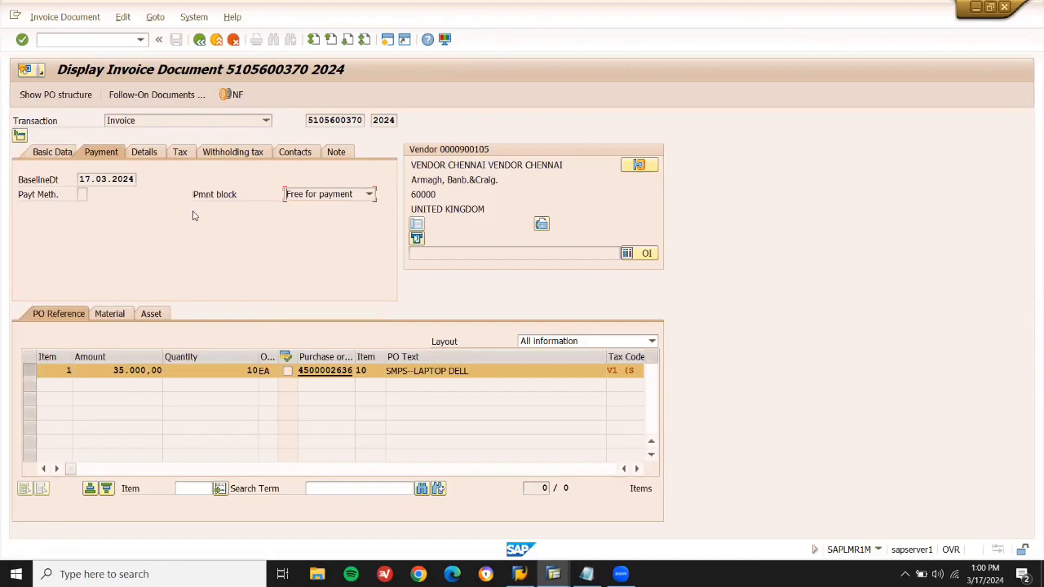
left_click(217, 40)
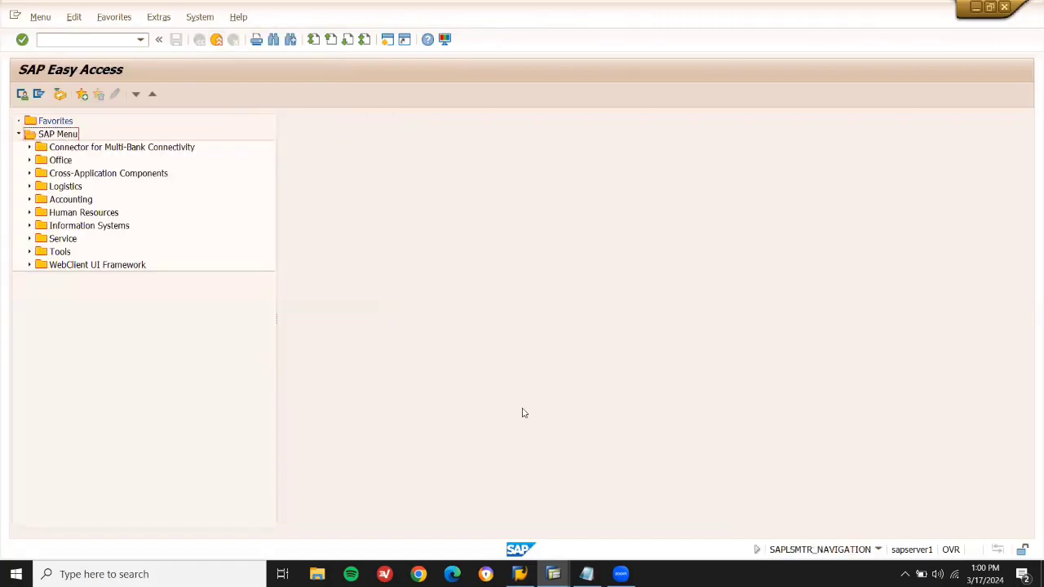
Exit both leftover Goods Receipt Purchase Order (MIGO) windows.
mouse_move(560, 569)
left_click(411, 515)
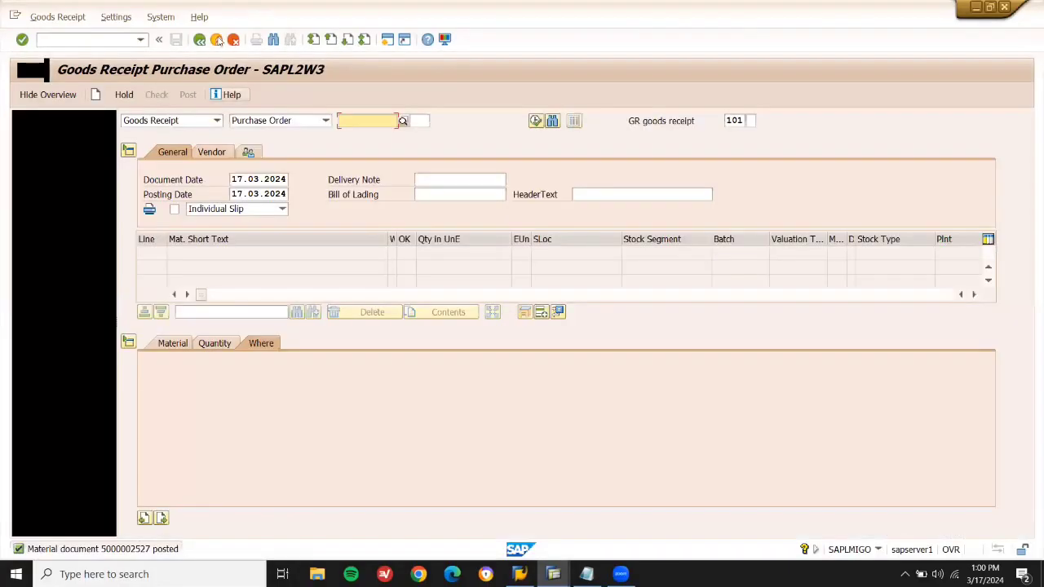
left_click(220, 39)
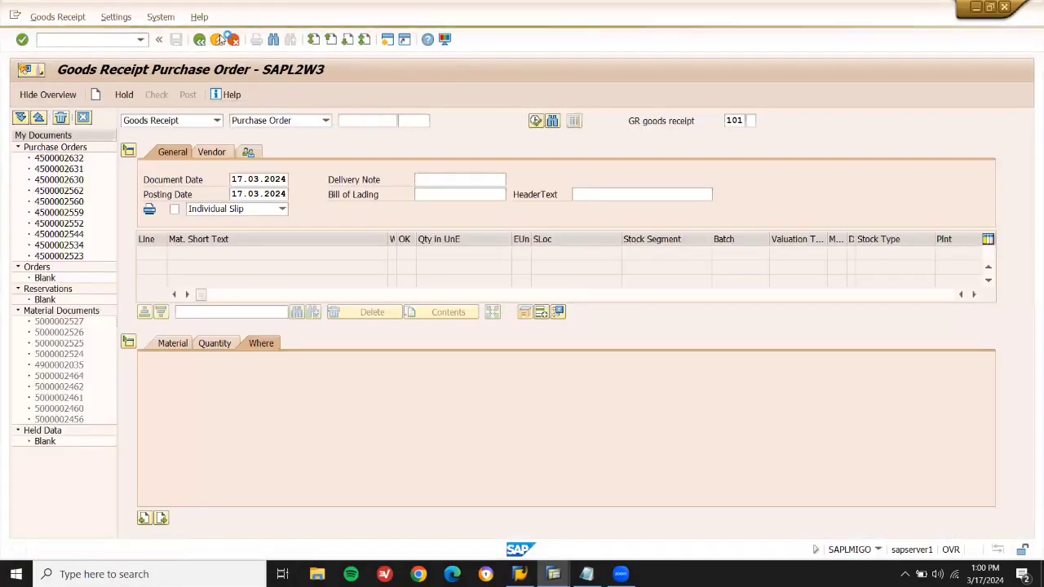
mouse_move(553, 574)
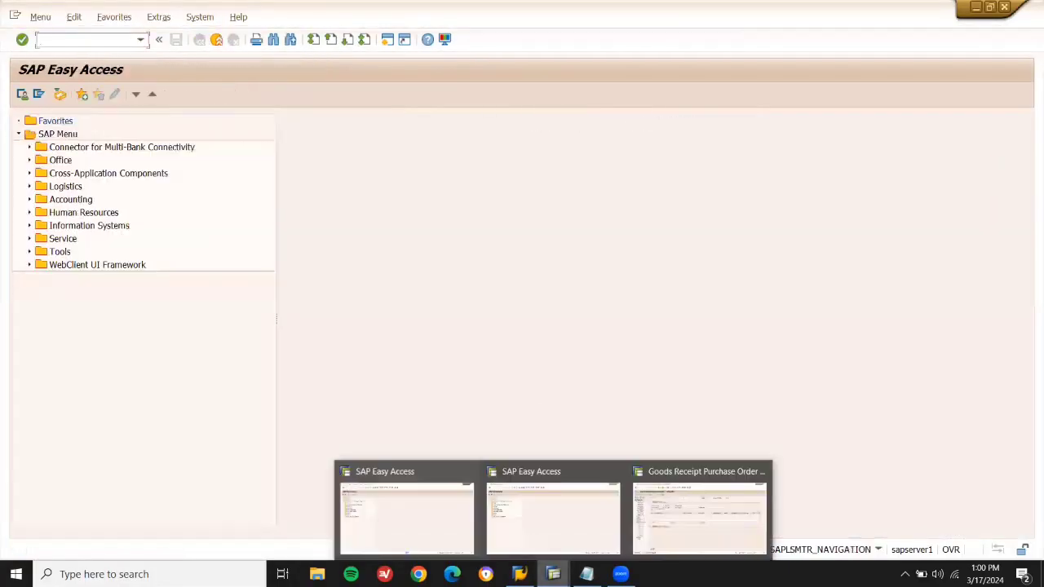
left_click(703, 517)
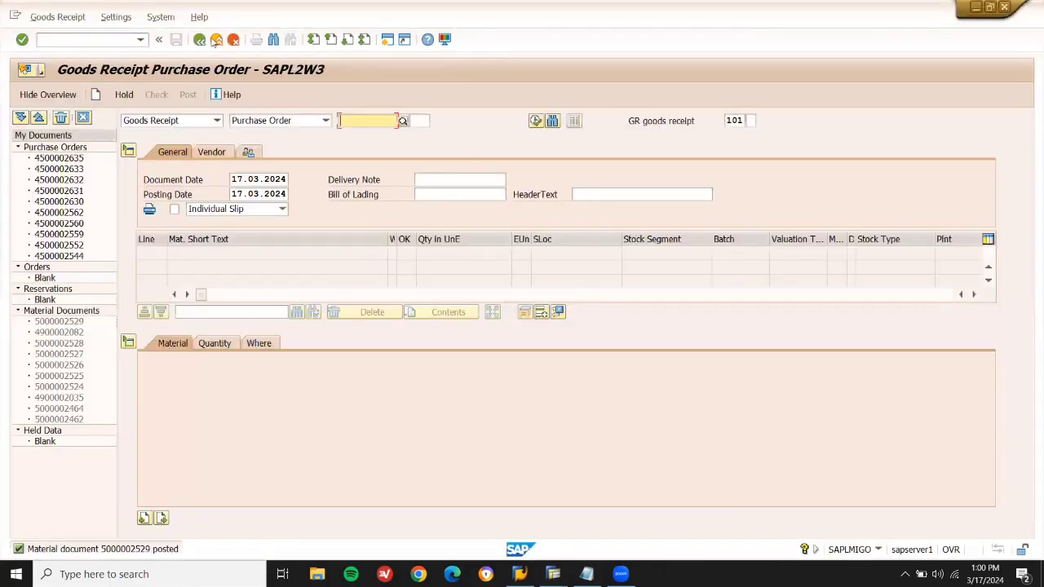
left_click(218, 40)
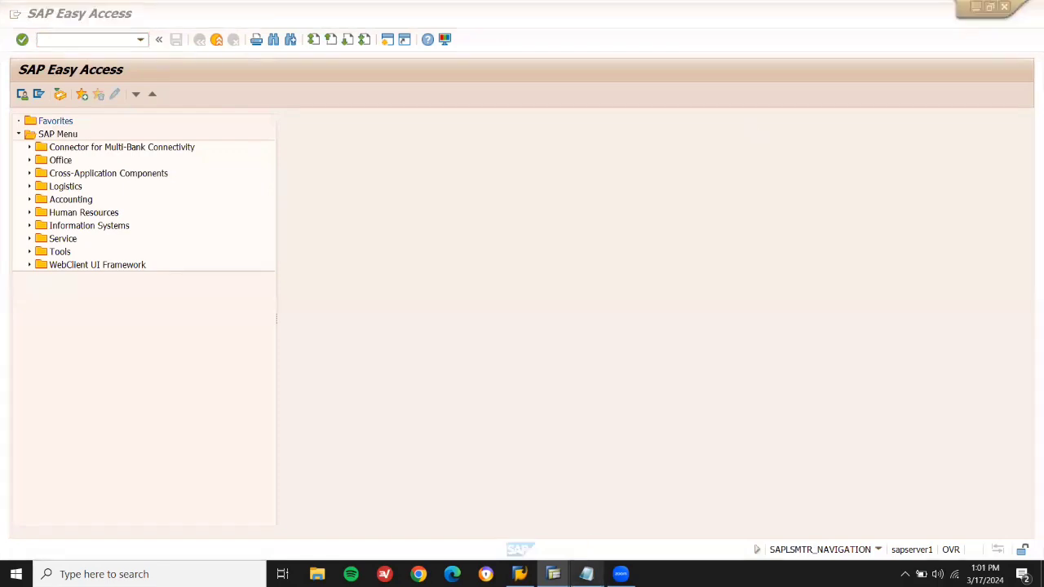
Add a PHYSICAL INVENTORY heading to the notes with material 60219 beneath it.
left_click(586, 574)
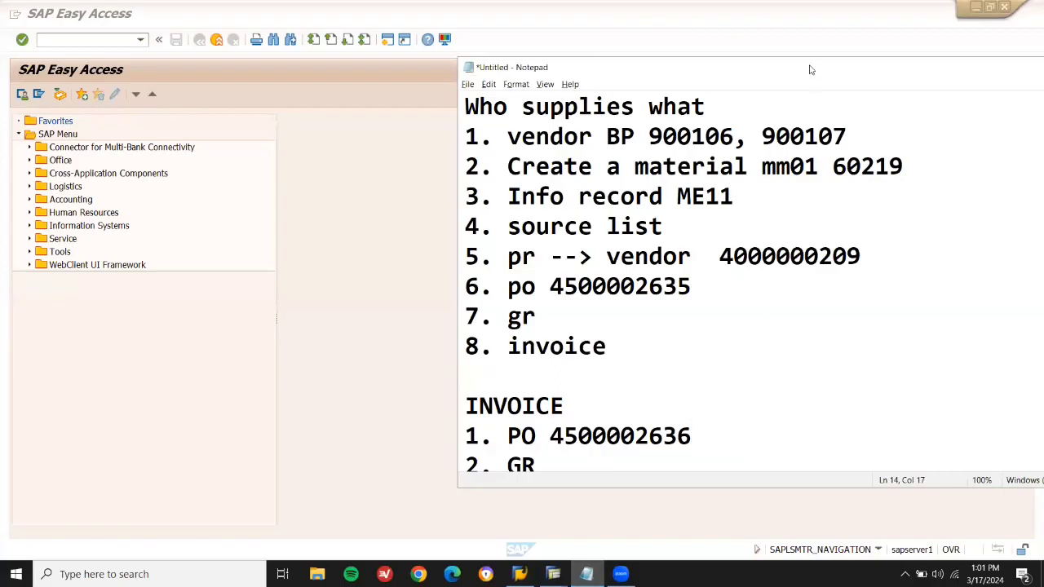
left_click_drag(810, 70, 603, 13)
scroll(757, 394, "down", 2)
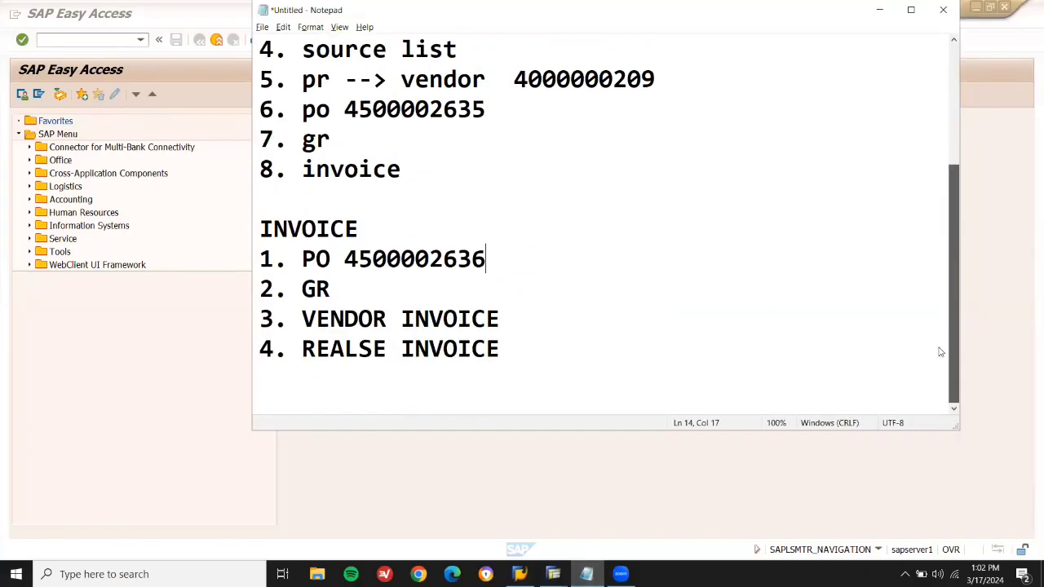
left_click(739, 377)
type("PHYSICA INVENTORY")
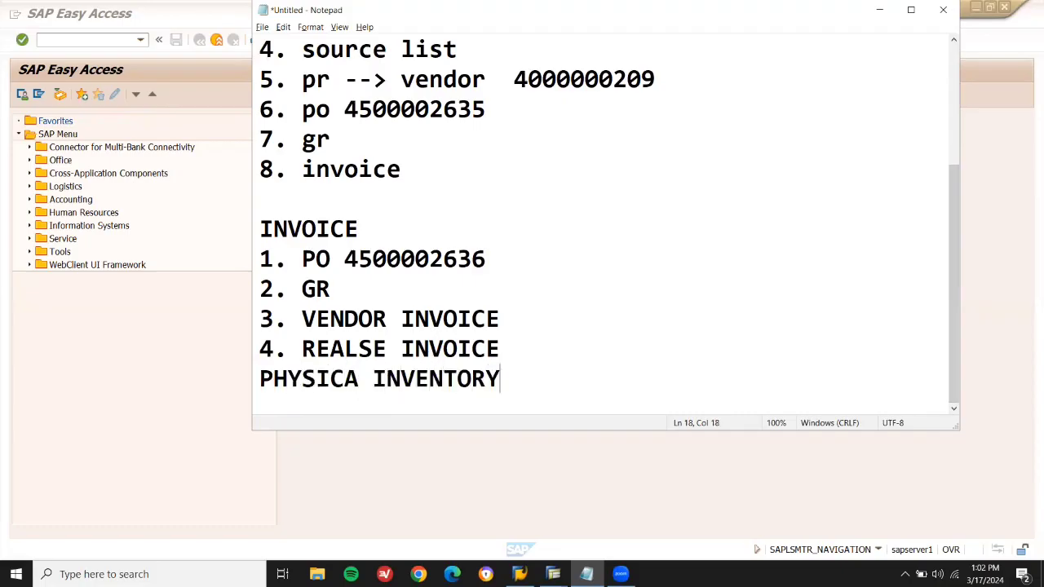
key("Home")
key("Return")
key("Right")
key("Right")
key("Right")
key("Right")
key("Right")
key("Right")
key("Right")
type("L")
key("Up")
key("Up")
key("Up")
key("Up")
key("Up")
key("Up")
key("Up")
key("Up")
key("Up")
key("Up")
key("Up")
key("Up")
key("Up")
key("Up")
key("Up")
key("Up")
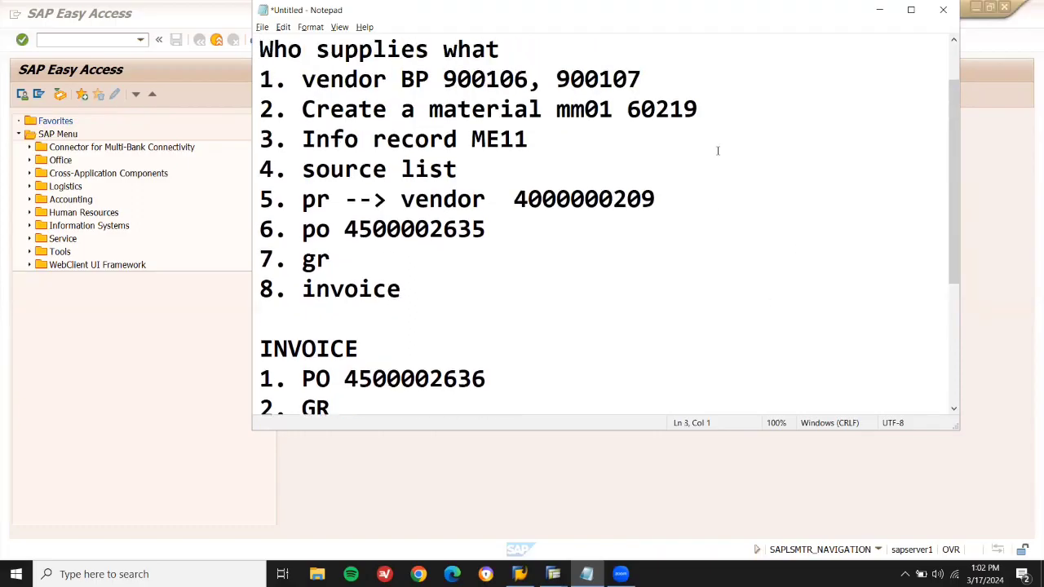
double_click(673, 107)
key("ctrl+c")
key("Down")
key("Down")
key("Down")
key("Down")
key("Down")
key("Down")
key("Down")
key("Down")
key("Down")
key("Down")
key("Down")
key("Down")
key("Down")
key("Down")
key("Down")
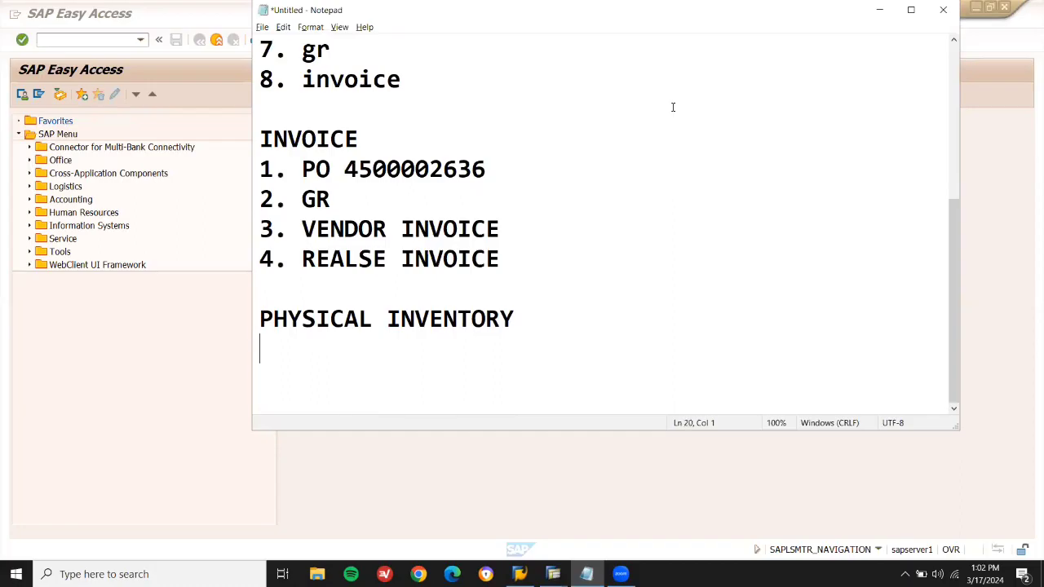
key("ctrl+v")
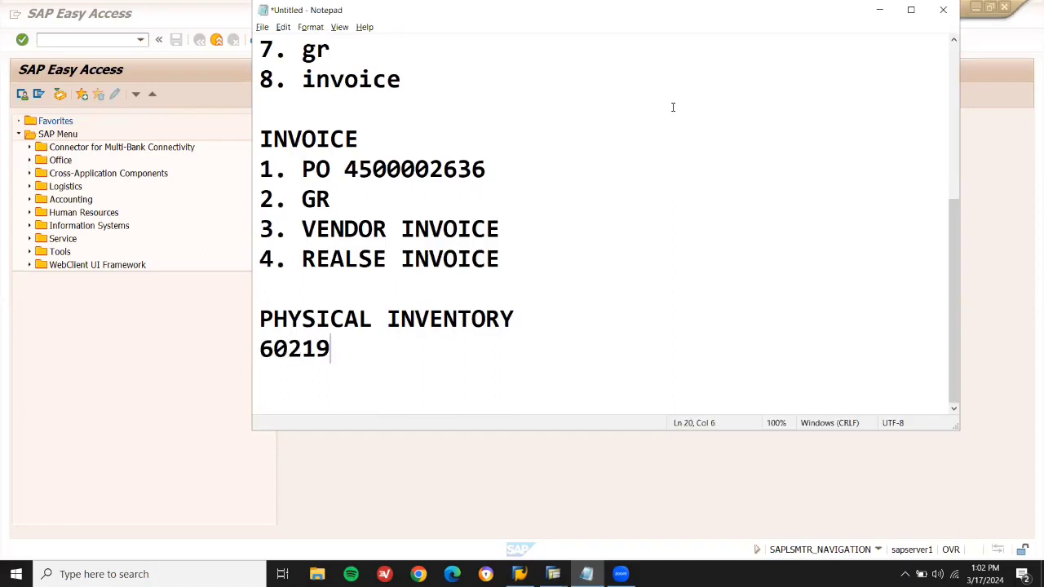
Start the stock overview transaction MMBE in SAP.
left_click(140, 78)
type("MMBE")
key("Return")
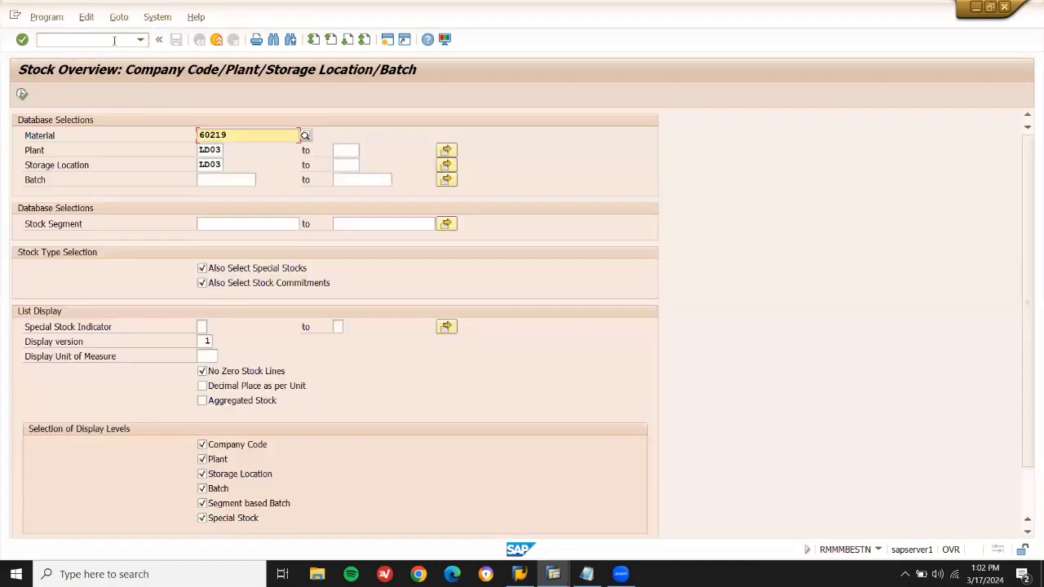
Execute the stock overview for 60219 and note its 20,000 unrestricted stock at LD03.
left_click(23, 95)
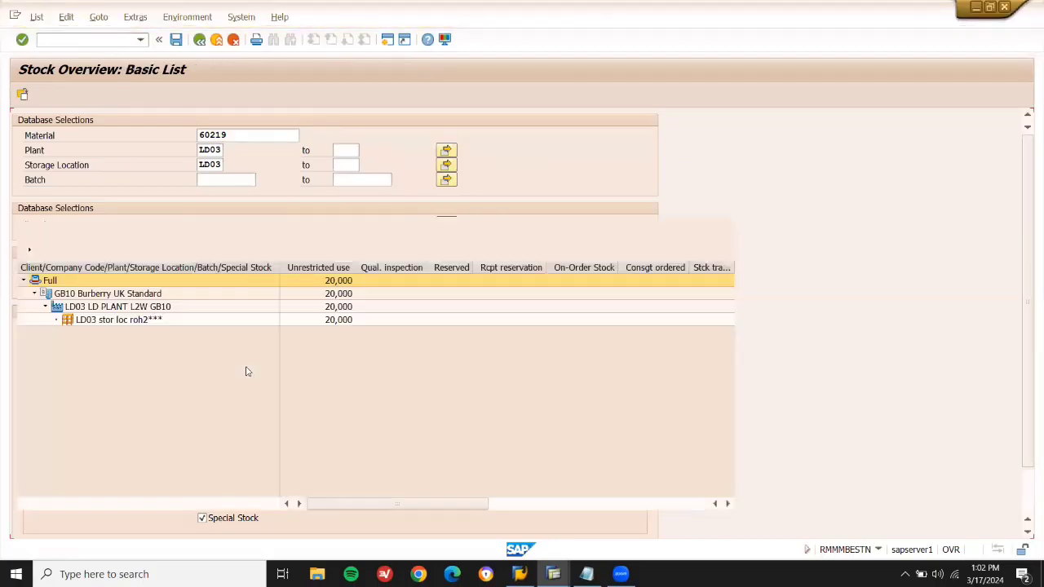
left_click(321, 267)
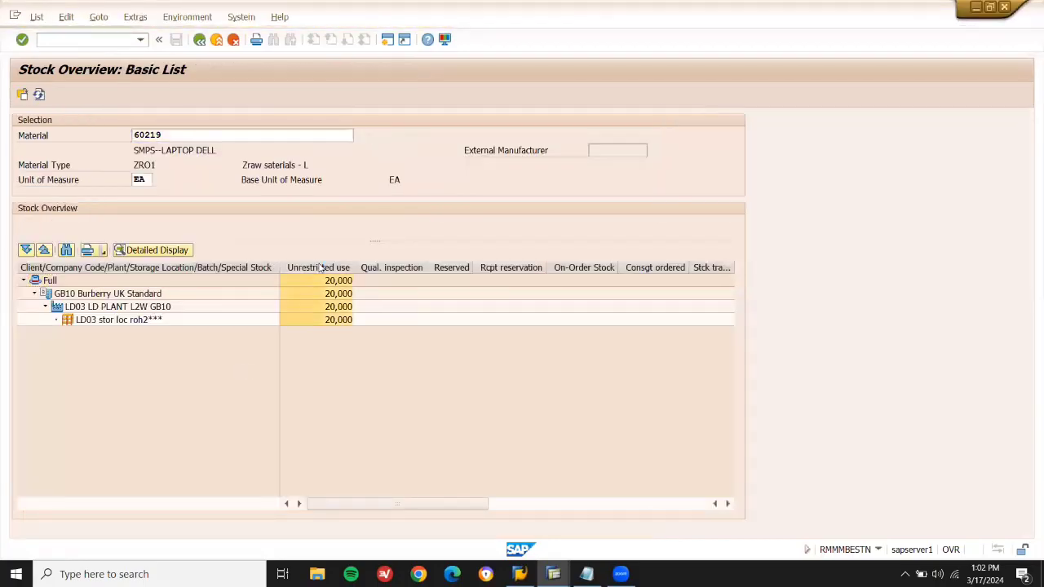
key("alt+Tab")
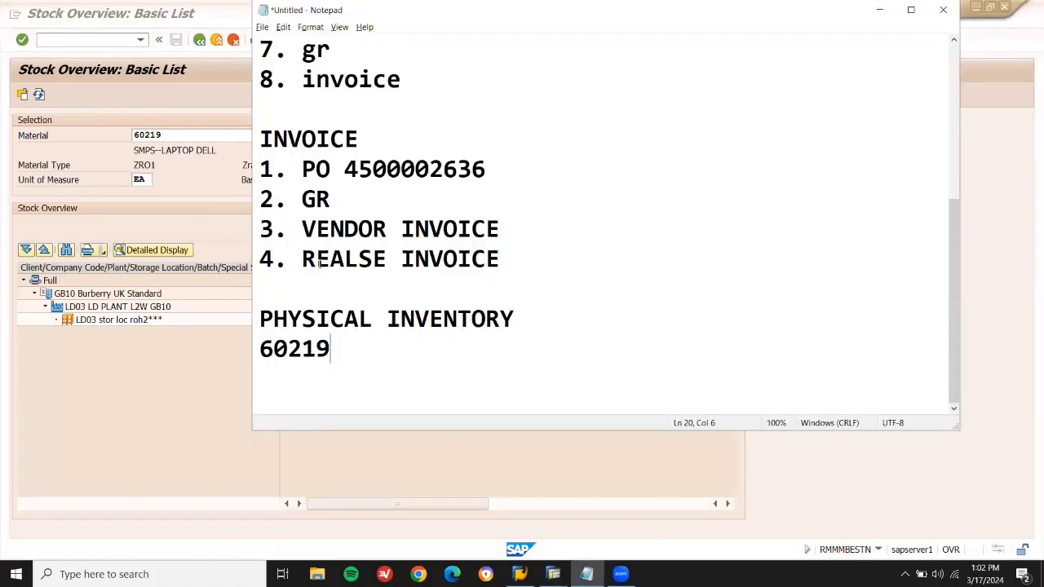
left_click(535, 315)
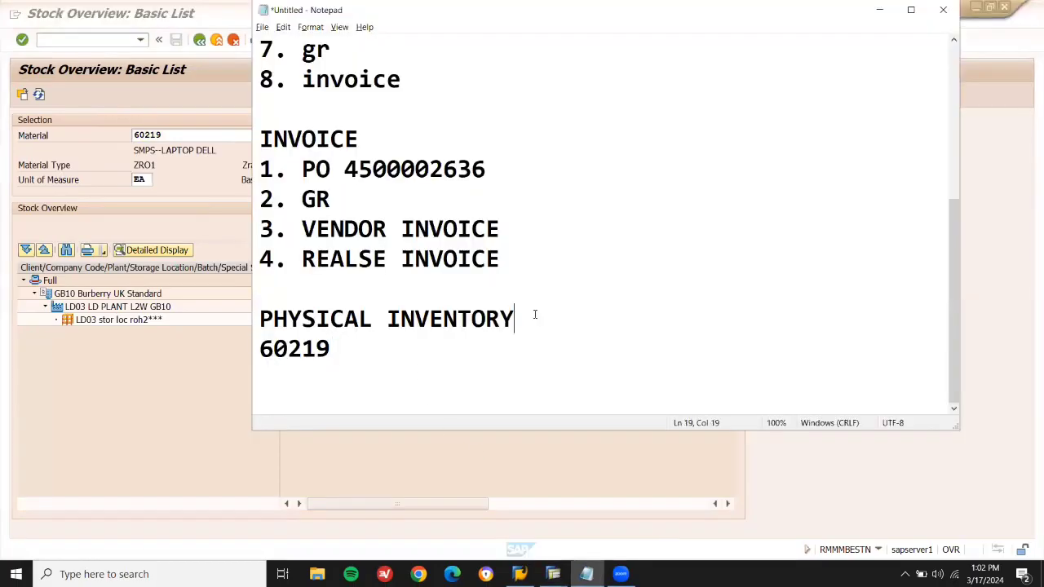
key("Down")
key("Return")
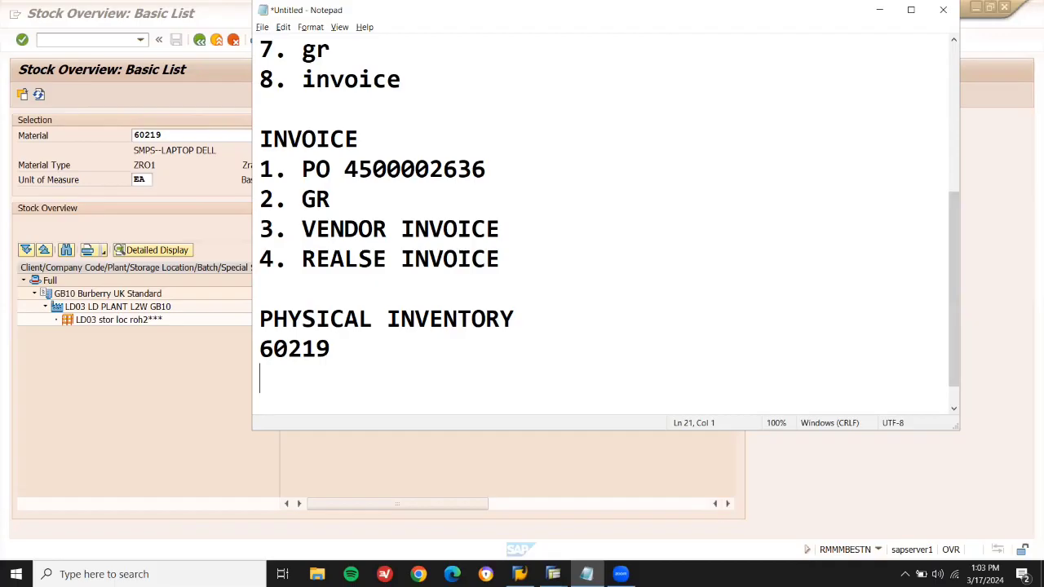
left_click(204, 393)
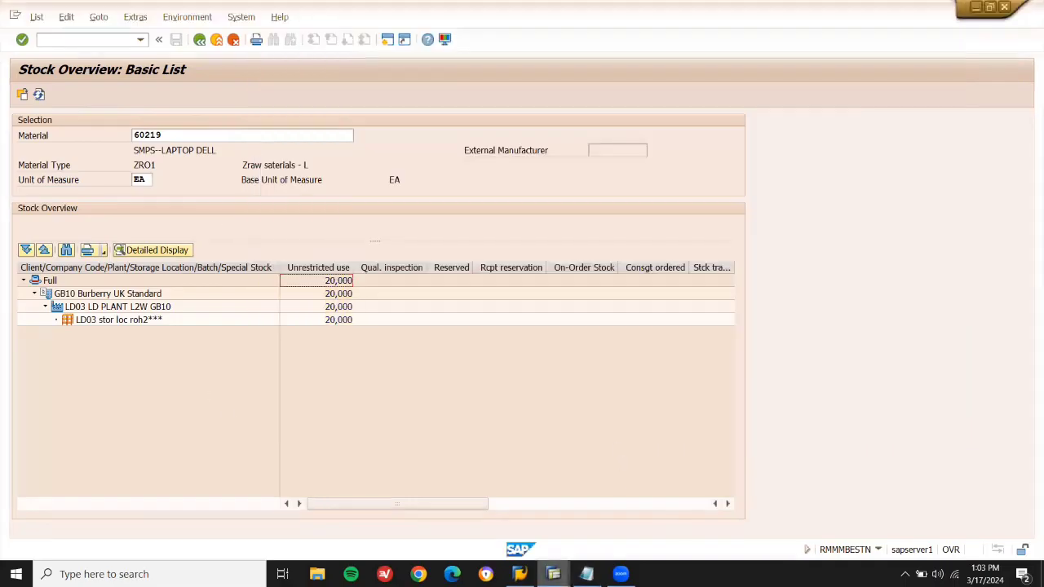
Start transaction MI01 from the SAP Easy Access window.
mouse_move(553, 574)
left_click(557, 530)
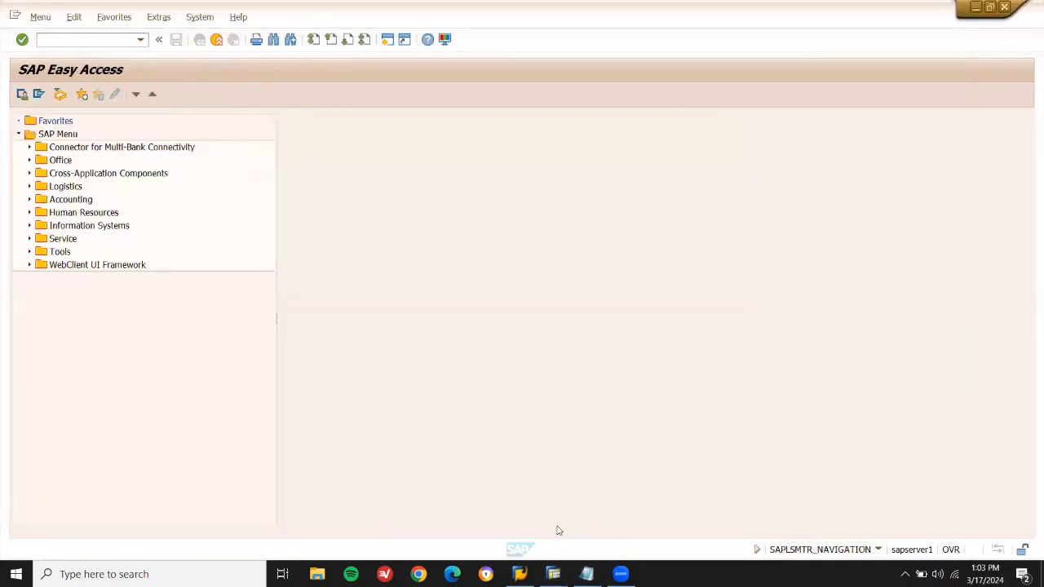
left_click(87, 39)
type("MI01")
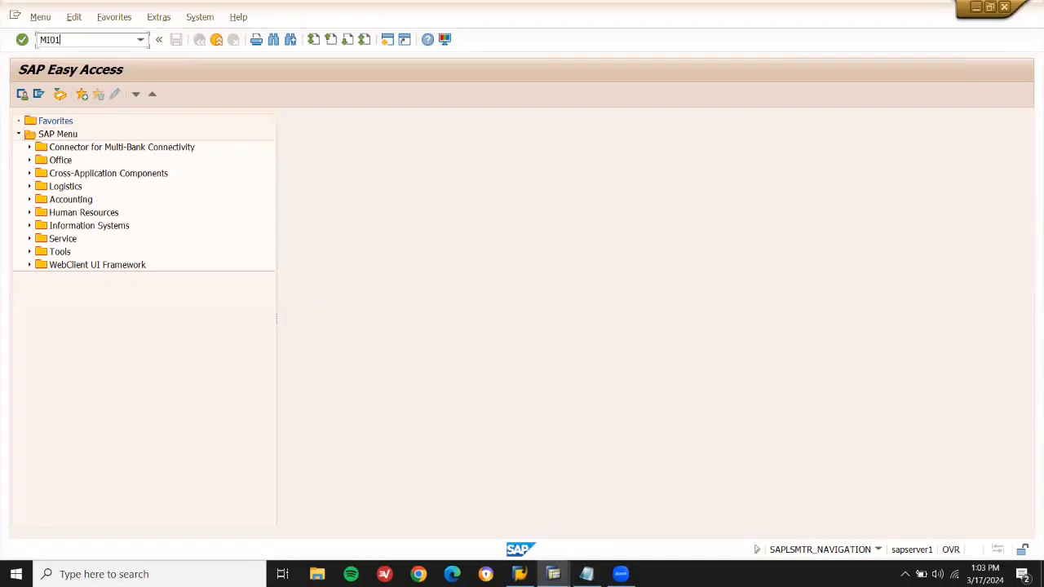
key("Return")
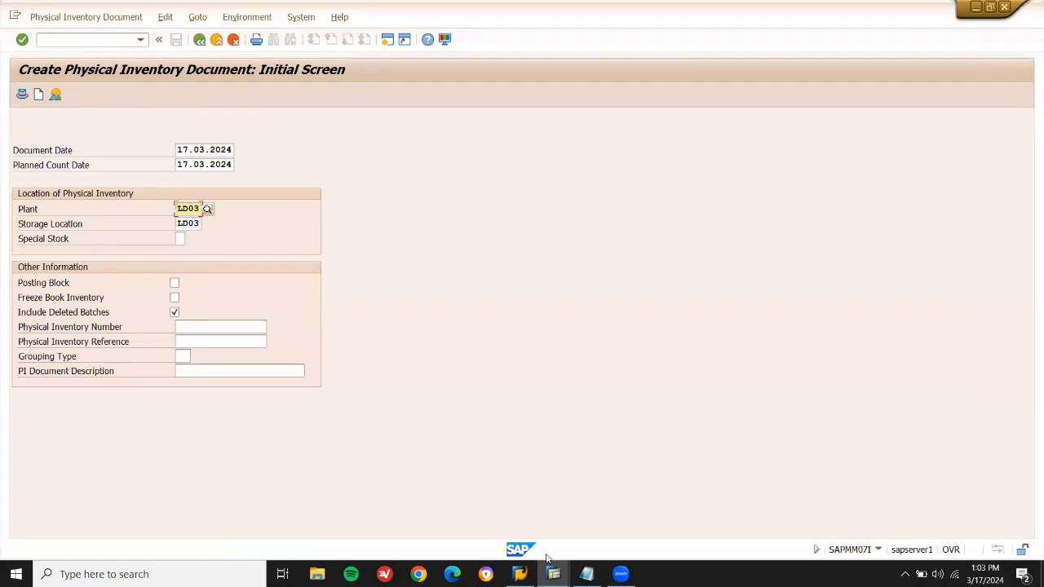
List the transactions MI01, MI04 and MI07 on separate lines in the notes.
left_click(585, 573)
type("MI01")
key("Return")
type("MI-4")
key("BackSpace")
key("BackSpace")
type("4")
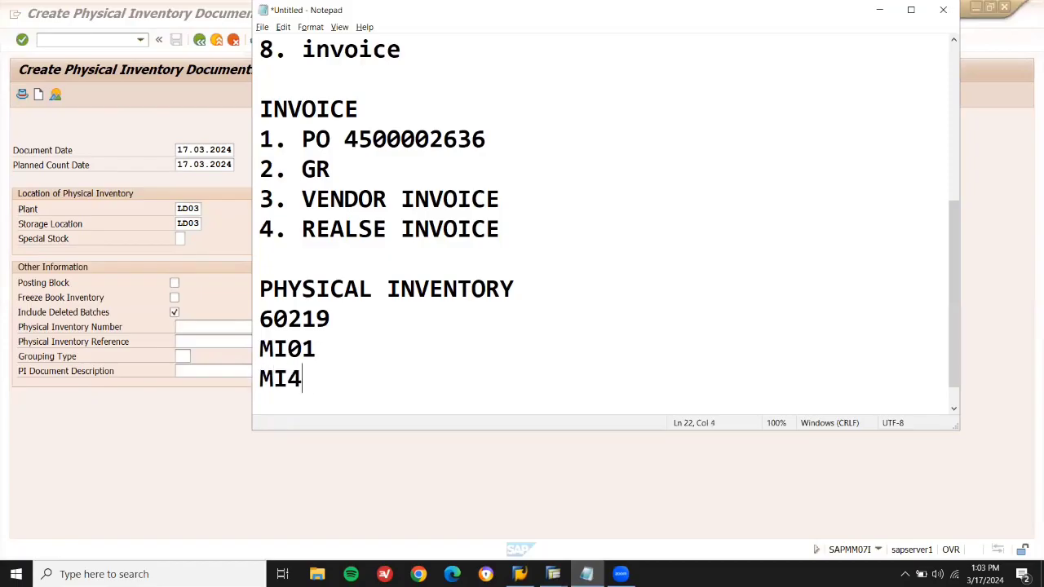
key("Return")
key("BackSpace")
key("Left")
type("0")
key("Right")
key("Return")
type("MI07")
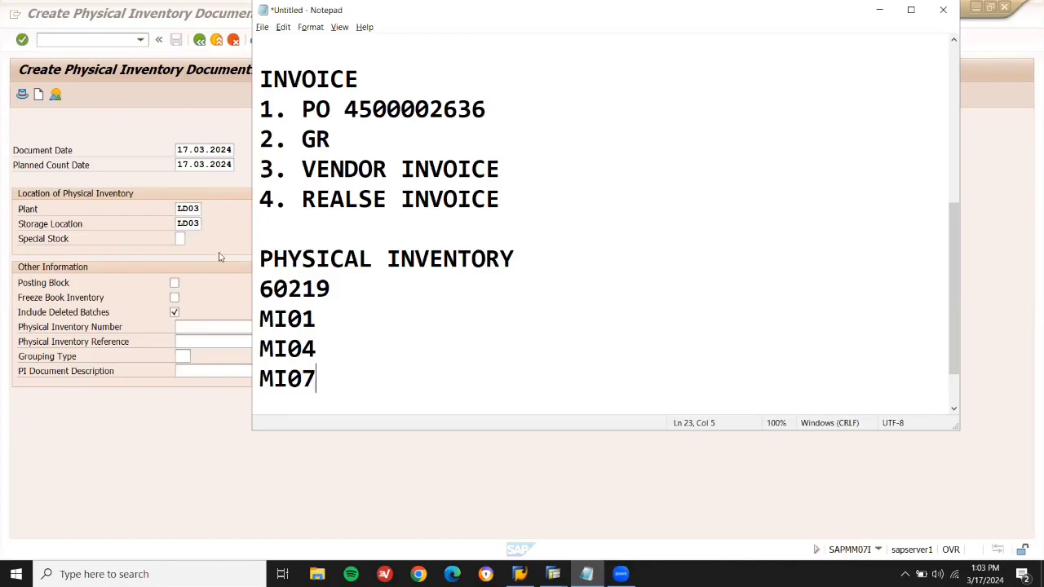
Confirm plant and storage location LD03, enter material 60219 as item 1, and save.
left_click(198, 223)
key("Return")
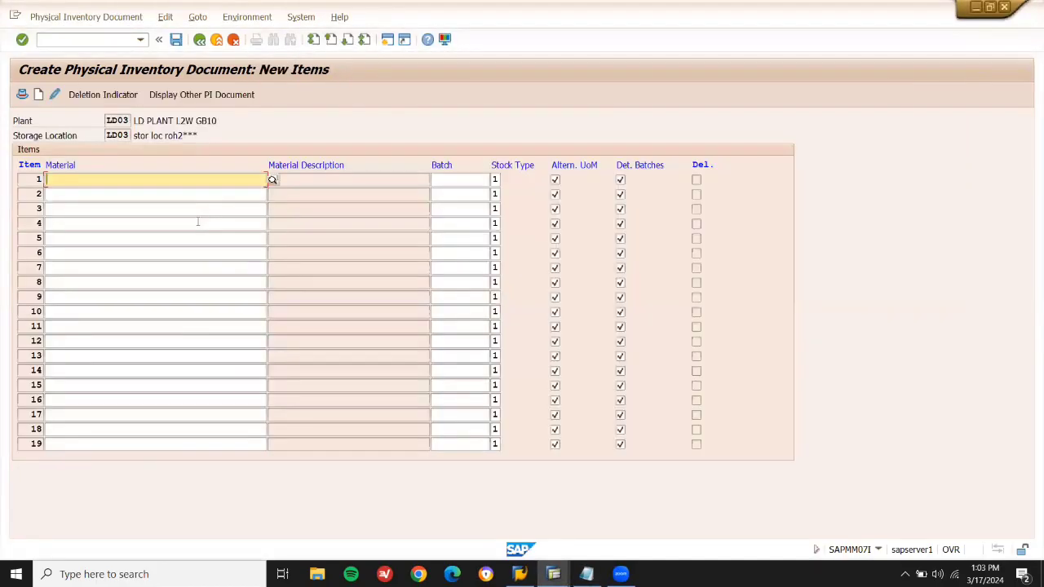
key("alt+Tab")
left_click(301, 289)
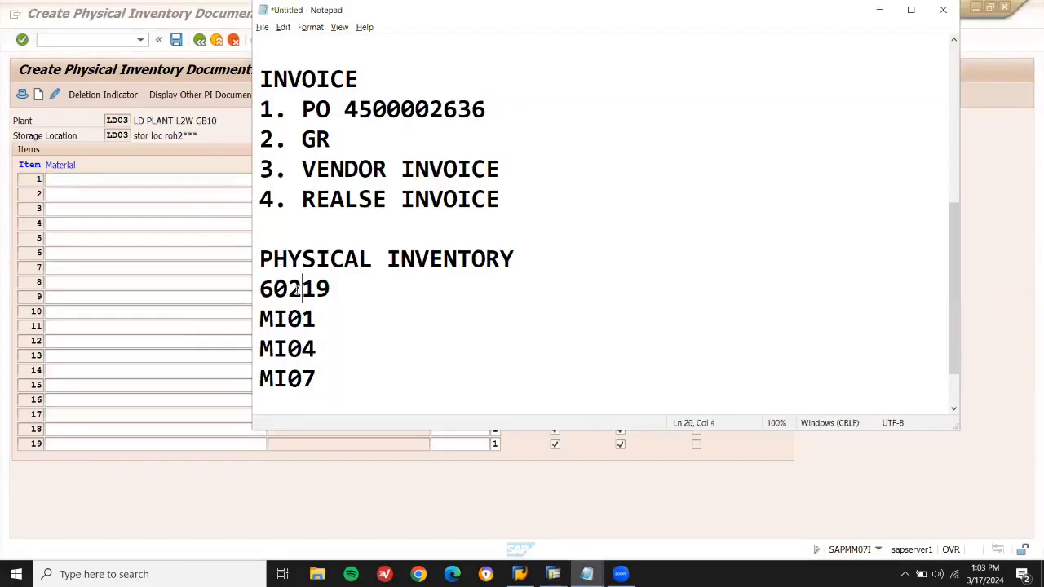
double_click(299, 288)
key("ctrl+c")
key("alt+Tab")
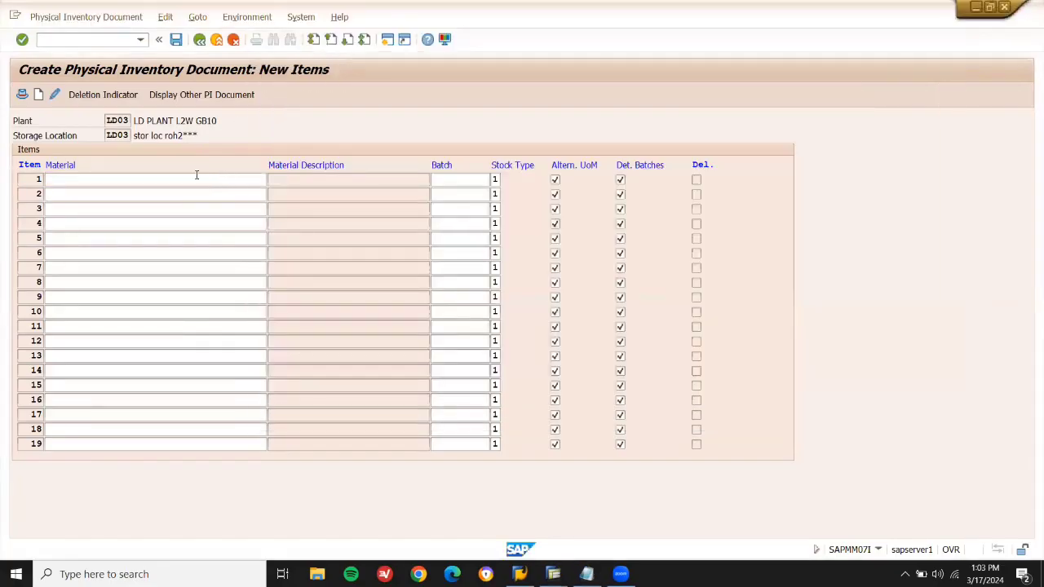
left_click(196, 177)
key("ctrl+v")
key("Return")
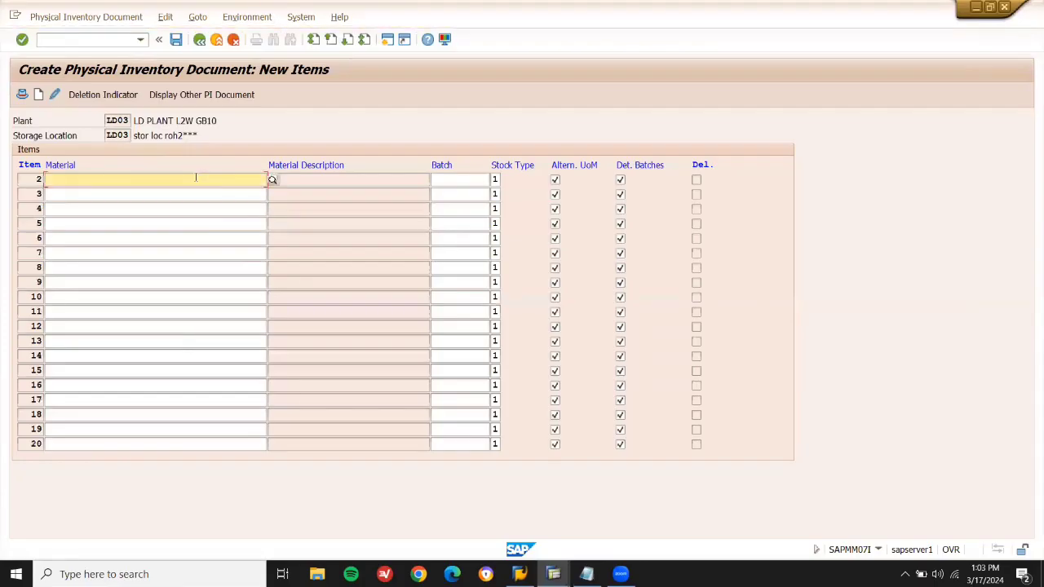
key("ctrl+s")
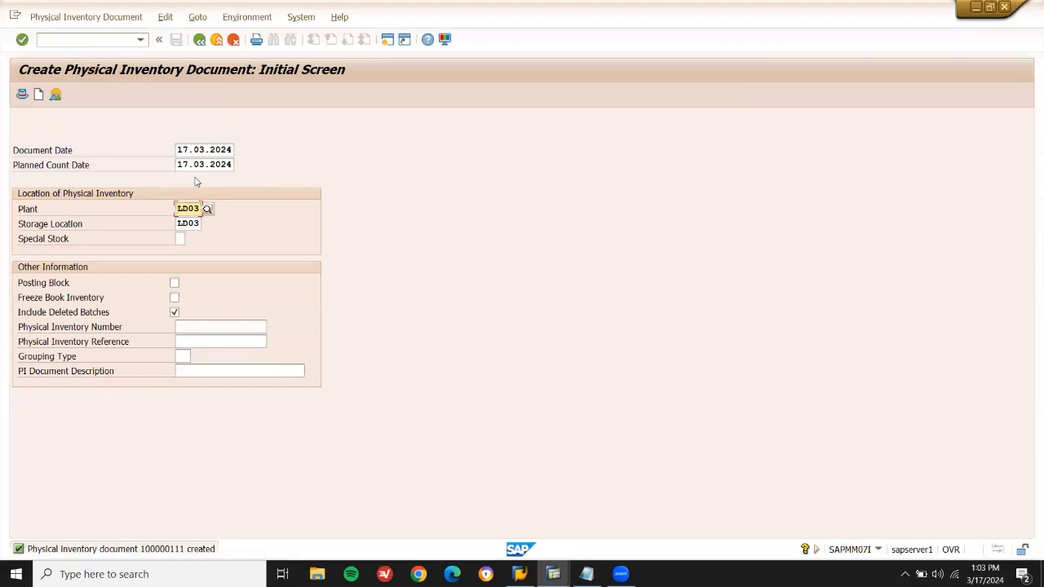
key("F3")
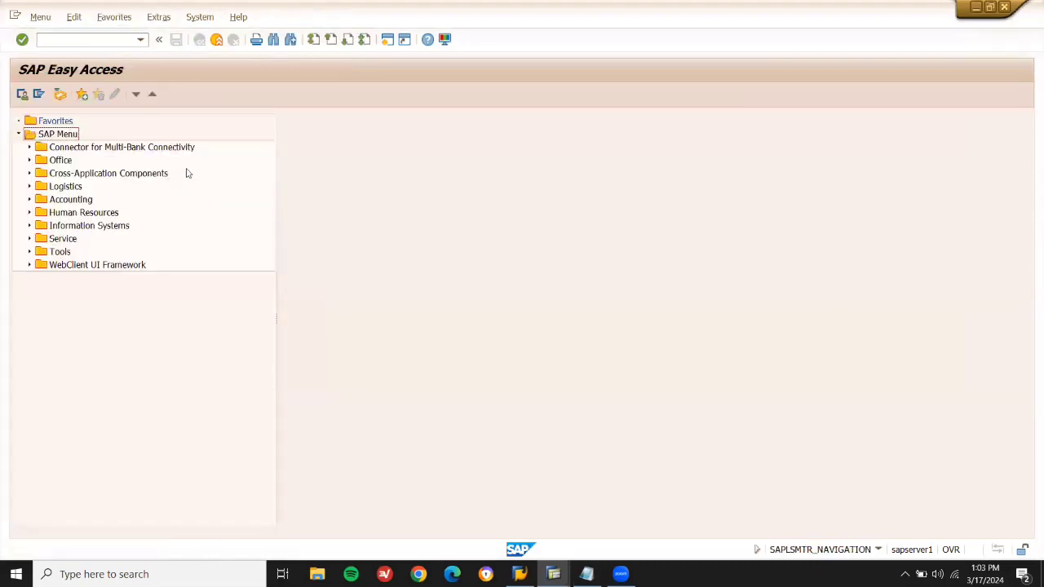
Enter and save a count of 19 EA for material 60219 in document 100000111 via MI04.
left_click(37, 39)
type("MI04")
key("Return")
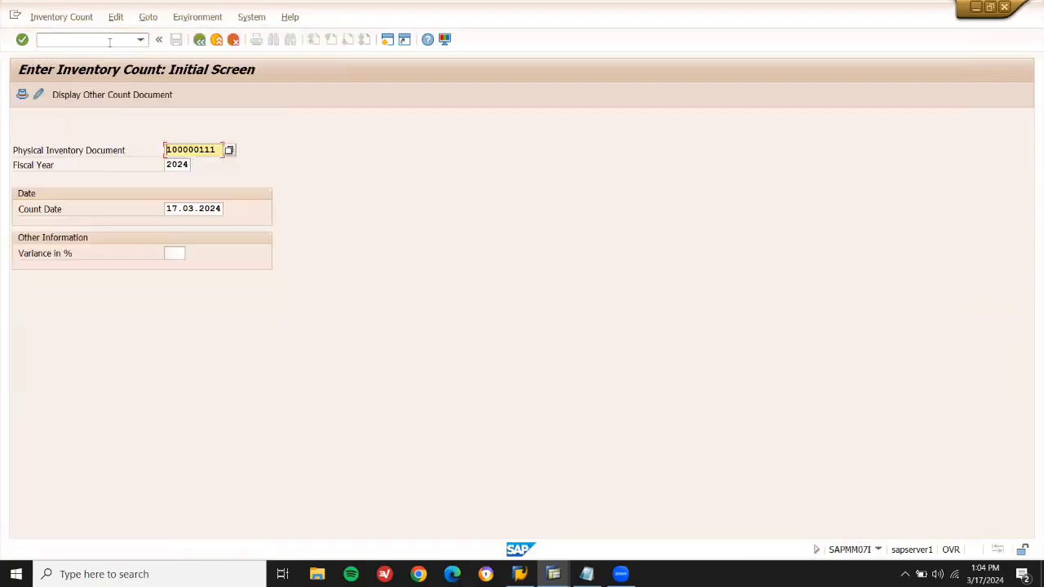
key("shift+Right")
key("shift+Right")
key("shift+Right")
key("shift+Right")
key("shift+Right")
key("shift+Right")
key("shift+Right")
key("shift+Right")
key("shift+Right")
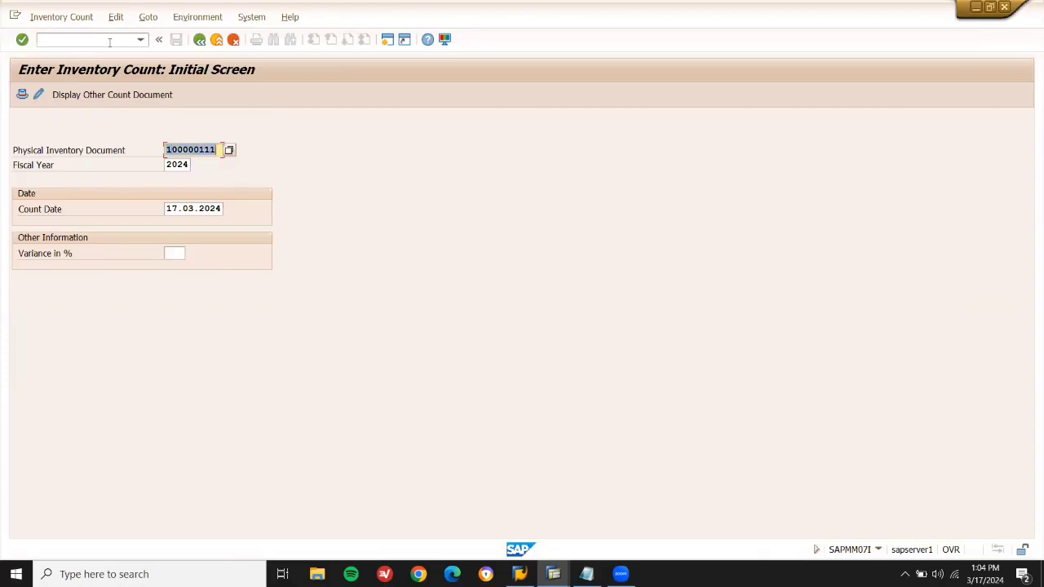
key("Return")
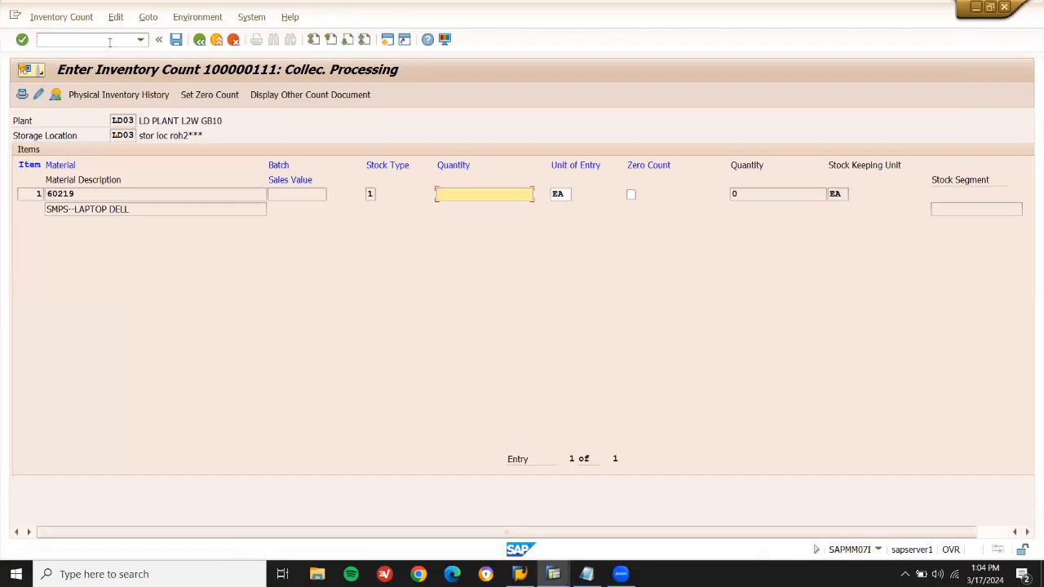
type("19")
key("Return")
left_click(175, 43)
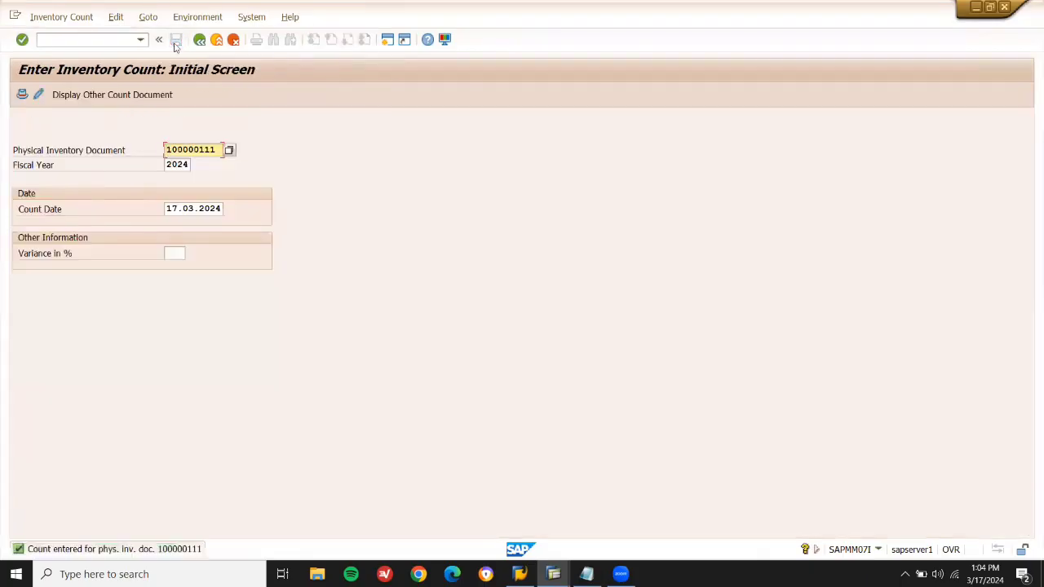
key("F3")
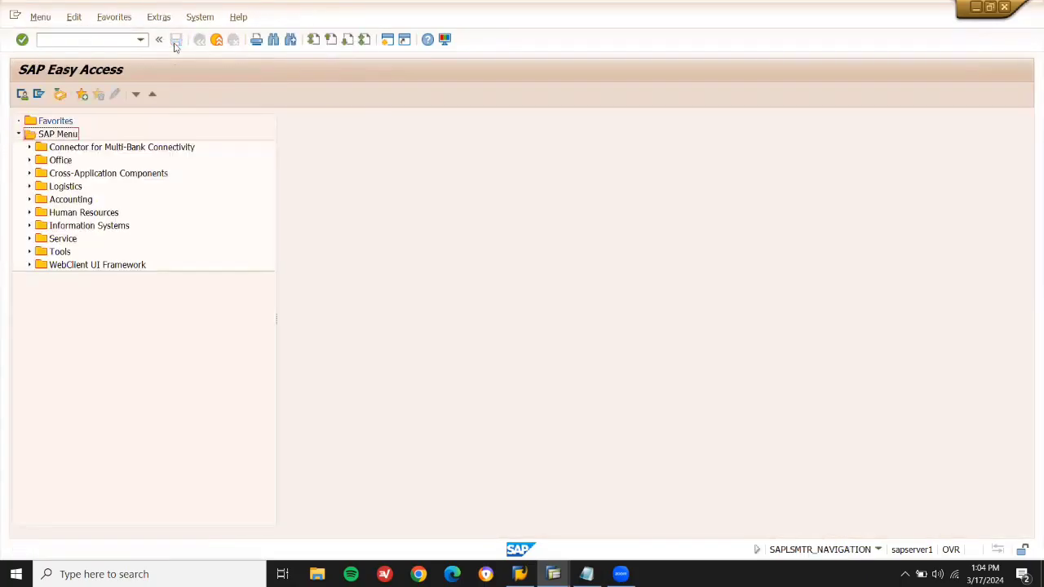
left_click(99, 44)
type("MI07")
key("Return")
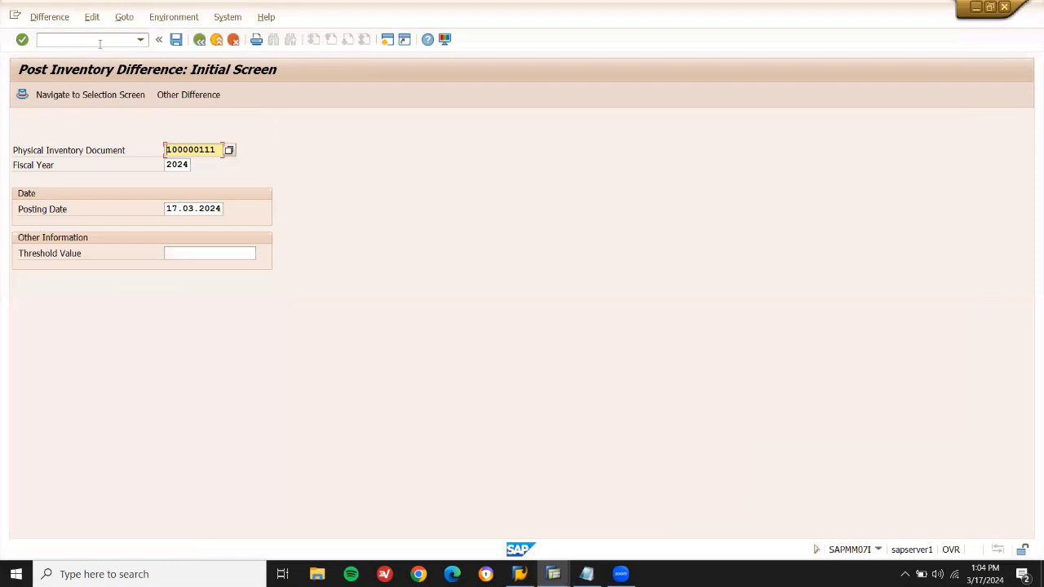
key("Return")
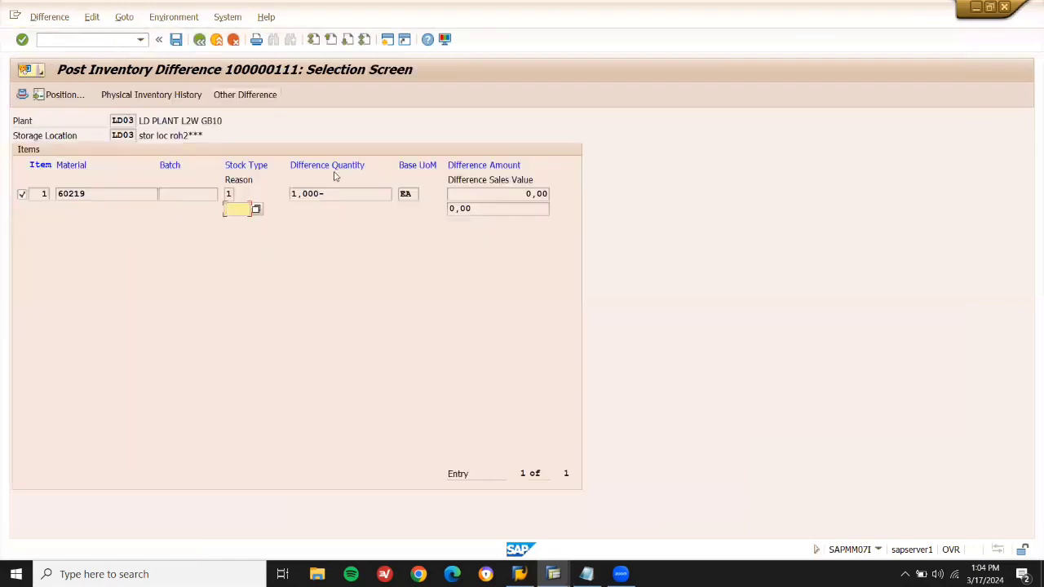
left_click(178, 40)
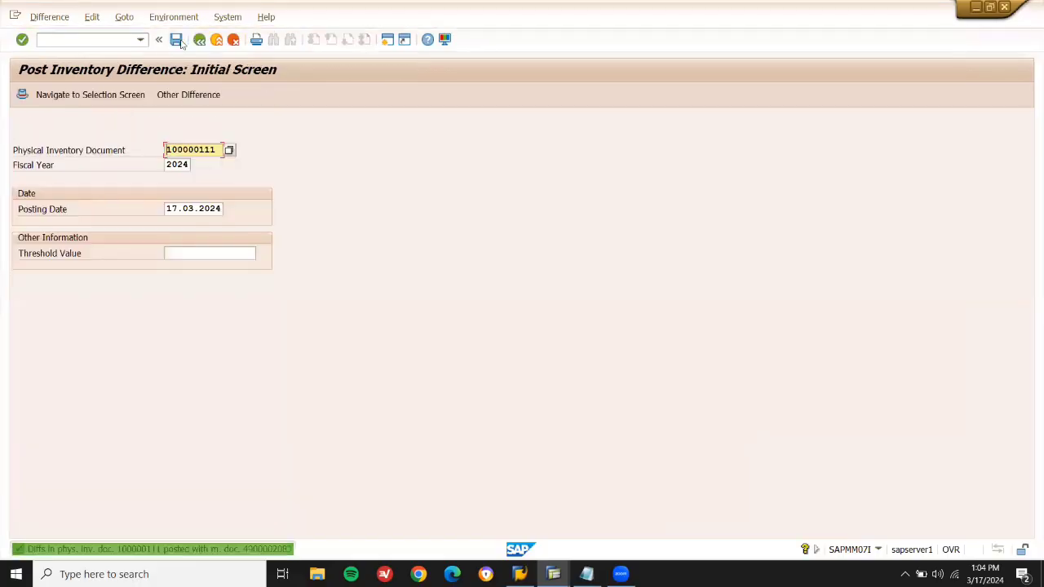
mouse_move(552, 574)
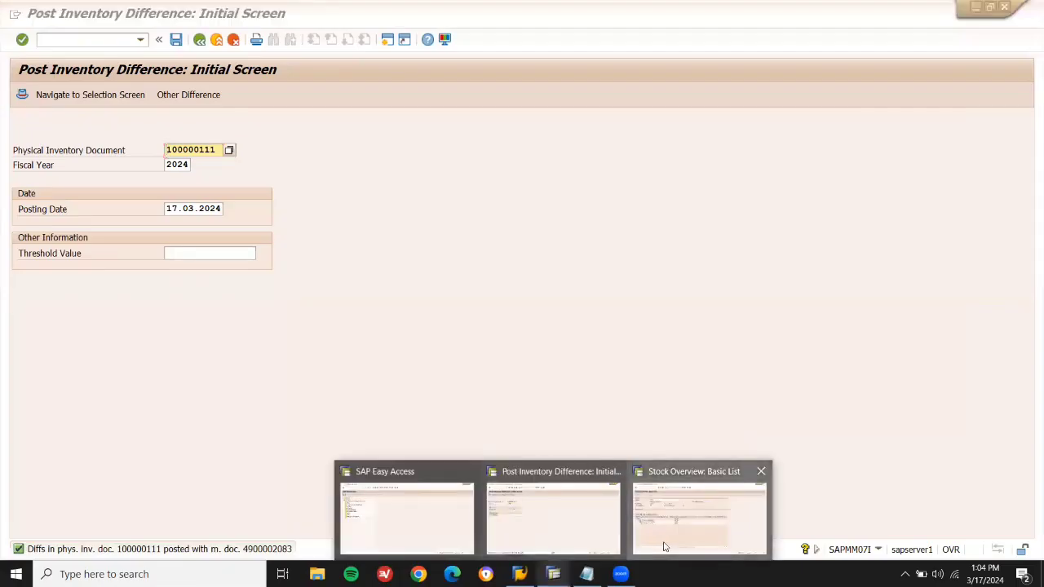
Refresh material 60219's stock overview to 19,000 EA unrestricted, then return to the main menu.
left_click(699, 514)
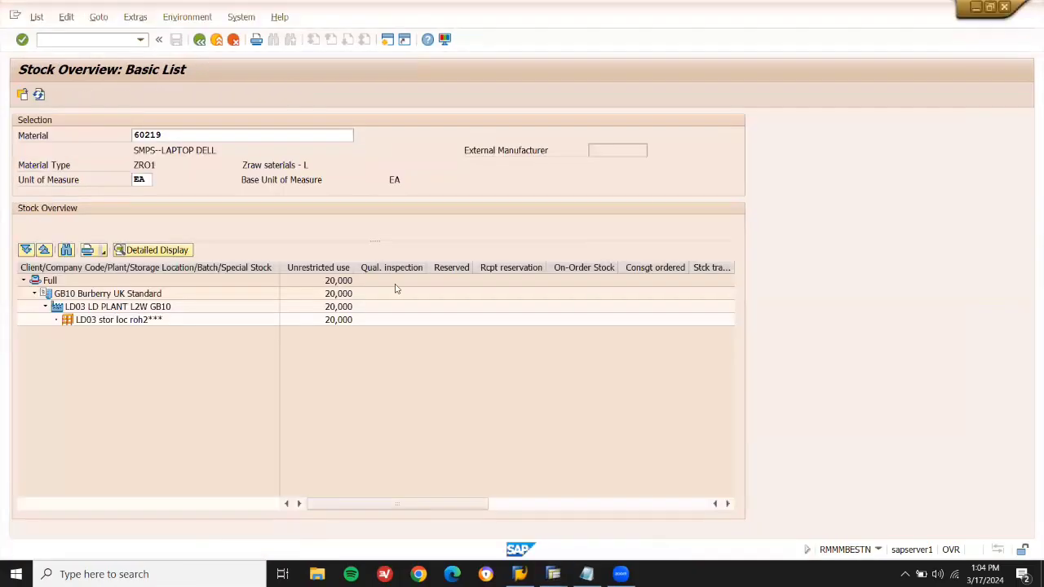
left_click(41, 96)
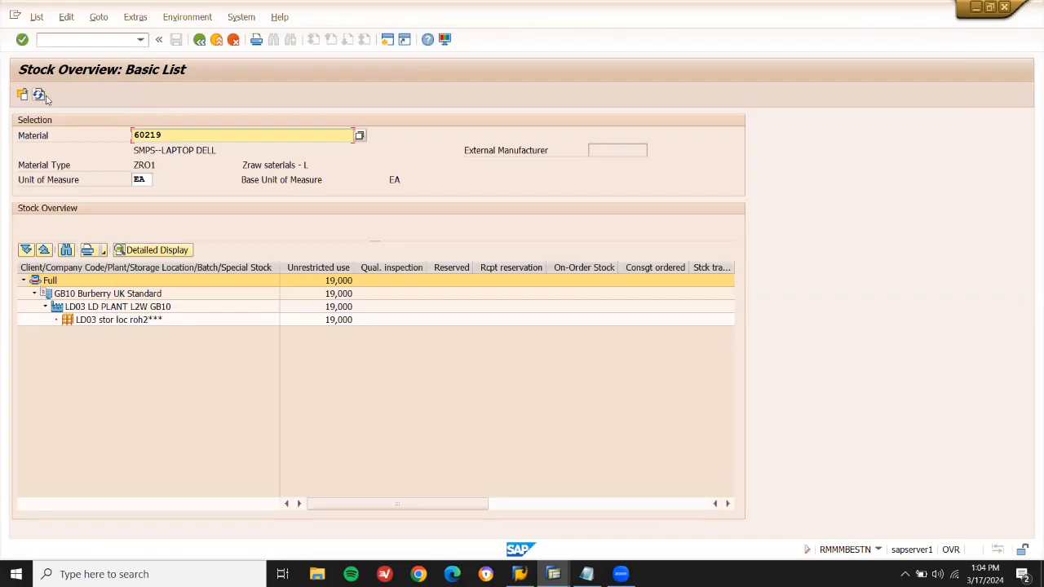
left_click(553, 574)
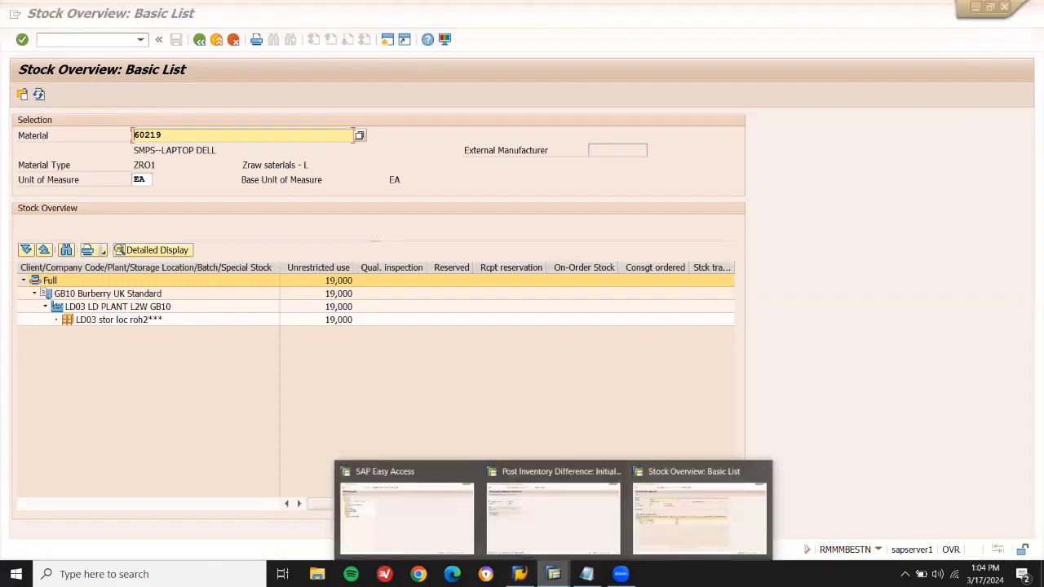
left_click(547, 525)
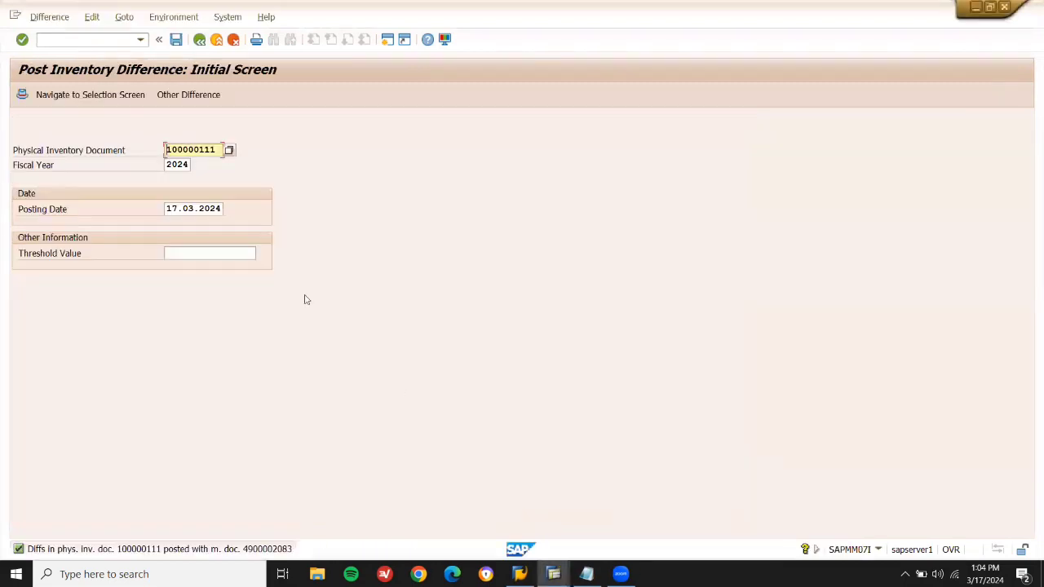
key("F3")
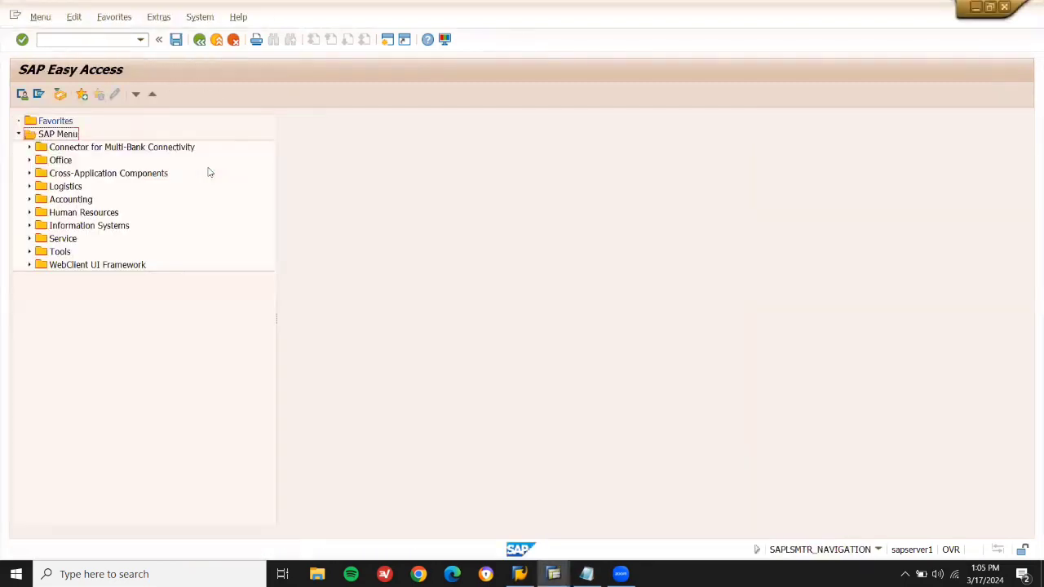
Stage MI01, then check material 60215's stock: 10,000 EA unrestricted at LD03.
left_click(76, 40)
type("MI")
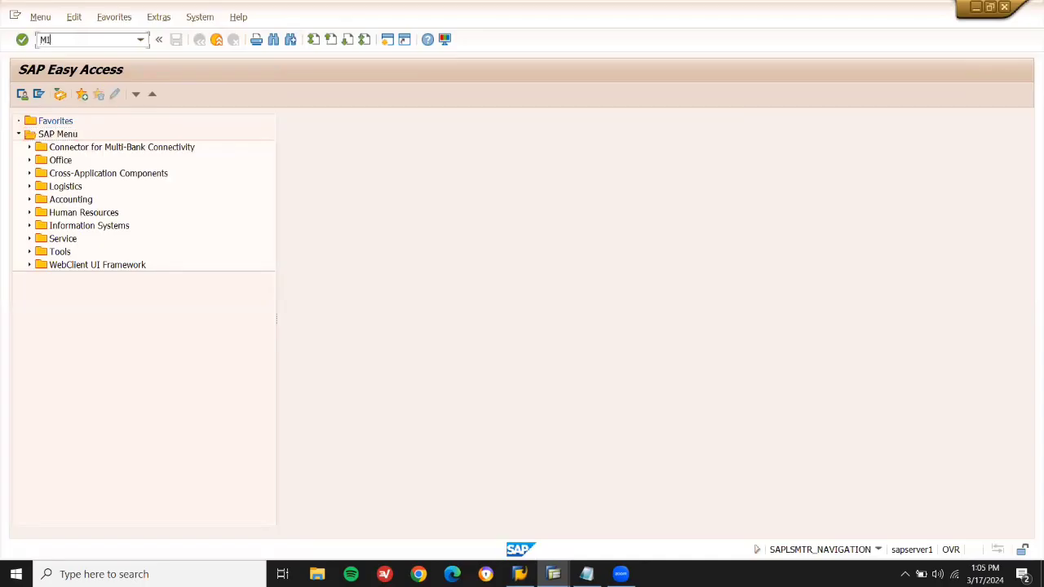
type("01")
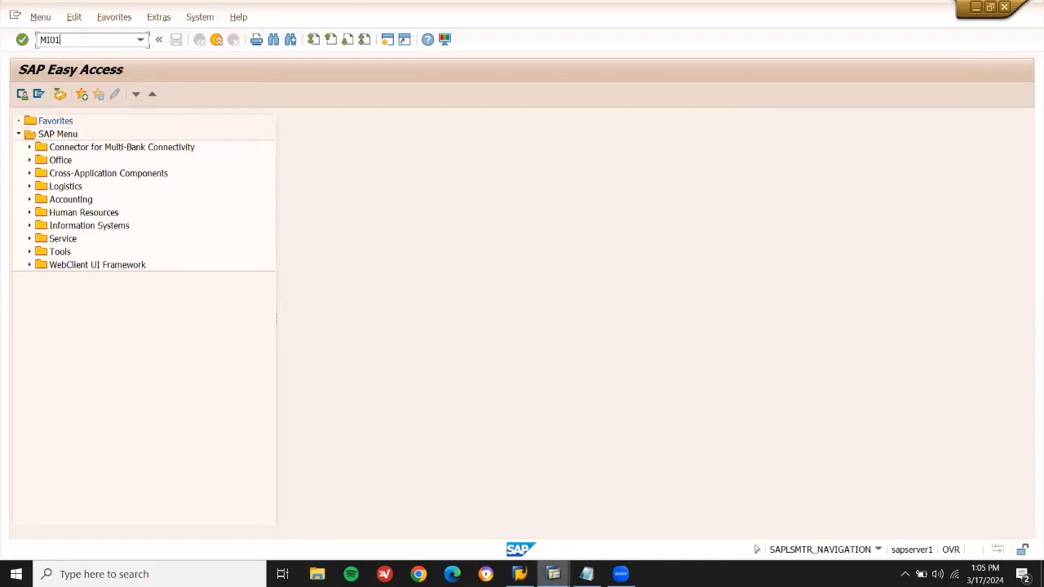
mouse_move(554, 574)
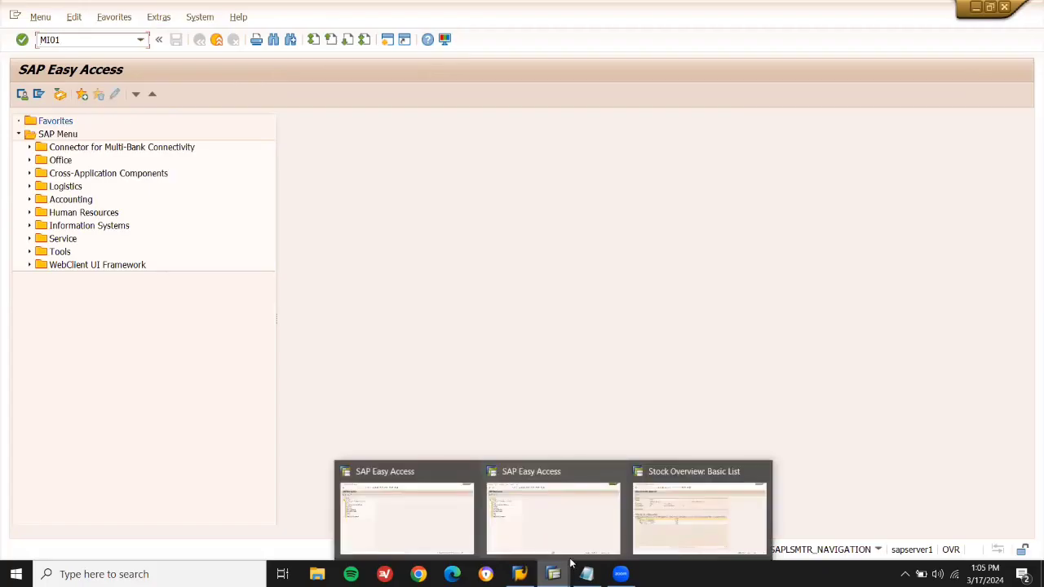
left_click(699, 513)
left_click(261, 135)
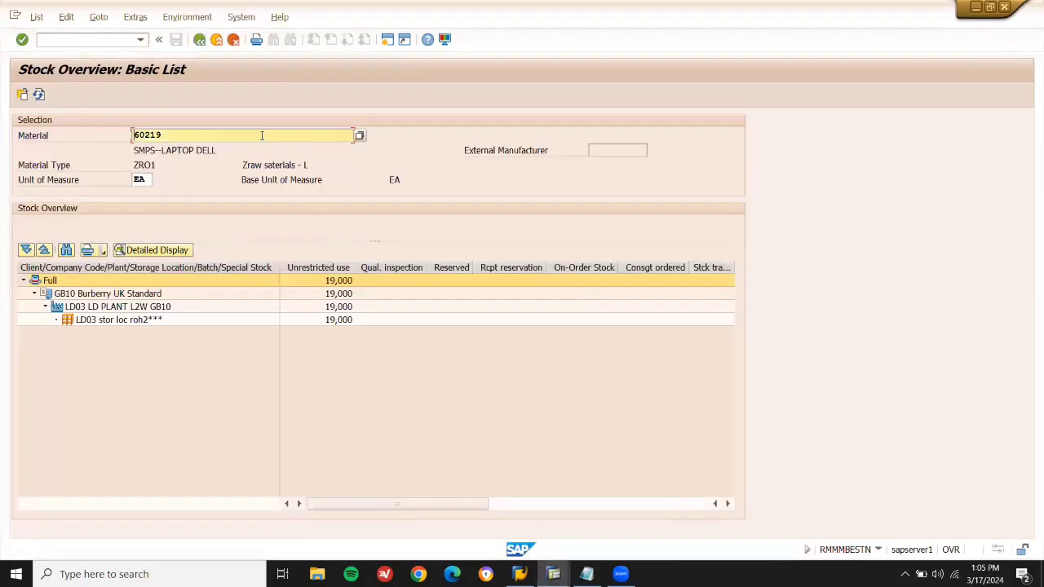
key("BackSpace")
key("BackSpace")
key("BackSpace")
key("BackSpace")
key("BackSpace")
key("Down")
key("Up")
key("Return")
left_click(23, 94)
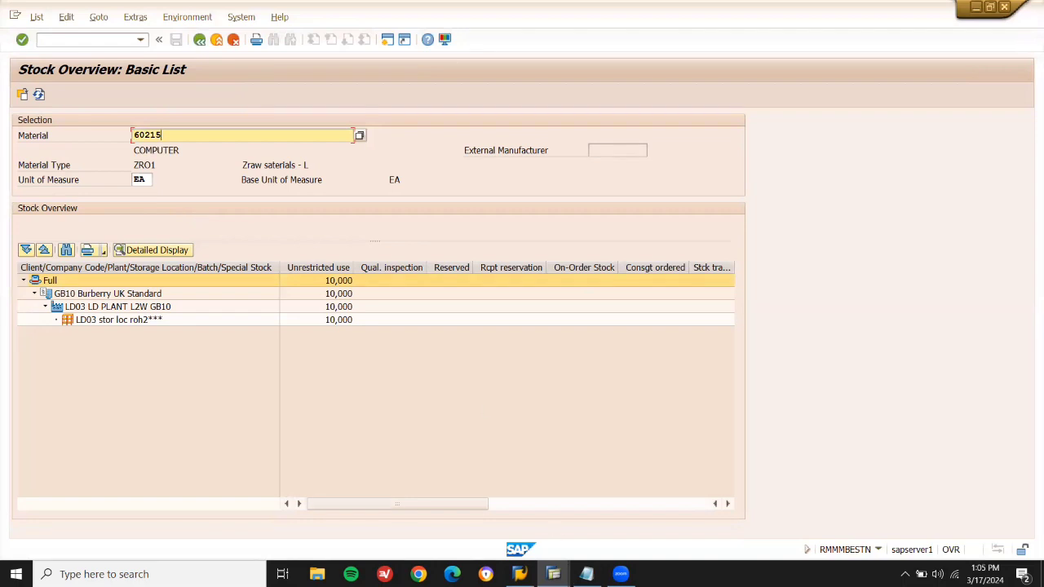
mouse_move(553, 574)
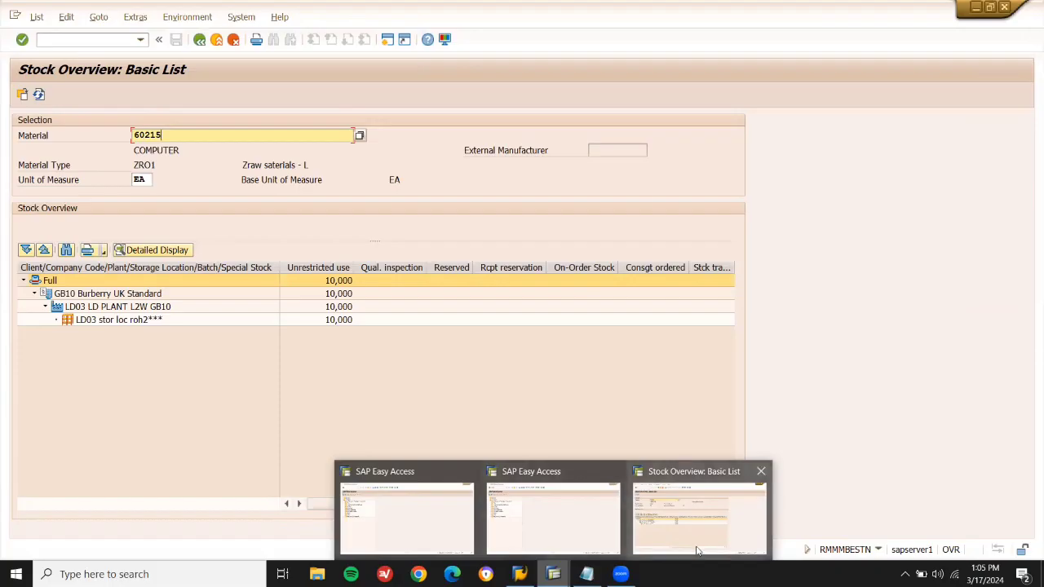
left_click(579, 520)
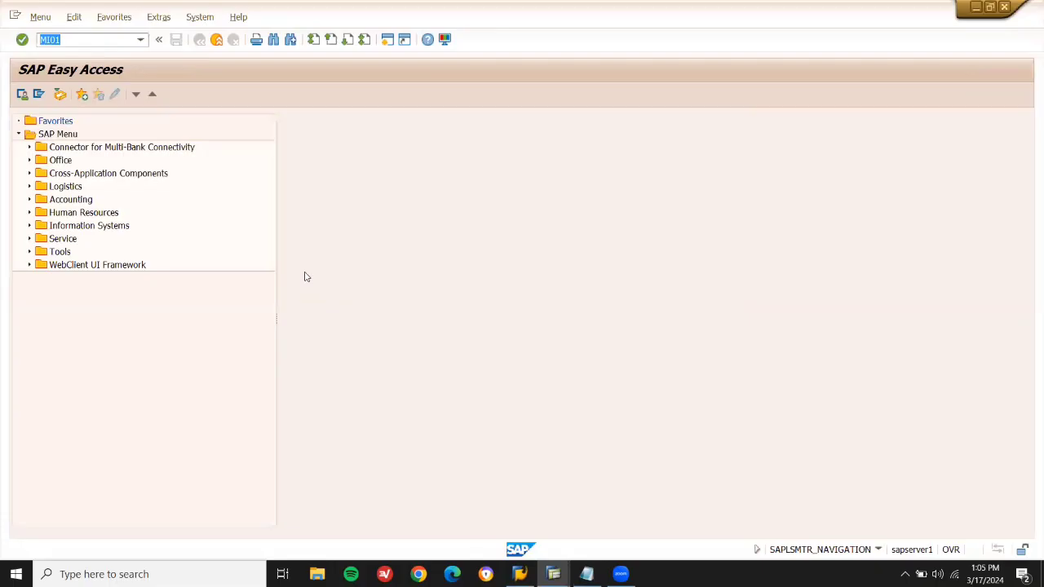
Create and save physical inventory document 100000112 with material 60215 as item 1.
key("Return")
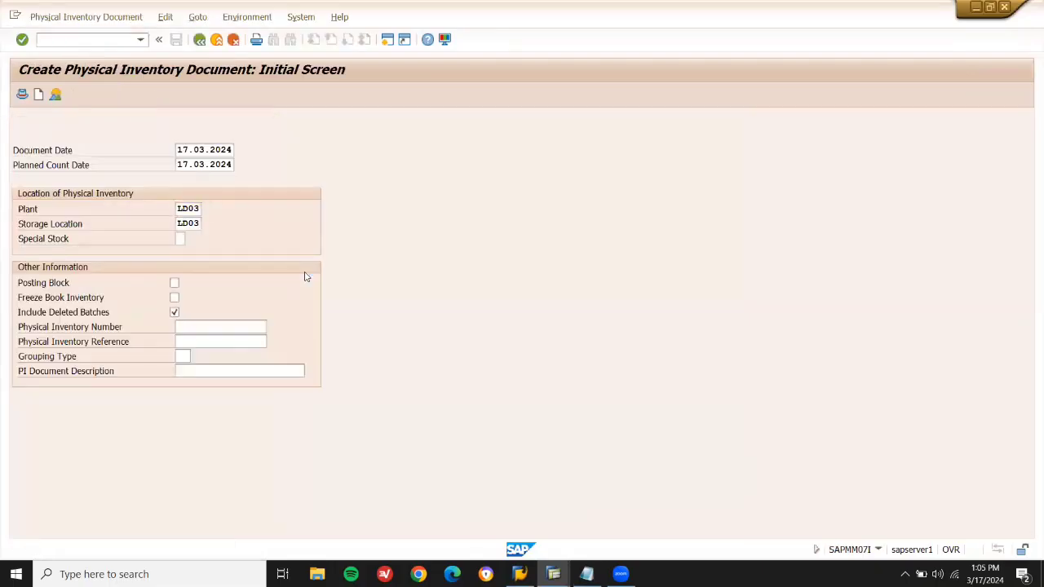
key("Return")
type("60215")
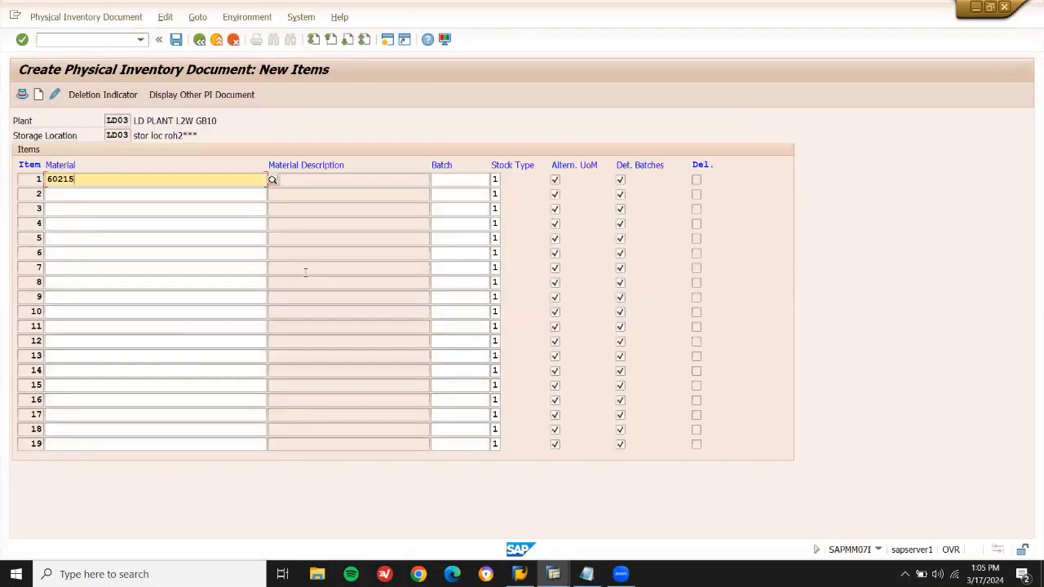
key("Return")
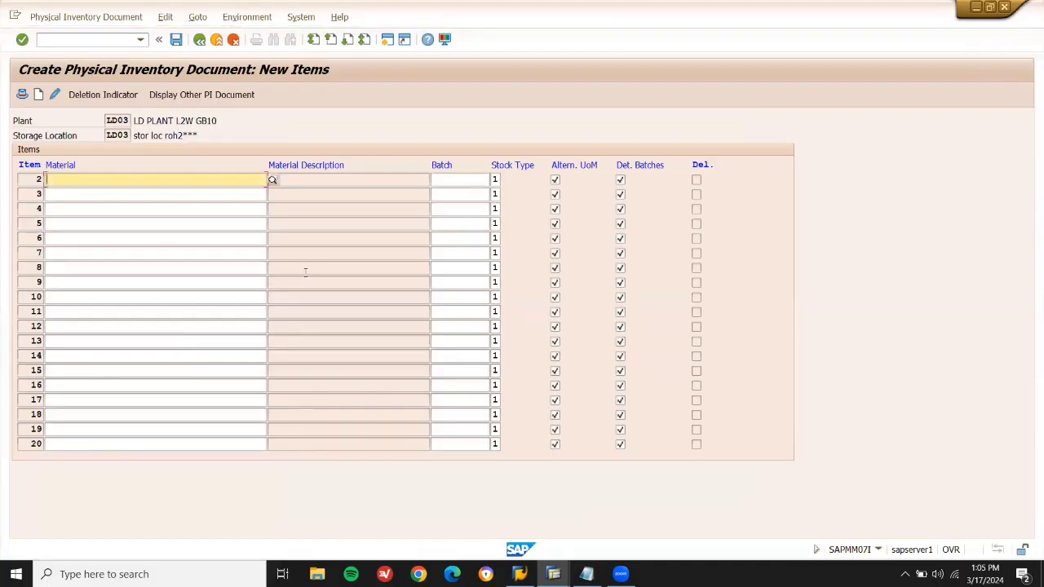
key("ctrl+s")
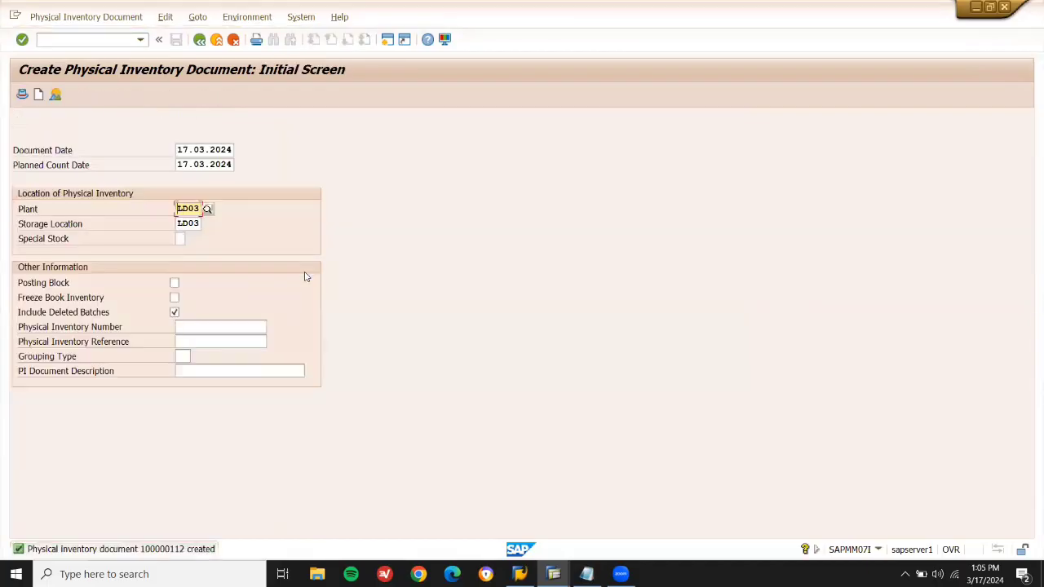
key("F3")
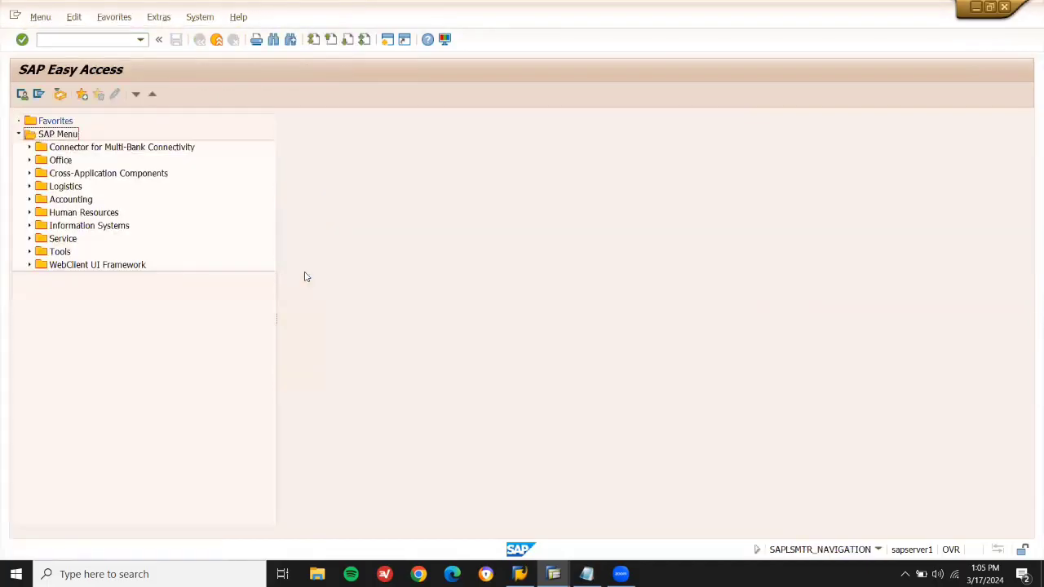
left_click(114, 40)
With MI04, enter and post a count of 11 EA for material 60215 on document 100000112.
type("MI04")
key("Return")
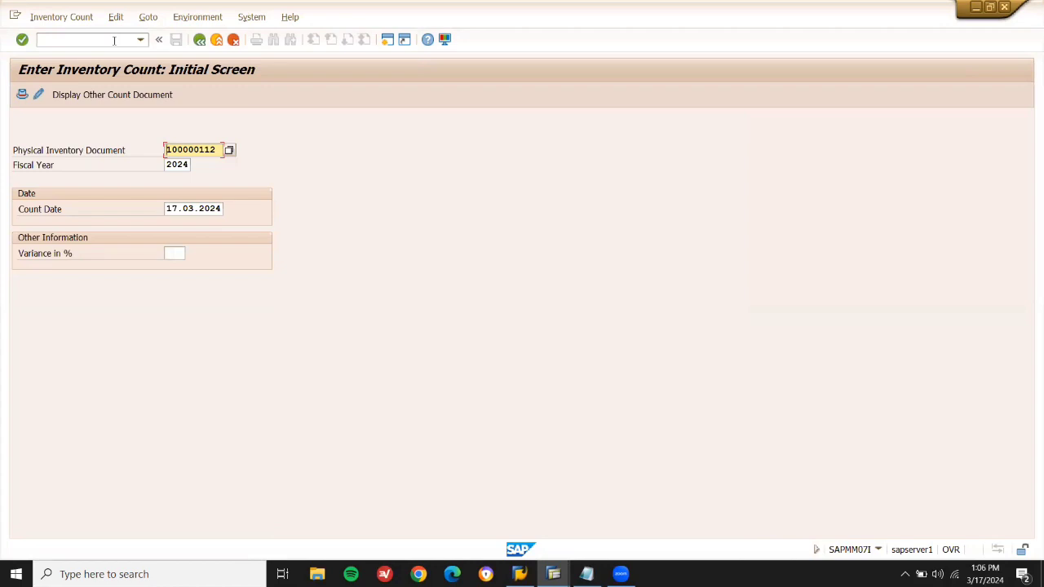
key("Return")
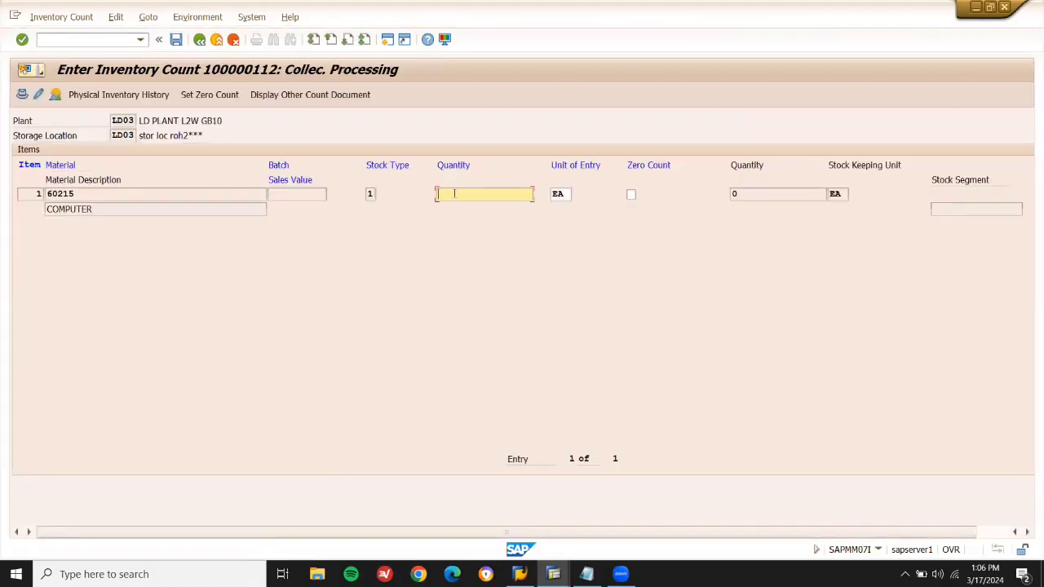
type("11")
key("Return")
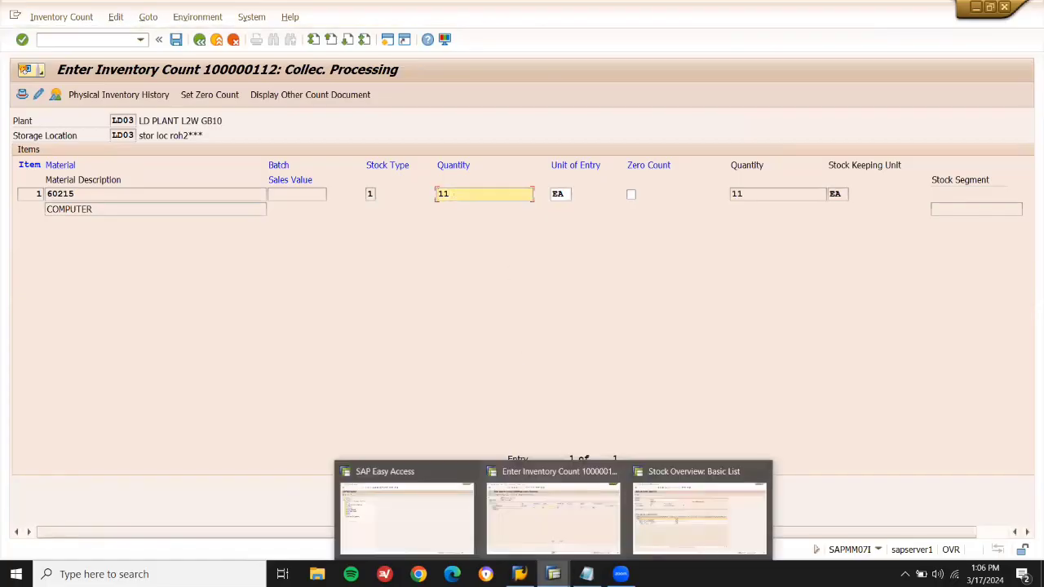
left_click(691, 521)
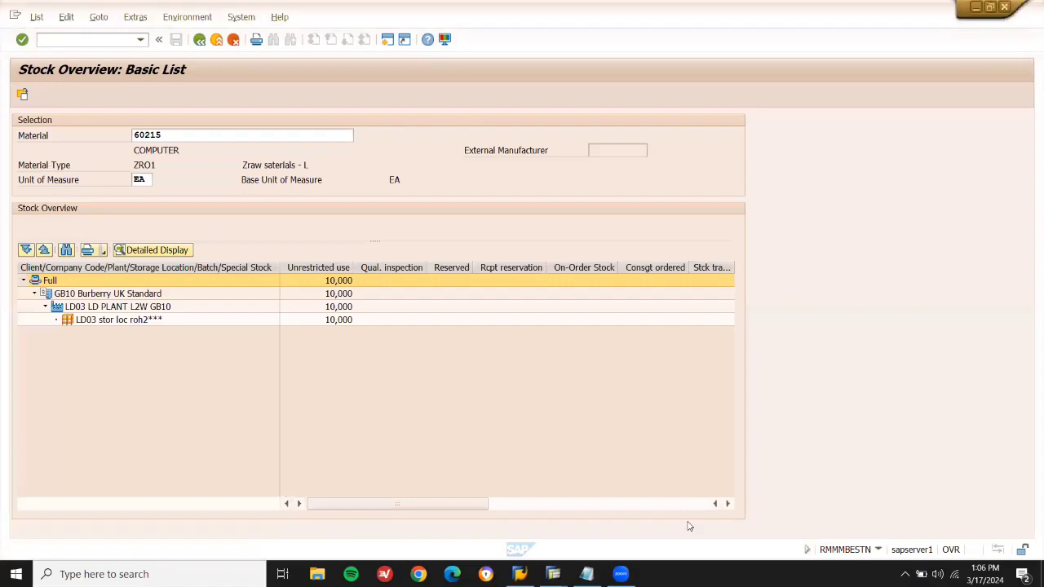
mouse_move(554, 572)
left_click(554, 546)
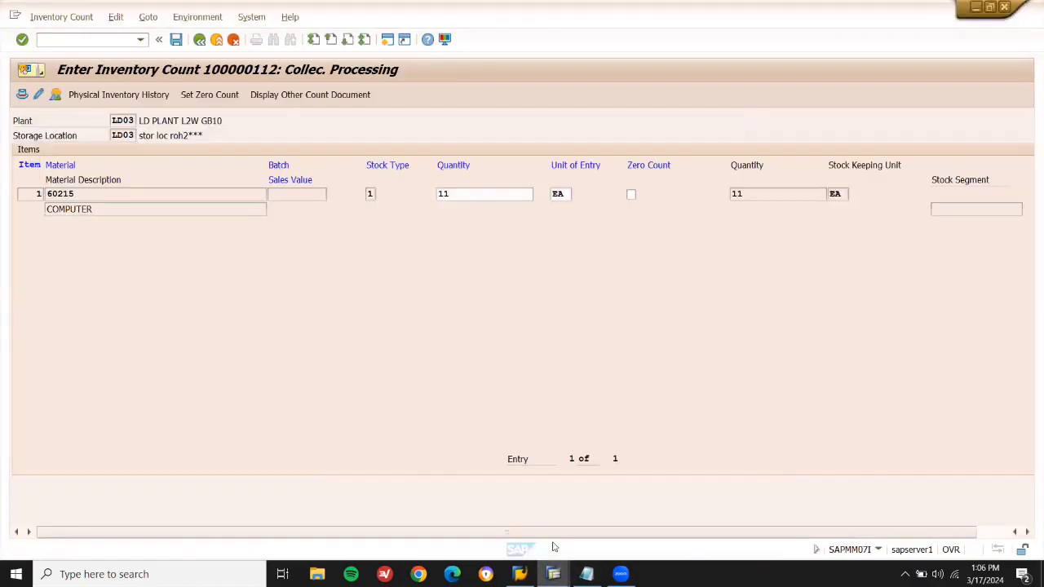
left_click(176, 41)
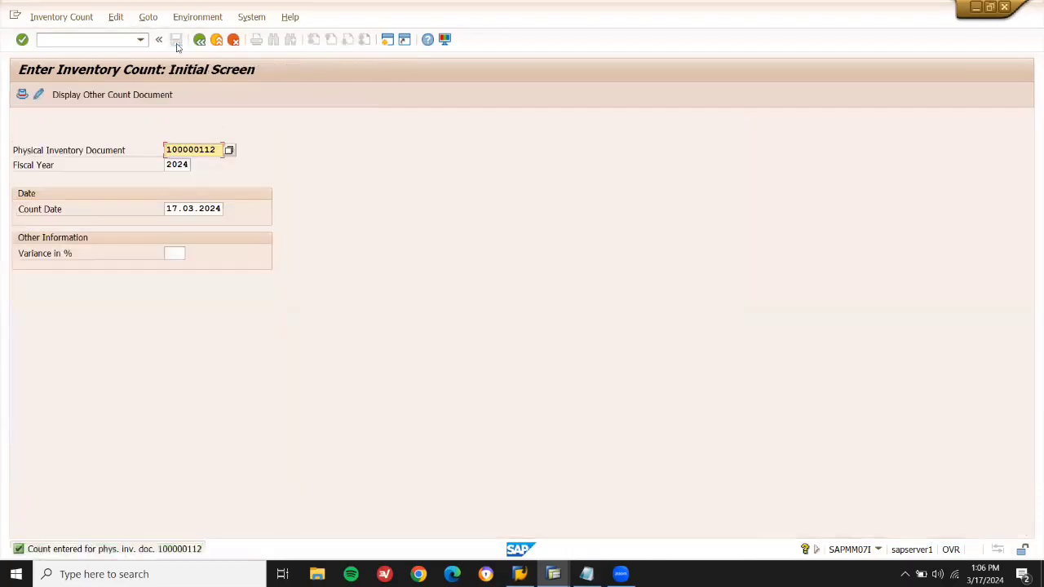
left_click(199, 41)
Post document 100000112's inventory difference with MI07, then bring up material 60215's stock overview.
left_click(93, 42)
type("MI07")
key("Return")
key("Return")
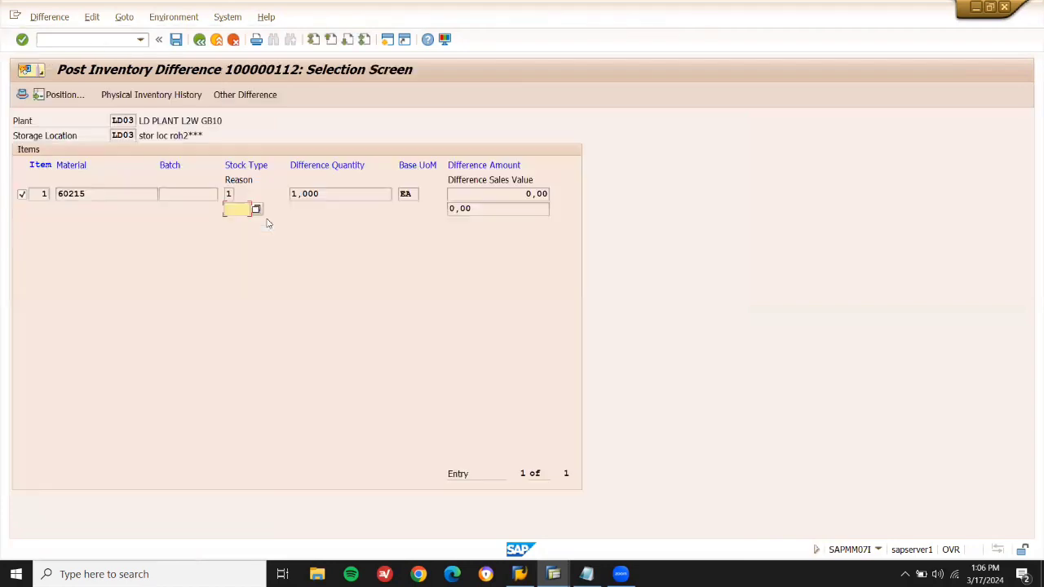
left_click(359, 194)
left_click_drag(359, 194, 290, 194)
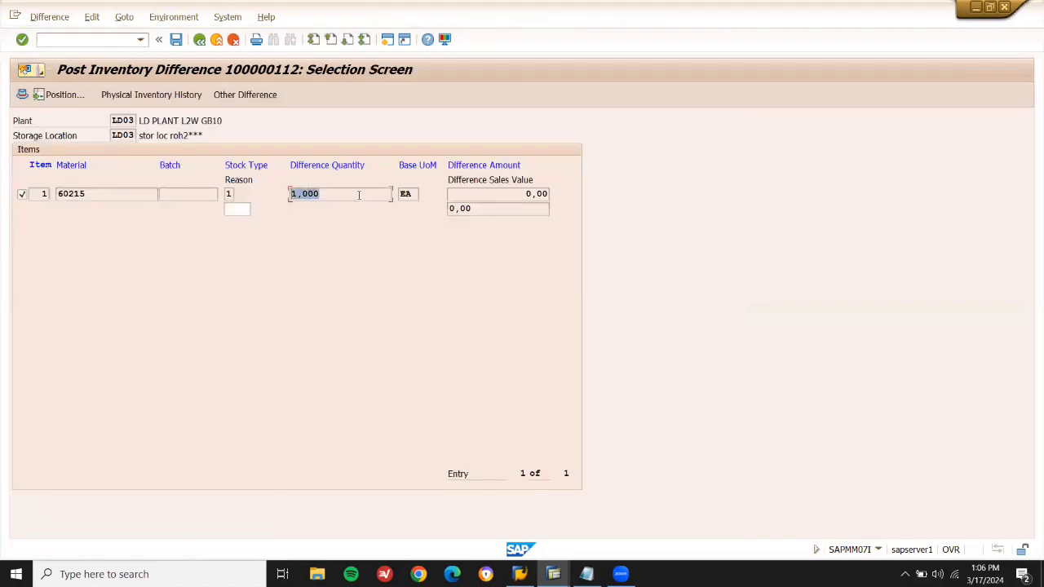
left_click(176, 41)
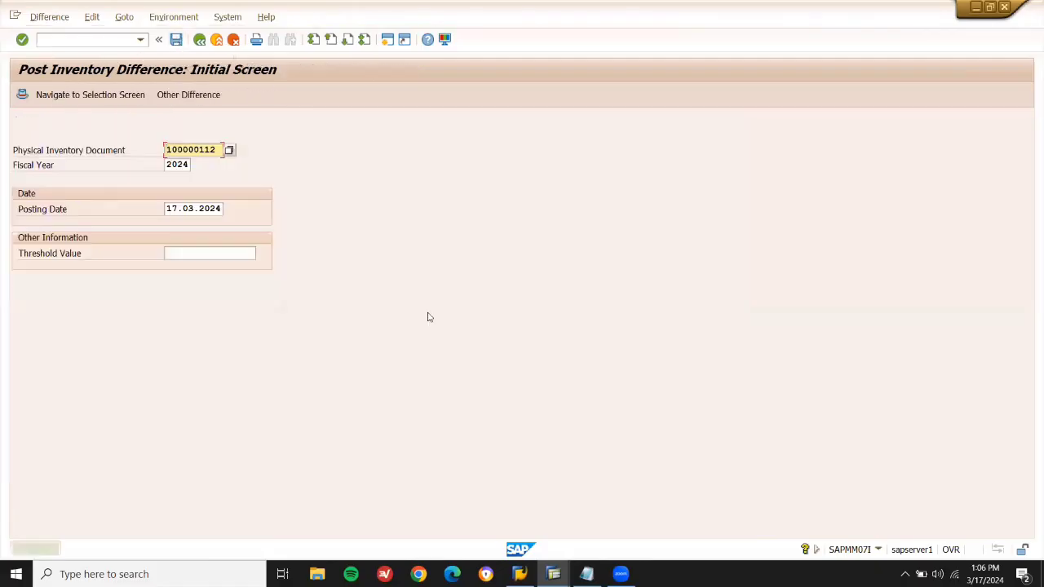
mouse_move(552, 574)
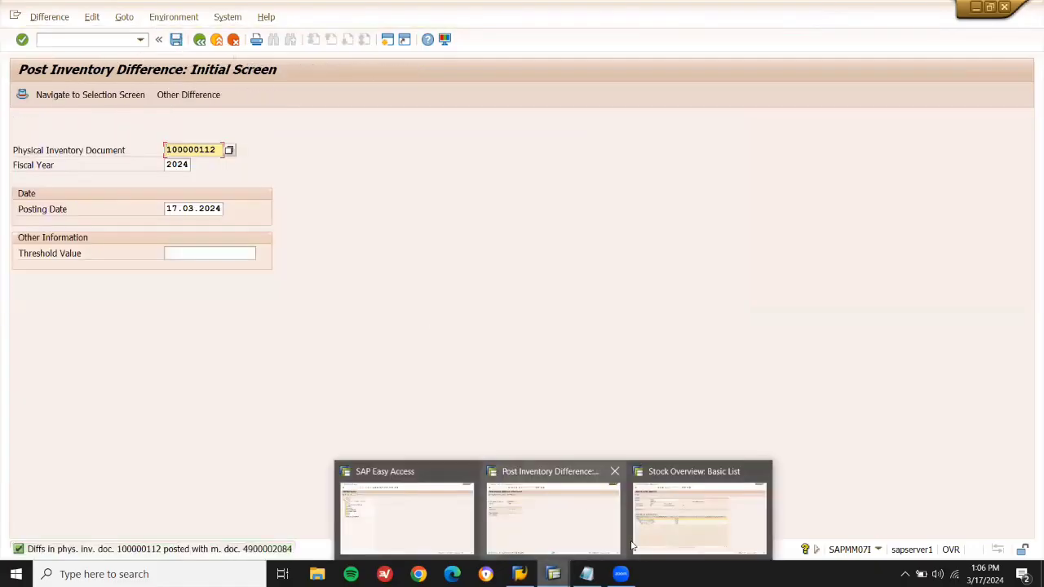
left_click(680, 526)
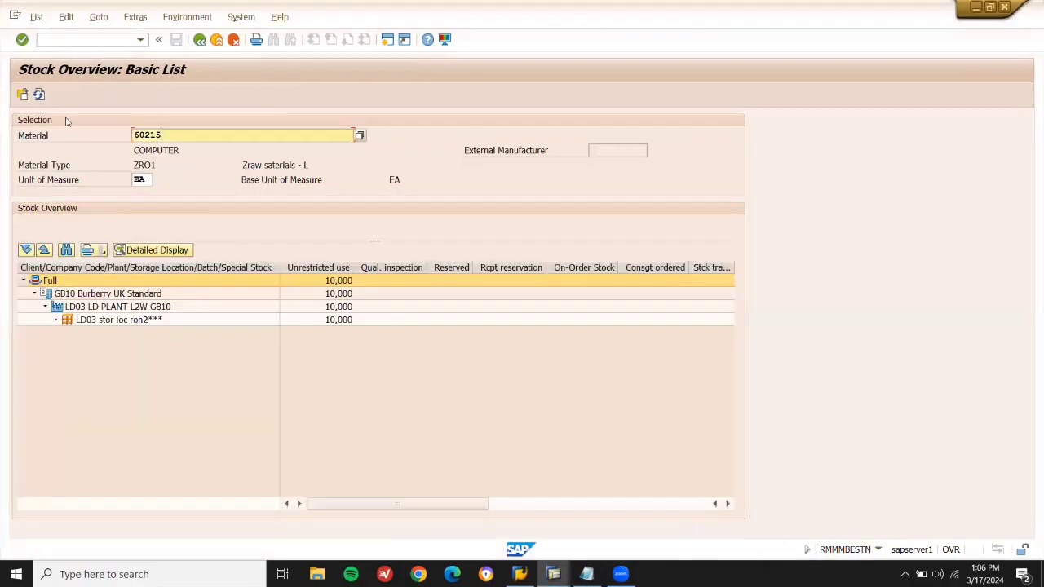
Refresh material 60215's stock overview and confirm 11,000 EA unrestricted at LD03.
left_click(39, 95)
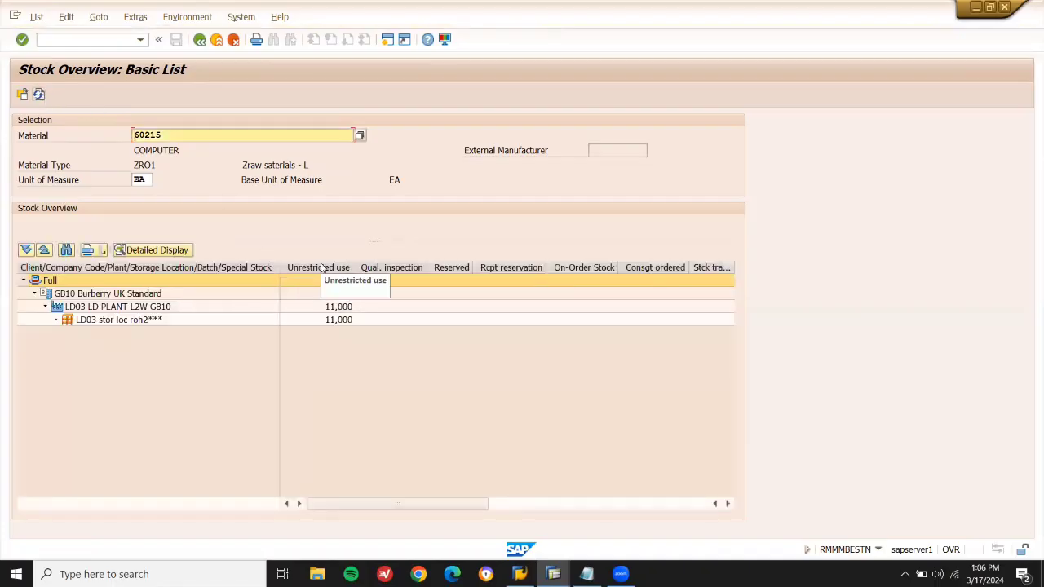
left_click(322, 268)
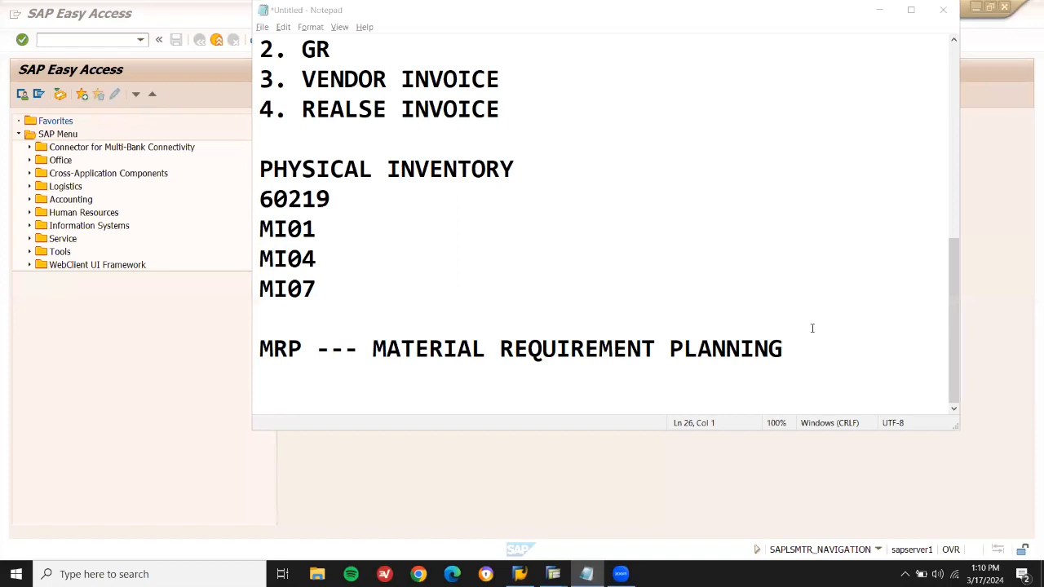
Add the lines DEMAND PLANNING and CUNSUMPTION BASED PLANNING under the MRP heading.
left_click(808, 342)
key("Return")
key("Return")
key("BackSpace")
key("Up")
key("shift+End")
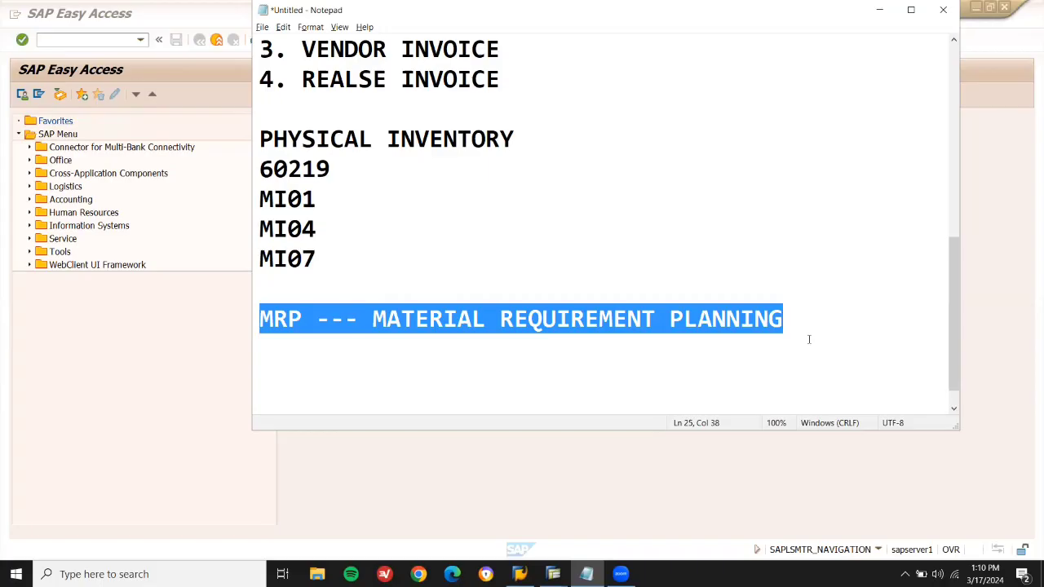
key("Down")
type("DEMAND PLANNING")
key("Return")
type("CU")
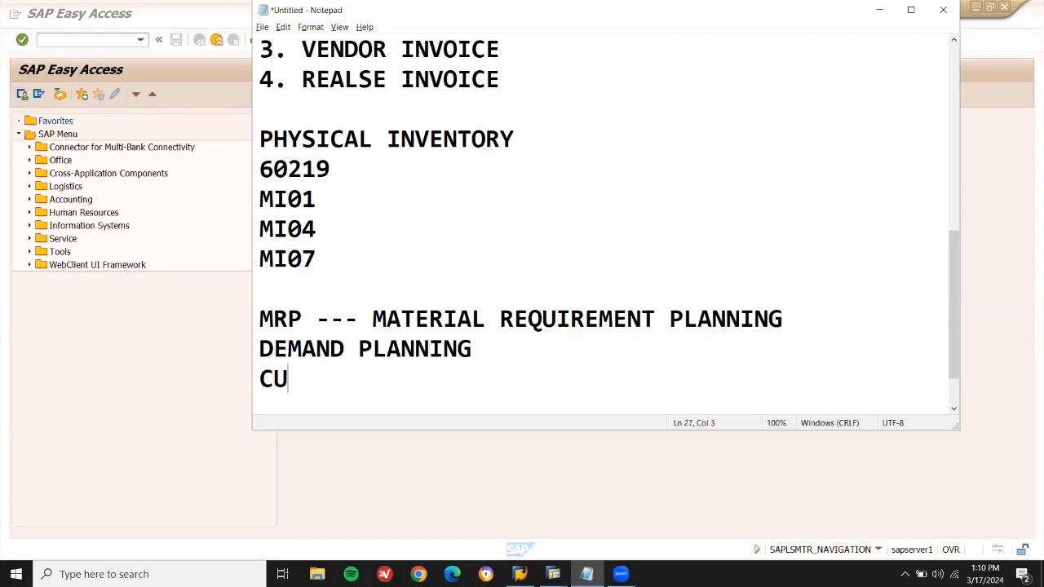
type("NSUMPTION ")
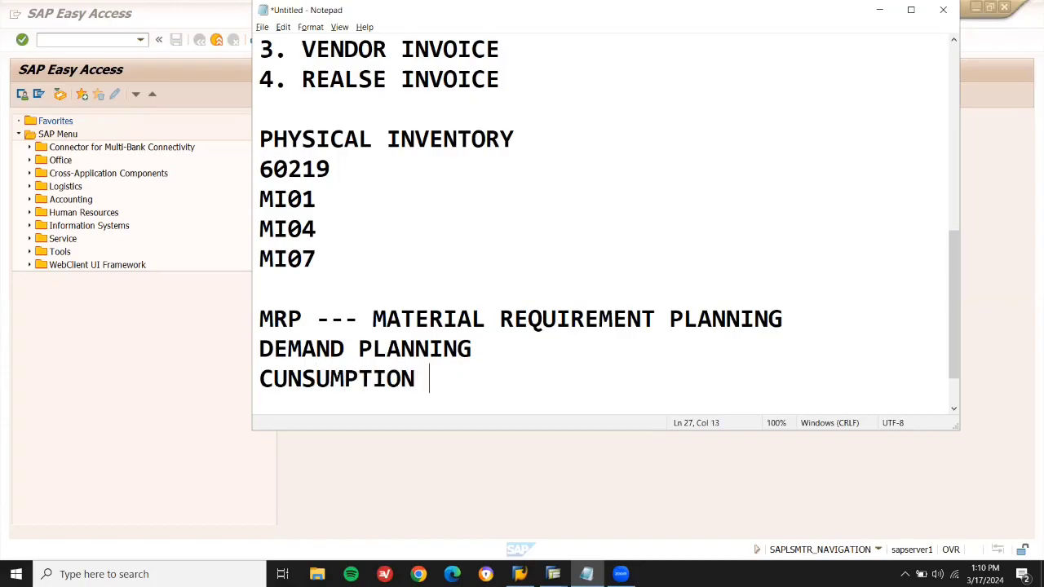
type("BASED PLANNING")
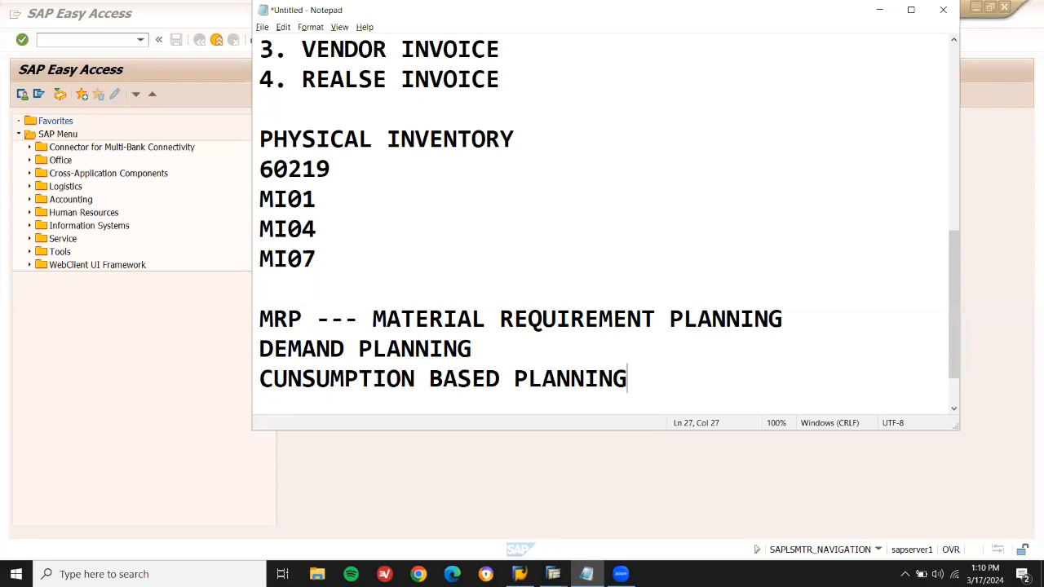
Add the sugar figures JAN SUGAR 10, FEB SUGAR 10 and DEC SUGAR 20.
key("Return")
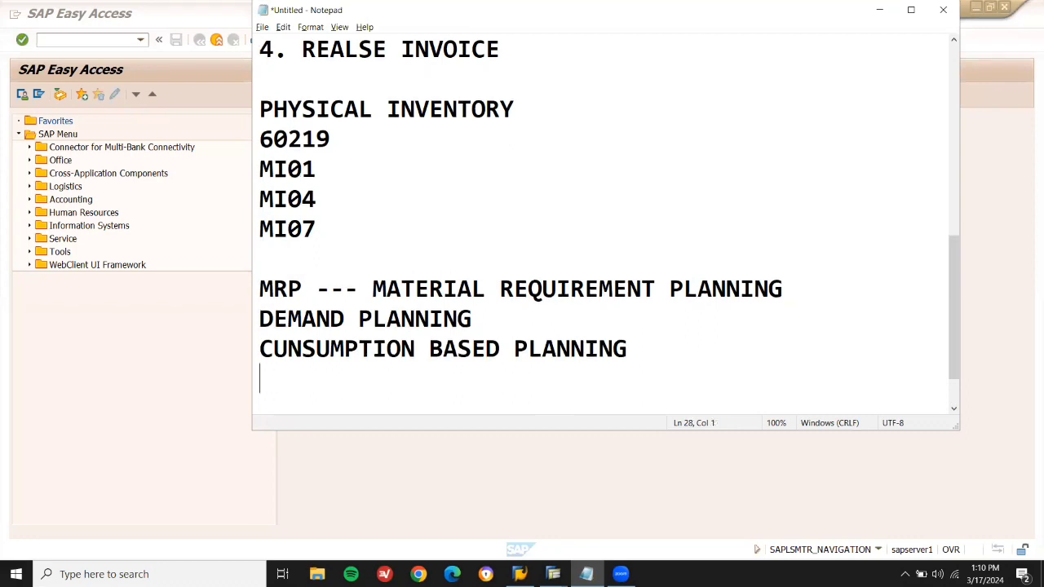
type("SUGAR 10")
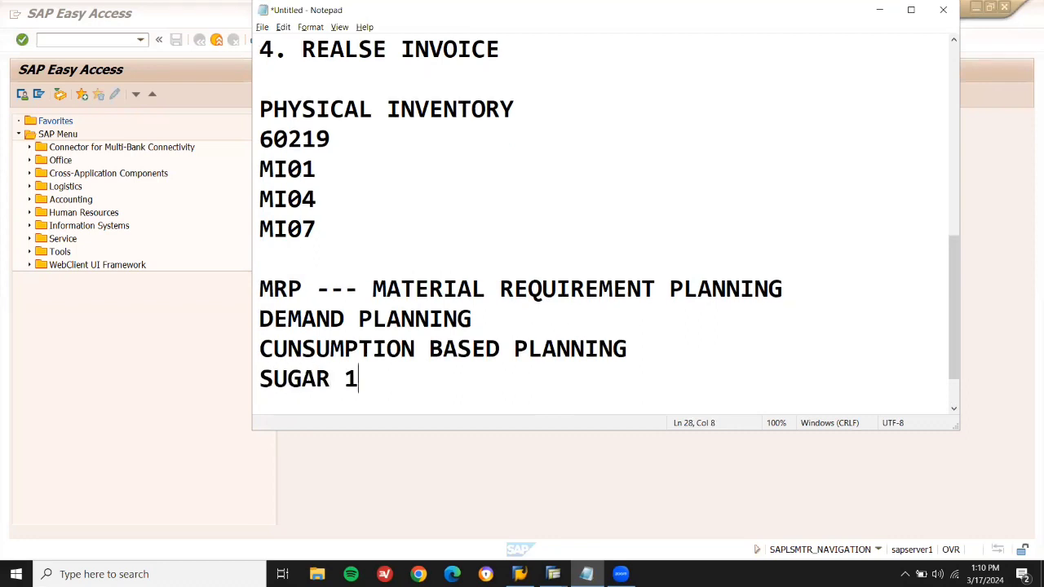
key("Left")
key("Left")
key("Left")
key("Left")
key("Left")
key("Left")
key("Left")
key("Left")
type("JAN")
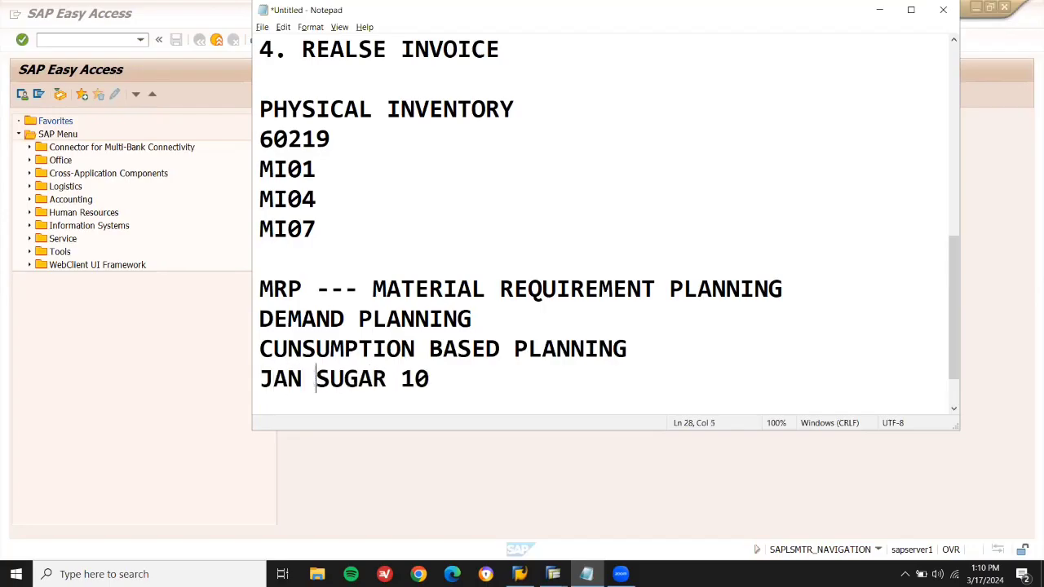
key("Down")
type("FEB ")
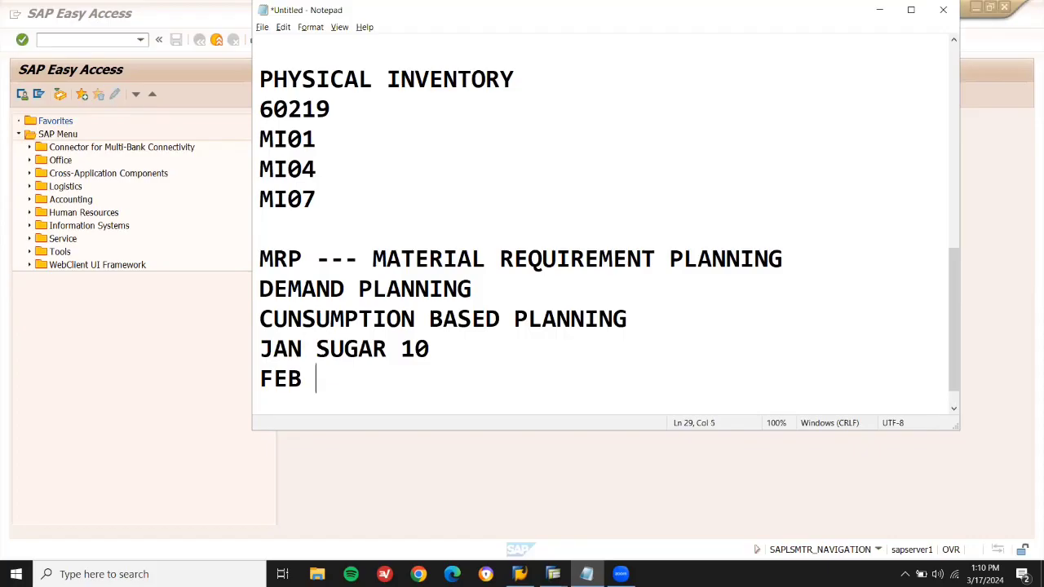
type("SUGA")
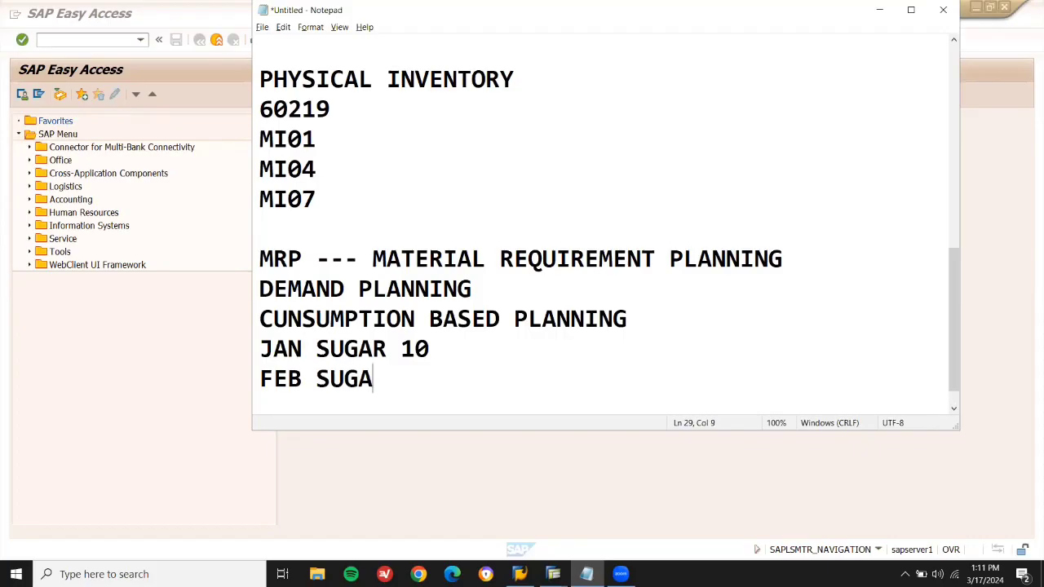
type("R 10")
key("Return")
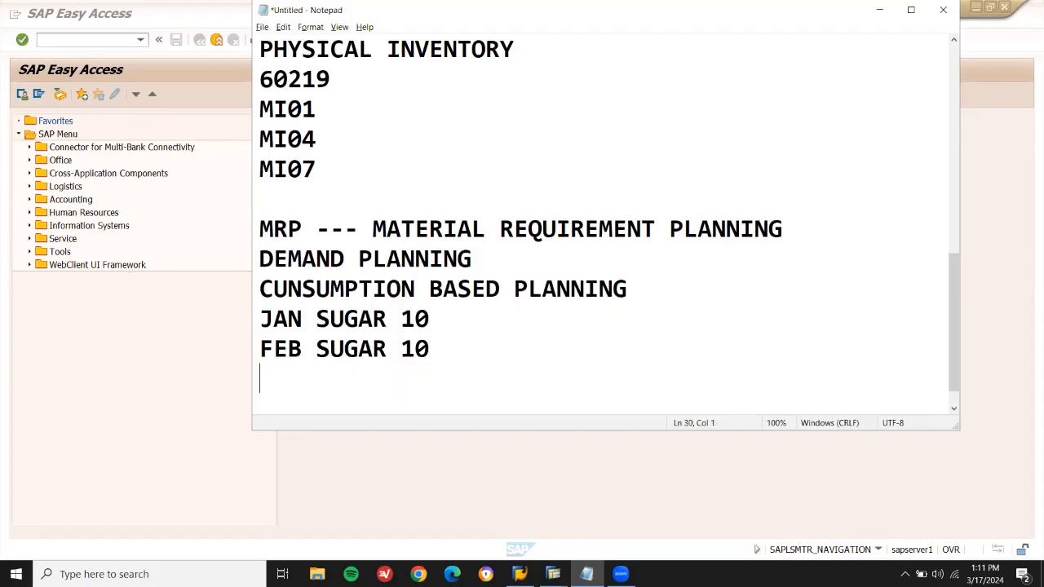
type("C SU")
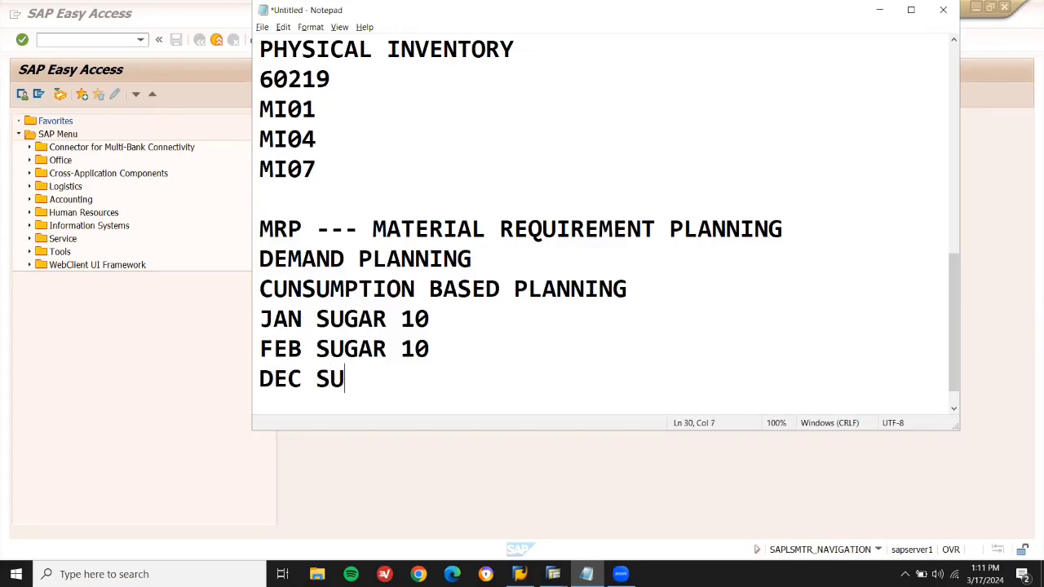
type("GAR 20")
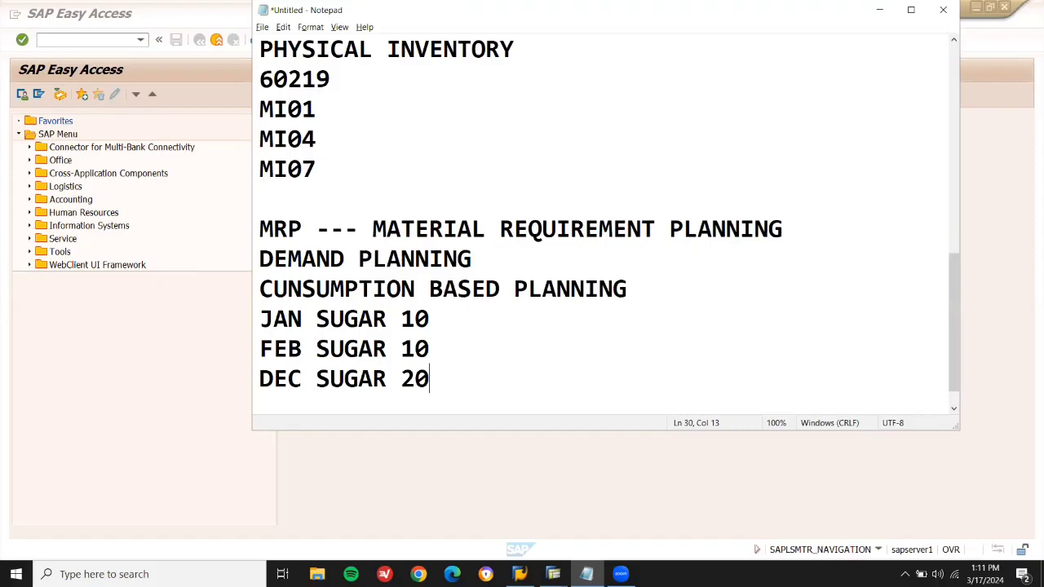
key("shift+Left")
key("shift+Left")
key("shift+Left")
key("shift+Right")
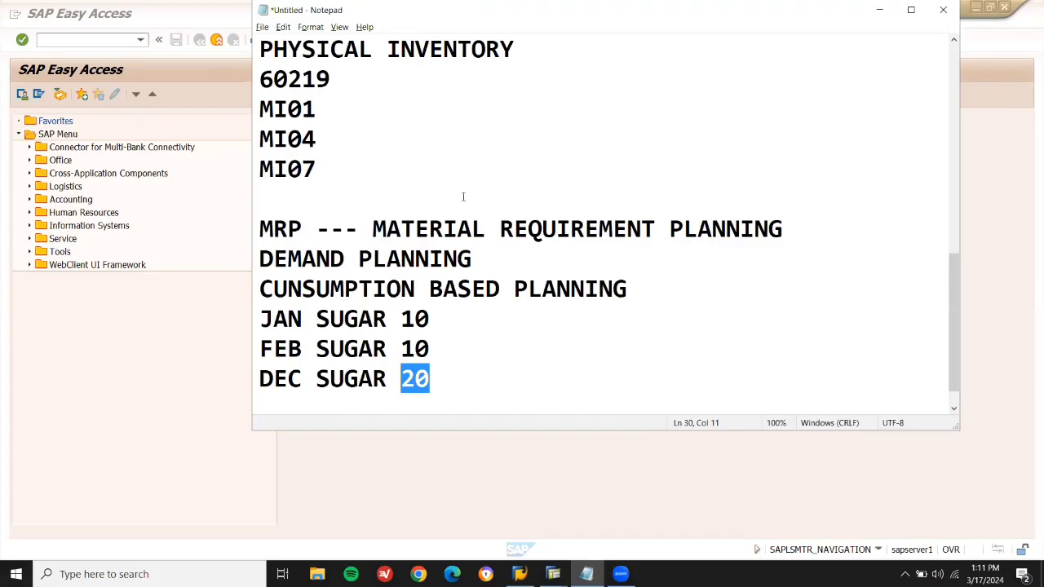
Start MM01 with Mechanical engineering industry sector and deselect the three Sales views.
left_click(107, 36)
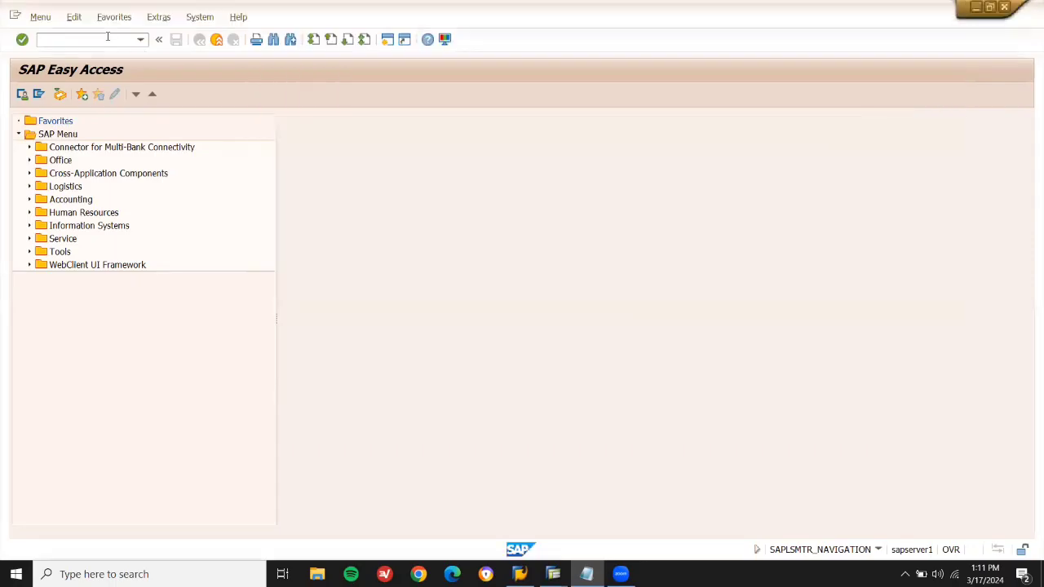
type("MM01")
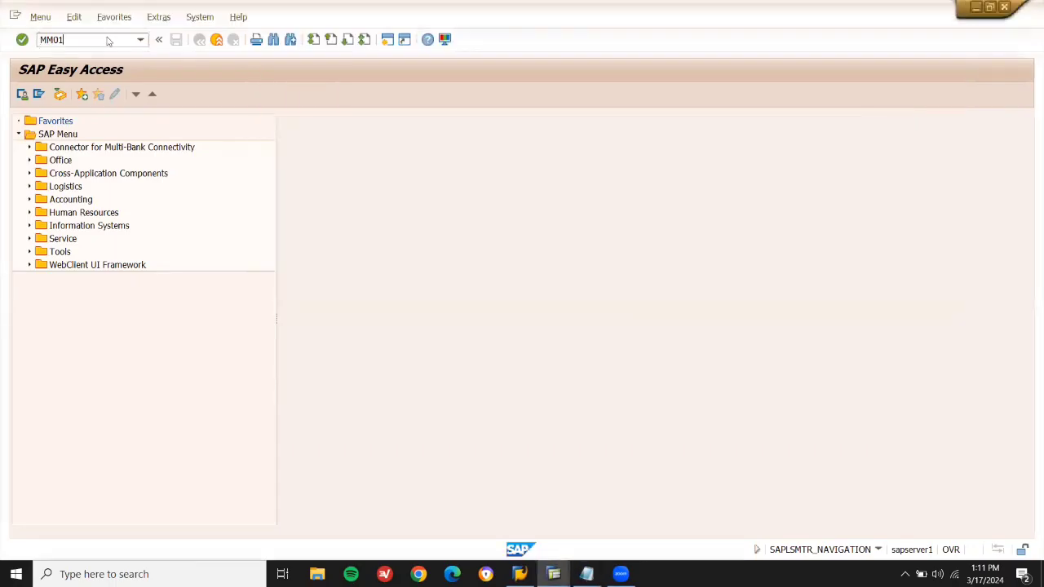
key("Return")
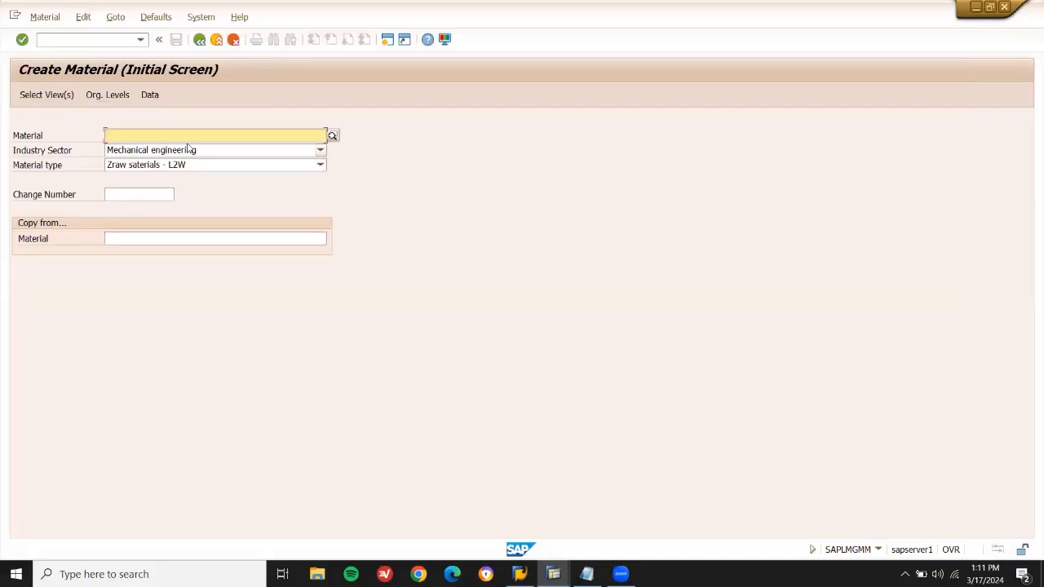
left_click(189, 150)
left_click(189, 152)
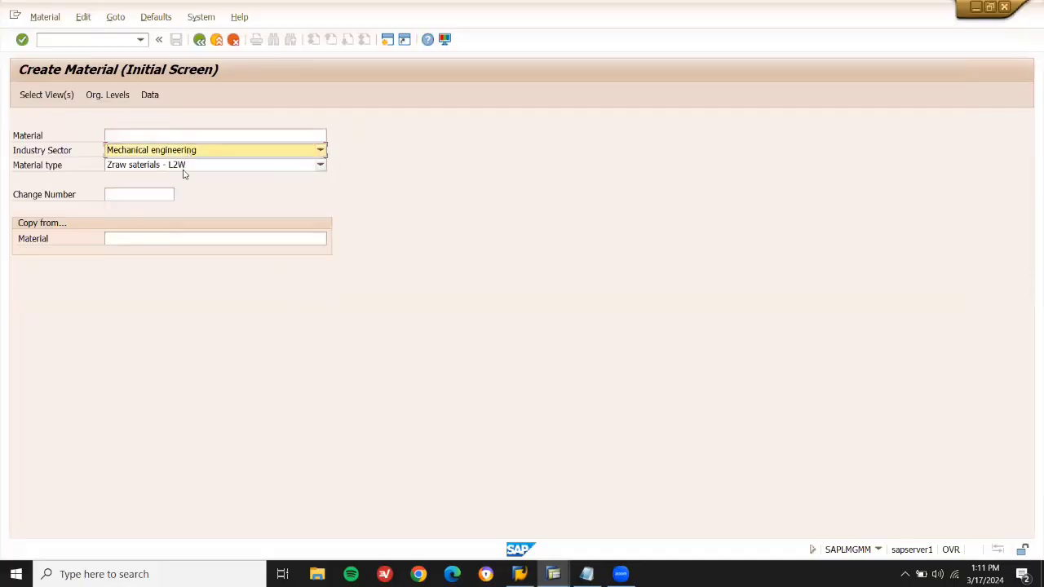
left_click(184, 166)
left_click(185, 170)
key("Return")
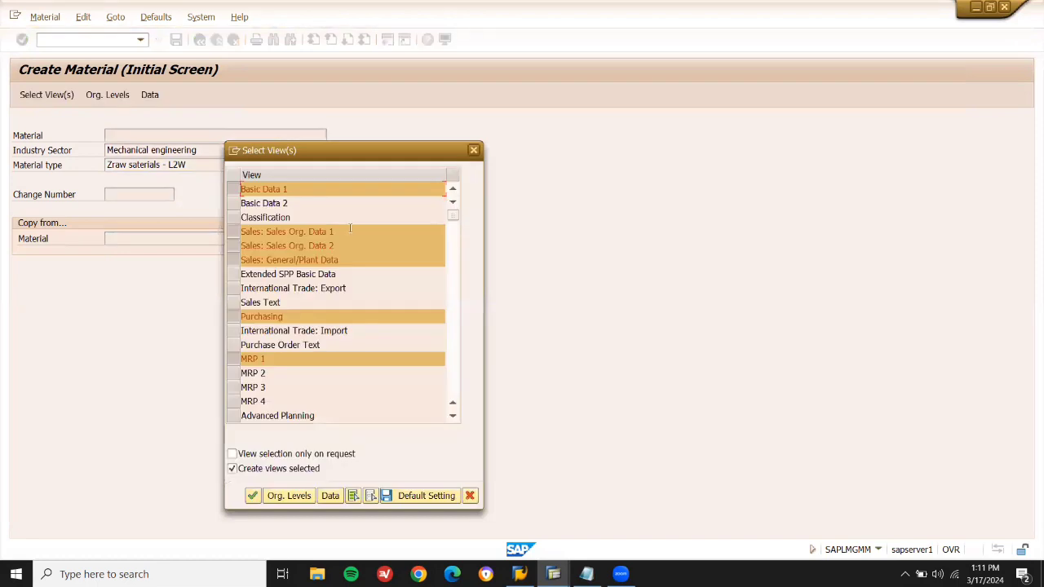
left_click(235, 233)
left_click(234, 245)
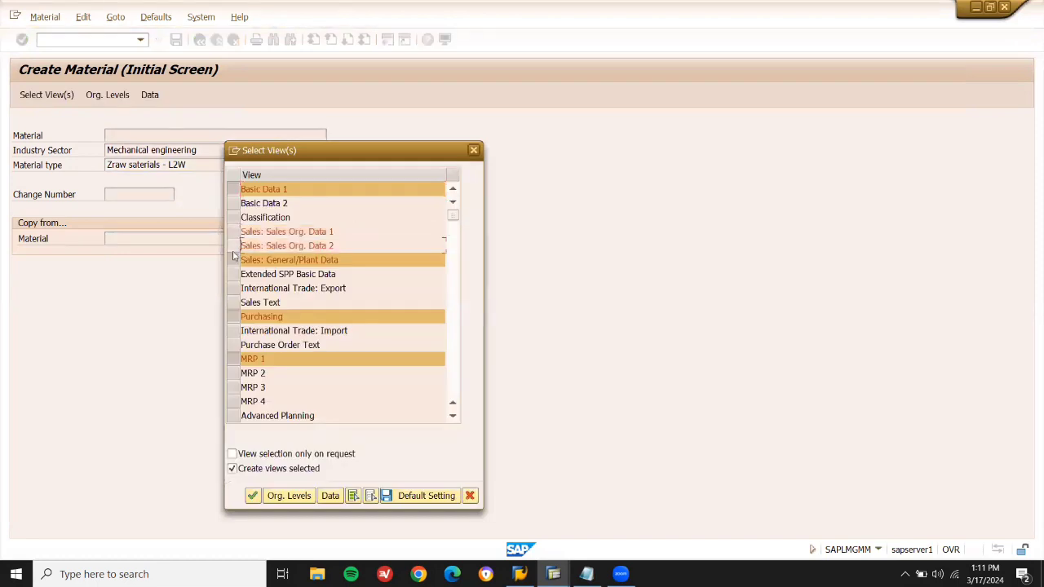
left_click(233, 260)
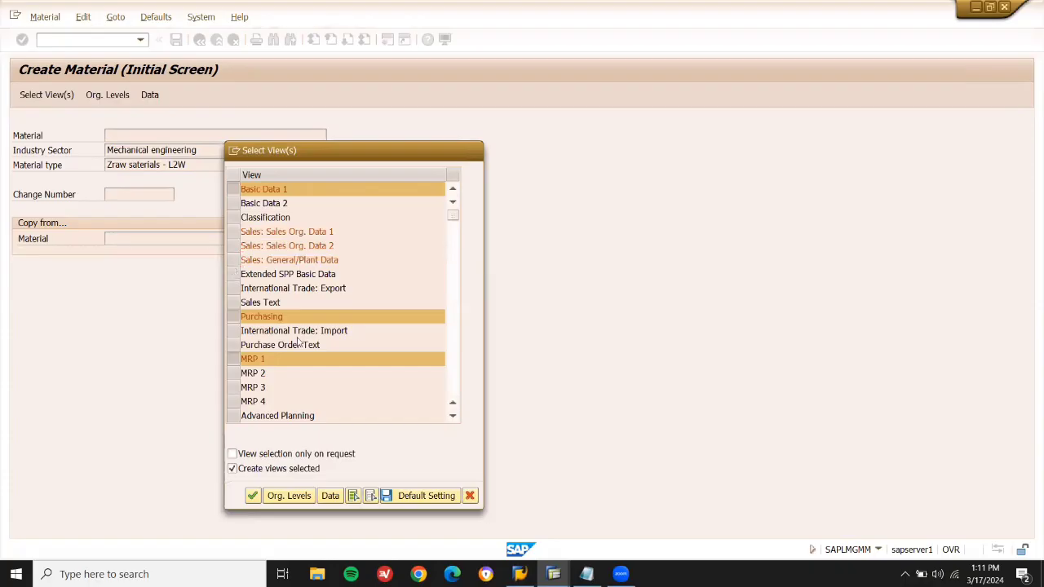
key("Return")
Set plant LD03 and storage location LD03 as the organizational levels.
type("1")
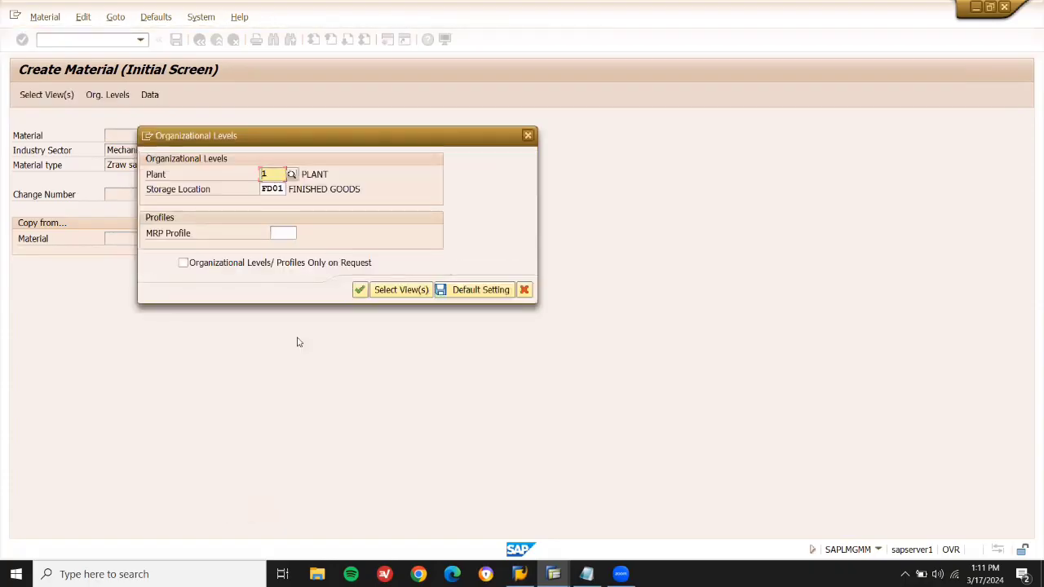
type("LD0")
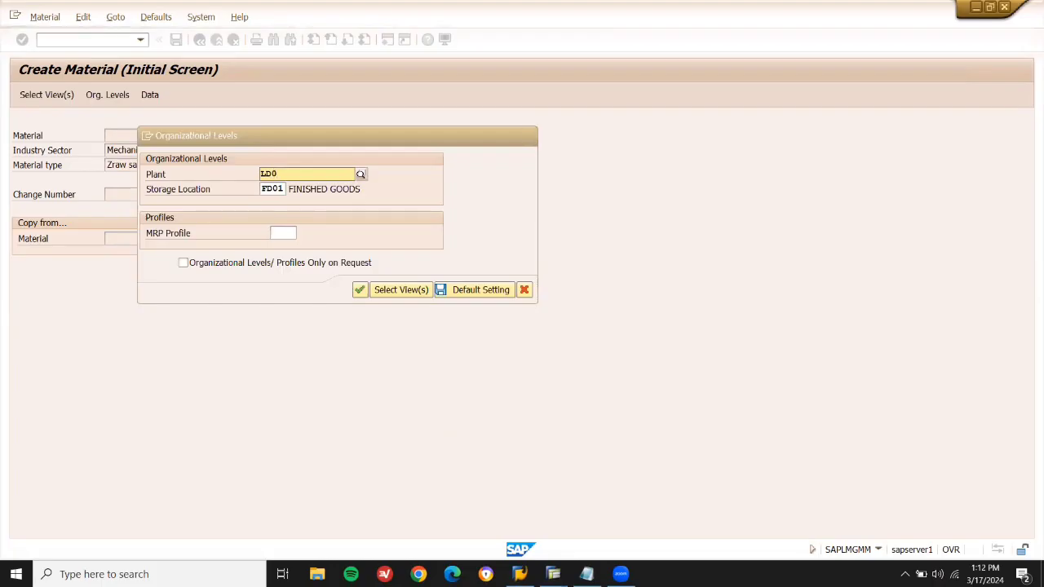
type("2")
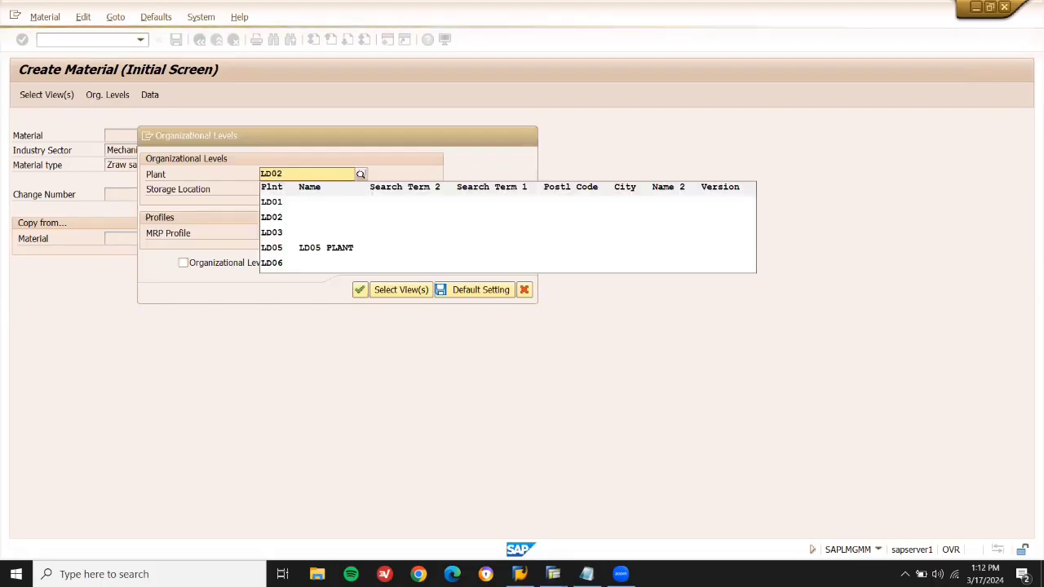
key("Return")
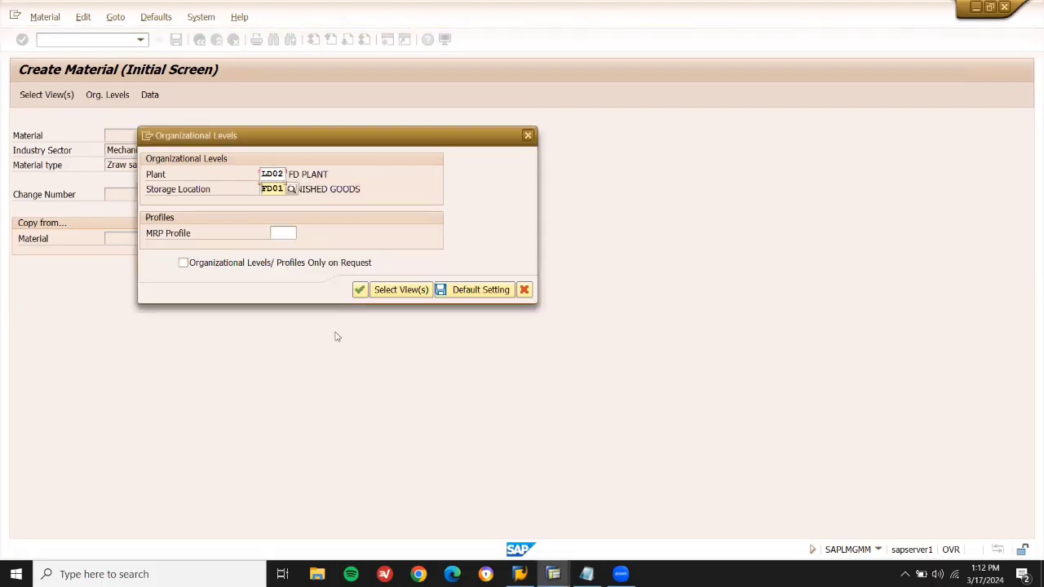
key("Up")
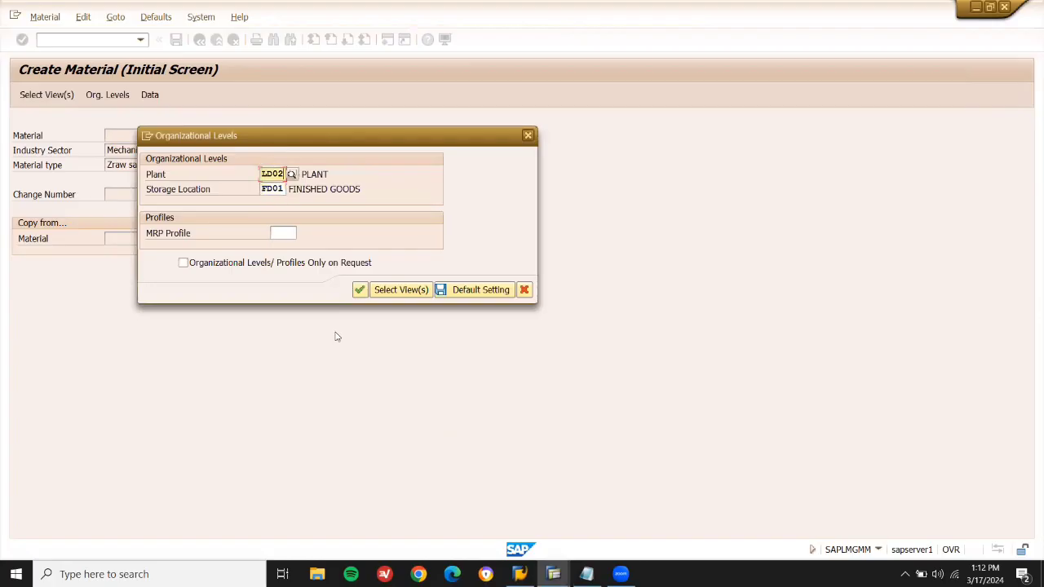
key("BackSpace")
type("3")
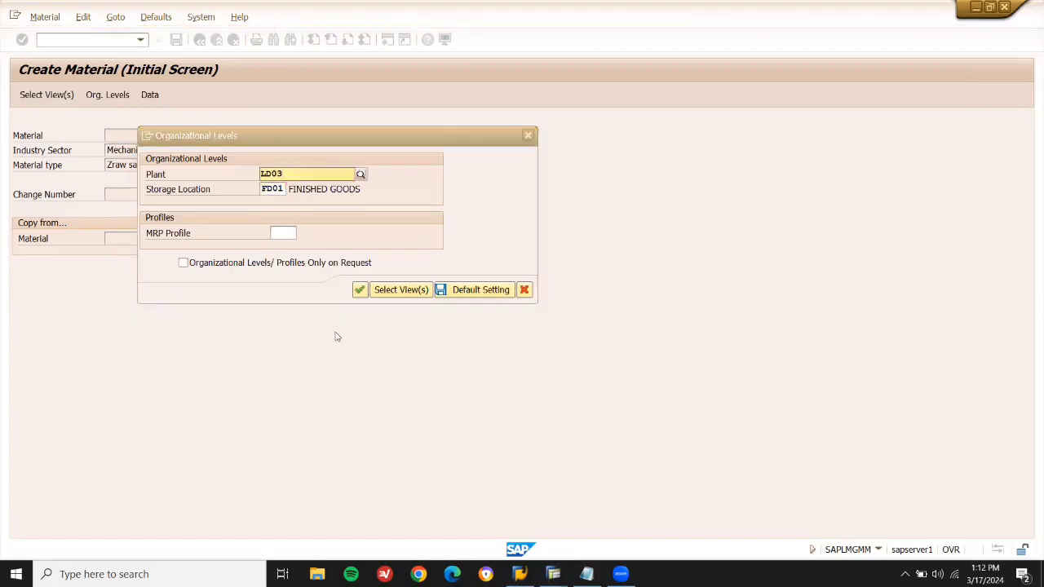
left_click(284, 189)
key("BackSpace")
key("BackSpace")
key("BackSpace")
key("BackSpace")
type("LD03")
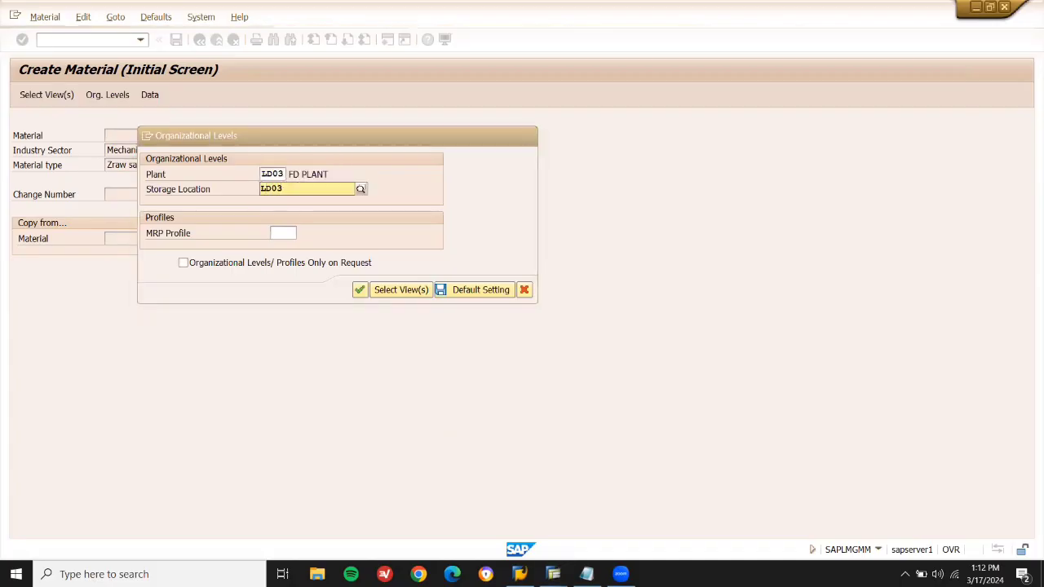
key("Return")
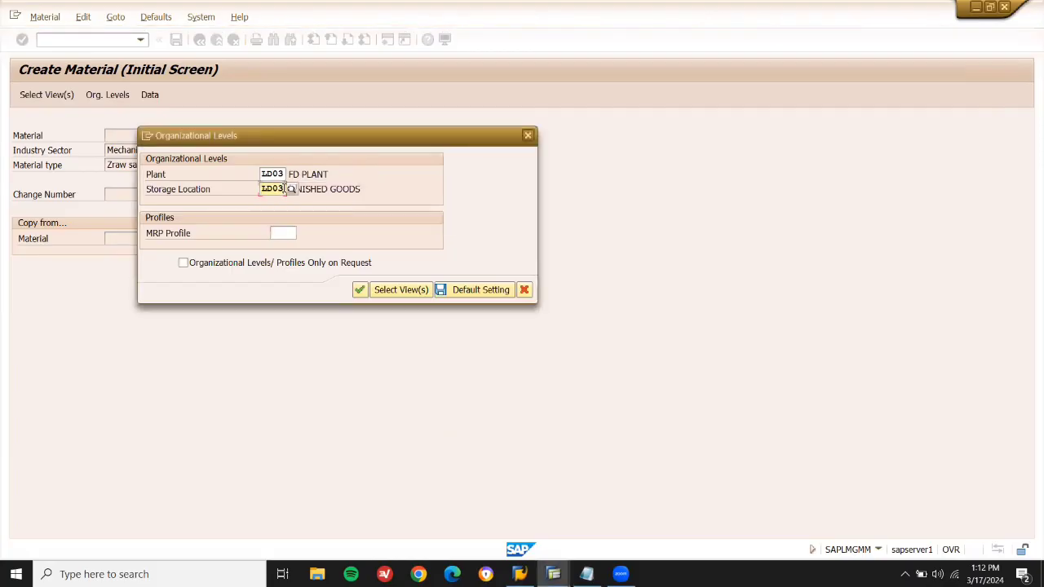
key("Return")
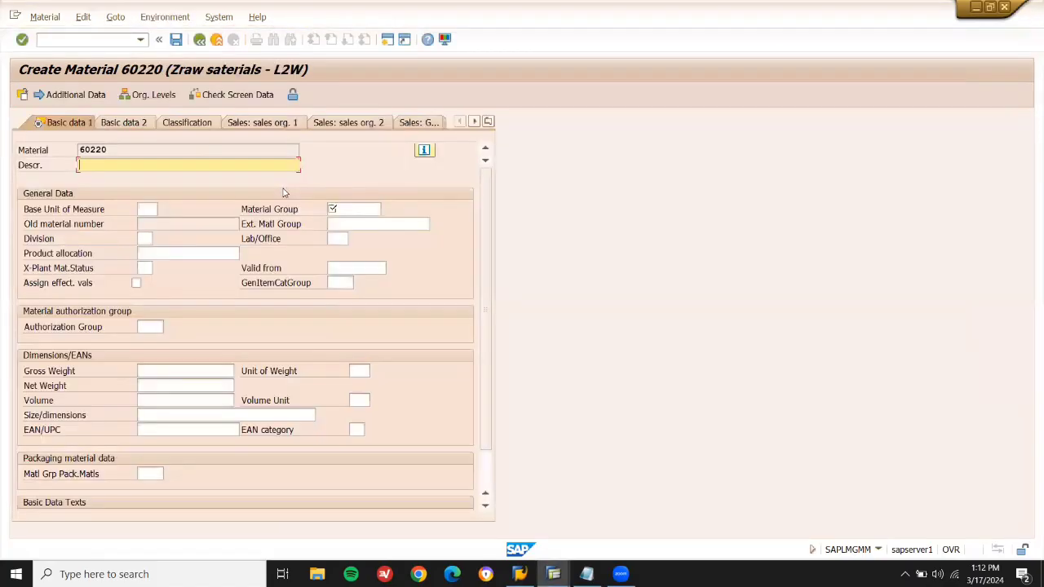
Enter description SUGAR, material group 01 and base unit of measure KG.
type("SUGAR")
key("Return")
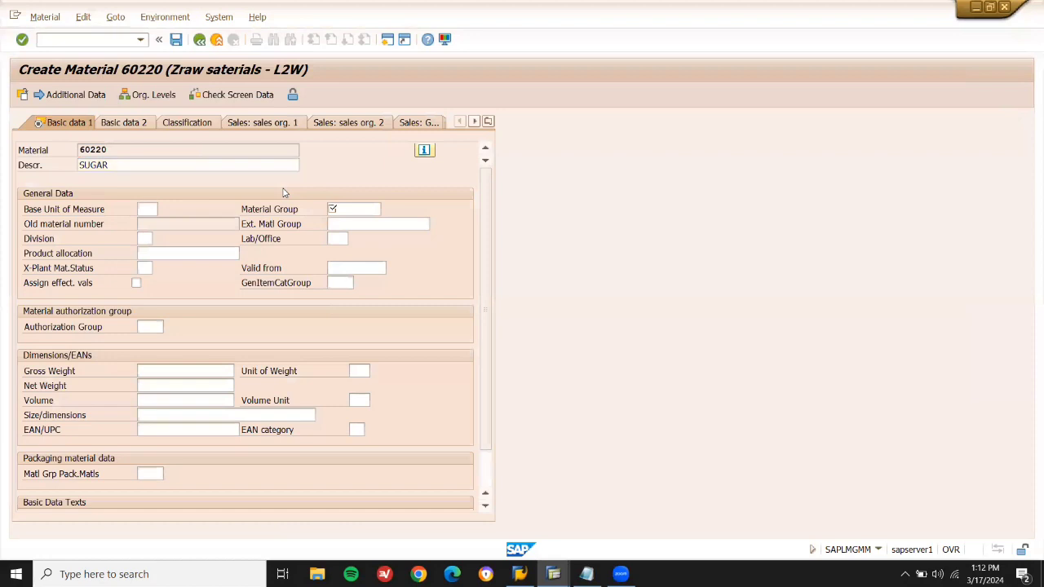
type("01")
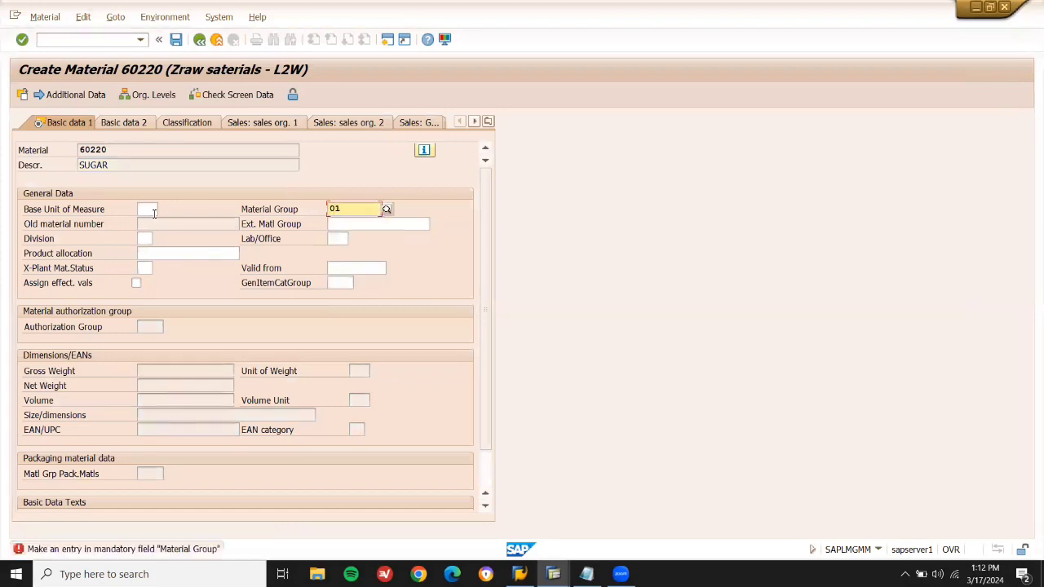
left_click(155, 214)
type("KG")
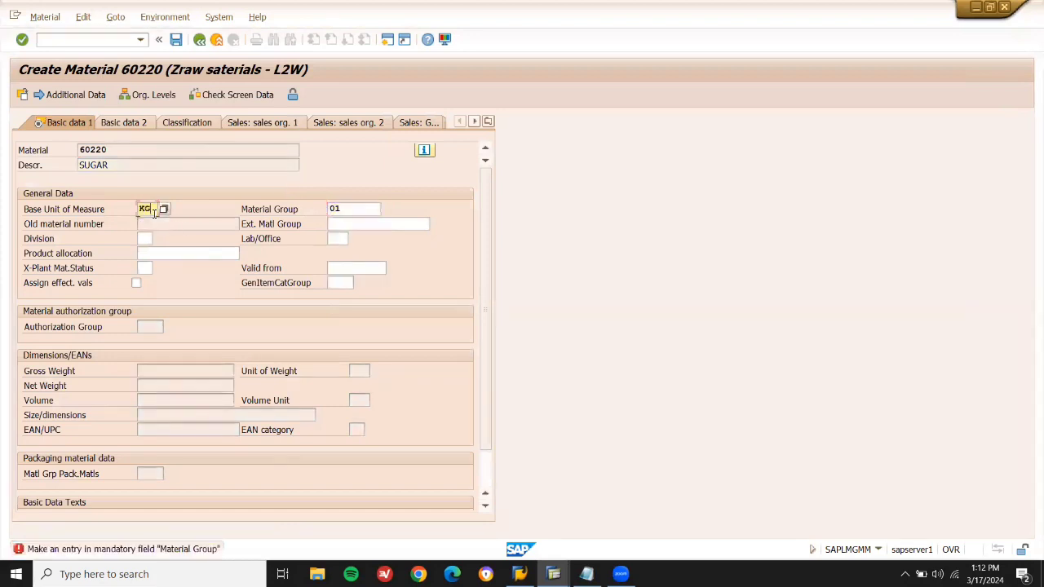
key("Return")
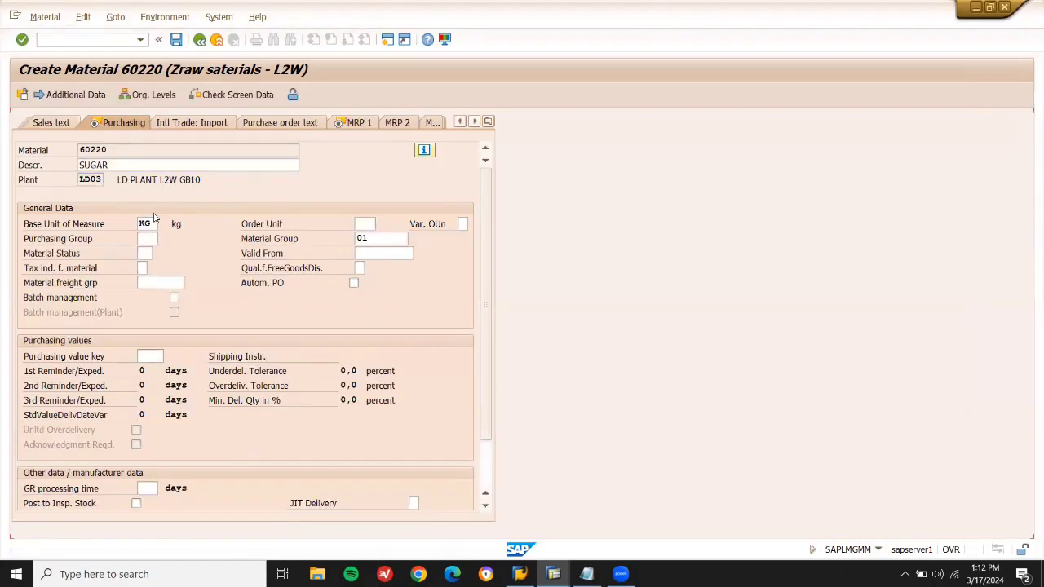
On the MRP 1 view, choose MRP type V1 manual reorder point planning.
key("Return")
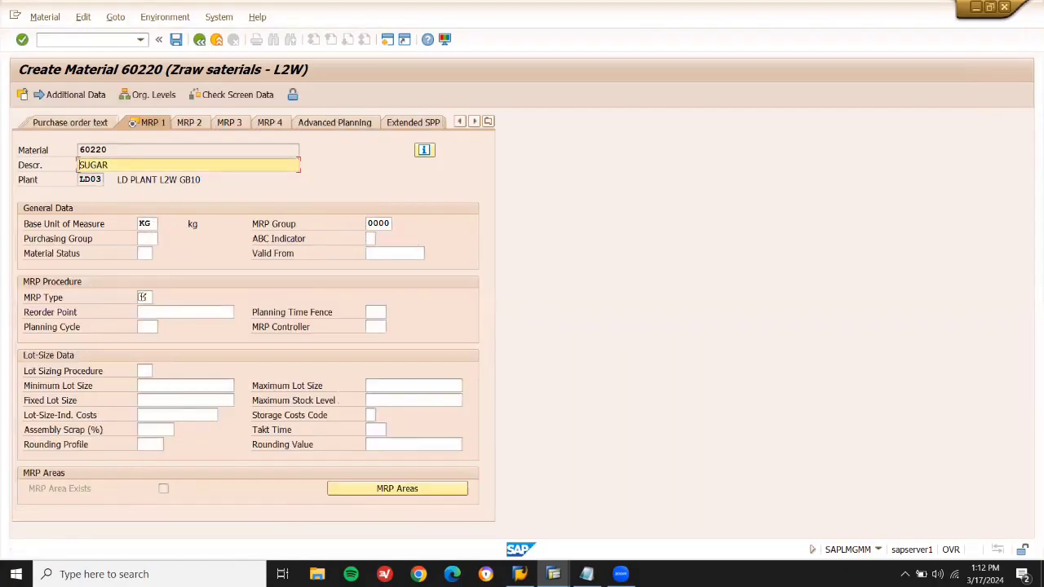
left_click(144, 297)
key("F4")
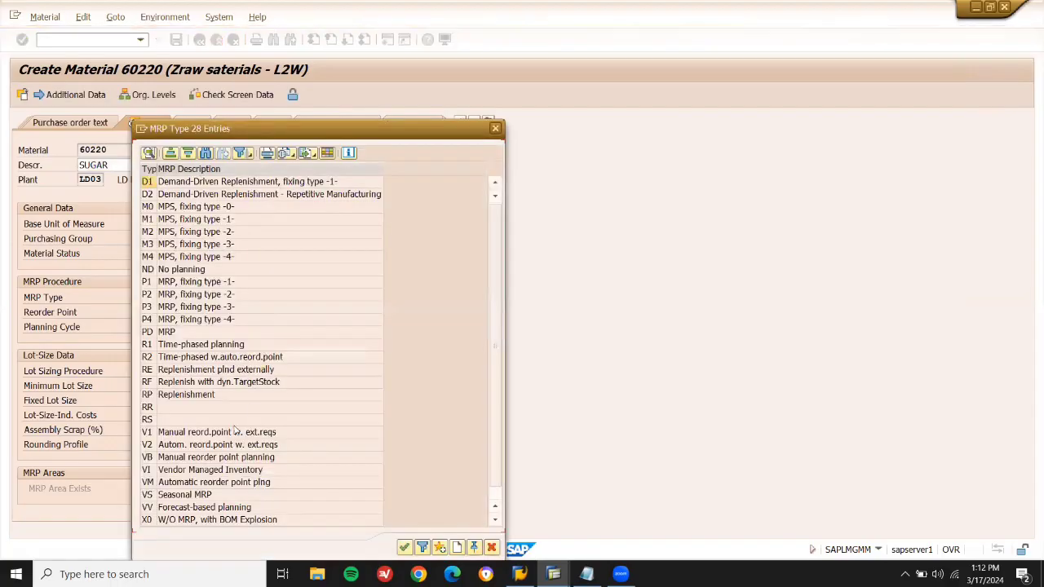
left_click(204, 435)
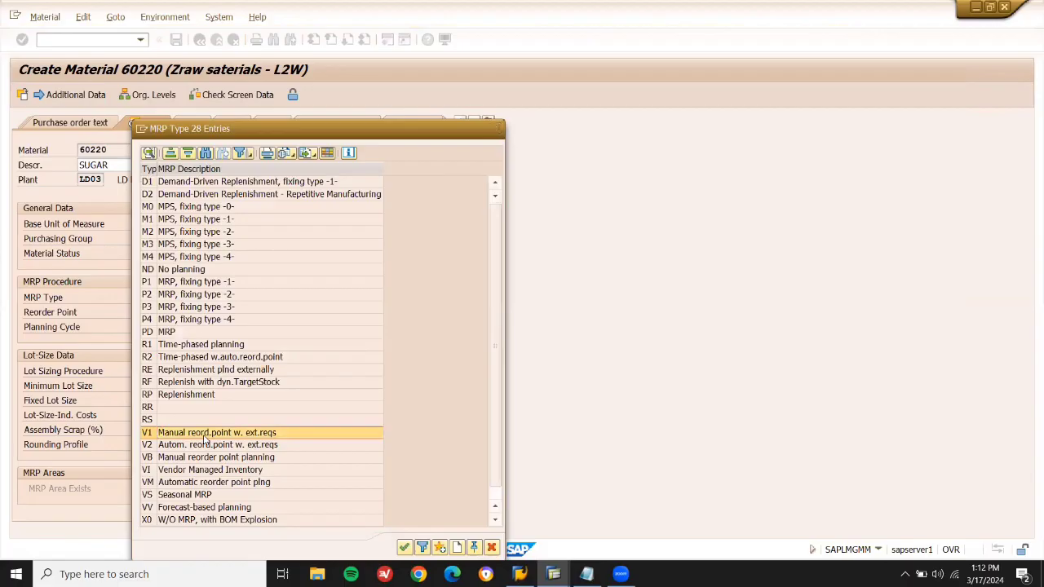
double_click(206, 435)
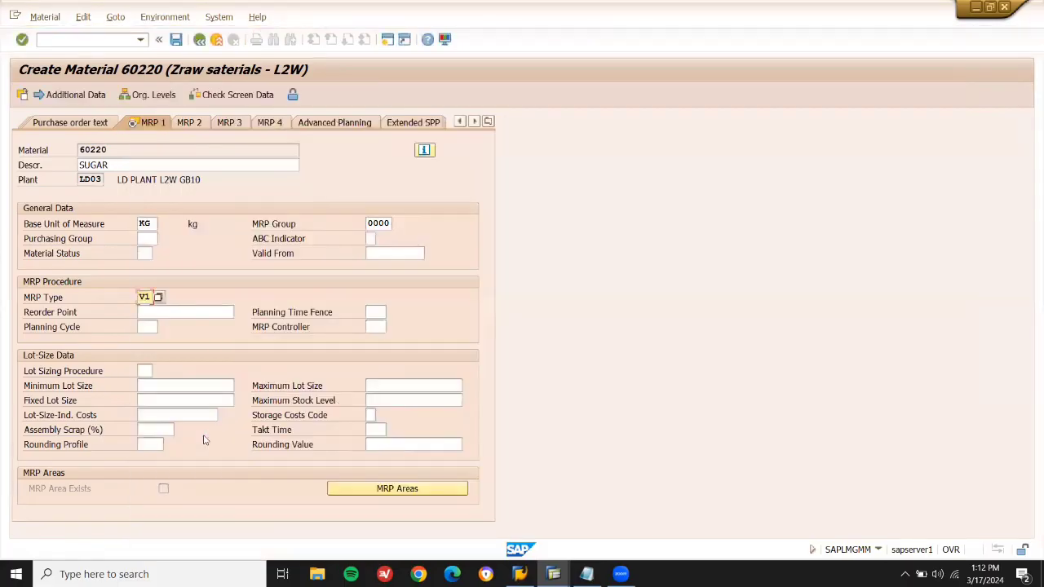
Enter reorder point 30 and choose MRP controller 001 for plant LD03.
key("Return")
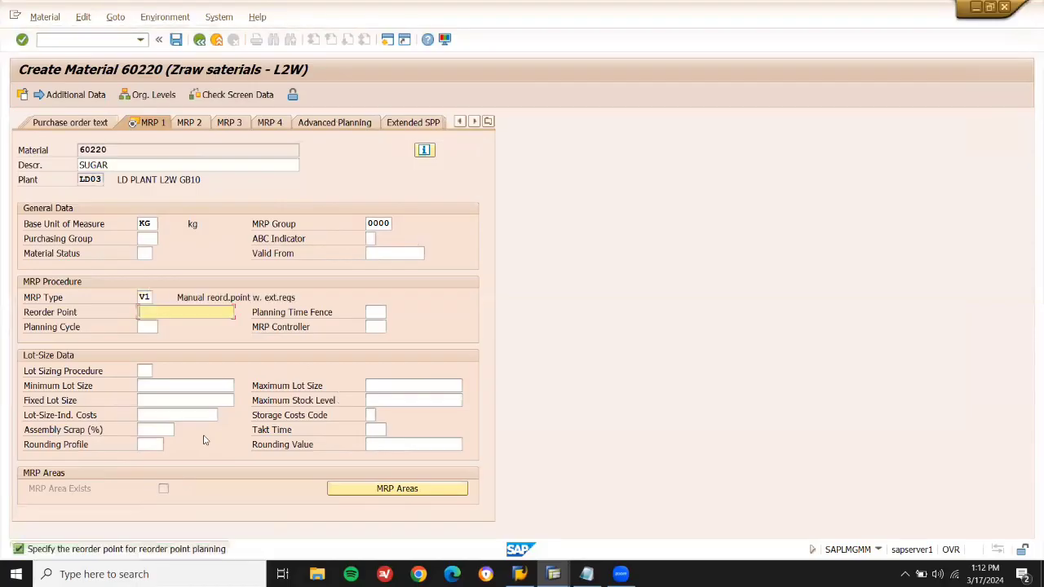
type("30")
left_click(375, 327)
left_click(391, 328)
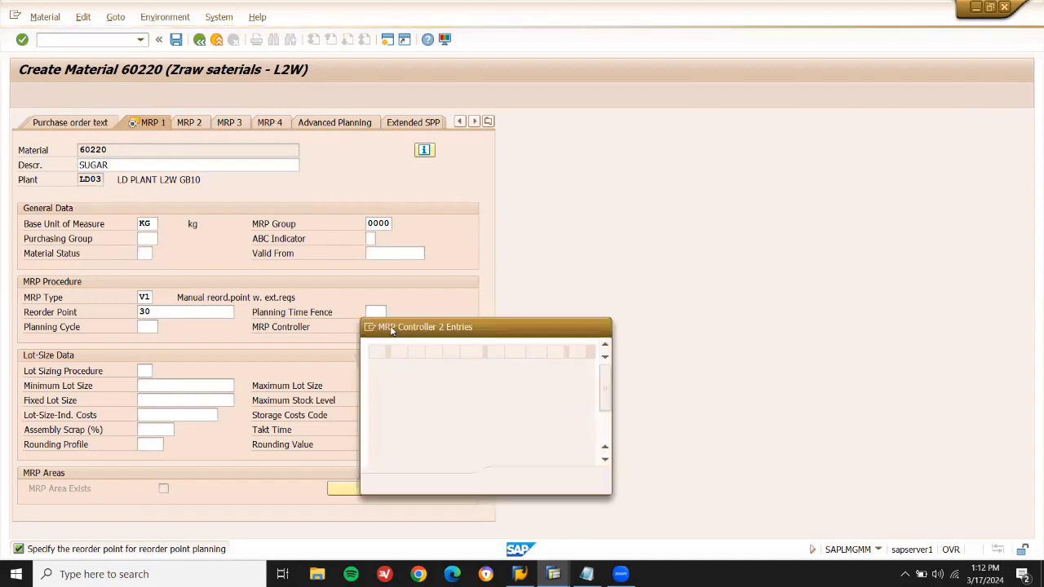
left_click(380, 380)
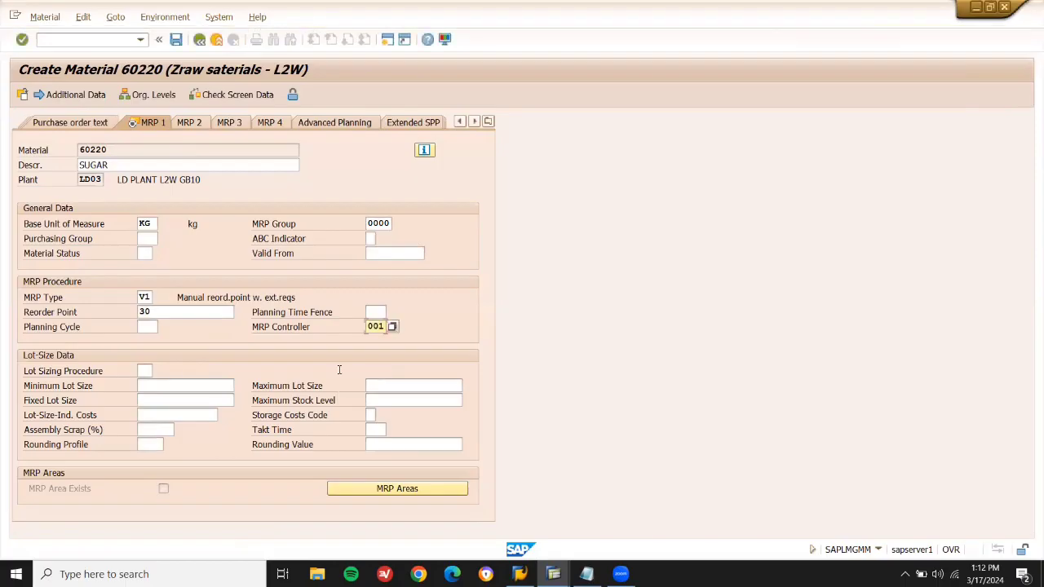
Set lot sizing procedure HB and maximum stock level 35.
left_click(144, 370)
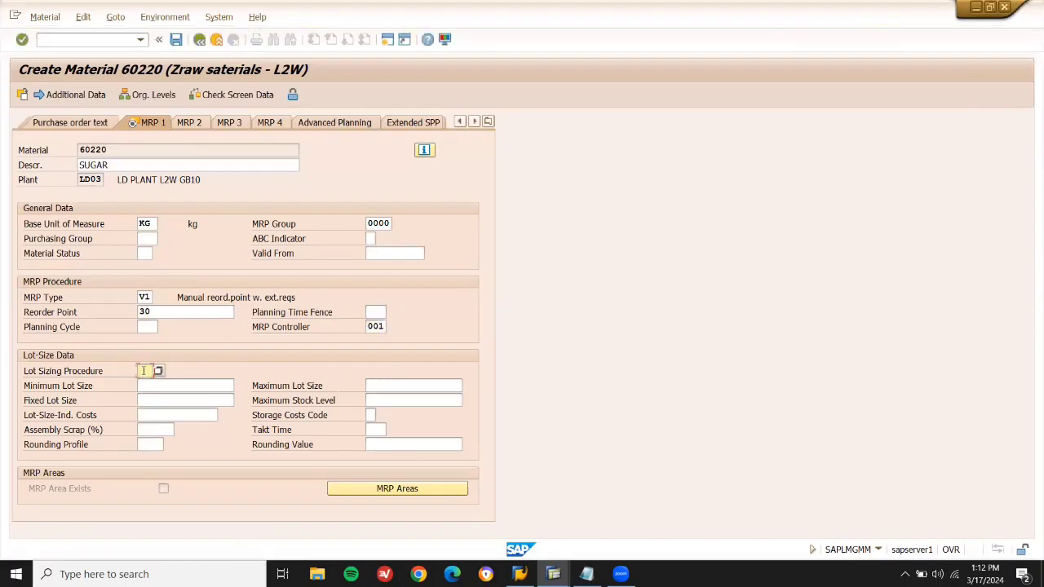
type("HB")
key("BackSpace")
type("B")
left_click(158, 371)
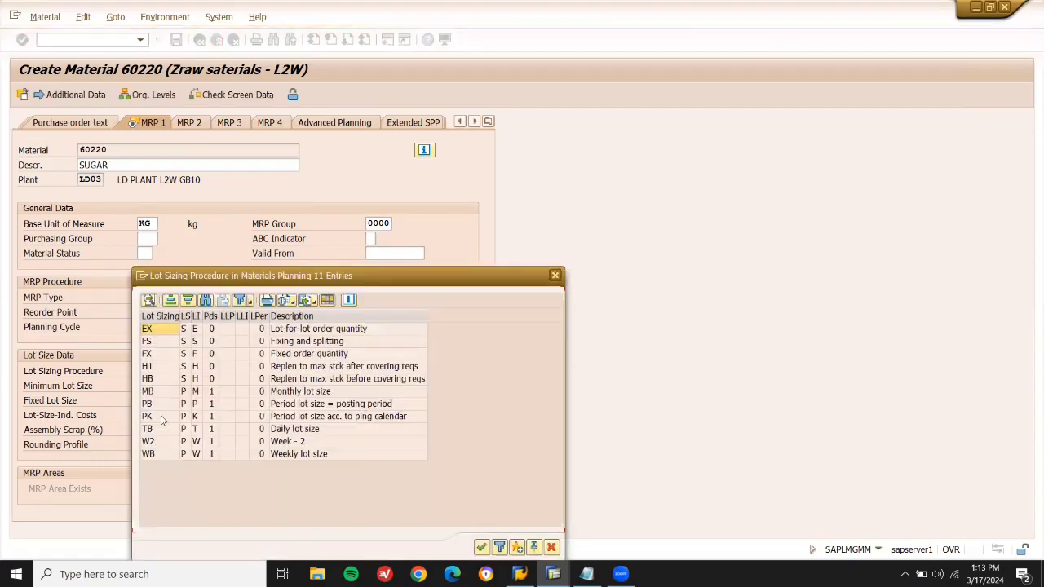
left_click(160, 382)
double_click(161, 381)
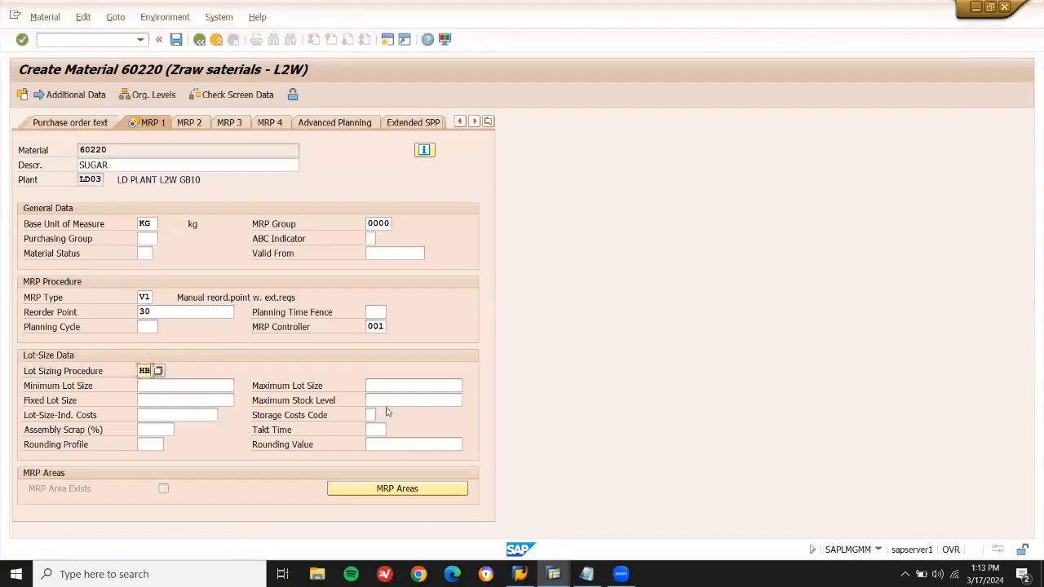
left_click(389, 400)
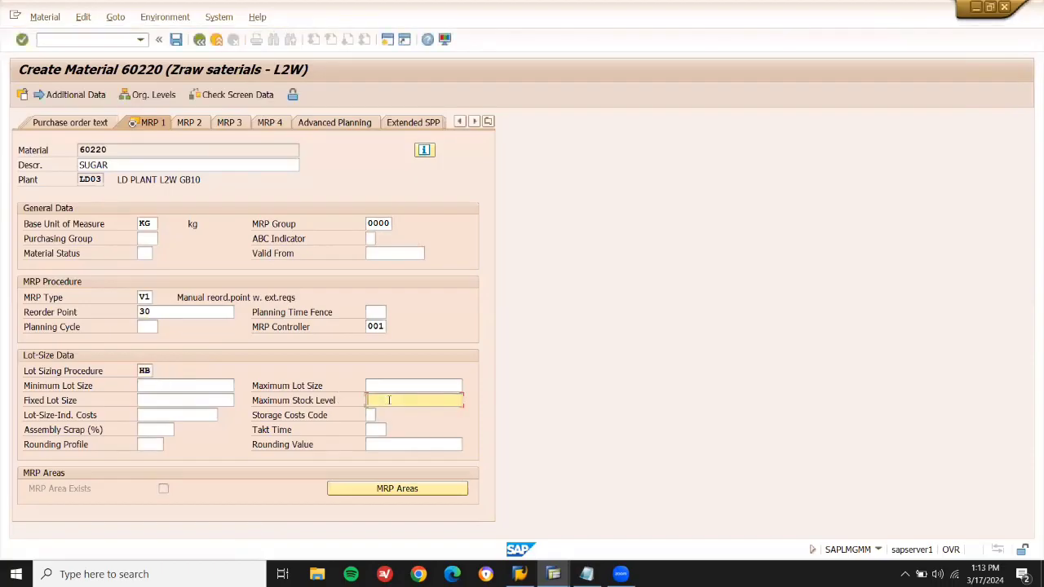
type("35")
double_click(186, 309)
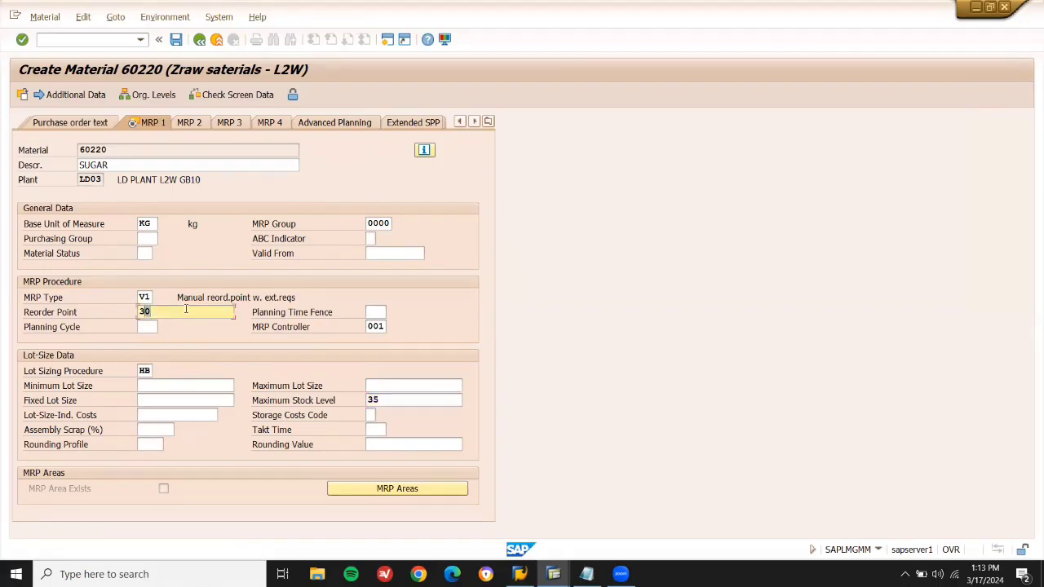
left_click(412, 398)
key("shift+Left")
key("shift+Left")
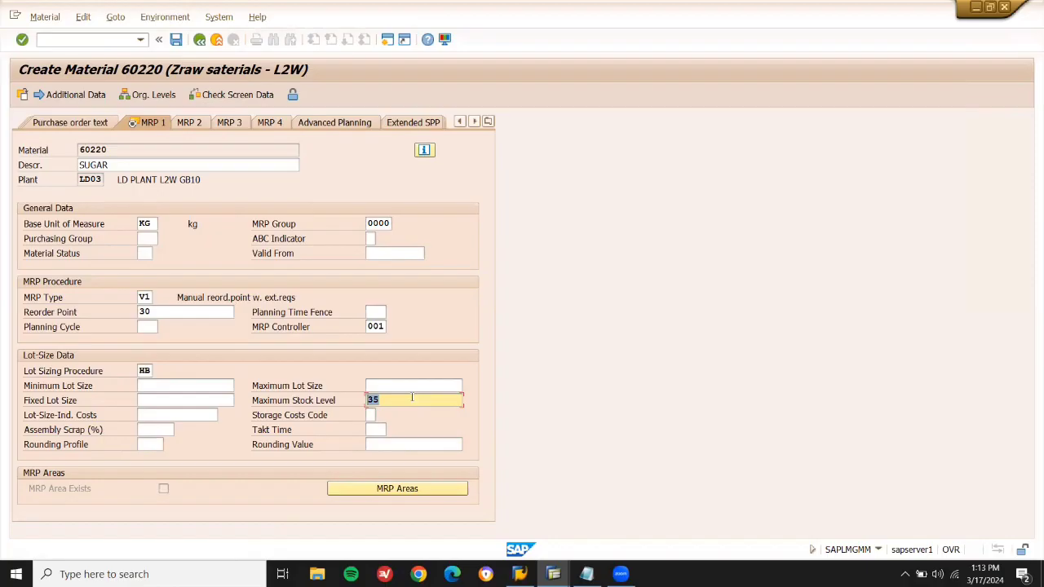
Keep maximum stock 35, set valuation class 3000 (Raw materials 1) and save material 60220.
left_click(411, 399)
key("Return")
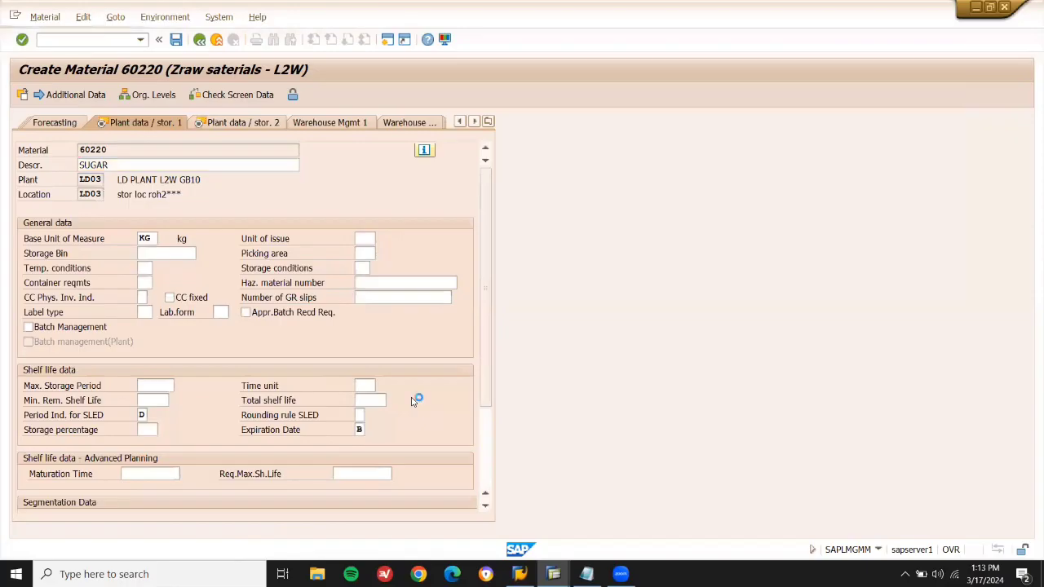
key("Return")
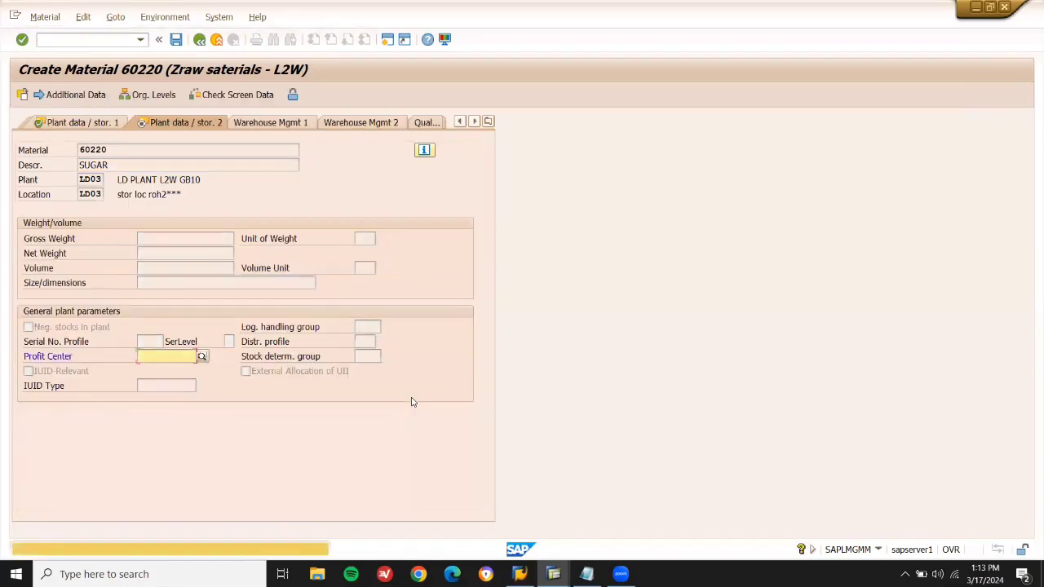
key("Return")
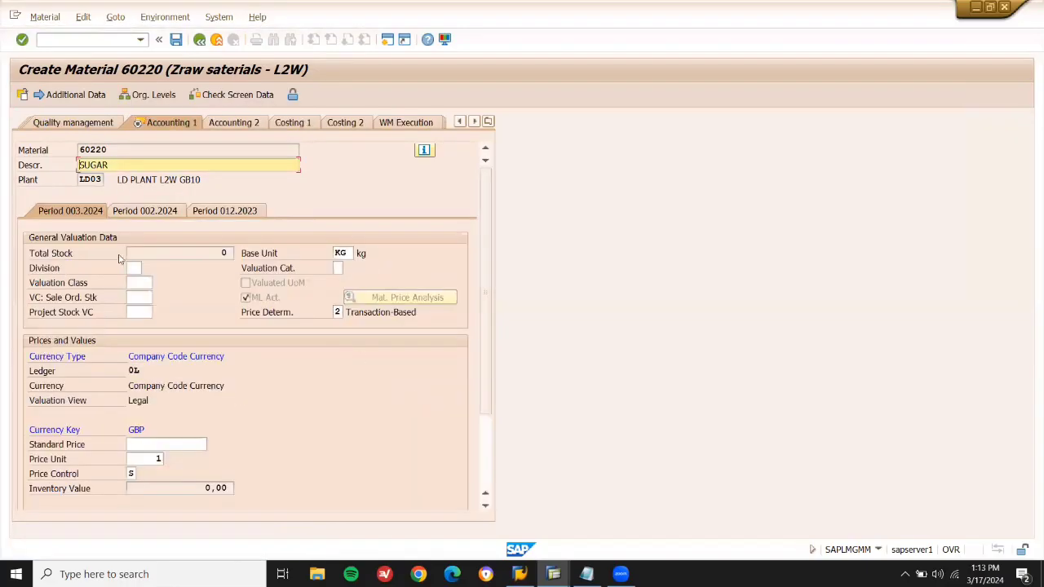
left_click(145, 283)
key("F4")
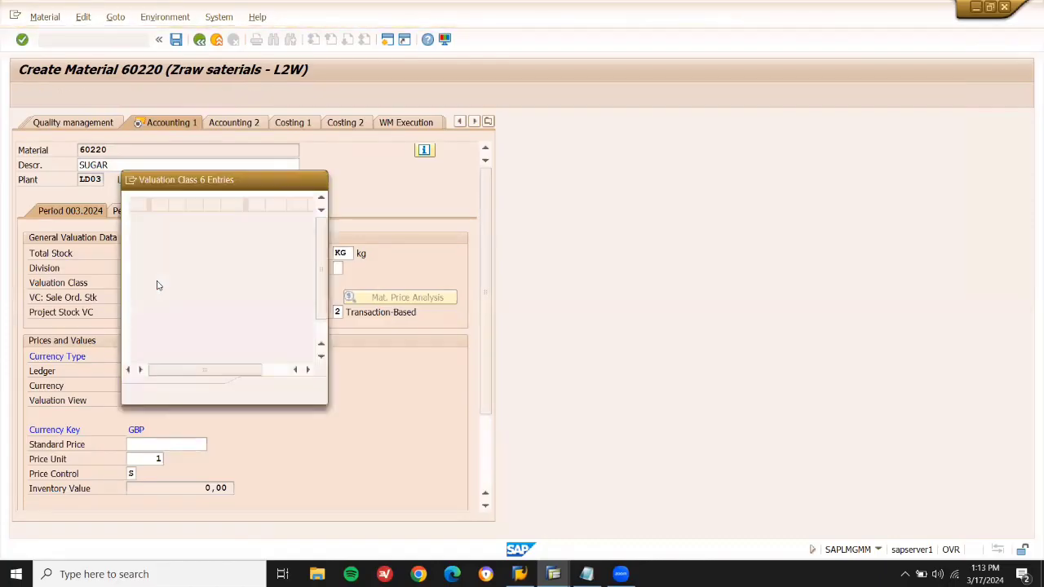
double_click(161, 260)
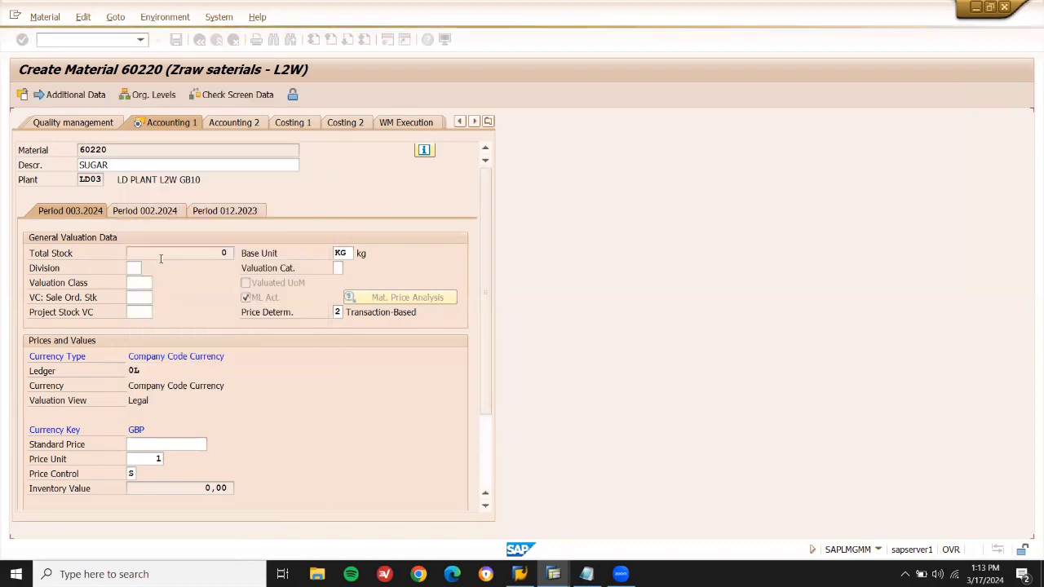
key("Return")
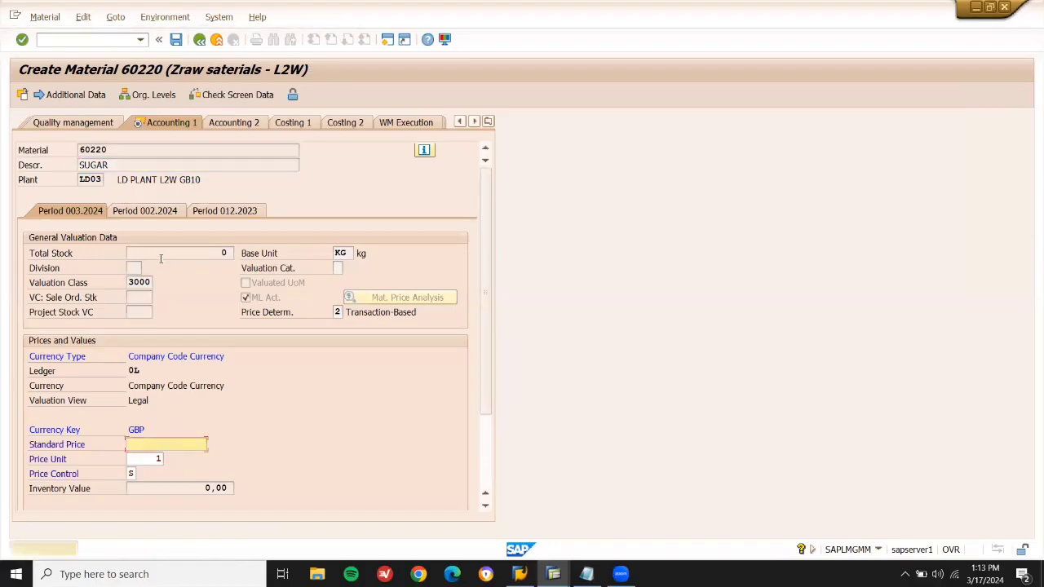
key("Return")
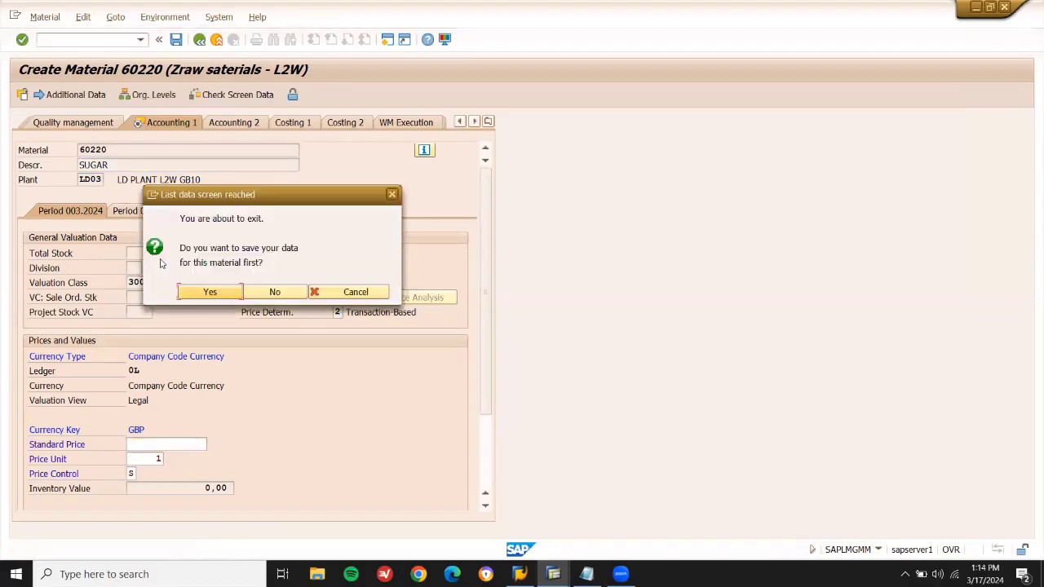
key("Return")
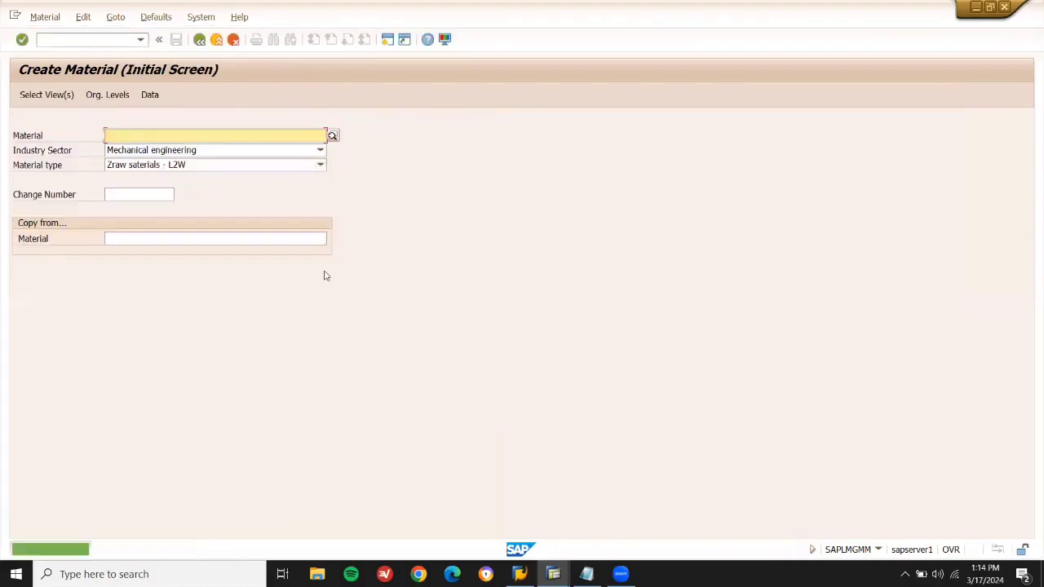
Record material number 60220 on a new line in the Notepad notes.
left_click(586, 574)
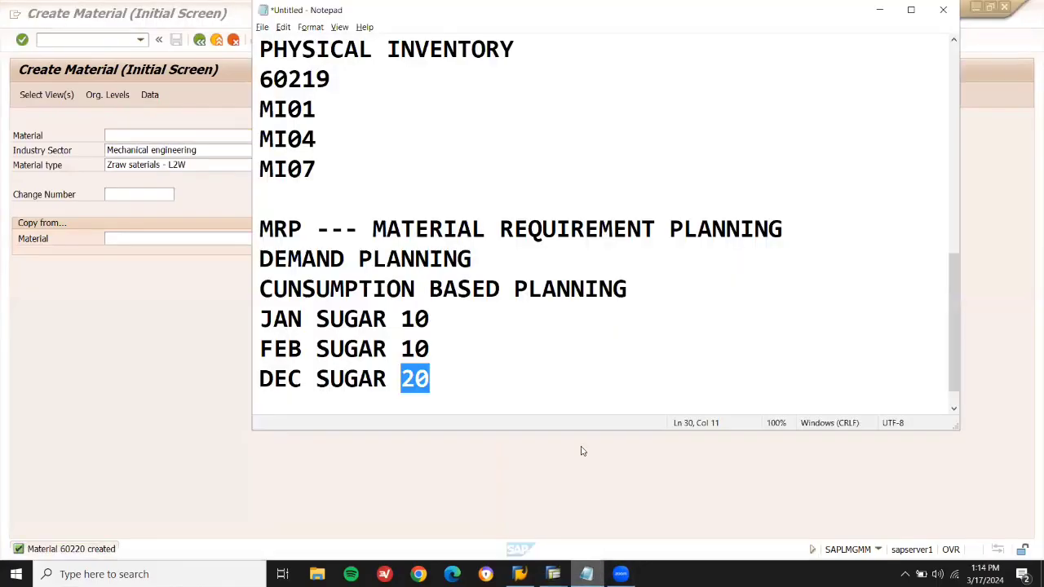
left_click(576, 400)
key("Return")
type("60220")
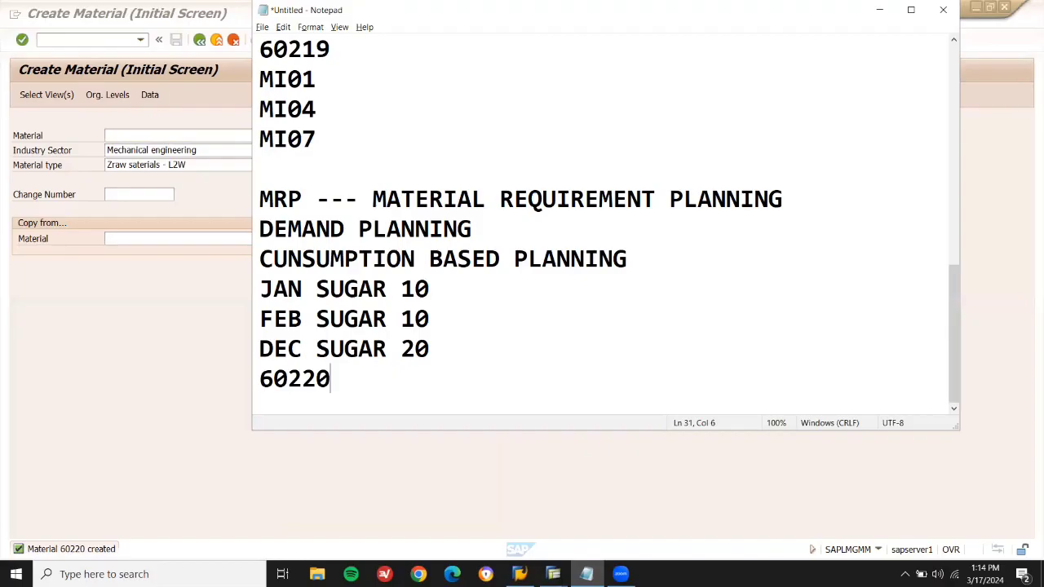
left_click(204, 431)
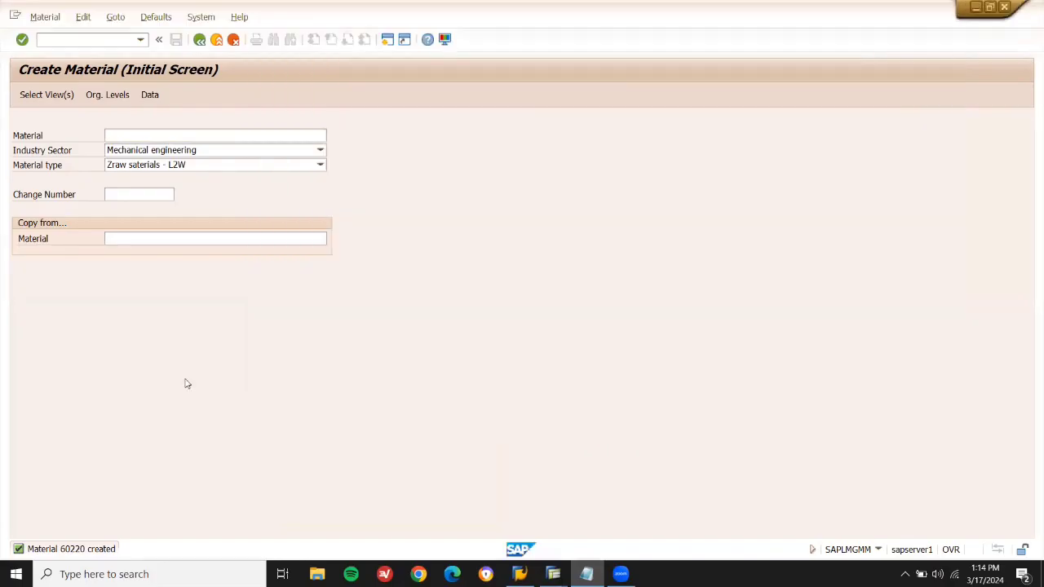
Run MD02 for 60220 at LD03 with Create Purchase Req. indicator 1, generating one requisition.
left_click(217, 40)
left_click(93, 39)
type("MD02")
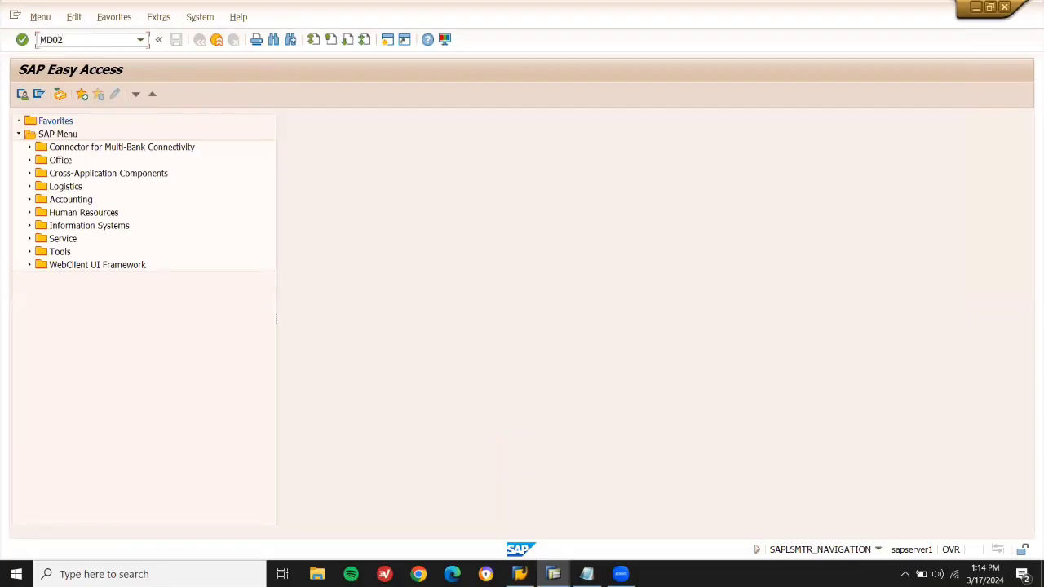
key("Return")
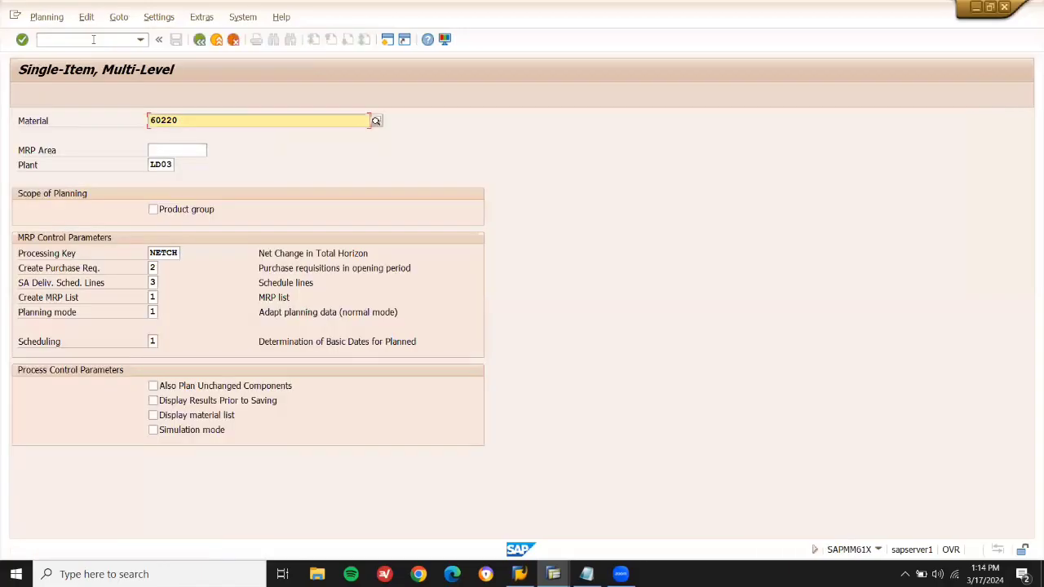
left_click(151, 267)
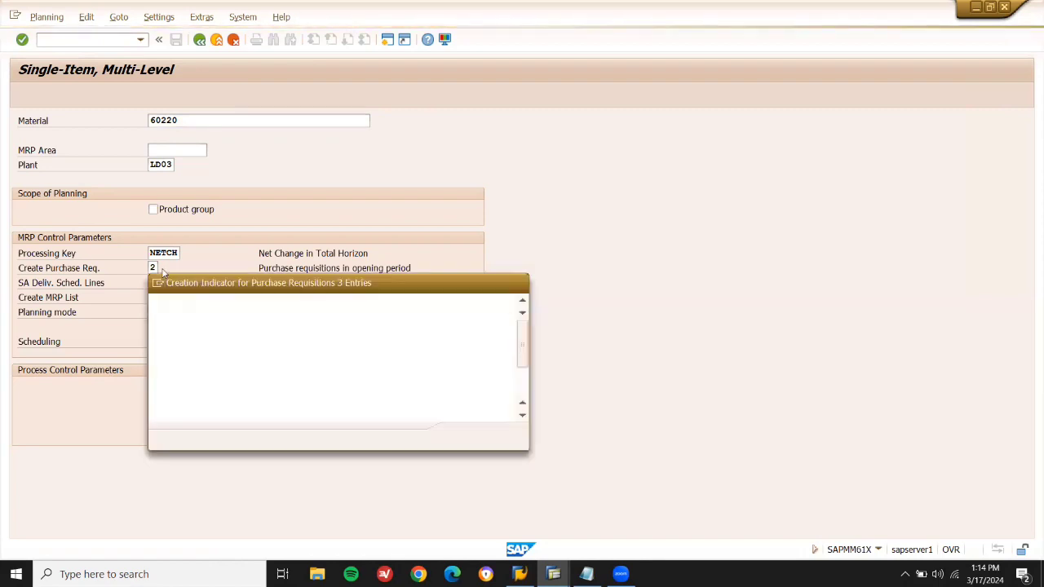
double_click(176, 339)
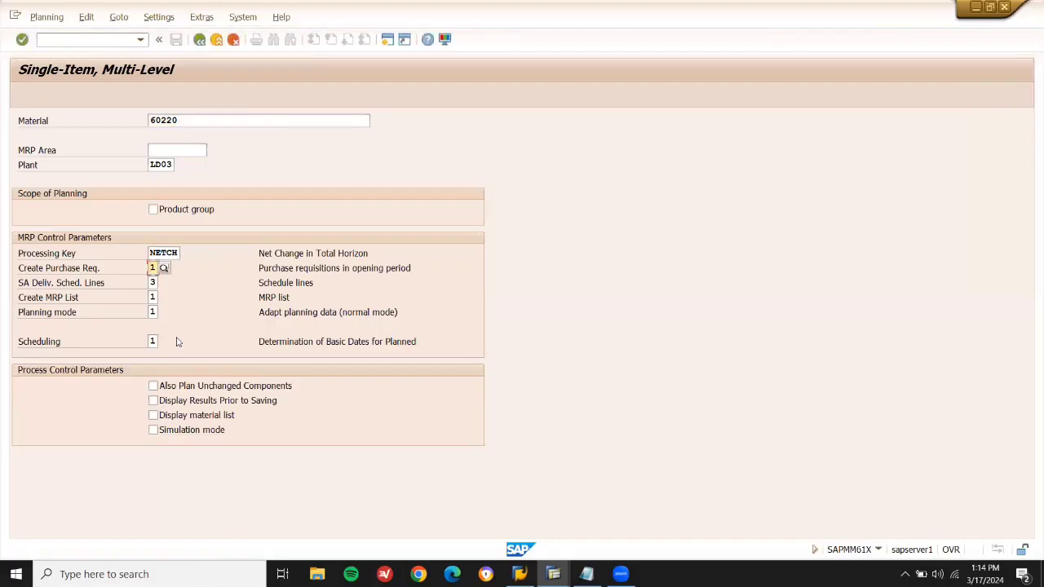
key("Return")
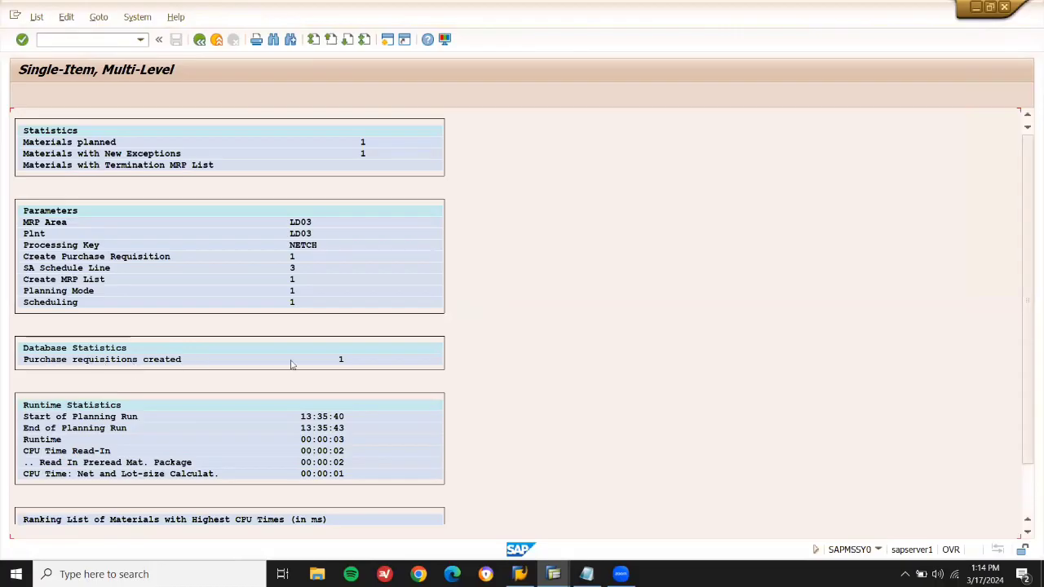
left_click(217, 44)
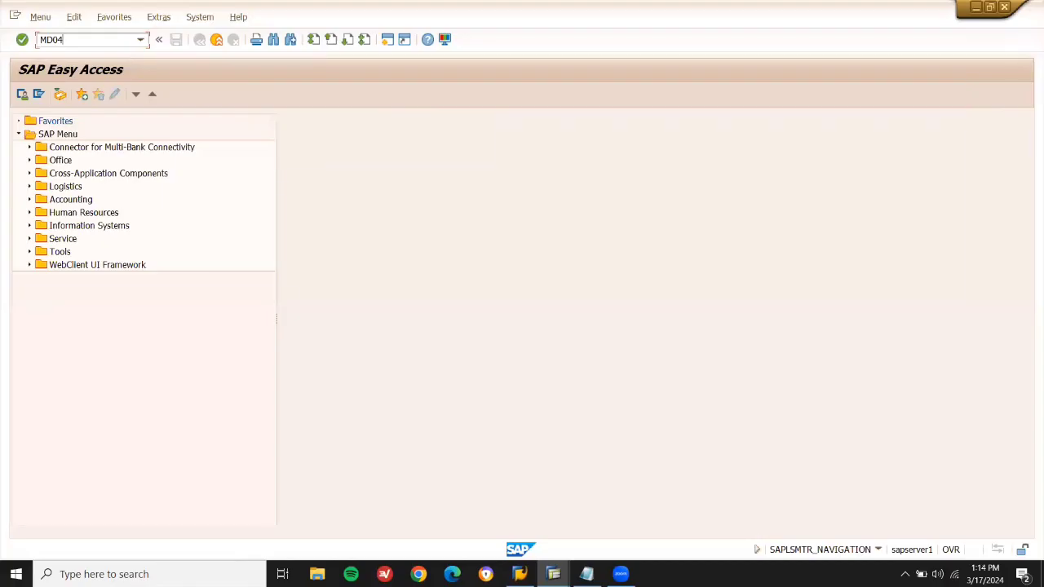
Display MD04 for 60220 and convert its 35 KG purchase requisition into a purchase order.
key("Return")
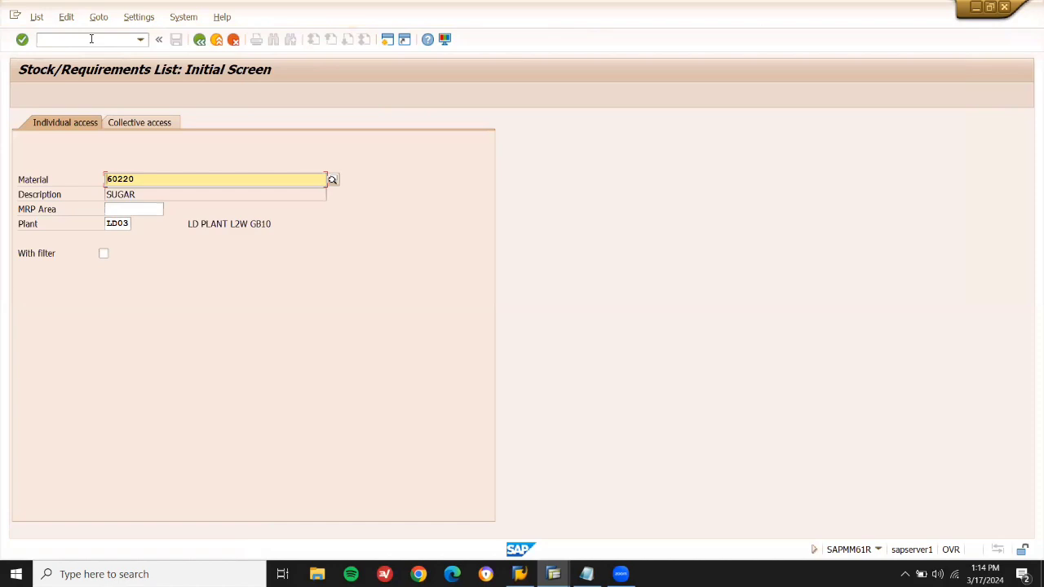
key("Return")
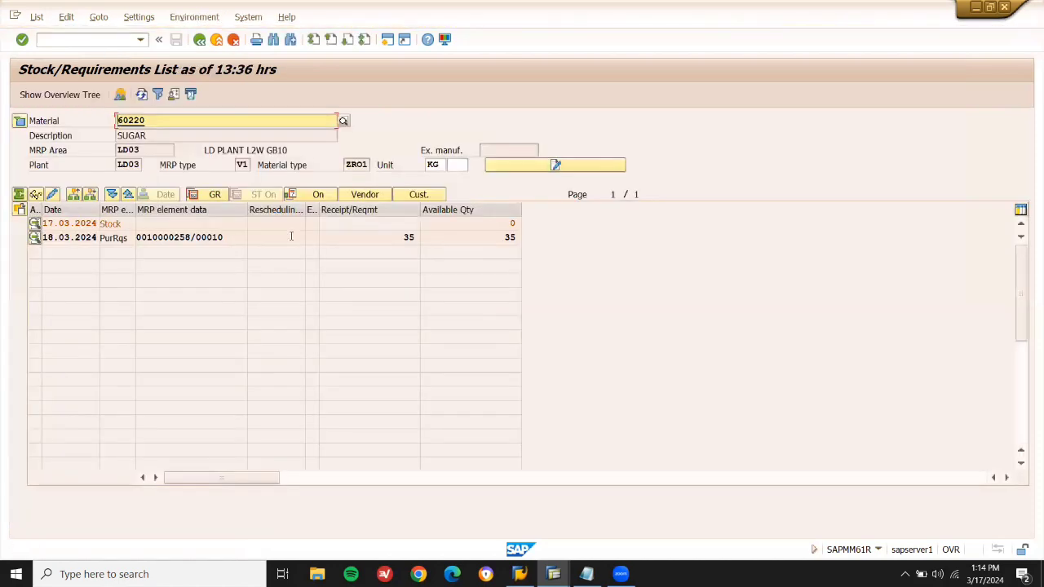
left_click(401, 236)
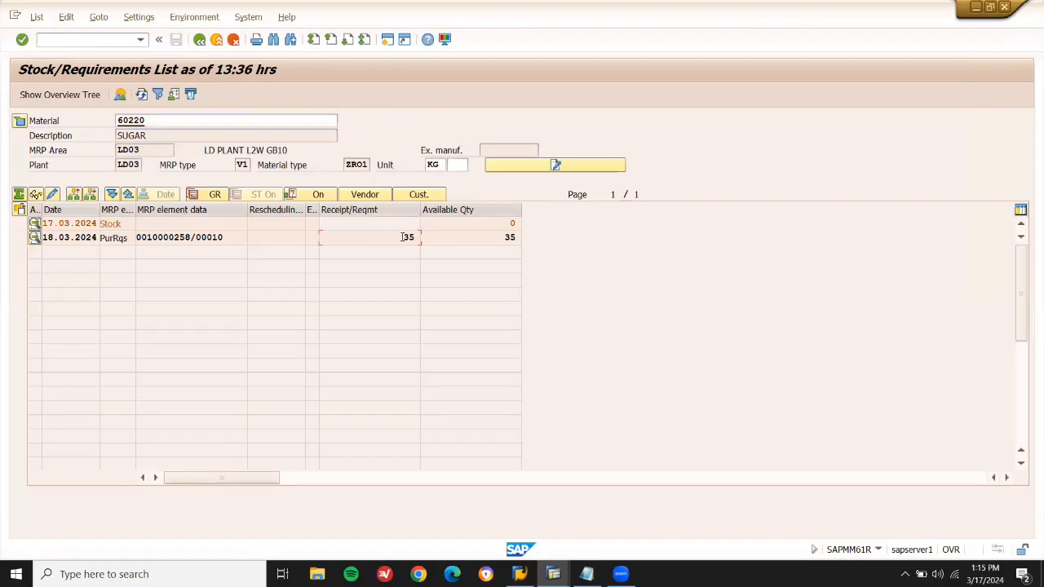
left_click(493, 239)
double_click(208, 238)
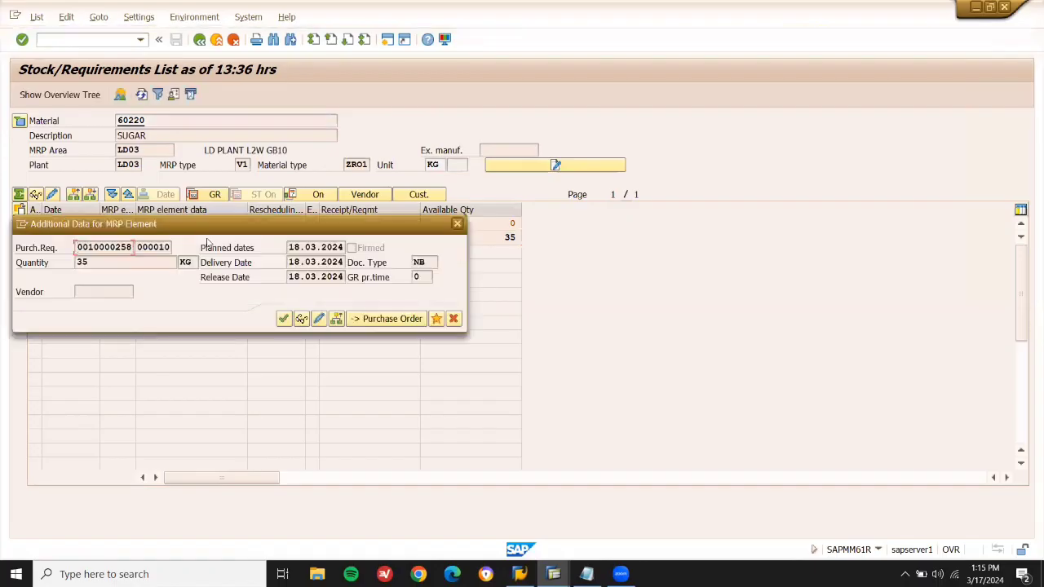
left_click(389, 318)
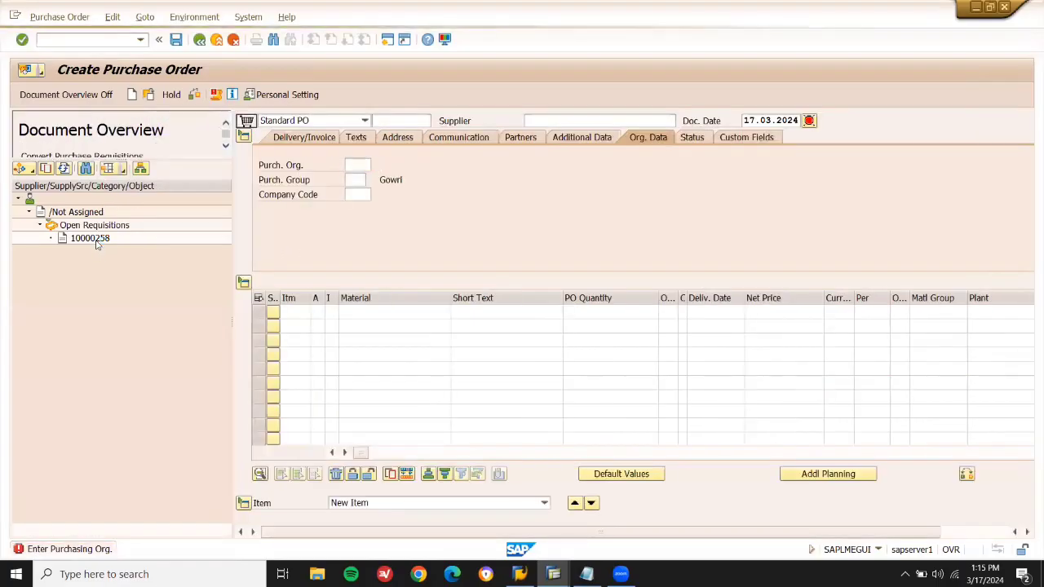
Adopt the sugar requisition into a PO with the supplier, org LD01, group X01, net price 35.
left_click(93, 240)
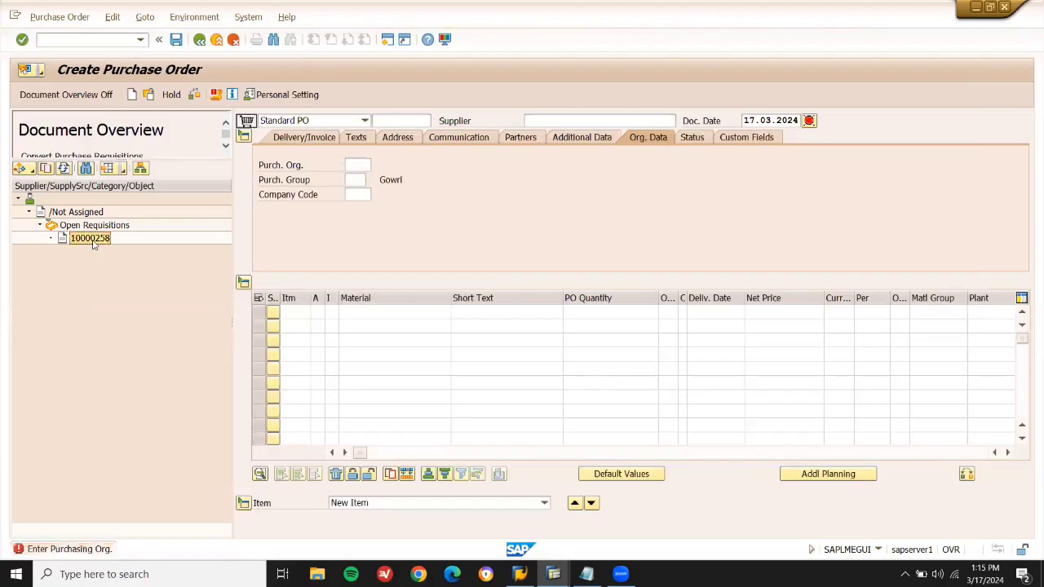
left_click(50, 170)
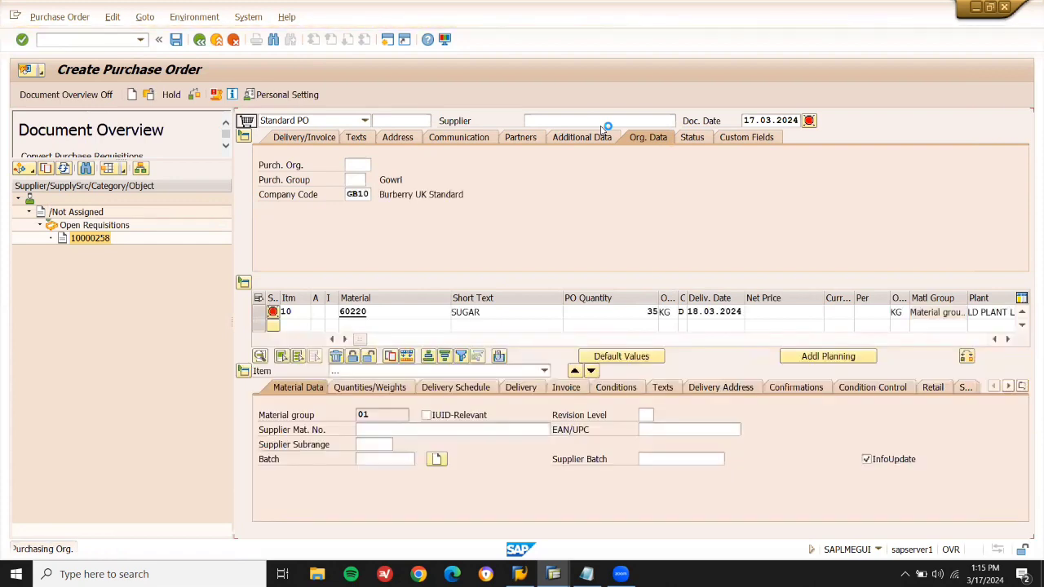
left_click(598, 122)
type("900105")
key("Return")
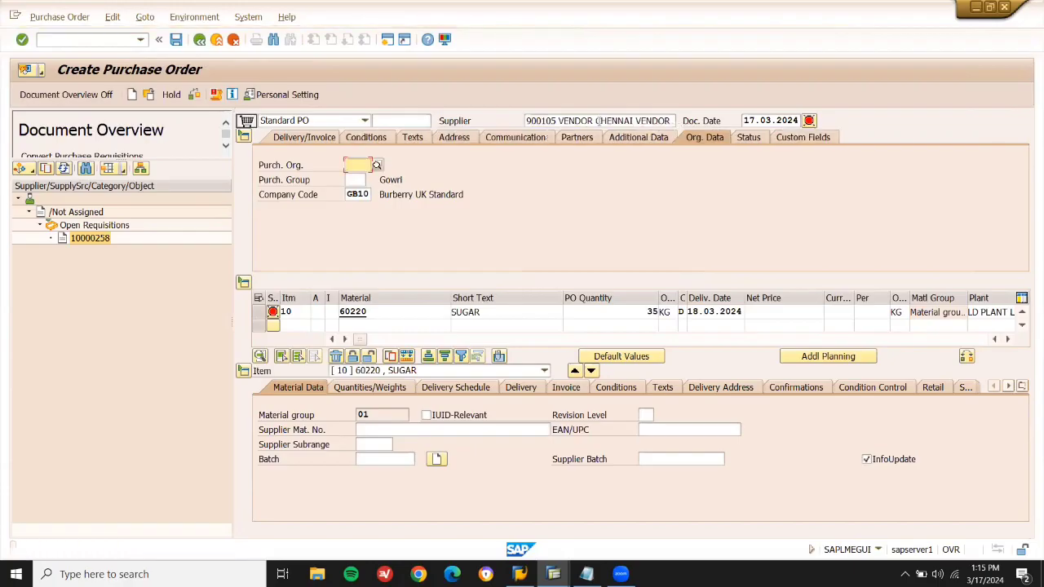
key("Return")
key("Return")
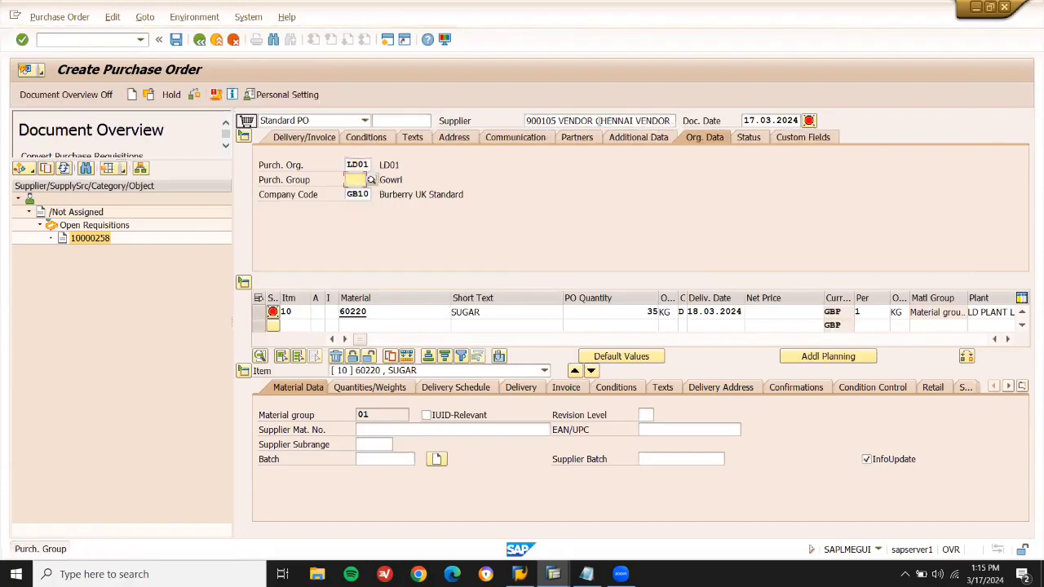
key("Return")
key("Return")
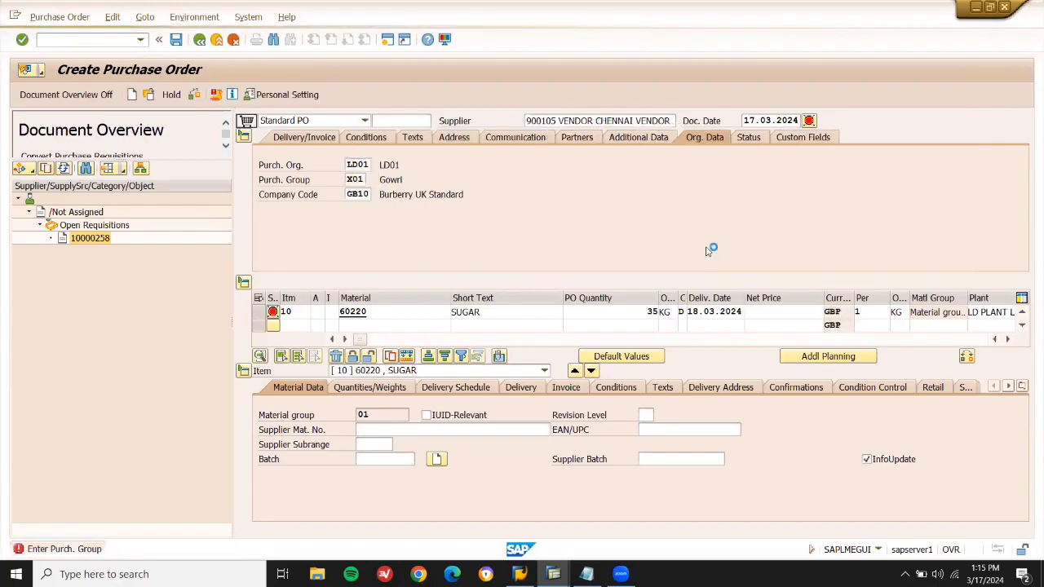
type("35")
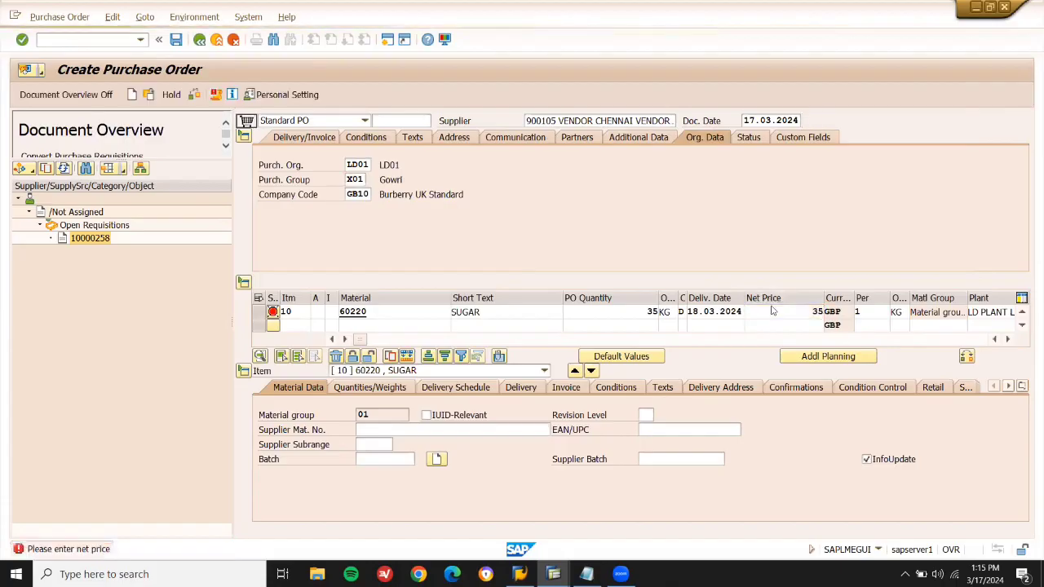
key("Return")
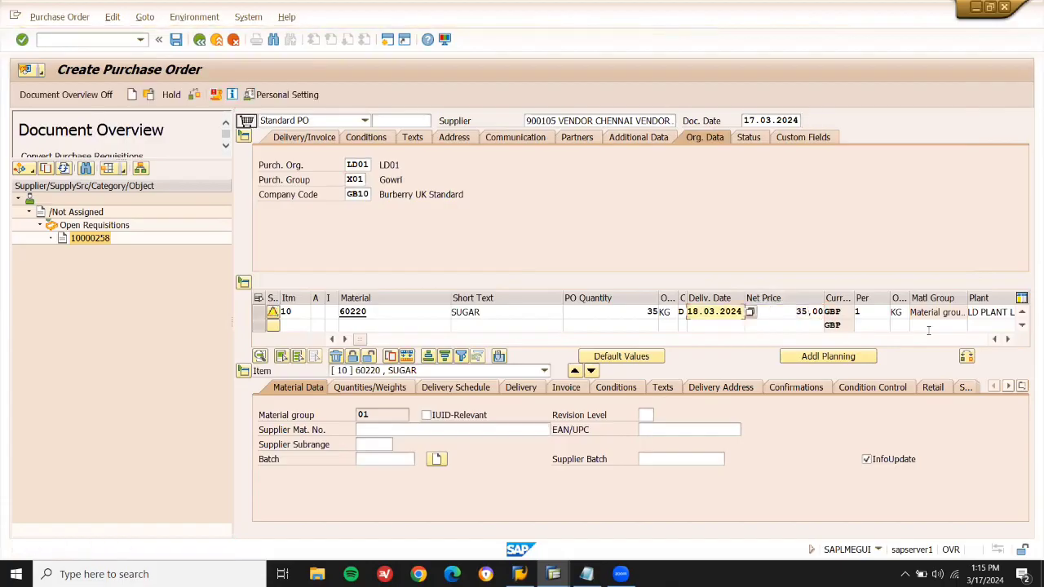
Enter storage location LD03 on item 10 and save the purchase order.
left_click(1007, 339)
left_click(1007, 339)
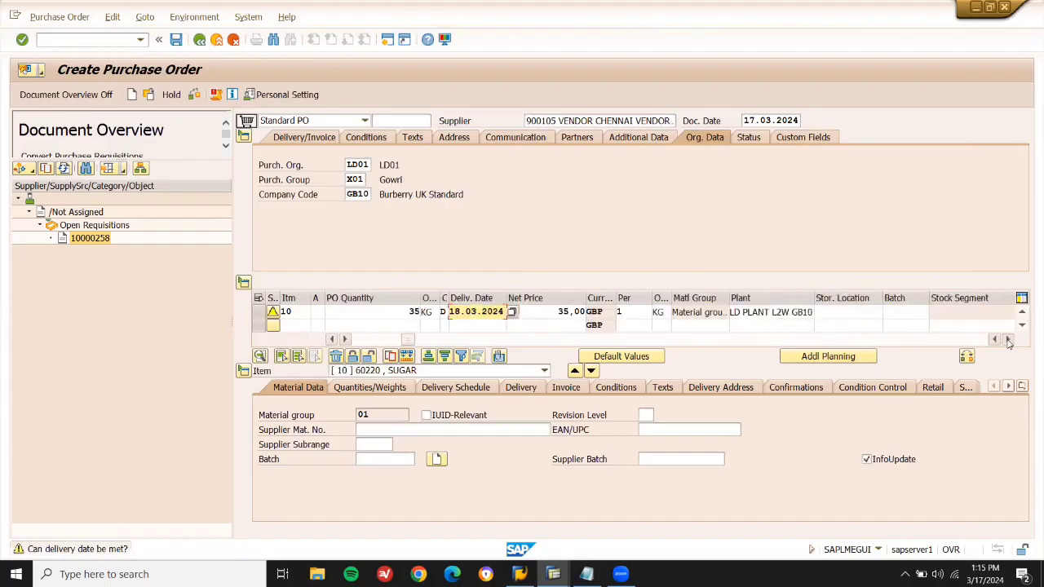
left_click(868, 311)
type("LD03")
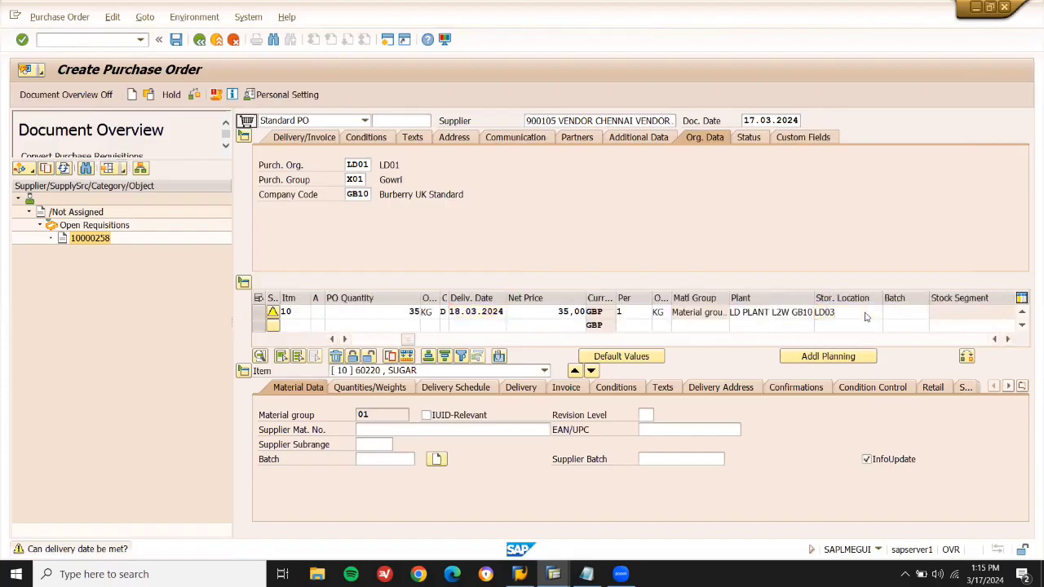
key("Return")
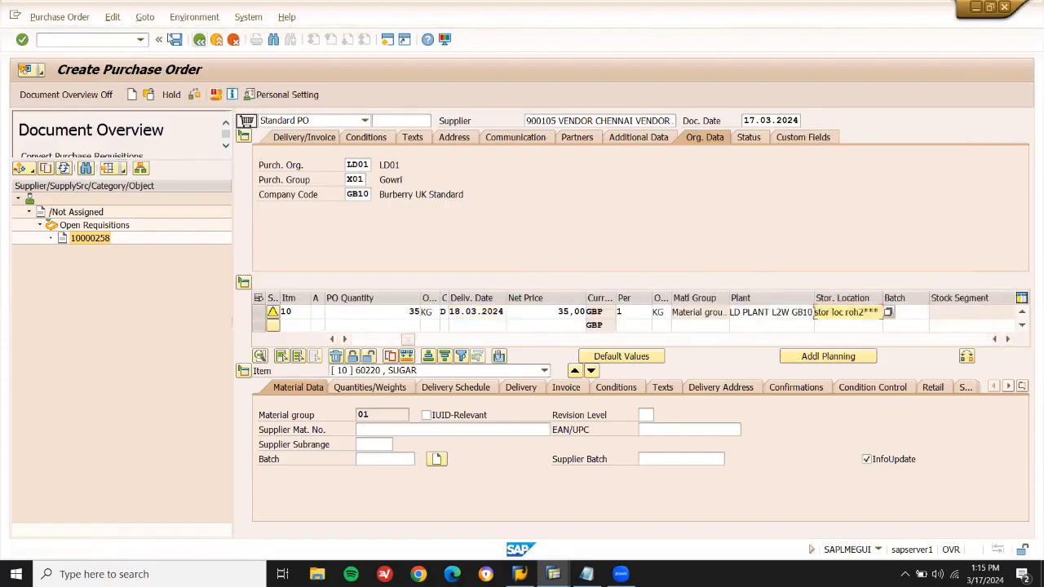
left_click(177, 40)
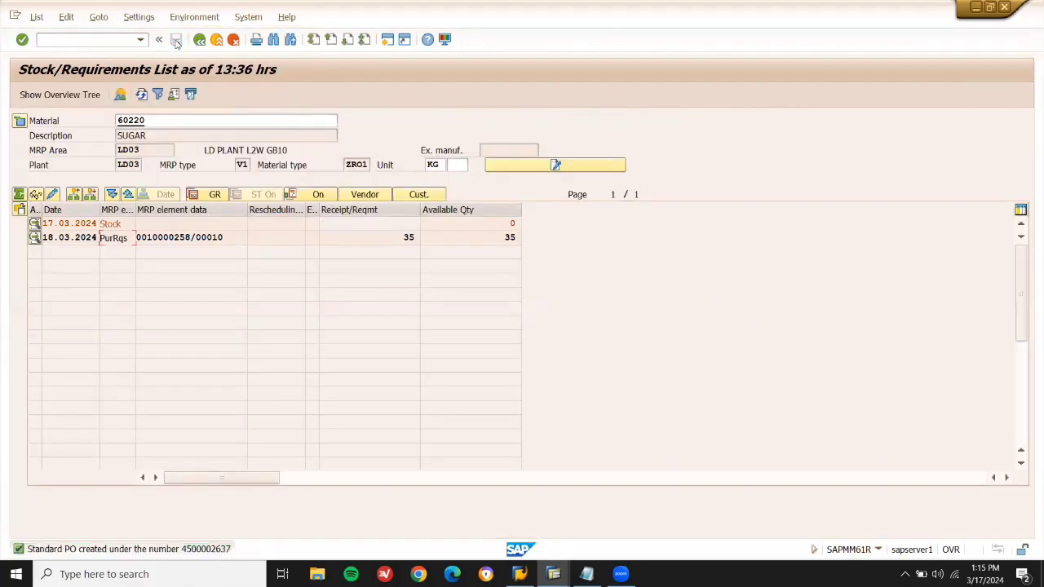
Refresh MD04, copy the new PO number, and check 35 KG on-order stock for 60220 in MMBE.
left_click(142, 95)
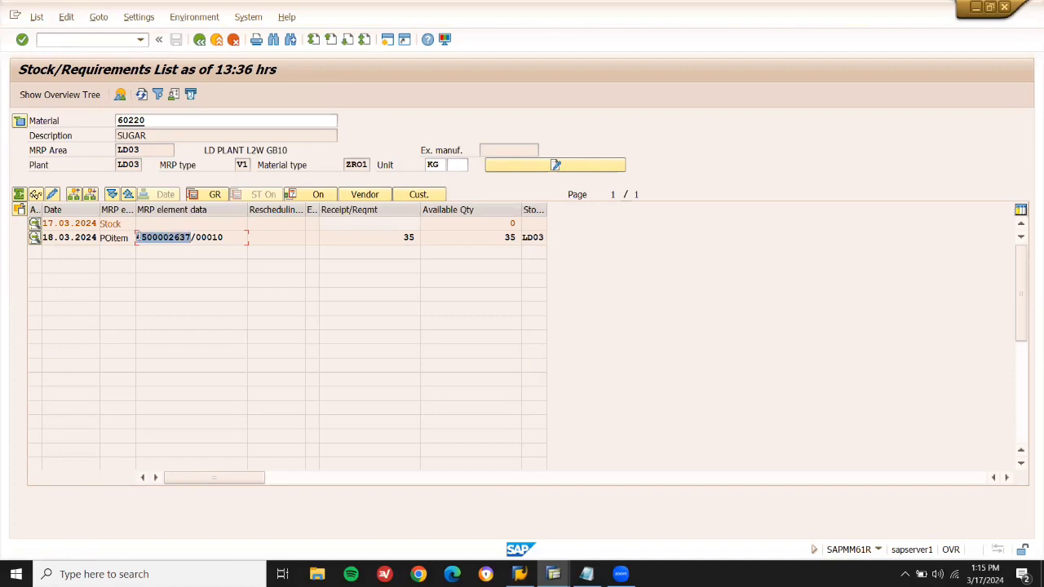
key("ctrl+c")
left_click(553, 574)
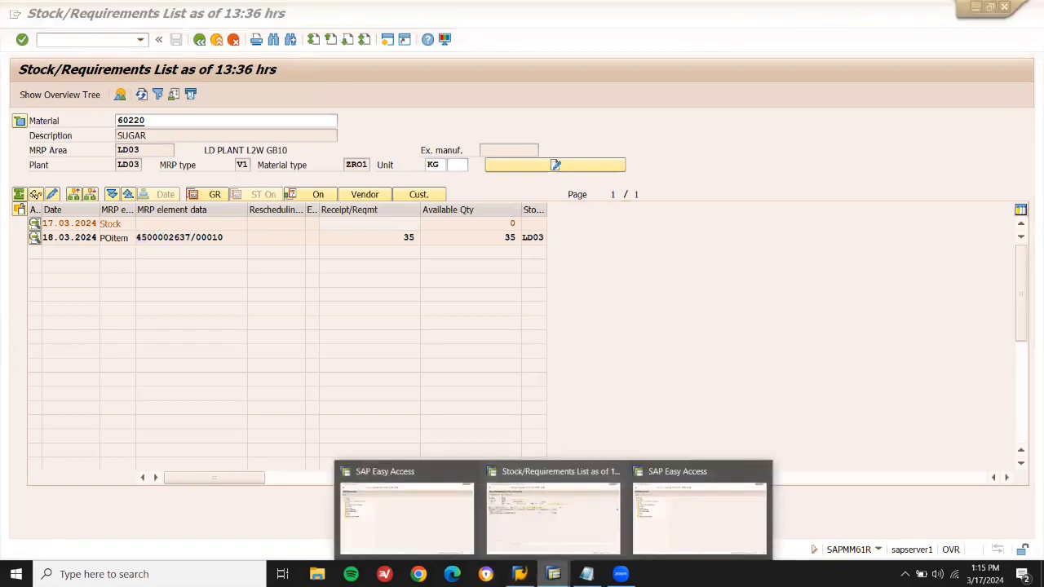
left_click(718, 524)
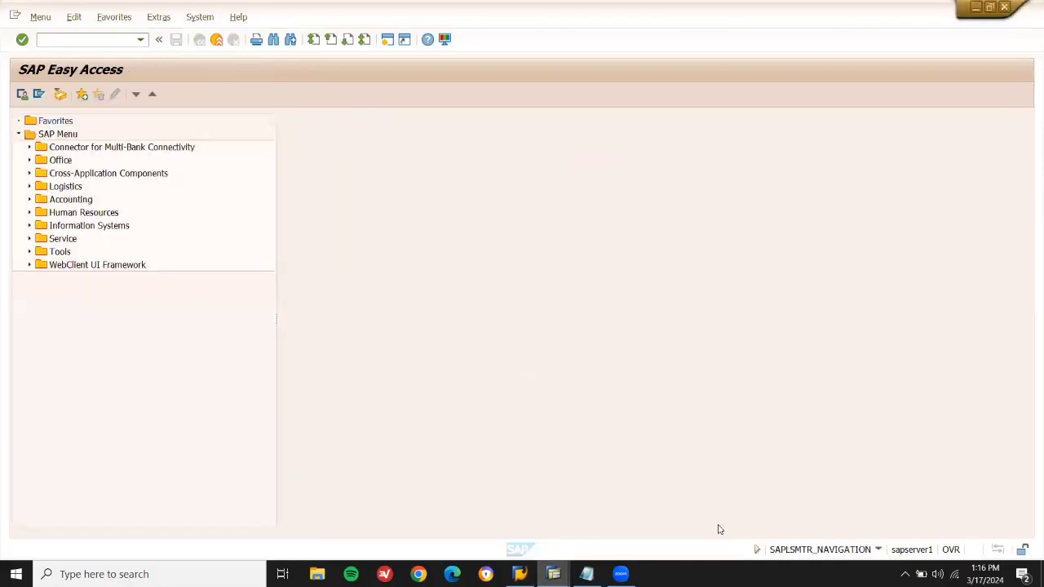
left_click(102, 37)
type("MMBE")
key("Return")
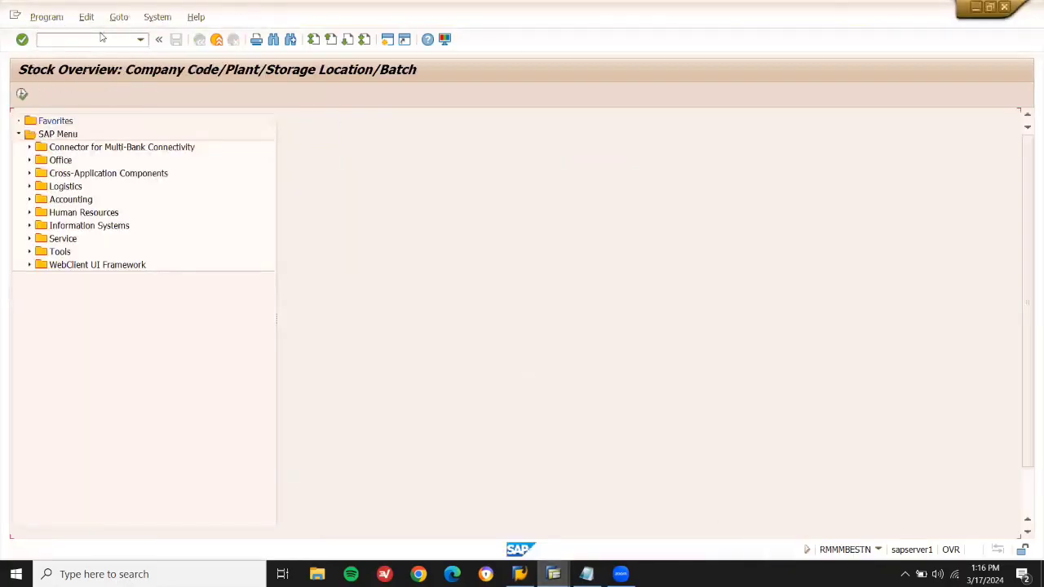
left_click(21, 95)
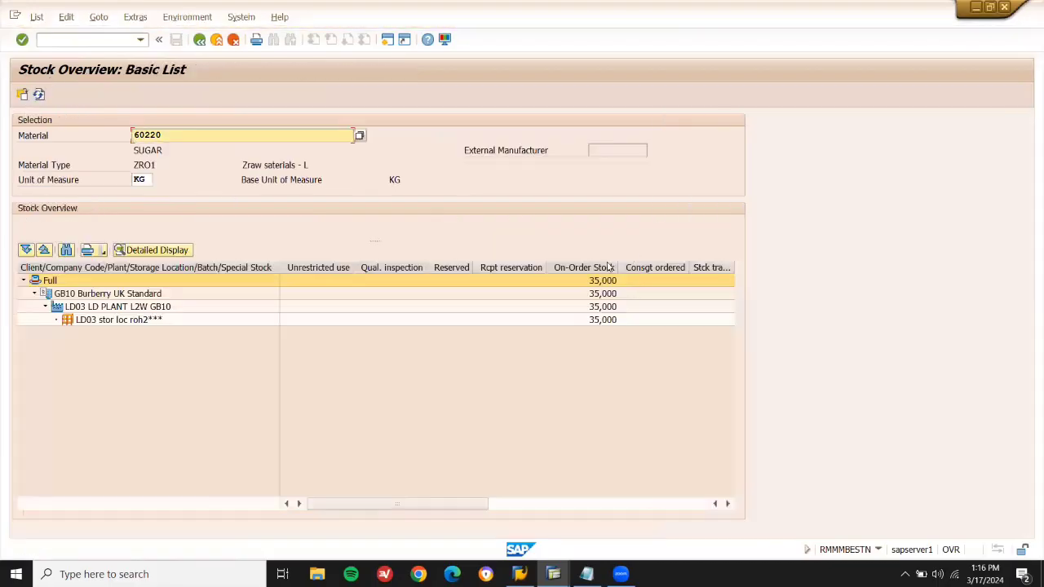
left_click(604, 269)
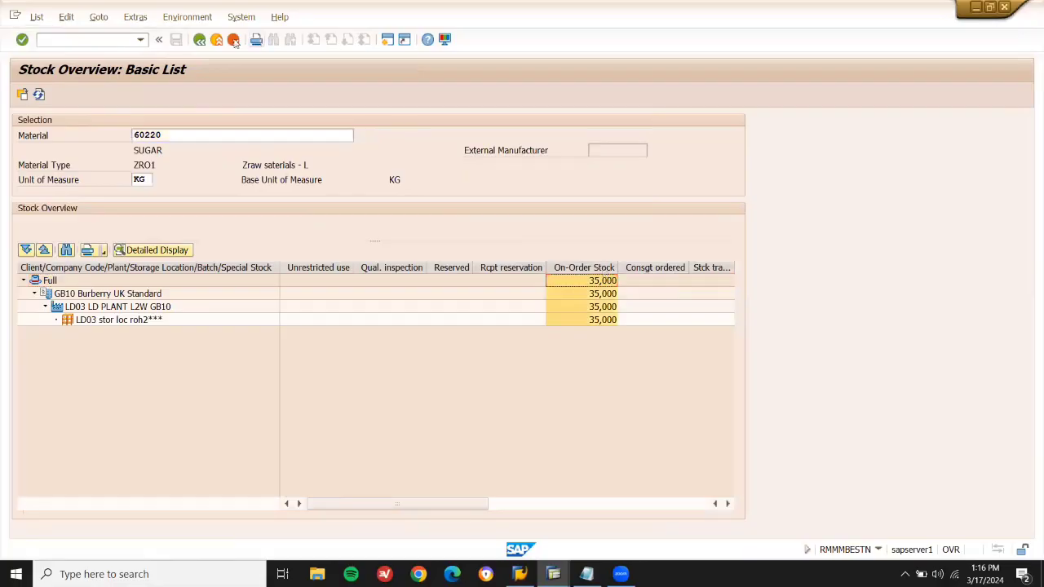
left_click(102, 36)
Post the MIGO goods receipt for the sugar purchase order with the item marked OK.
key("Return")
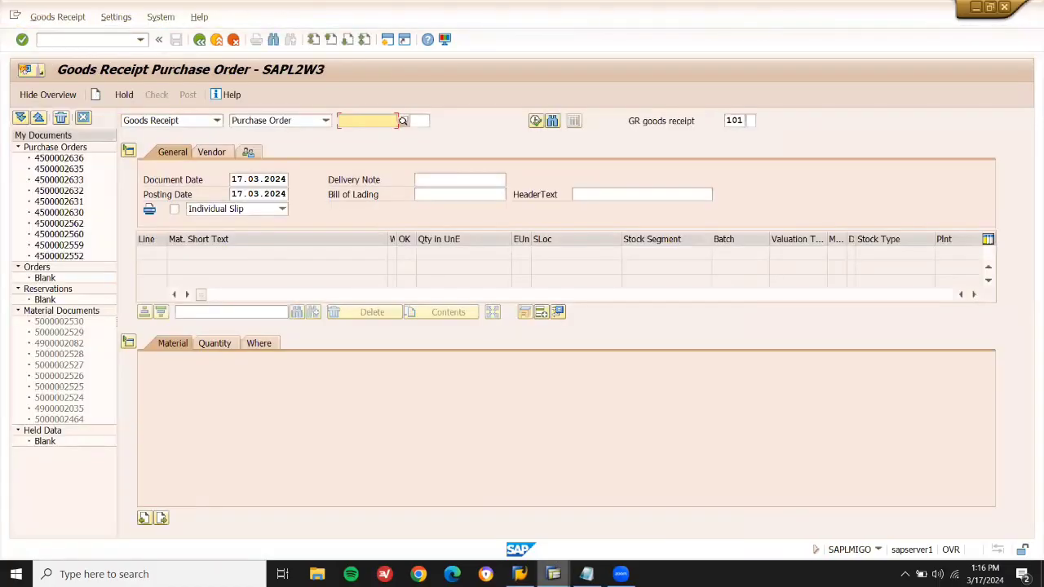
mouse_move(554, 570)
left_click(549, 532)
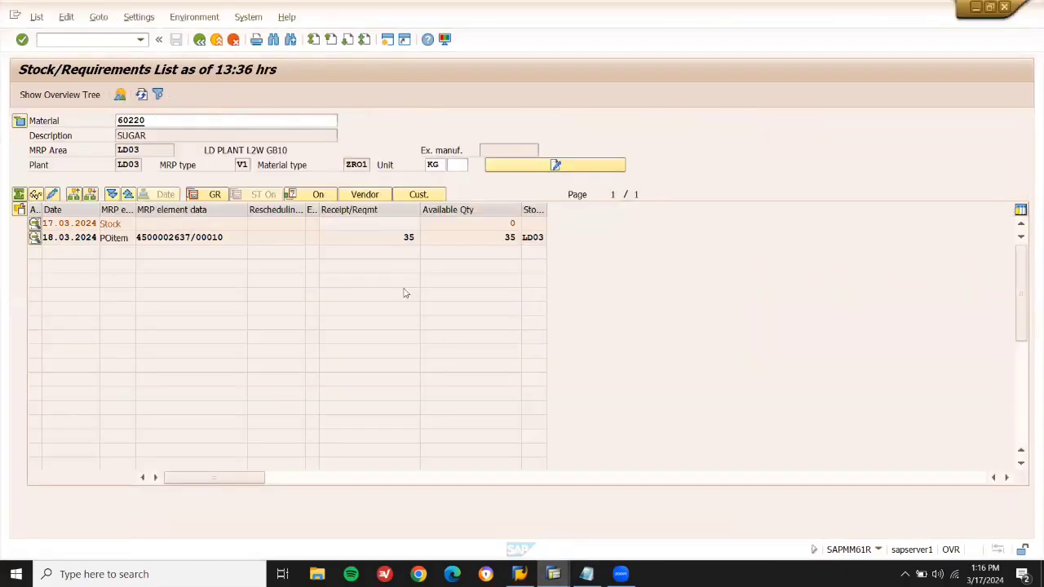
mouse_move(554, 573)
left_click(673, 535)
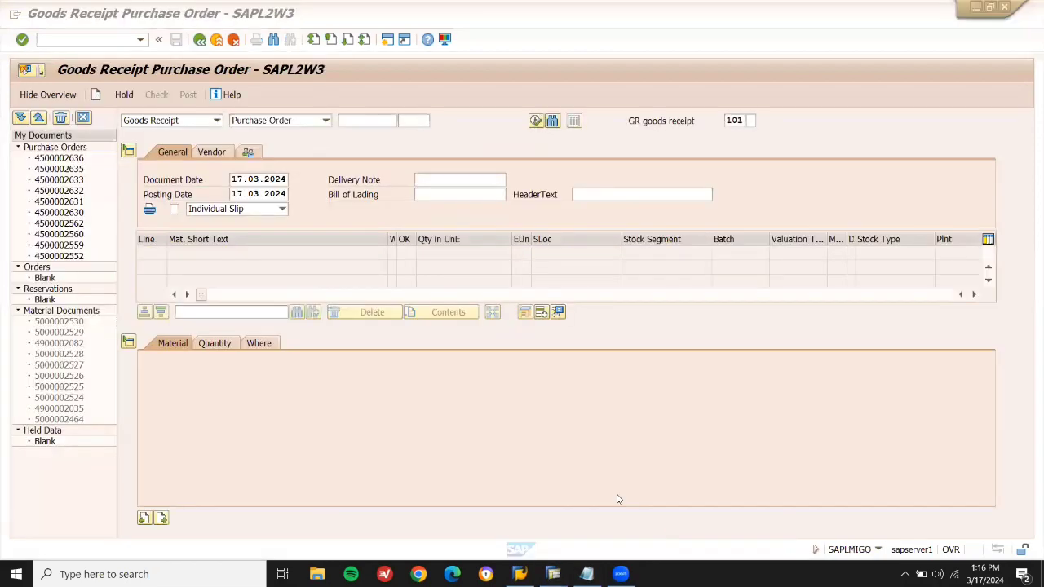
key("ctrl+v")
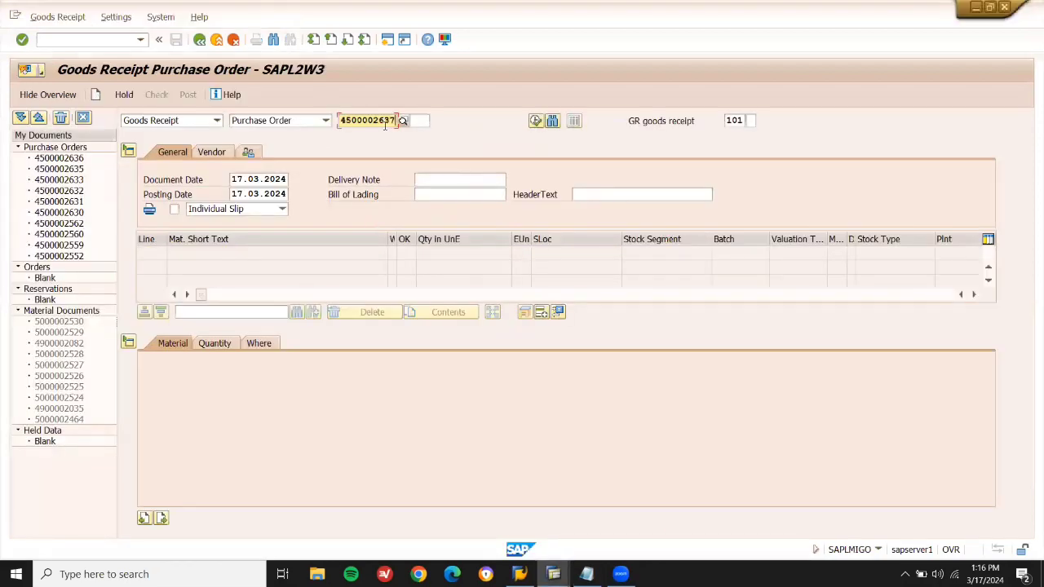
key("Return")
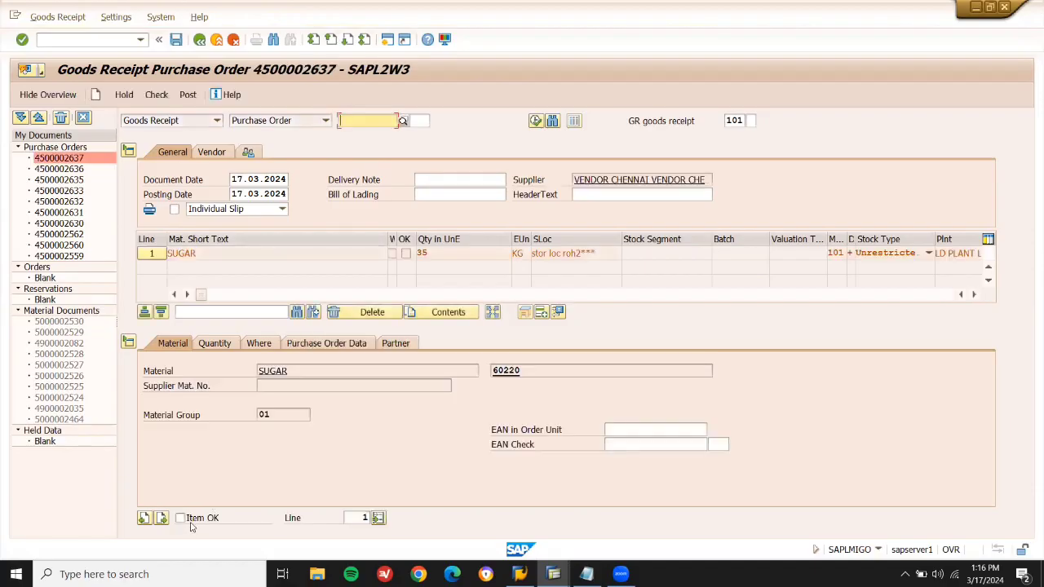
left_click(192, 523)
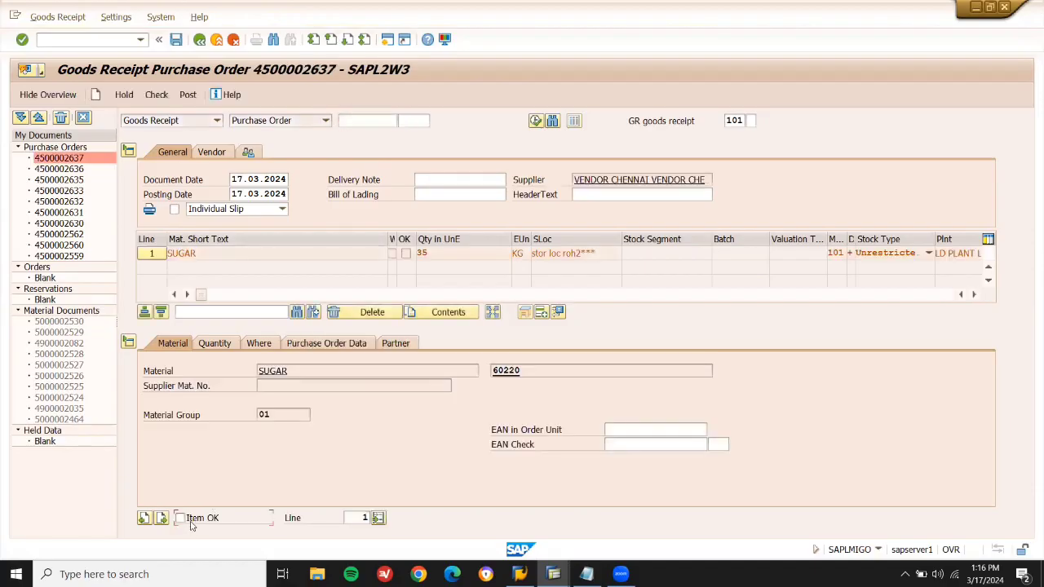
left_click(190, 97)
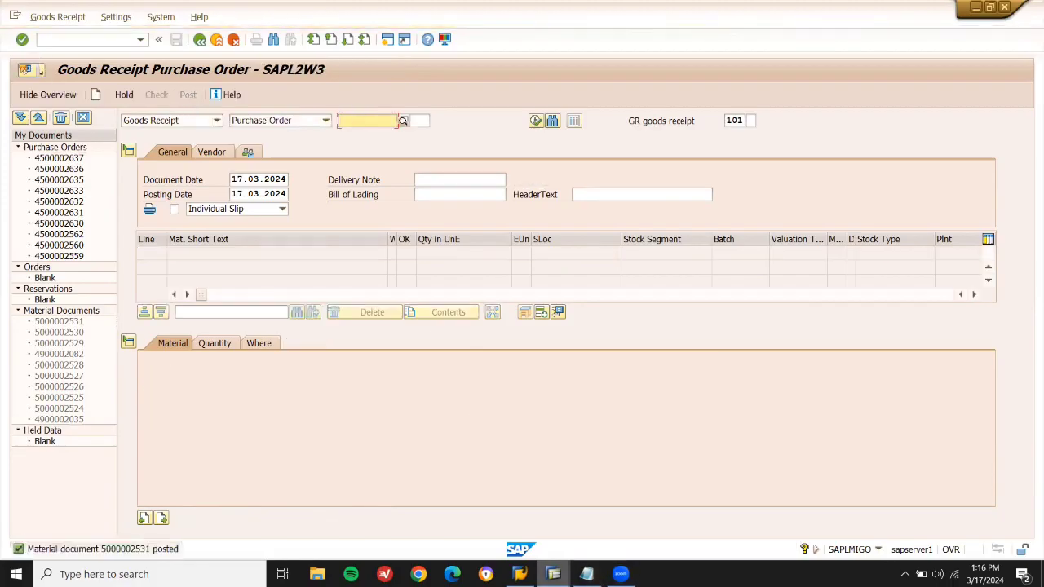
Refresh the stock/requirements list to confirm 35 KG of 60220 now in stock.
mouse_move(553, 572)
left_click(547, 514)
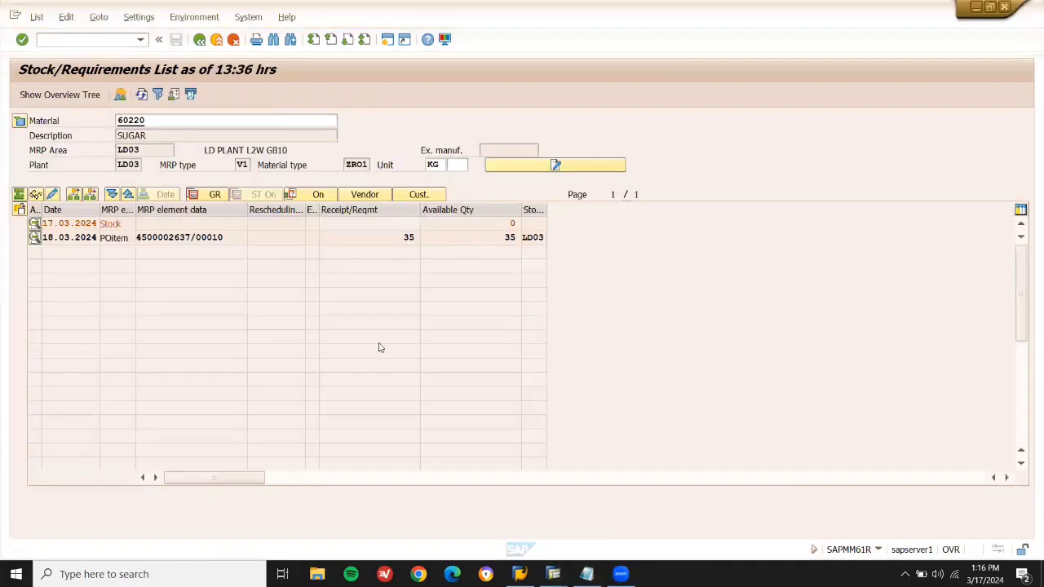
left_click(143, 96)
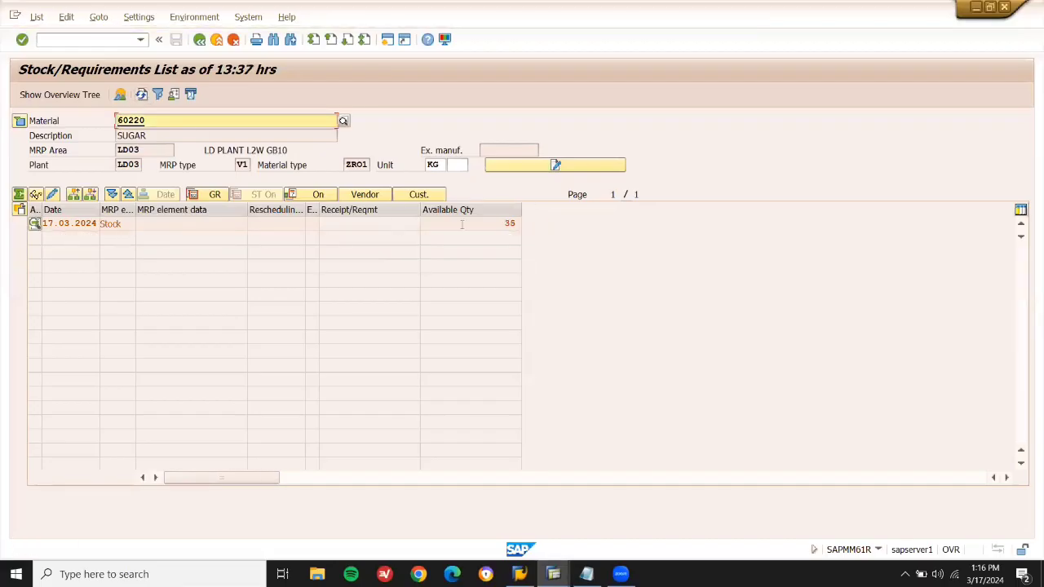
left_click(463, 223)
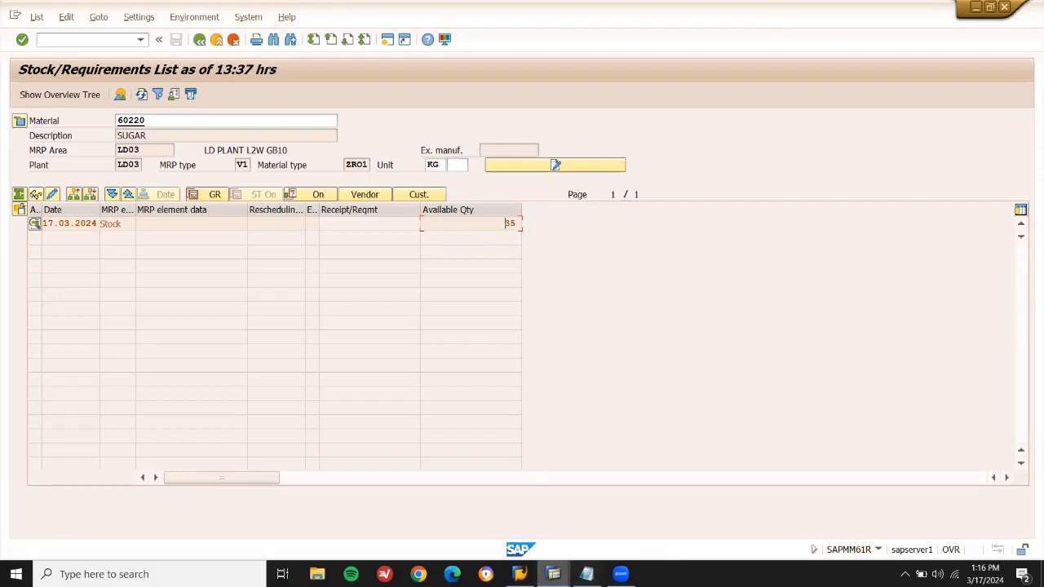
mouse_move(552, 574)
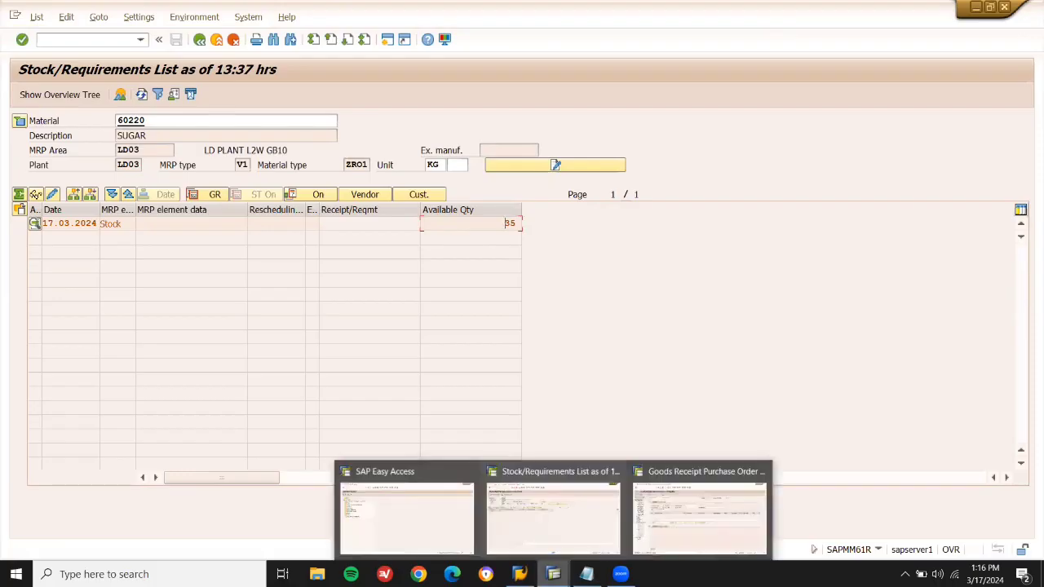
left_click(699, 514)
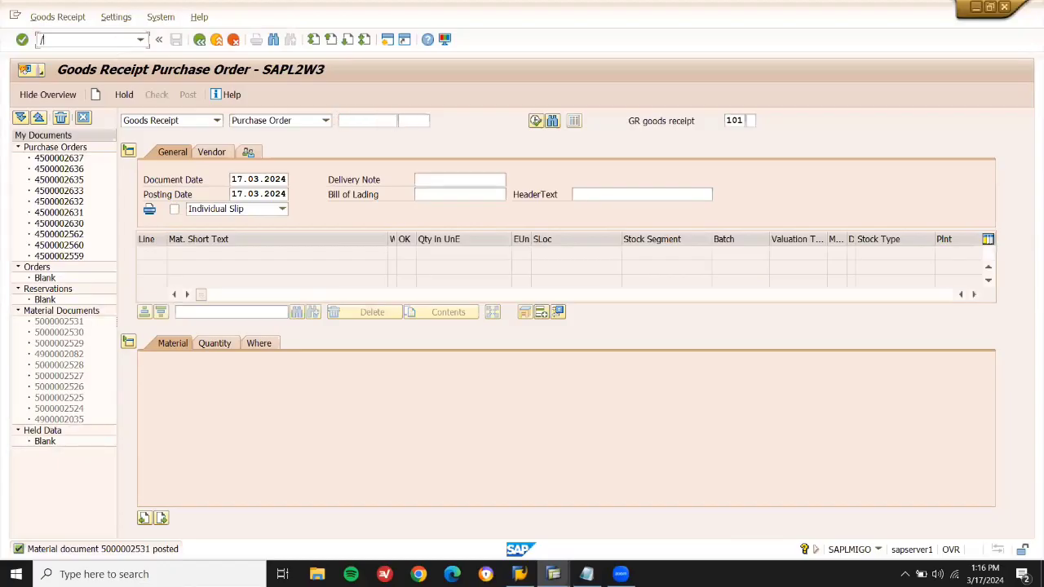
Start incoming invoice entry with /NMIRO and pick invoice date 17.03.2024.
left_click(118, 45)
type("/NMIRO")
key("Return")
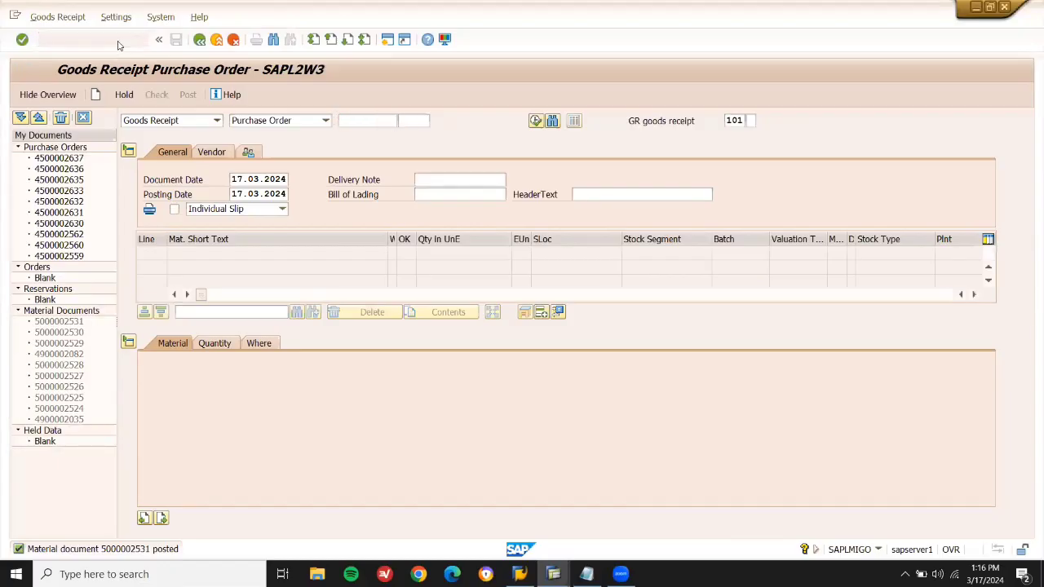
key("space")
Confirm the invoice date, enable tax calculation, and reference the sugar purchase order.
key("Down")
key("Return")
key("Return")
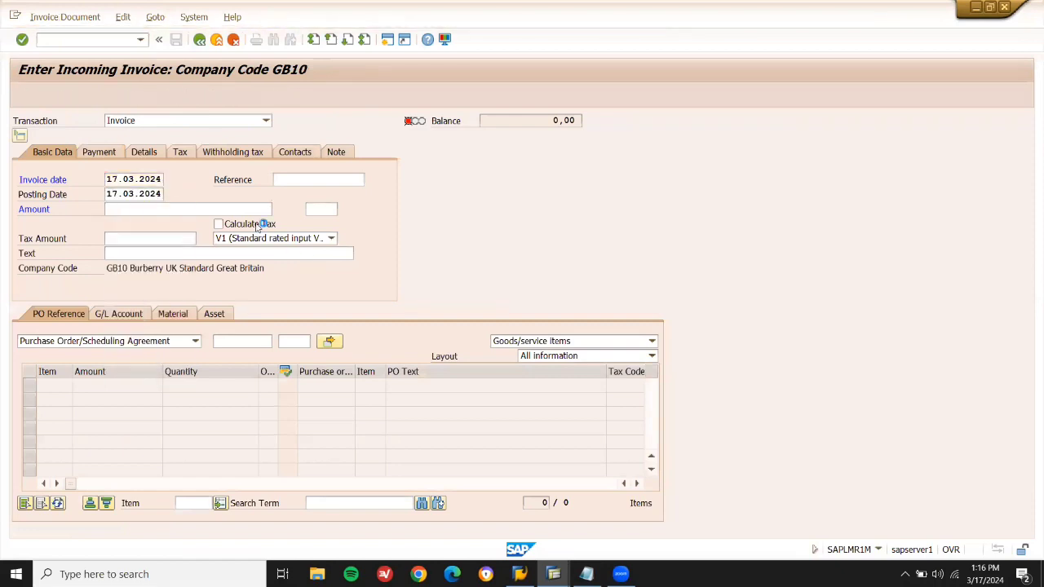
left_click(255, 224)
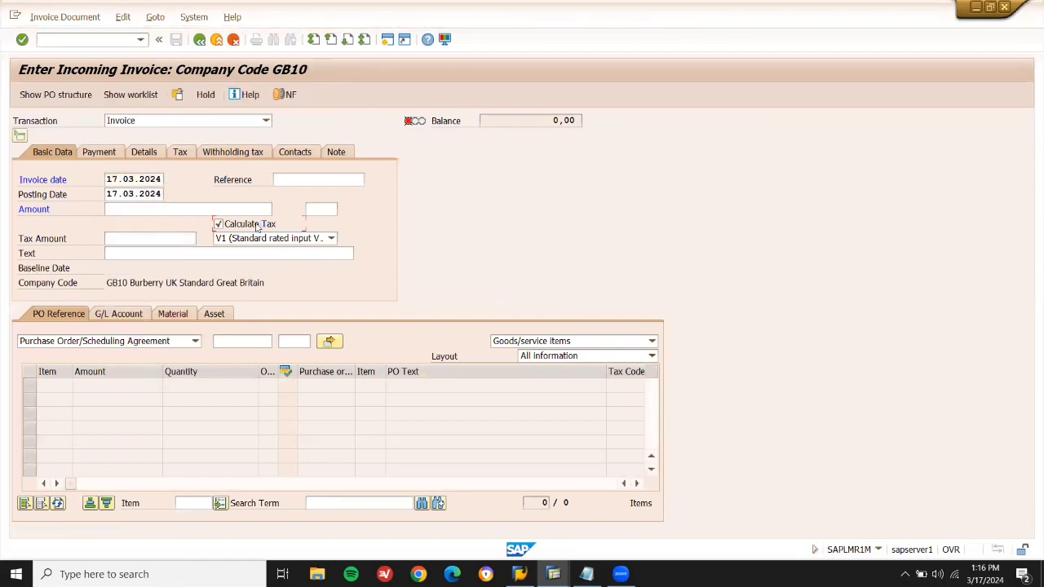
left_click(239, 344)
key("ctrl+v")
key("Return")
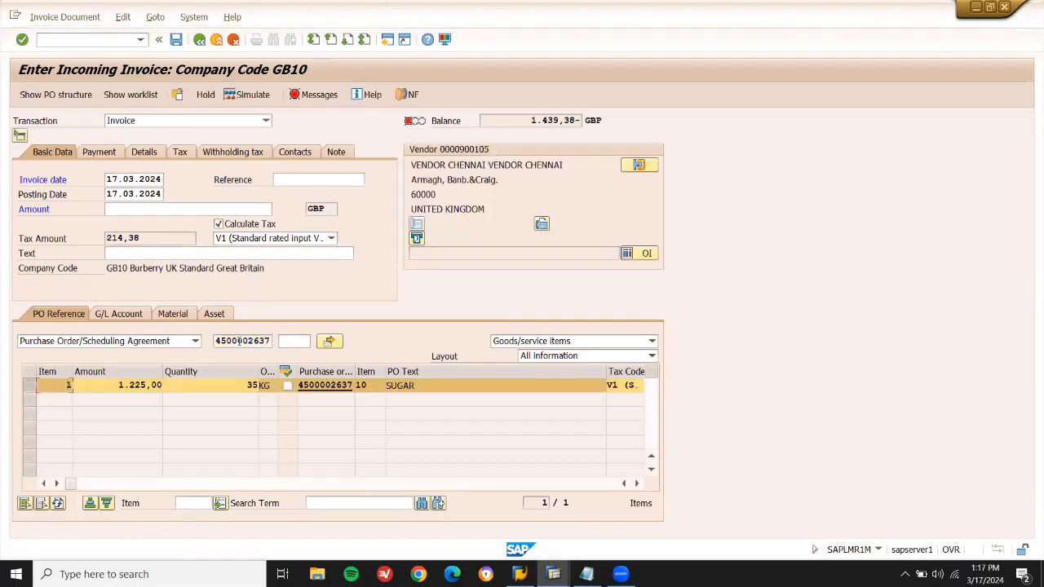
Enter the balance 1.439,38 as the invoice amount so the balance is zero.
left_click(208, 208)
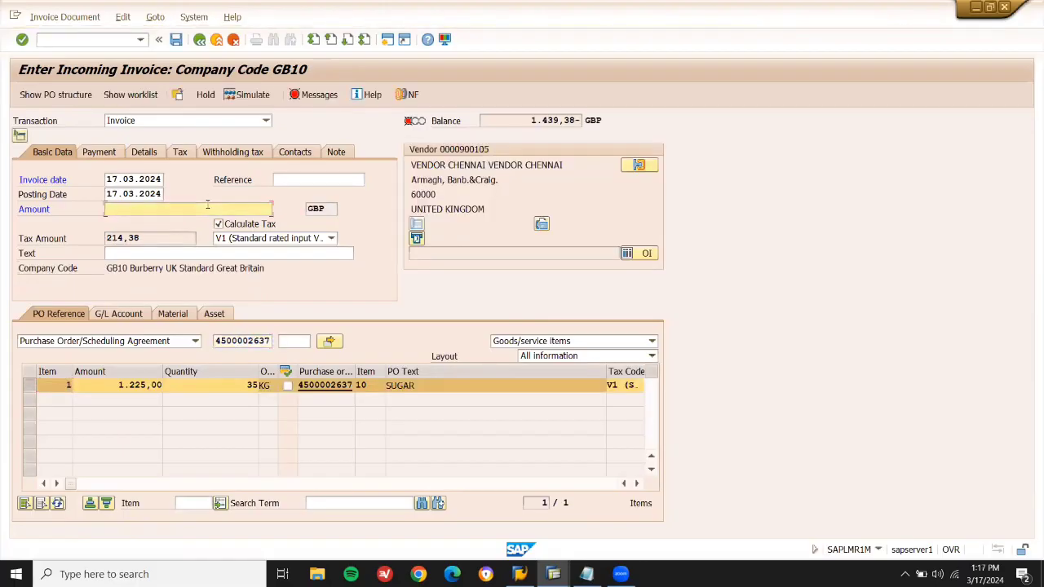
left_click(526, 120)
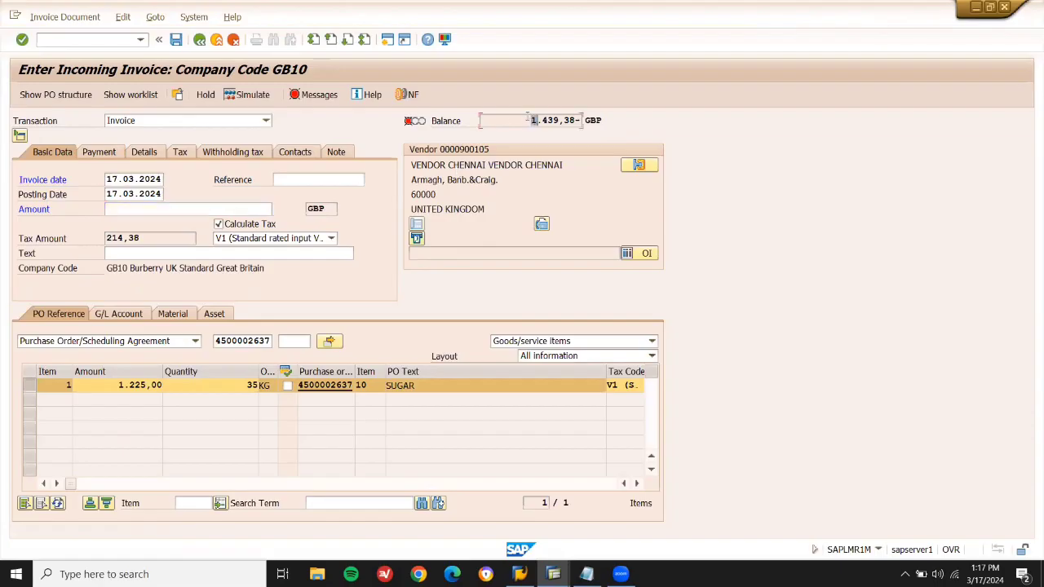
key("shift+Right")
key("shift+Right")
key("shift+Right")
key("shift+Right")
key("shift+Right")
key("shift+Right")
key("ctrl+c")
left_click(230, 210)
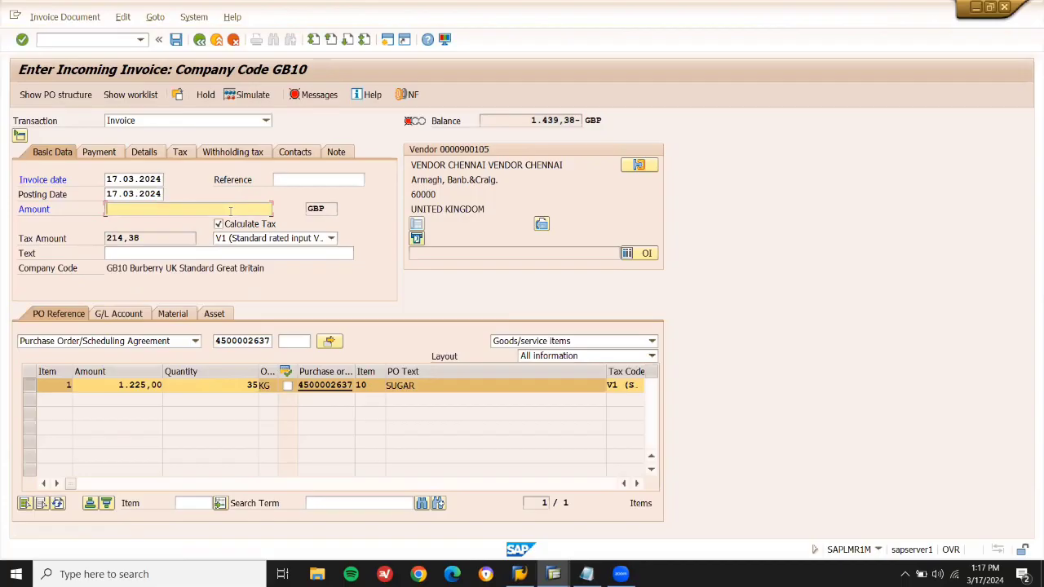
key("ctrl+v")
key("Return")
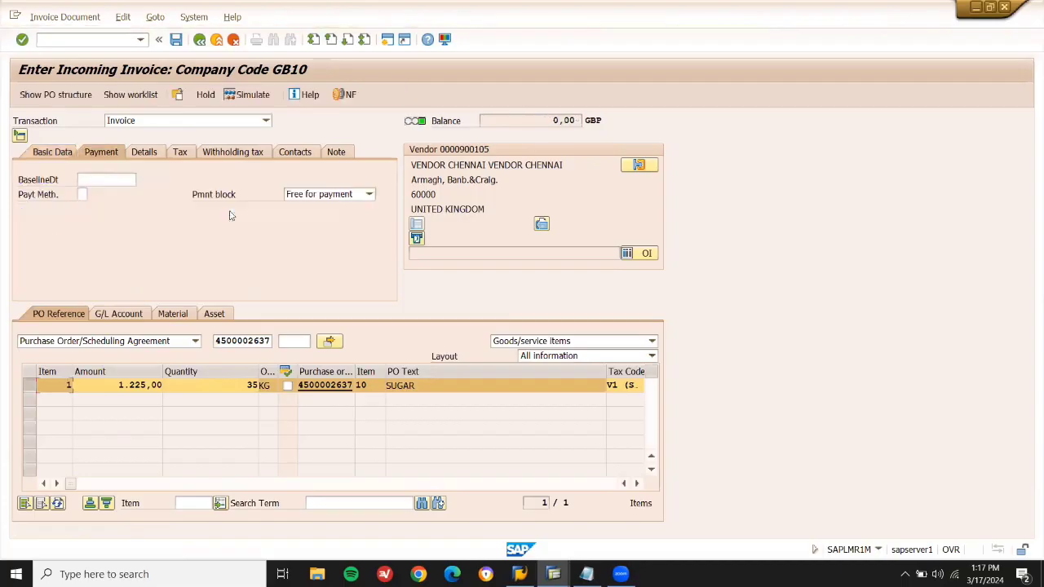
Set baseline date 17.03.2024, post the vendor invoice, and exit to Easy Access.
left_click(128, 180)
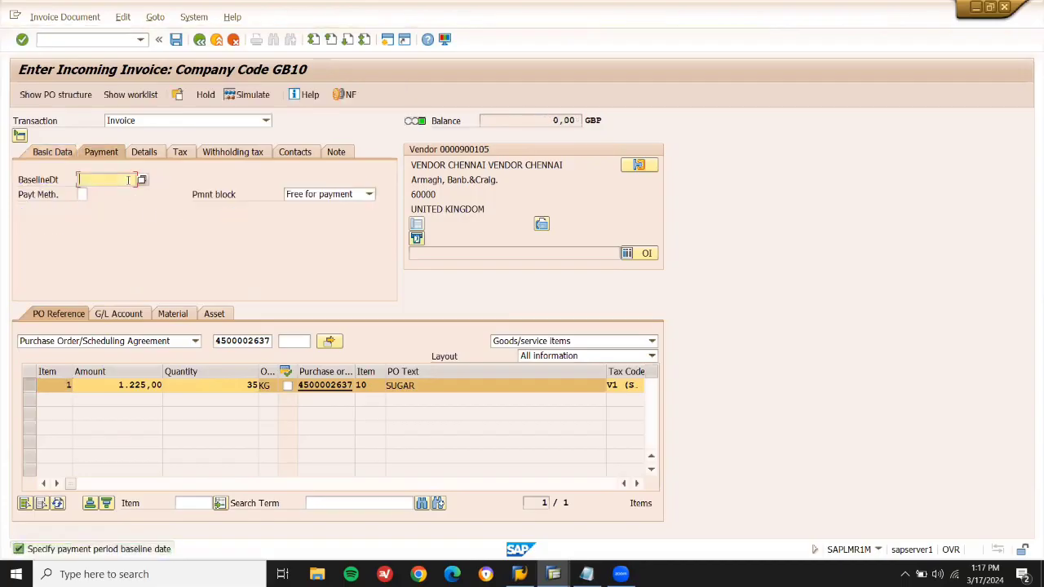
left_click(127, 190)
key("Return")
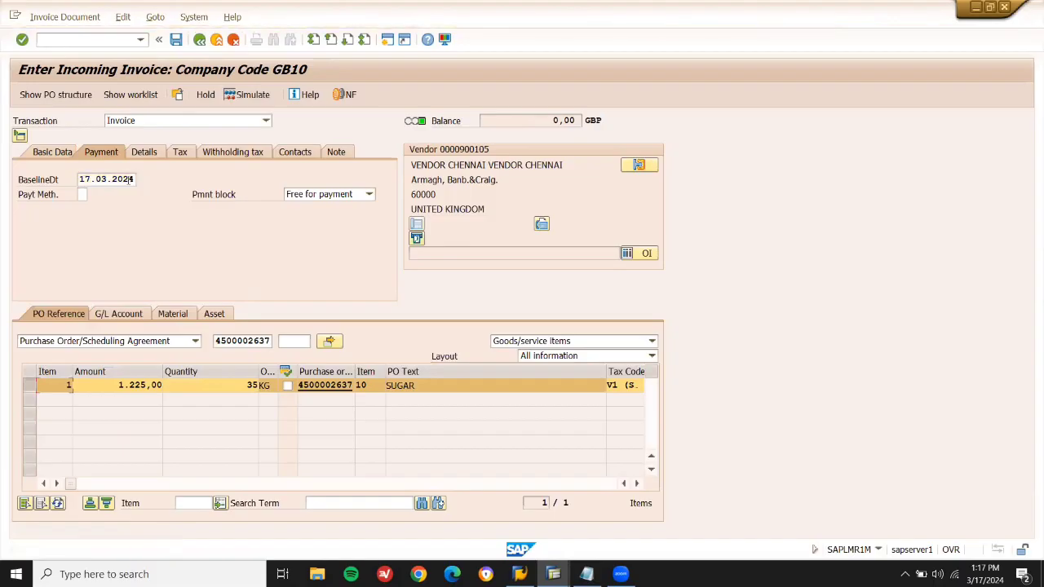
left_click(176, 40)
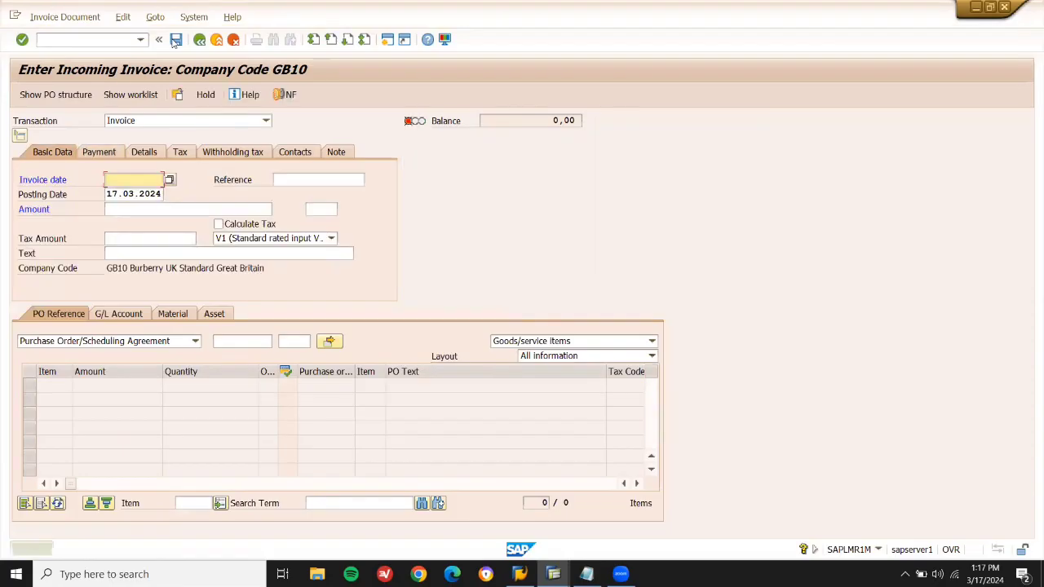
left_click(216, 40)
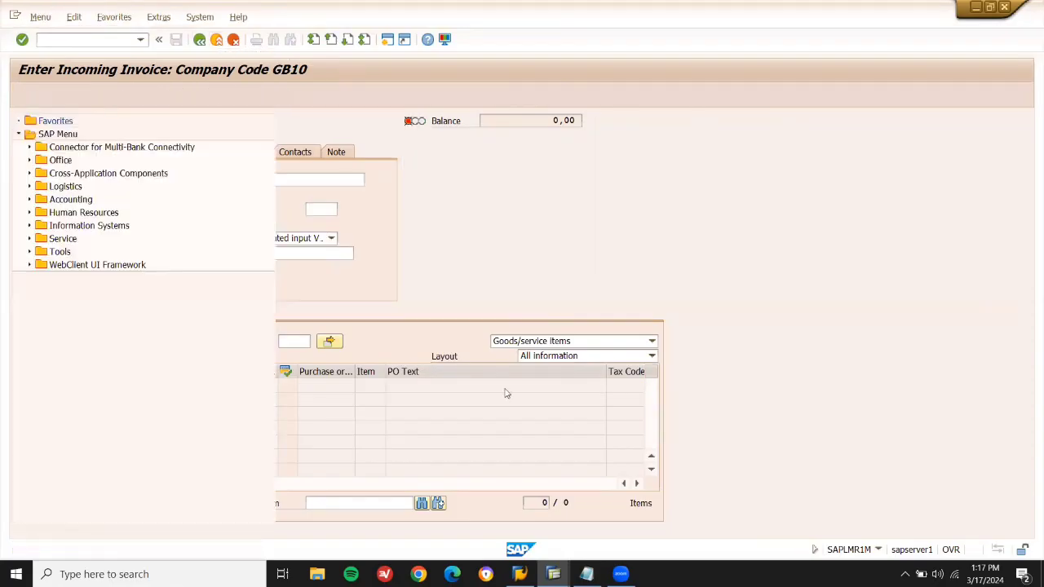
mouse_move(553, 574)
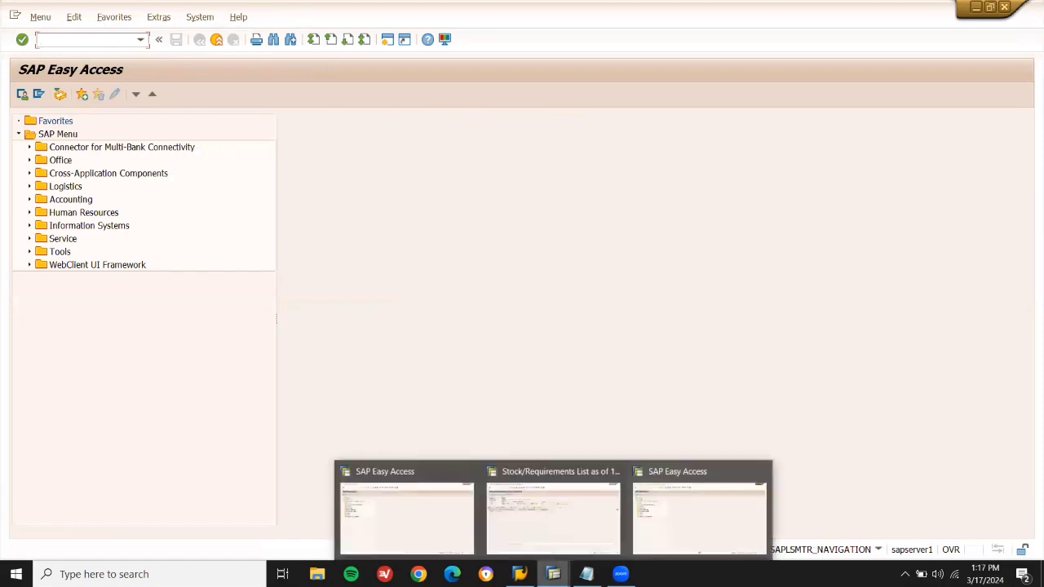
left_click(659, 531)
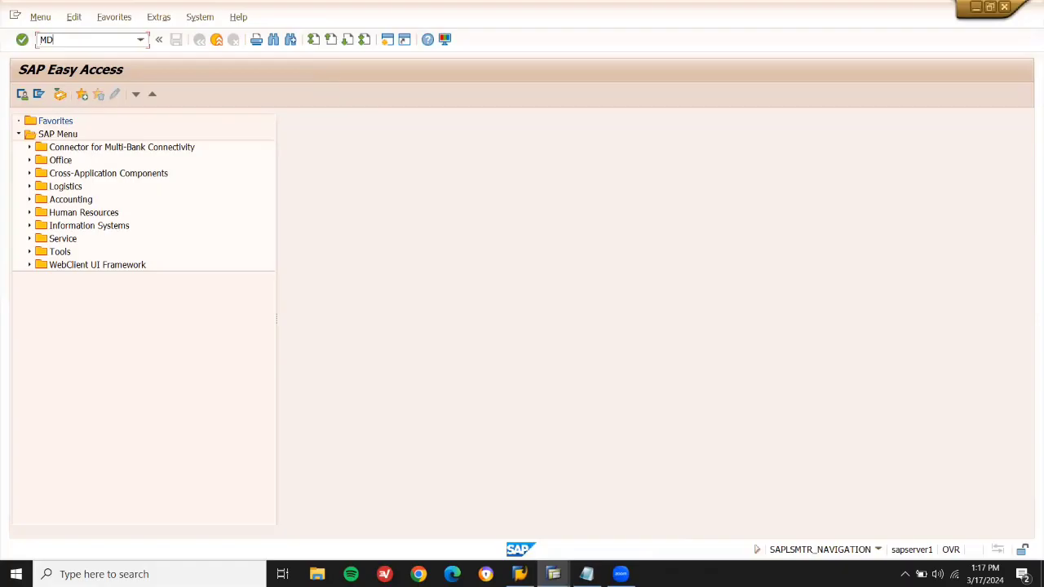
key("Return")
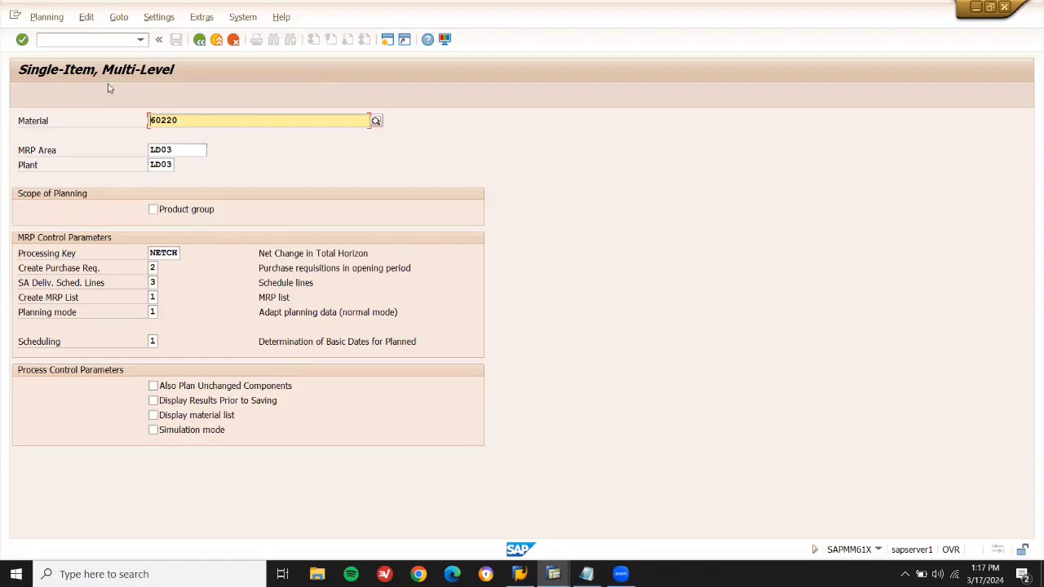
key("F3")
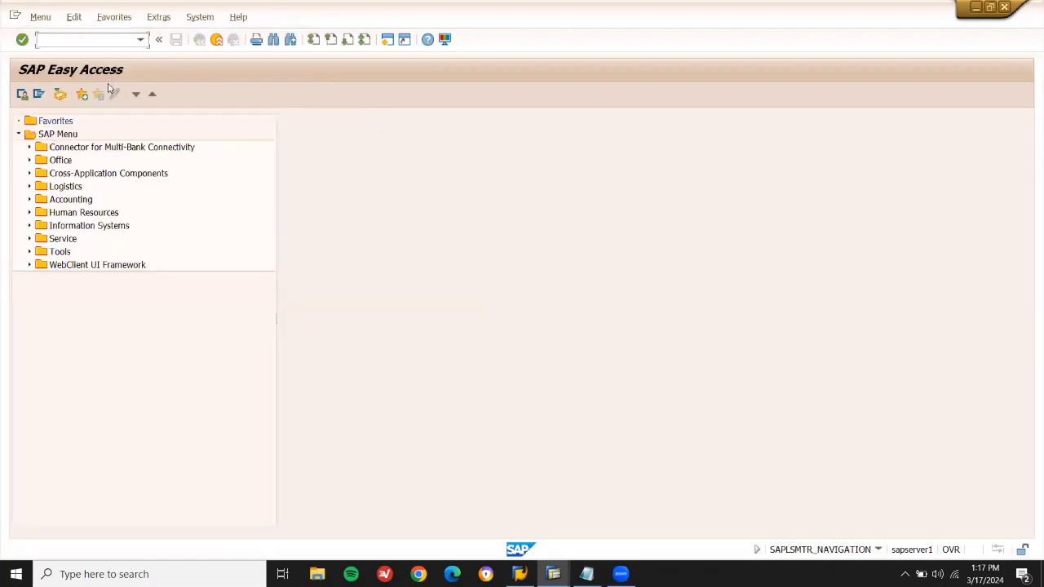
key("Return")
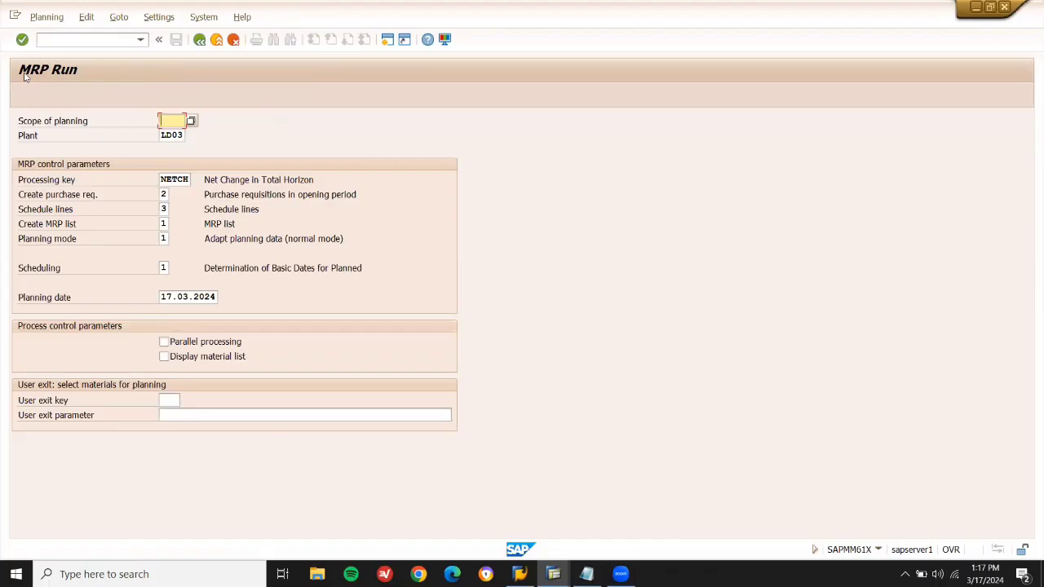
key("Down")
key("shift+Right")
key("shift+Right")
key("shift+Right")
key("shift+Right")
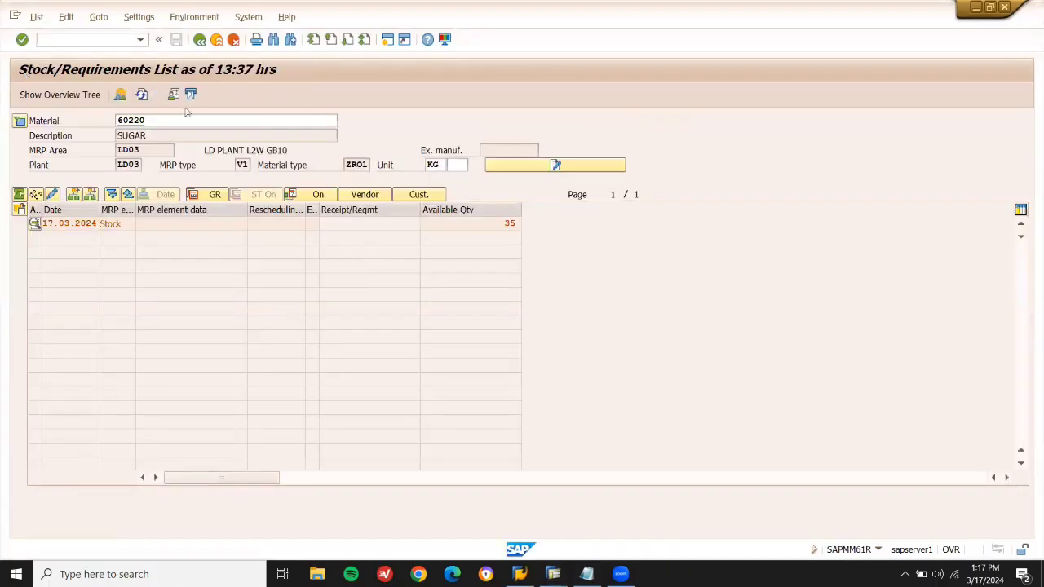
left_click(216, 40)
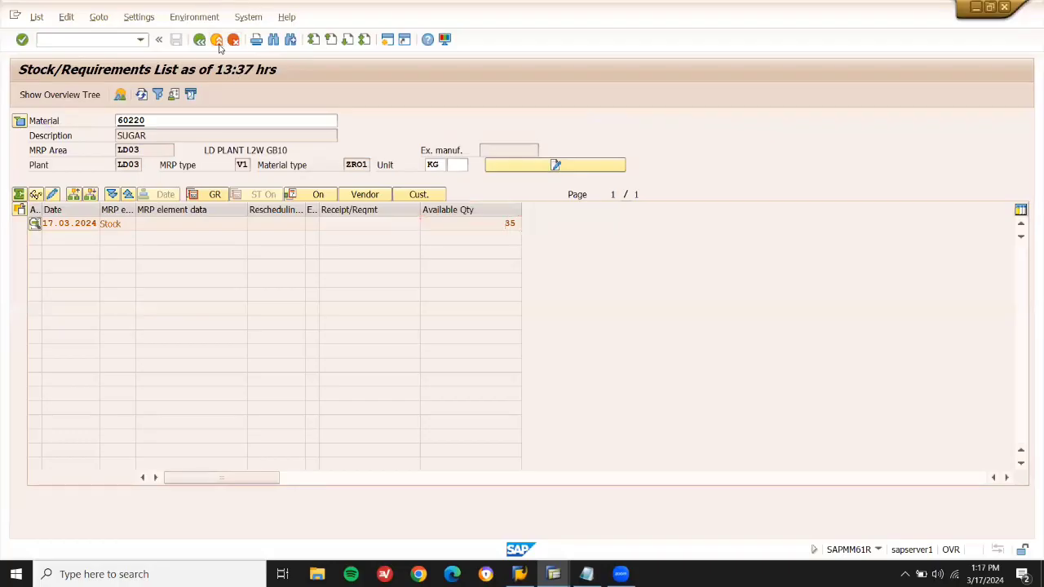
Start MM01 copying from 60220, deselecting the three Sales views.
left_click(89, 39)
type("MM01")
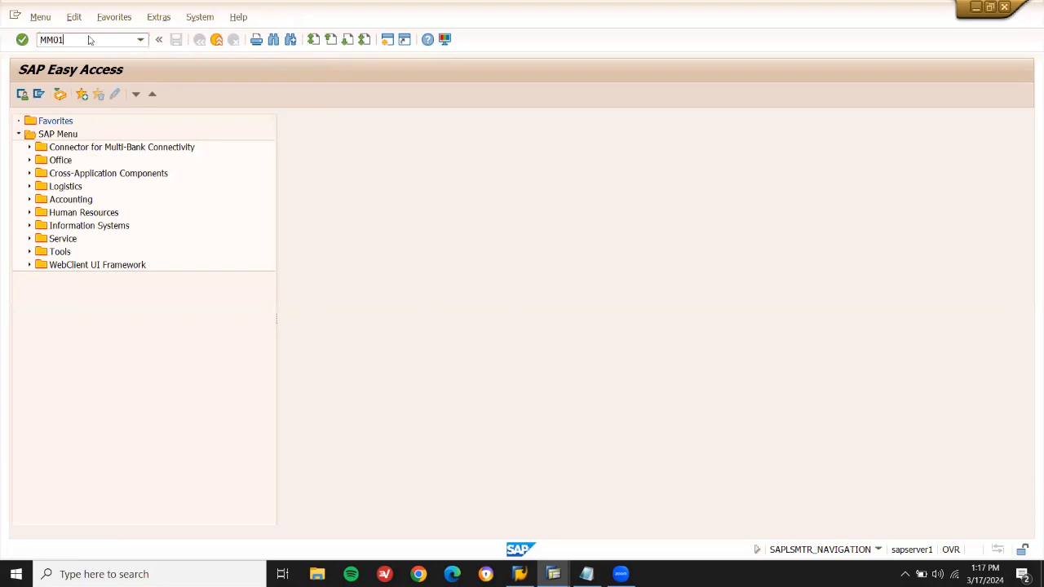
key("Return")
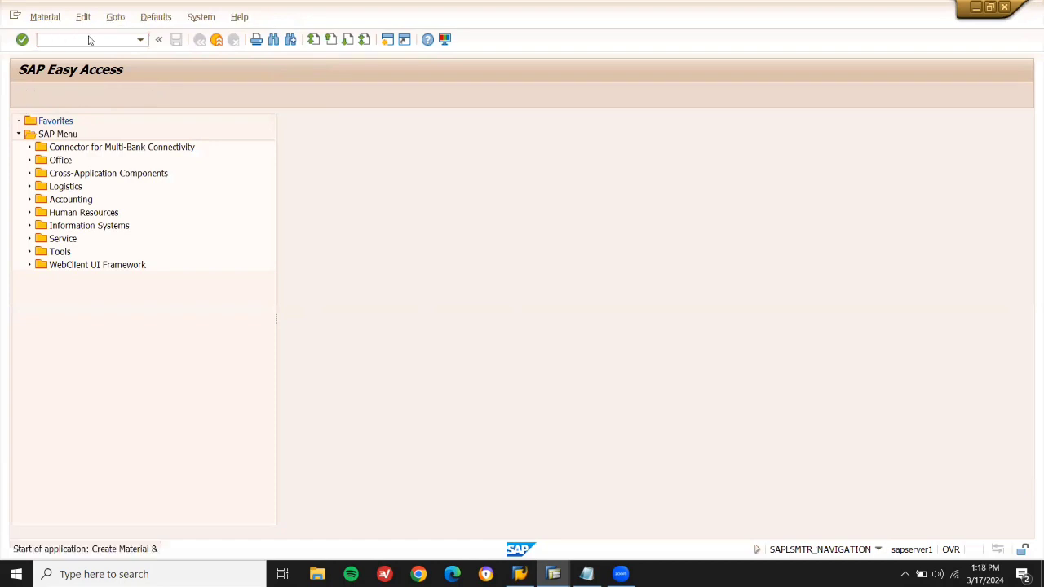
key("Tab")
key("Tab")
key("Tab")
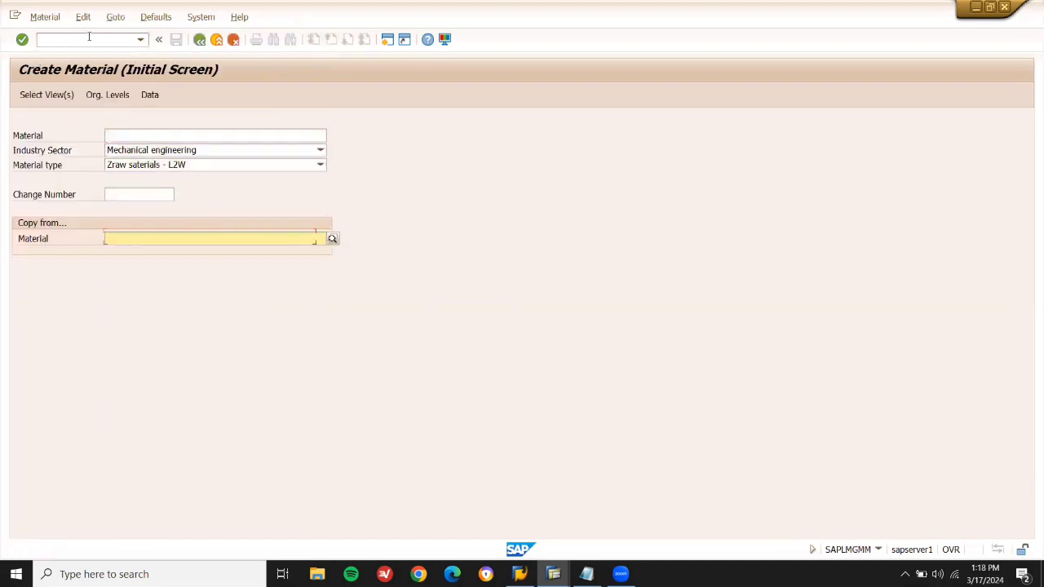
key("BackSpace")
type("3")
type("60220")
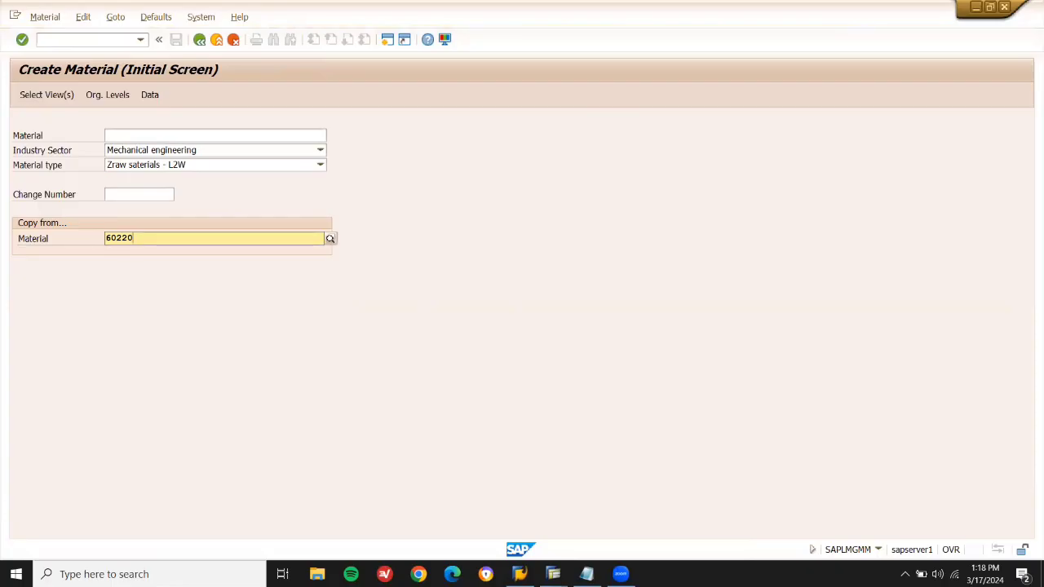
key("Return")
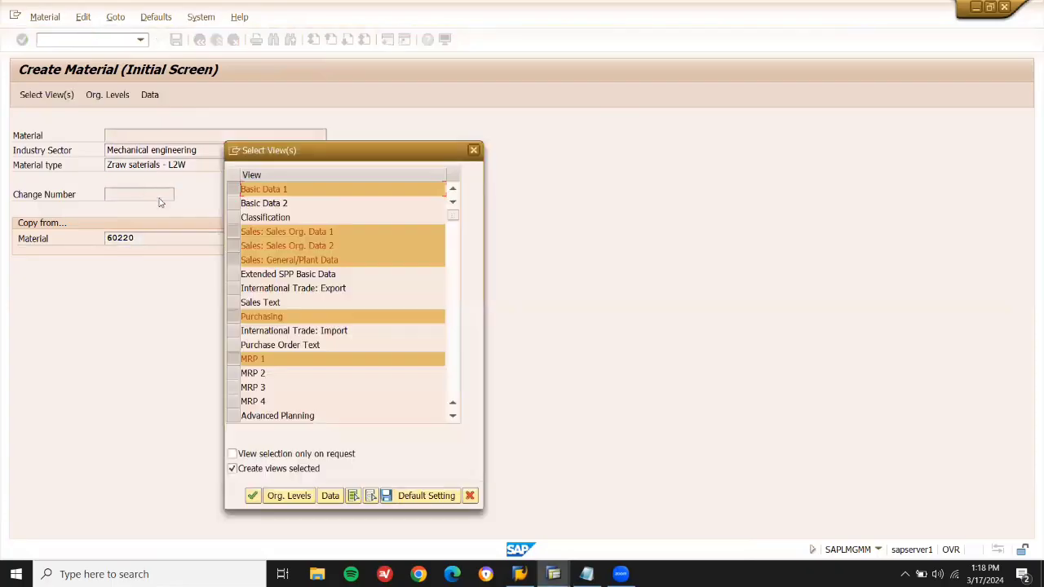
left_click(233, 231)
left_click(234, 245)
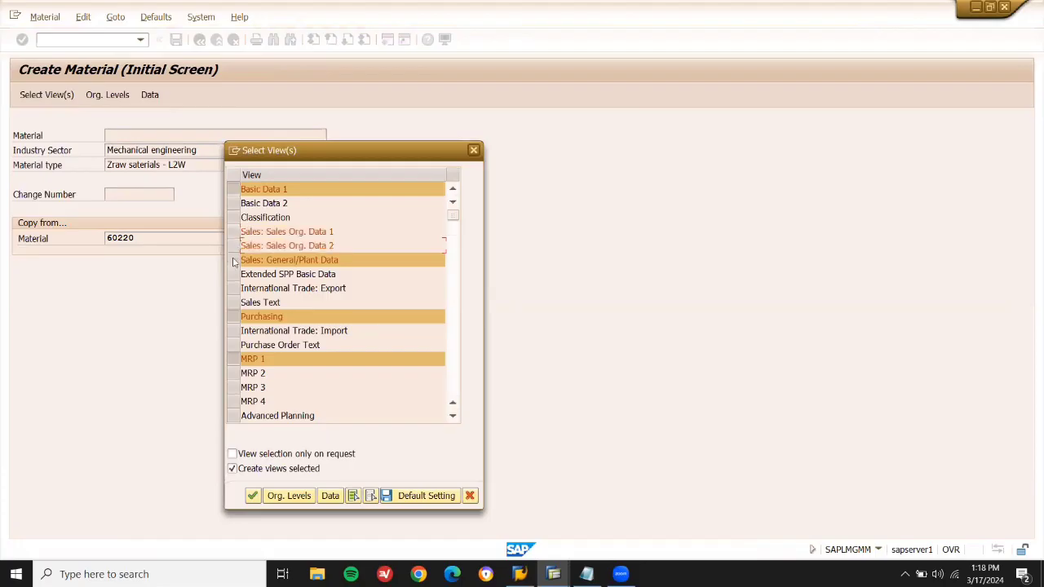
left_click(234, 259)
key("Return")
Set plant LD03 and the copy-from organizational levels.
key("Delete")
type("LD0")
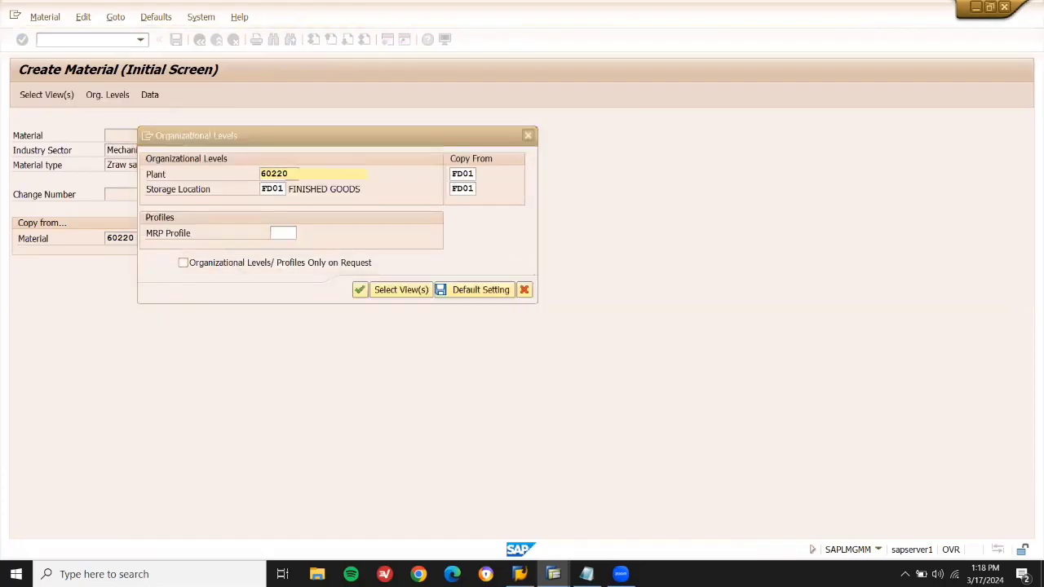
type("3")
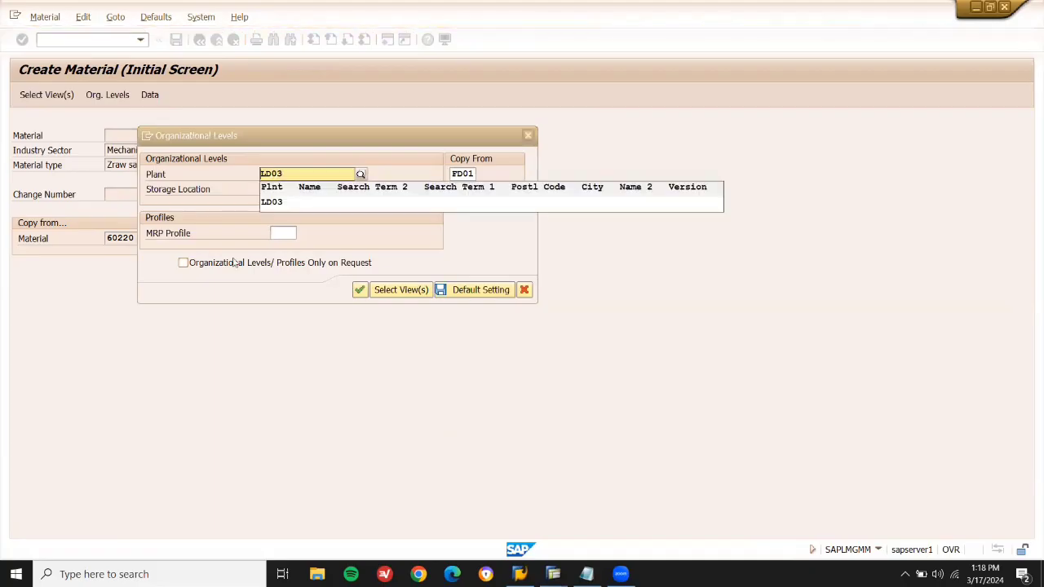
key("Left")
key("shift+Right")
key("shift+Right")
key("Return")
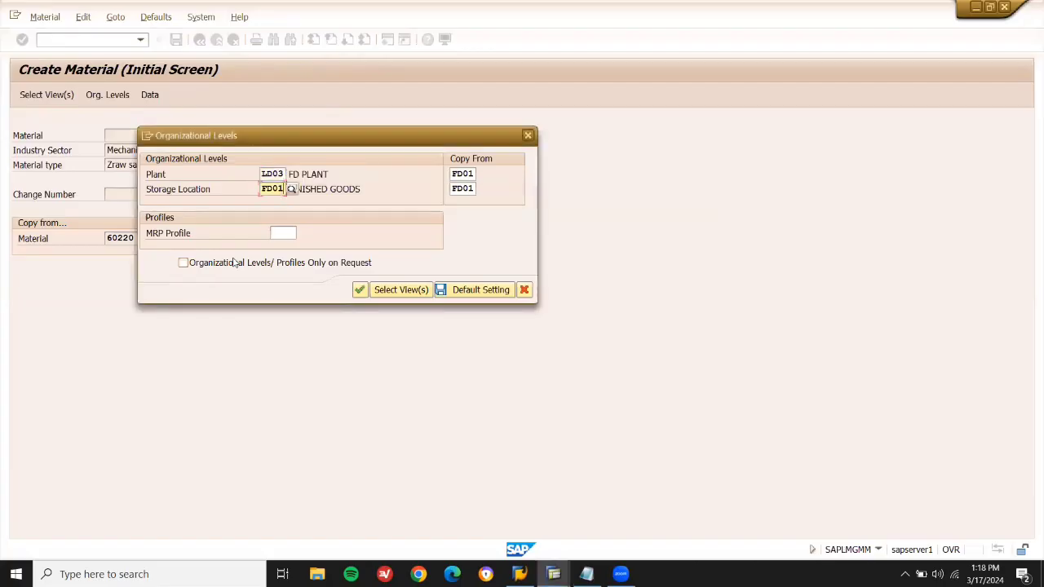
key("Tab")
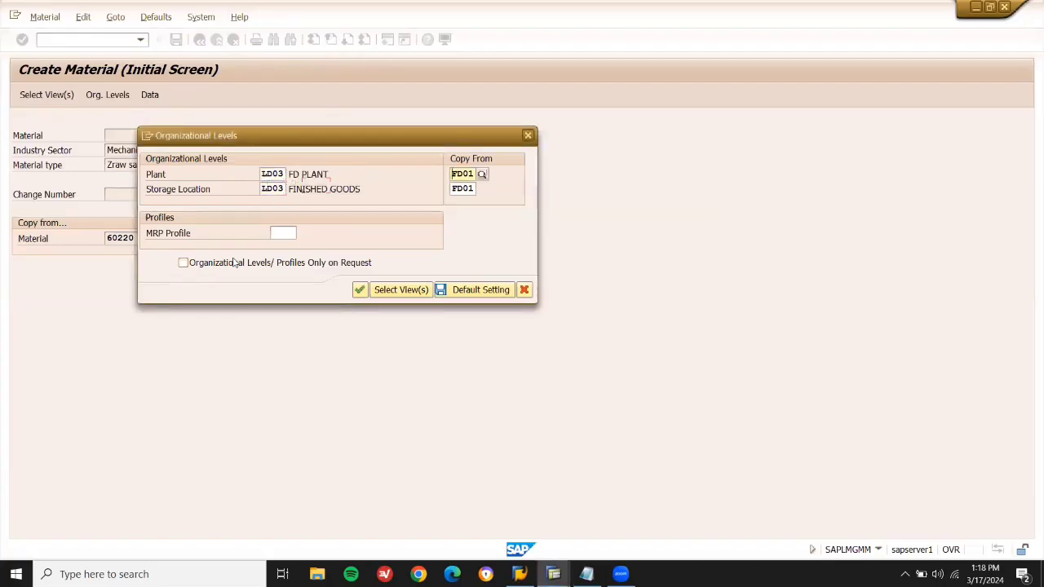
key("Down")
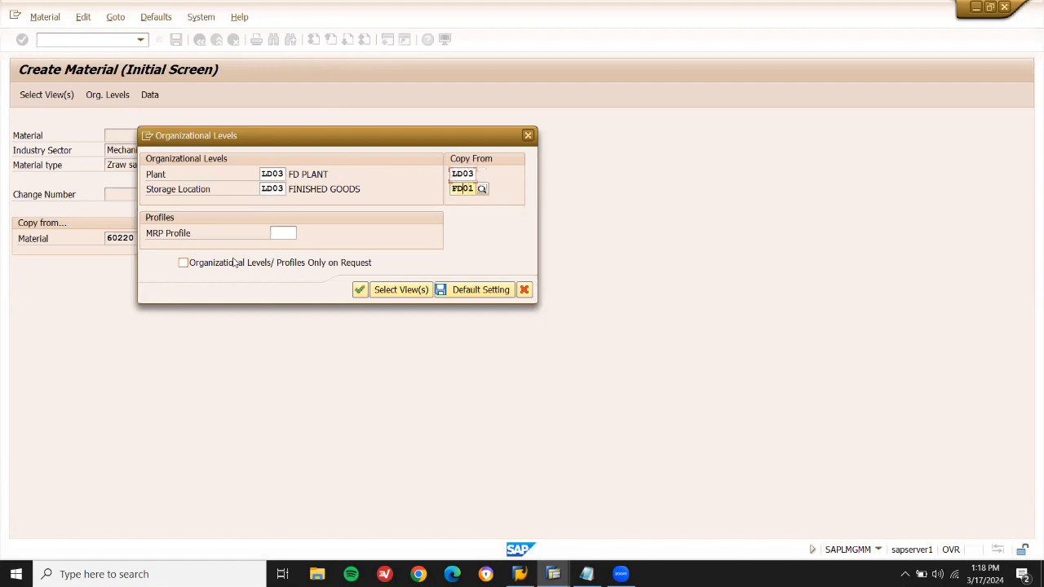
key("Return")
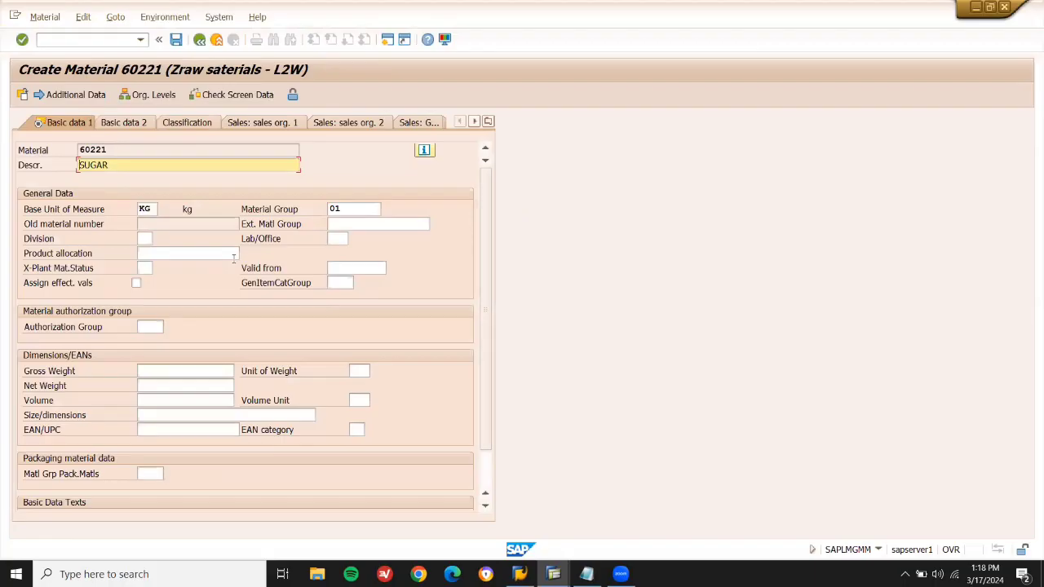
Step through the material views past the standard price warning and save 60221.
key("Return")
key("Return")
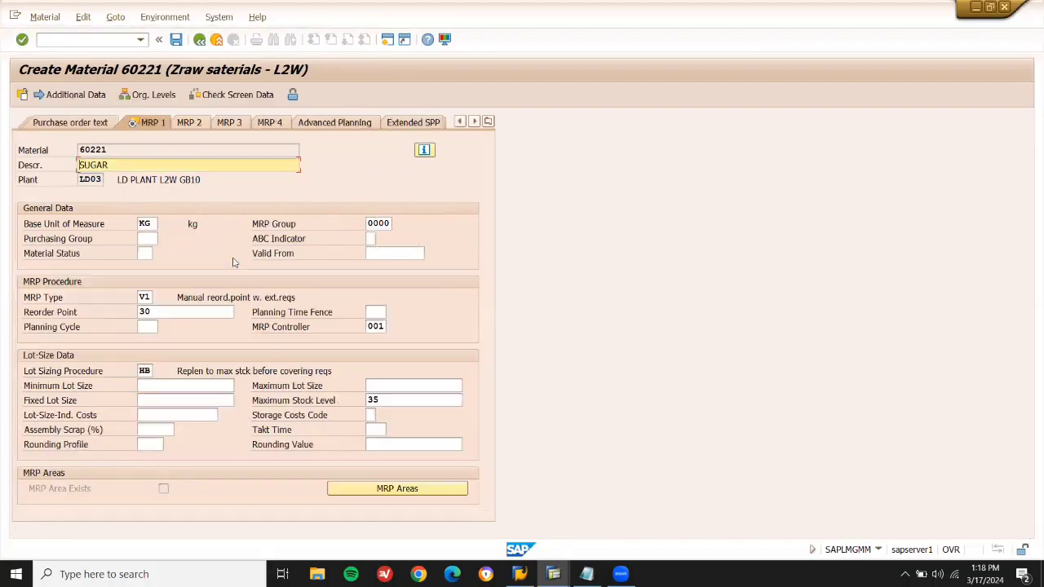
key("Return")
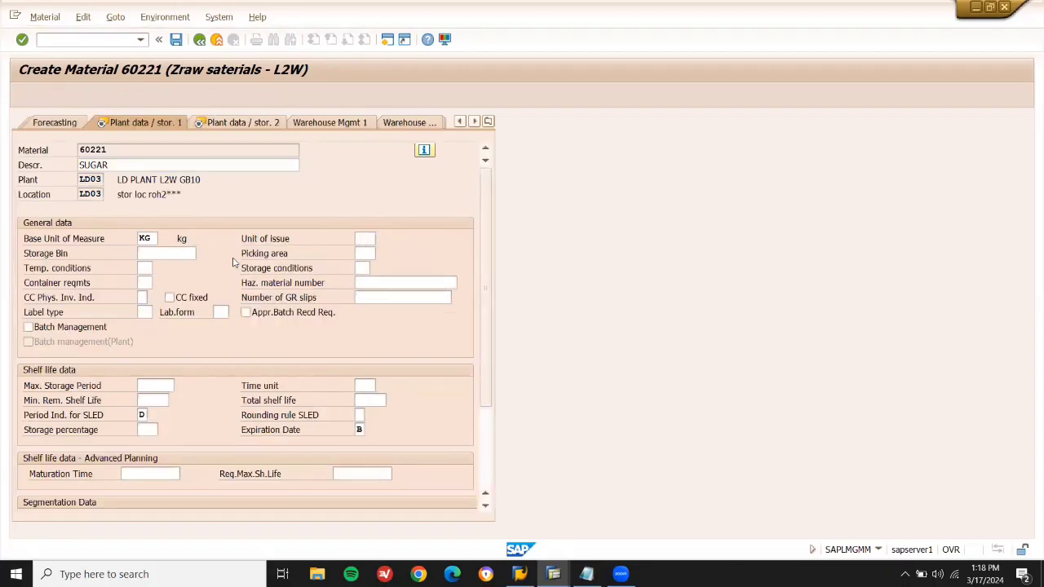
key("Return")
key("Return")
key("Return")
key("Return")
key("Return")
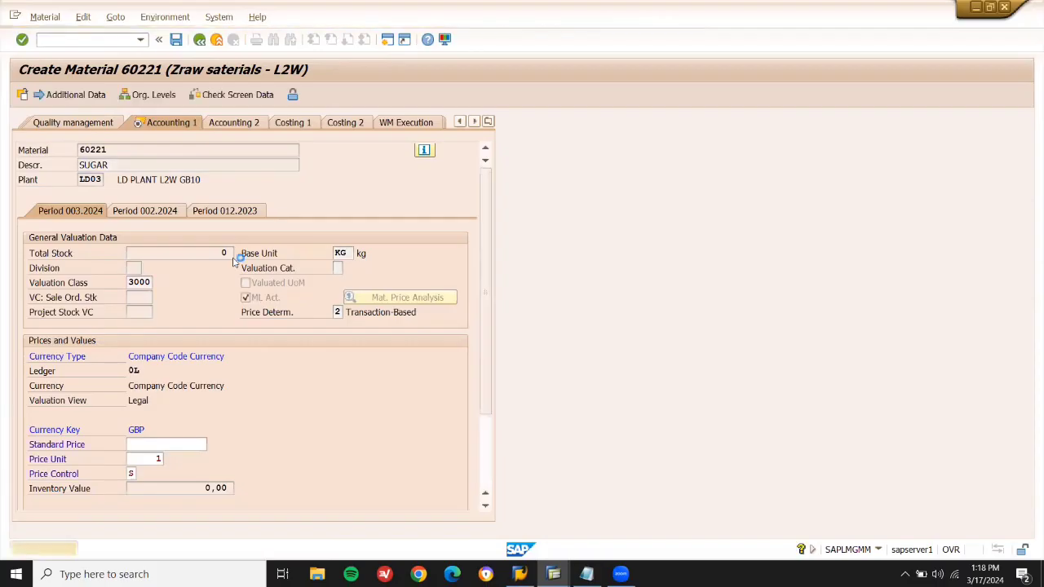
key("Return")
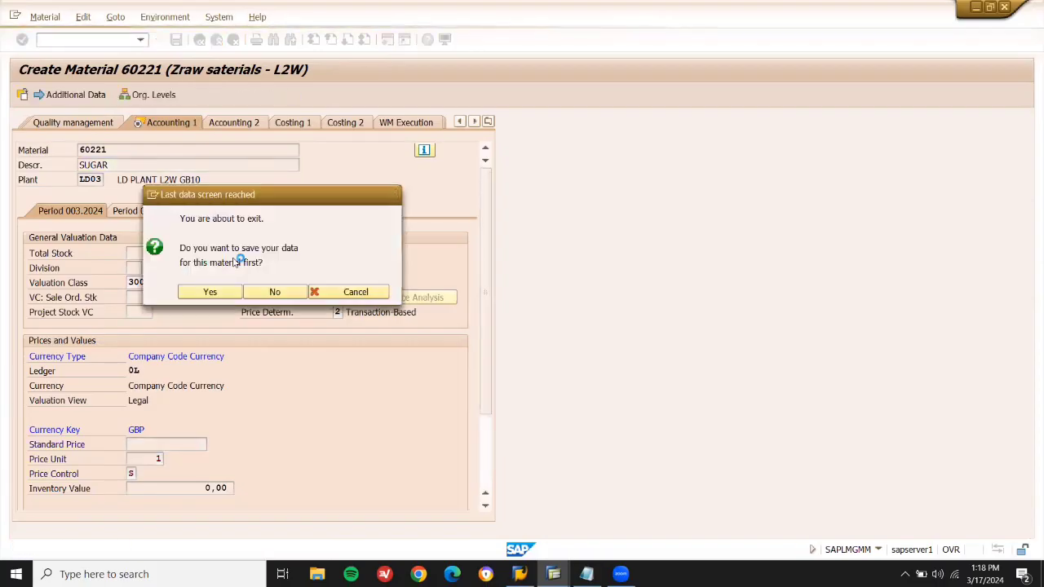
key("Return")
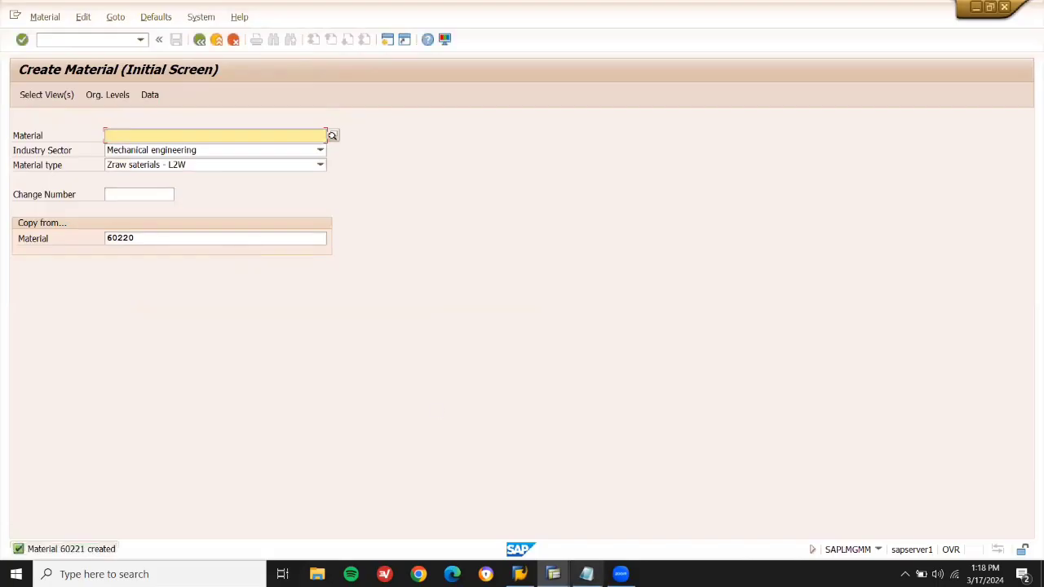
Type 60221 below 60220 in Notepad, fixing typos, then 60222 on the next line.
left_click(586, 574)
key("Return")
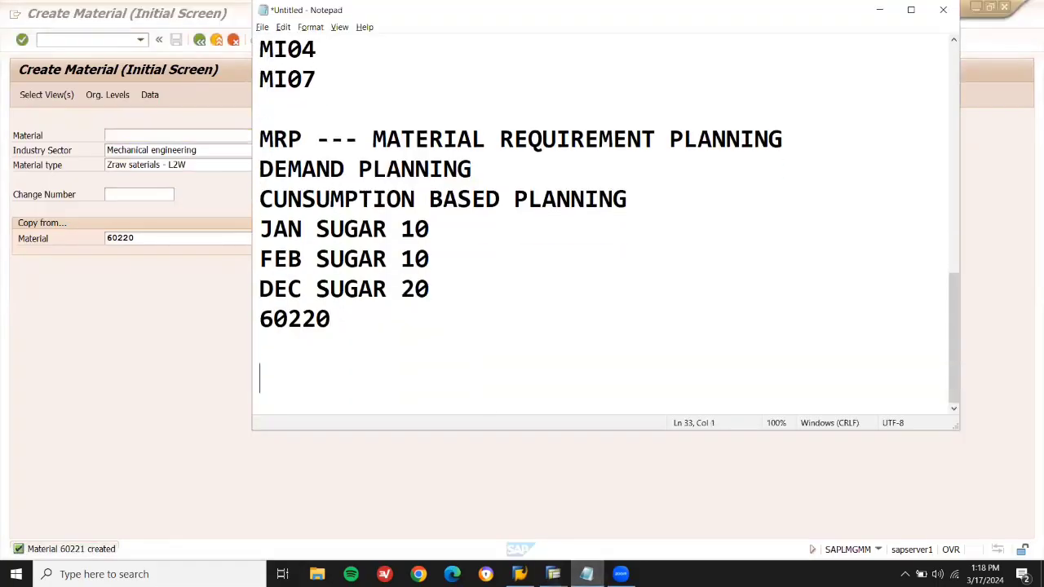
type("60221")
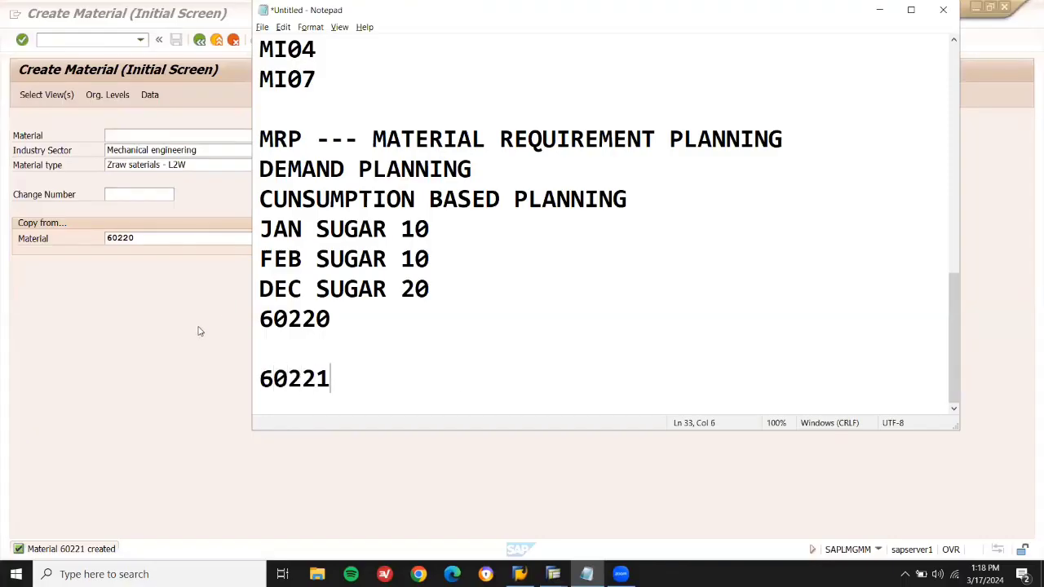
key("Return")
type("602")
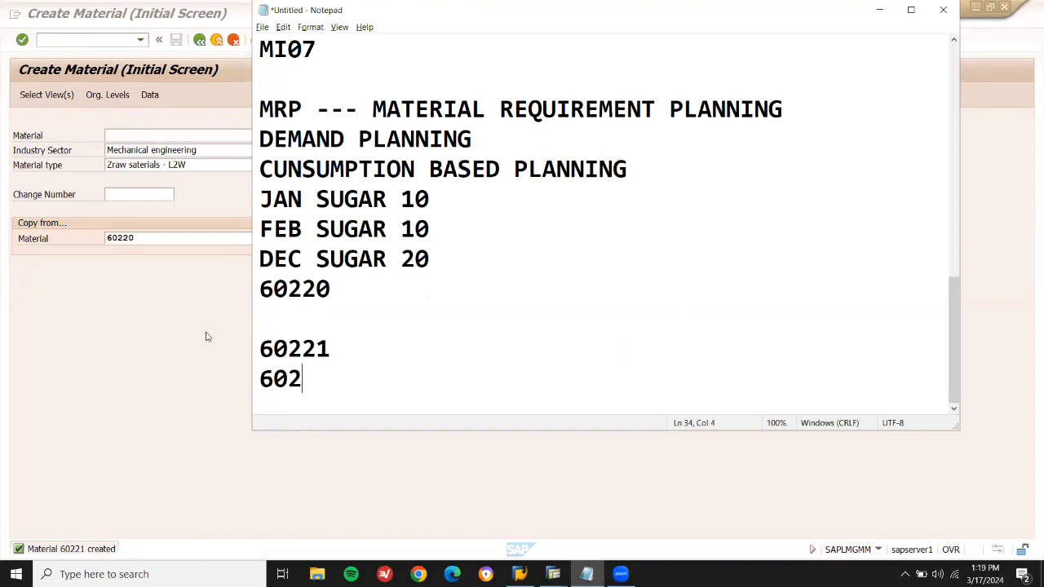
type("22")
Continue MM01 for 60222 copied from 60220, dropping the three Sales views.
left_click(162, 241)
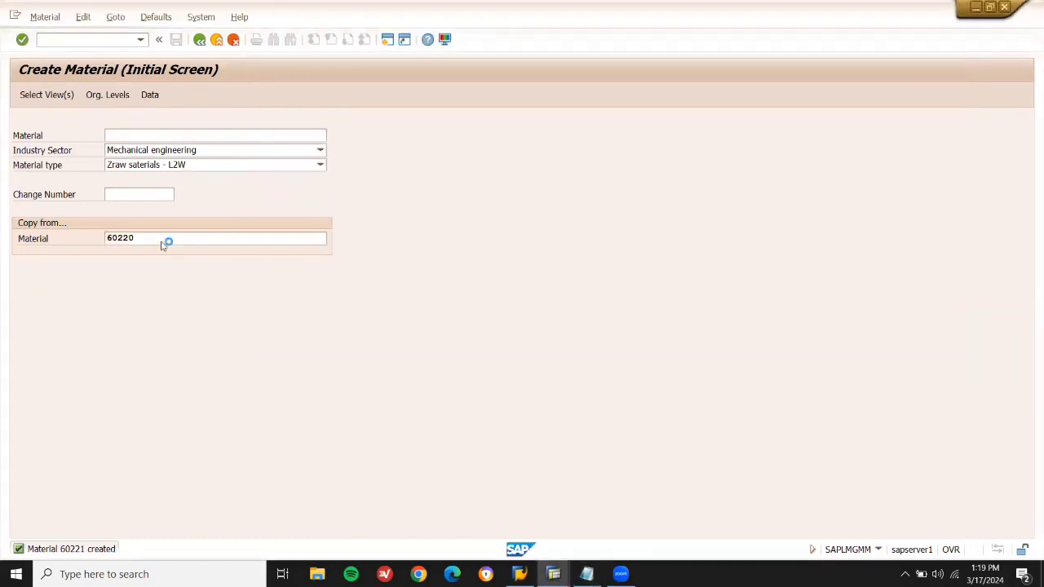
key("Return")
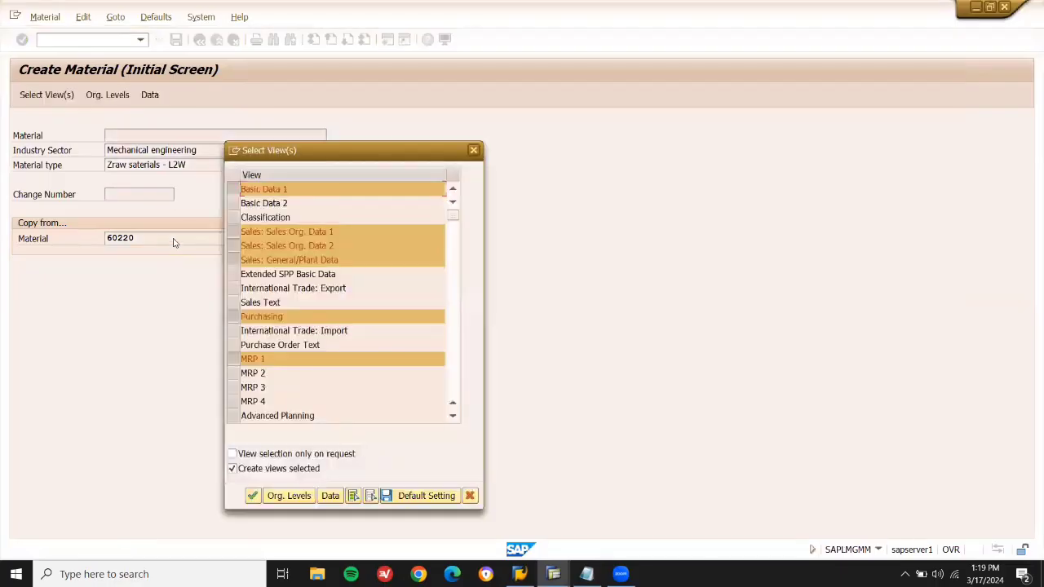
left_click(233, 232)
left_click(233, 246)
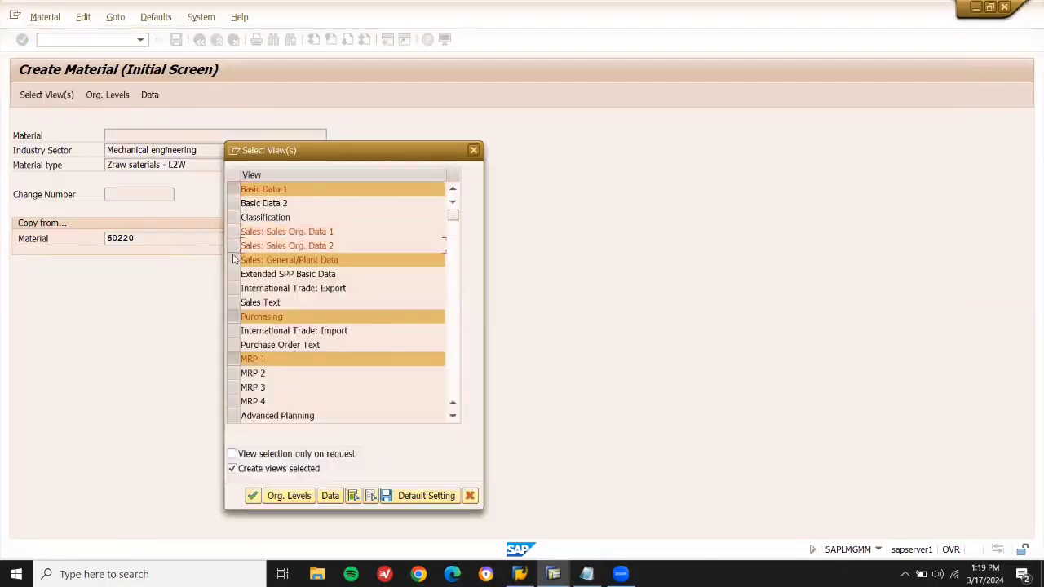
left_click(234, 261)
key("Return")
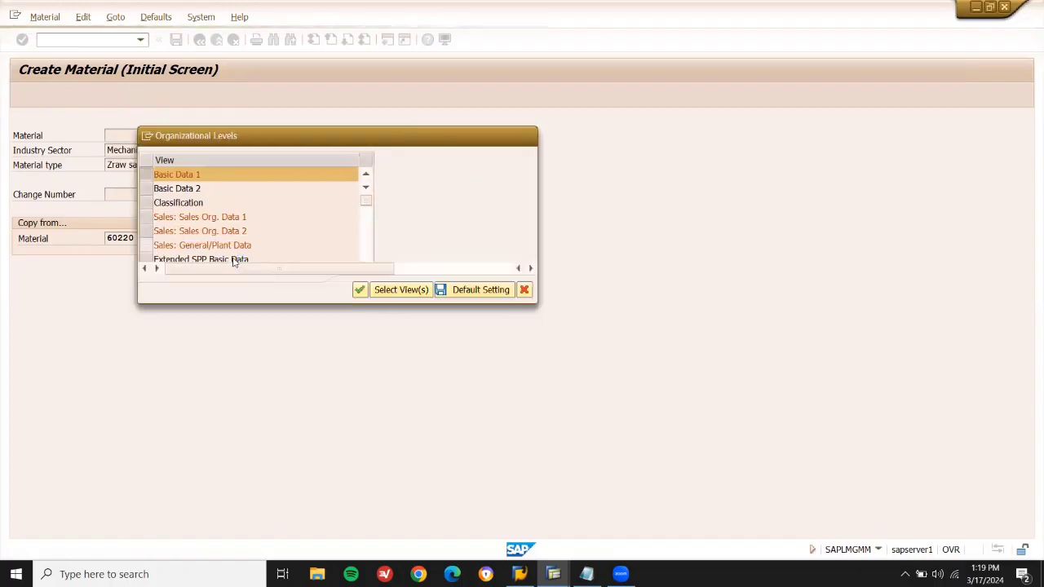
Accept plant LD03 and set copy-from storage location LD03.
key("Return")
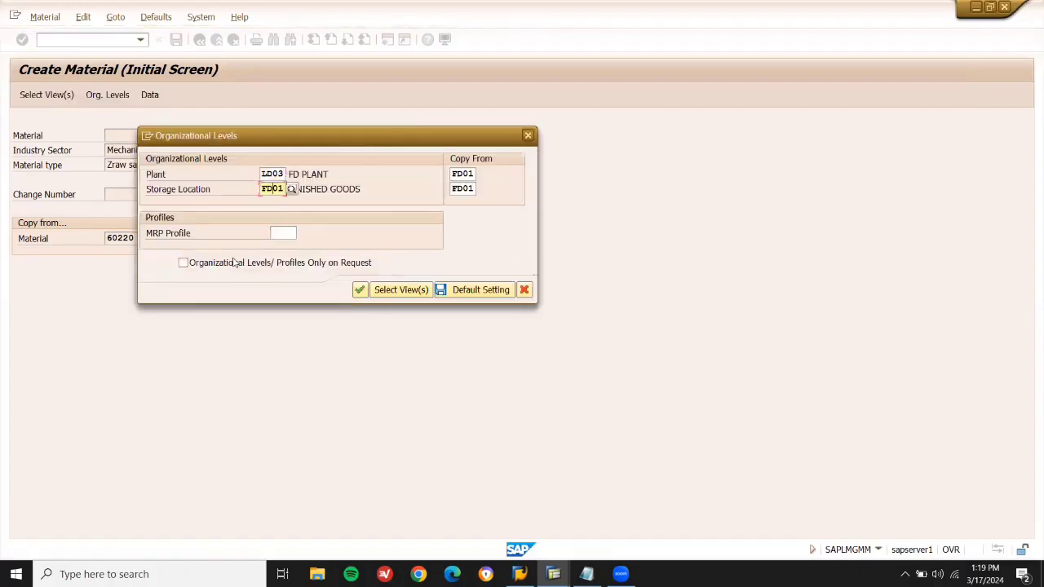
left_click(454, 174)
key("Tab")
type("LD03")
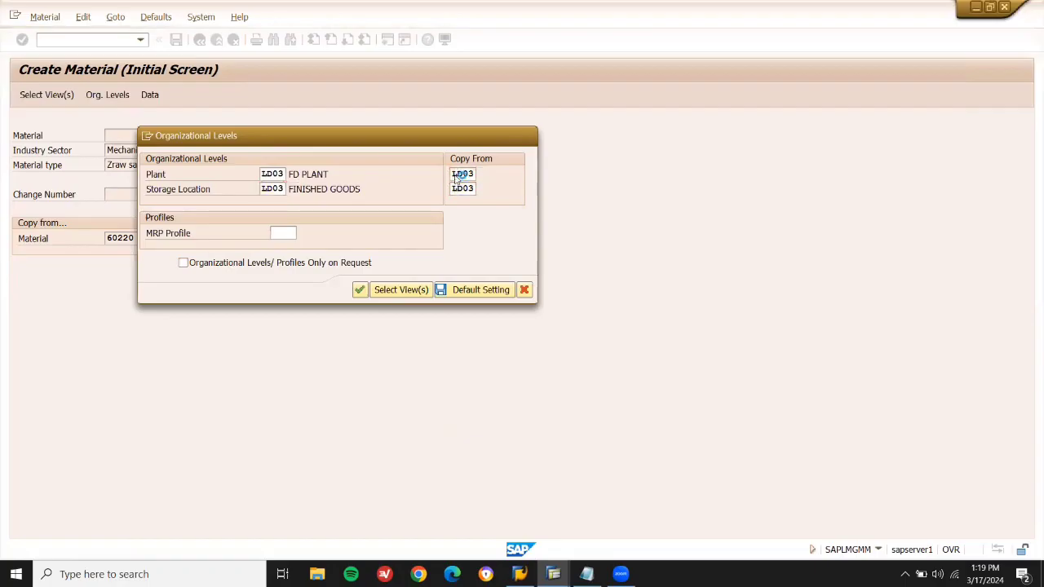
key("Return")
Step past the profit-center warning, save 60222, and return to Easy Access.
key("Return")
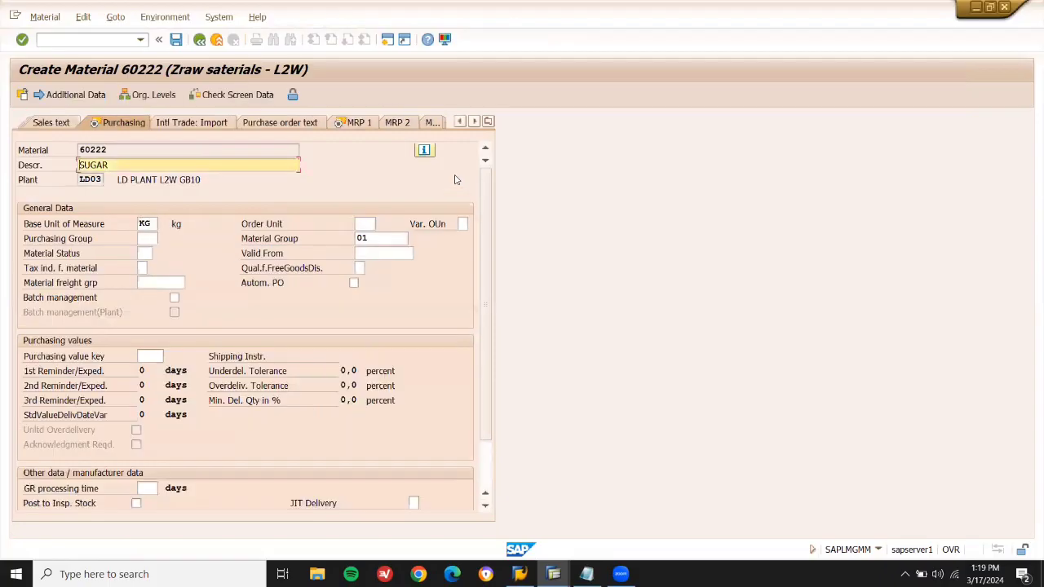
key("Return")
key("Return")
key("Return")
key("Return")
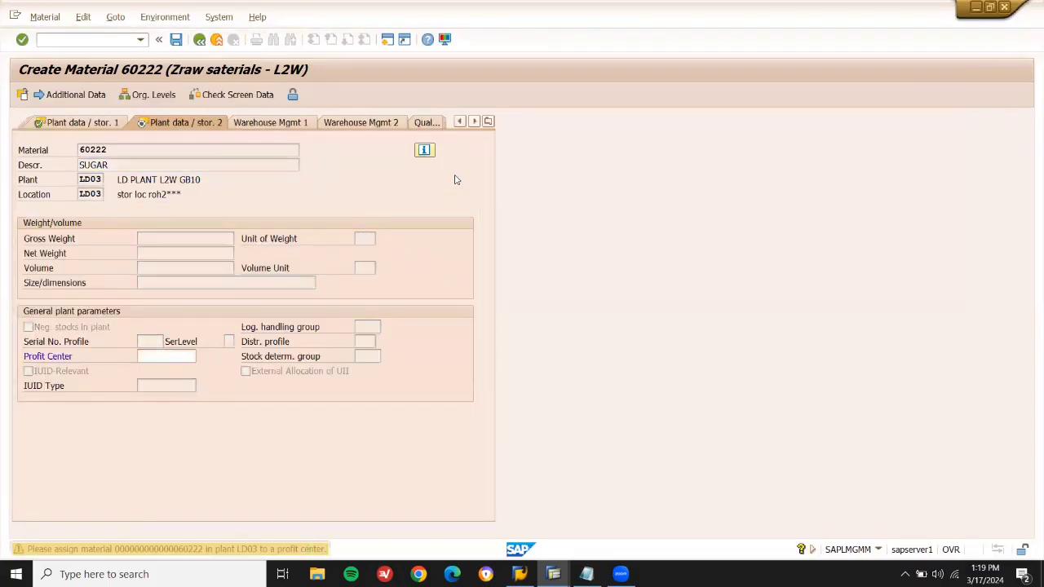
key("Return")
key("Return")
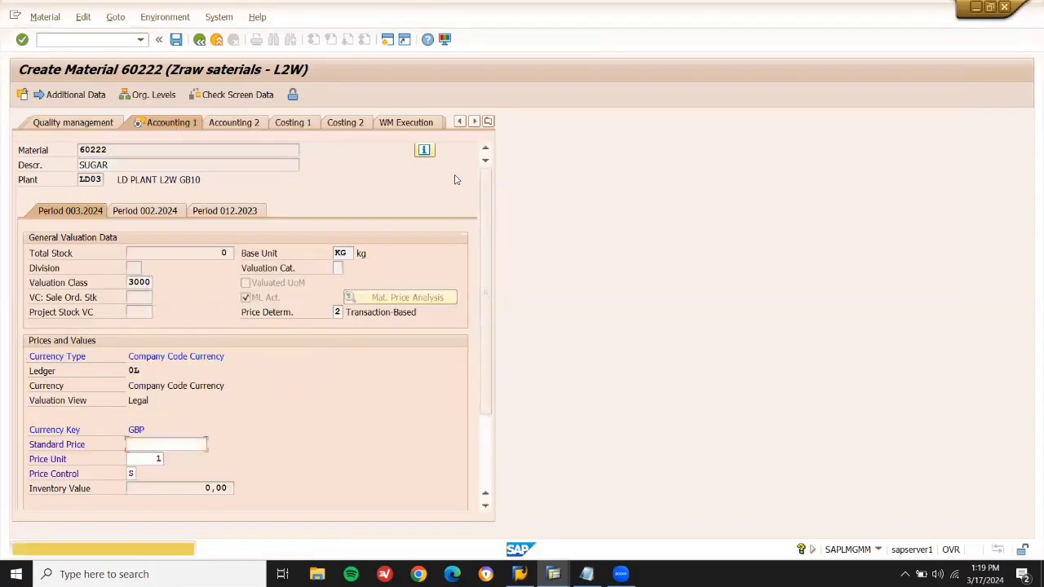
key("Return")
key("Return")
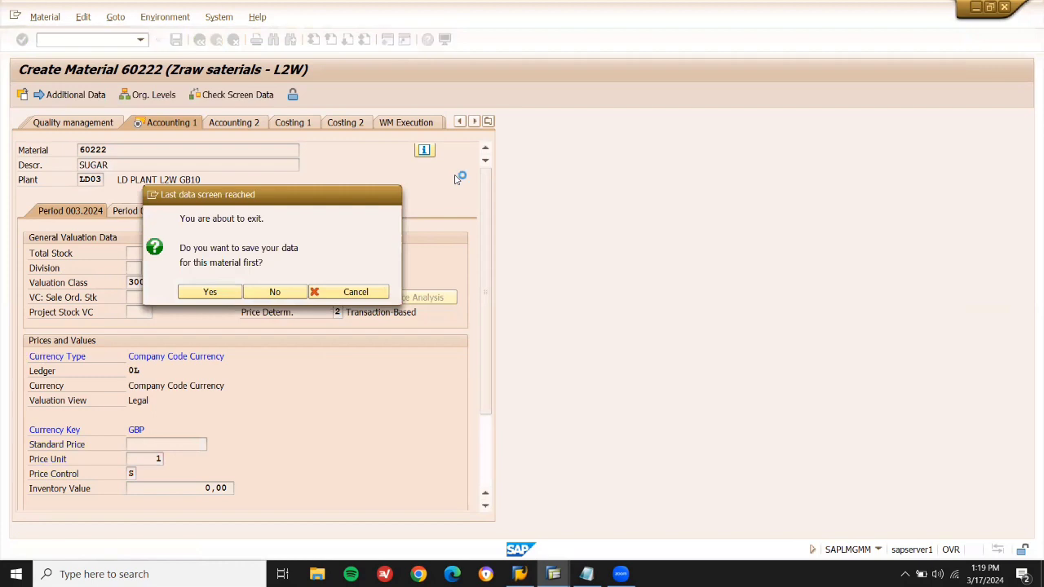
key("Return")
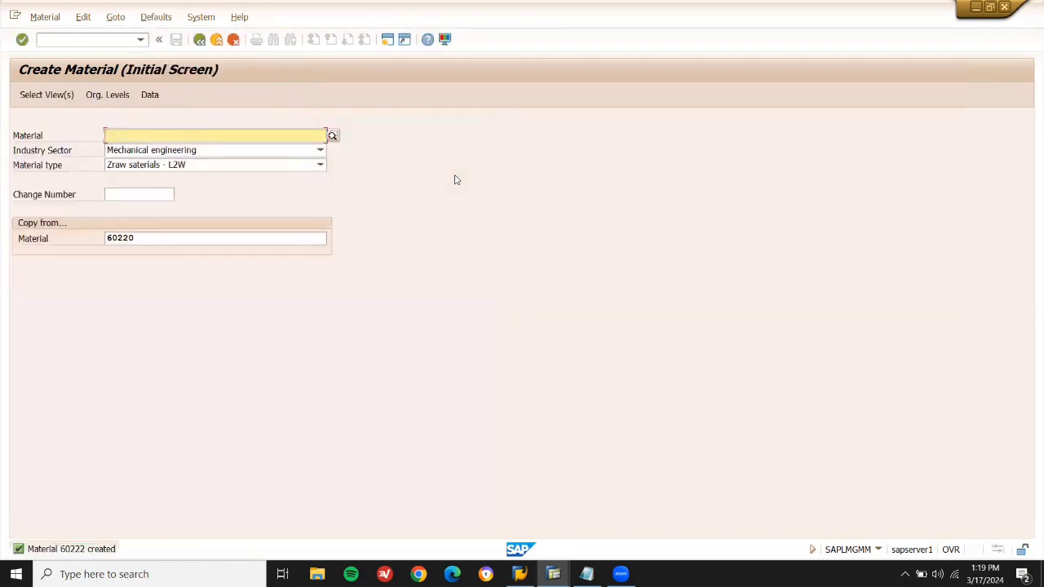
key("F3")
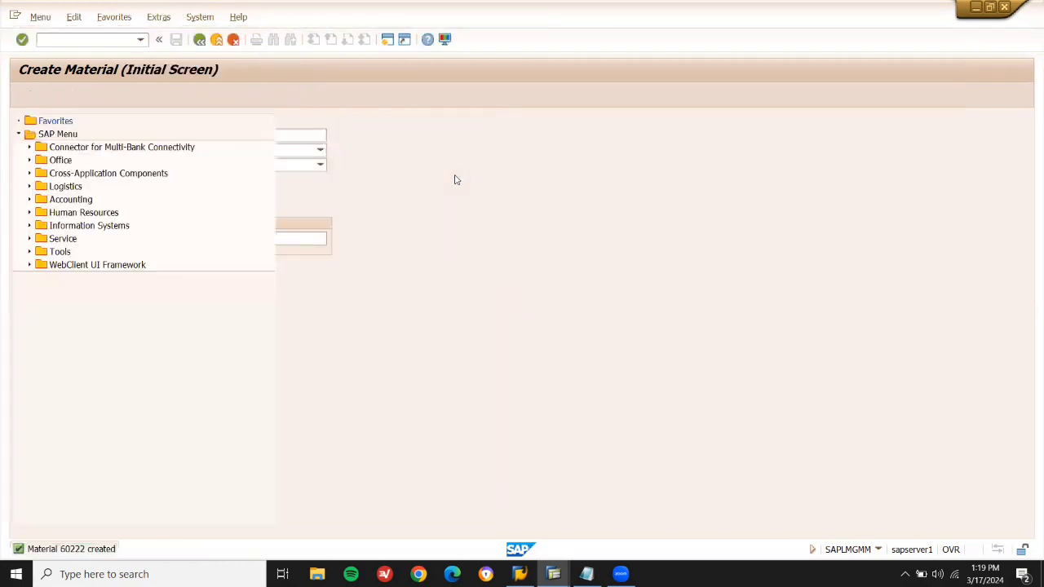
In MM02, rename material 60222 at plant and storage location LD03 to CHILLI POWDER and save.
left_click(96, 39)
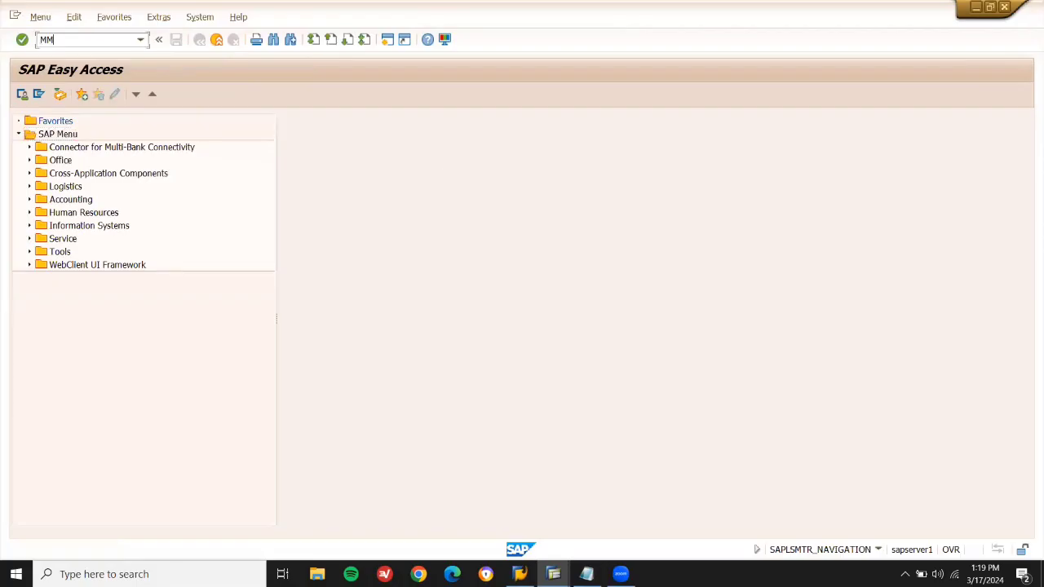
key("Return")
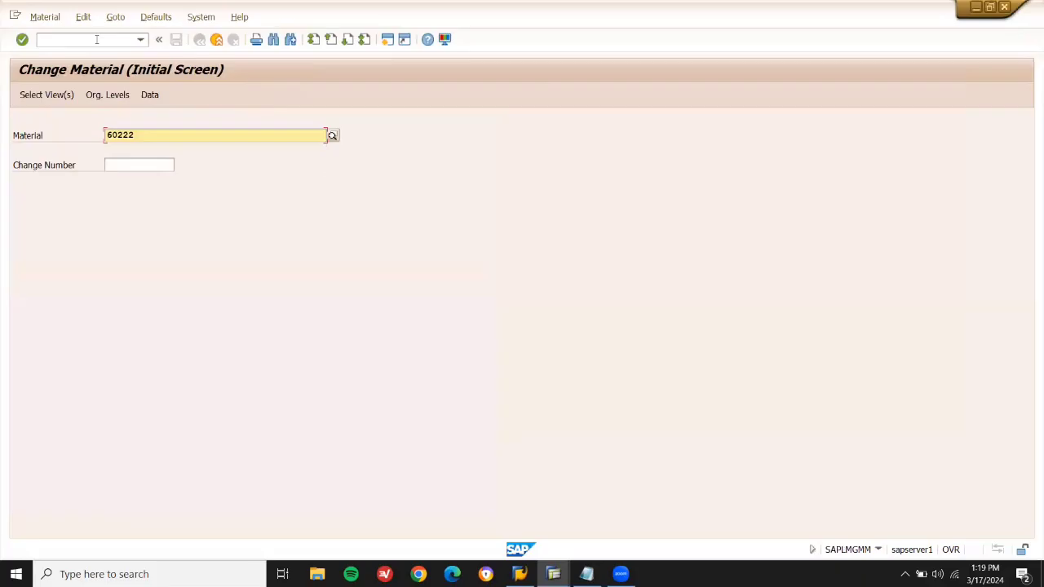
key("Return")
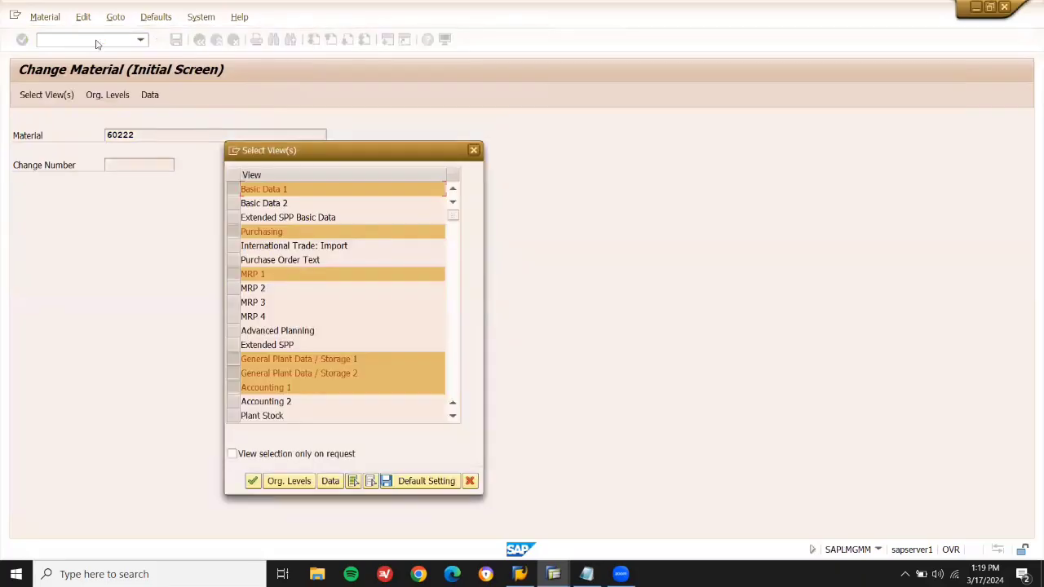
key("Return")
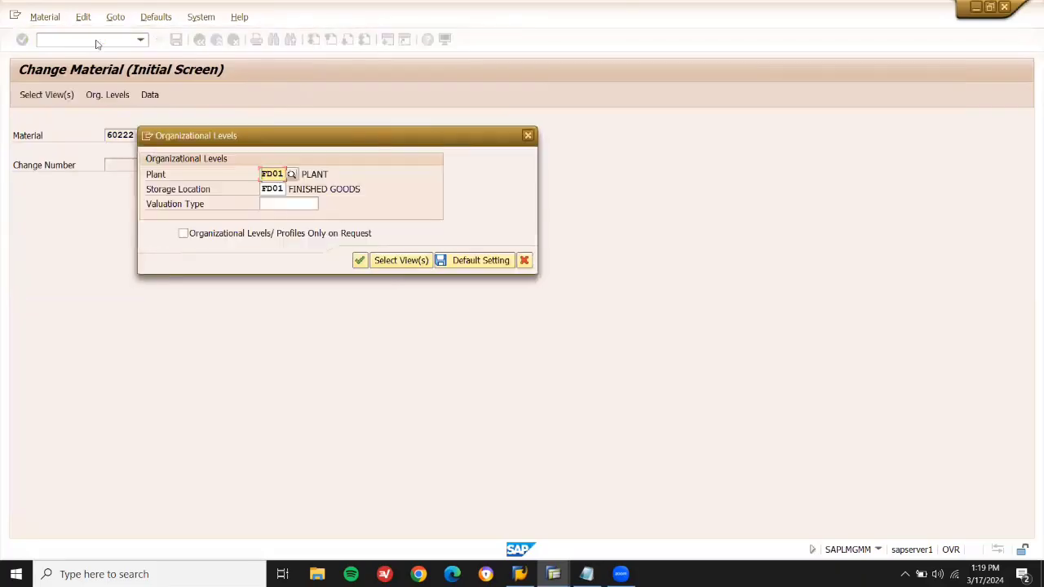
type("LD03")
key("Return")
type("LD03")
key("Return")
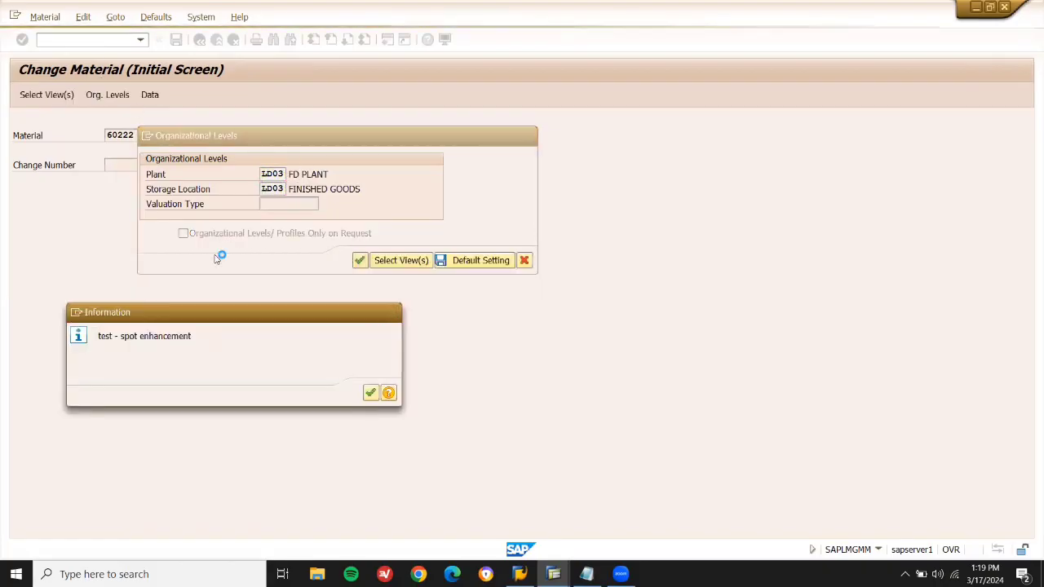
key("Return")
type("CHILLI POWDER")
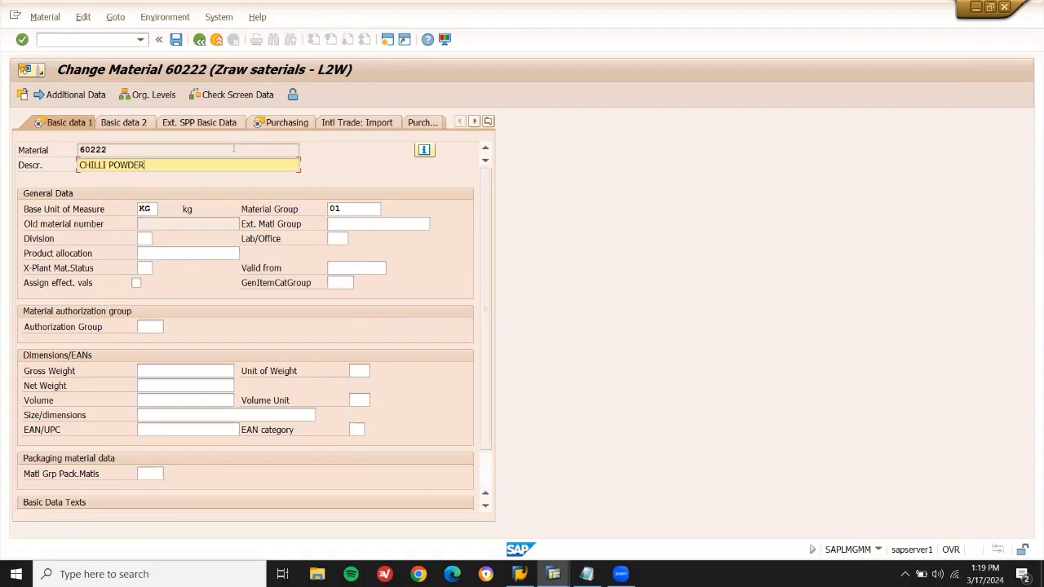
key("ctrl+s")
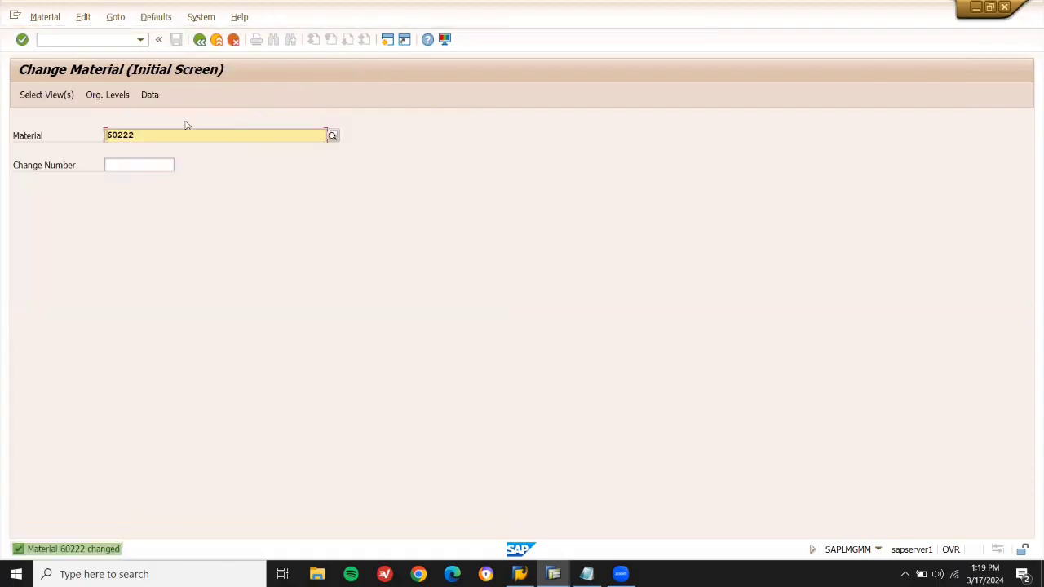
Replace material 60221's SUGAR description with CORIANDER at LD03 and save it.
key("BackSpace")
type("1")
key("Return")
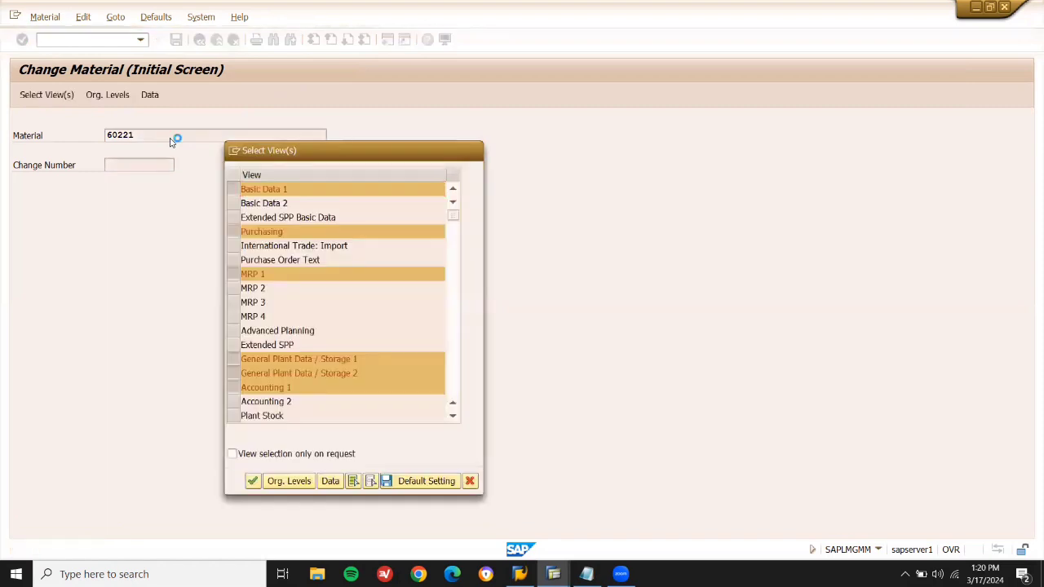
key("Return")
key("Tab")
type("LD03")
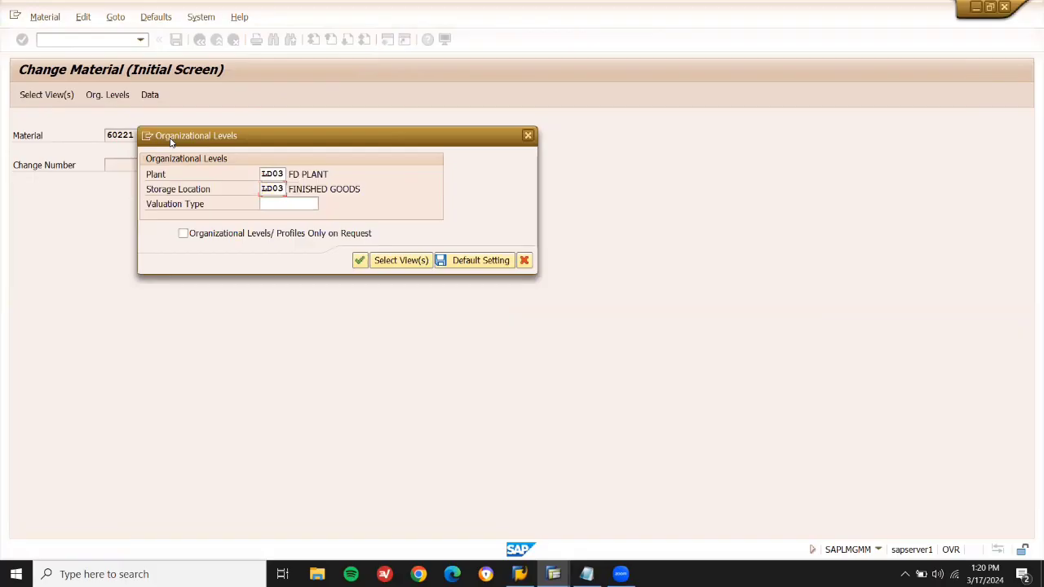
key("Return")
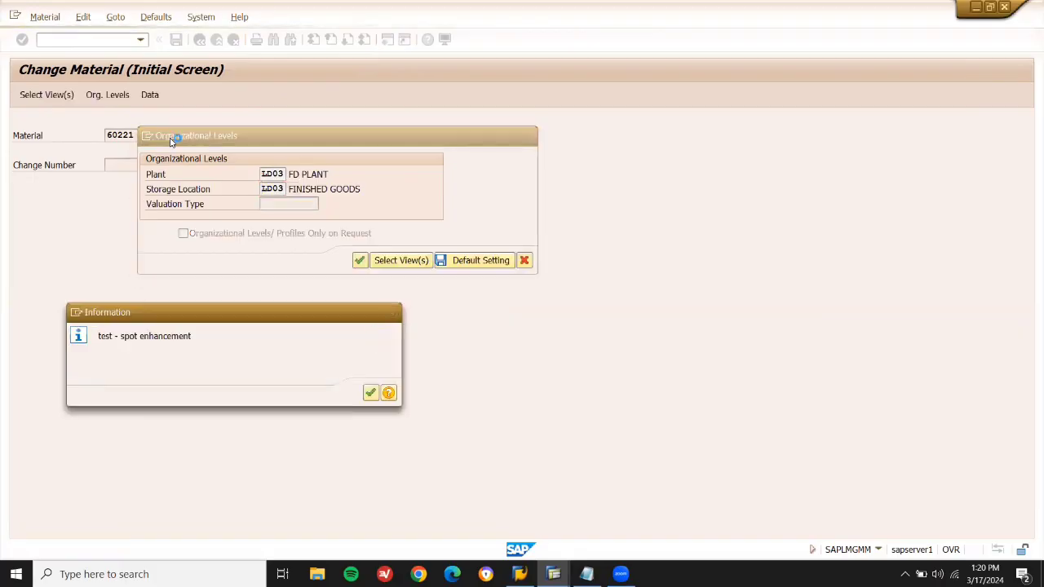
key("Return")
key("shift+End")
type("CORIA")
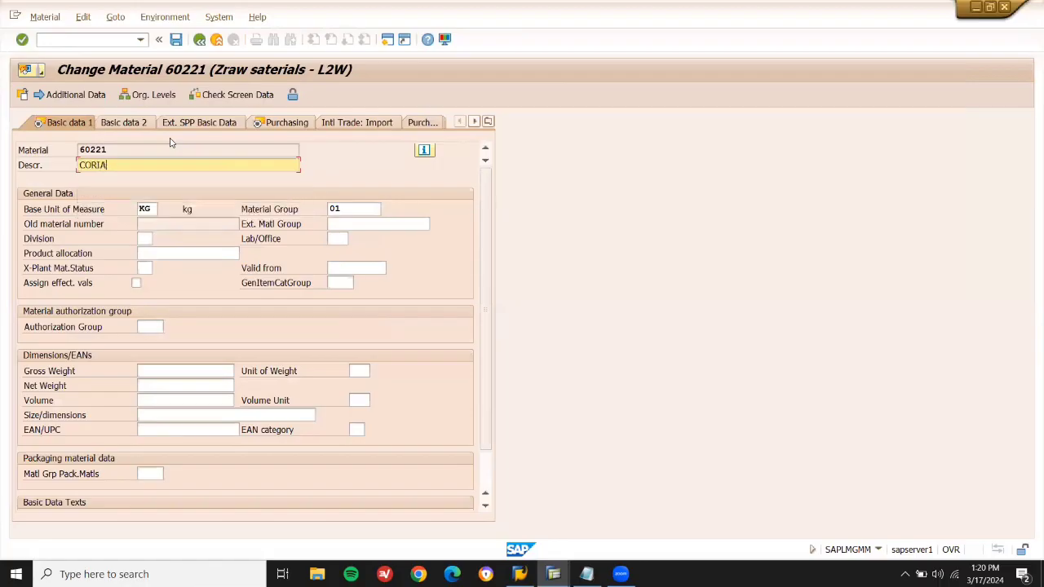
type("NDER POWDER")
key("ctrl+s")
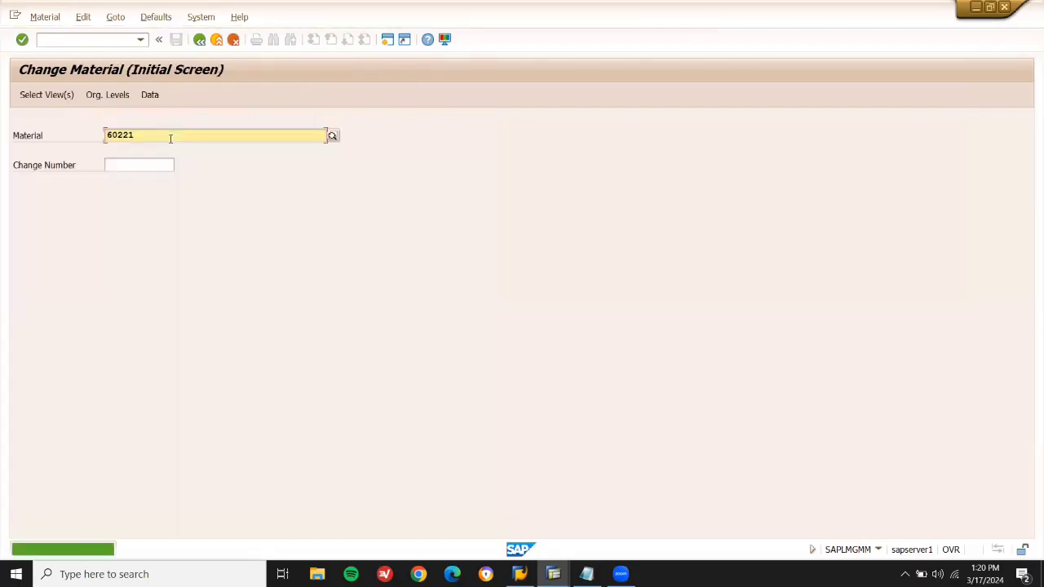
key("F3")
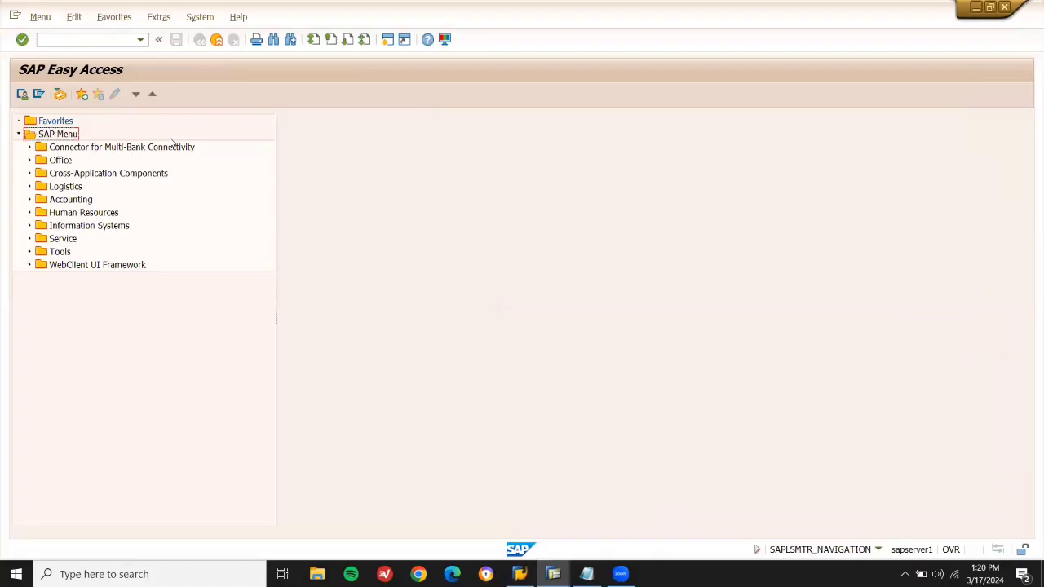
Run MD01 net-change MRP for plant LD03, creating 4 planned orders.
left_click(82, 38)
key("Return")
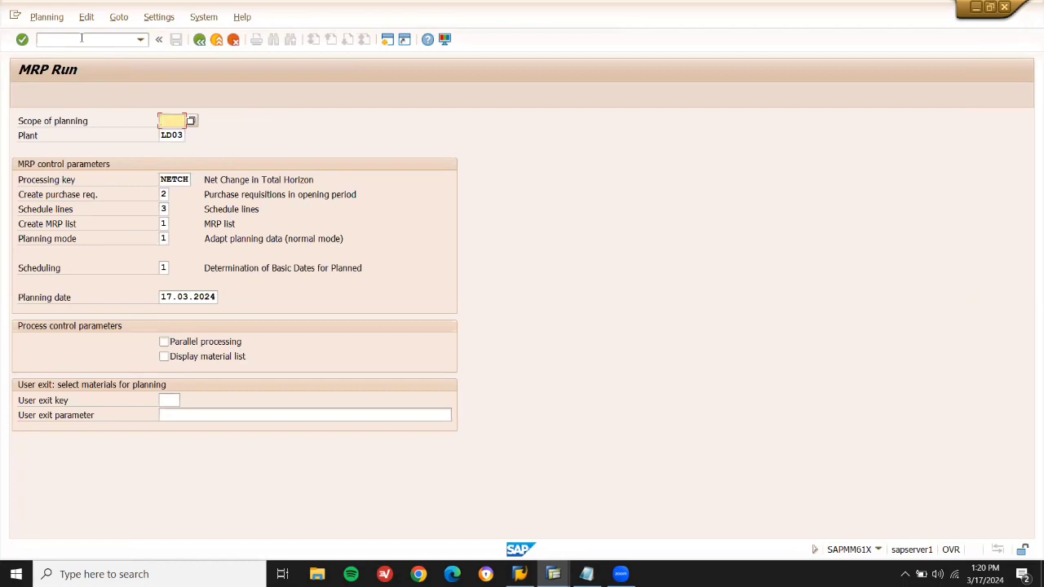
key("Return")
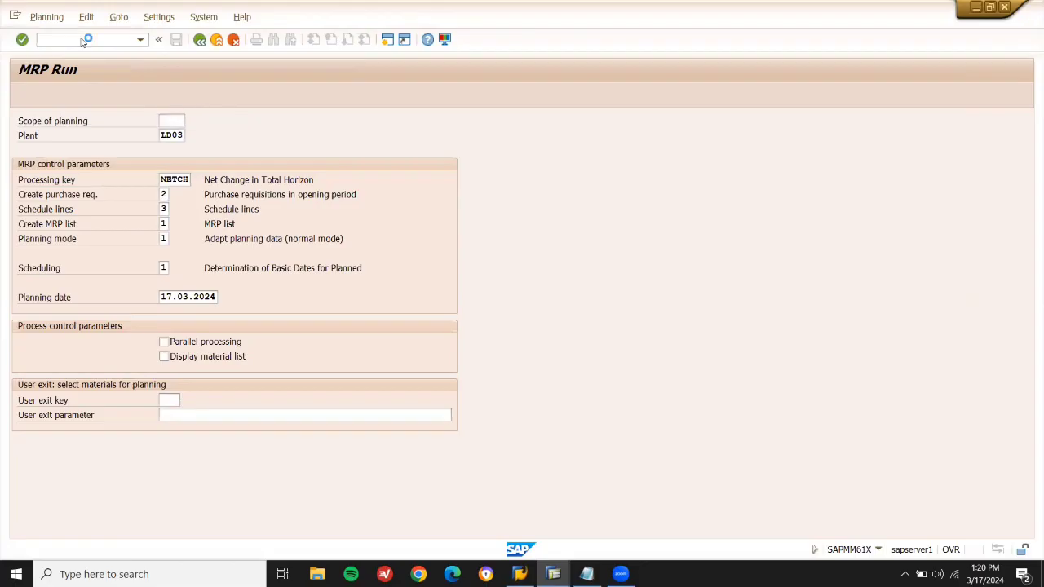
key("Return")
key("Return")
key("Return")
key("Return")
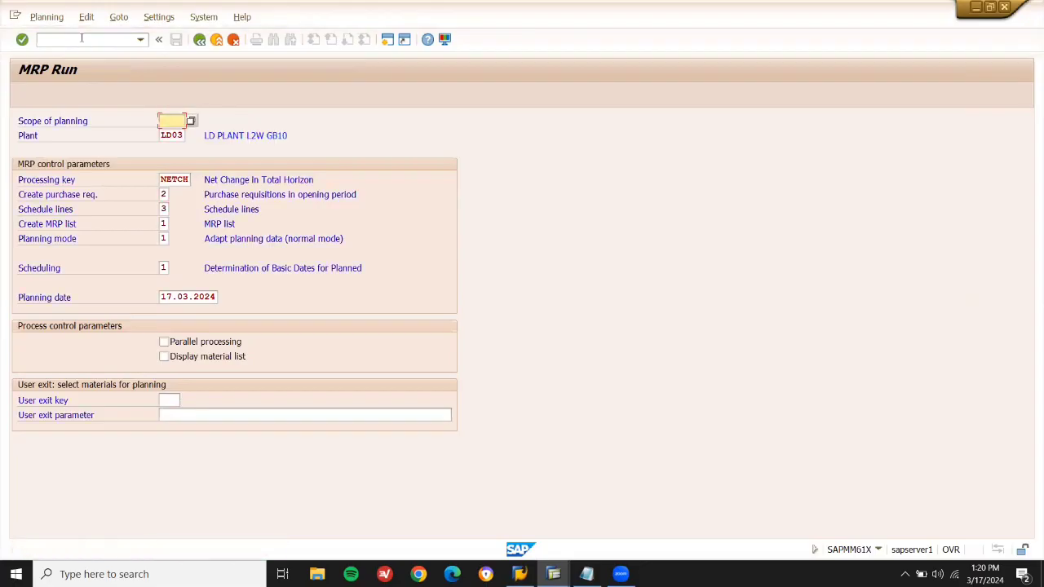
key("Return")
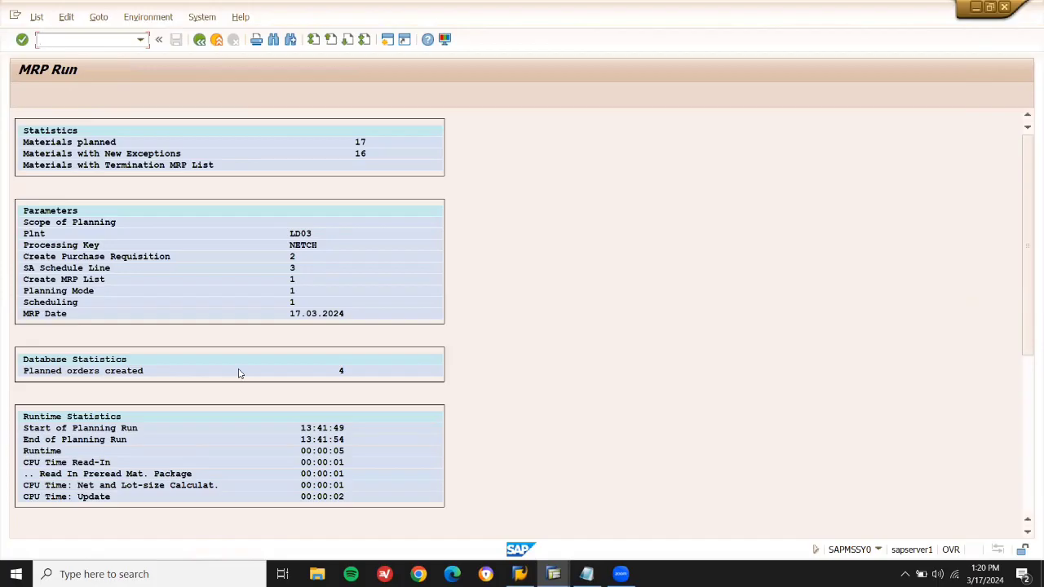
left_click(586, 574)
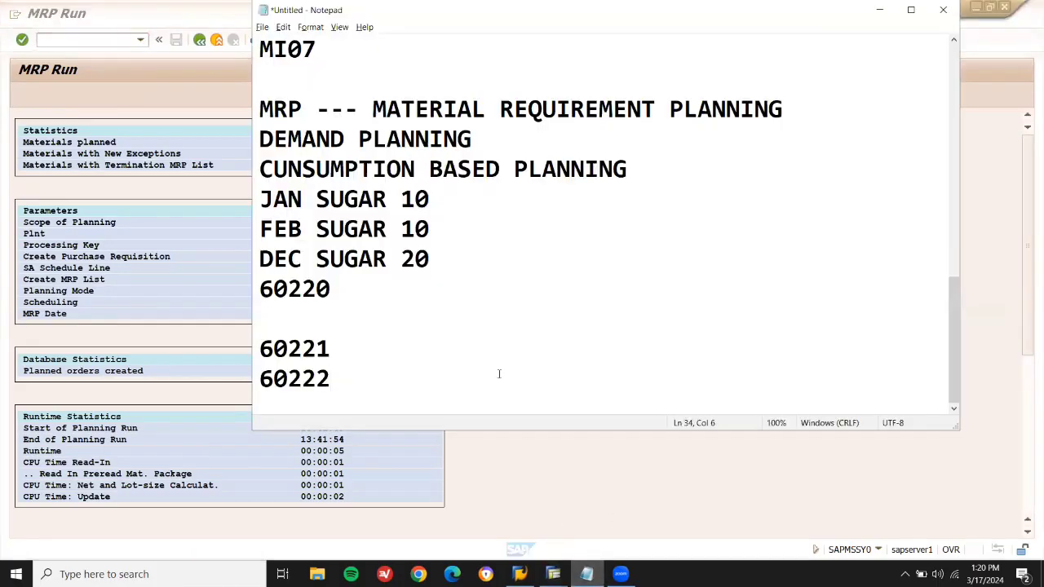
Write the line 'PLANNED ORDER --> PR --> PO --> GR --> VENDOR INVOICE' in the notes.
type("PLANNED ORDER --> PR --")
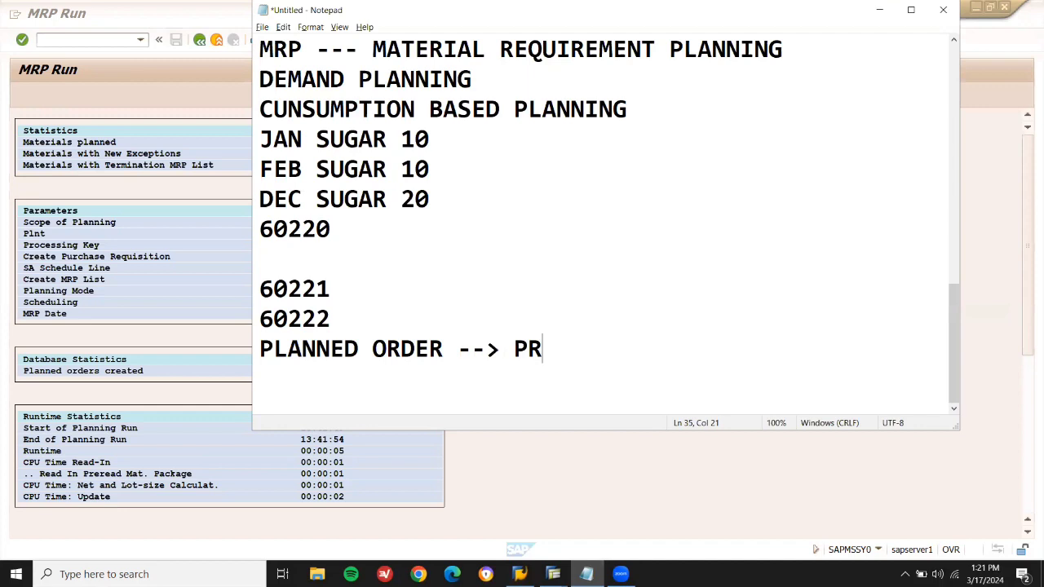
type("PO --> GE")
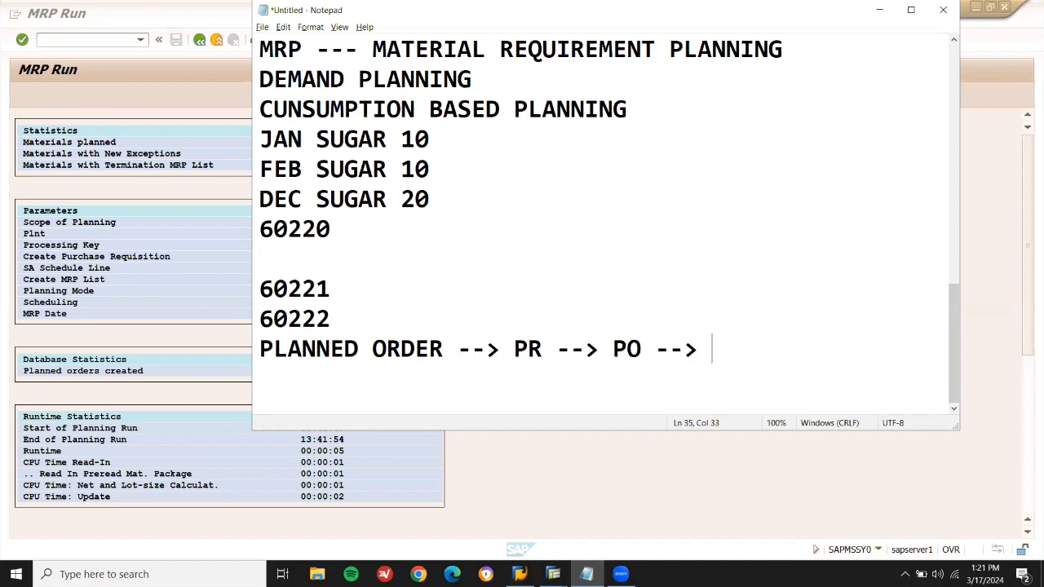
key("BackSpace")
type("R --> VENDOR IN")
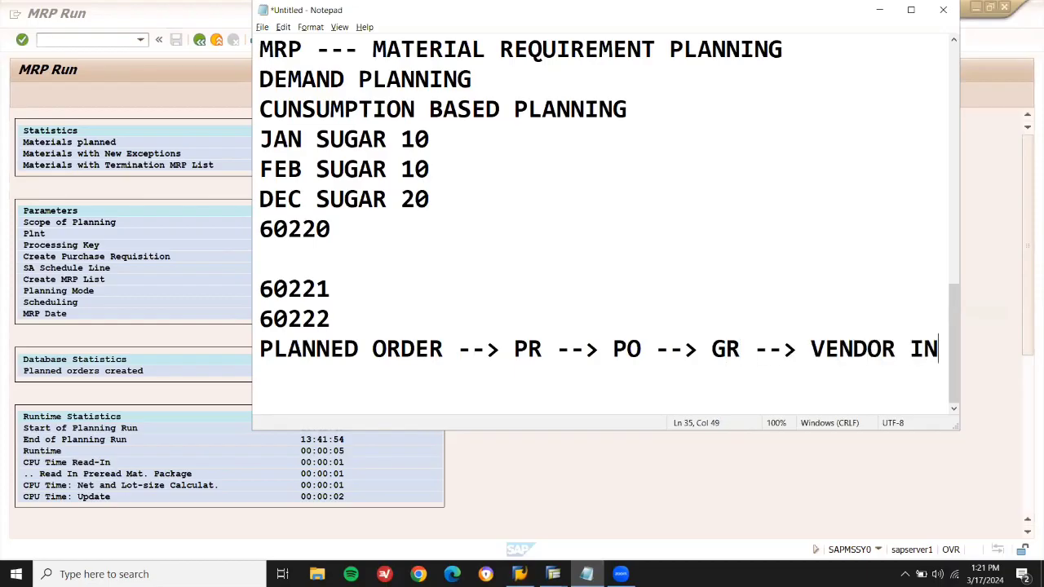
type("VOICE")
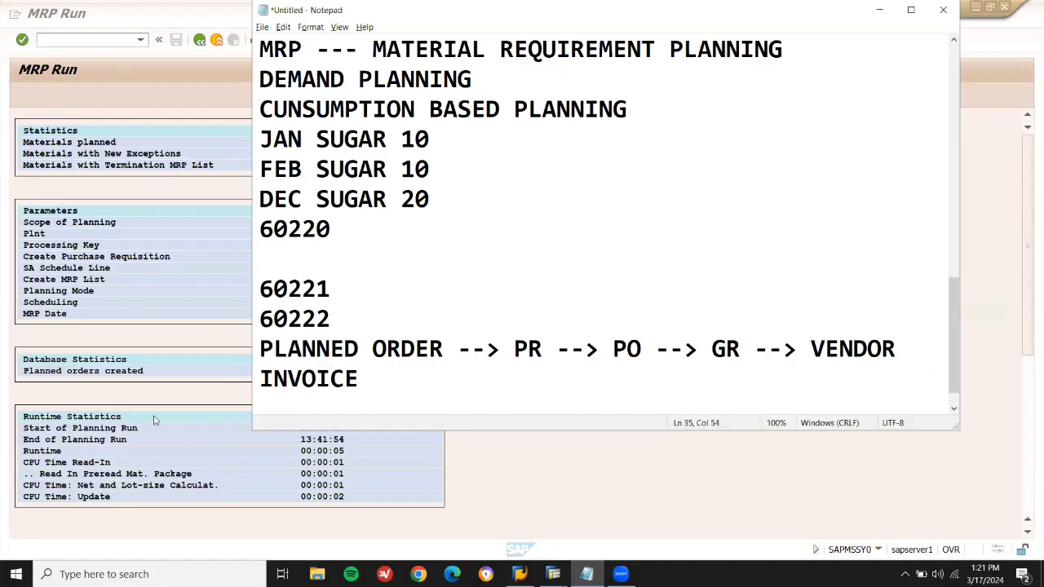
Open the MD04 stock/requirements list for material 60221, showing its 35 KG planned order.
key("alt+Tab")
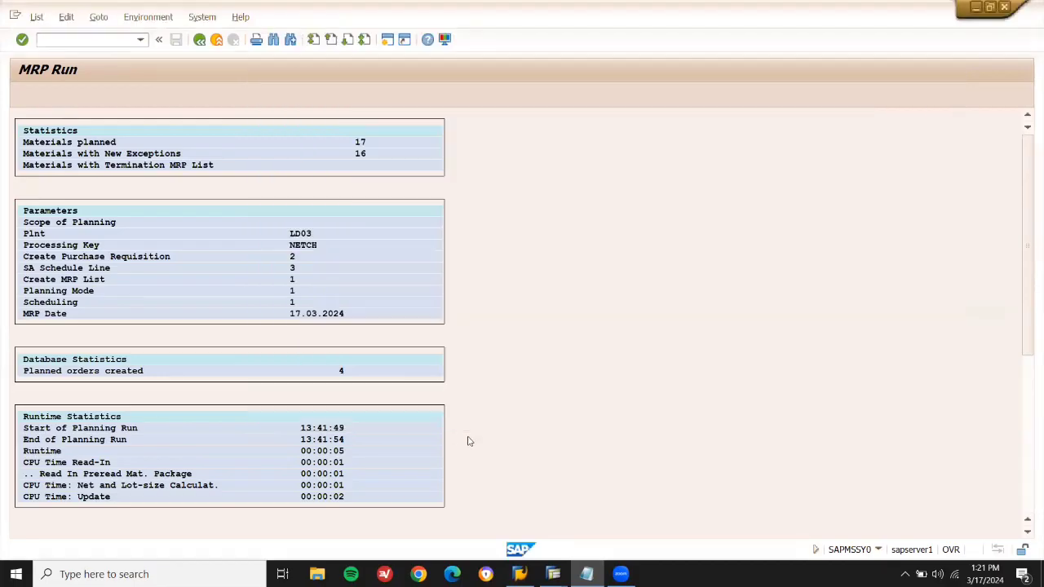
key("Return")
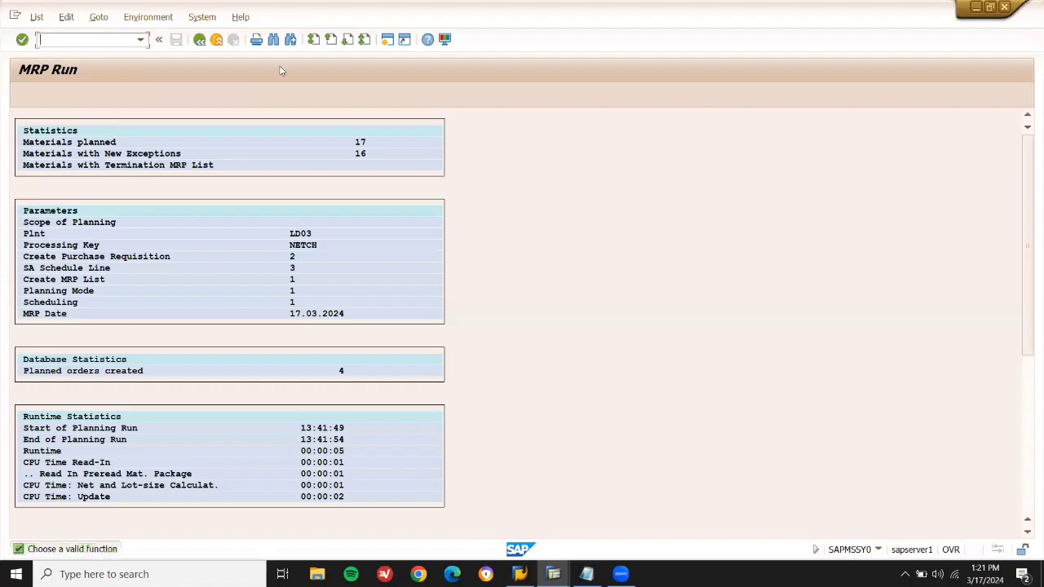
left_click(217, 40)
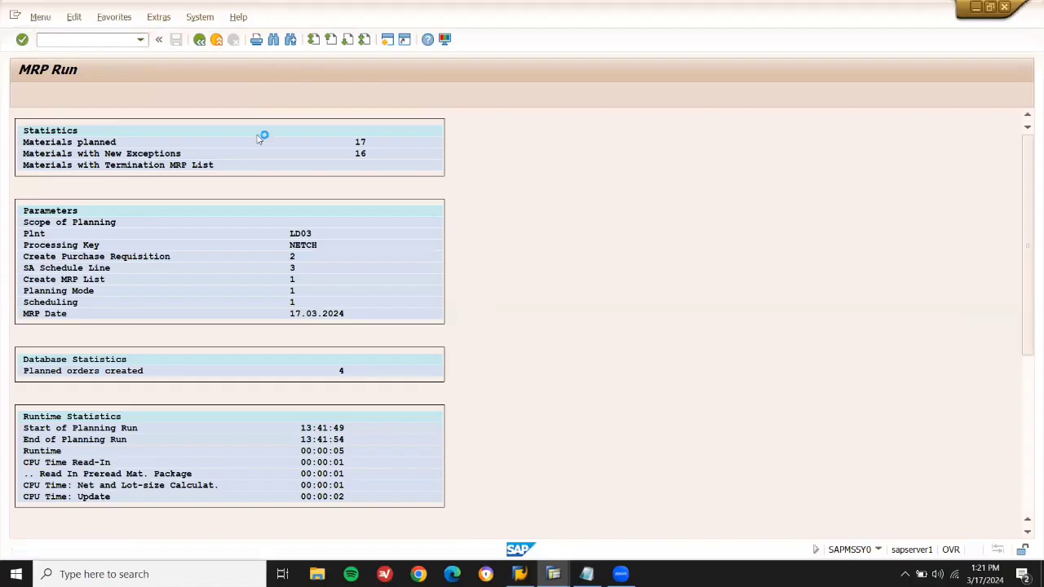
left_click(115, 35)
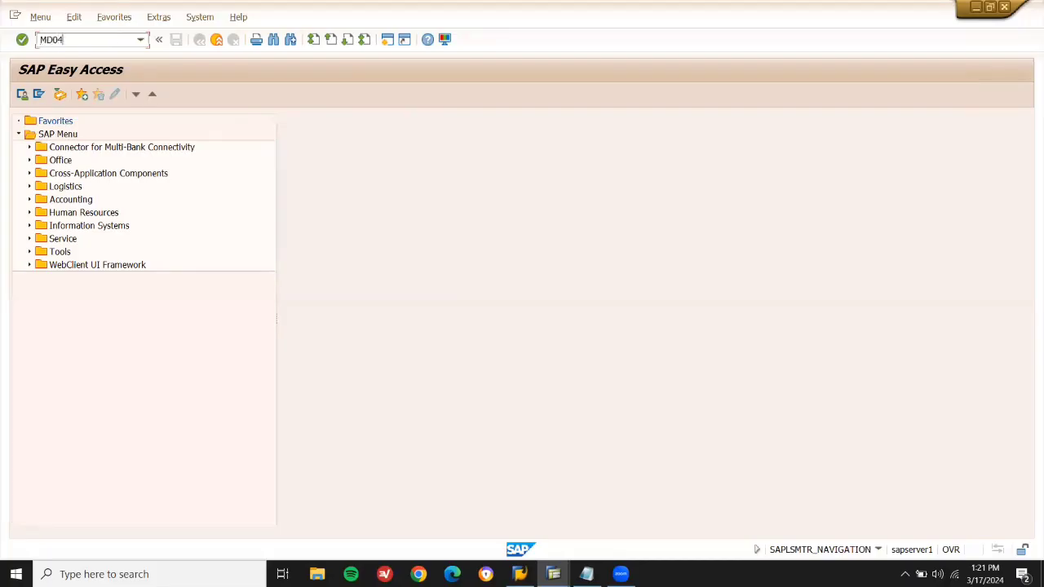
key("Return")
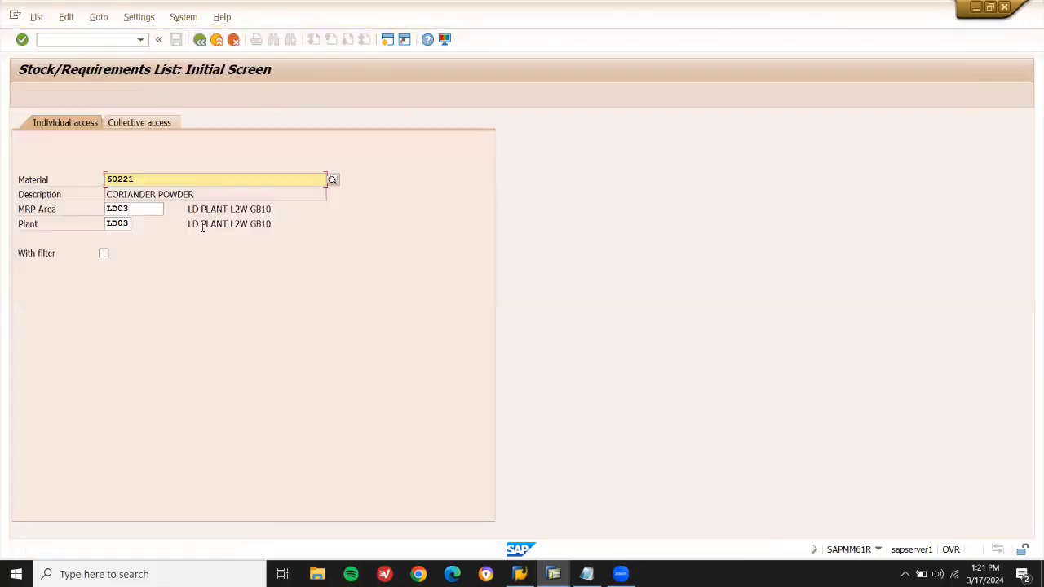
key("Return")
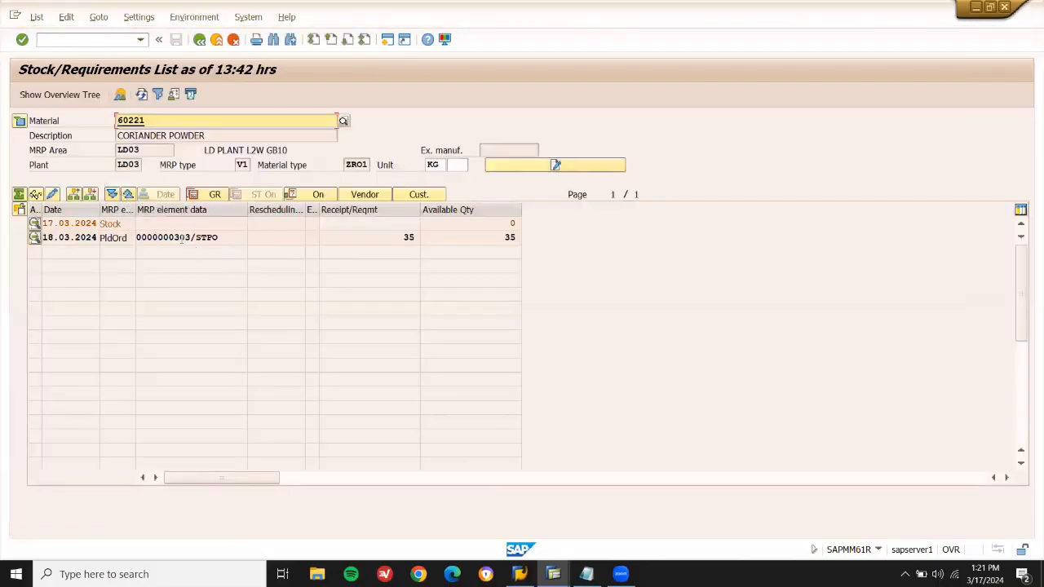
Convert planned order 303 for 60221 into a purchase requisition with purchasing group 001.
double_click(182, 237)
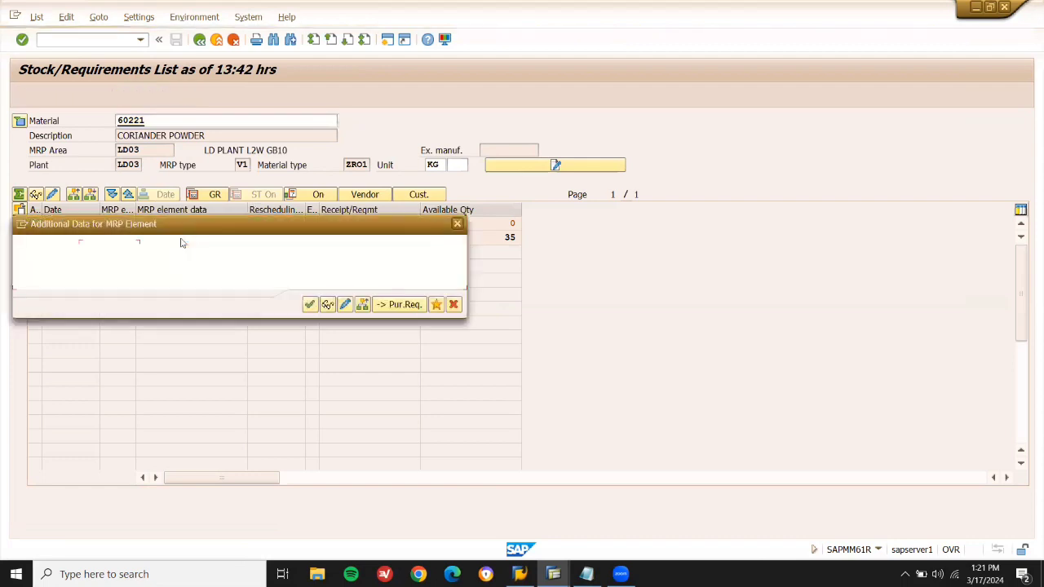
left_click(405, 308)
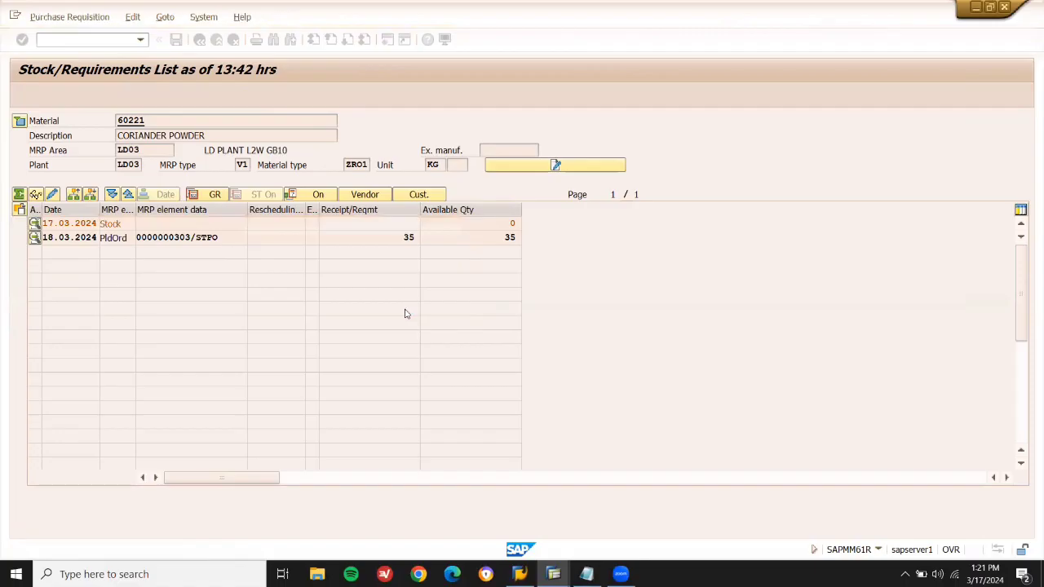
key("Return")
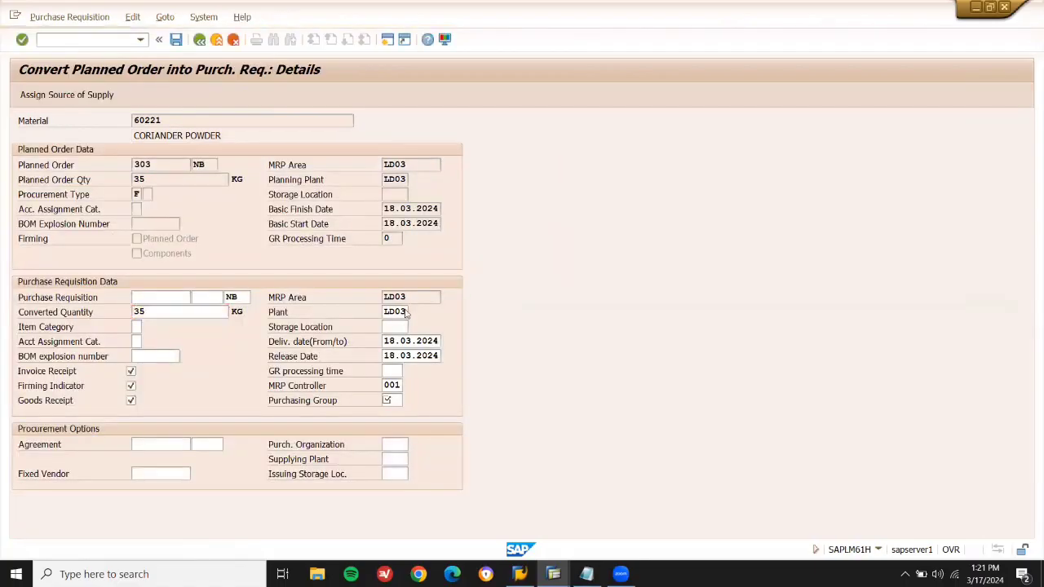
left_click(406, 311)
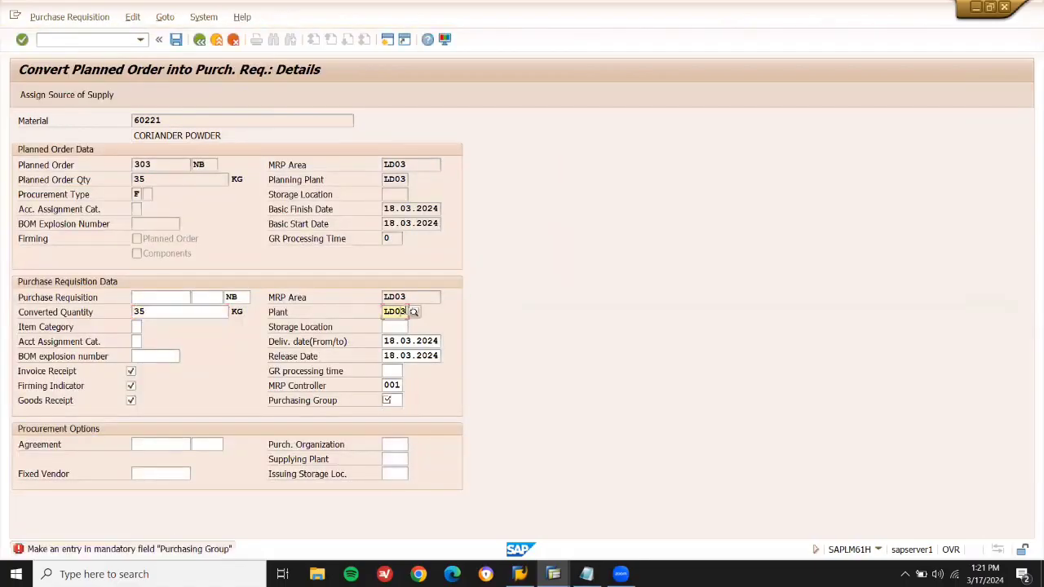
left_click(395, 401)
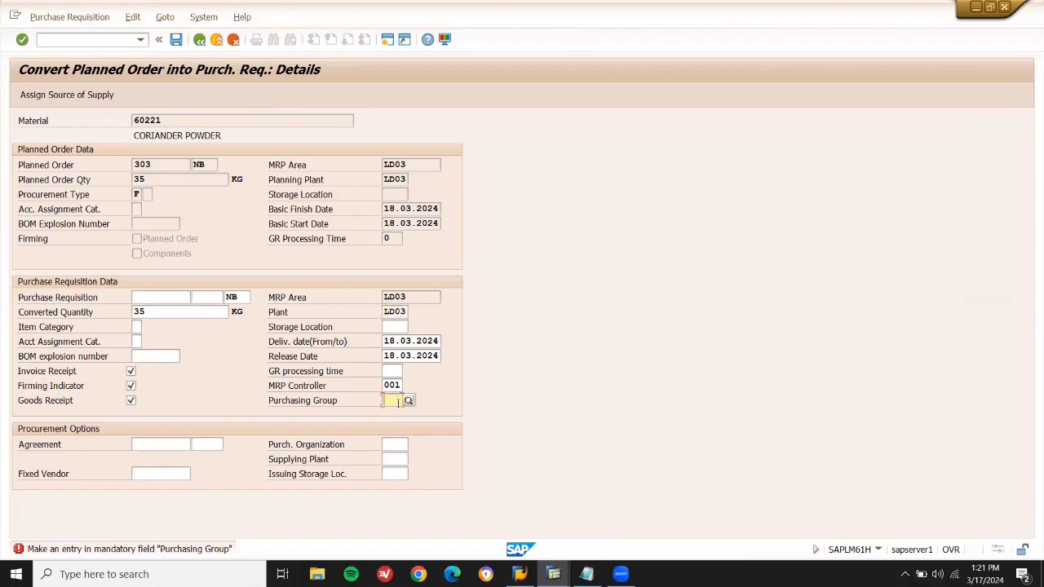
left_click(407, 400)
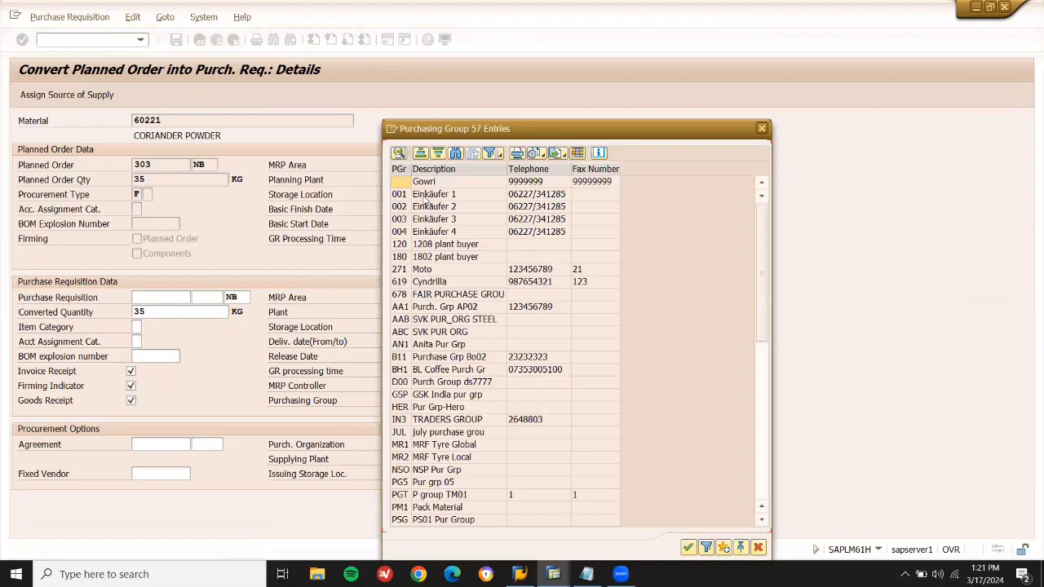
left_click(424, 199)
double_click(424, 199)
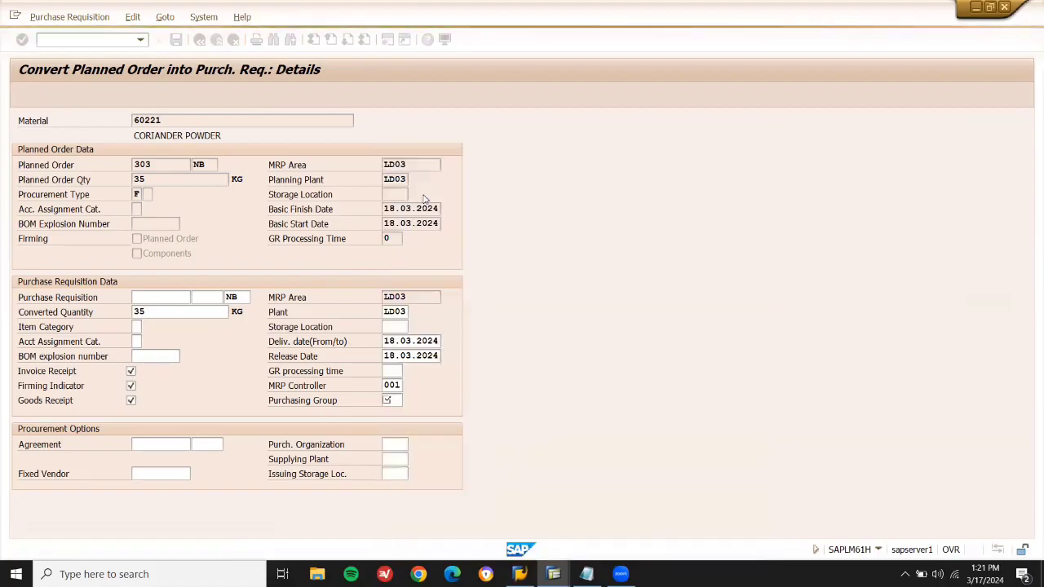
key("ctrl+s")
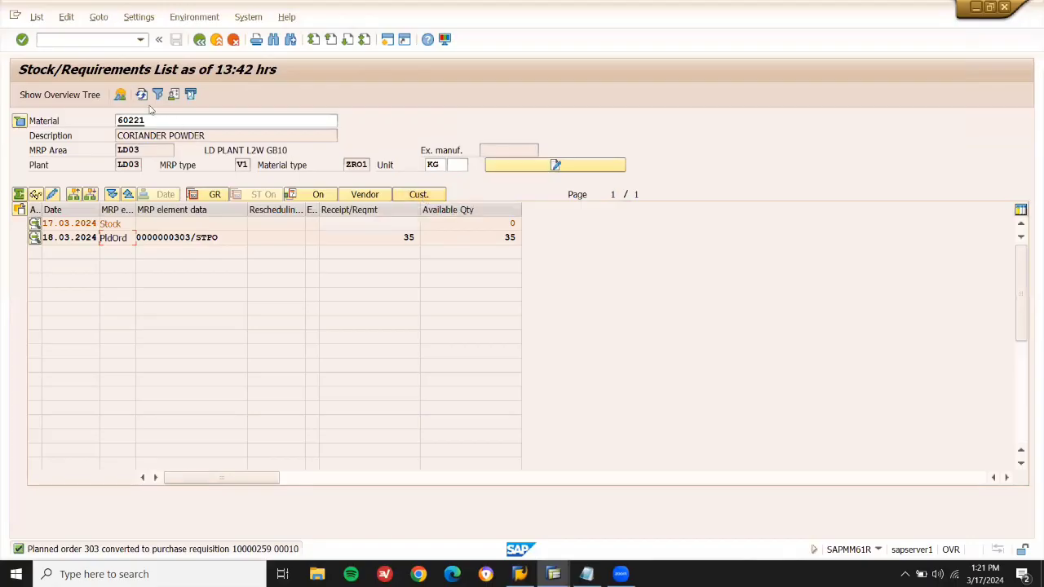
Refresh the list and copy the new requisition number 10000259.
left_click(142, 94)
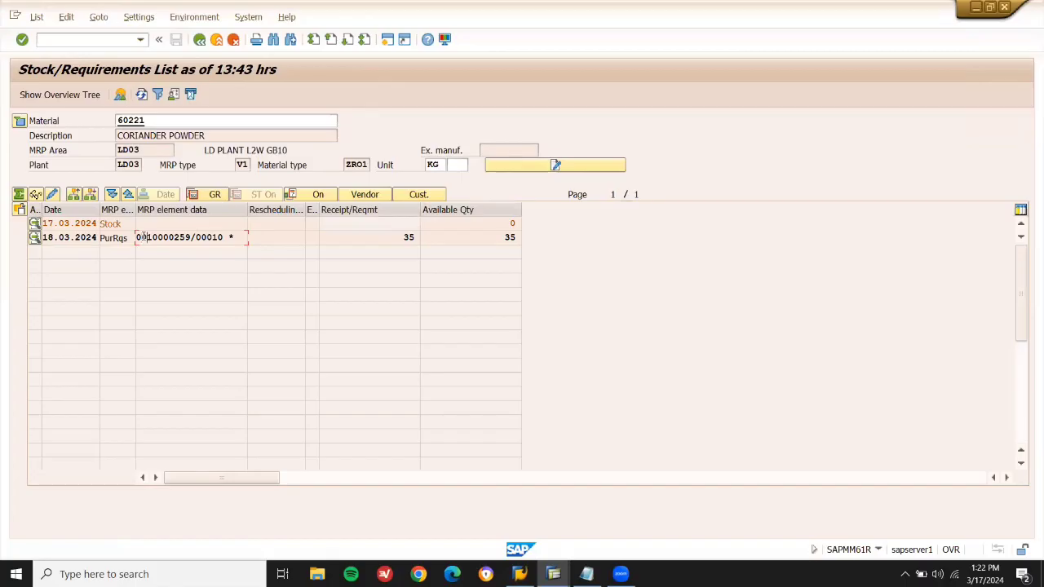
key("shift+Right")
key("shift+Right")
key("shift+Right")
key("shift+Right")
key("shift+Right")
key("shift+Right")
key("shift+Right")
key("ctrl+c")
key("alt+Tab")
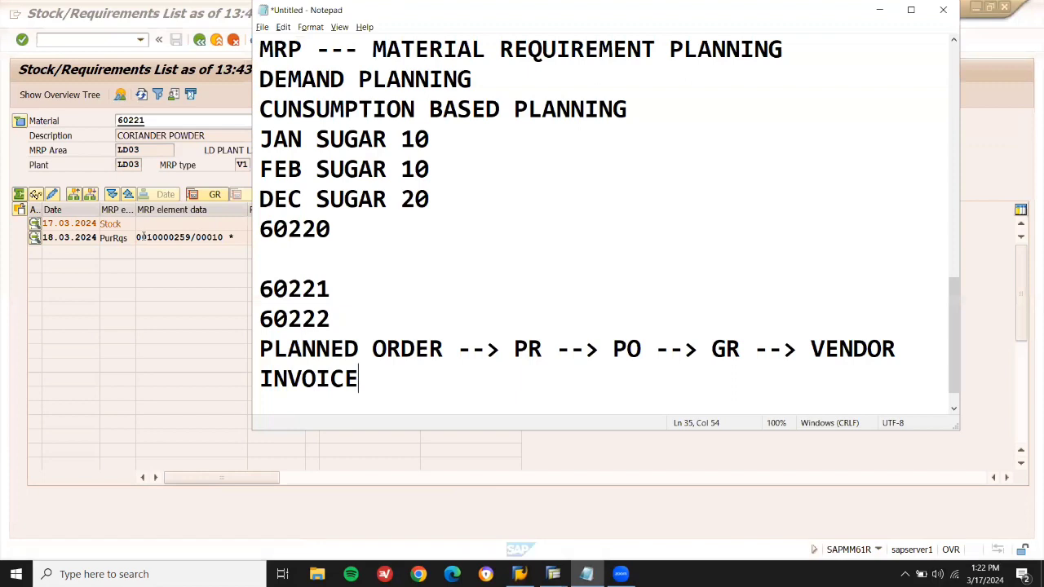
Add '--> 10000259' to the 60221 line in the notes.
key("Return")
key("Return")
key("Up")
key("Up")
key("Up")
key("Up")
key("Up")
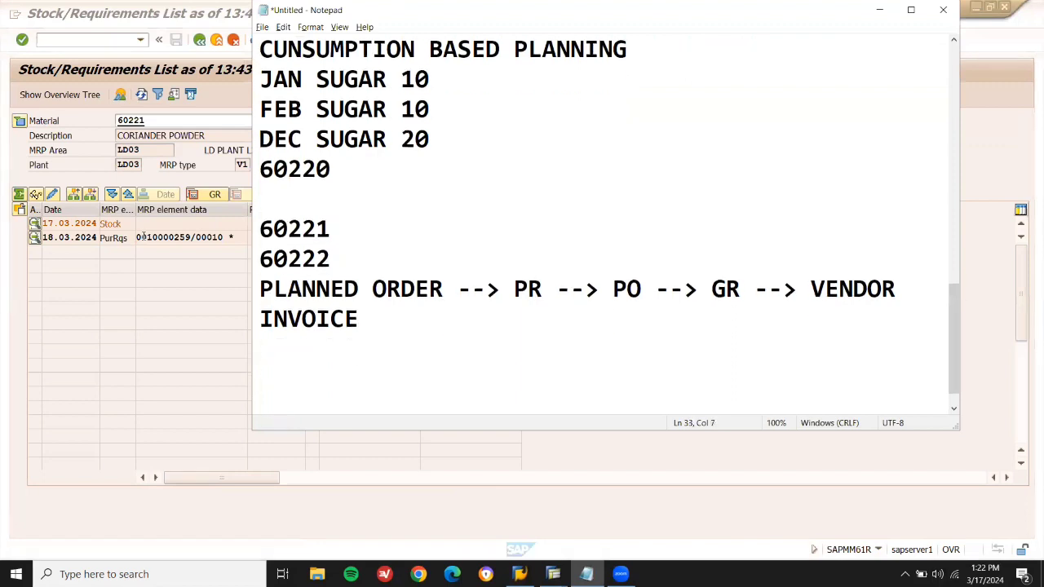
type("--> 10000259")
left_click(143, 237)
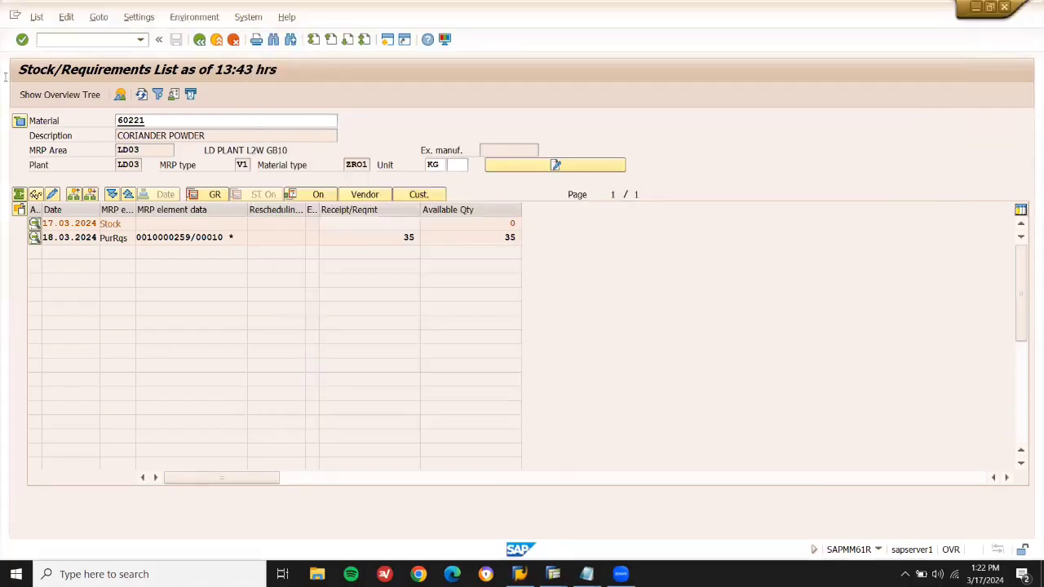
Open the stock/requirements list for material 60222.
key("F3")
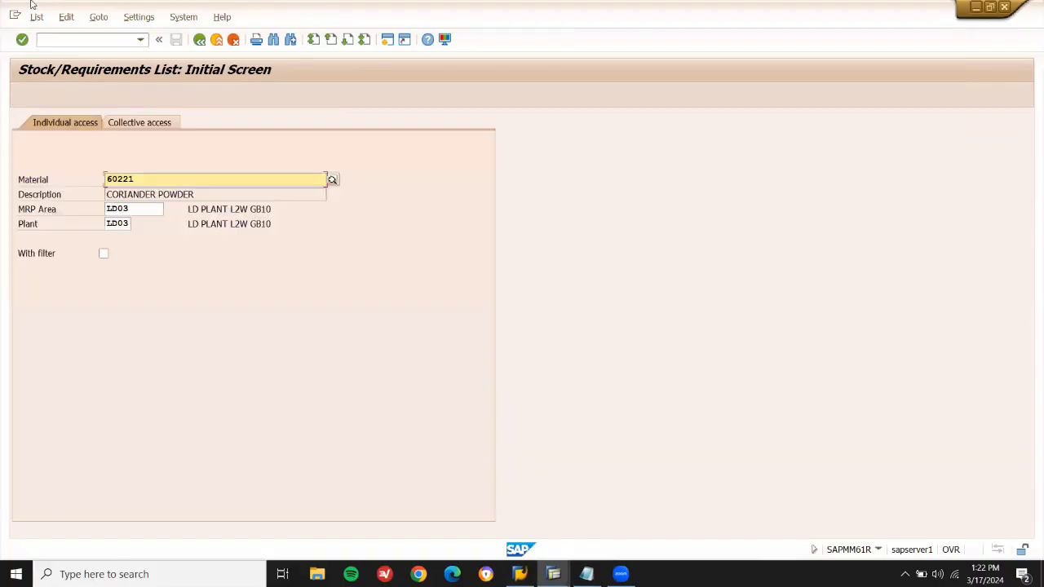
key("BackSpace")
type("2")
key("Return")
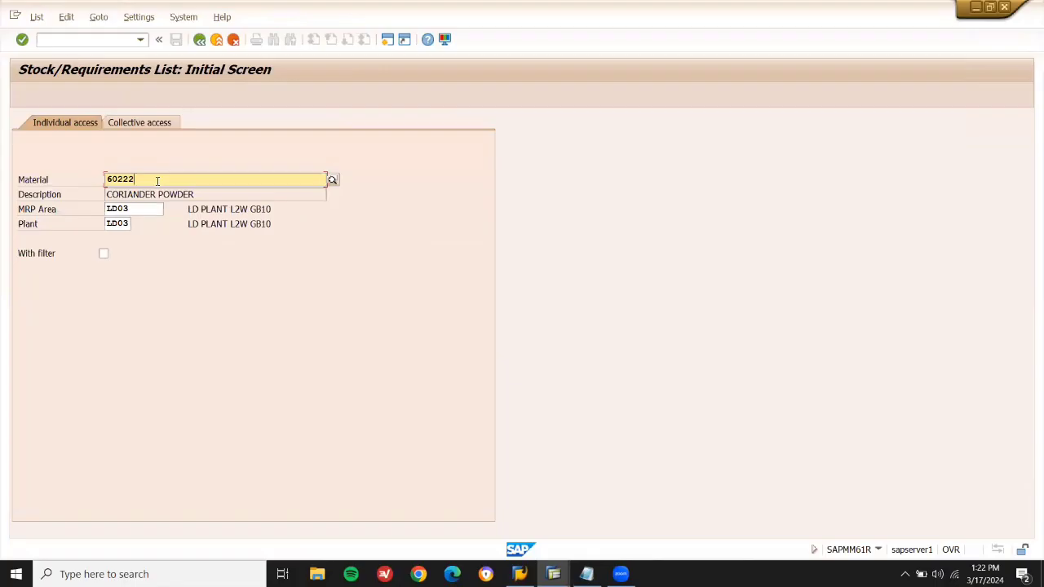
key("Return")
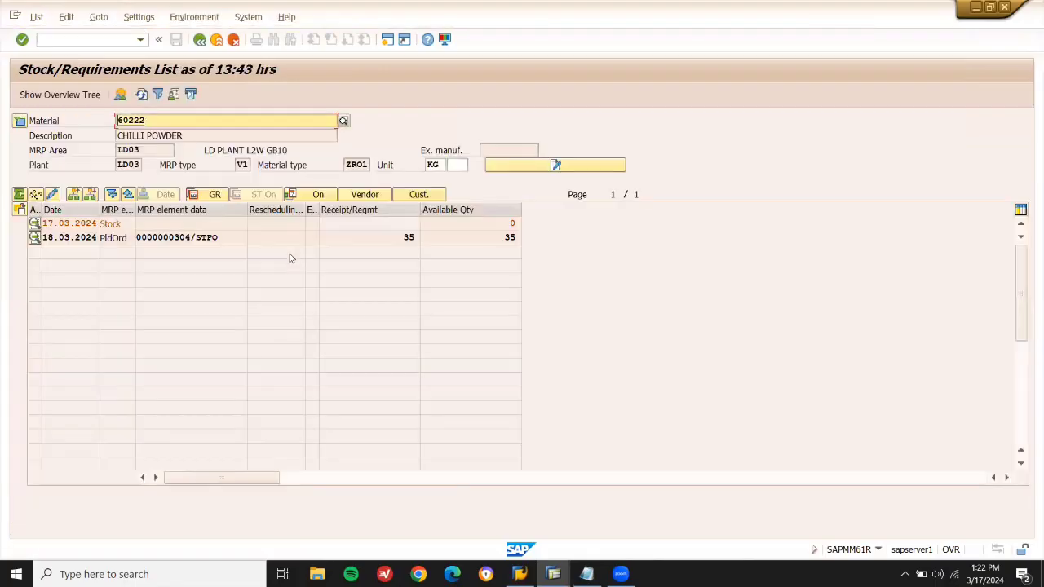
Convert planned order 304 into purchase requisition 10000260 with purchasing group 001.
double_click(204, 236)
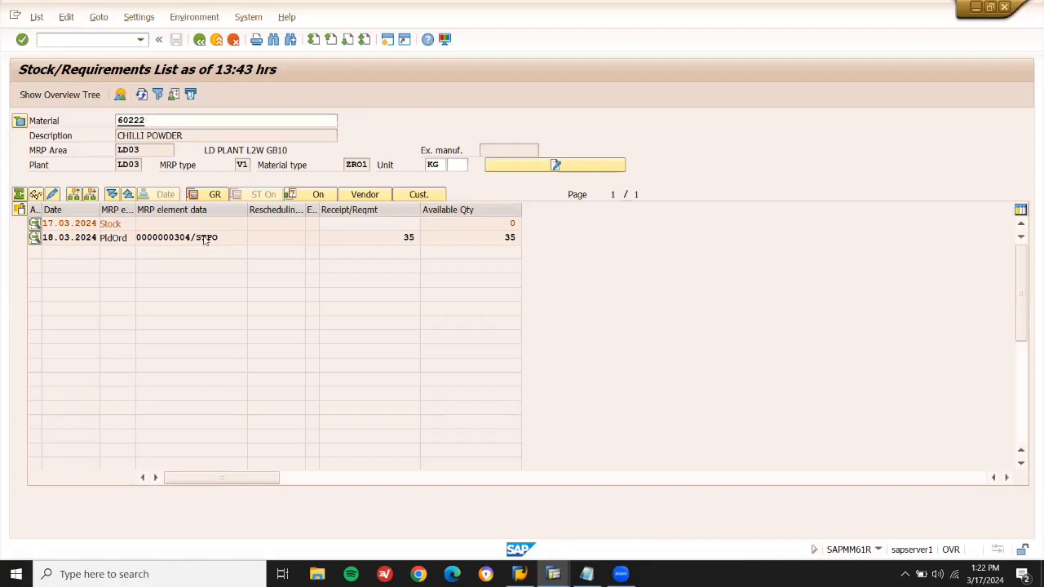
left_click(393, 307)
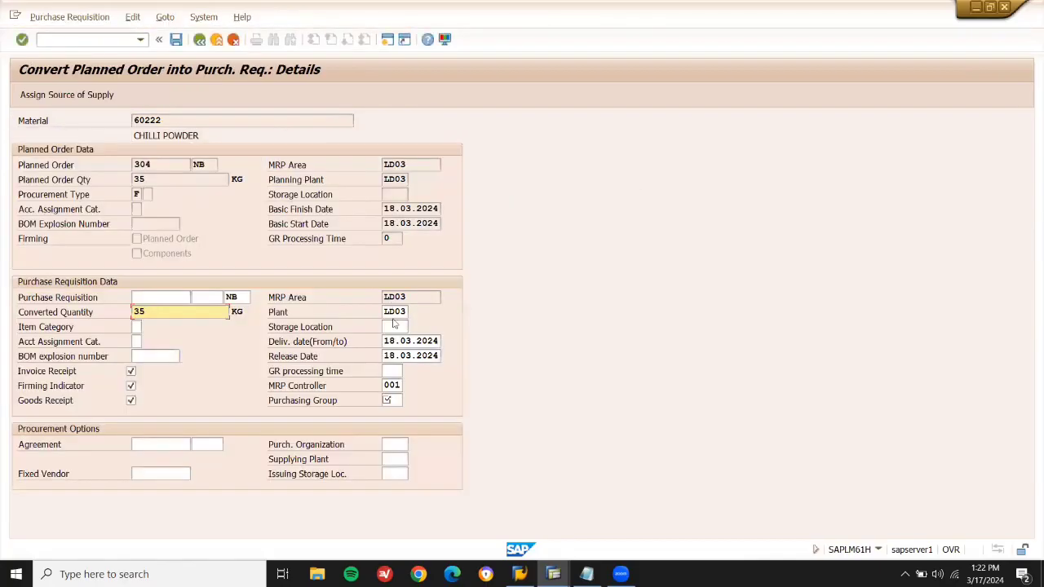
left_click(394, 399)
type("001")
key("ctrl+s")
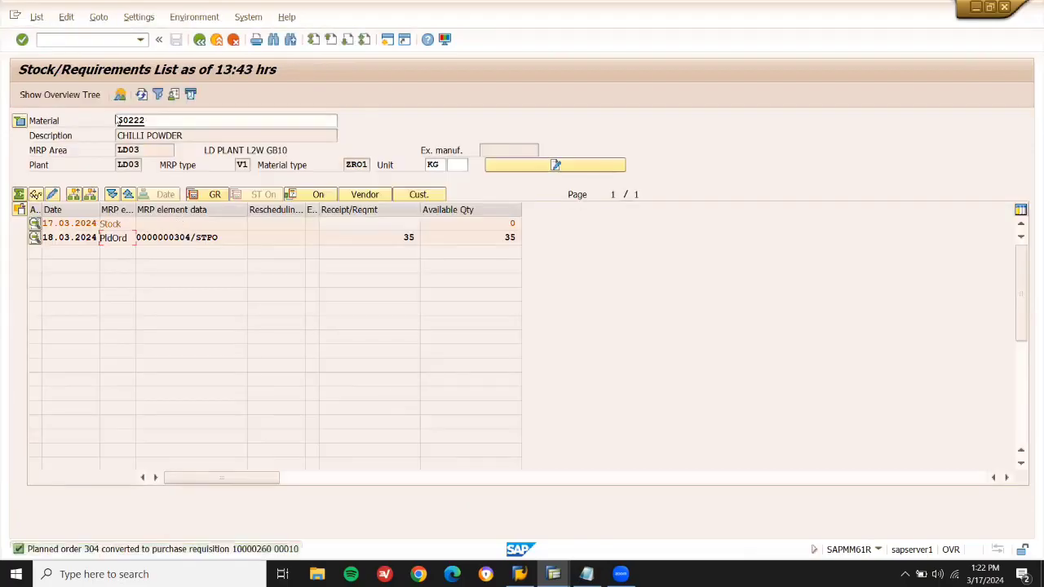
left_click(141, 94)
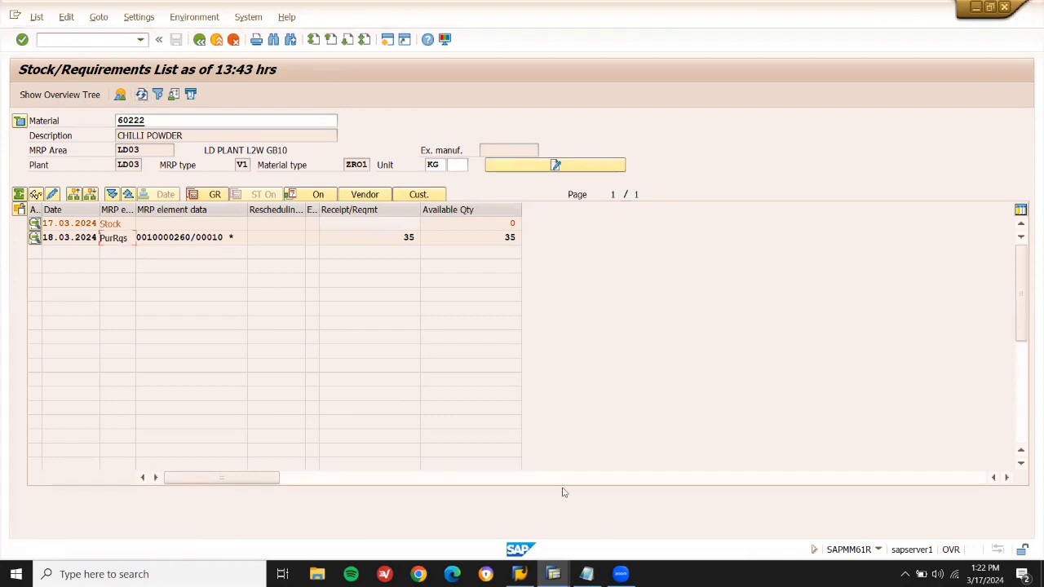
left_click(586, 574)
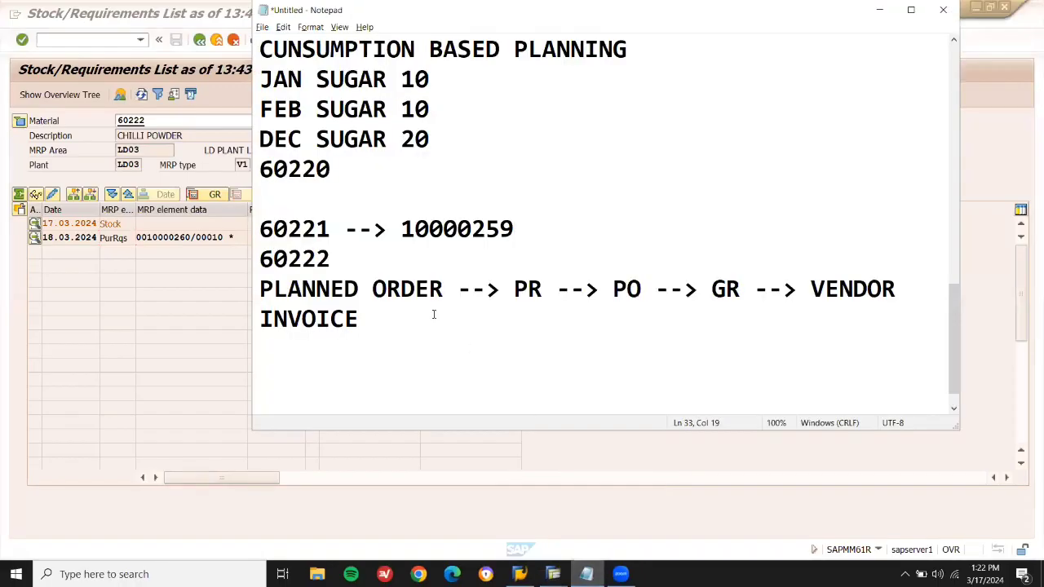
Record '--> 10000260' on the 60222 line in the notes.
type("--> 1000025")
key("BackSpace")
type("60")
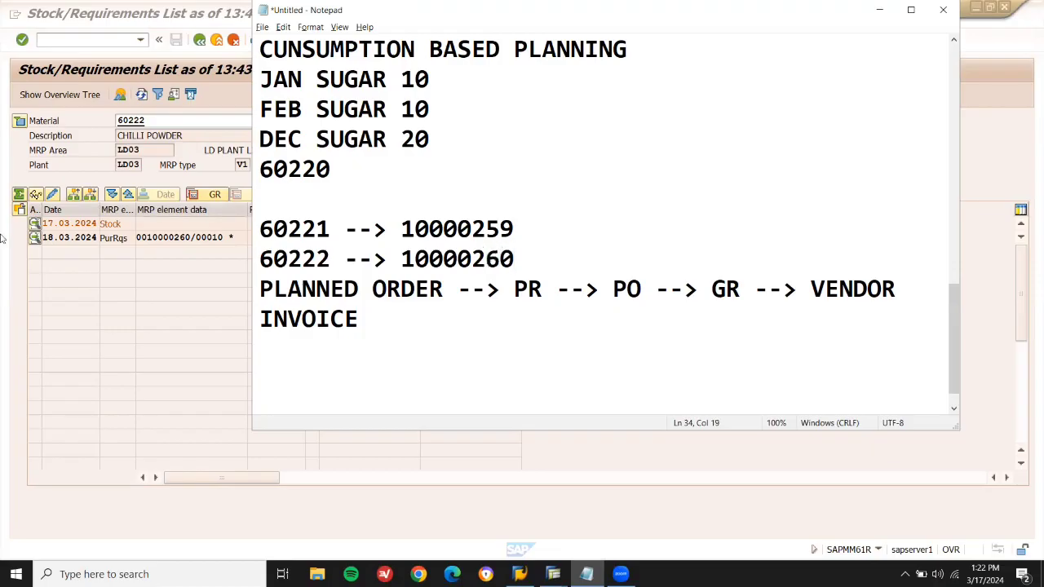
left_click(133, 264)
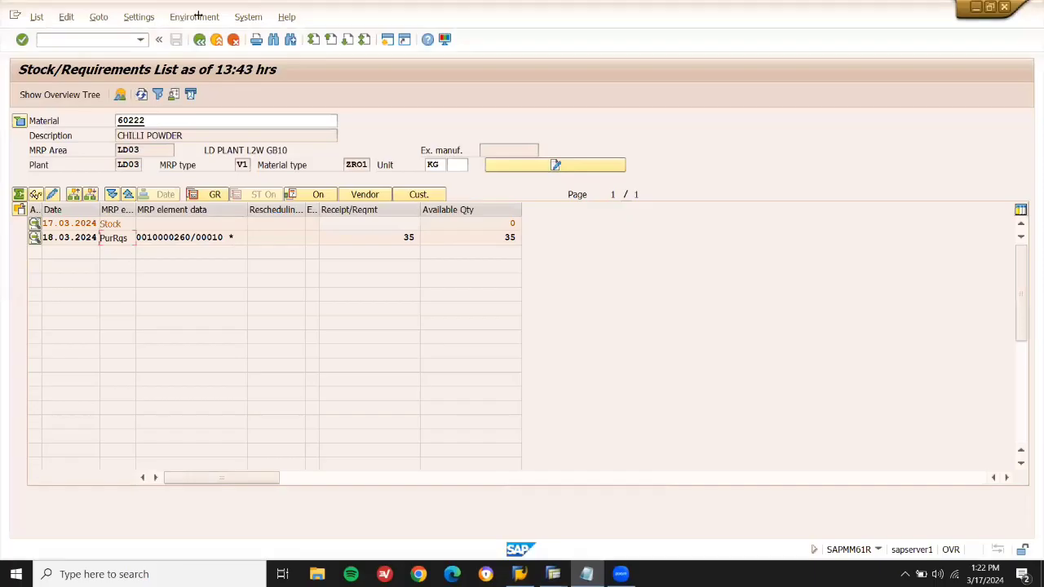
Start ME21N and turn on the document overview with its selection variant list.
left_click(216, 45)
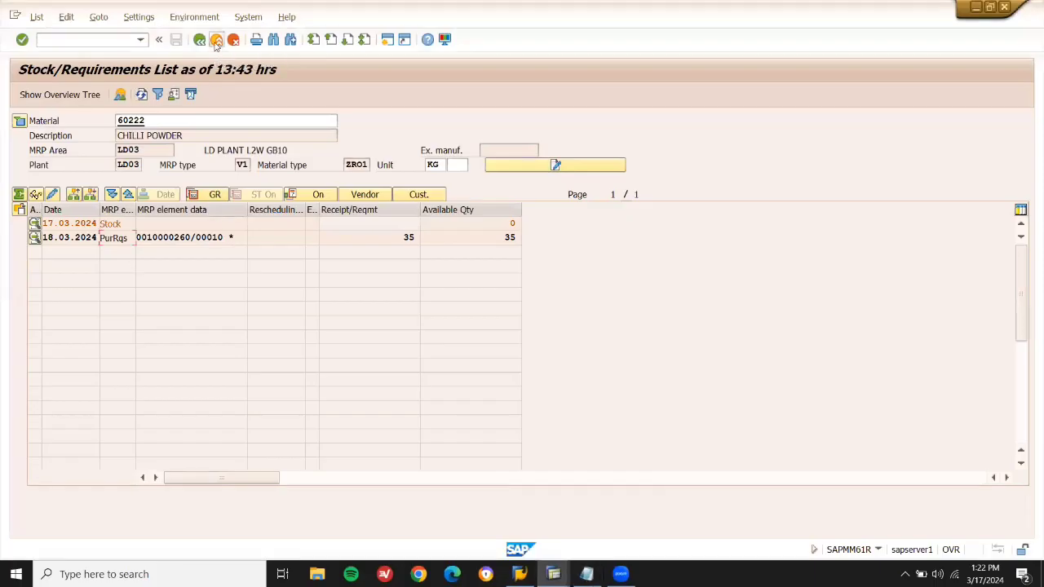
left_click(114, 39)
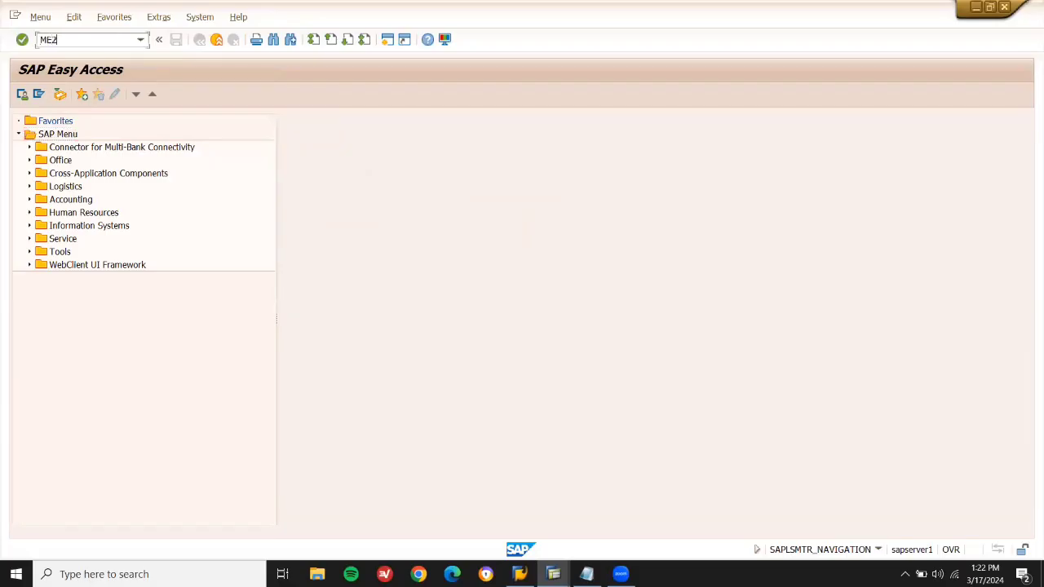
key("Return")
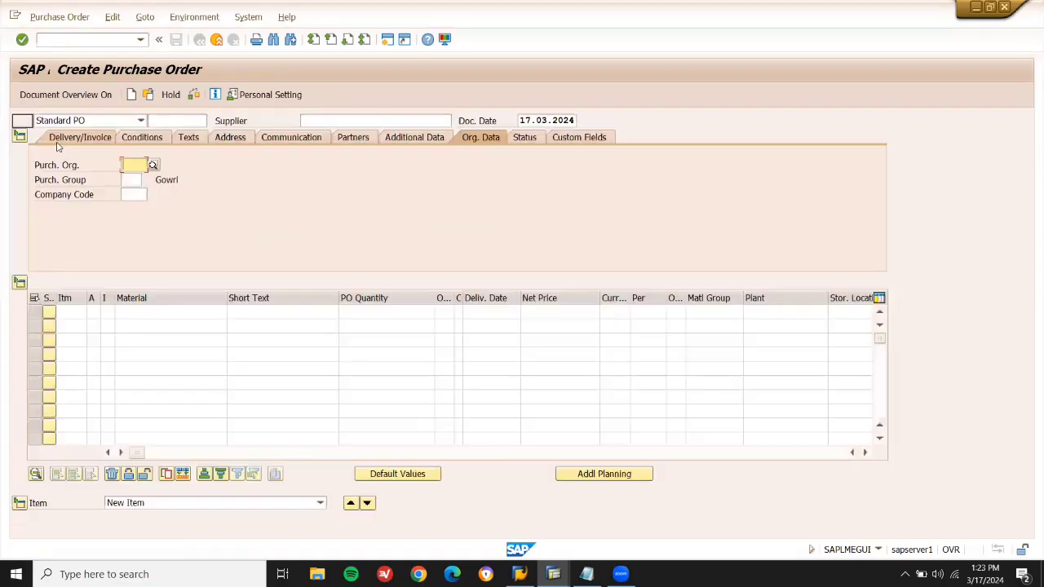
left_click(93, 101)
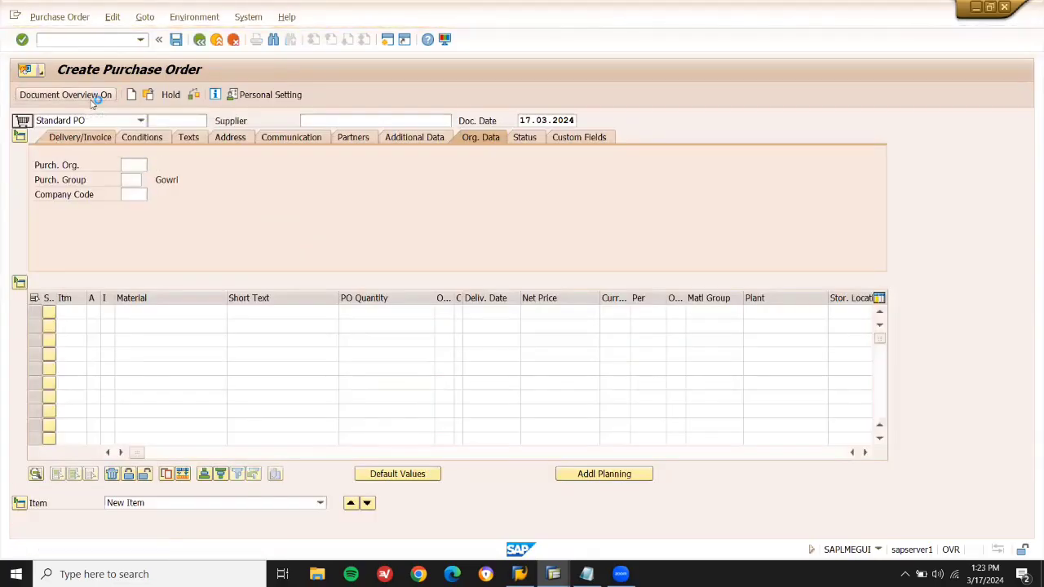
left_click(33, 173)
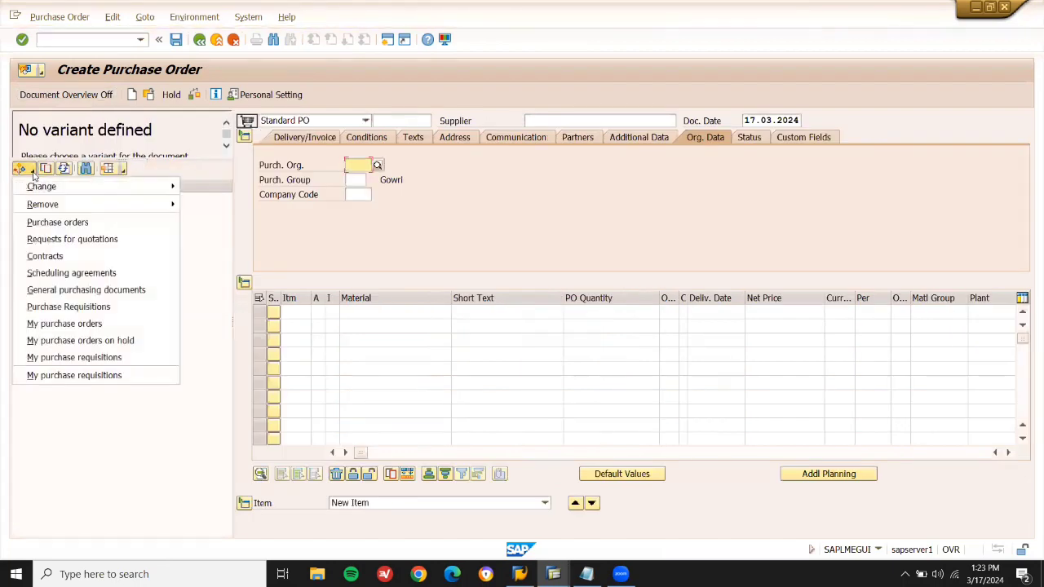
Search purchase requisitions with requisition number, plant and material 60222 criteria cleared, checking the notes.
left_click(69, 307)
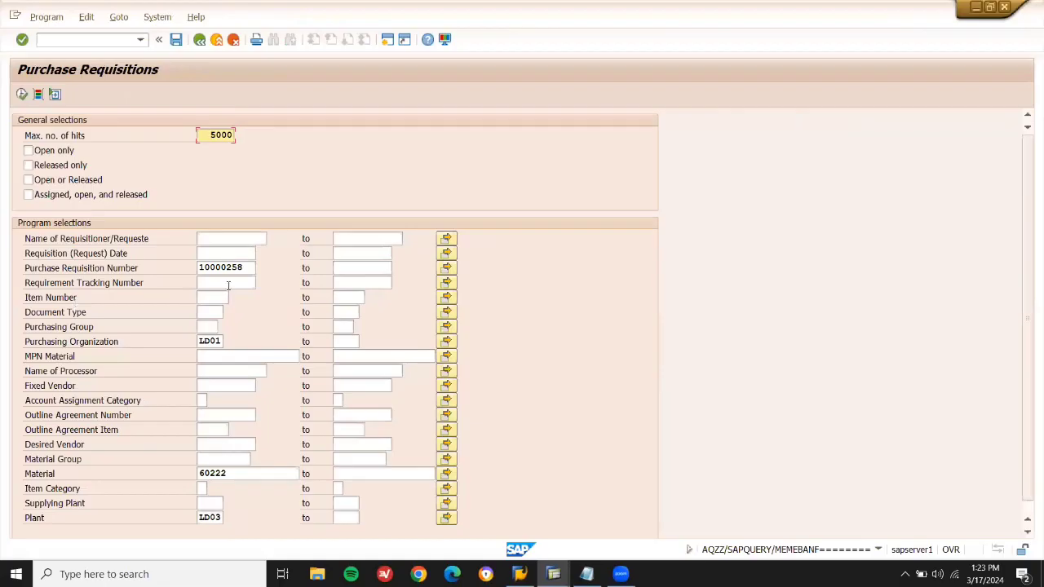
left_click(246, 269)
key("BackSpace")
key("BackSpace")
key("BackSpace")
key("BackSpace")
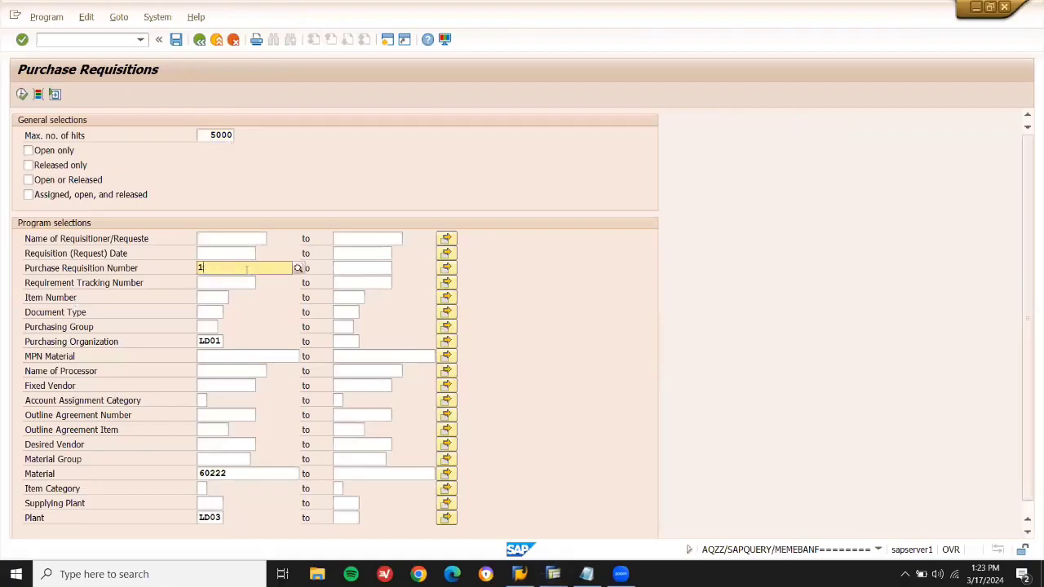
key("BackSpace")
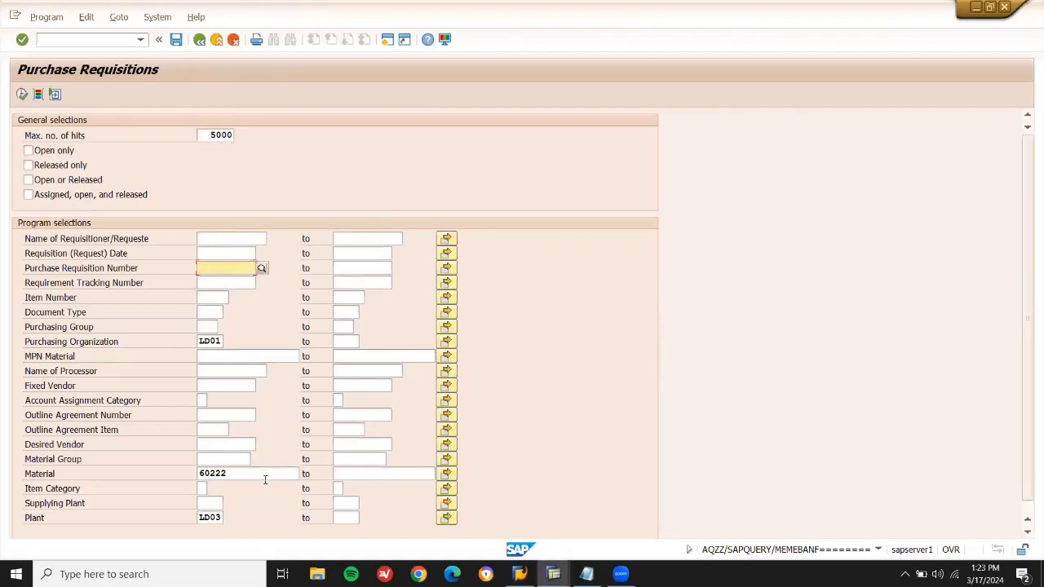
left_click(210, 517)
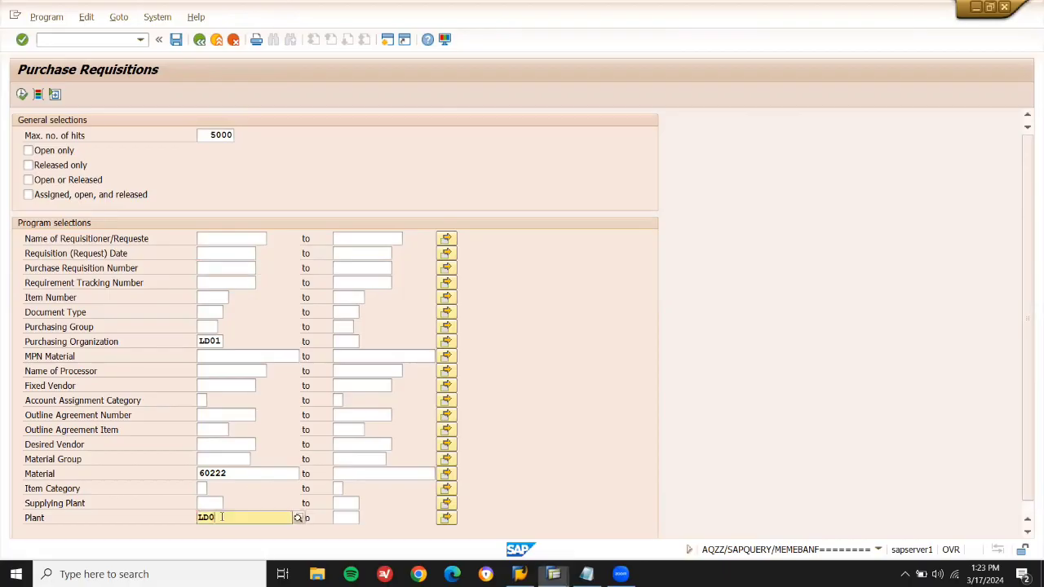
key("BackSpace")
key("BackSpace")
key("BackSpace")
key("BackSpace")
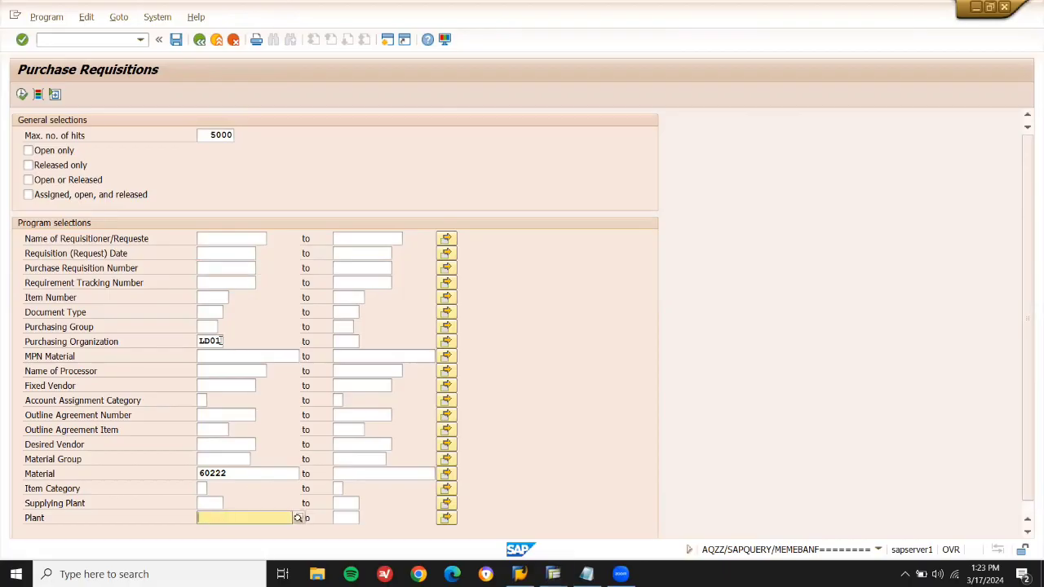
left_click(221, 341)
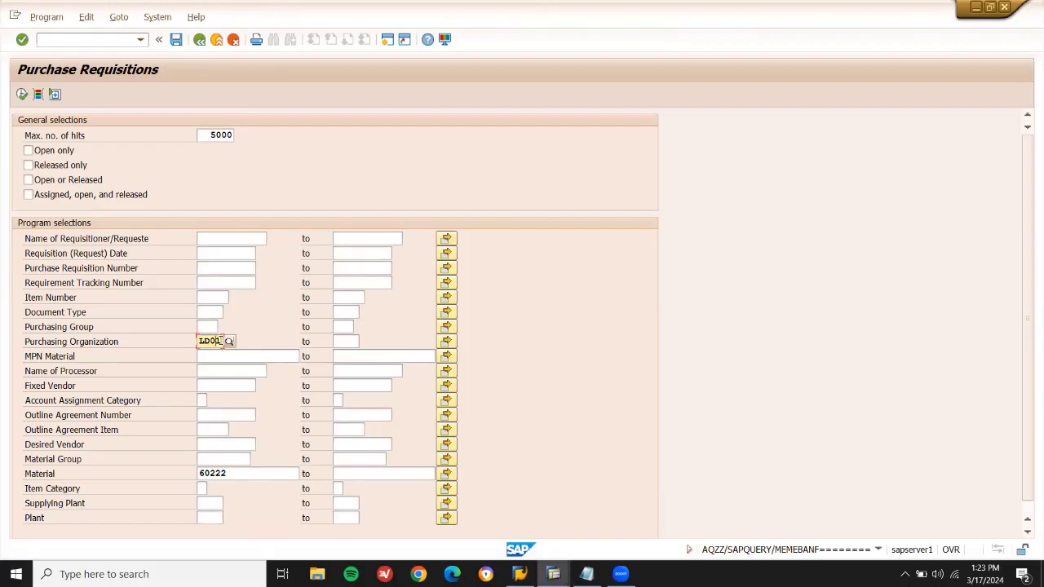
left_click(244, 474)
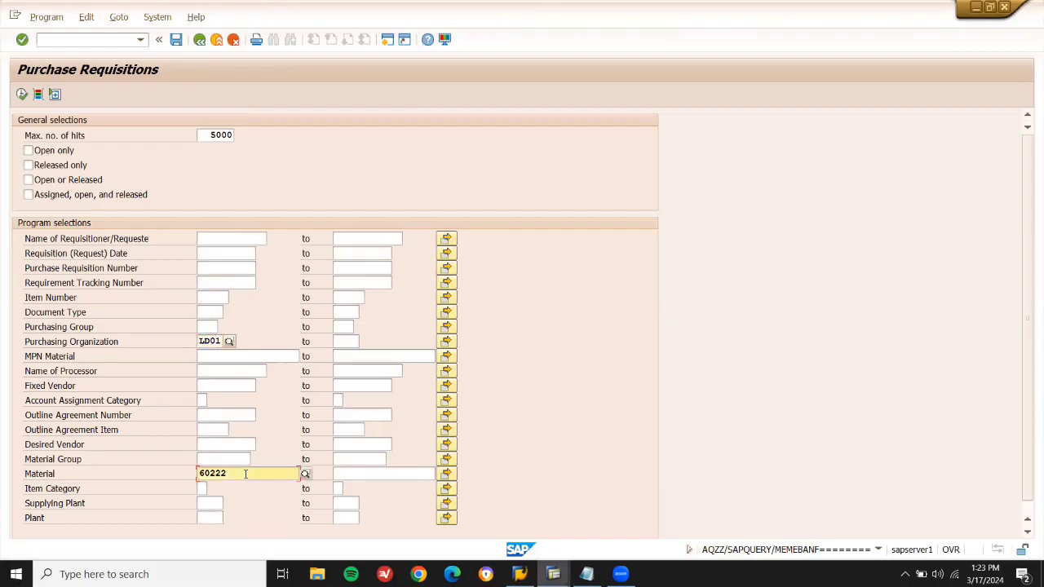
key("BackSpace")
key("BackSpace")
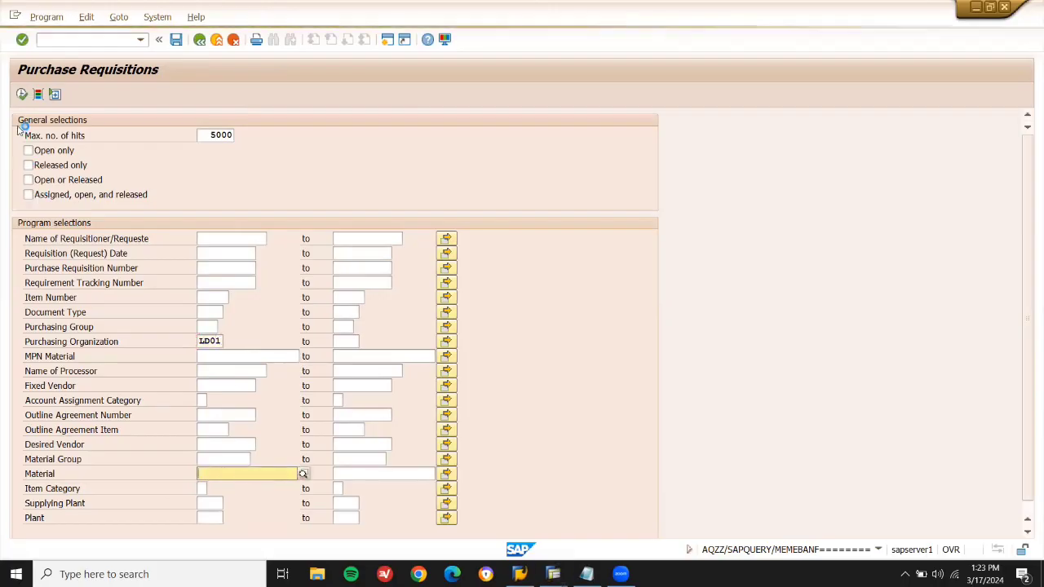
left_click(22, 95)
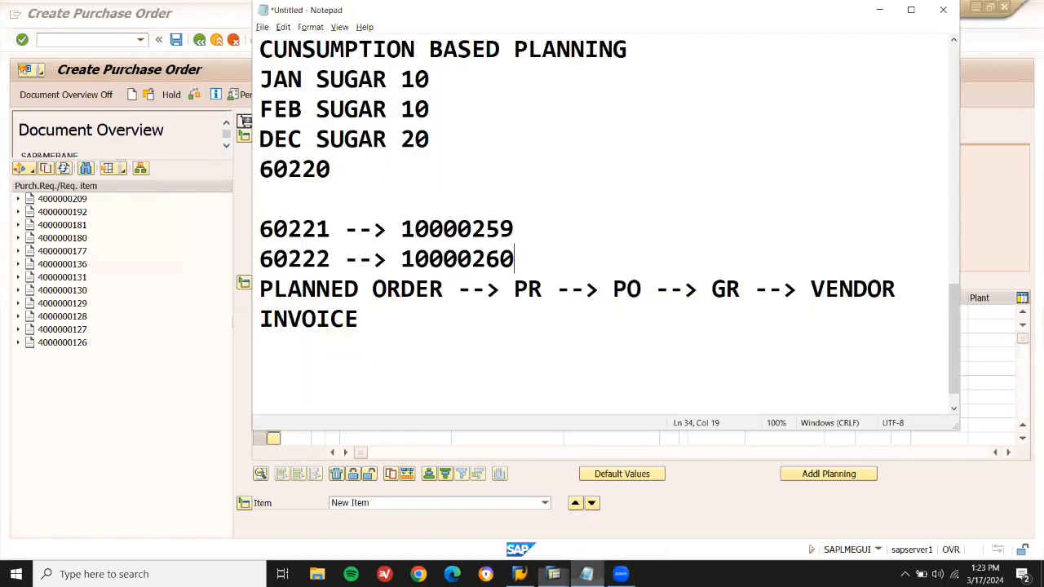
left_click(586, 574)
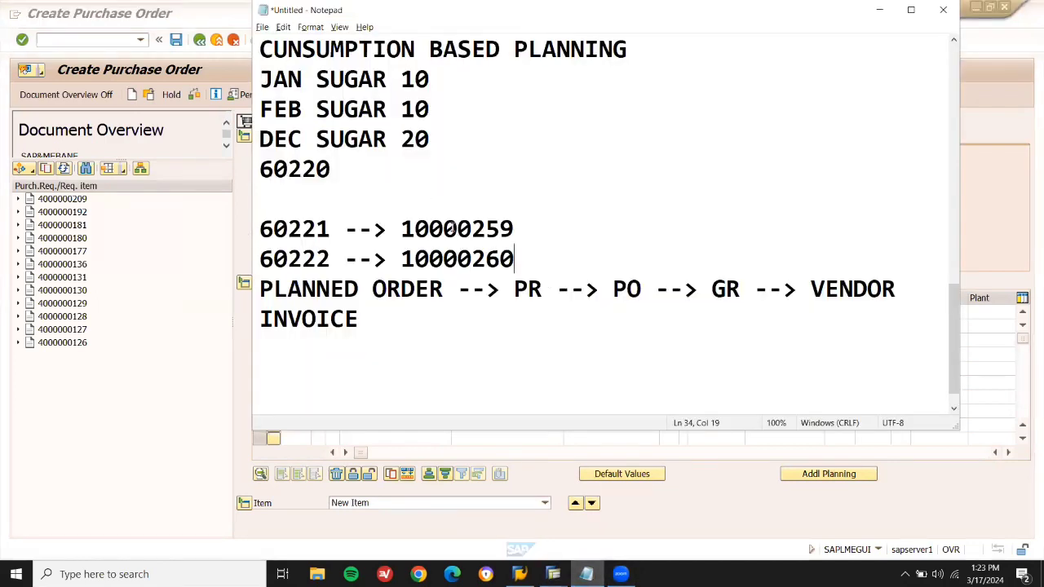
left_click(55, 256)
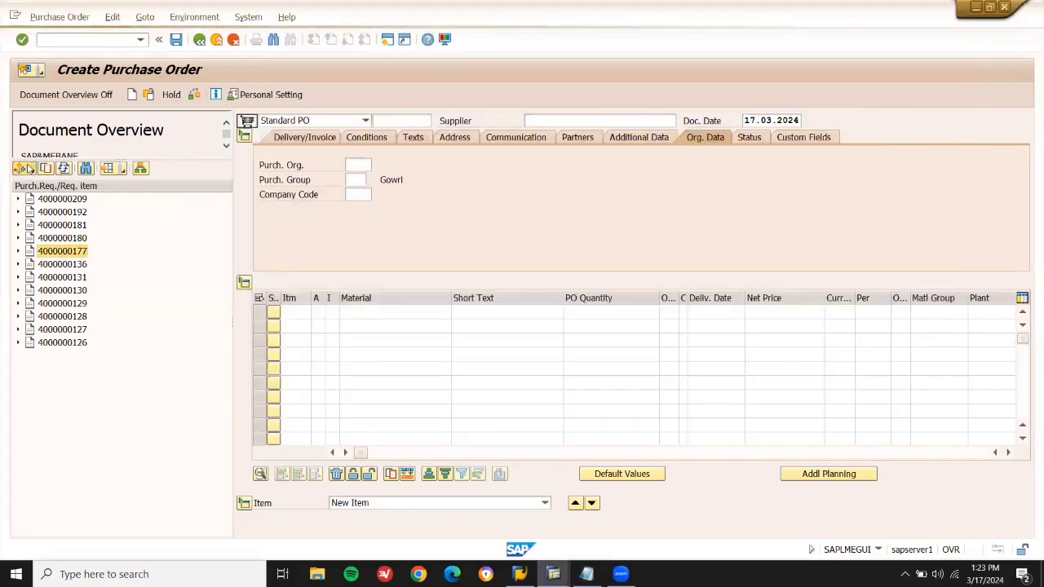
Rerun the requisition search with purchasing organization LD01 cleared and plant set to LD03.
left_click(29, 167)
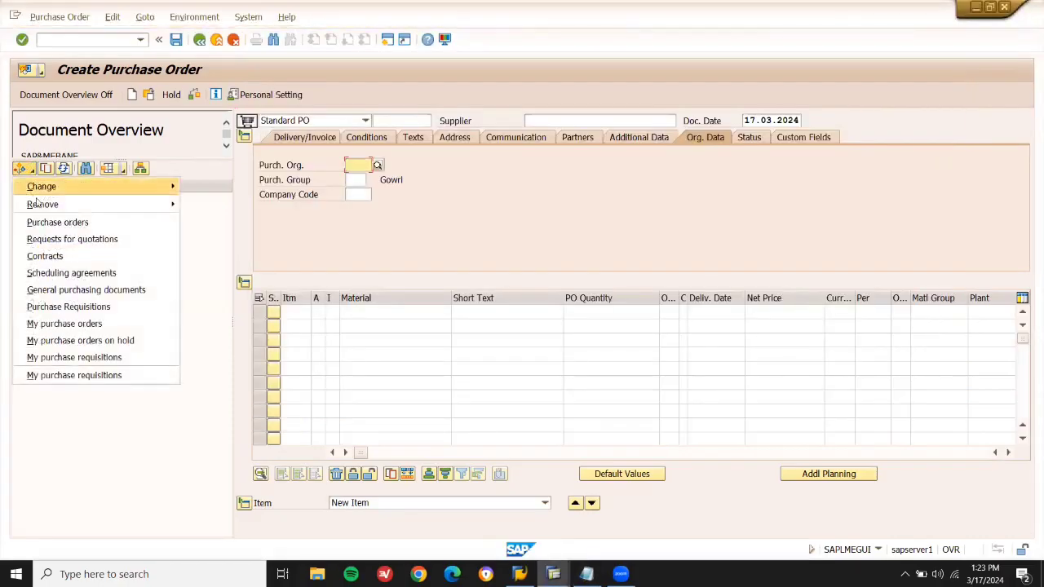
left_click(68, 307)
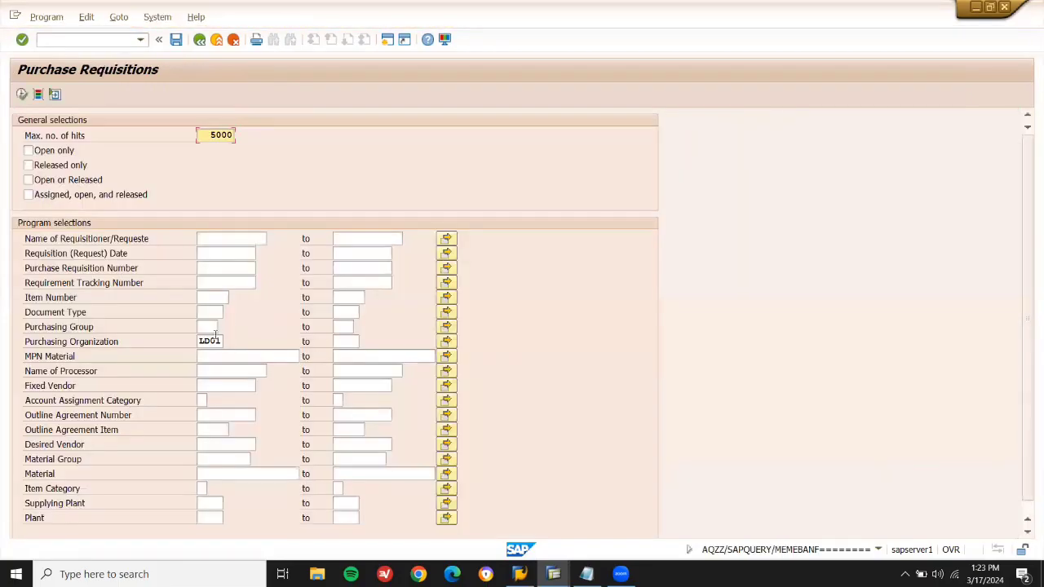
left_click(213, 341)
key("BackSpace")
key("BackSpace")
key("BackSpace")
key("BackSpace")
left_click(207, 504)
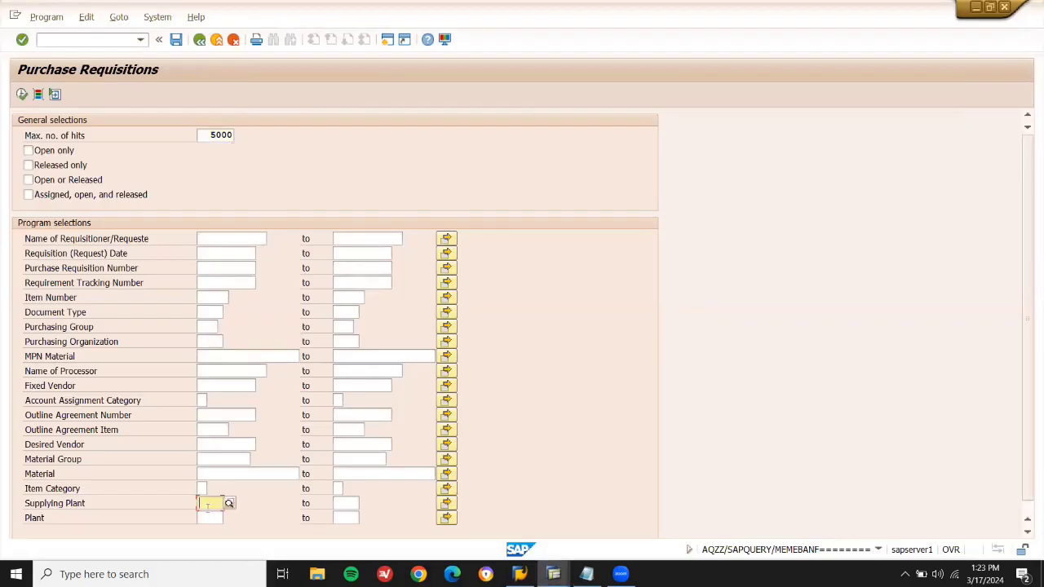
left_click(207, 518)
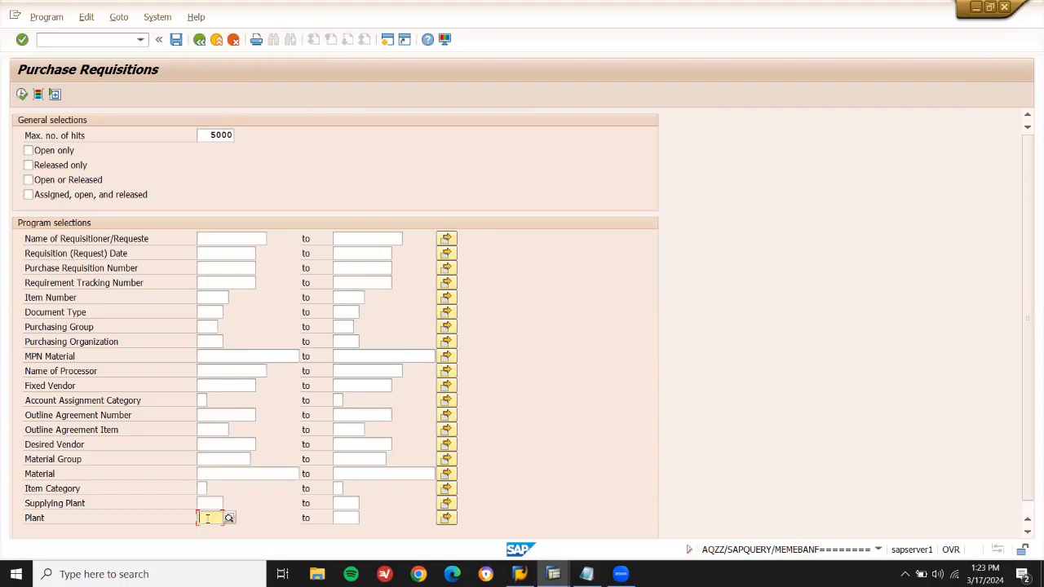
type("1")
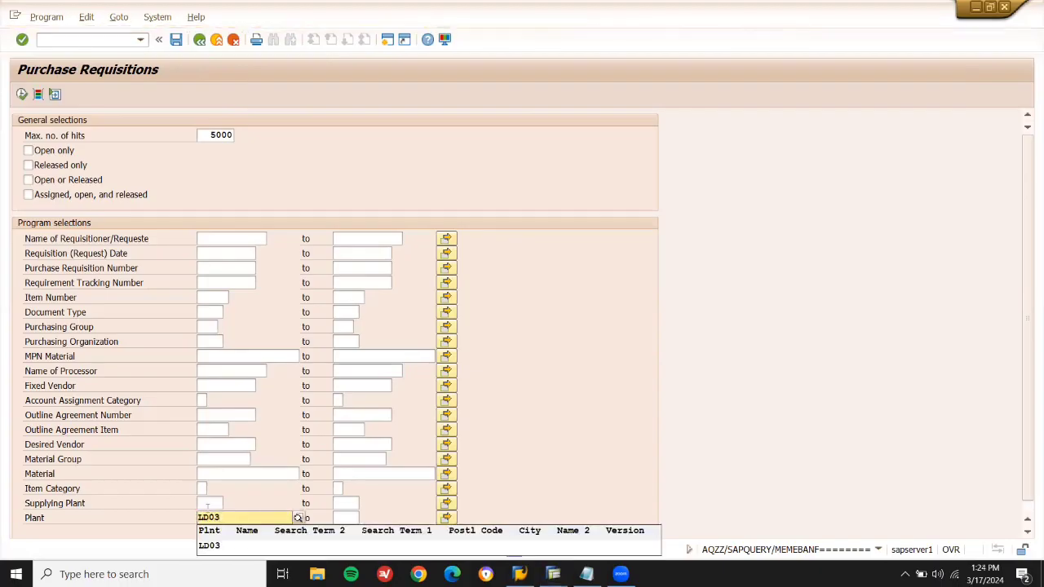
left_click(217, 547)
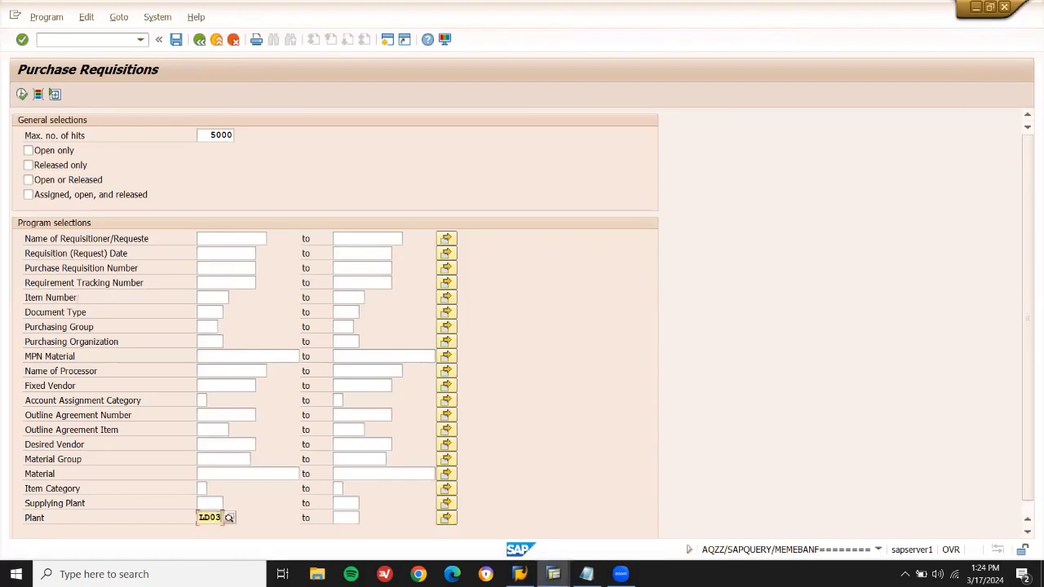
left_click(24, 94)
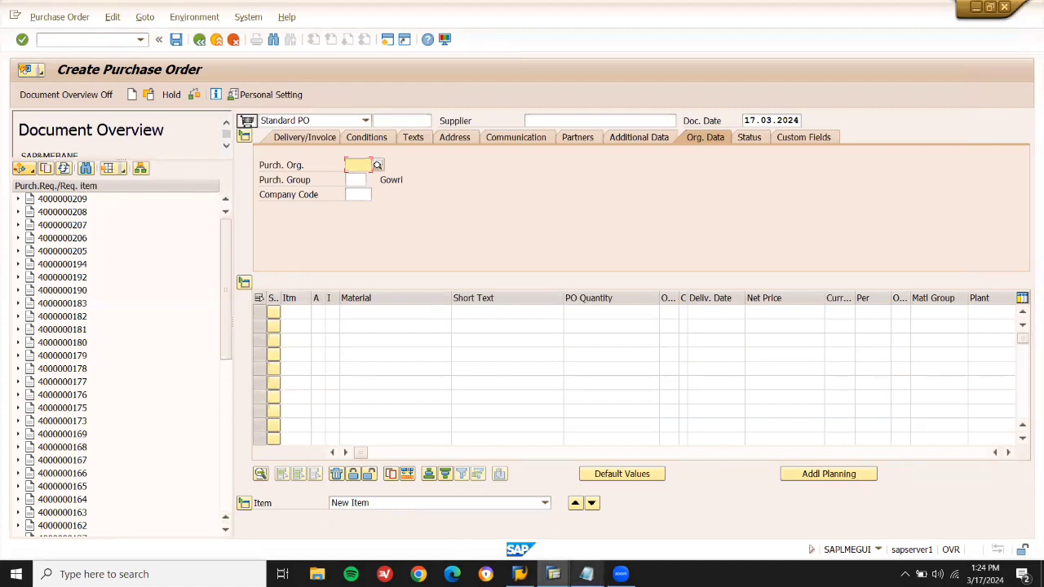
Check the requisition numbers in the Notepad notes.
left_click(586, 574)
left_click(586, 574)
left_click(587, 574)
left_click(587, 574)
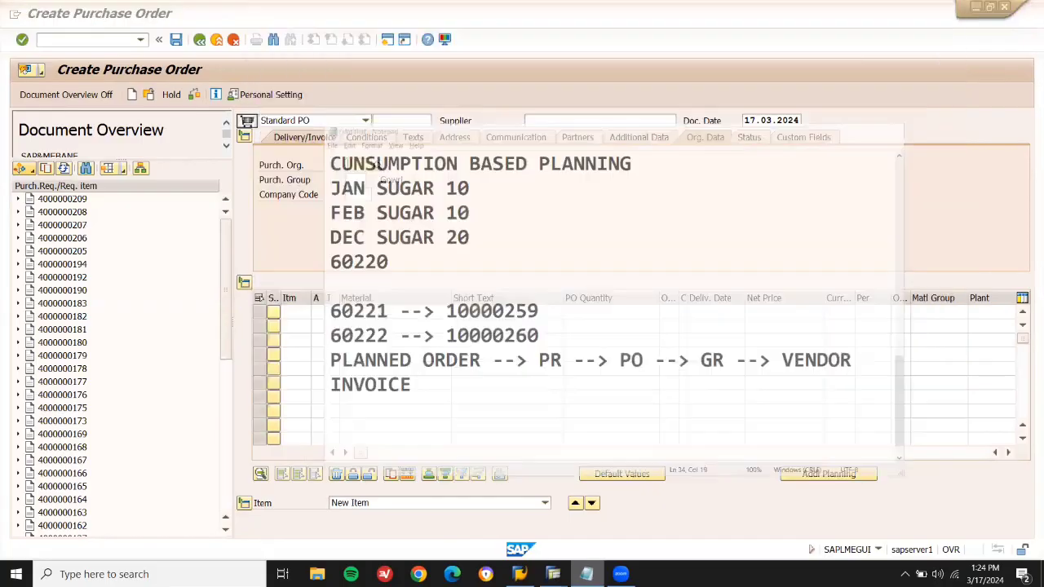
Scroll the document overview to the end and select requisition 10000260 for material 60222.
left_click_drag(227, 351, 226, 529)
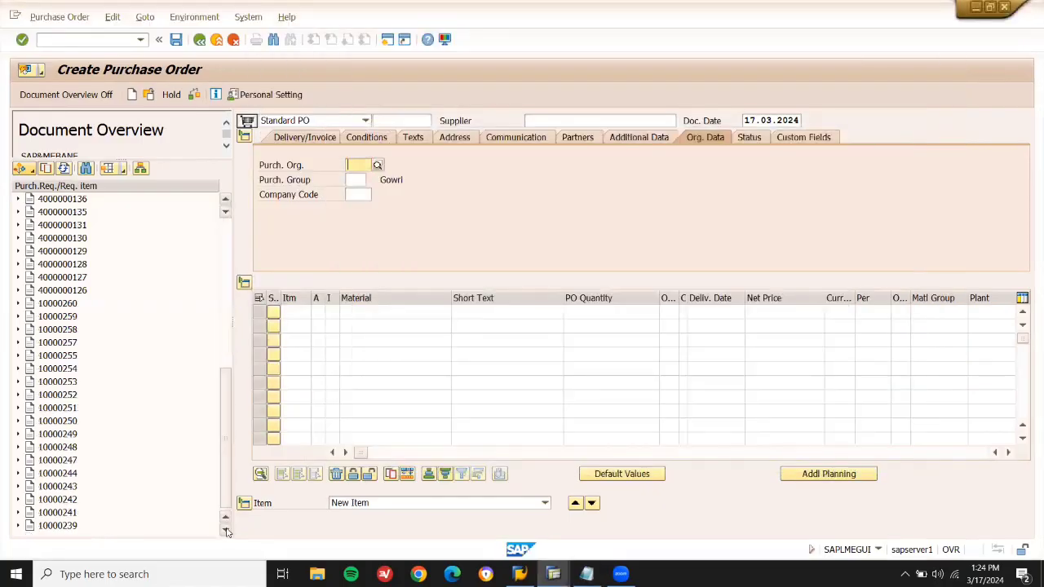
left_click(72, 528)
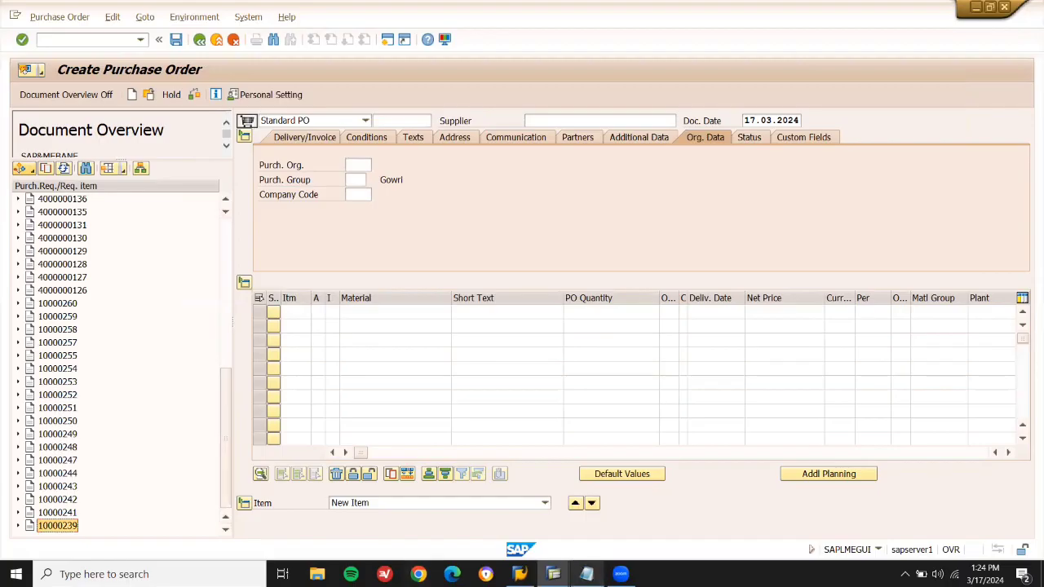
left_click(586, 573)
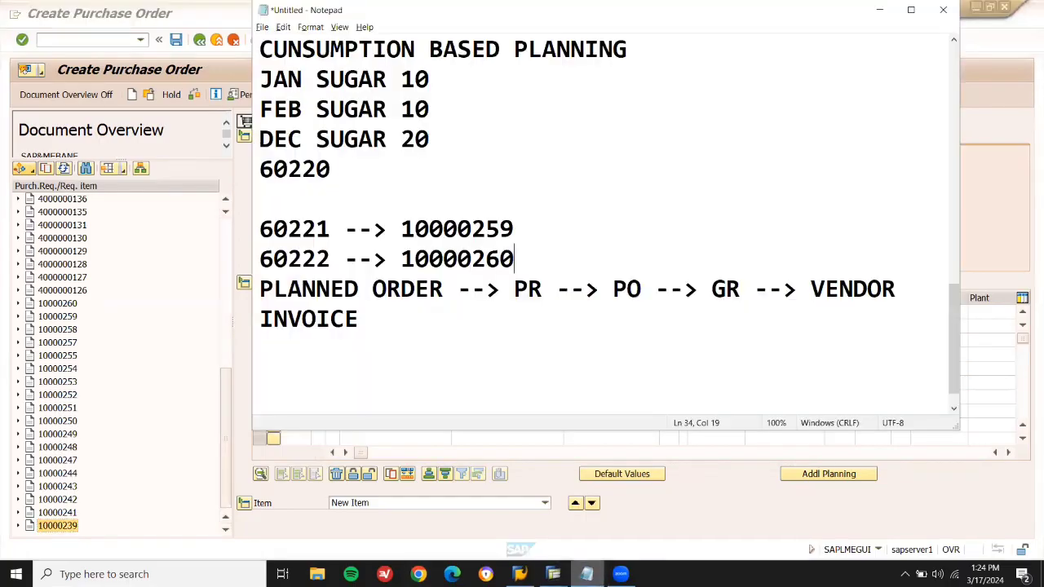
left_click(586, 573)
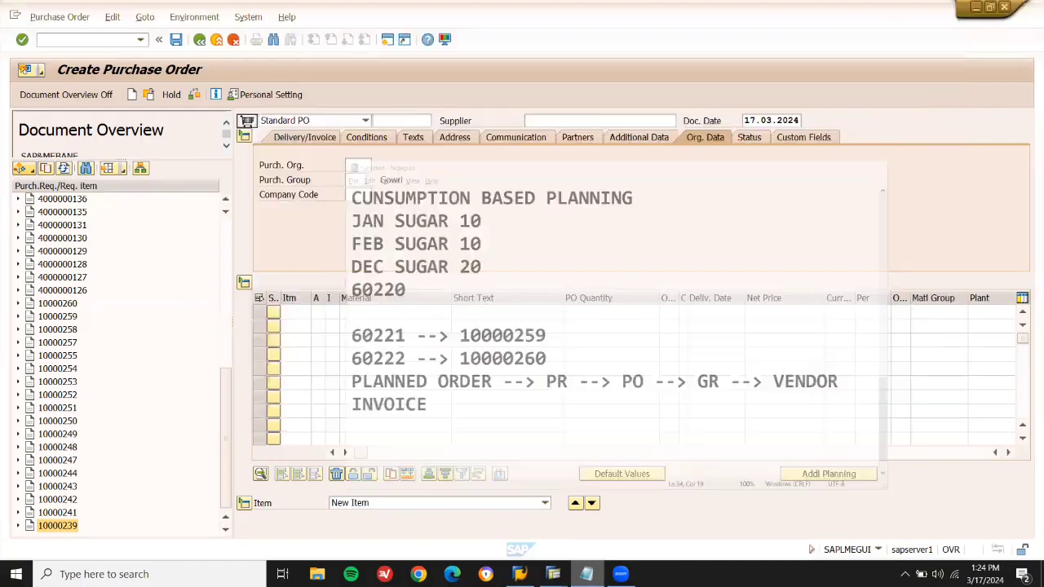
mouse_move(552, 574)
left_click(53, 305)
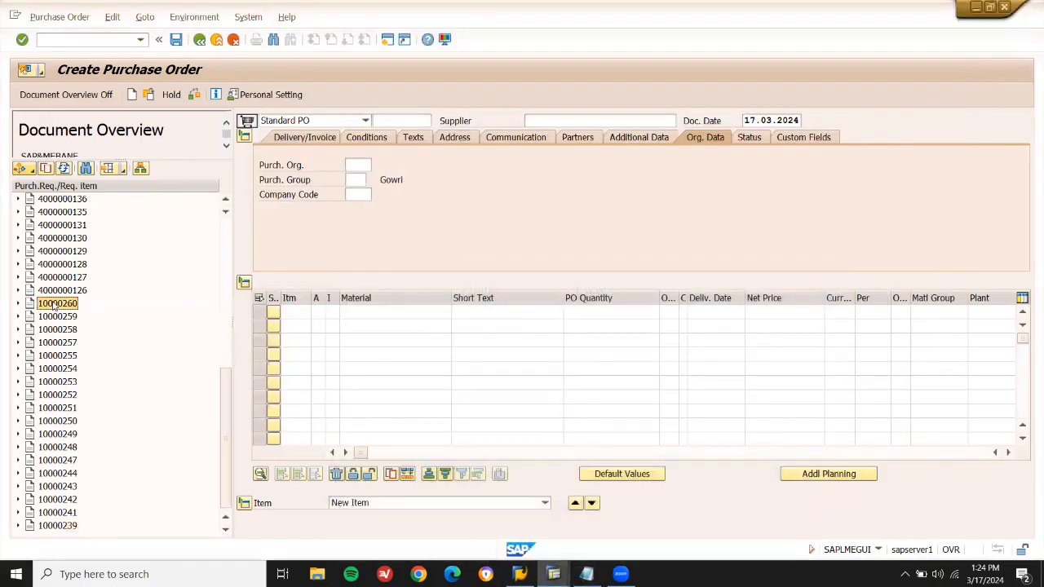
Adopt requisitions 10000260 and 10000259 into the purchase order.
left_click(46, 169)
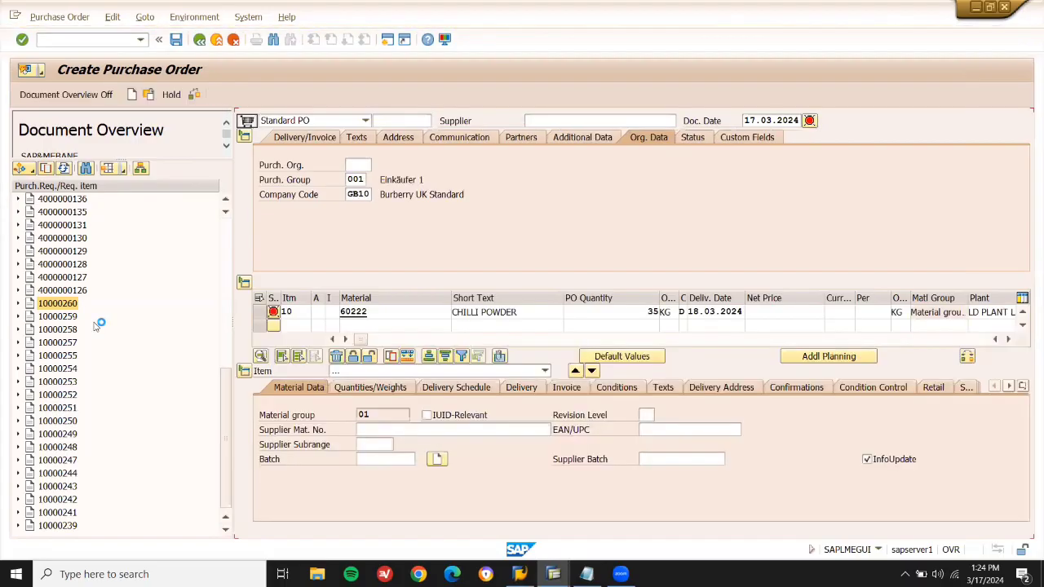
left_click(66, 320)
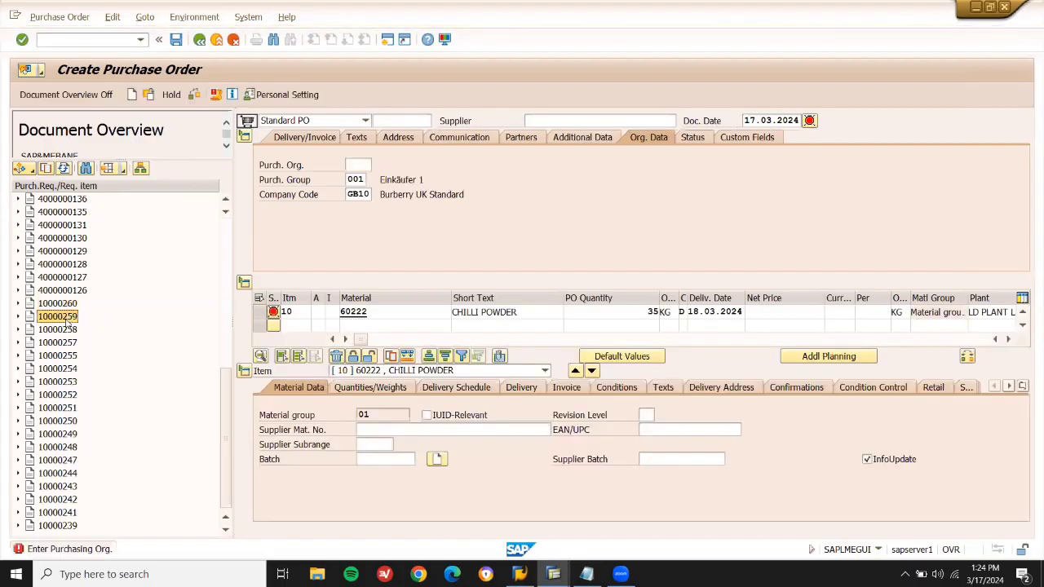
left_click(48, 168)
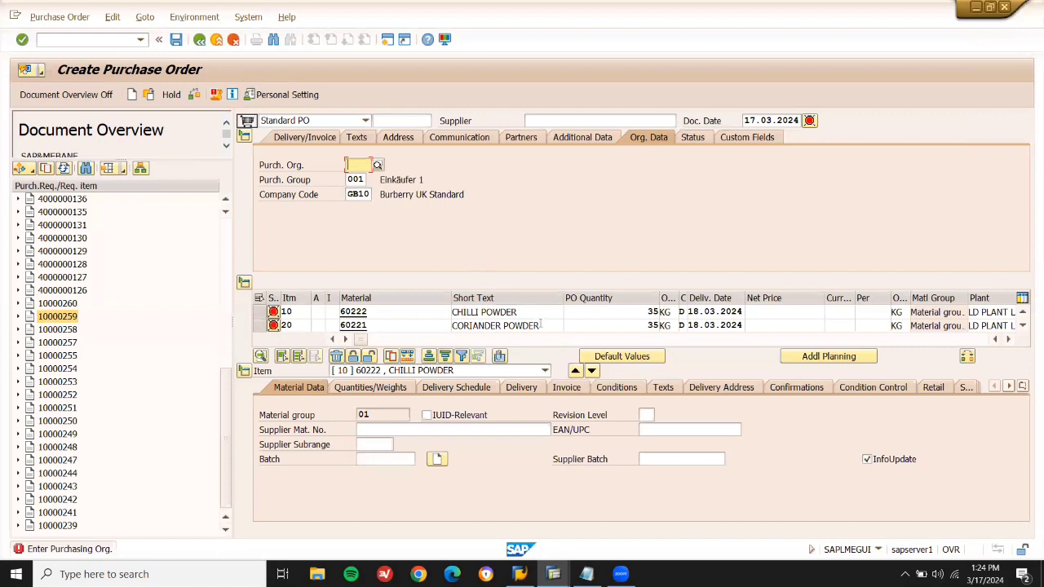
Set purchasing organisation LD01 and supplier 900105 on the order.
left_click(359, 164)
left_click(364, 179)
key("Return")
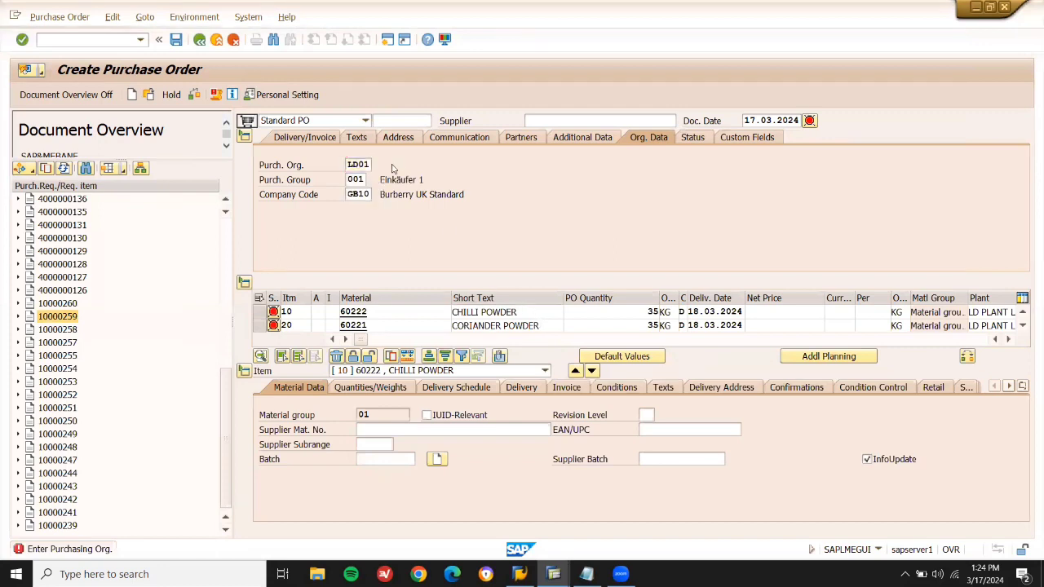
type("900105")
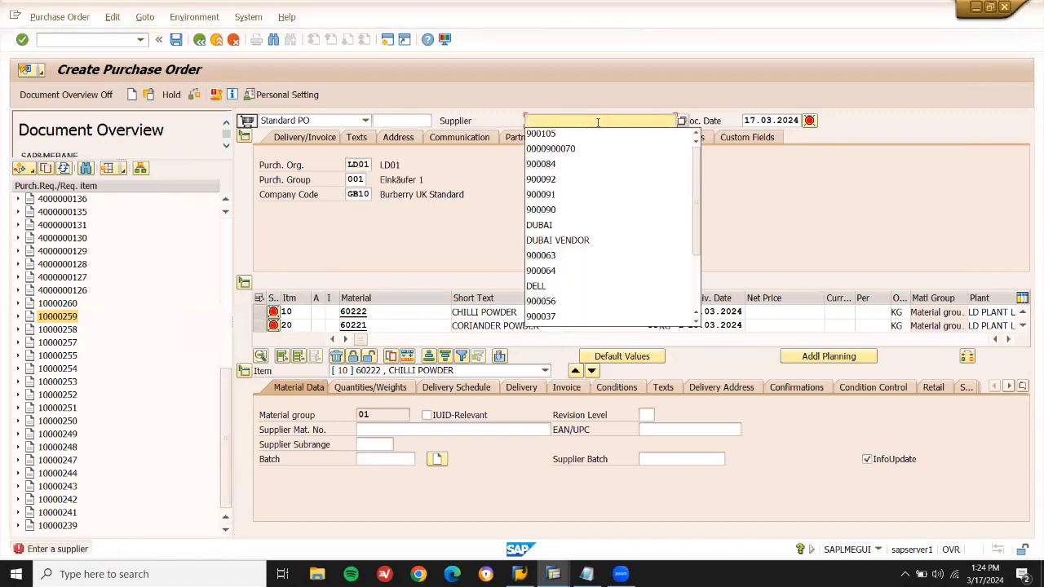
key("Return")
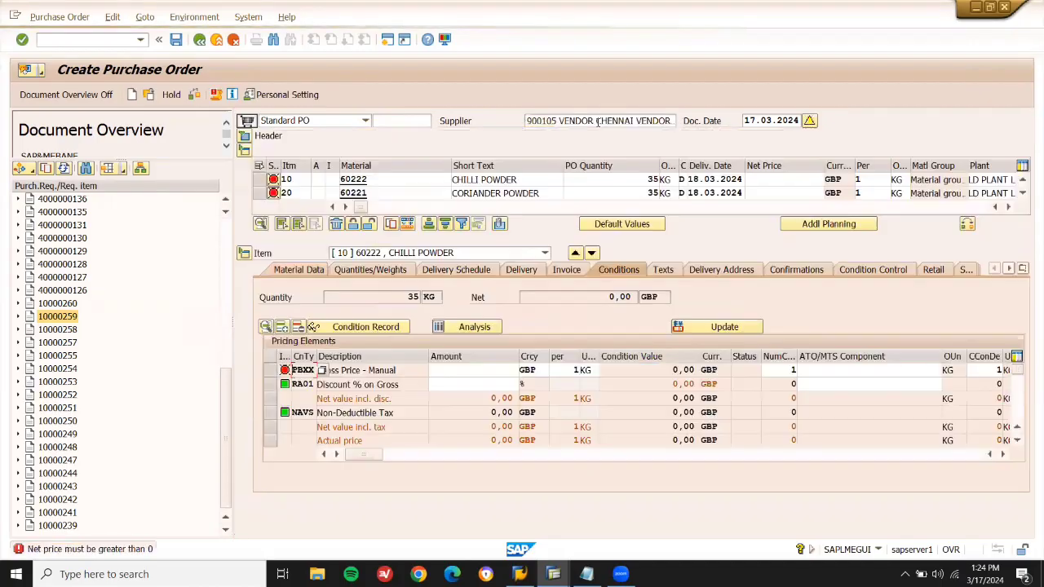
Enter net price 60 for chilli powder and 70 for coriander powder.
left_click(766, 178)
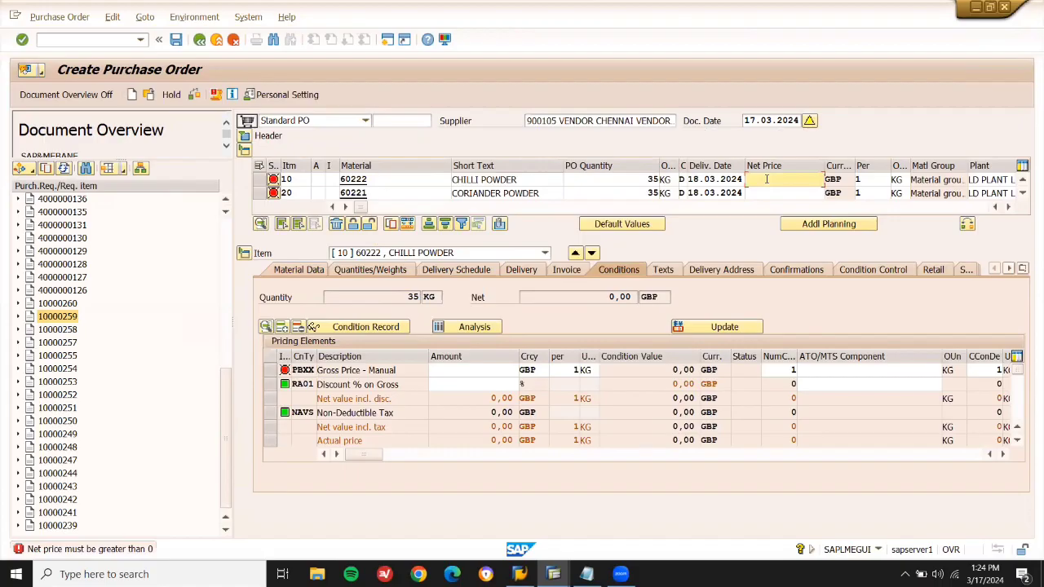
key("Down")
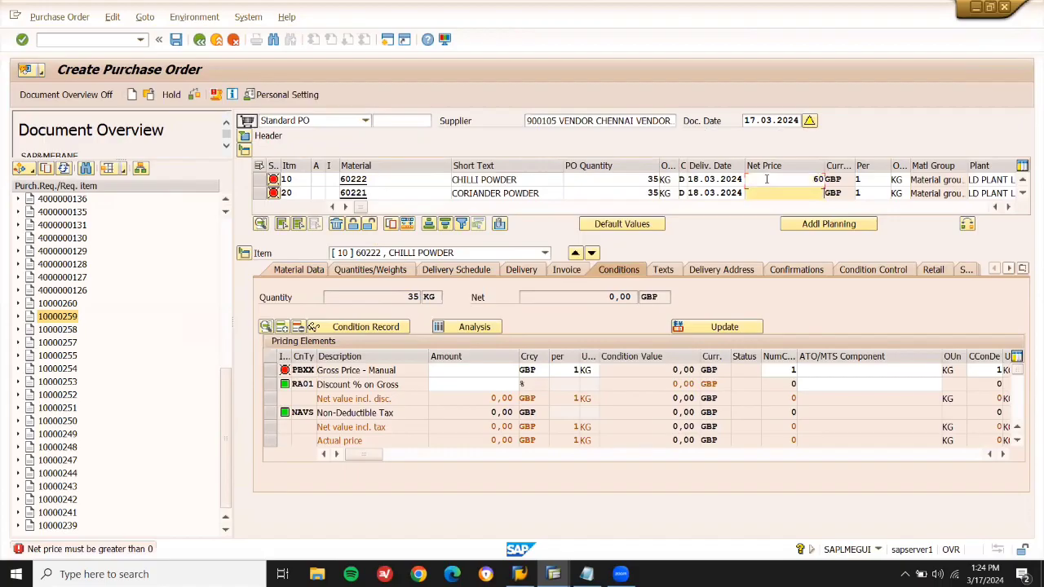
key("Return")
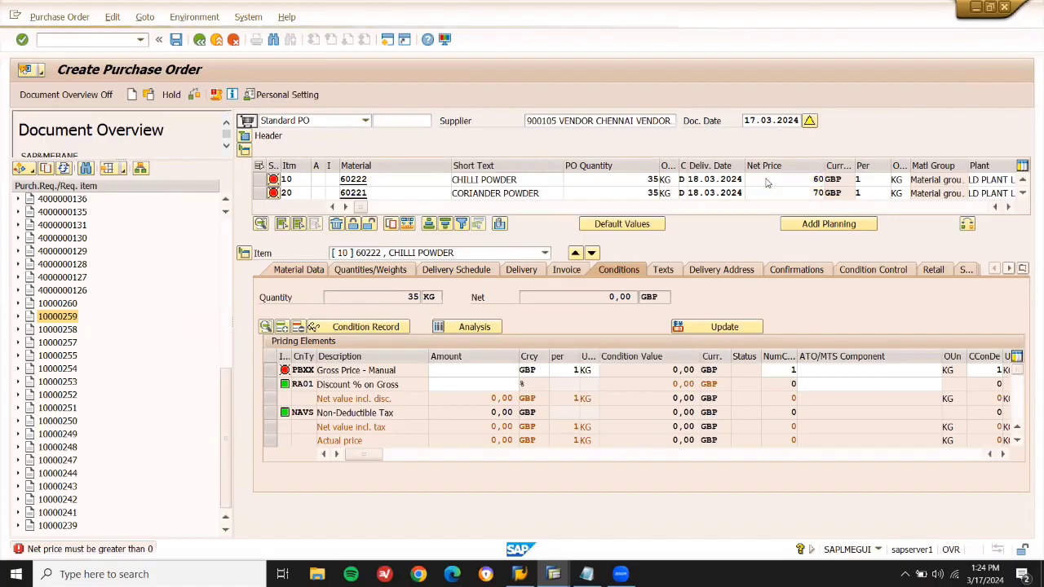
Assign storage location LD03 to both purchase order items.
left_click(1011, 207)
left_click(1011, 207)
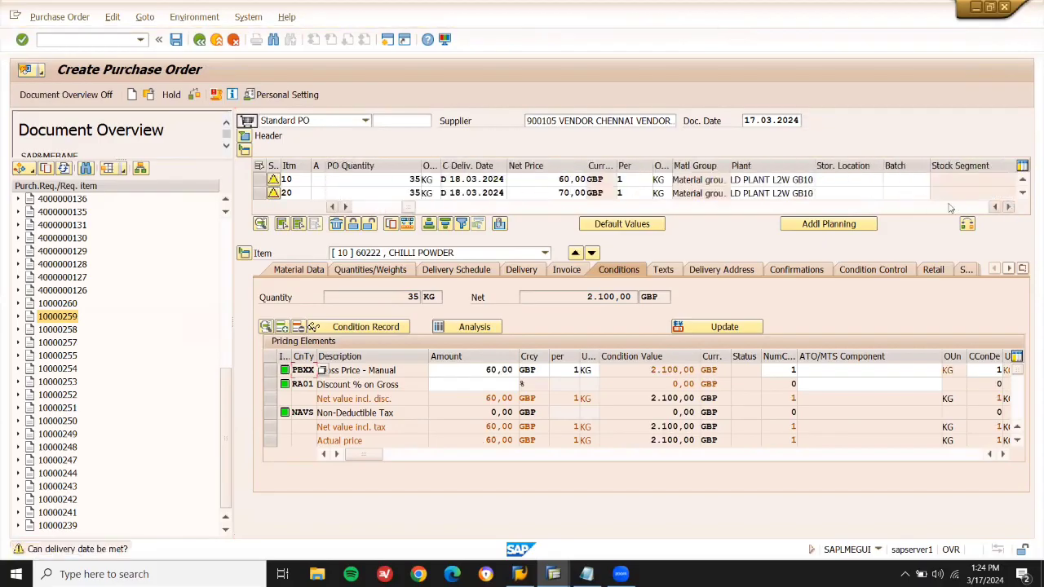
left_click(840, 179)
key("BackSpace")
key("Down")
key("Return")
key("Down")
key("BackSpace")
key("Down")
key("Return")
key("Return")
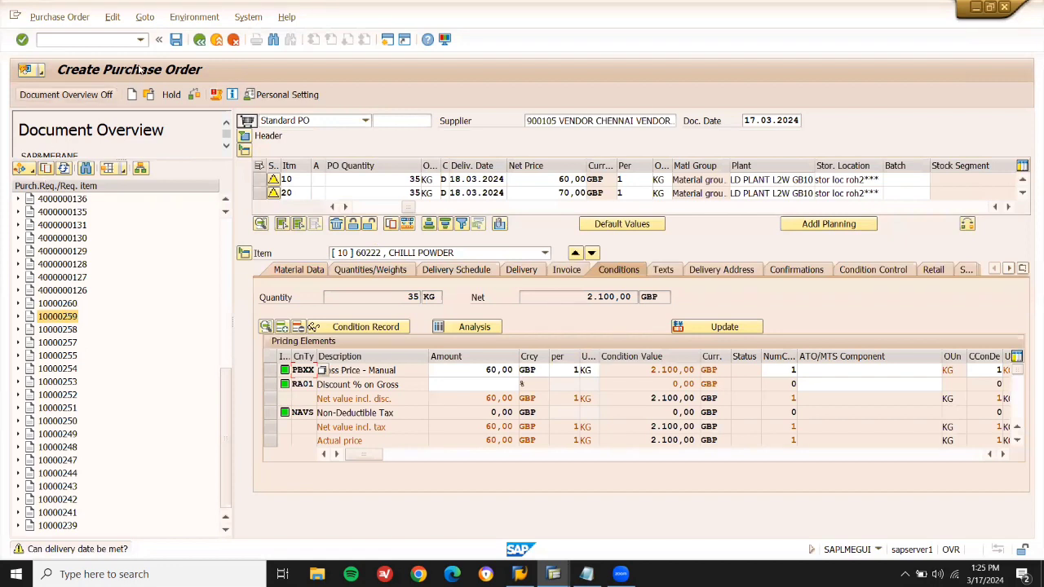
left_click(176, 40)
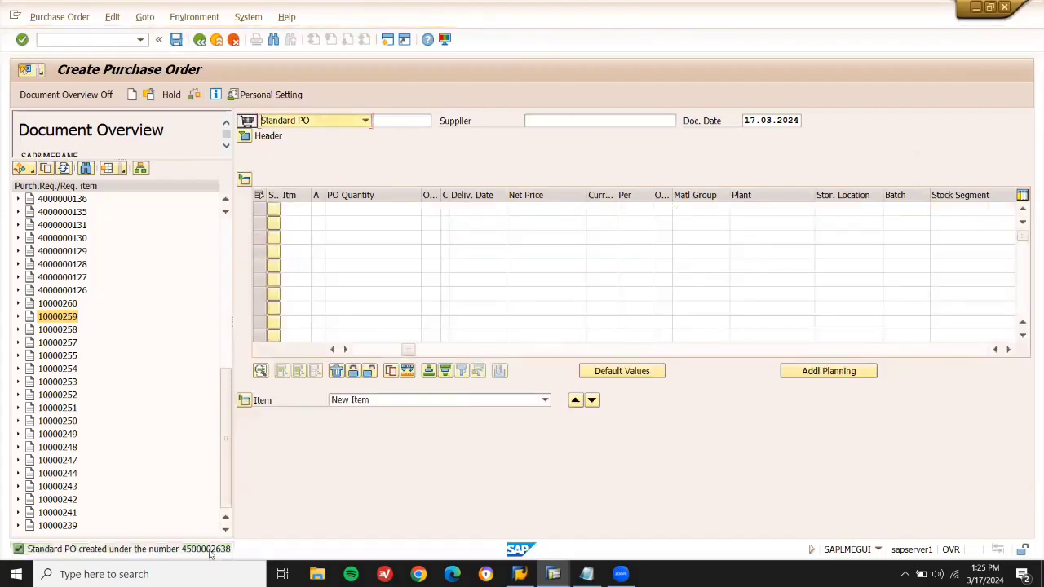
double_click(210, 549)
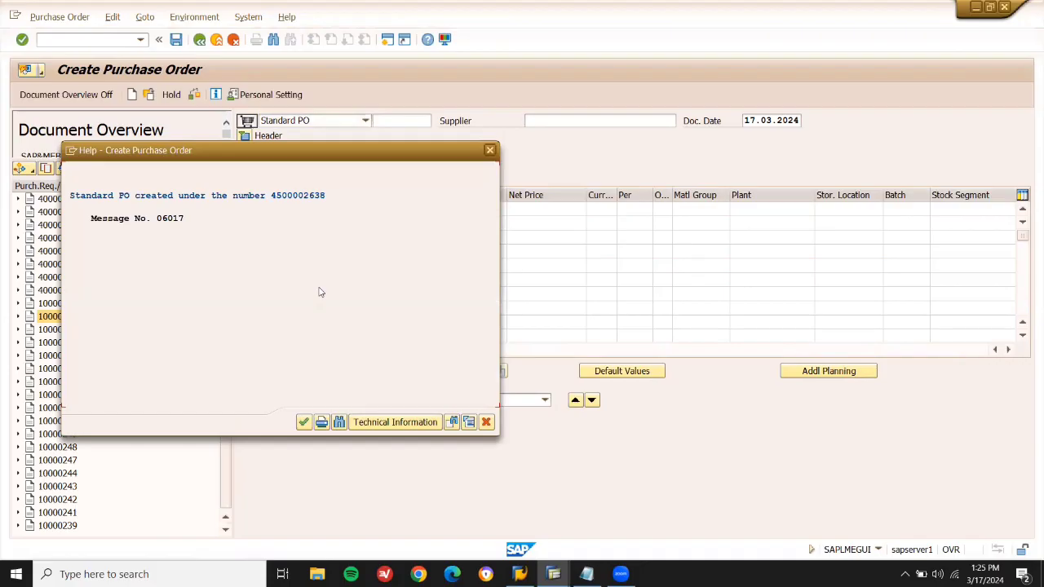
key("ctrl+y")
left_click_drag(329, 196, 271, 196)
key("ctrl+c")
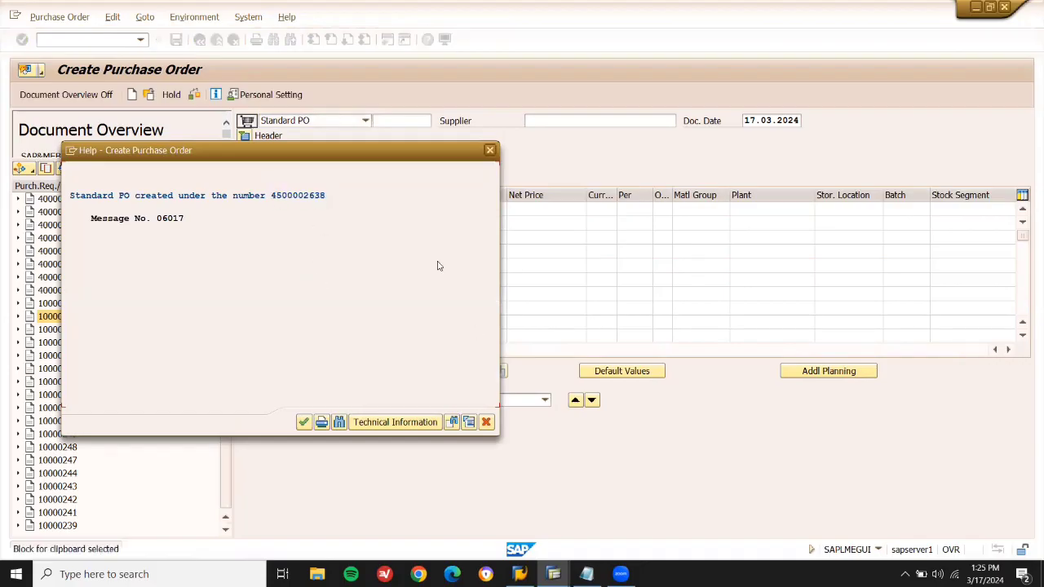
left_click(486, 421)
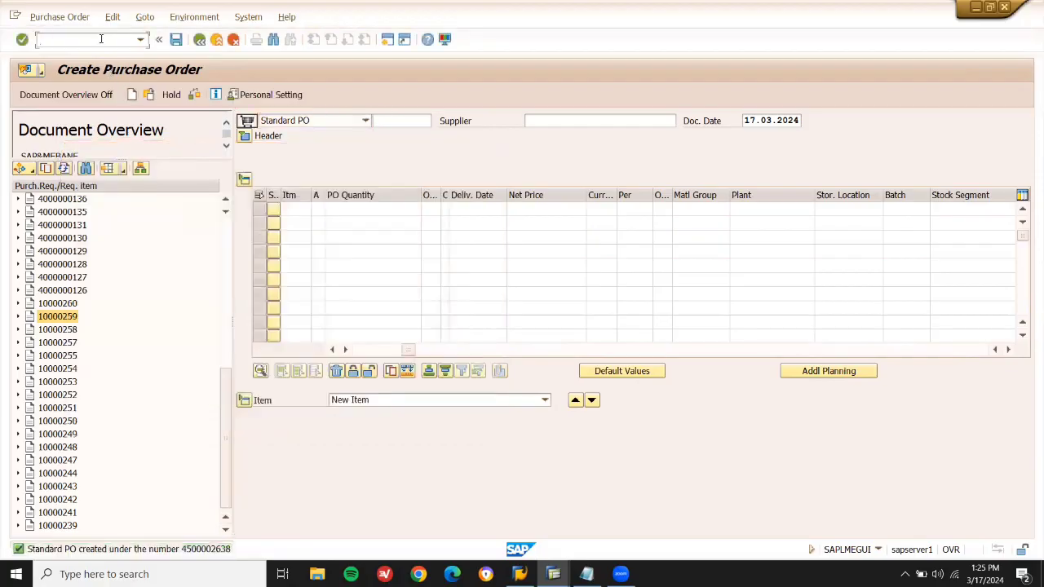
type("/NMIGO")
key("Return")
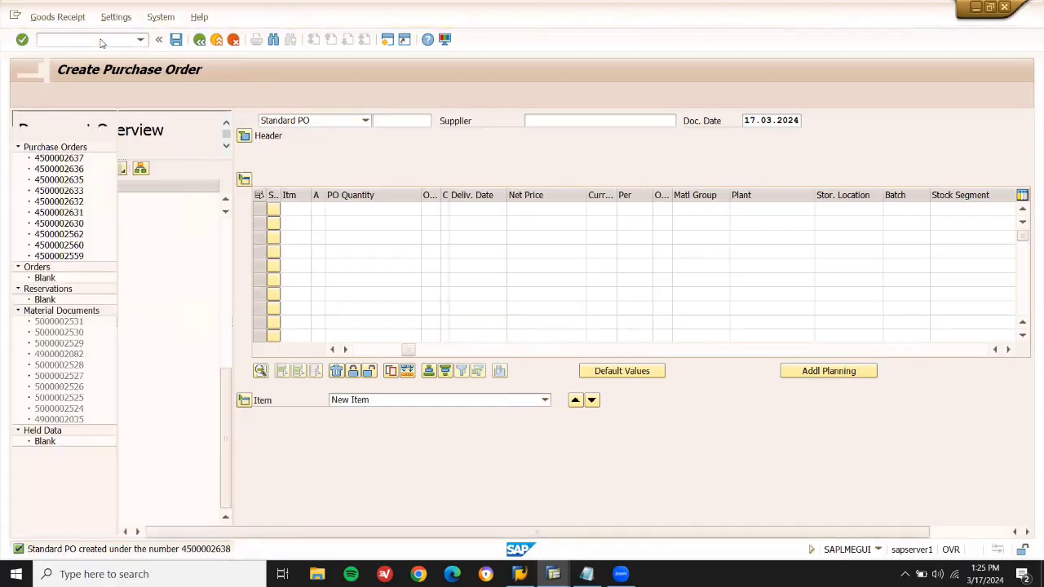
key("ctrl+v")
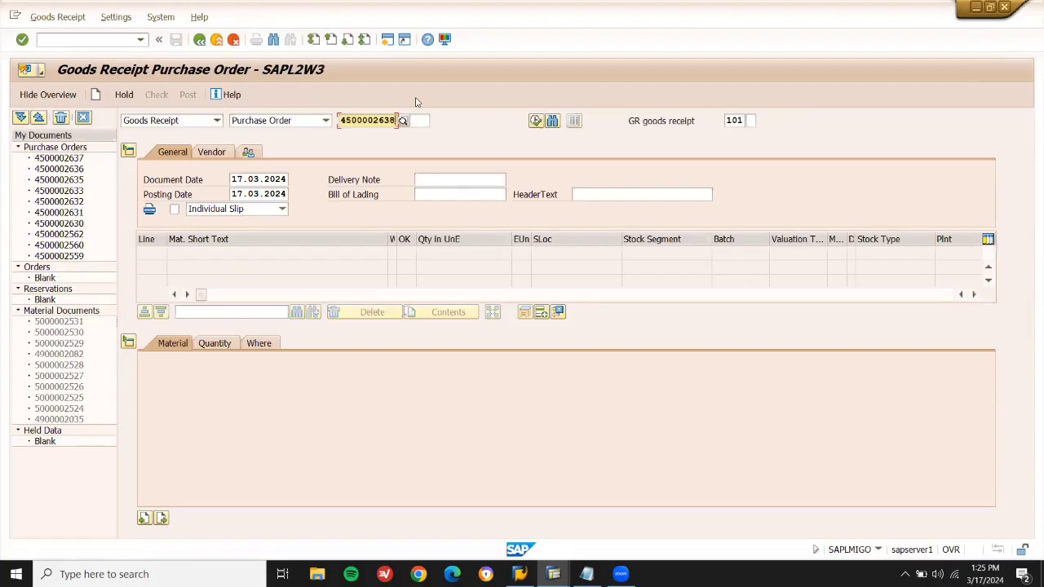
key("Return")
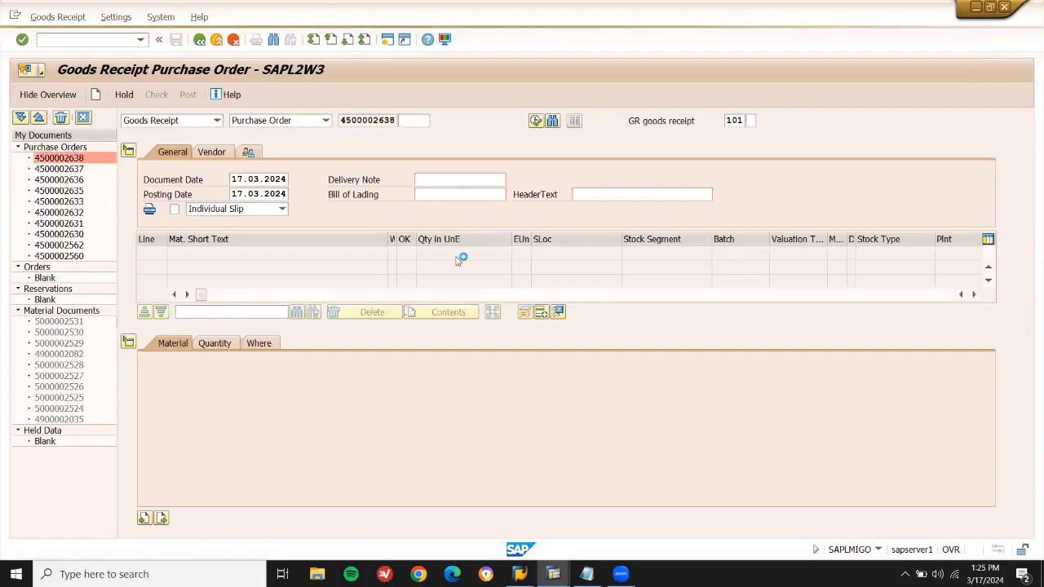
left_click(542, 314)
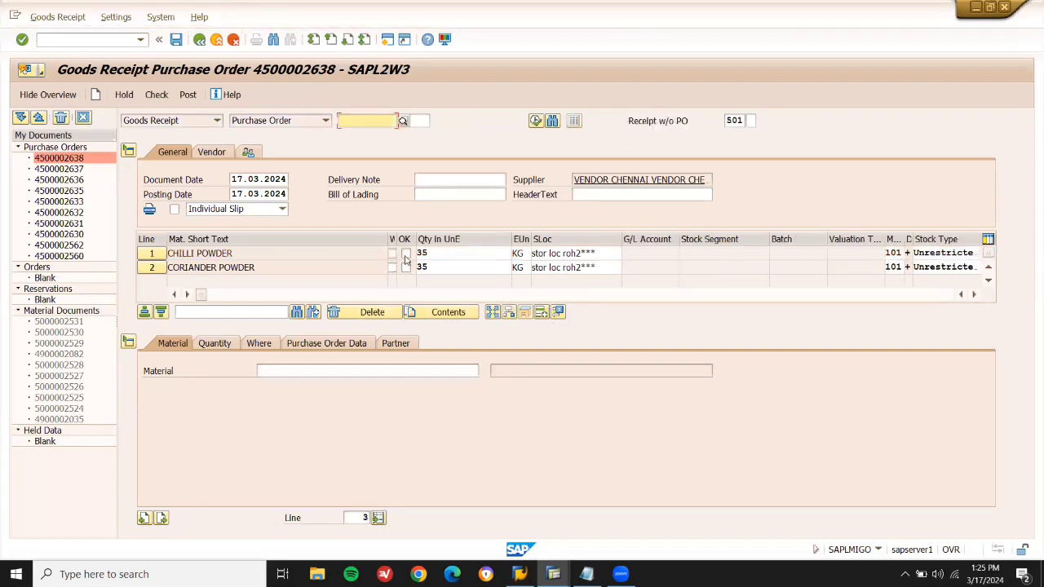
left_click(405, 255)
left_click(405, 268)
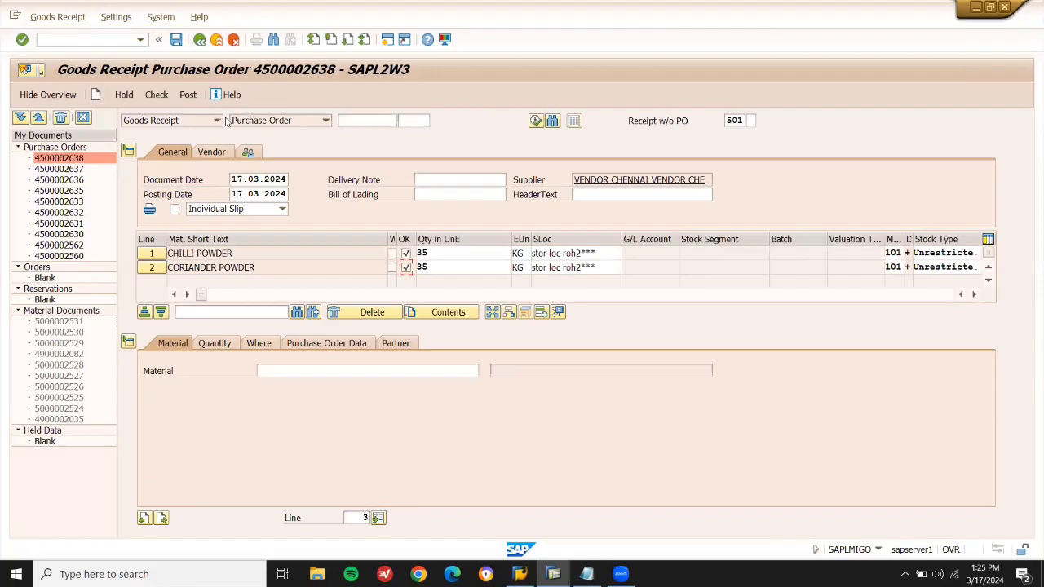
left_click(188, 95)
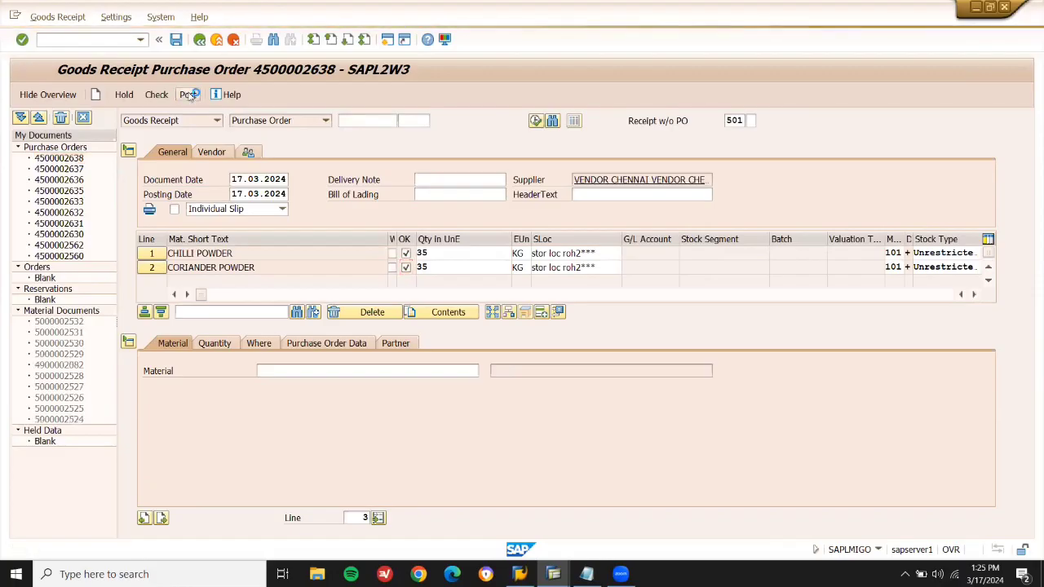
Start the incoming invoice transaction with /NMIRO.
left_click(109, 40)
type("/NMIRO")
key("Return")
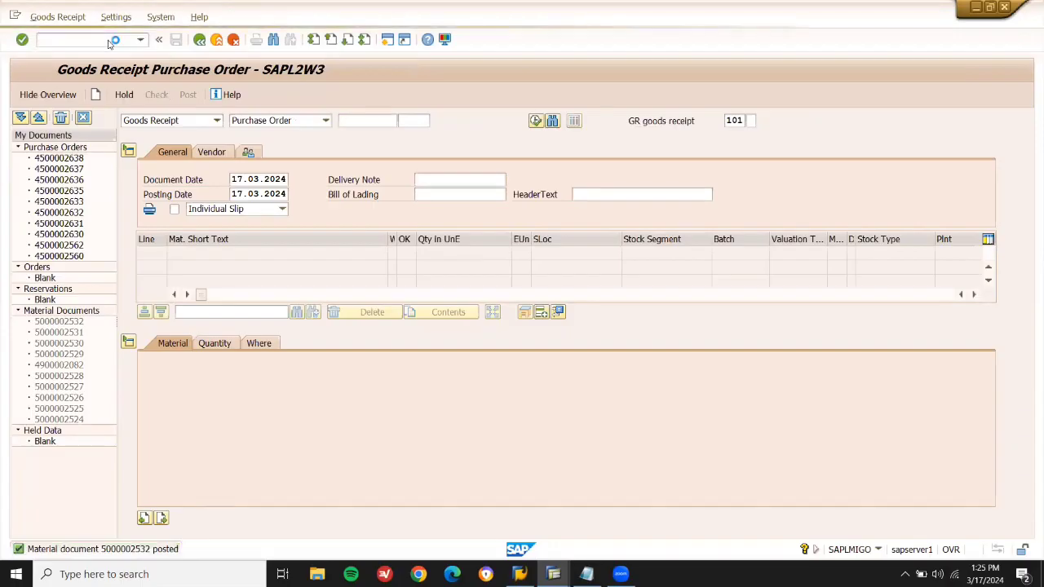
left_click(152, 181)
left_click(135, 191)
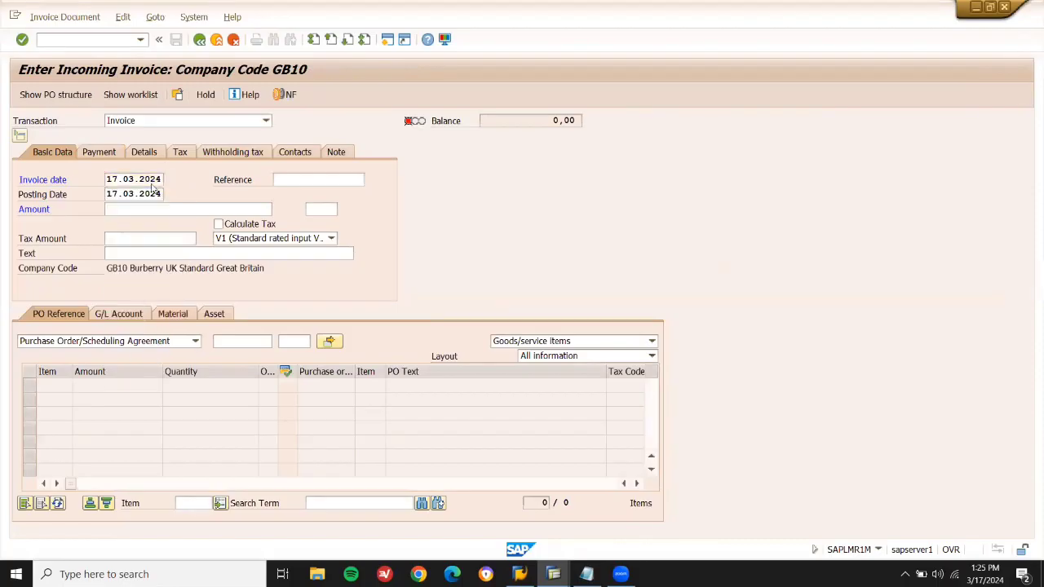
left_click(225, 225)
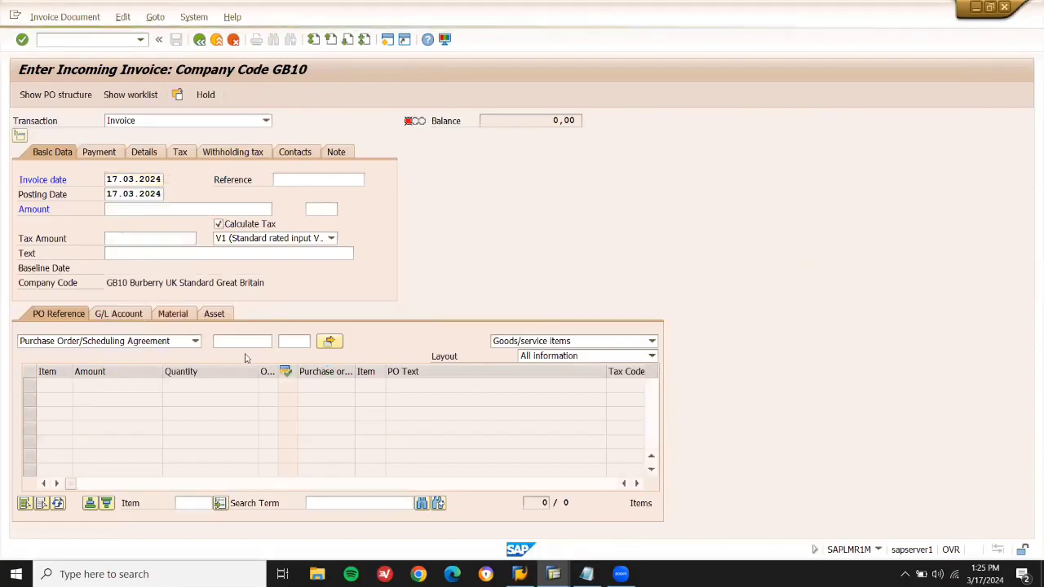
left_click(247, 342)
key("ctrl+v")
key("Return")
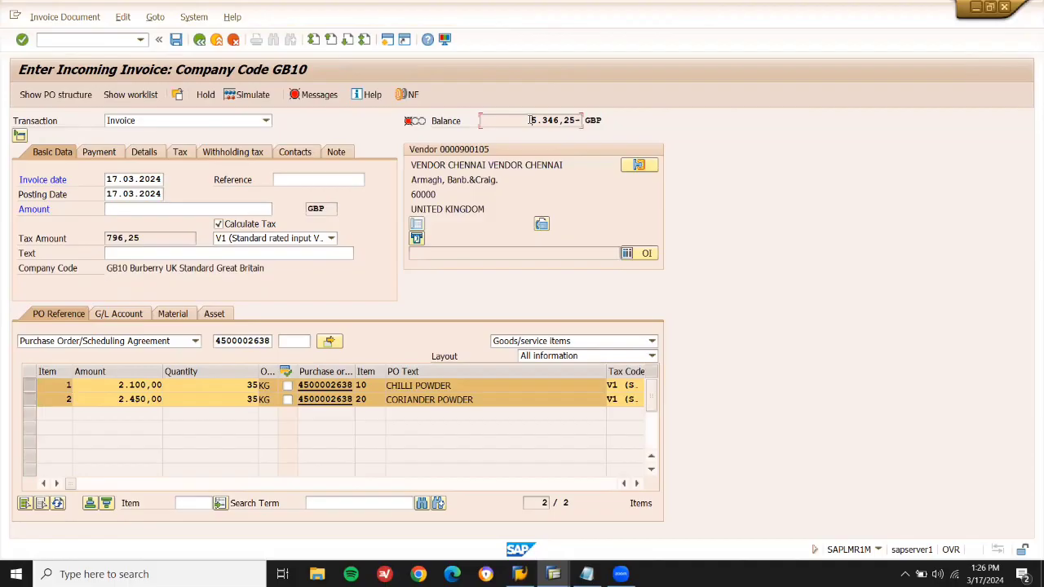
Enter the 5.346,25 balance as invoice amount, set baseline date 17.03.2024, and post.
key("shift+Right")
key("shift+Right")
key("shift+Right")
key("shift+Right")
key("shift+Right")
key("shift+Right")
key("shift+Right")
key("ctrl+c")
left_click(207, 209)
key("ctrl+v")
key("Return")
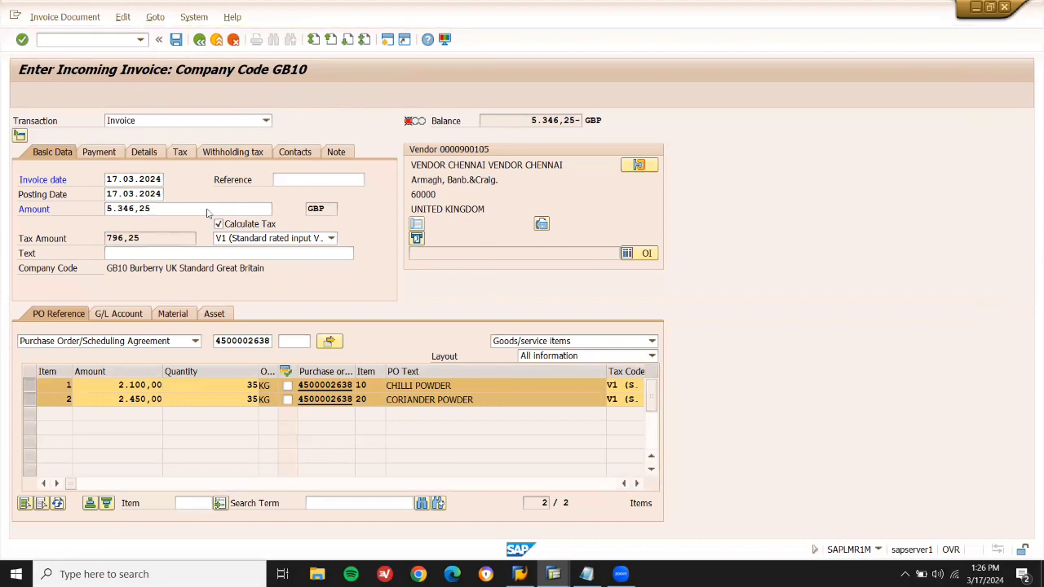
left_click(101, 179)
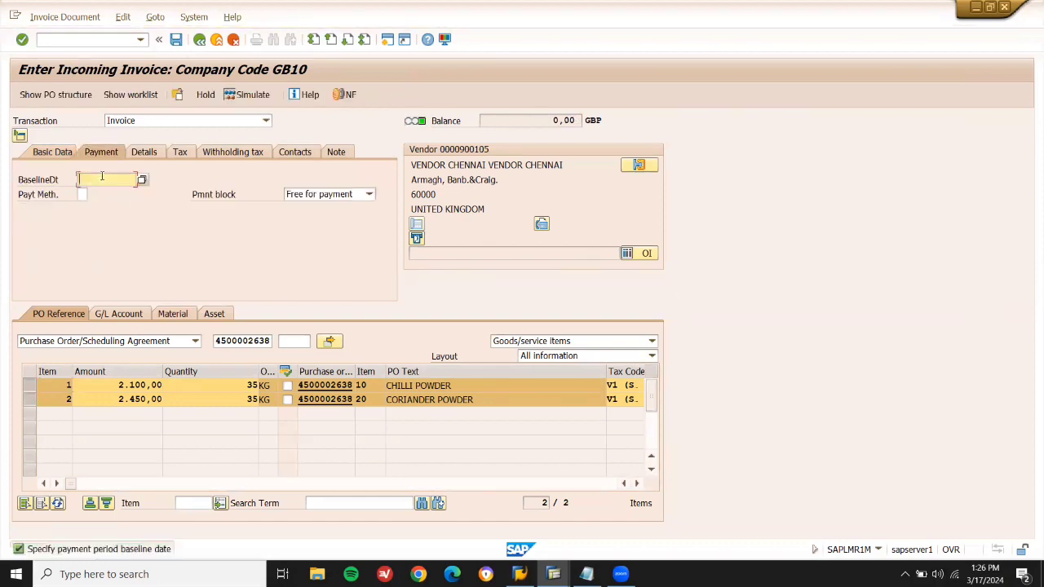
left_click(104, 190)
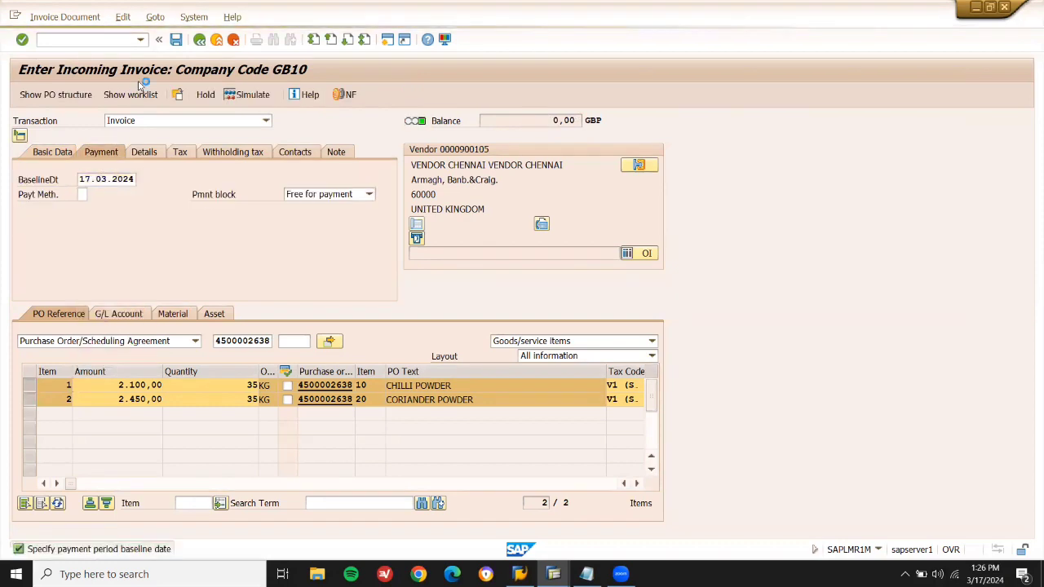
left_click(175, 41)
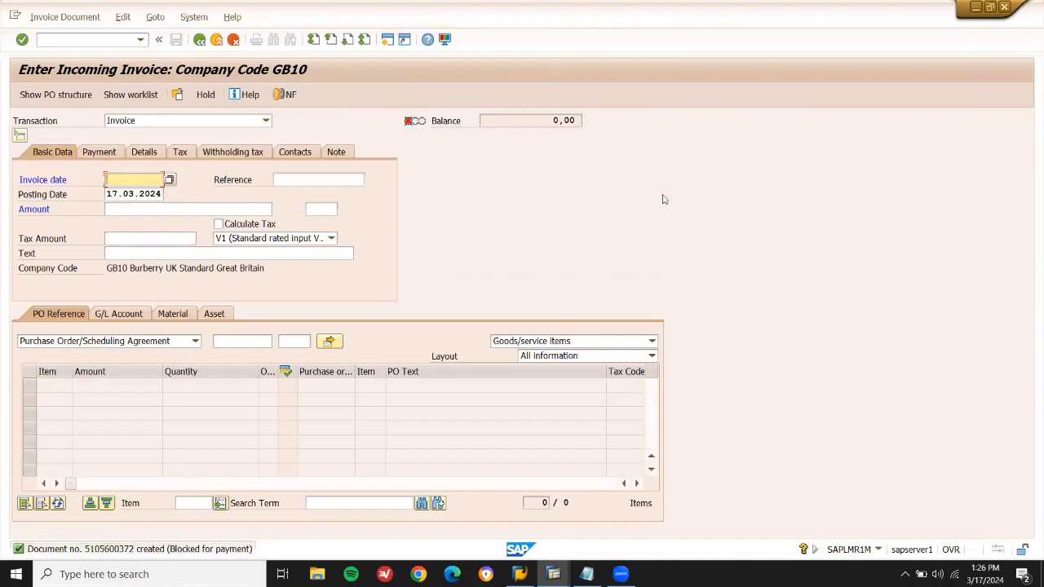
Display the stock/requirements list for material 60221, showing 35 KG available.
left_click(100, 40)
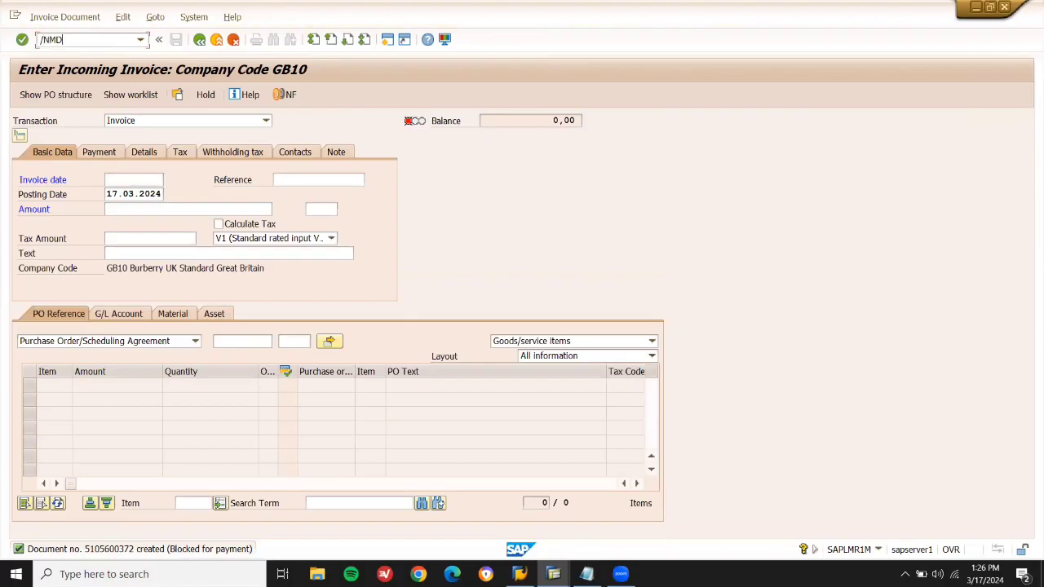
key("Return")
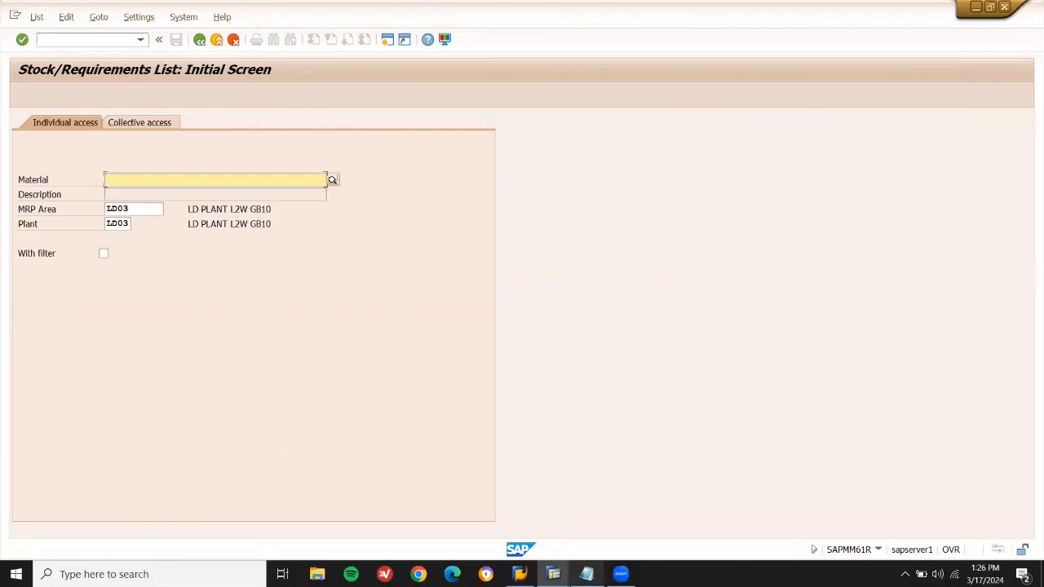
left_click(586, 574)
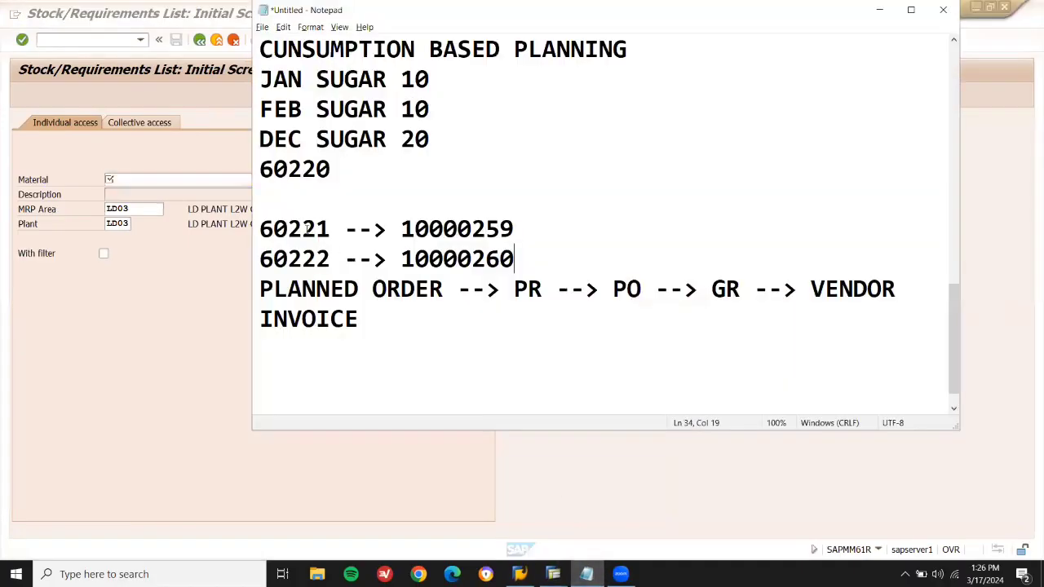
double_click(306, 229)
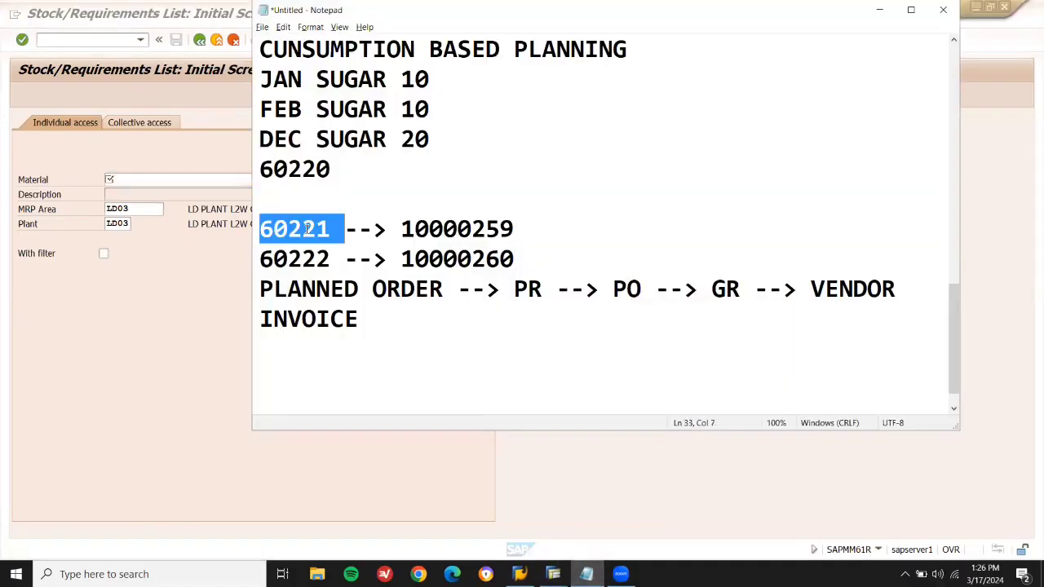
left_click(145, 180)
key("ctrl+v")
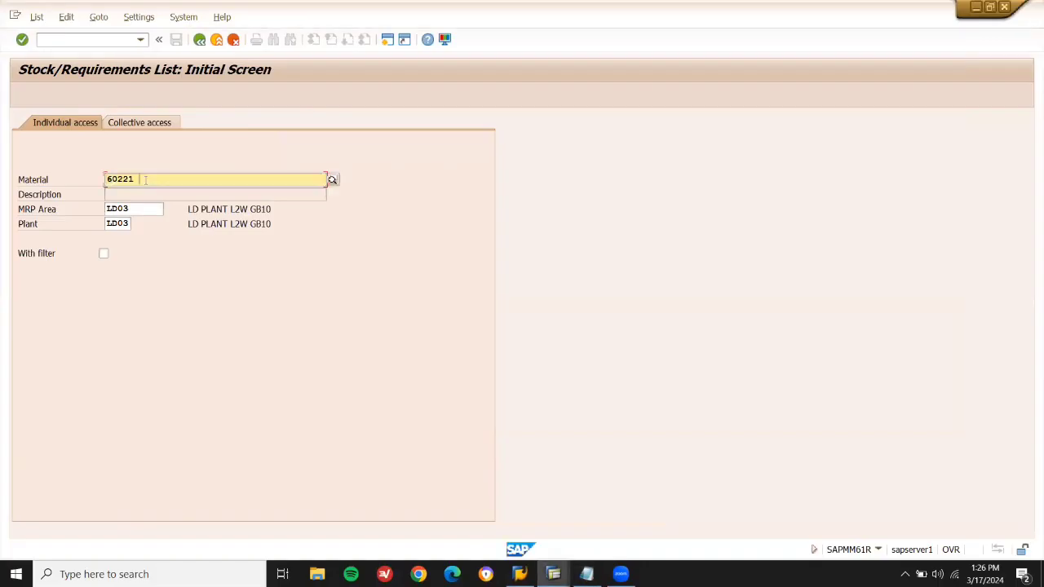
key("Return")
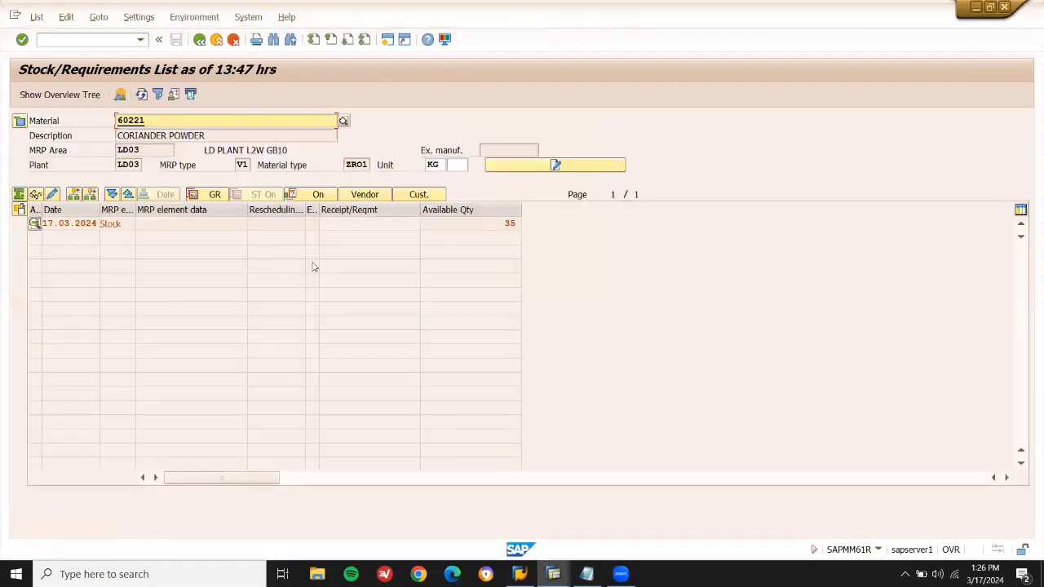
left_click(487, 226)
key("ctrl+a")
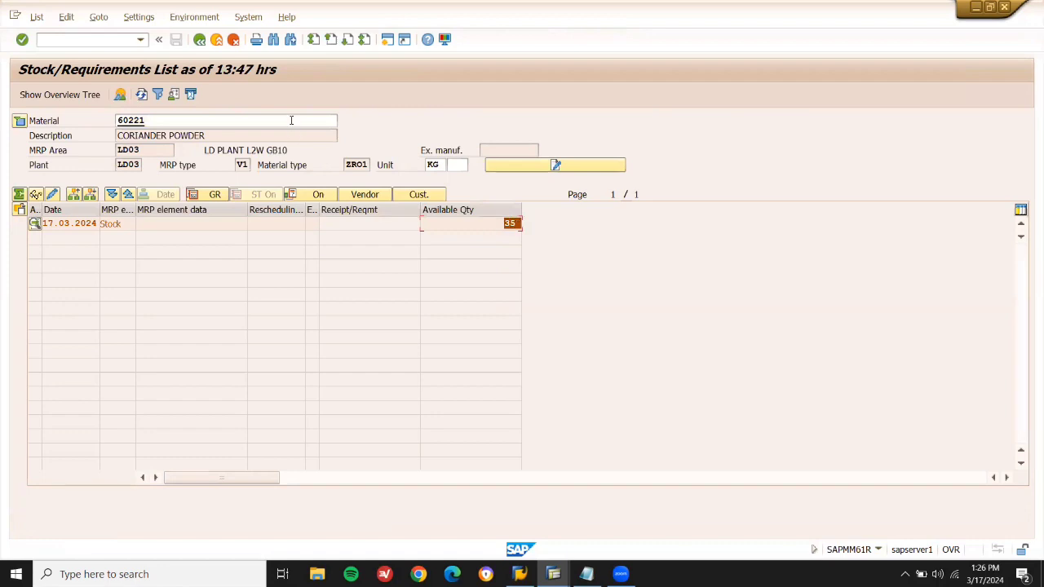
Switch the list to material 60222 to confirm its 35 KG, then exit.
left_click(291, 120)
key("BackSpace")
type("2")
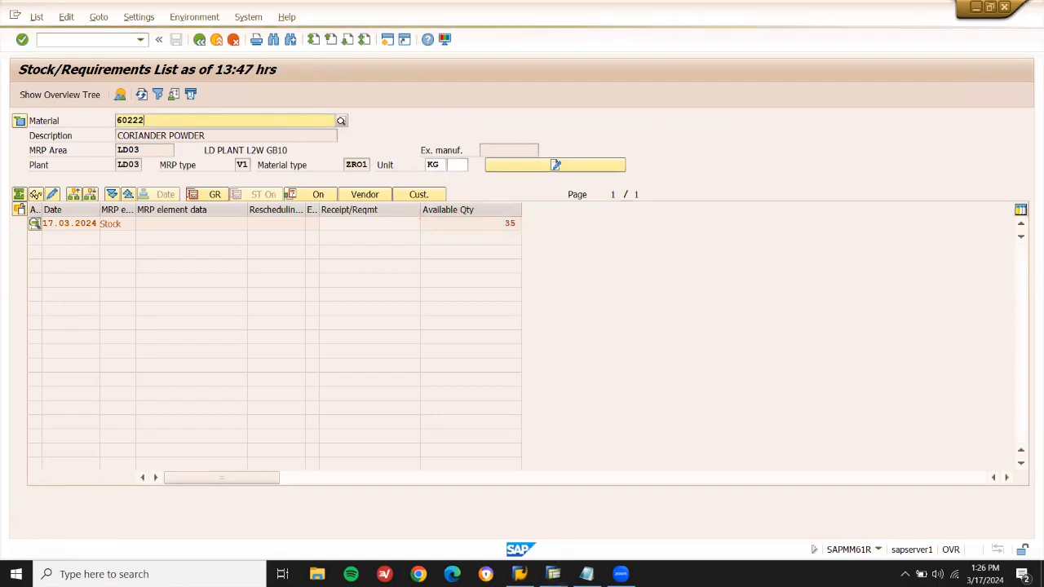
key("Return")
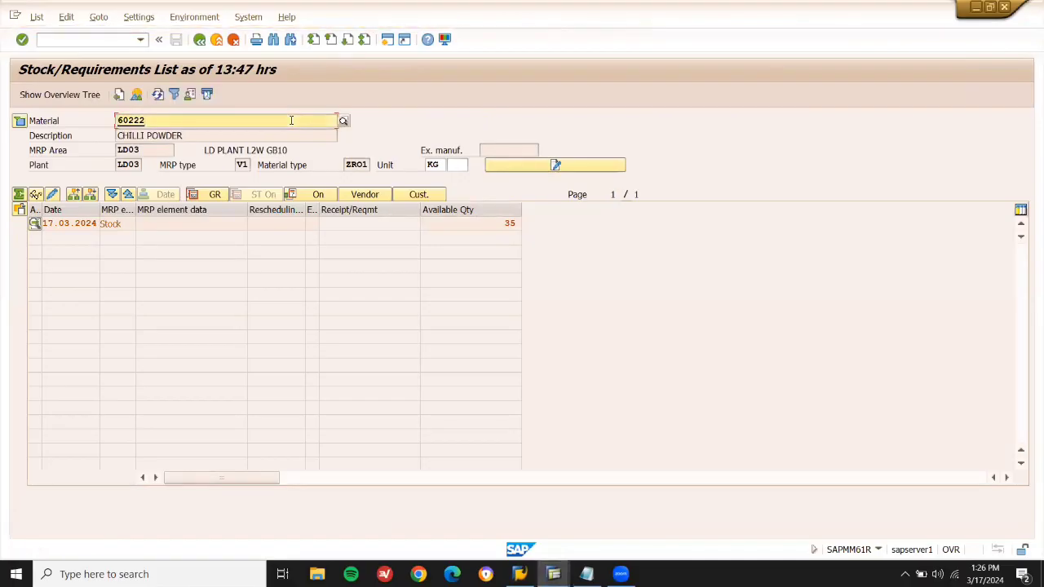
left_click(218, 42)
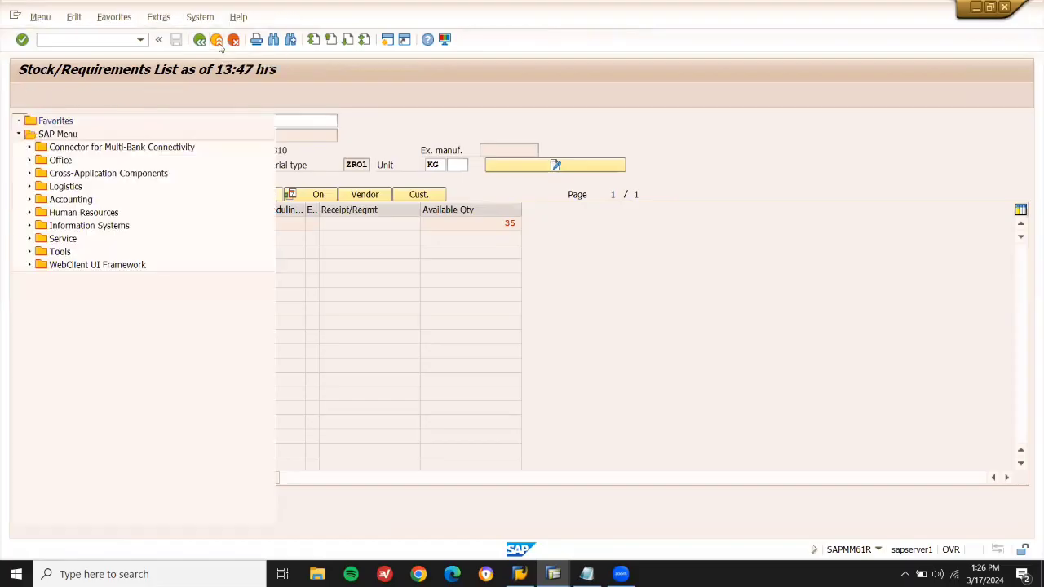
Run the MMBE stock overview at plant LD03, confirm 35,000 KG unrestricted, and exit.
left_click(97, 40)
type("MMBE")
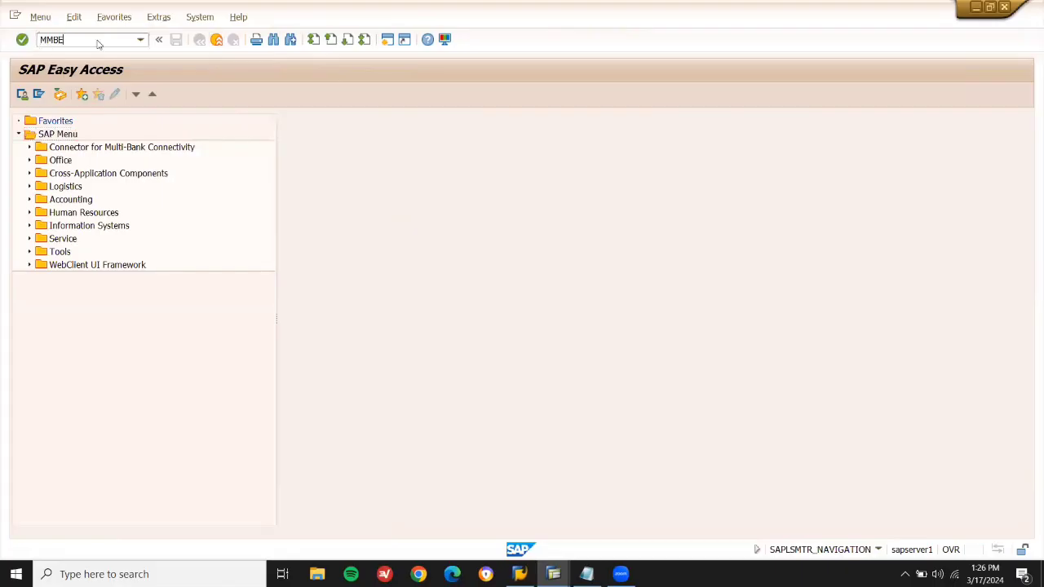
key("Return")
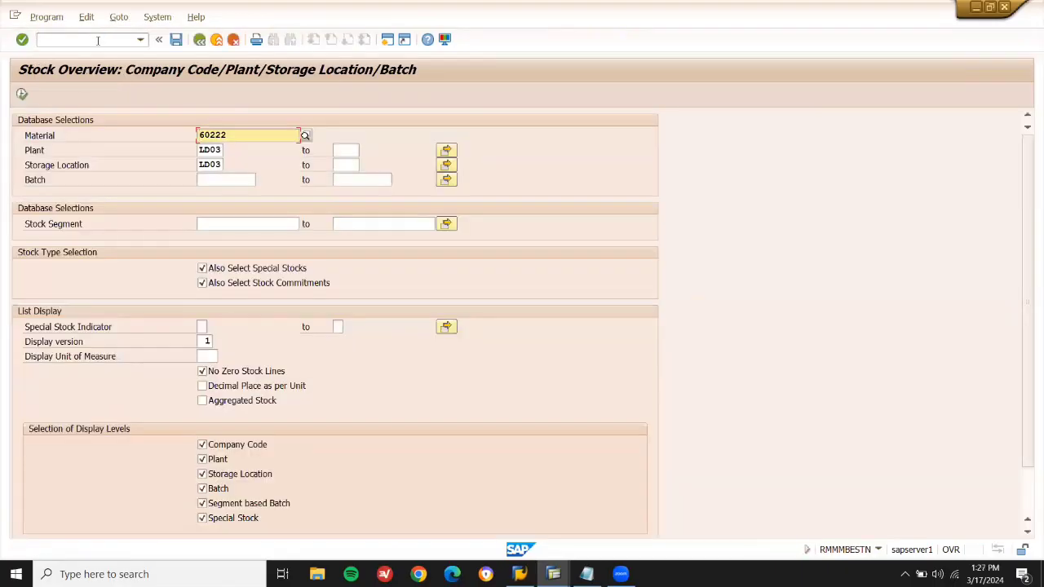
left_click(22, 95)
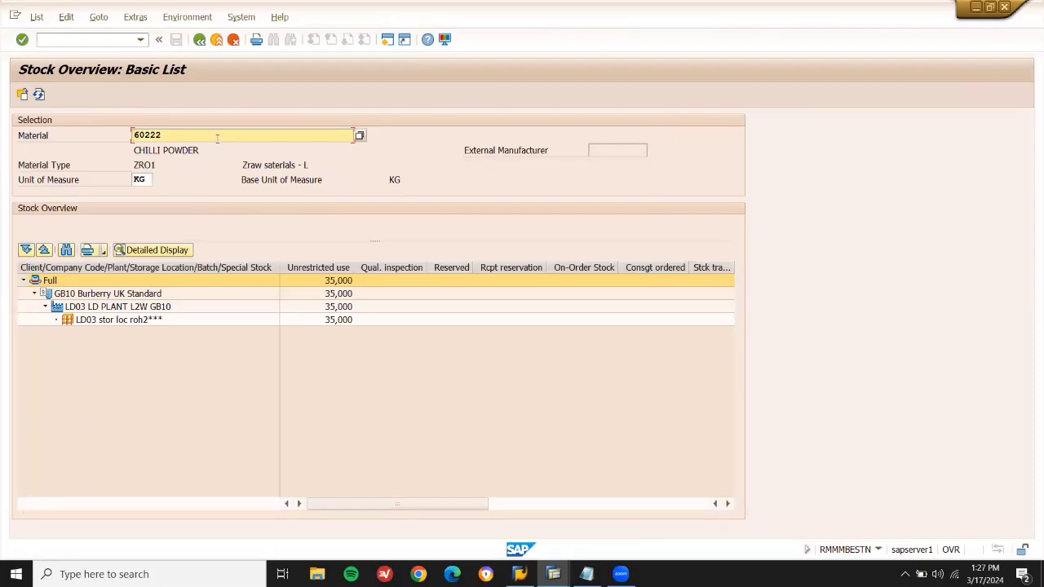
left_click(22, 94)
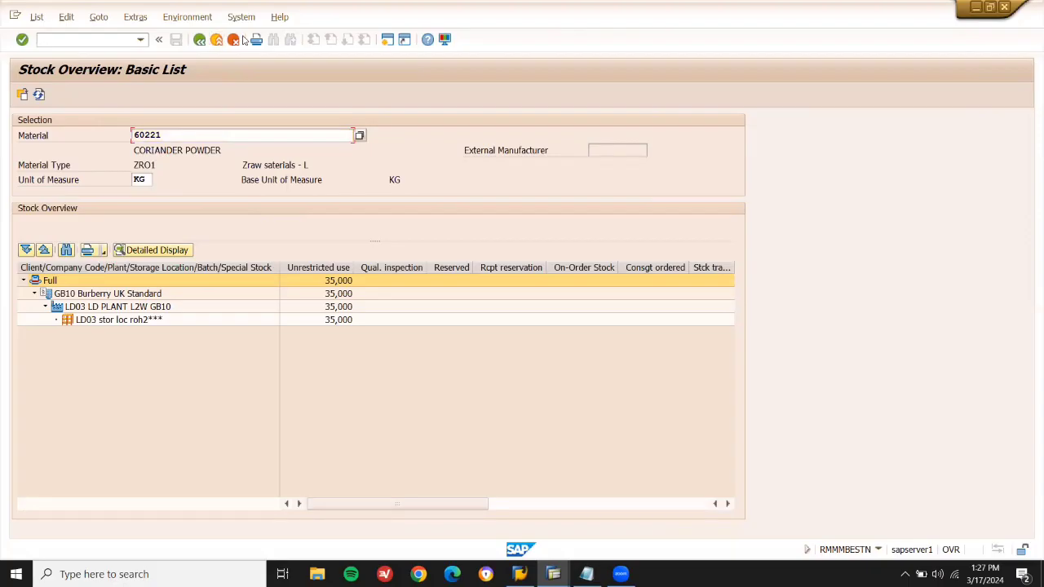
left_click(240, 39)
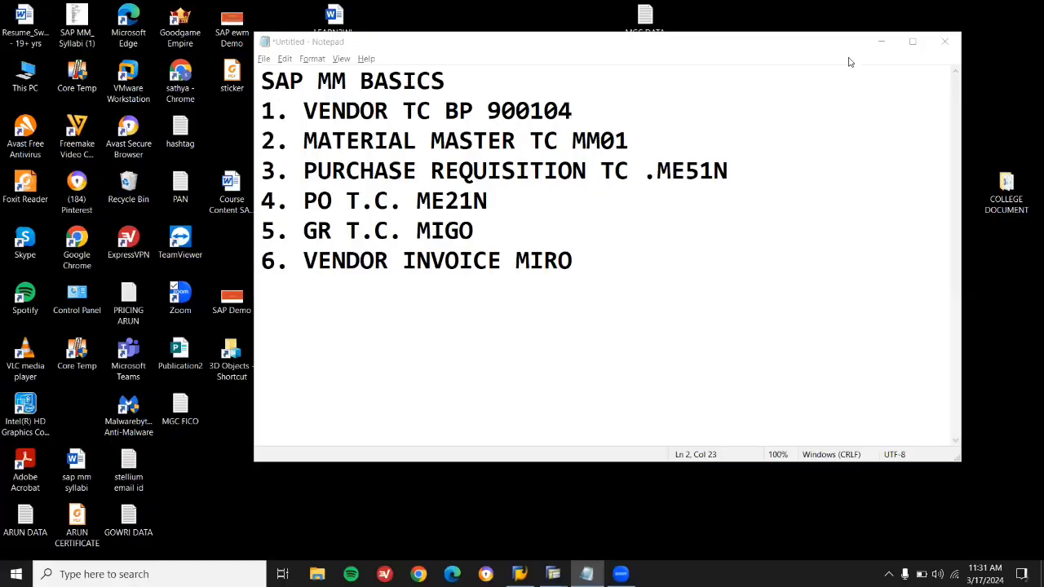
Delete the vendor number from the first item so it reads VENDOR TC BP.
left_click(599, 117)
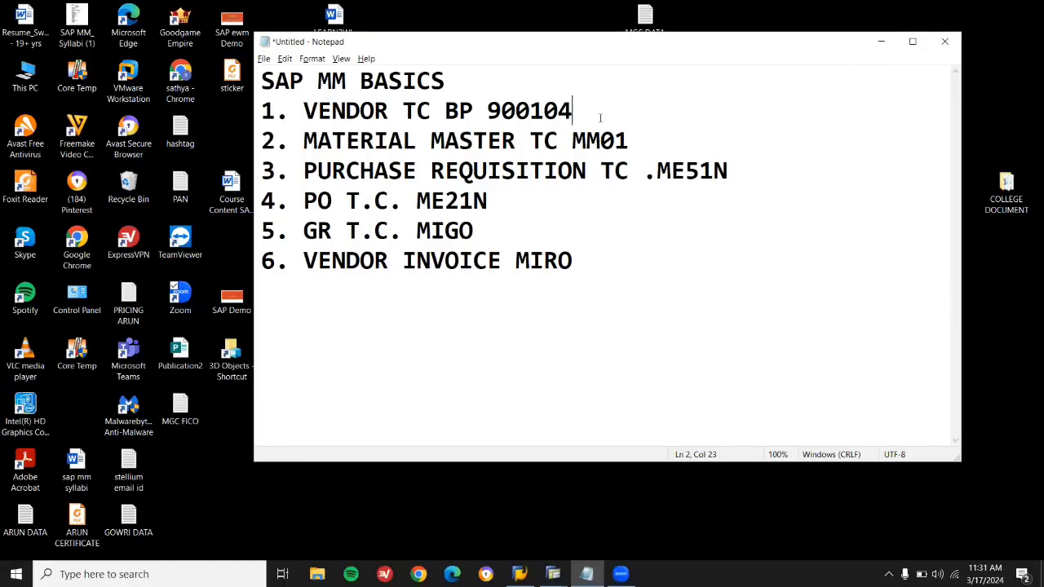
key("shift+Left")
key("shift+Left")
key("shift+Left")
key("Down")
key("Down")
key("Down")
key("Up")
key("Up")
key("Up")
double_click(318, 110)
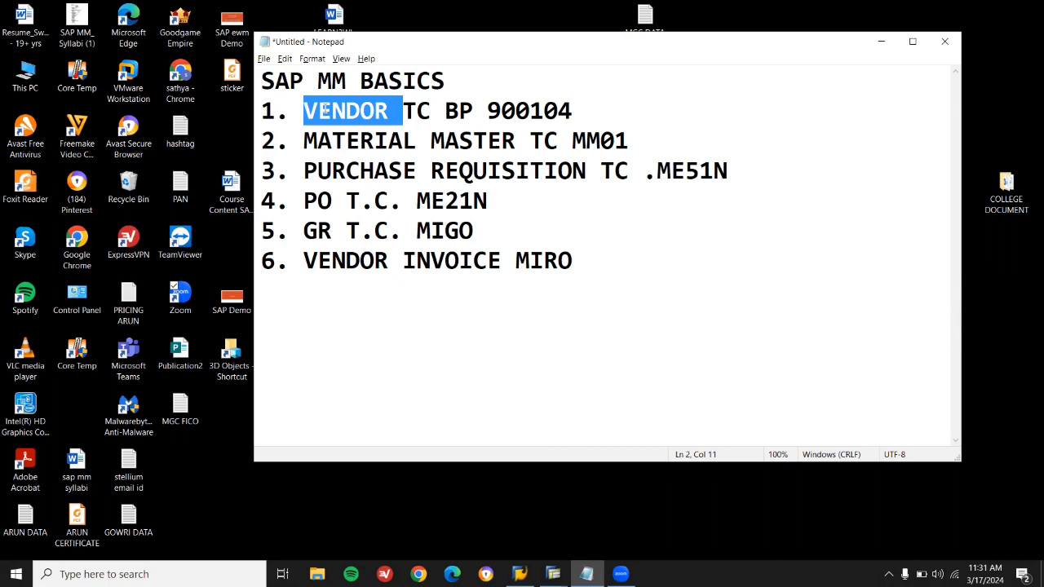
double_click(541, 108)
key("BackSpace")
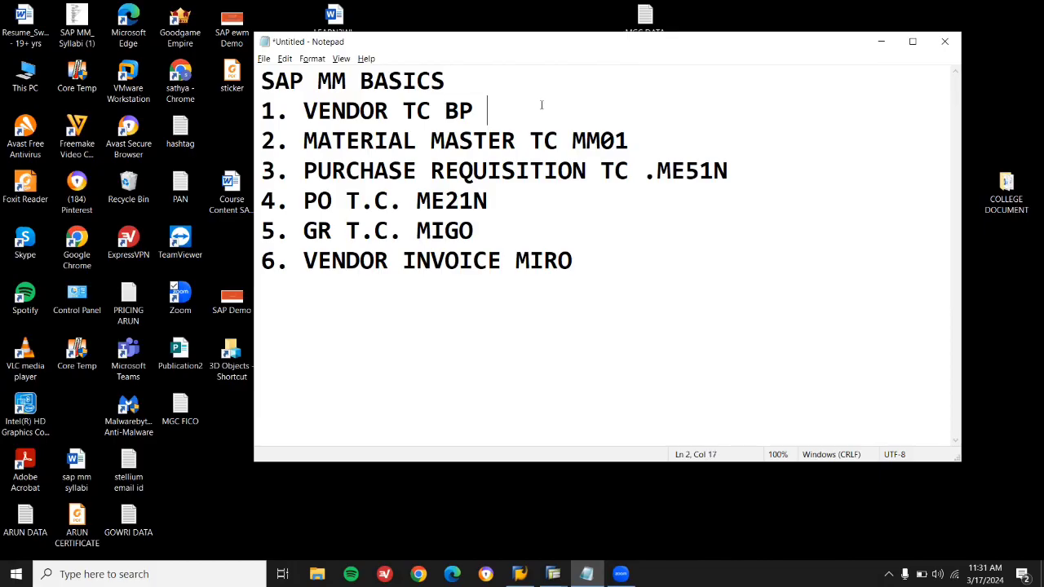
Highlight the transaction codes BP, ME51N, ME21N, MIGO and MIRO in the list.
left_click(457, 110)
double_click(458, 110)
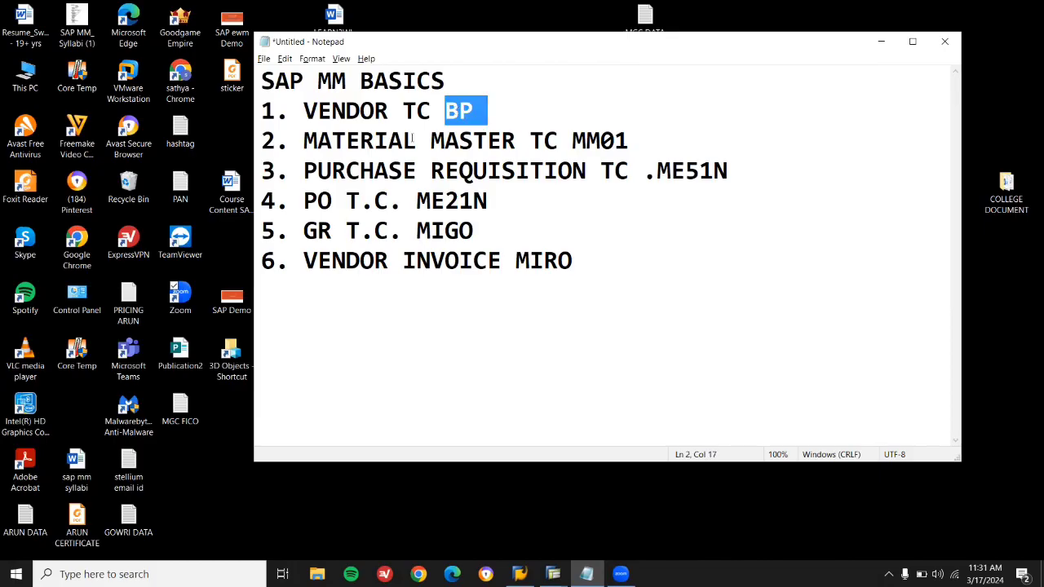
double_click(380, 142)
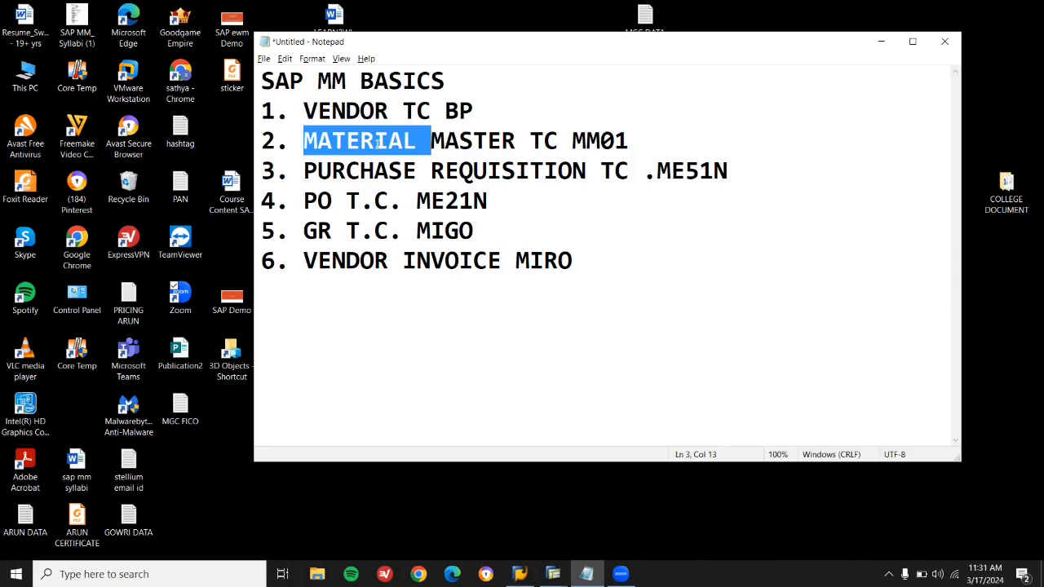
left_click(332, 118)
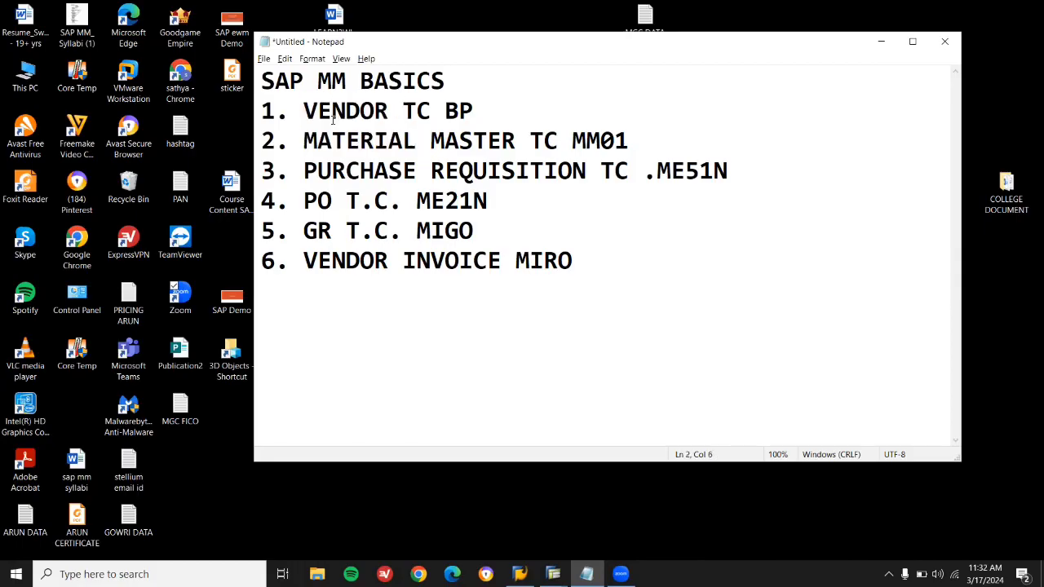
double_click(342, 171)
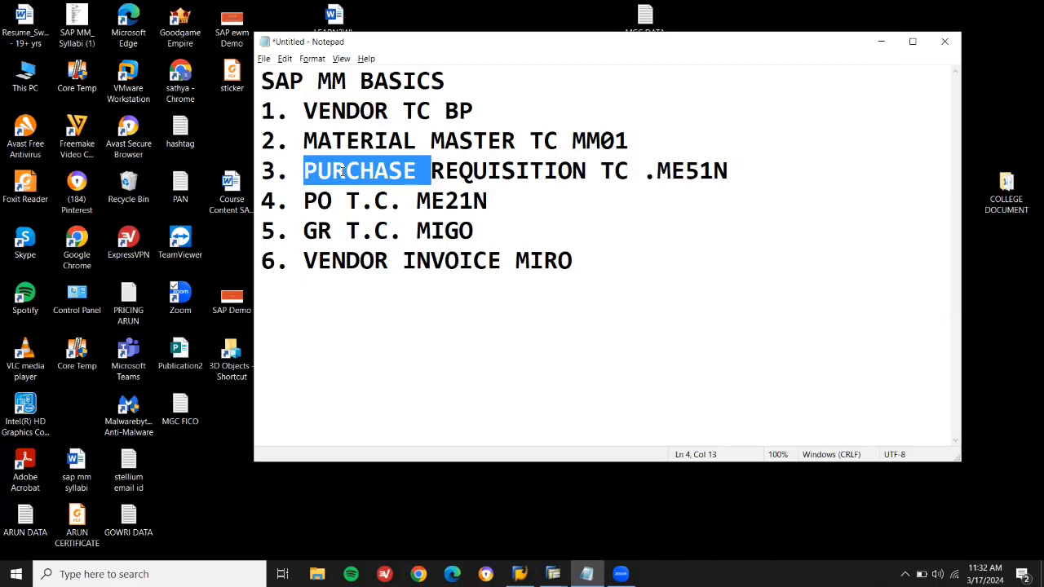
double_click(471, 167)
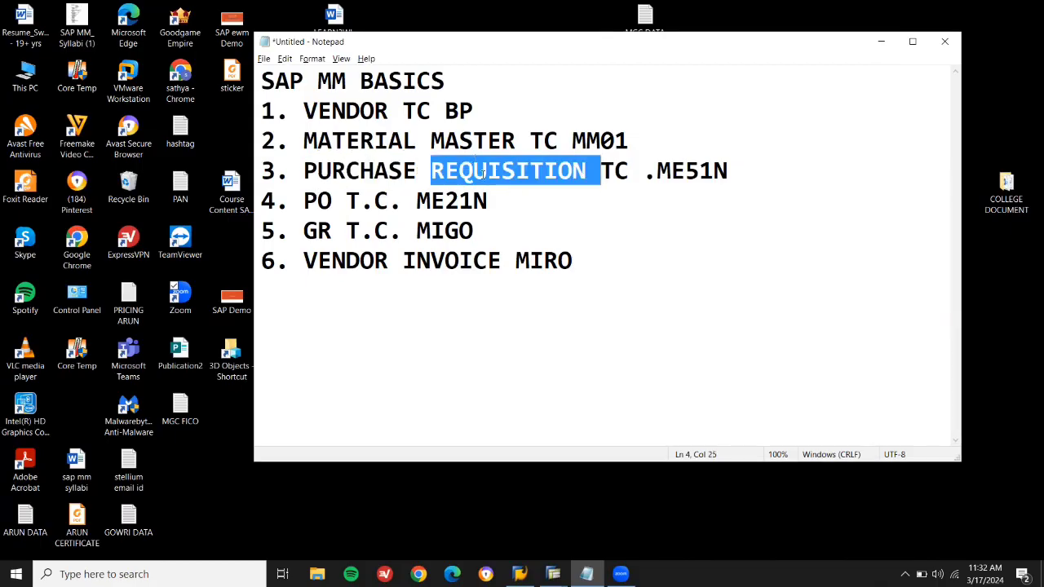
double_click(701, 168)
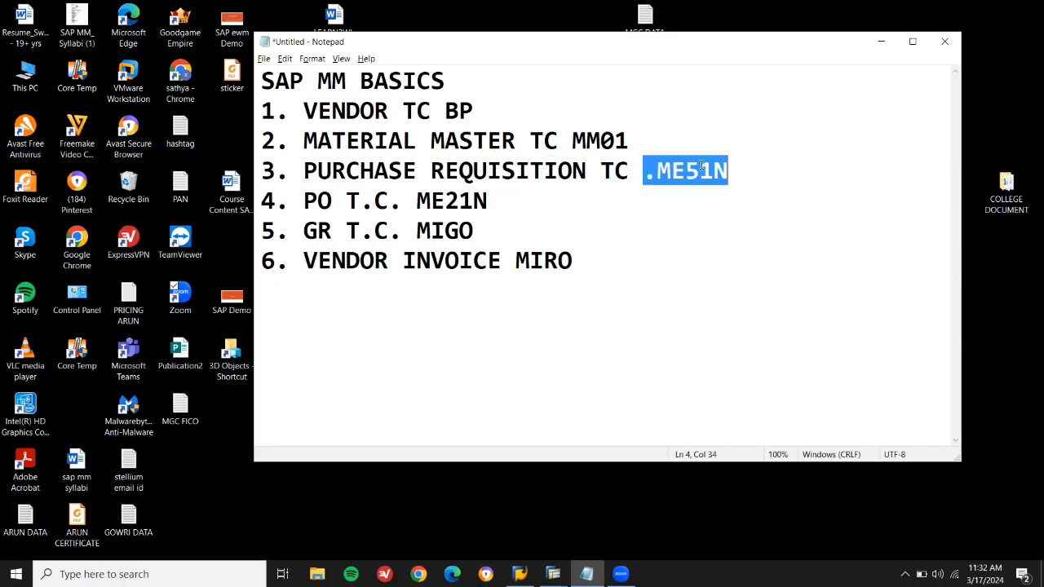
left_click(314, 200)
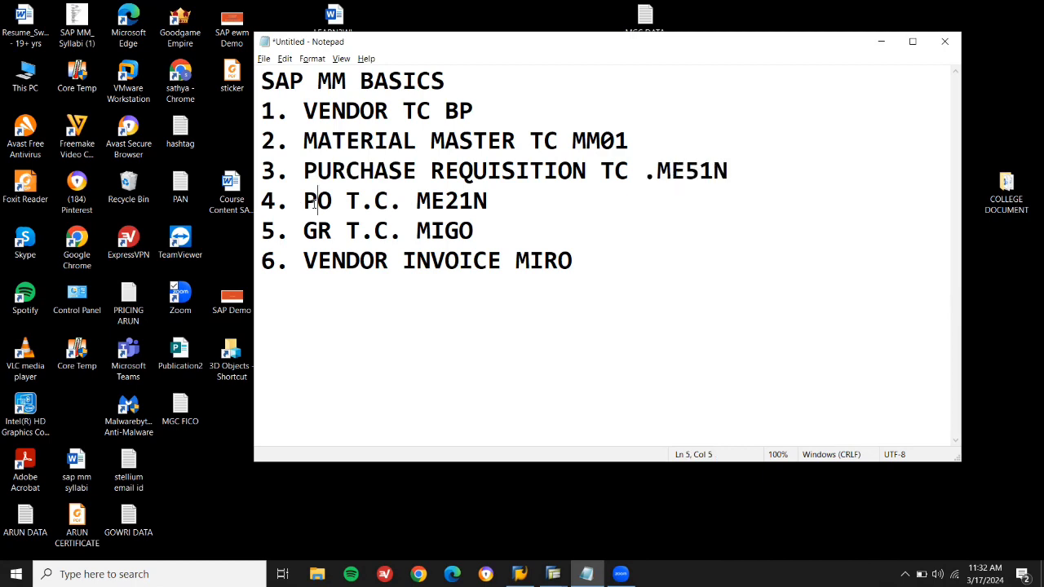
double_click(450, 200)
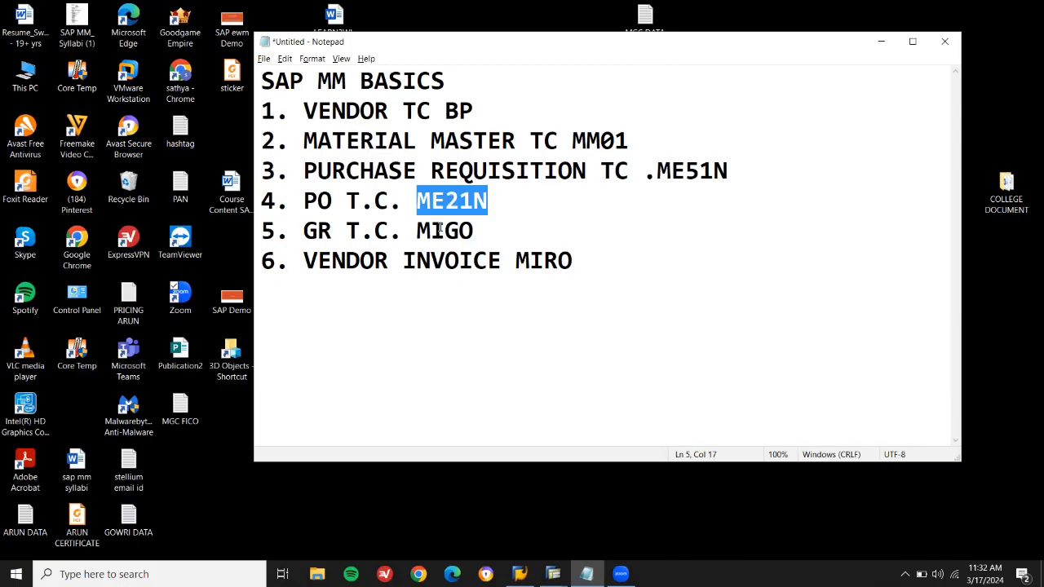
double_click(438, 232)
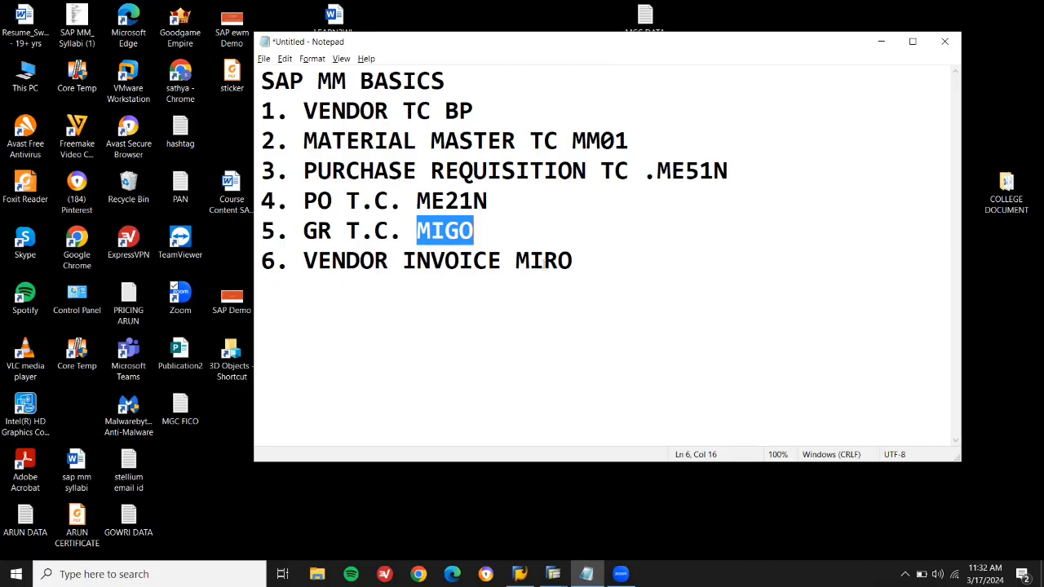
double_click(543, 261)
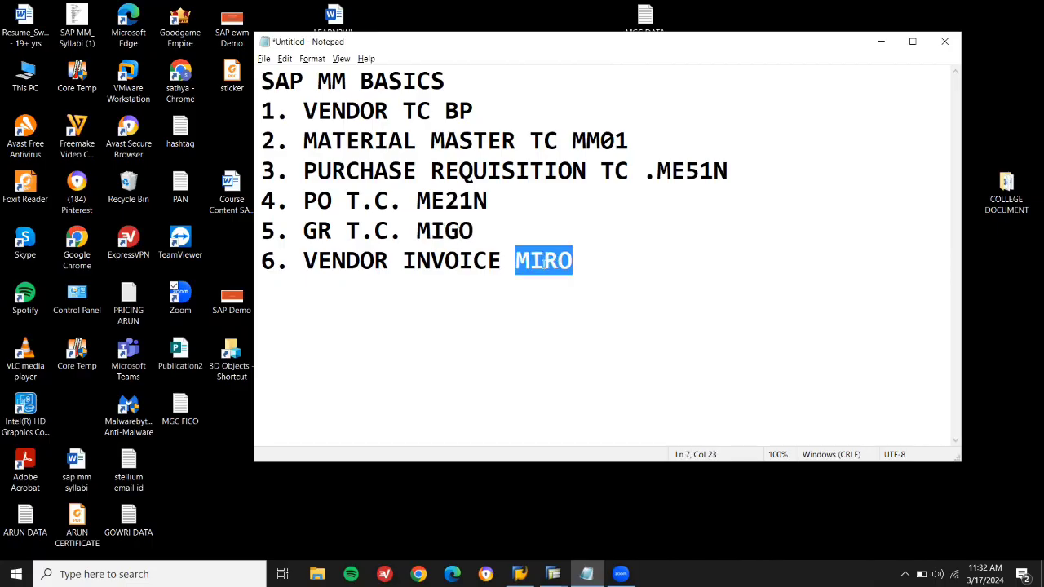
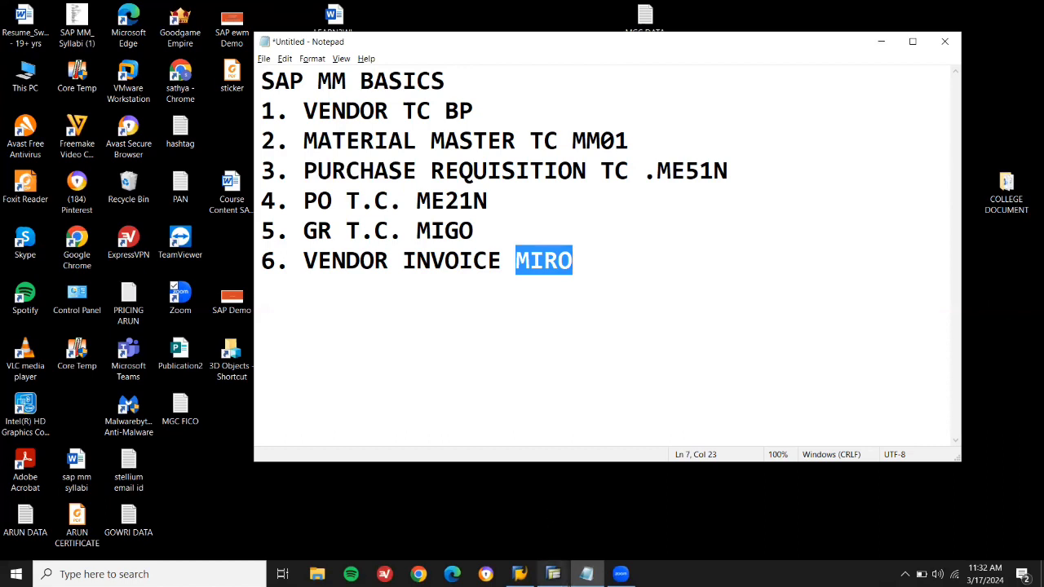
Switch from the Notepad notes back to the SAP Easy Access window.
mouse_move(553, 574)
left_click(535, 514)
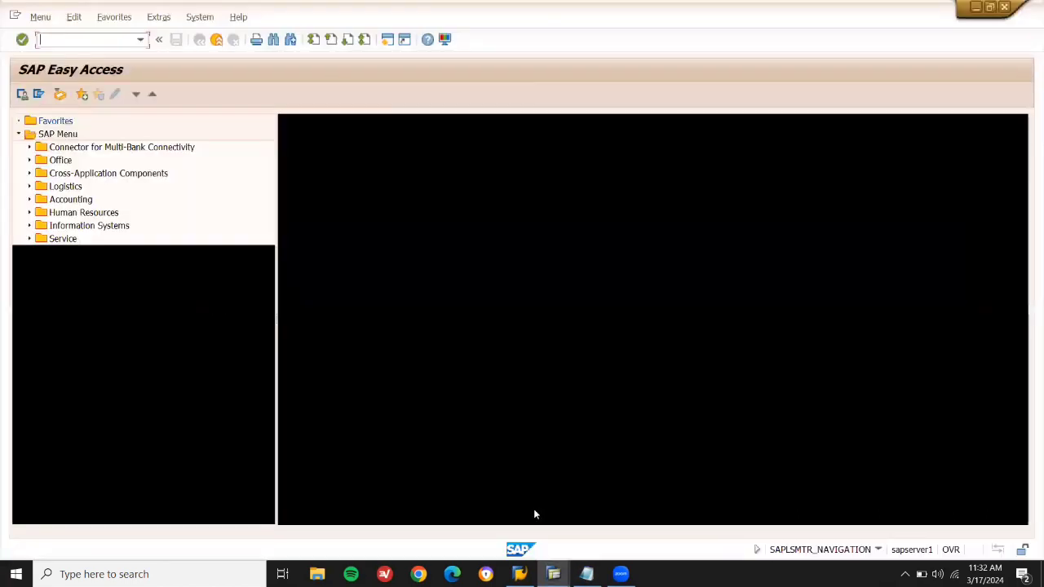
Start creating a new person business partner with transaction BP.
type("BP")
key("Return")
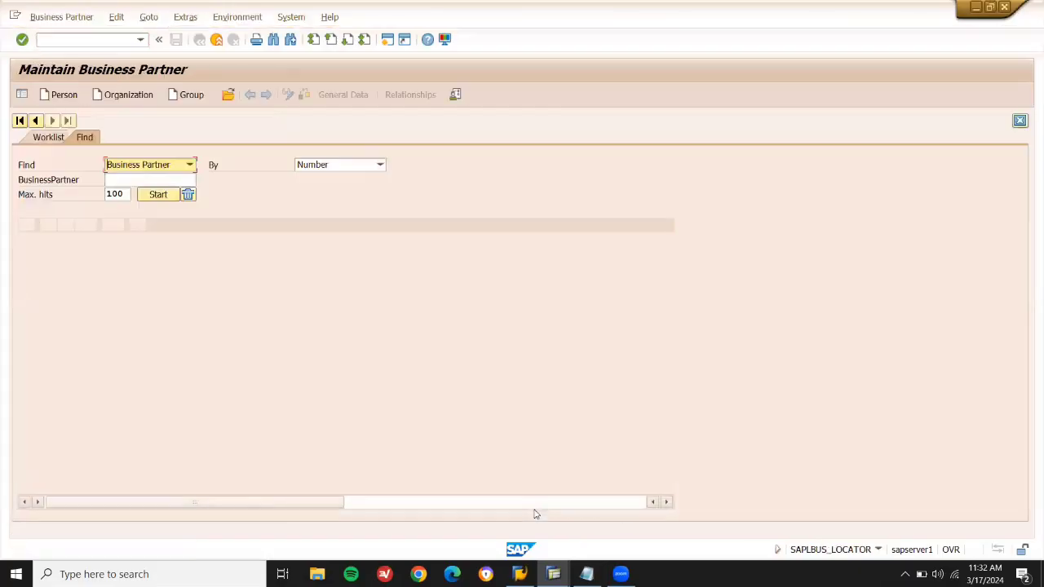
left_click(65, 97)
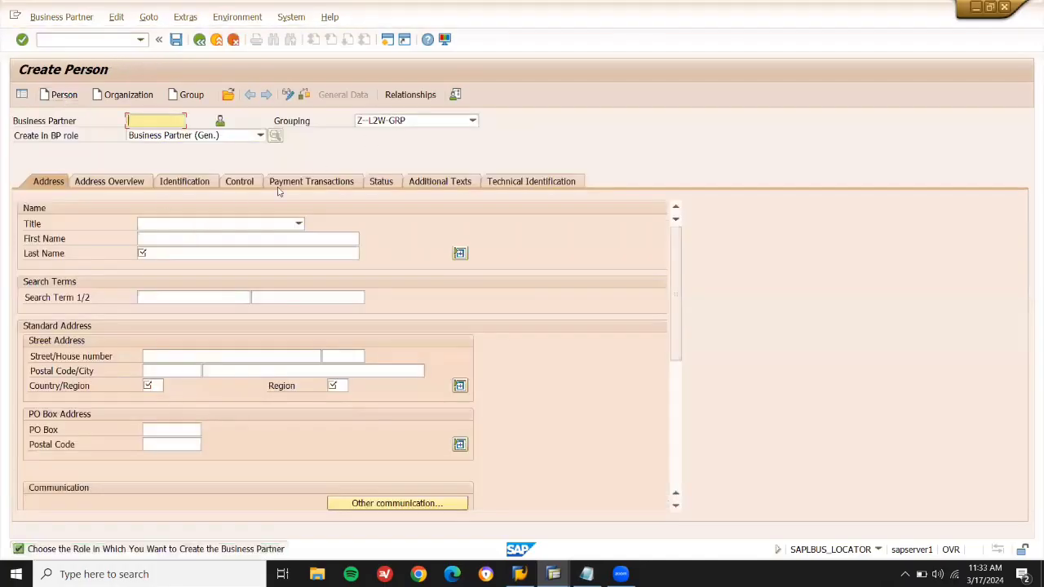
Enter VENDOR CHENNAI as first and last name, with search term VENDOR-CHENNAI.
left_click(223, 237)
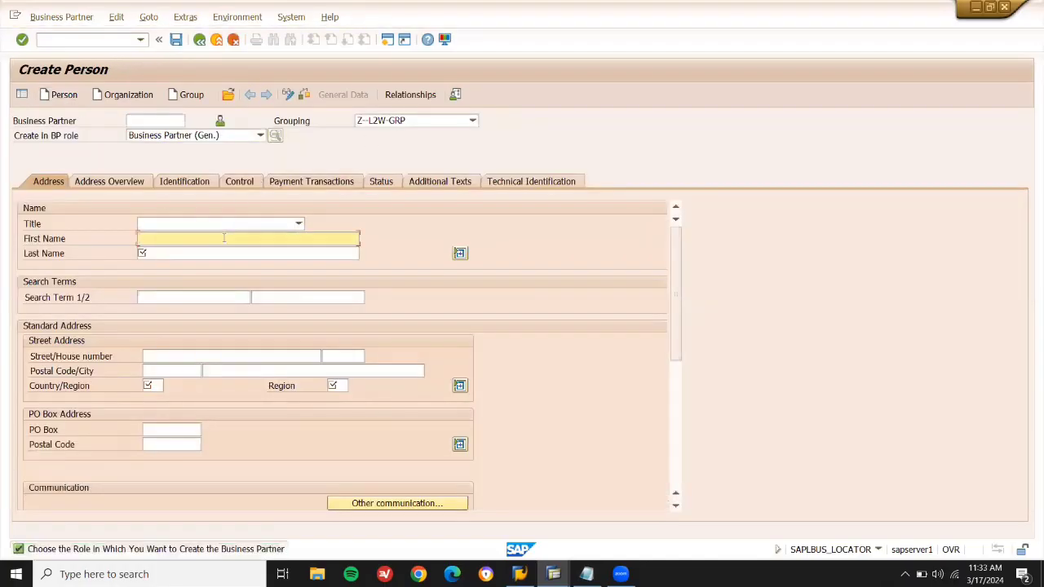
type("VENDOR ")
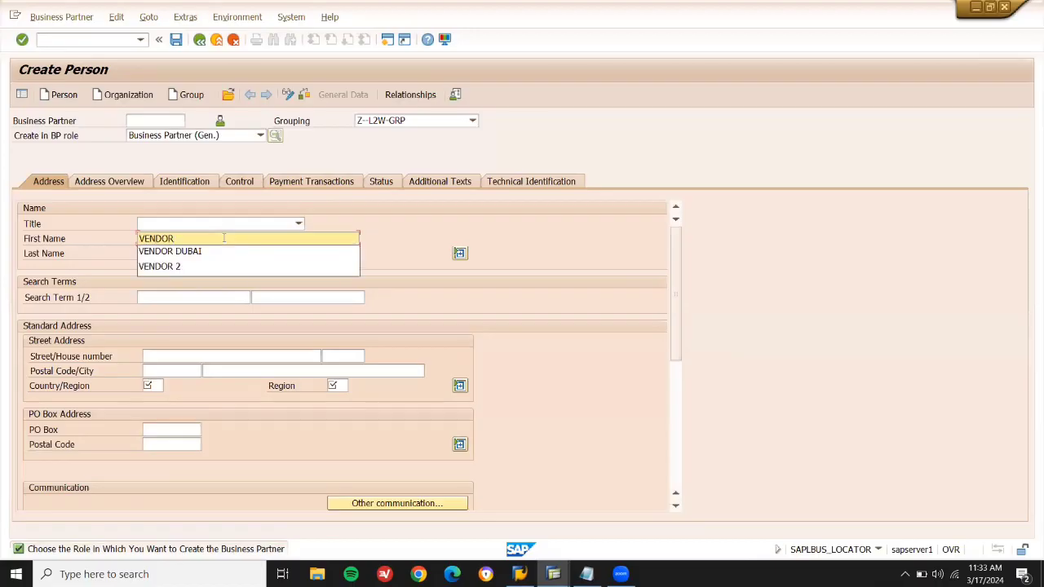
type("CHENNAI")
key("ctrl+a")
key("ctrl+c")
key("Tab")
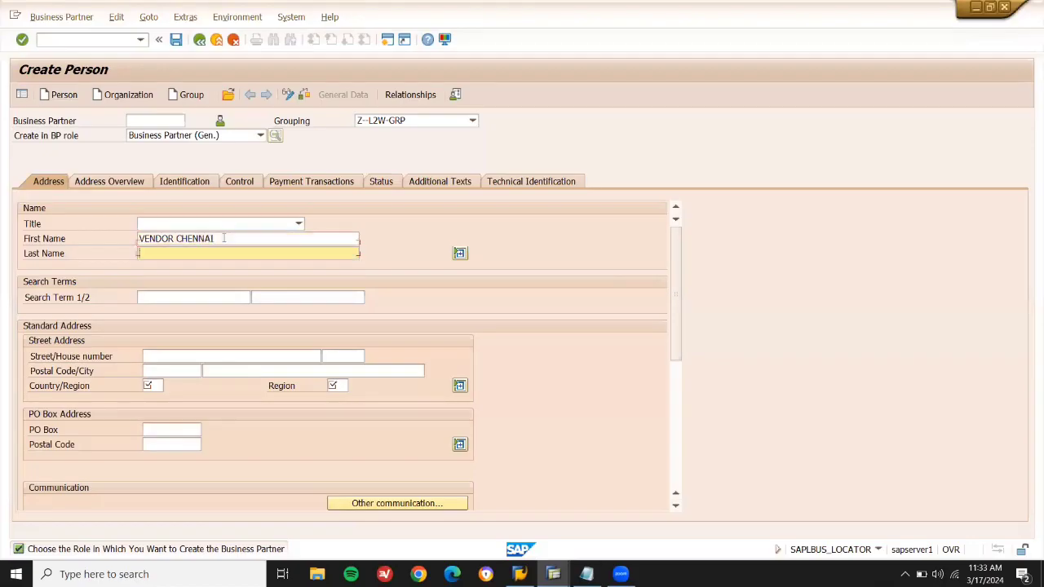
key("ctrl+v")
left_click(202, 296)
key("ctrl+v")
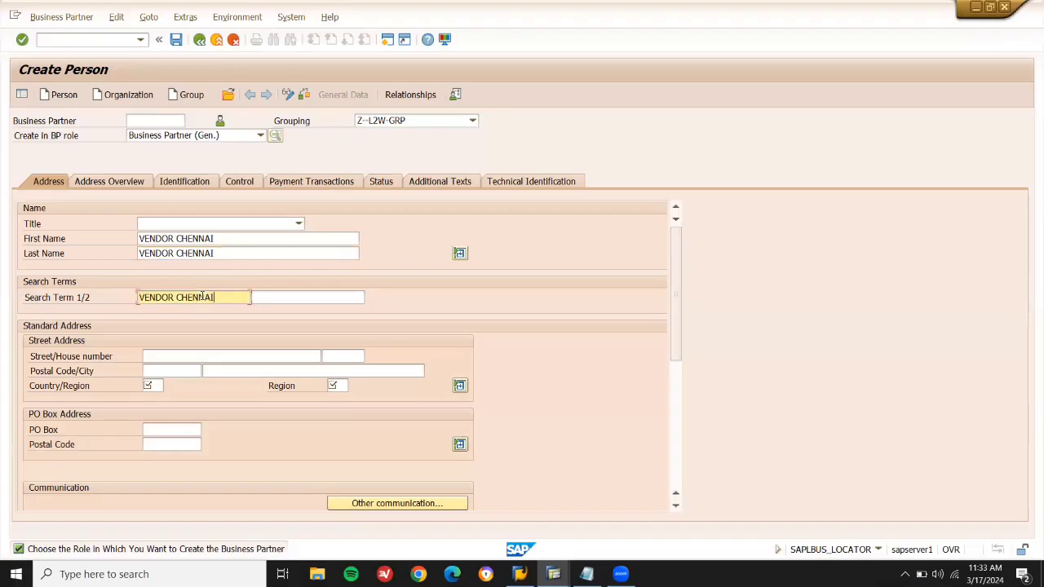
type("-")
Set country GB and region ABC (Armagh), then save the business partner.
left_click(151, 386)
key("Down")
key("Return")
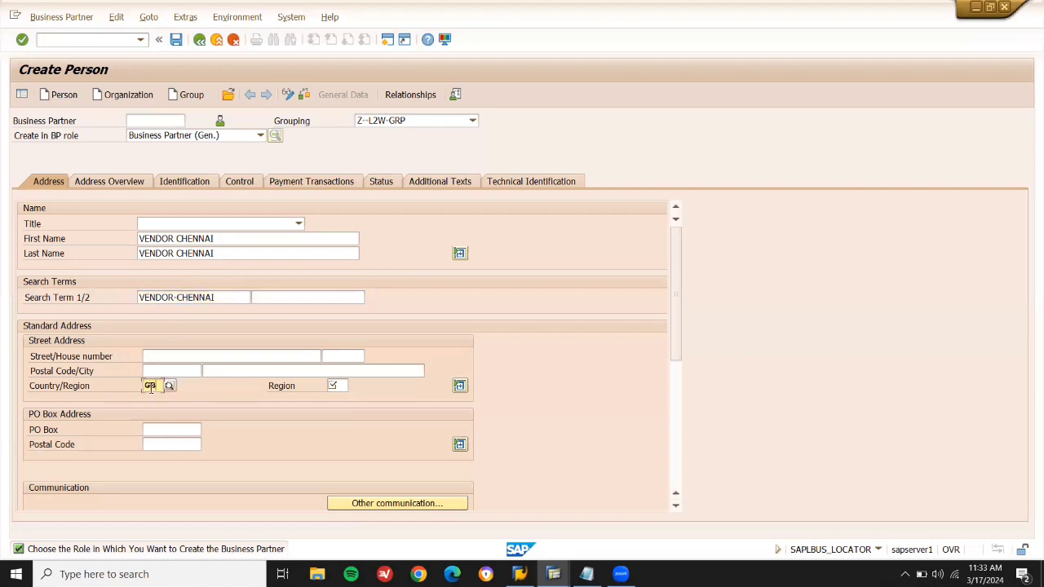
left_click(344, 386)
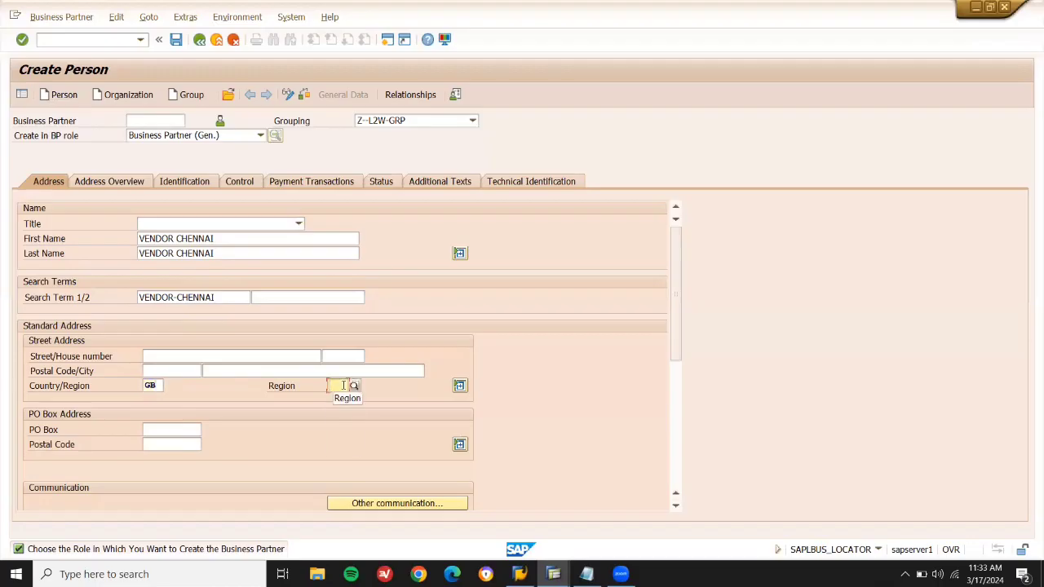
left_click(343, 386)
left_click(356, 386)
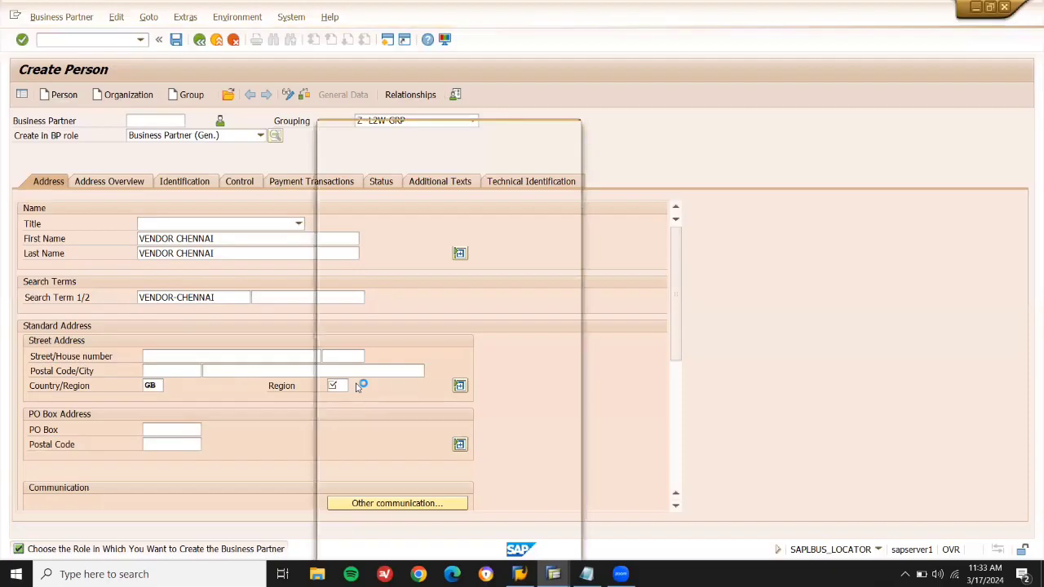
double_click(336, 183)
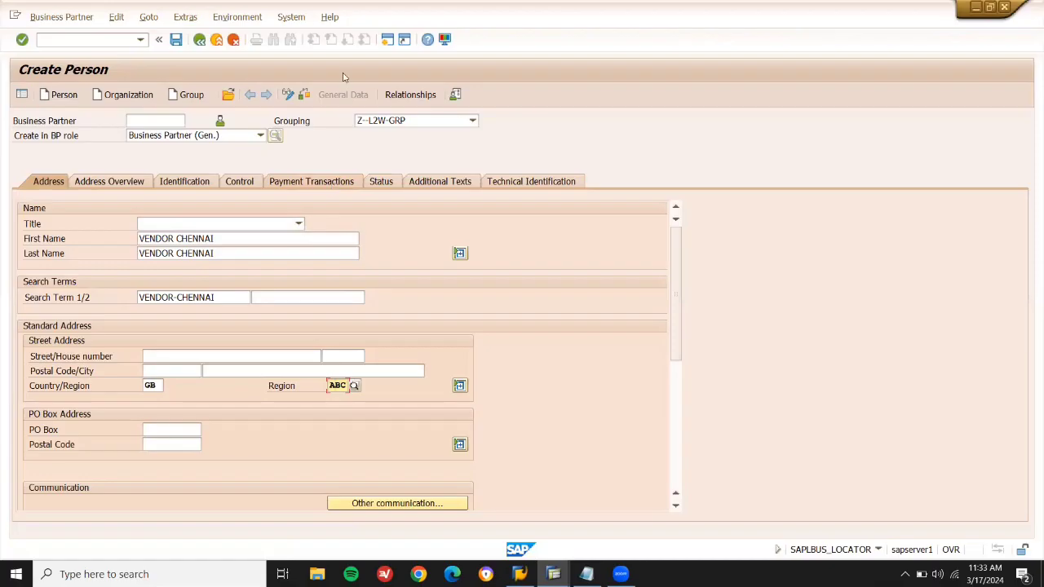
left_click(176, 40)
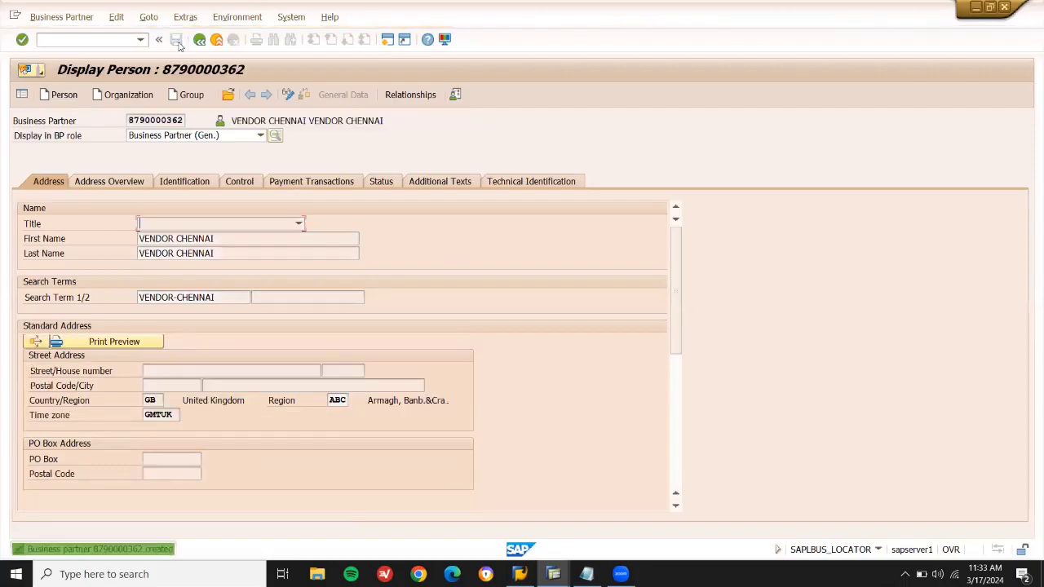
Switch VENDOR CHENNAI to change mode and assign the ZVENDOR L2W role.
left_click(294, 95)
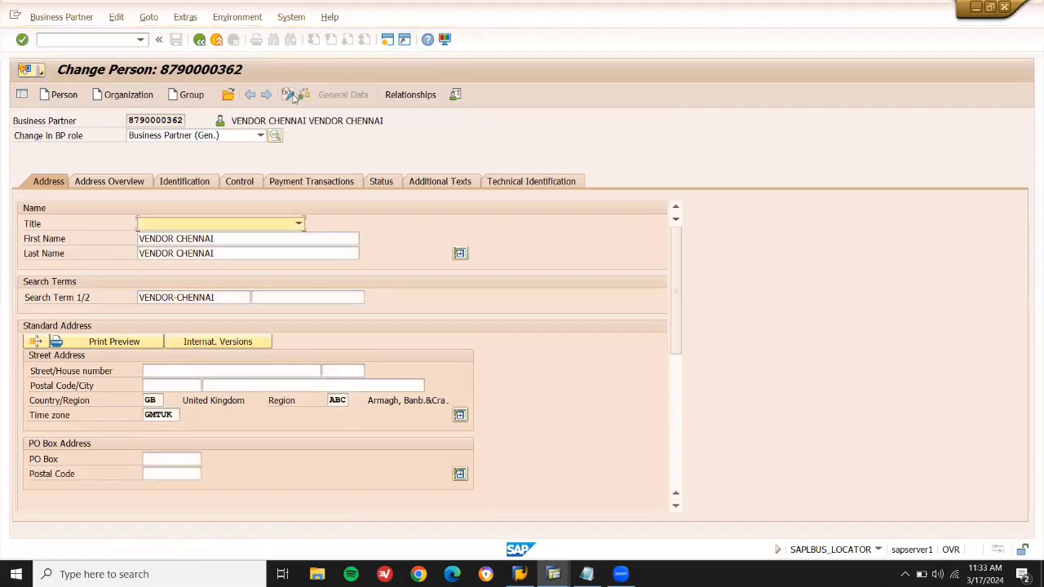
left_click(243, 136)
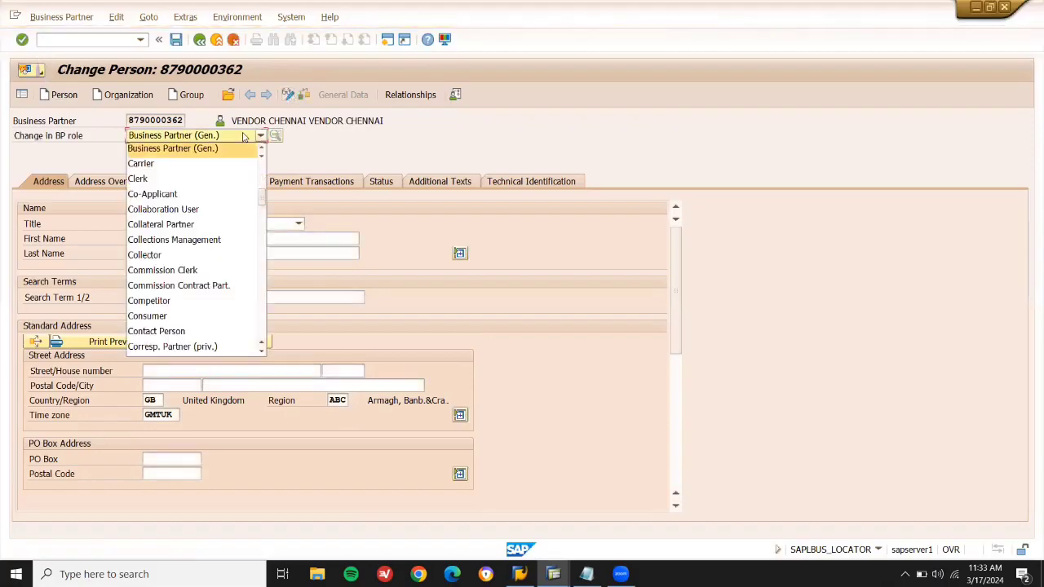
left_click_drag(262, 197, 266, 353)
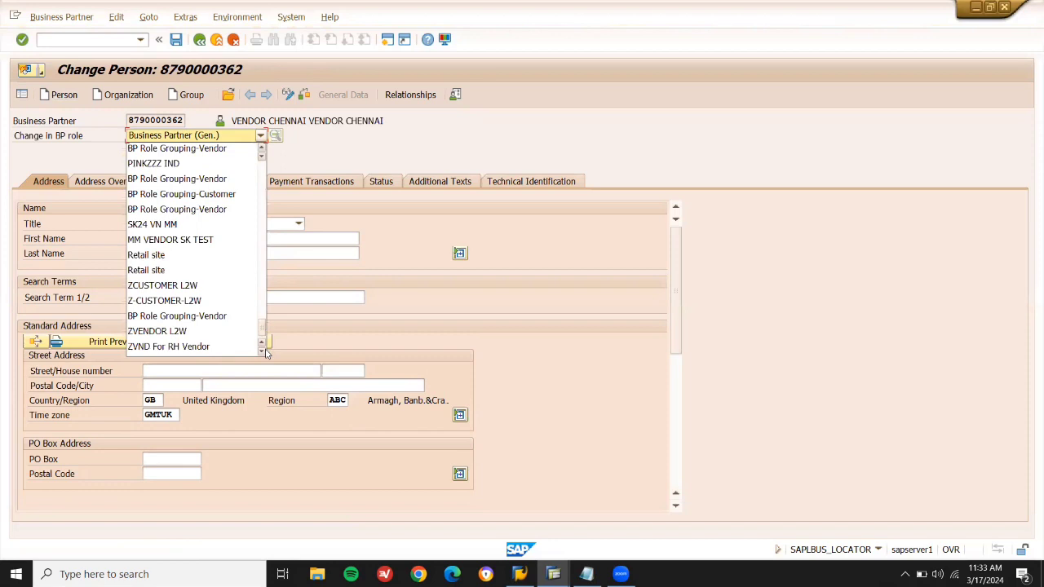
left_click(167, 332)
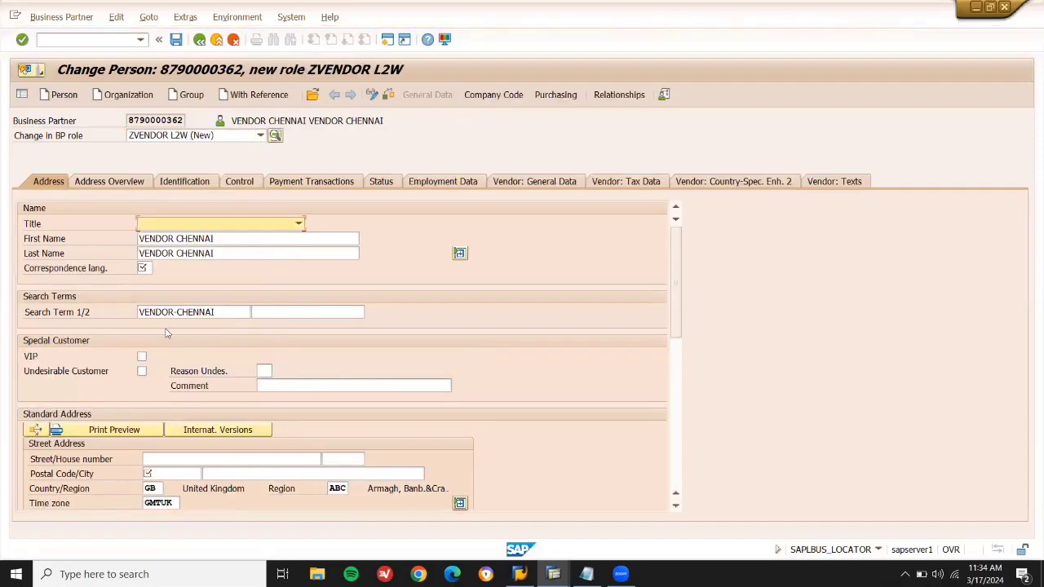
Enter correspondence language EN and postal code 60000, then go to company code data.
left_click(149, 267)
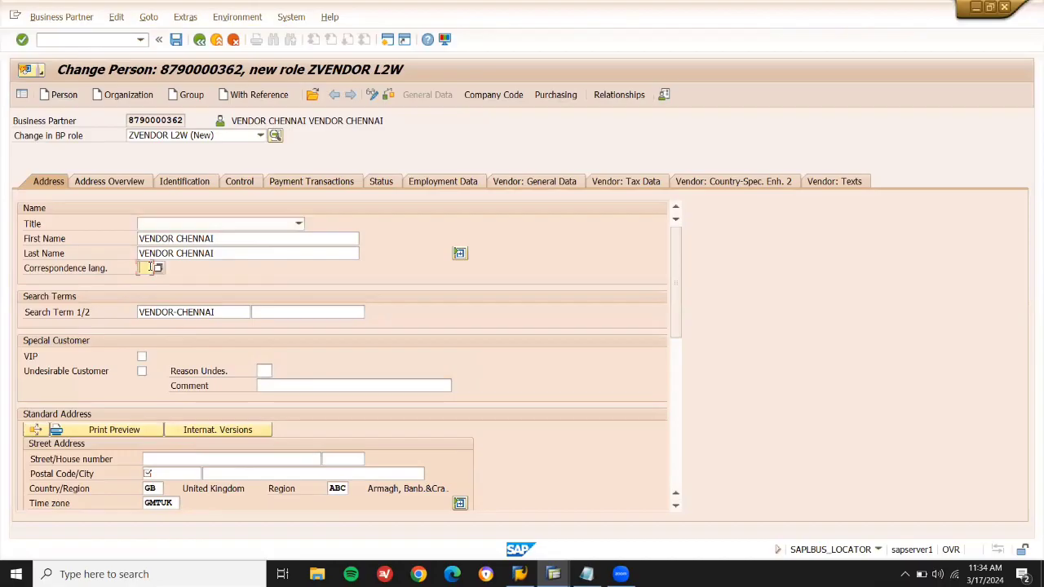
type("EN")
left_click(179, 472)
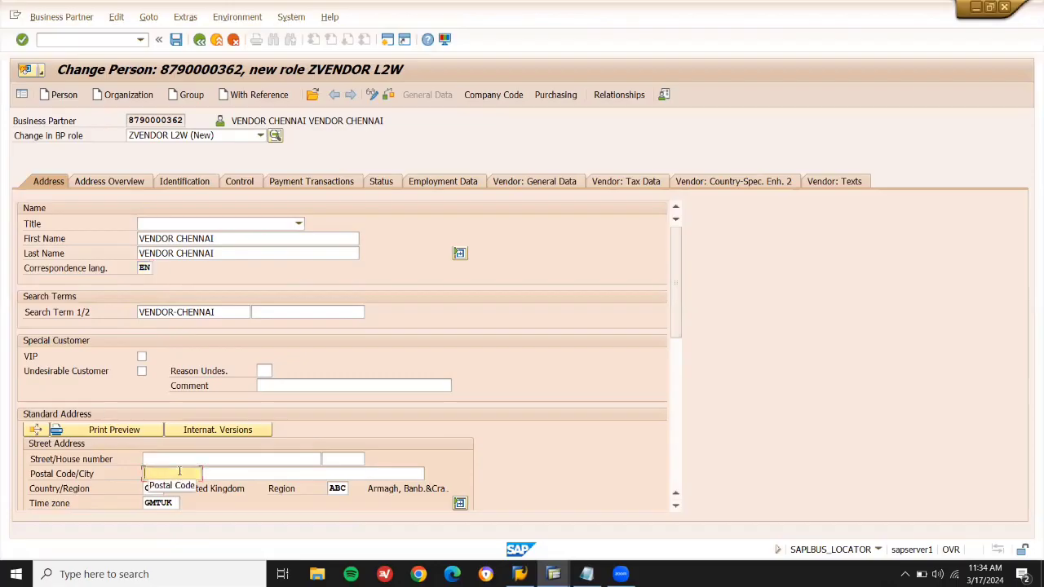
type("60000")
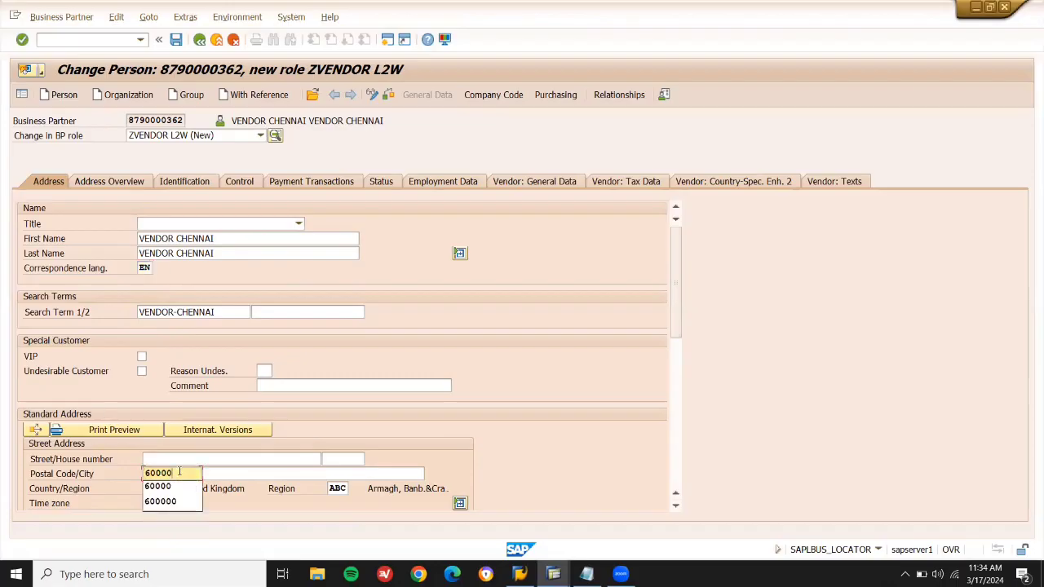
key("Return")
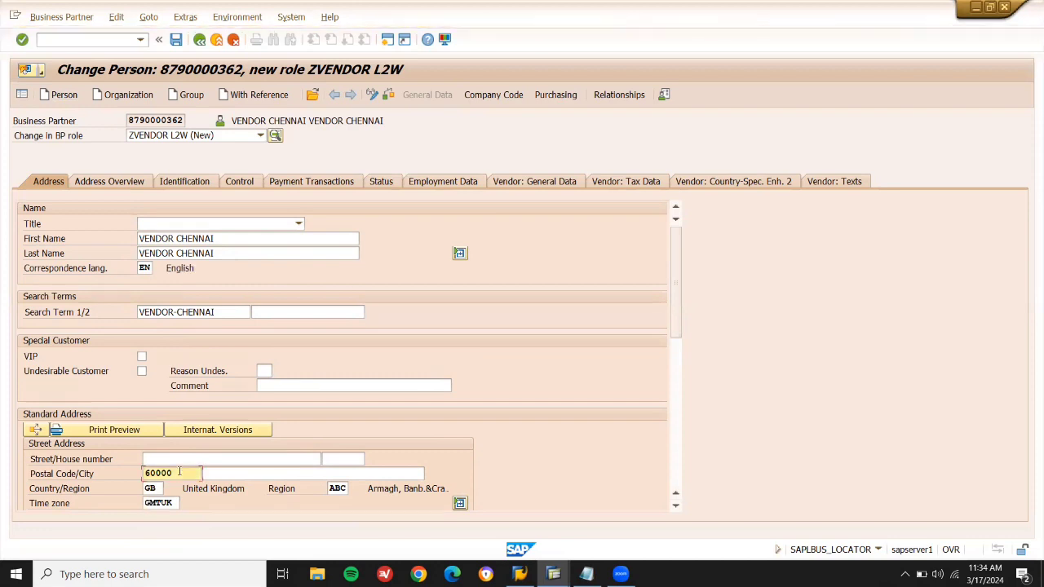
left_click(486, 101)
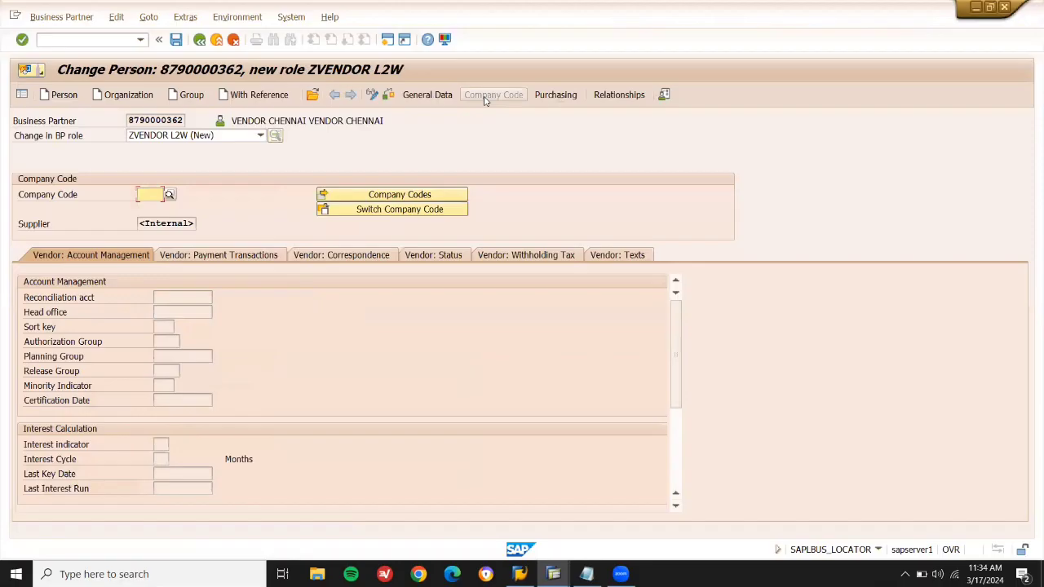
Set company code GB10 with reconciliation account 31000 and save the vendor.
type("GB10")
key("Return")
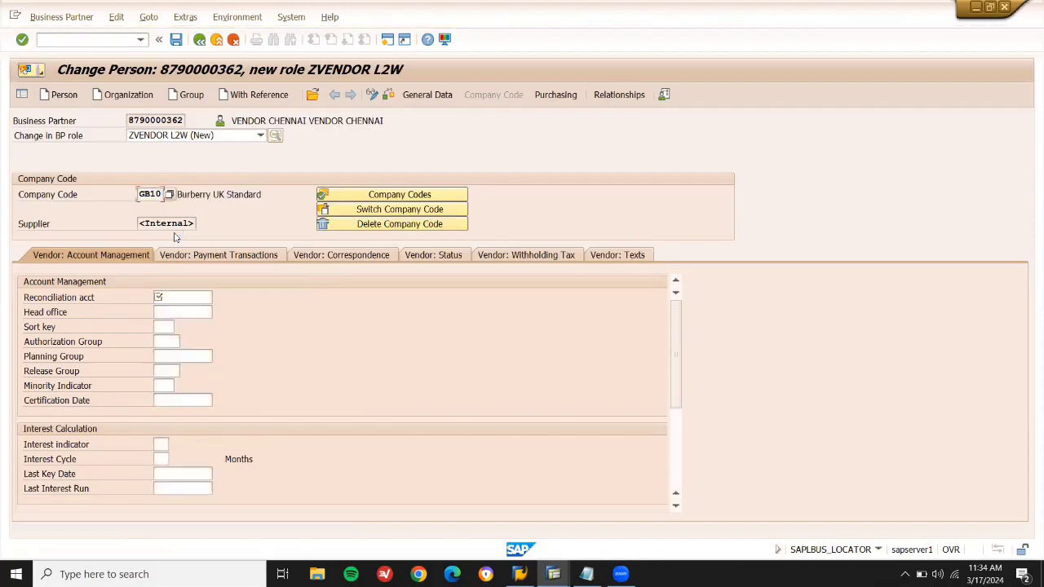
left_click(183, 298)
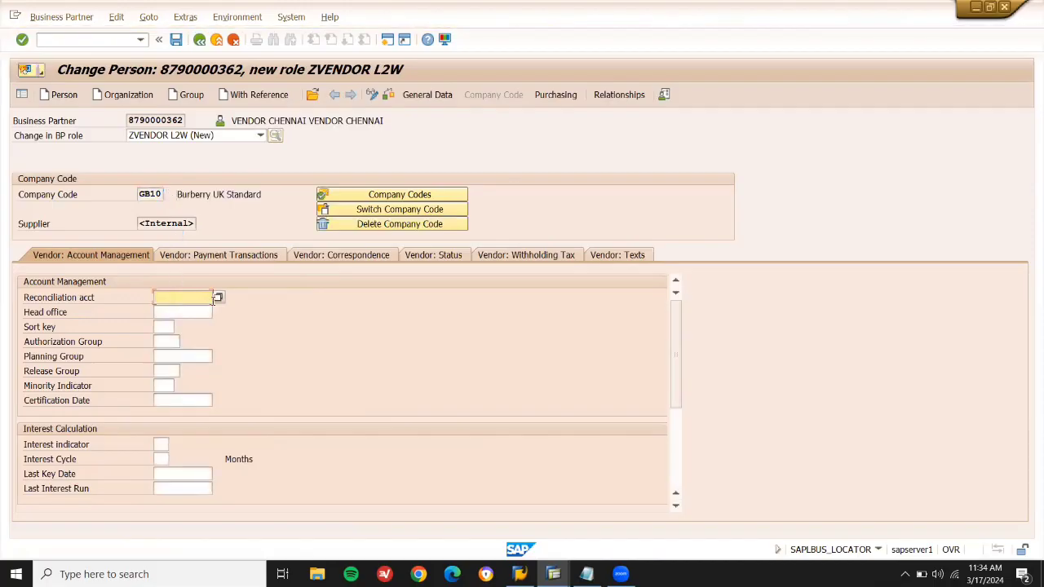
left_click(217, 297)
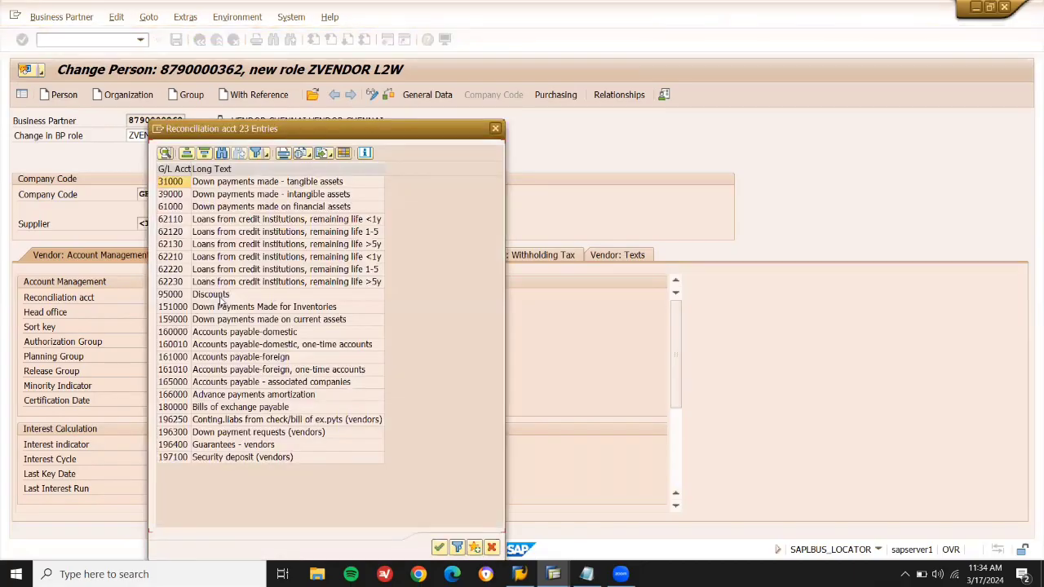
left_click(183, 186)
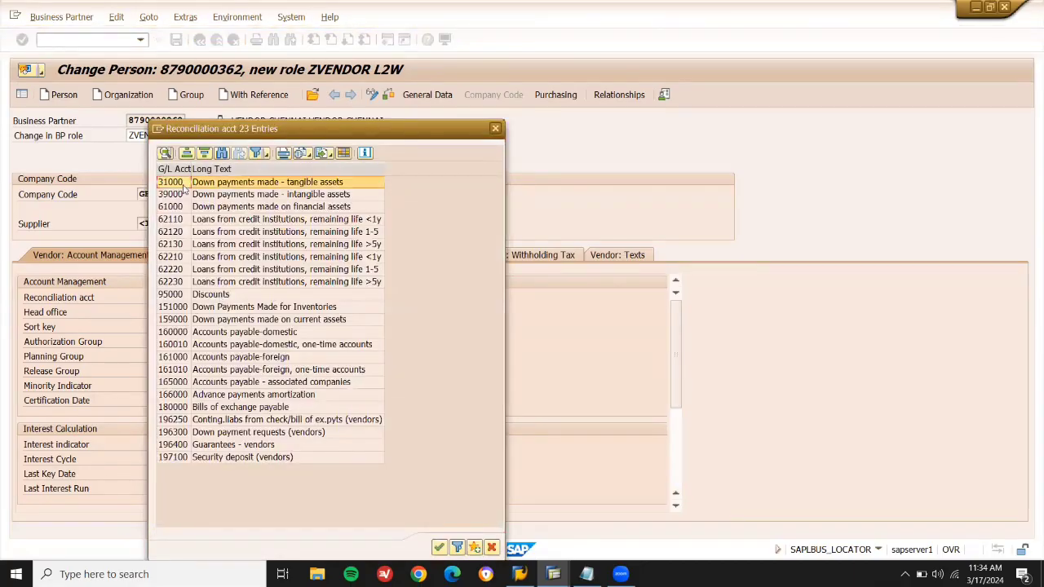
double_click(186, 186)
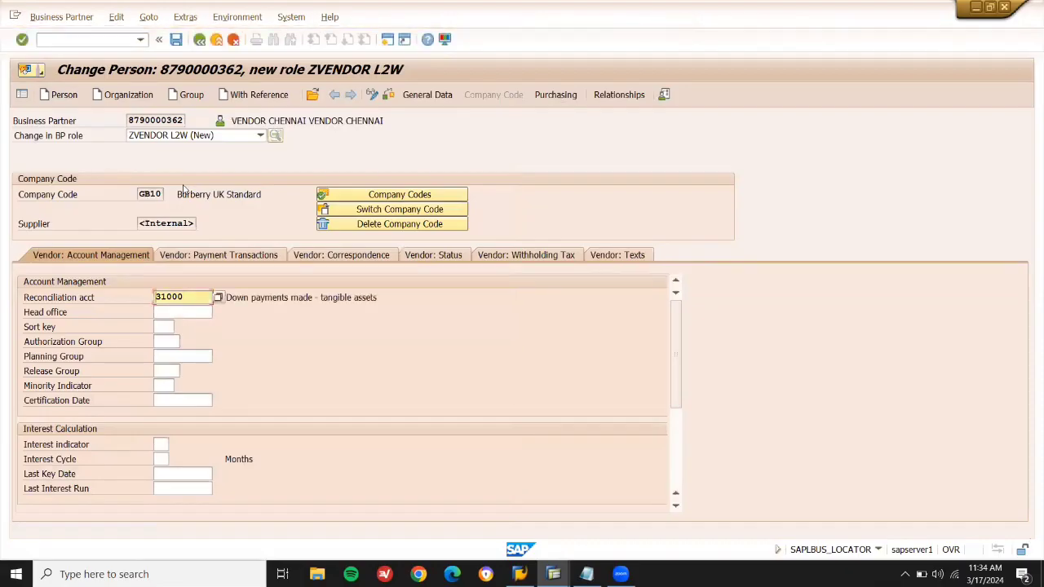
left_click(174, 41)
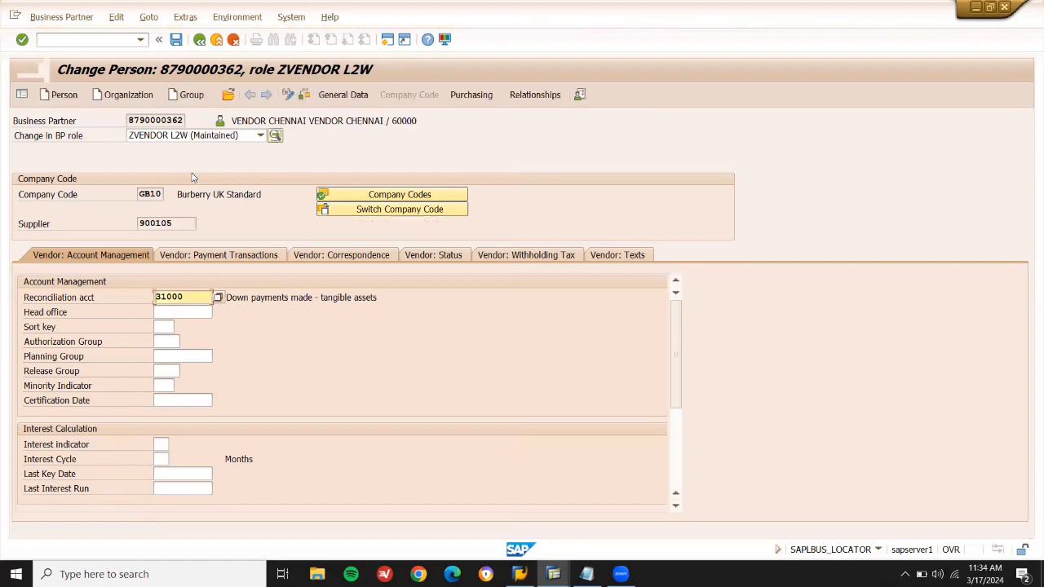
Copy supplier number 900105 into the notes after VENDOR TC BP, then return to SAP.
left_click(180, 221)
key("shift+Left")
key("shift+Left")
key("shift+Left")
key("shift+Left")
key("shift+Left")
key("shift+Left")
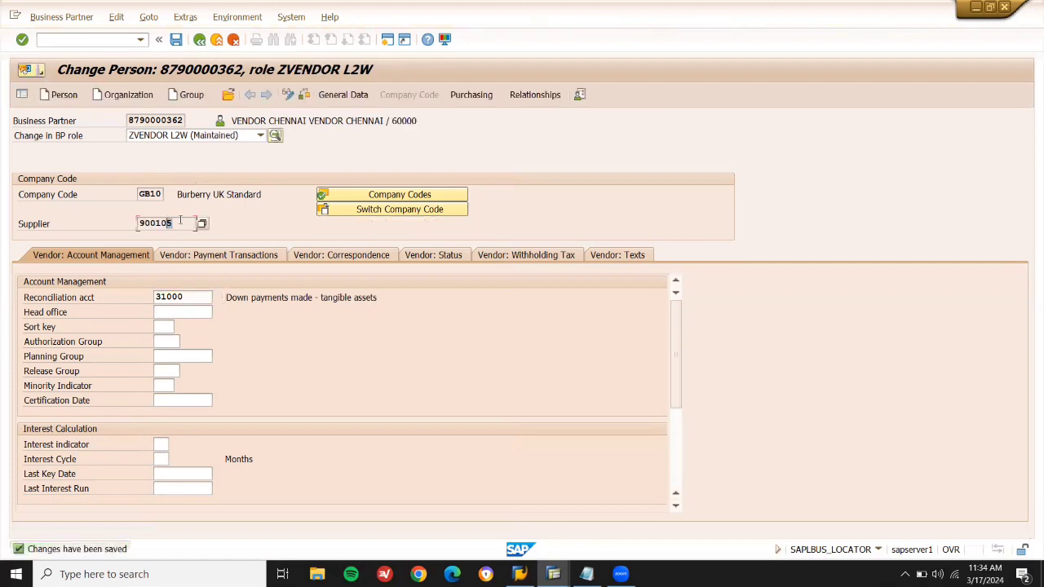
key("ctrl+c")
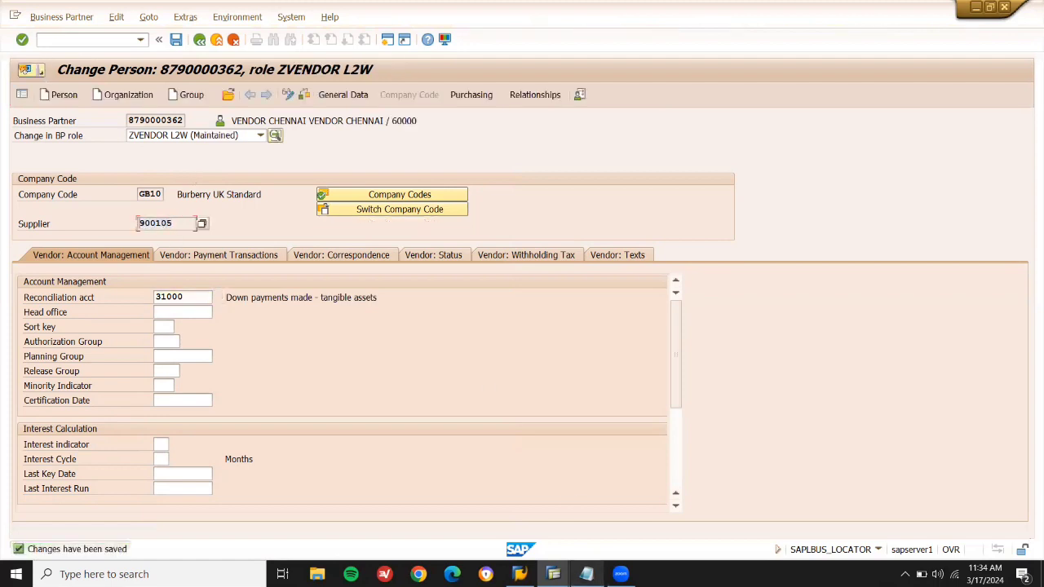
left_click(586, 574)
left_click(523, 113)
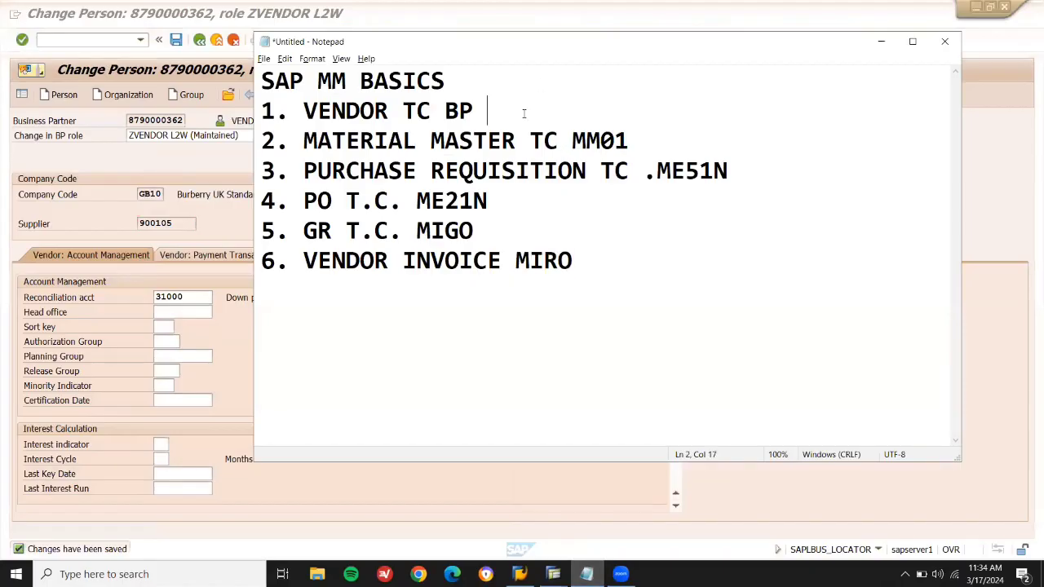
key("ctrl+v")
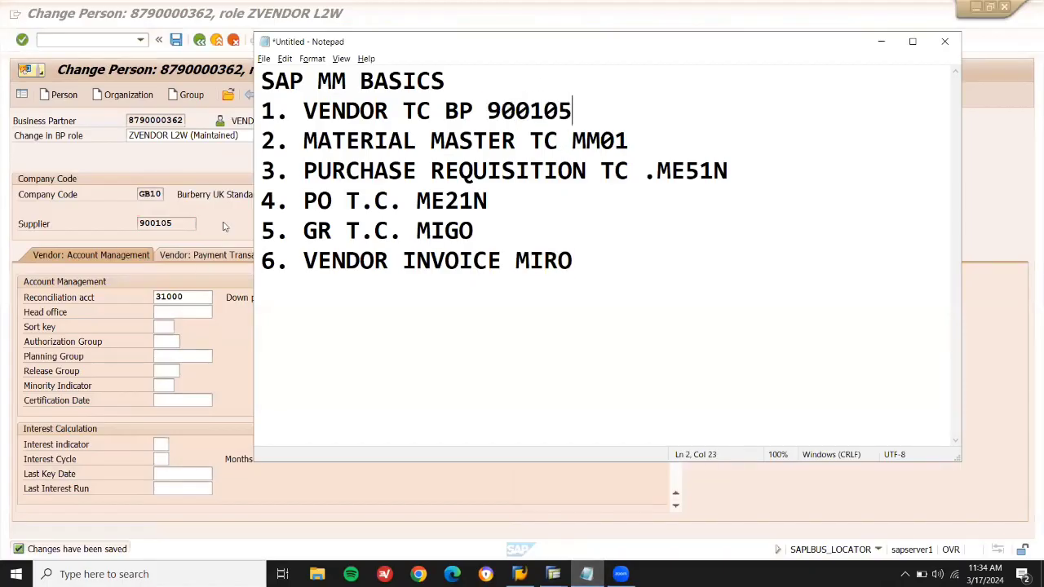
left_click(225, 227)
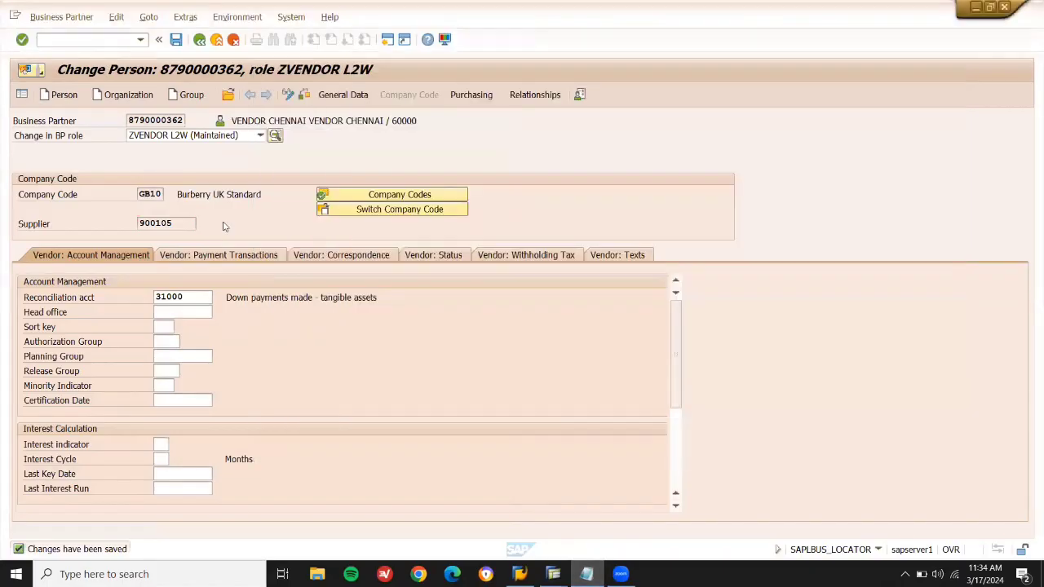
Give the vendor purchasing organization LD01 with order currency GBP, save, and exit to Easy Access.
left_click(471, 95)
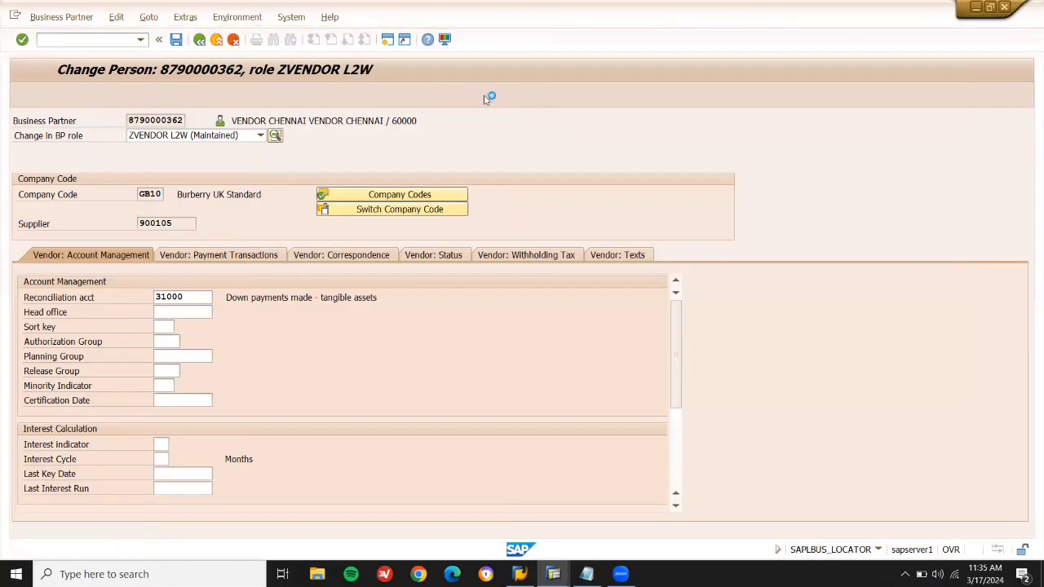
left_click(145, 194)
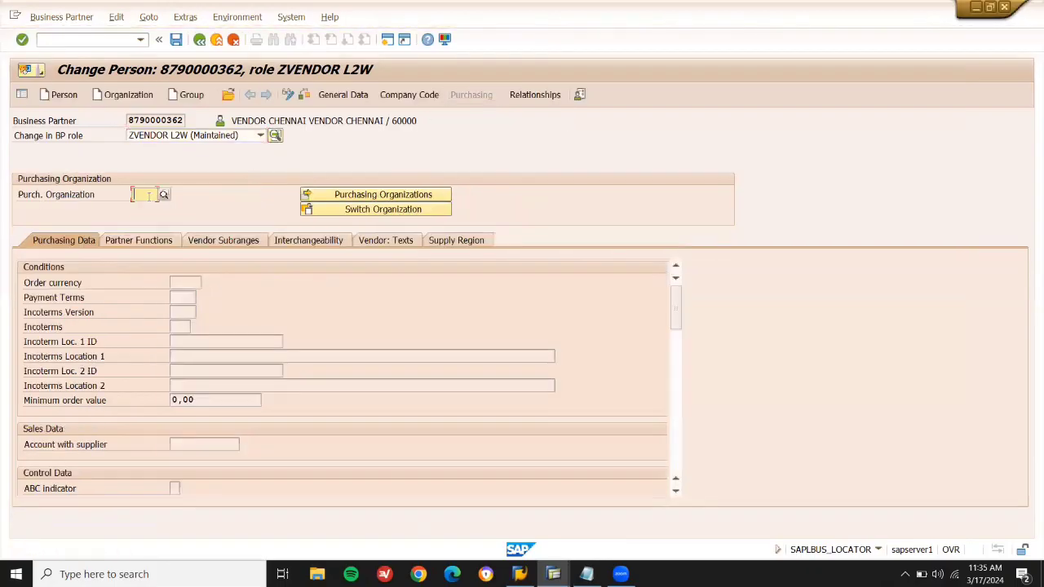
key("Return")
key("Return")
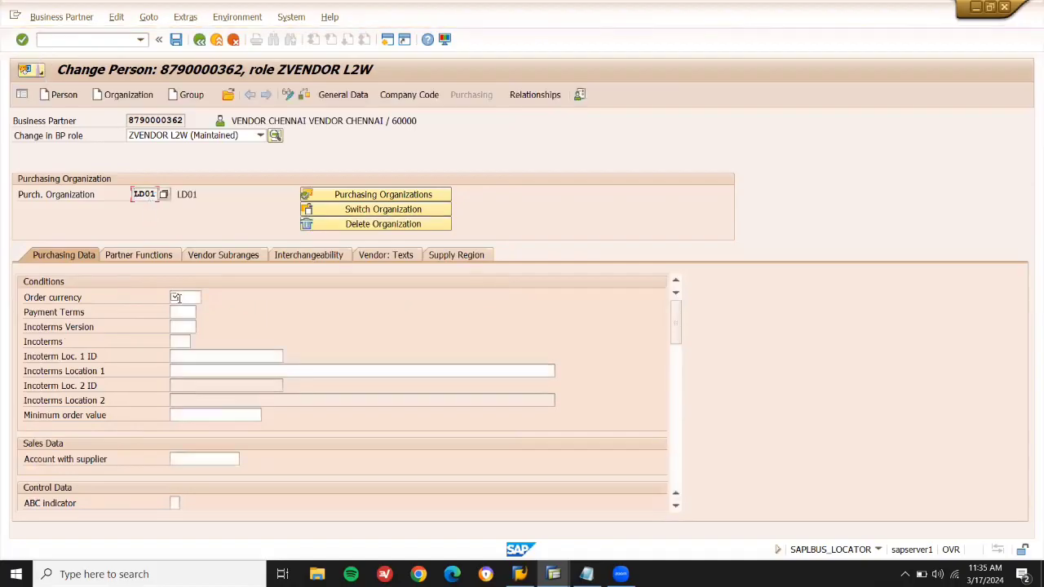
left_click(177, 298)
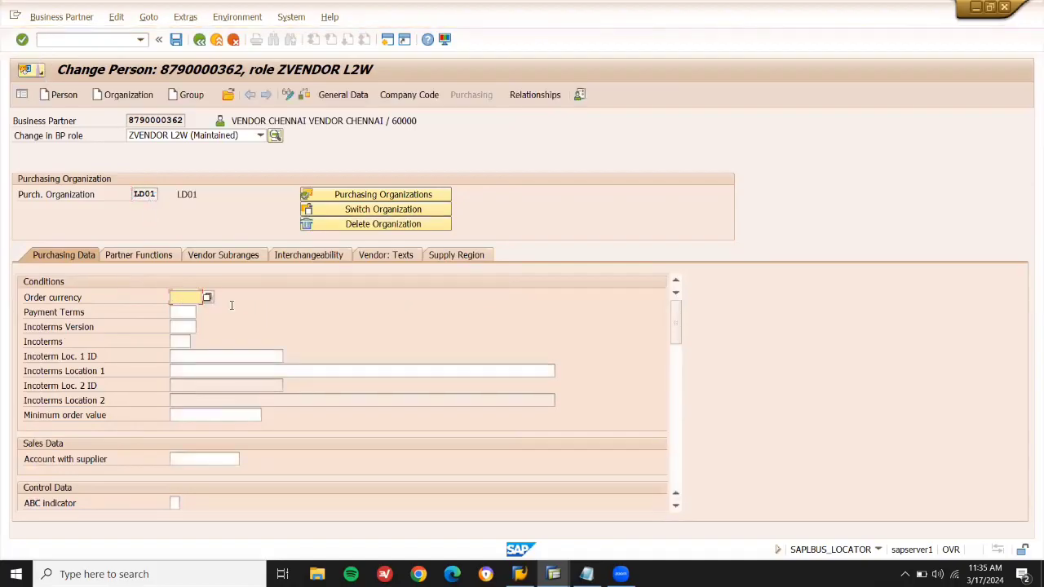
type("GBP")
key("Return")
left_click(176, 43)
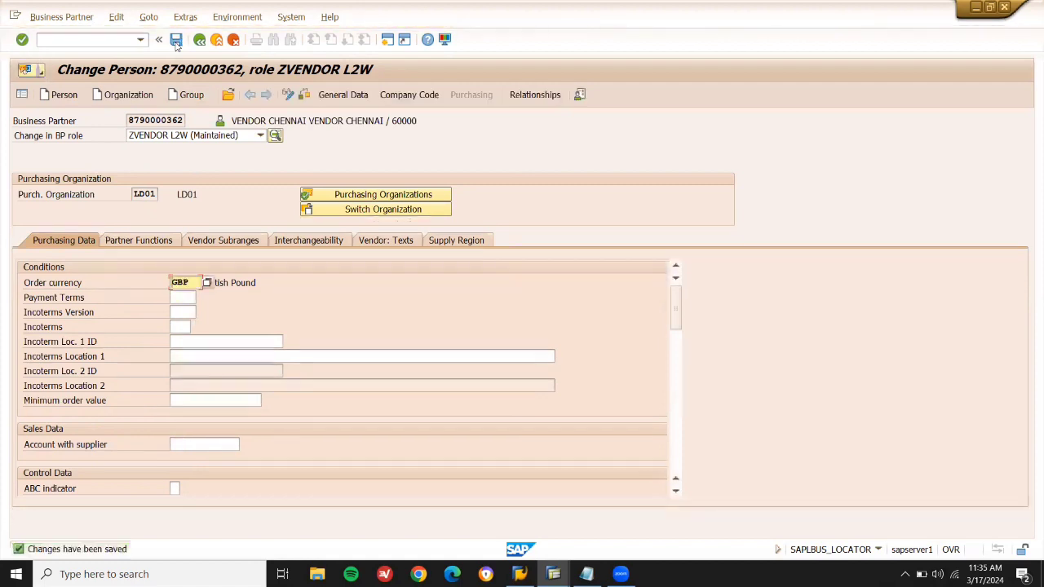
left_click(217, 42)
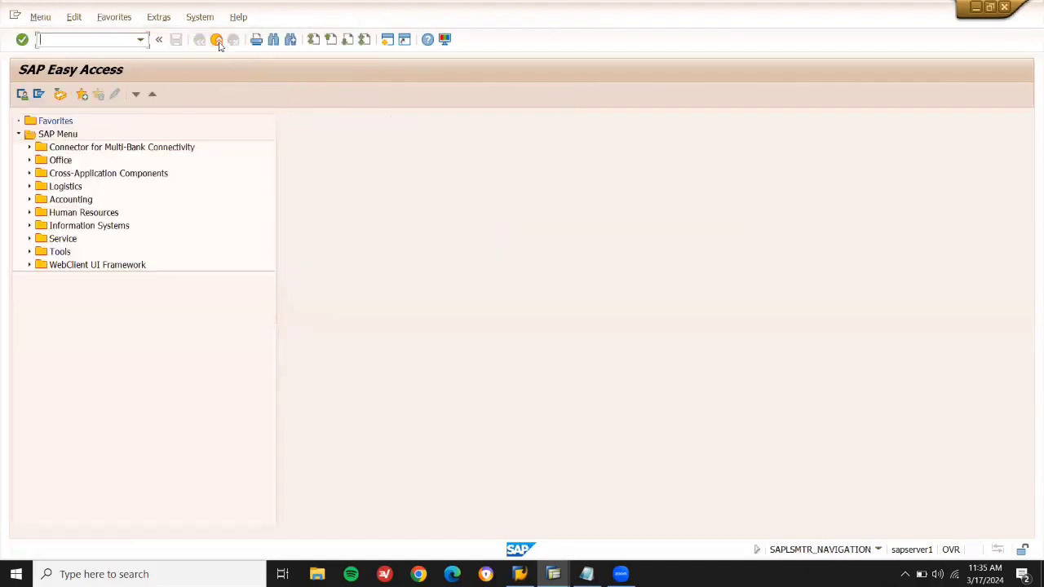
Check the material master step in the notes and run MM01.
left_click(586, 574)
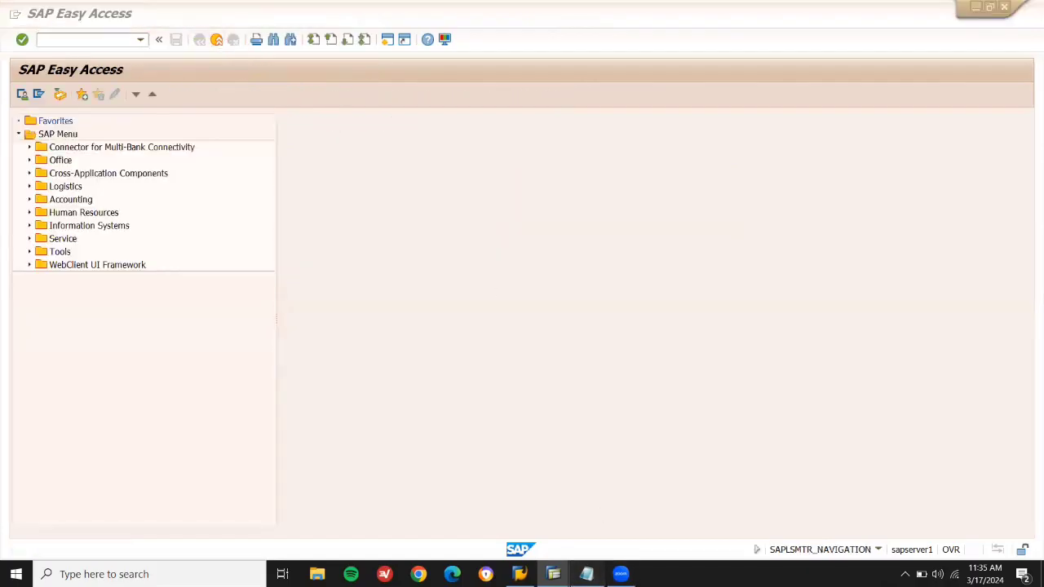
double_click(448, 139)
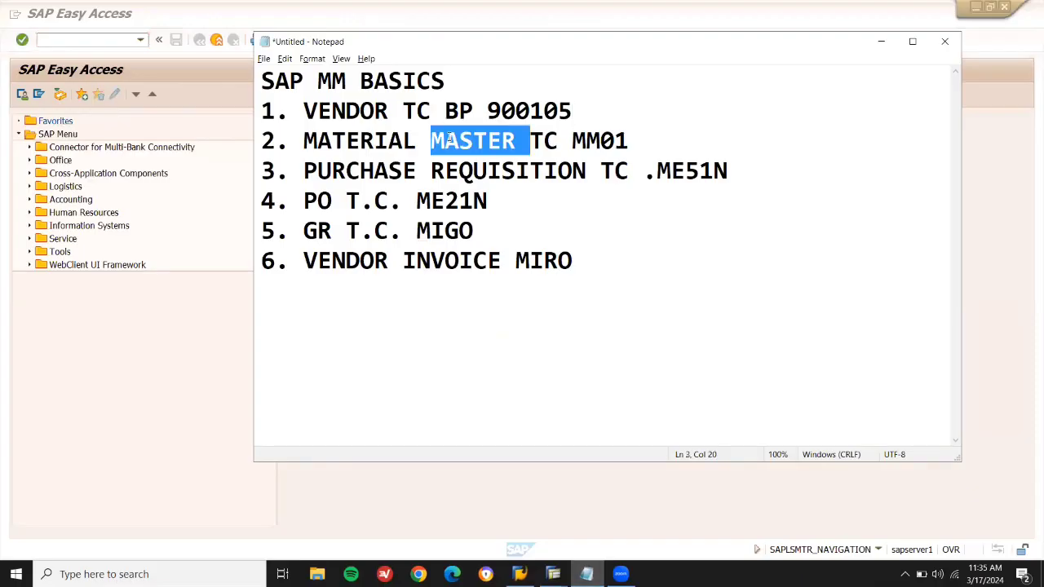
left_click(128, 39)
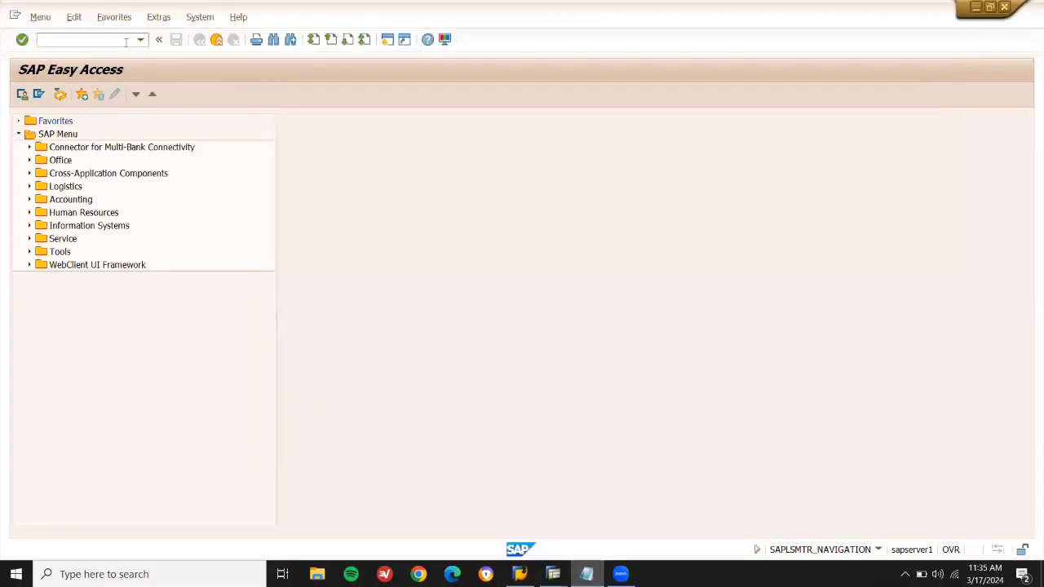
type("MM01")
key("Return")
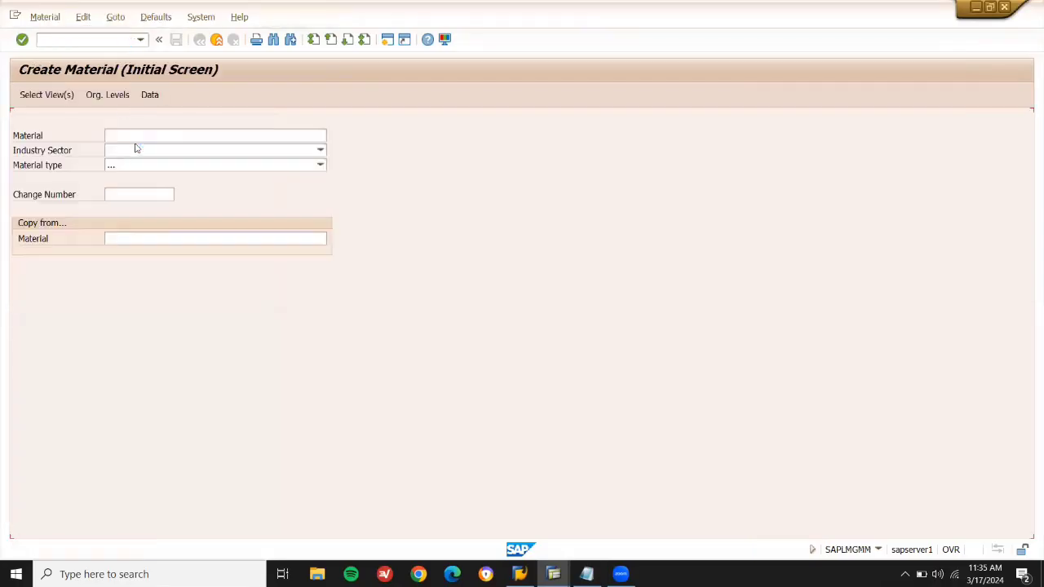
Choose industry sector Mechanical engineering and material type Zraw saterials - L2W, then select views.
left_click(139, 153)
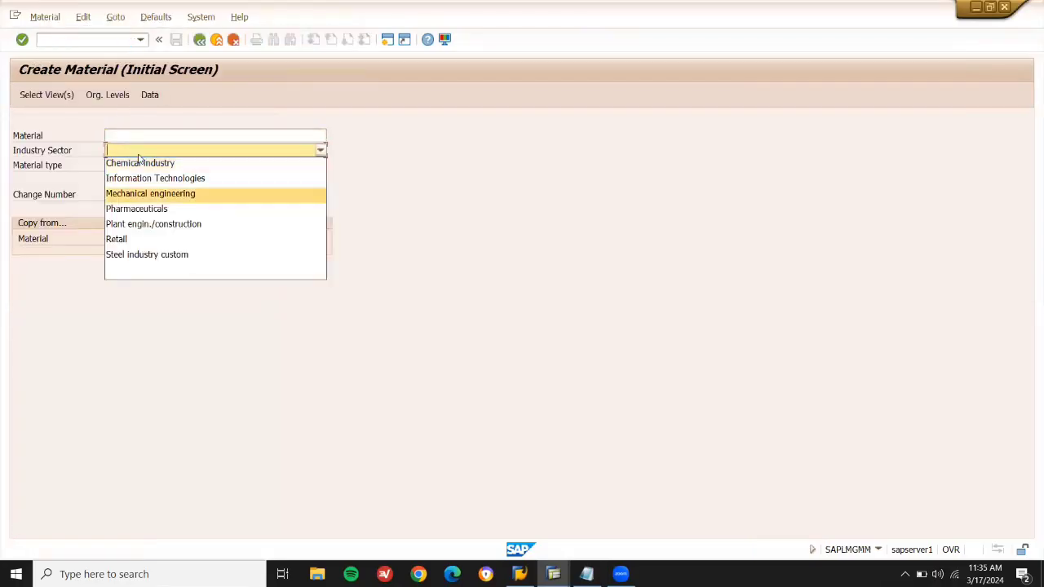
left_click(145, 193)
left_click(151, 165)
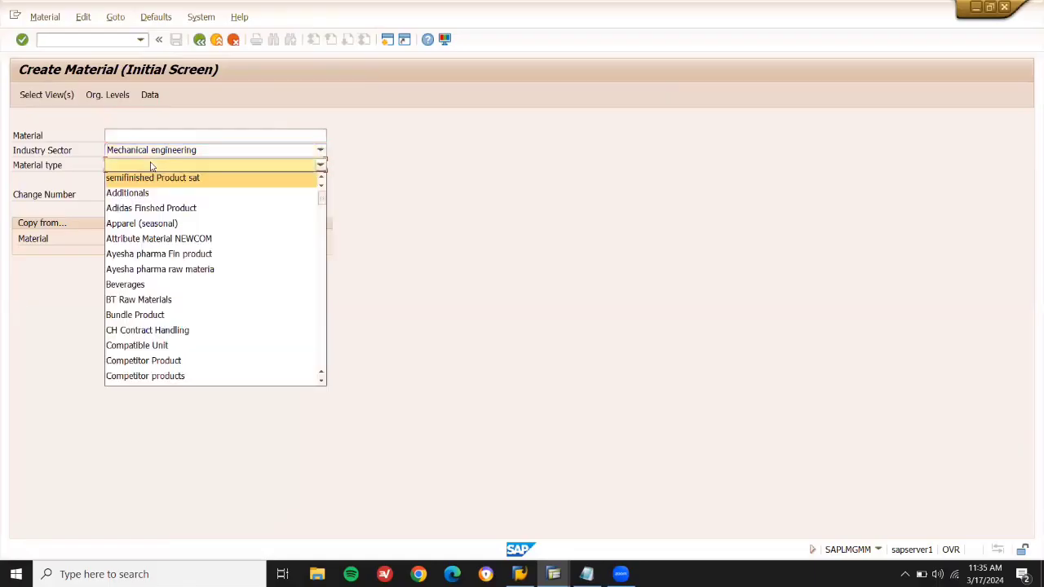
left_click_drag(321, 191, 322, 375)
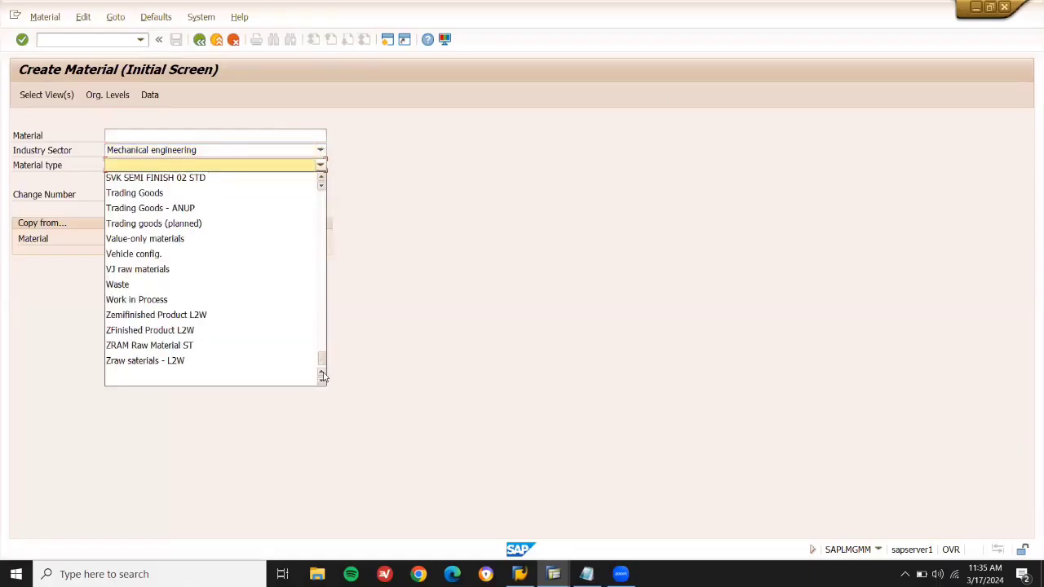
left_click(252, 362)
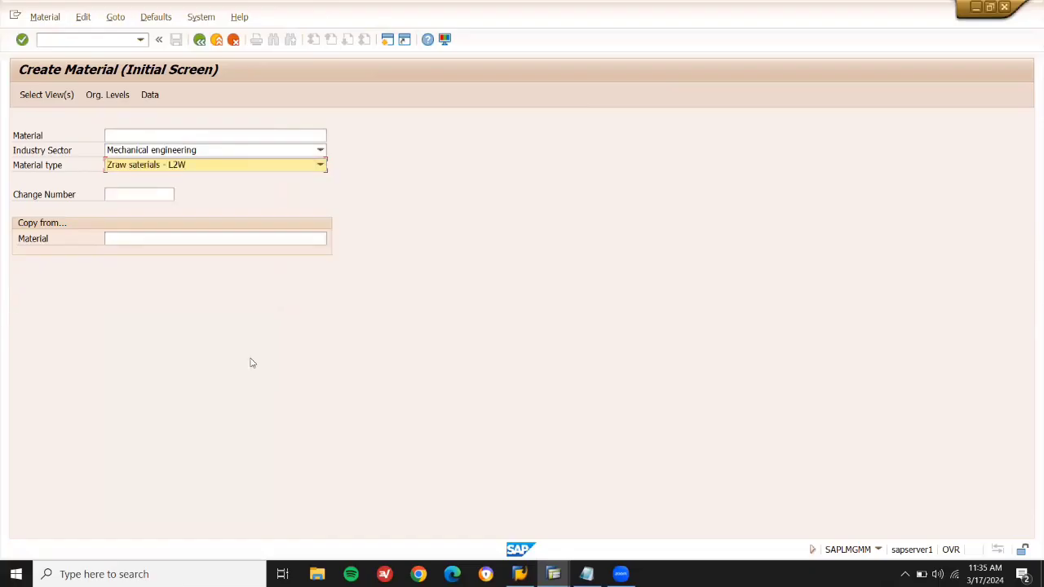
left_click(44, 98)
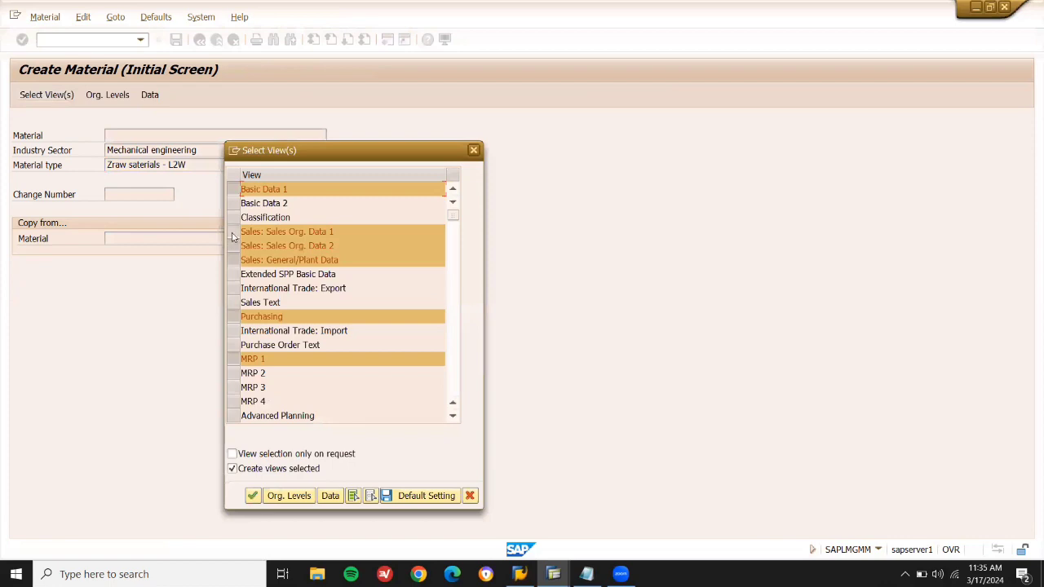
Deselect the three Sales views and continue to organizational levels.
left_click(233, 233)
left_click(233, 246)
left_click(234, 260)
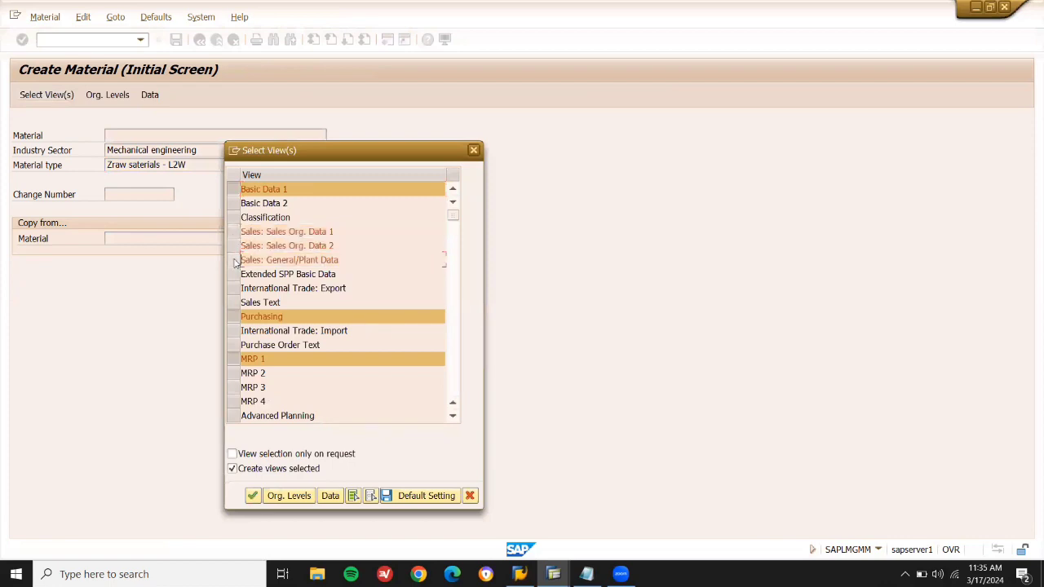
left_click(290, 496)
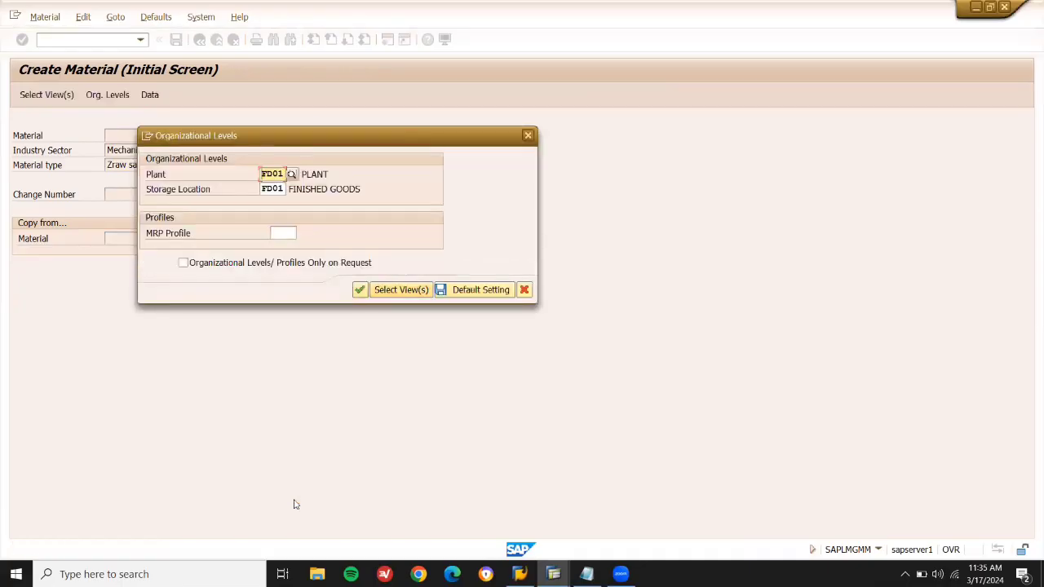
Set plant LD03 and storage location LD03 and confirm the organizational levels.
key("Delete")
key("Delete")
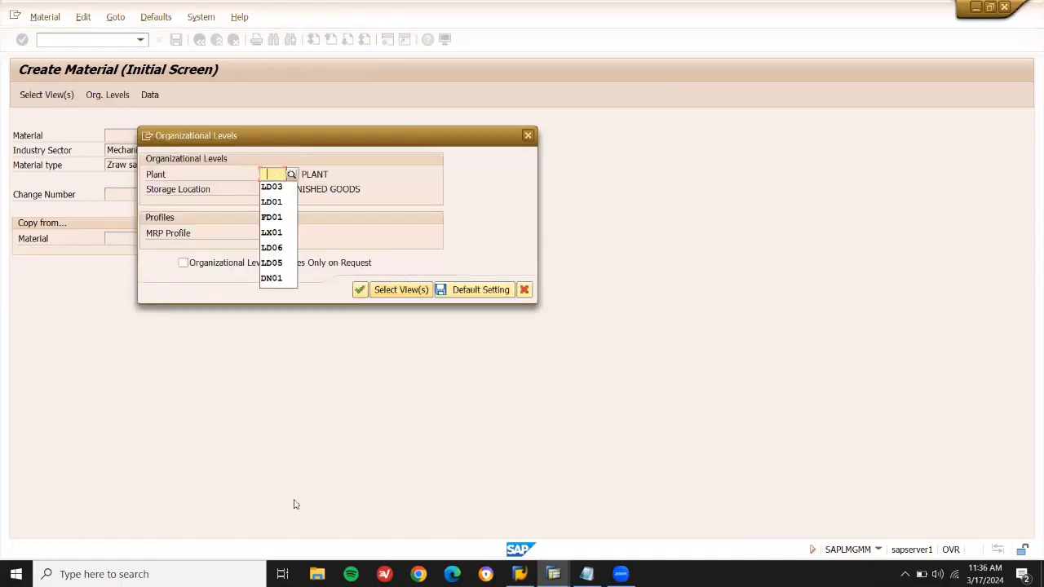
key("Down")
key("Return")
key("Tab")
type("F")
key("BackSpace")
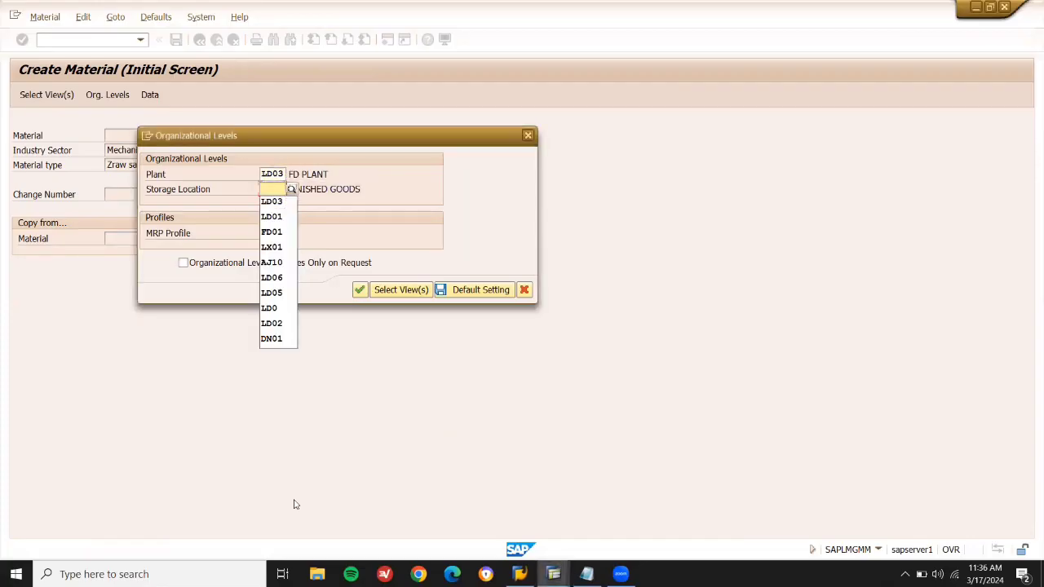
key("Down")
key("Return")
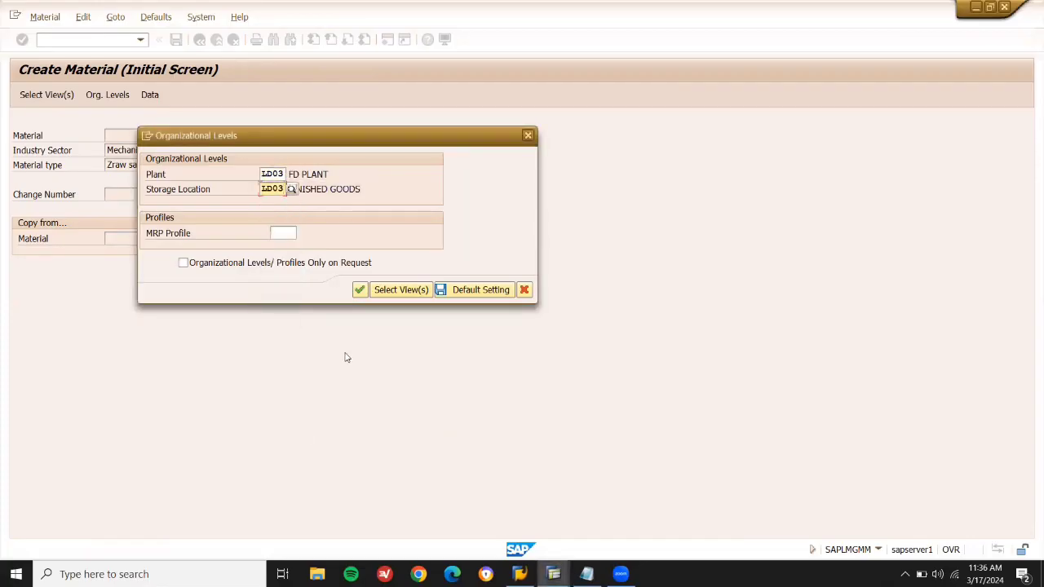
left_click(359, 296)
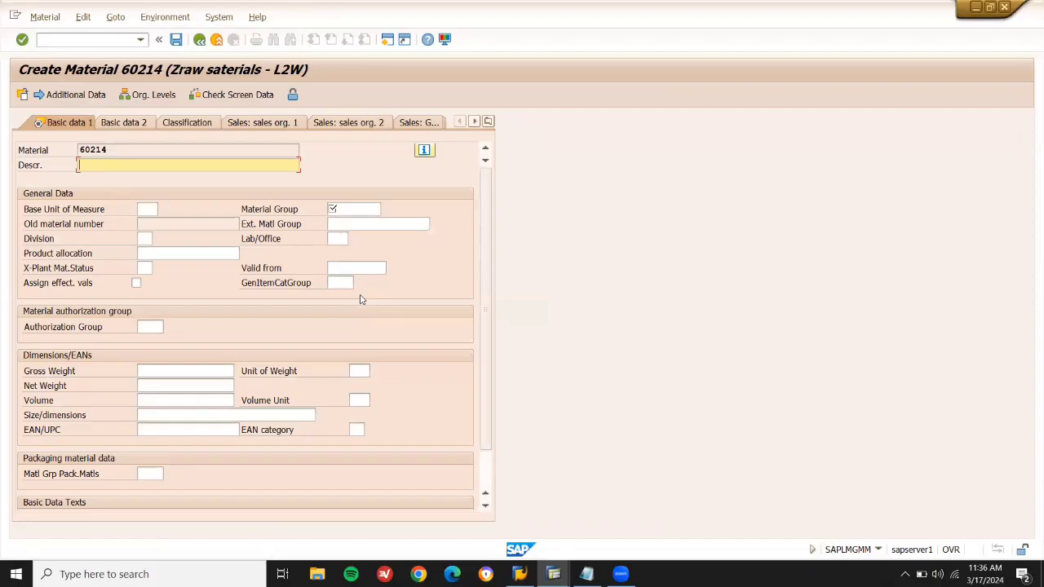
Enter description HARD DISK, base unit EA and material group 01 for material 60214.
type("HARD DISK")
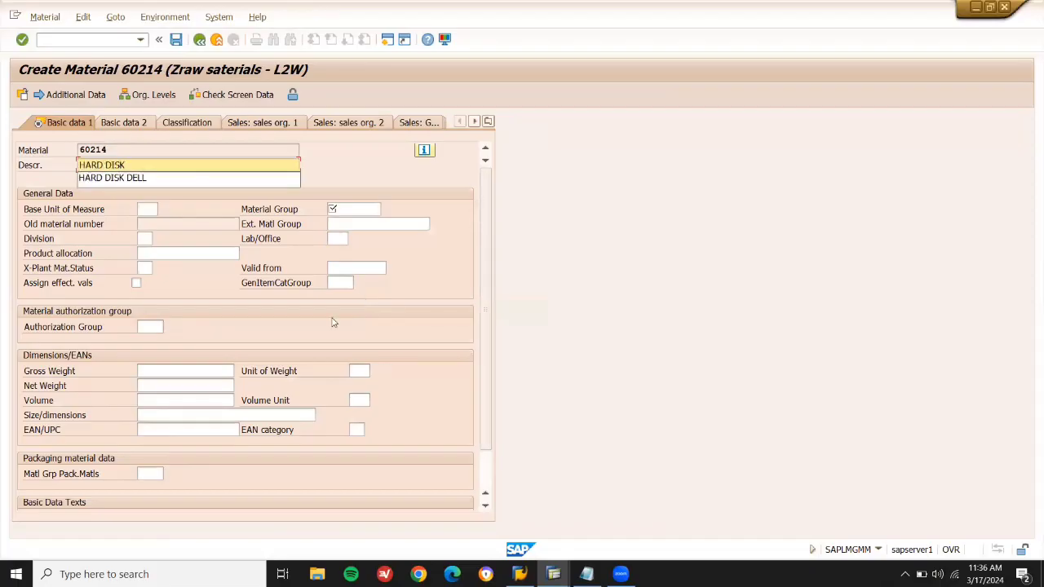
left_click(148, 209)
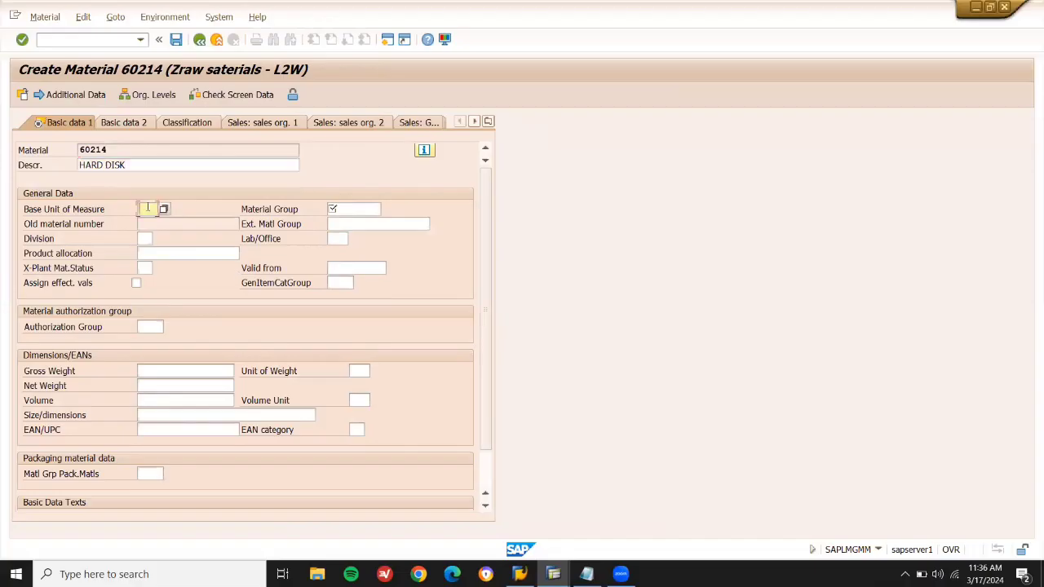
type("EA")
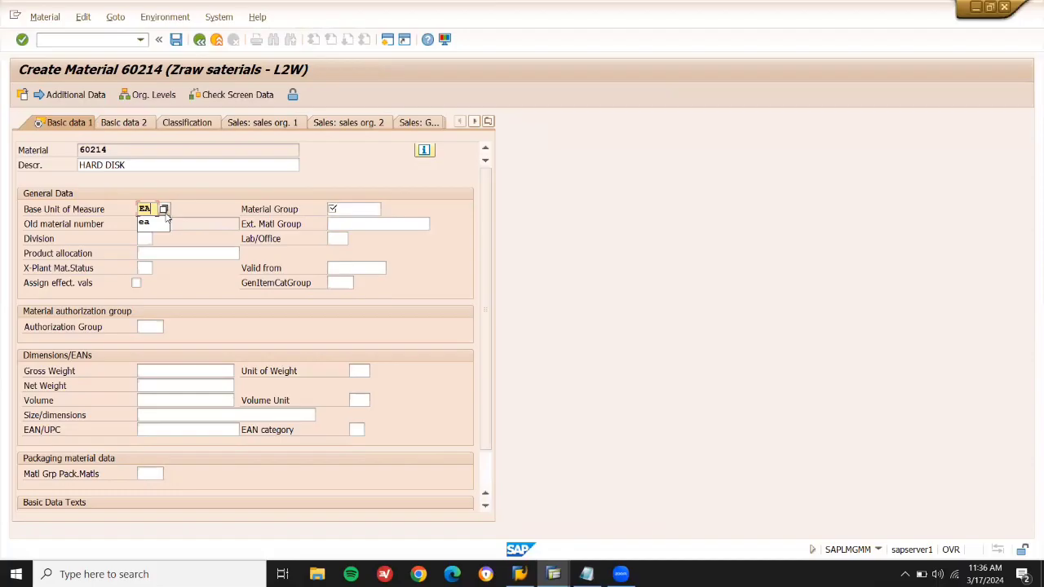
left_click(372, 209)
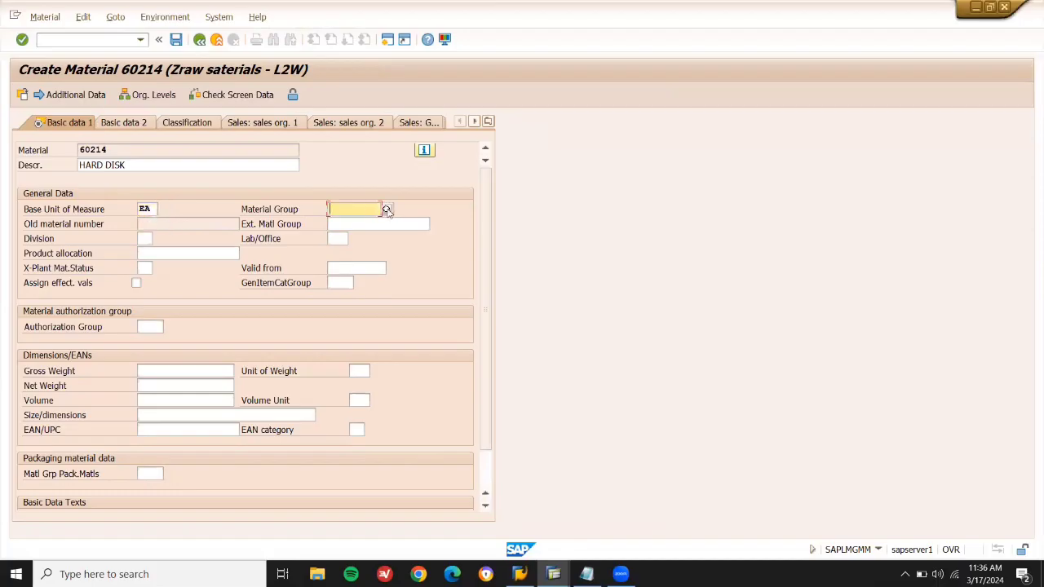
left_click(391, 211)
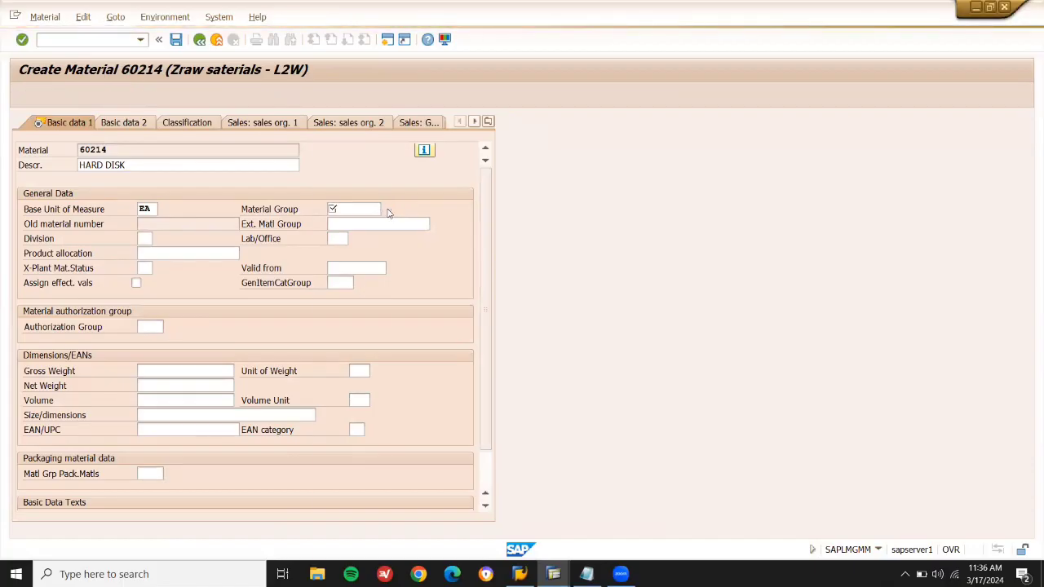
double_click(359, 181)
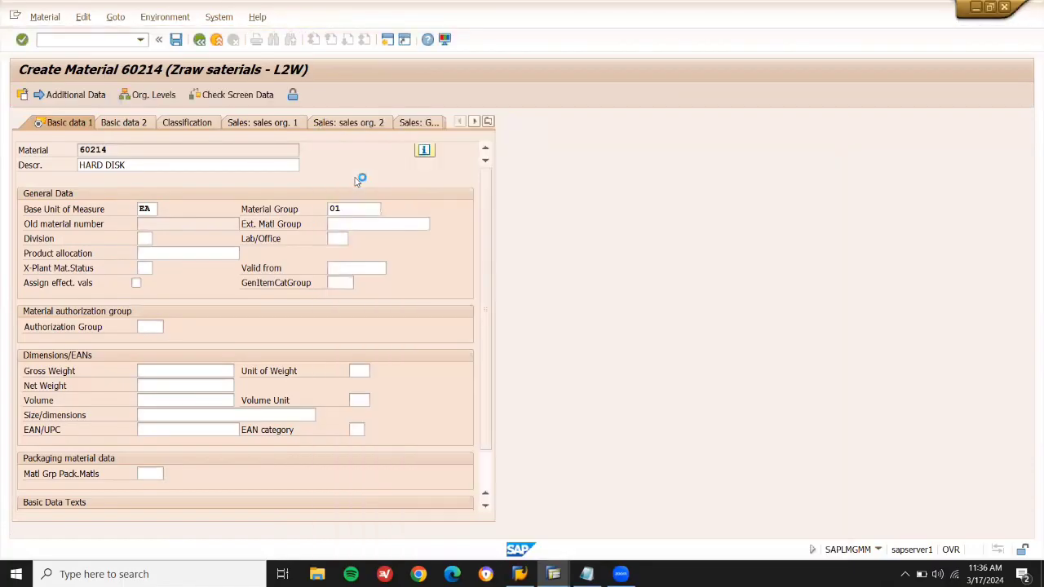
key("Return")
key("Return")
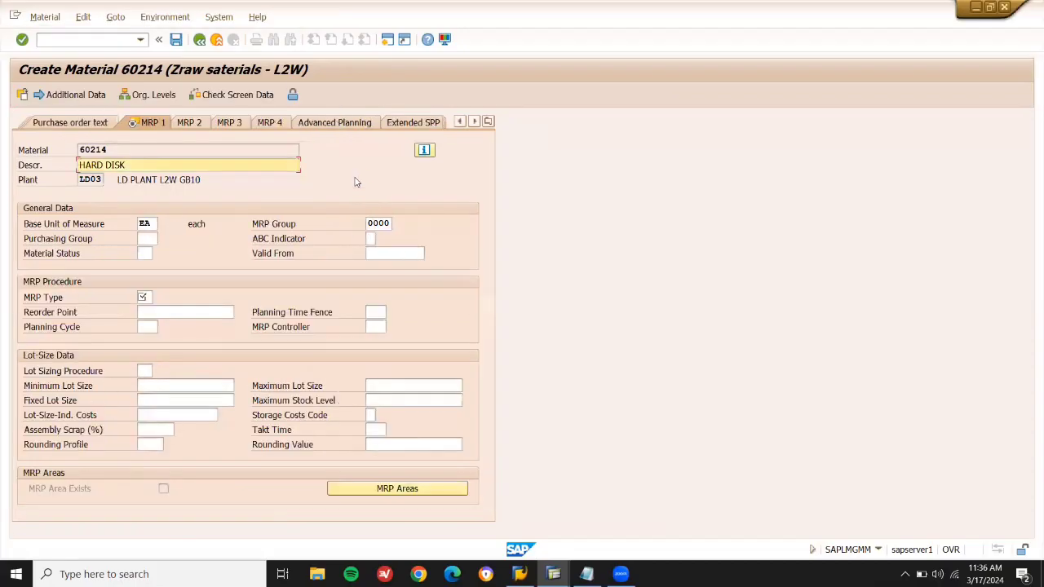
Set MRP type ND and advance through the views to accounting.
left_click(143, 297)
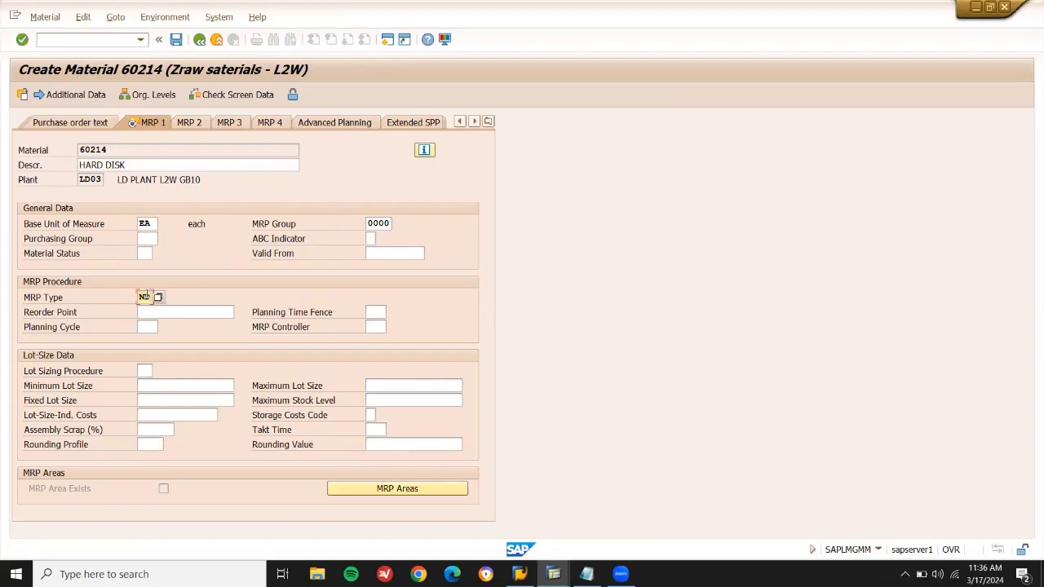
type("ND")
key("Return")
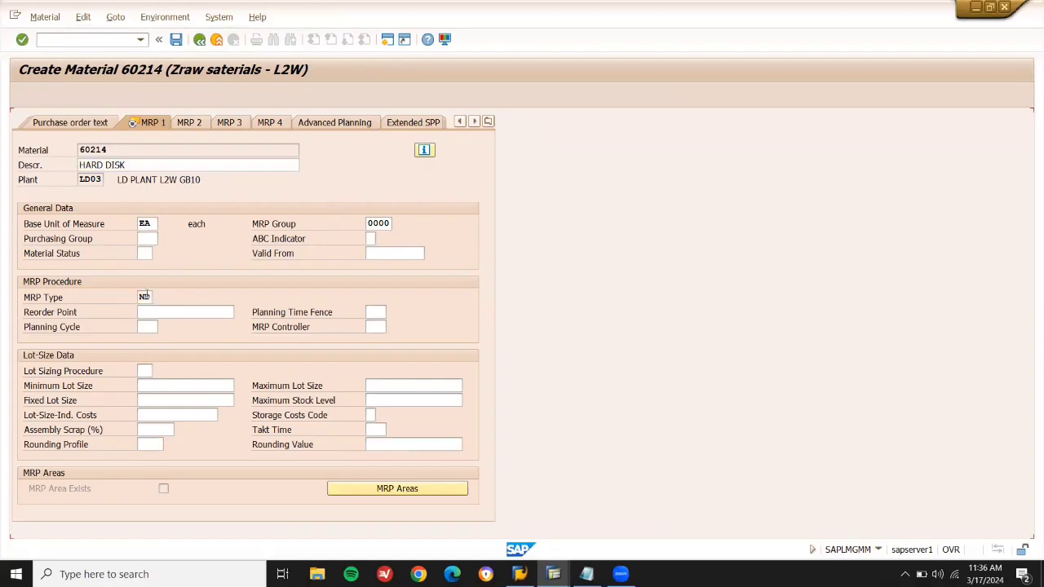
key("Return")
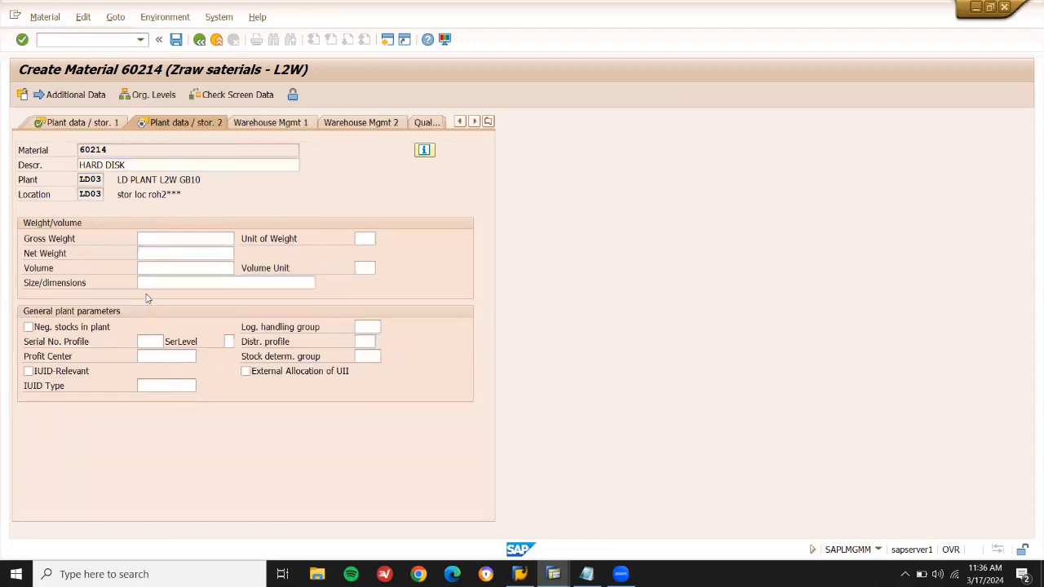
key("Return")
key("Return")
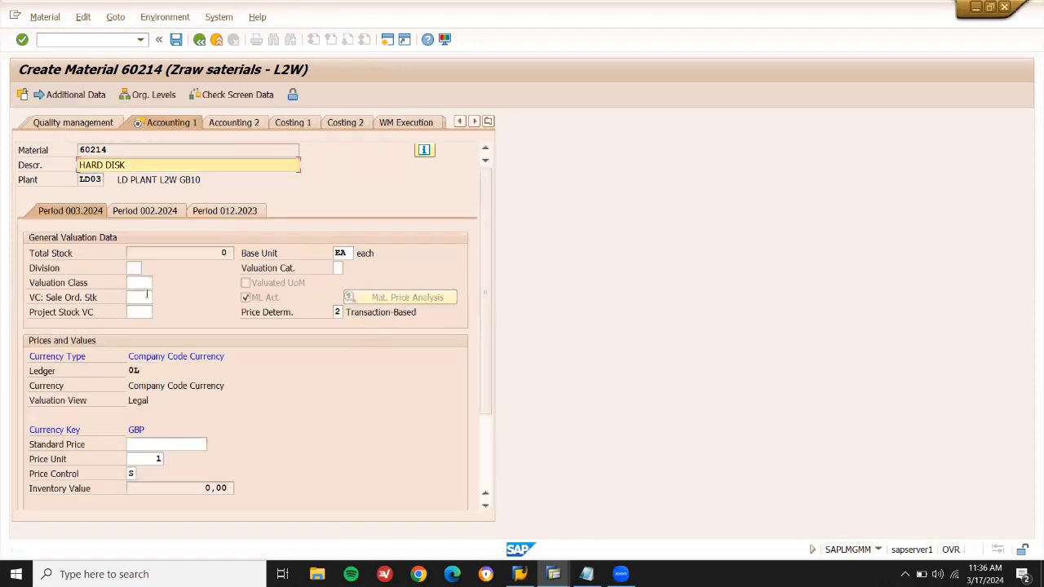
Choose valuation class 3000 Raw materials 1, copy material number 60214, and save the material.
left_click(145, 283)
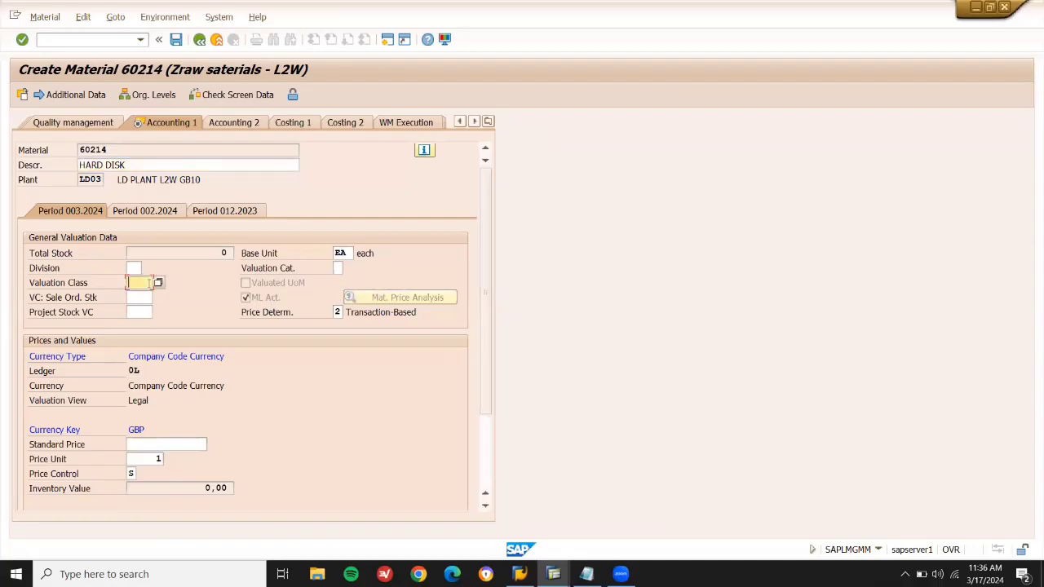
left_click(164, 284)
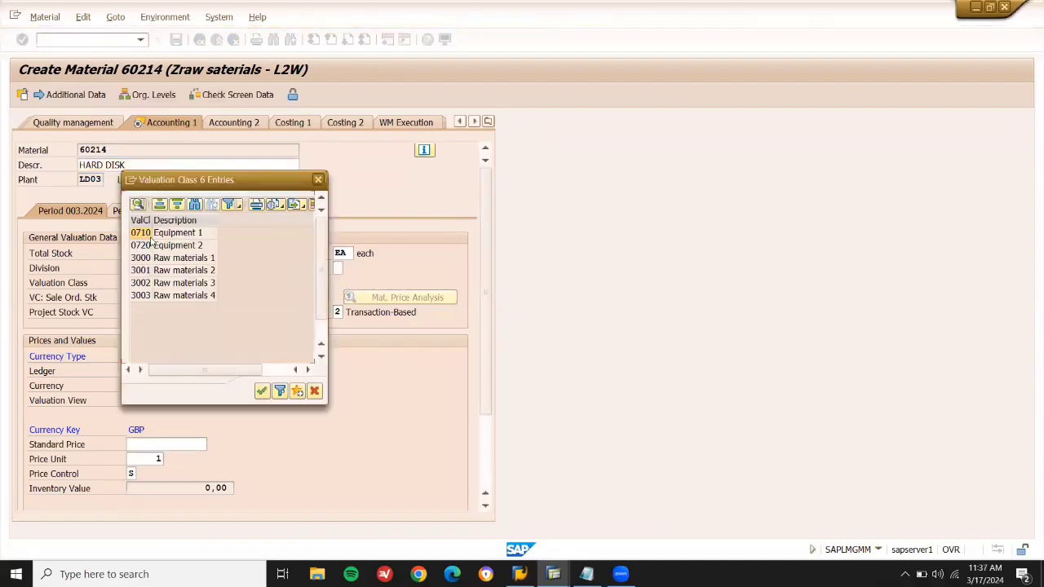
left_click(149, 257)
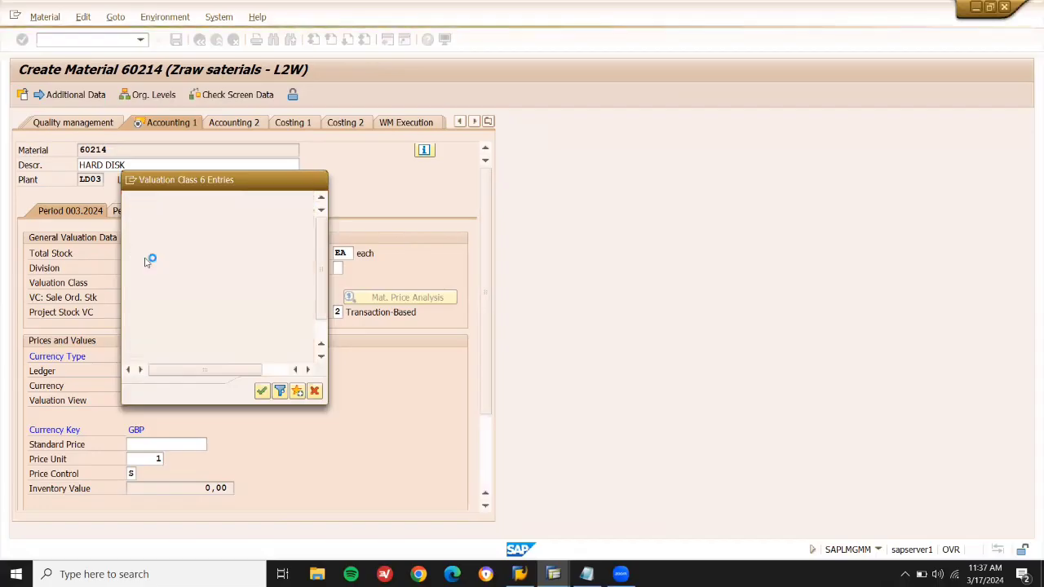
left_click(129, 149)
key("shift+Left")
key("shift+Left")
key("shift+Left")
key("shift+Left")
key("ctrl+s")
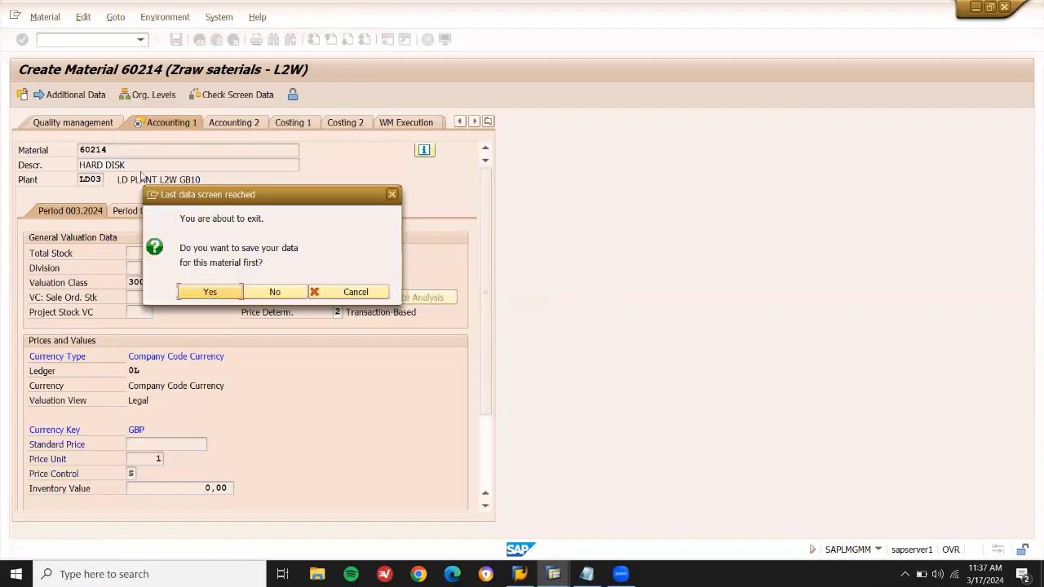
left_click(210, 294)
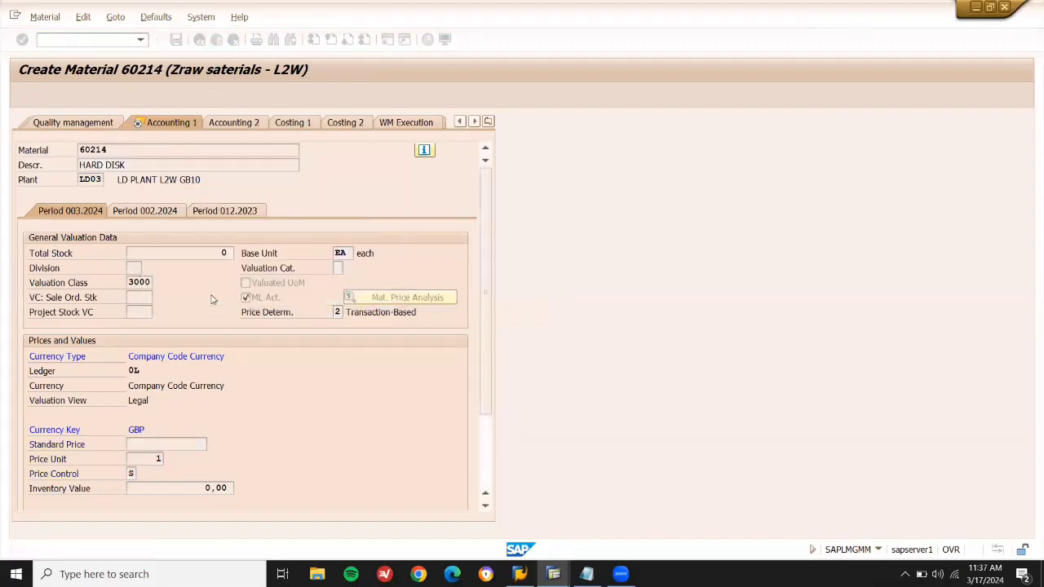
Note material number 60214 after MM01 on the material master line, then return to SAP.
left_click(586, 574)
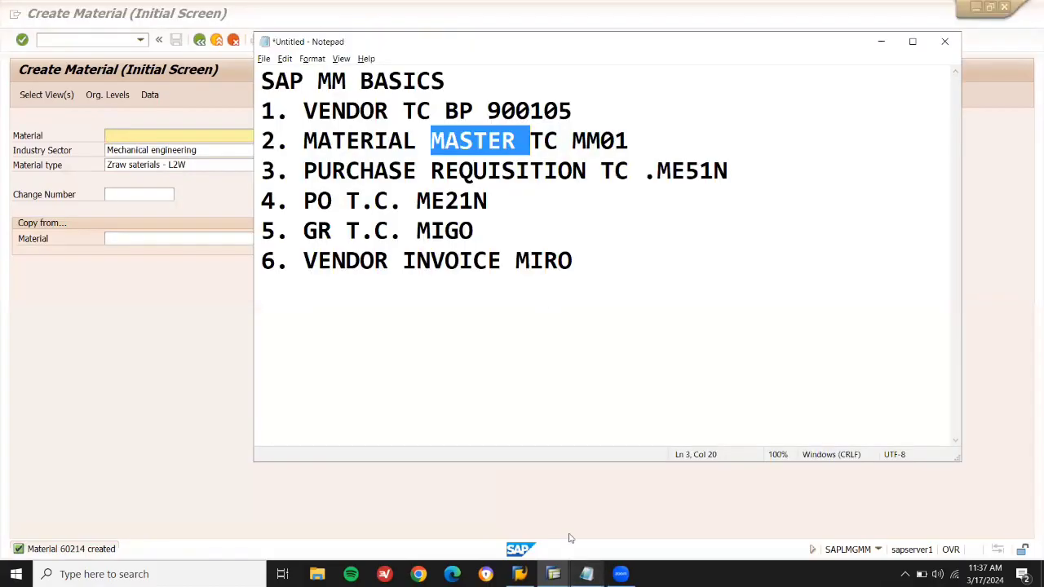
left_click(659, 148)
type("60214")
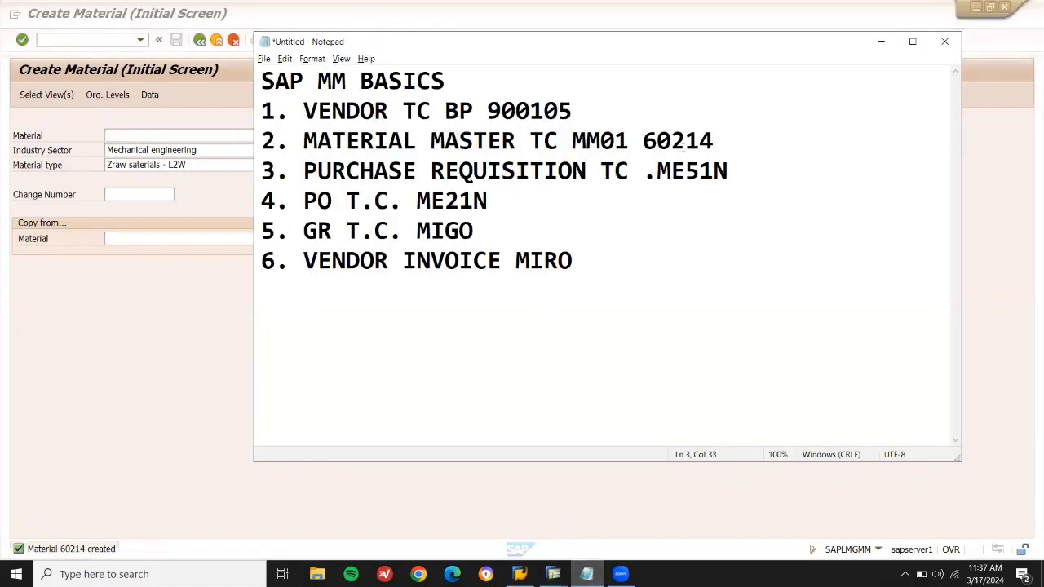
left_click(741, 173)
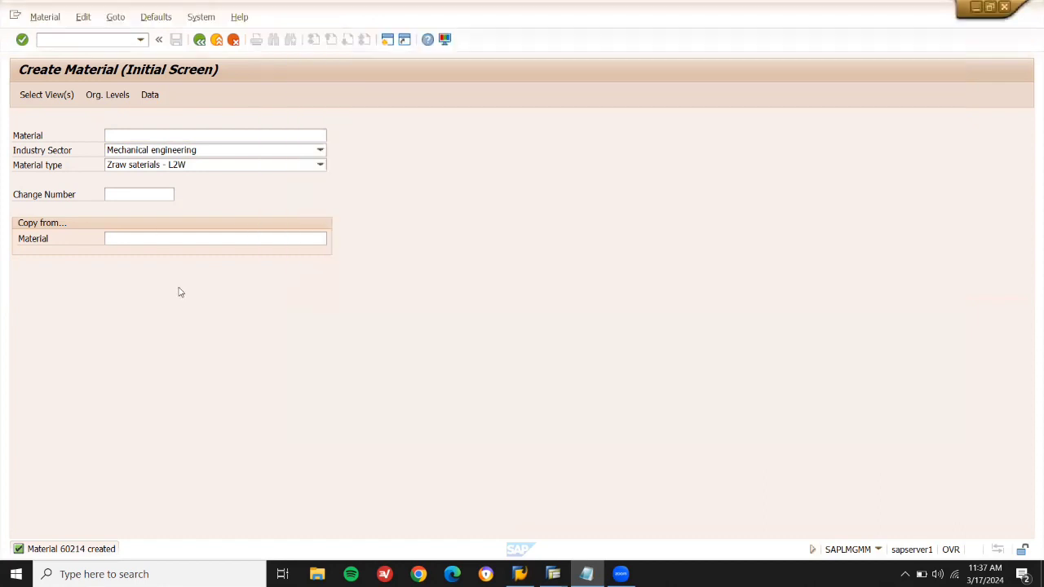
left_click(181, 291)
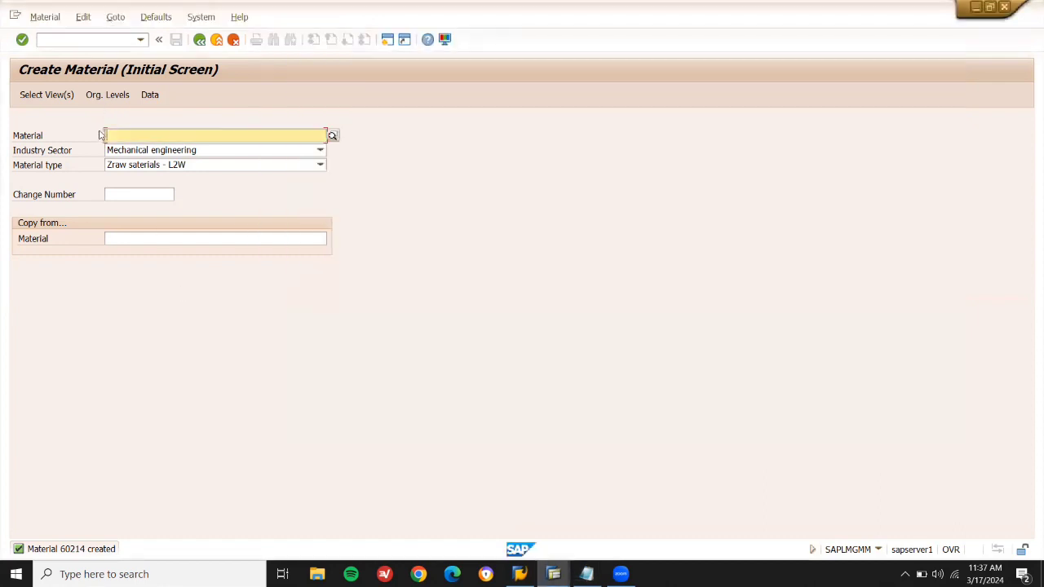
Start a purchase requisition with /NME51N for material 60214, quantity 10.
left_click(107, 39)
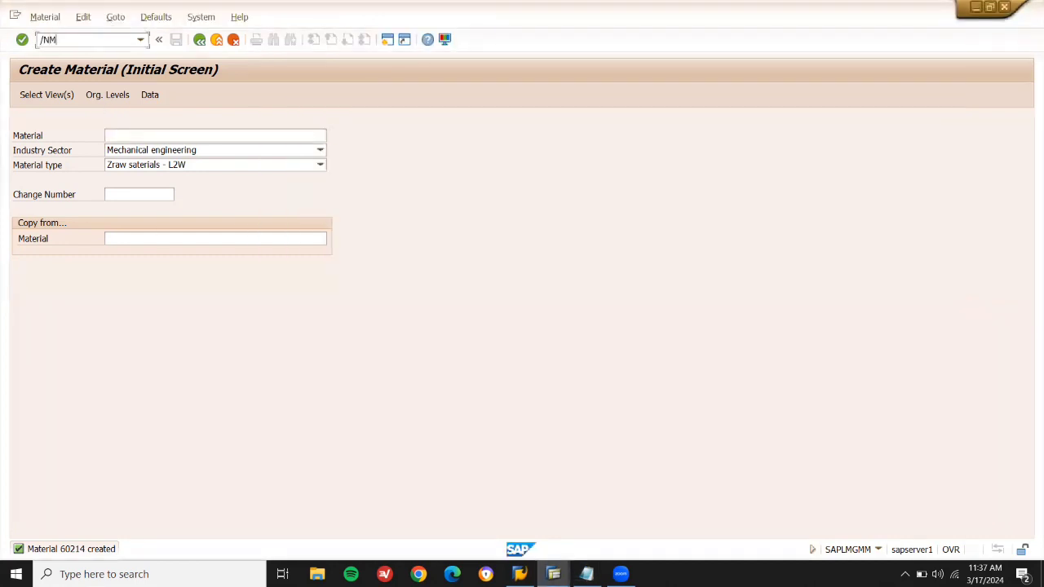
type("/NME51N")
key("Return")
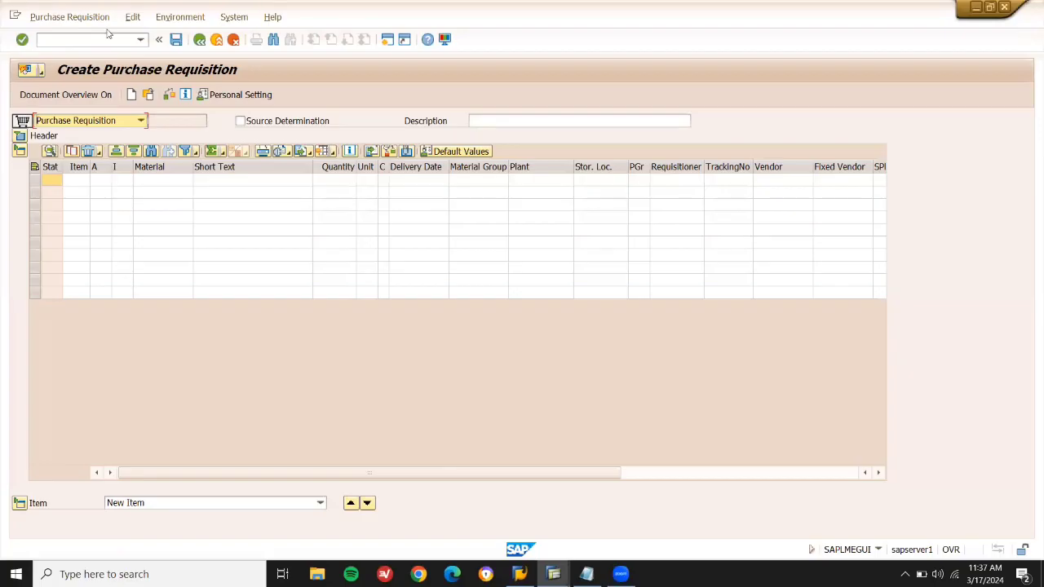
left_click(149, 184)
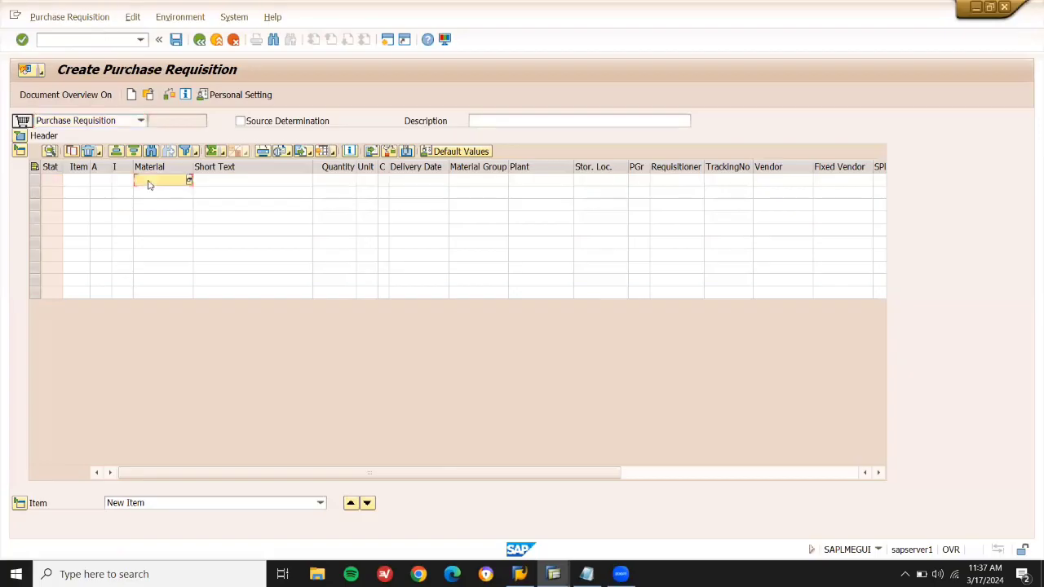
type("60214")
key("Return")
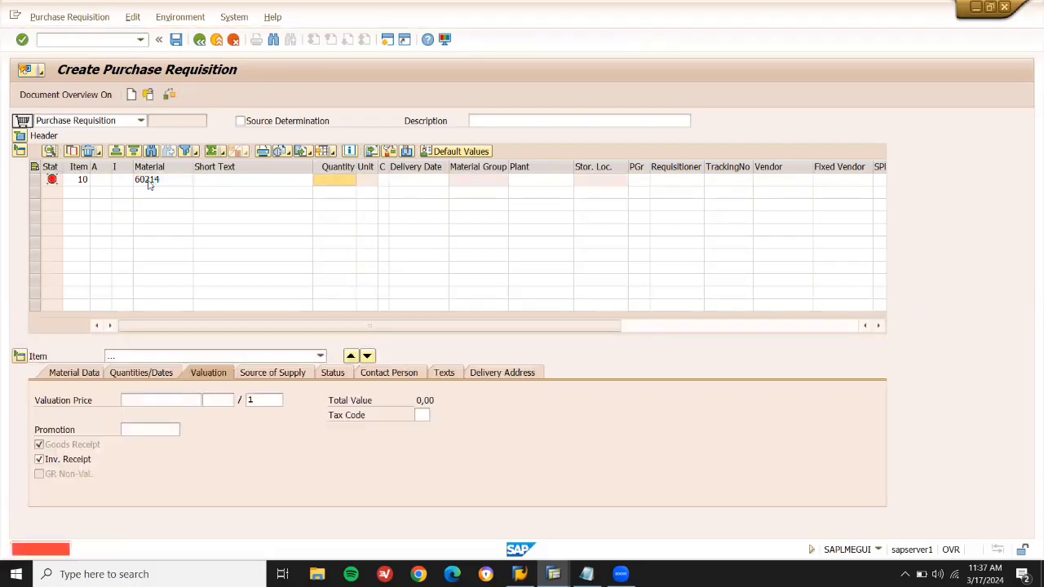
type("10")
key("Return")
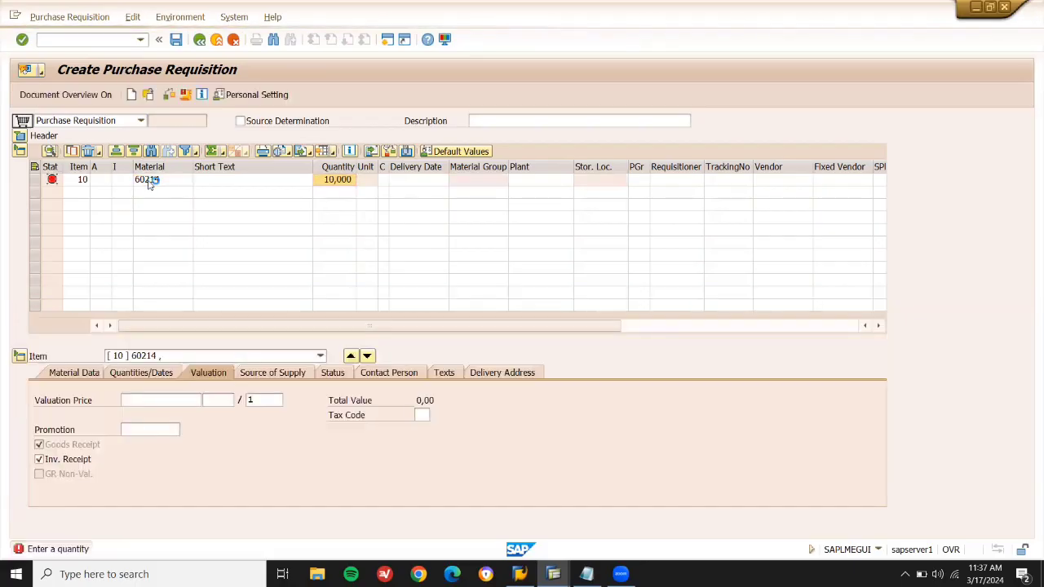
Set plant LD03 and purchasing group 001 on the requisition item.
type("LD03")
key("Return")
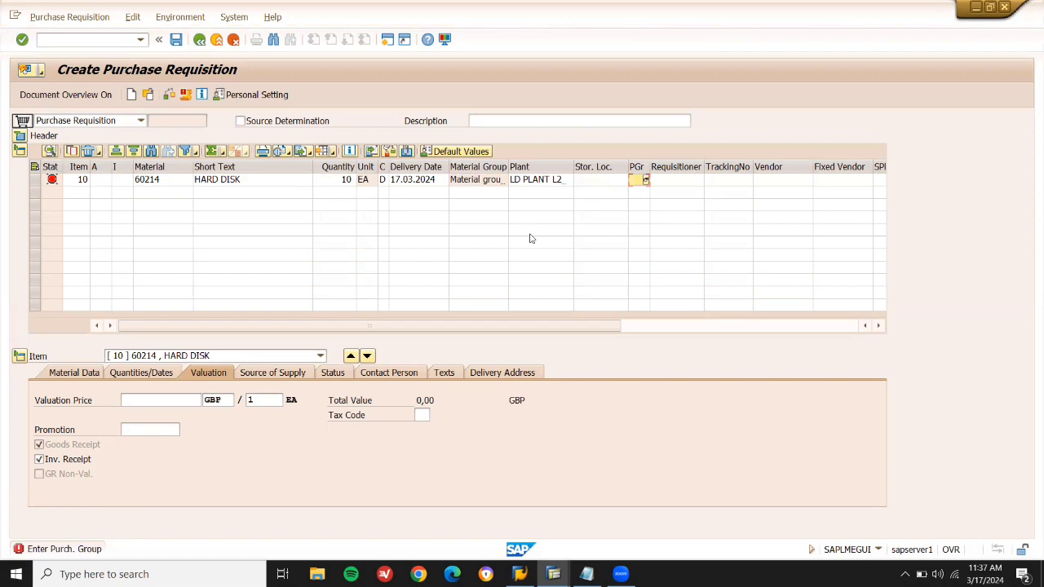
left_click(646, 180)
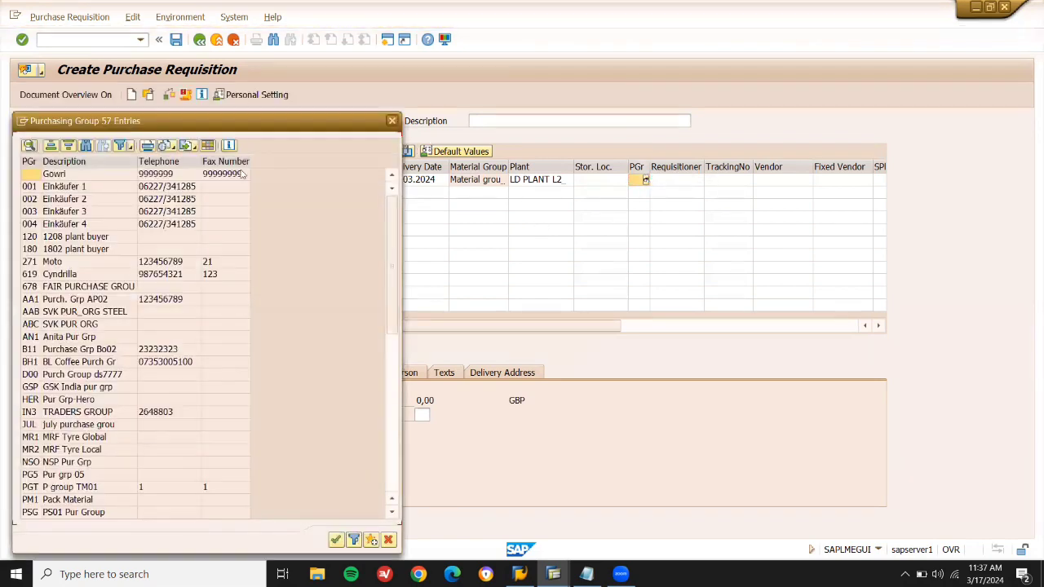
double_click(100, 186)
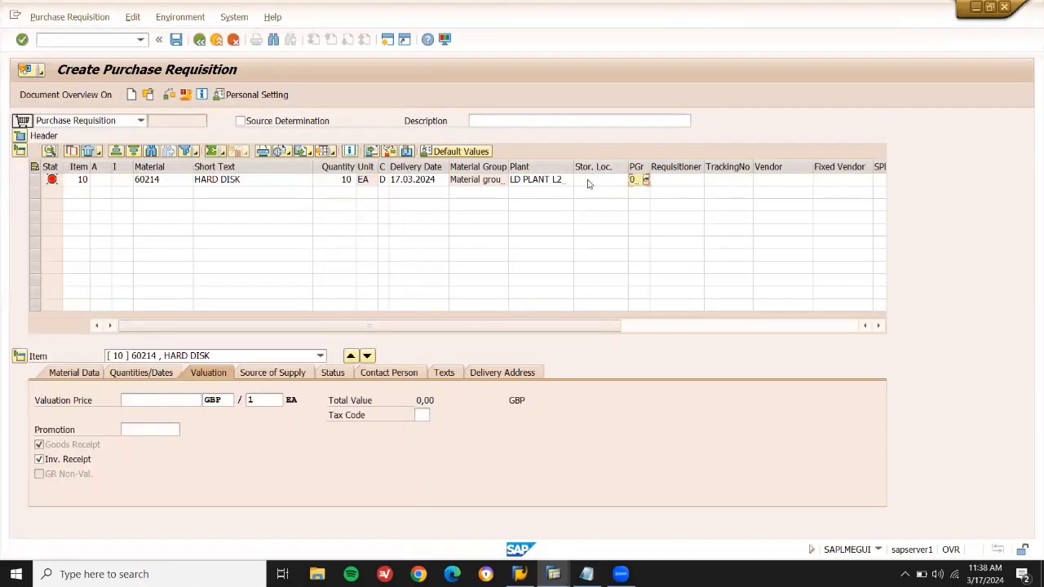
key("Return")
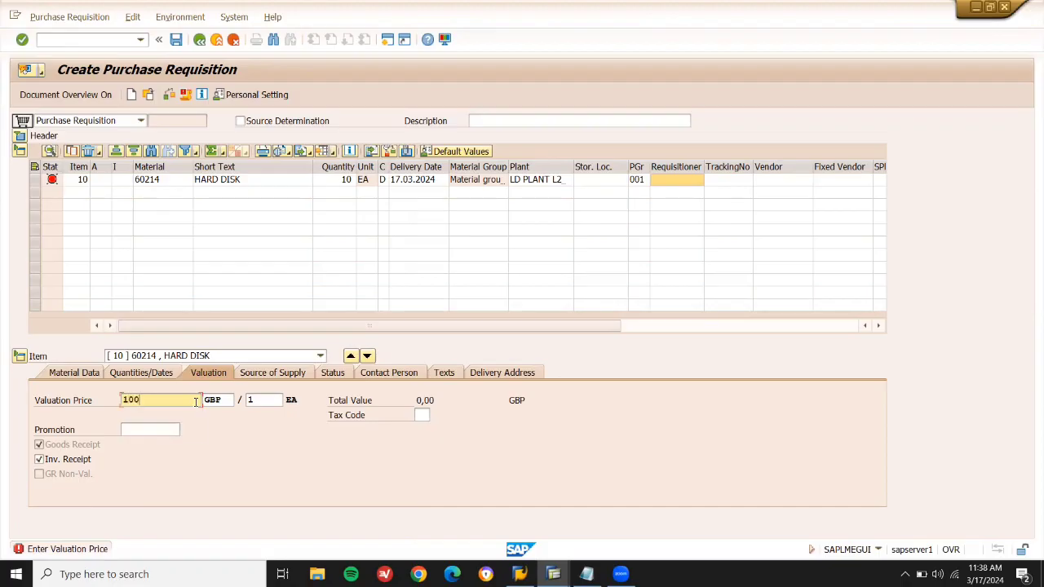
Enter valuation price 100 and storage location LD01 for the item.
type("100")
key("Return")
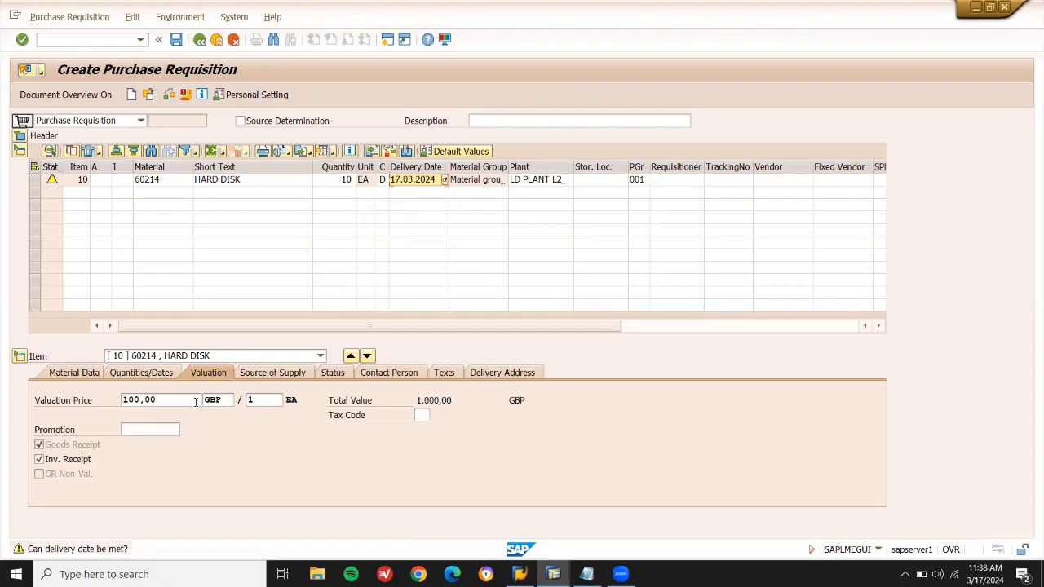
left_click(597, 180)
type("LD01")
key("Return")
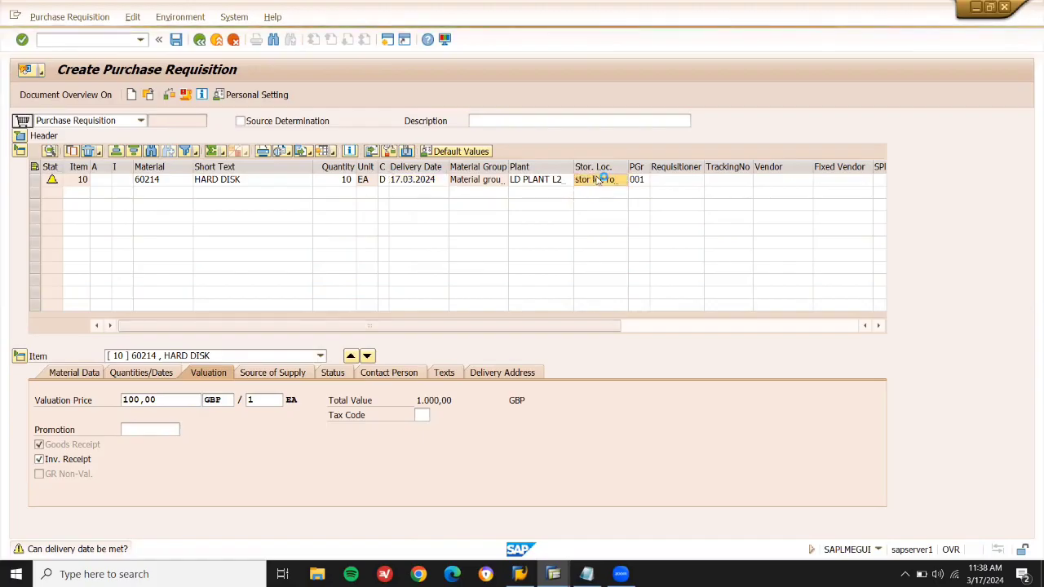
left_click(177, 41)
left_click(178, 41)
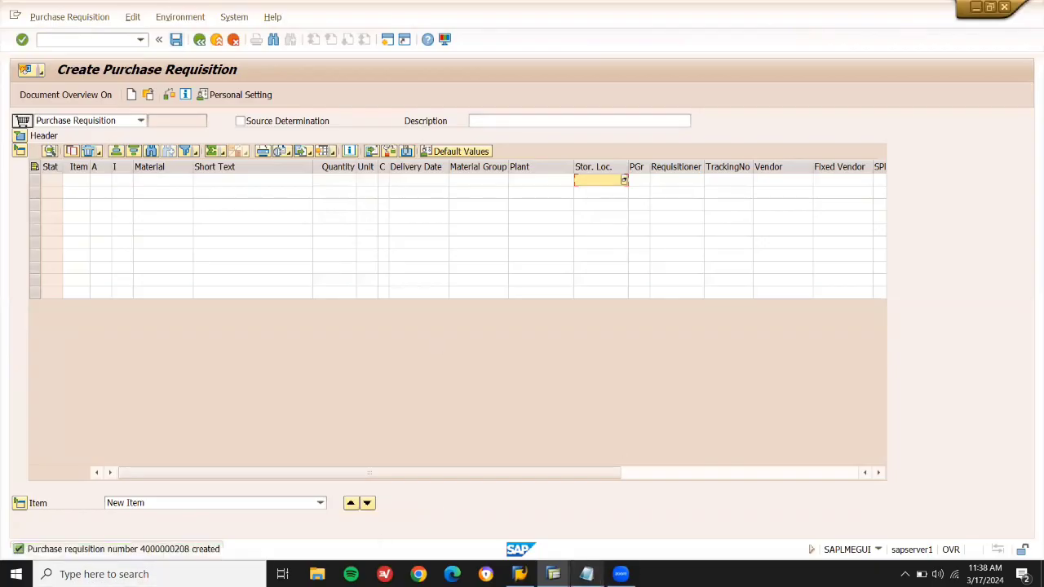
left_click(586, 573)
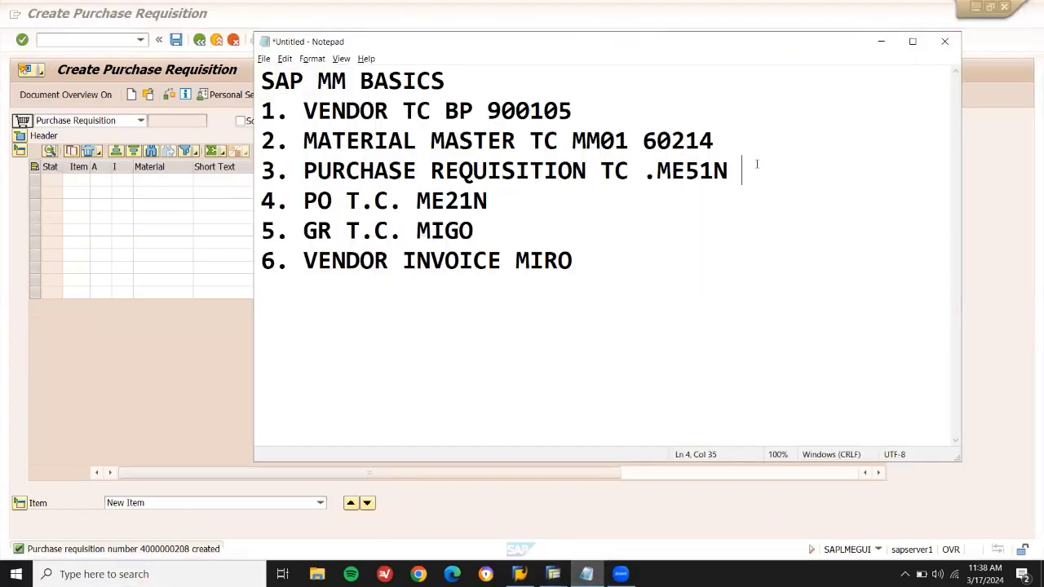
left_click(163, 549)
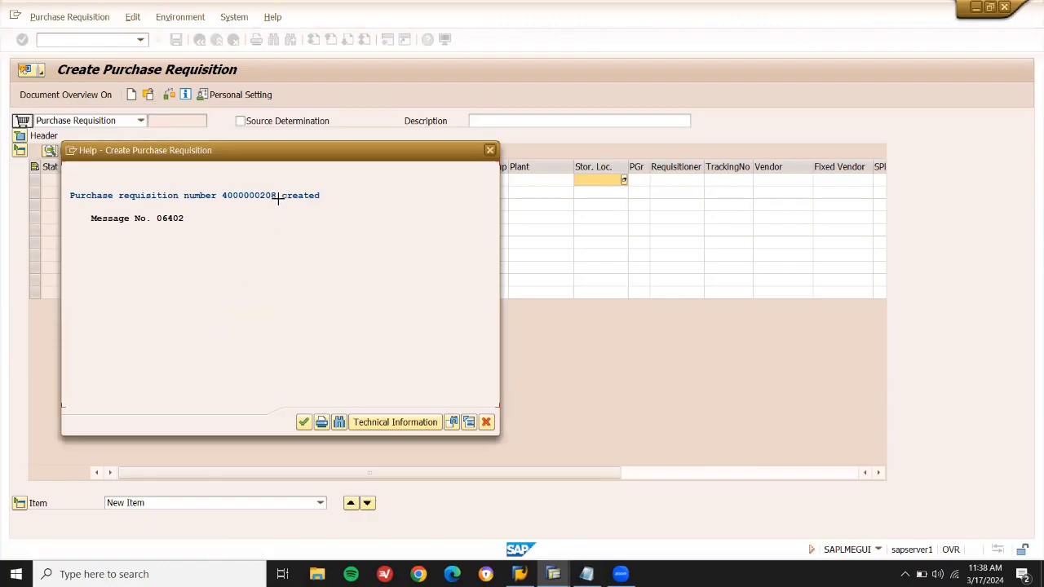
left_click_drag(278, 196, 223, 197)
key("ctrl+c")
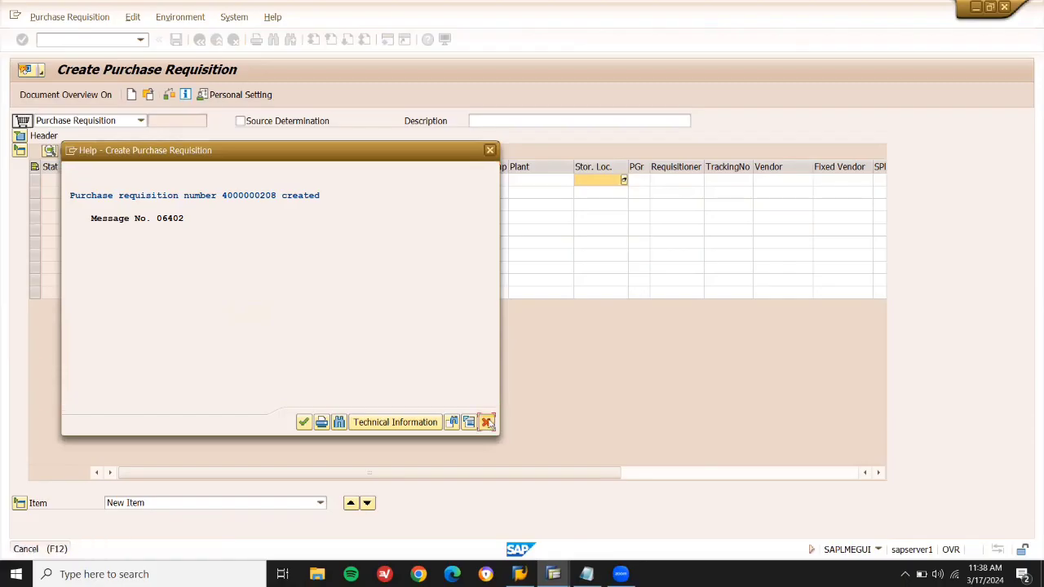
left_click(487, 421)
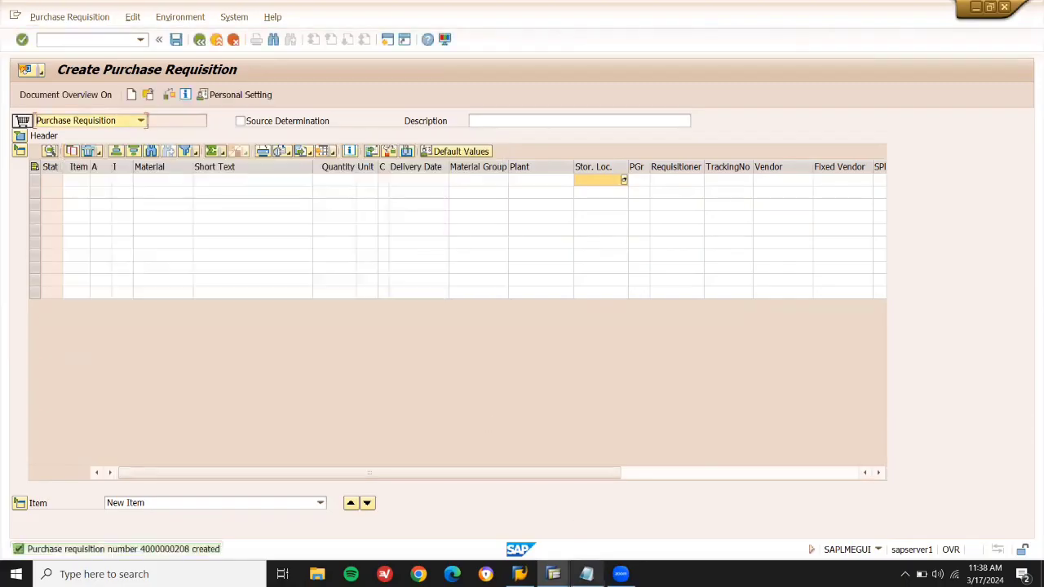
left_click(587, 574)
key("ctrl+v")
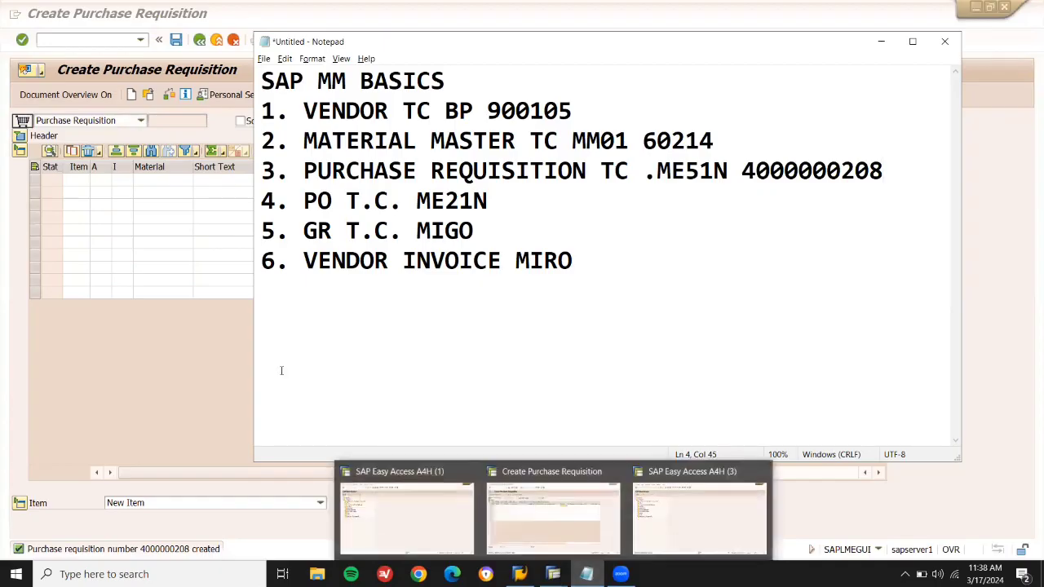
left_click(95, 38)
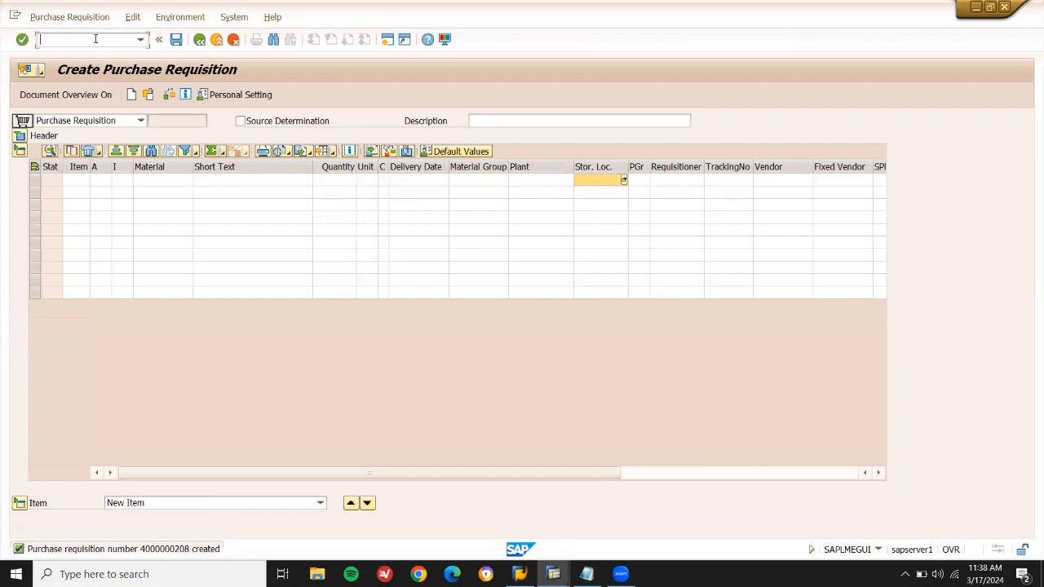
Open a new requisition's document overview and copy the requisition number from the notes.
key("Return")
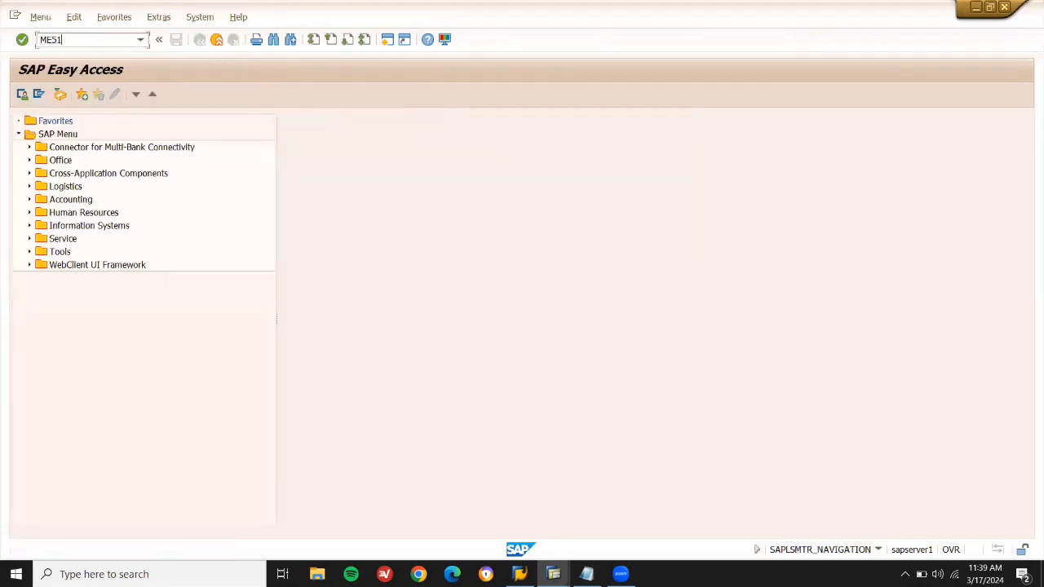
key("Return")
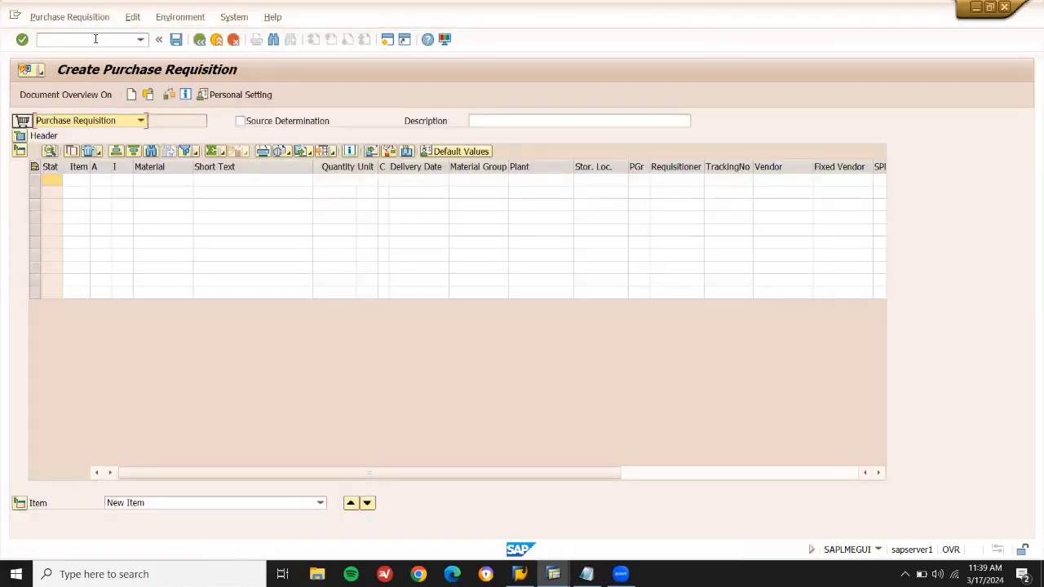
left_click(73, 98)
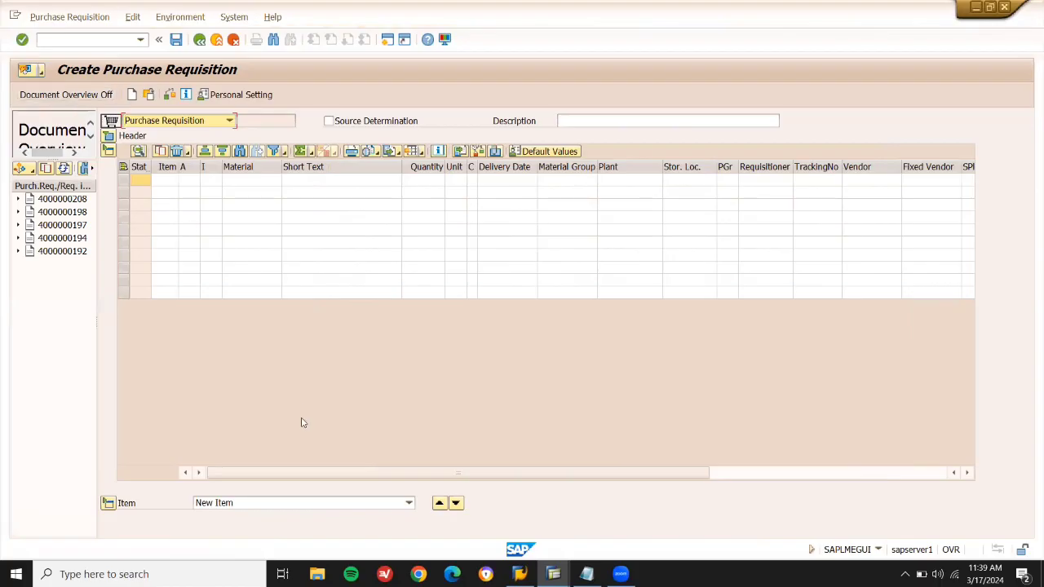
left_click(587, 574)
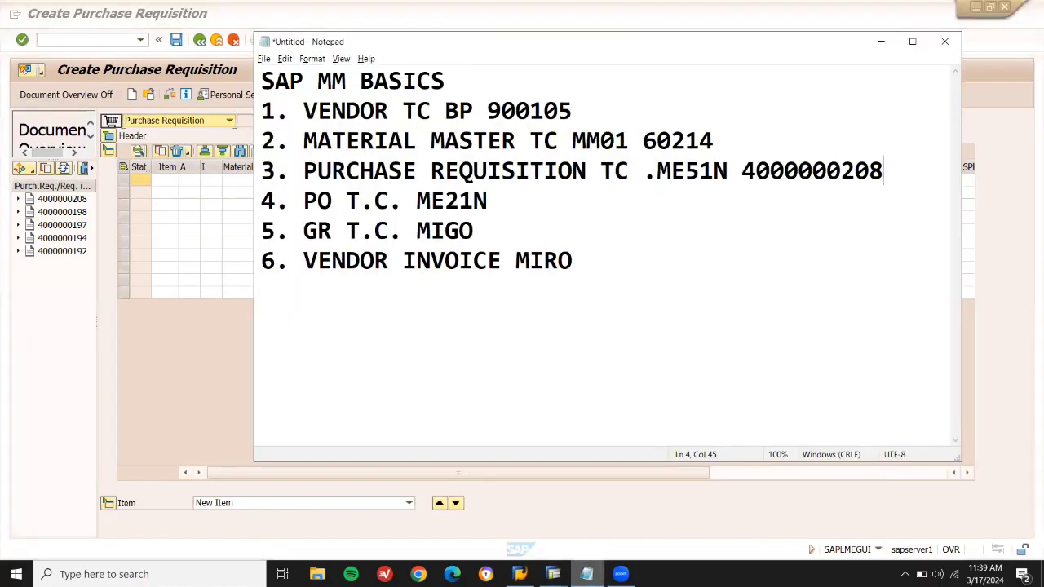
double_click(820, 158)
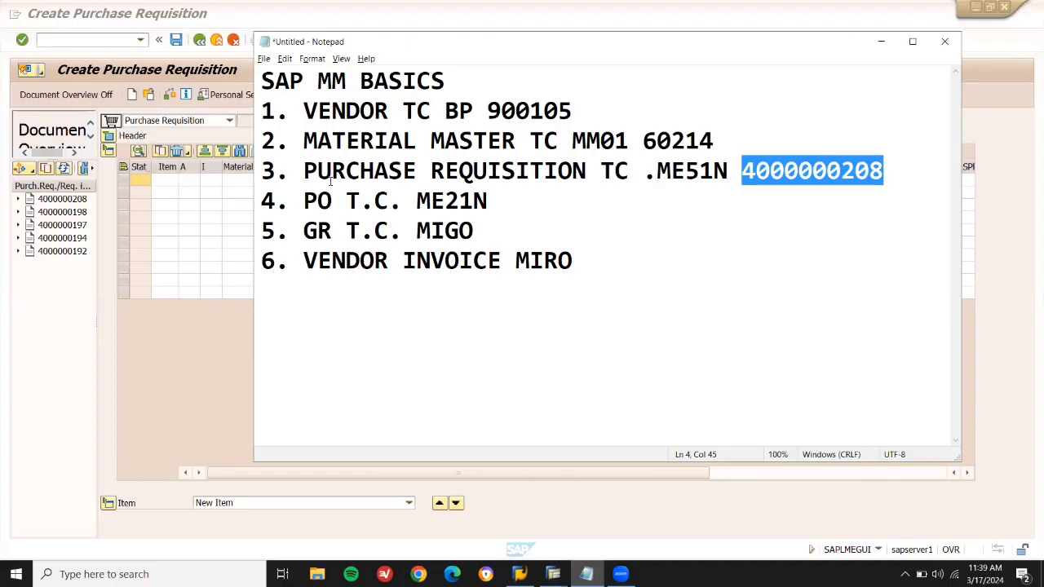
left_click(46, 202)
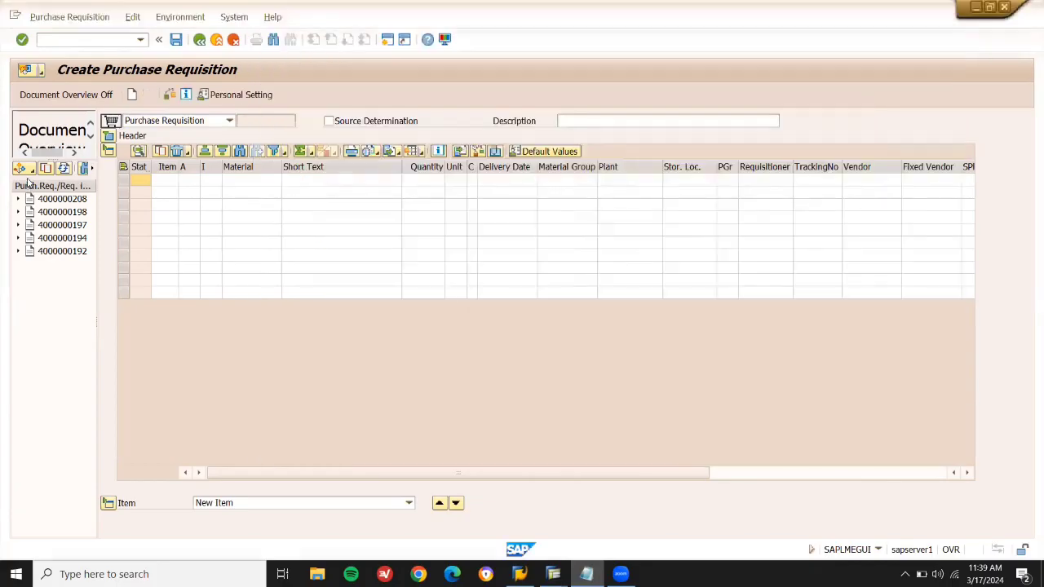
left_click(31, 169)
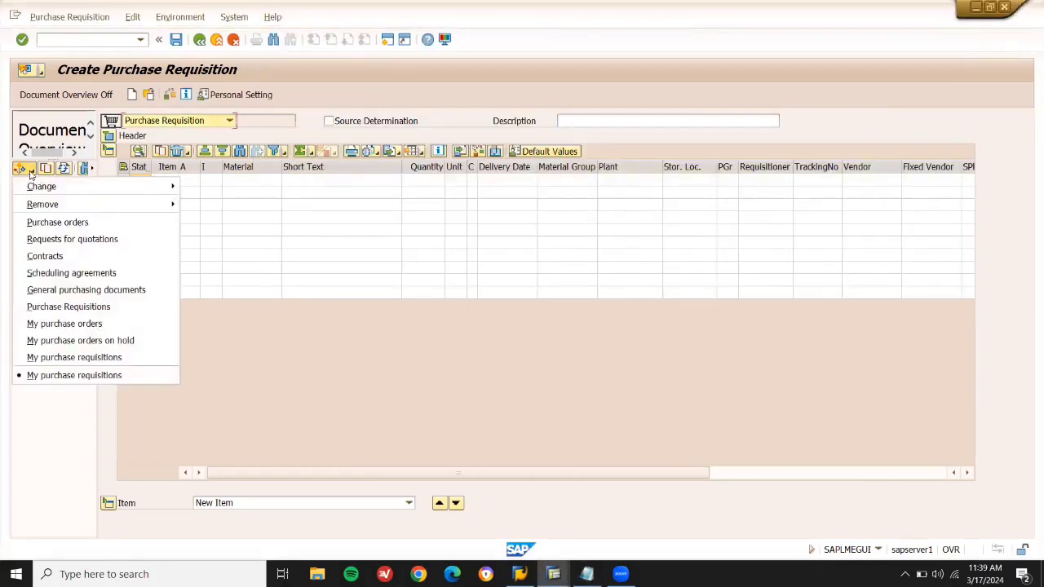
left_click(73, 359)
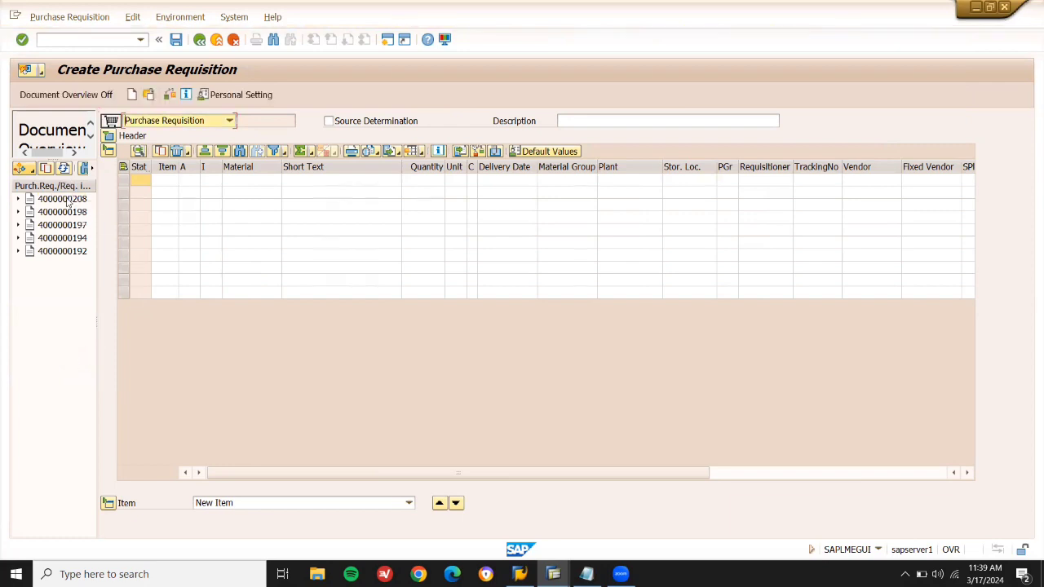
left_click(67, 201)
left_click(46, 168)
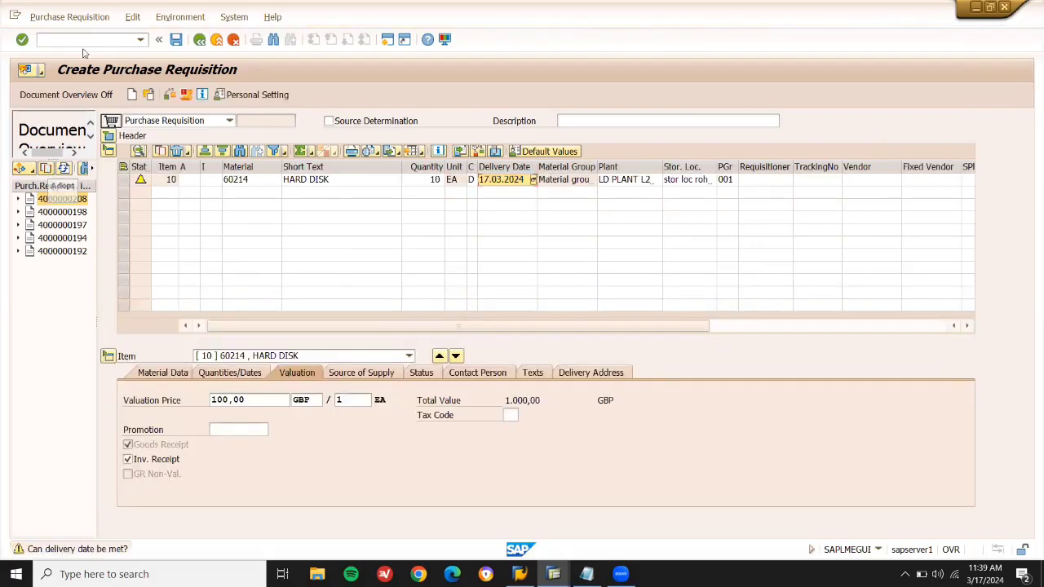
left_click(142, 40)
left_click(142, 41)
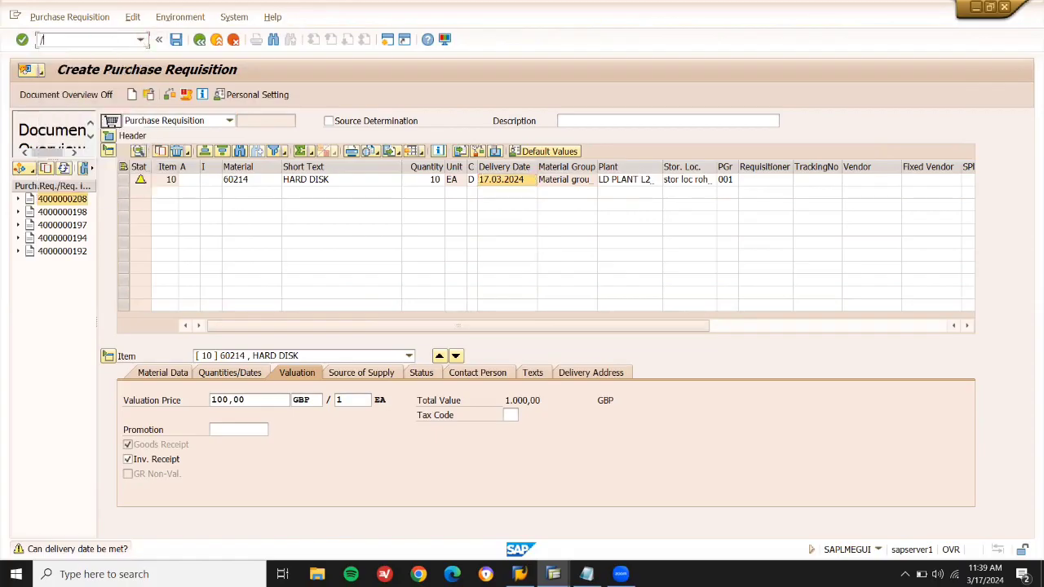
key("Return")
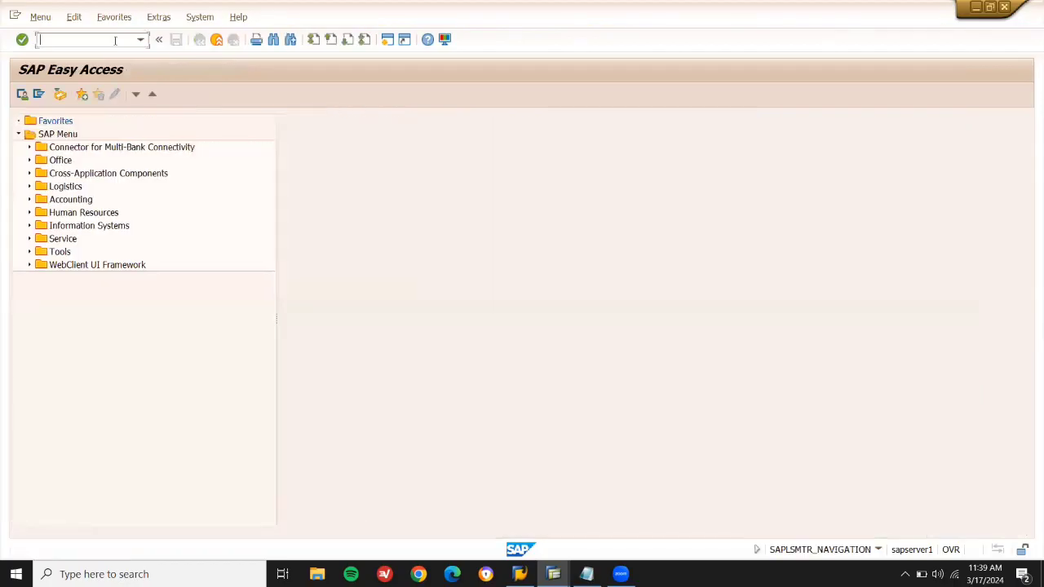
type("ME21N")
key("Return")
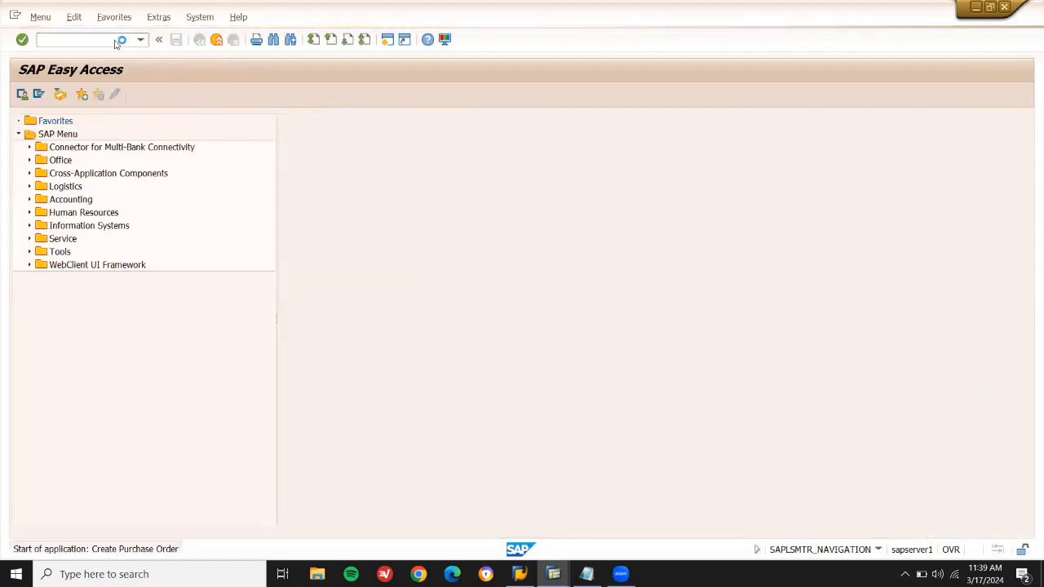
left_click(69, 95)
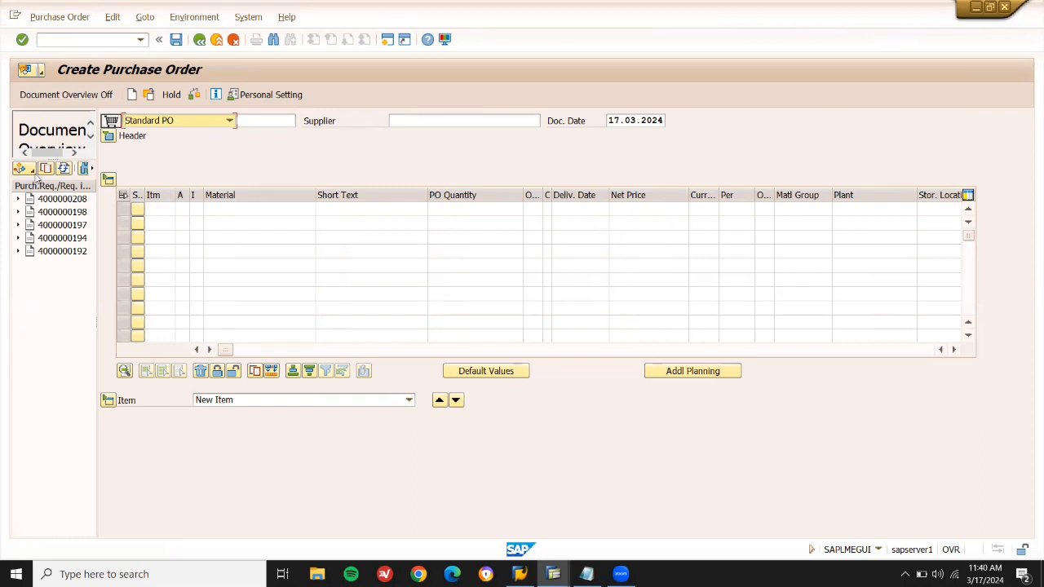
left_click(33, 170)
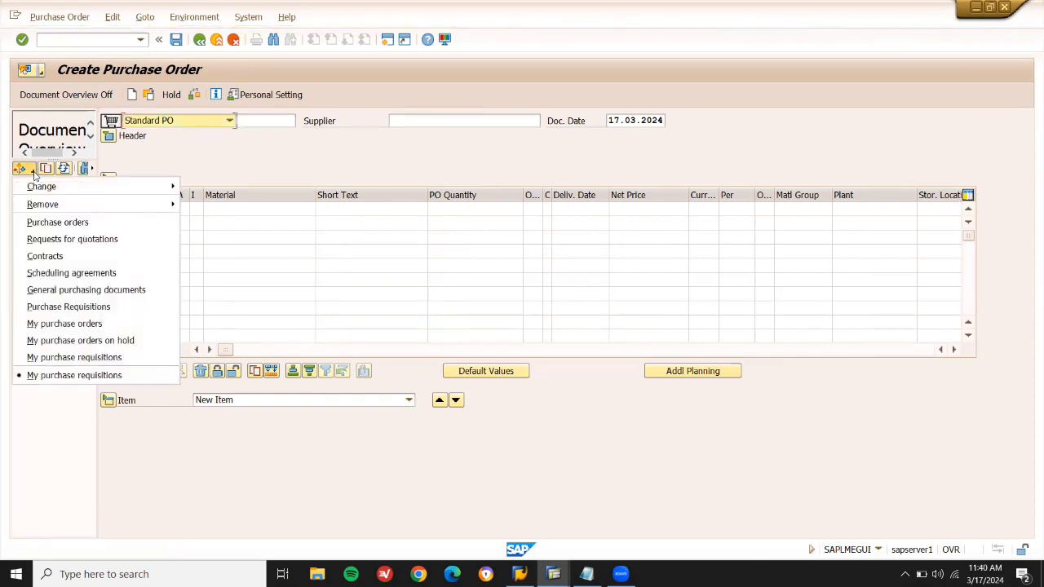
left_click(69, 357)
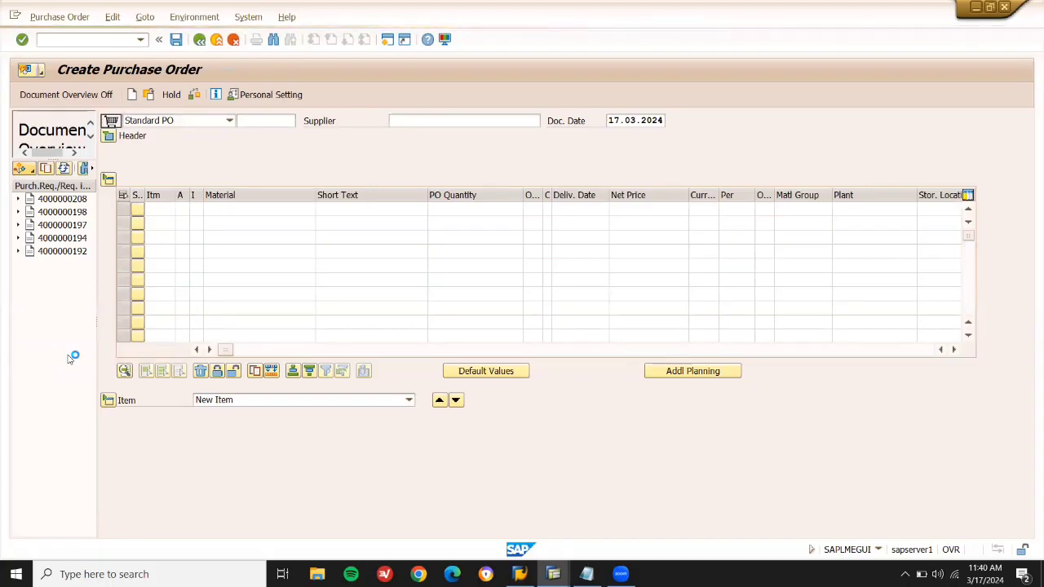
double_click(70, 203)
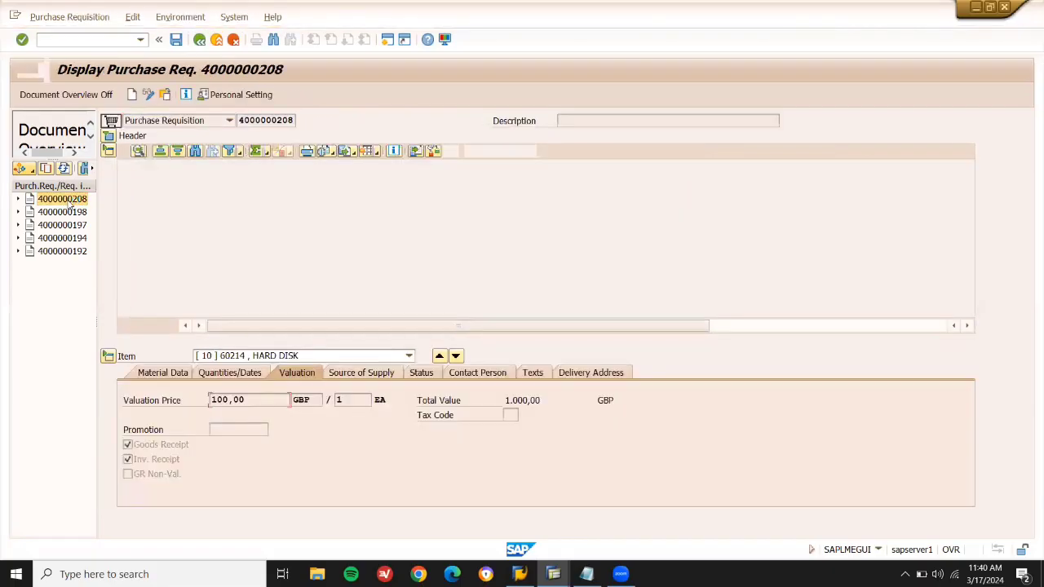
left_click(200, 40)
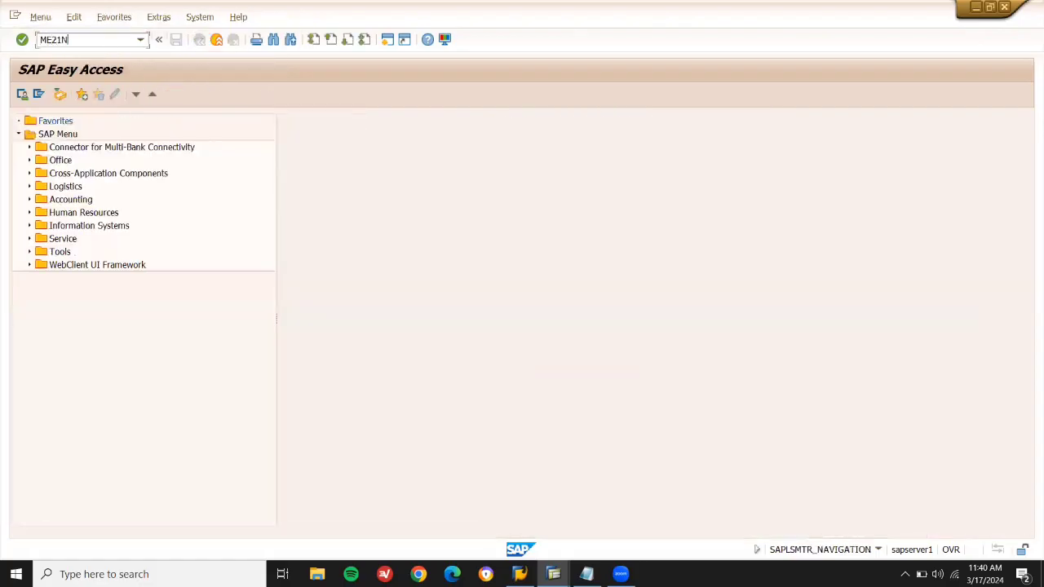
key("Return")
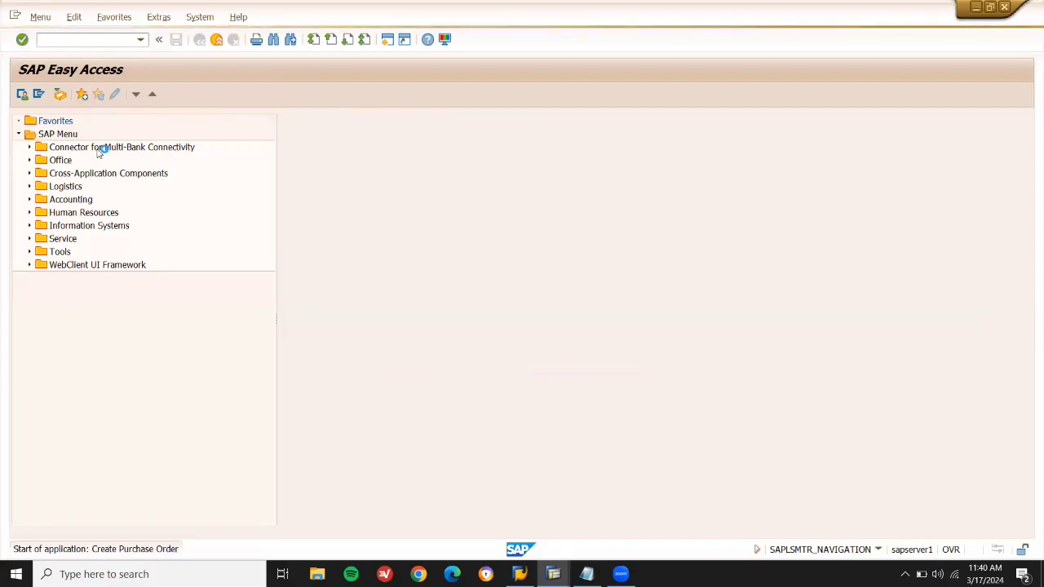
left_click(63, 199)
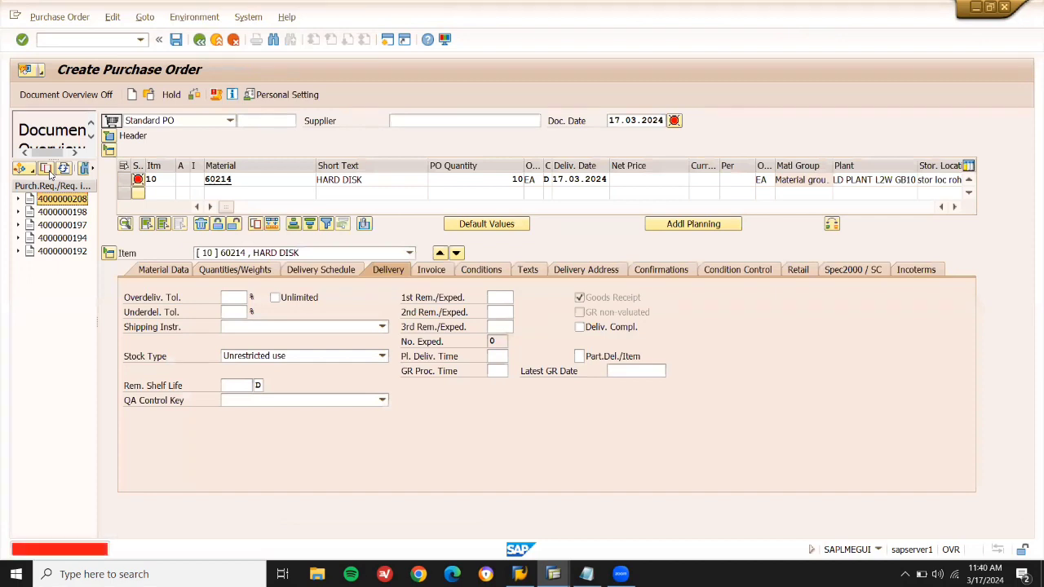
Set vendor 900105 from the notes as supplier with purchasing organisation LD01.
left_click(441, 120)
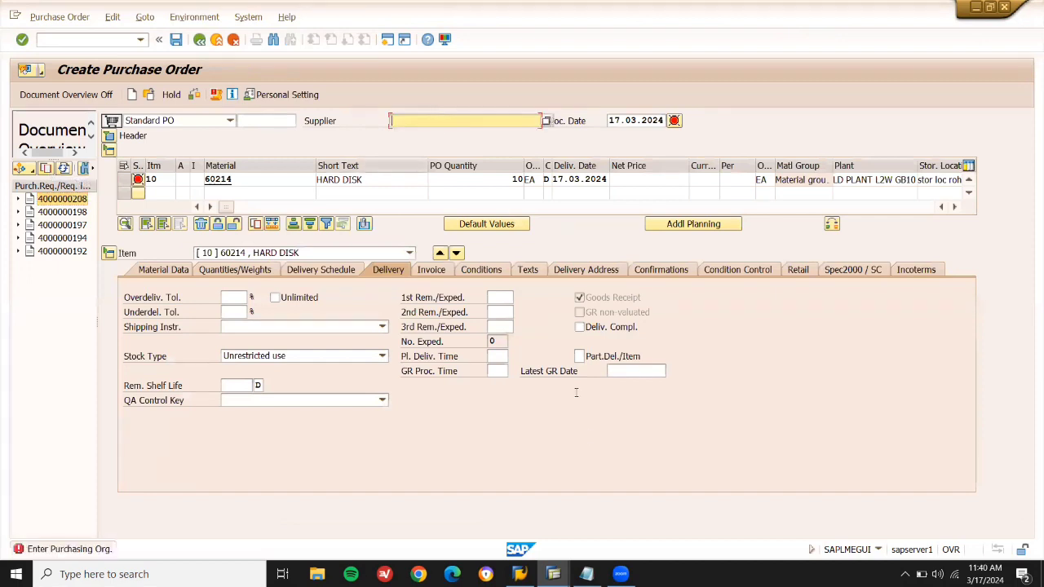
left_click(586, 574)
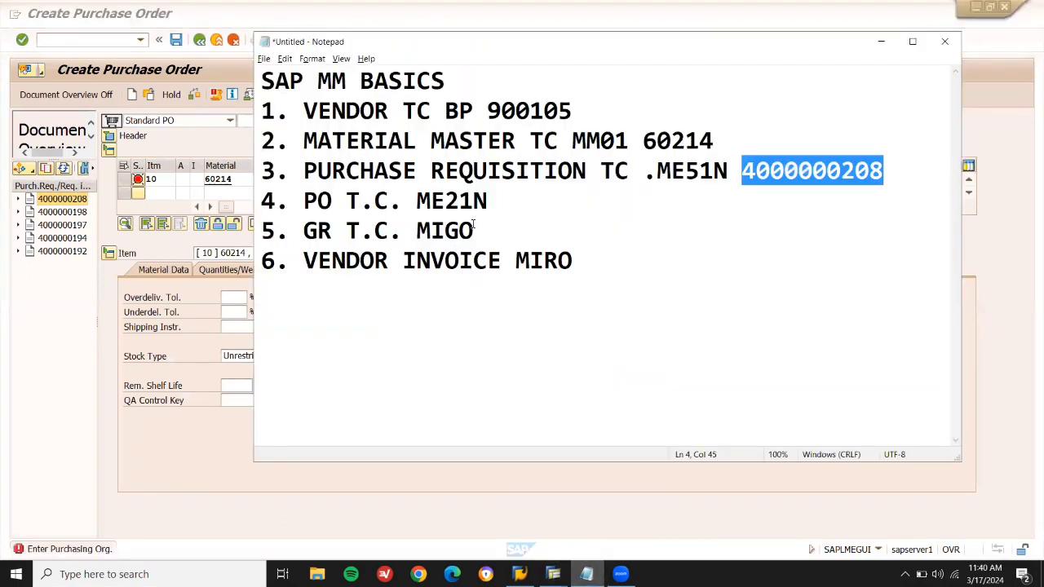
double_click(528, 101)
key("ctrl+c")
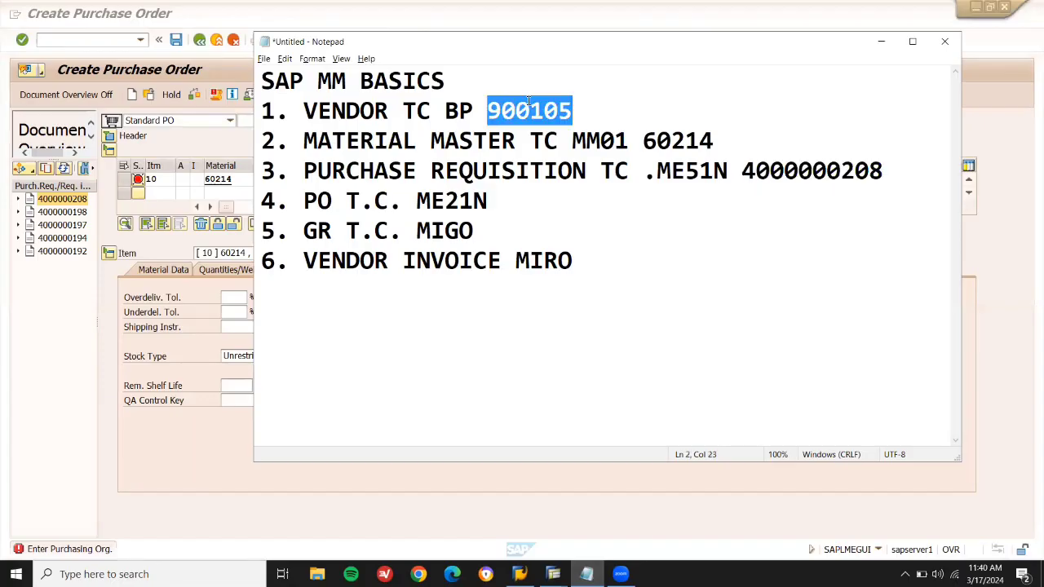
key("alt+Tab")
key("ctrl+v")
key("Return")
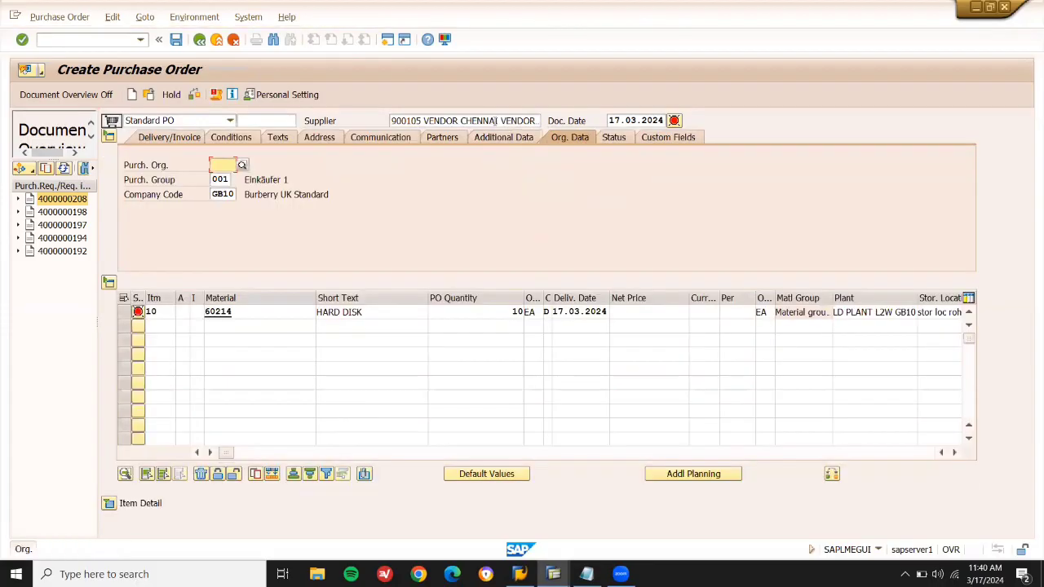
key("Down")
key("Down")
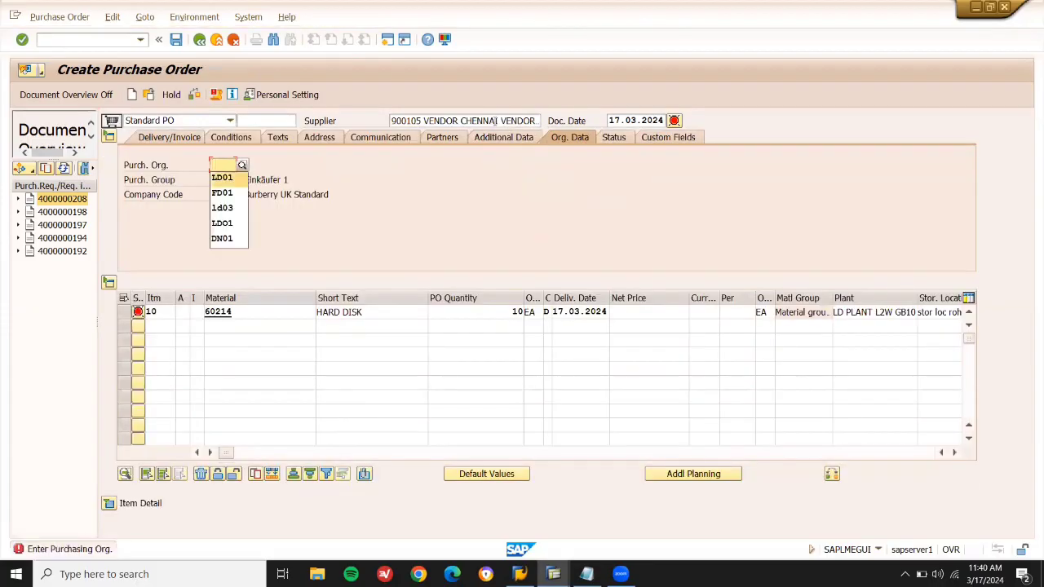
key("Return")
key("Return")
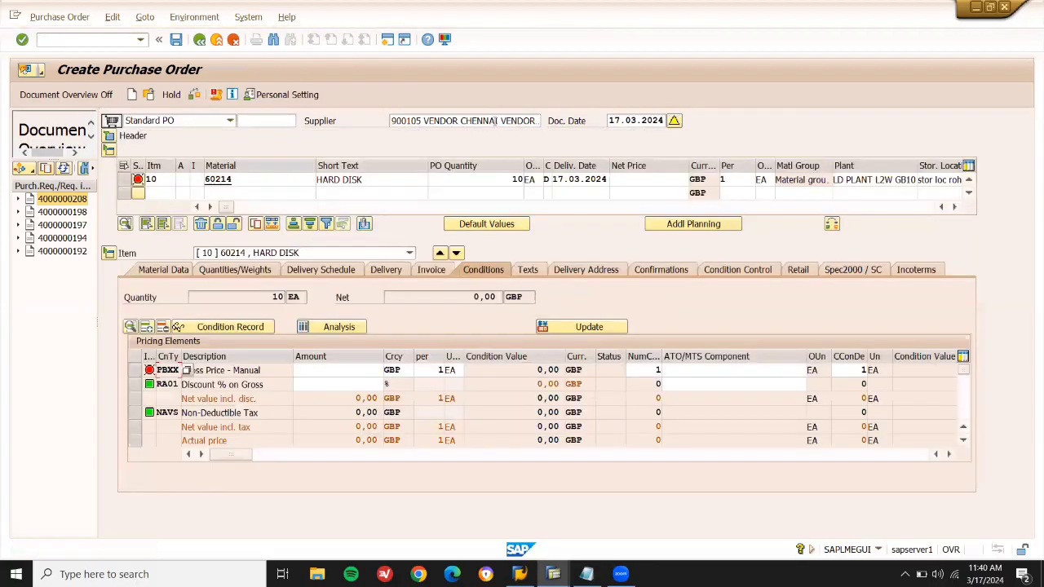
Enter net price 4000 and save the purchase order.
left_click(636, 181)
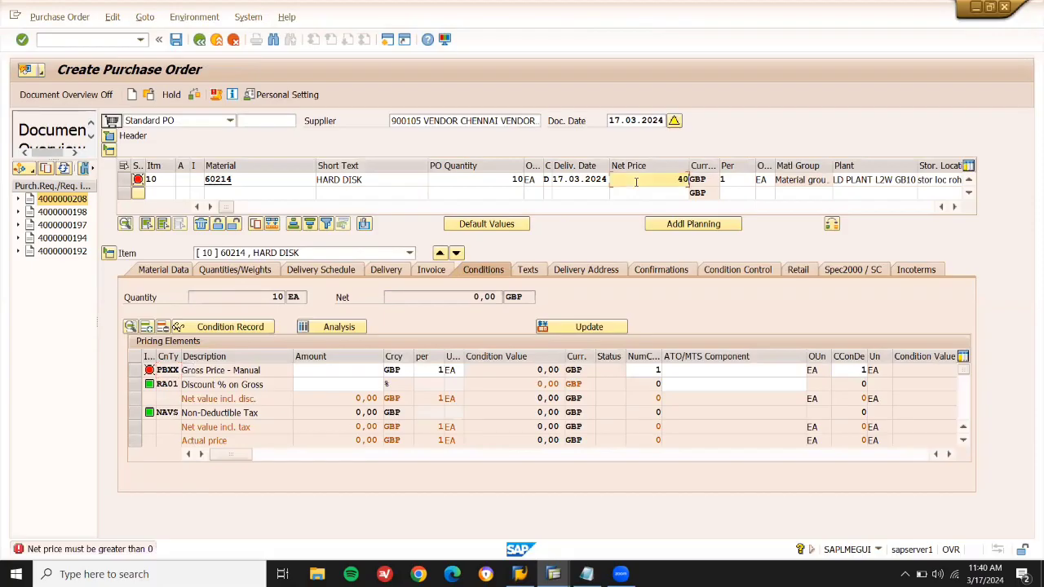
key("Return")
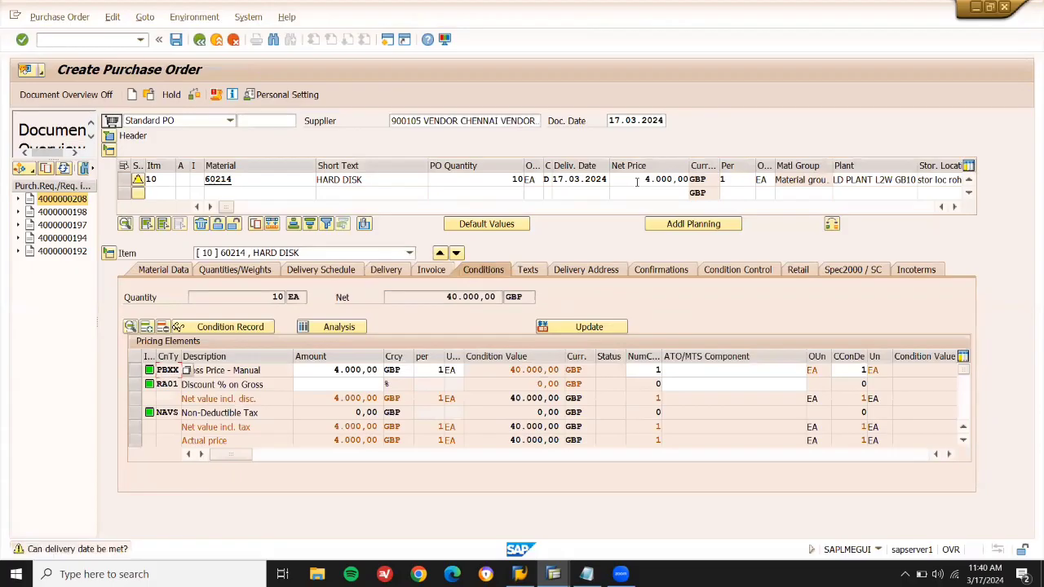
left_click(637, 181)
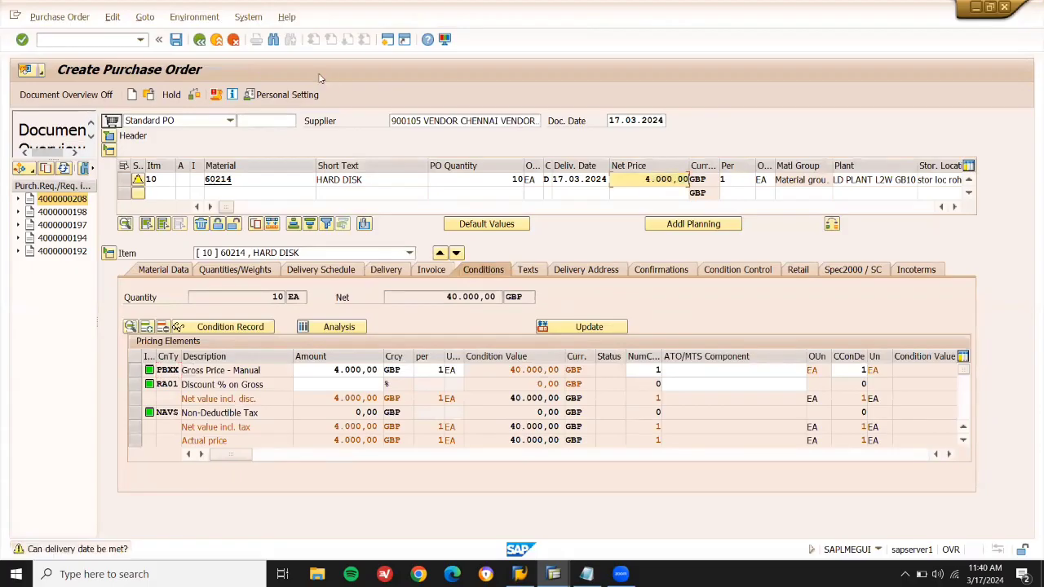
left_click(177, 40)
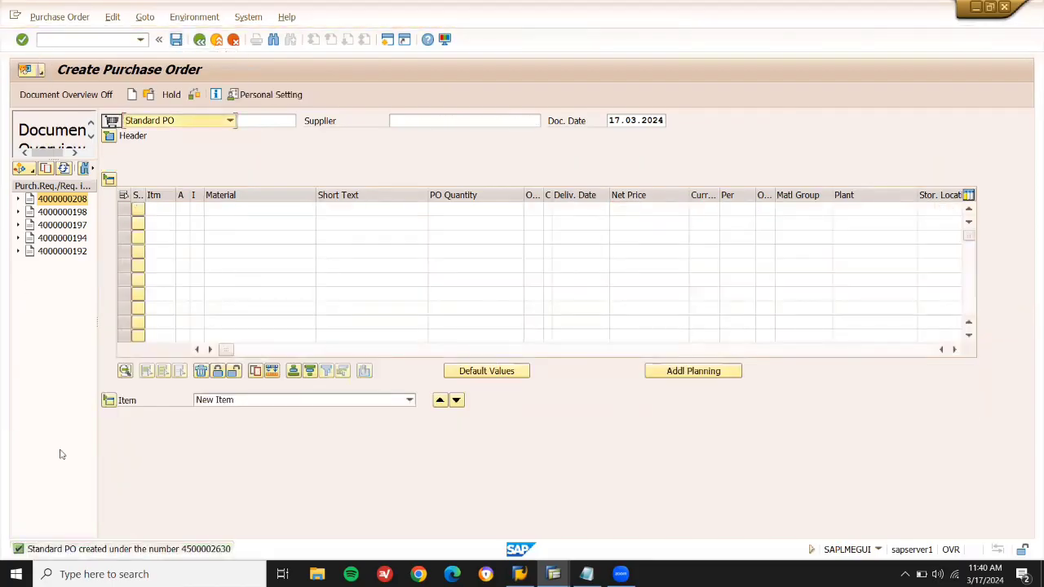
double_click(192, 549)
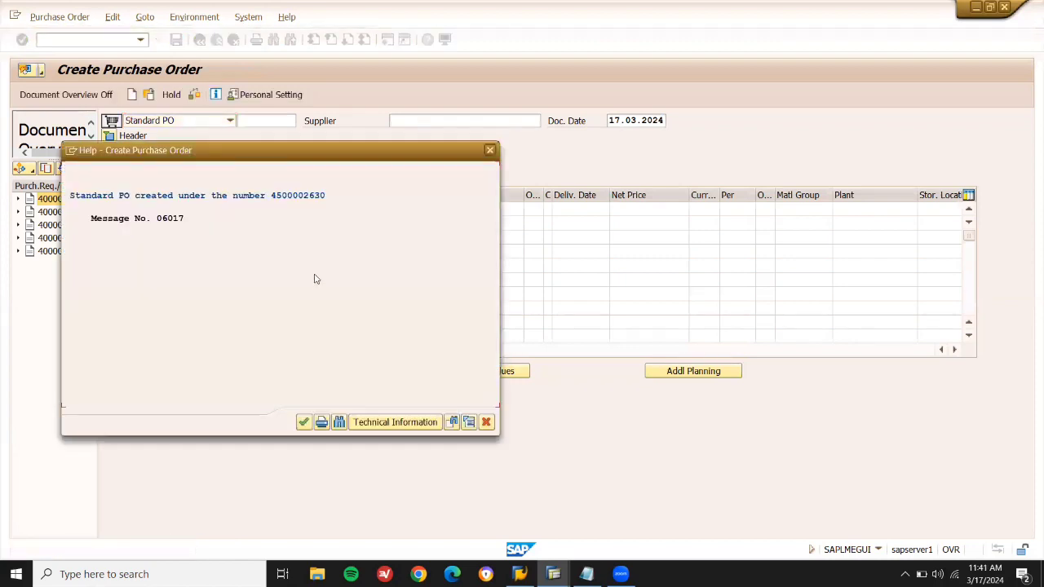
key("ctrl+y")
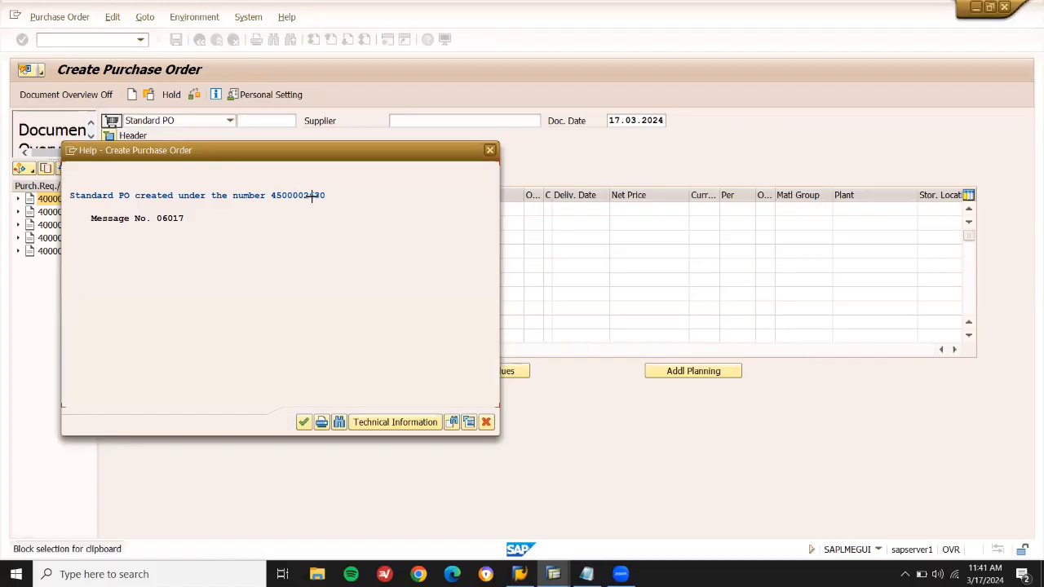
key("ctrl+y")
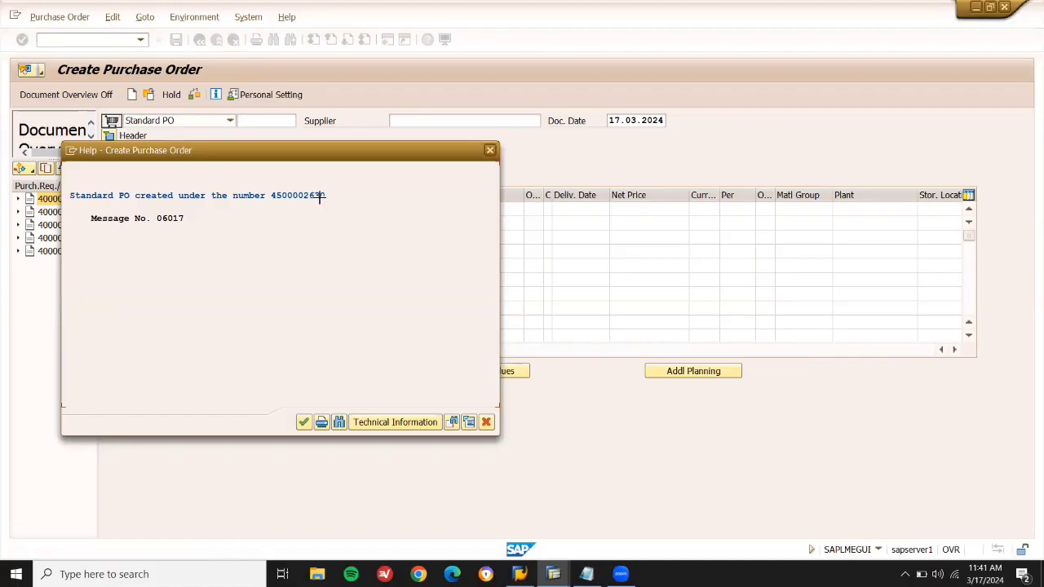
left_click_drag(329, 195, 277, 198)
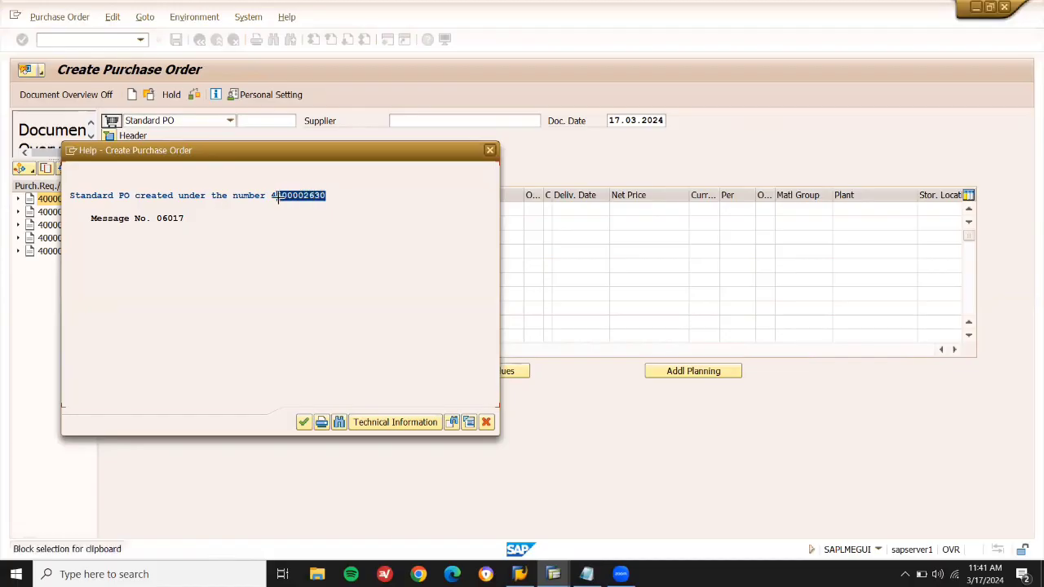
key("ctrl+c")
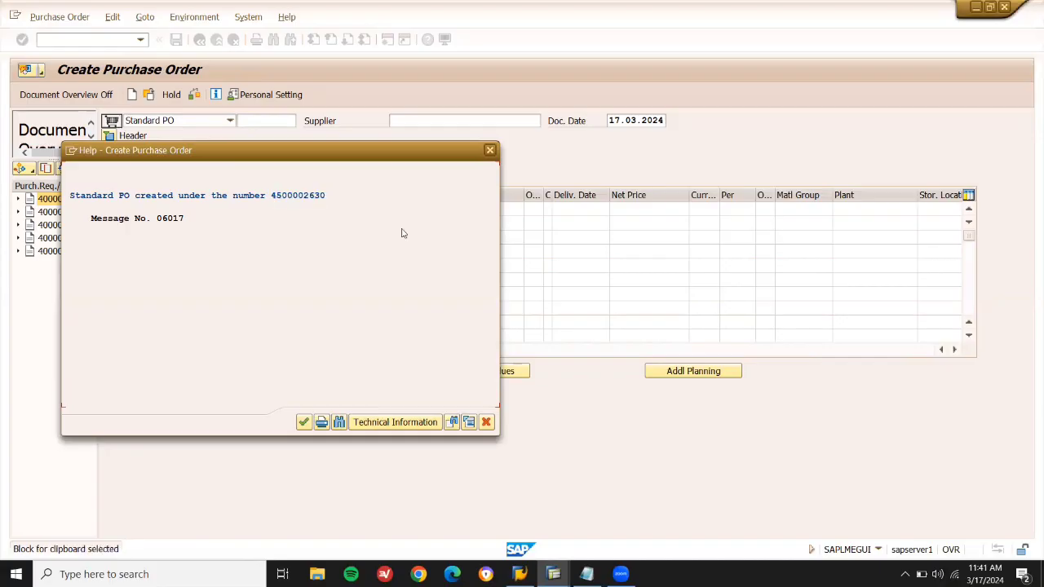
left_click(490, 151)
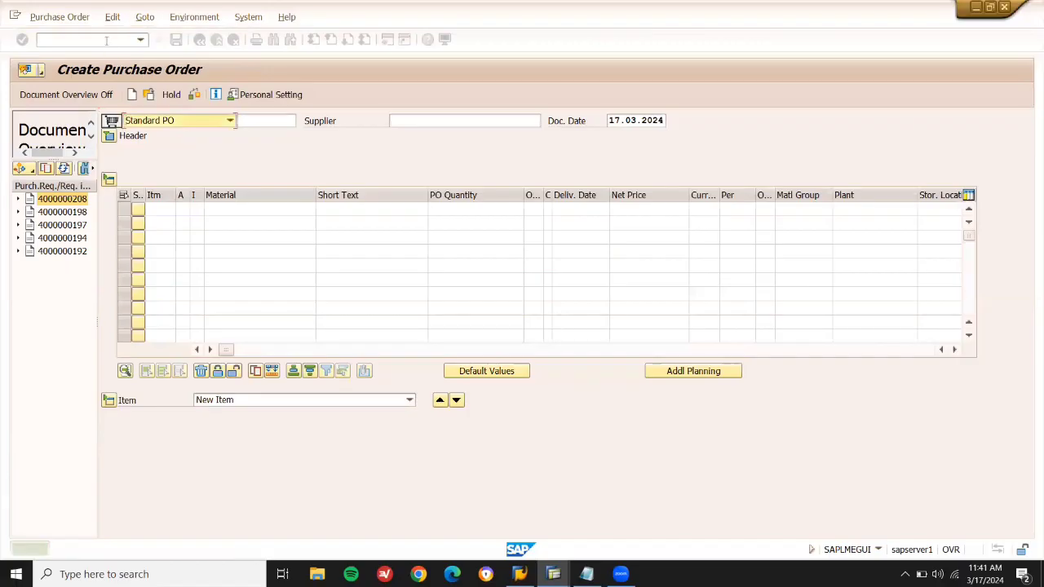
type("/n")
key("Return")
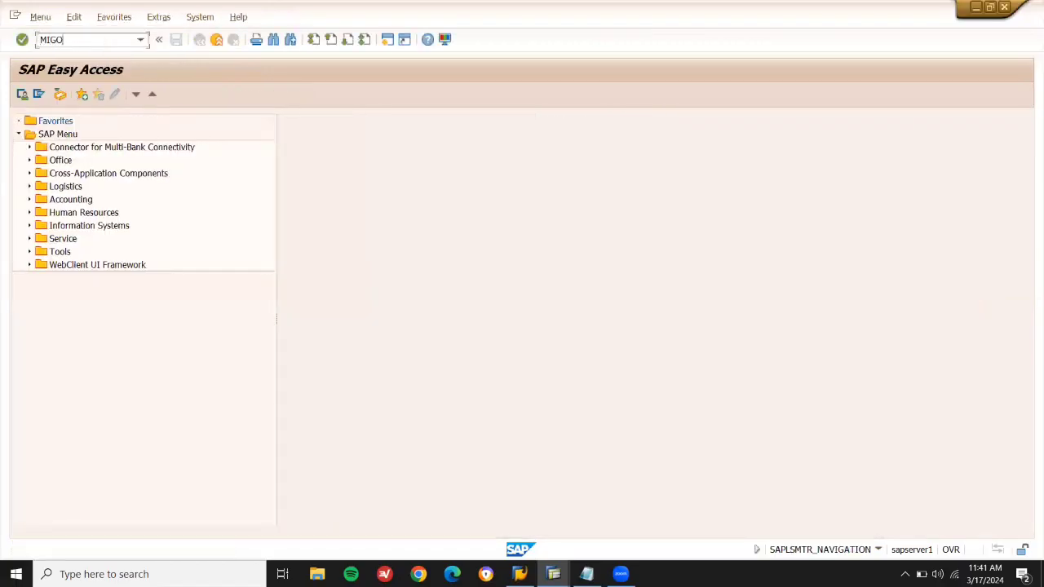
type("MIGO")
key("Return")
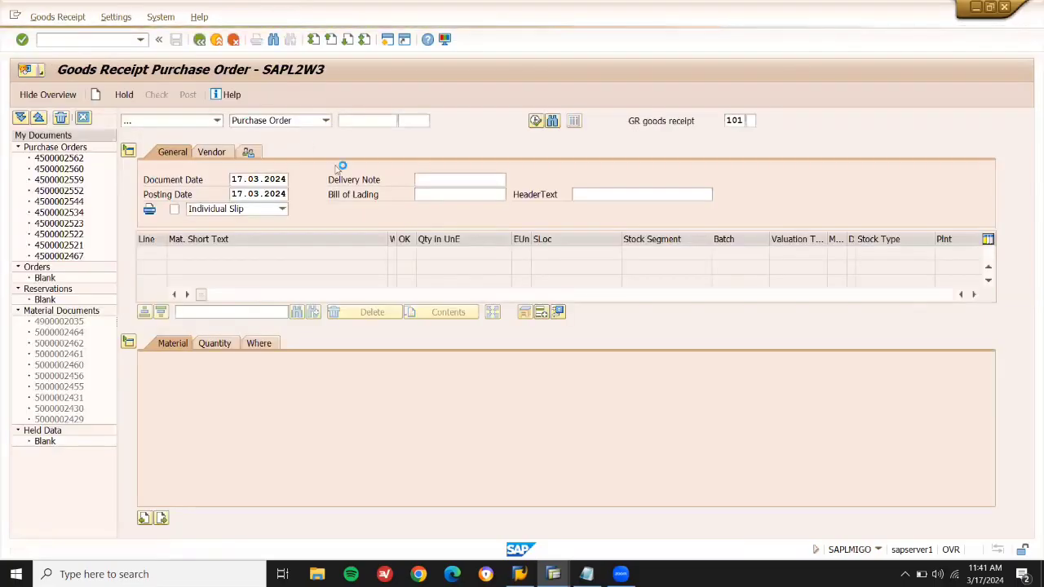
key("ctrl+v")
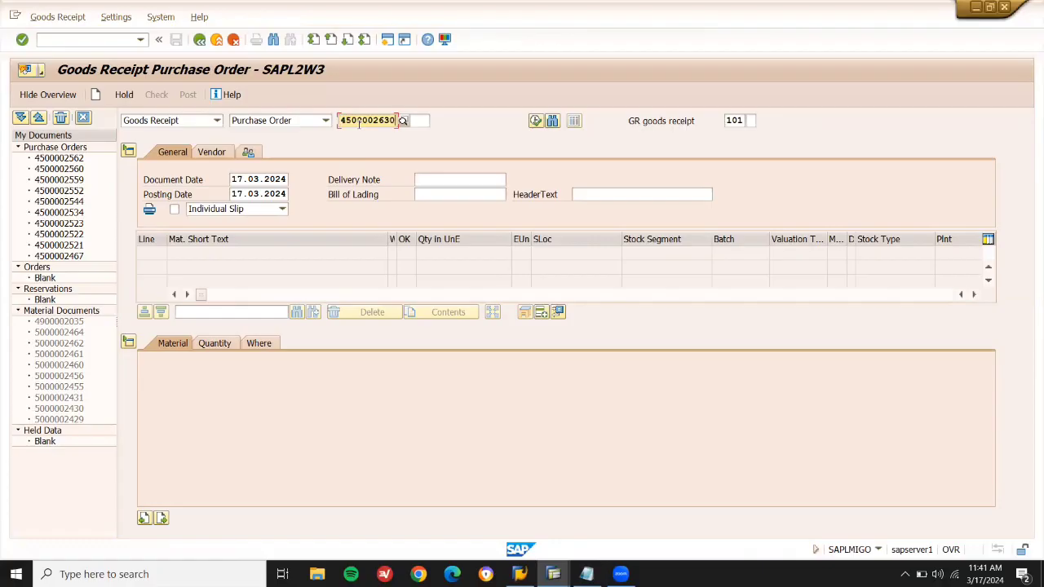
key("Return")
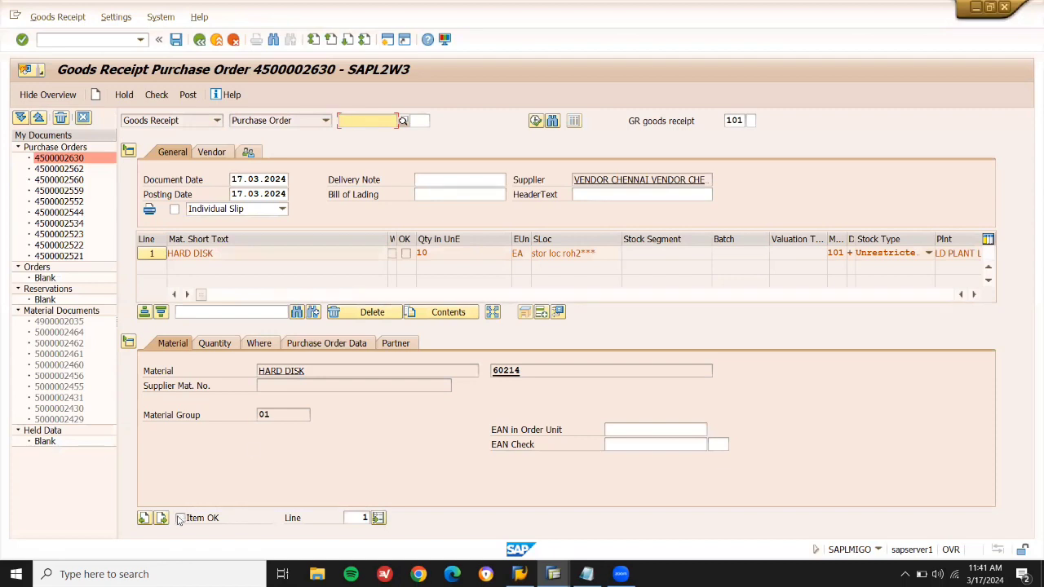
left_click(180, 519)
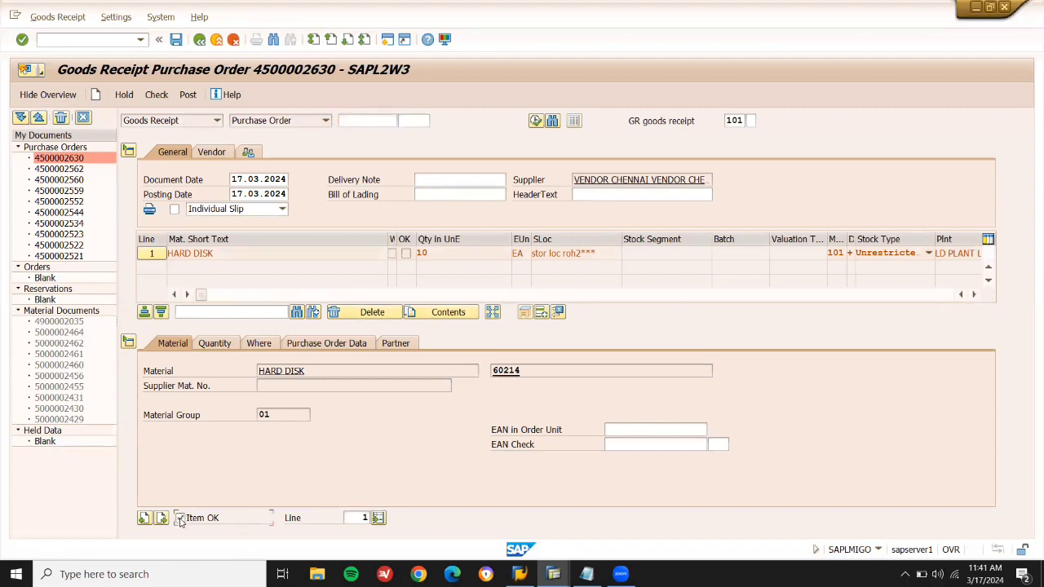
left_click(188, 95)
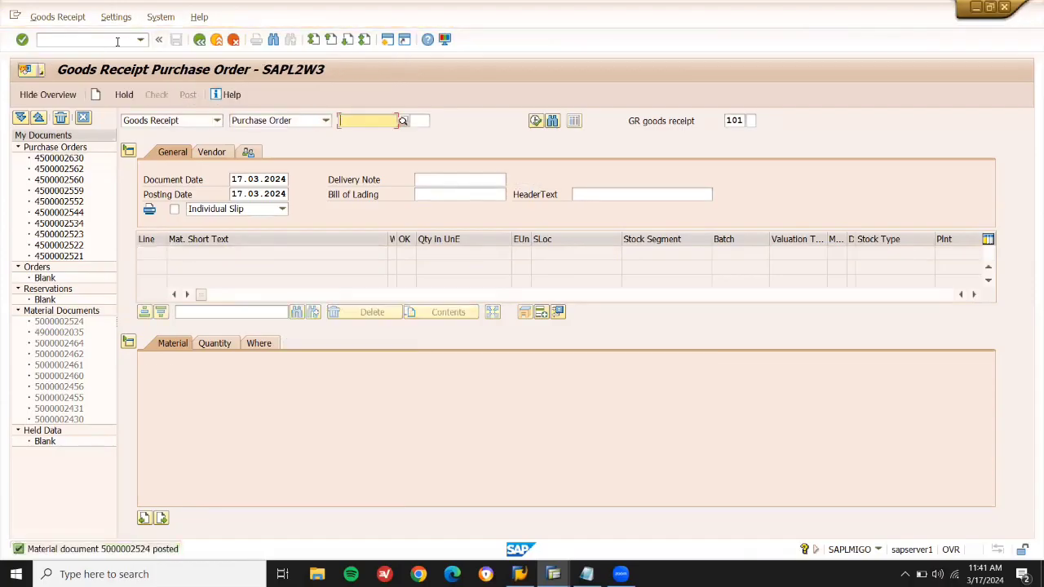
left_click(586, 574)
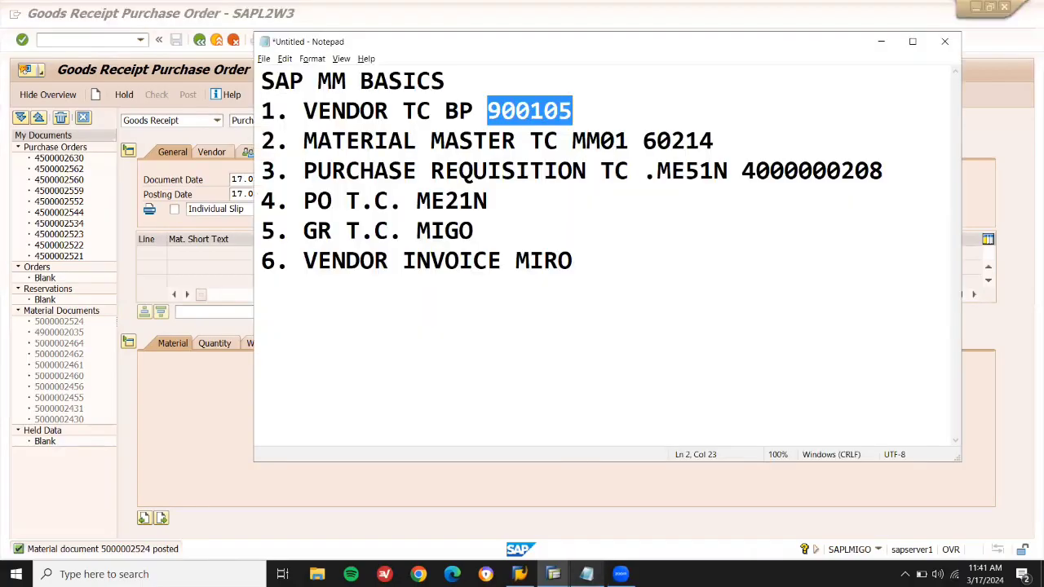
left_click(559, 203)
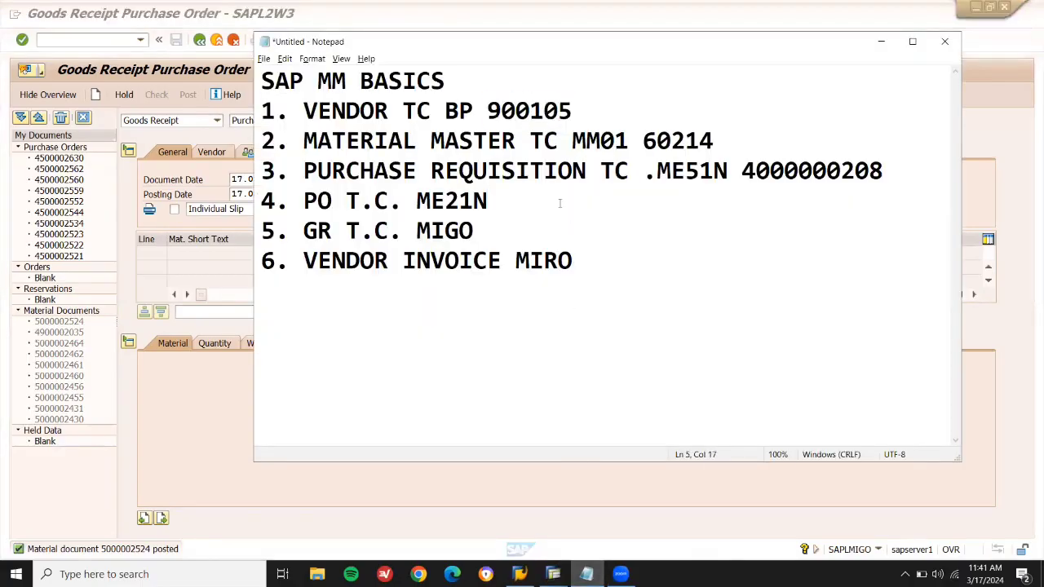
key("ctrl+v")
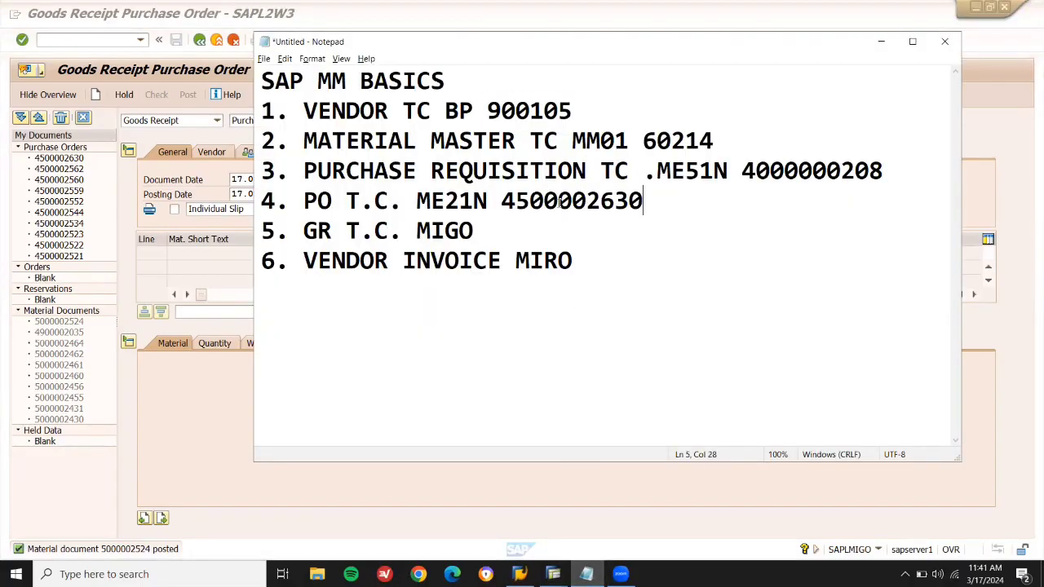
key("Down")
left_click(598, 262)
left_click(115, 35)
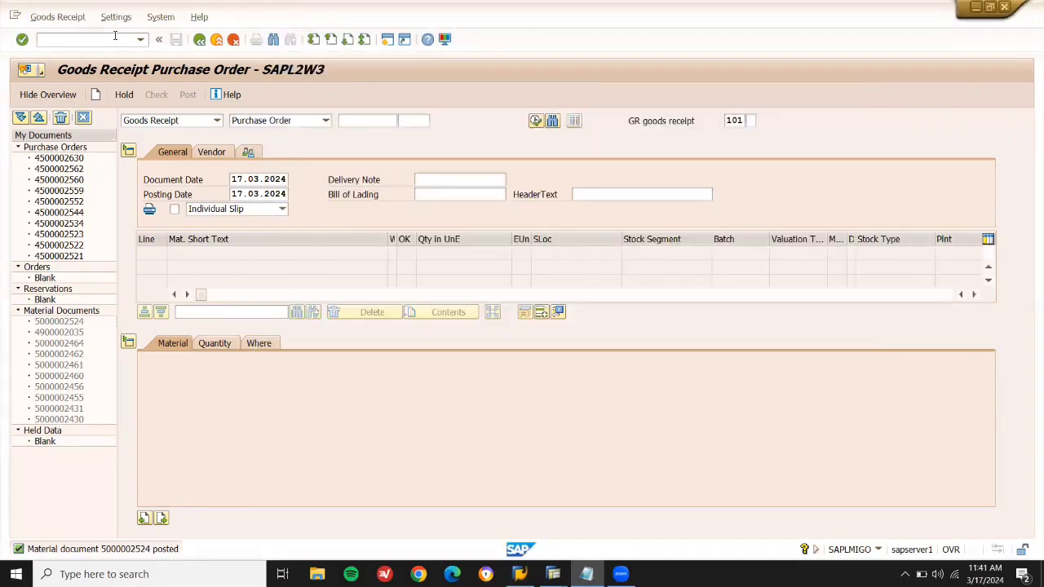
type("/NMIGO")
key("Return")
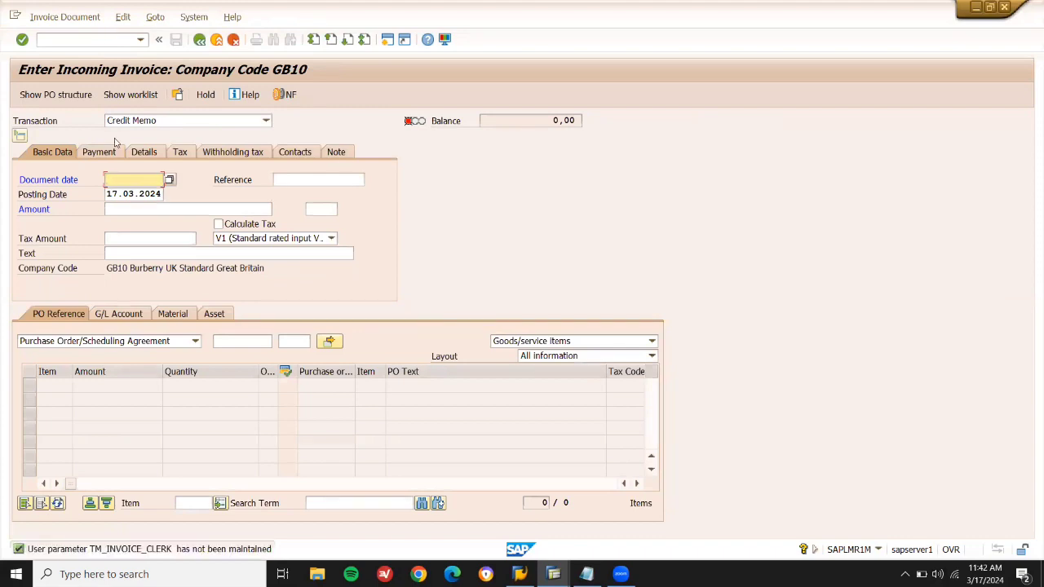
left_click(171, 180)
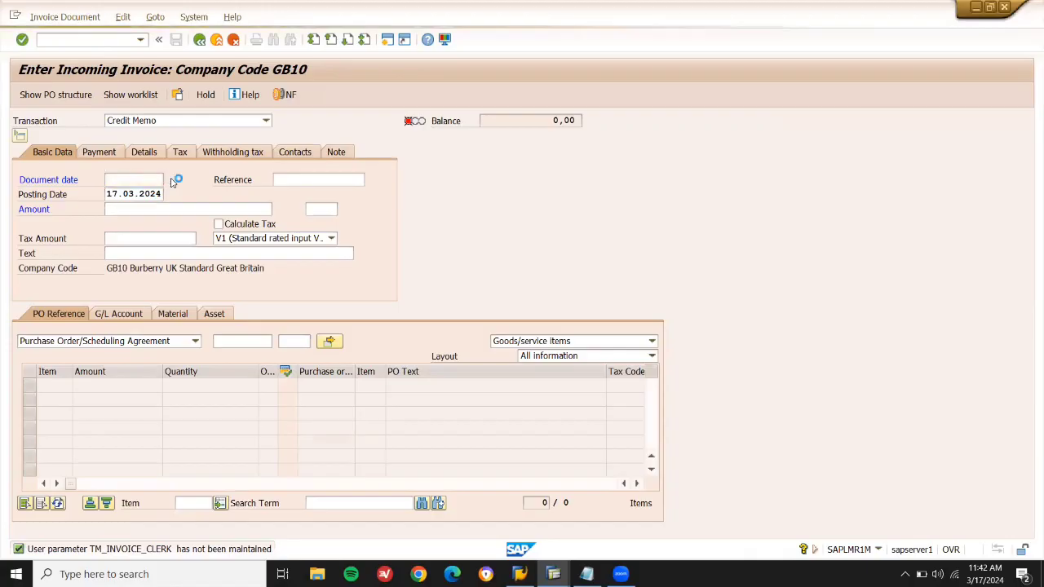
double_click(251, 292)
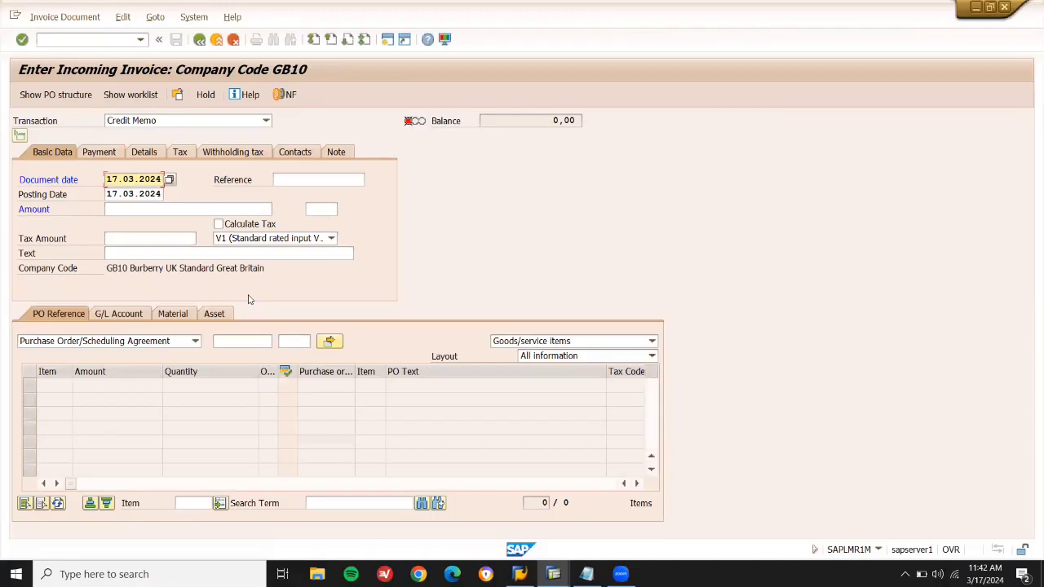
left_click(218, 224)
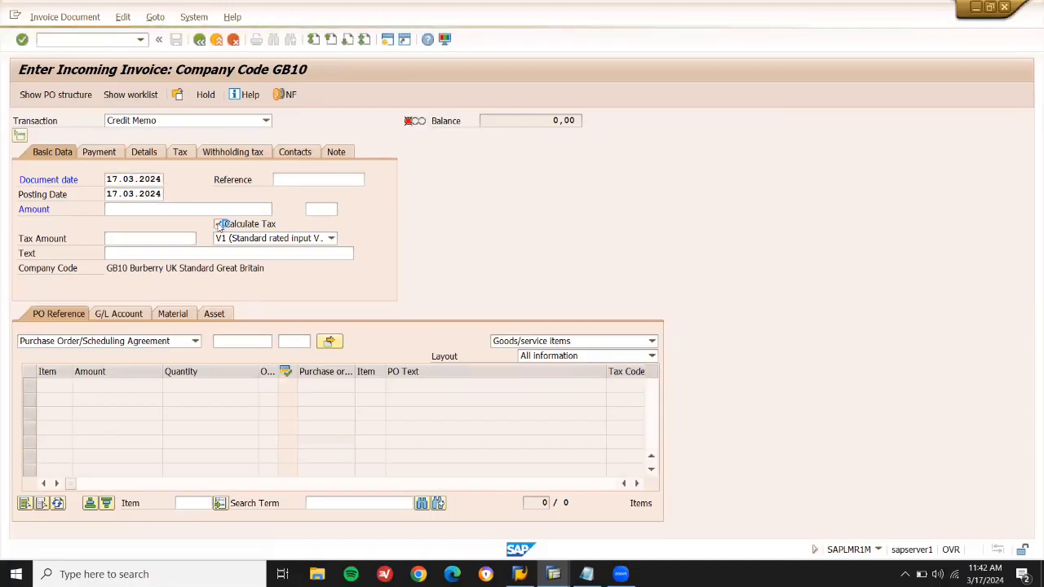
left_click(238, 343)
key("ctrl+v")
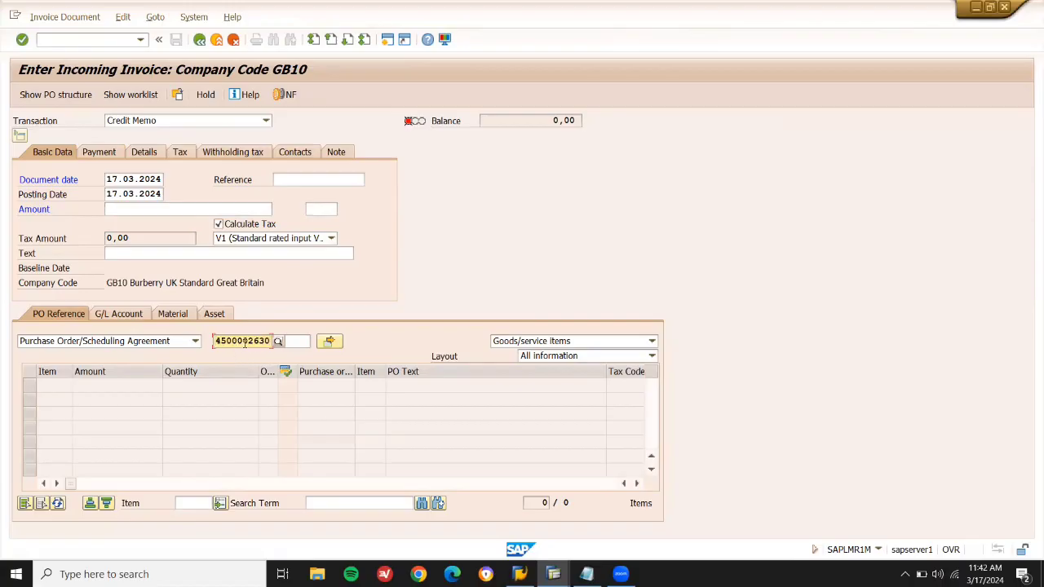
key("Return")
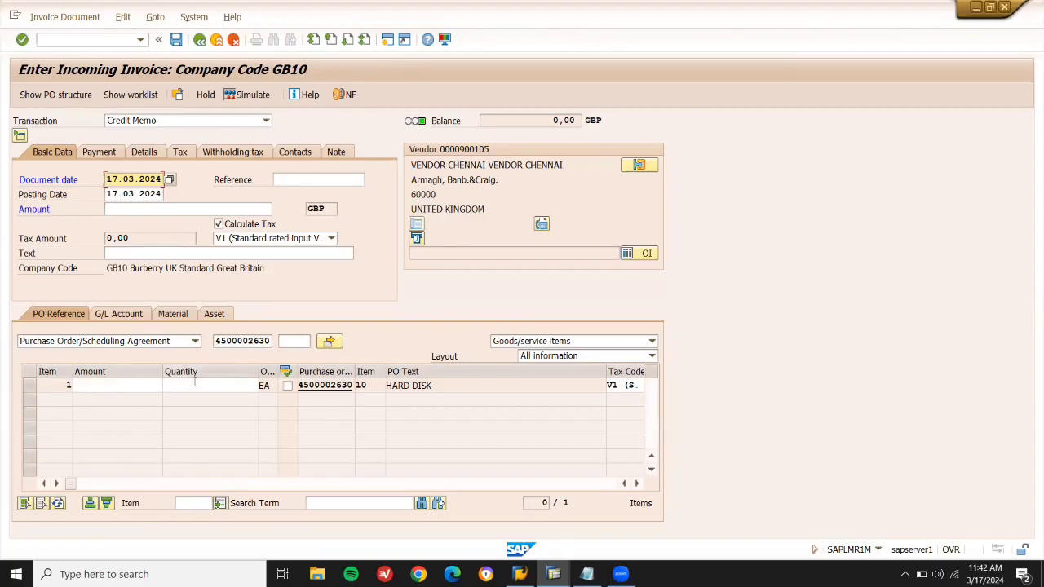
left_click(121, 387)
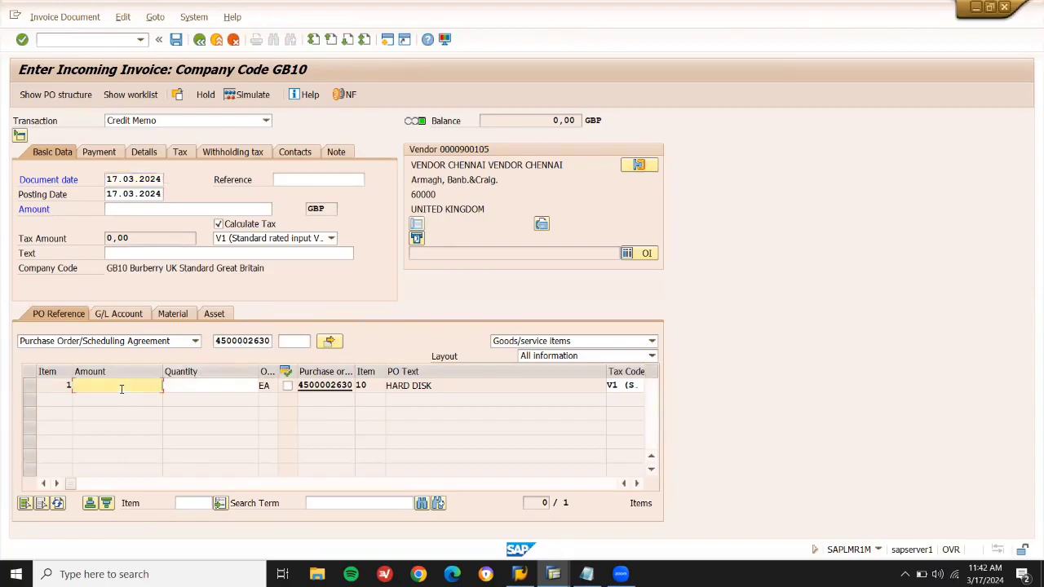
left_click(112, 39)
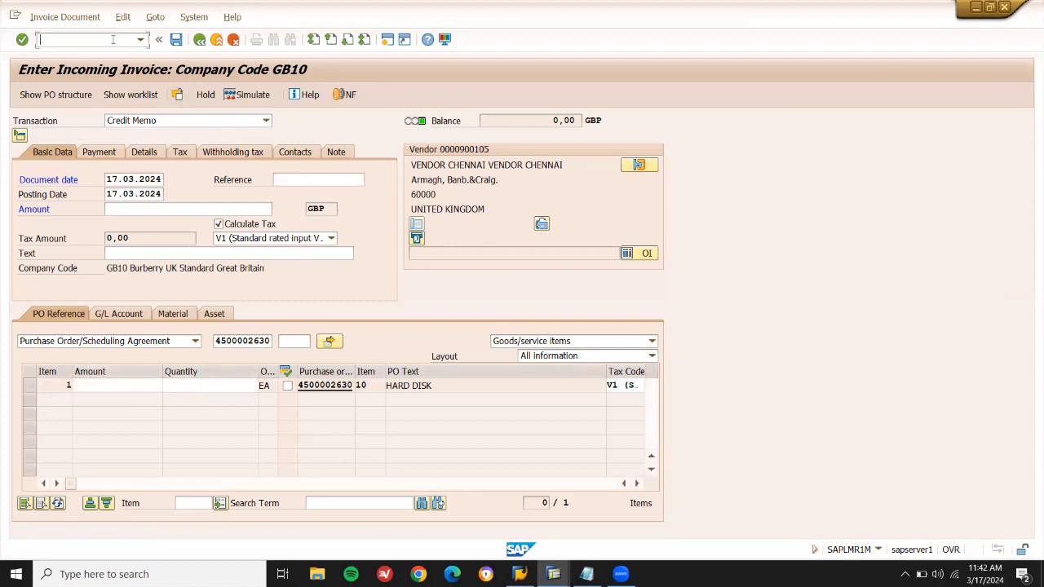
type("/NMIRO")
key("Return")
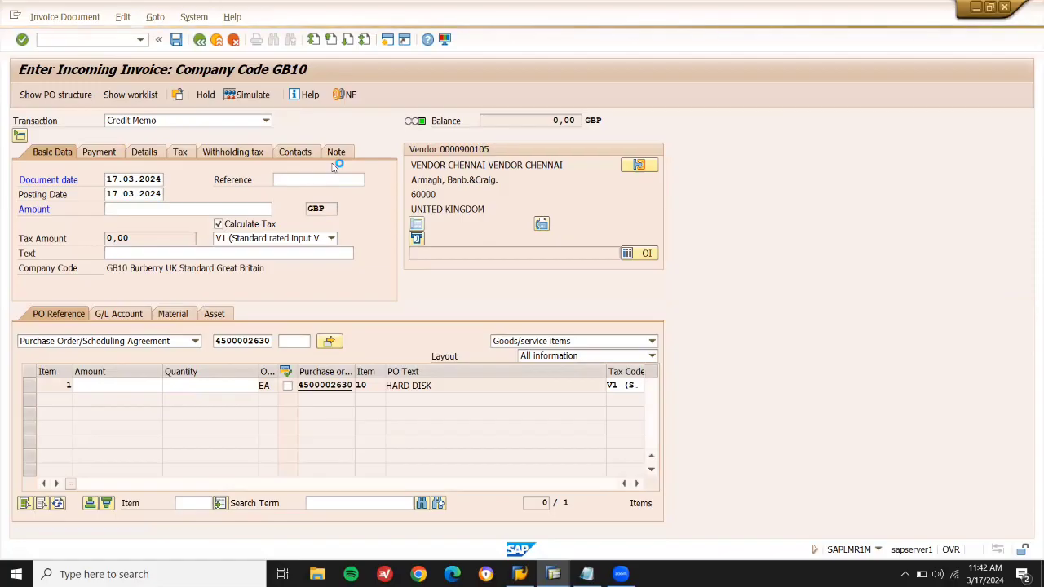
key("ctrl+v")
key("Return")
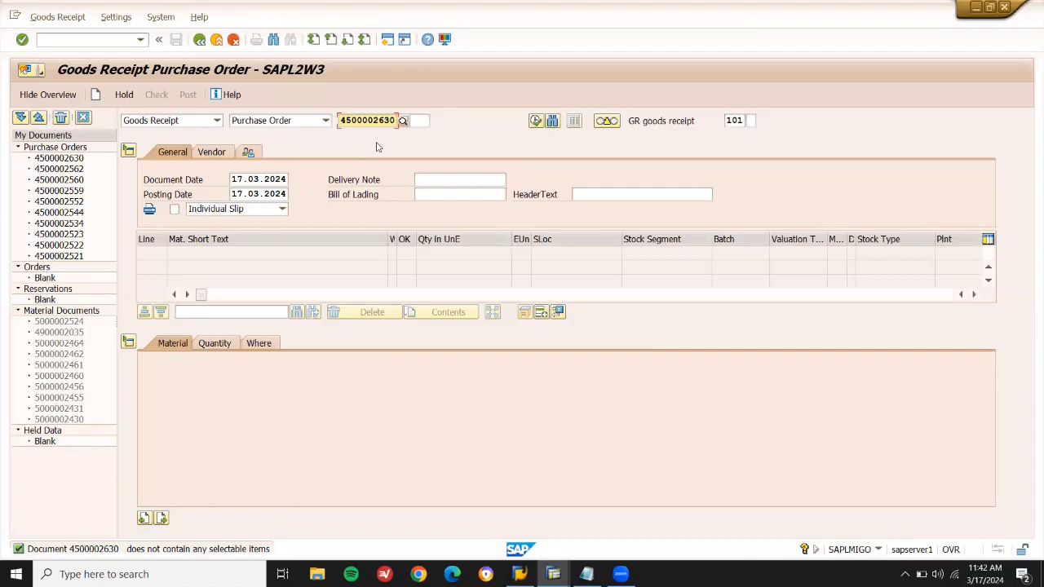
left_click(92, 40)
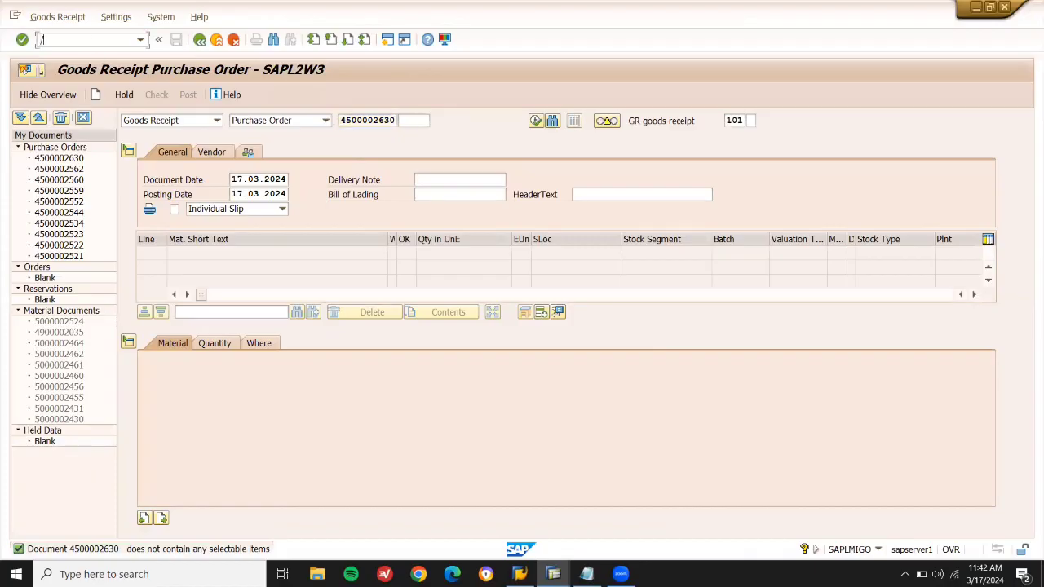
key("Return")
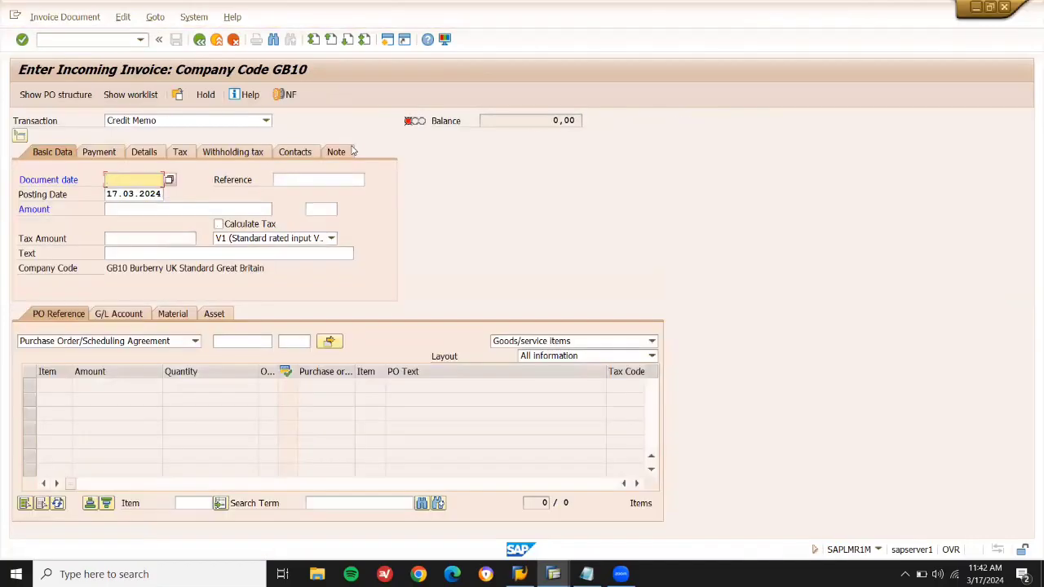
left_click(207, 119)
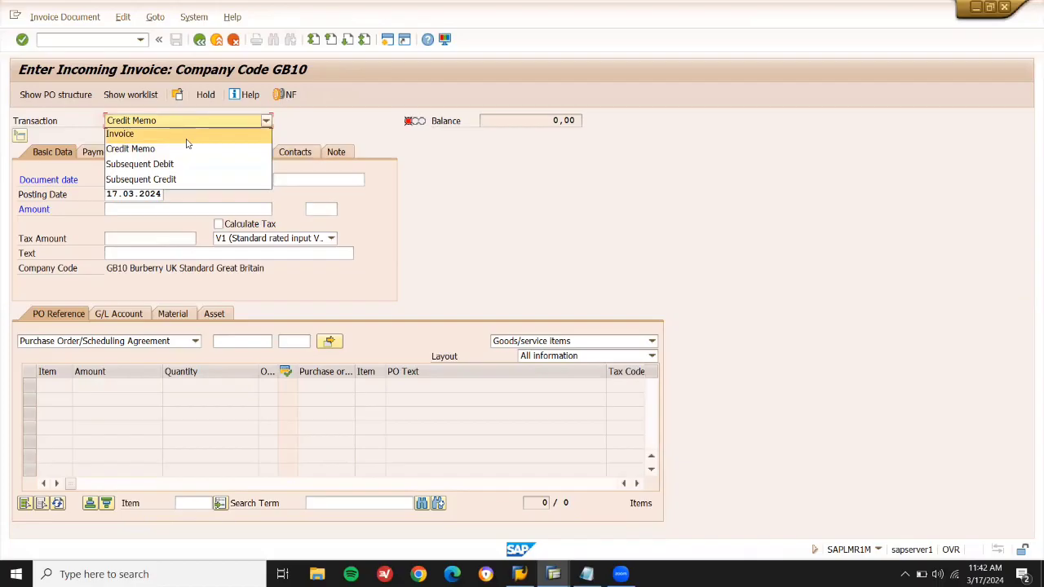
left_click(187, 140)
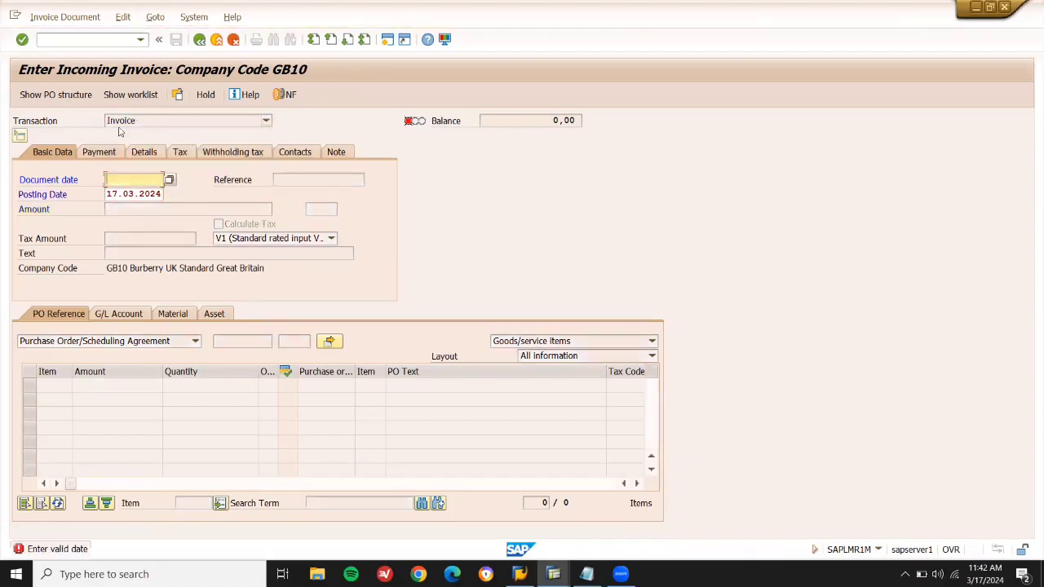
key("Down")
key("Down")
key("Return")
key("Return")
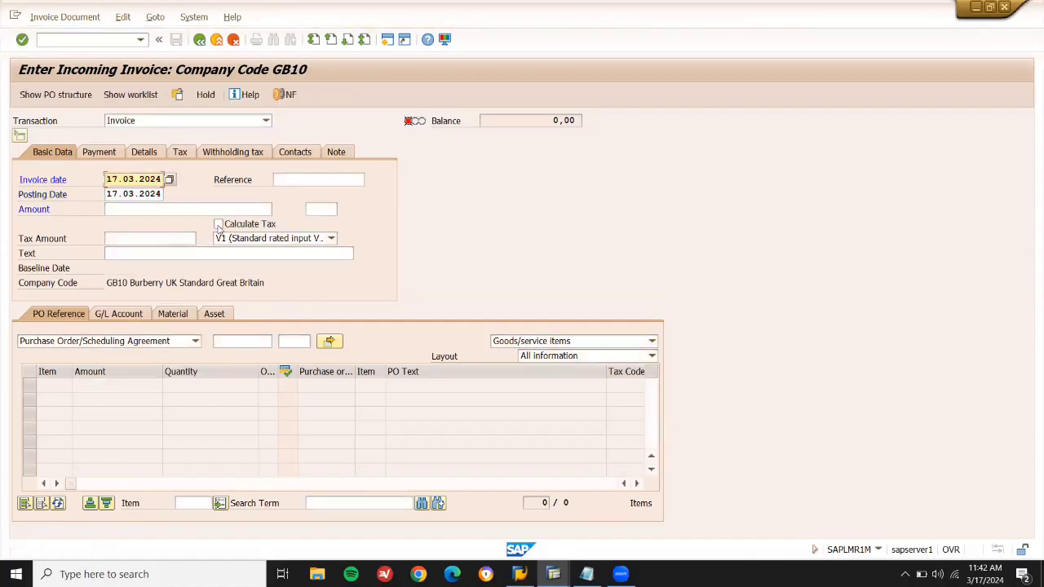
left_click(219, 225)
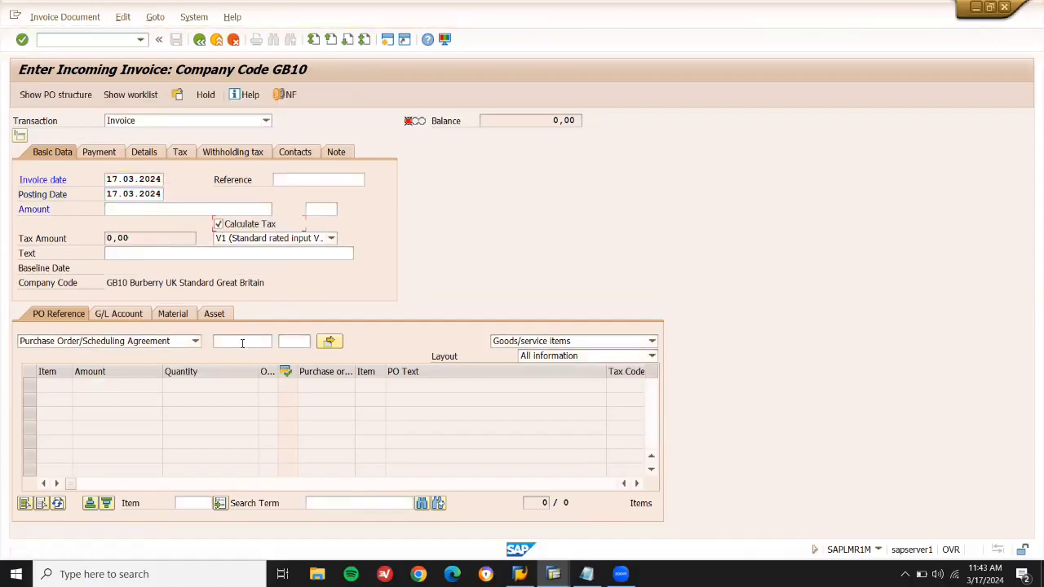
left_click(242, 342)
key("ctrl+v")
key("Return")
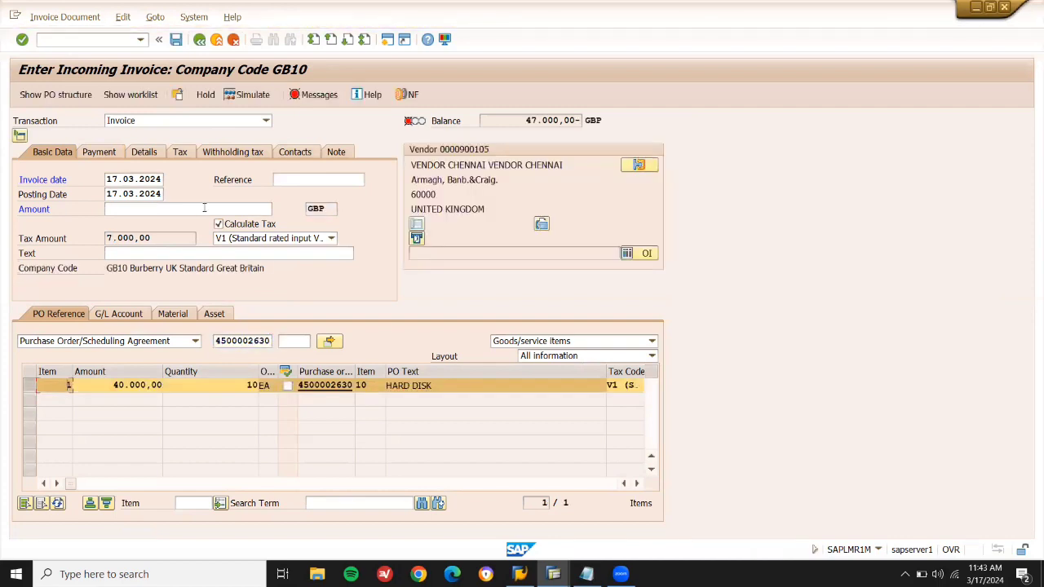
Check the 47.000,00 balance and 7.000,00 tax, then enter 47000 as the invoice amount.
left_click_drag(519, 120, 578, 121)
left_click(578, 120)
left_click(190, 209)
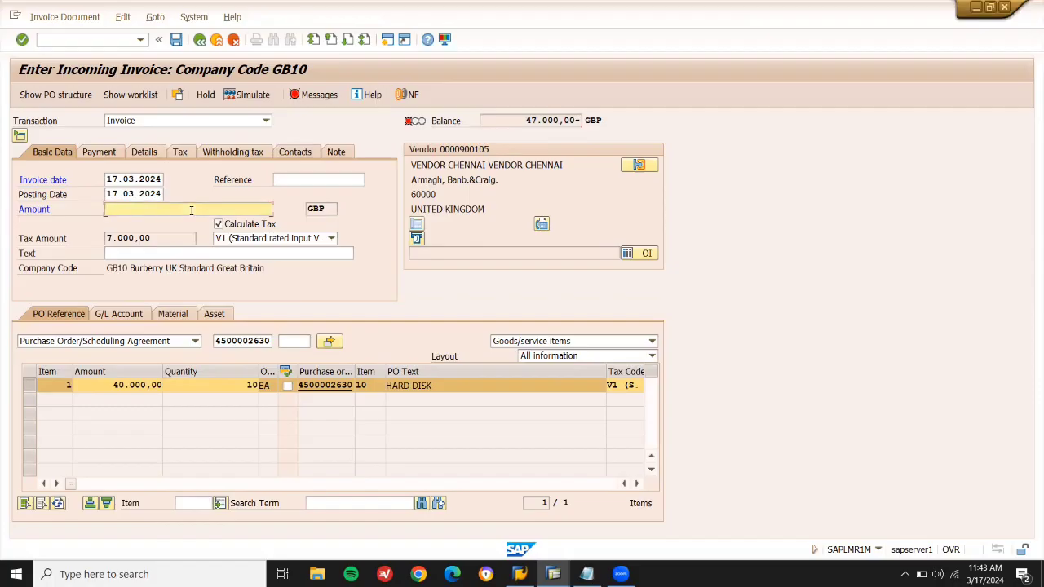
left_click_drag(155, 238, 94, 249)
left_click(94, 249)
left_click(148, 208)
type("47000")
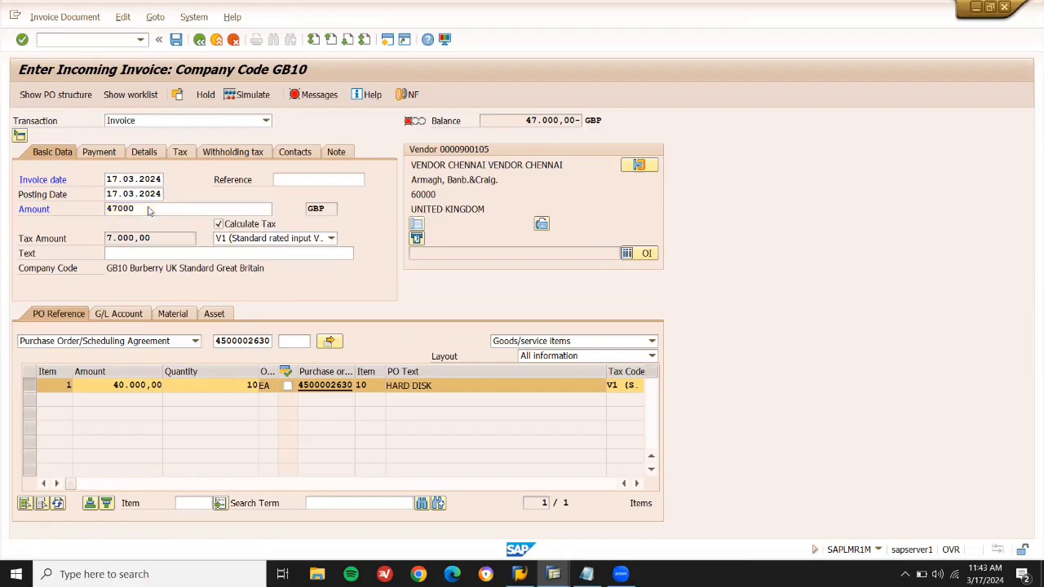
key("Return")
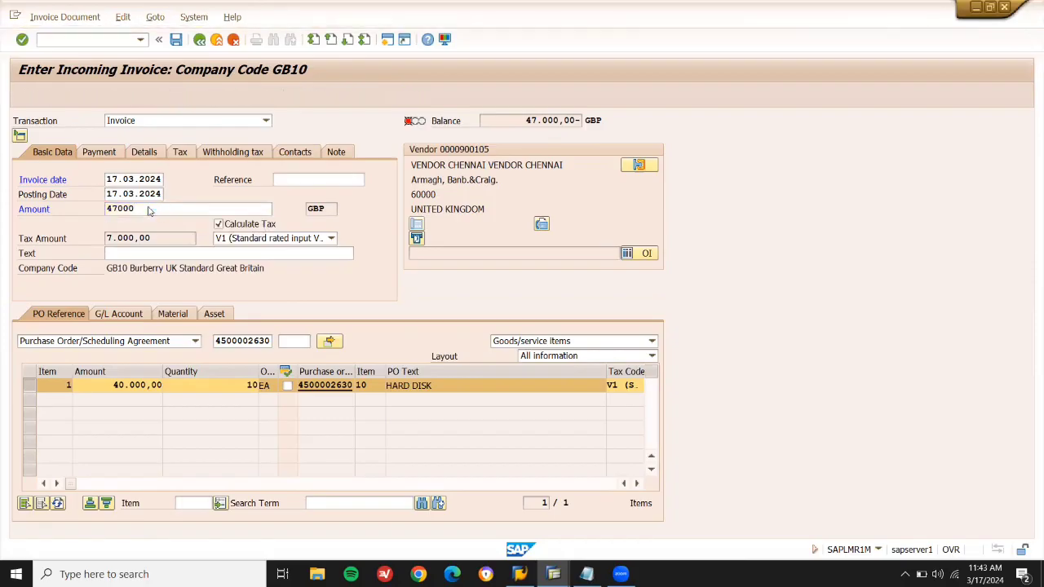
left_click(125, 180)
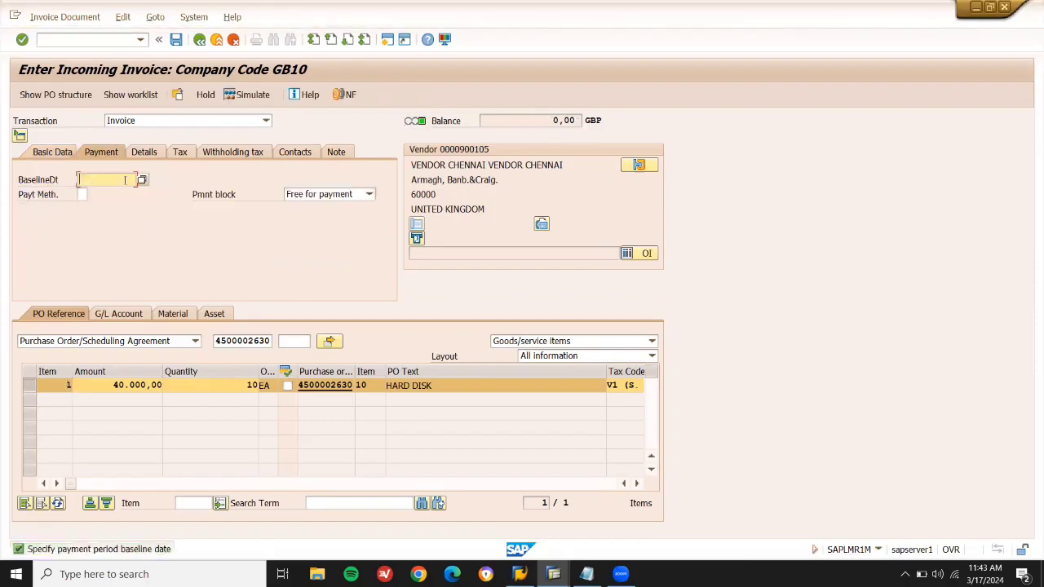
left_click(142, 181)
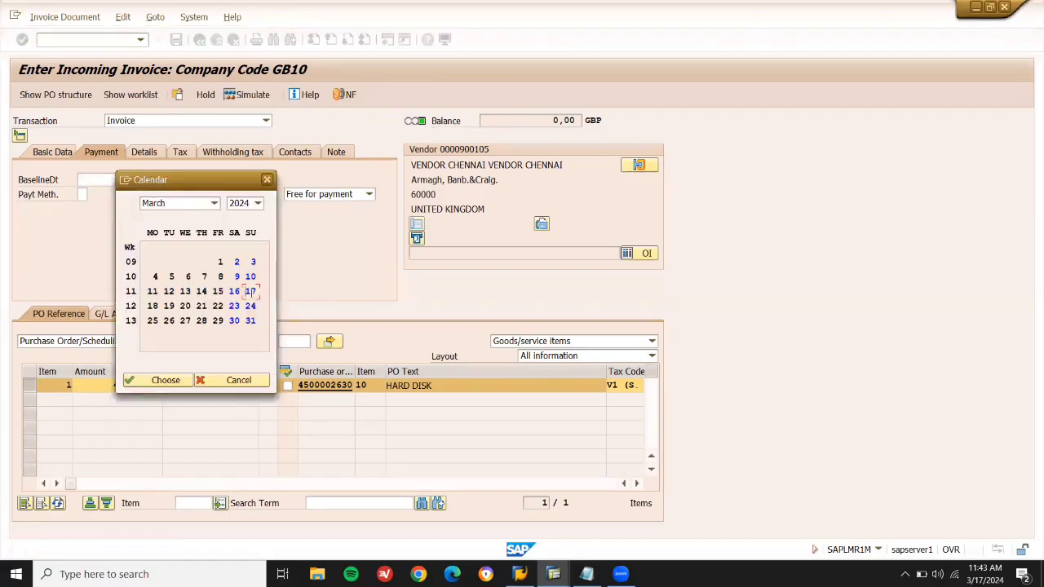
double_click(251, 292)
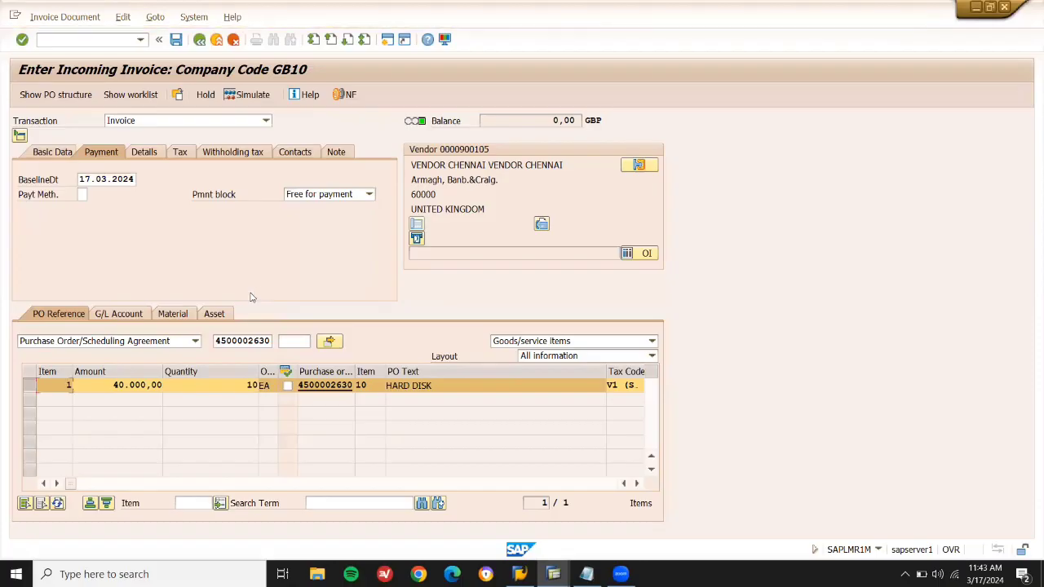
left_click(174, 47)
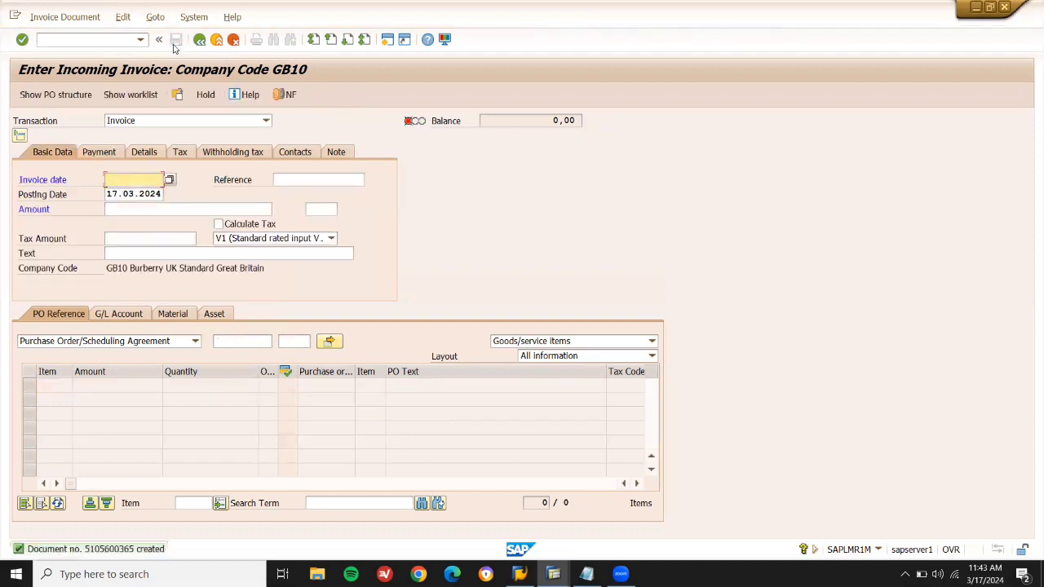
Leave MIRO and add '7. VENDOR RETURNS REFERNCE PO' and '8. CREDIT MEMO MIRO' to the notes.
left_click(217, 40)
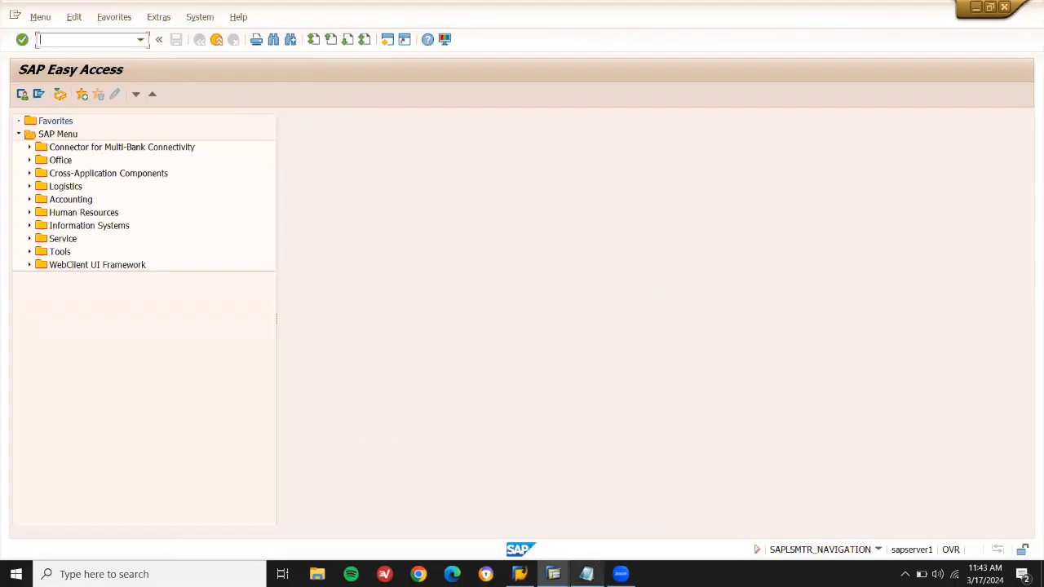
left_click(598, 540)
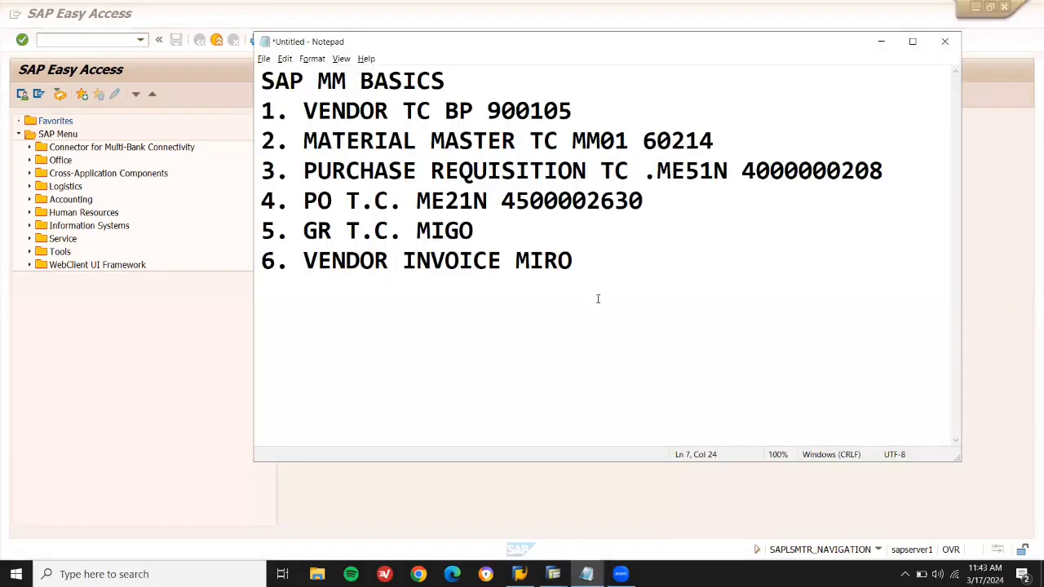
key("Return")
type("7. VENDO")
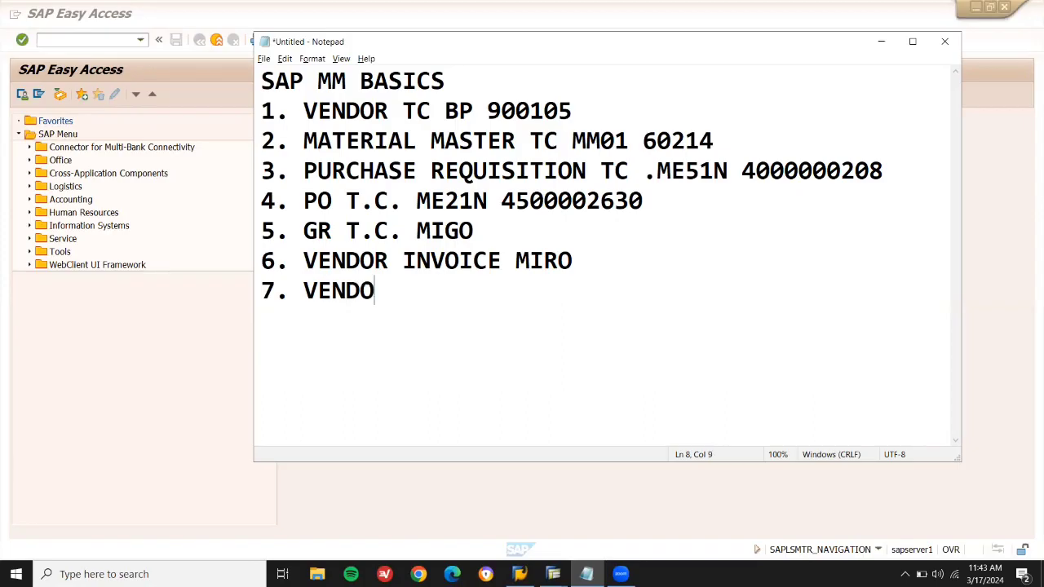
type("R RETURNS REFERNCE ")
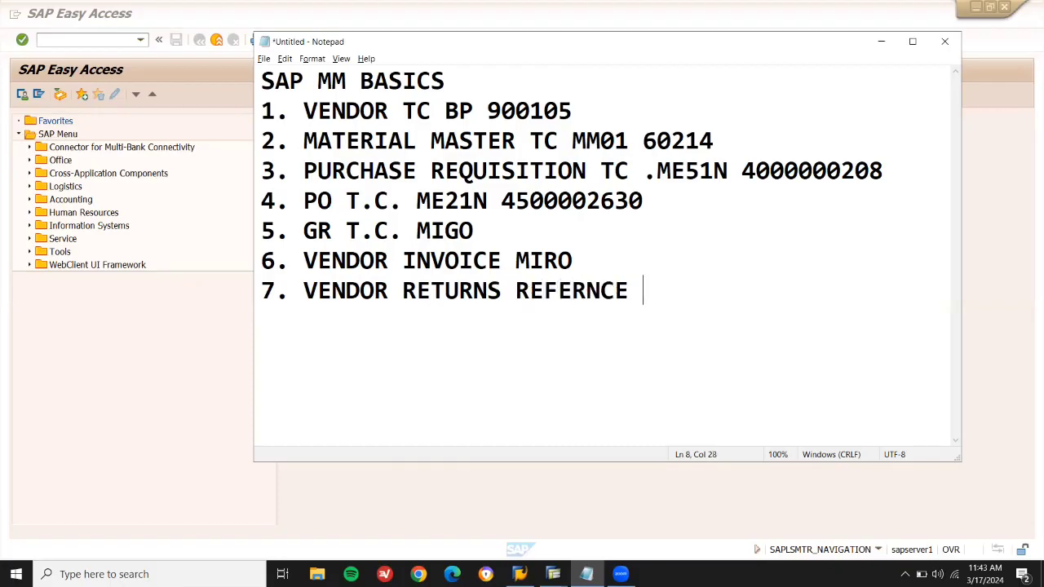
type("PO")
key("Return")
type("8. ")
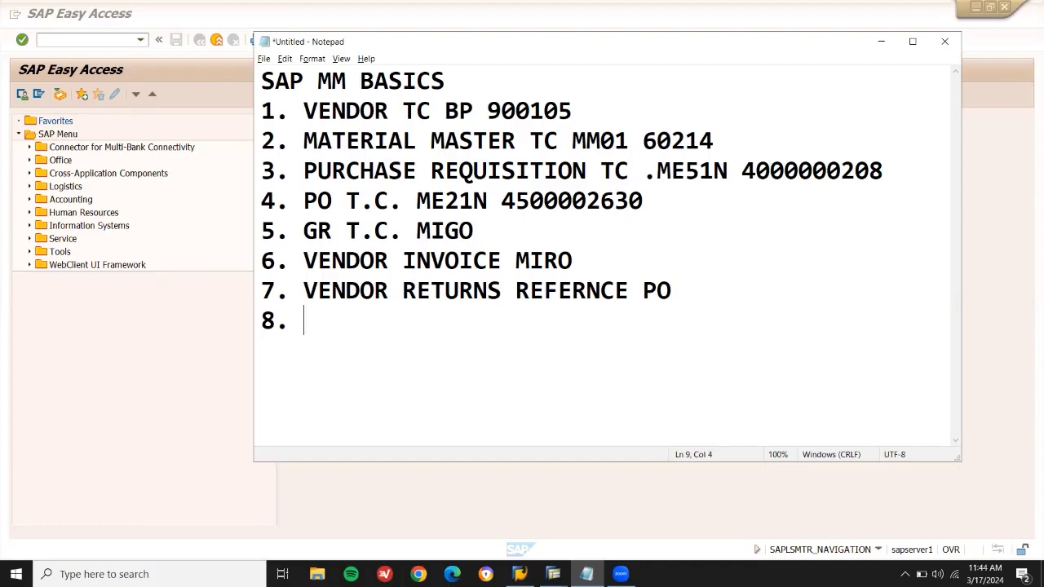
type("CREDIT MEMO")
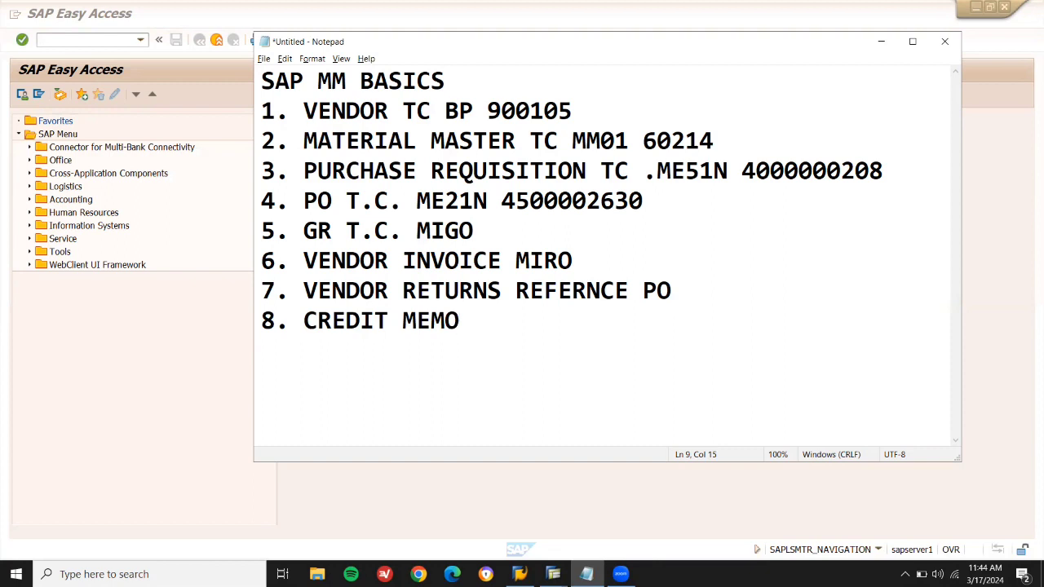
type("MIRO")
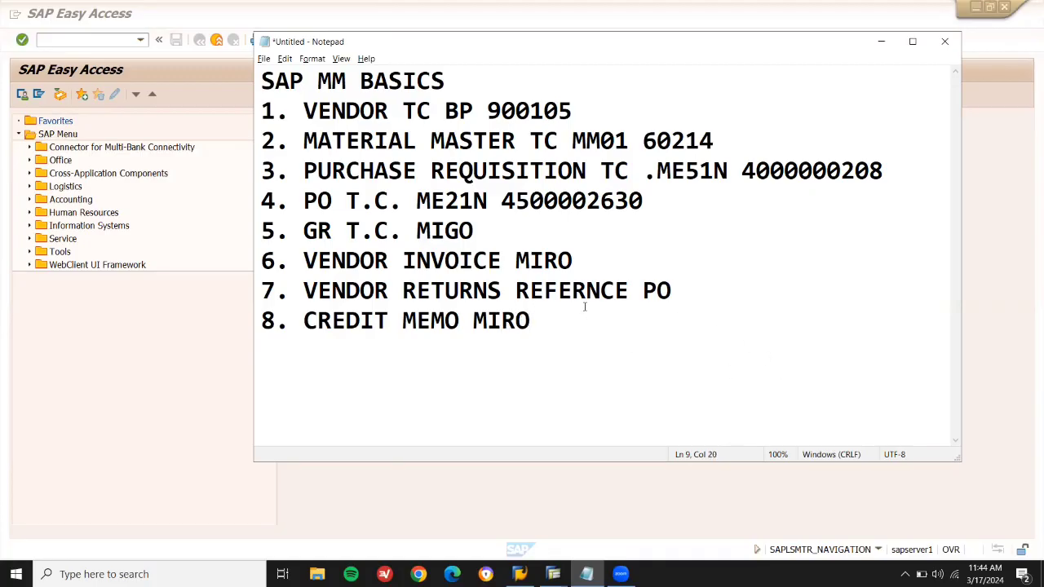
left_click(80, 41)
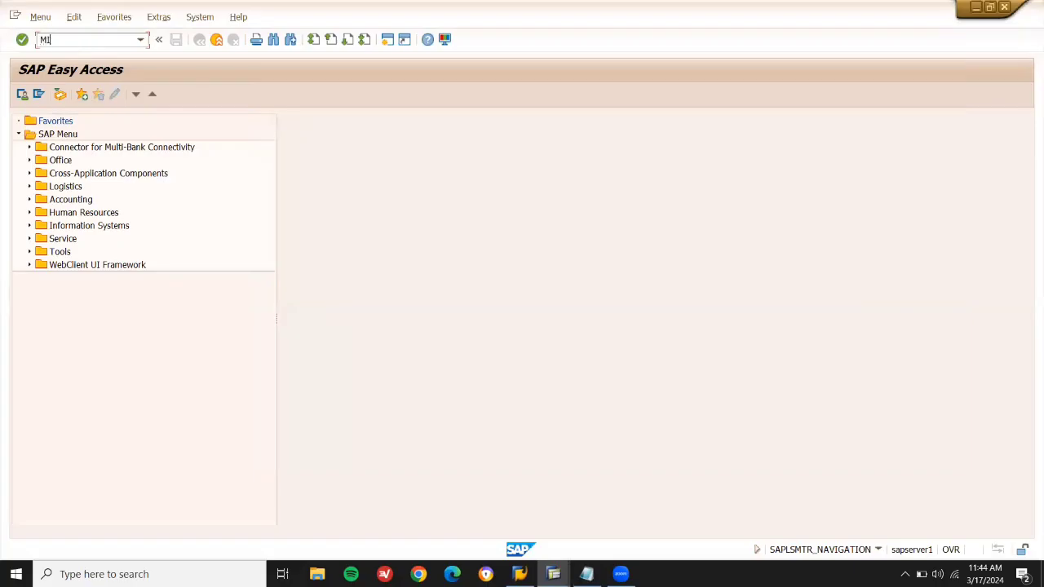
key("Return")
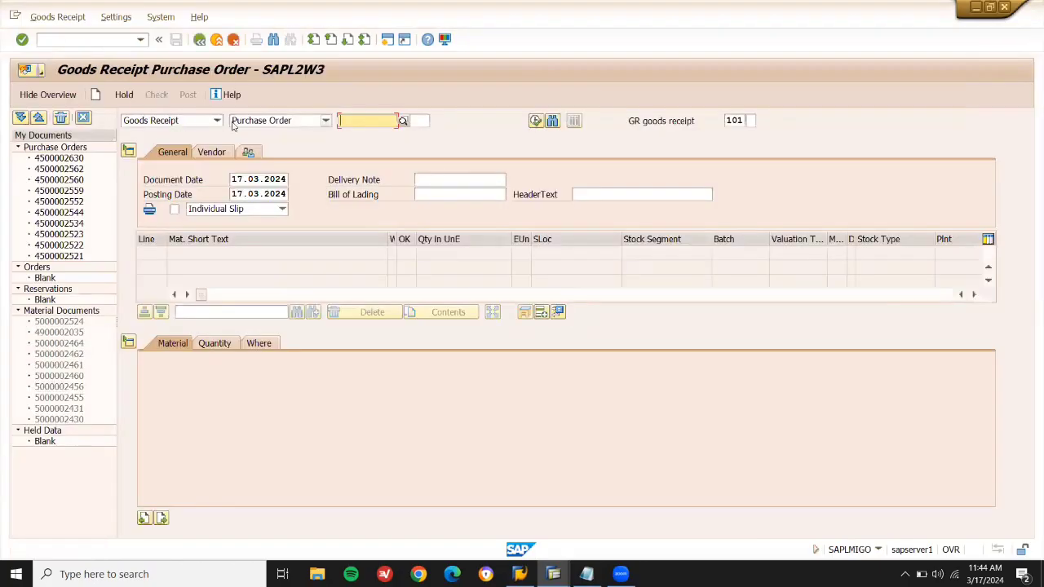
left_click(203, 123)
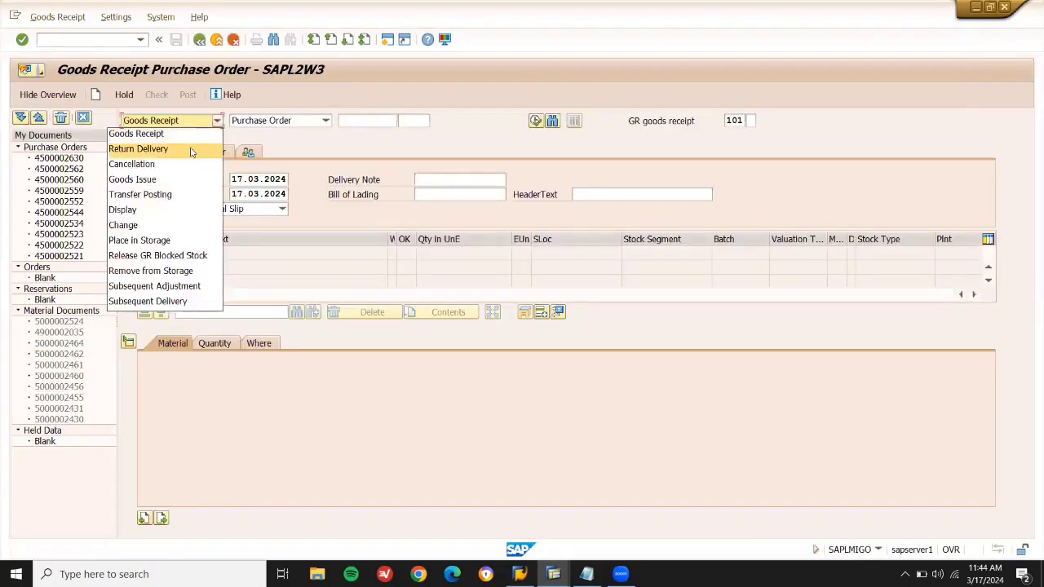
left_click(190, 148)
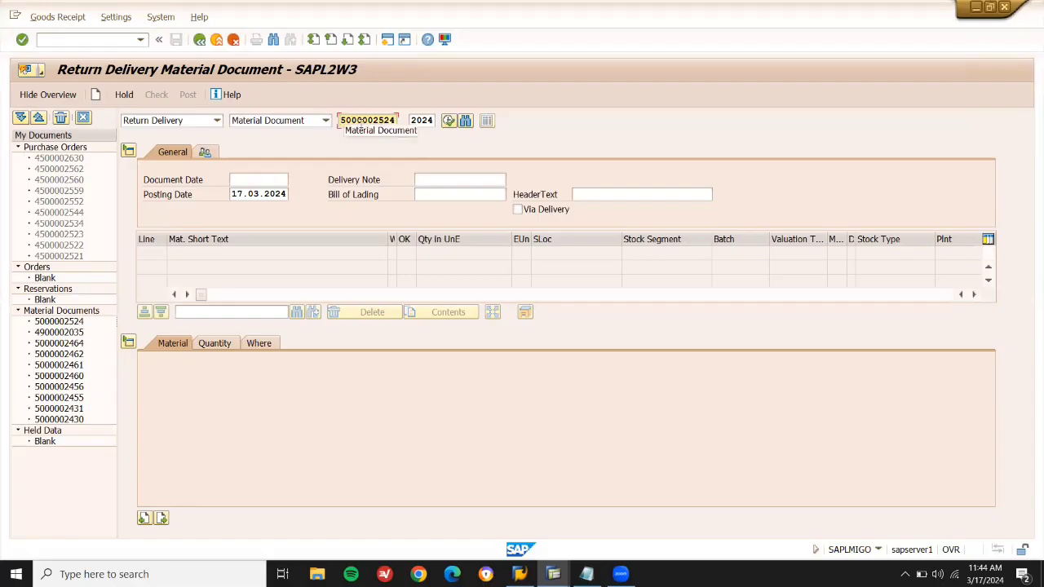
key("Return")
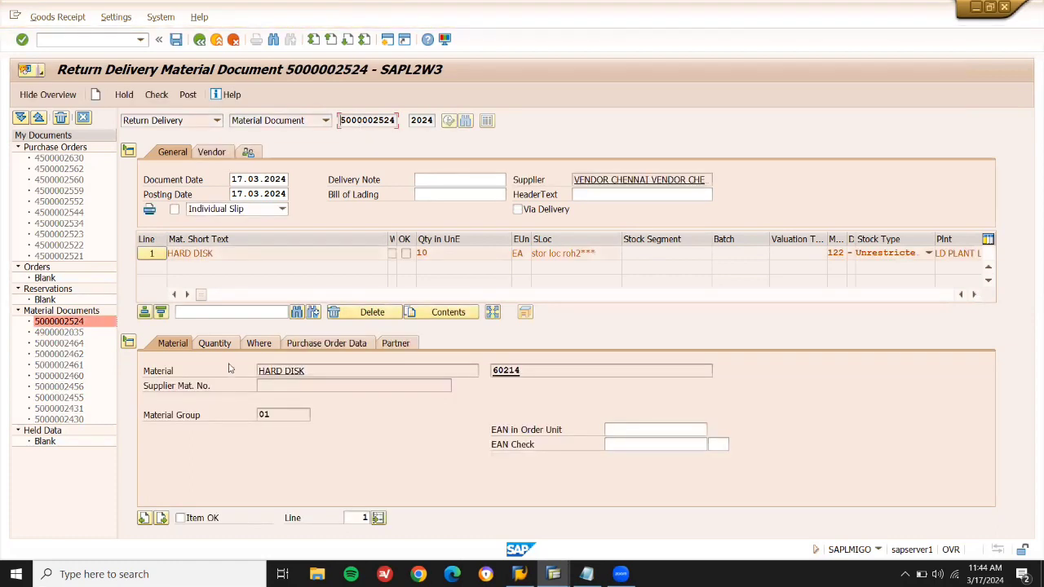
left_click(270, 345)
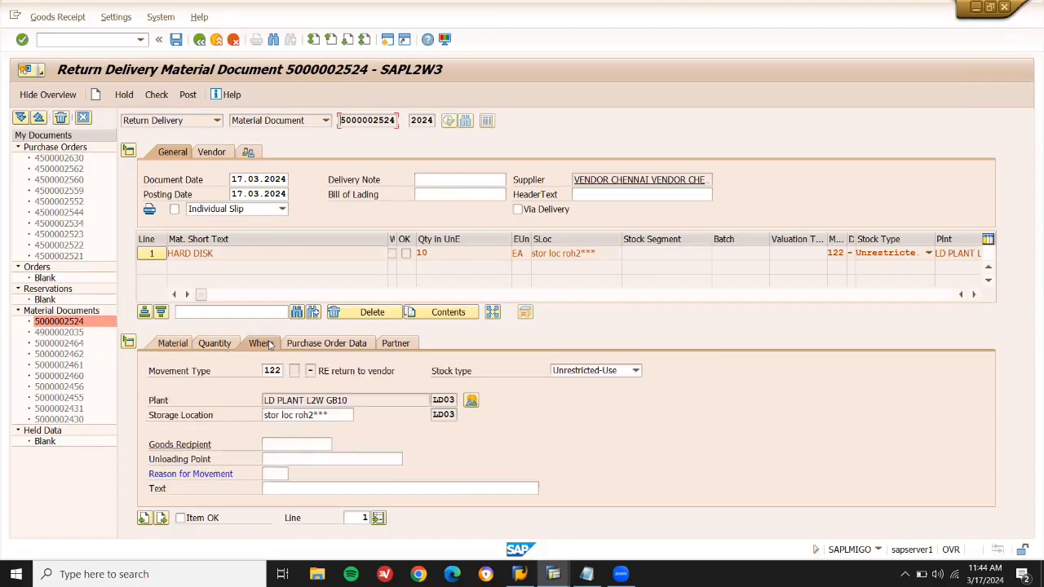
left_click(275, 474)
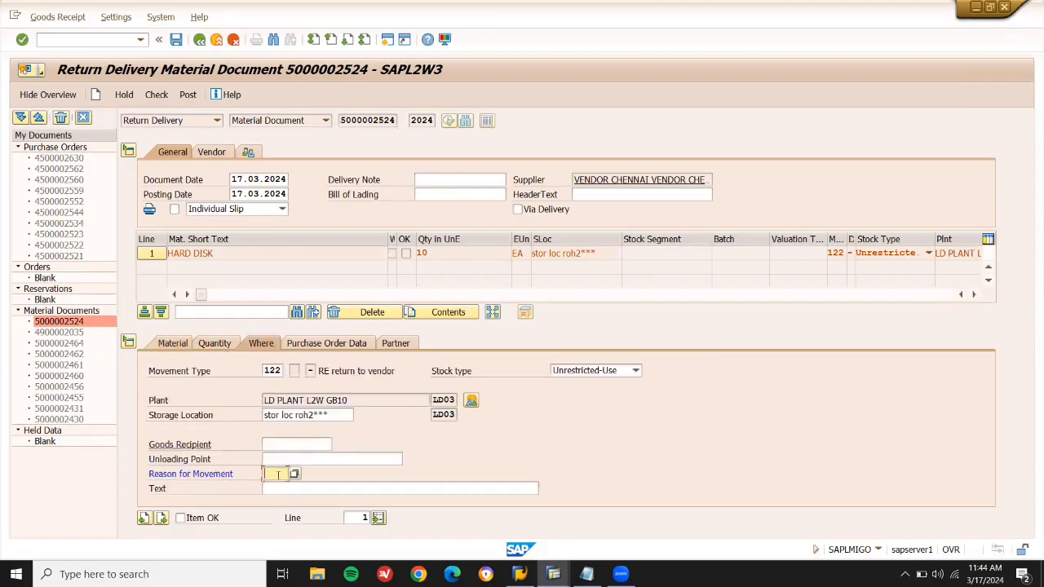
left_click(295, 474)
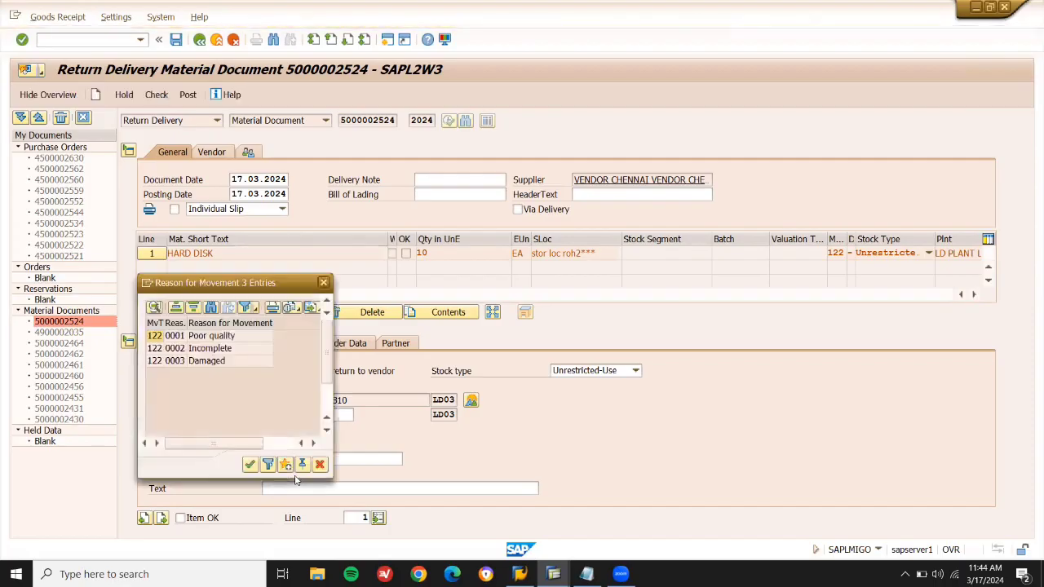
double_click(231, 339)
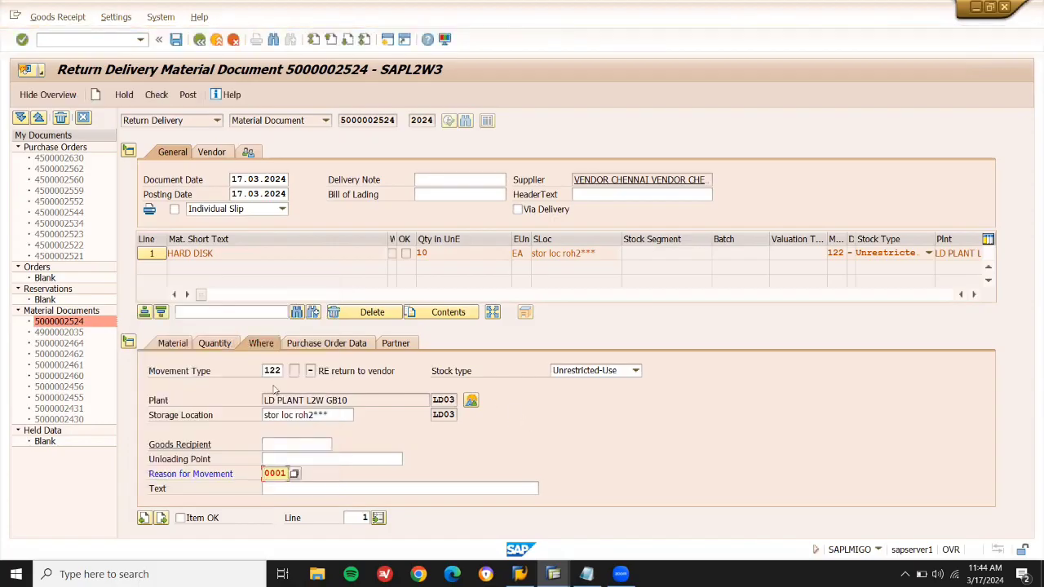
left_click_drag(265, 370, 281, 371)
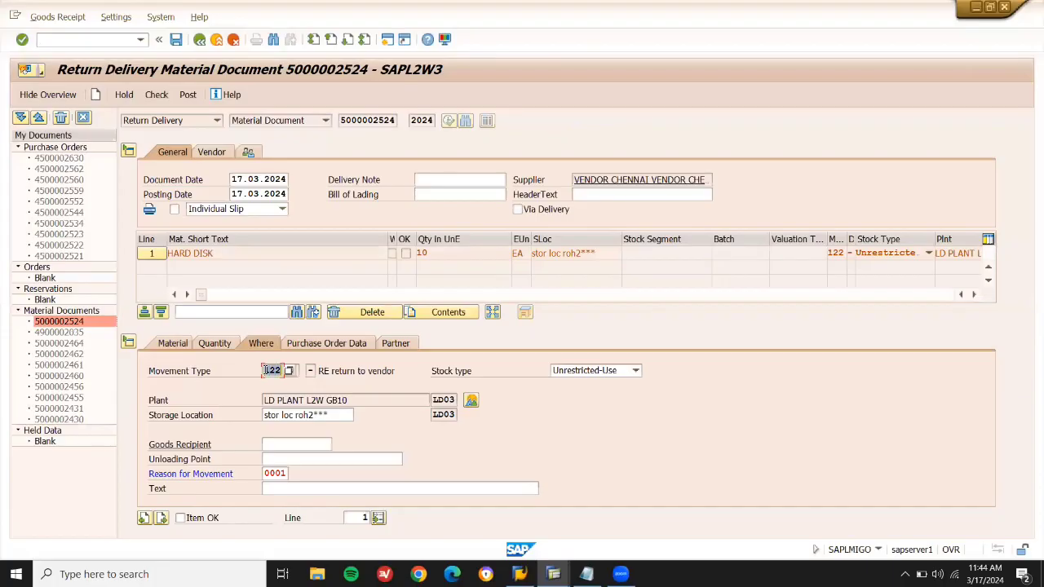
left_click(180, 520)
left_click(192, 98)
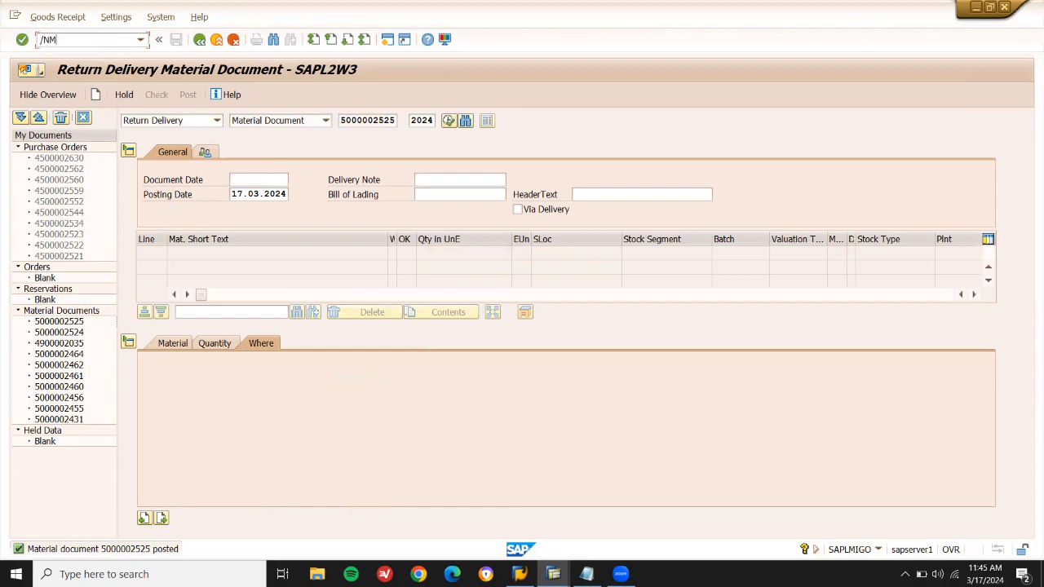
Start a Credit Memo in MIRO dated 17.03.2024 with automatic tax calculation.
key("Return")
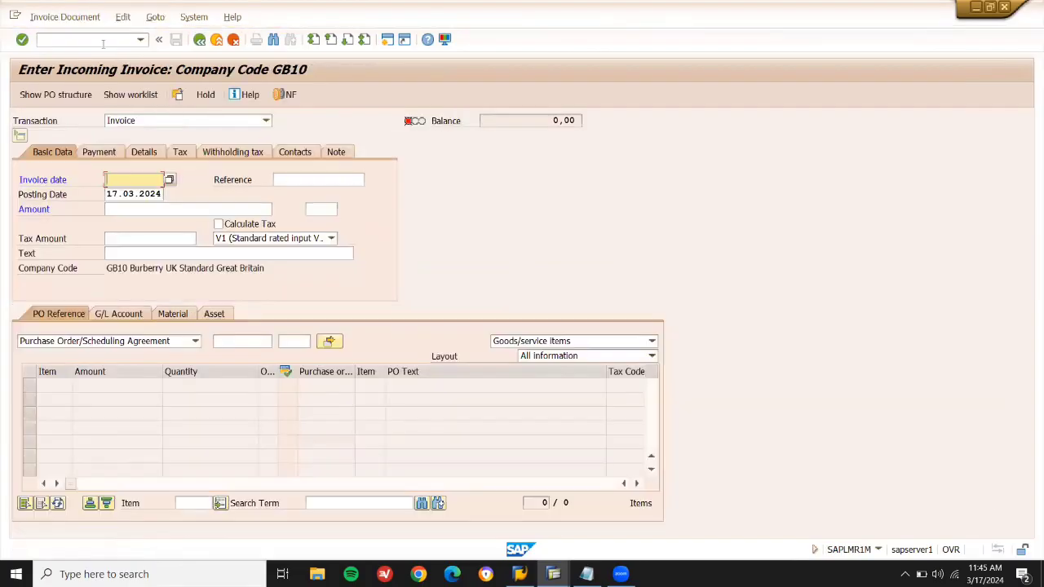
left_click(216, 122)
left_click(216, 122)
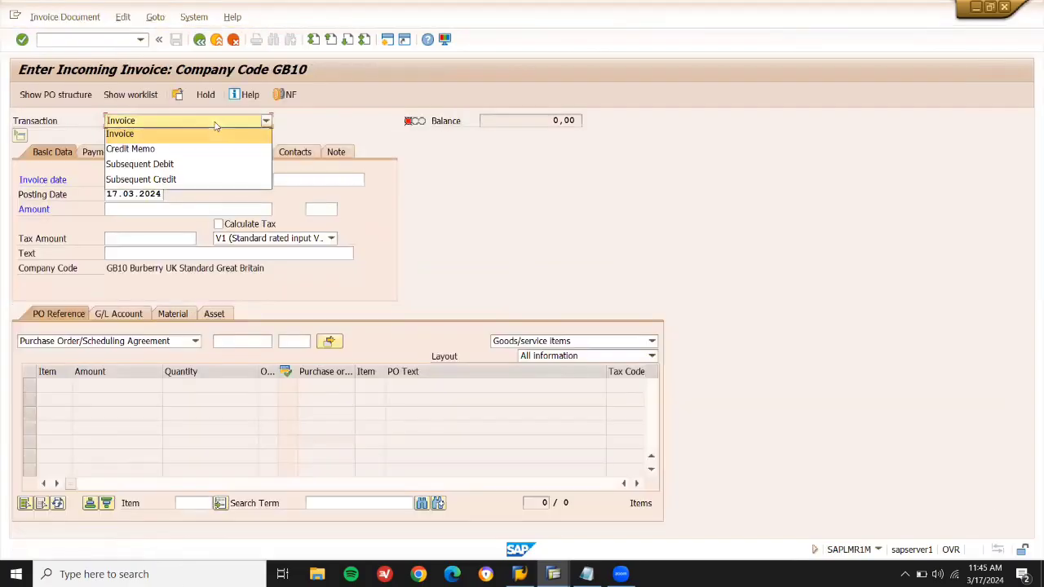
left_click(206, 149)
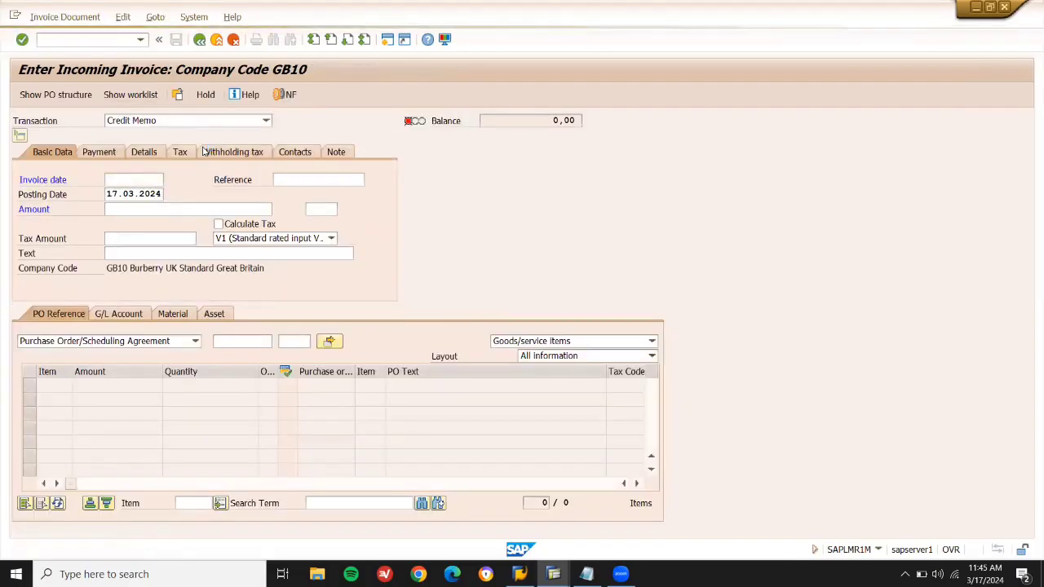
key("Down")
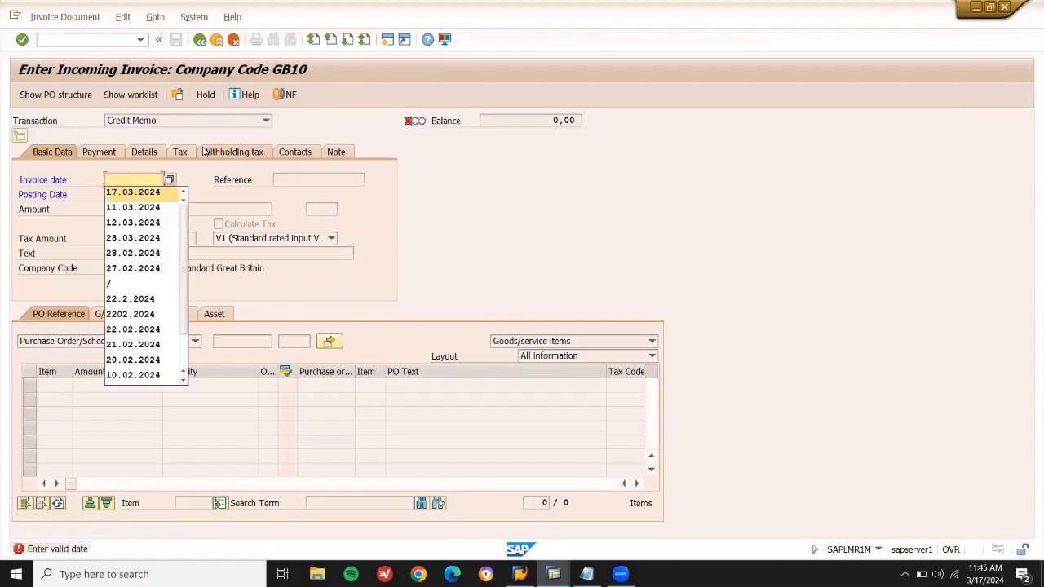
key("Return")
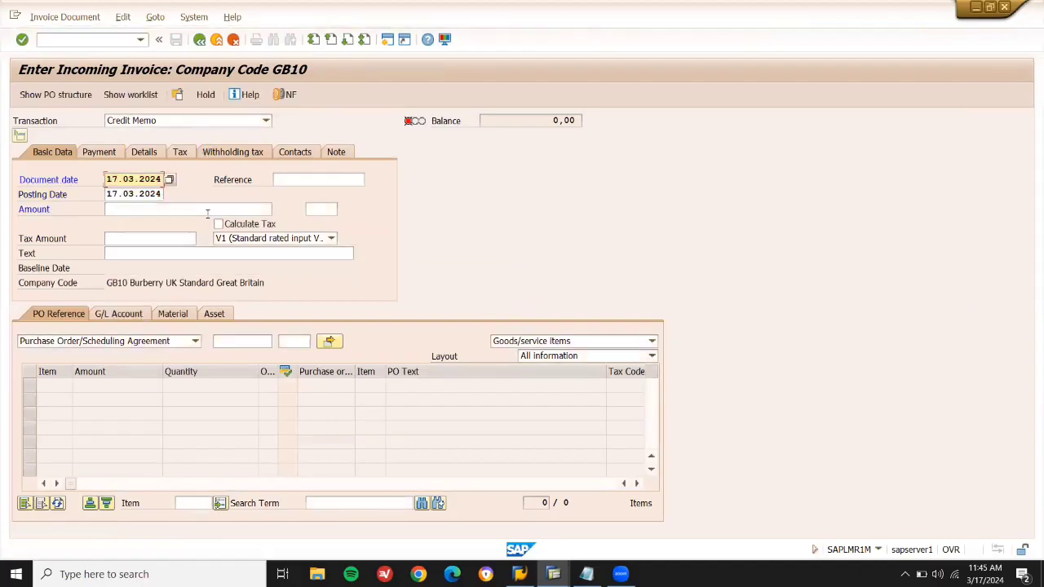
left_click(219, 223)
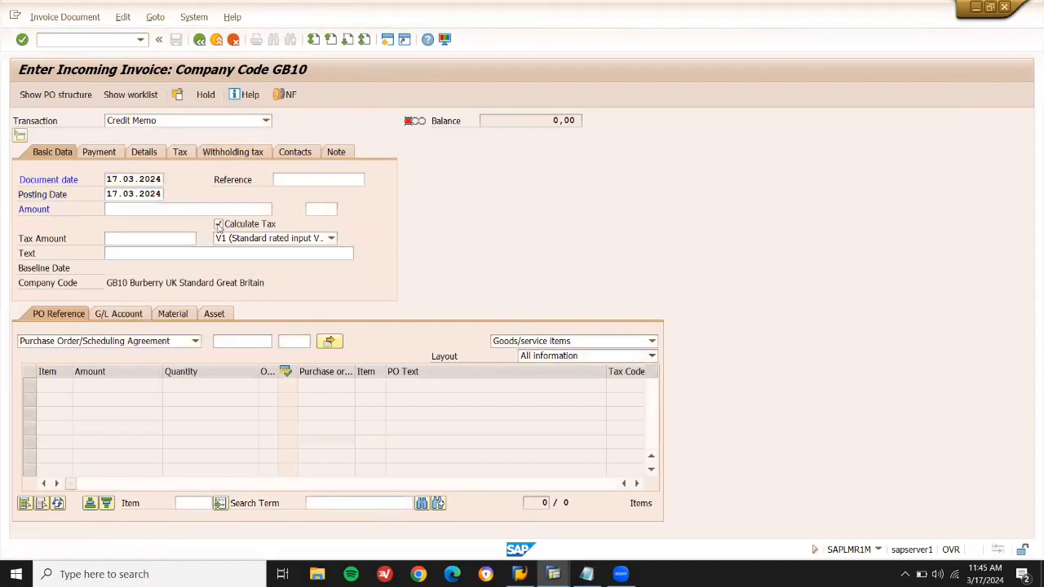
Clear the wrong value from the PO reference field and bring up the SAP MM notes.
left_click(235, 342)
type("7.000,00")
key("BackSpace")
key("BackSpace")
key("BackSpace")
key("BackSpace")
key("BackSpace")
key("BackSpace")
key("BackSpace")
key("BackSpace")
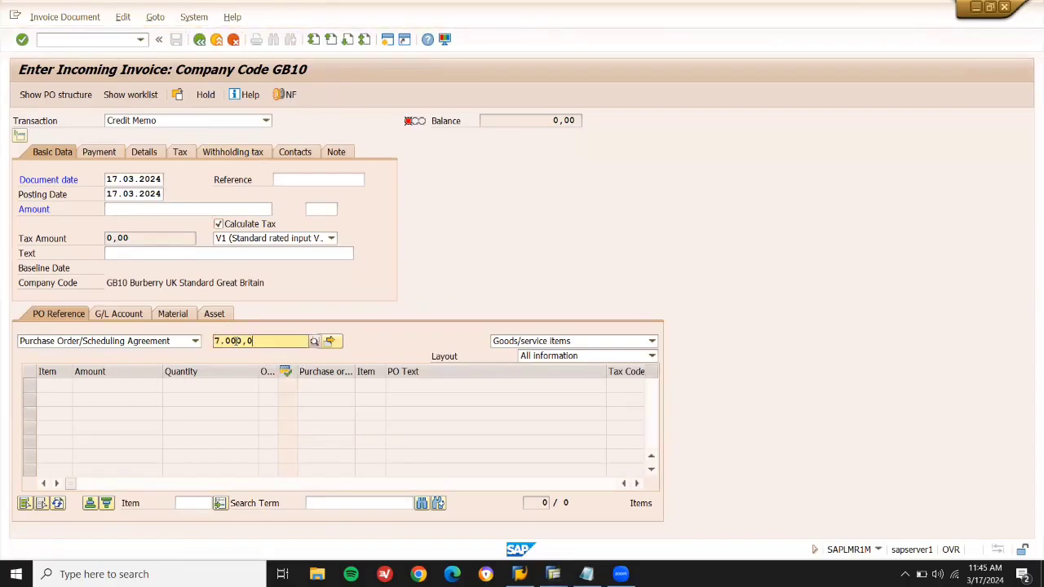
key("Return")
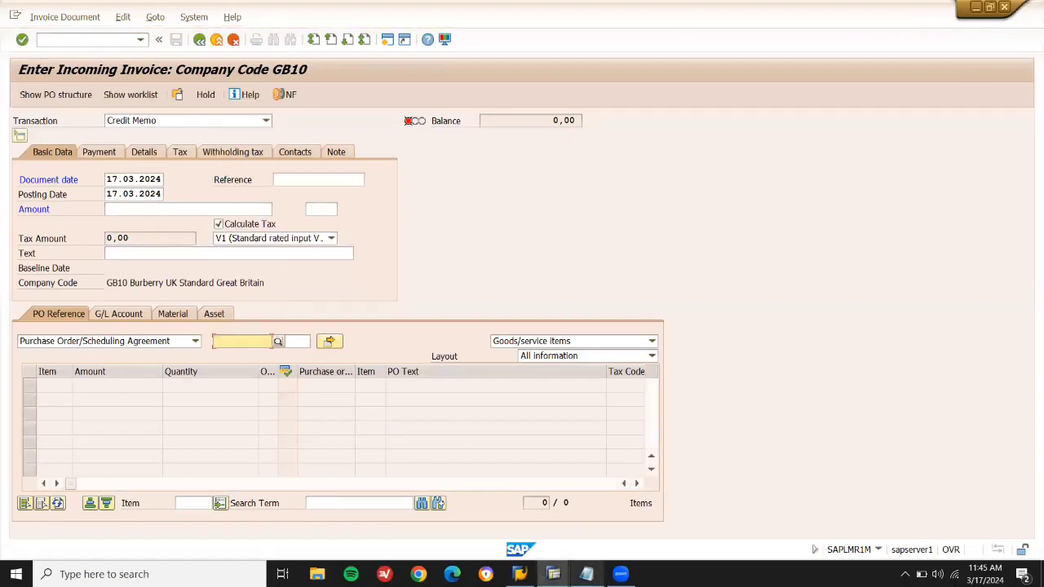
left_click(586, 574)
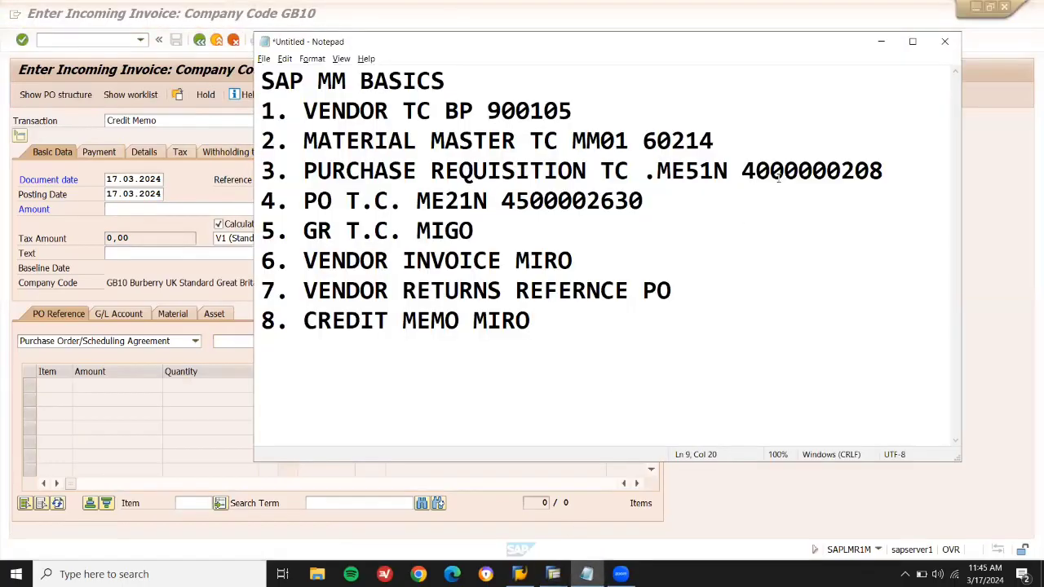
double_click(626, 201)
key("ctrl+c")
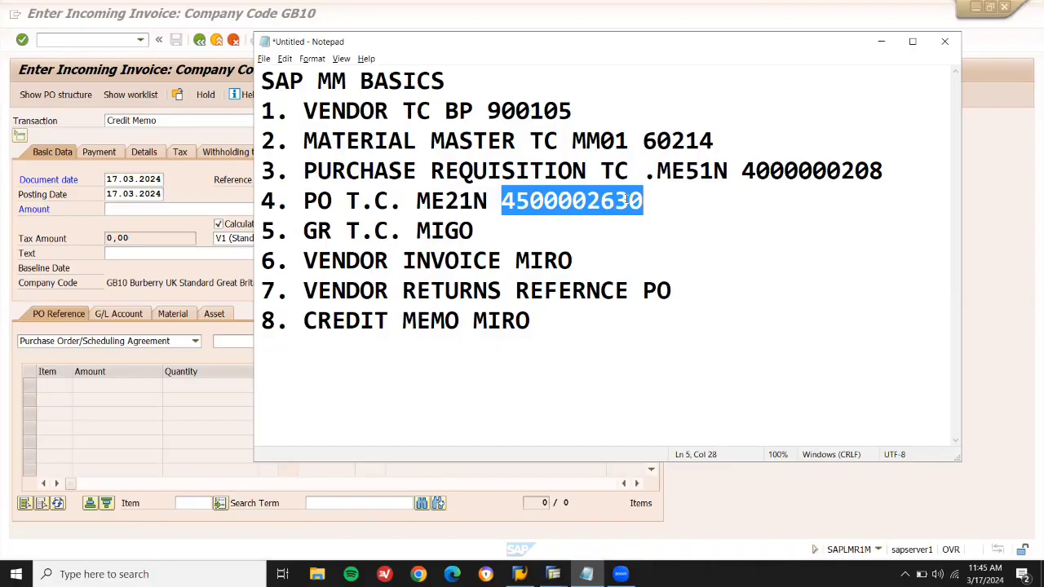
left_click(233, 359)
key("Home")
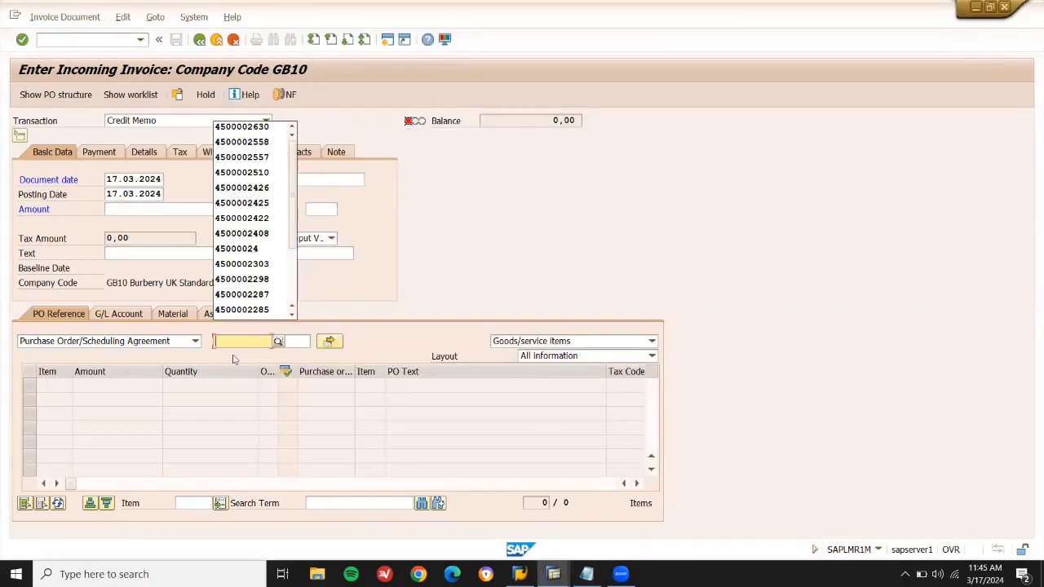
key("ctrl+v")
key("Return")
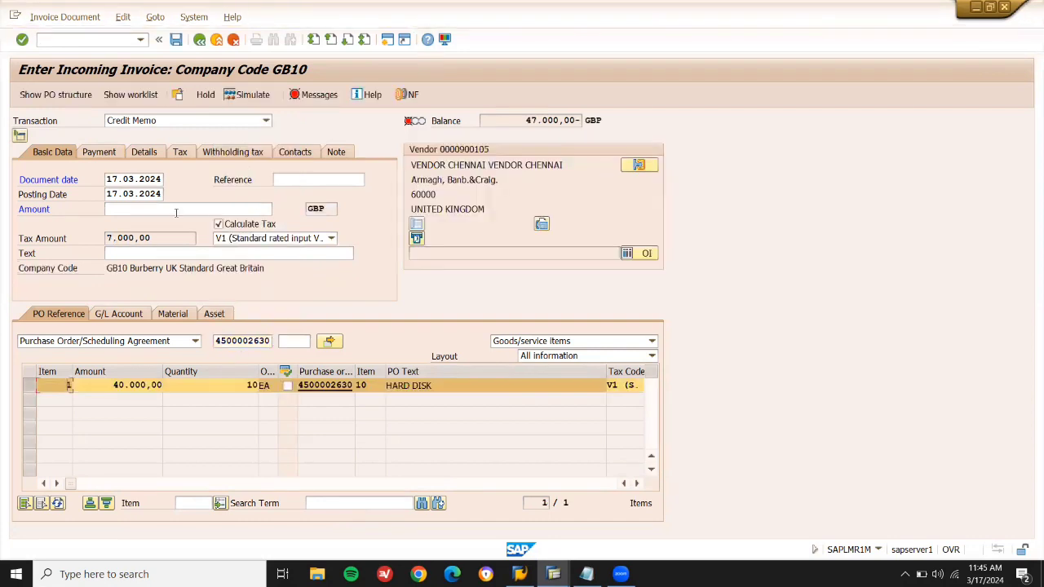
left_click(254, 209)
type("47000")
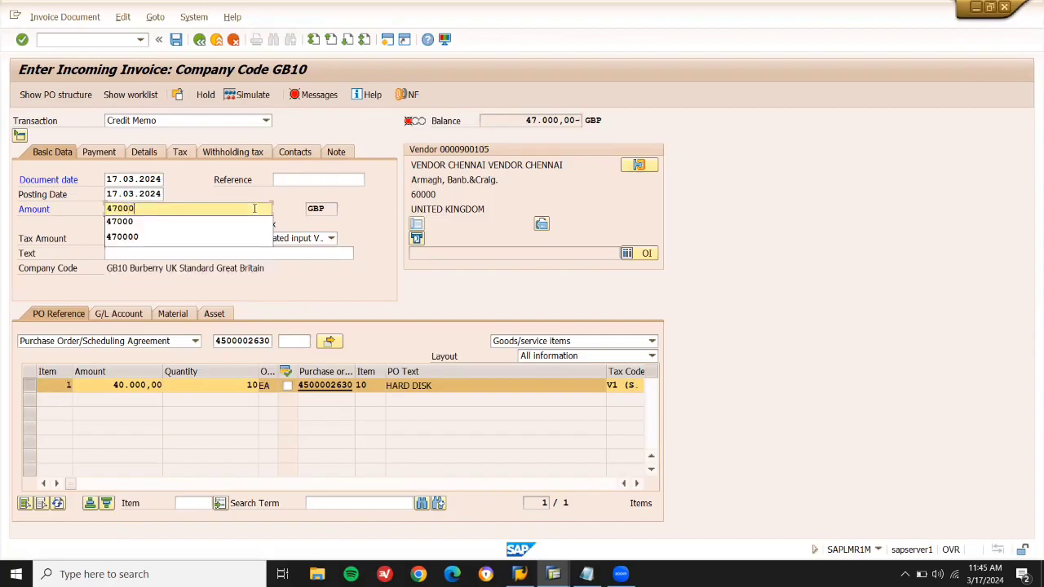
key("Return")
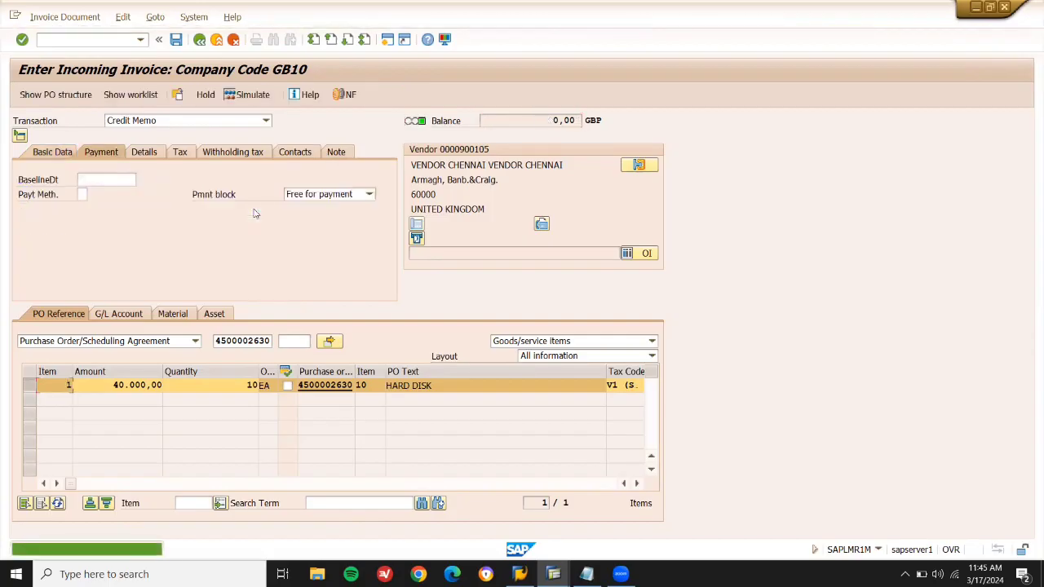
left_click(97, 181)
left_click(99, 191)
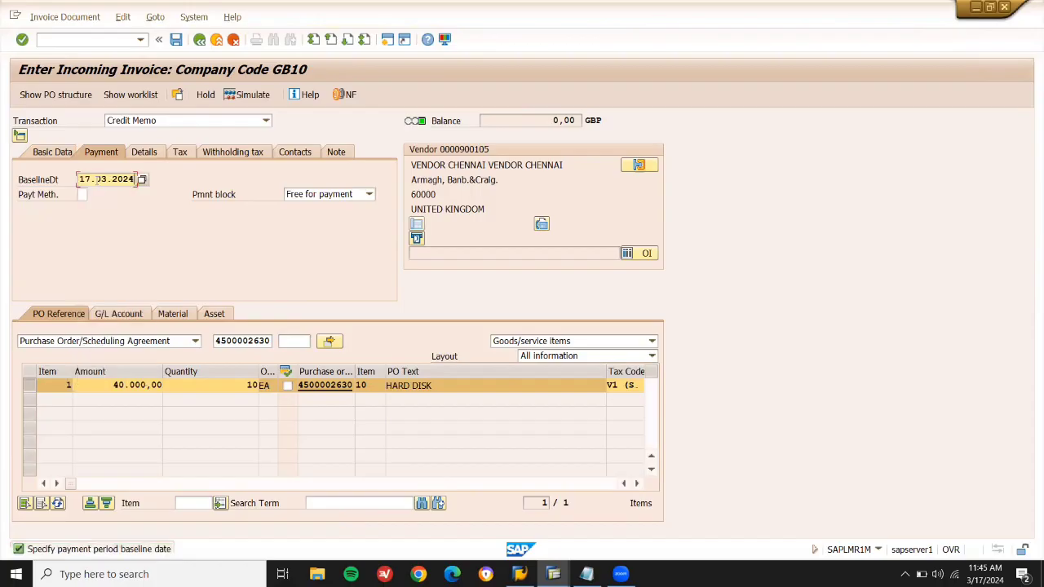
key("Return")
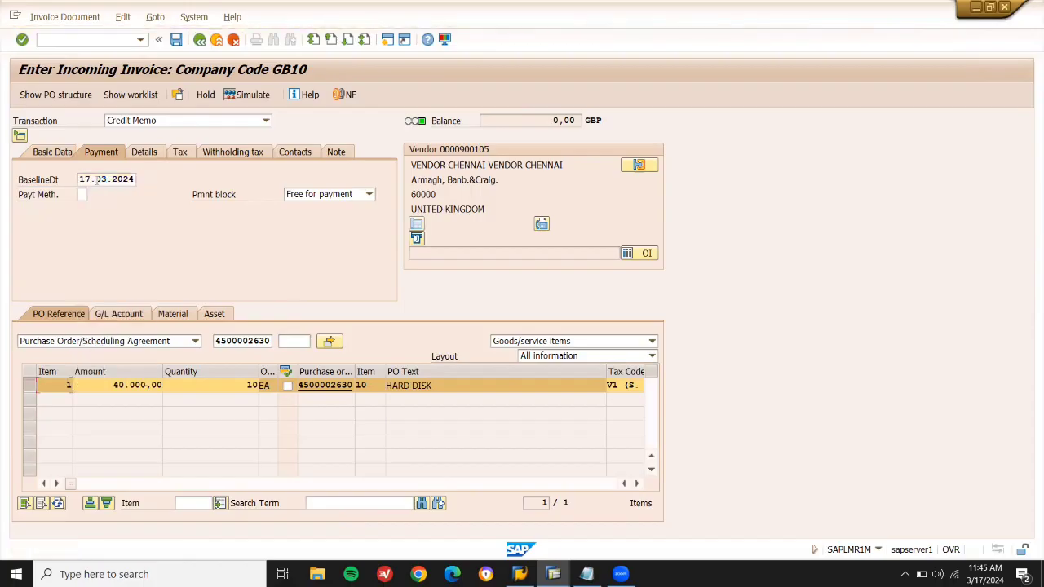
left_click(176, 44)
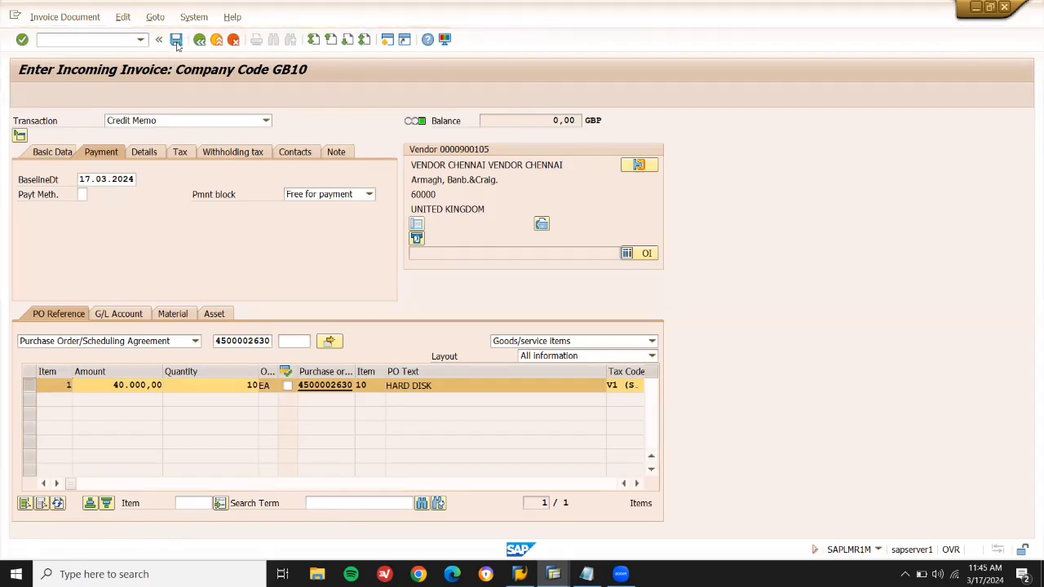
left_click(107, 41)
type("/NME23N")
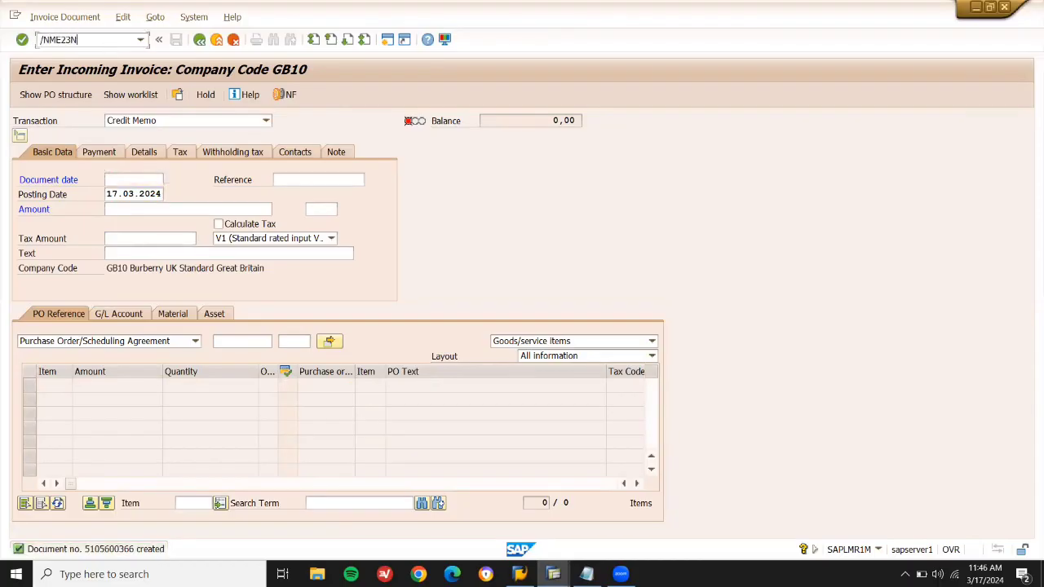
key("shift+Left")
key("shift+Left")
key("shift+Left")
key("shift+Left")
key("shift+Left")
key("Return")
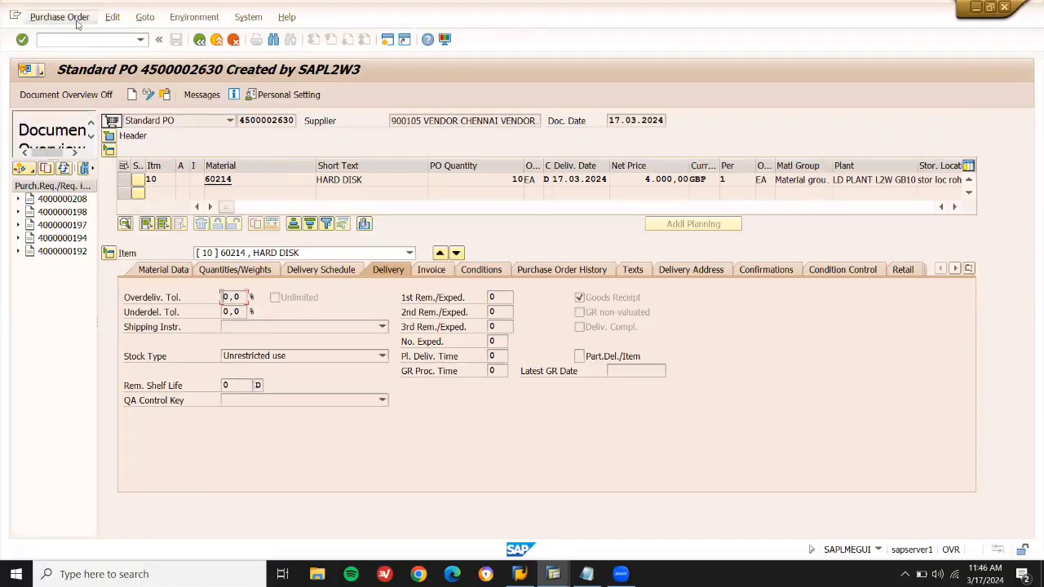
left_click(79, 18)
left_click(79, 36)
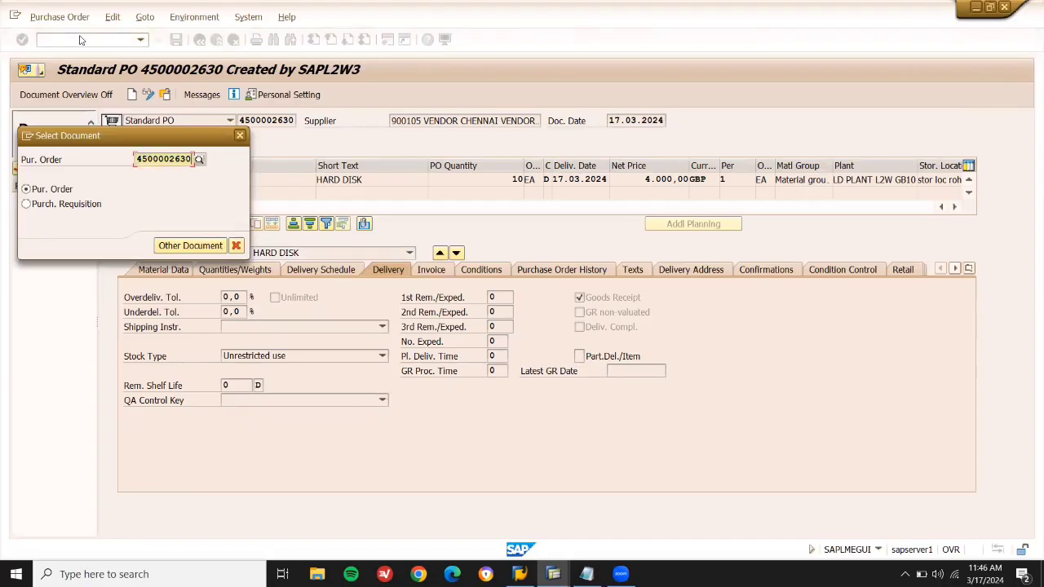
key("Return")
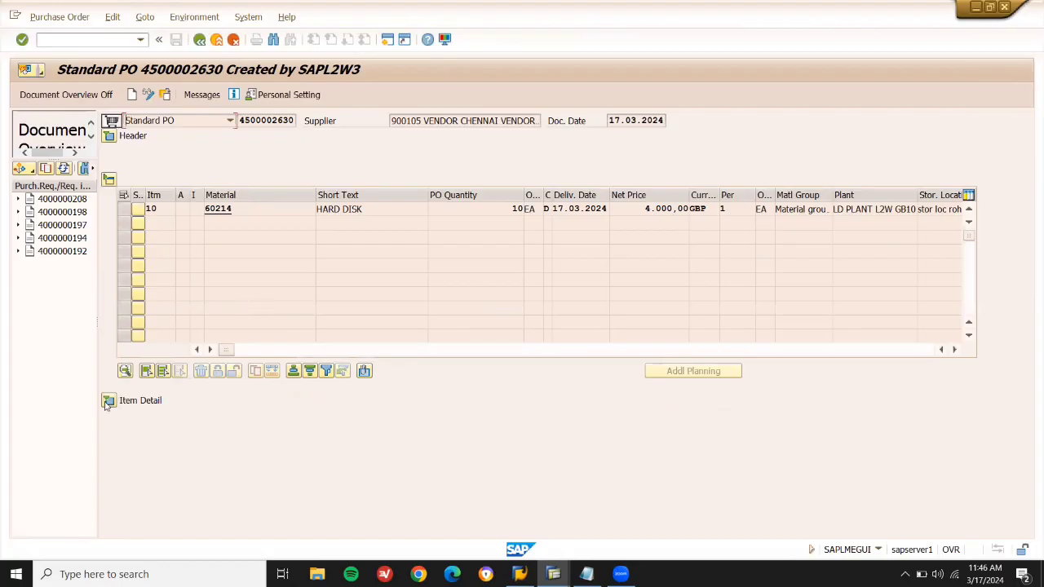
left_click(109, 400)
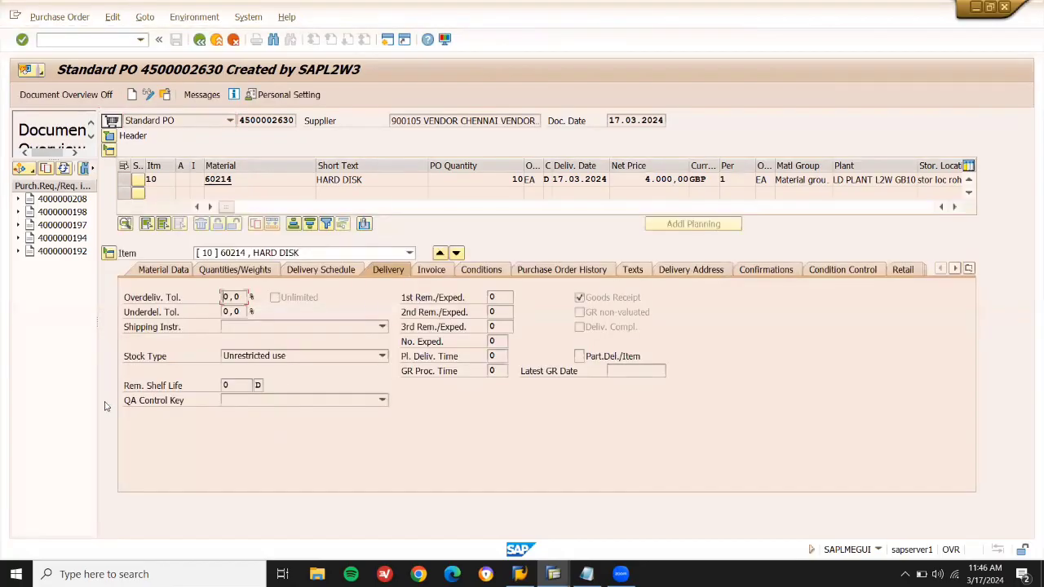
left_click(569, 276)
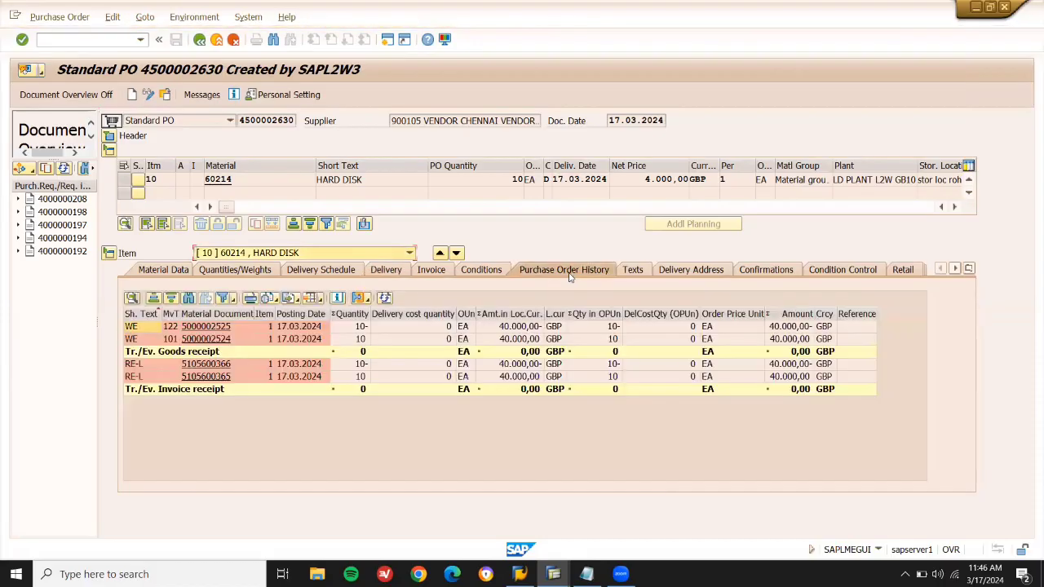
left_click(128, 339)
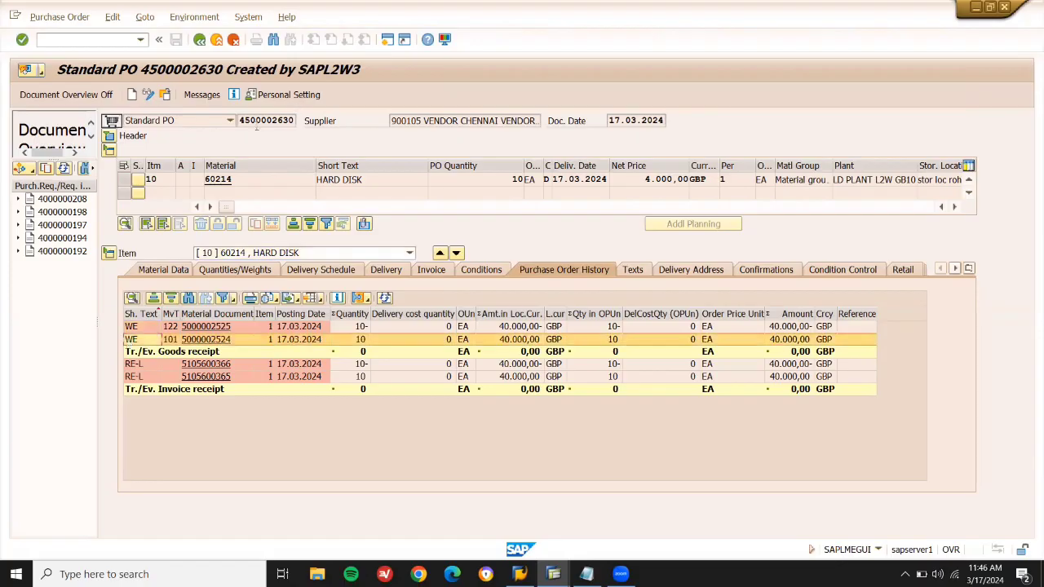
left_click(140, 378)
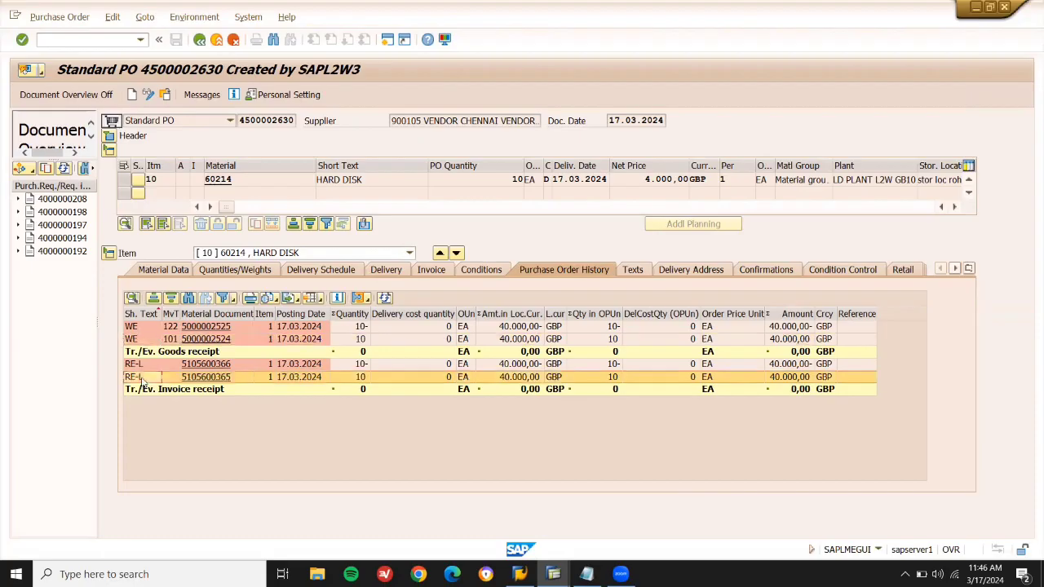
left_click(143, 340)
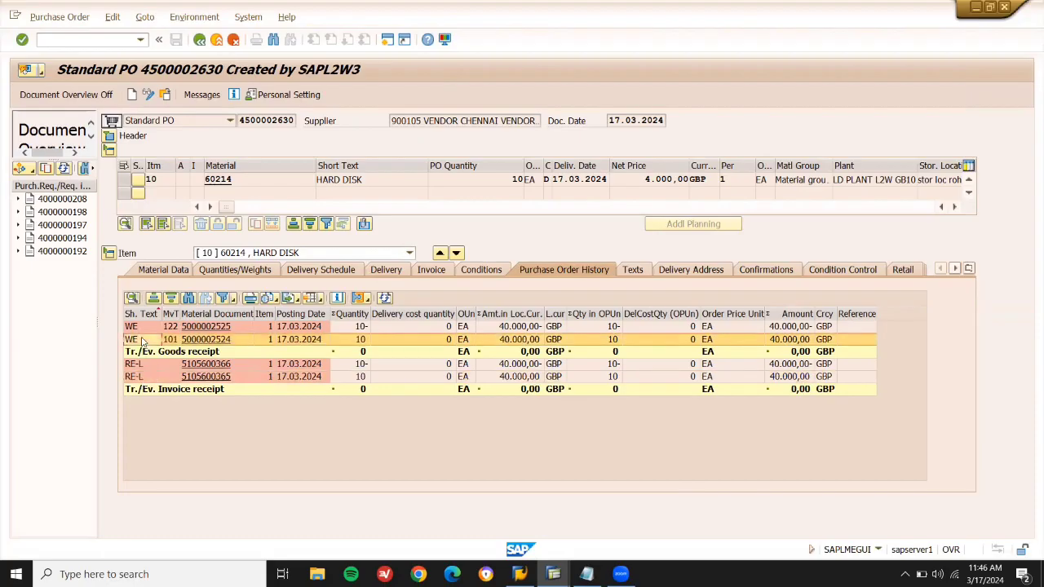
left_click(140, 376)
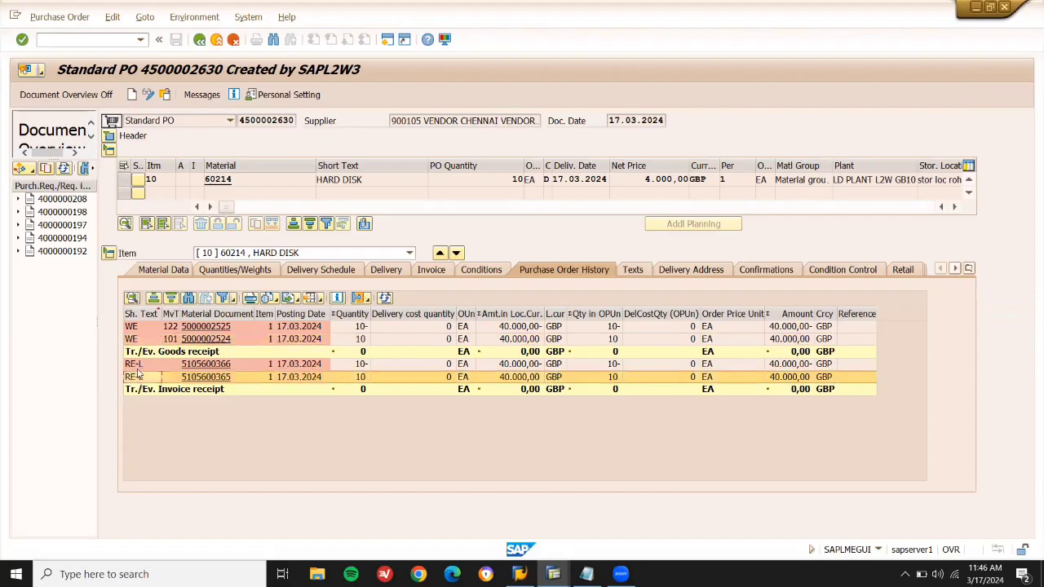
left_click(142, 327)
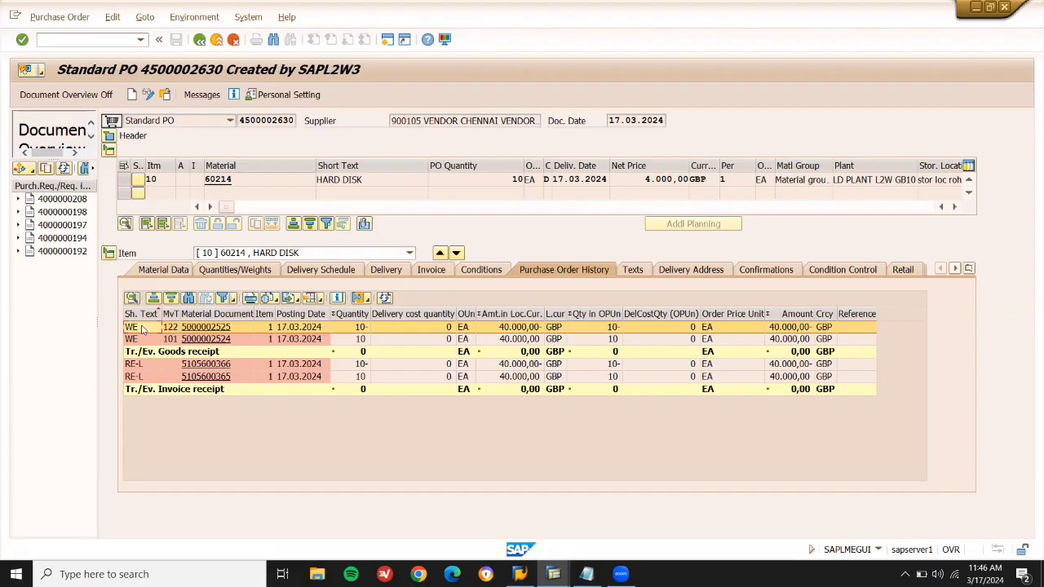
left_click(140, 366)
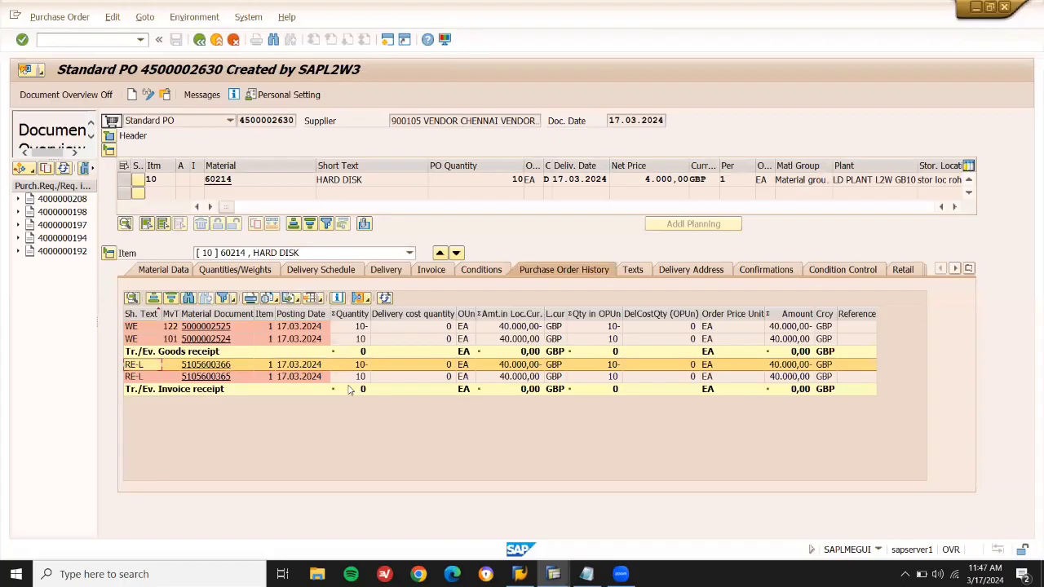
Leave ME23N and type the heading 'SUB CONTRACTING PROCESS' under the eight-step outline.
left_click(216, 40)
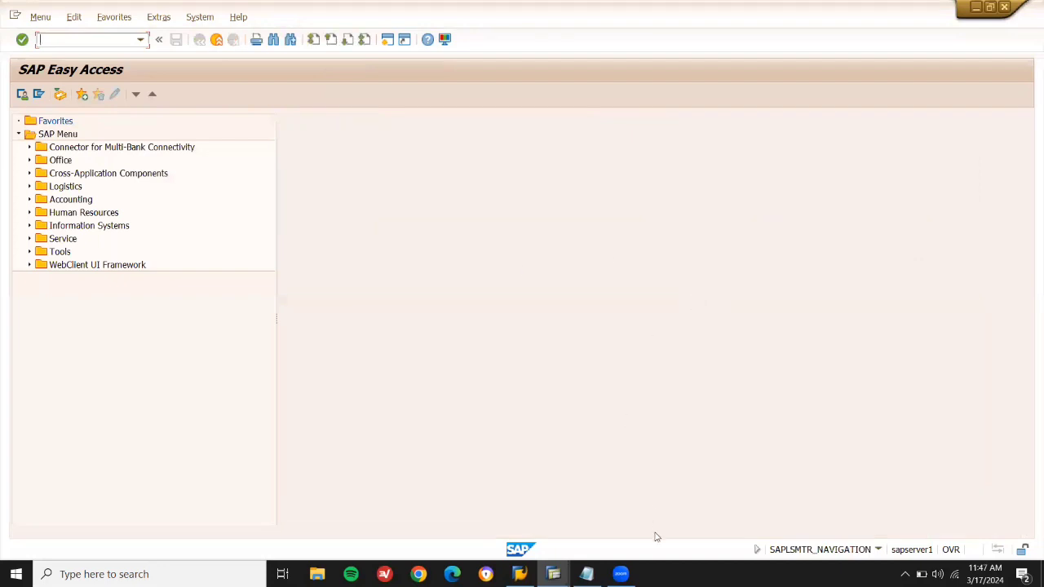
left_click(586, 574)
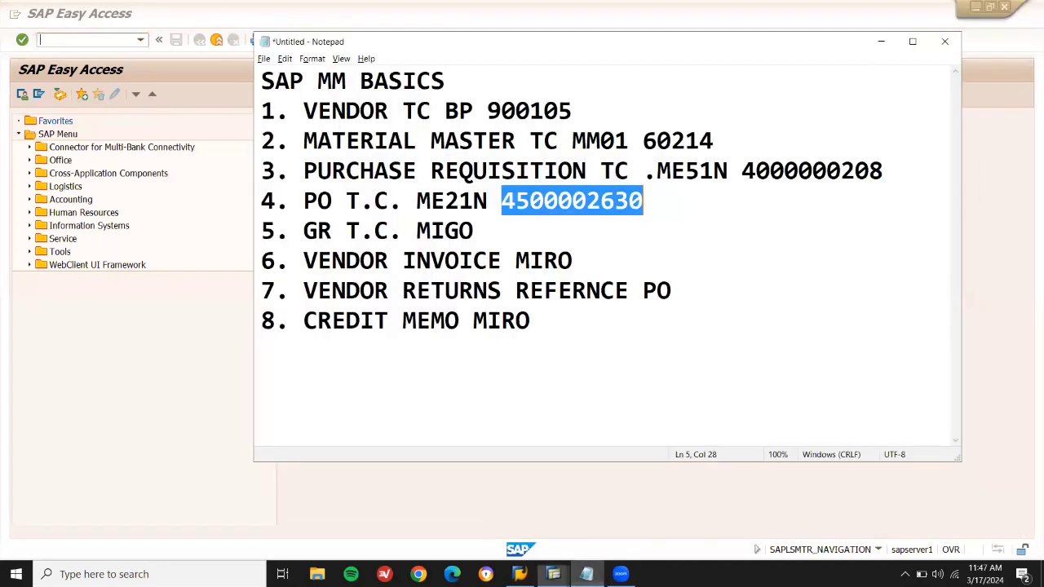
left_click(595, 363)
key("Return")
key("Return")
key("Return")
key("Up")
key("Up")
key("Return")
type("SUB CO")
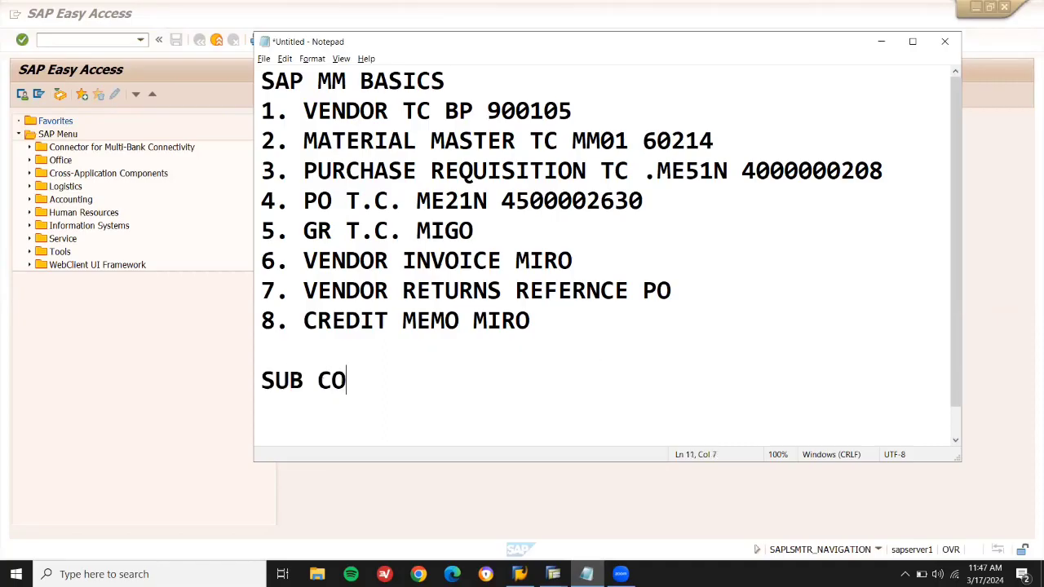
type("NTRACTING")
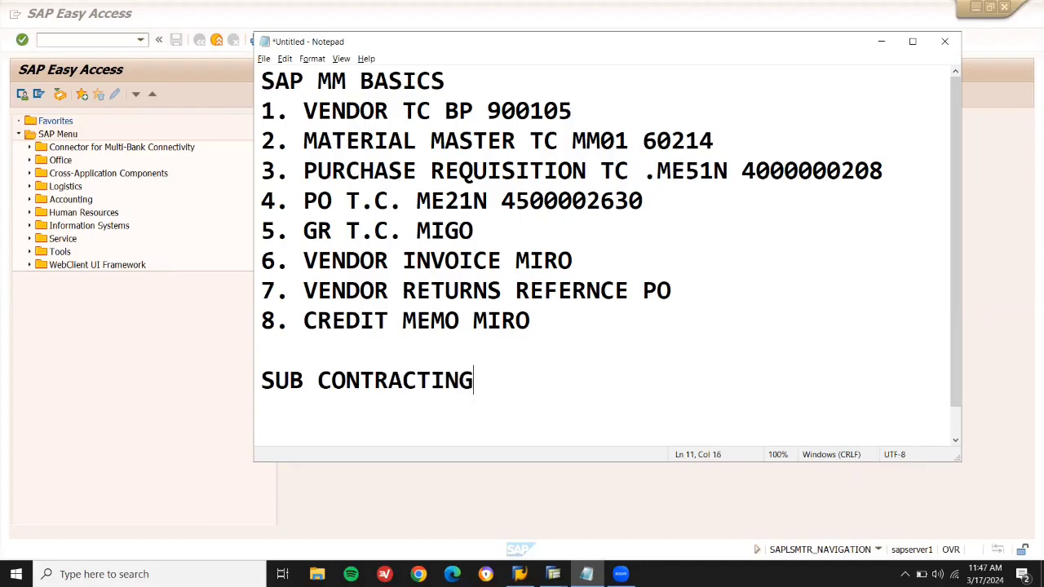
type(" PROCESS")
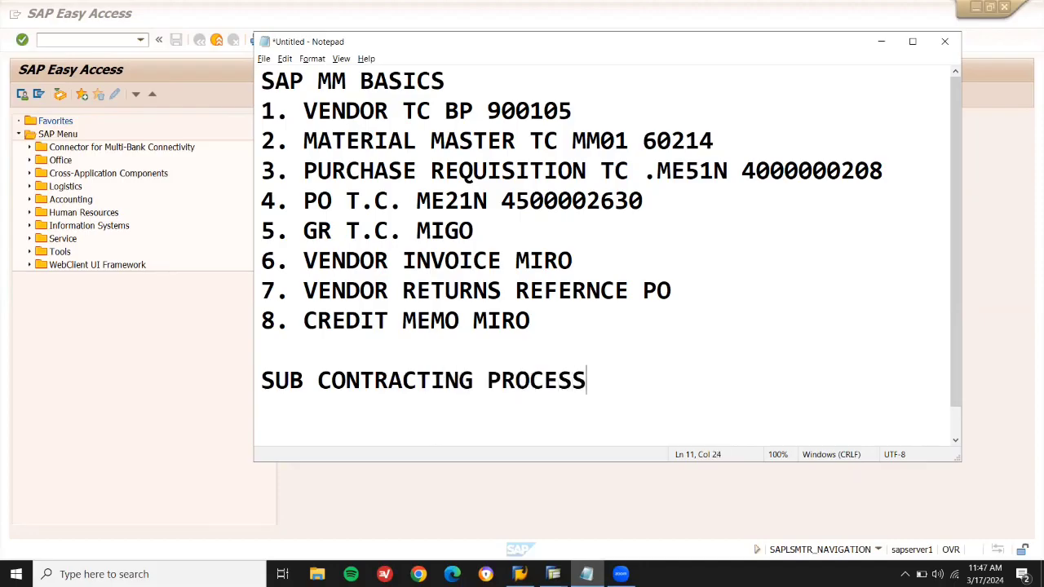
key("Return")
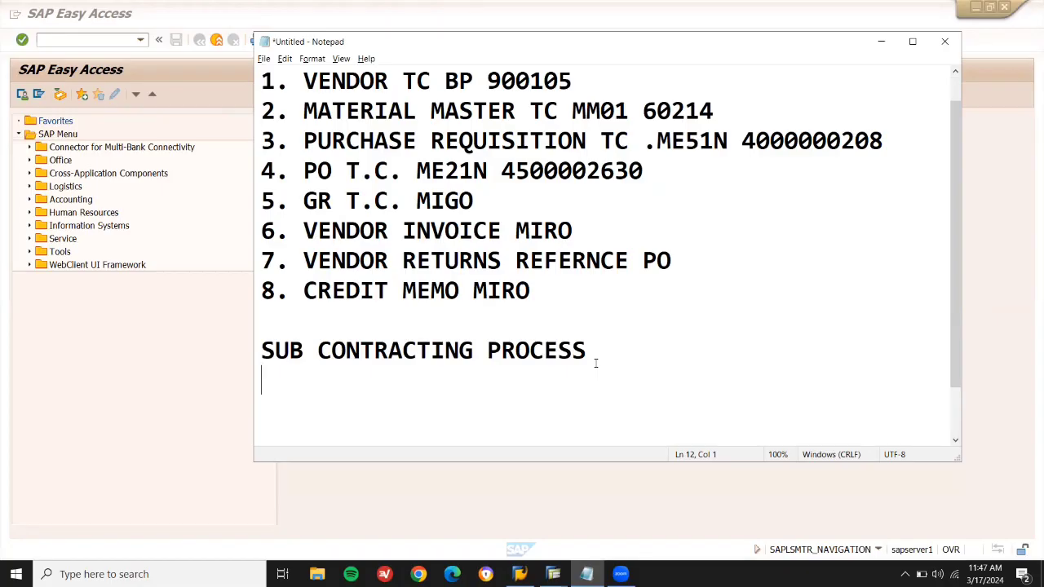
Write 'DEFINITION:' with 'WE SEND RAW MATERIAL TO VENDOR' and 'VENDOR IN TURN SEND US BACK THE FINIHED MATERIAL'.
type("DEFINITION:")
key("Return")
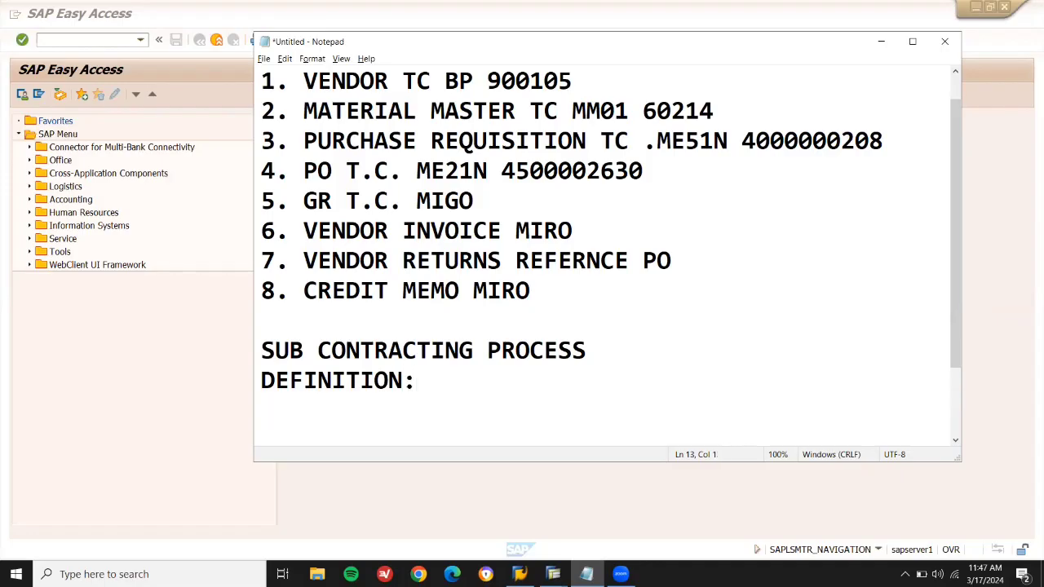
type("WE SE")
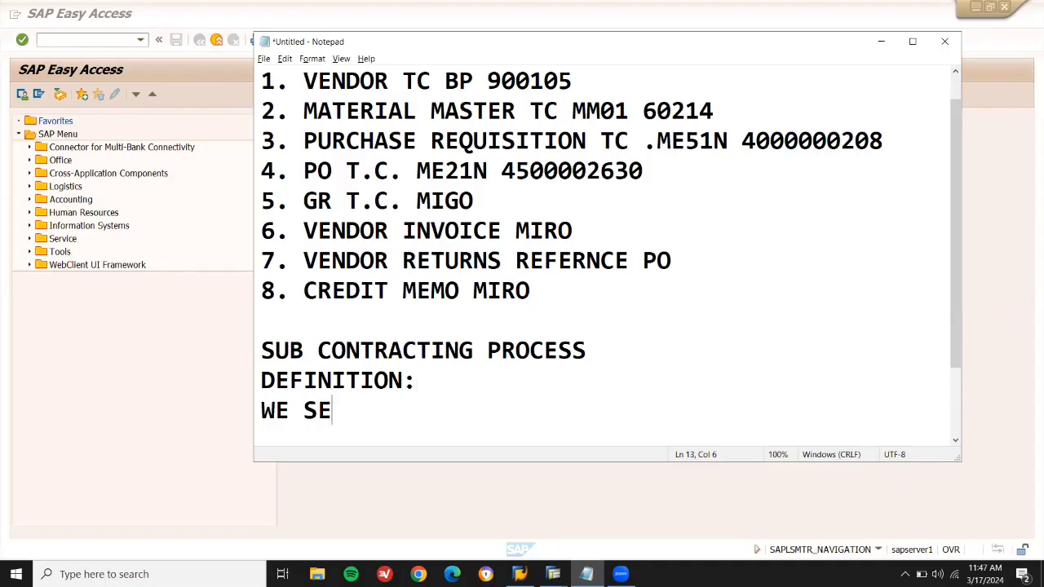
type("ND RAW ")
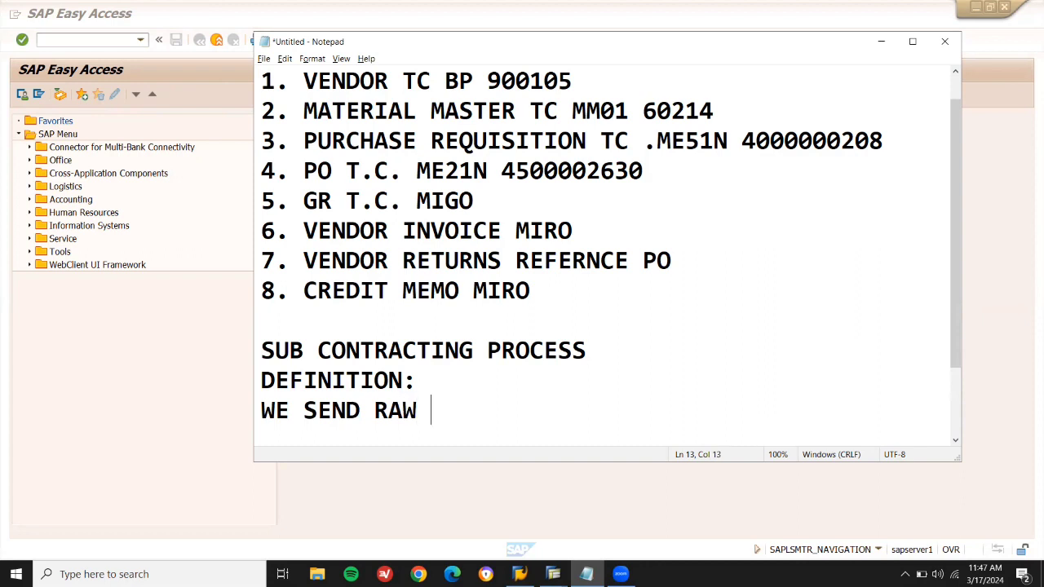
type("MATERIAL TO ")
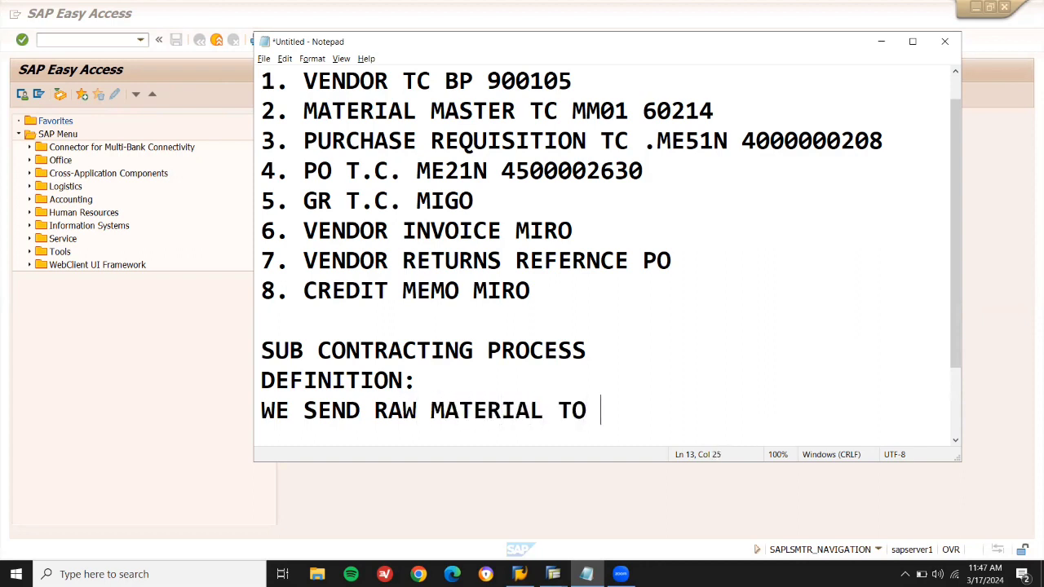
type("VENDOR")
key("Return")
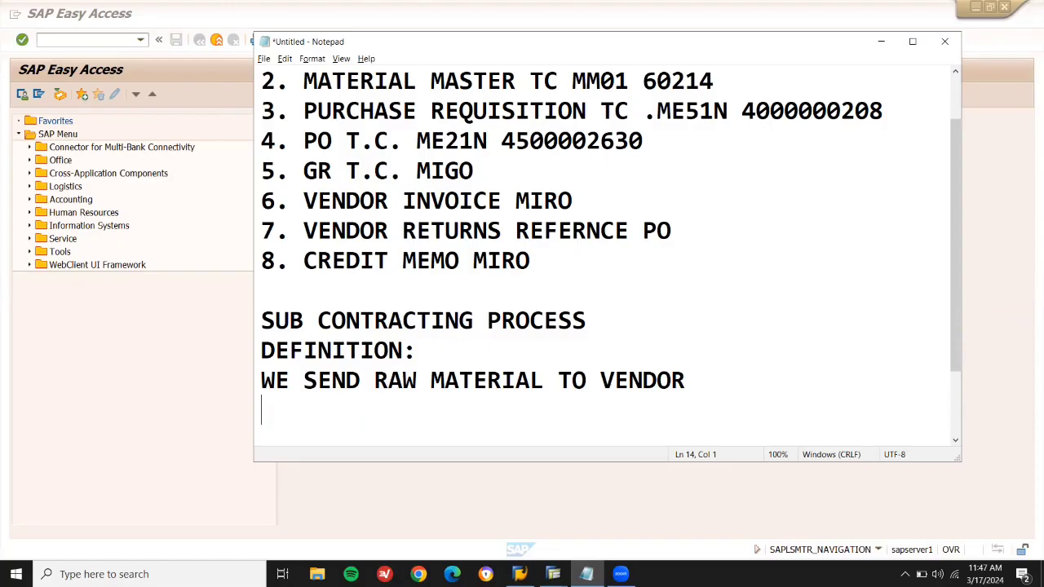
type("VENDOR I")
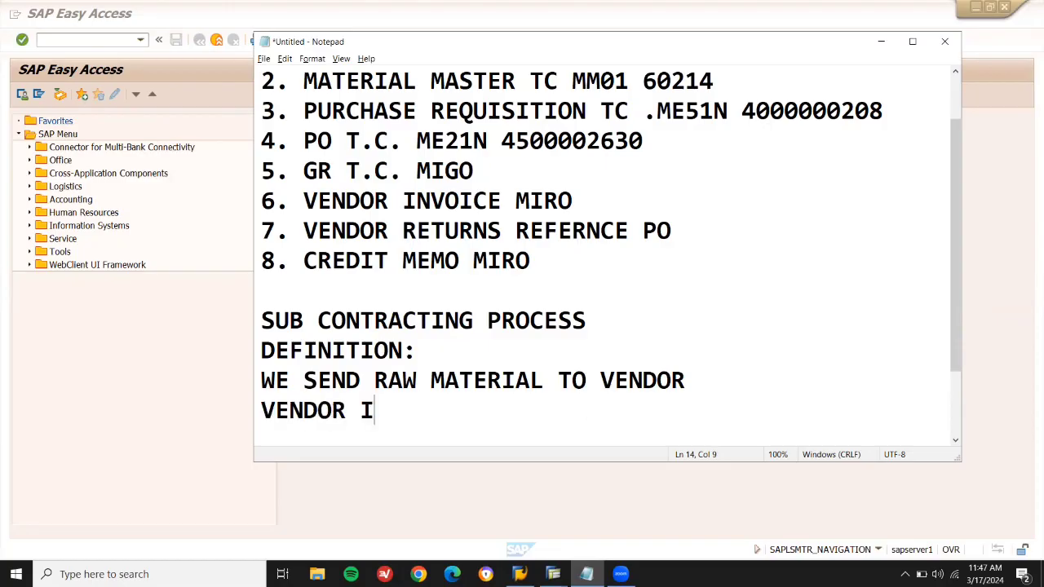
type("N TURN S")
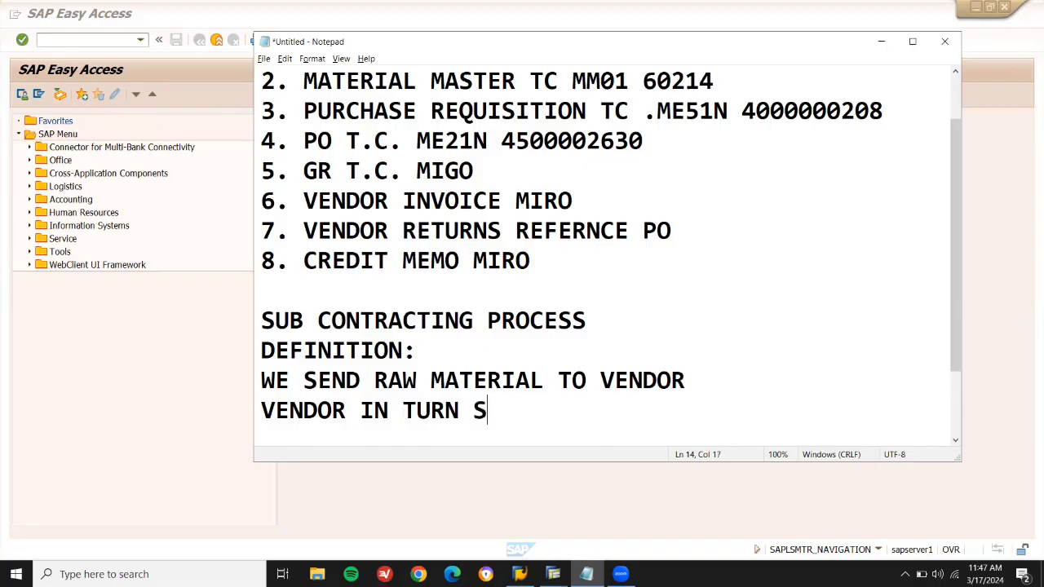
type("END US BACK")
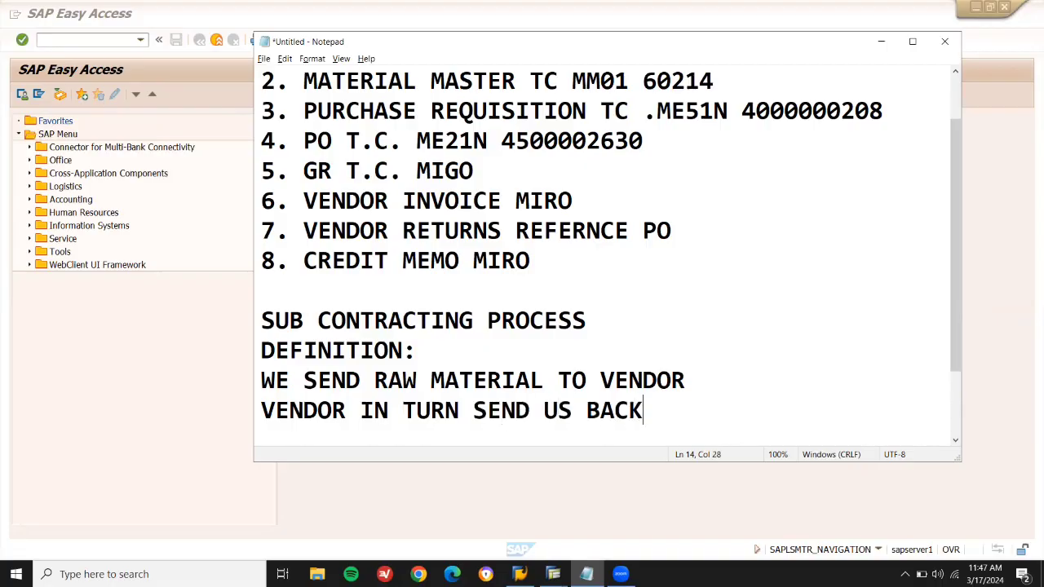
type(" THE MATERIAL")
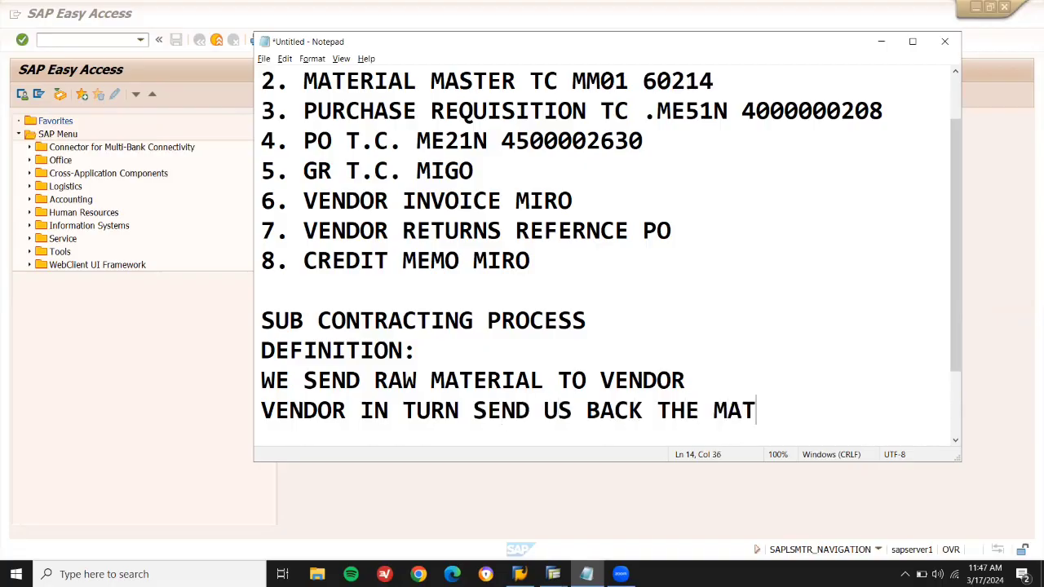
key("Left")
key("Left")
key("Left")
key("Left")
key("Left")
key("Left")
key("Left")
key("Left")
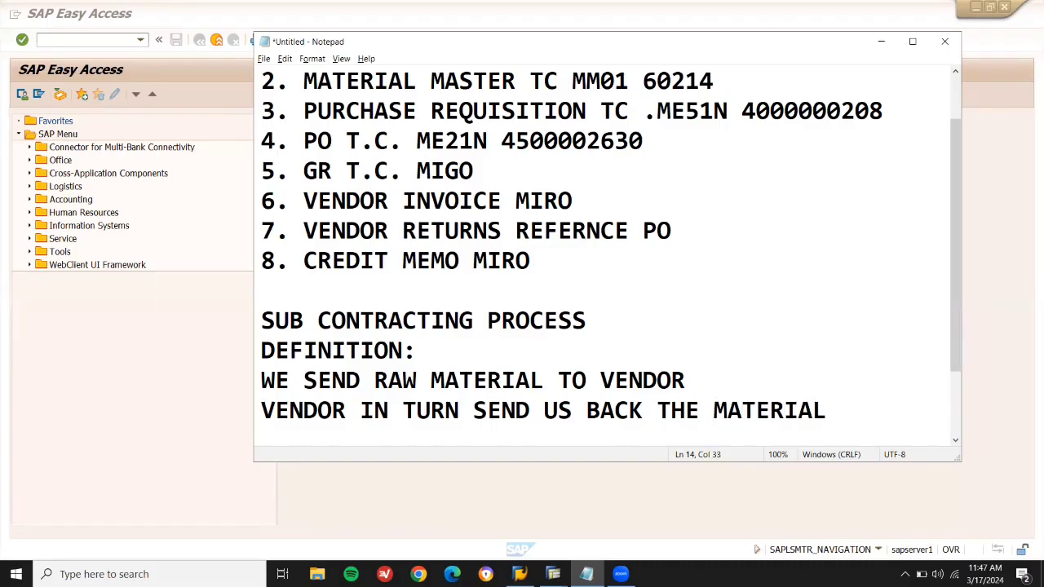
type("FINIHED")
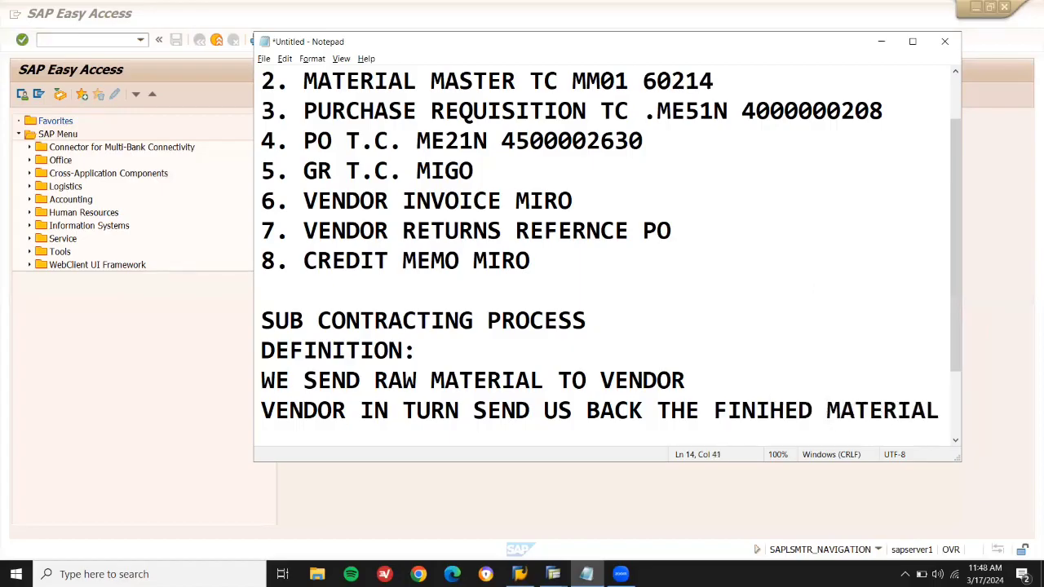
Copy 60214 from the notes onto a new line as '60214 --HARD DISK'.
left_click(114, 346)
left_click(88, 40)
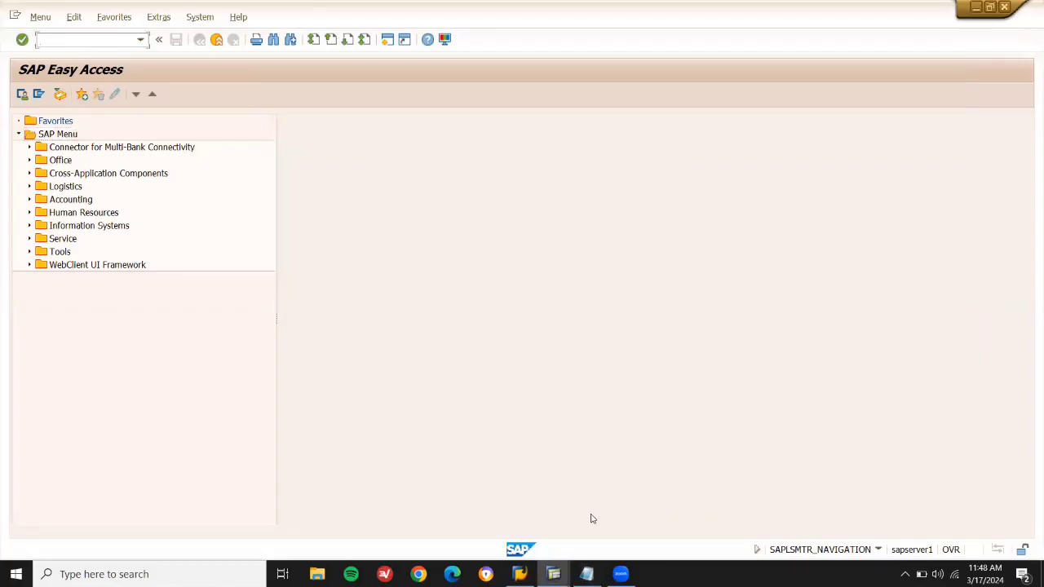
left_click(587, 574)
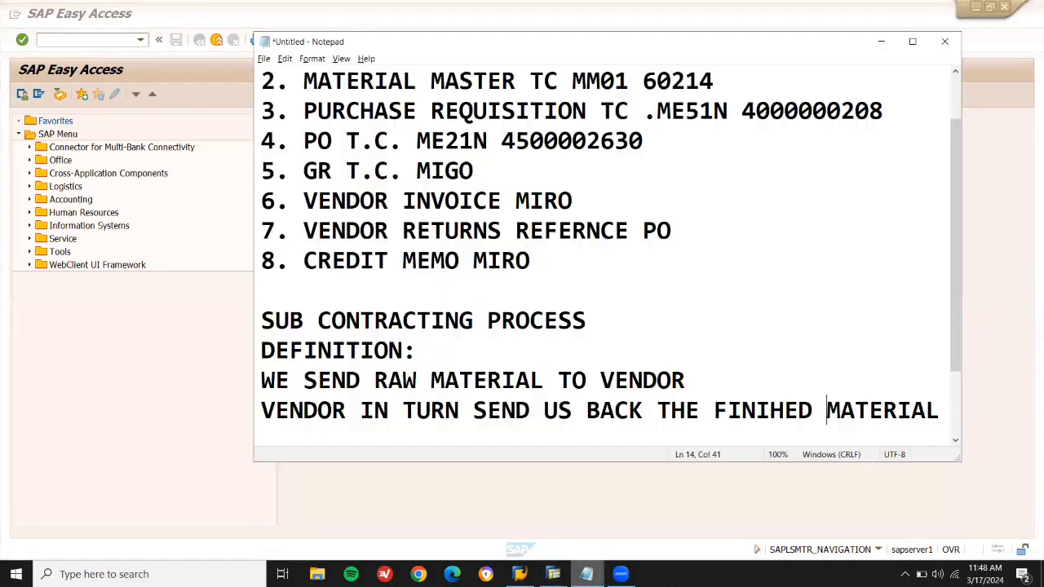
left_click_drag(955, 218, 954, 175)
double_click(666, 140)
key("ctrl+c")
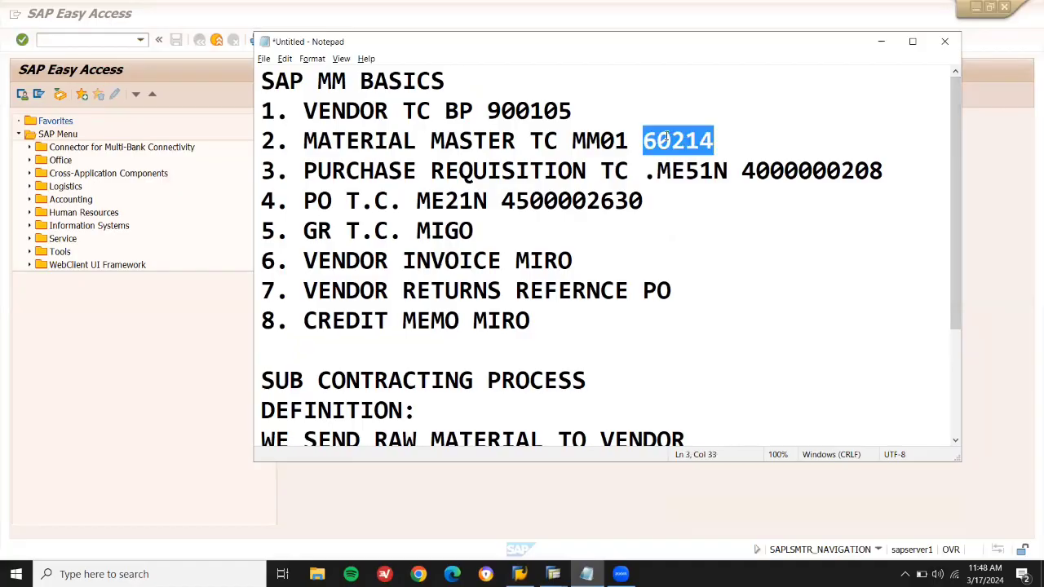
key("Down")
key("Down")
key("Down")
key("Down")
key("Down")
key("Down")
key("Down")
key("Down")
key("Down")
key("Down")
key("Down")
key("Down")
key("Down")
key("Down")
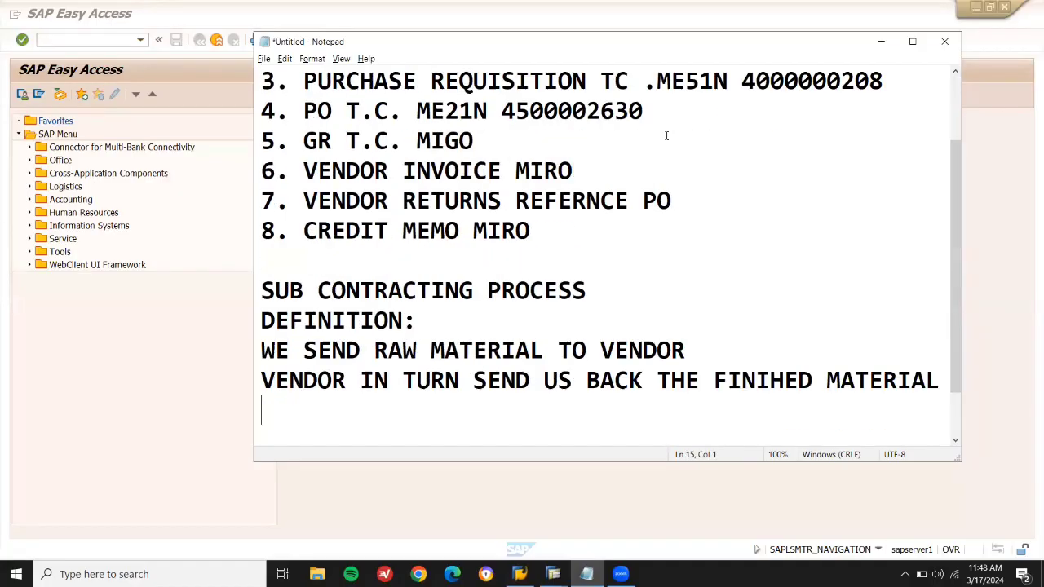
key("Up")
key("Up")
key("ctrl+v")
type("--HARD DISK")
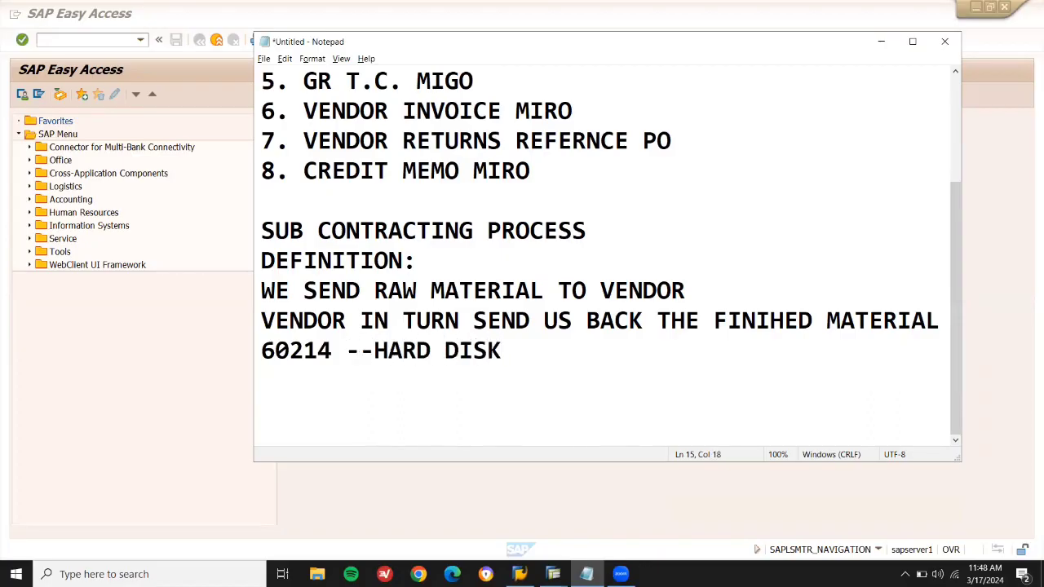
Add the lines 'COMPUTER' and 'RAM --' above the hard disk line.
key("Home")
key("Return")
key("Up")
type("COMPUTER")
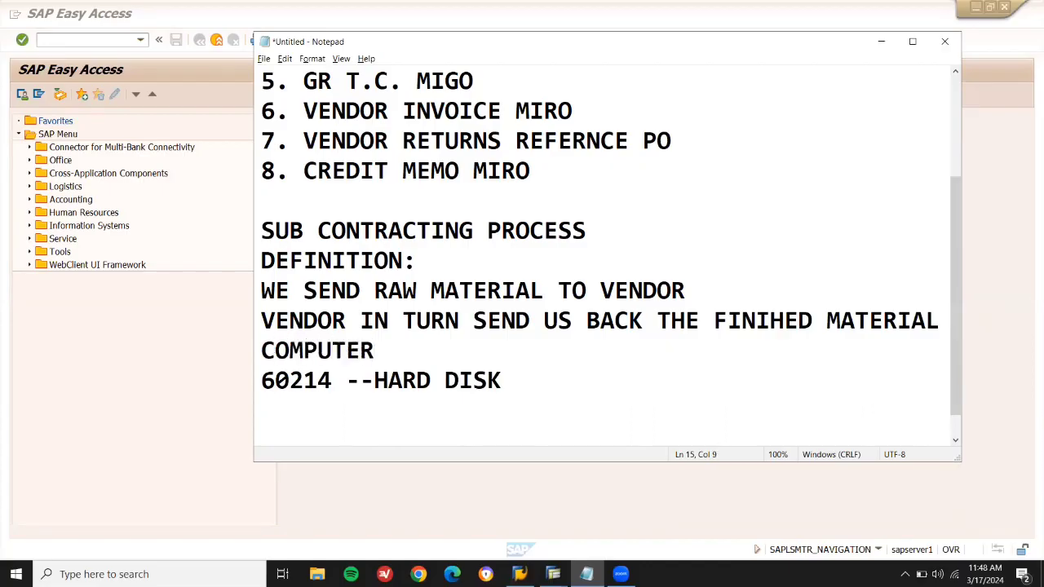
key("Return")
type("RAM --")
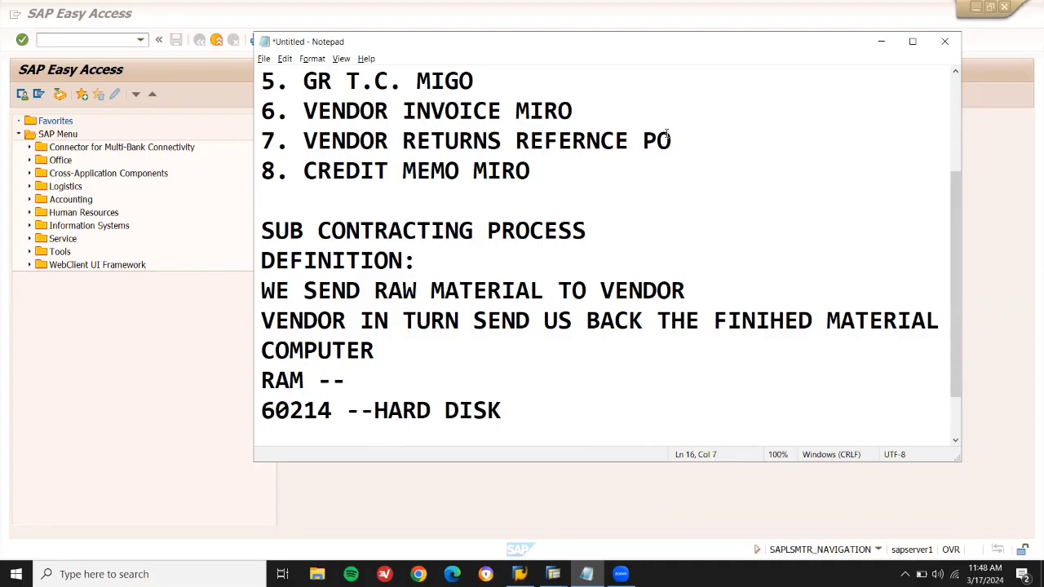
Start MM01 material creation and leave out the three Sales views.
left_click(106, 39)
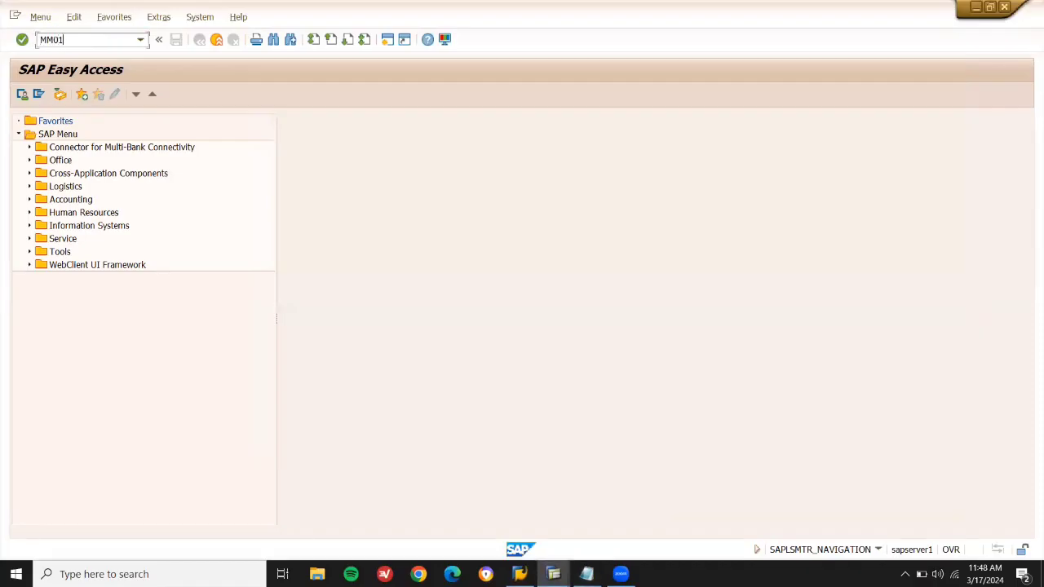
key("Return")
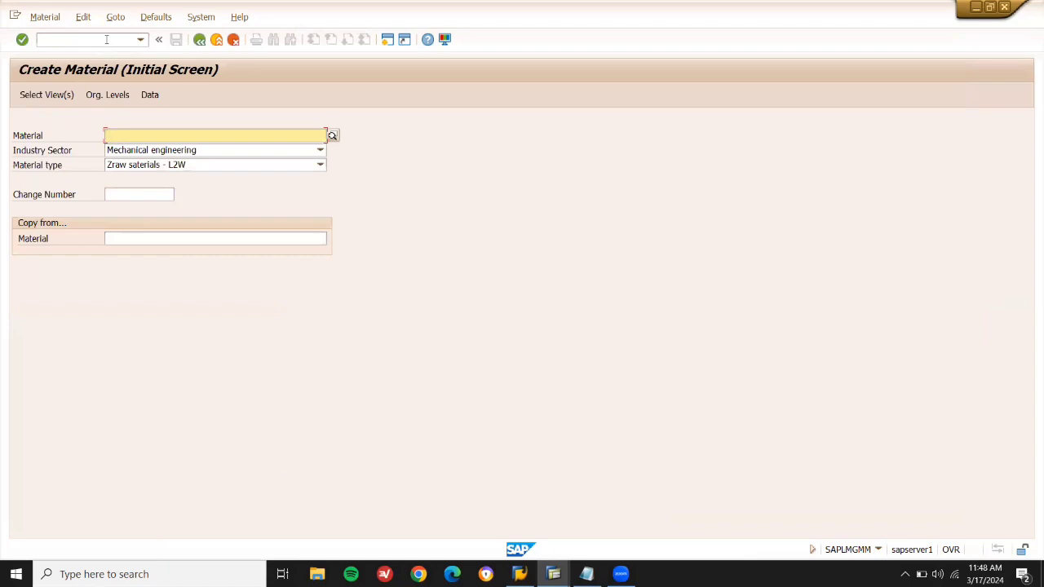
key("Return")
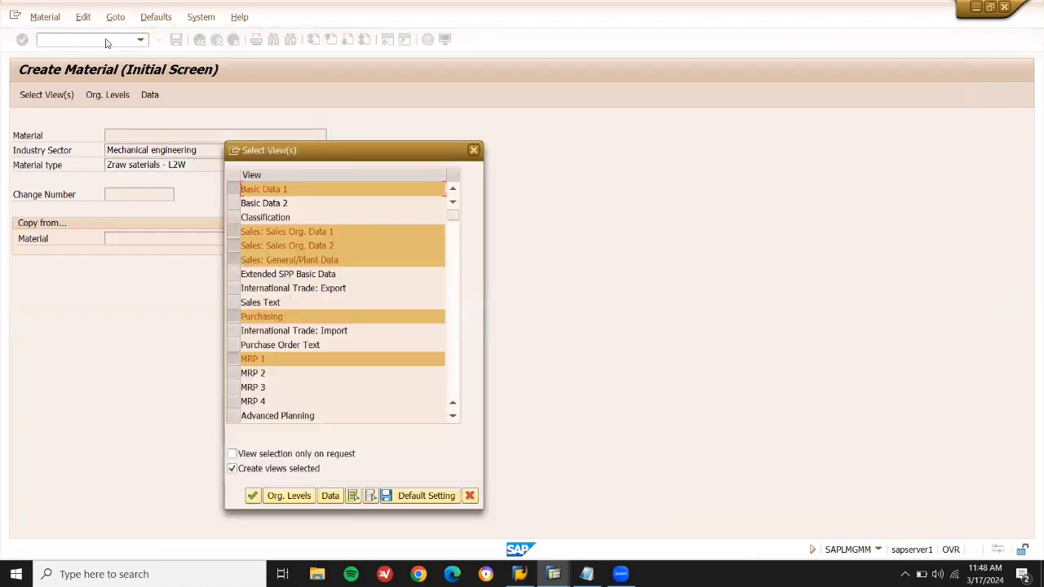
left_click(234, 231)
left_click(236, 246)
left_click(234, 259)
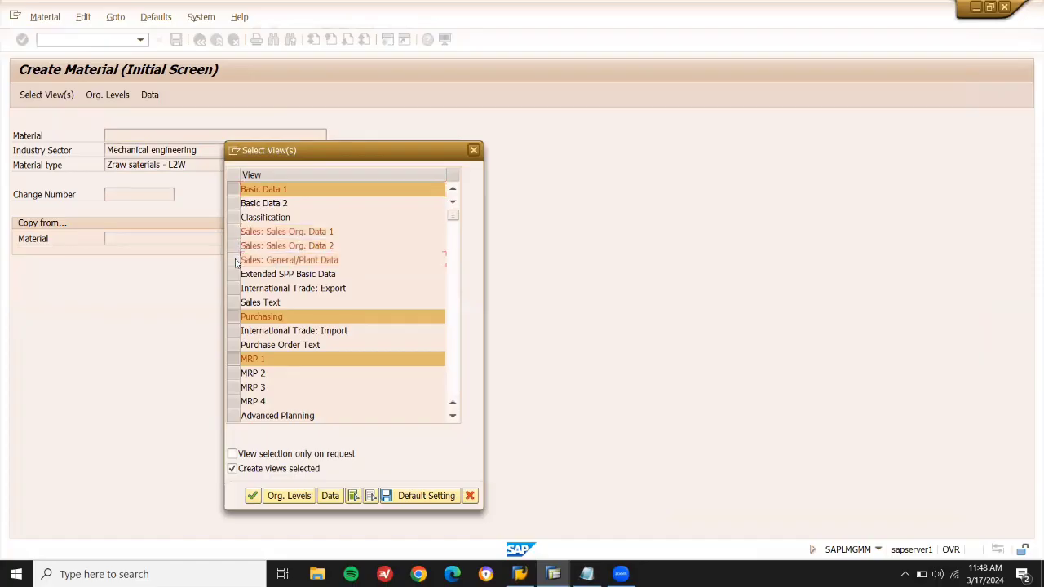
key("Return")
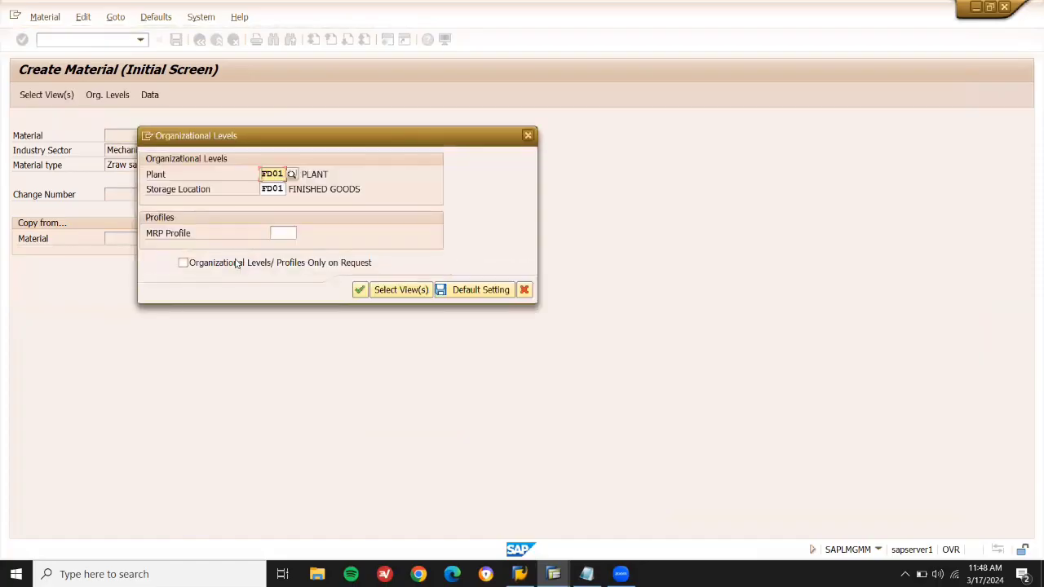
Set plant LD03 and storage location LD03, then begin typing the COMPUTER description.
type("01")
key("BackSpace")
key("Down")
key("Return")
key("Tab")
type("F")
type("LD")
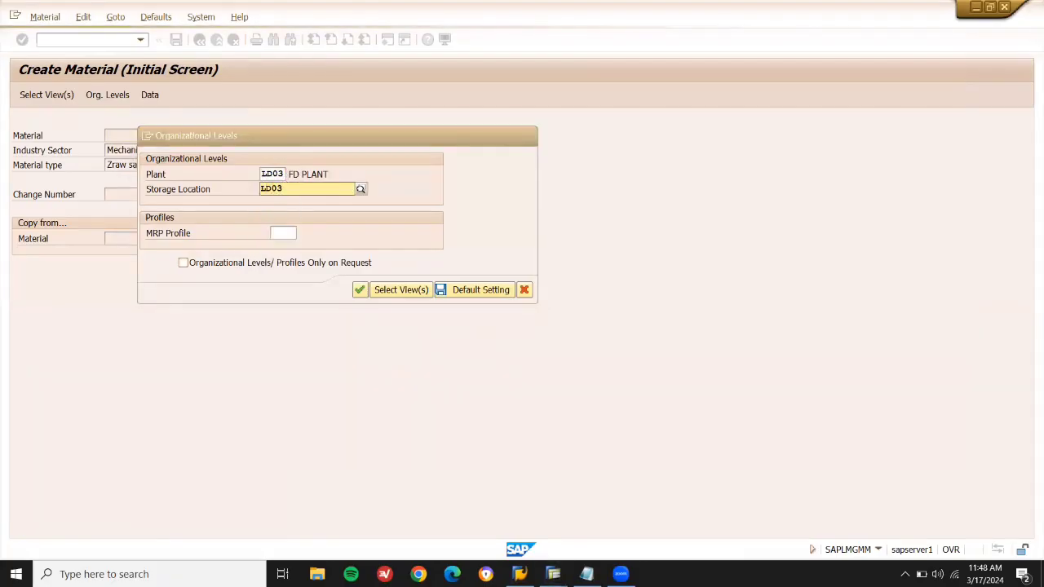
key("Return")
key("Return")
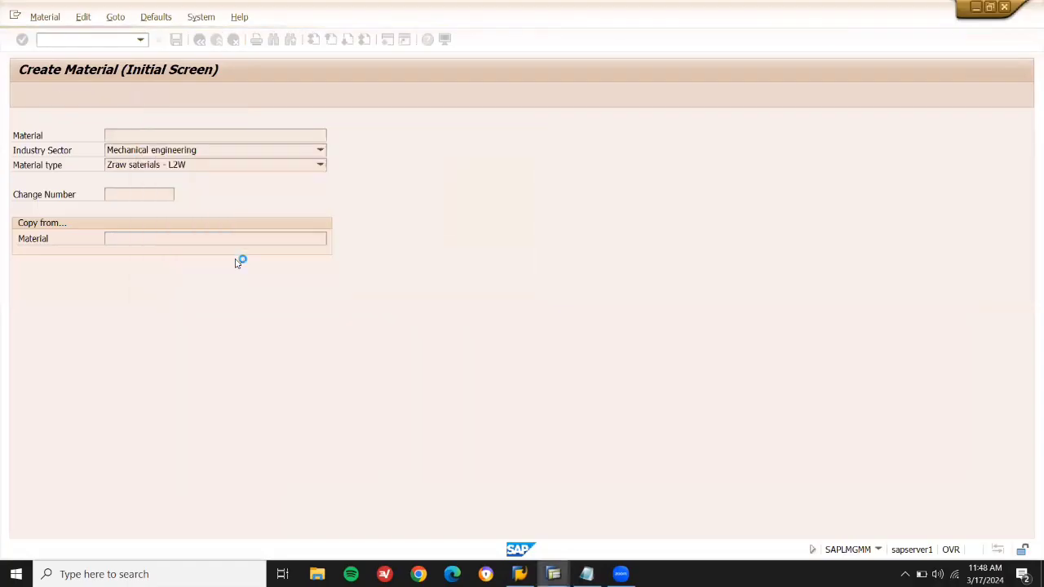
type("COMPUETR")
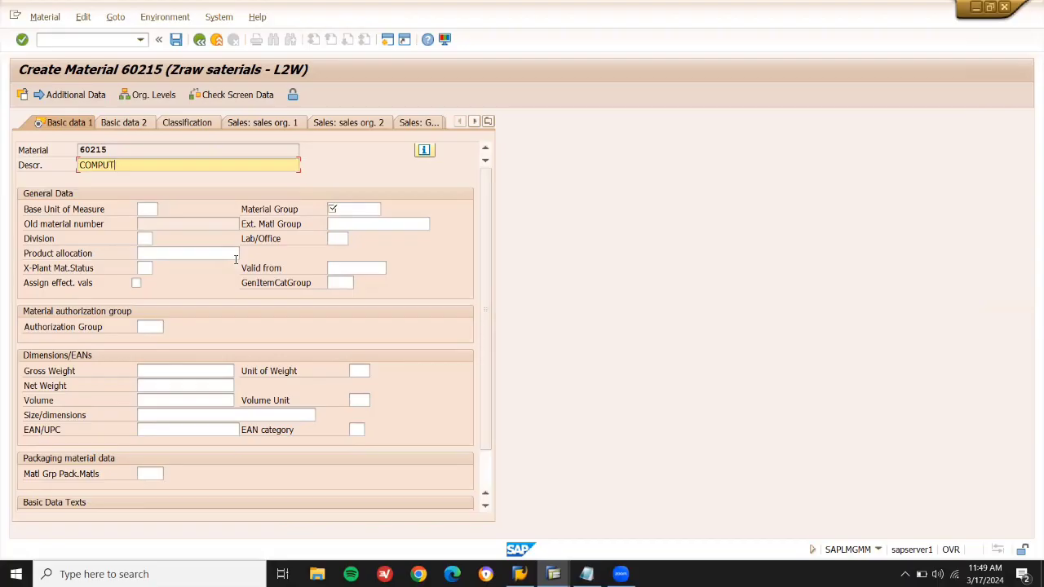
Set base unit EA and material group RAW MTL SVK for material 60215.
left_click(145, 207)
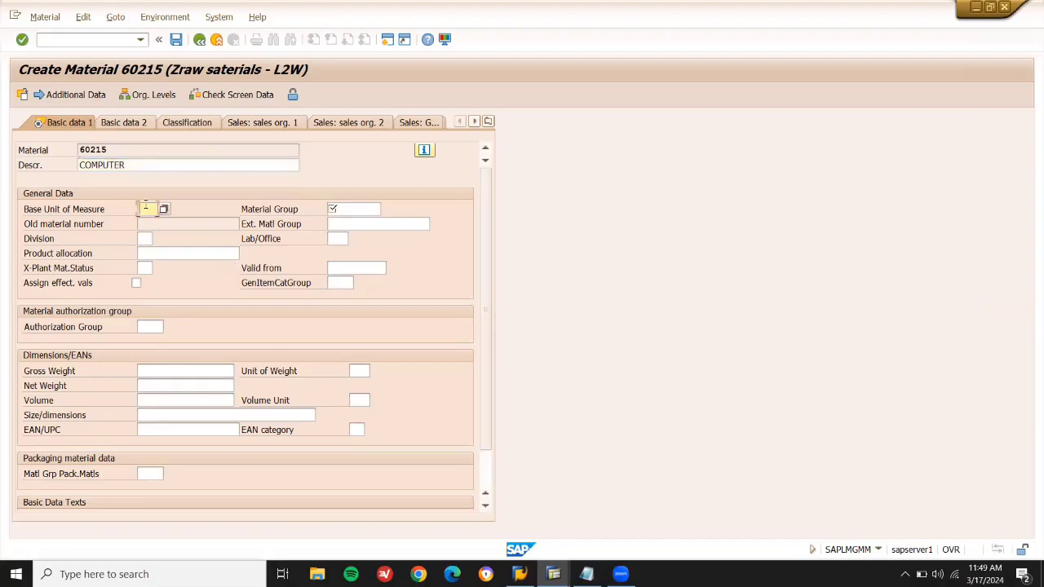
type("EA")
key("Tab")
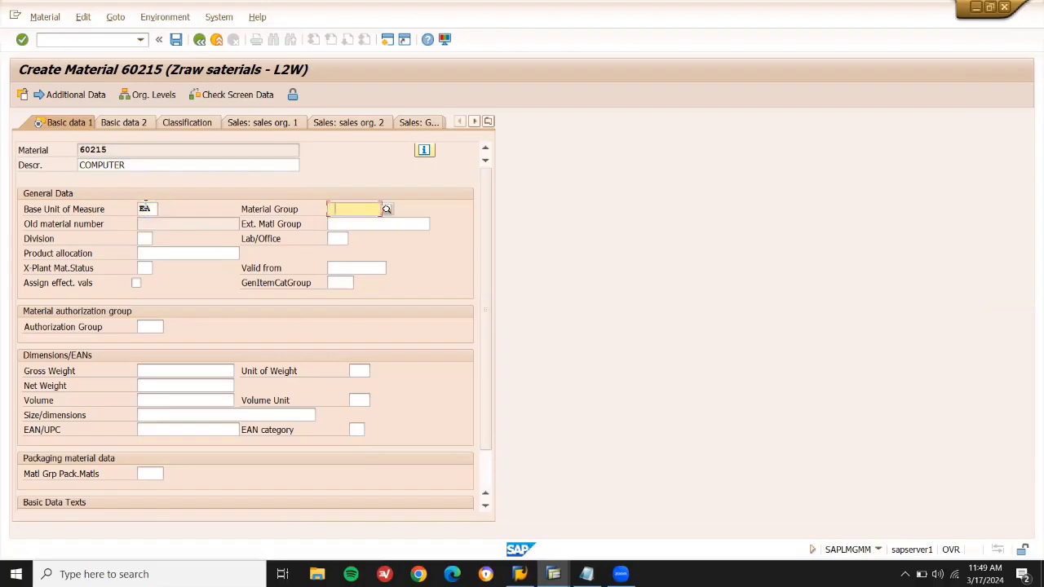
key("space")
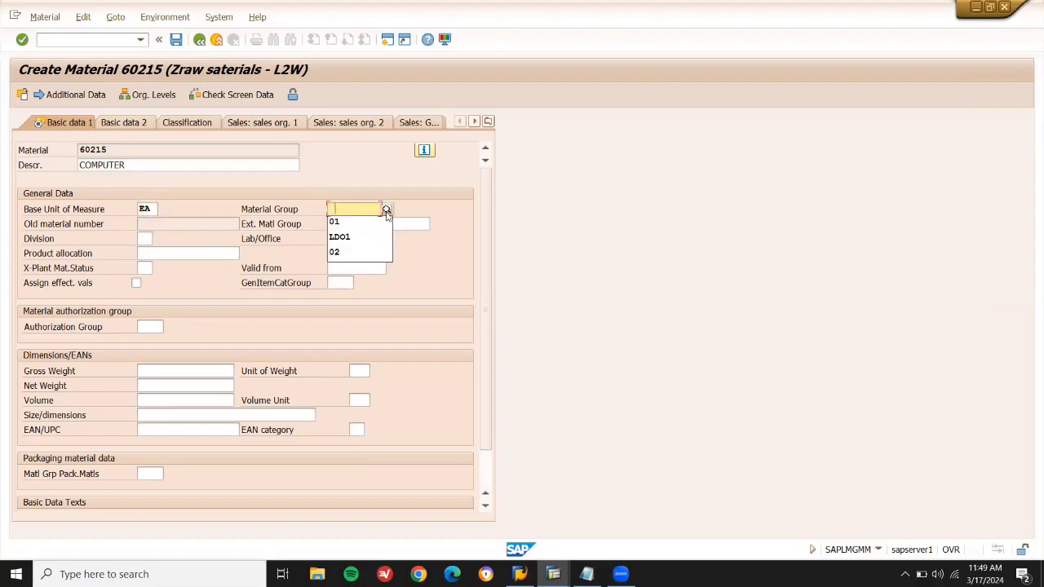
left_click(387, 211)
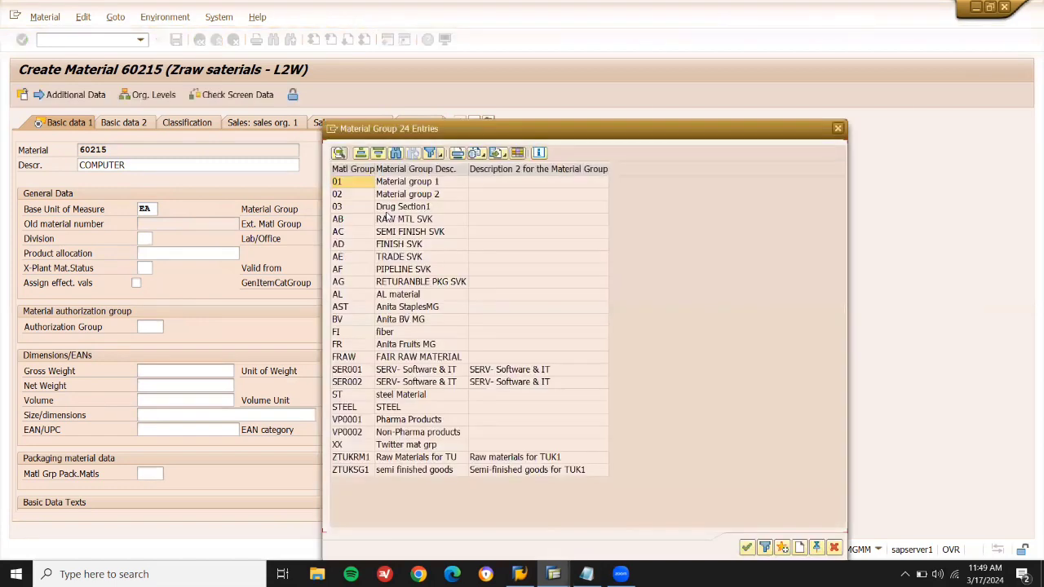
double_click(386, 216)
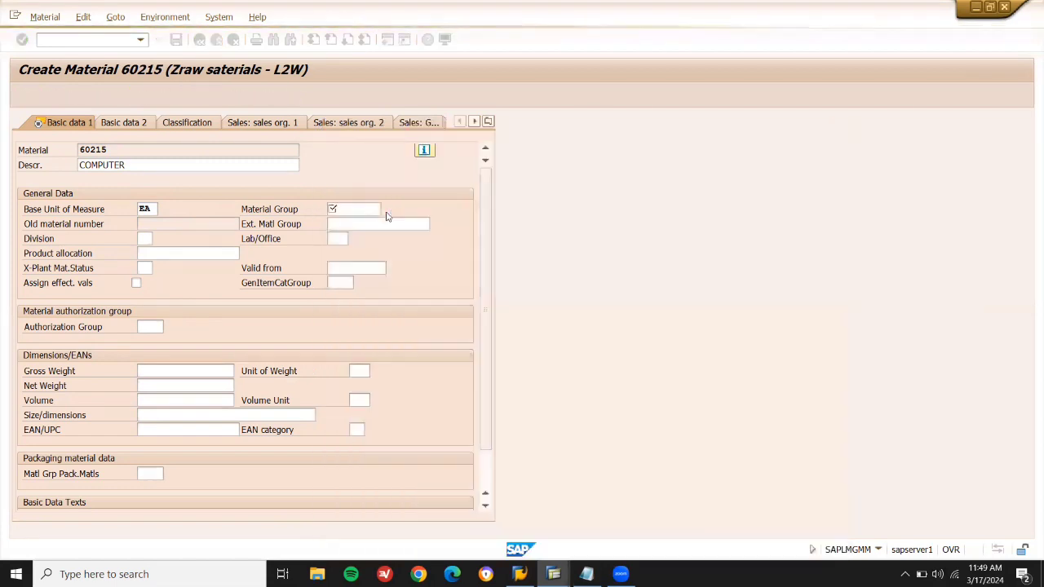
key("Return")
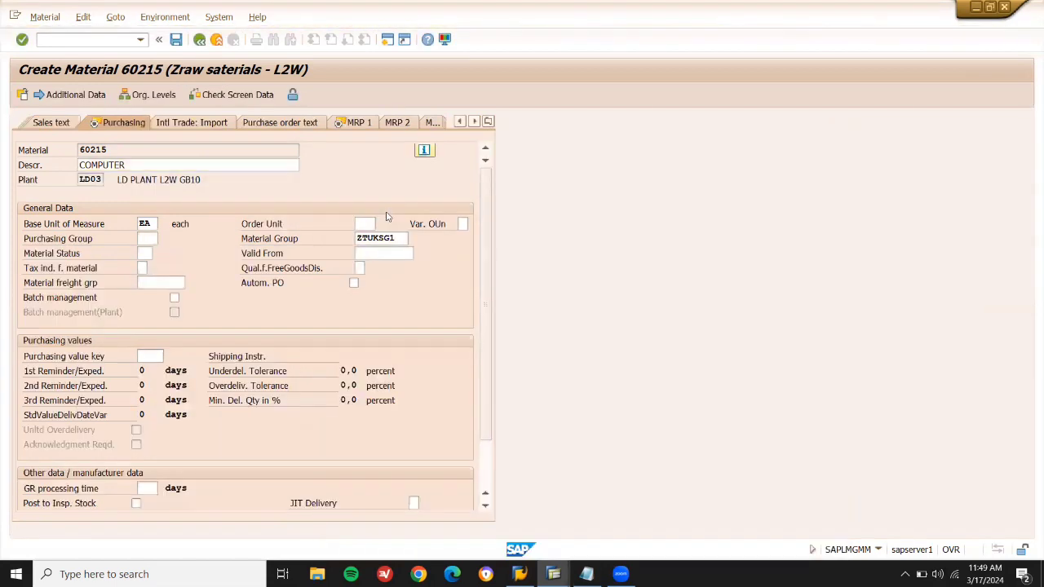
Enter MRP type ND, choose valuation class 3000 Raw materials 1, and save material 60215.
key("Return")
key("Return")
type("ND")
key("Return")
key("Return")
key("Return")
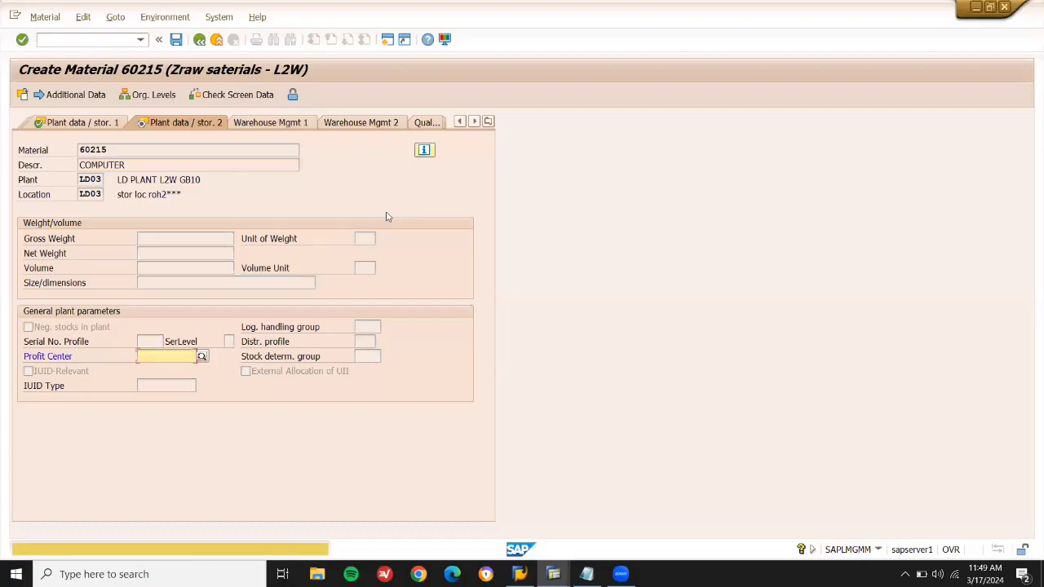
key("Return")
left_click(147, 283)
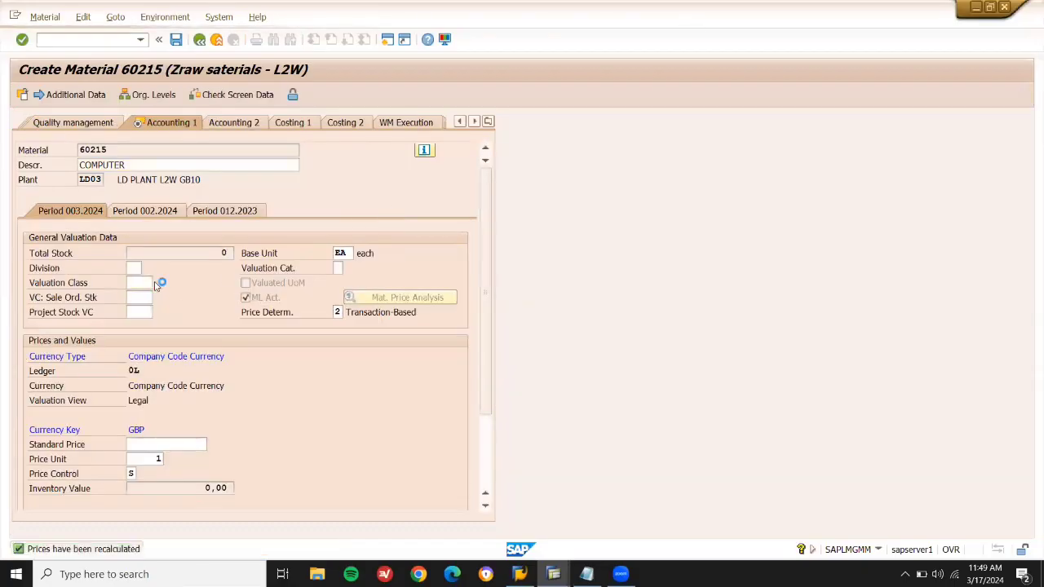
left_click(151, 283)
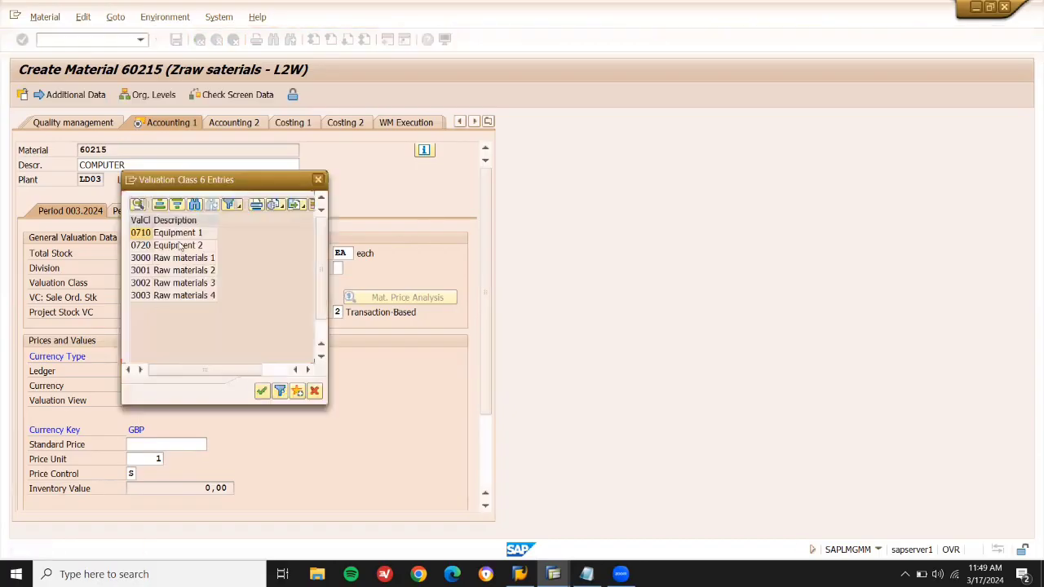
double_click(177, 258)
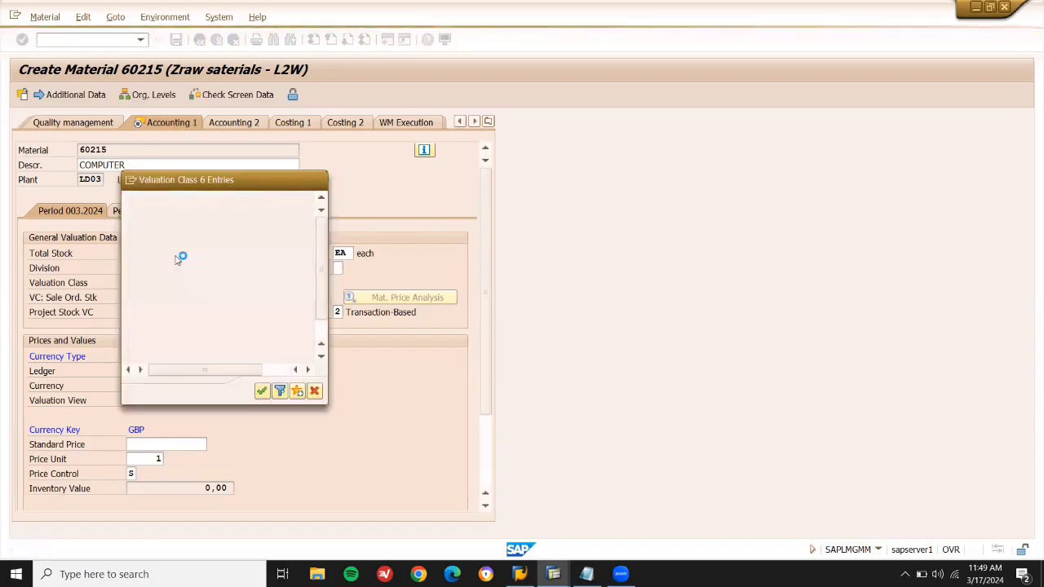
key("Return")
key("Return")
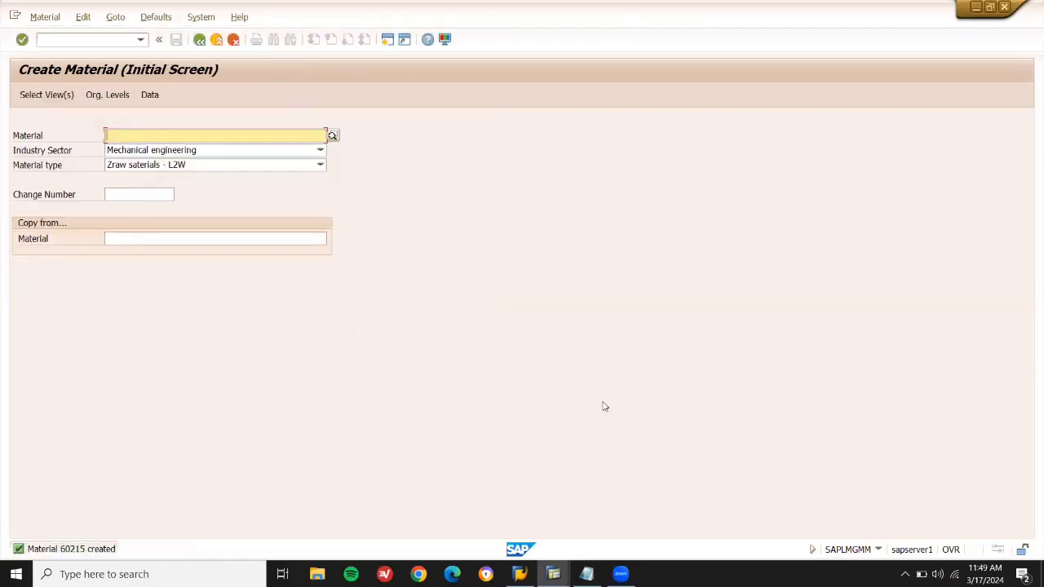
Add 60215 after COMPUTER, reword the hard disk line to 'HARD DISK --', and copy 60215.
left_click(586, 574)
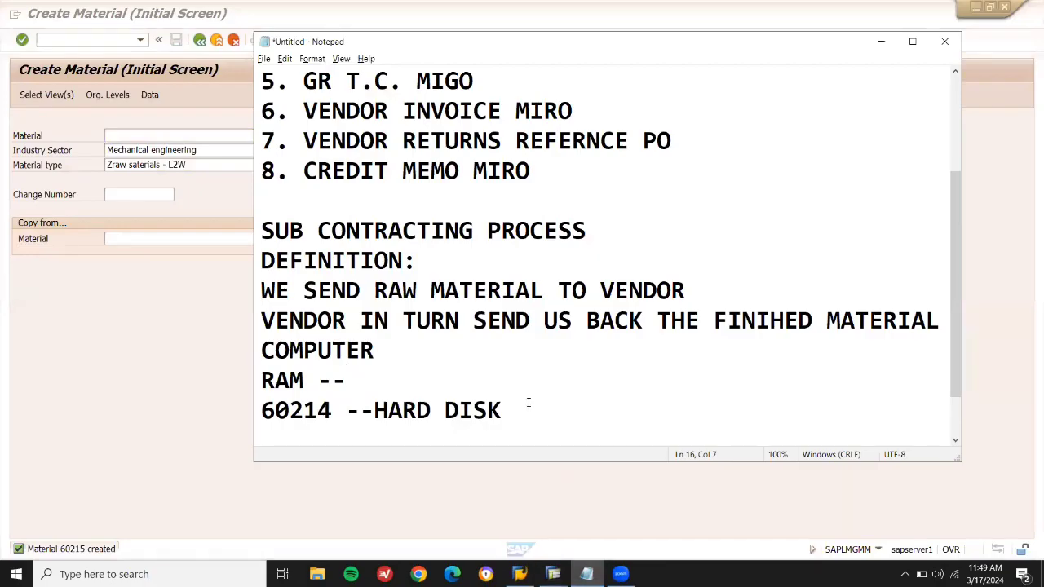
left_click(499, 353)
type("60215")
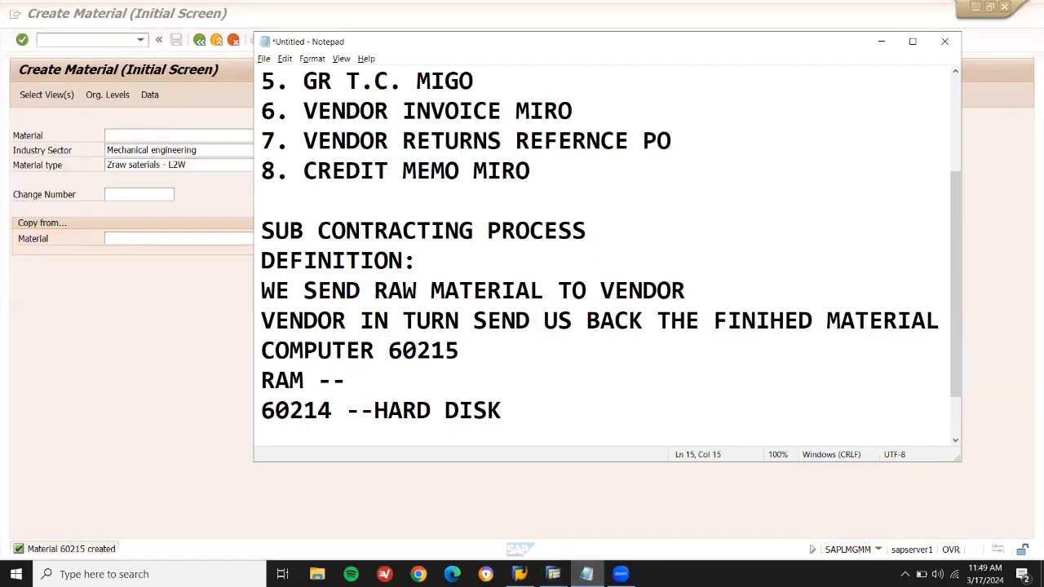
key("Down")
double_click(431, 349)
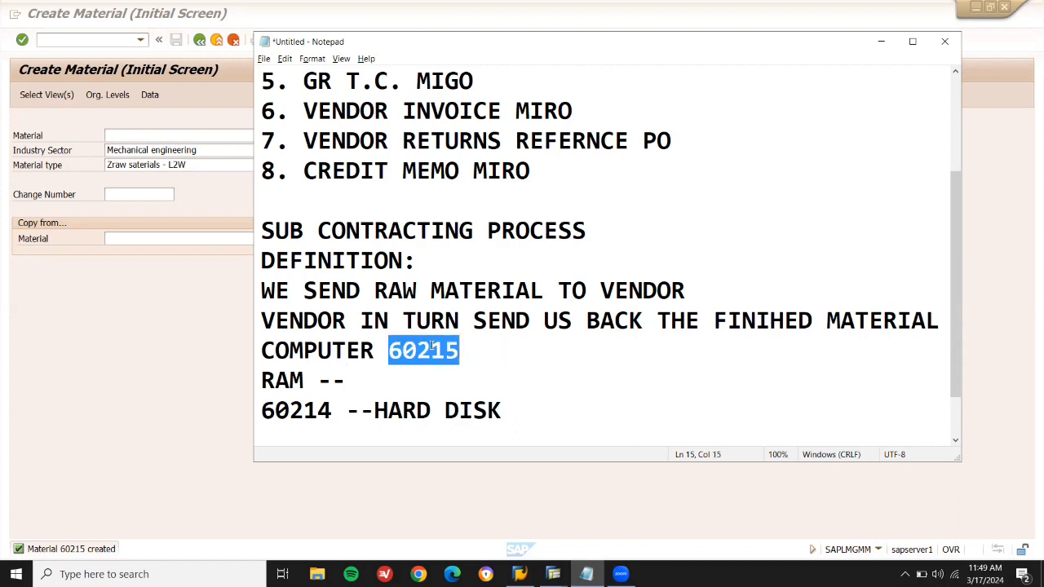
double_click(289, 412)
key("Delete")
key("Delete")
key("Delete")
key("Delete")
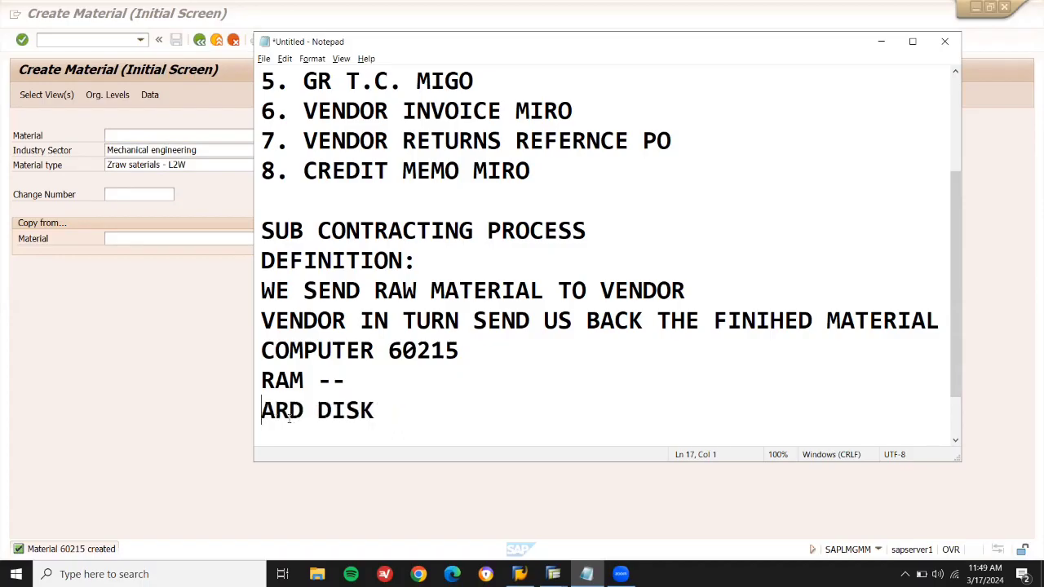
type("G")
key("BackSpace")
type("H")
type(" --")
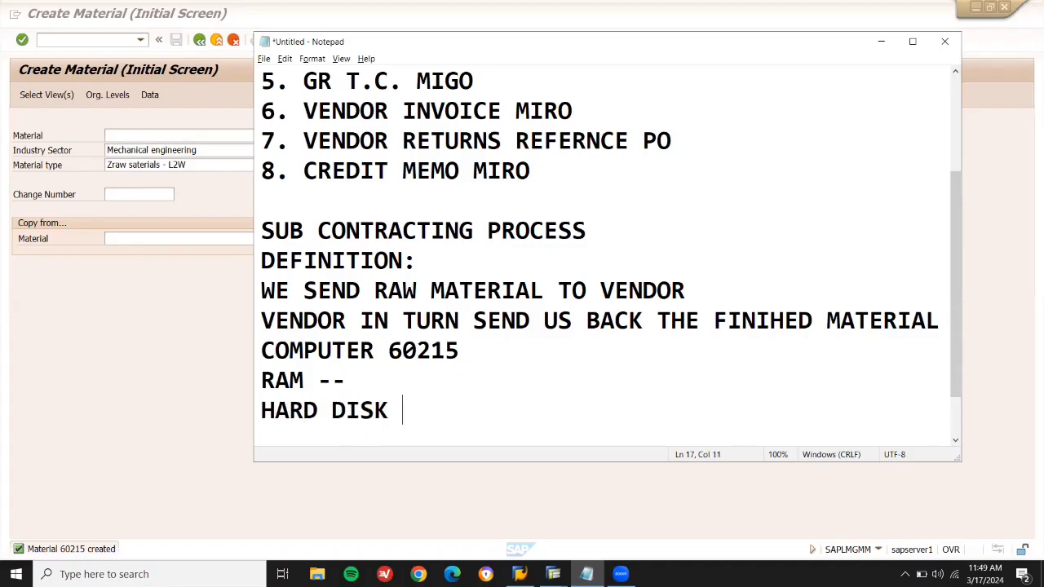
double_click(433, 351)
key("ctrl+c")
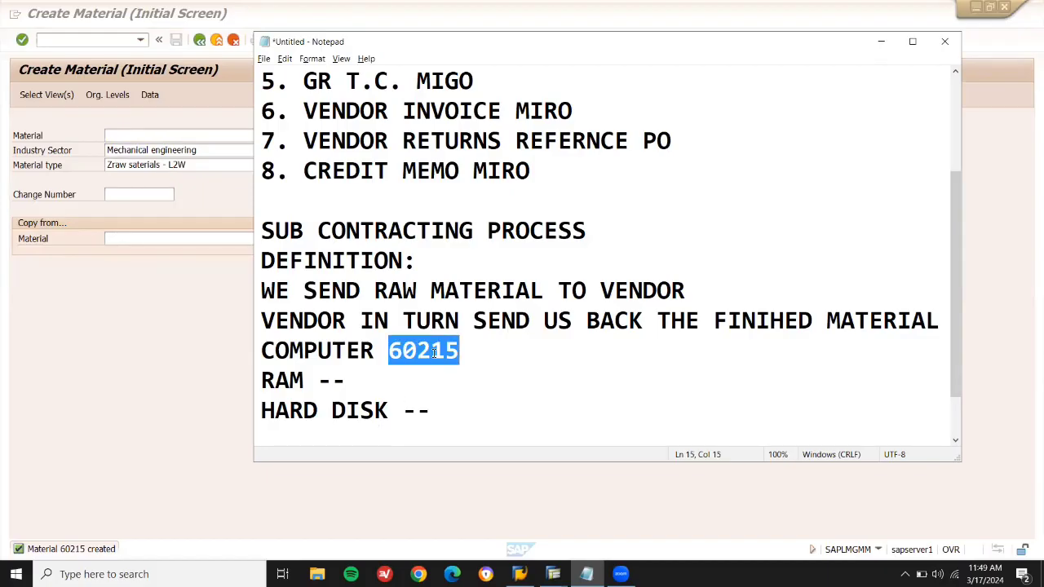
Copy the new material from 60215 and exclude the three Sales views.
left_click(202, 238)
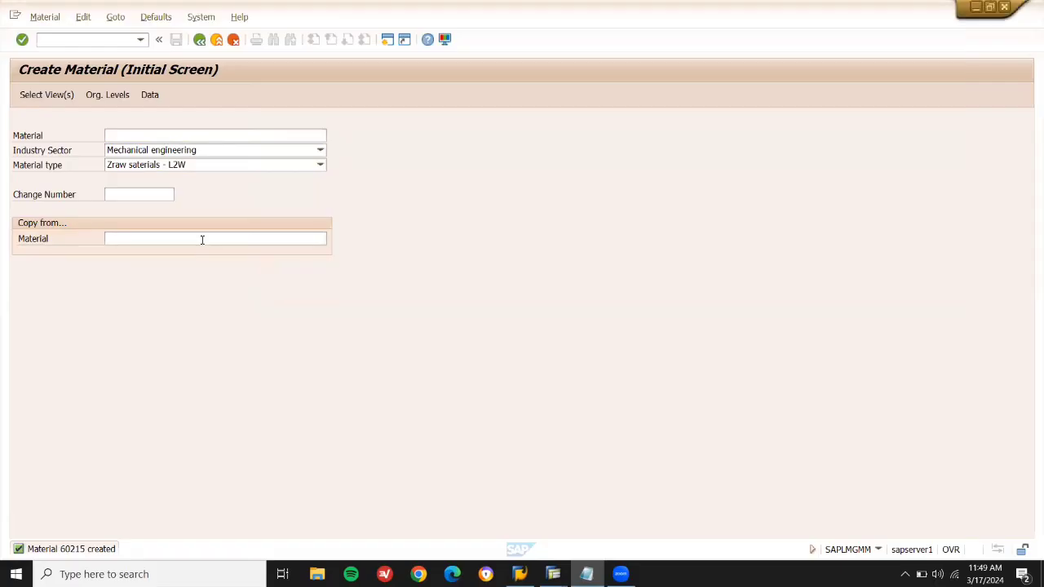
key("ctrl+v")
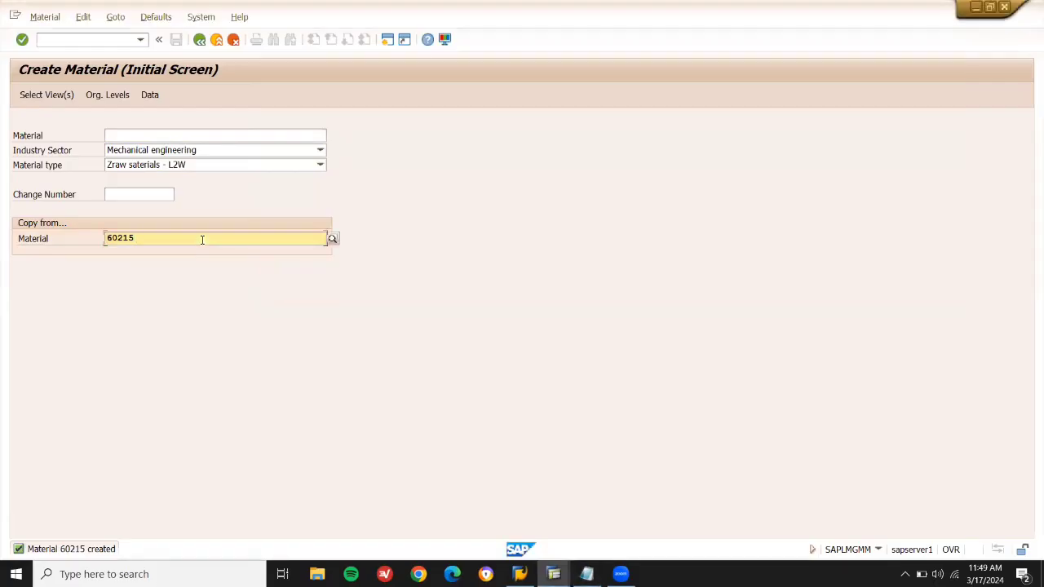
key("Return")
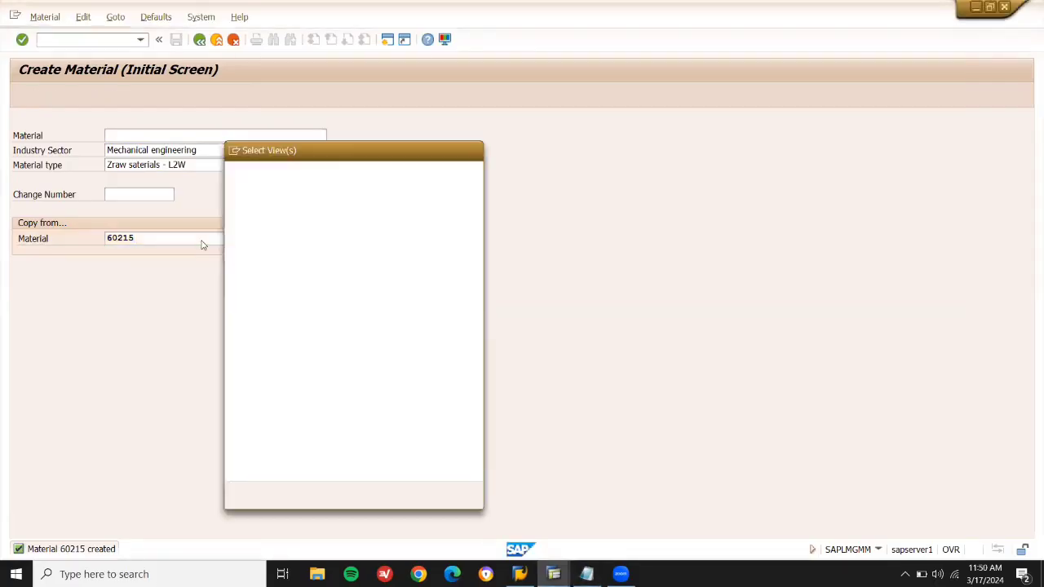
left_click(233, 232)
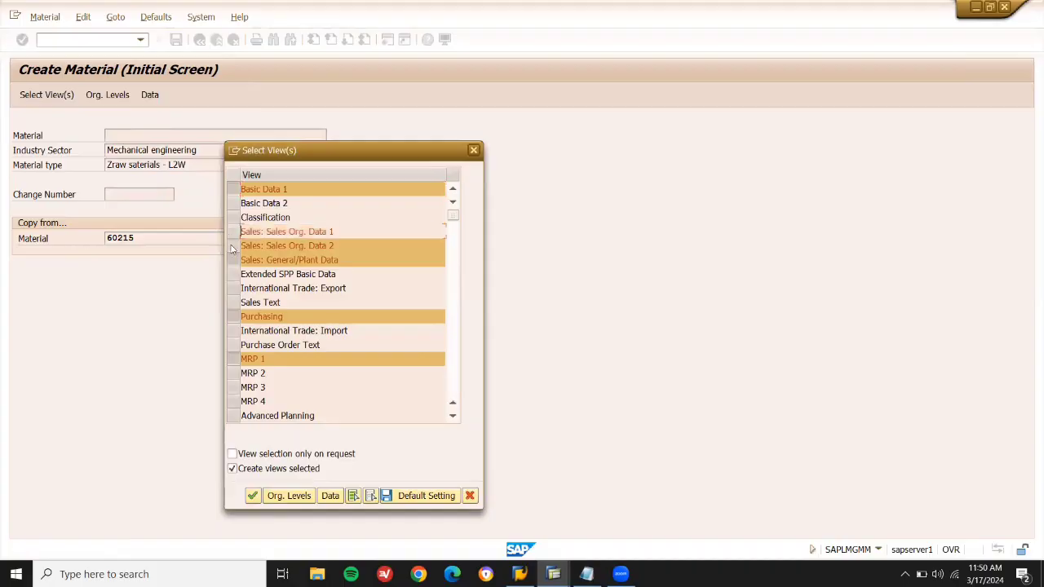
left_click(232, 246)
left_click(232, 260)
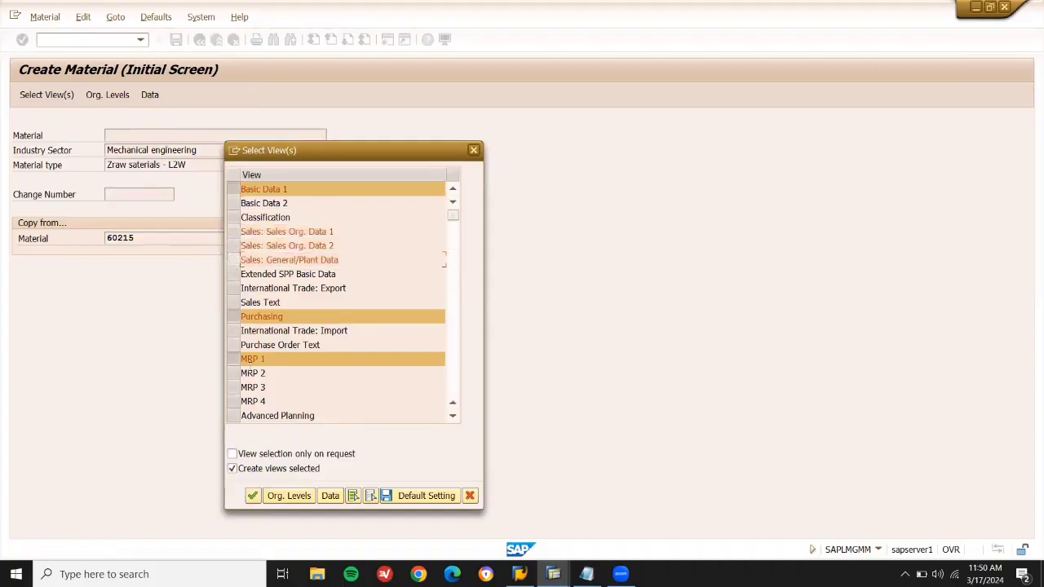
left_click(277, 495)
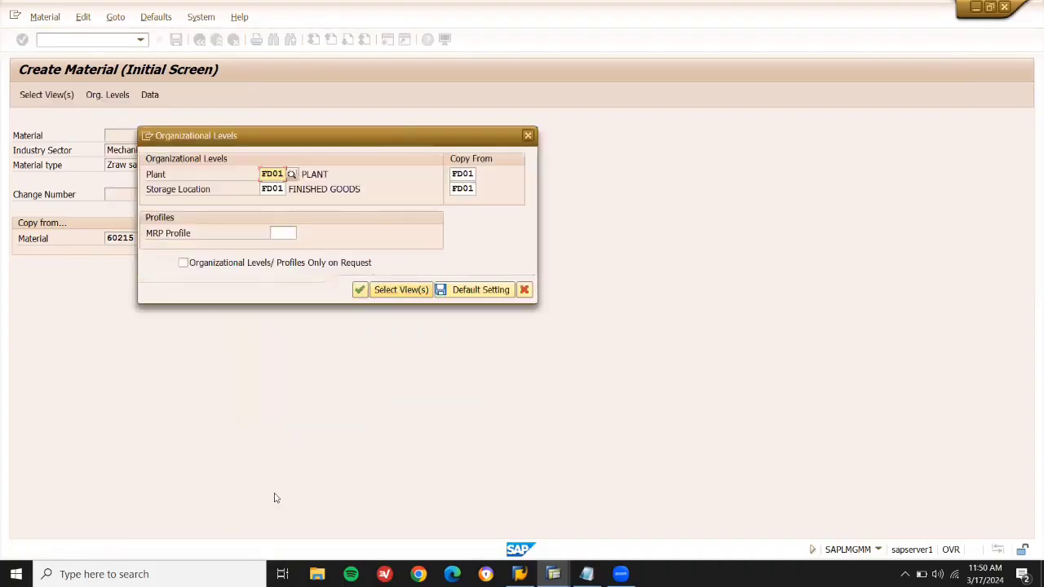
Set the organizational levels to plant LD03 and storage location LD03.
key("Delete")
type("LD01")
key("Return")
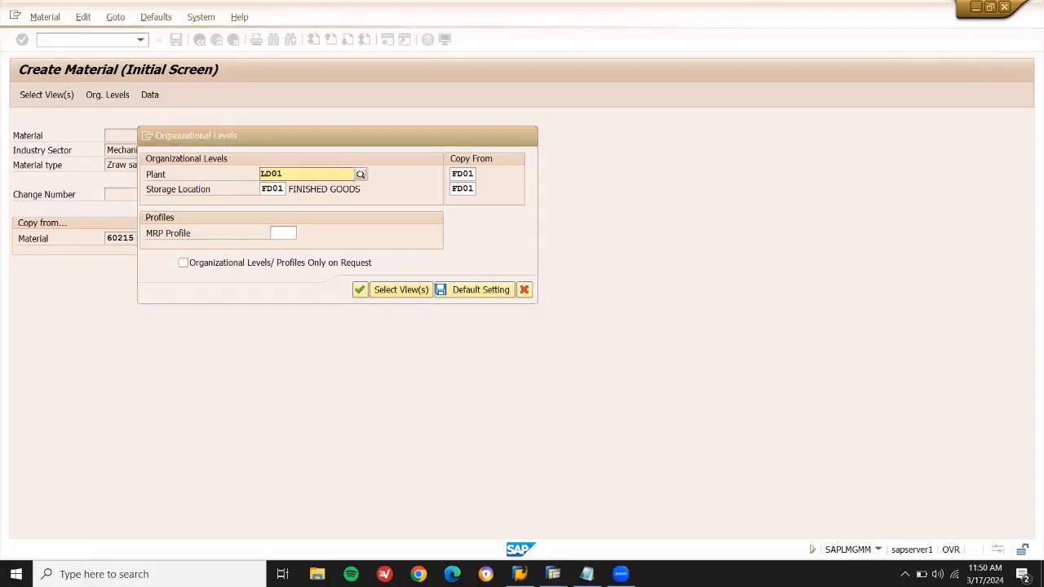
key("BackSpace")
type("3")
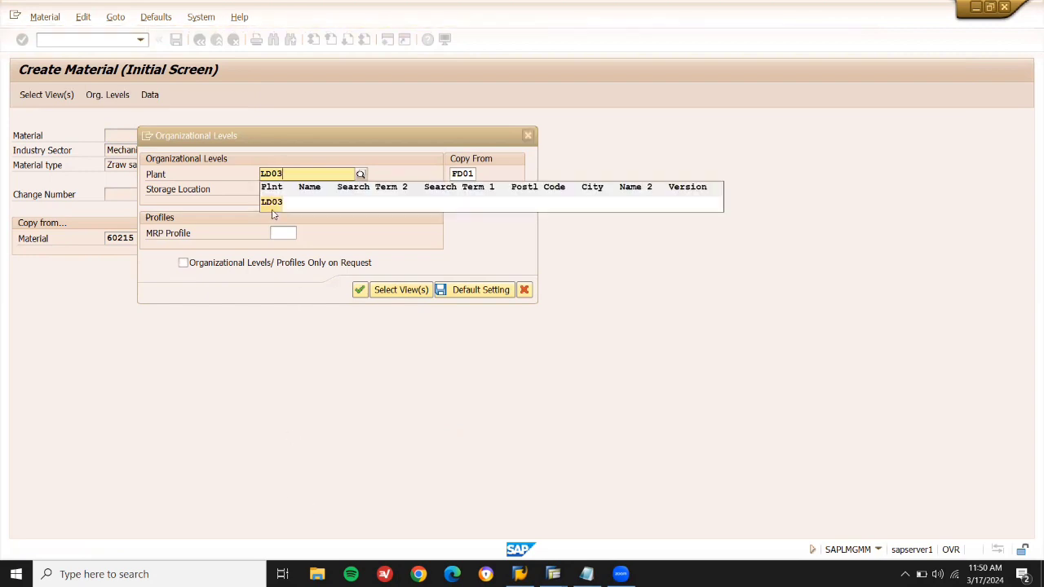
left_click(272, 202)
left_click(282, 188)
key("BackSpace")
key("BackSpace")
key("BackSpace")
key("BackSpace")
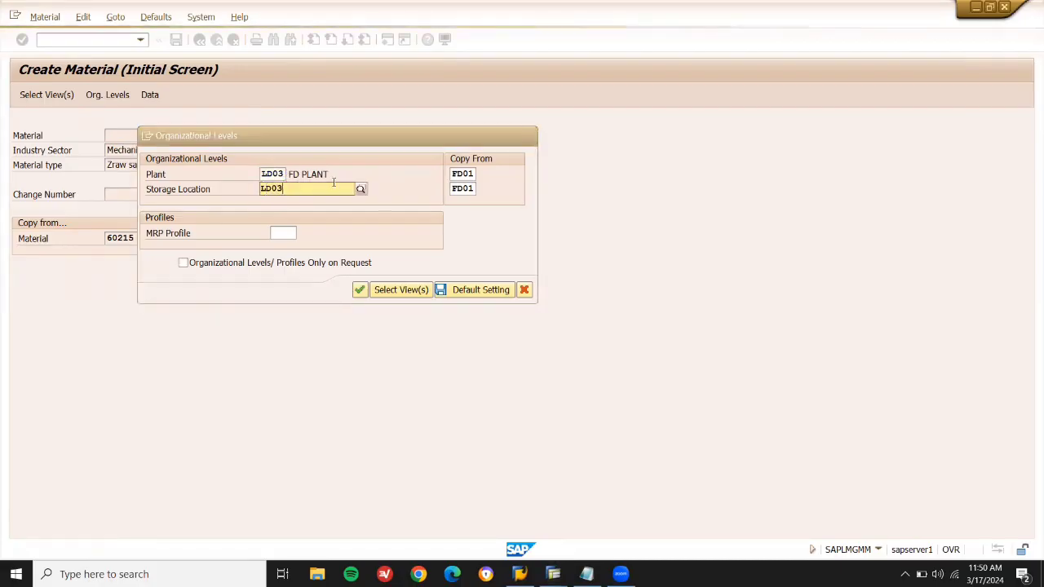
left_click(308, 216)
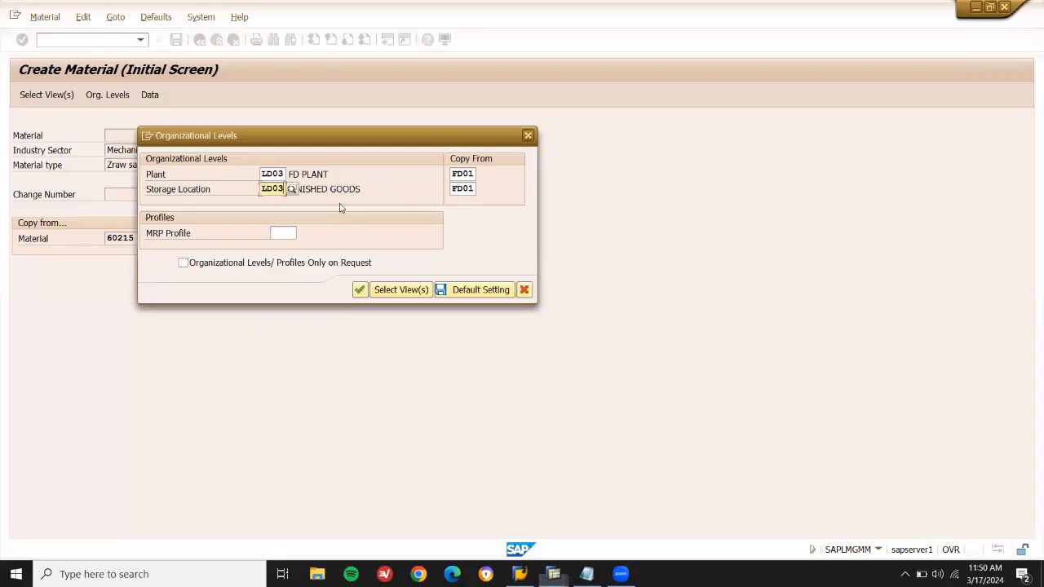
Set the copy-from plant and storage location to LD03 and open new material 60216.
left_click(451, 174)
key("Delete")
key("Delete")
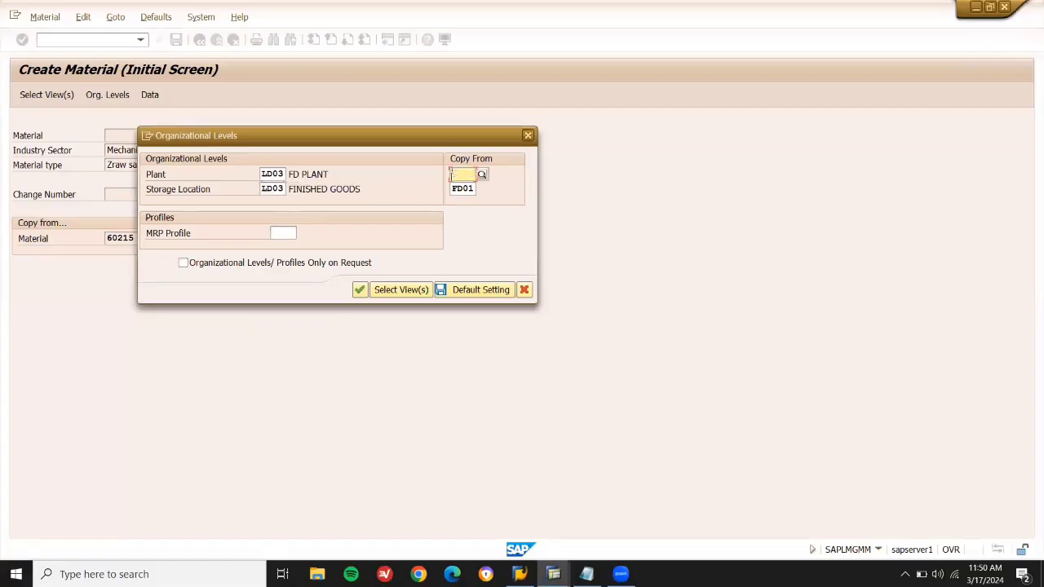
type("LD03")
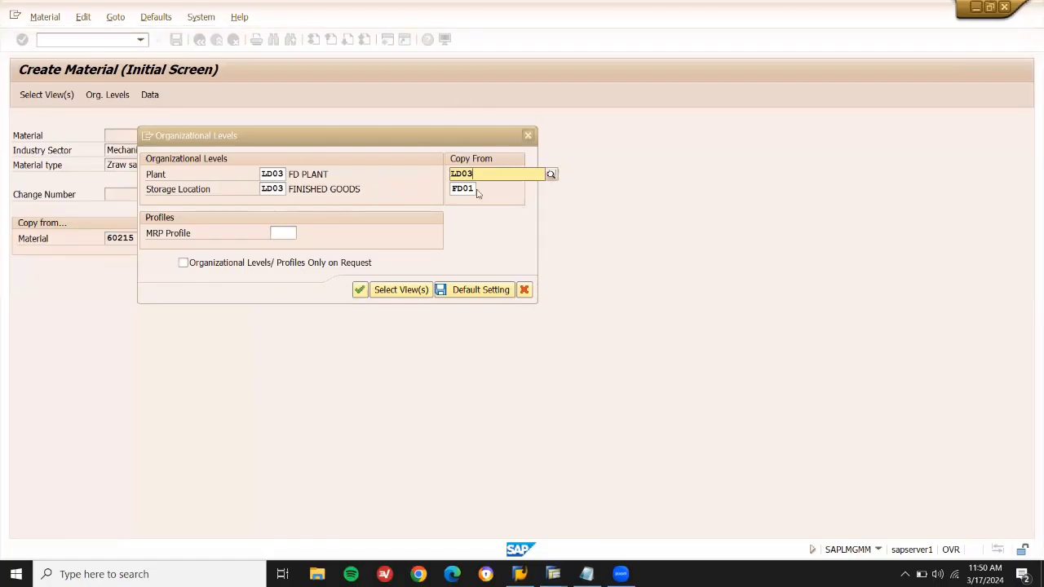
left_click(470, 188)
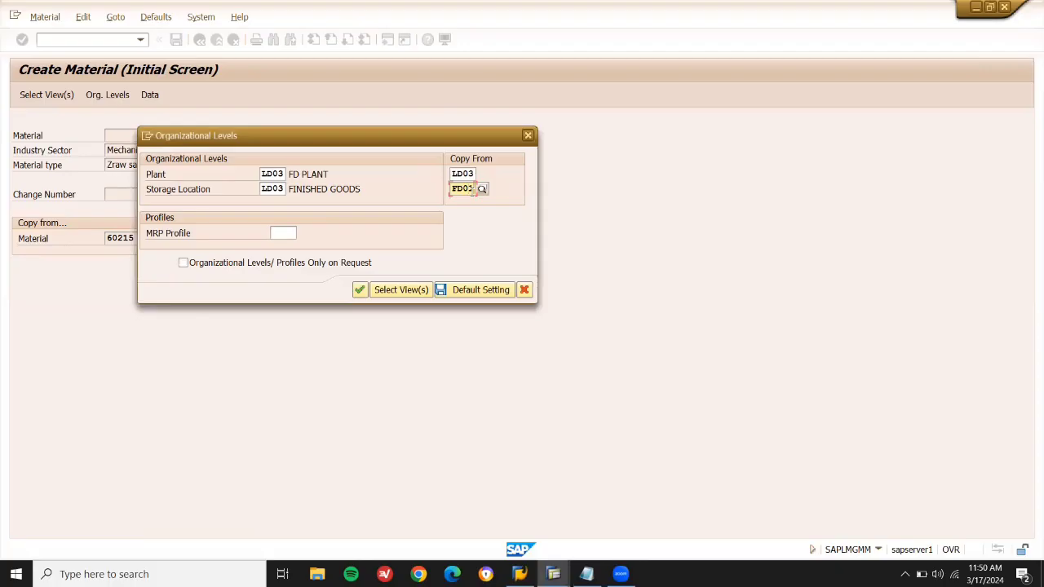
key("BackSpace")
key("BackSpace")
key("BackSpace")
type("LD03")
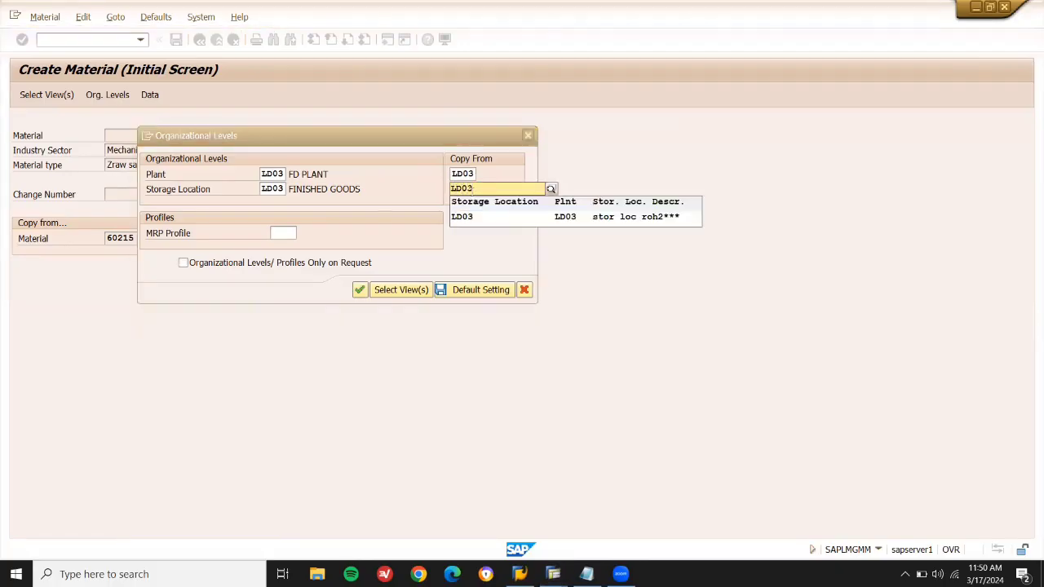
key("Return")
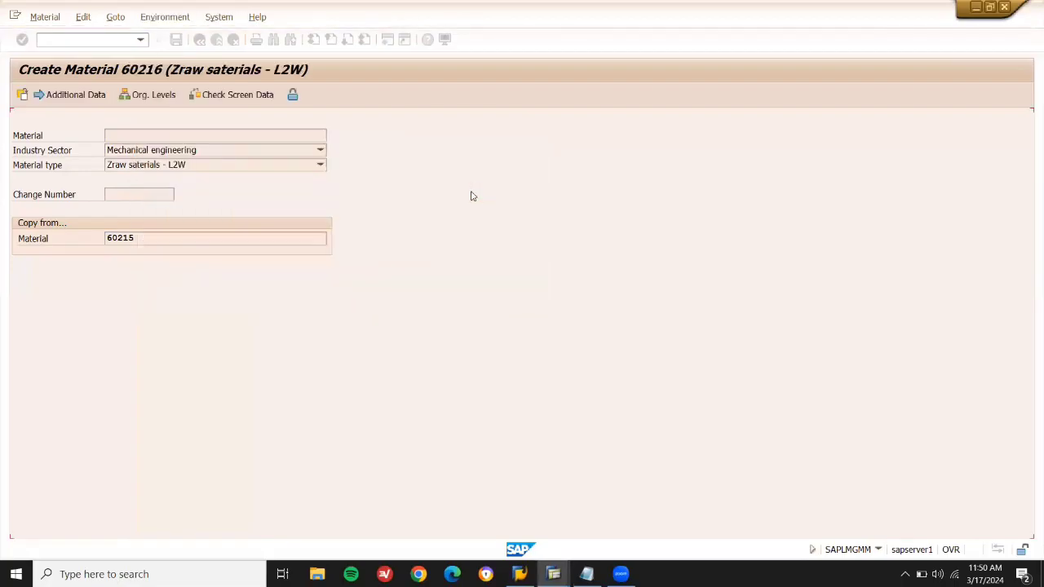
Step through the remaining views and save material 60216.
key("Return")
key("Return")
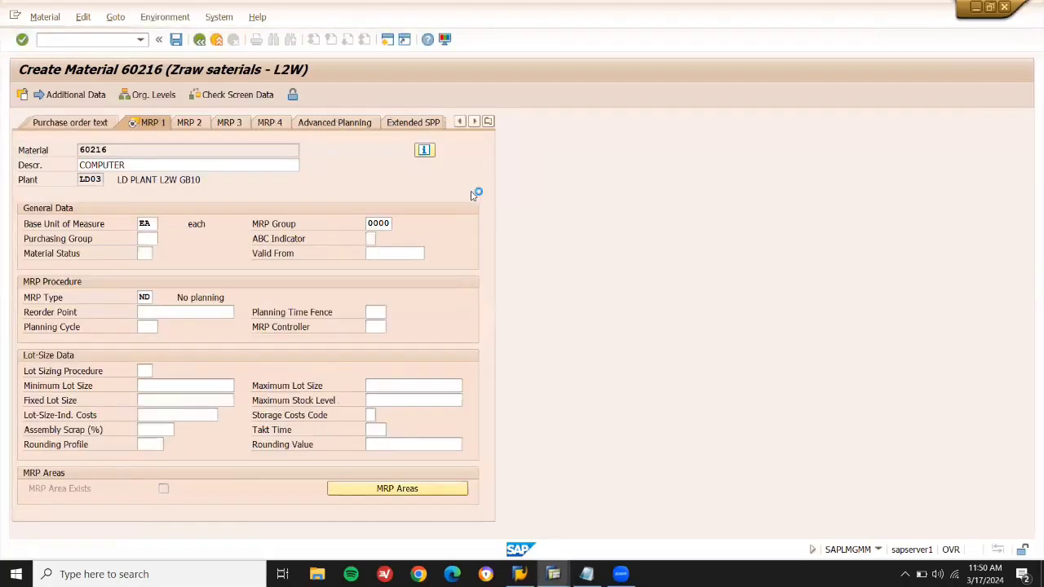
key("Return")
key("Return")
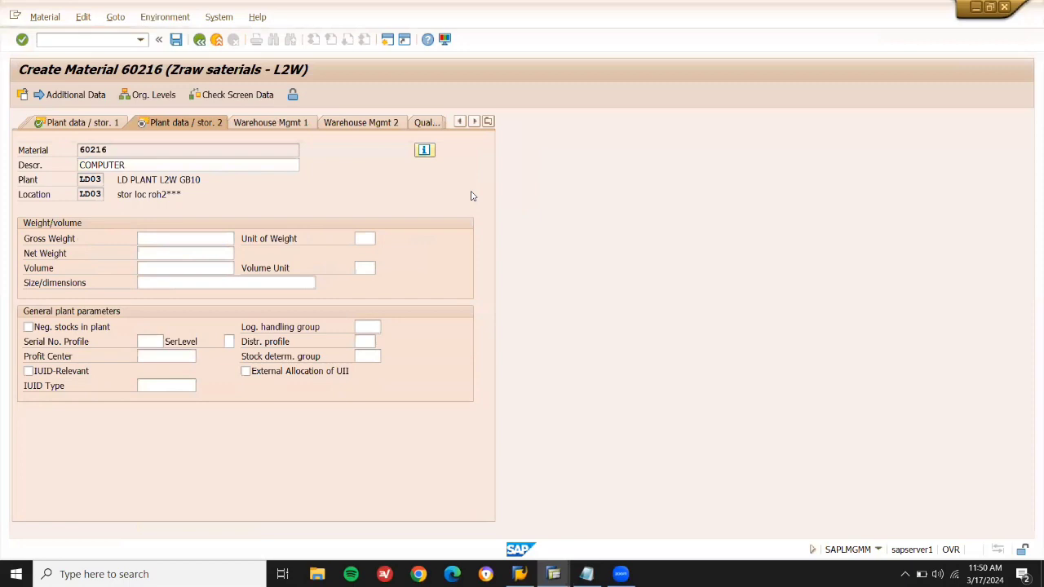
key("Return")
key("Return")
key("Return")
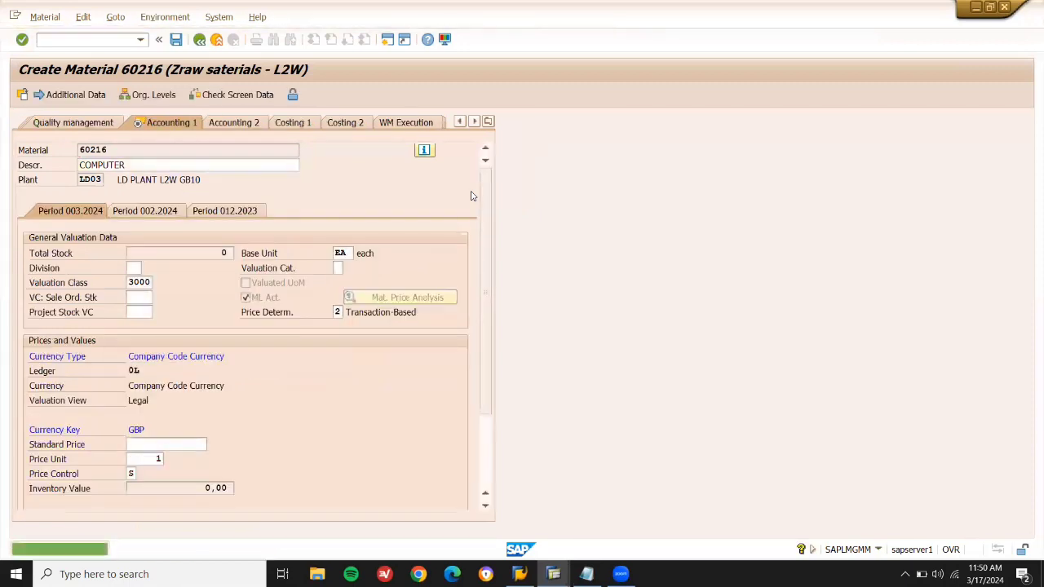
key("Return")
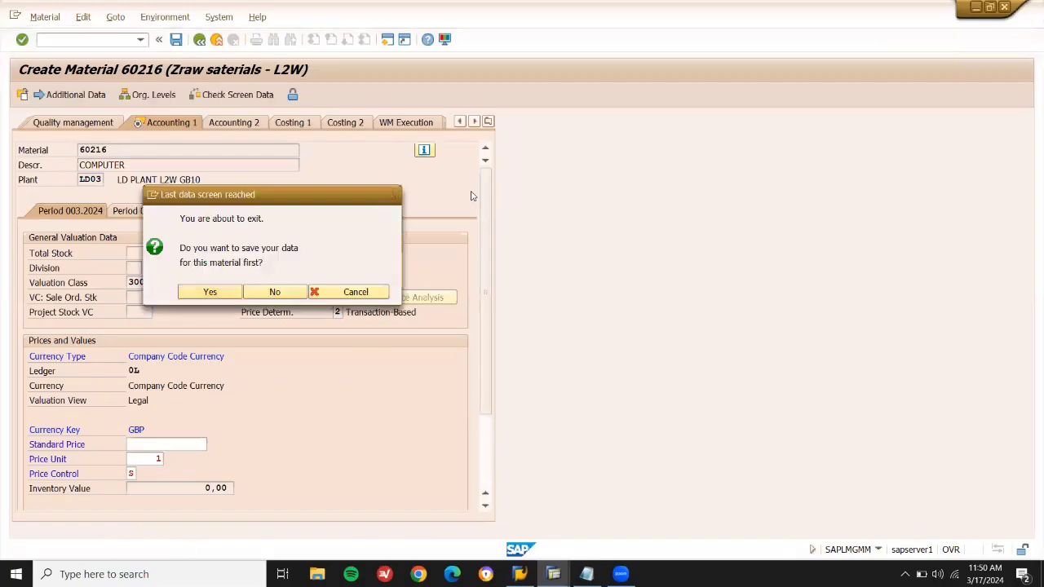
key("Return")
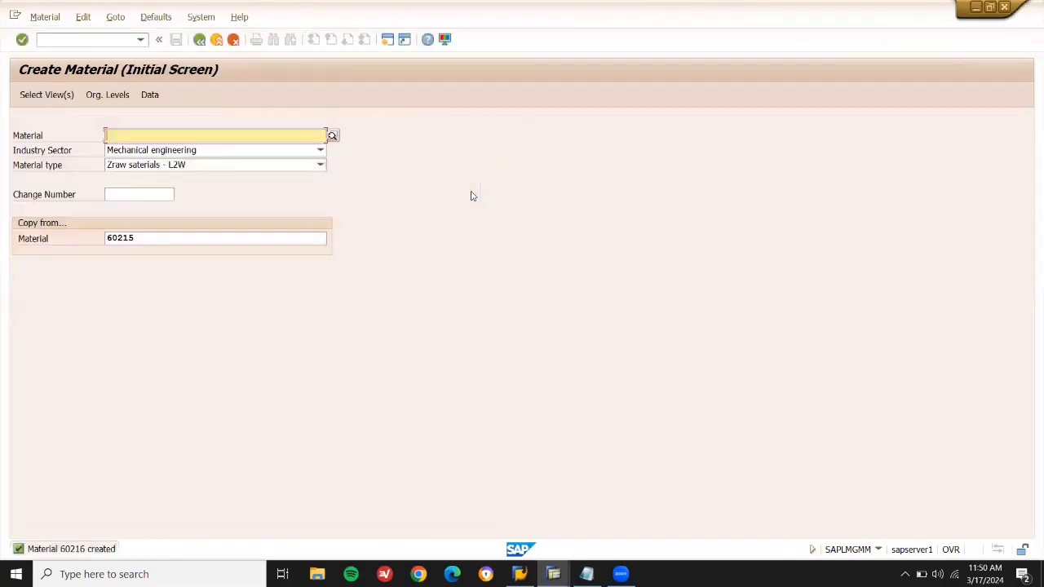
Add 60216 after 'RAM --' in the Notepad notes.
key("alt+Tab")
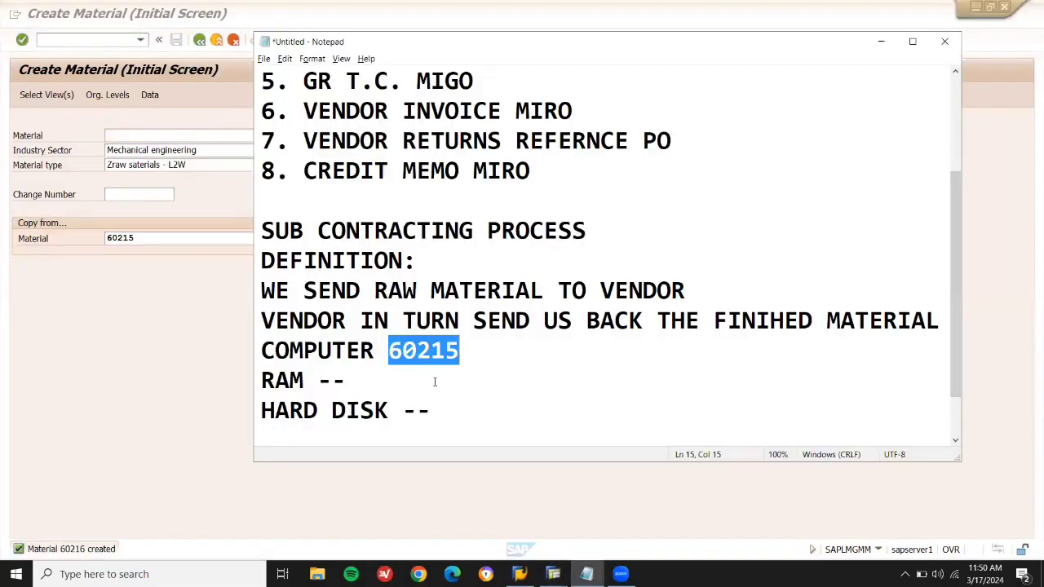
left_click(434, 381)
type("60216")
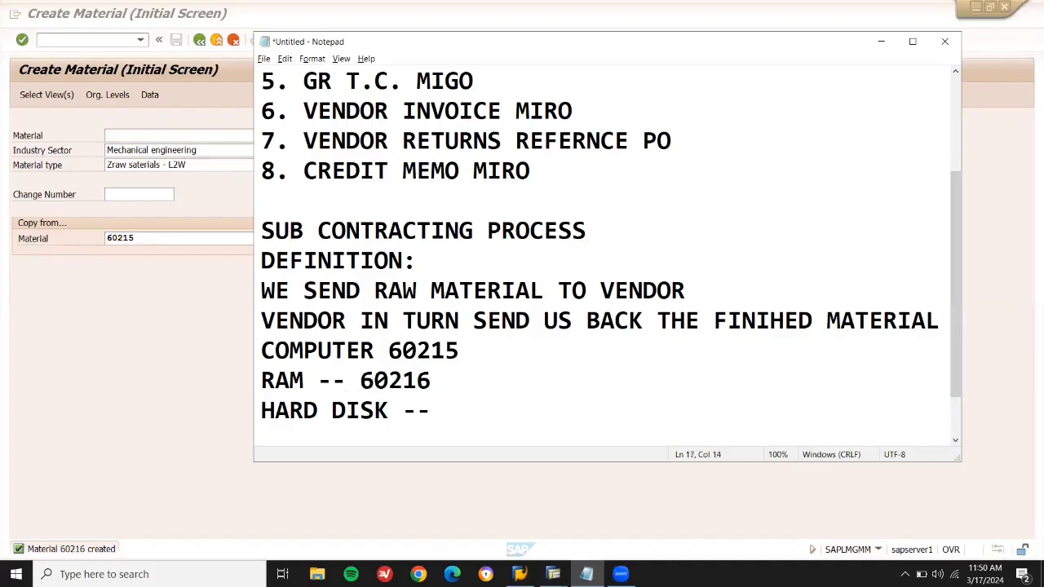
Open the view selection and exclude the three Sales views.
key("alt+Tab")
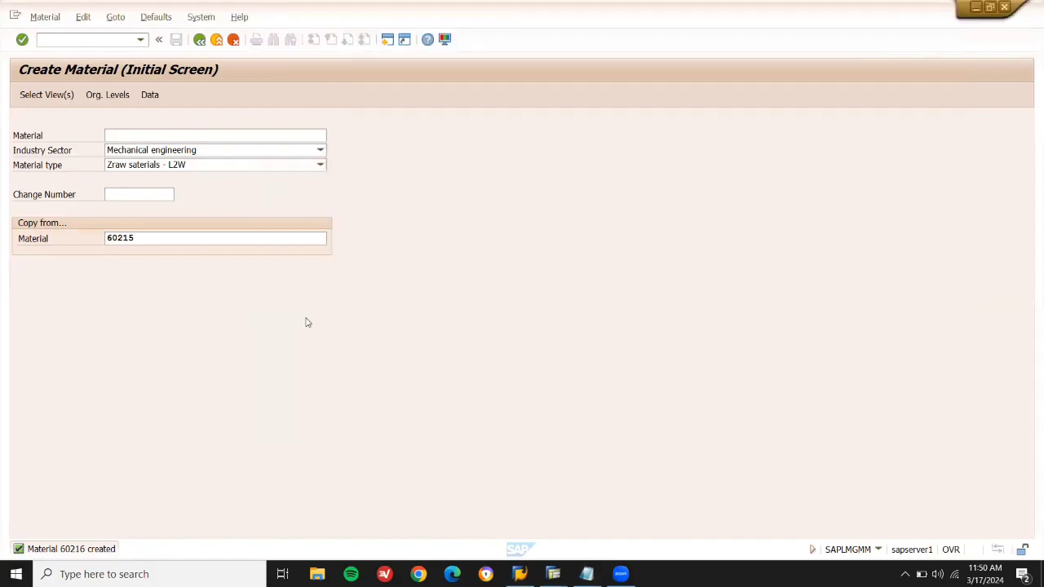
key("Return")
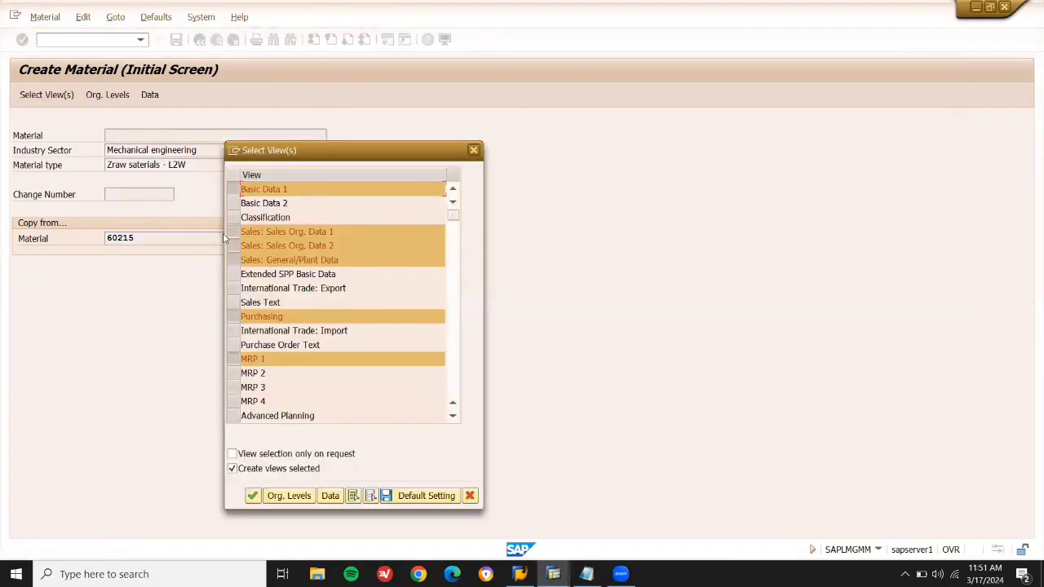
left_click(234, 245)
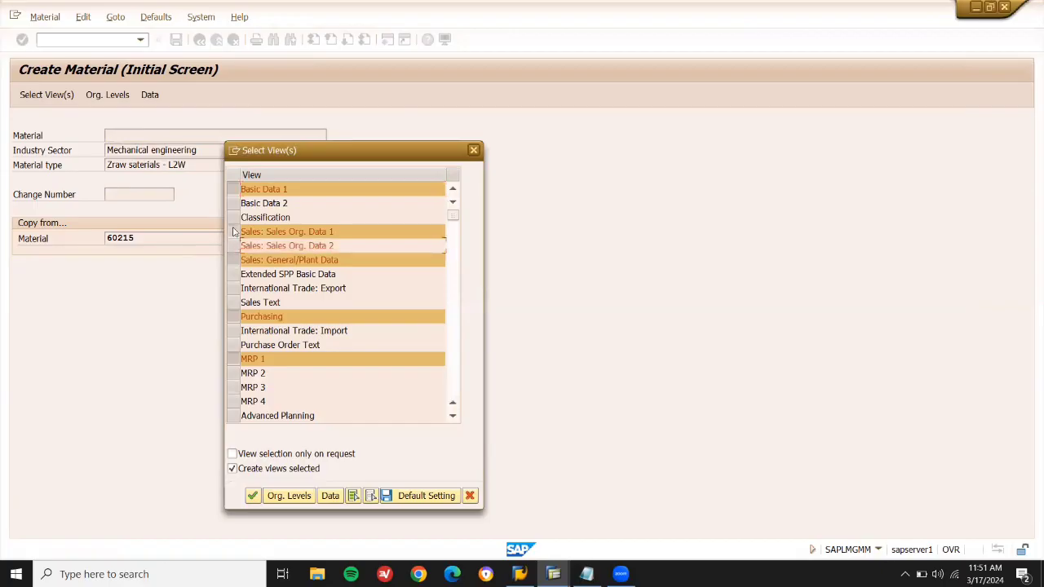
left_click(233, 231)
left_click(234, 259)
key("Return")
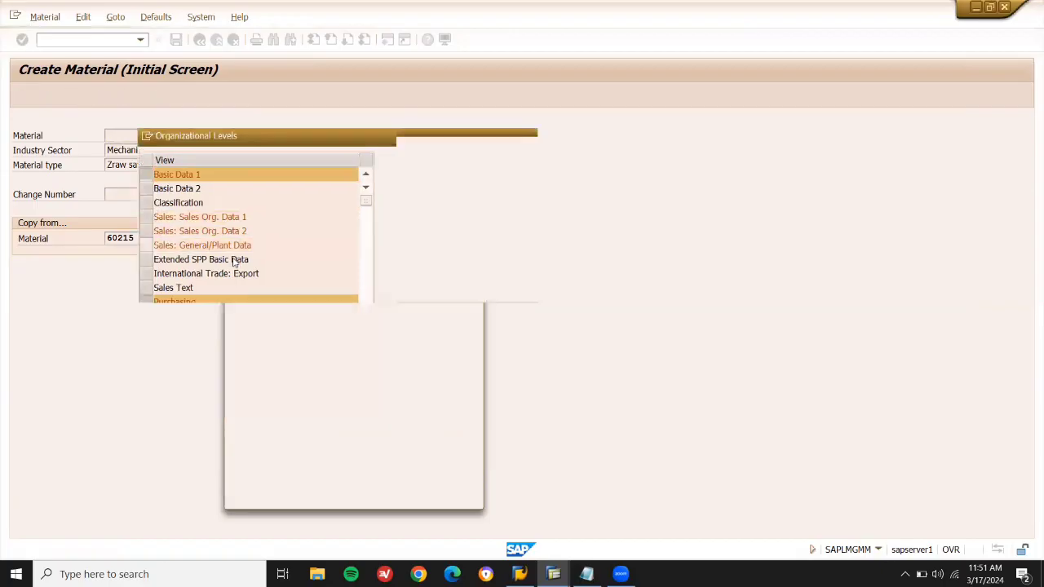
Choose plant LD03 and storage location LD03 for the new material.
key("BackSpace")
key("BackSpace")
key("BackSpace")
key("BackSpace")
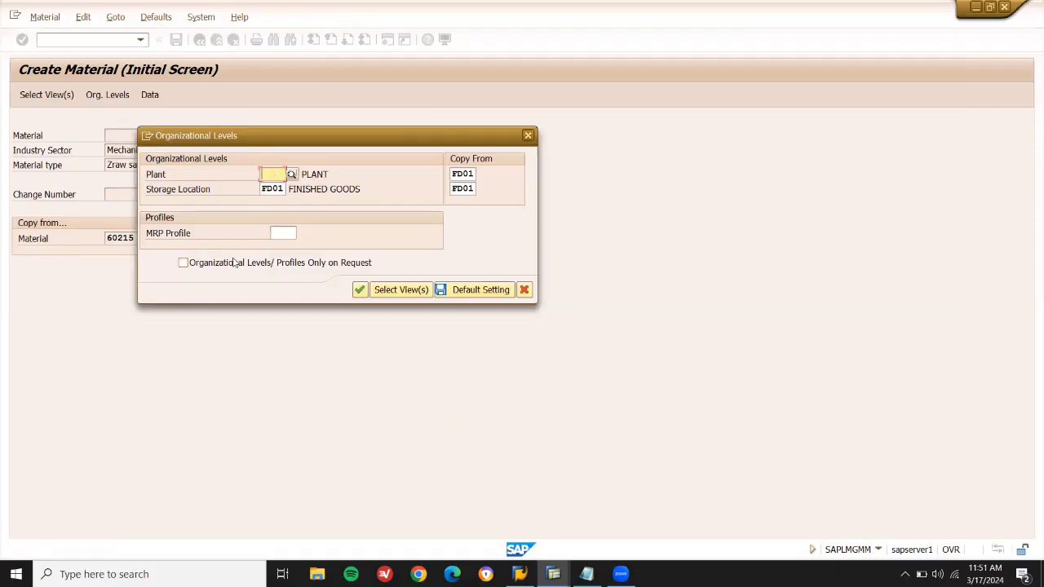
type("LD03")
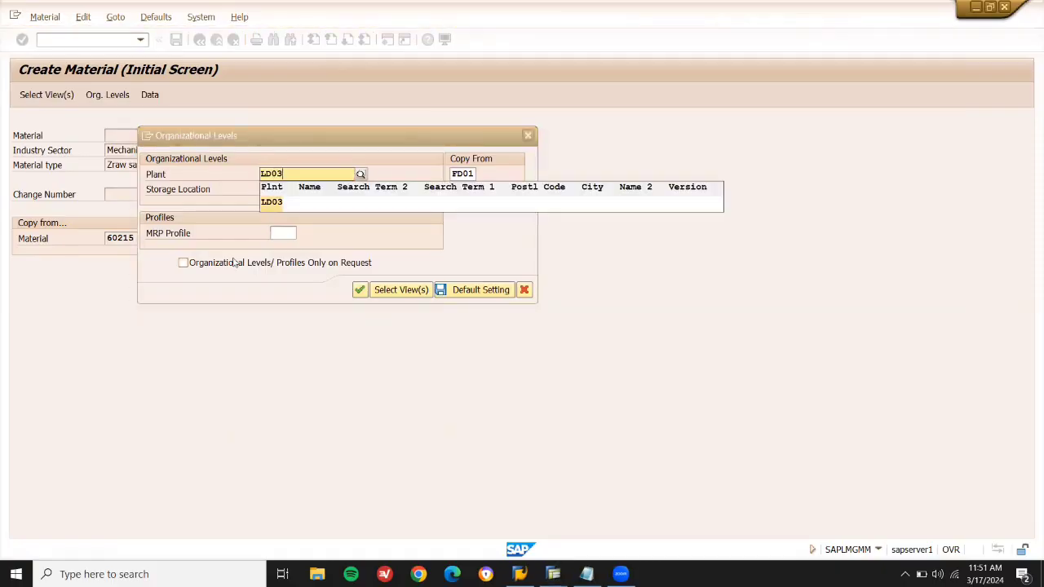
key("Return")
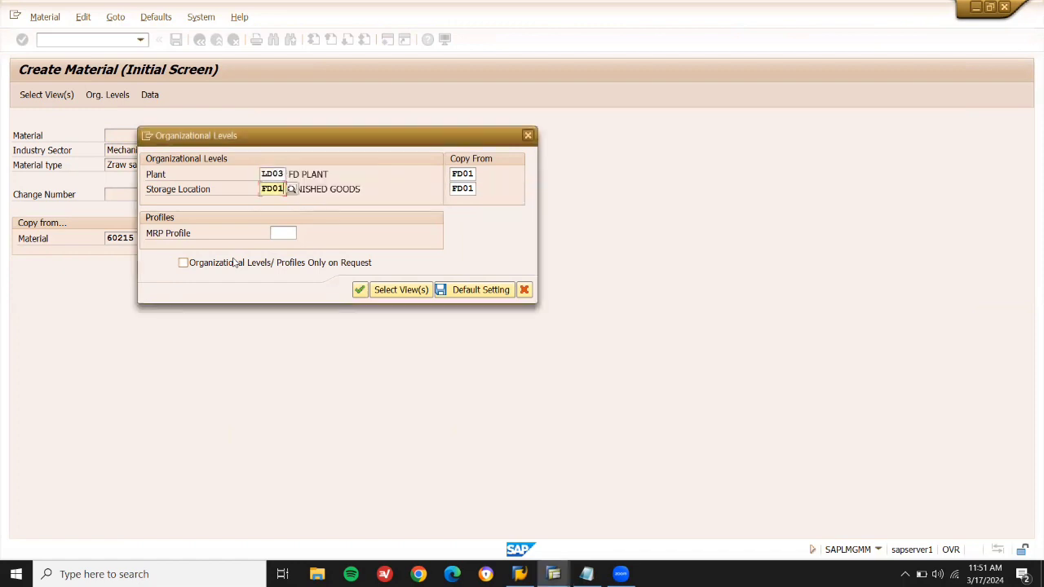
type("LD03")
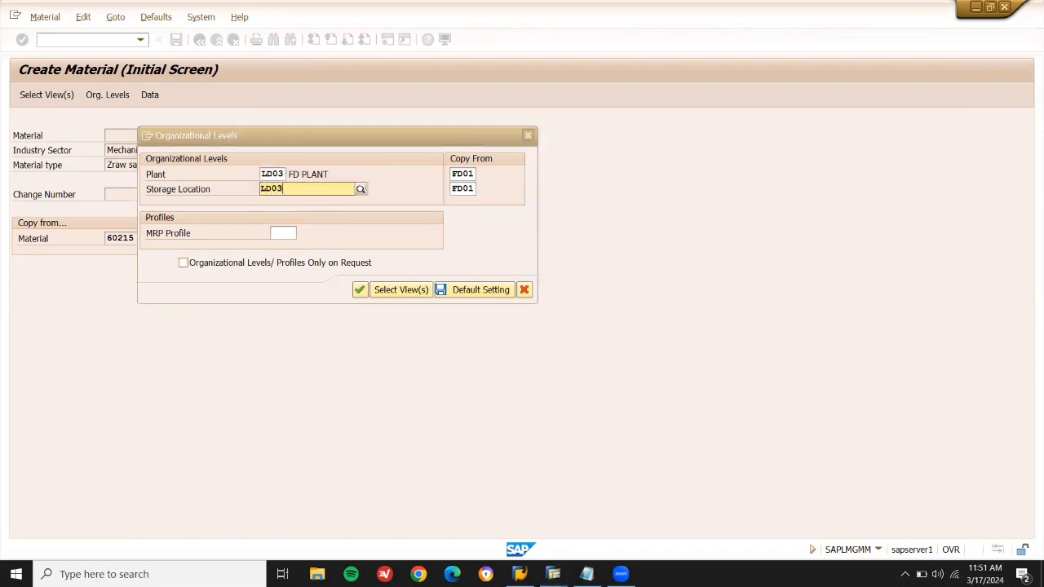
key("Return")
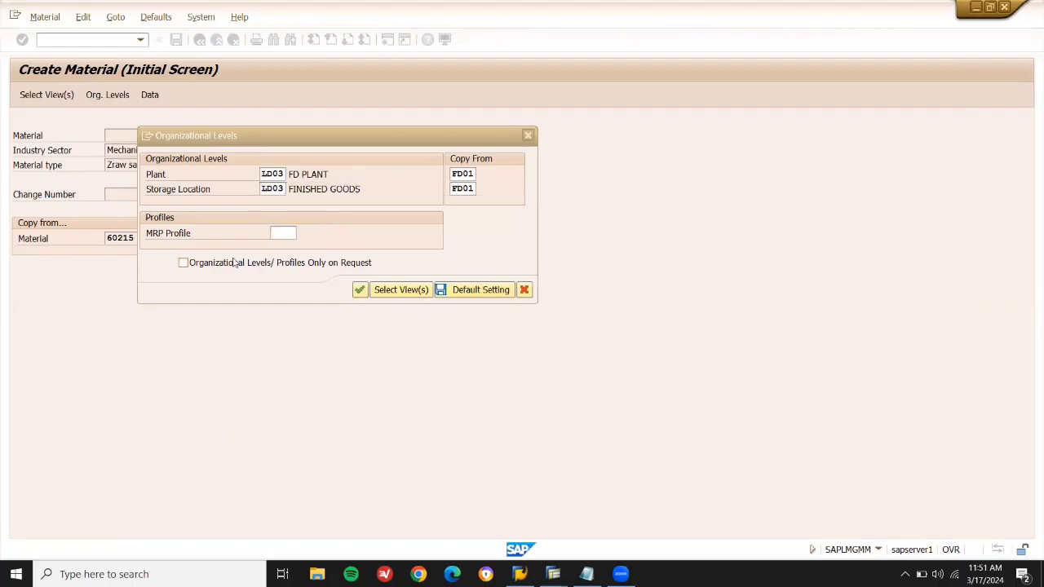
Enter copy-from plant LD03 and storage location FD03, then start replacing COMPUTER with HARD DISK.
left_click(474, 173)
key("BackSpace")
key("BackSpace")
type("LD03")
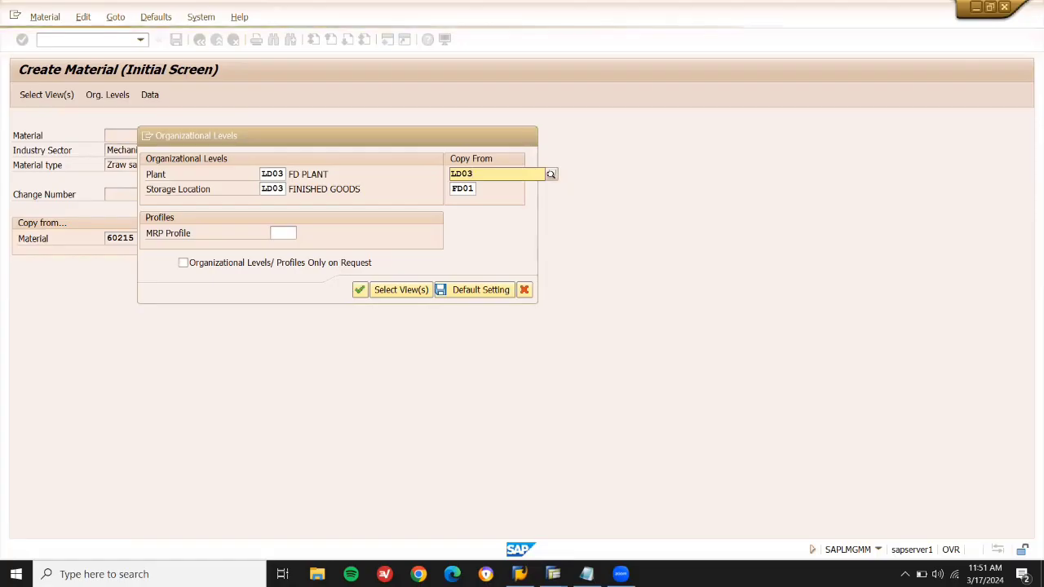
key("Tab")
type("F")
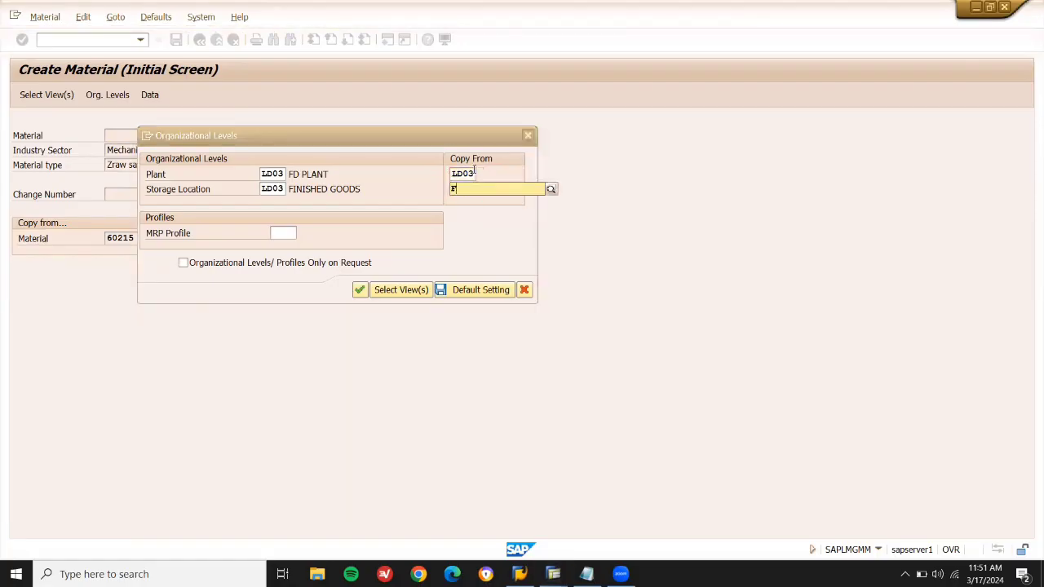
type("D03")
key("Return")
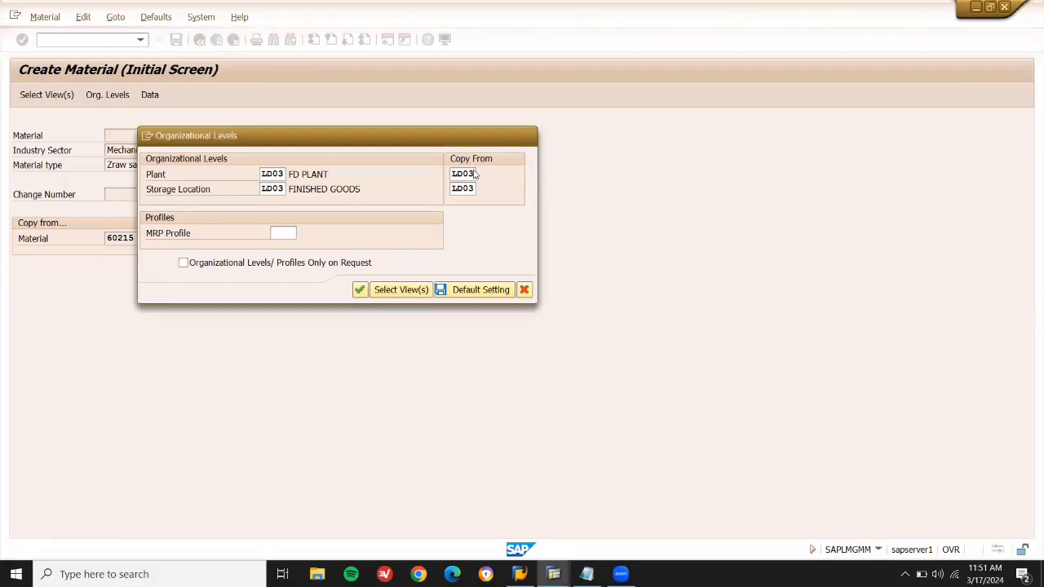
key("shift+End")
key("Delete")
type("HA")
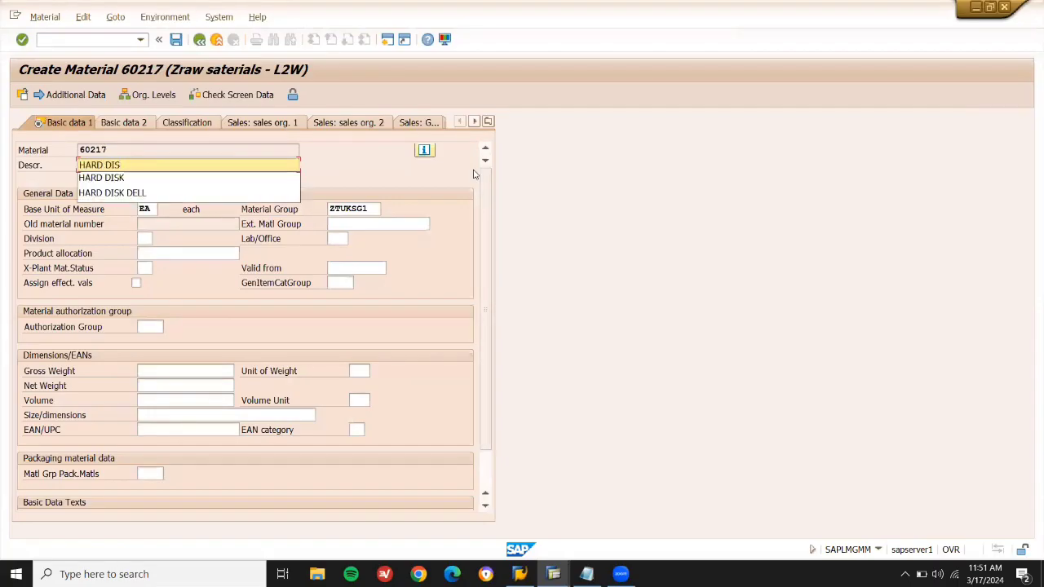
Accept the HARD DISK description and step through all views to save material 60217.
key("Return")
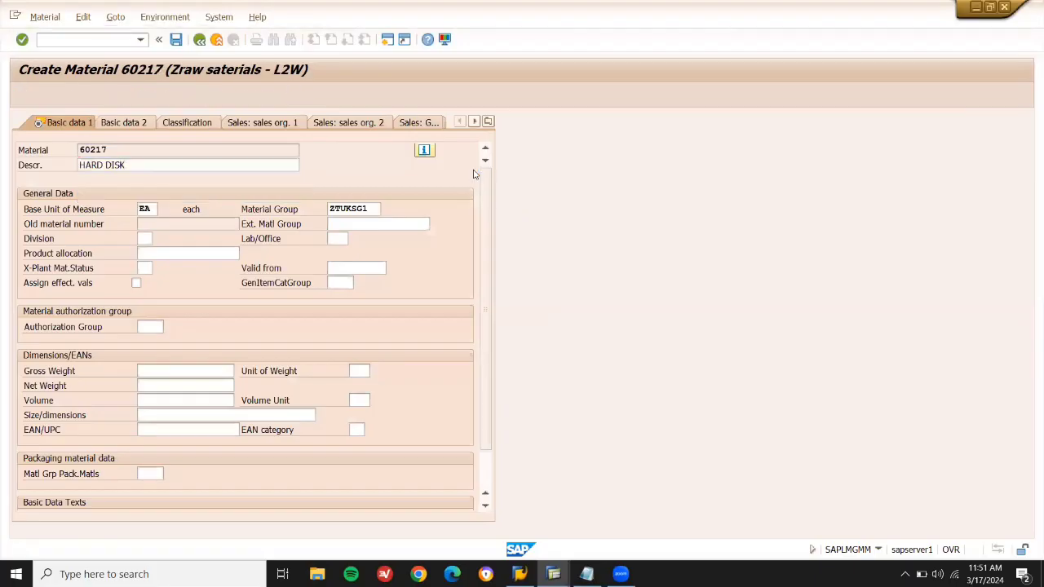
key("Return")
key("Return")
key("Return")
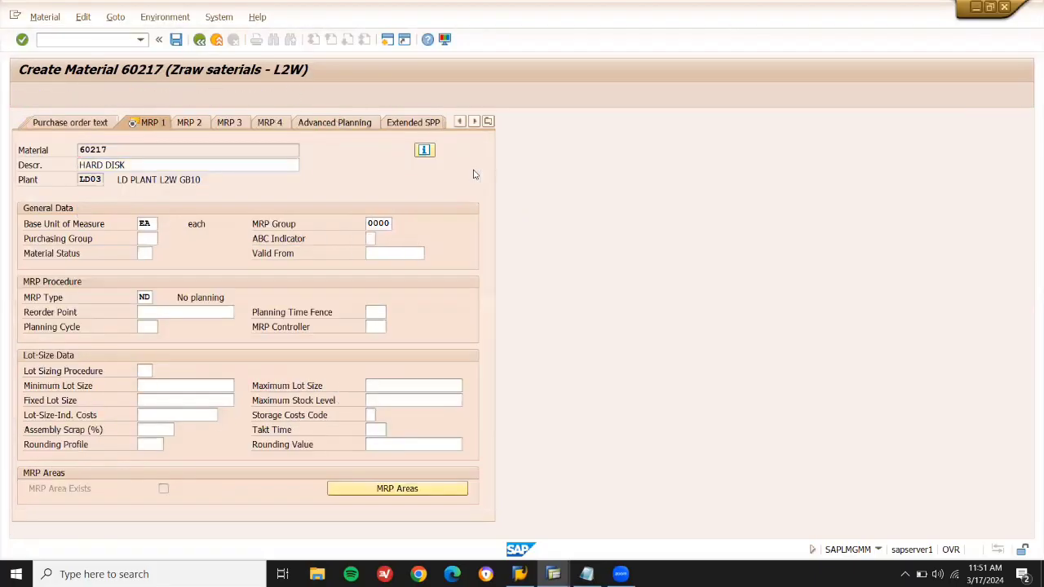
key("Return")
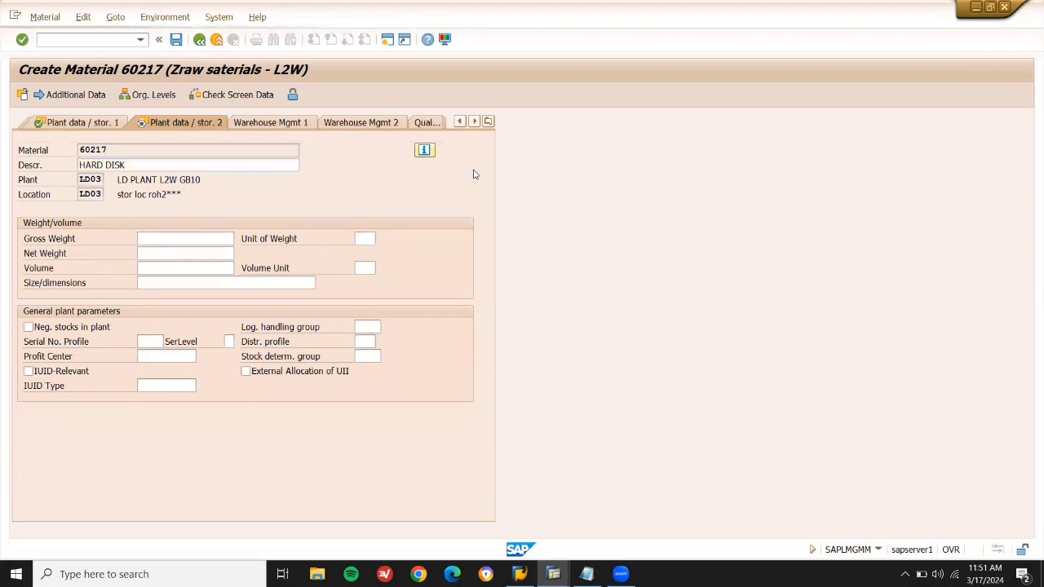
key("Return")
key("Return")
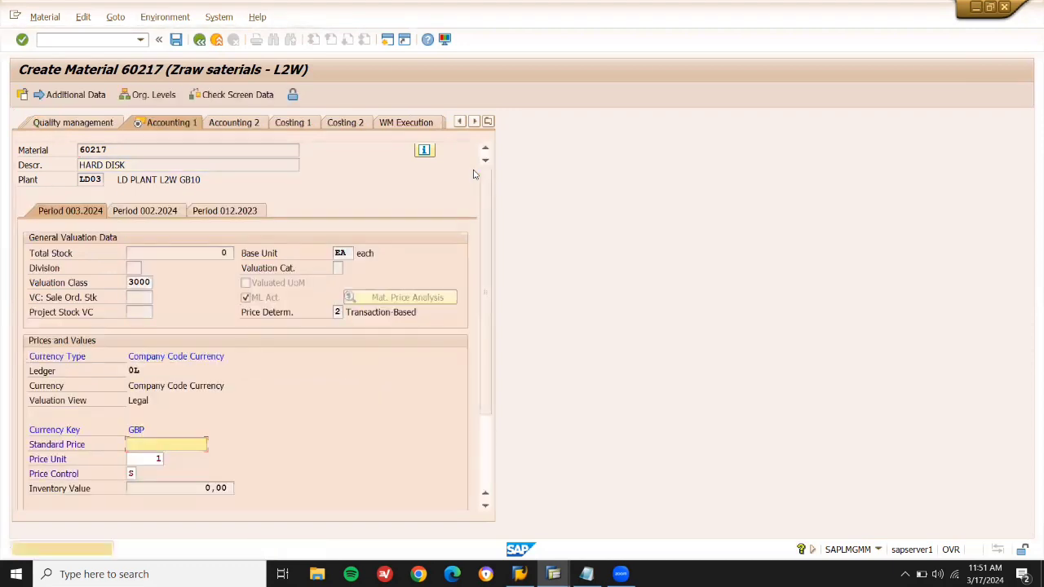
key("Return")
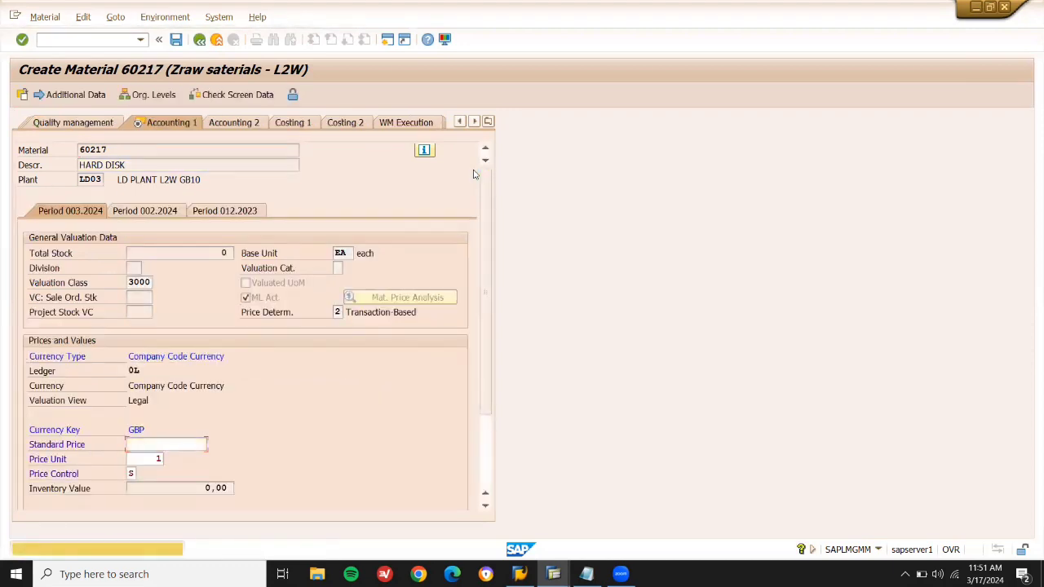
key("Return")
key("Return")
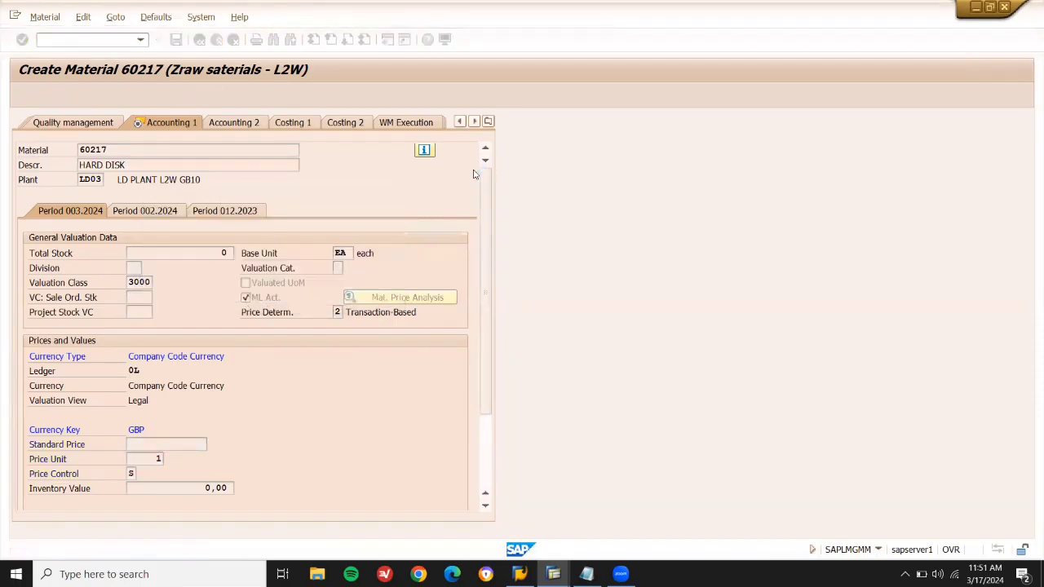
Note 60217 on the 'HARD DISK --' line in Notepad.
key("alt+Tab")
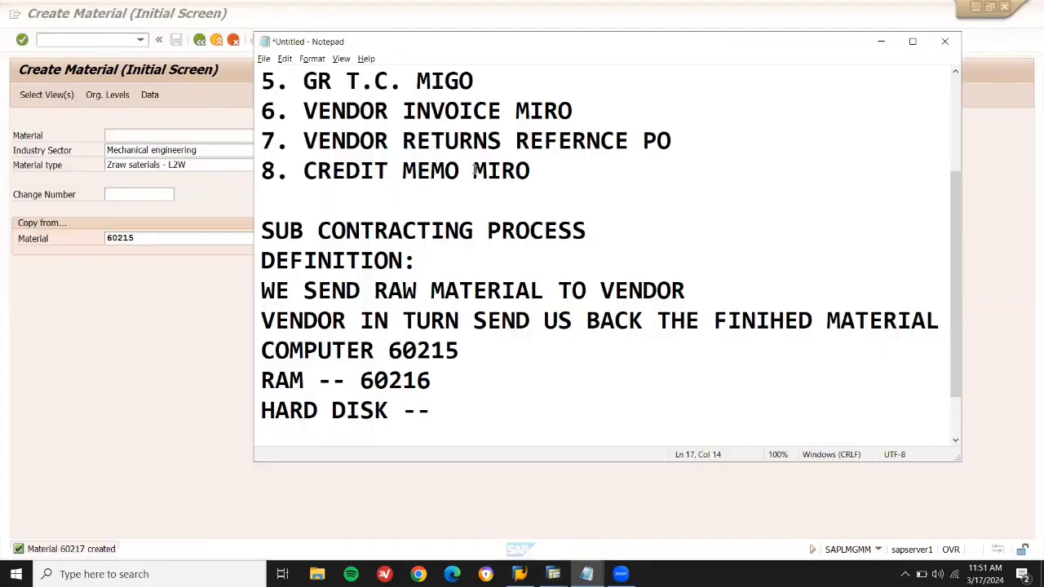
type("60217")
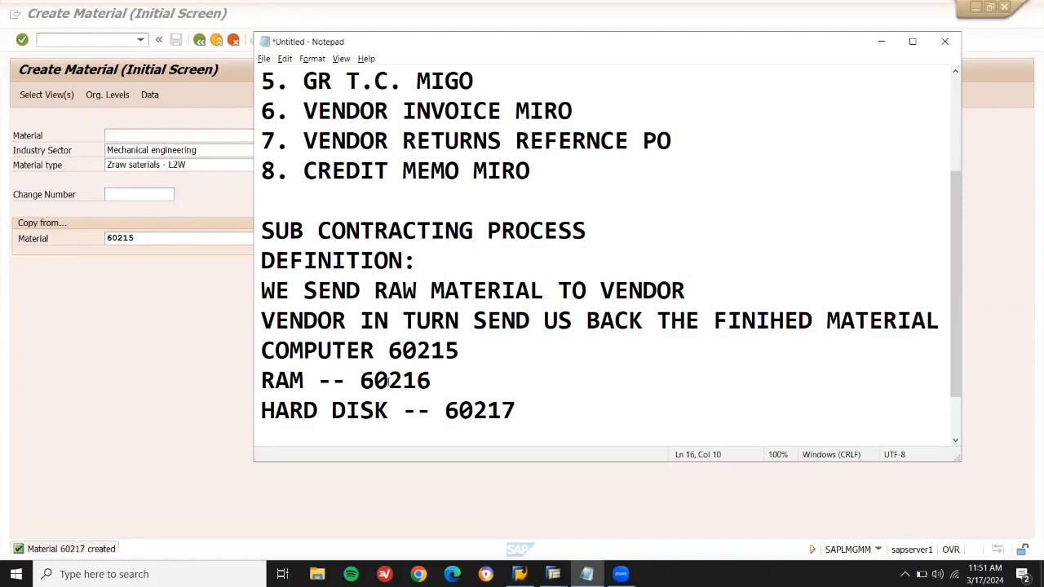
double_click(387, 381)
Open material 60216 for changing in MM02, correcting the material number.
left_click(124, 36)
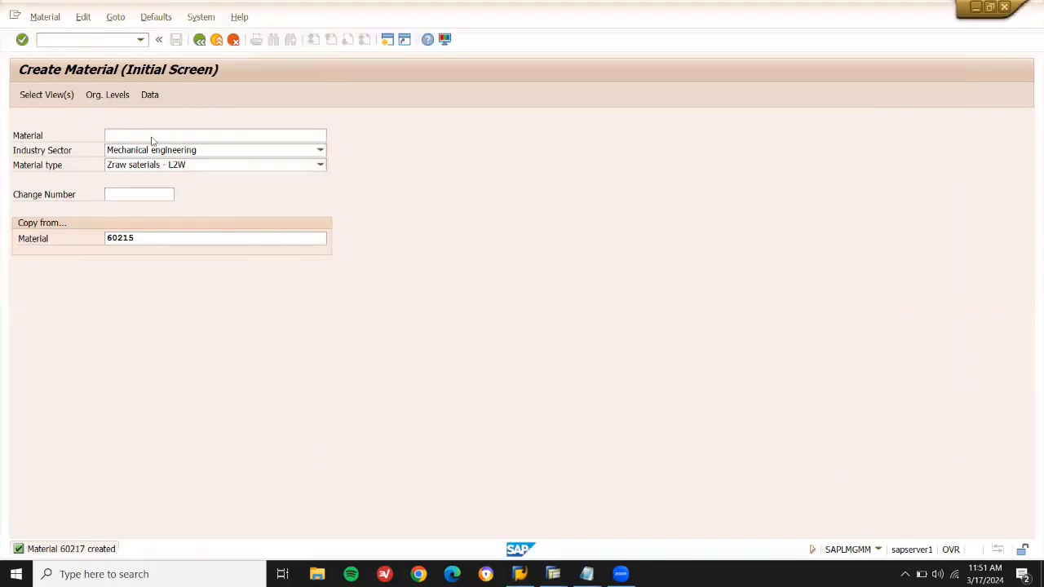
type("/NMM02")
key("Return")
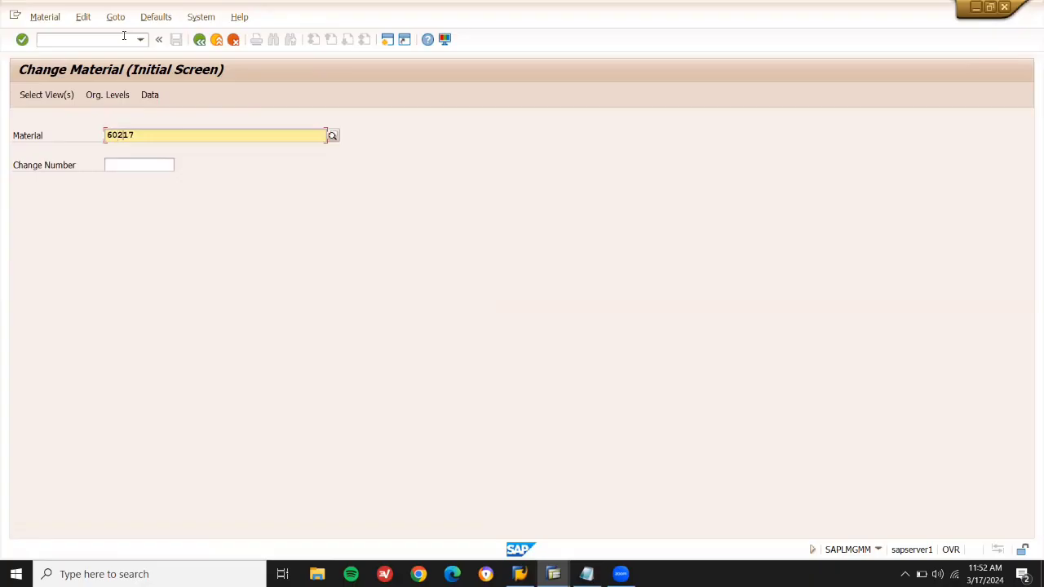
key("BackSpace")
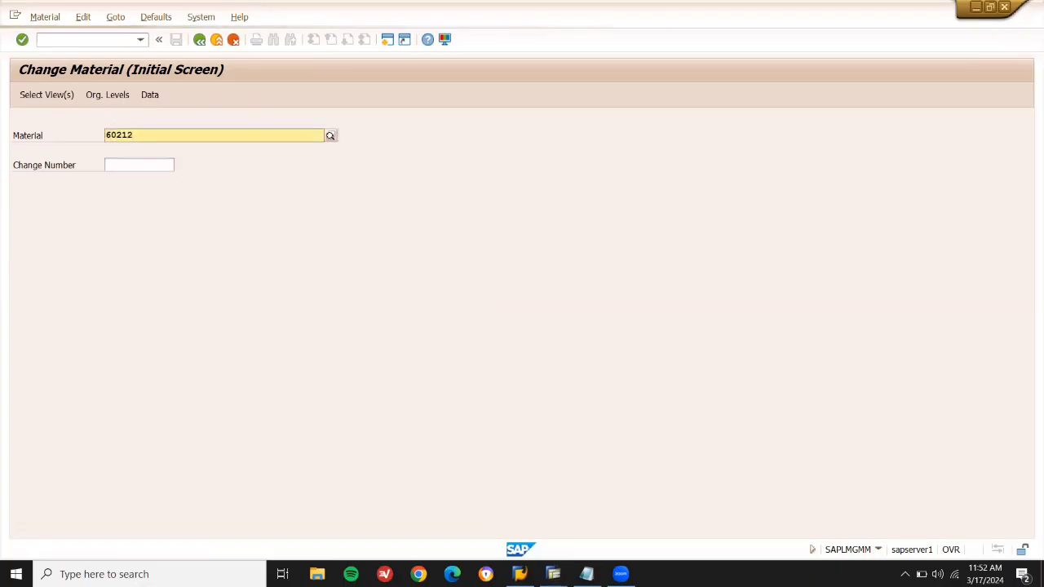
key("BackSpace")
type("6")
key("Return")
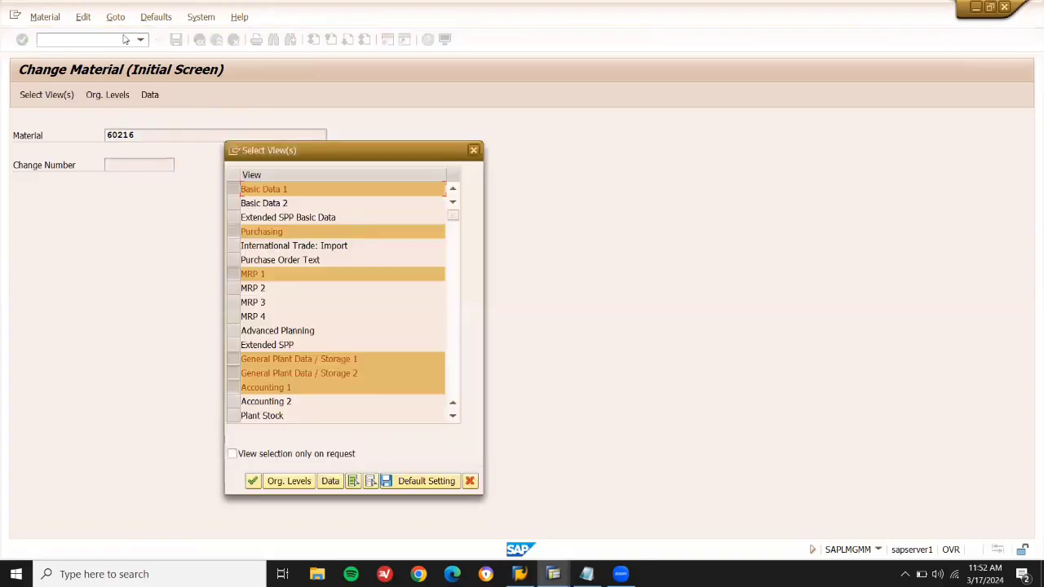
Confirm the views and set plant LD03 with storage location LD03.
key("Return")
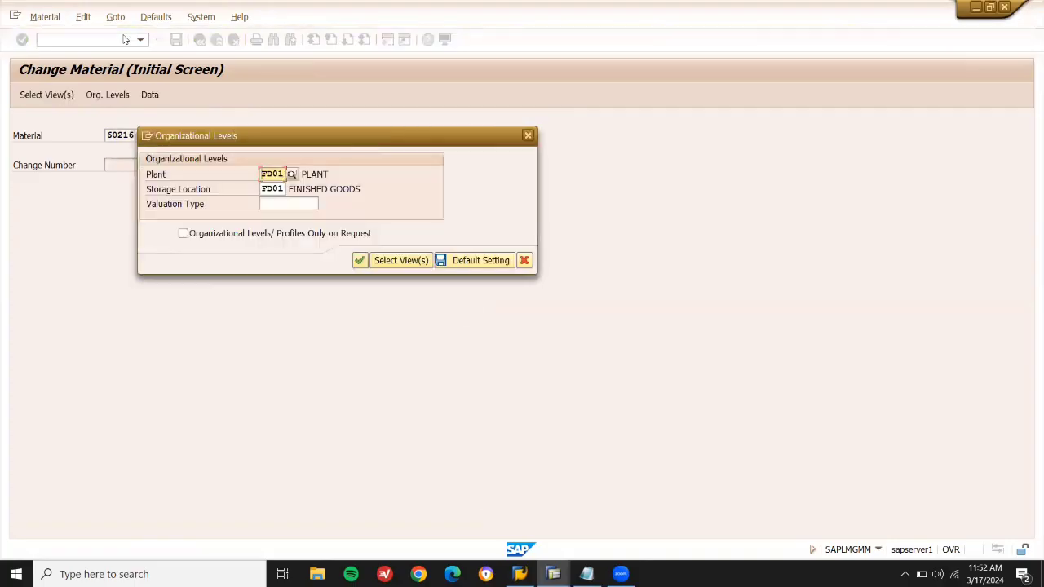
key("Return")
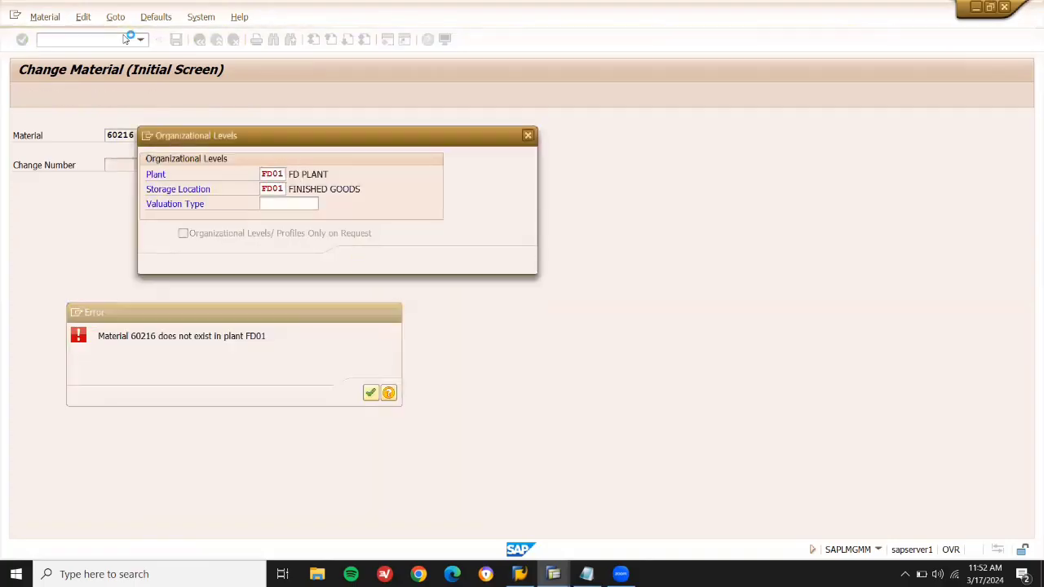
key("Return")
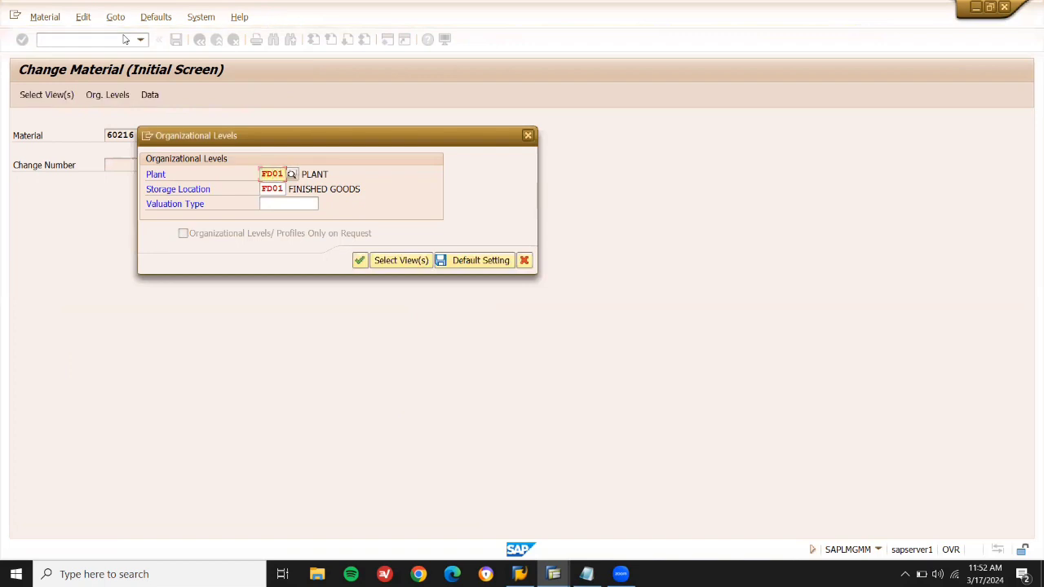
type("LD03")
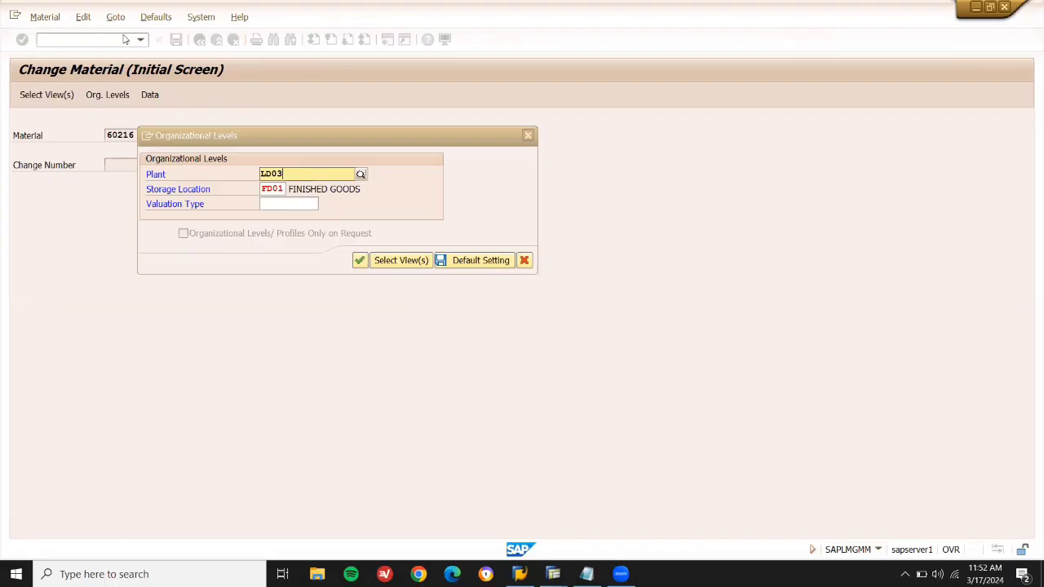
left_click(283, 187)
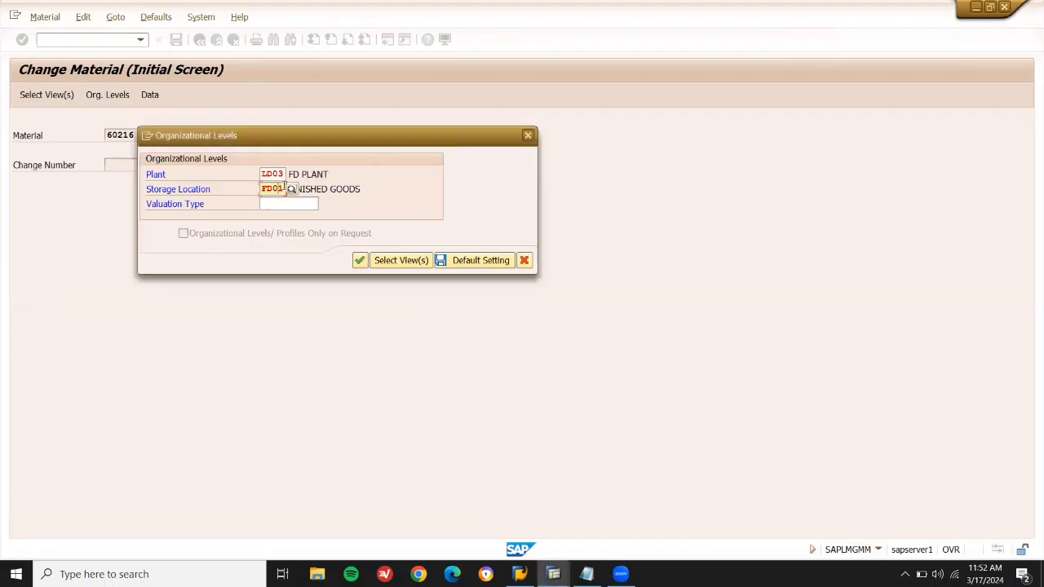
key("BackSpace")
type("LD03")
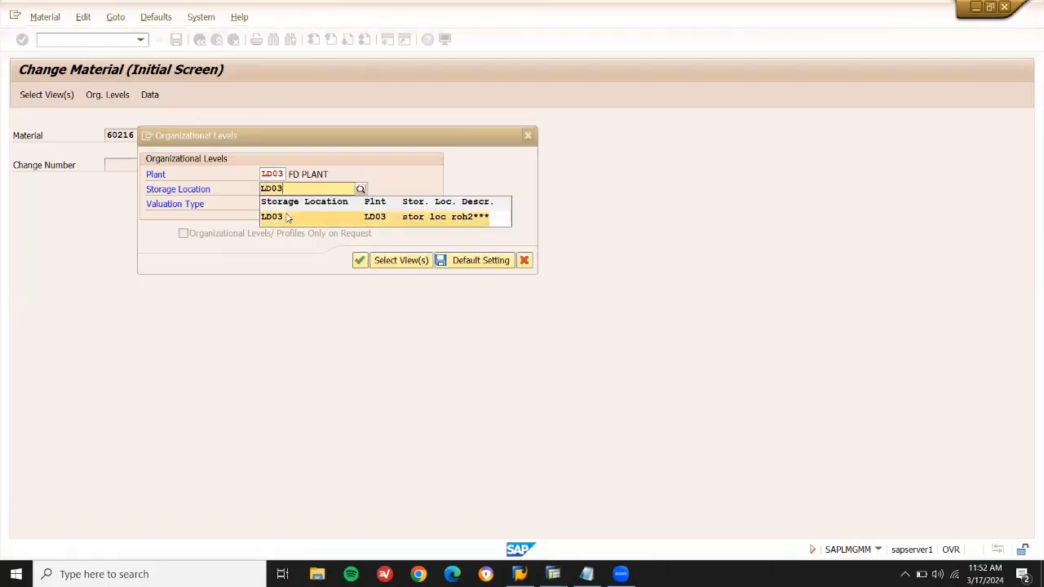
left_click(284, 216)
left_click(360, 261)
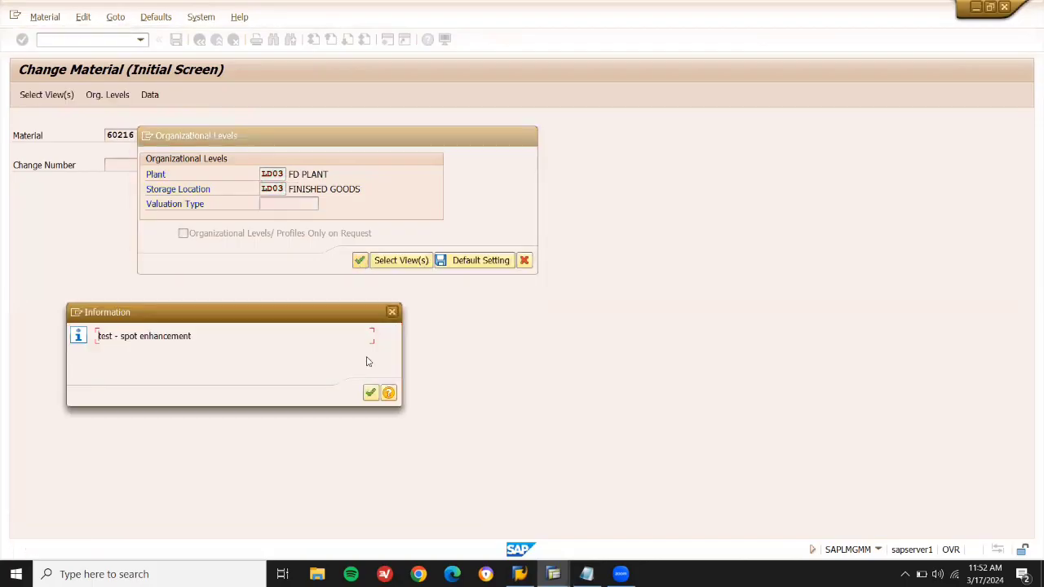
Clear the COMPUTER description, save material 60216 and go back.
left_click(370, 394)
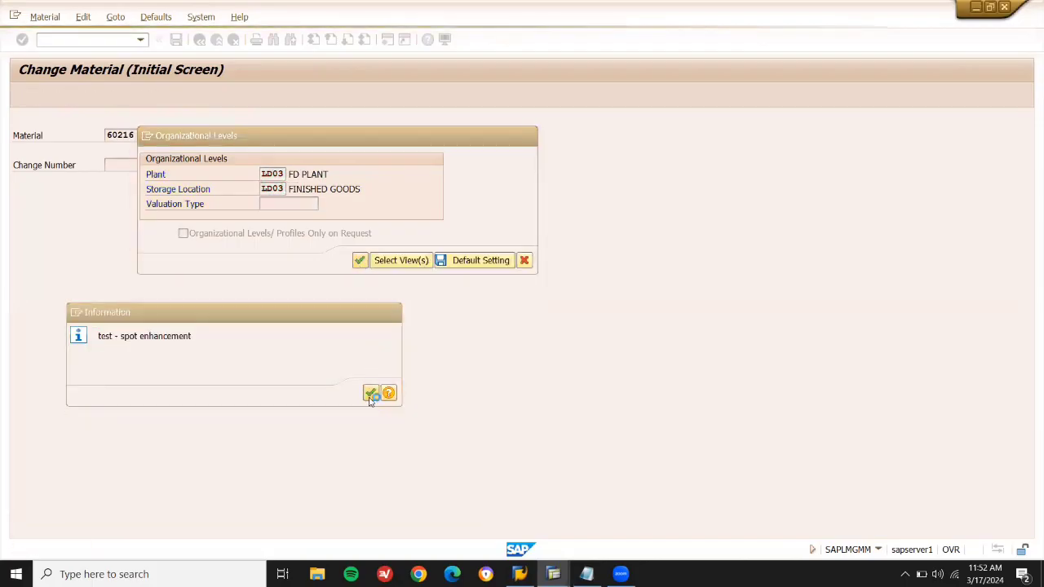
key("shift+End")
key("Delete")
key("ctrl+s")
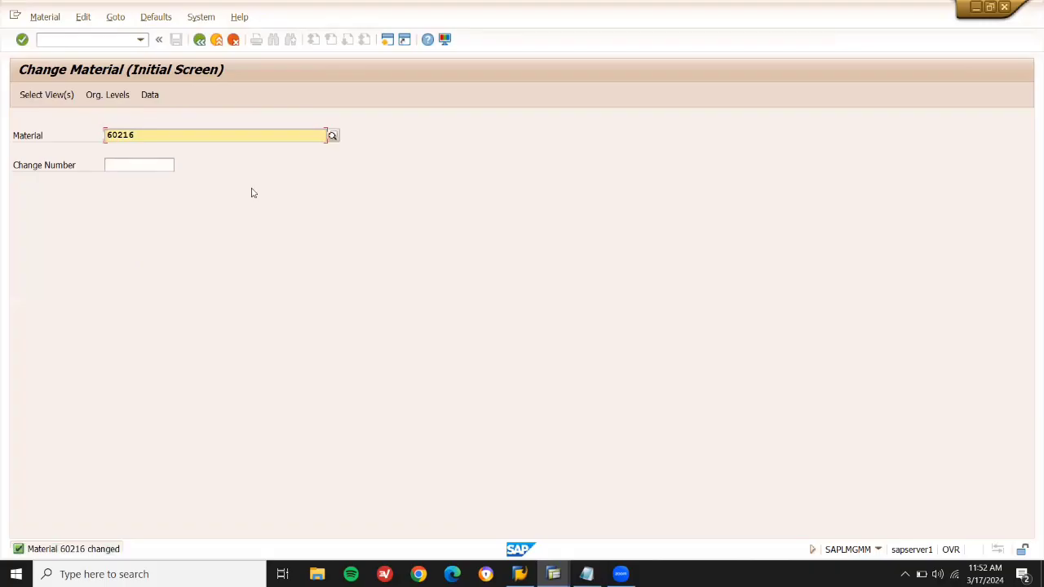
key("F3")
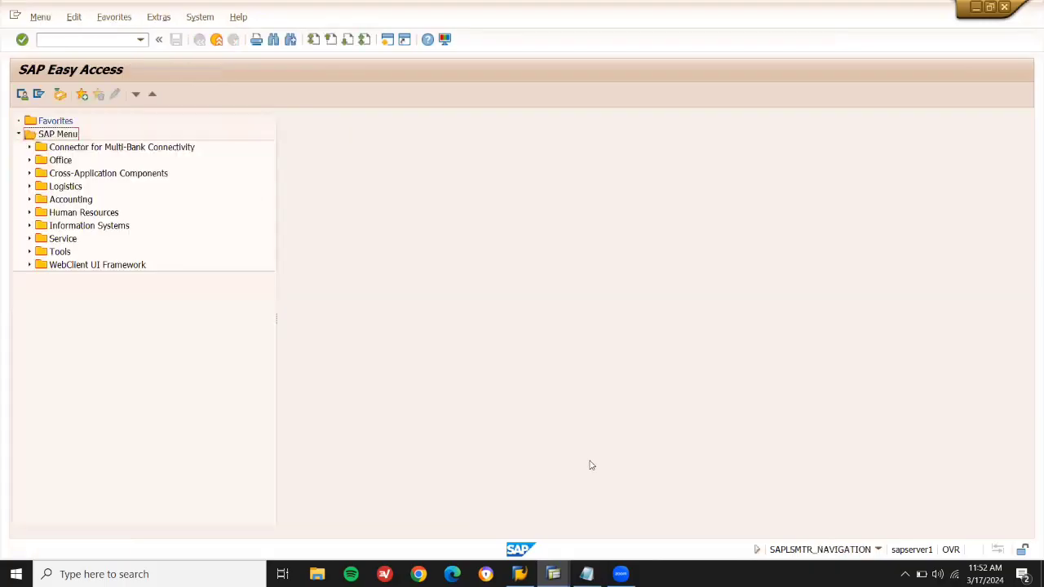
Add PO, GR and INVOICE lines below the material list in the notes.
left_click(586, 574)
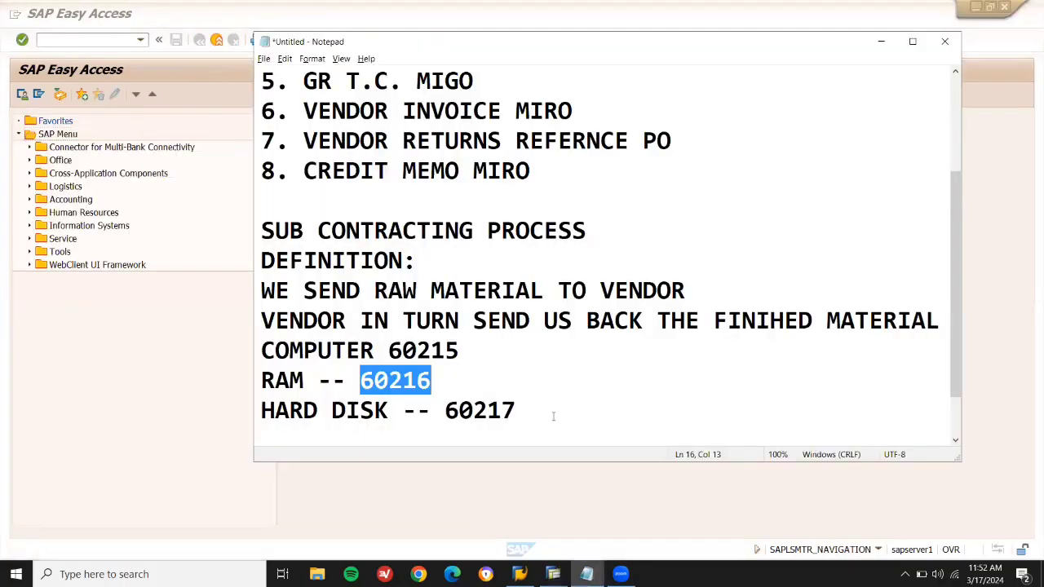
left_click(555, 417)
key("Return")
key("Return")
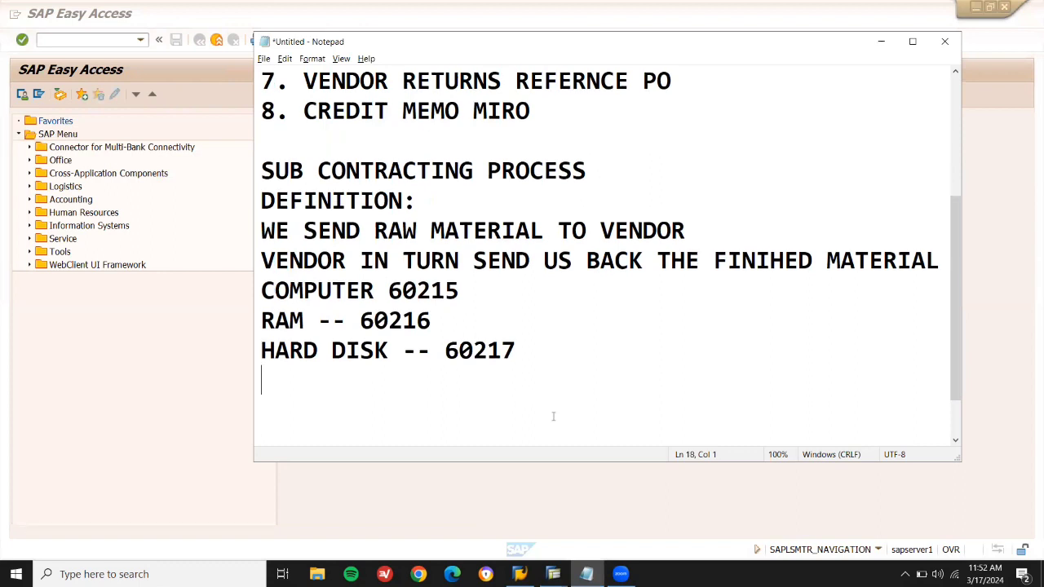
key("shift+Down")
key("shift+Down")
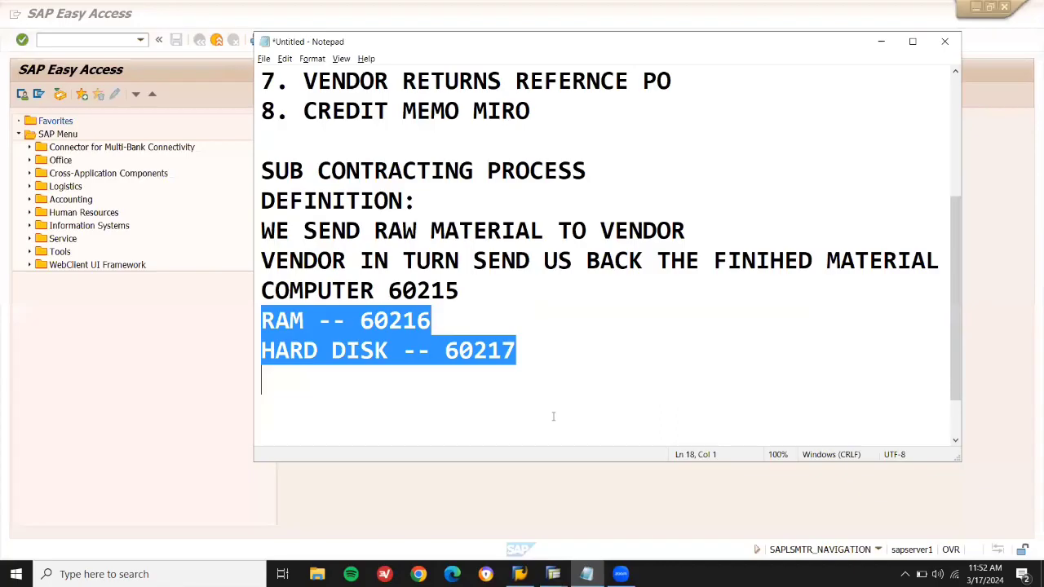
left_click(553, 417)
type("PO")
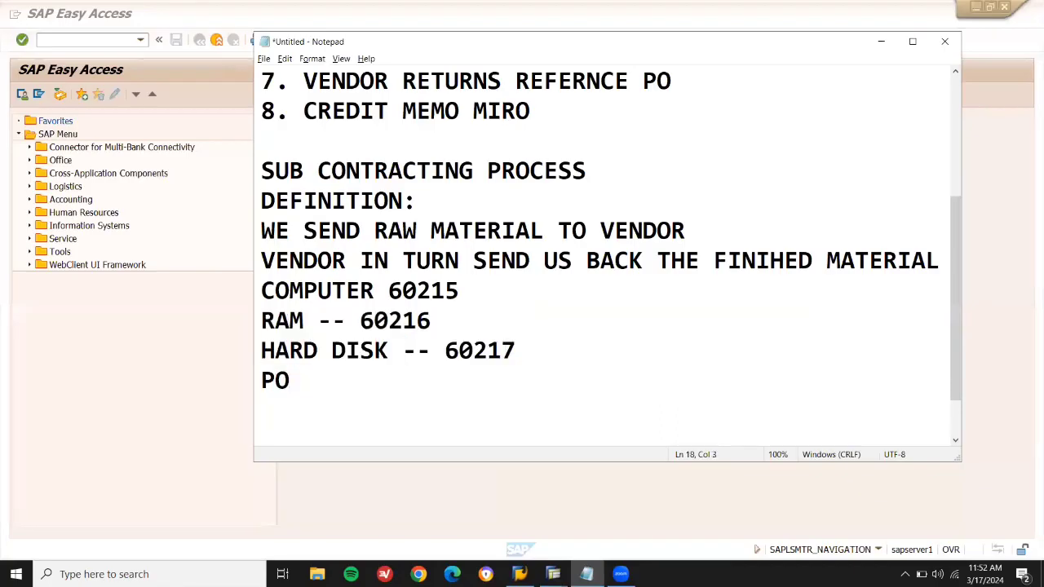
key("Return")
type("GR")
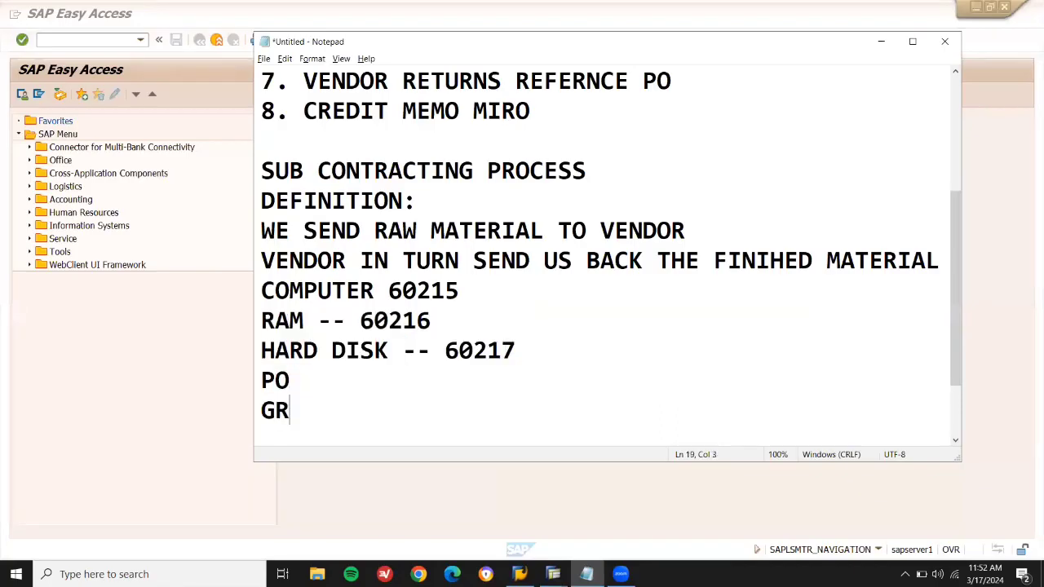
key("Return")
type("INVOICE")
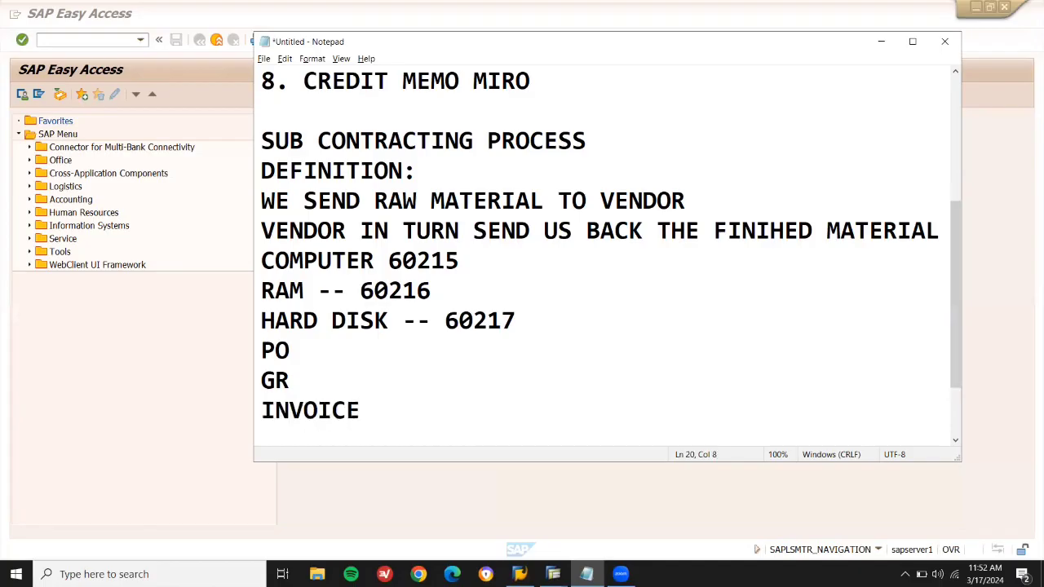
Select the RAM number 60216 and hard disk number 60217 in the notes.
key("Up")
key("shift+Down")
key("shift+Down")
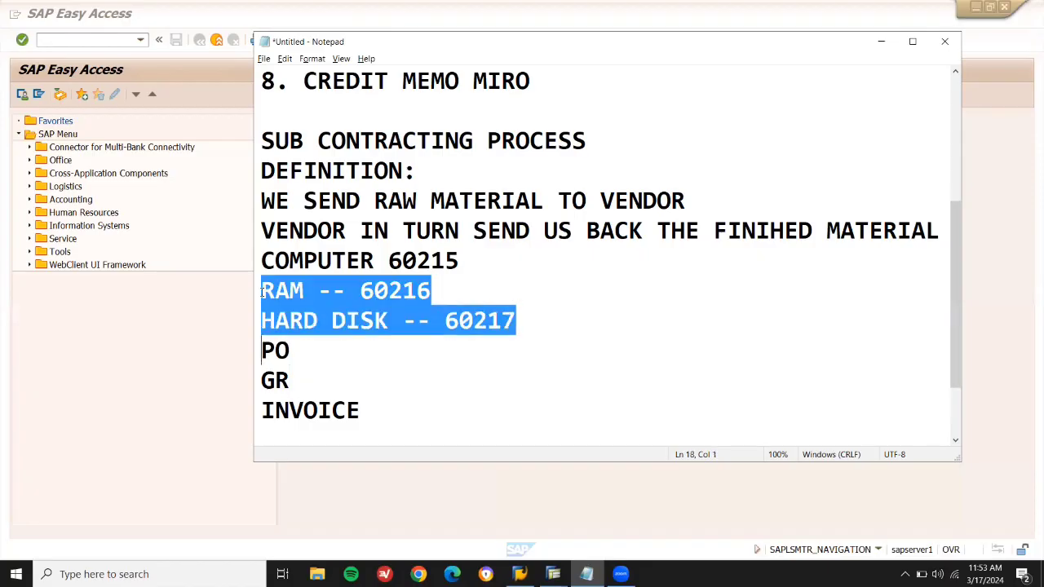
key("Up")
key("Up")
key("shift+Down")
key("shift+Down")
double_click(392, 285)
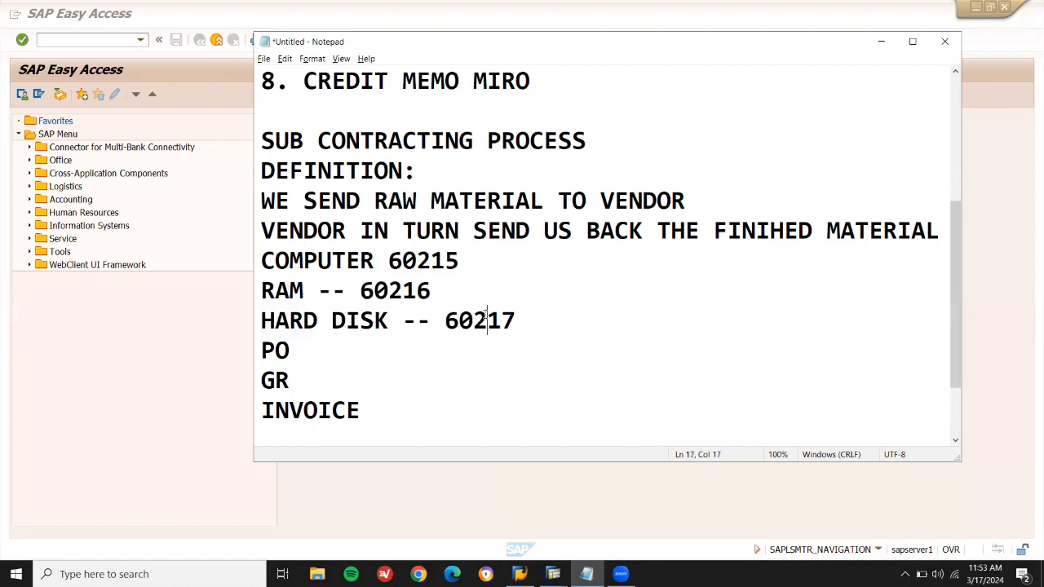
double_click(484, 318)
Open ME21N and pick supplier APPLE APPLE from purchasing organisation LD01's supplier search.
left_click(109, 38)
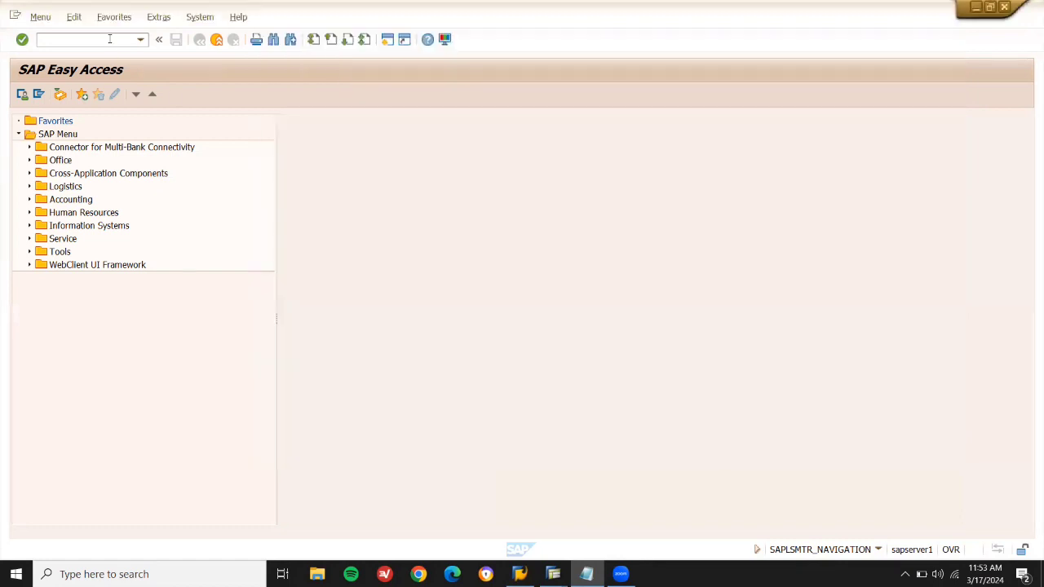
type("ME21N")
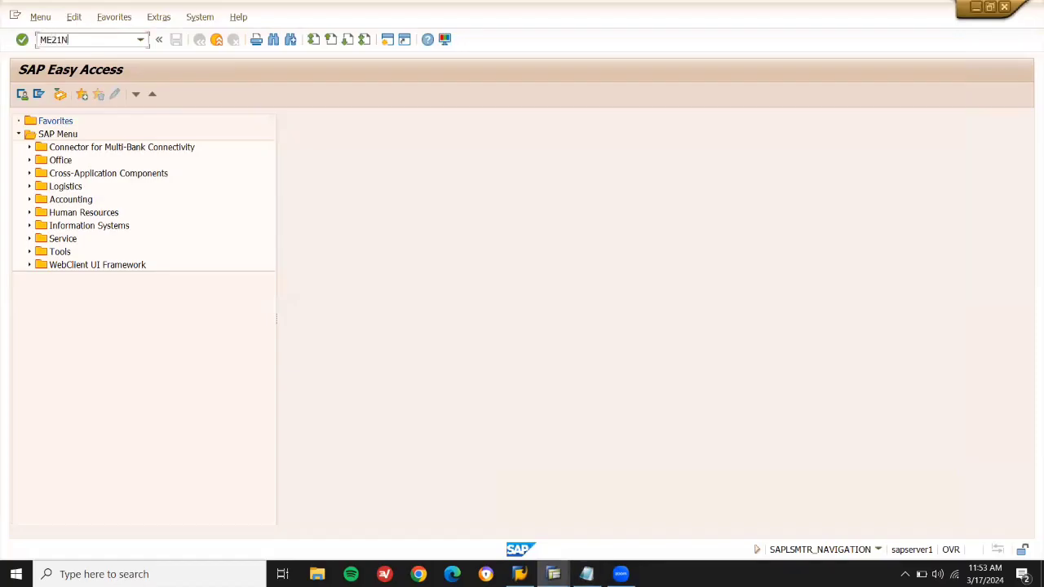
key("Return")
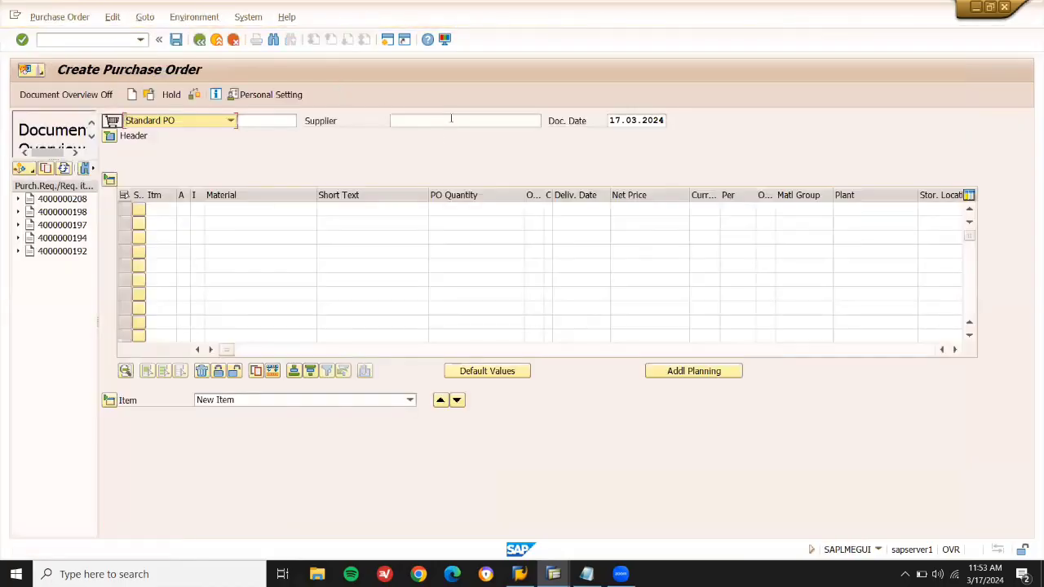
left_click(451, 119)
left_click(546, 121)
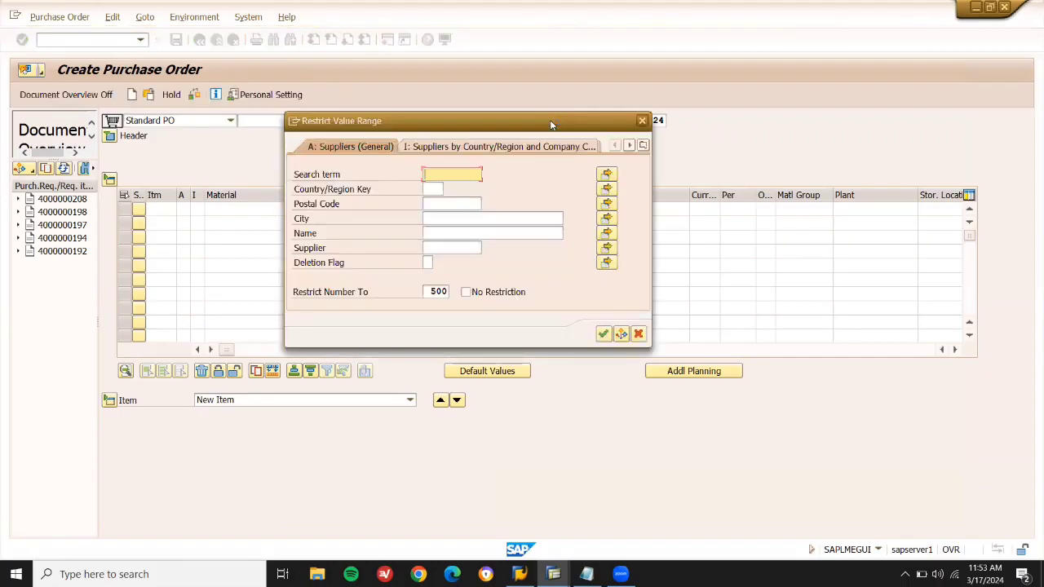
left_click(644, 145)
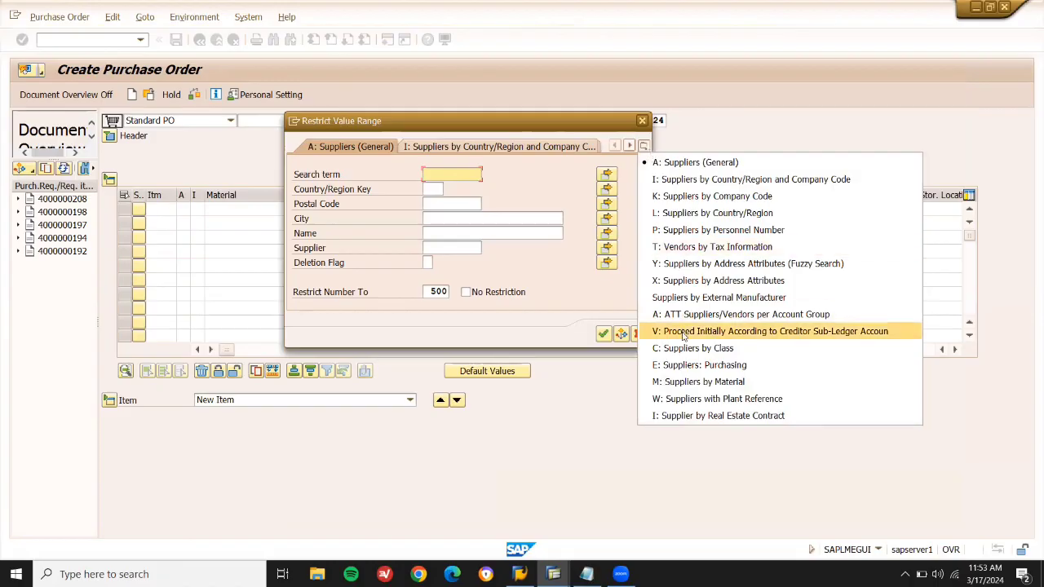
left_click(687, 364)
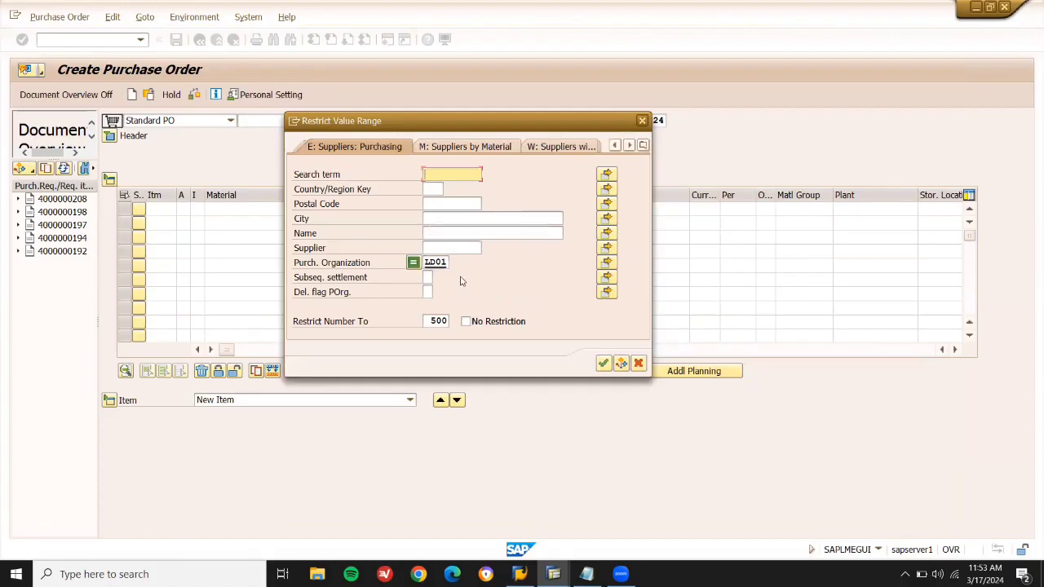
key("Return")
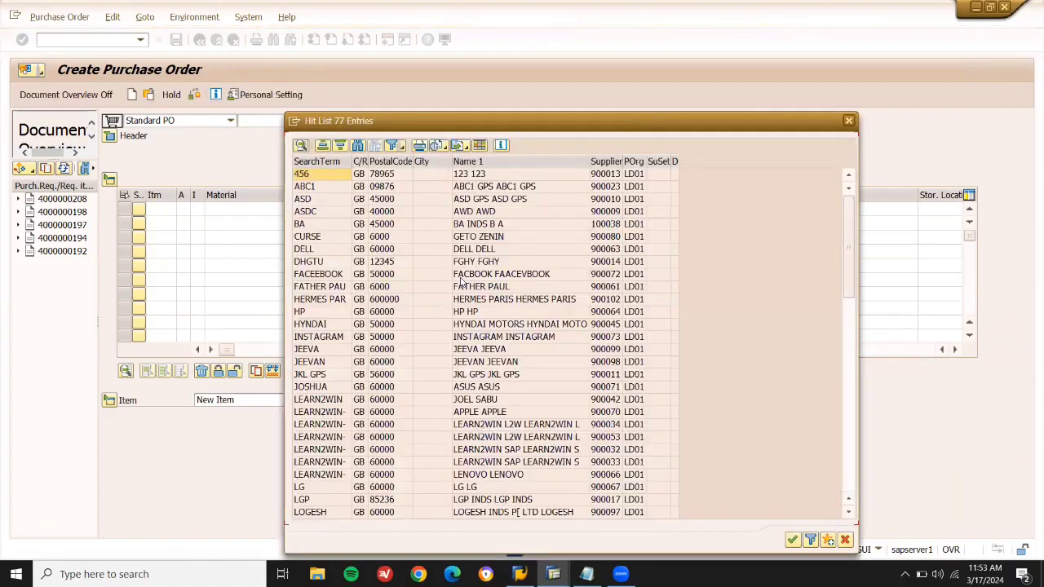
double_click(510, 412)
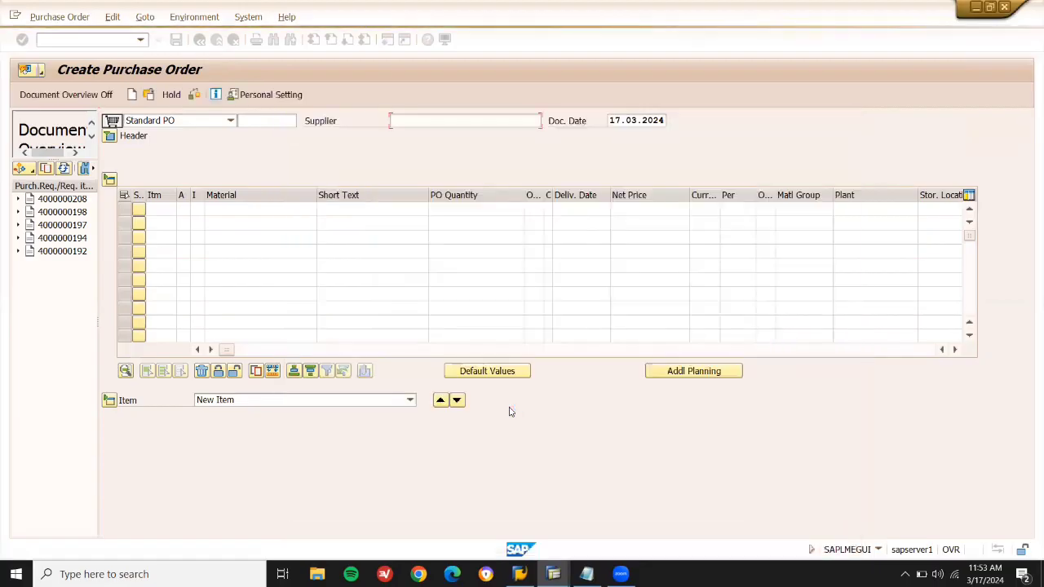
Fill the PO header with purchasing organisation LD01 and purchasing group X01.
key("Return")
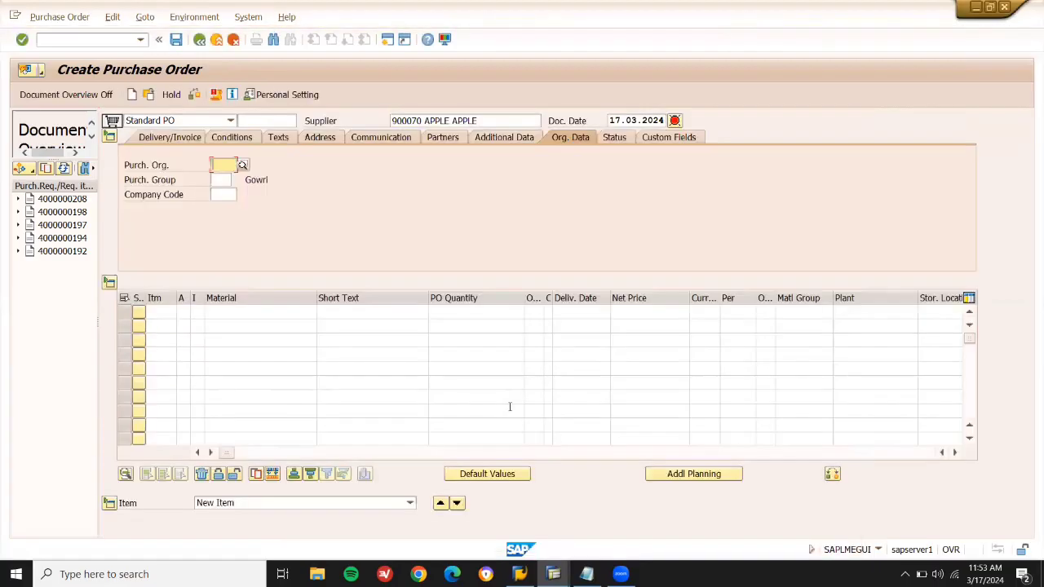
key("space")
key("Down")
key("Return")
key("Return")
key("space")
key("Down")
key("Return")
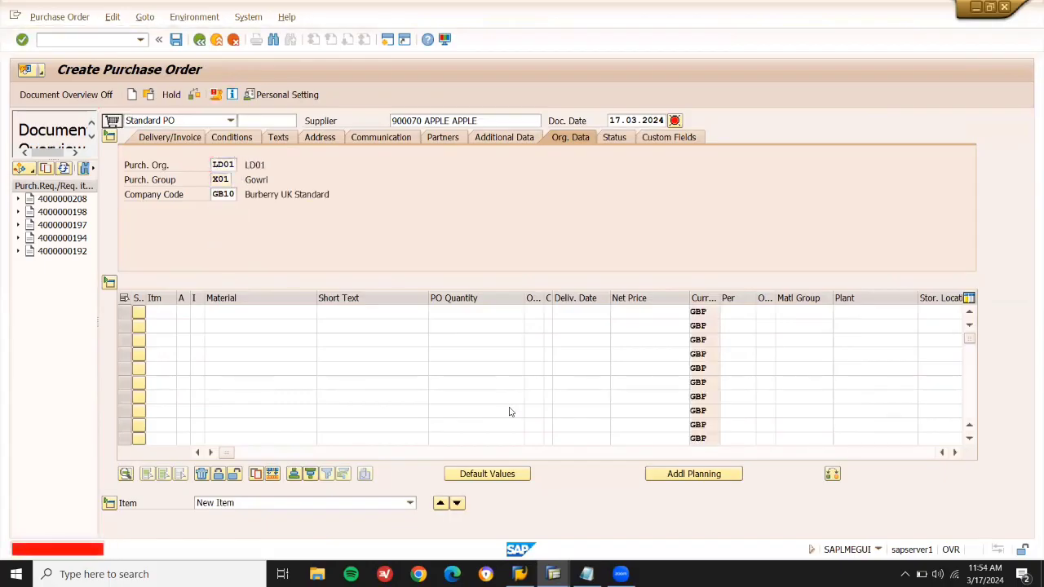
key("Return")
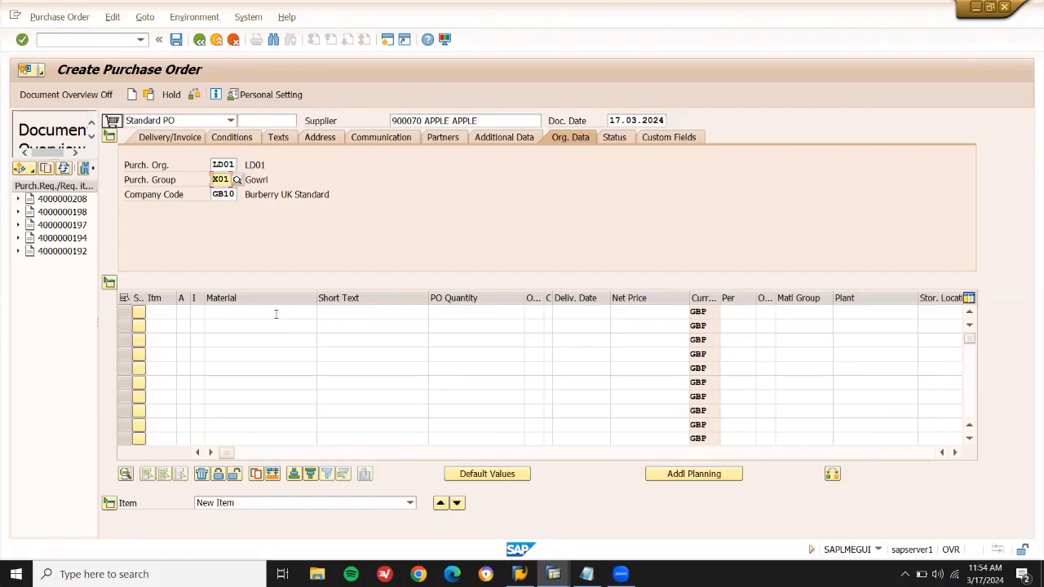
Add RAM 60216 as item 10 at 4000 net price, plant LD03, storage location LD03.
left_click(276, 314)
key("alt+Tab")
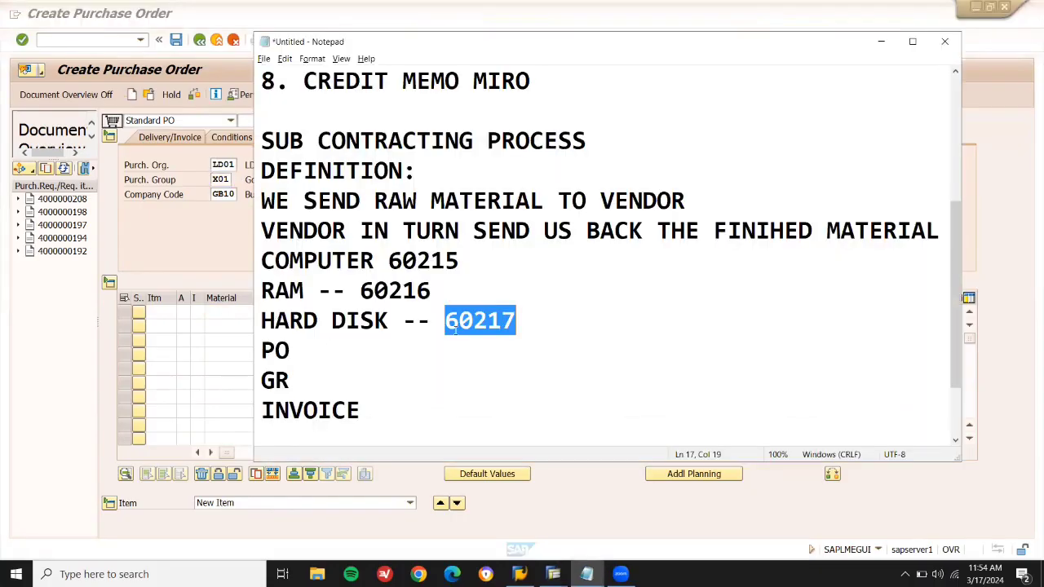
double_click(397, 291)
key("ctrl+c")
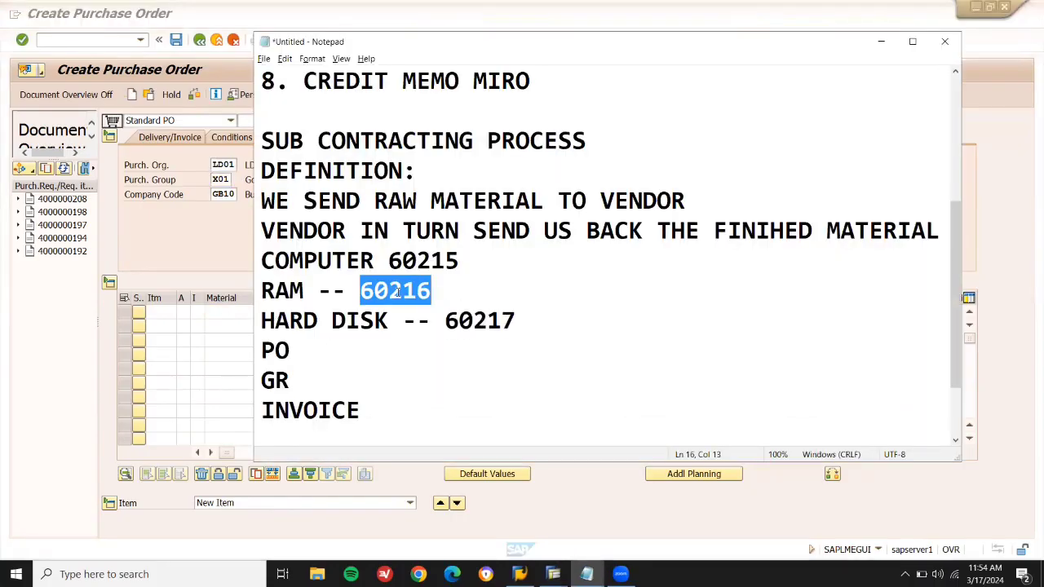
key("alt+Tab")
key("ctrl+v")
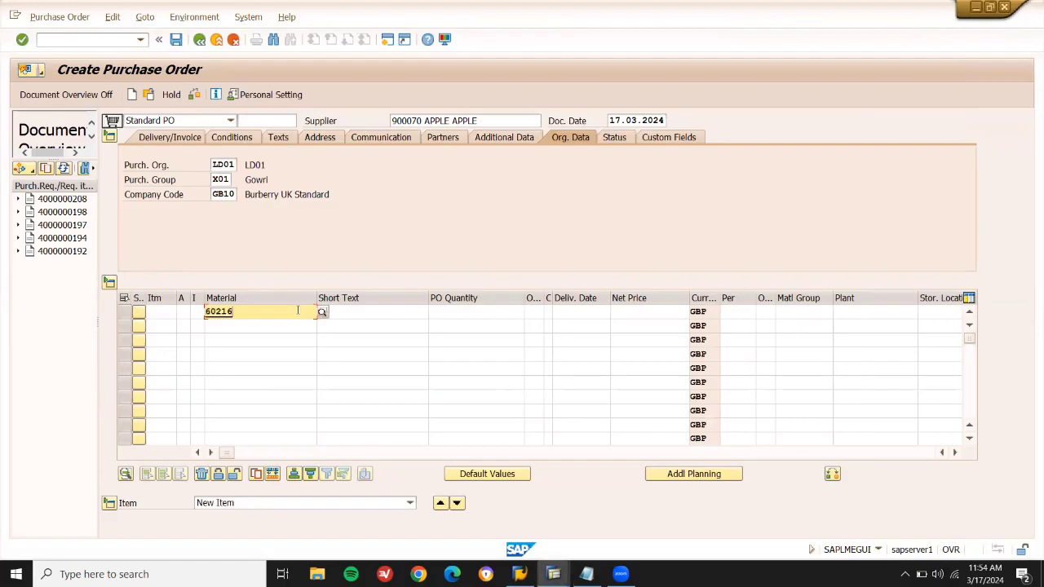
left_click(464, 311)
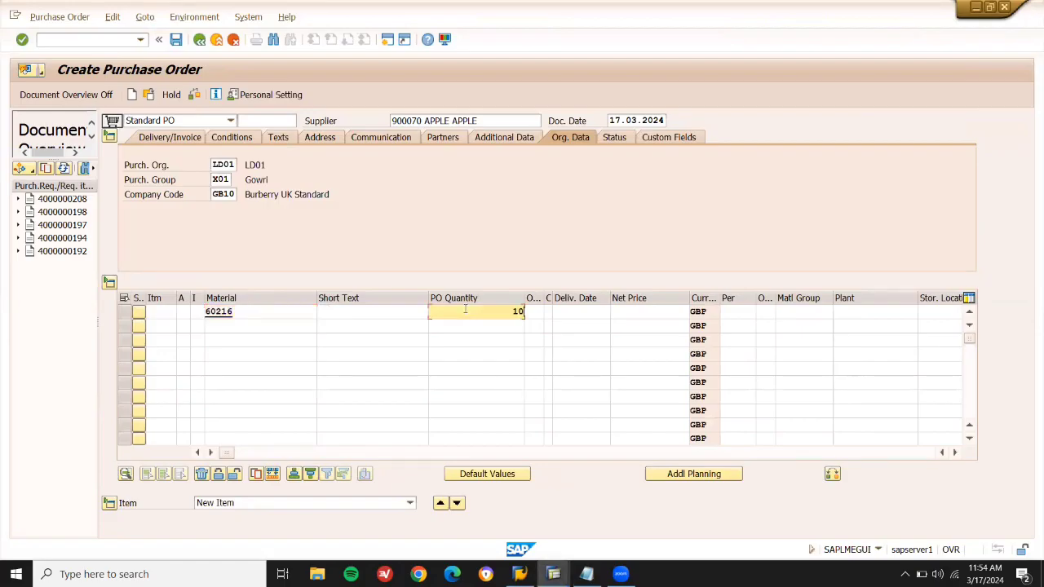
left_click(645, 314)
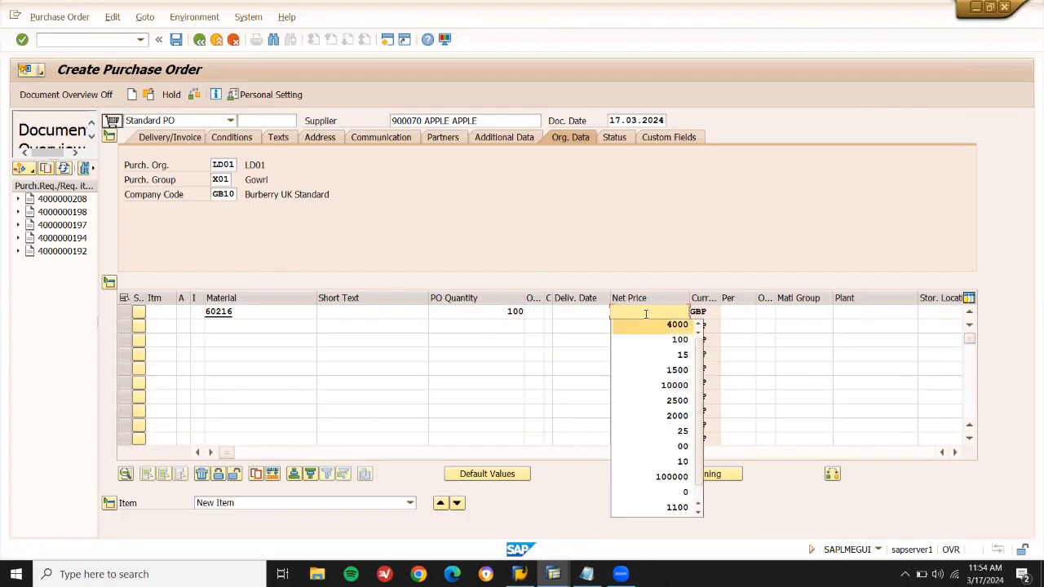
left_click(647, 317)
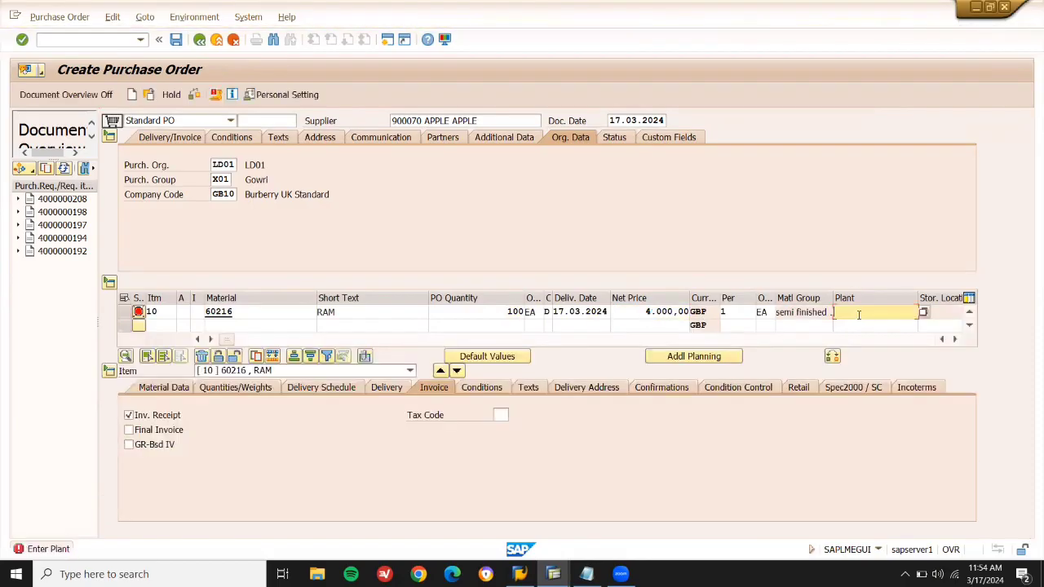
type("LD03")
key("Return")
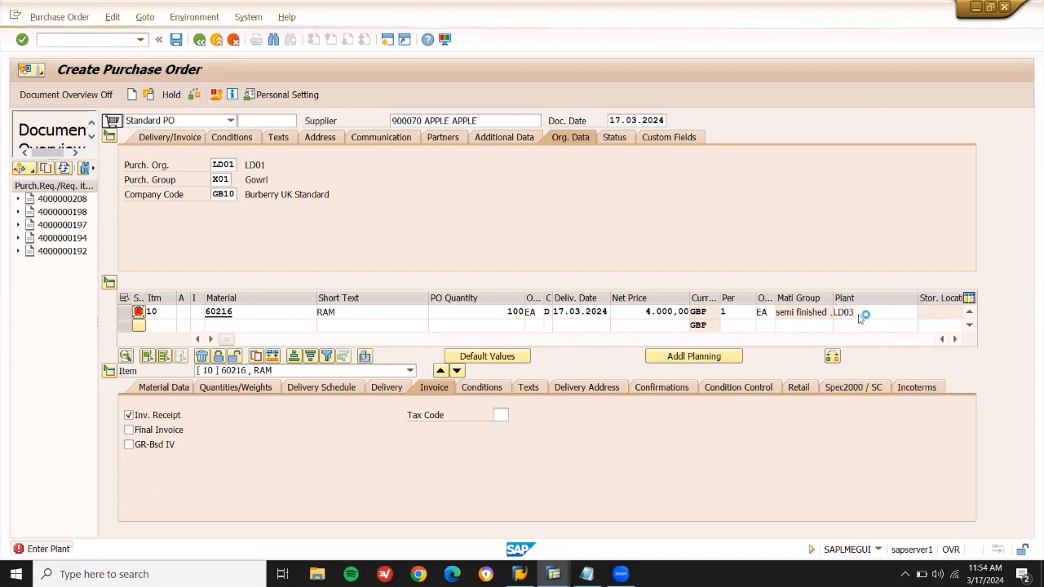
left_click(933, 312)
key("Down")
key("Return")
key("Return")
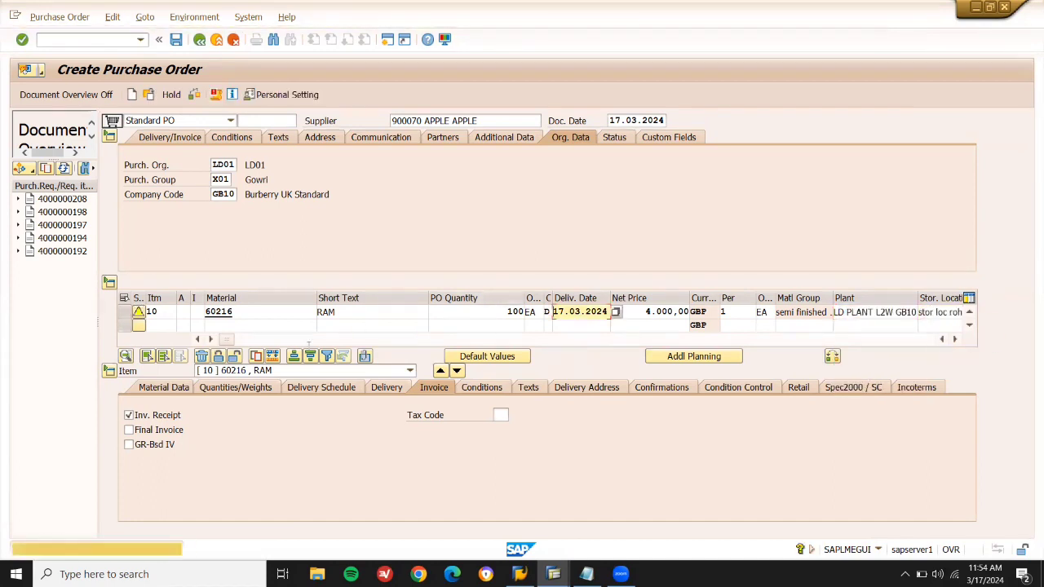
Add hard disk 60217 as item 20 with 100 EA at 3.500,00 GBP.
left_click(289, 325)
key("alt+Tab")
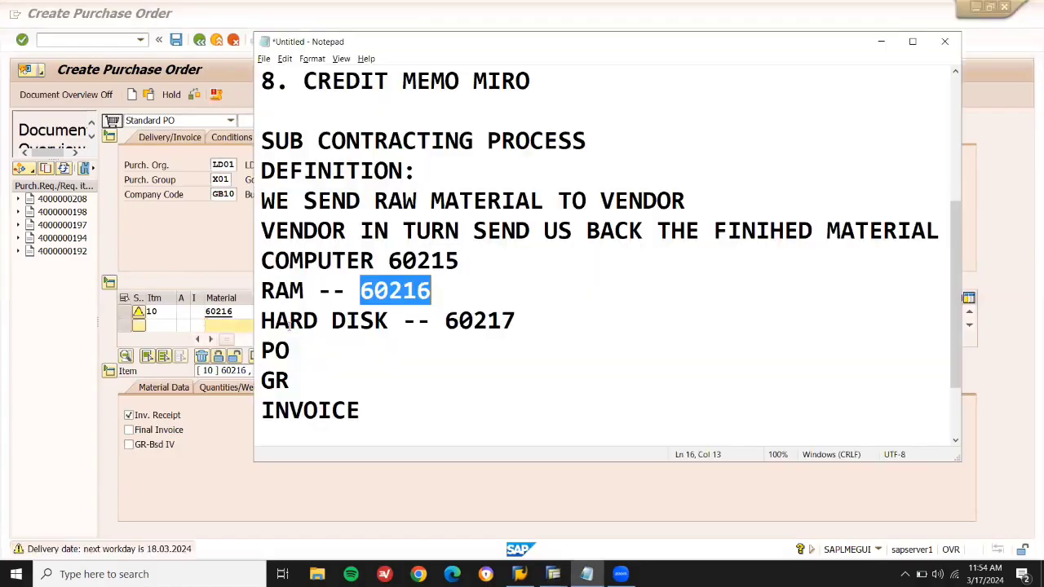
double_click(494, 321)
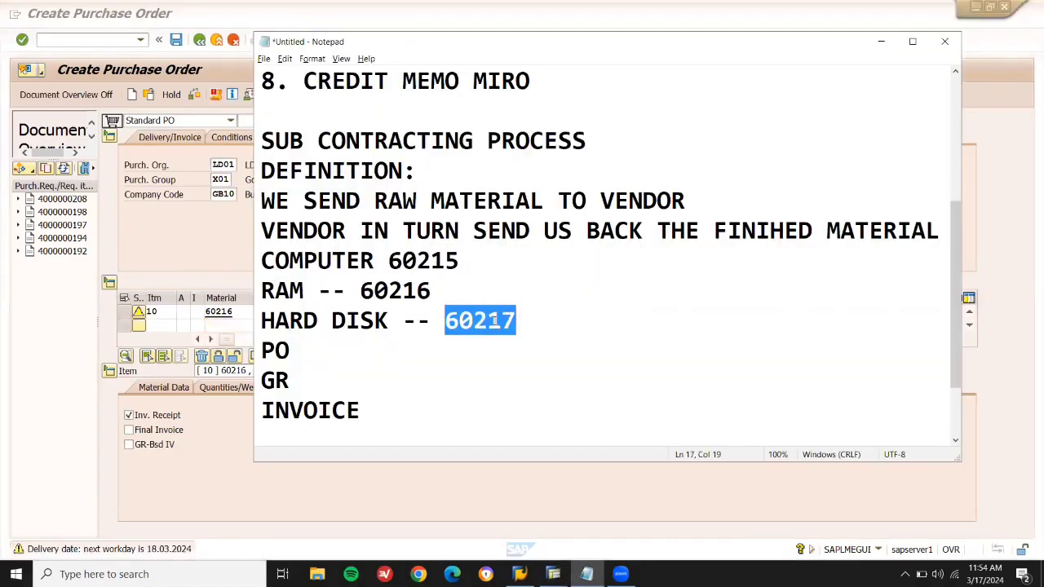
key("ctrl+c")
key("alt+Tab")
key("ctrl+v")
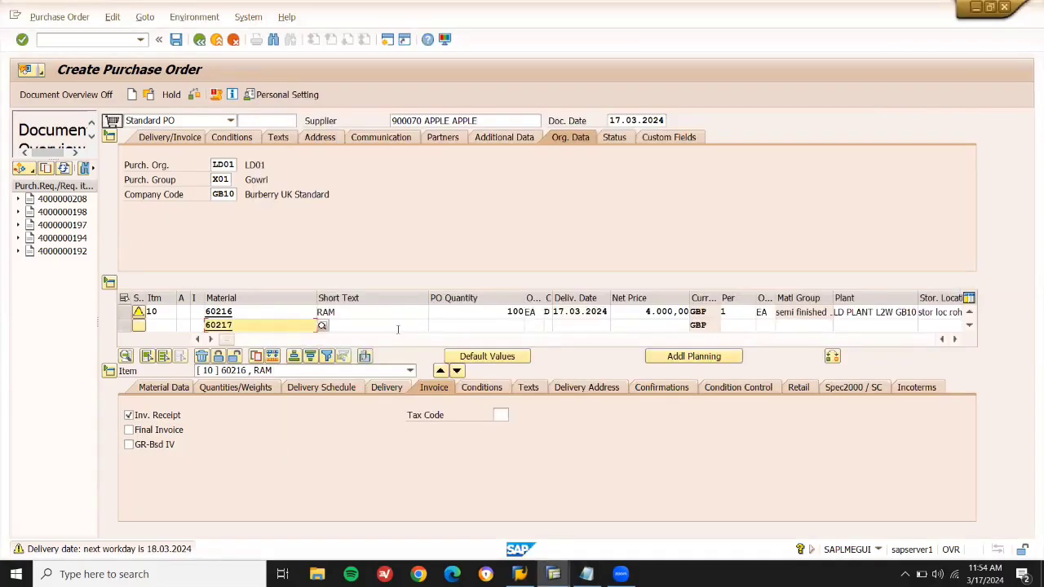
left_click(458, 326)
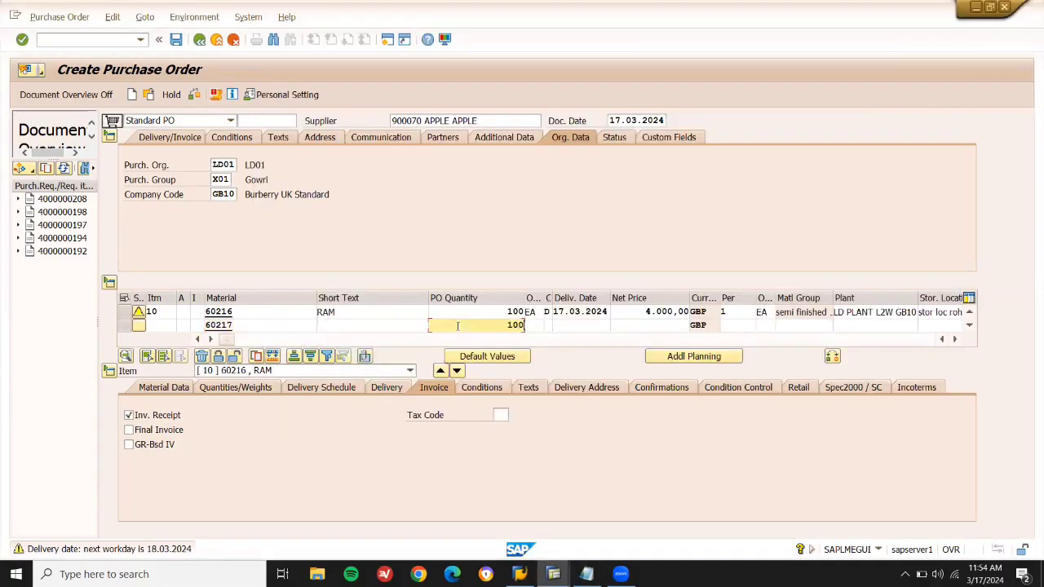
key("Return")
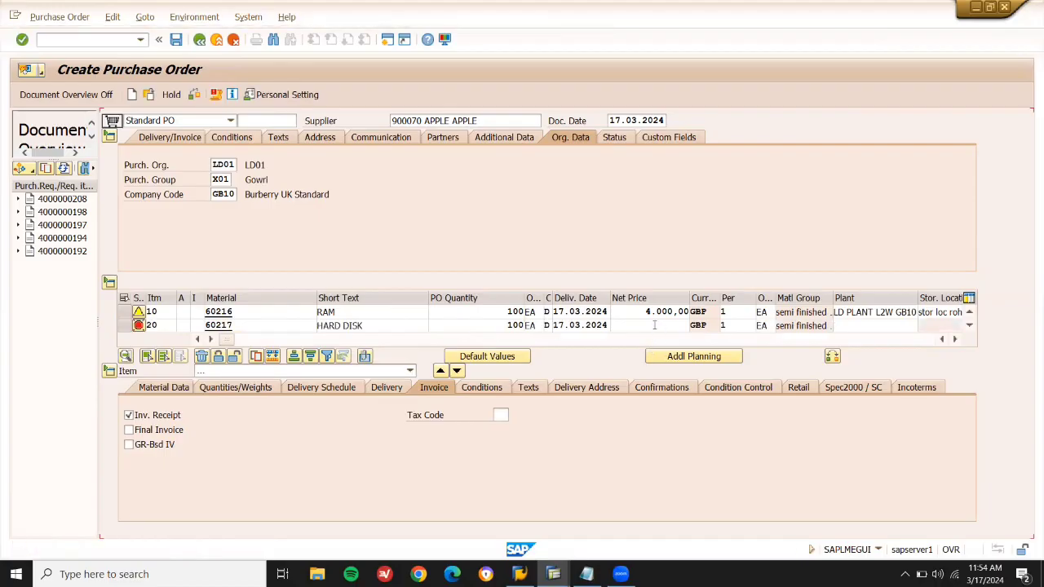
left_click(654, 324)
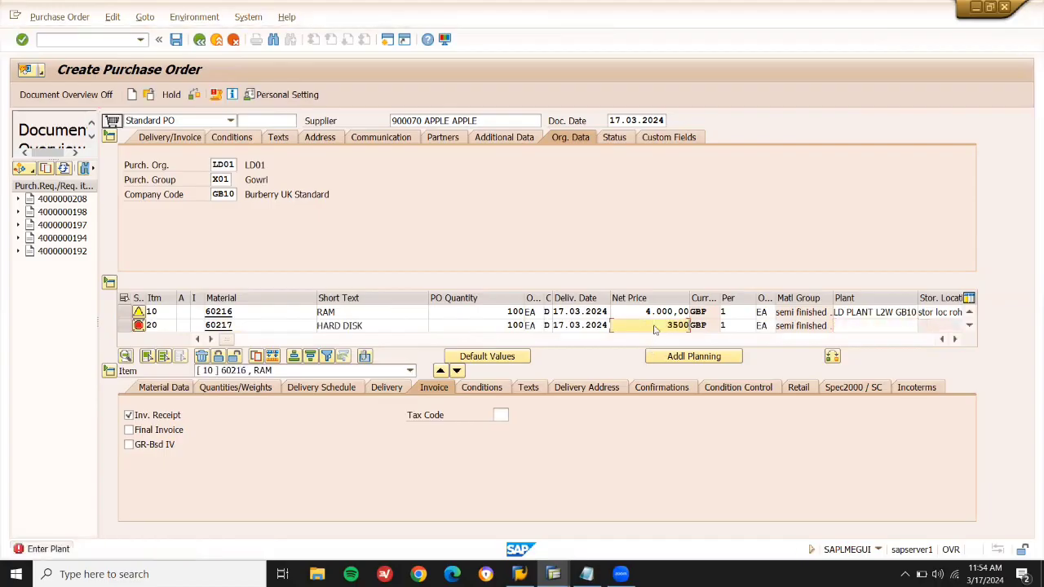
key("Return")
Set plant LD03 and the previously used storage location for item 20.
left_click(886, 327)
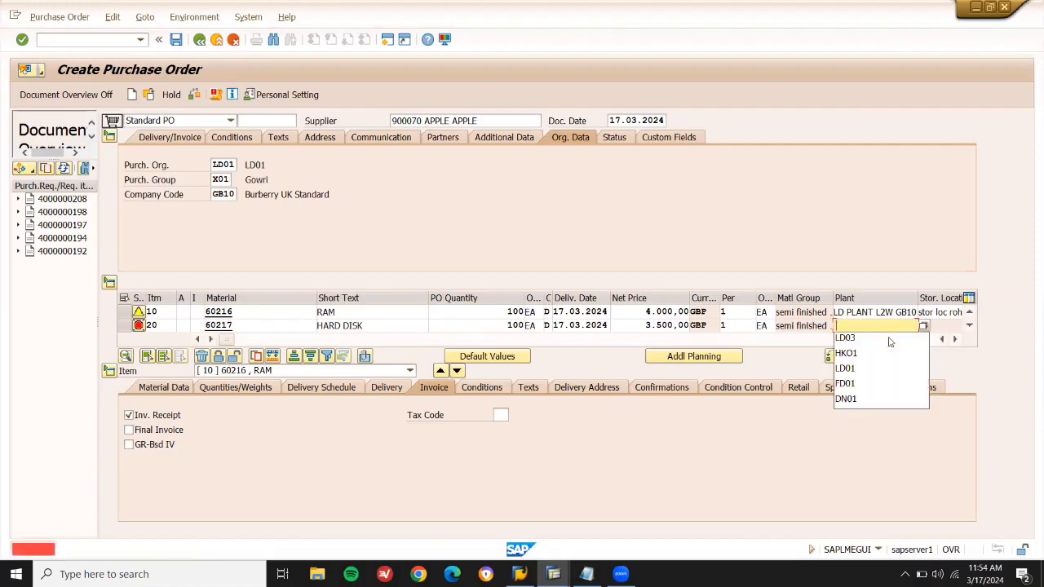
left_click(888, 338)
key("Return")
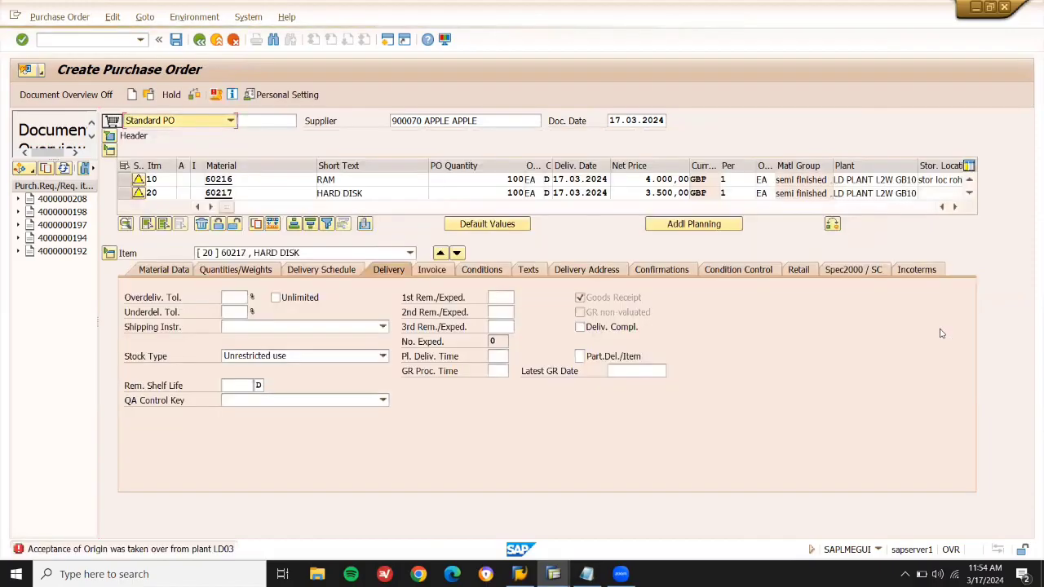
left_click(943, 194)
key("Down")
key("Return")
key("Return")
key("Return")
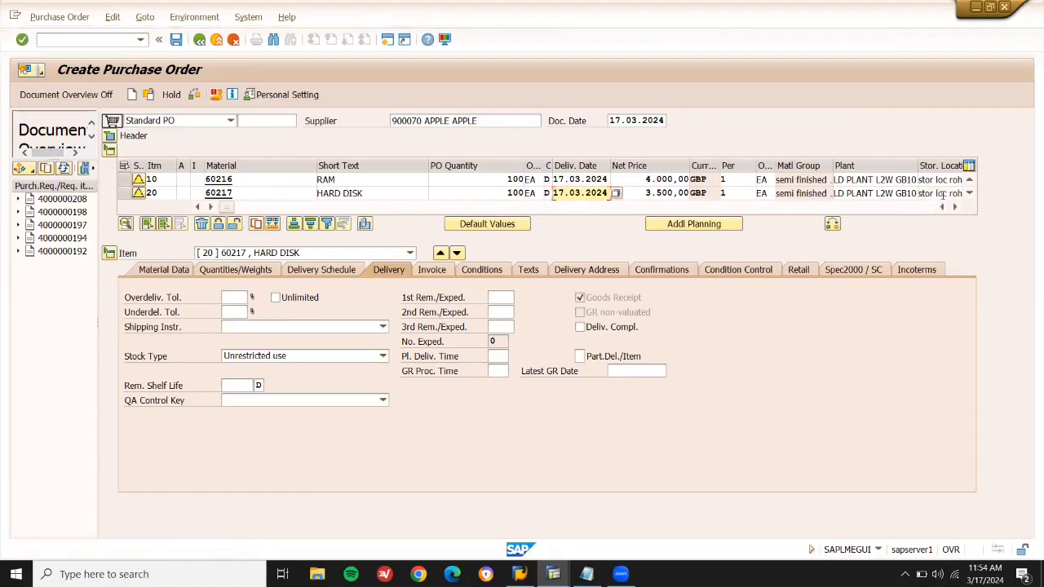
key("Return")
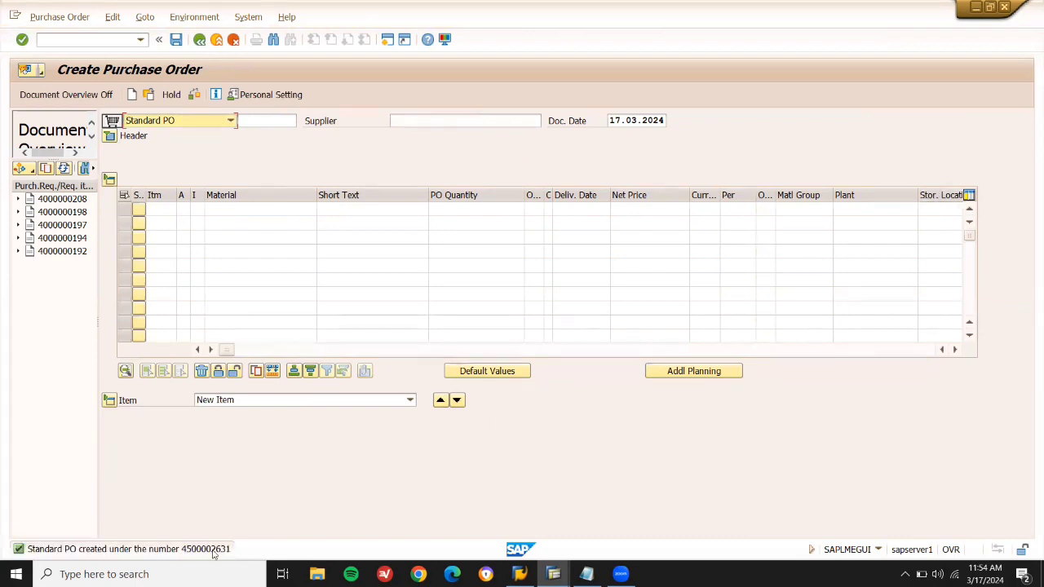
Copy the new PO number from the creation message, then open MIGO.
double_click(216, 550)
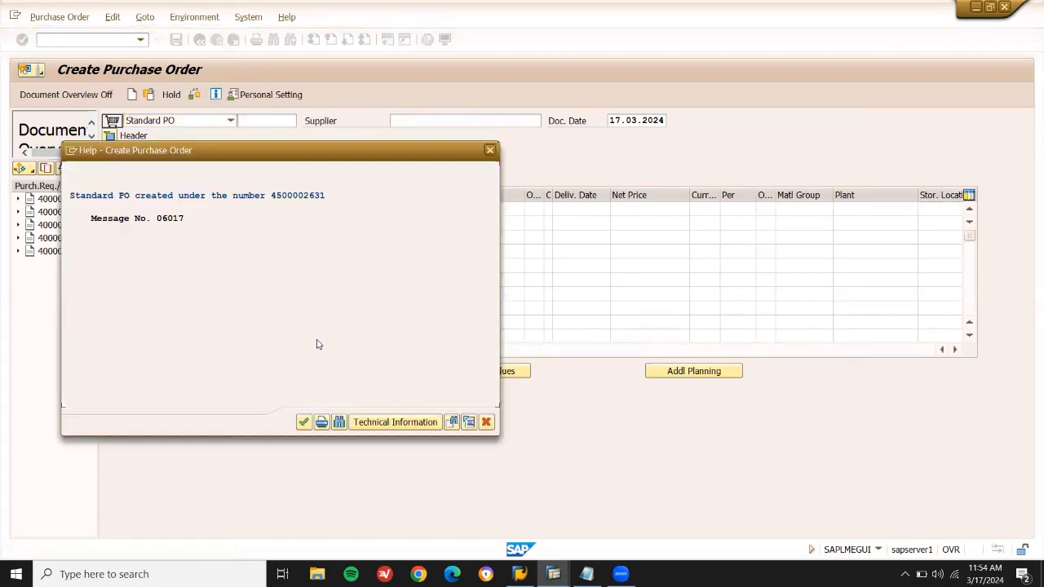
left_click_drag(326, 196, 276, 200)
key("ctrl+c")
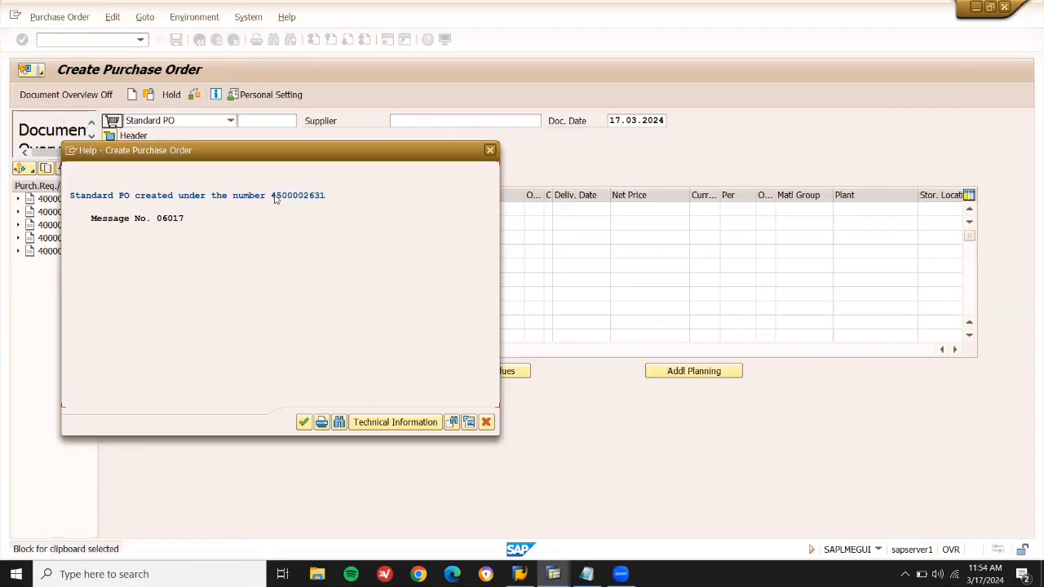
left_click(488, 422)
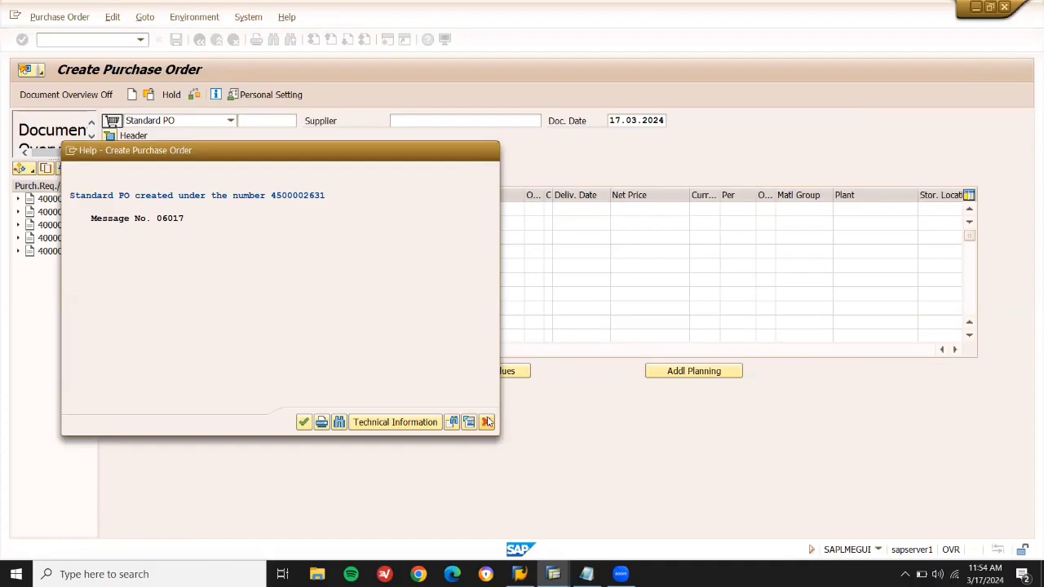
left_click(83, 40)
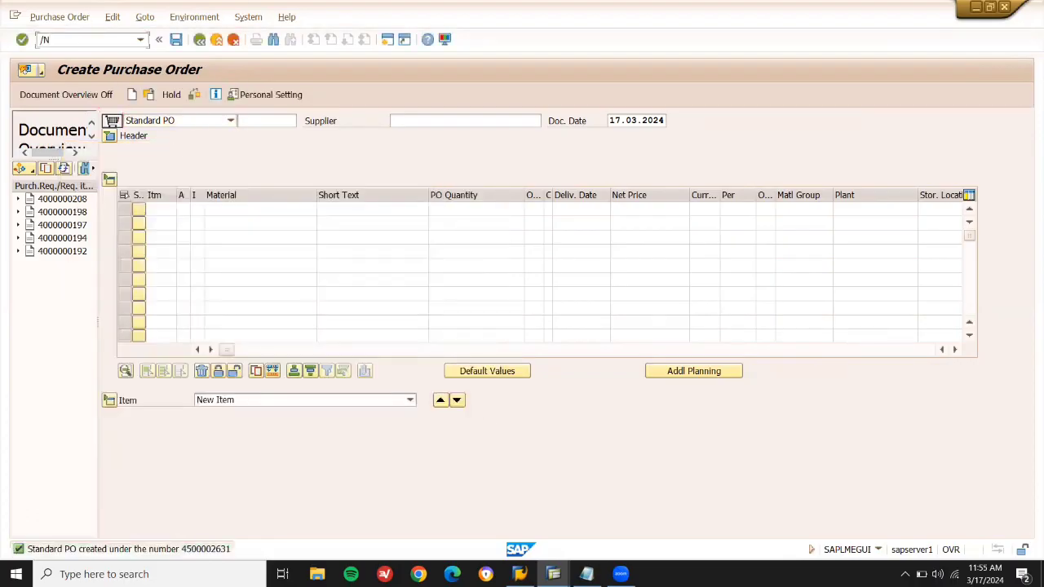
type("/NMIGO")
key("Return")
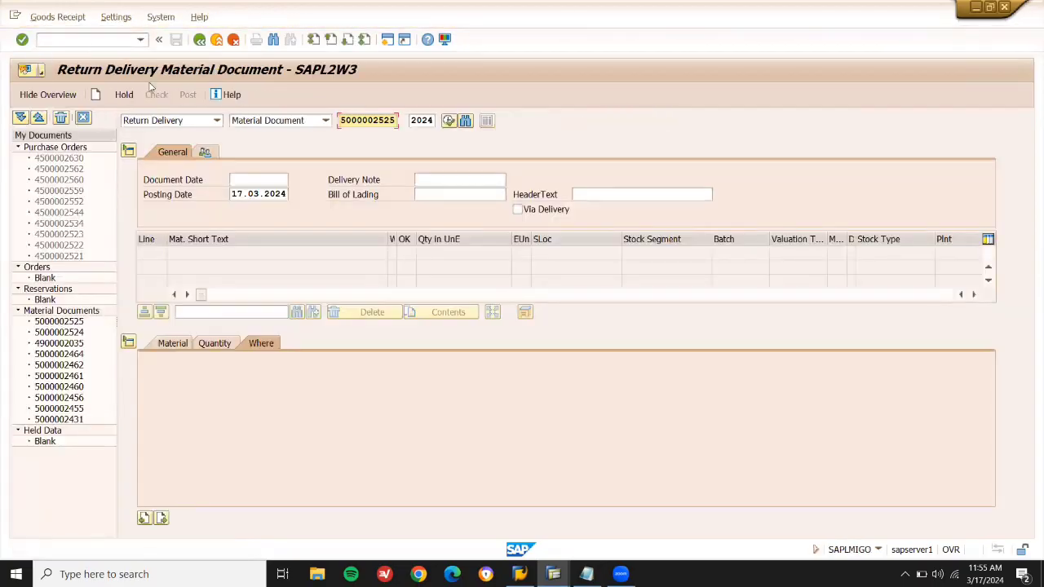
Load the PO in Goods Receipt / Purchase Order, mark RAM and HARD DISK OK, and post.
left_click(183, 119)
left_click(163, 149)
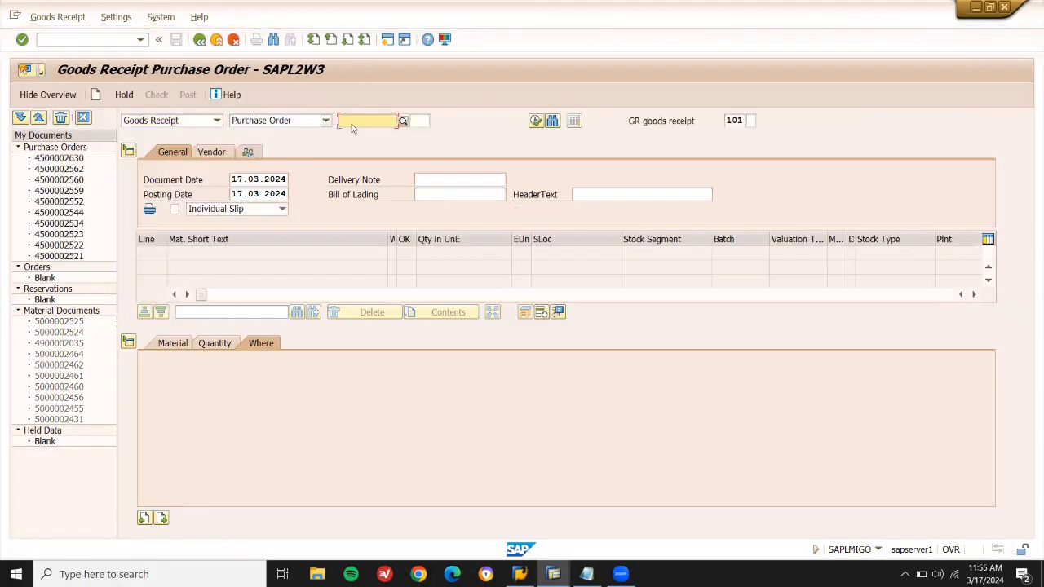
key("ctrl+v")
key("Return")
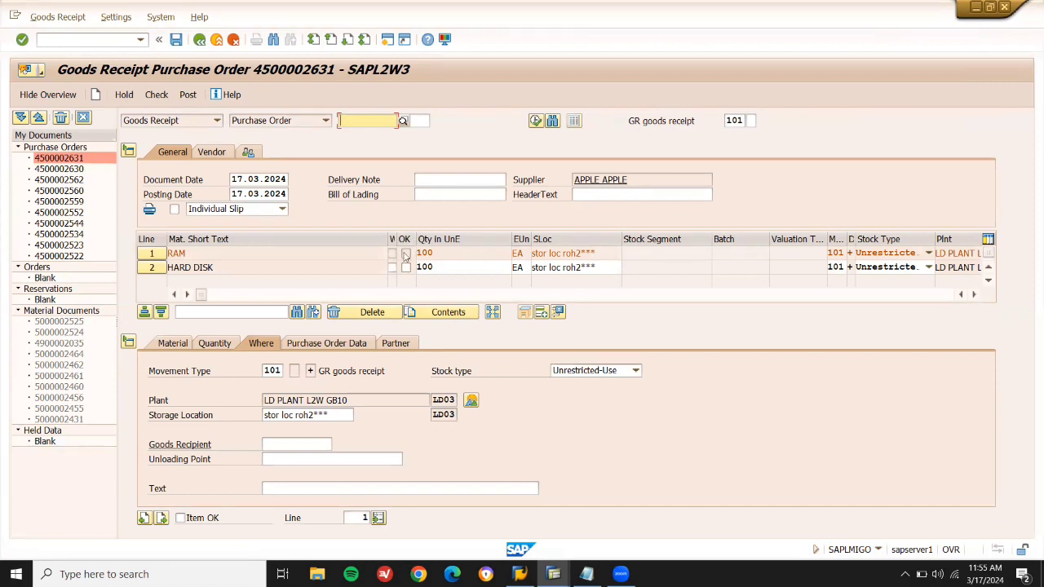
left_click(540, 313)
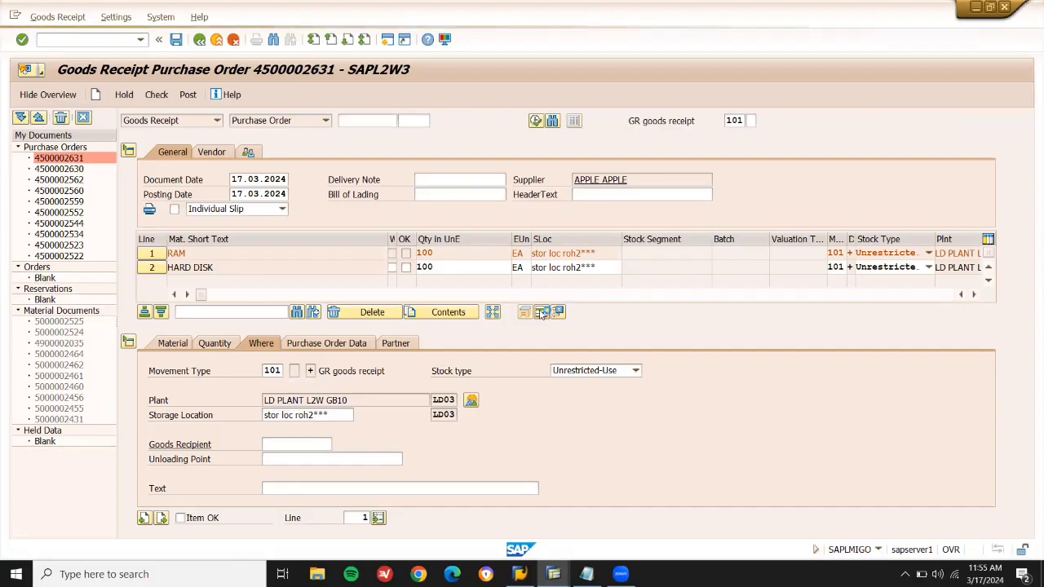
left_click(405, 254)
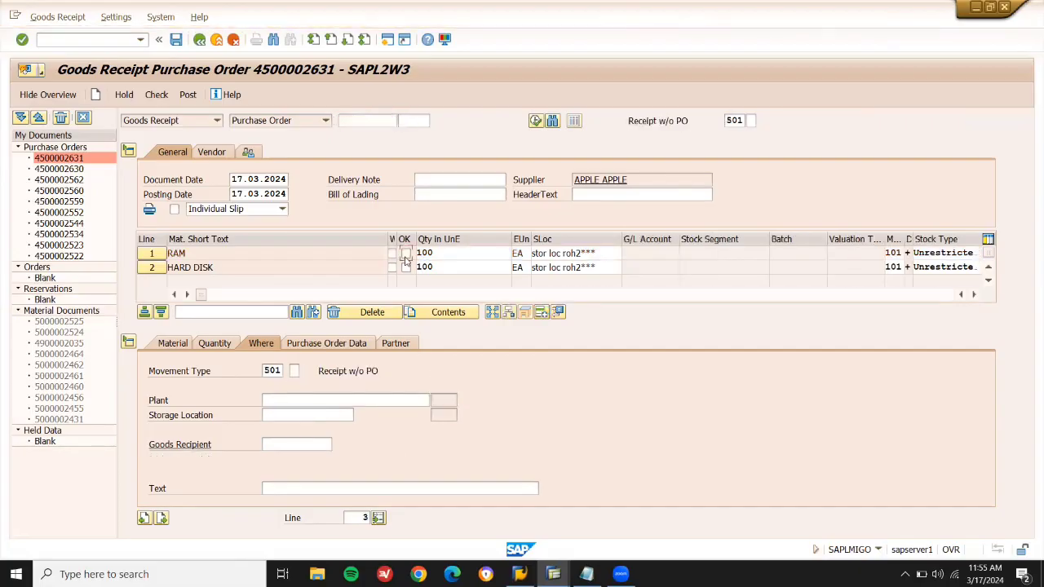
left_click(405, 268)
left_click(187, 95)
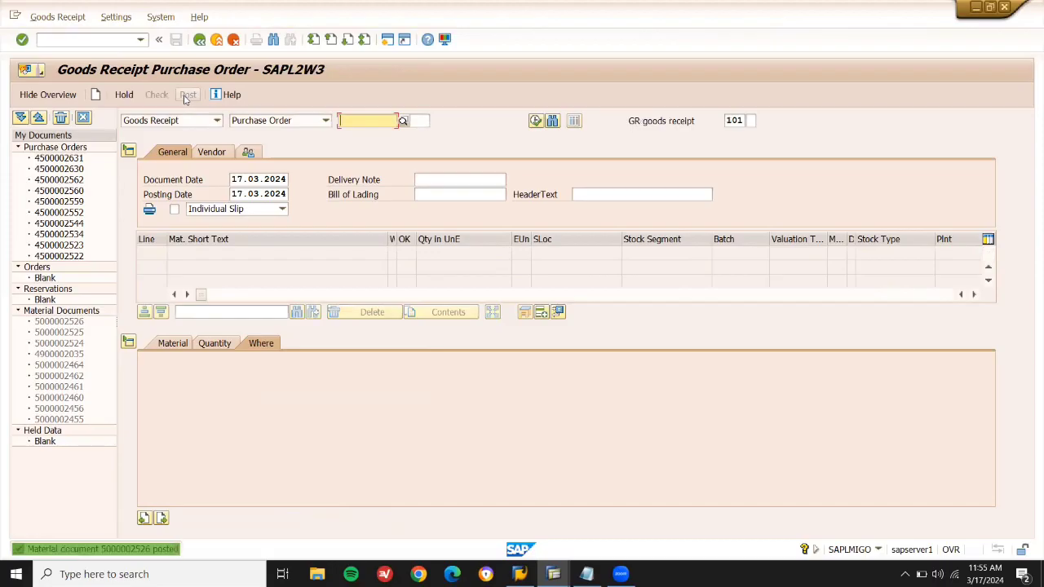
Start an invoice dated 17.03.2024 with tax calculated automatically.
left_click(112, 37)
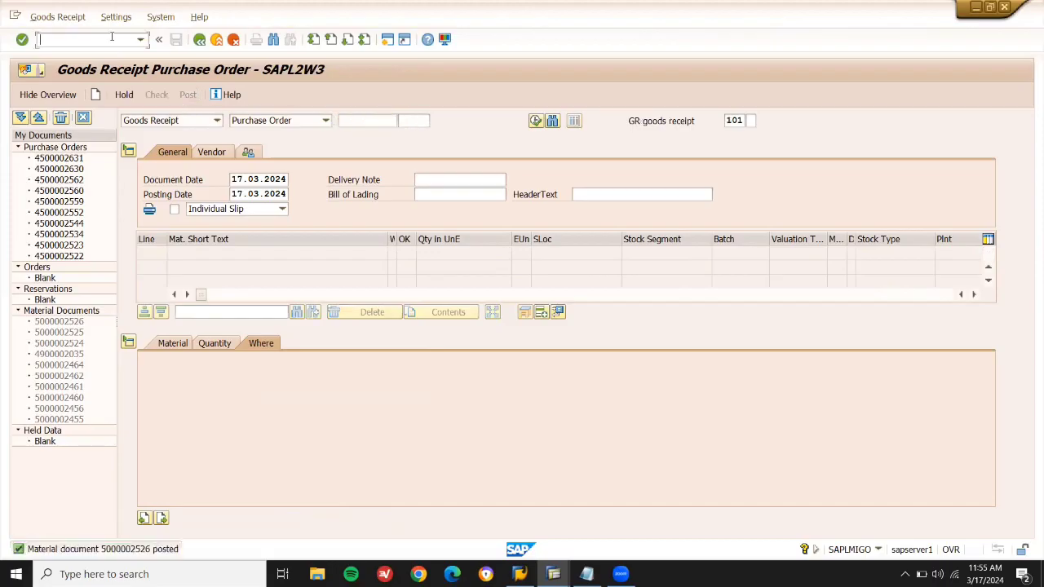
type("/NMIGO")
key("Return")
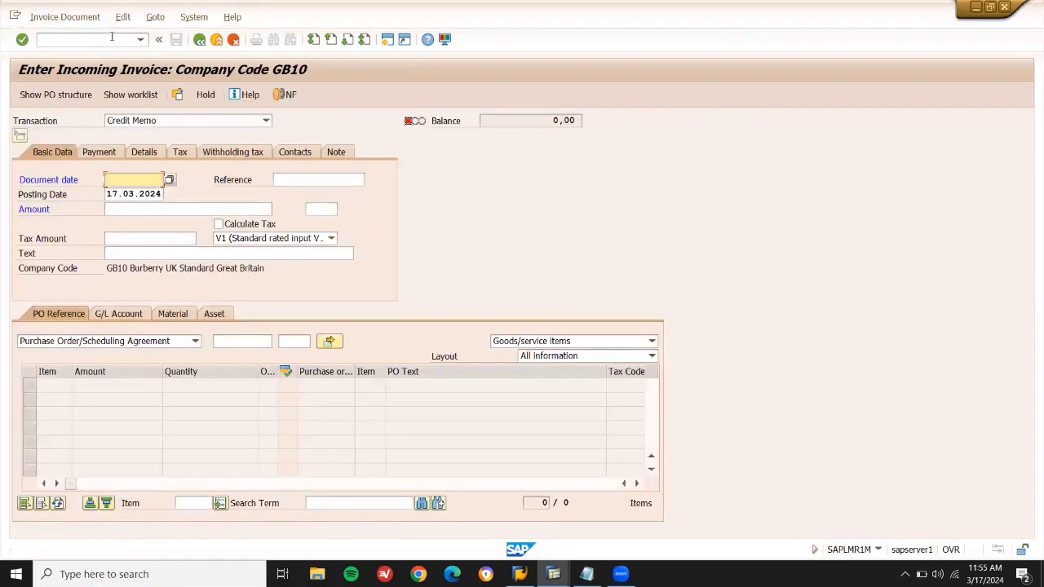
left_click(206, 123)
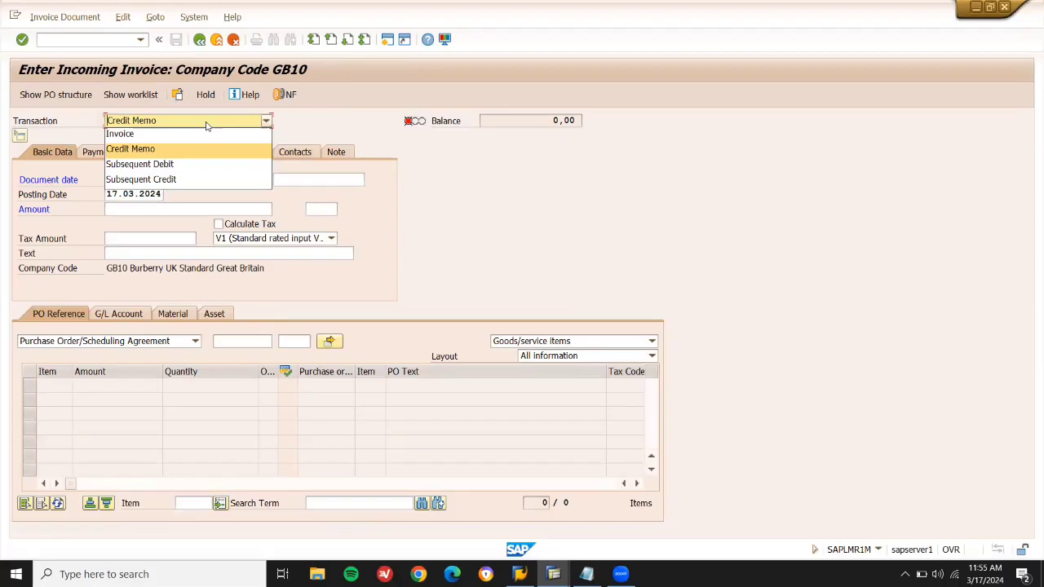
left_click(196, 136)
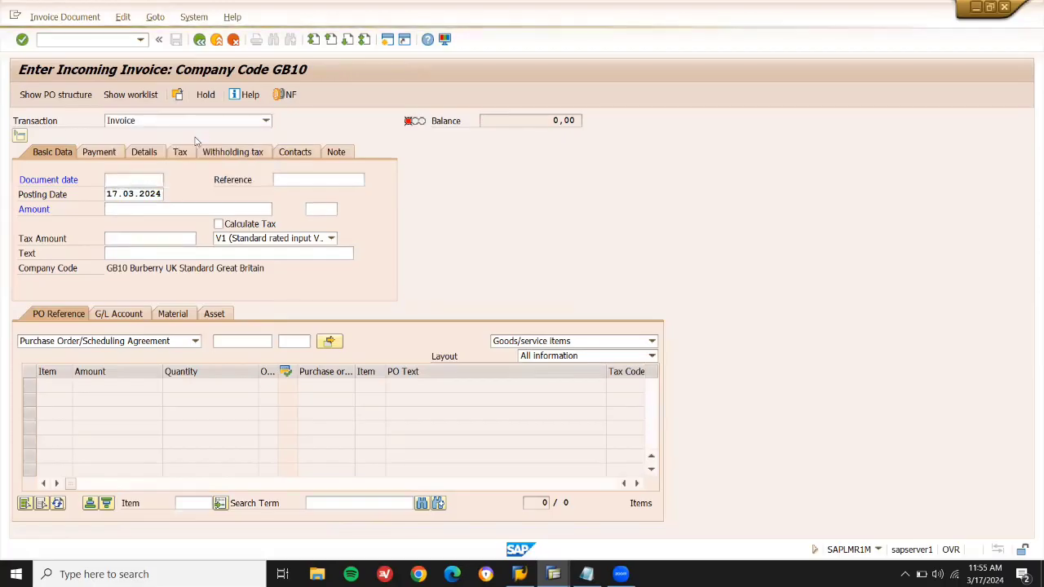
key("space")
key("Down")
key("Return")
key("Return")
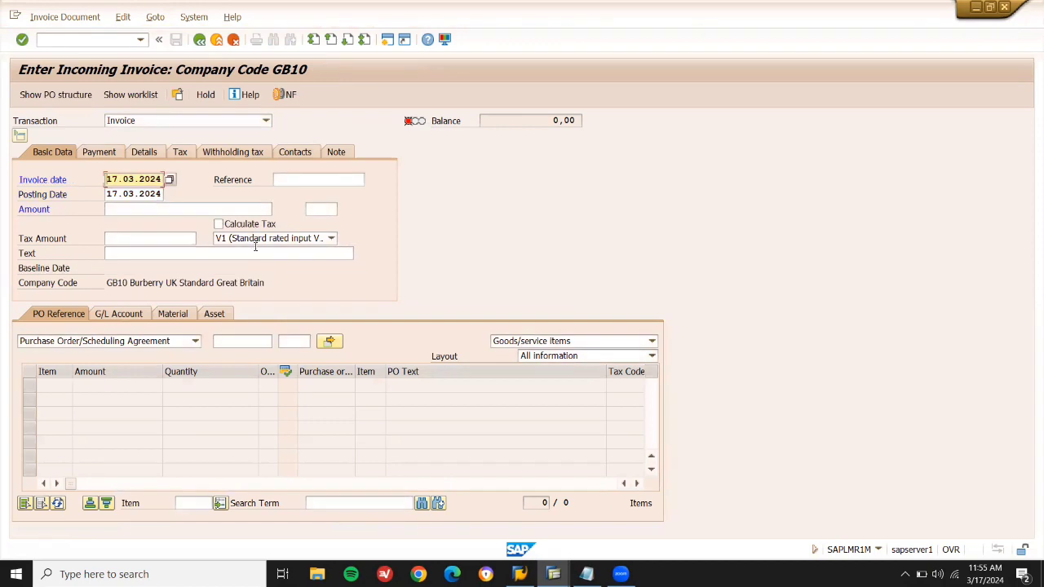
left_click(219, 224)
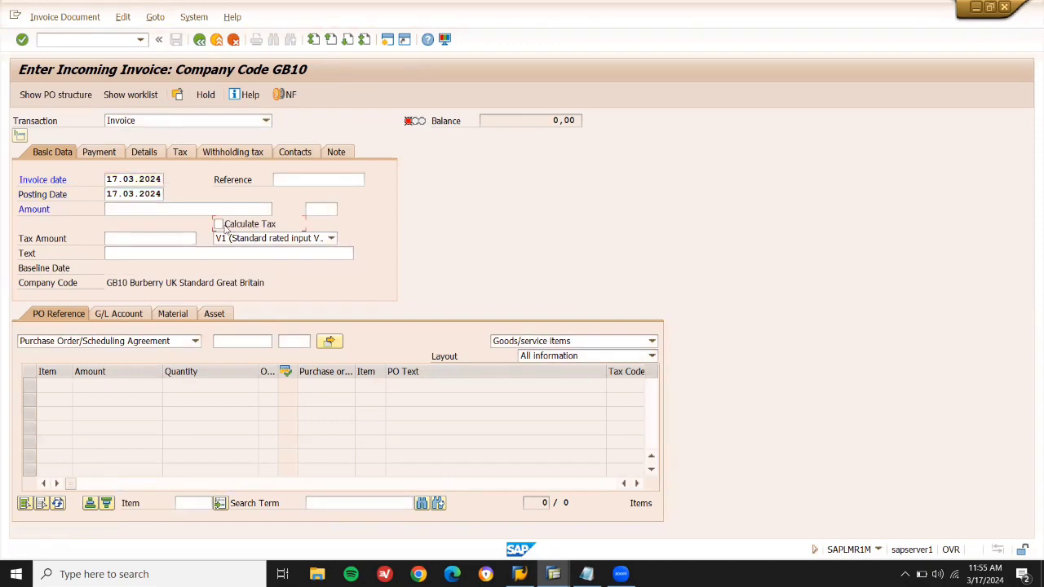
Reference the new purchase order and enter amount 881250 so the balance is zero.
left_click(245, 343)
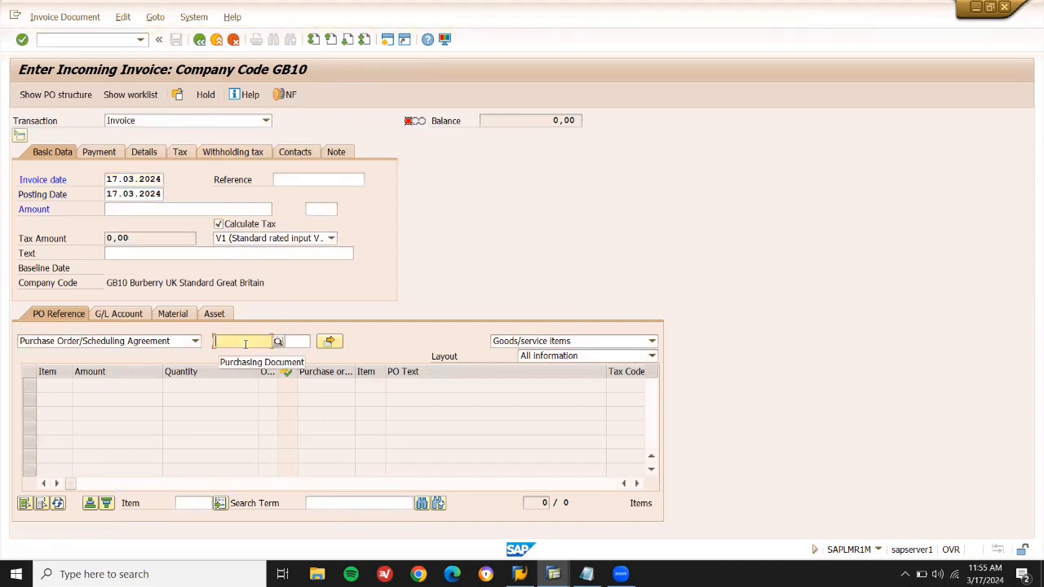
key("ctrl+v")
key("Return")
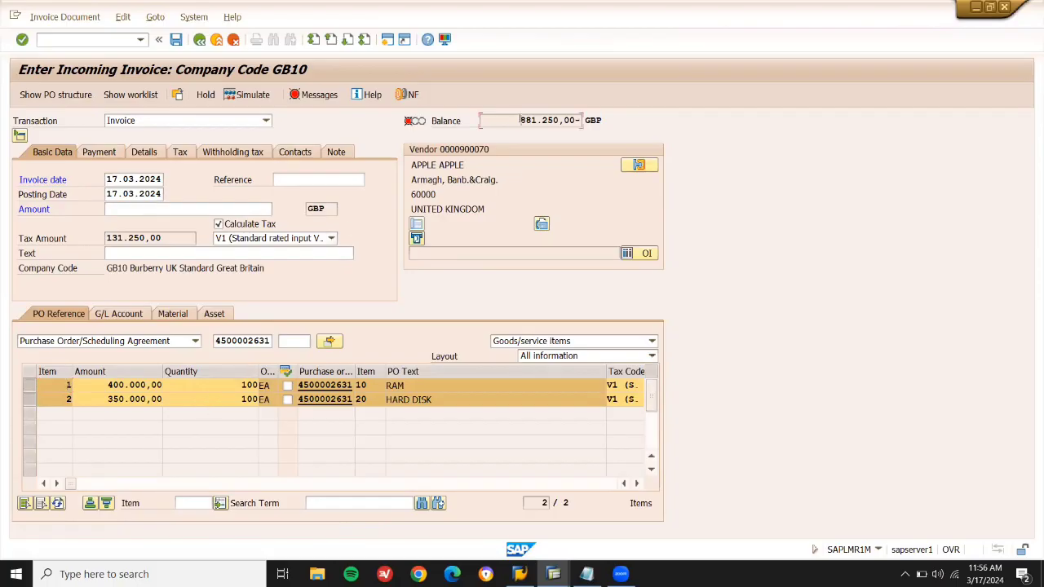
left_click_drag(523, 120, 554, 120)
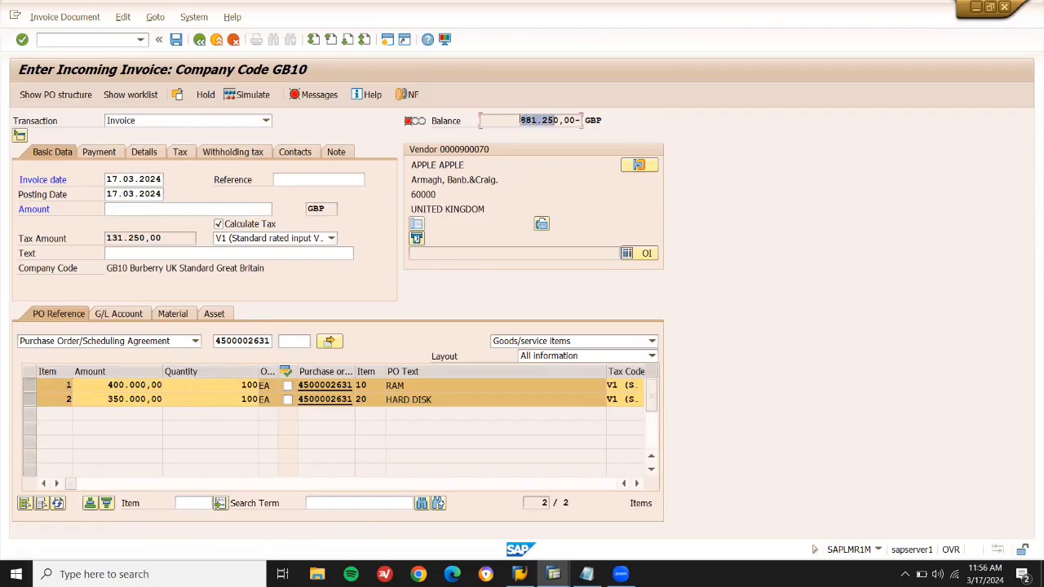
left_click(252, 210)
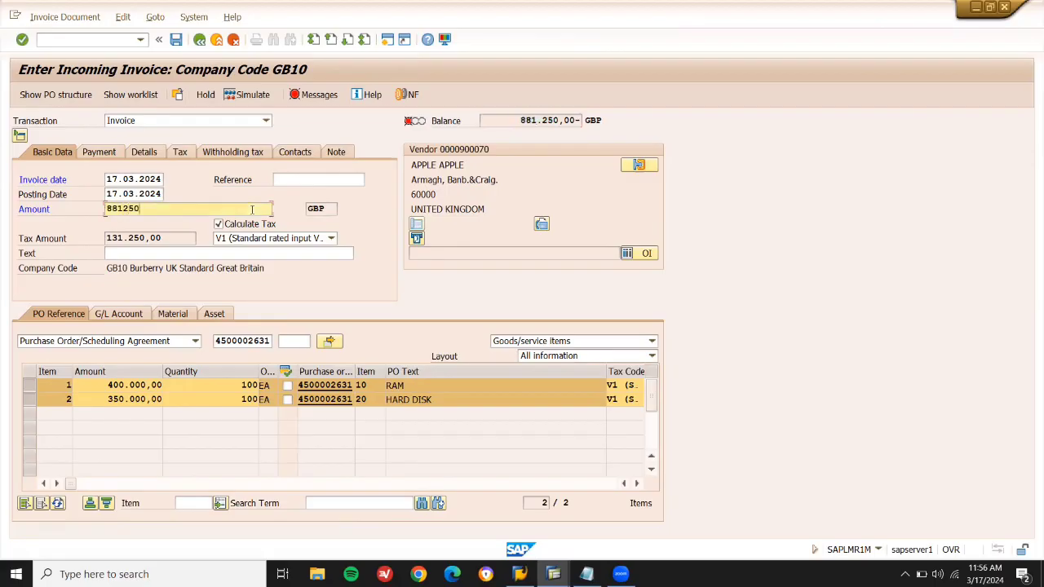
type("881250")
key("Return")
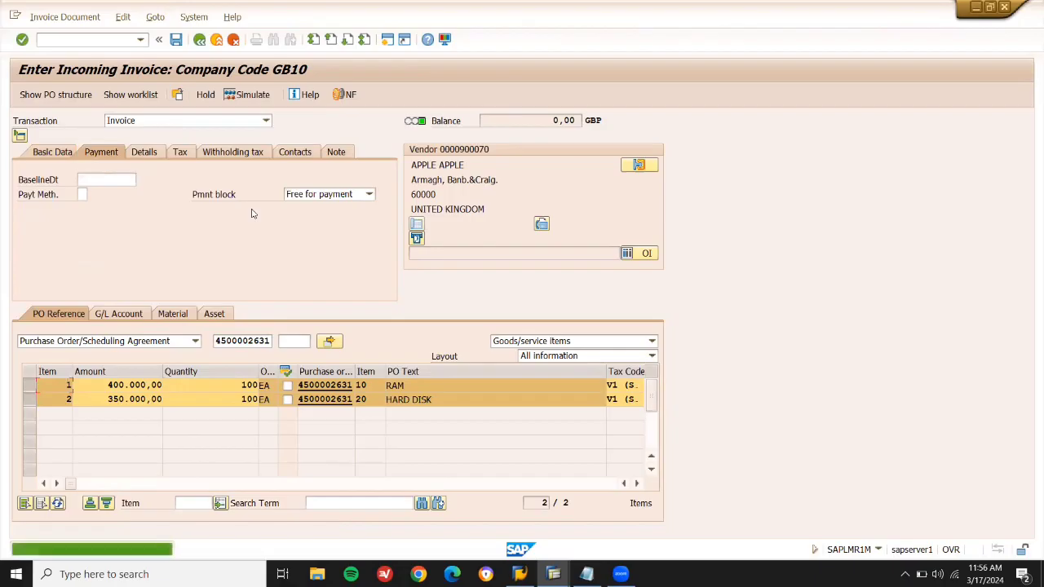
double_click(533, 119)
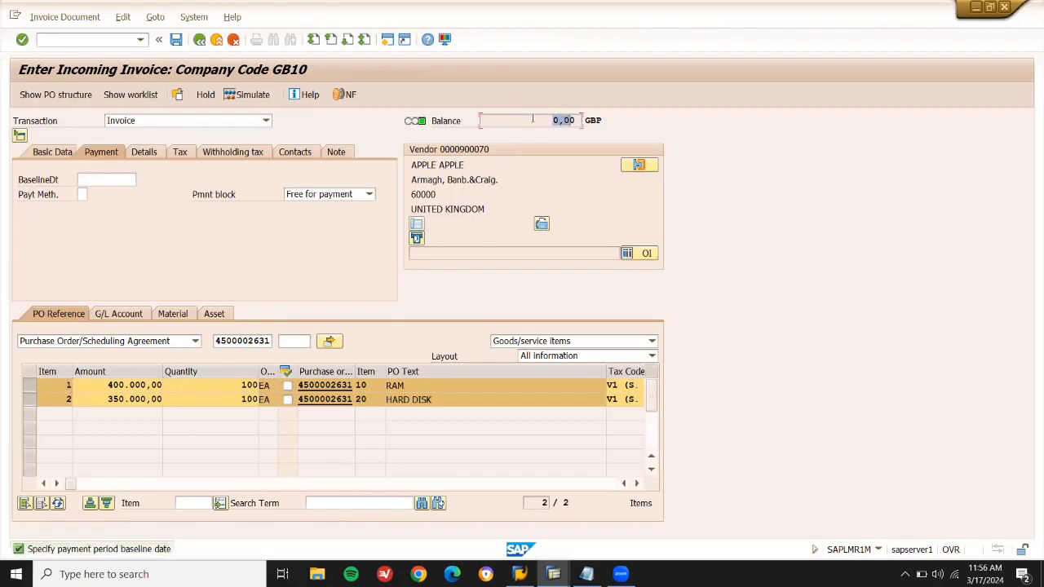
Set baseline date 17.03.2024, post the invoice, and return to SAP Easy Access.
left_click(116, 178)
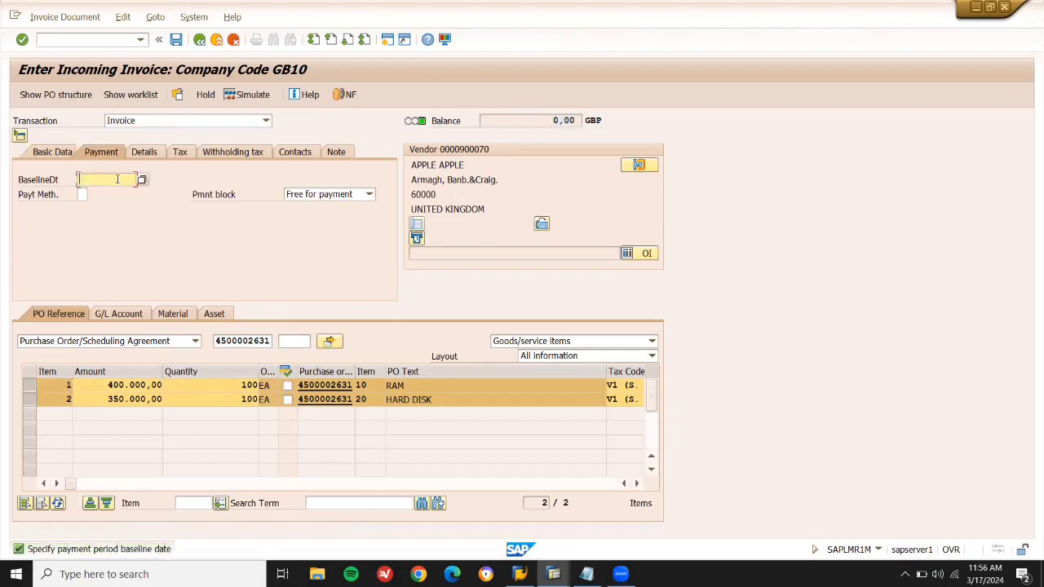
left_click(114, 192)
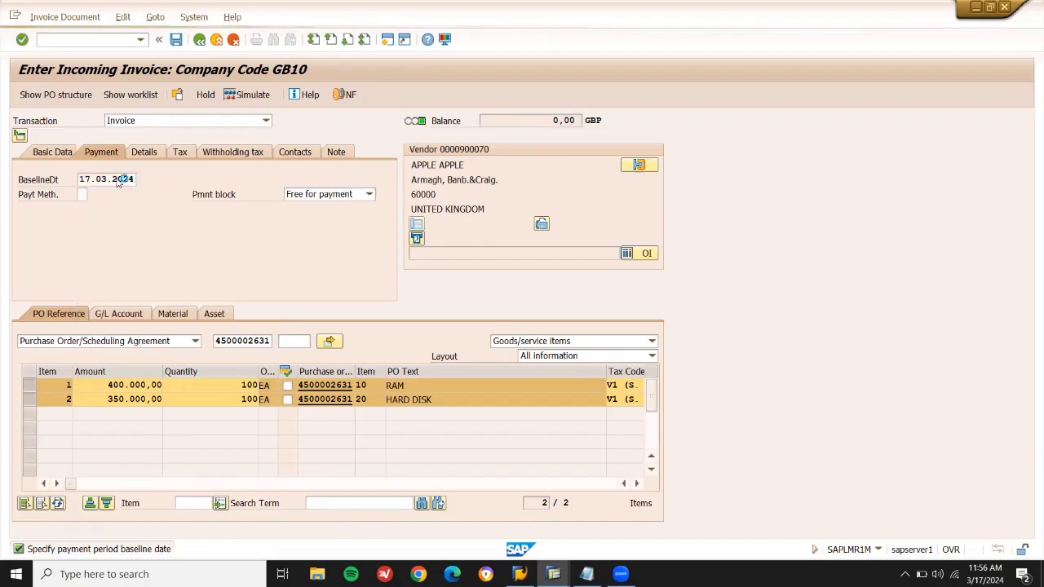
left_click(176, 40)
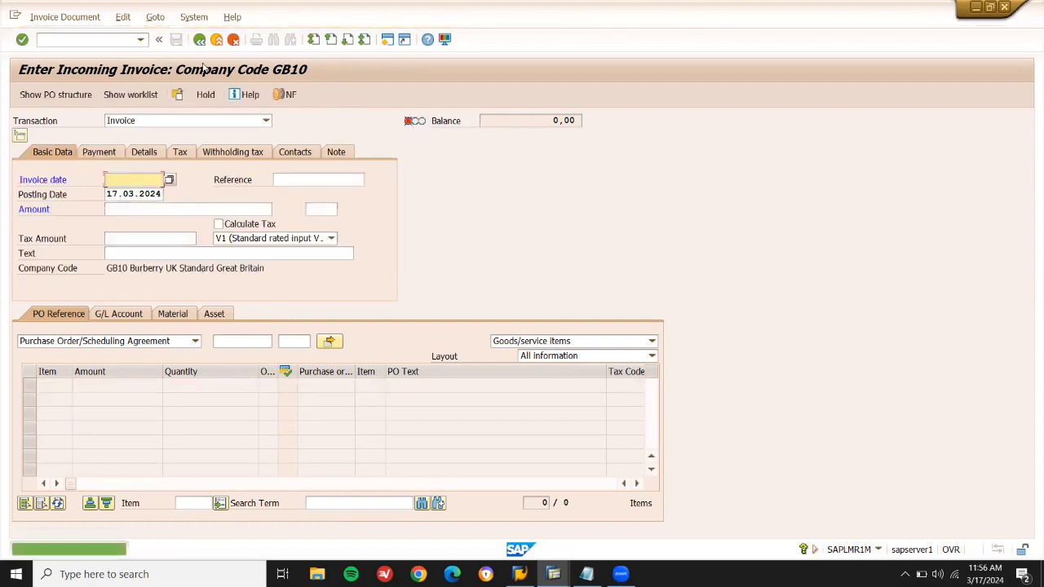
mouse_move(553, 574)
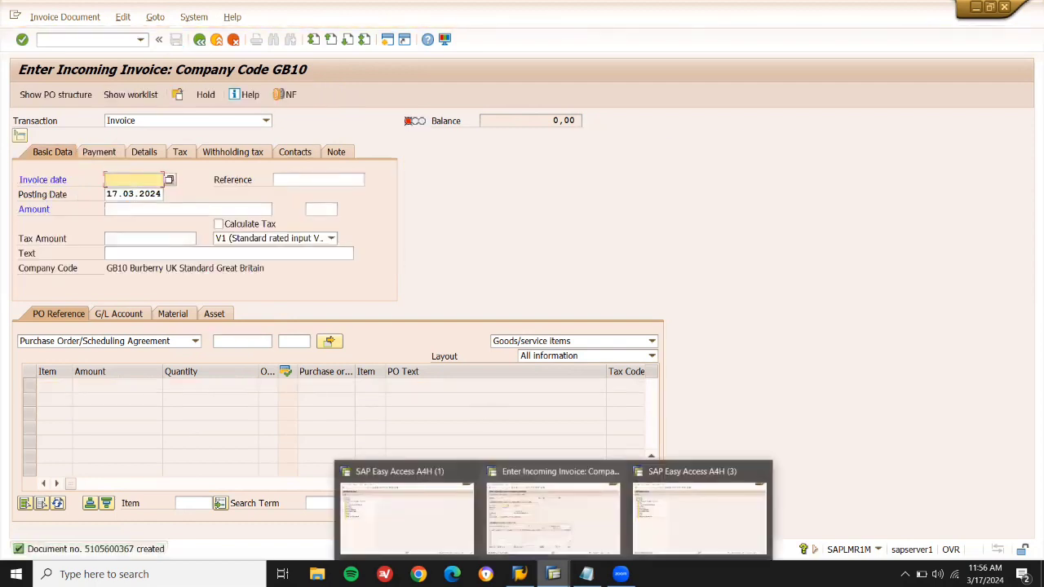
left_click(699, 518)
Show the MMBE stock overview for RAM 60216, then hard disk 60217.
type("MMBE")
key("Return")
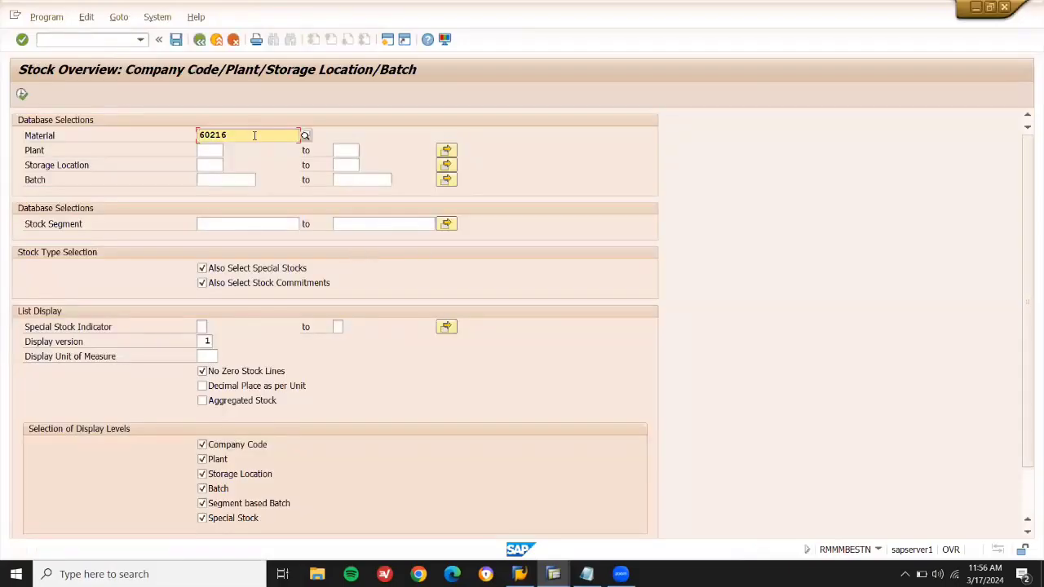
left_click(22, 93)
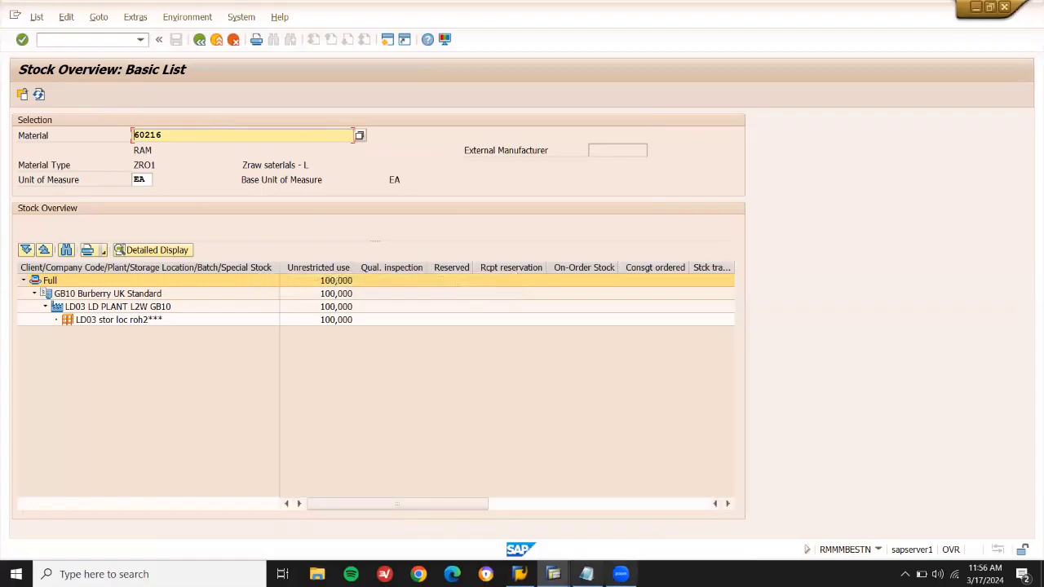
mouse_move(587, 574)
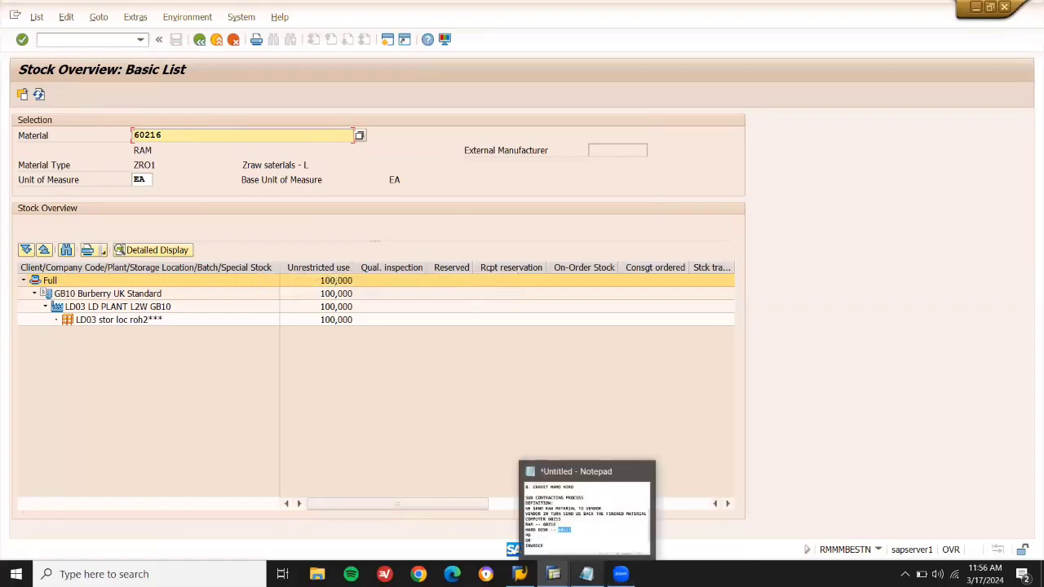
left_click(586, 514)
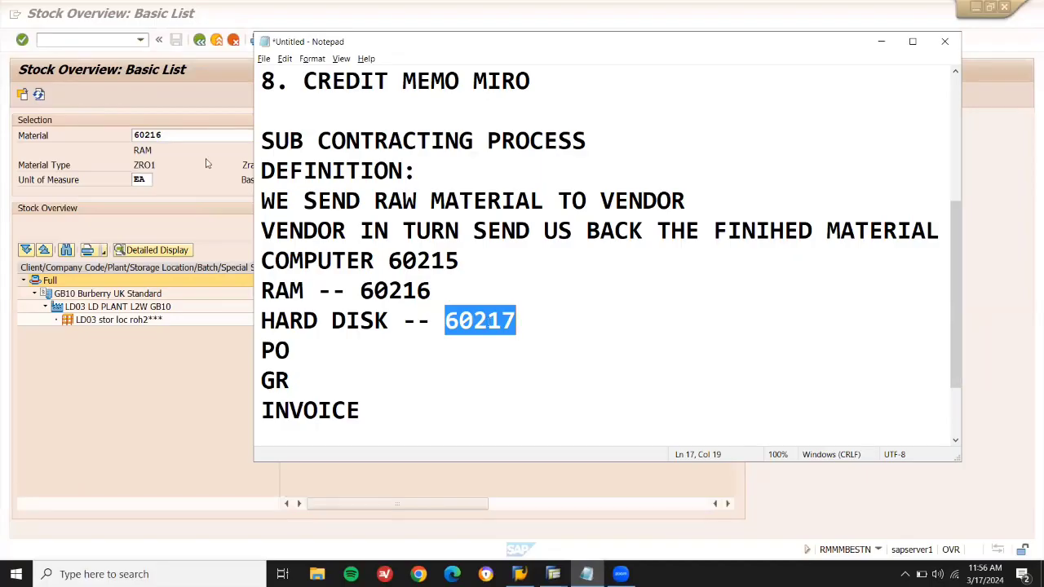
left_click(195, 134)
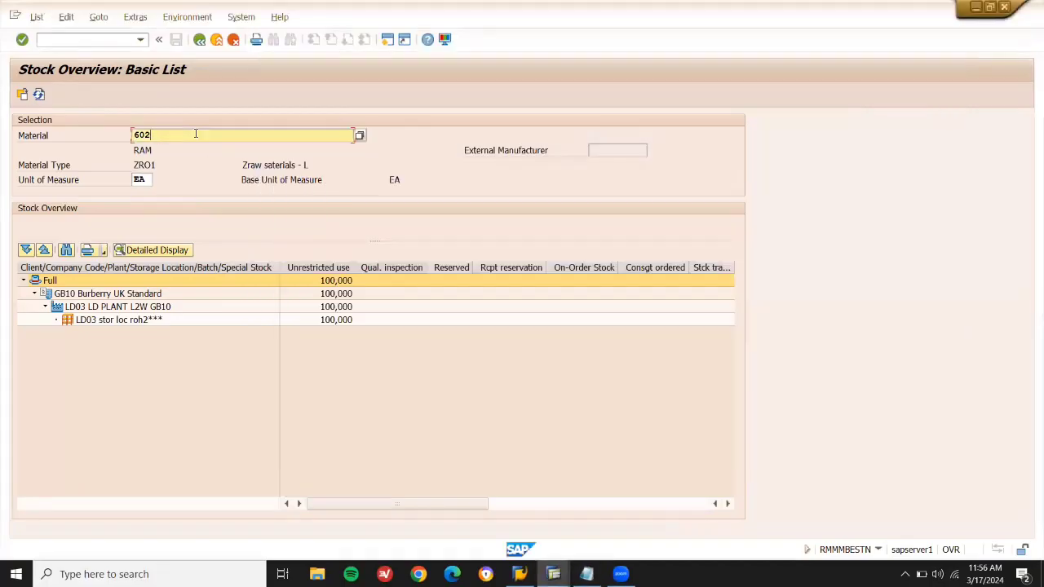
key("BackSpace")
key("BackSpace")
key("BackSpace")
type("60217")
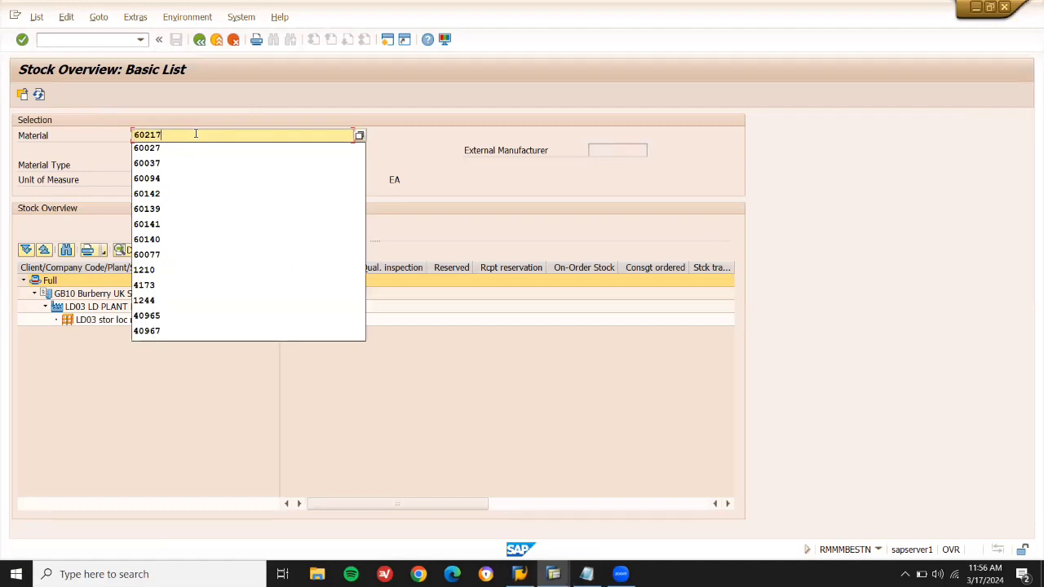
left_click(23, 93)
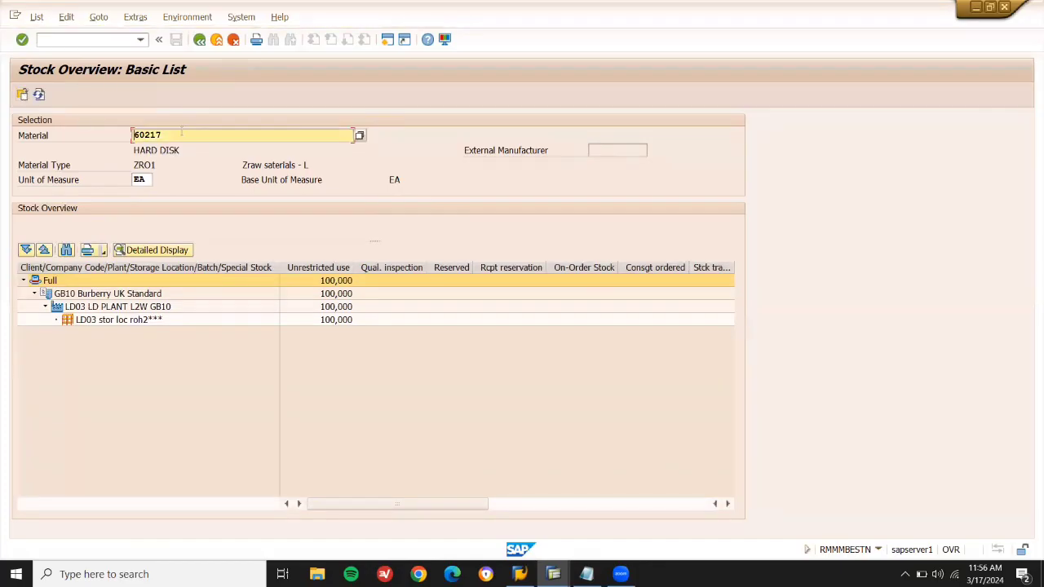
Show the stock overview for computer 60215 copied from the notes, then exit.
key("BackSpace")
key("BackSpace")
key("BackSpace")
key("BackSpace")
key("BackSpace")
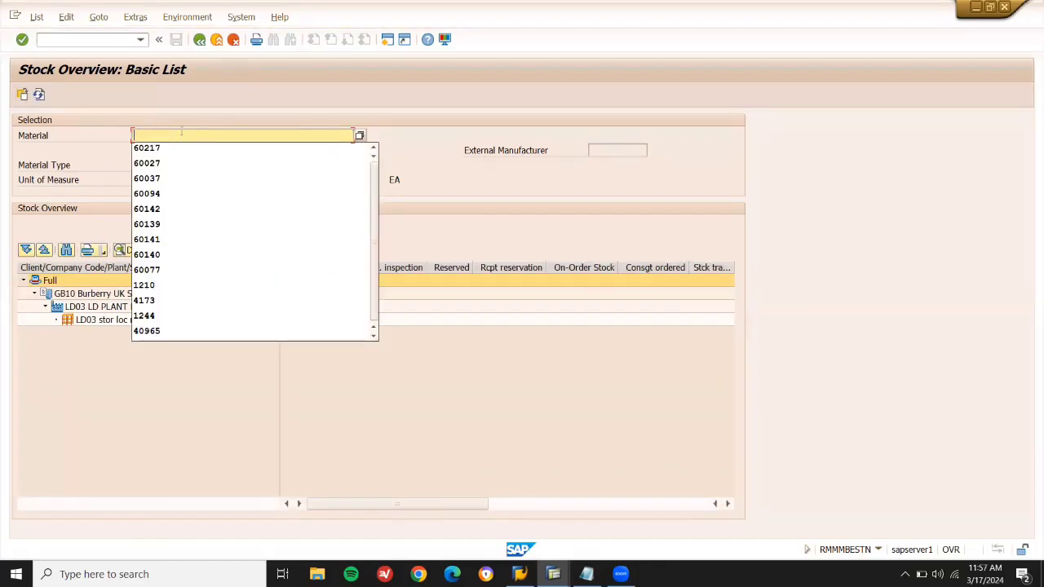
key("alt+Tab")
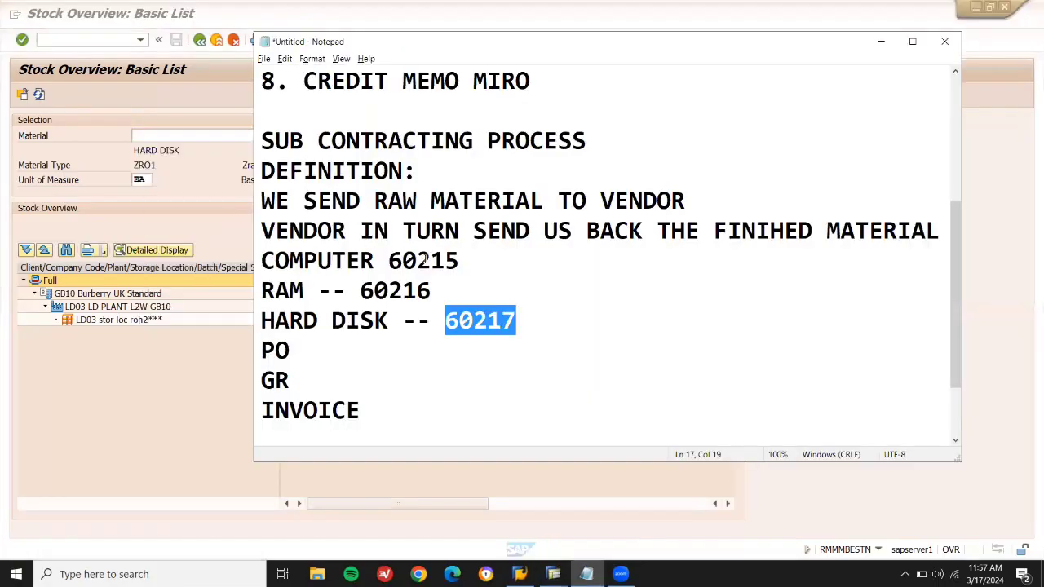
double_click(425, 259)
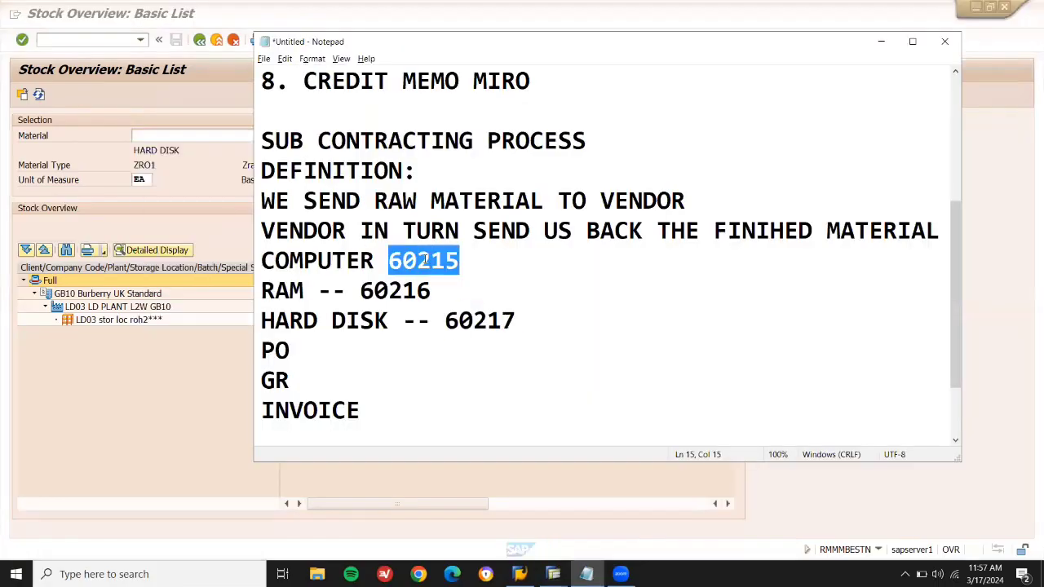
key("ctrl+c")
key("alt+Tab")
key("ctrl+v")
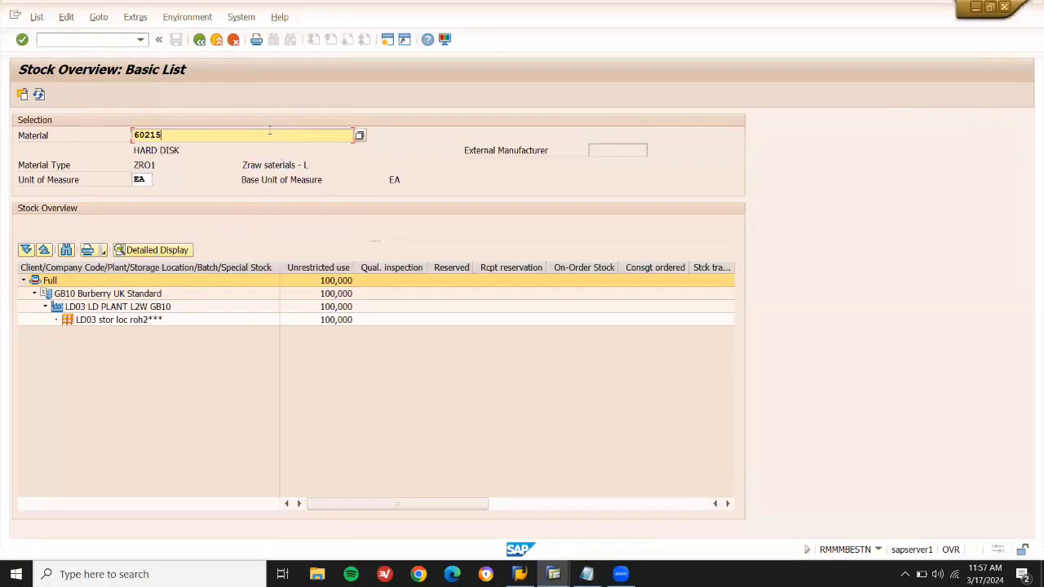
left_click(22, 96)
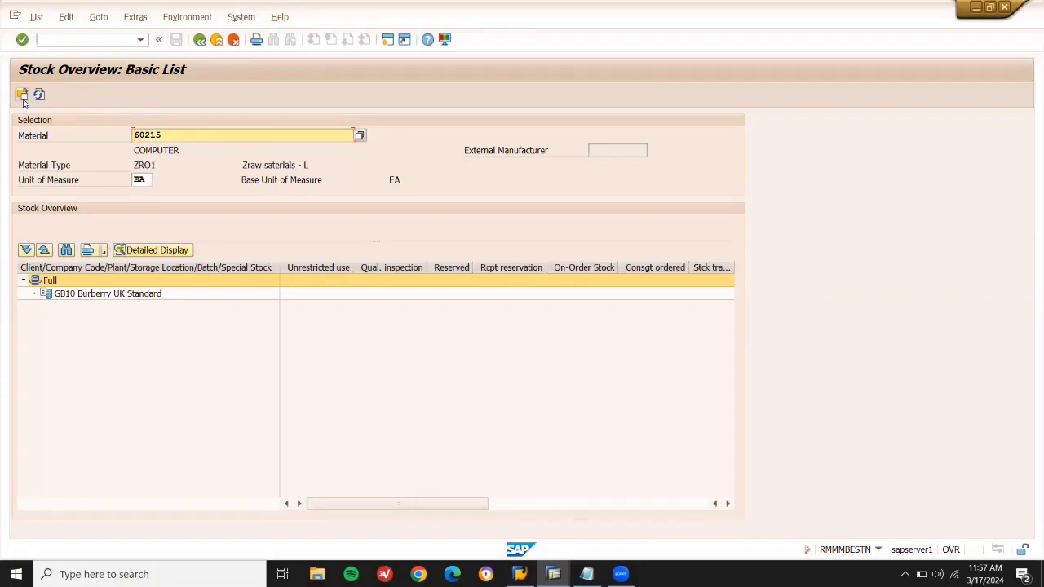
left_click(218, 41)
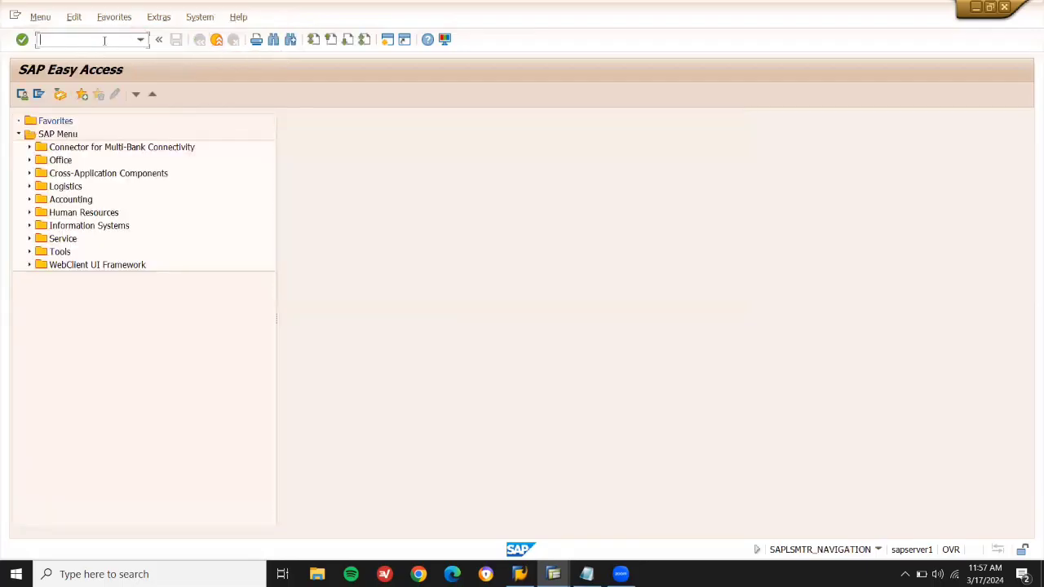
Start the ME11 transaction to create a purchasing info record.
left_click(584, 572)
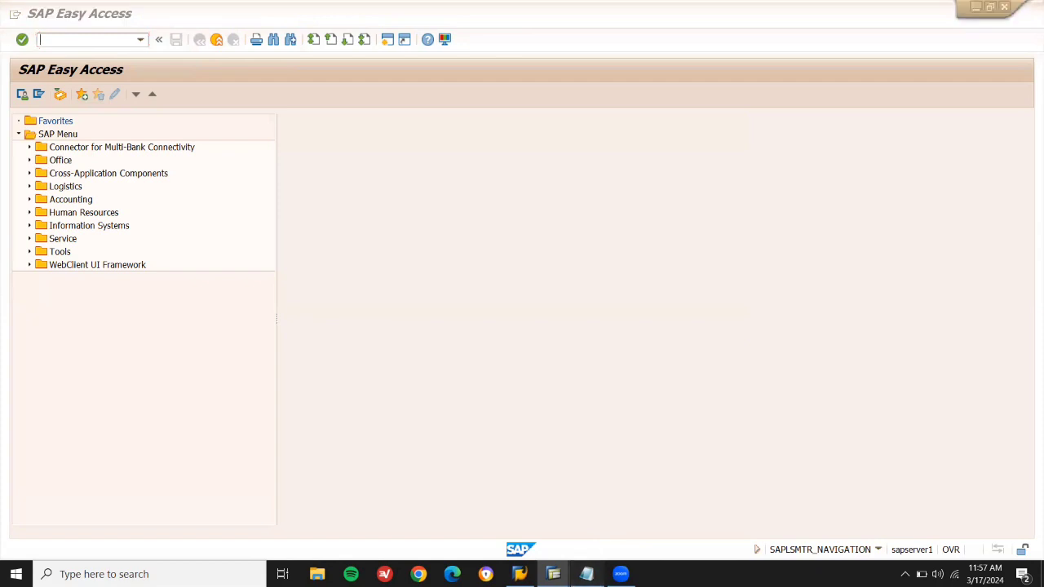
left_click_drag(265, 253, 543, 319)
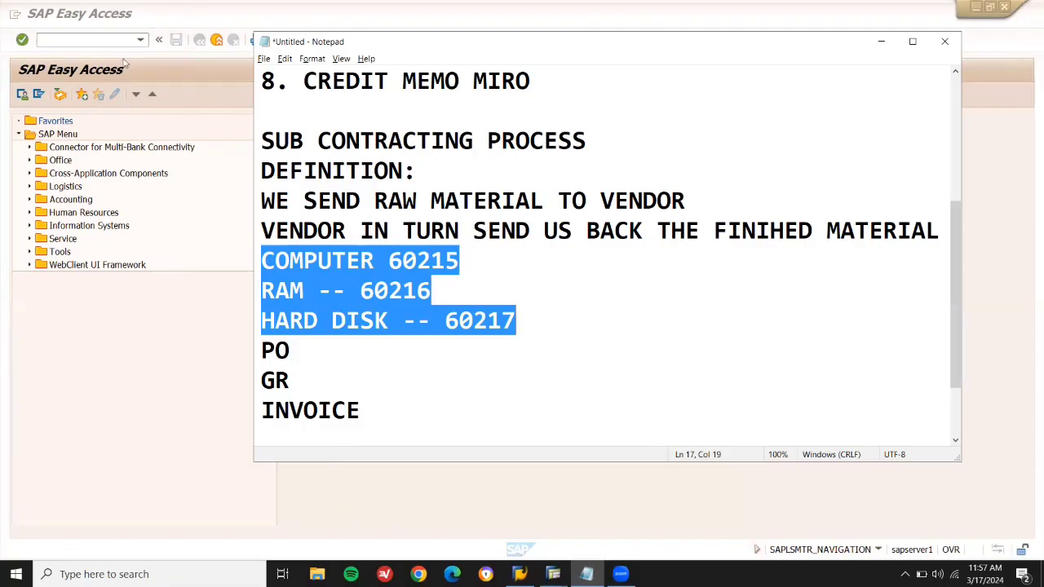
left_click(107, 38)
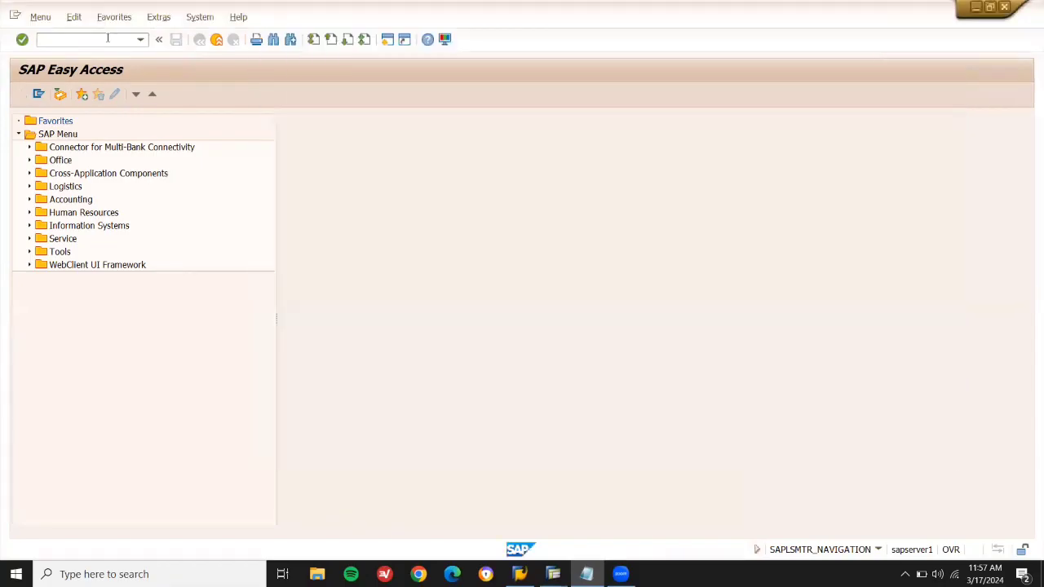
type("ME11")
key("Return")
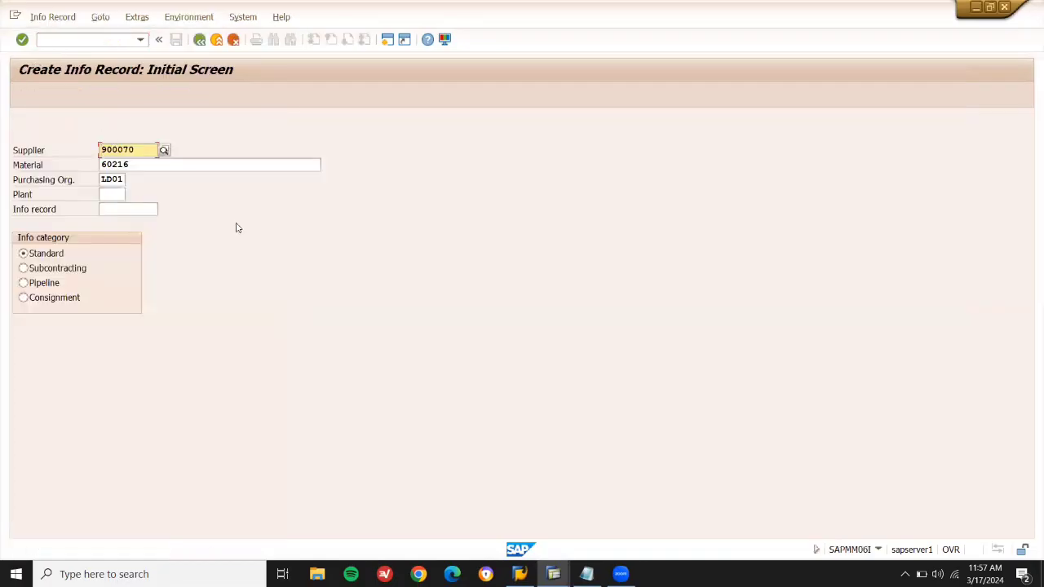
Copy the vendor number from the Notepad notes.
left_click(587, 574)
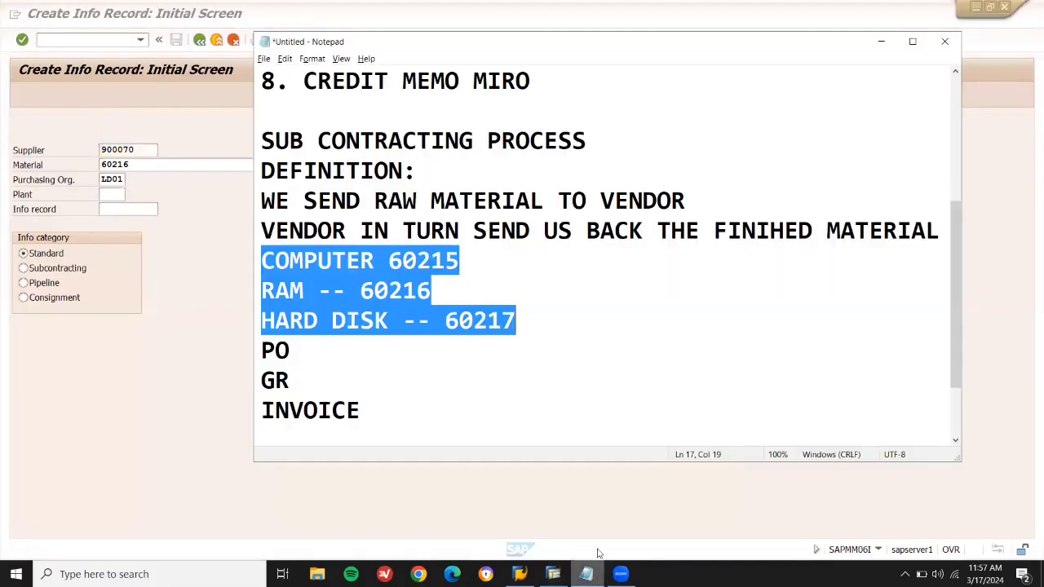
scroll(941, 139, "up", 3)
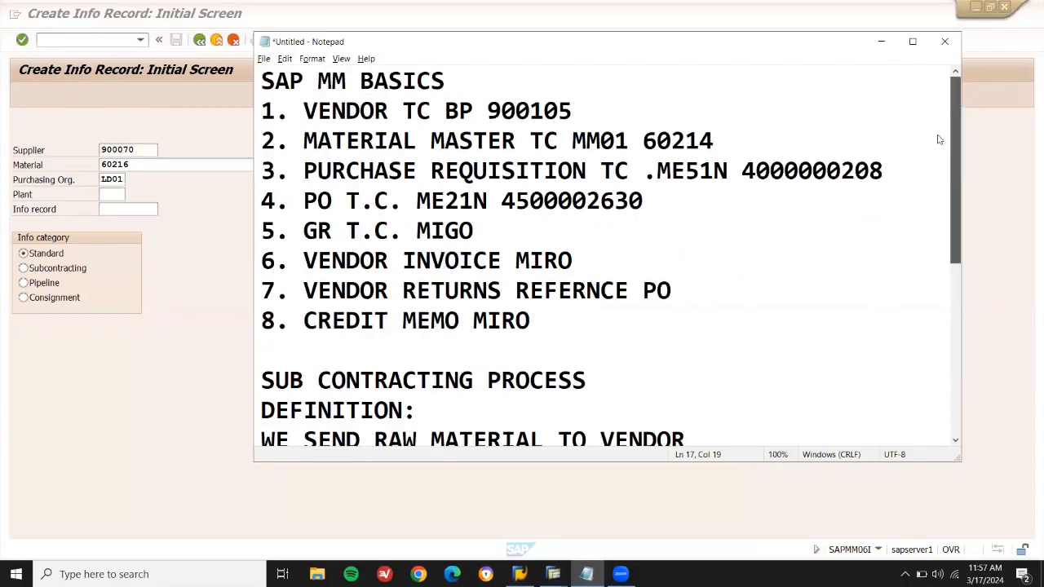
double_click(542, 113)
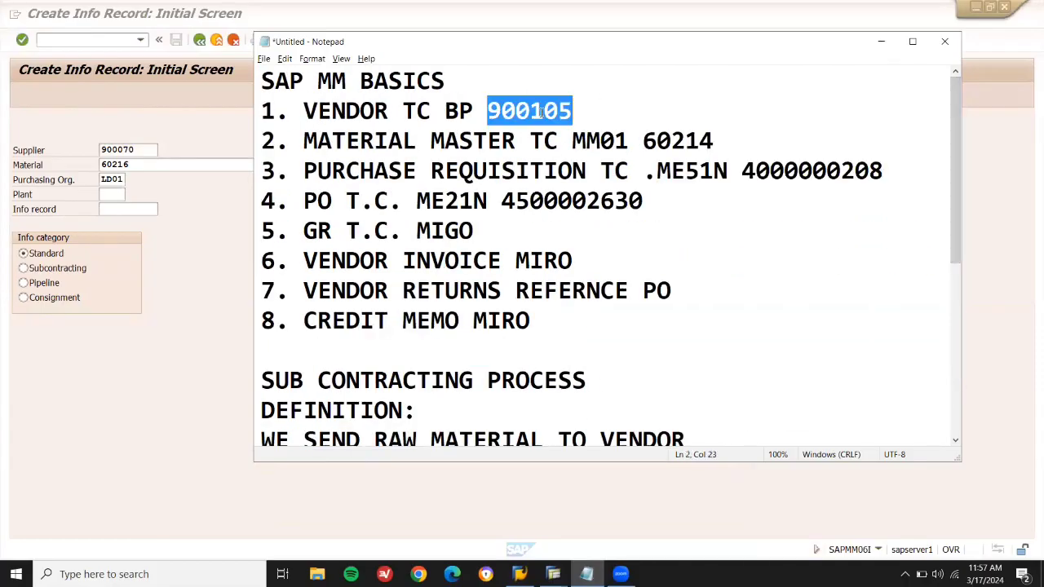
key("alt+Tab")
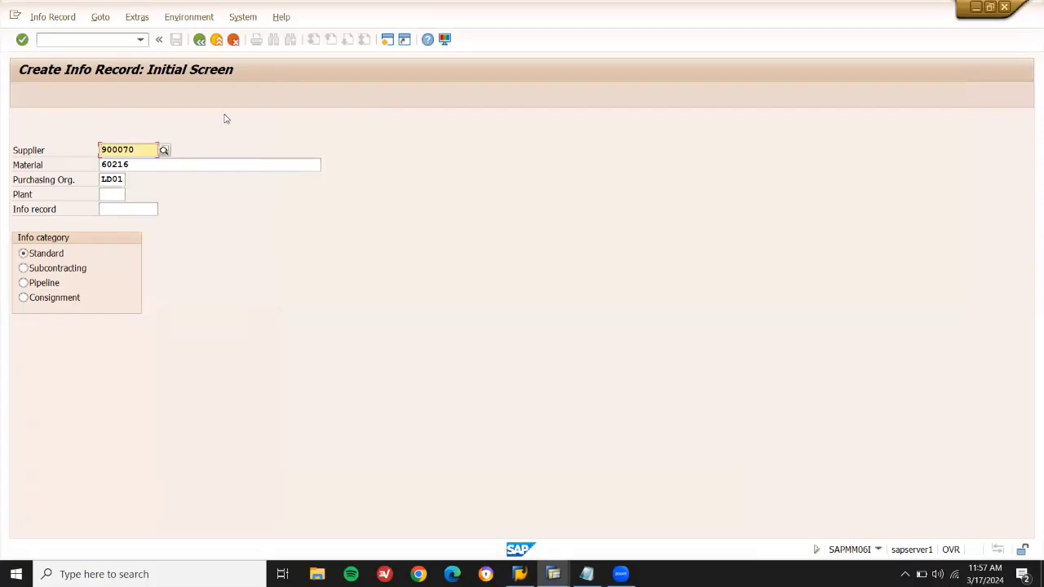
Enter the copied supplier and plant LD03, mark the record Subcontracting, and advance to purchasing data.
key("ctrl+v")
left_click(117, 193)
type("l")
key("Down")
key("Return")
left_click(23, 269)
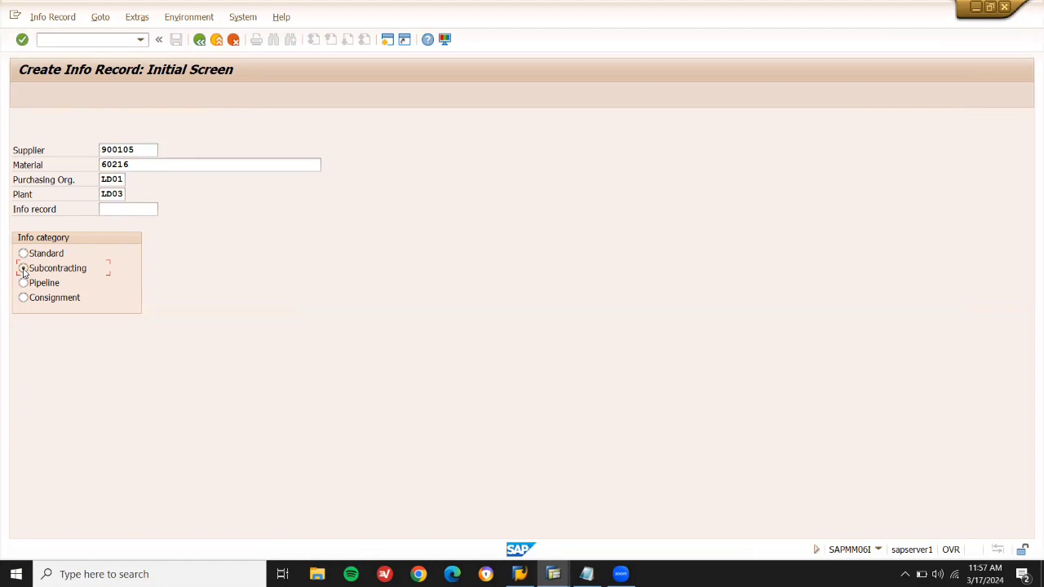
key("Return")
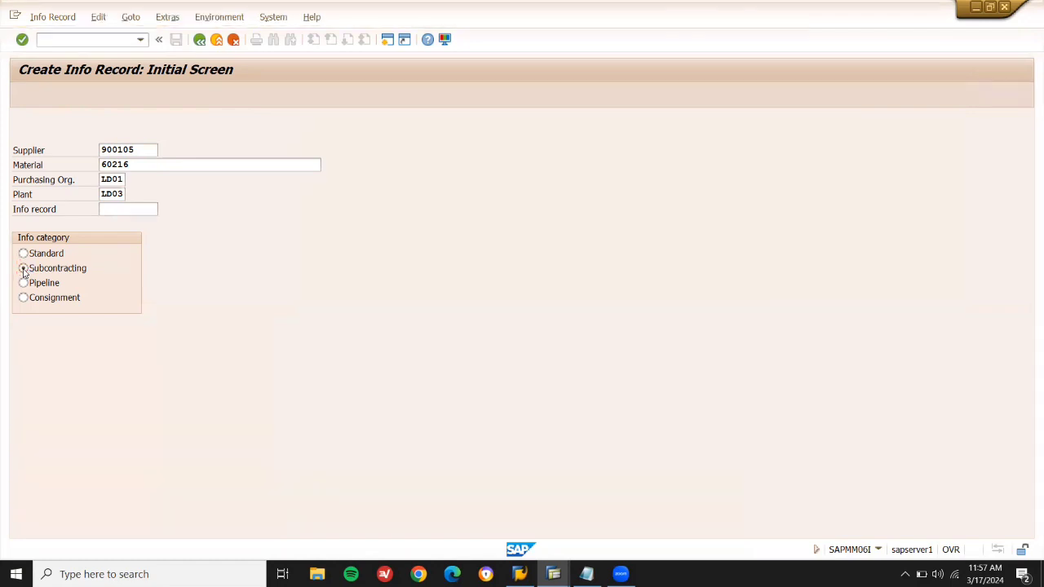
key("Return")
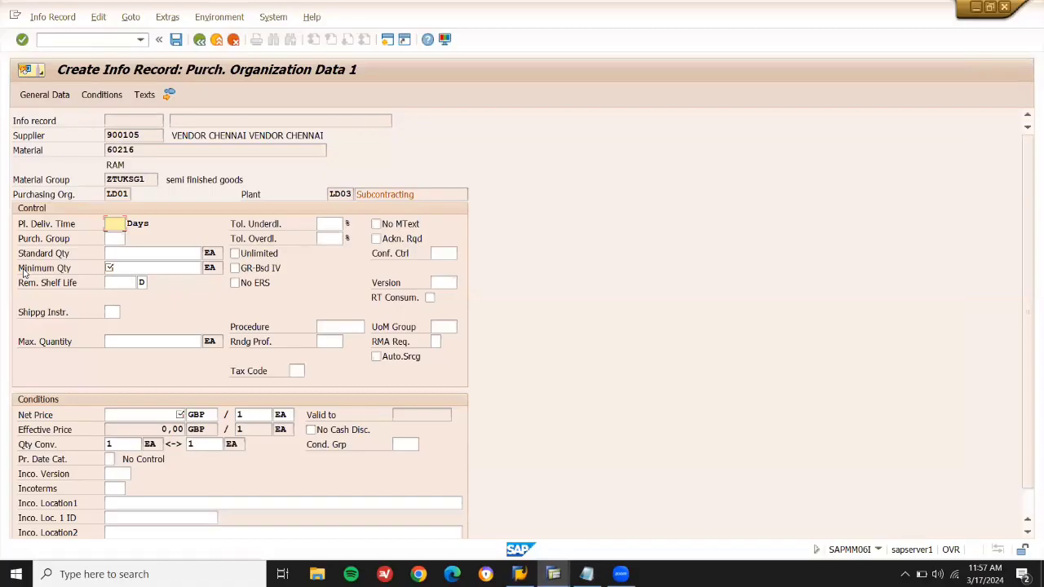
Set purchasing group 001, standard and minimum quantity 10, net price 10000 GBP, and save.
key("Tab")
key("space")
key("Down")
key("Return")
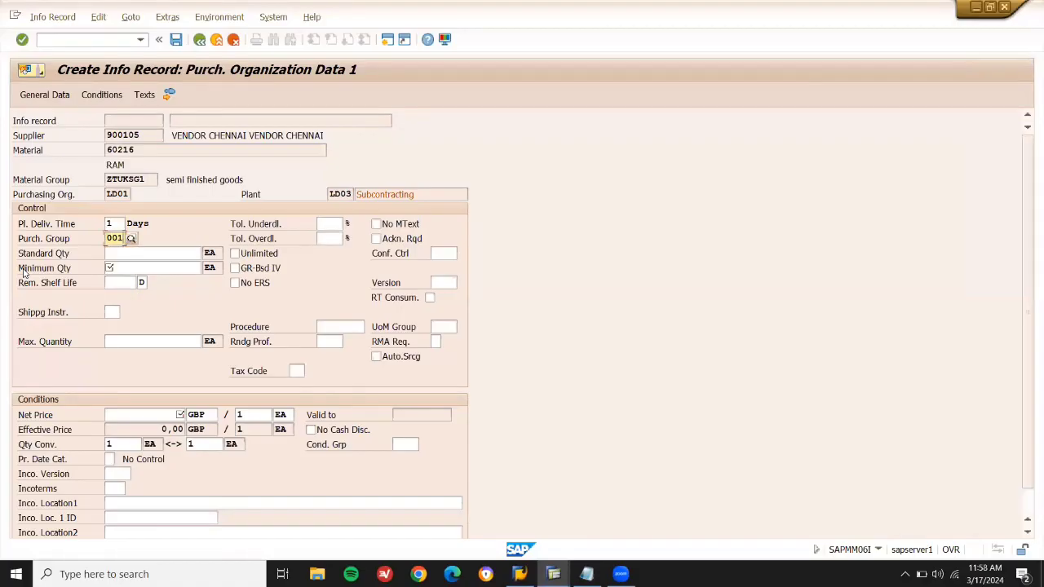
key("Tab")
type("10")
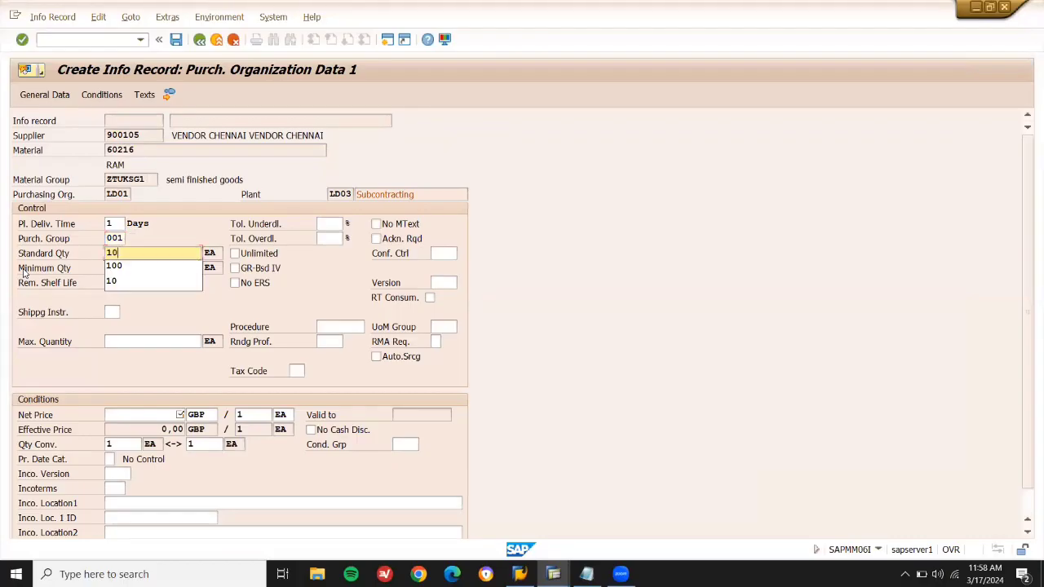
key("Tab")
key("Tab")
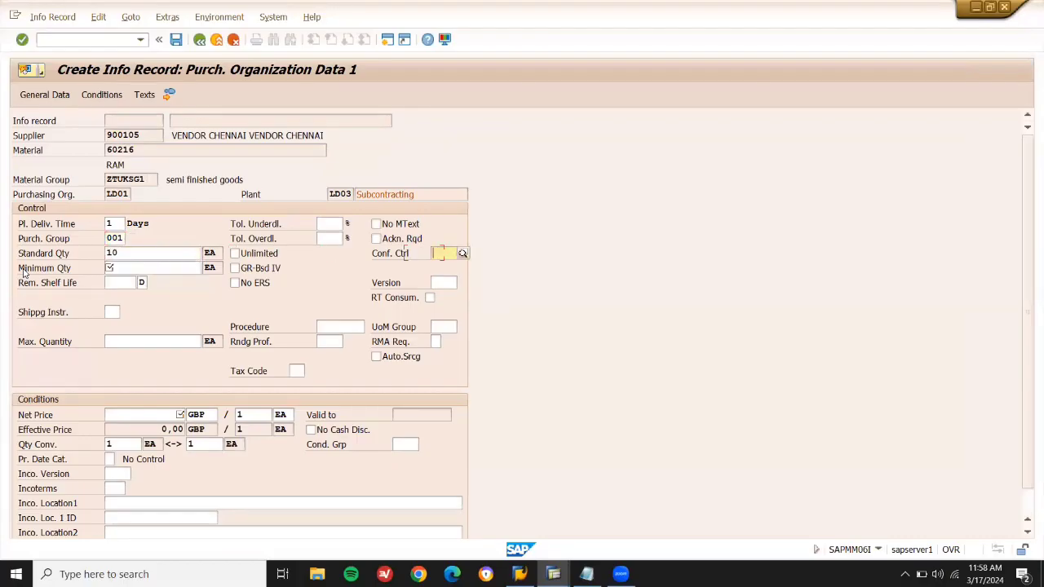
left_click(139, 271)
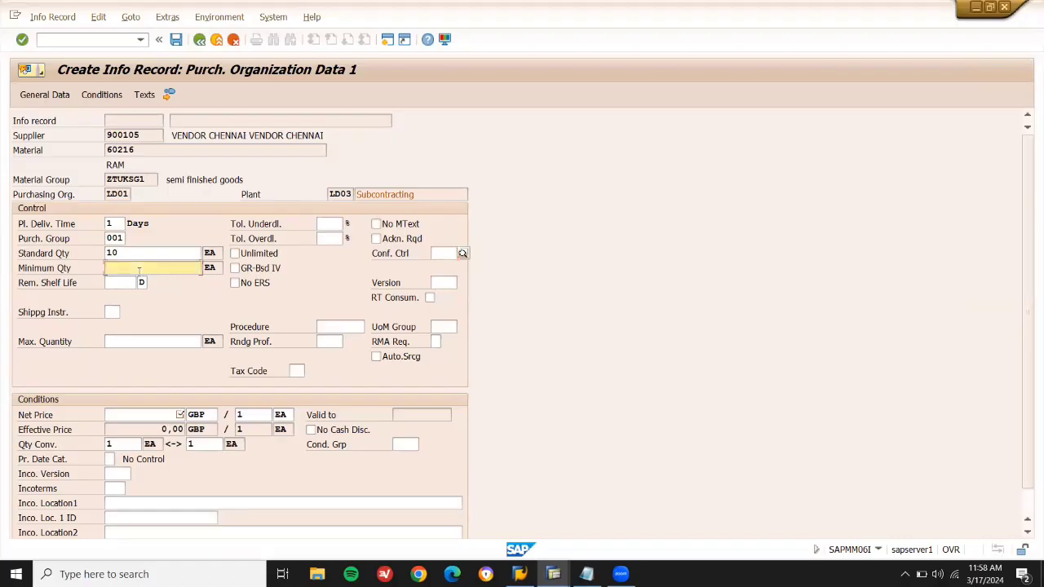
type("10")
key("Tab")
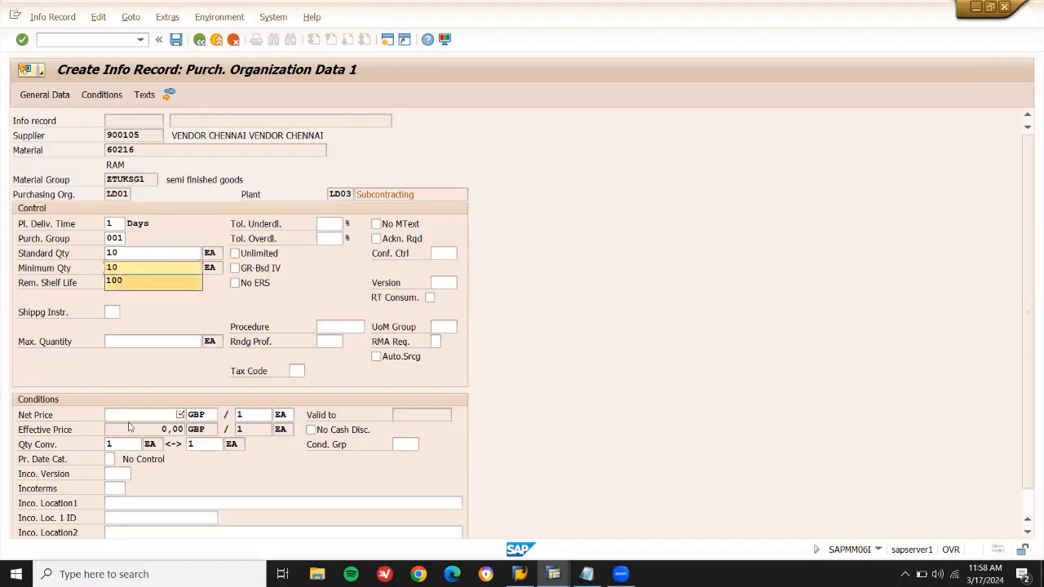
left_click(157, 417)
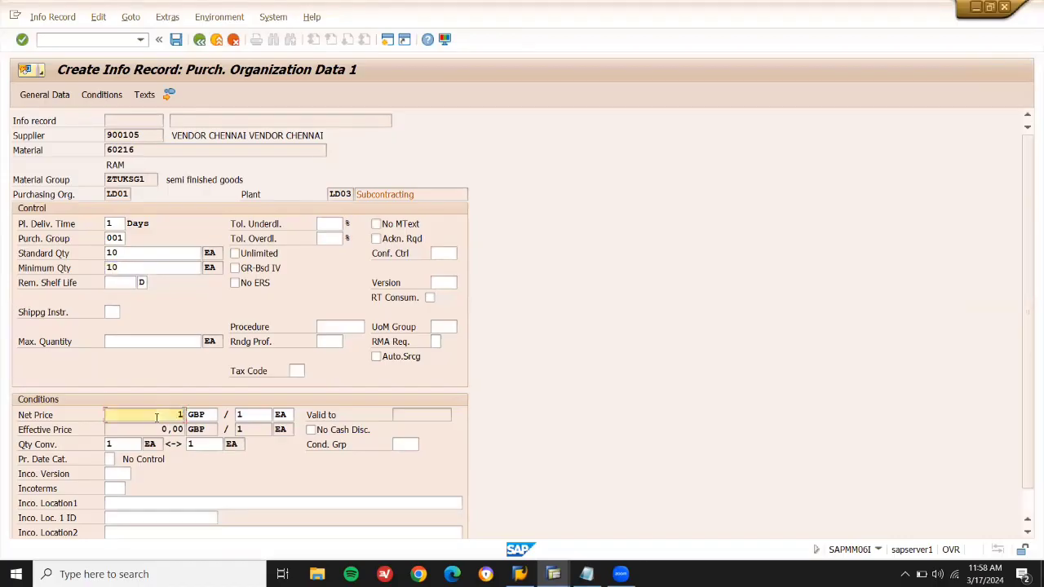
key("Return")
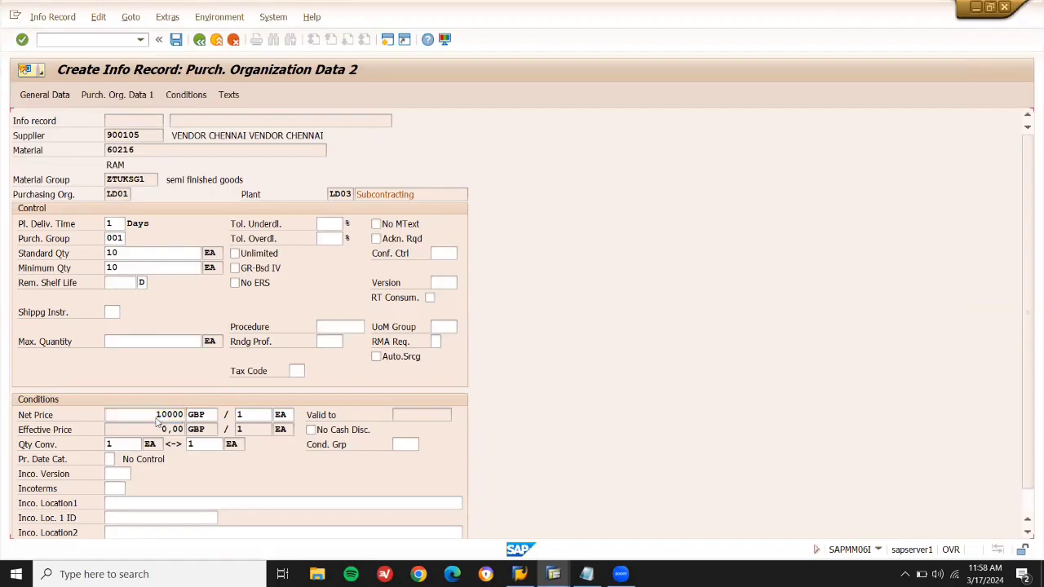
key("Return")
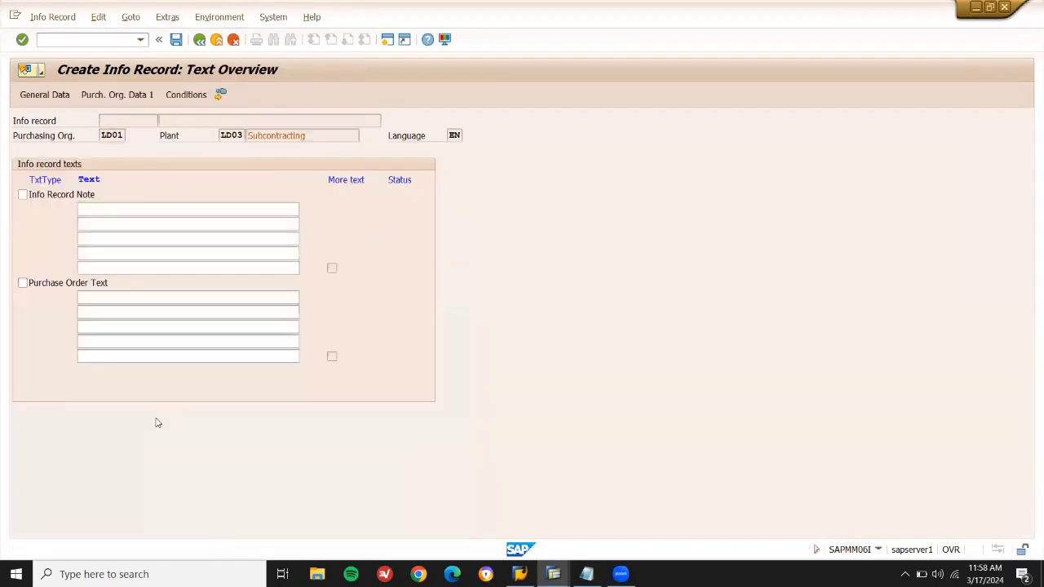
key("Return")
key("Return")
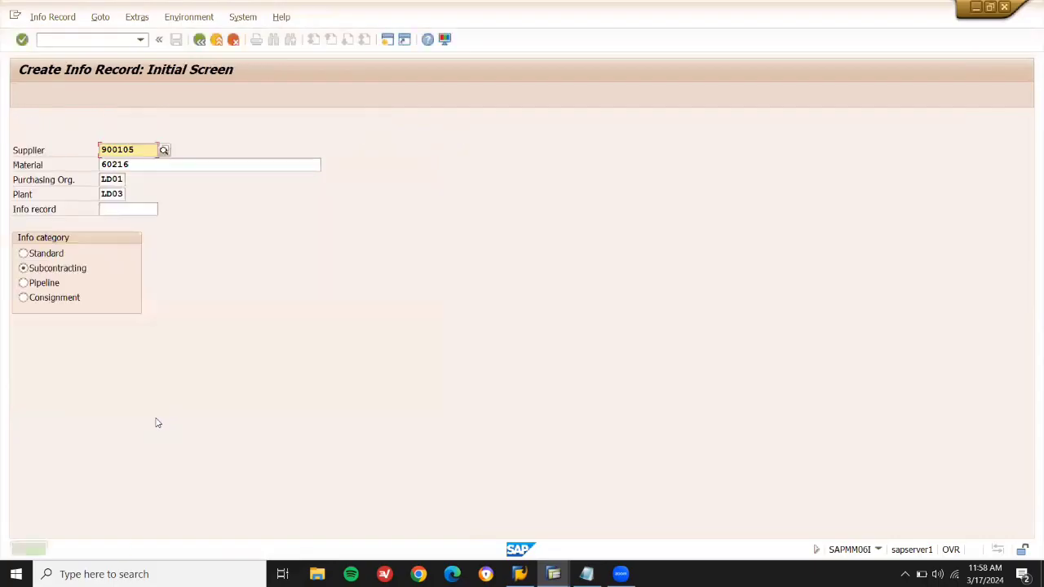
Change the material to 60217 and proceed to the purchasing organisation data.
key("Tab")
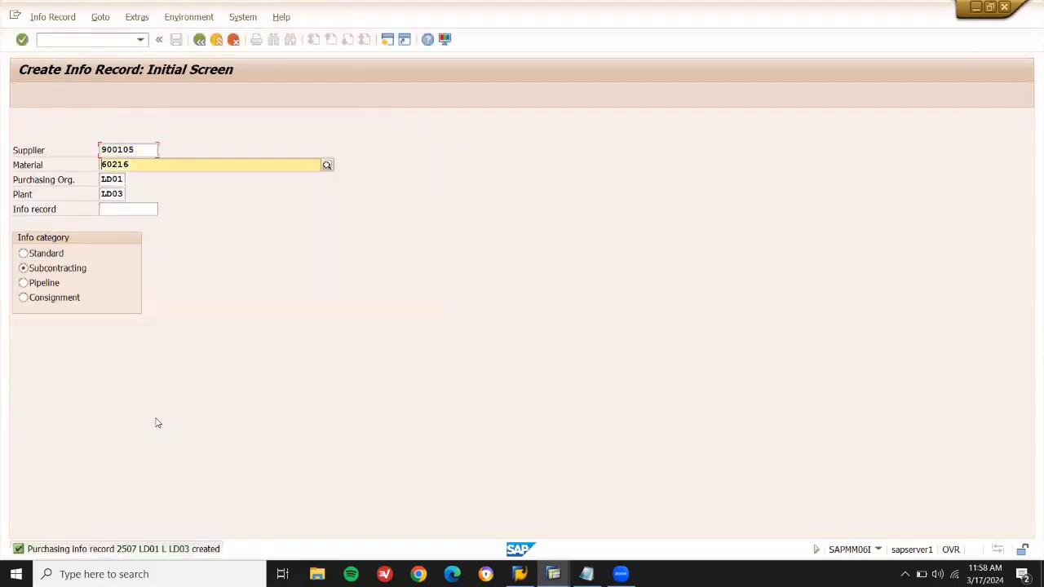
key("BackSpace")
type("7")
key("Return")
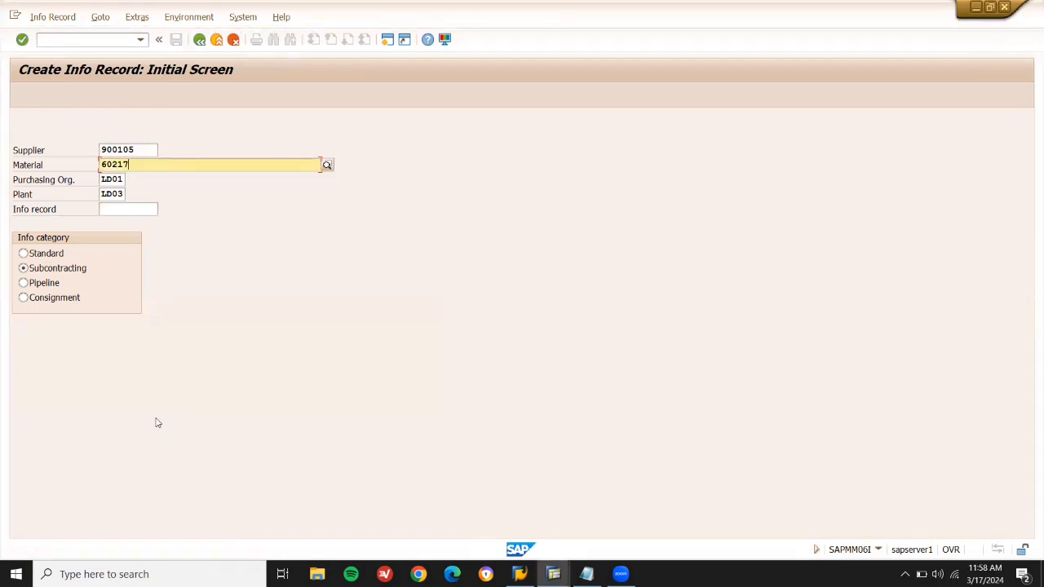
key("Return")
key("Return")
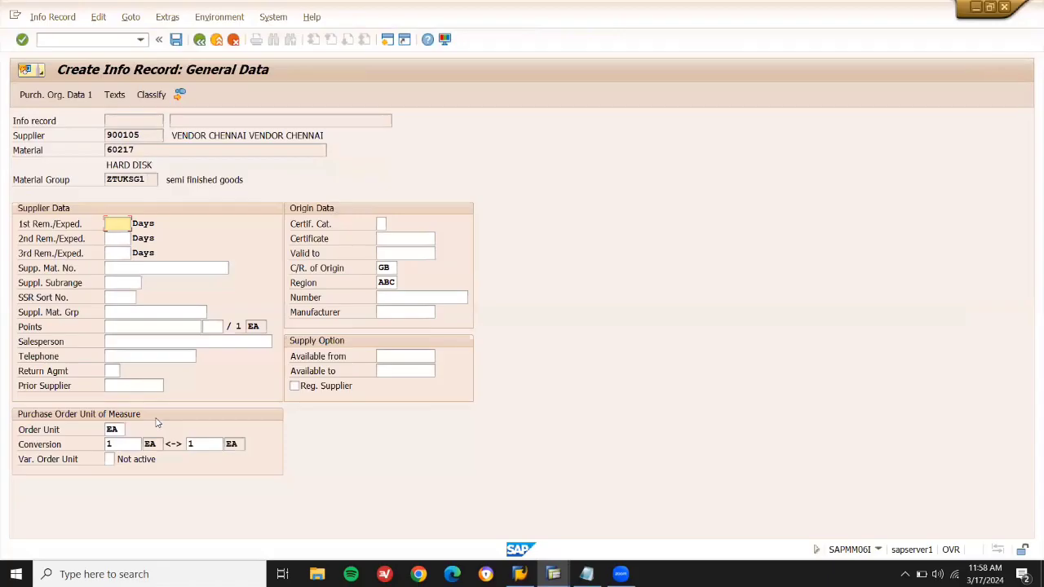
key("Return")
Enter delivery time 1, group 001, standard and minimum quantity 10, net price 10000, and save.
type("1")
key("Tab")
type("001")
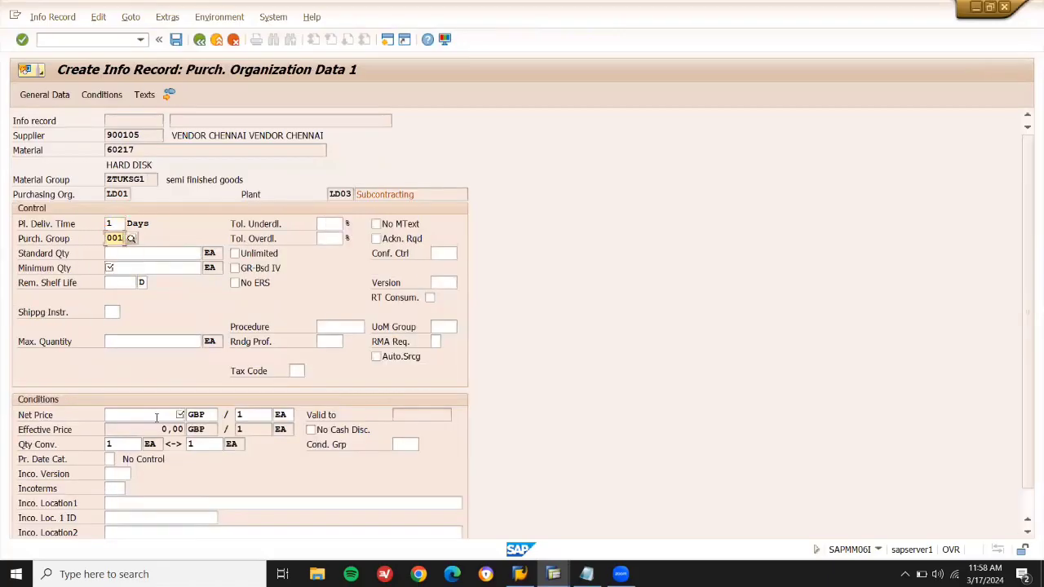
key("Tab")
type("10")
key("Tab")
left_click(192, 271)
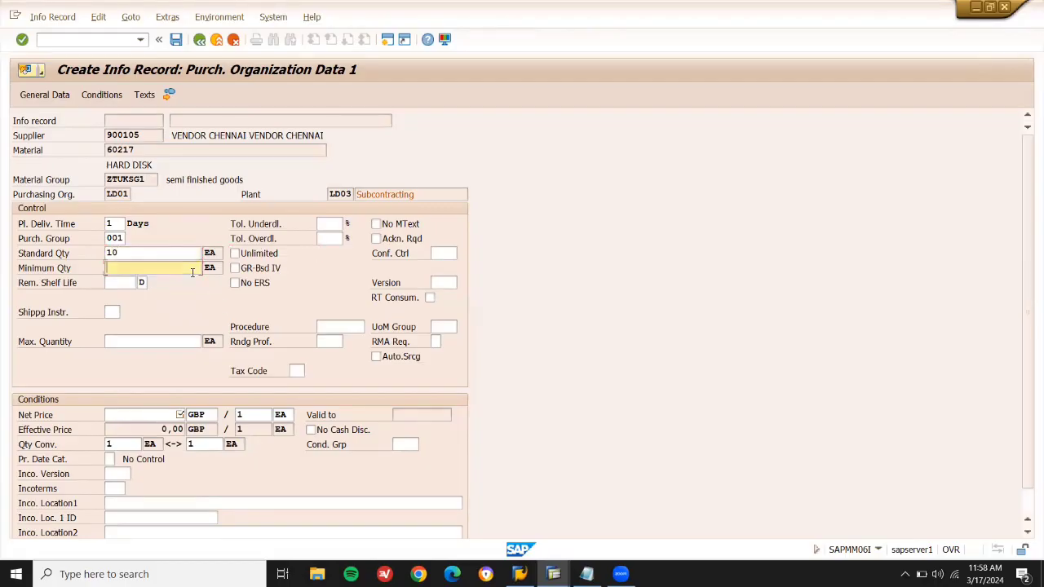
left_click(186, 281)
left_click(164, 414)
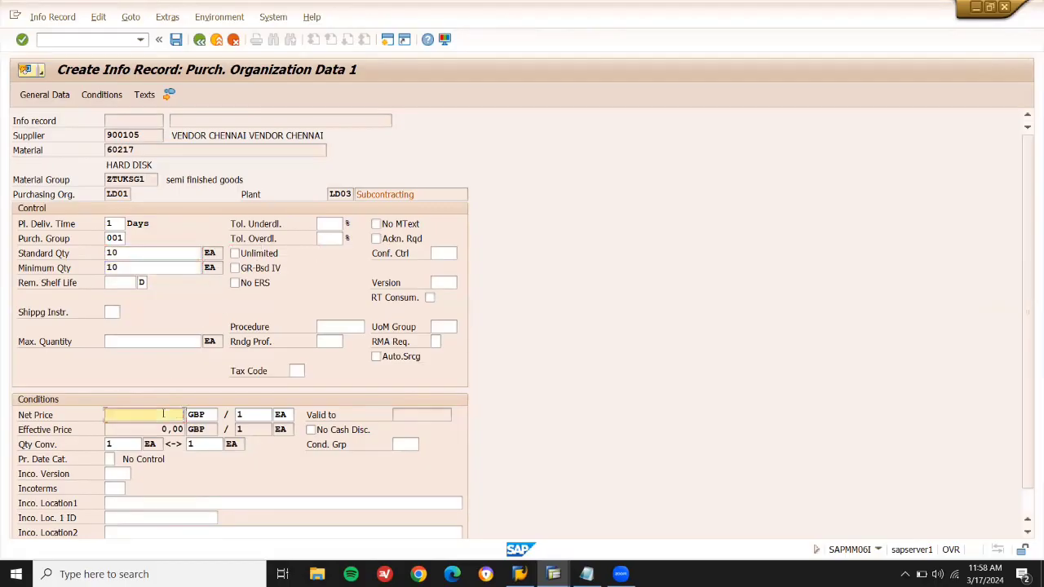
key("Return")
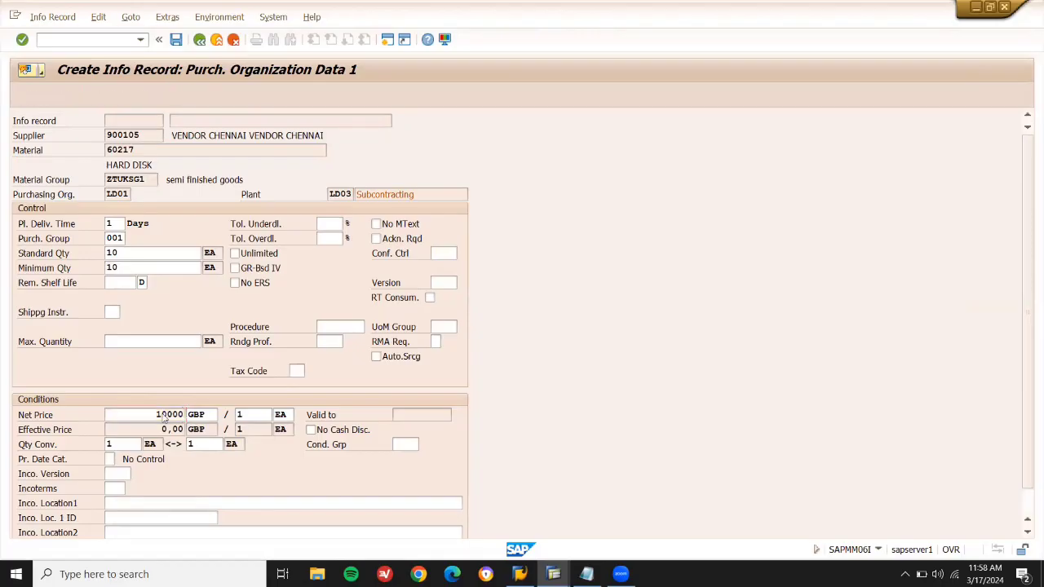
key("Return")
key("Return")
key("Return")
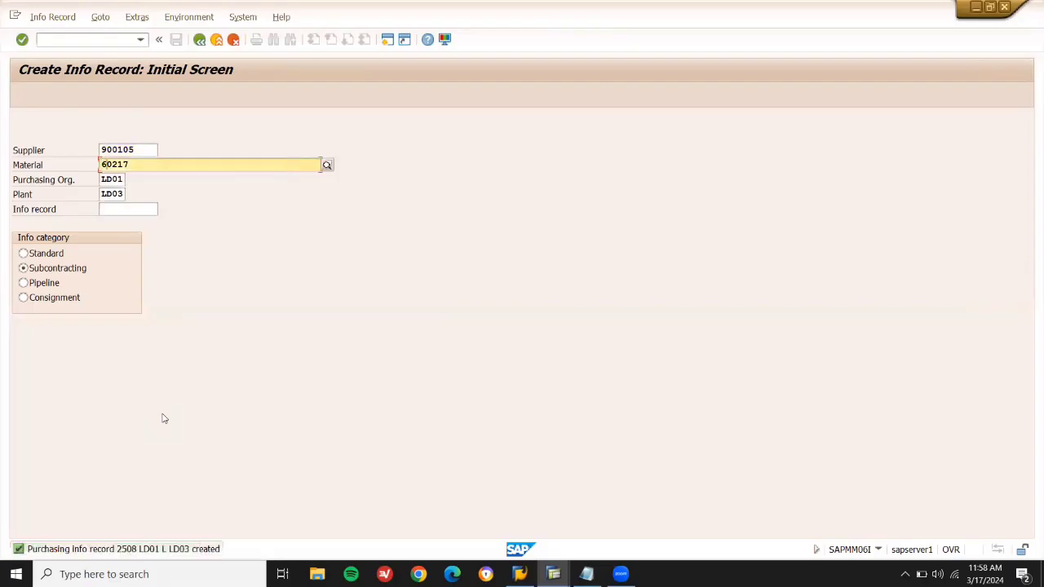
Change the material to 60215 and open its purchasing organisation data.
key("Return")
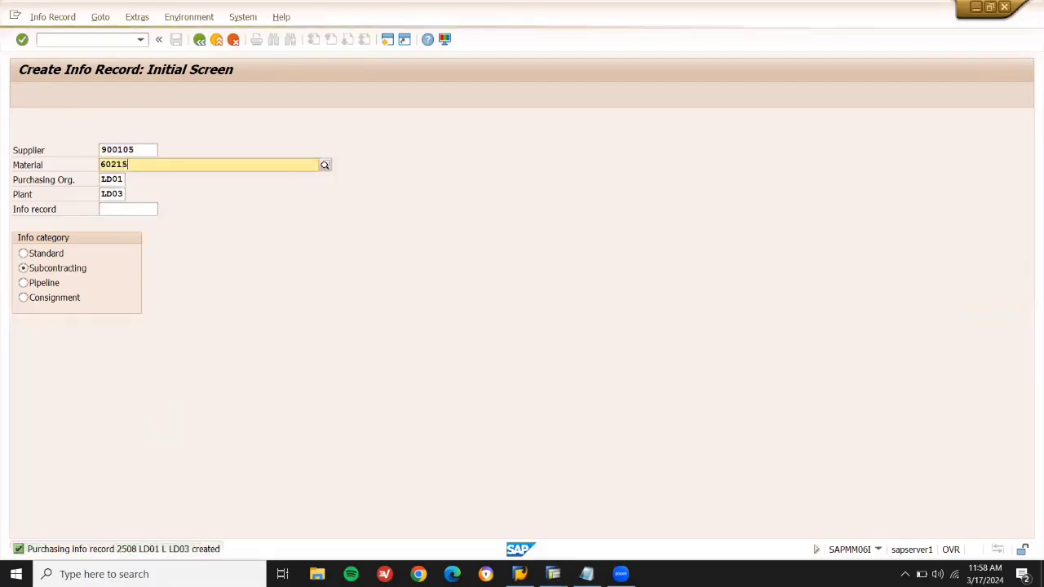
key("BackSpace")
type("5")
key("Return")
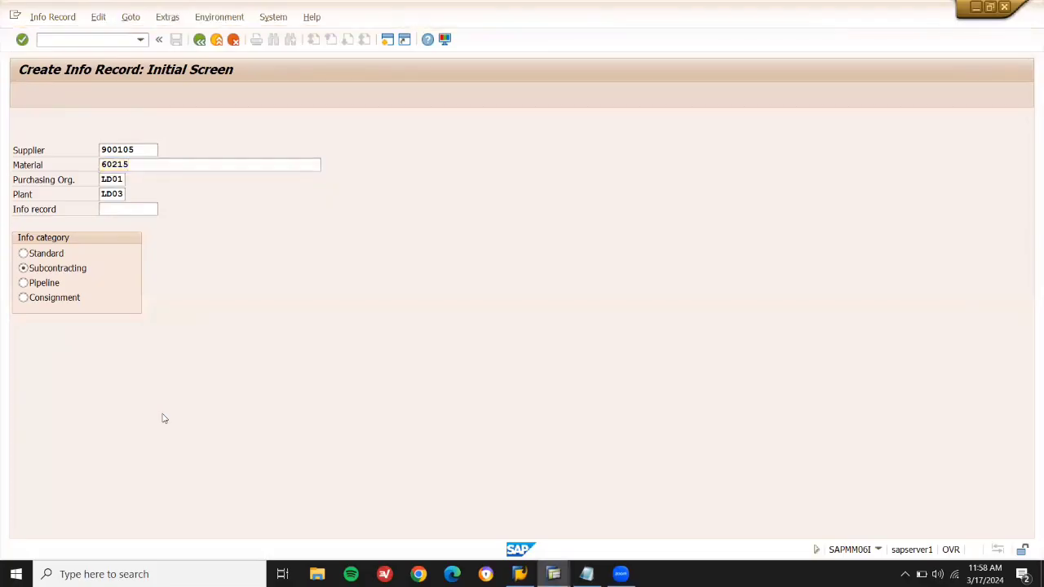
key("Return")
Enter delivery time 1, group 001, quantities 10, net price 20000 GBP, and save.
type("1")
key("Tab")
type("001")
key("Tab")
type("10")
key("Tab")
type("10")
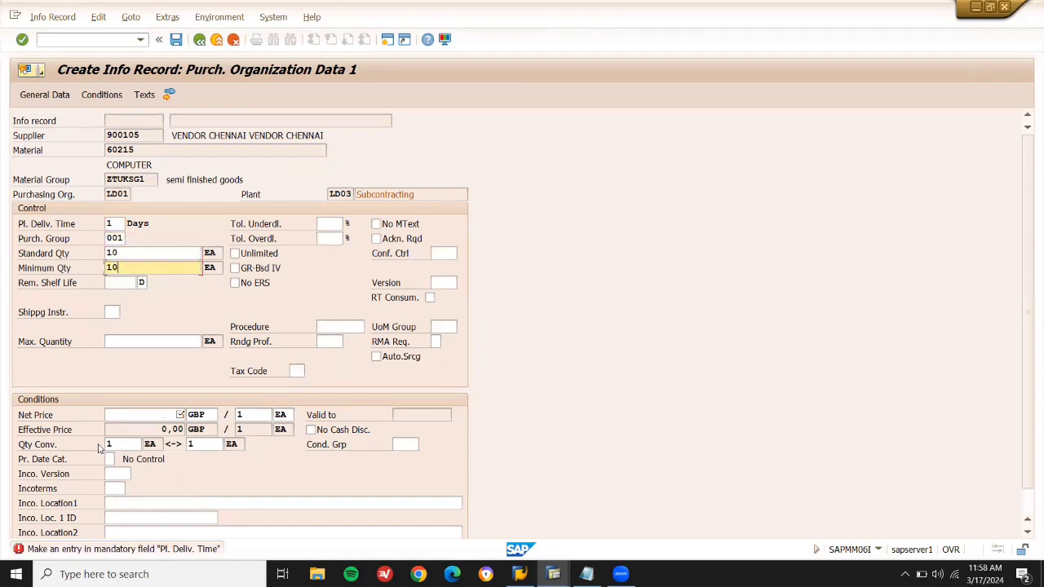
left_click(164, 416)
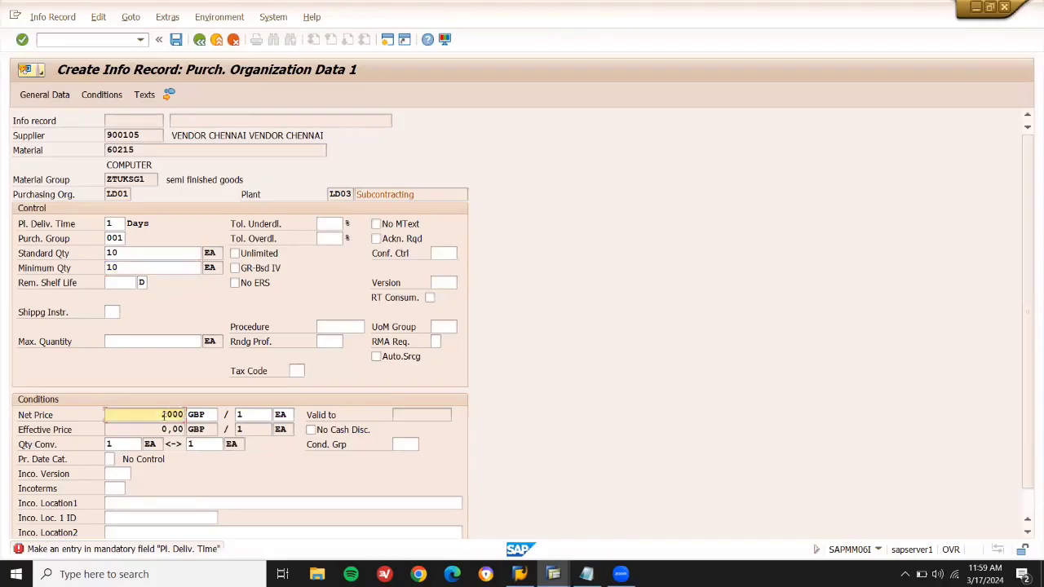
key("Return")
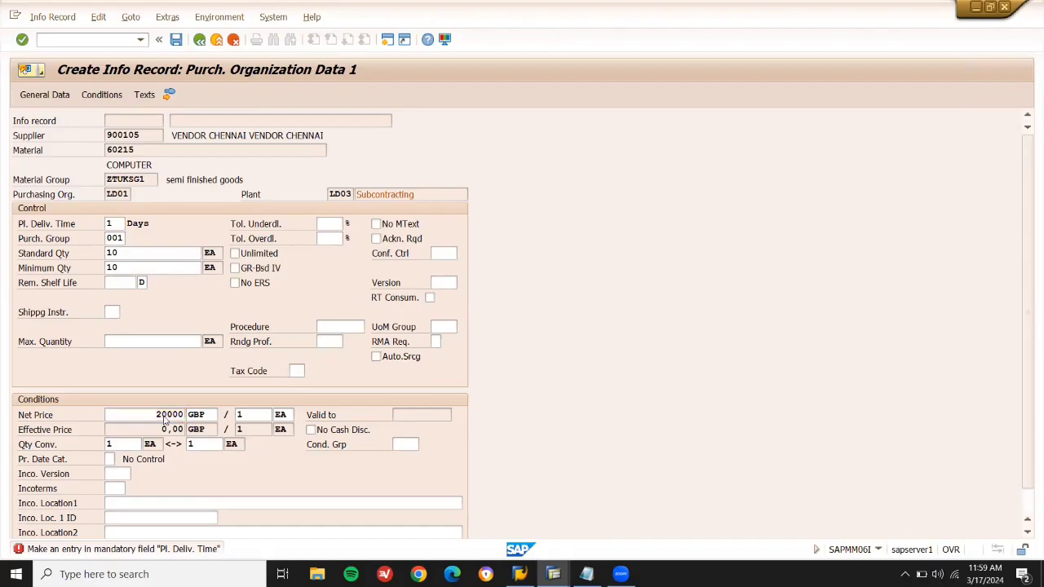
key("Return")
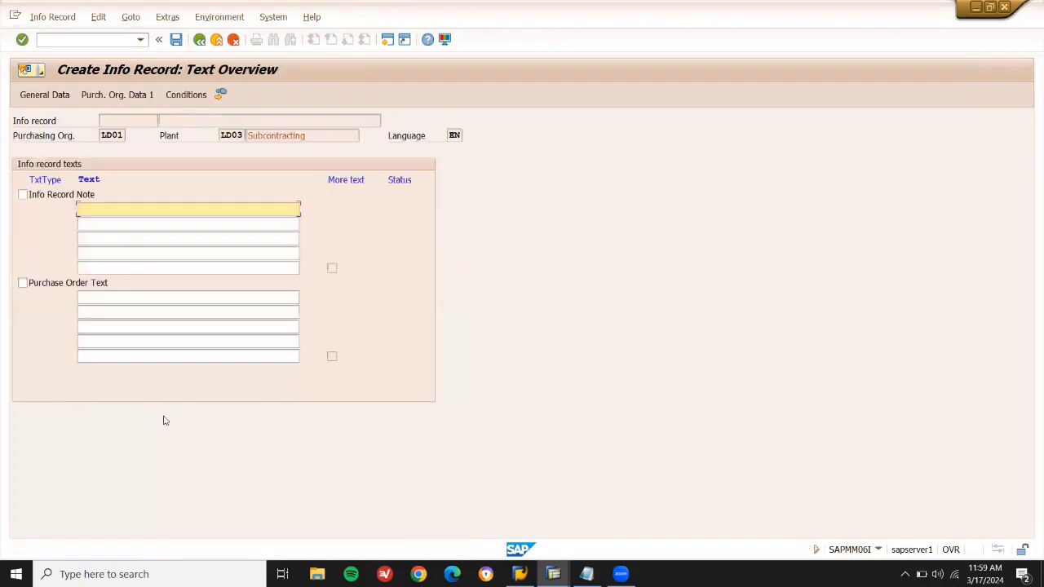
key("Return")
key("Return")
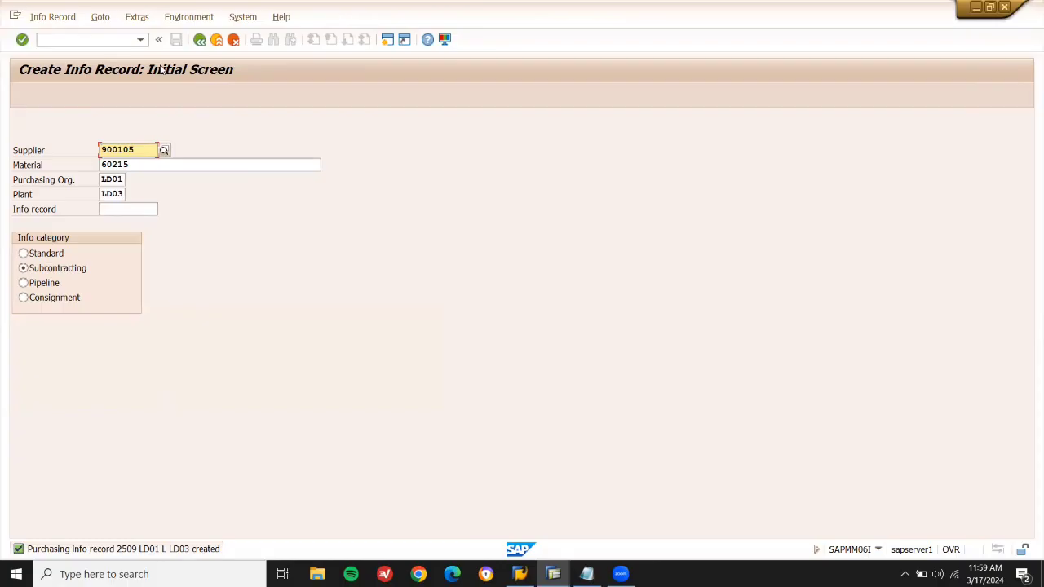
Exit ME11 and add the line 'CS01 --> BOM' at the end of the notes.
left_click(216, 40)
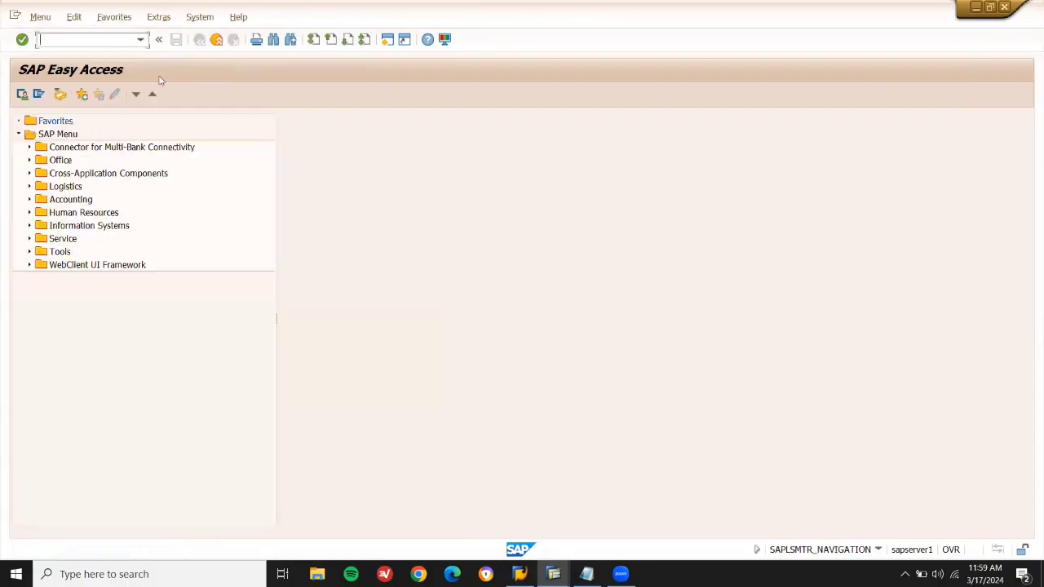
left_click(595, 569)
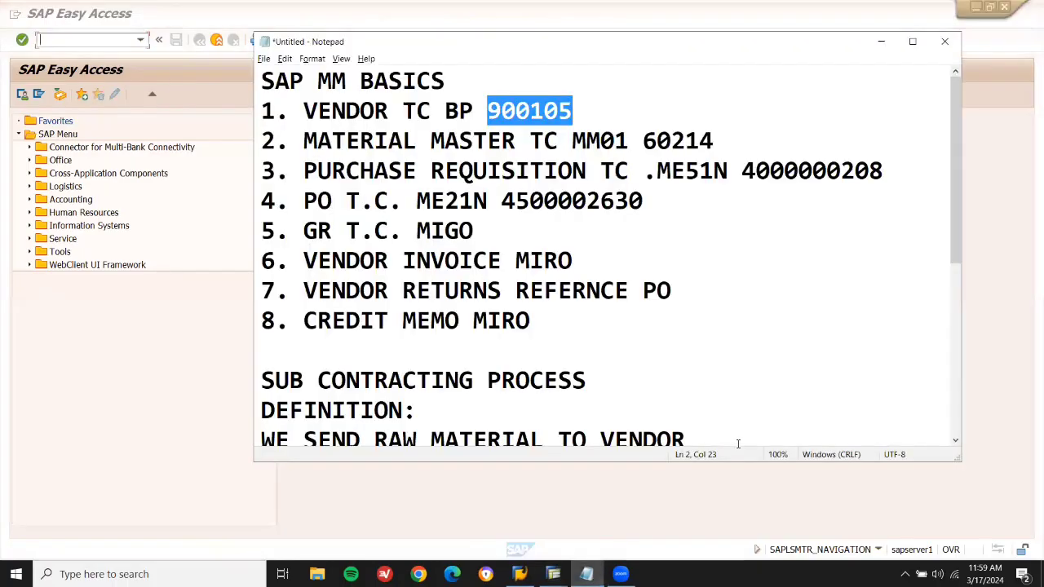
left_click_drag(956, 246, 955, 432)
left_click(753, 373)
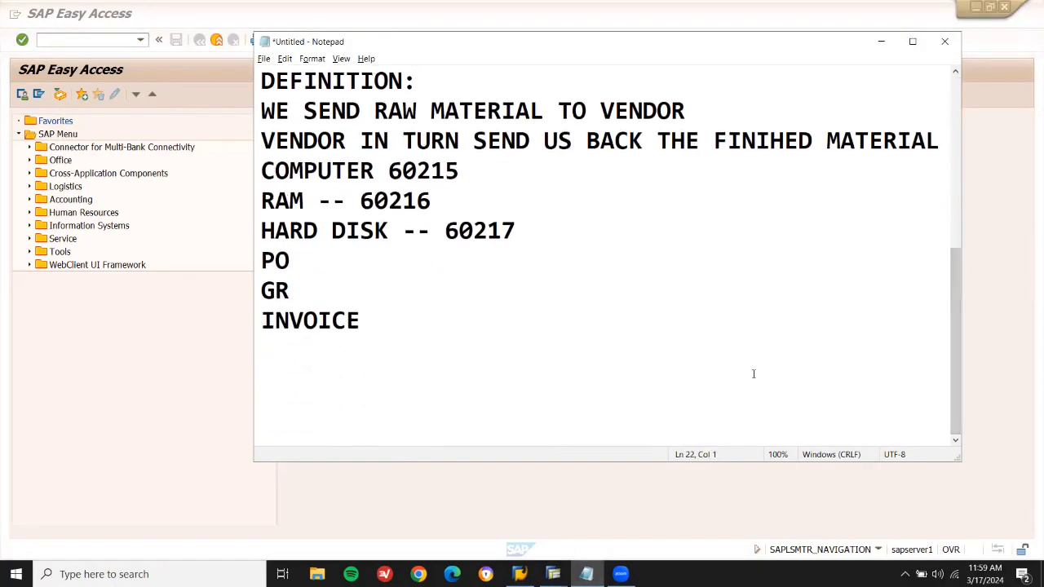
type("CS01 --> INFO")
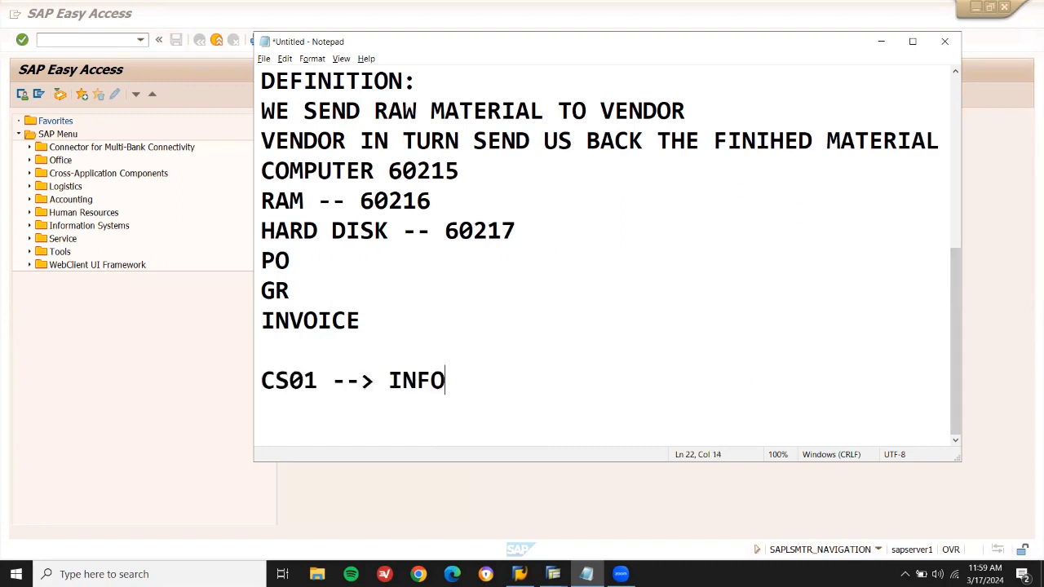
type(" REC")
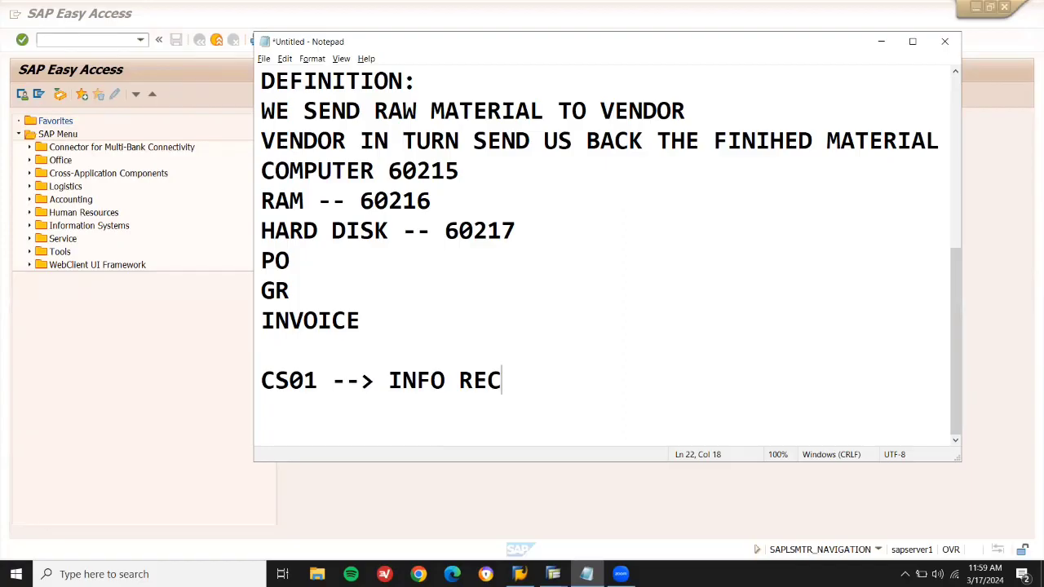
key("BackSpace")
key("BackSpace")
key("BackSpace")
key("BackSpace")
key("BackSpace")
key("BackSpace")
key("BackSpace")
key("BackSpace")
type("BOM")
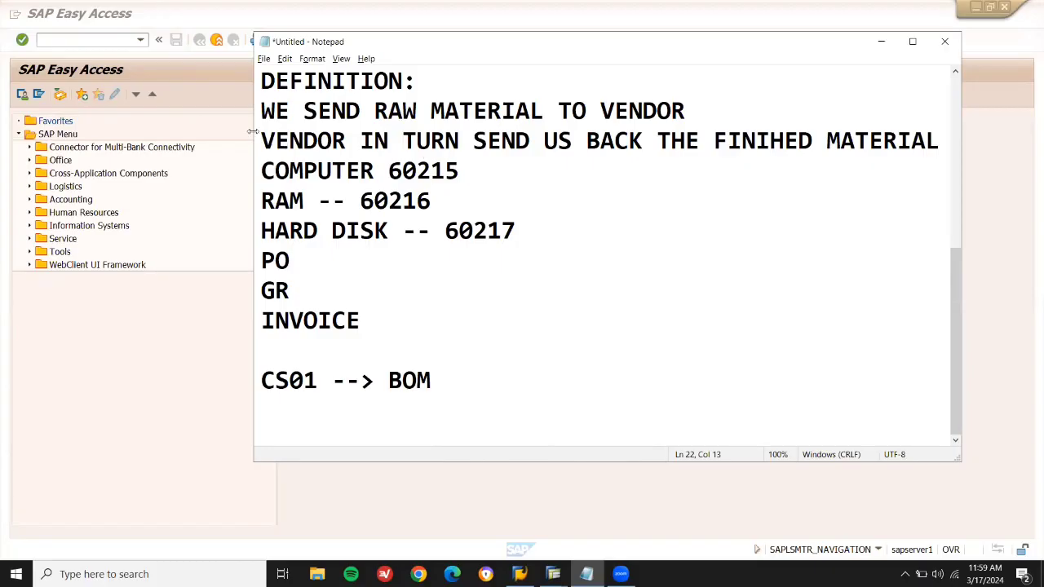
left_click(82, 37)
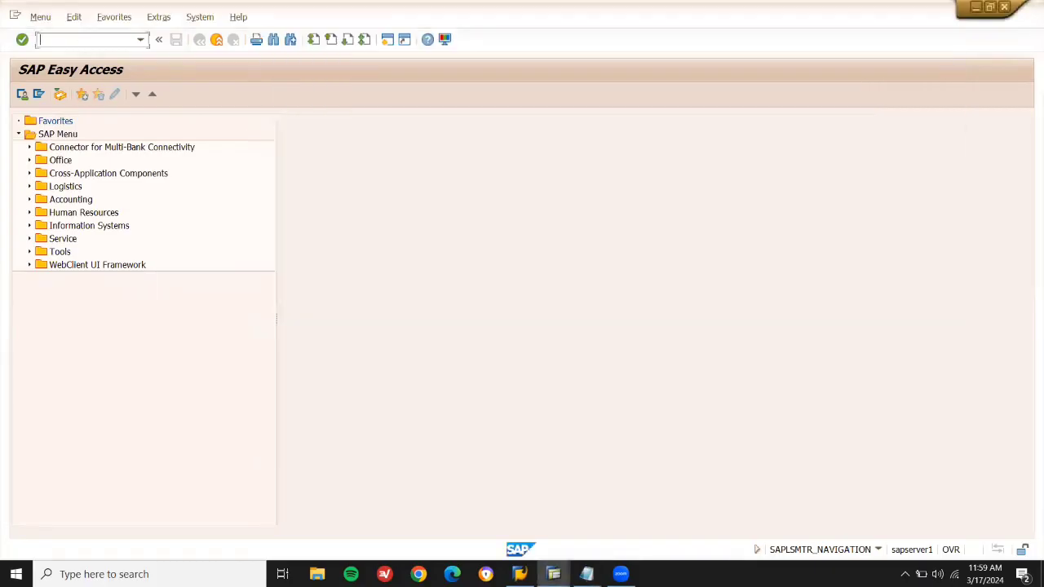
Start CS01 for material 60215 with BOM usage Universal and continue to the item overview.
key("Return")
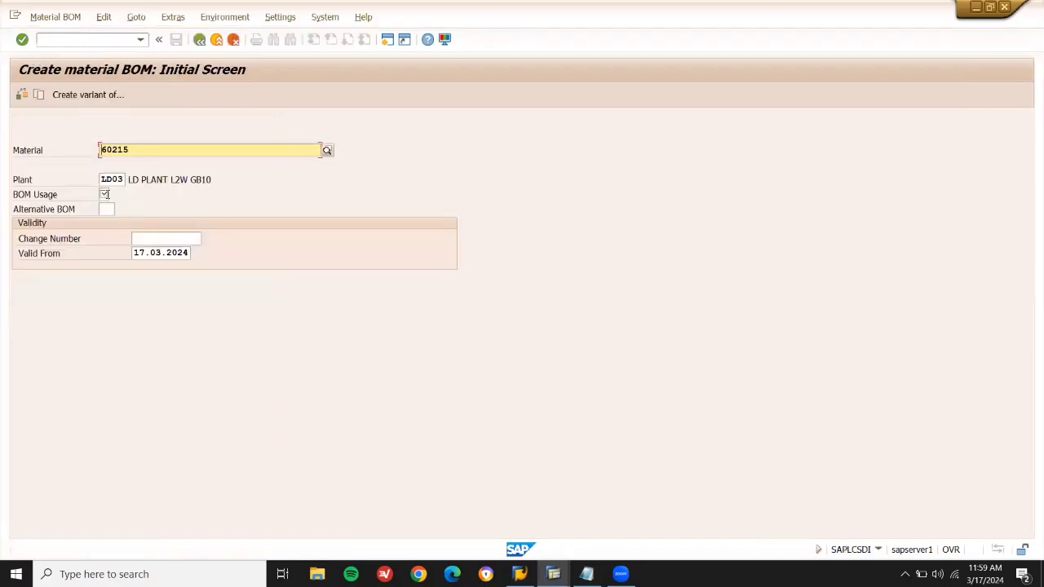
left_click(104, 194)
left_click(115, 196)
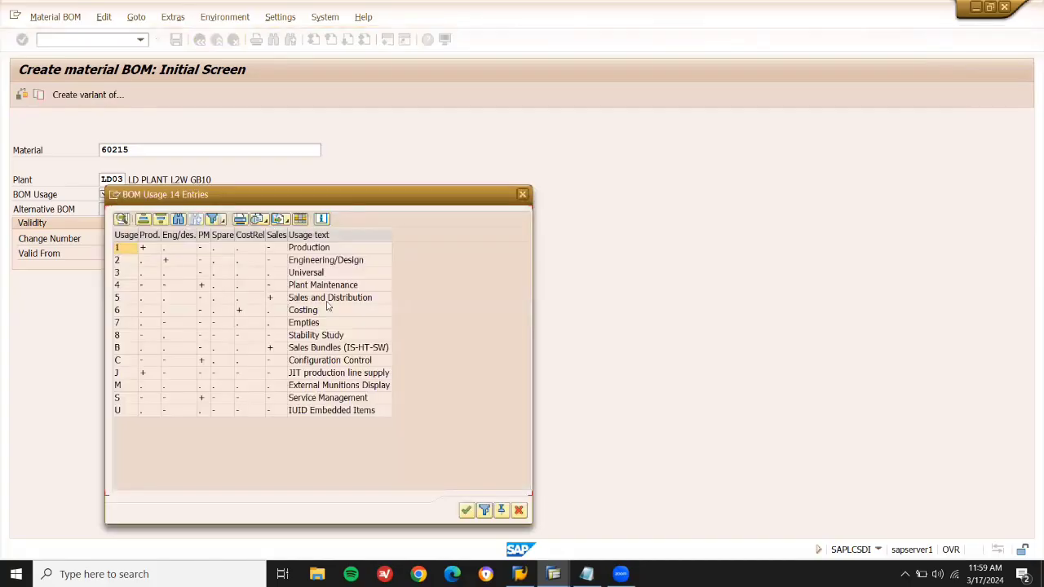
double_click(314, 276)
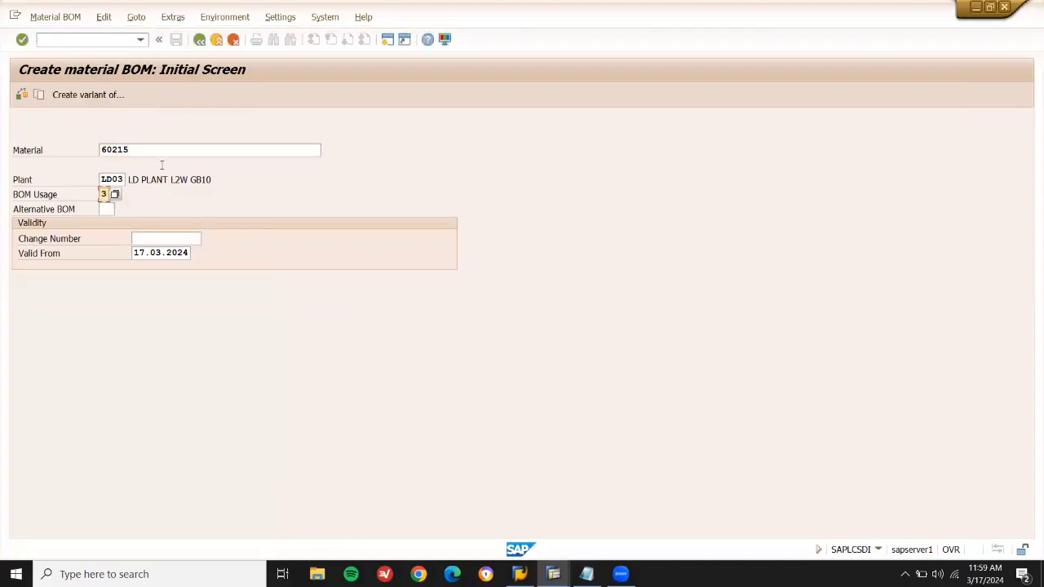
left_click(160, 150)
key("shift+Left")
key("shift+Left")
key("shift+Left")
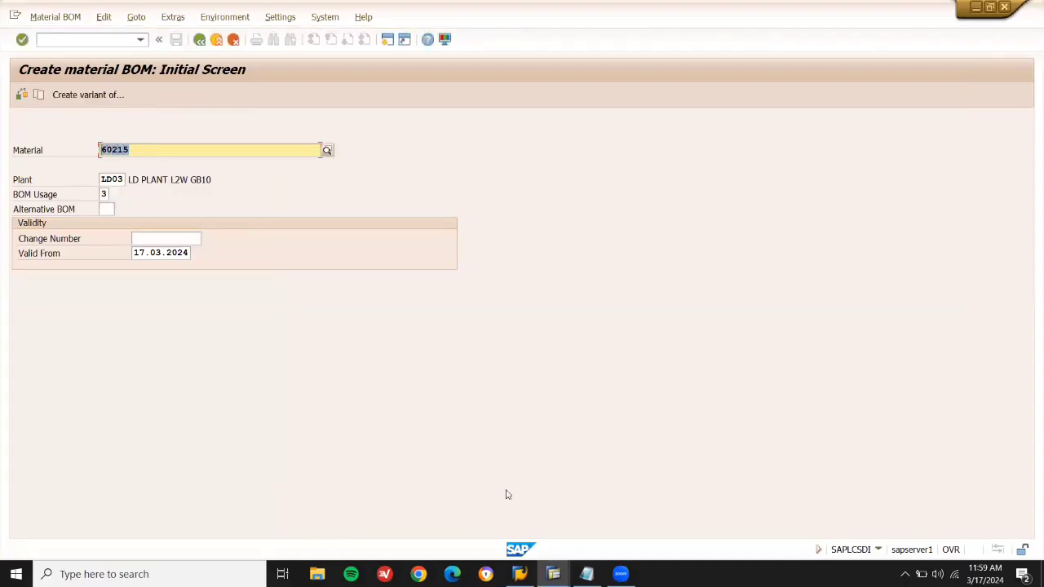
key("alt+Tab")
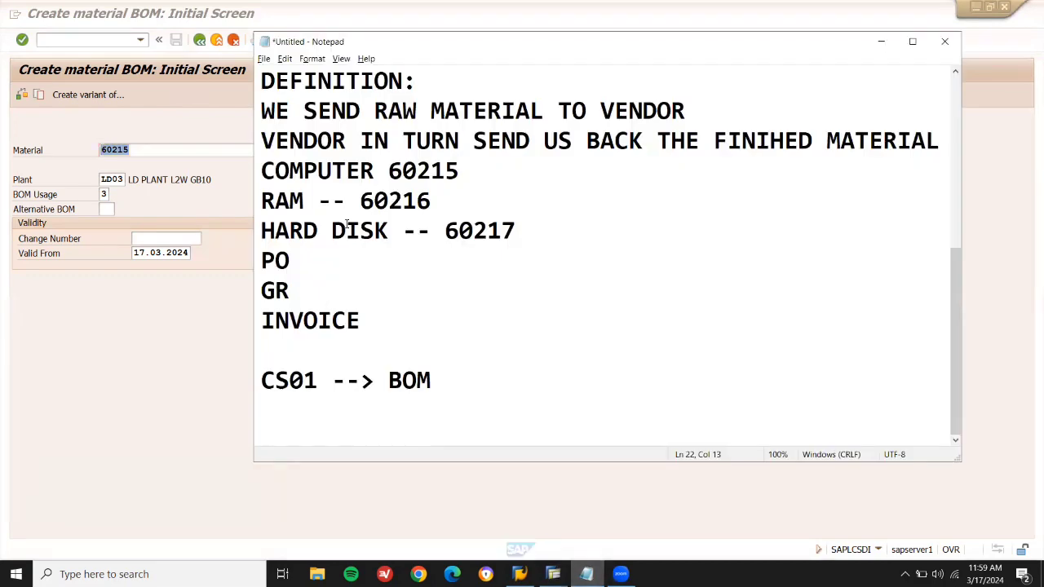
left_click_drag(268, 198, 530, 226)
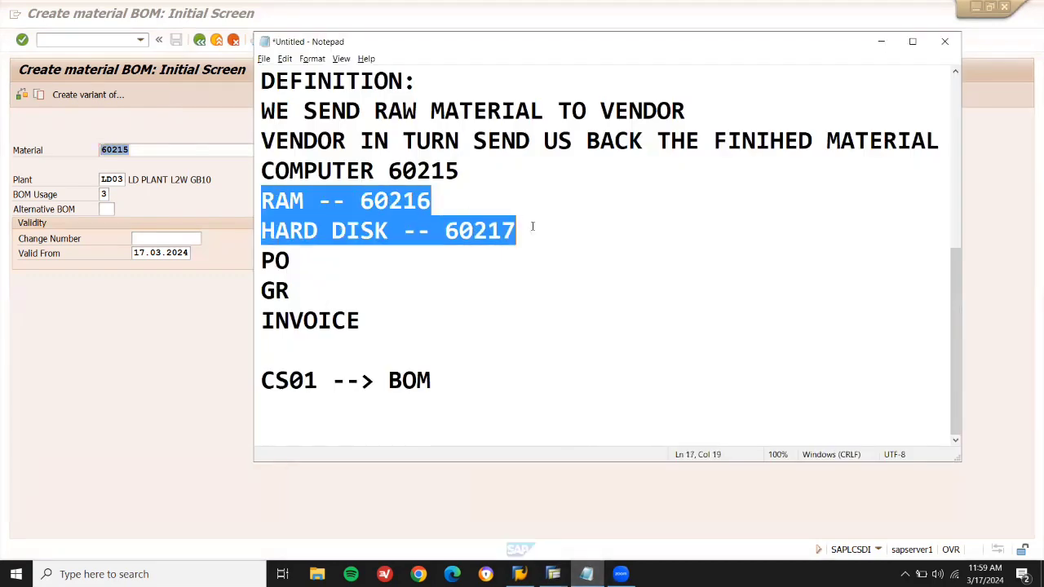
key("alt+Tab")
left_click(164, 150)
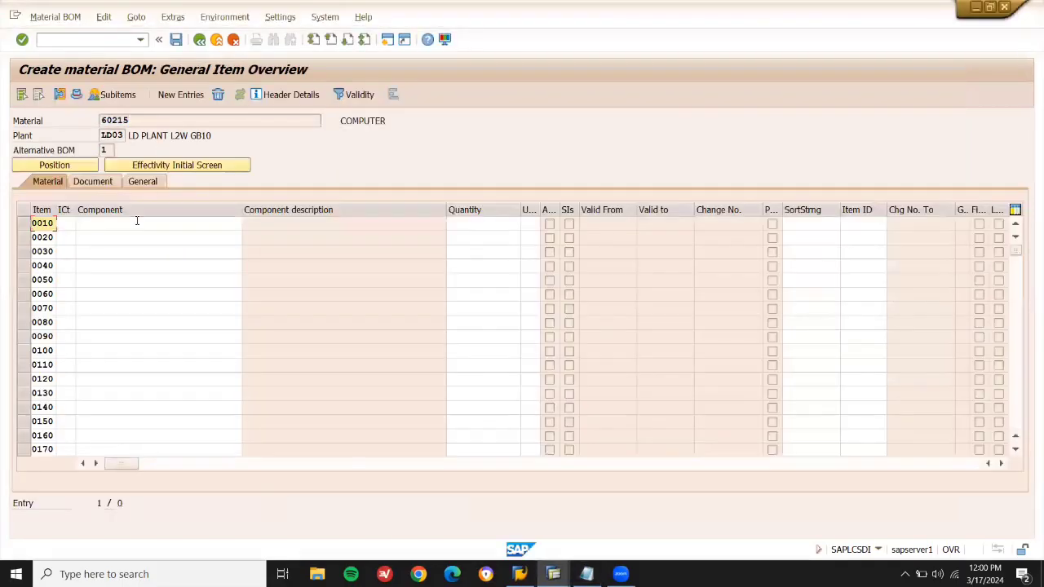
Enter components RAM 60216 and HARD DISK 60217, each with quantity 1.
left_click(137, 222)
key("alt+Tab")
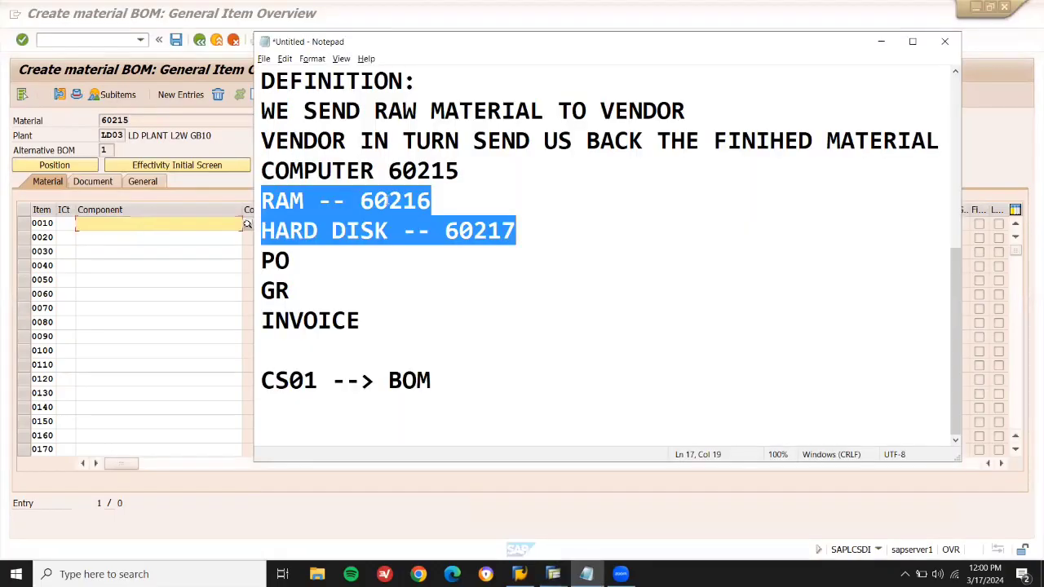
double_click(394, 201)
key("ctrl+c")
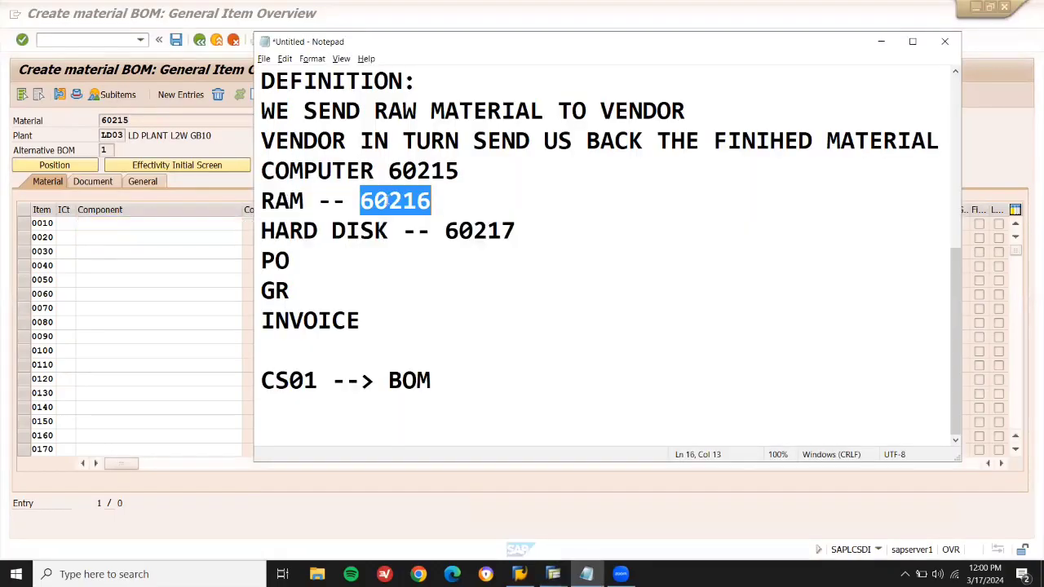
key("alt+Tab")
key("ctrl+v")
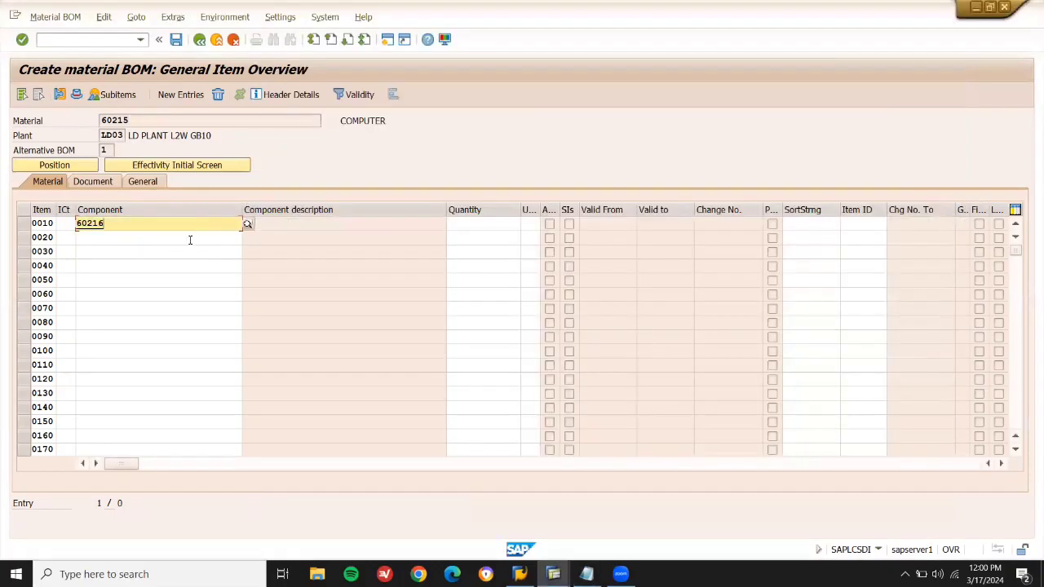
left_click(189, 238)
key("ctrl+v")
key("BackSpace")
key("BackSpace")
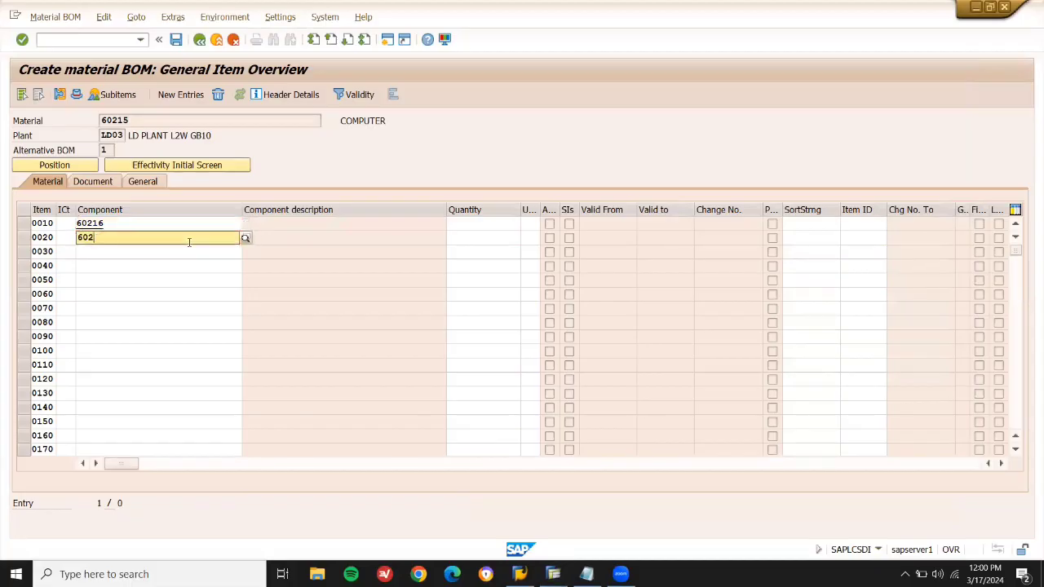
type("17")
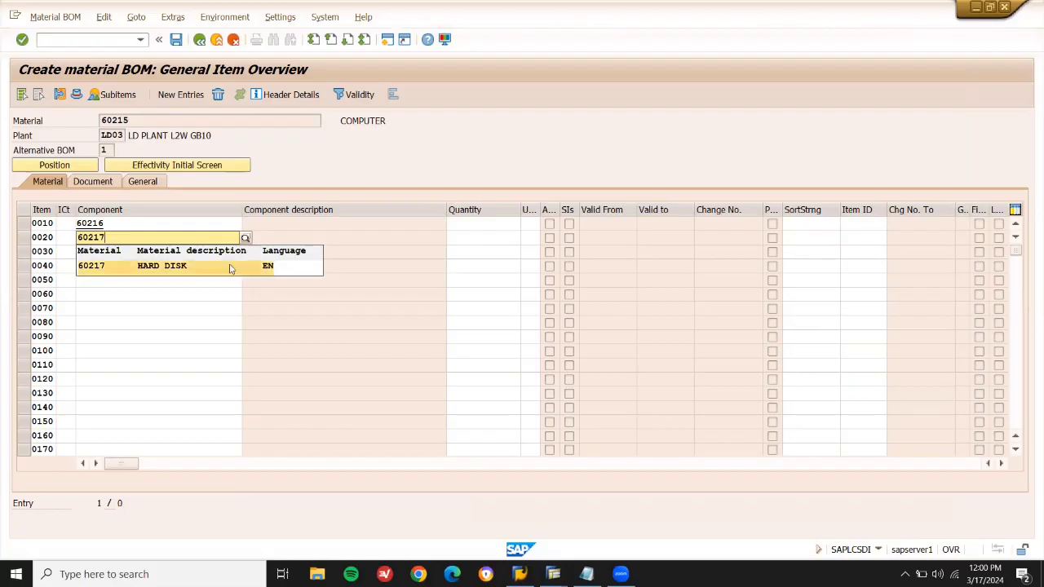
left_click(230, 268)
left_click(464, 224)
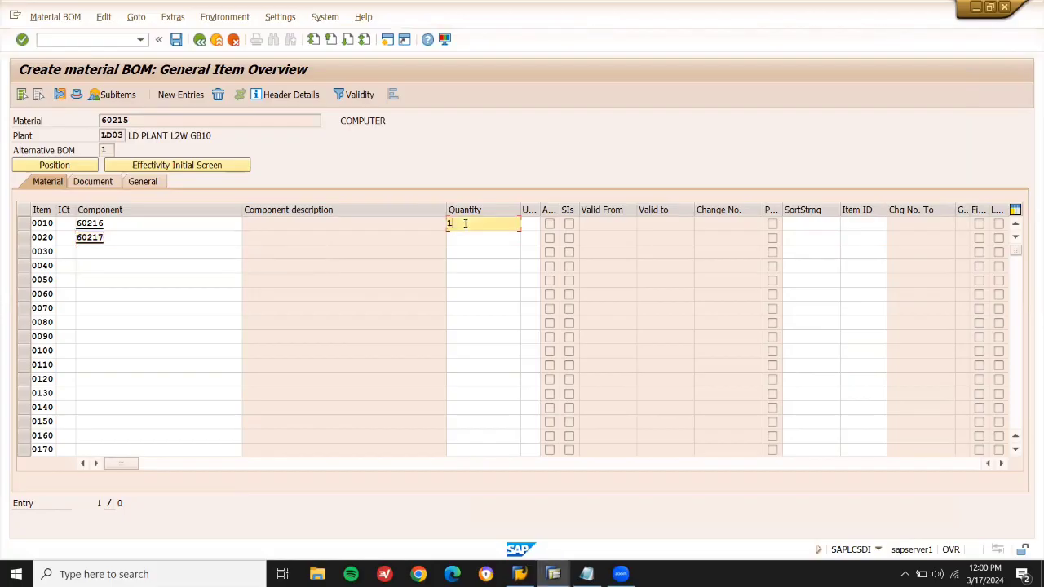
key("Down")
type("1")
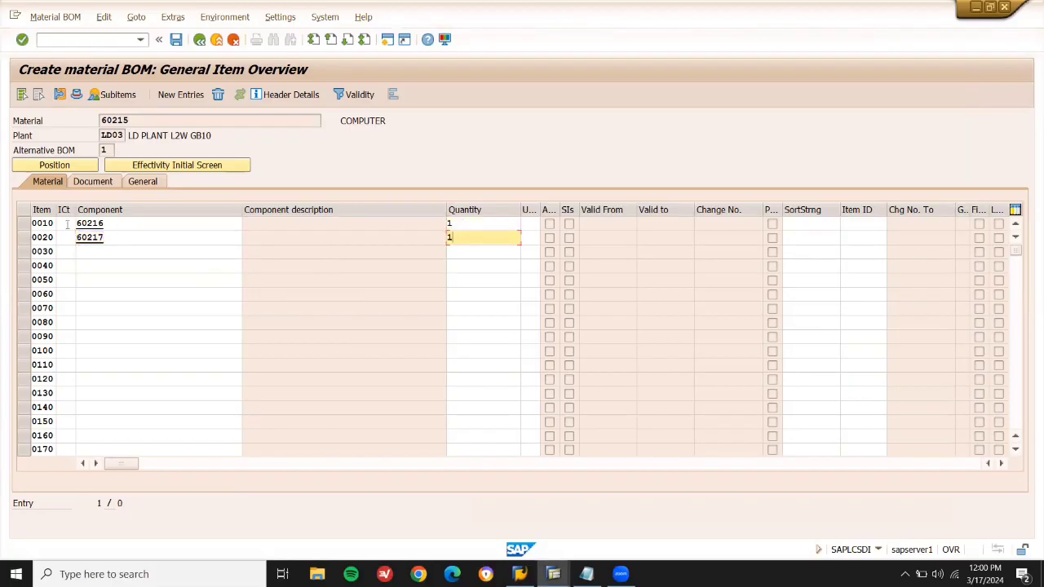
Set both items to category L (Stock item), confirm the entries, and save the BOM.
left_click(68, 225)
left_click(83, 225)
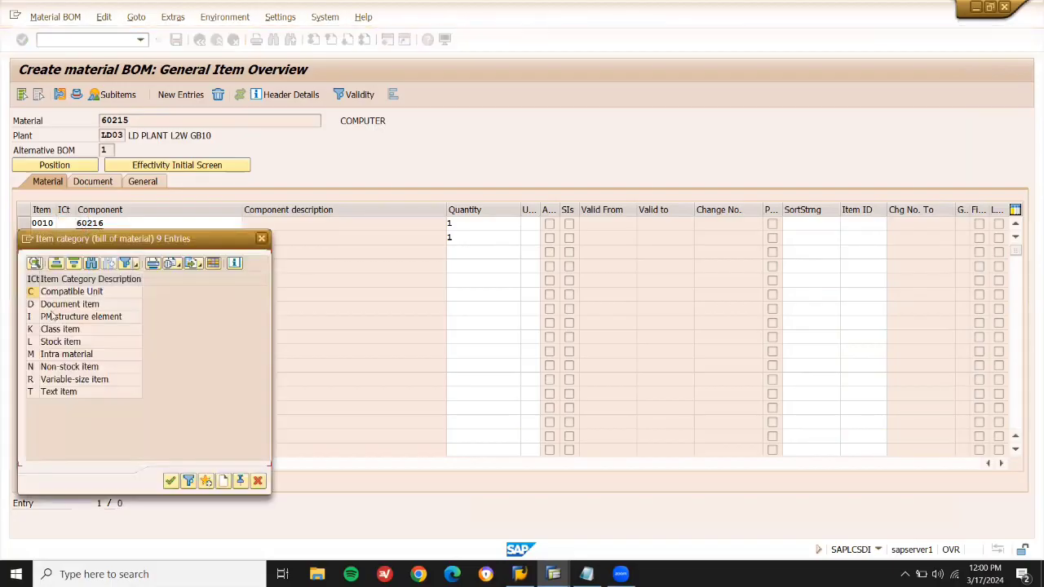
double_click(56, 343)
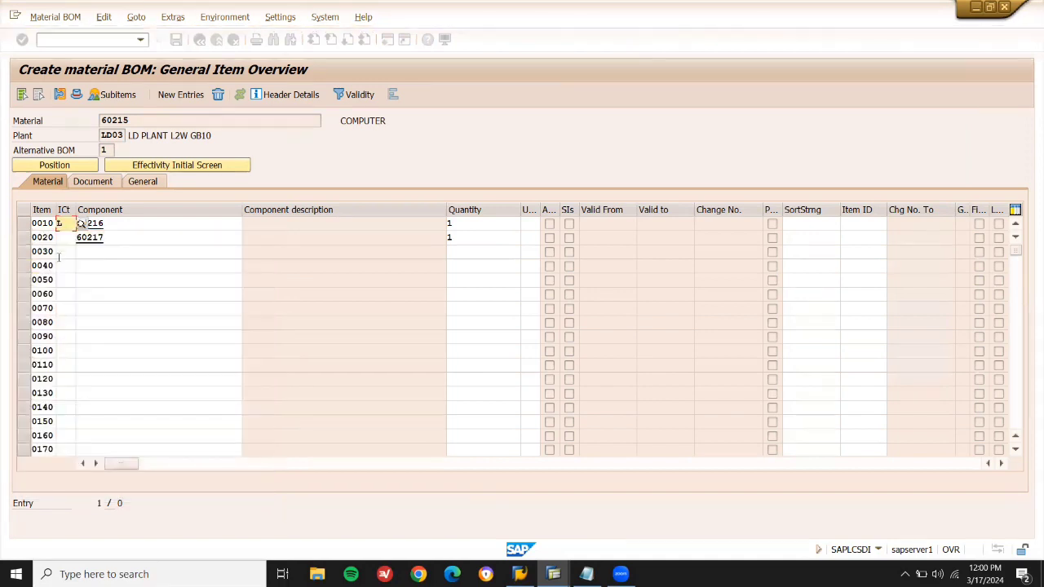
left_click(70, 238)
left_click(82, 237)
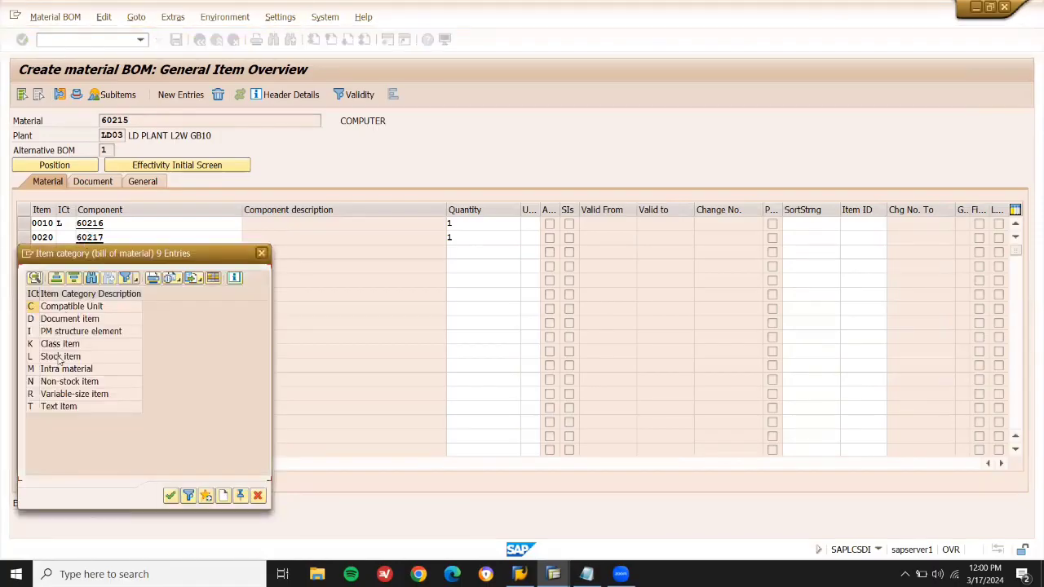
double_click(59, 356)
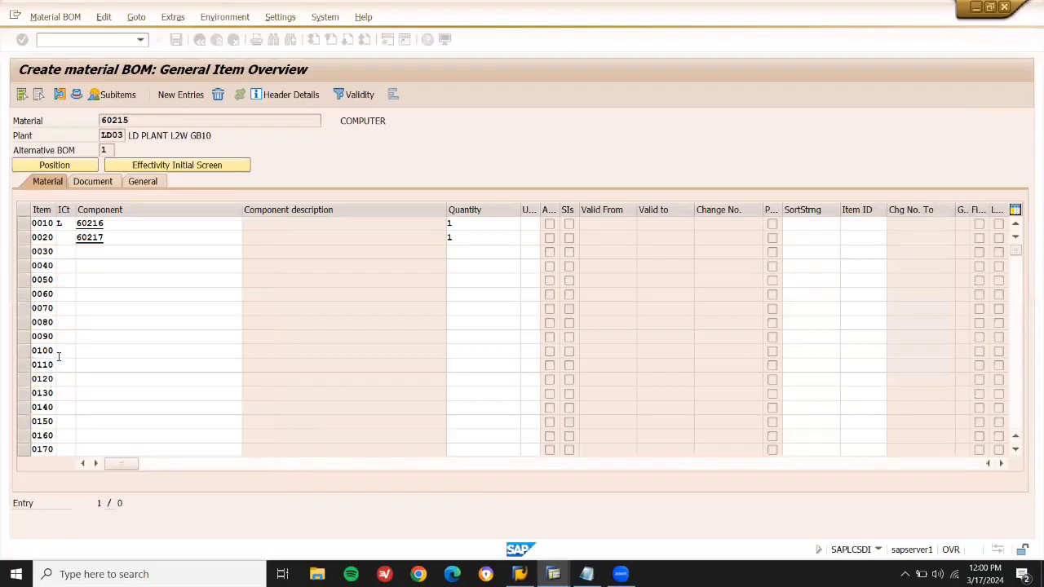
key("Return")
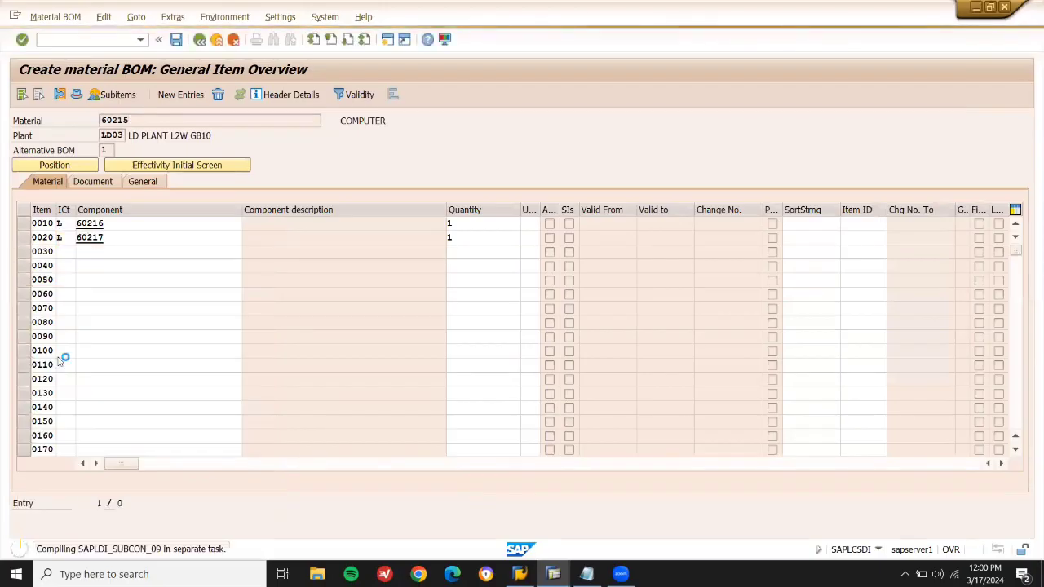
left_click(177, 228)
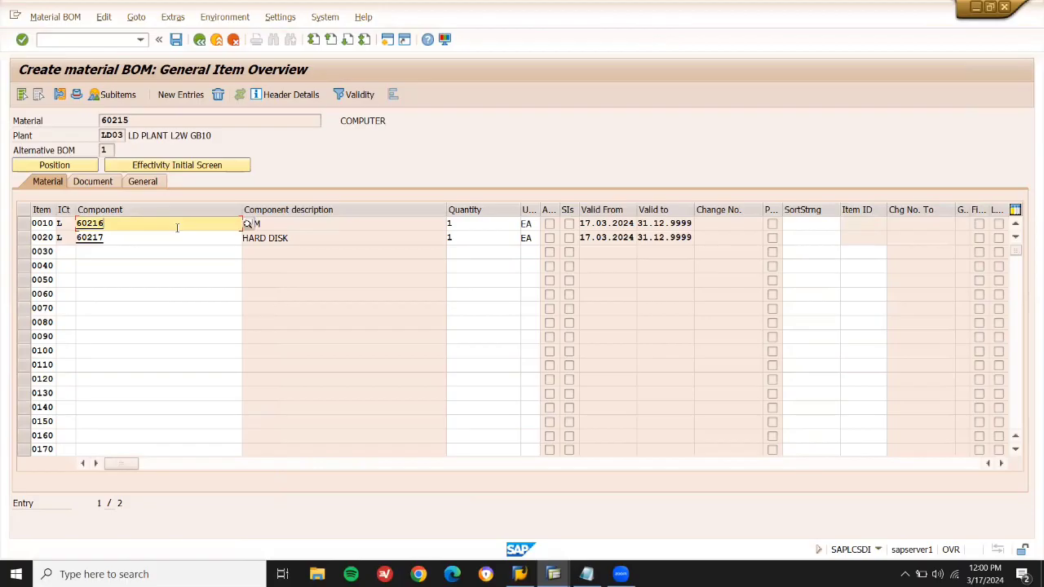
left_click(330, 223)
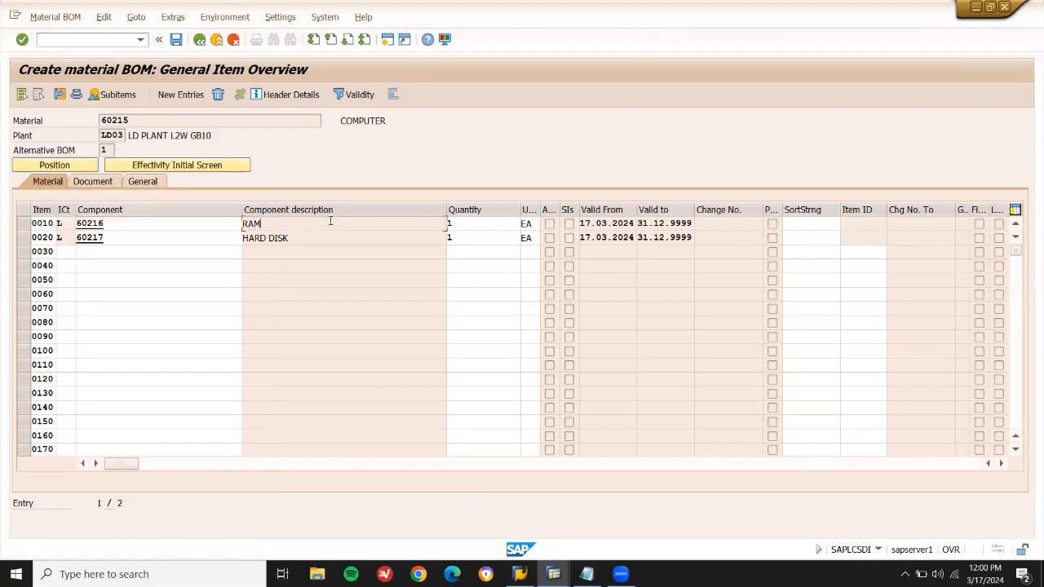
left_click(472, 222)
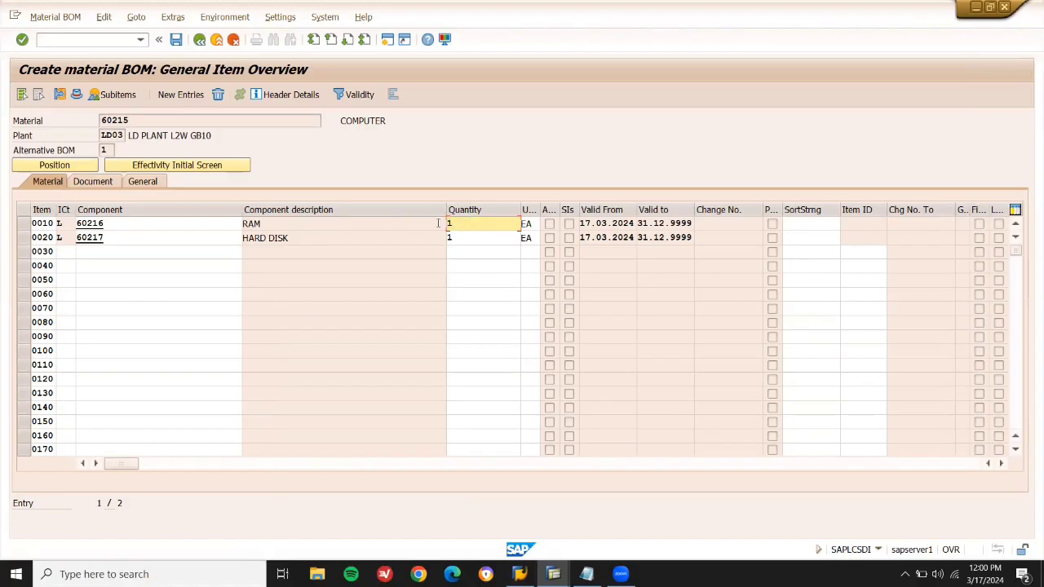
key("ctrl+s")
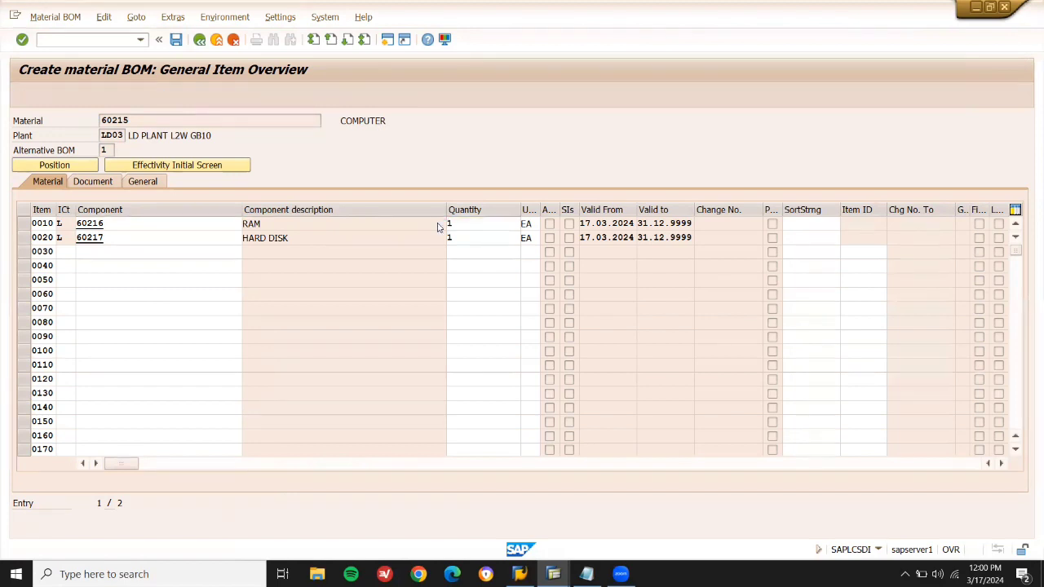
Start ME21N and enter the vendor number copied from the notes as supplier.
left_click(82, 39)
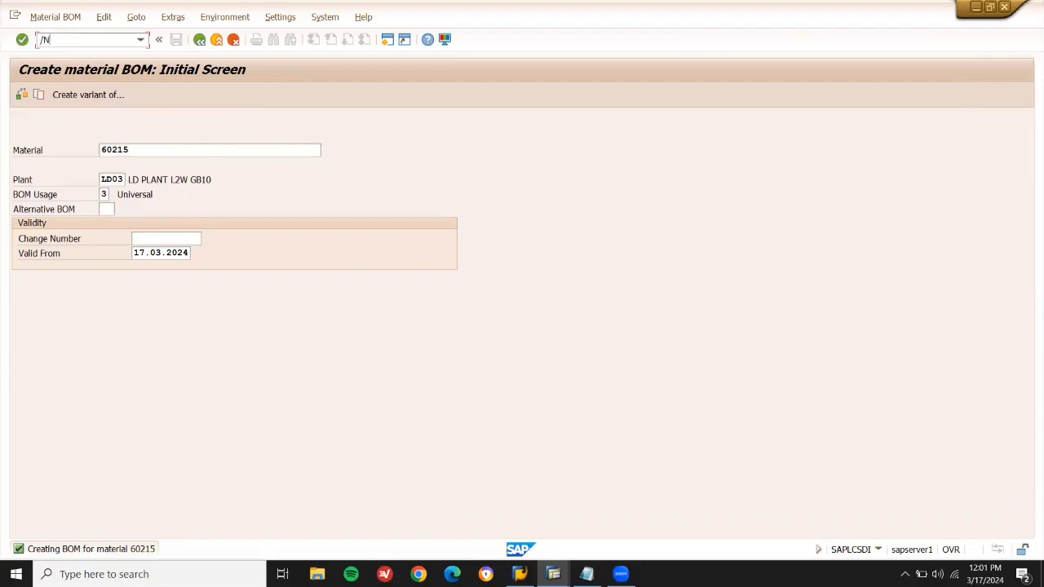
key("Return")
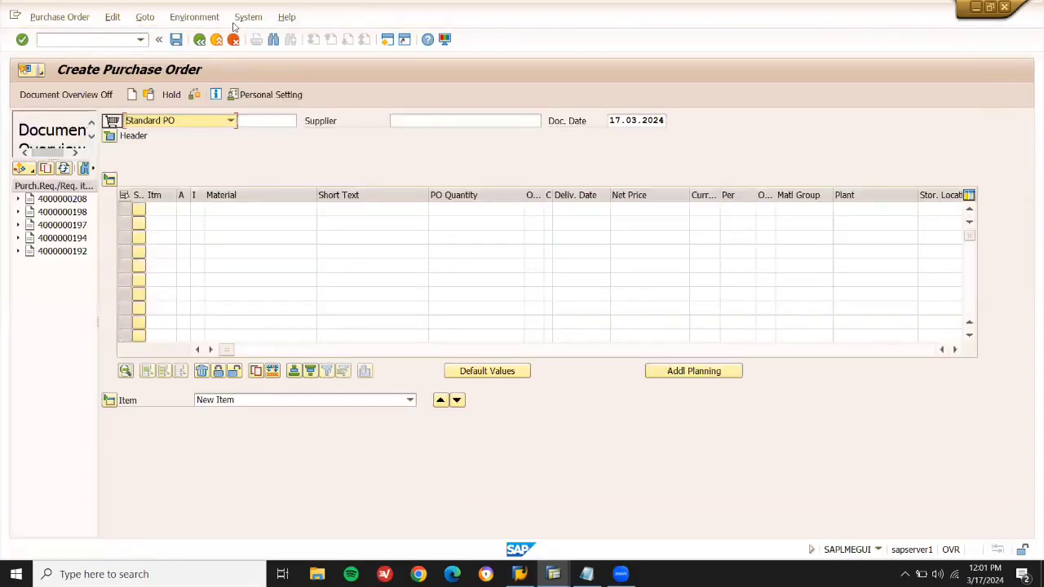
left_click(437, 119)
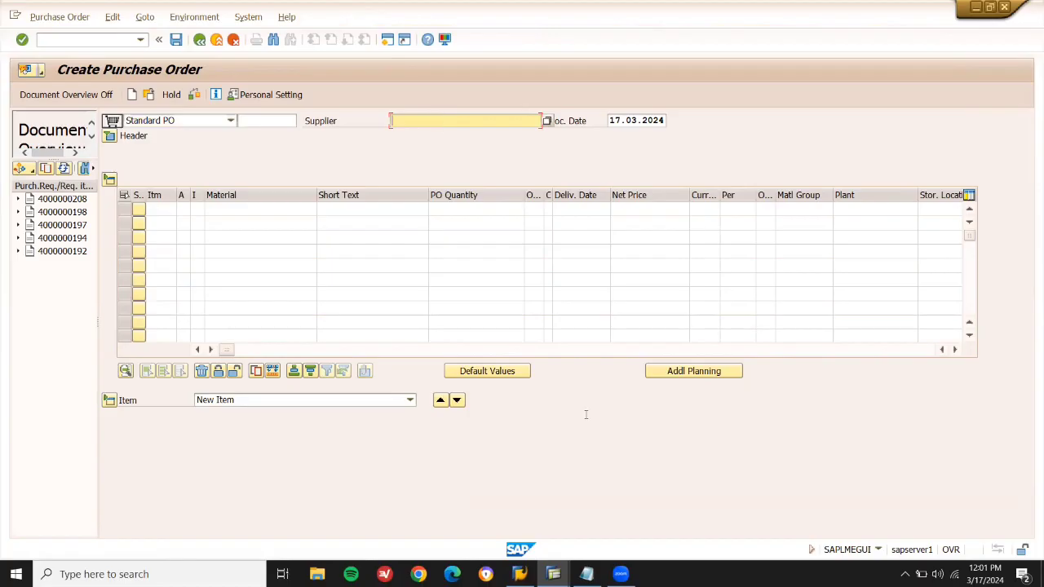
left_click(586, 573)
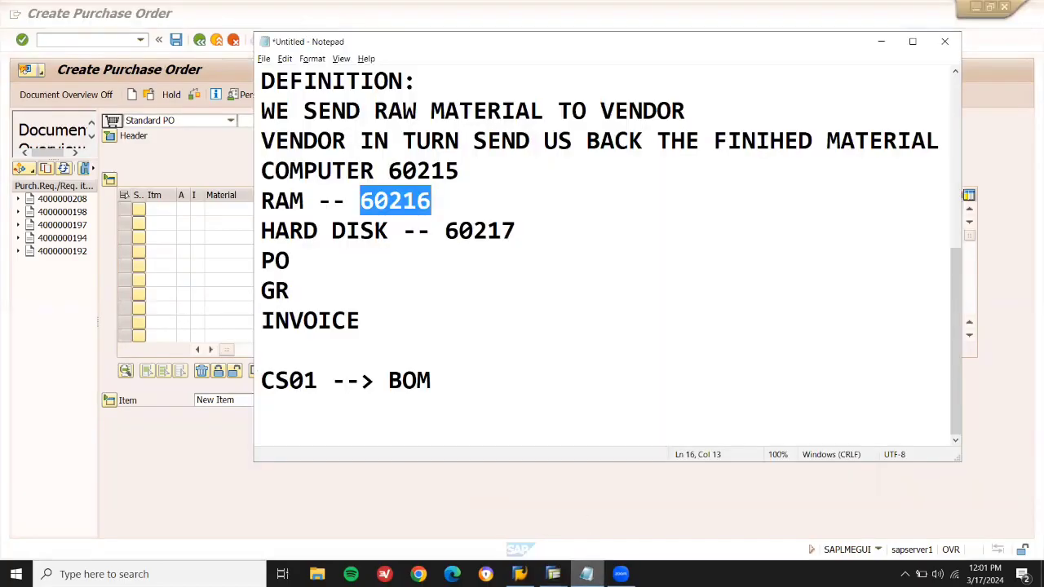
left_click_drag(955, 351, 950, 150)
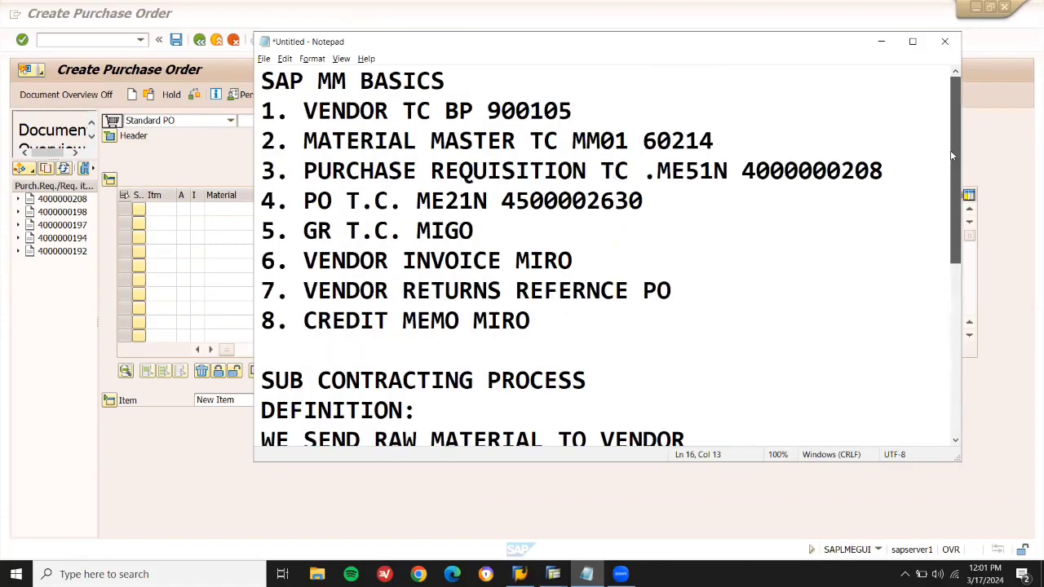
double_click(559, 113)
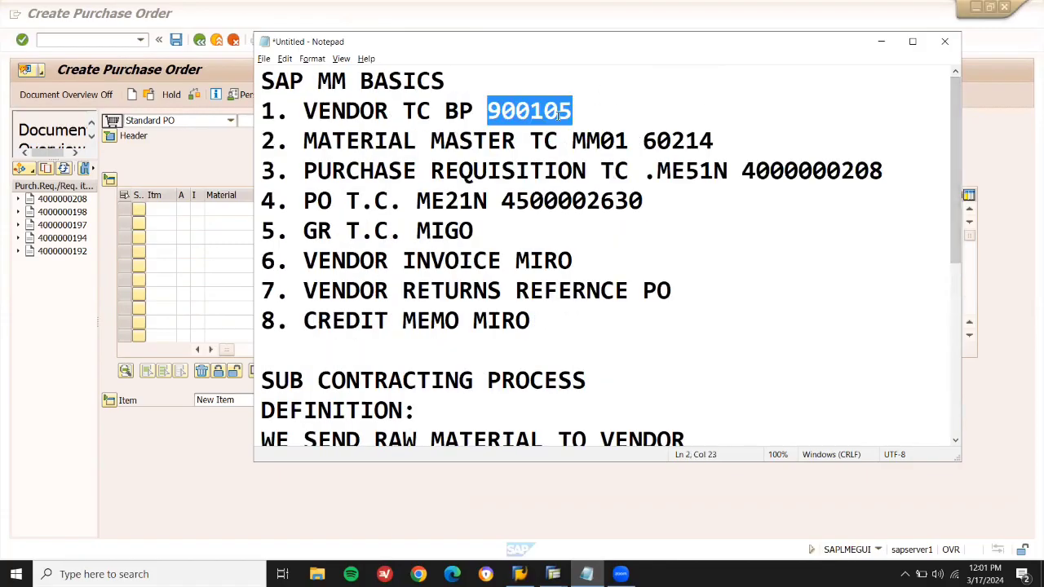
key("ctrl+c")
key("alt+Tab")
left_click(442, 119)
key("ctrl+v")
key("Return")
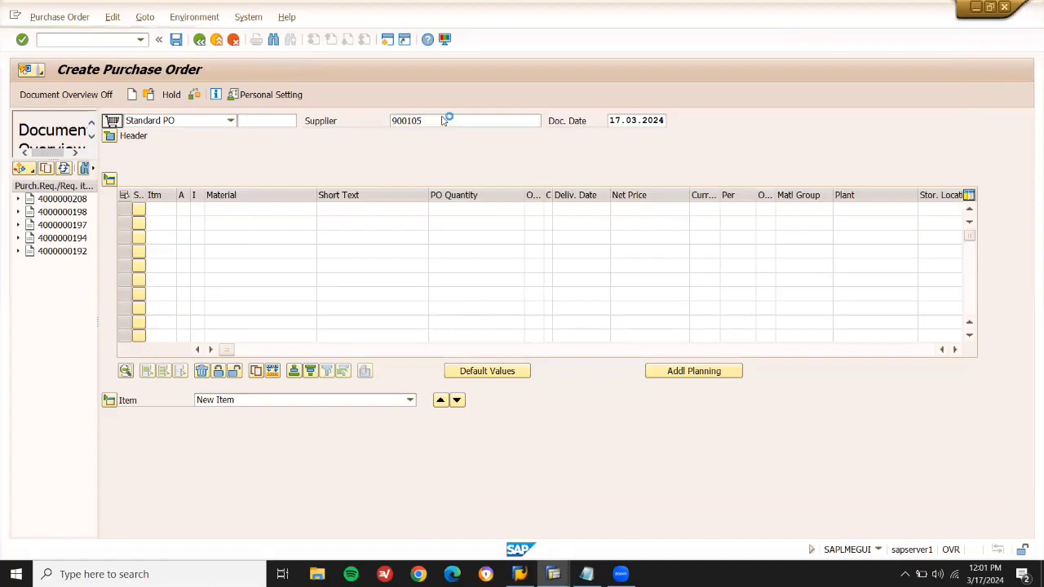
Fill purchasing organisation LD01 and purchasing group X01 in the order header.
key("space")
key("Down")
key("Return")
key("Tab")
key("space")
key("Down")
key("Return")
key("Return")
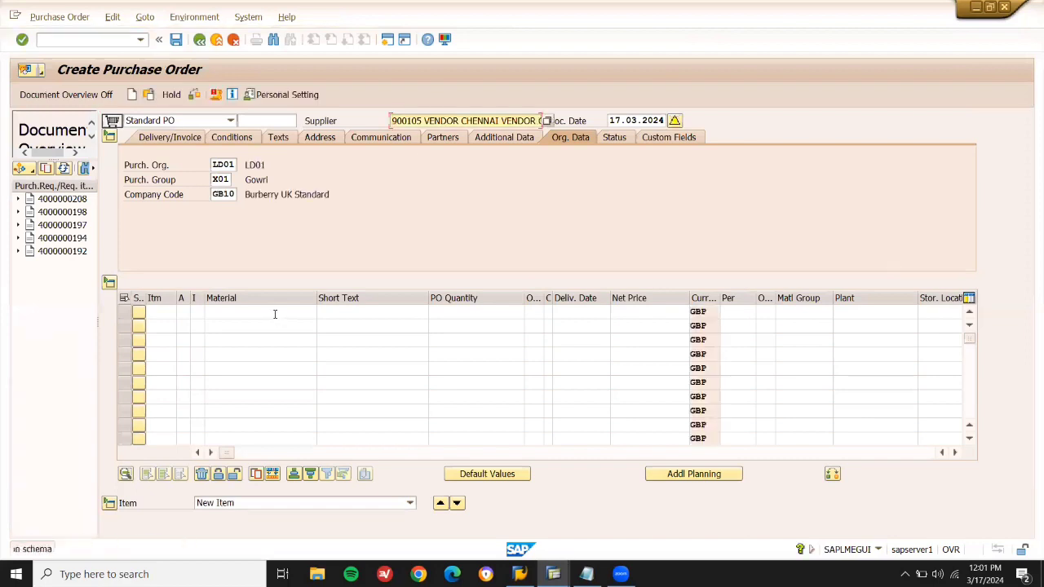
Look up the computer 60215, RAM and hard-disk numbers in the notes for the items.
left_click(275, 314)
key("alt+Tab")
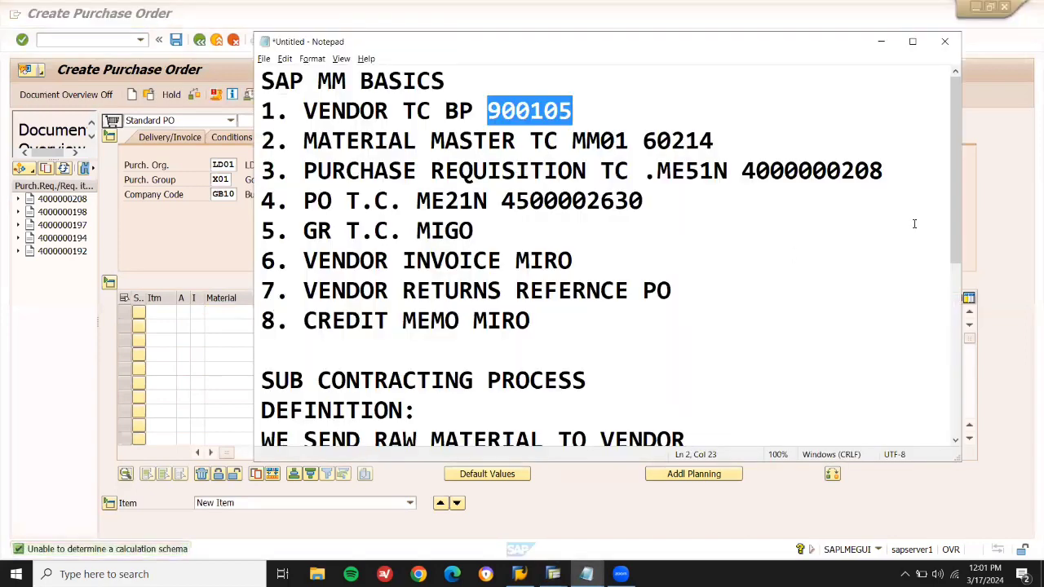
left_click_drag(954, 227, 949, 404)
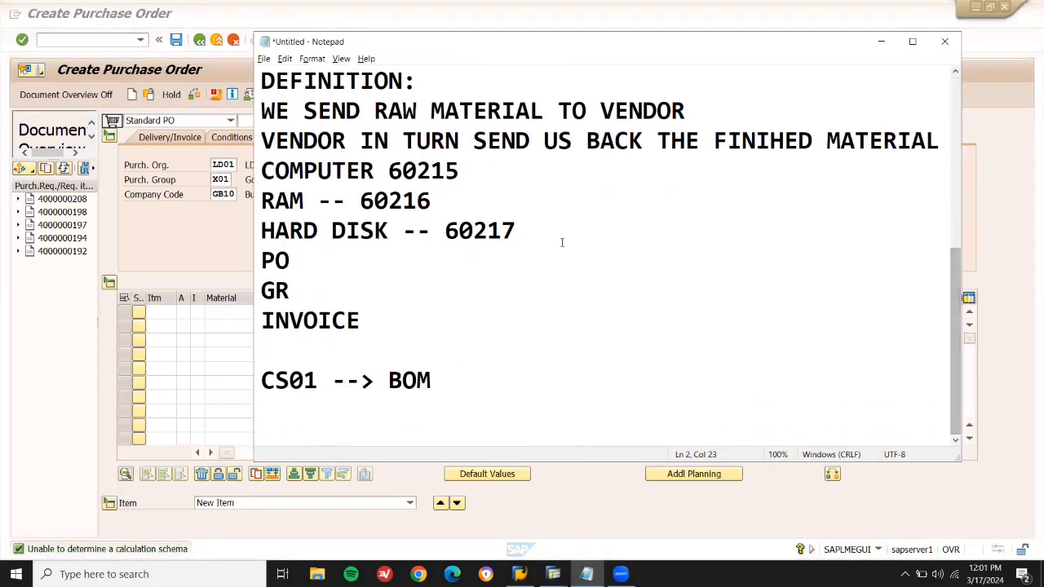
double_click(442, 173)
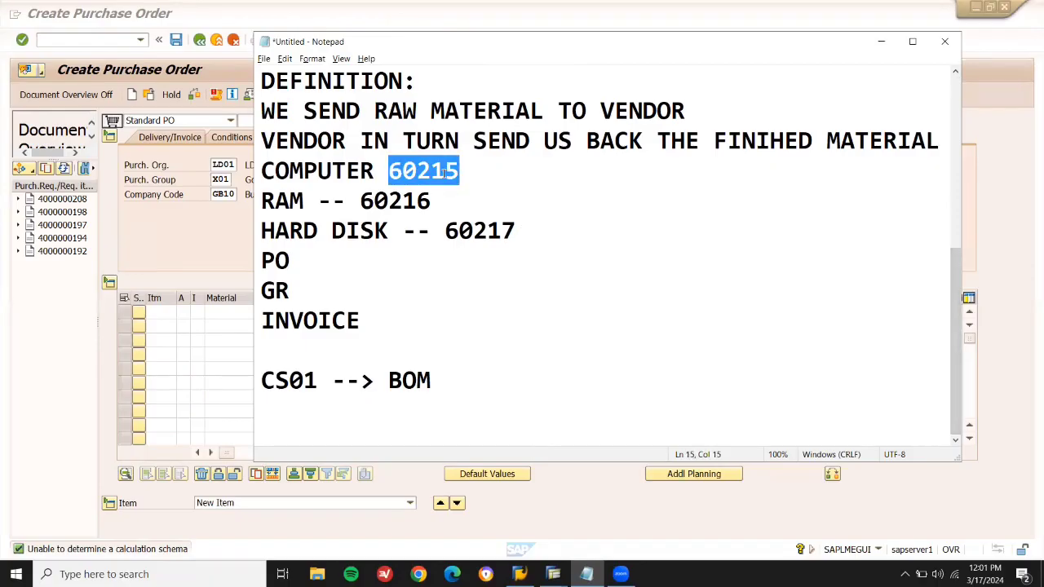
double_click(274, 196)
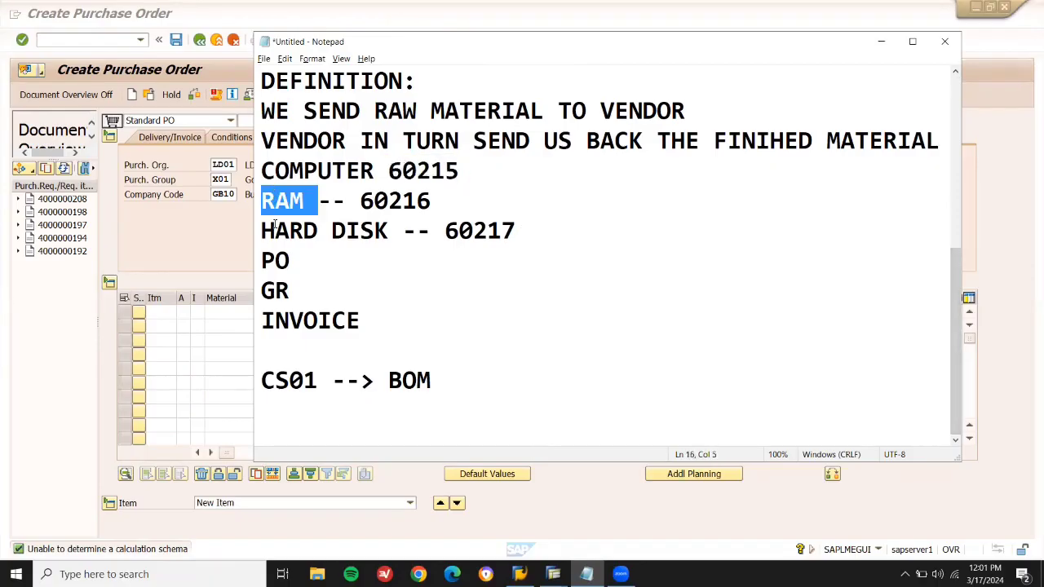
double_click(276, 229)
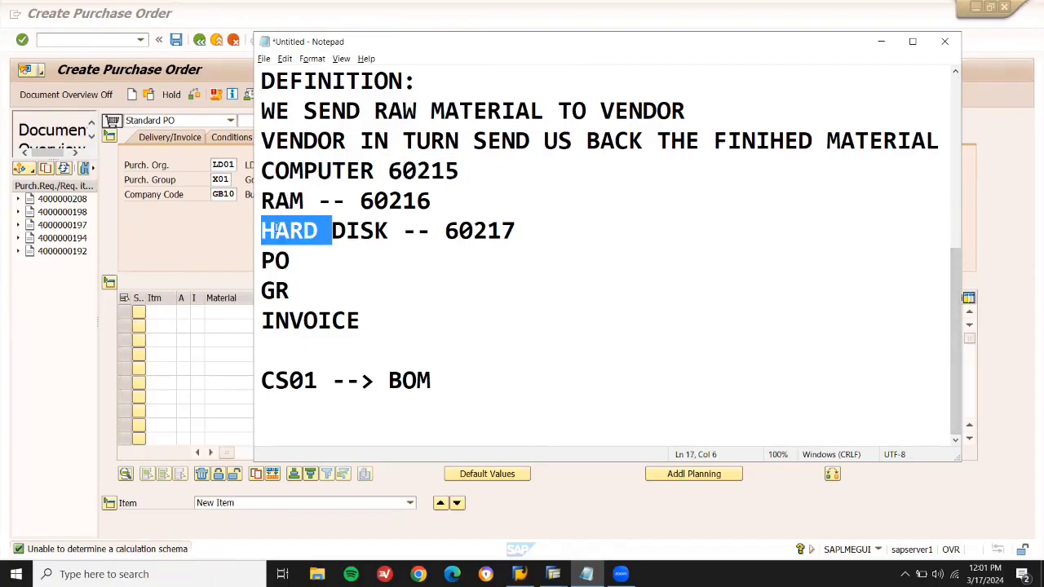
left_click(433, 170)
left_click(225, 310)
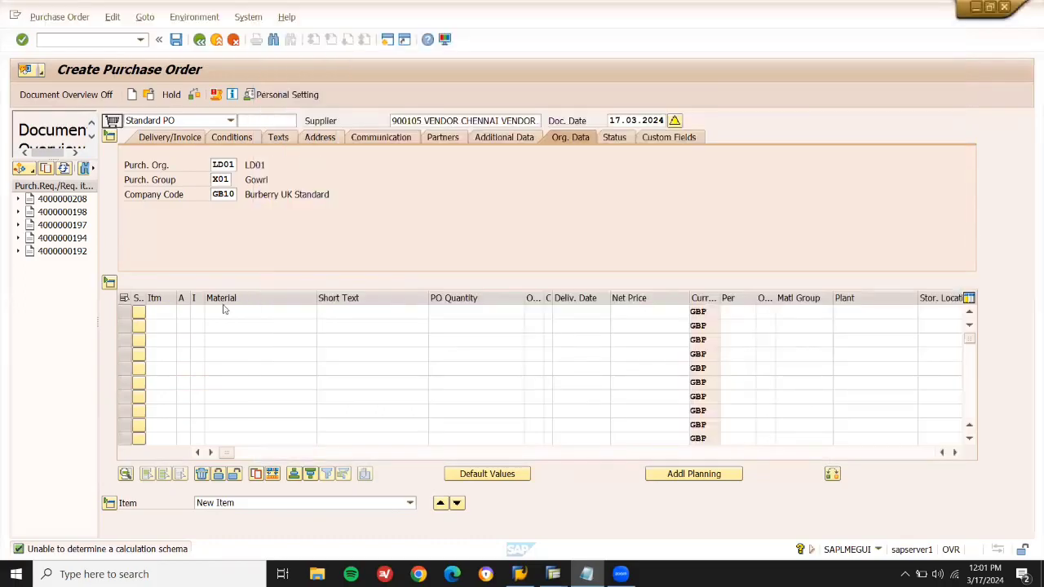
Enter material 60215 as item 10 and make it a Subcontracting (L) item.
left_click(225, 311)
key("ctrl+v")
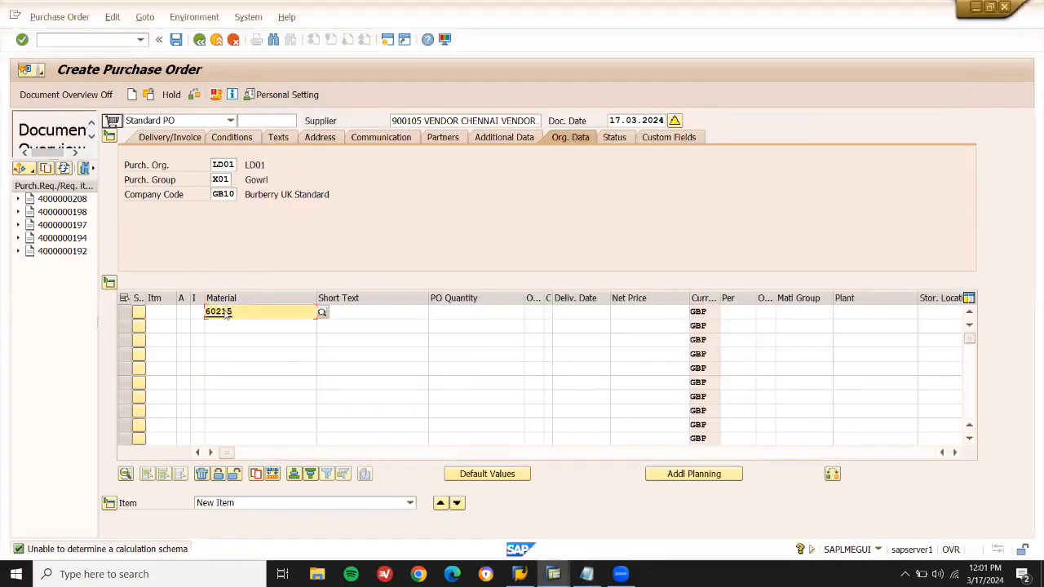
key("Return")
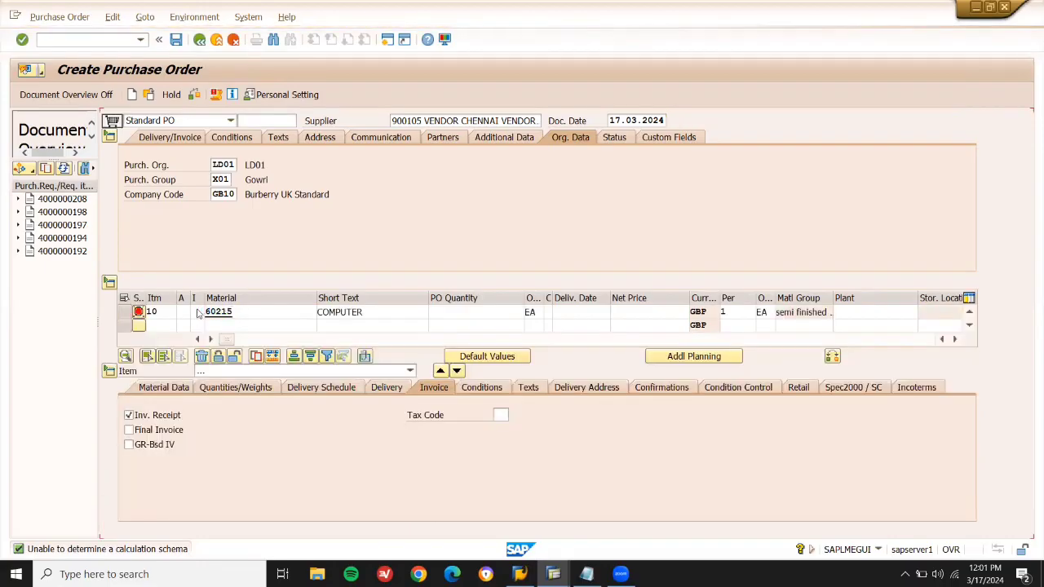
left_click(197, 313)
left_click(210, 314)
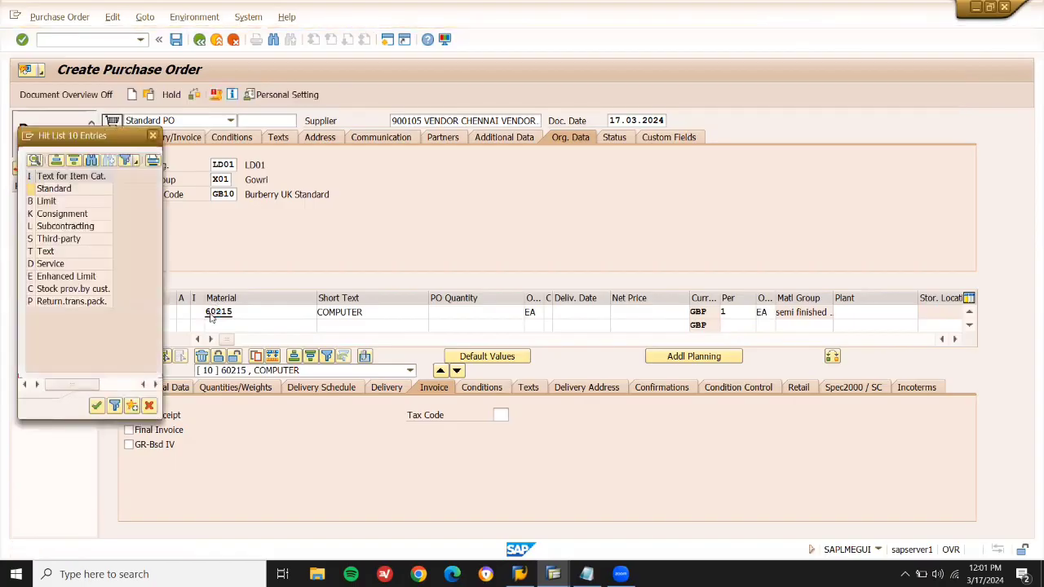
double_click(84, 230)
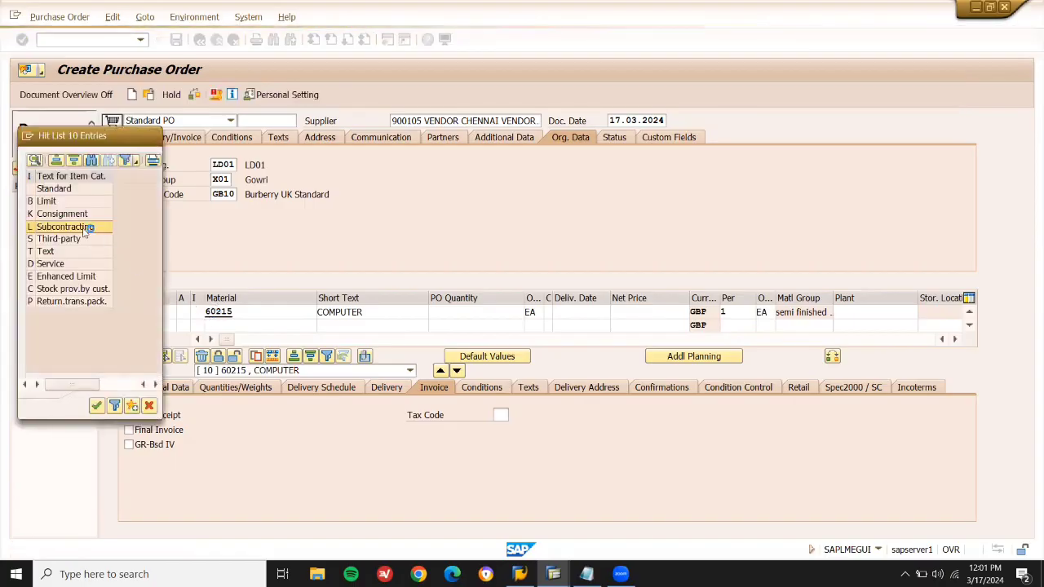
key("Return")
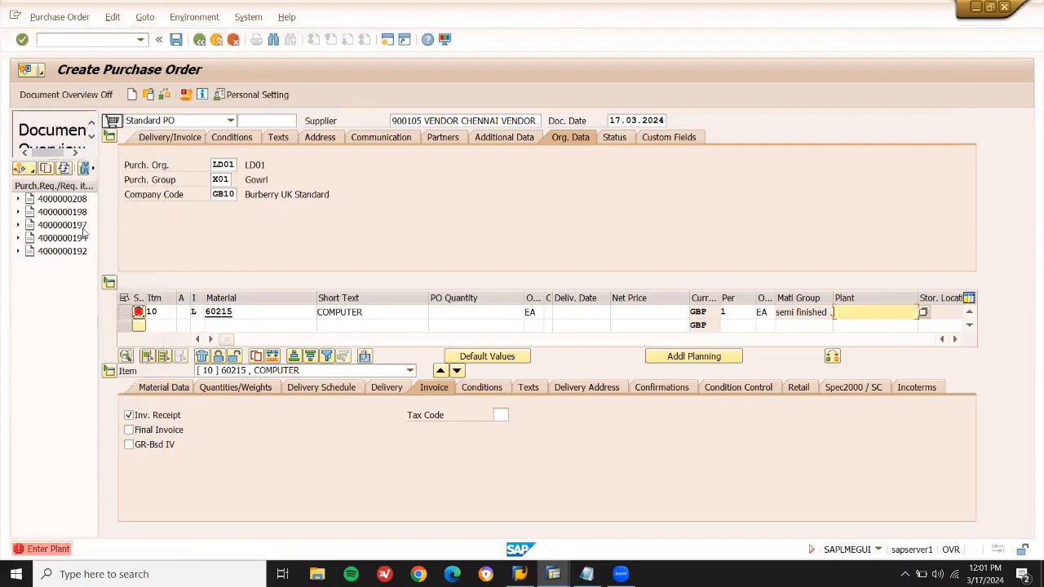
Set plant LD03 and a previously used storage location, then view the item's subcontracting components.
key("space")
key("Down")
key("Return")
key("Return")
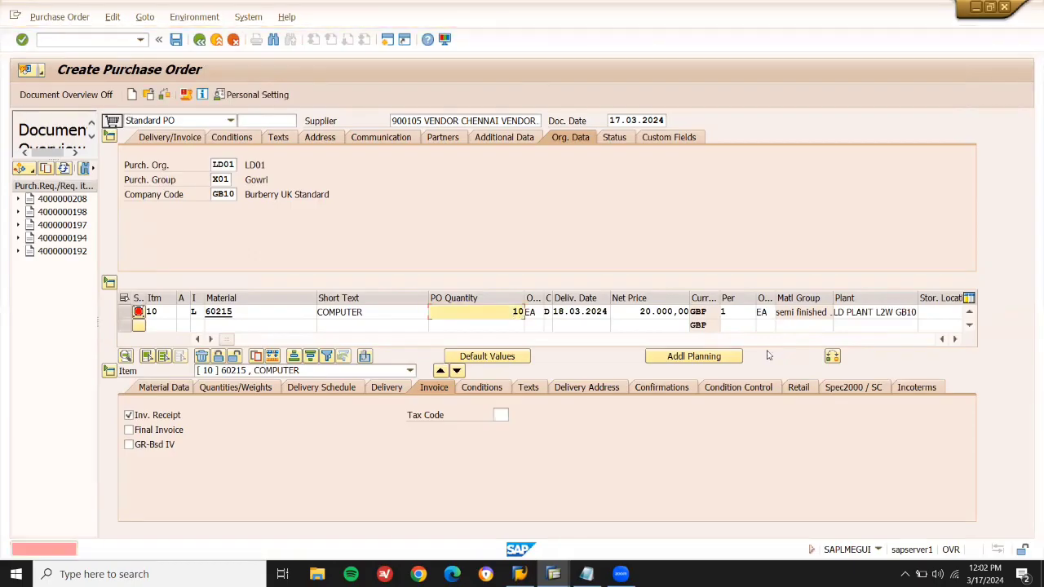
left_click(931, 312)
key("Down")
key("Return")
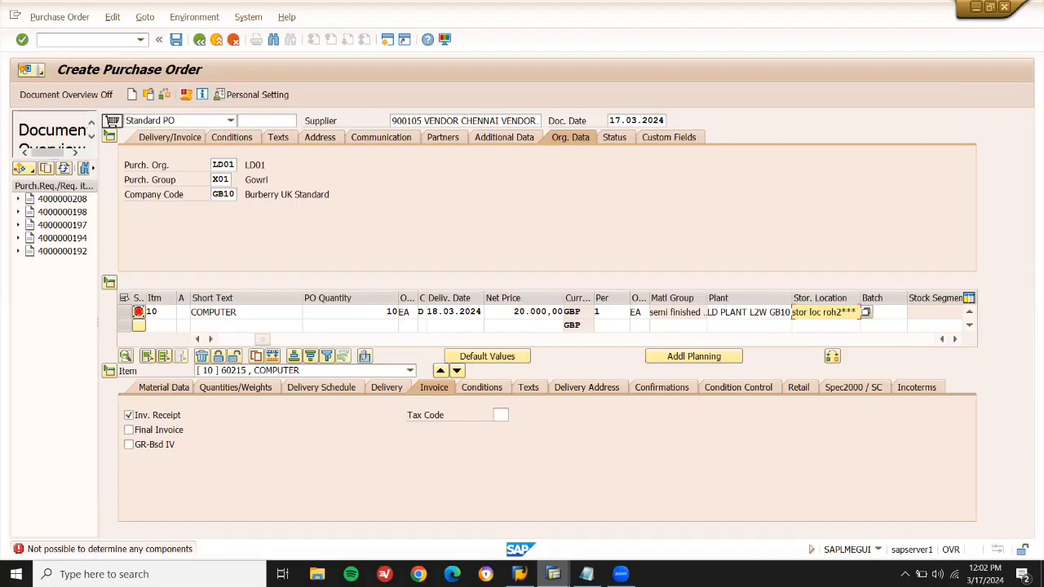
left_click(163, 388)
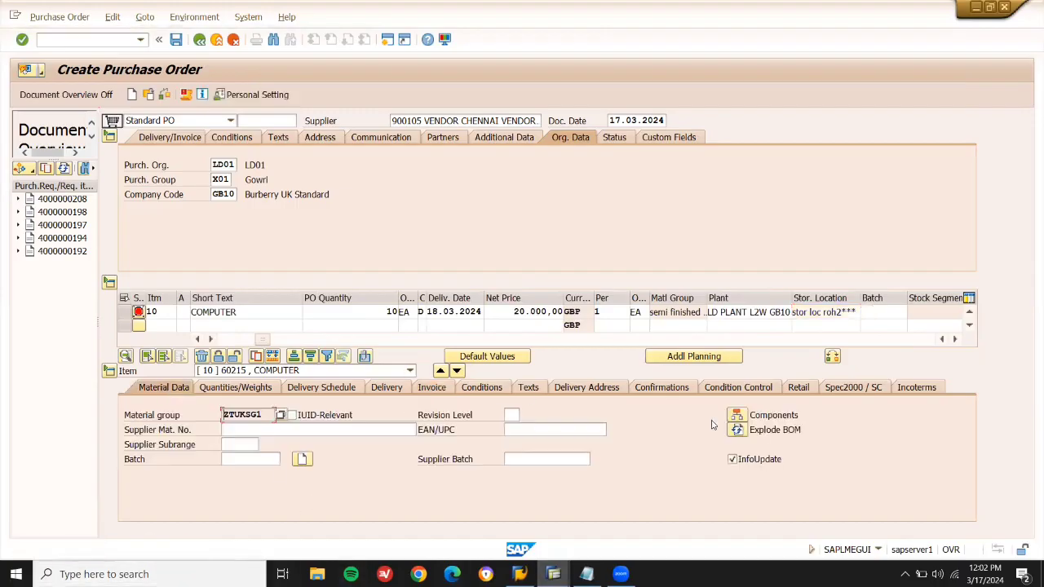
left_click(738, 436)
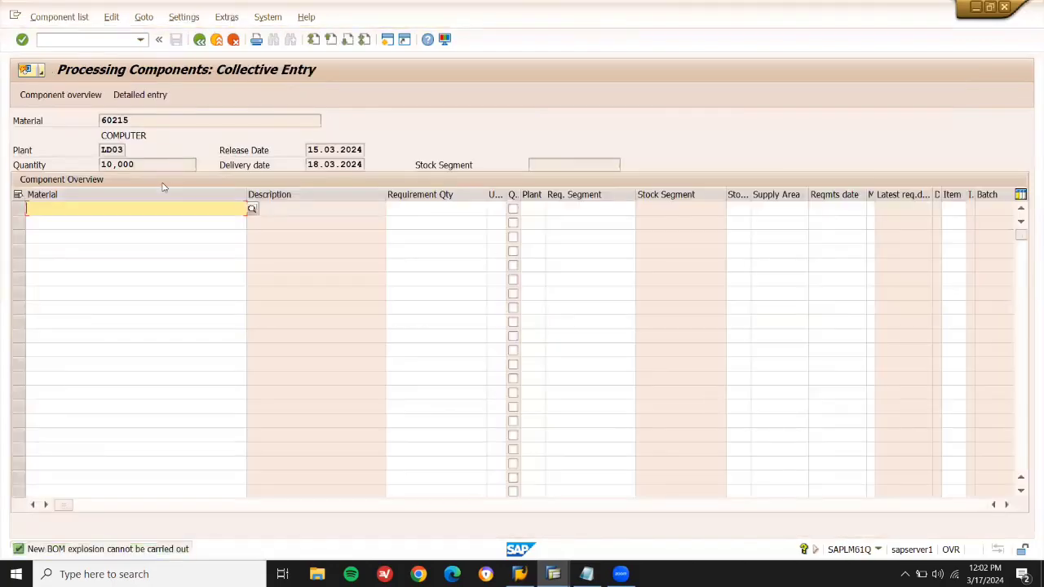
Add component 60216 RAM with requirement quantity 10.
key("ctrl+v")
key("BackSpace")
type("6")
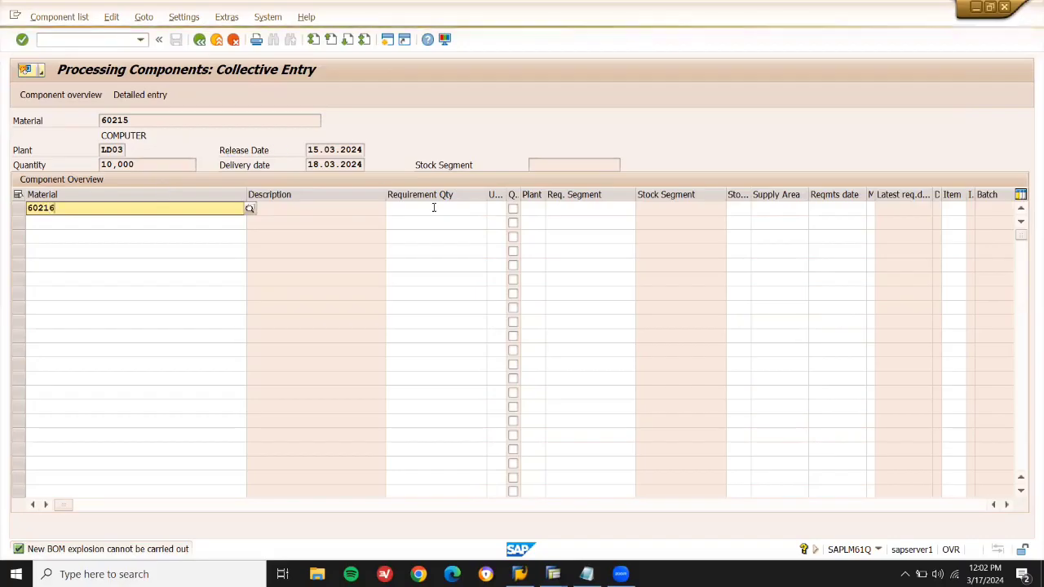
left_click(435, 208)
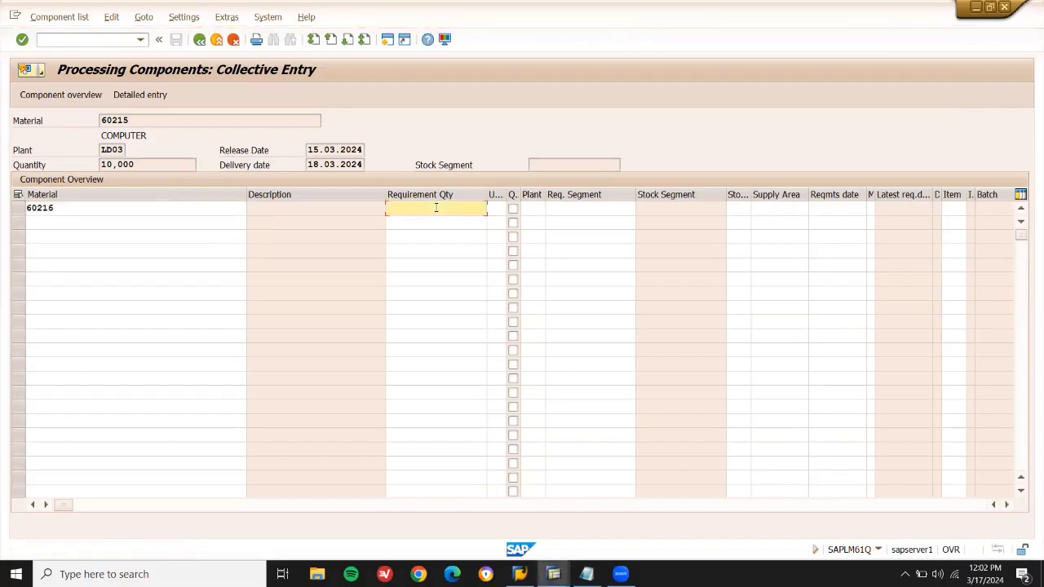
type("10")
key("Return")
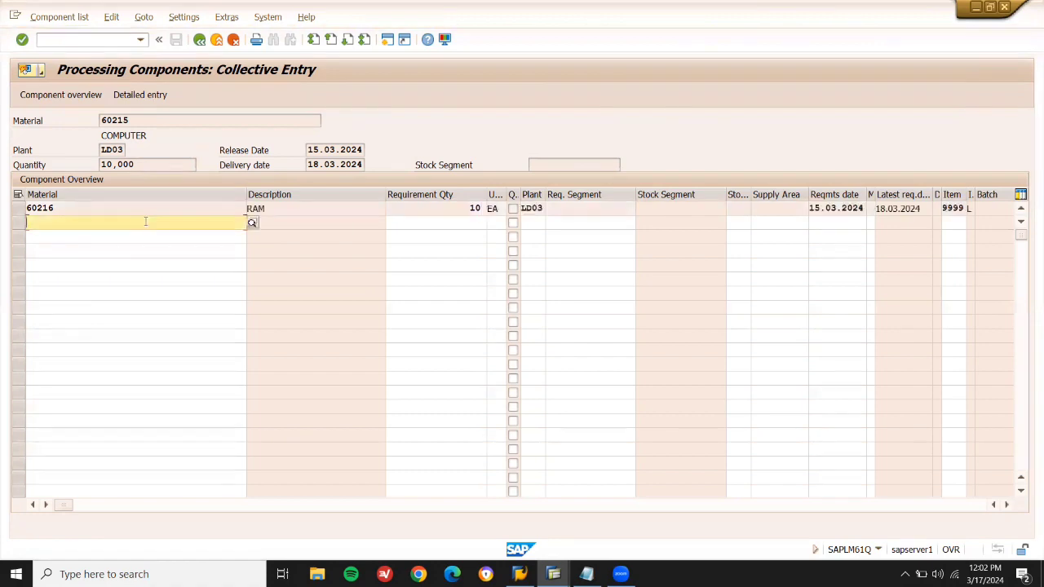
Add component 60217 HARD DISK, then return and recheck both components.
left_click(145, 221)
type("60215")
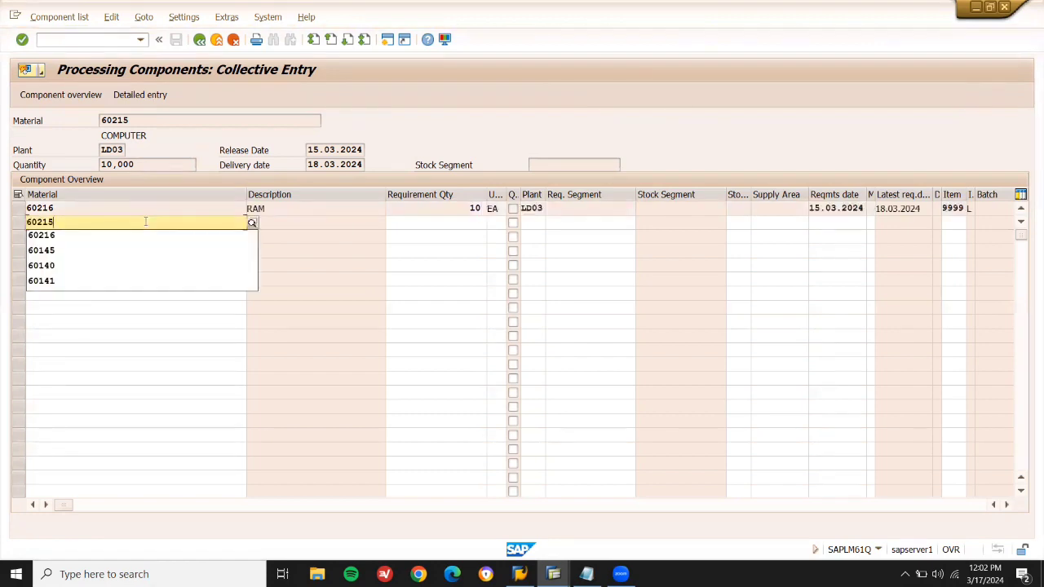
key("BackSpace")
type("7")
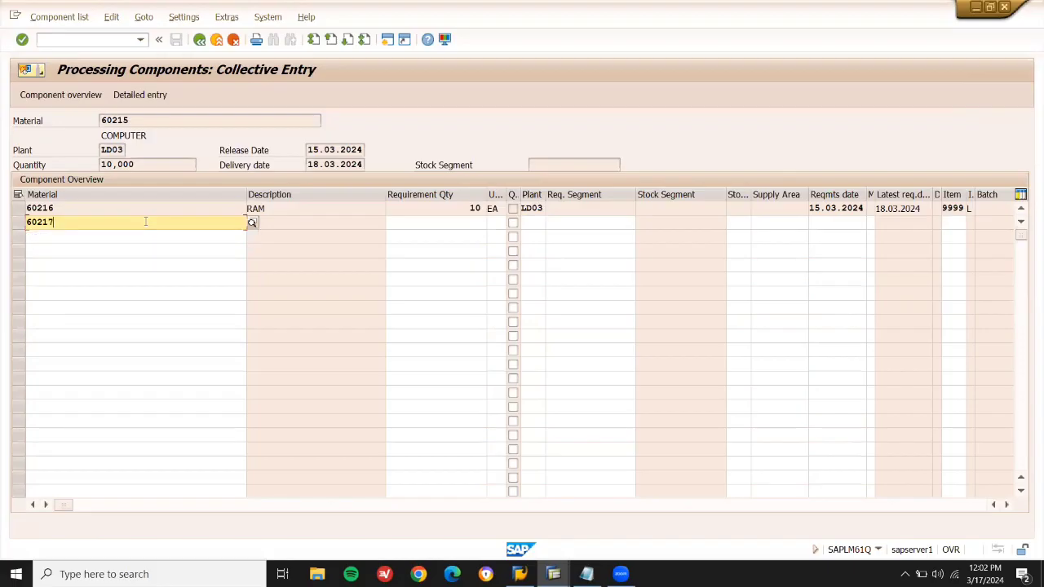
left_click(476, 222)
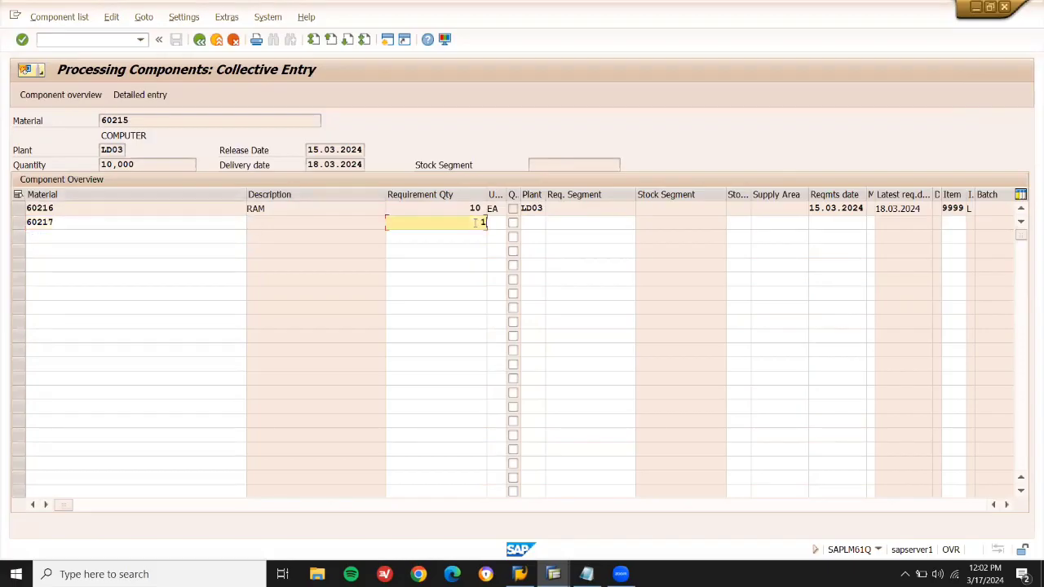
left_click(198, 40)
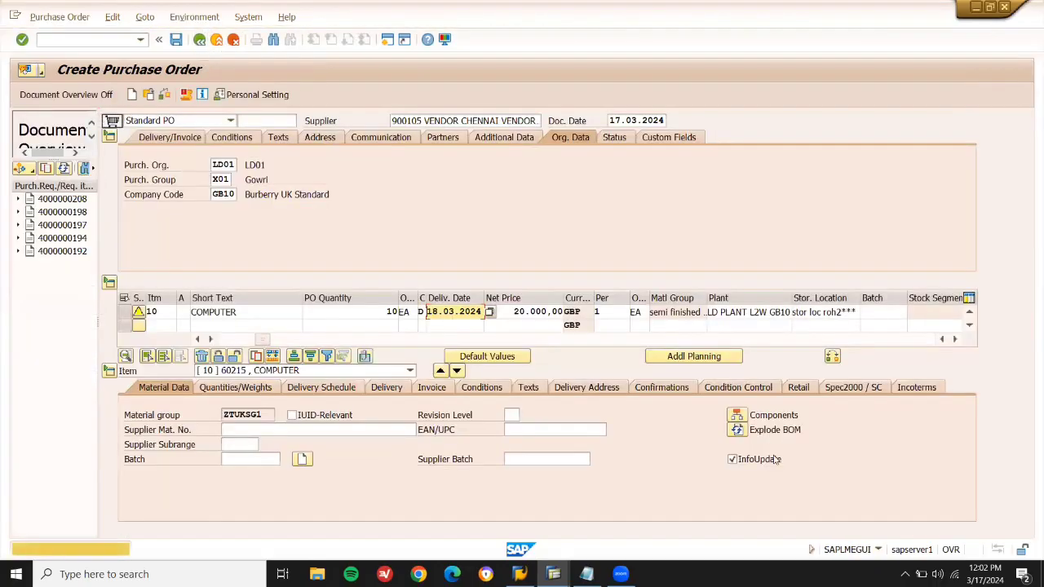
left_click(741, 430)
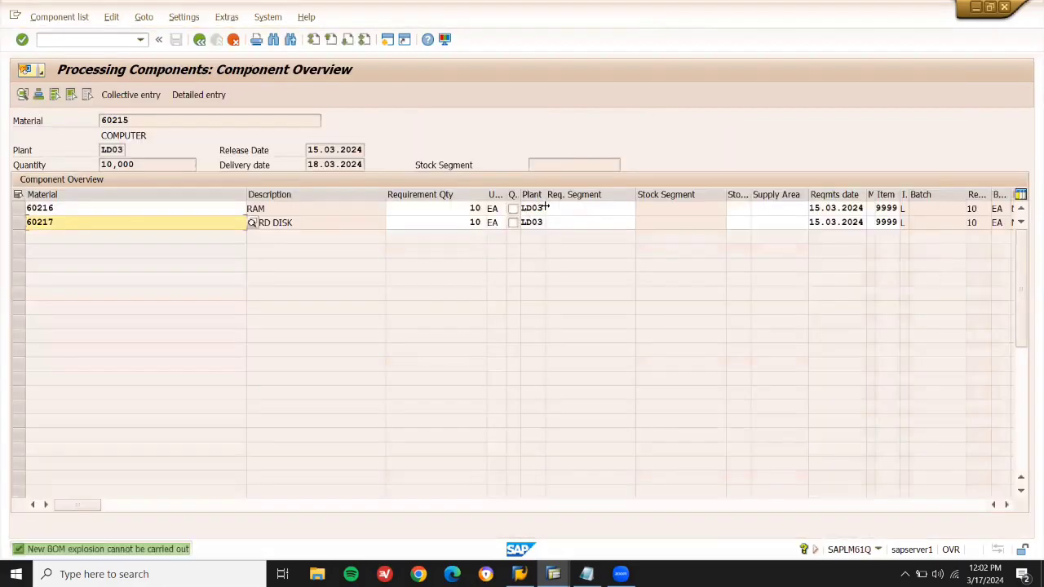
left_click(199, 40)
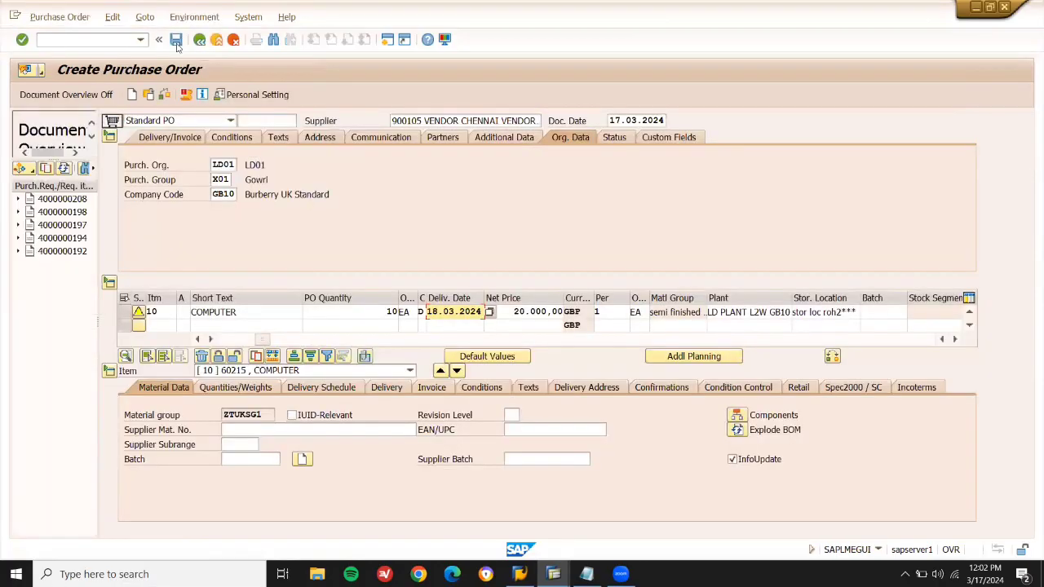
Save the subcontracting purchase order and copy its new PO number from the save message.
left_click(176, 43)
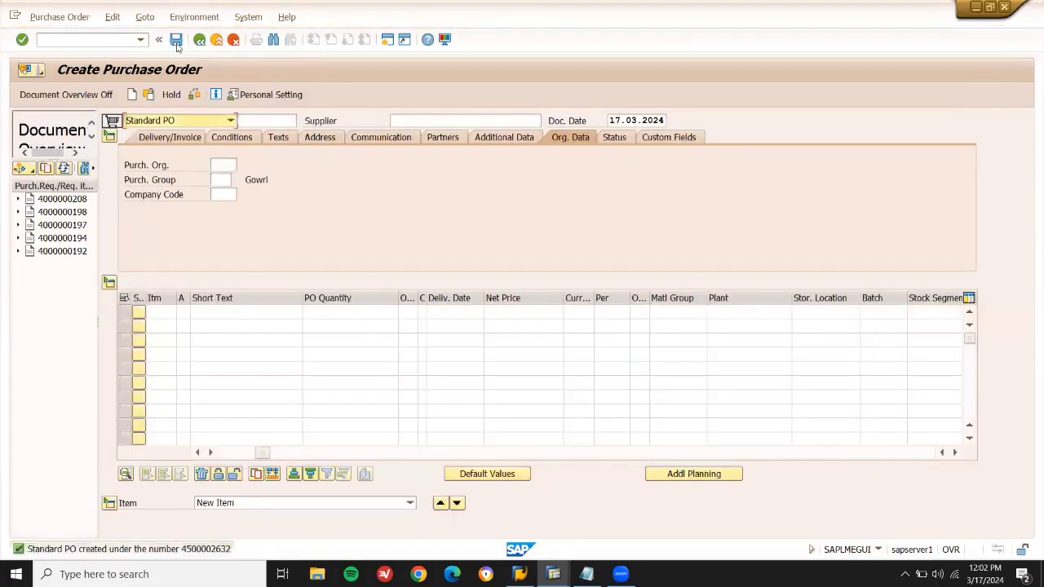
double_click(195, 552)
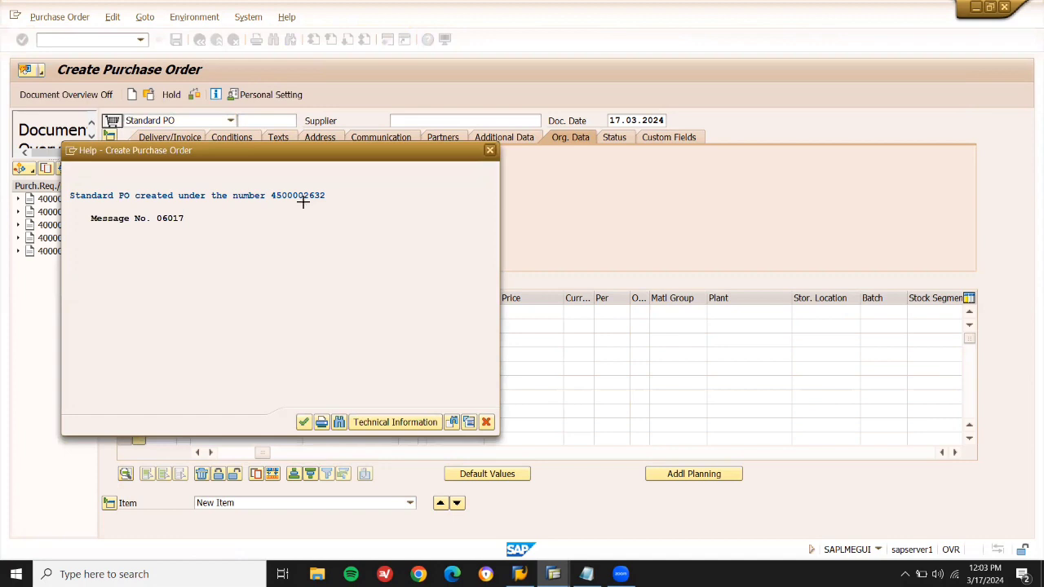
left_click_drag(325, 198, 271, 195)
key("ctrl+c")
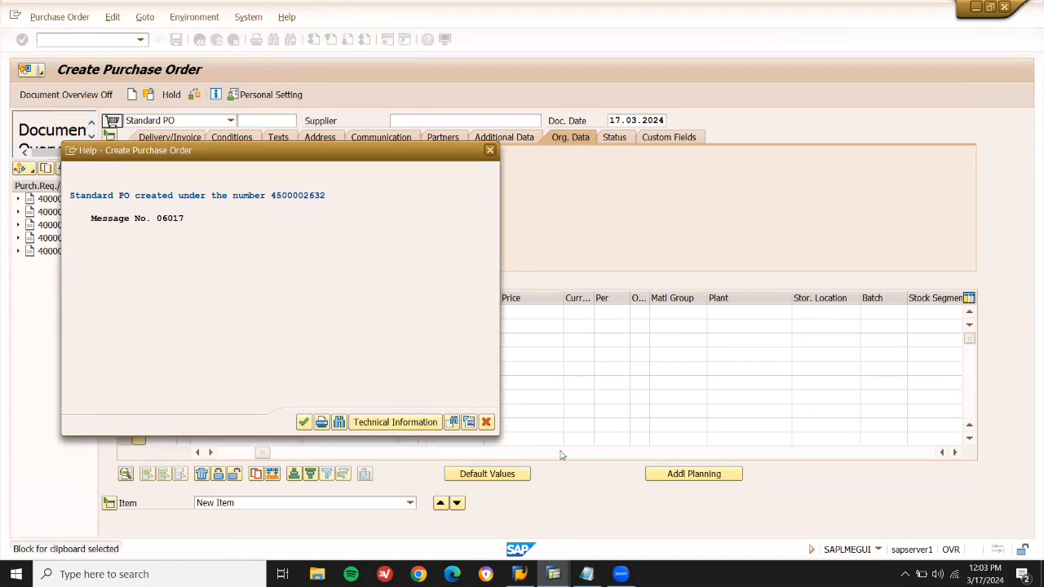
left_click(487, 422)
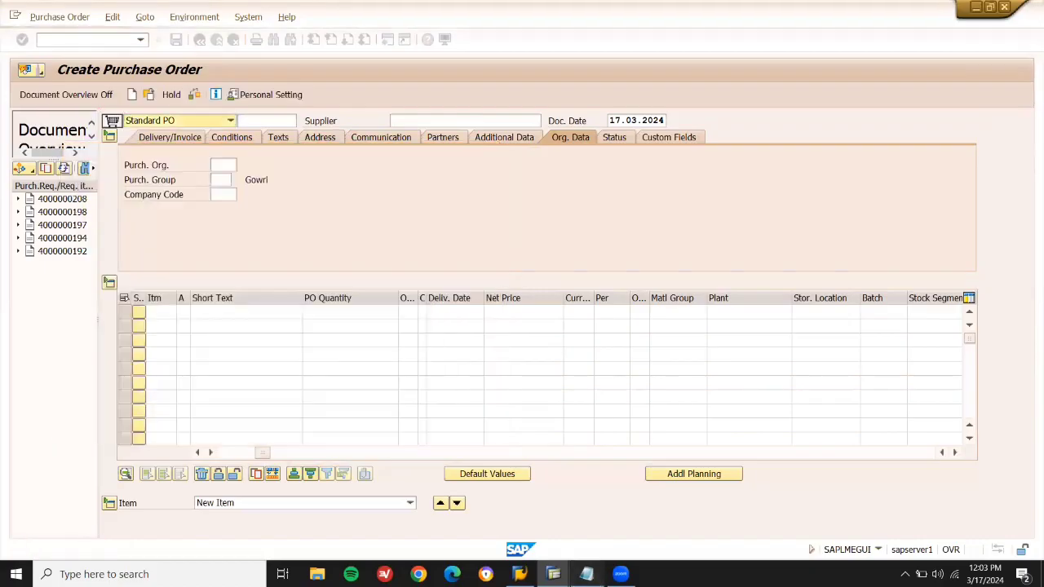
Note the PO number after 'PO' on a new Notepad line, then return to SAP Easy Access.
left_click(586, 574)
left_click(535, 391)
key("Return")
key("Return")
type("PO")
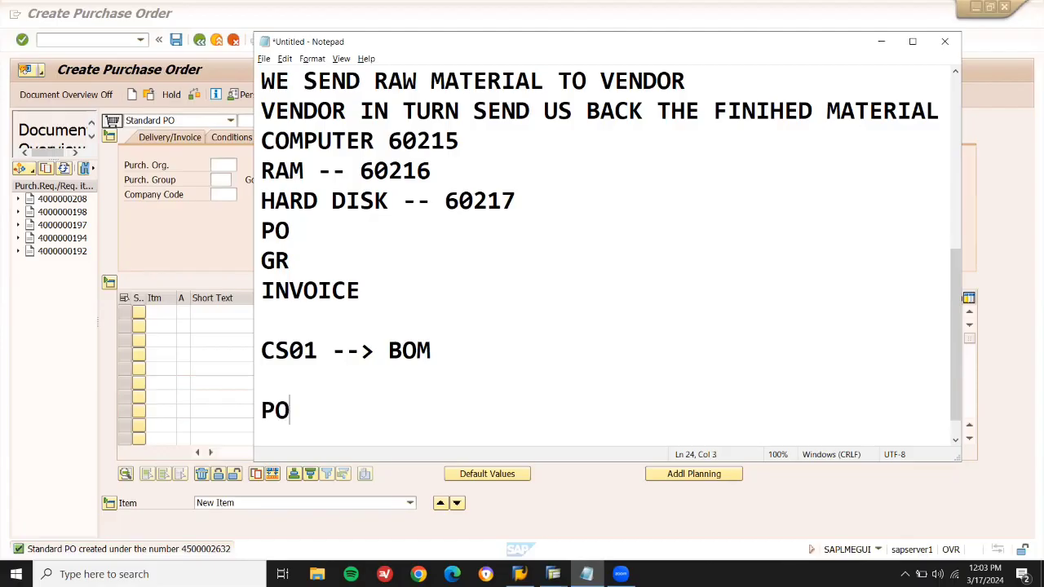
key("ctrl+v")
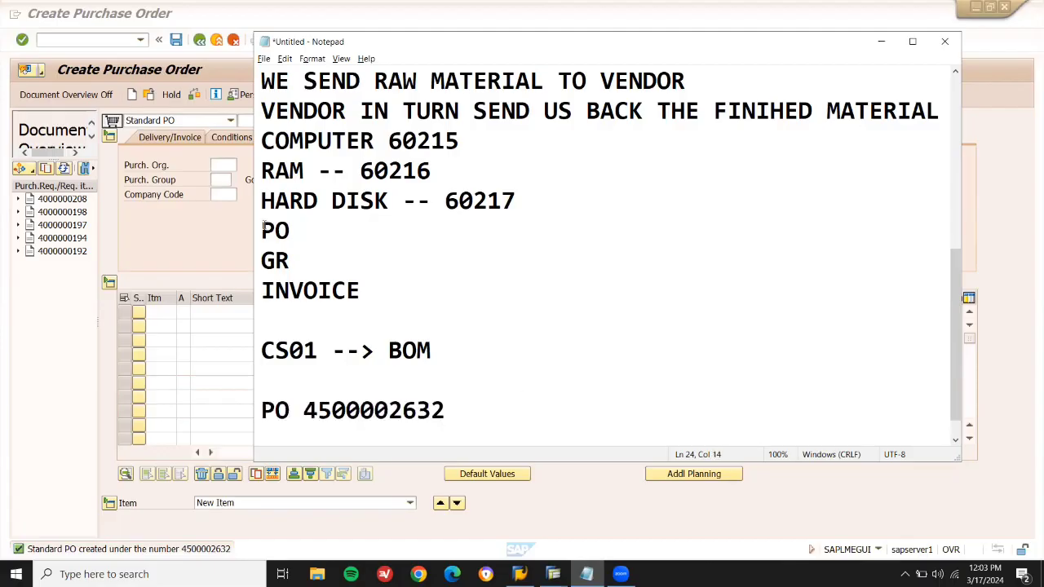
left_click(200, 257)
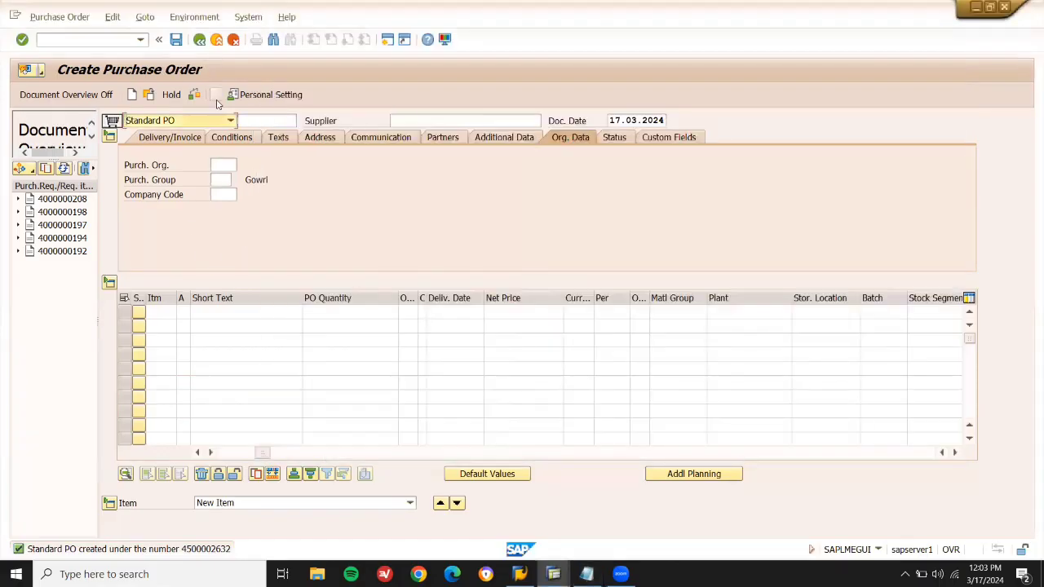
left_click(216, 39)
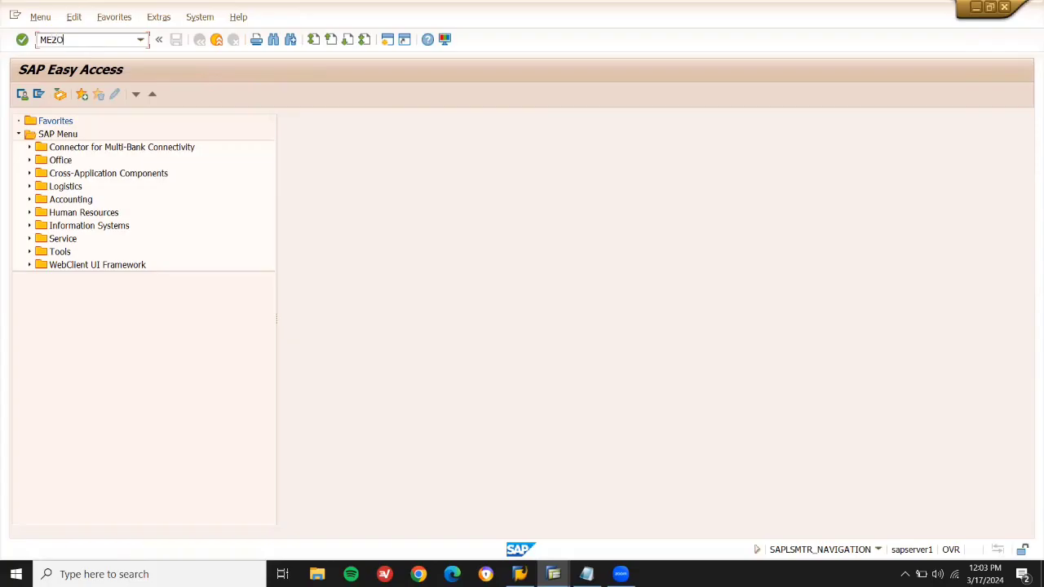
Run ME2O stock monitoring for the subcontracting supplier at plant LD03.
key("Return")
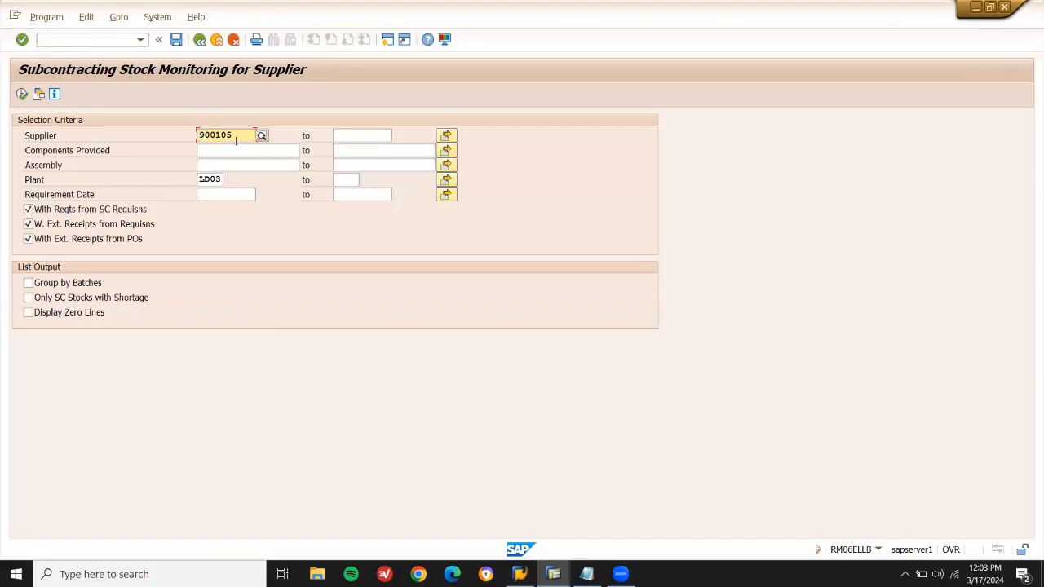
left_click(21, 95)
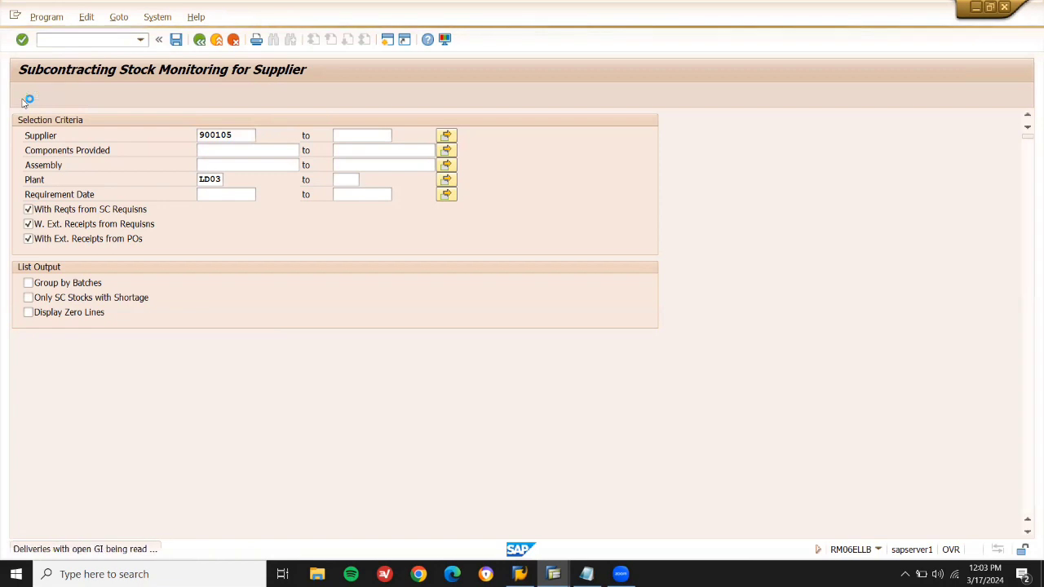
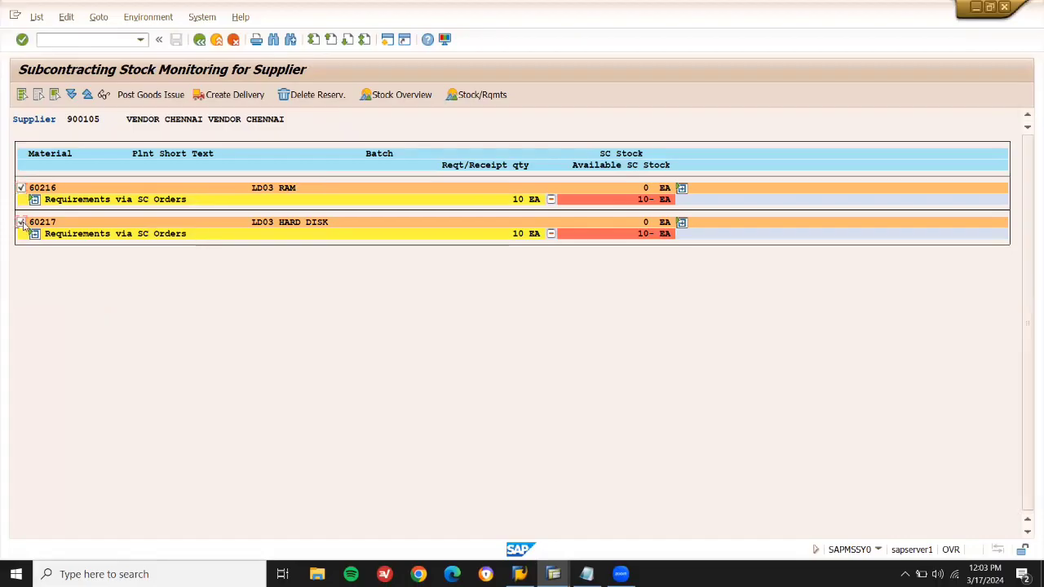
Post the 541 goods issue at location LD03 for 10 EA each of materials 60216 and 60217.
left_click(149, 95)
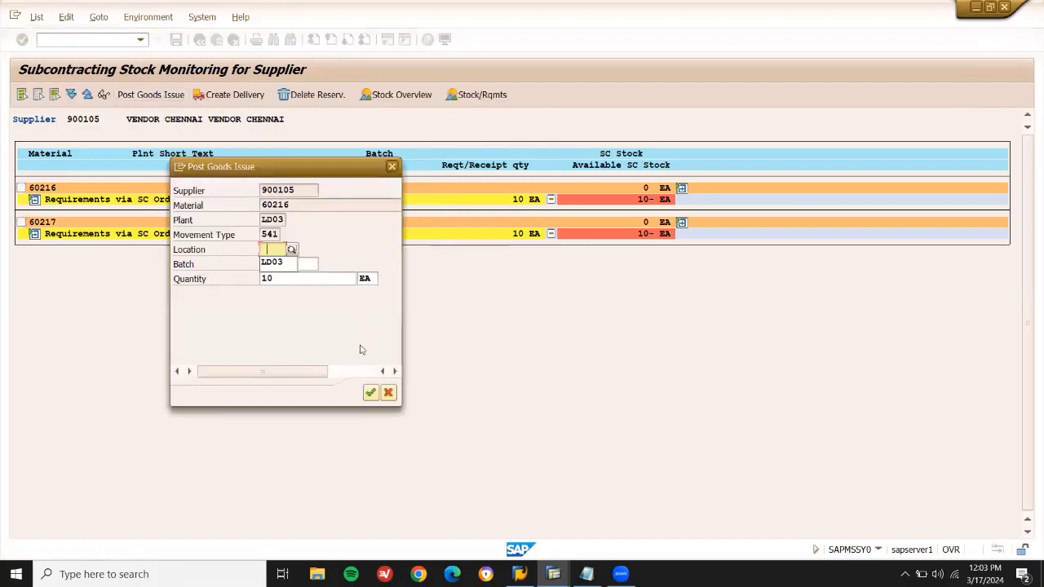
key("Down")
key("Return")
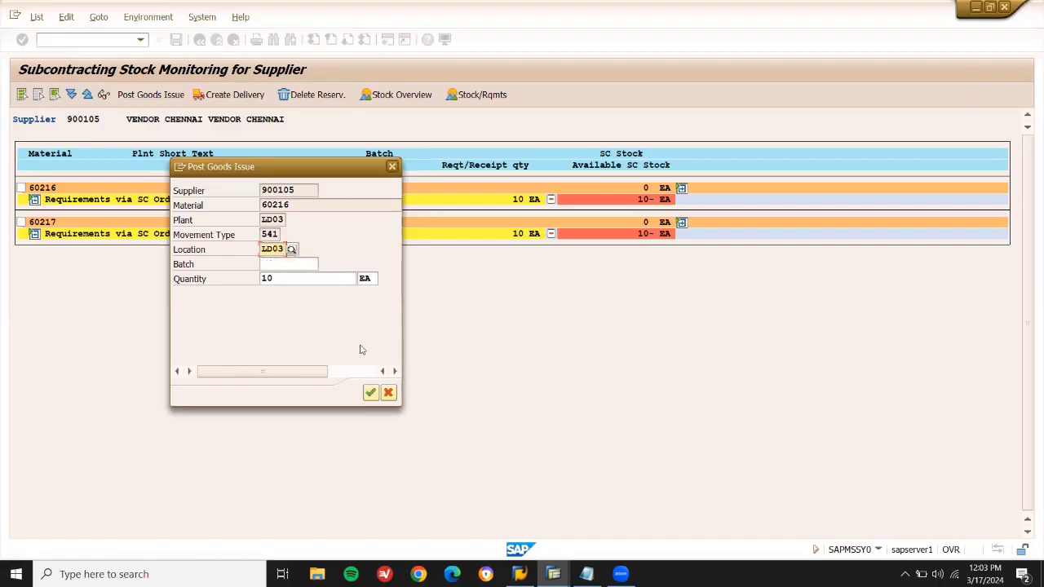
left_click(370, 393)
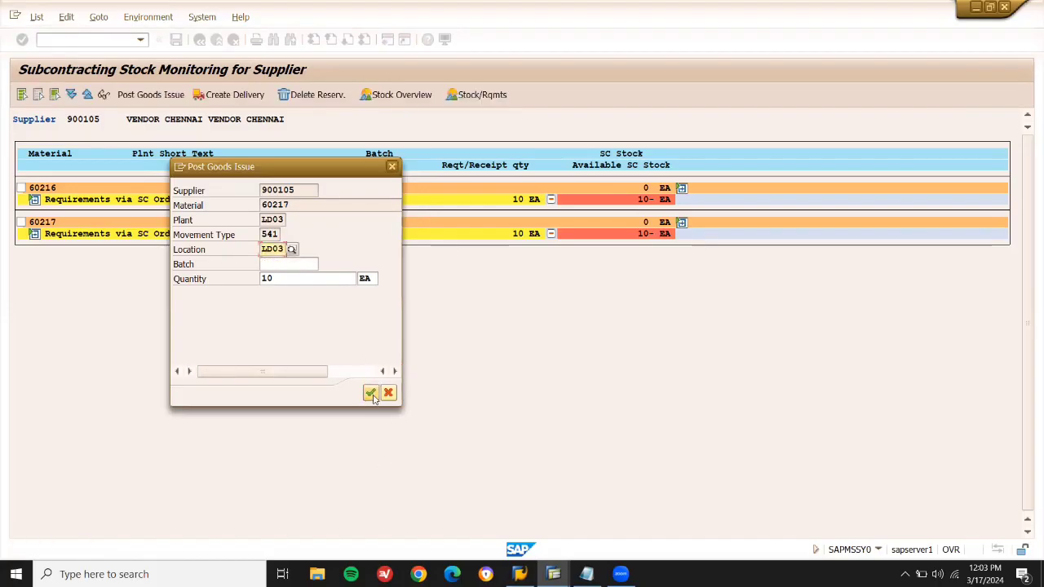
left_click(371, 394)
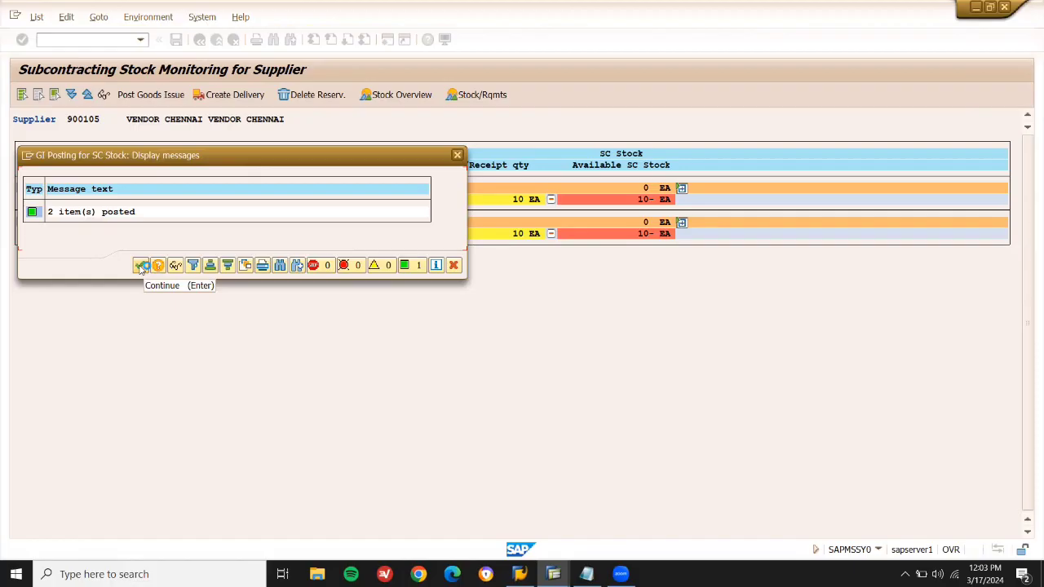
left_click(141, 266)
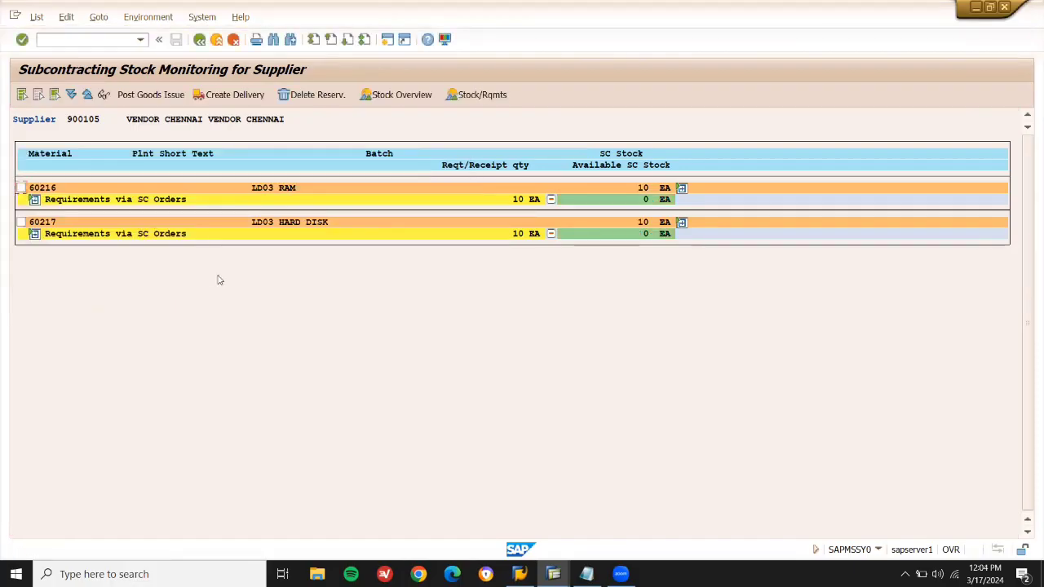
mouse_move(553, 573)
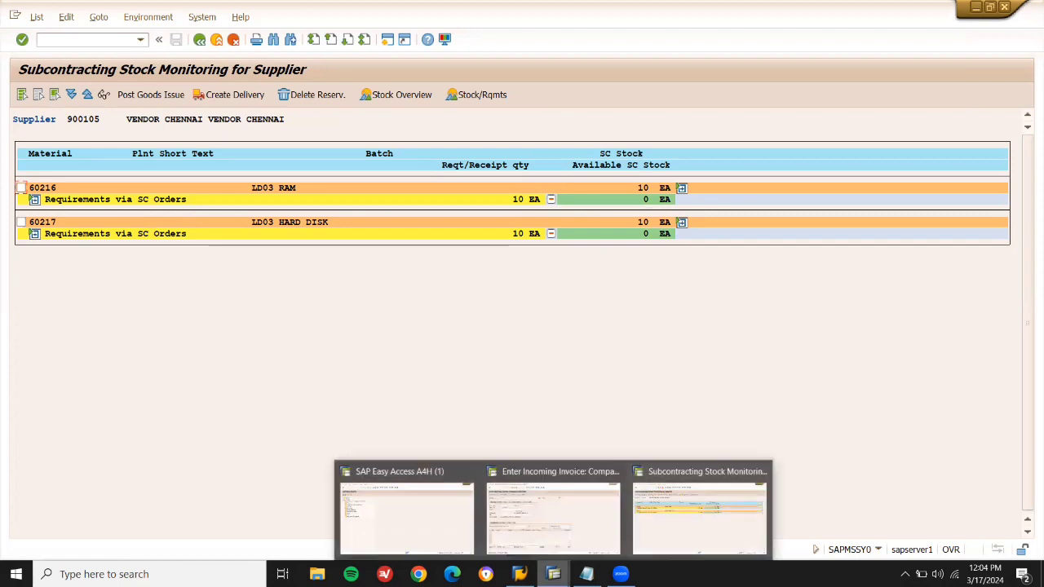
Run the MMBE stock overview for material 60217 and mark its Stock Provided to Vendor line.
left_click(432, 537)
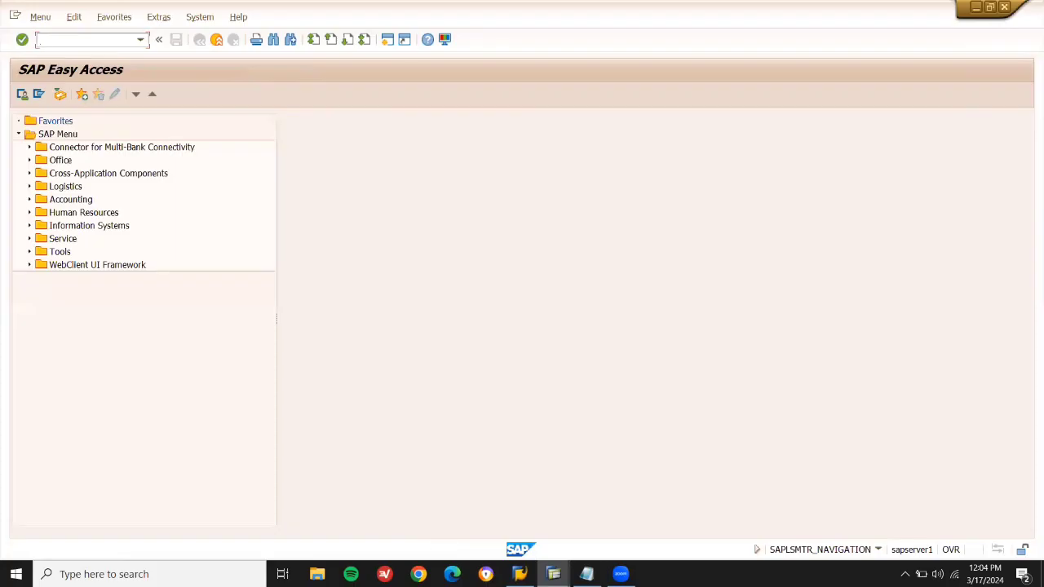
key("Return")
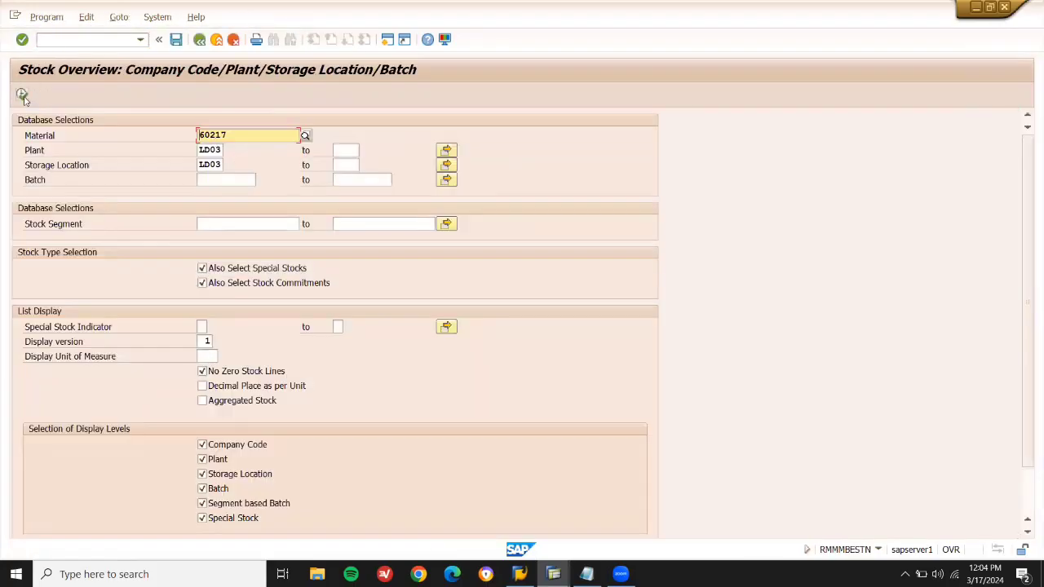
left_click(23, 95)
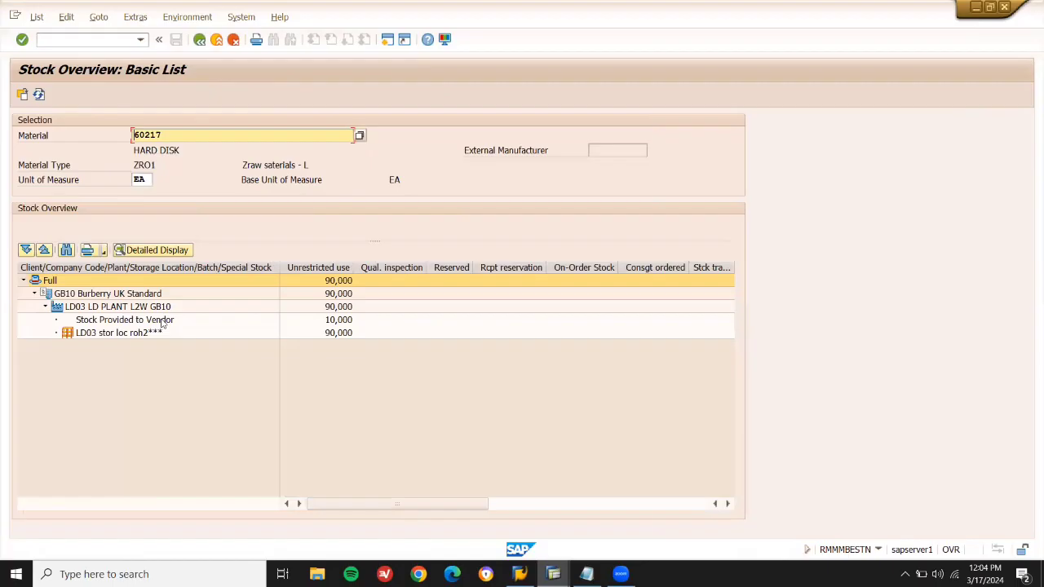
left_click(163, 321)
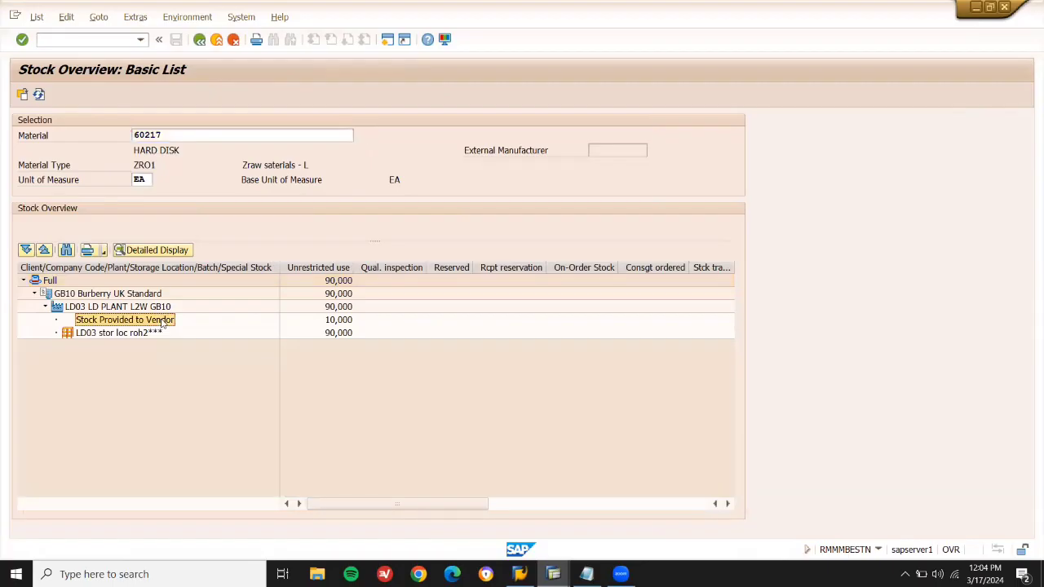
Switch the stock overview to material 60216.
left_click(204, 133)
key("BackSpace")
type("6")
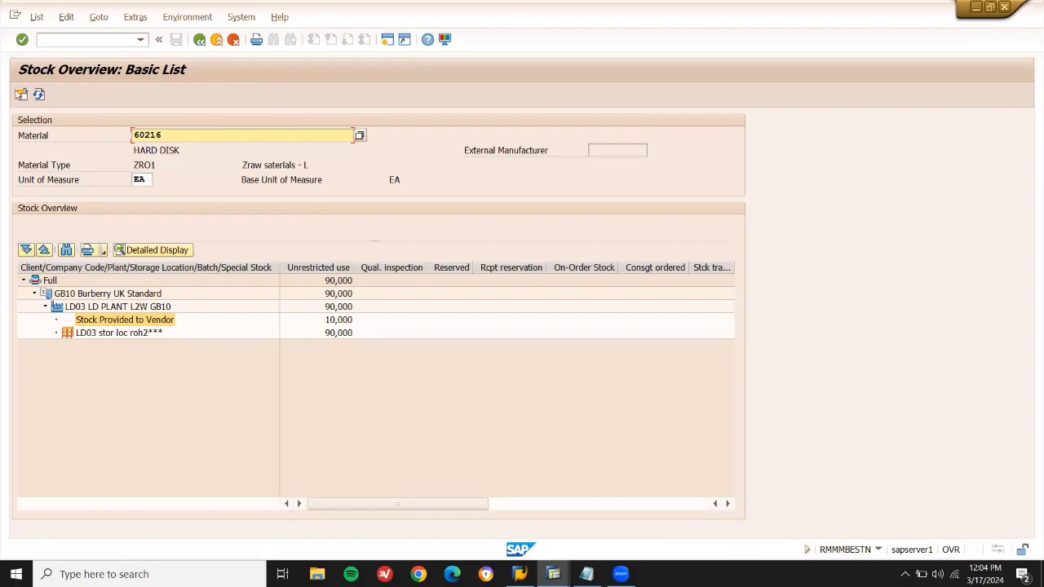
left_click(22, 94)
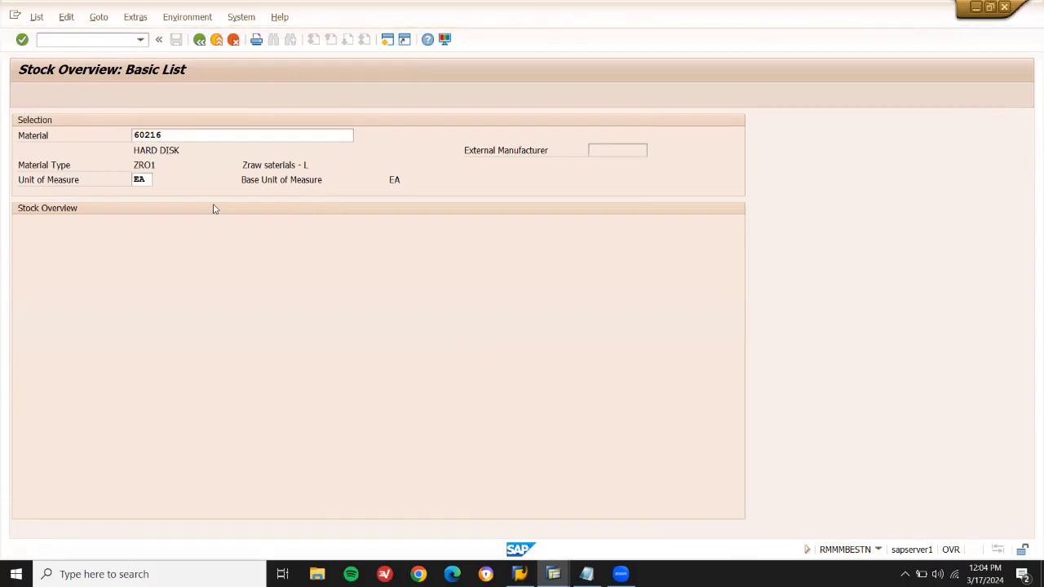
key("Return")
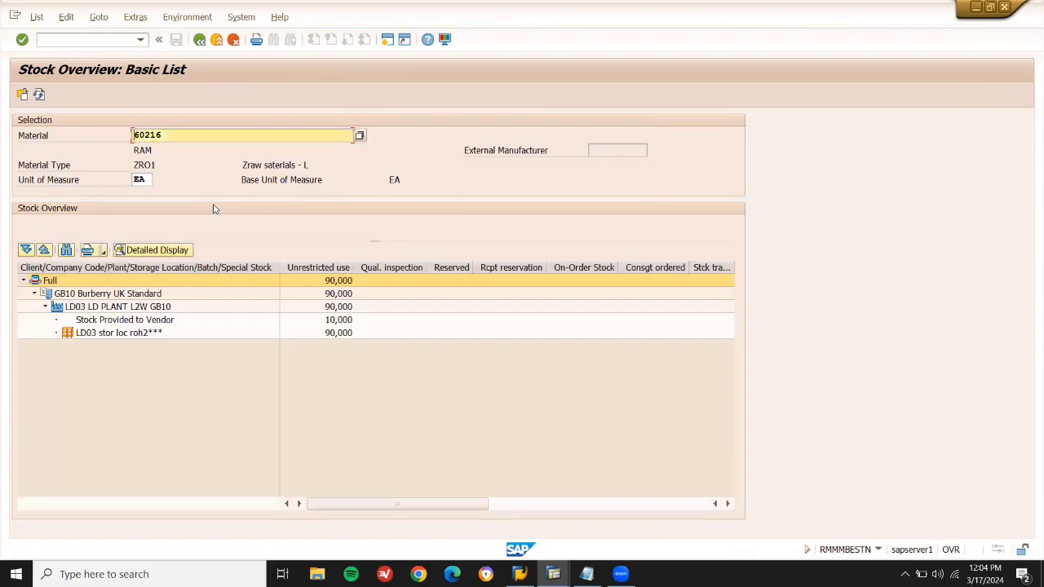
Show material 60215's 10,000 EA on-order stock at LD03, then exit to Easy Access.
left_click(179, 135)
key("BackSpace")
type("5")
left_click(23, 95)
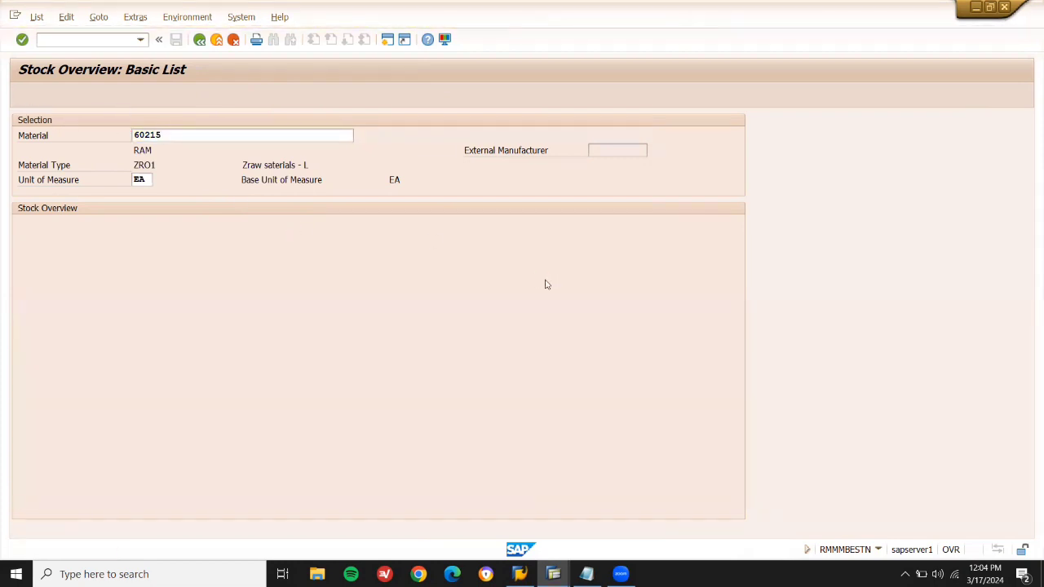
left_click(583, 268)
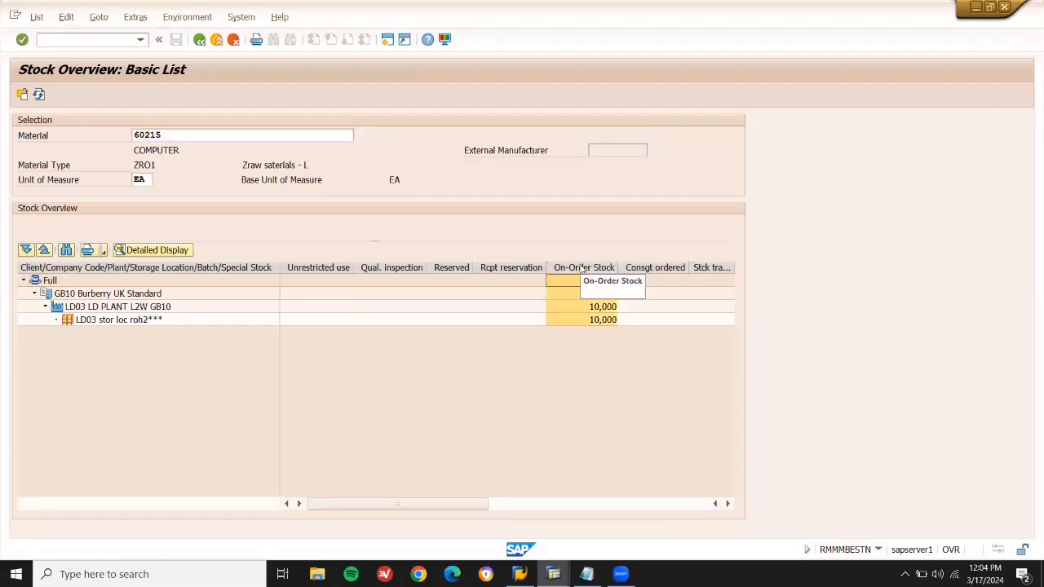
left_click(218, 45)
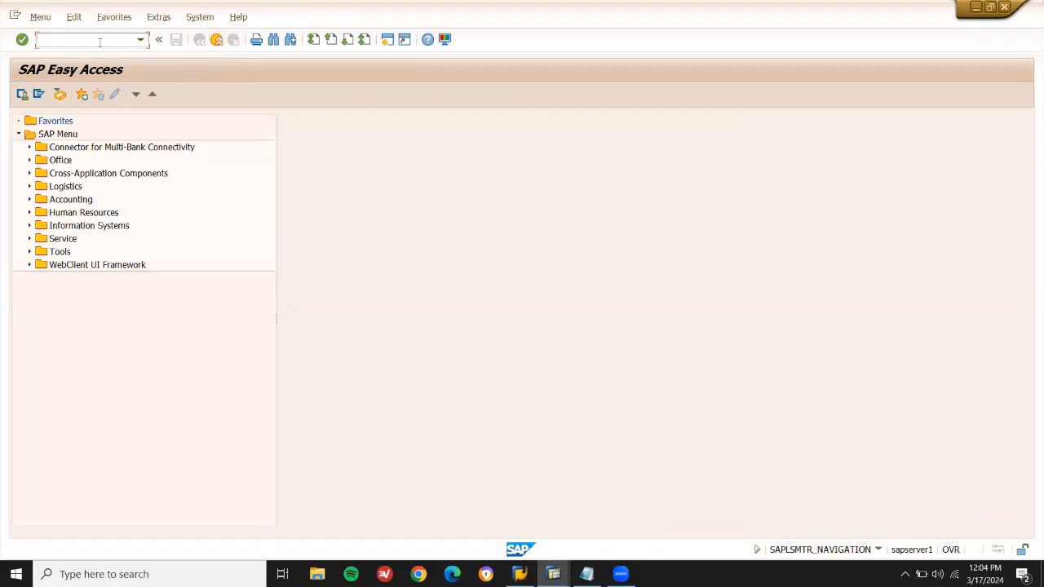
key("Return")
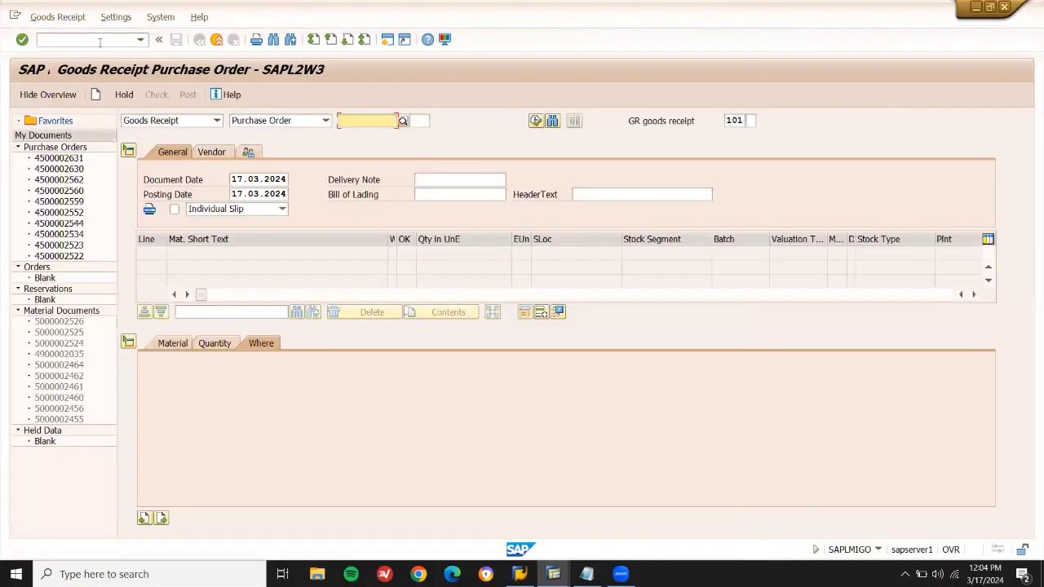
key("ctrl+v")
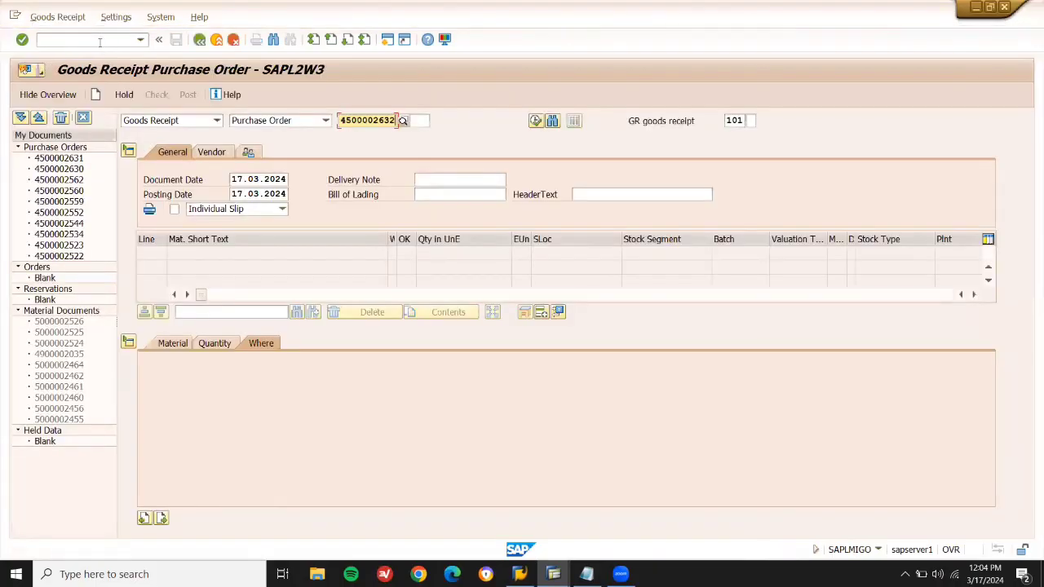
key("Return")
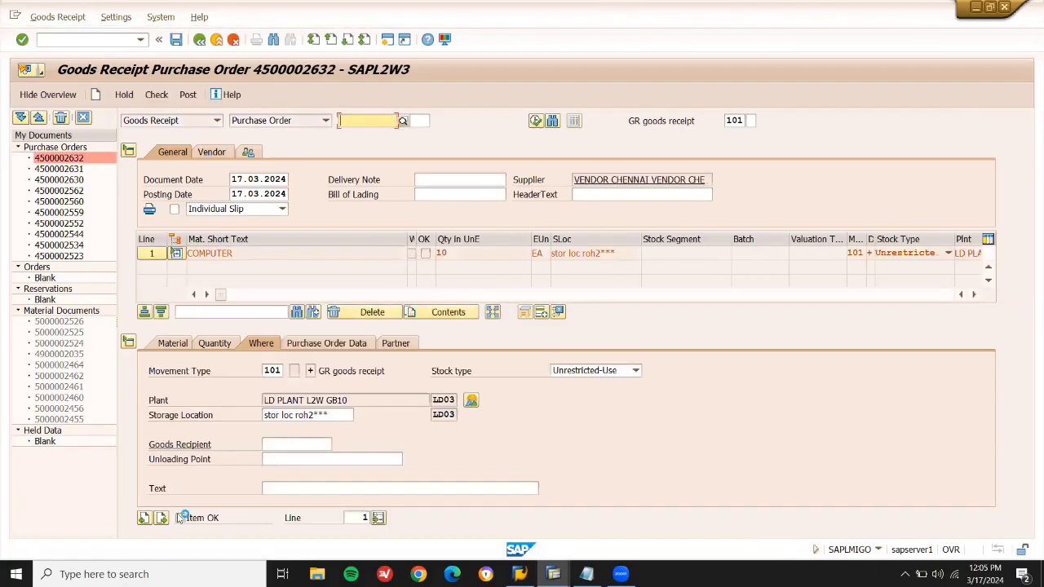
left_click(180, 519)
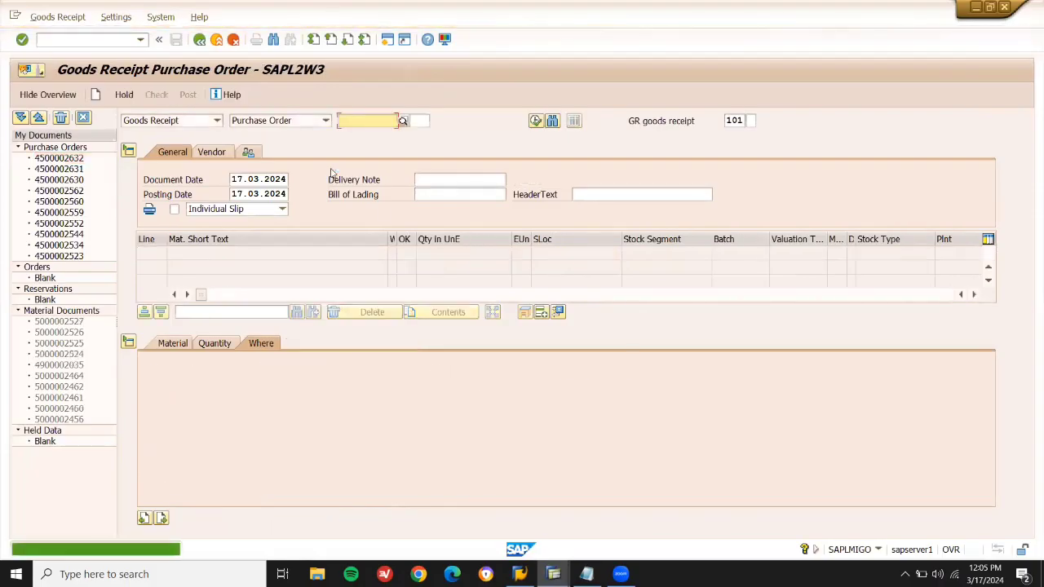
mouse_move(552, 574)
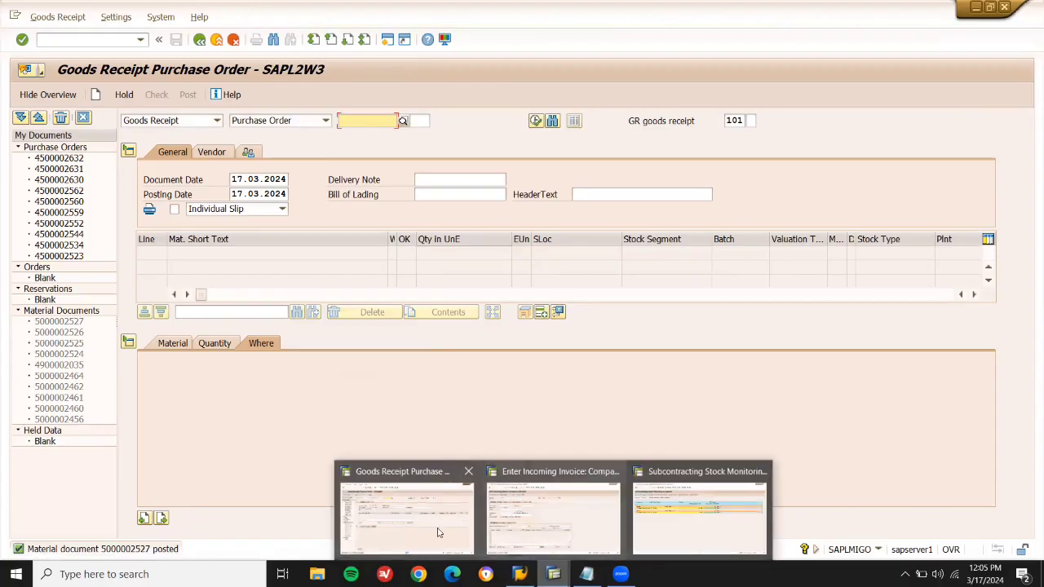
Leave the stock monitoring report and run the MMBE stock overview for material 60217.
left_click(683, 509)
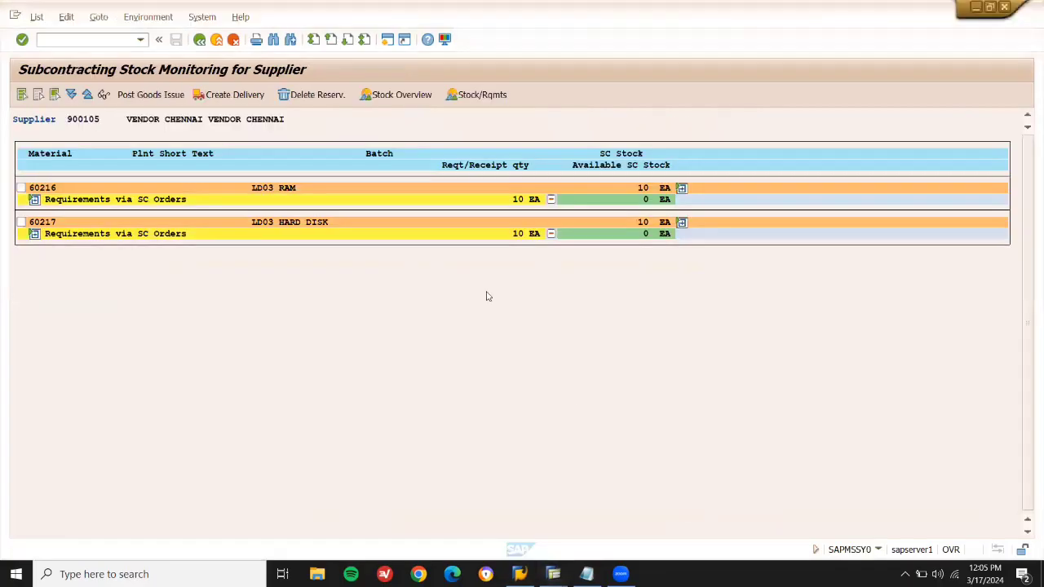
key("F3")
key("F3")
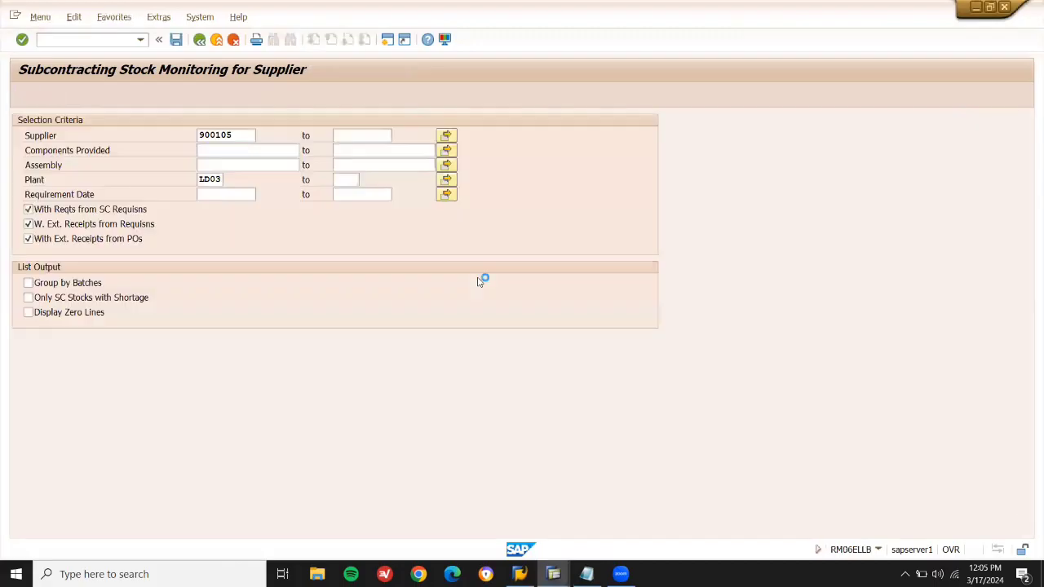
type("mmbe")
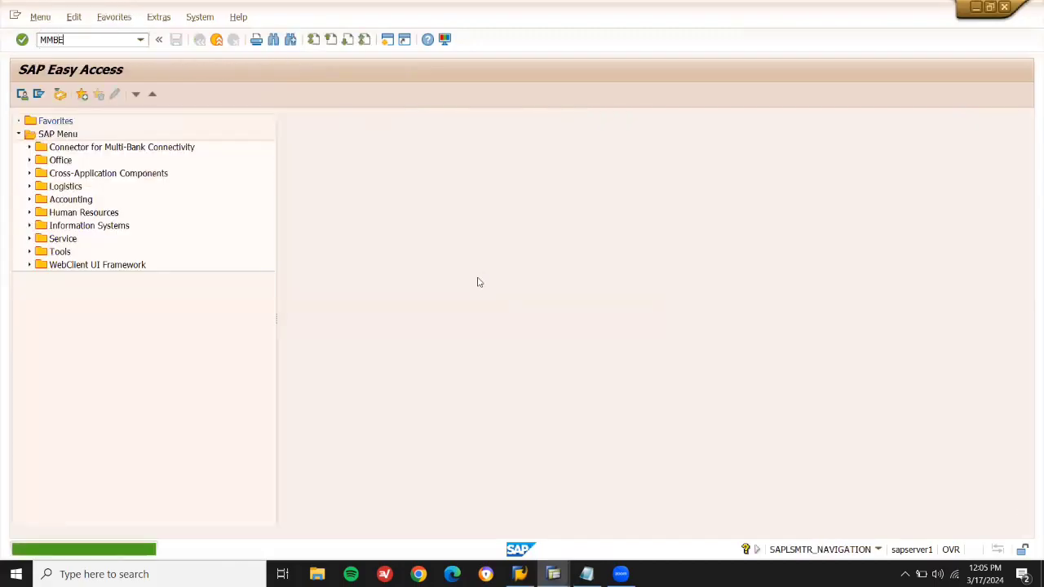
key("Return")
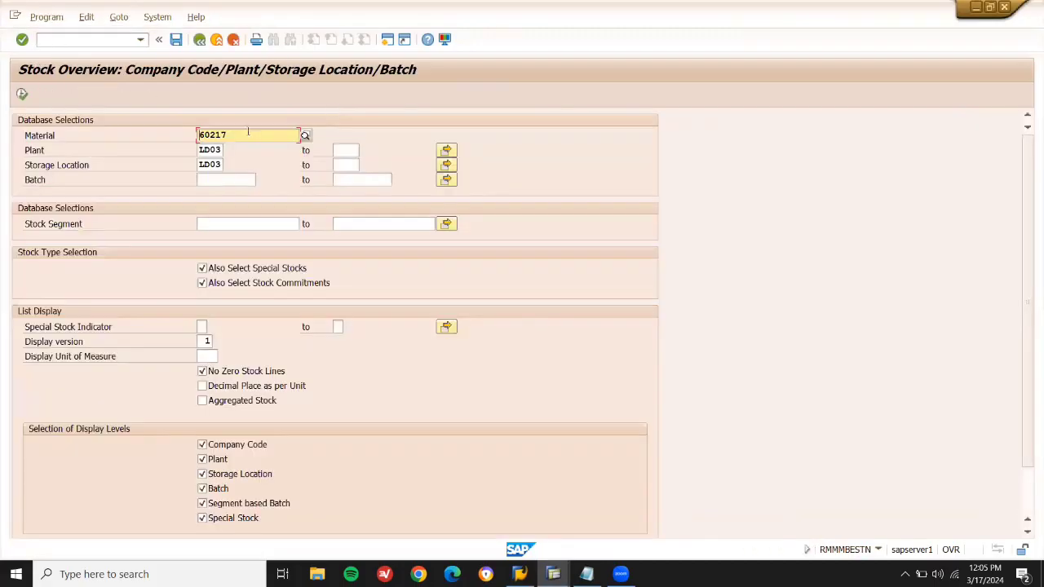
left_click(22, 96)
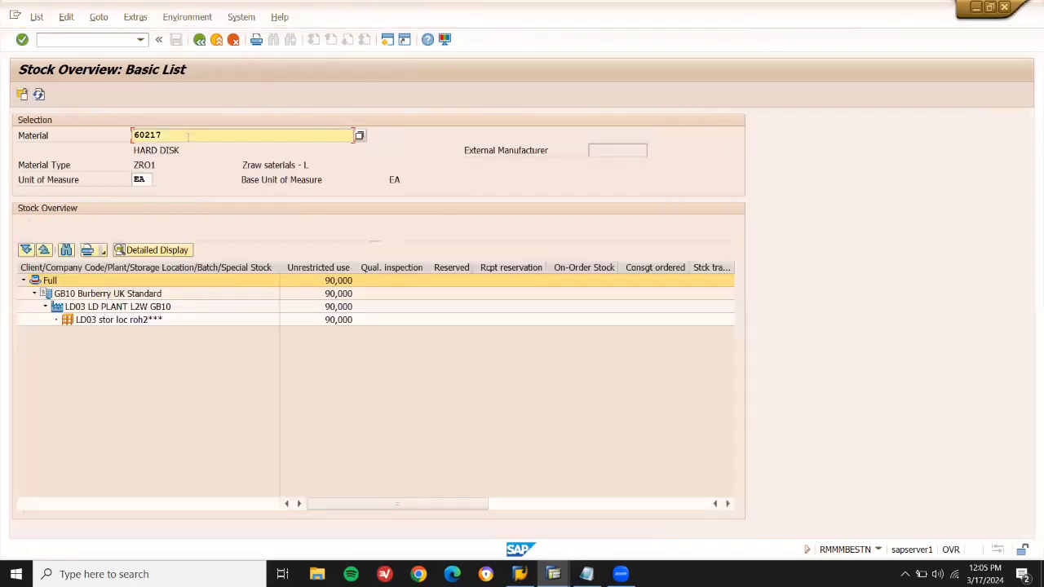
Check materials 60216 and 60215, confirming 60215 now has 10,000 in unrestricted use.
key("BackSpace")
type("6")
left_click(22, 94)
key("BackSpace")
type("5")
left_click(22, 96)
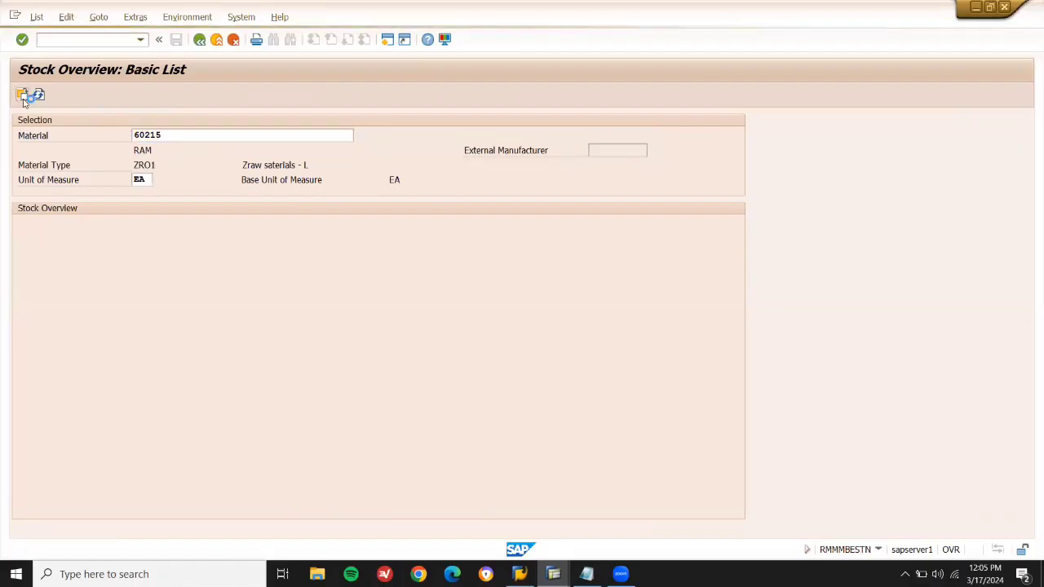
left_click(562, 281)
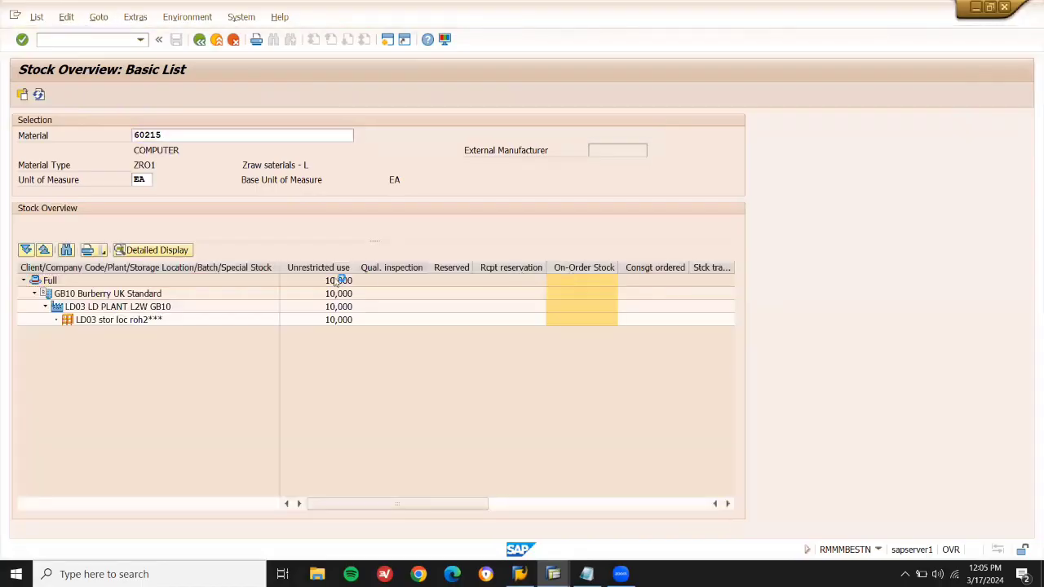
left_click(330, 272)
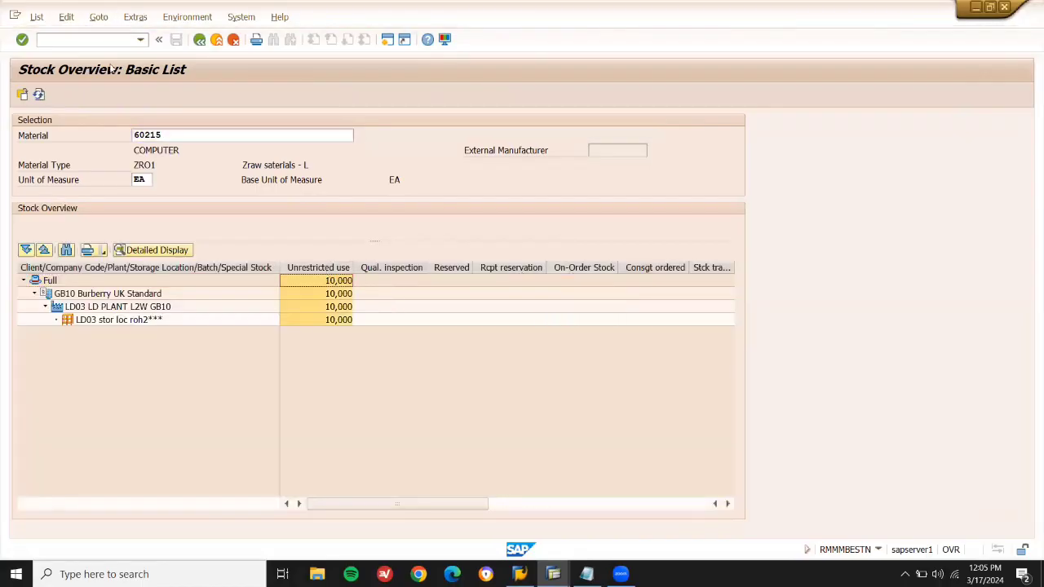
left_click(96, 39)
Start a MIRO invoice dated 17.03.2024 with Calculate Tax on, referencing the computer purchase order.
type("/NMIRO")
key("Return")
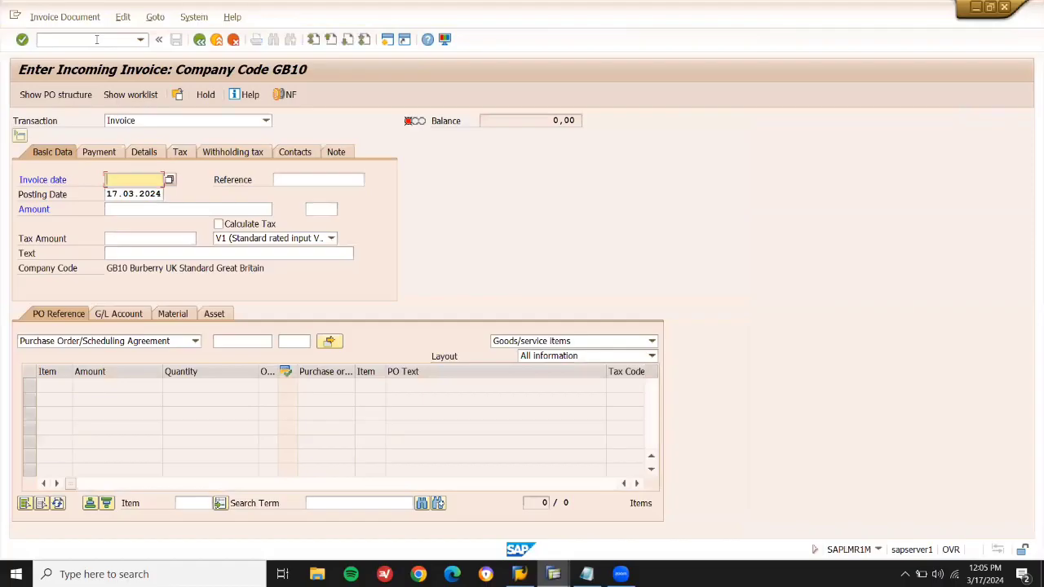
key("Down")
key("Down")
key("Return")
left_click(248, 225)
left_click(228, 345)
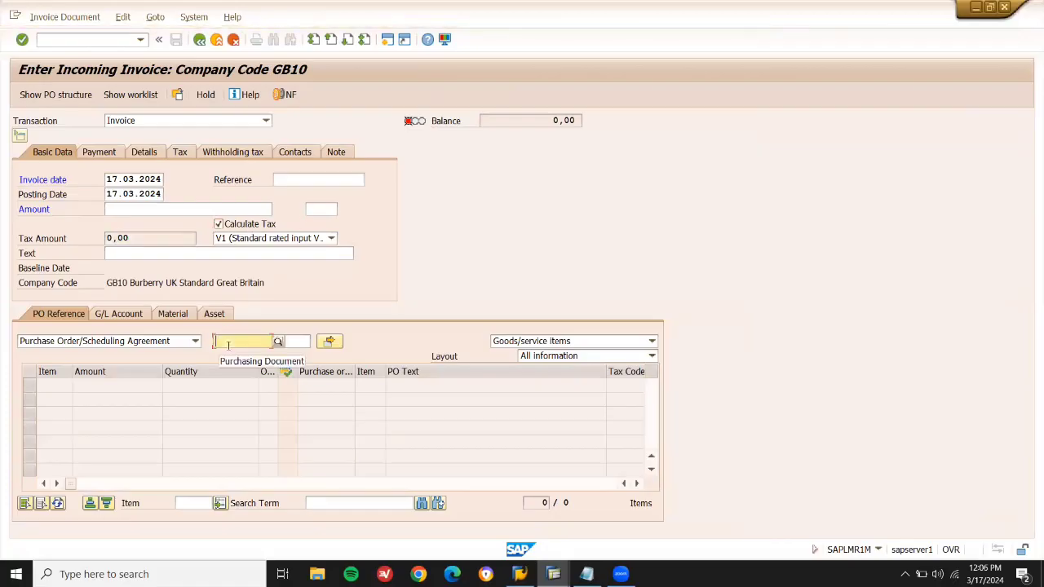
key("ctrl+v")
key("Return")
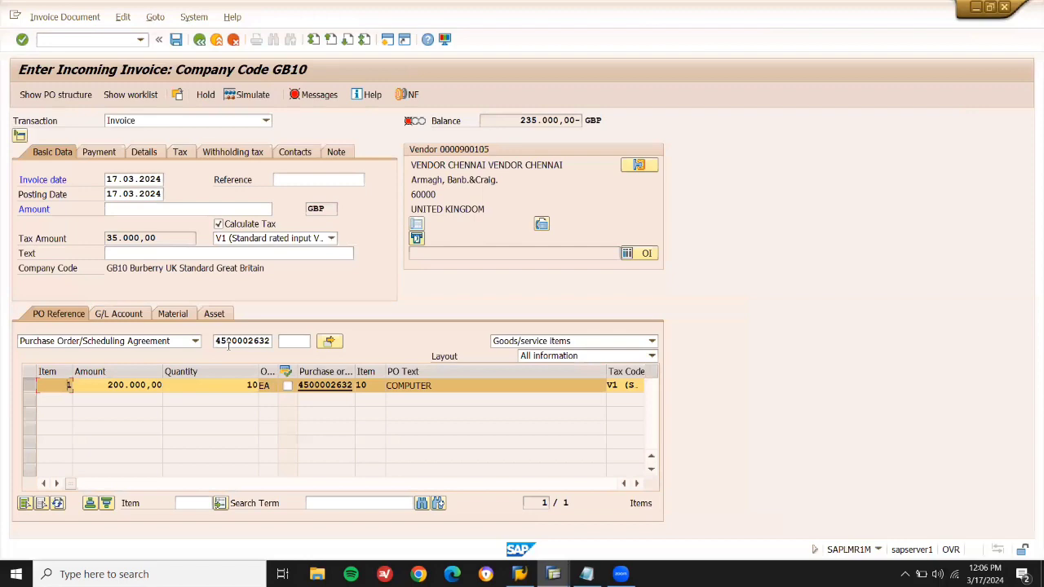
Enter amount 235000 and baseline date 17.03.2024, post the invoice, and exit to Easy Access.
left_click(236, 208)
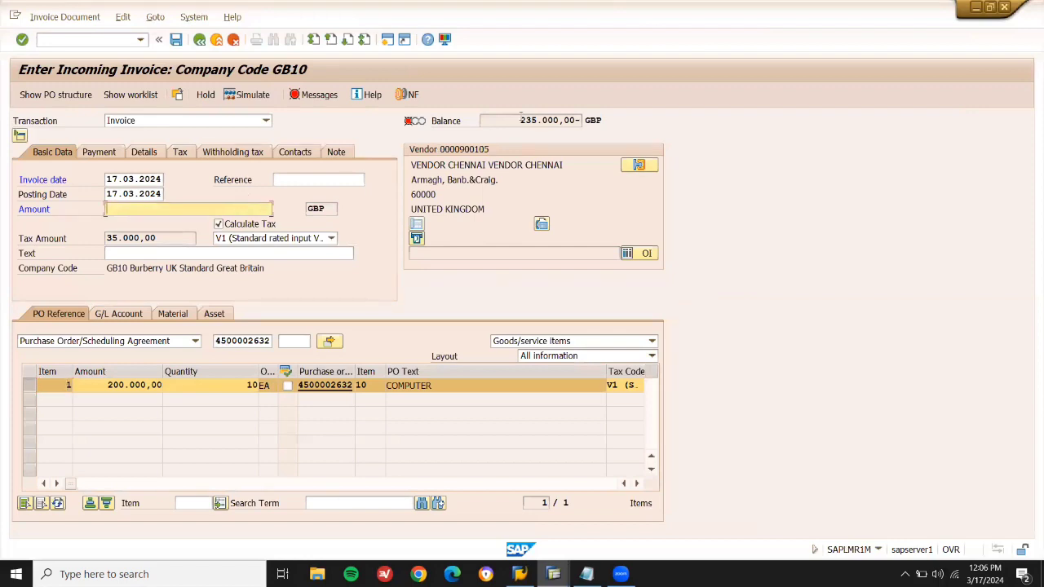
left_click(520, 120)
left_click_drag(519, 120, 559, 120)
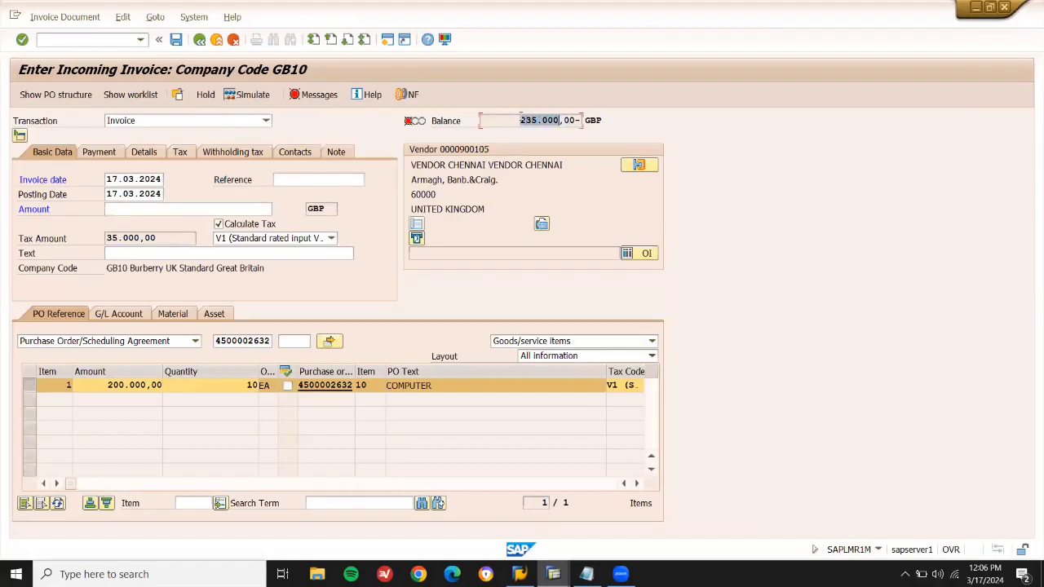
left_click(238, 209)
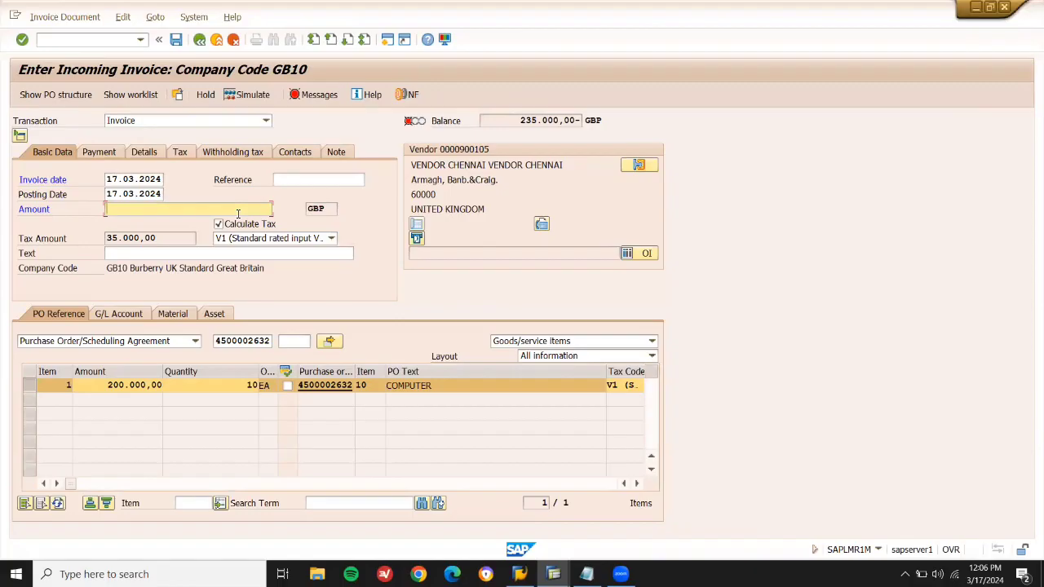
type("235000")
key("Return")
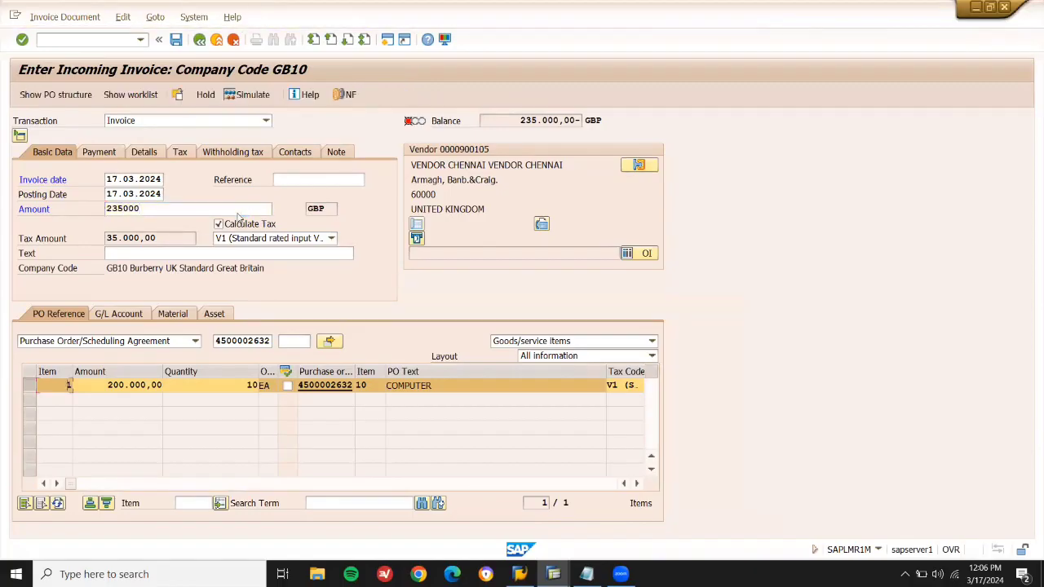
left_click(112, 179)
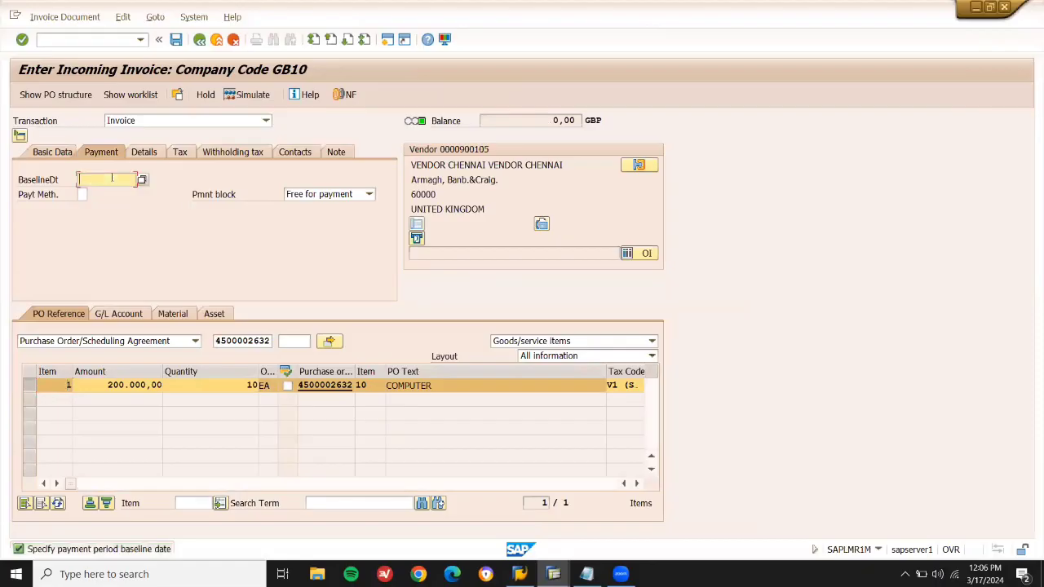
key("Return")
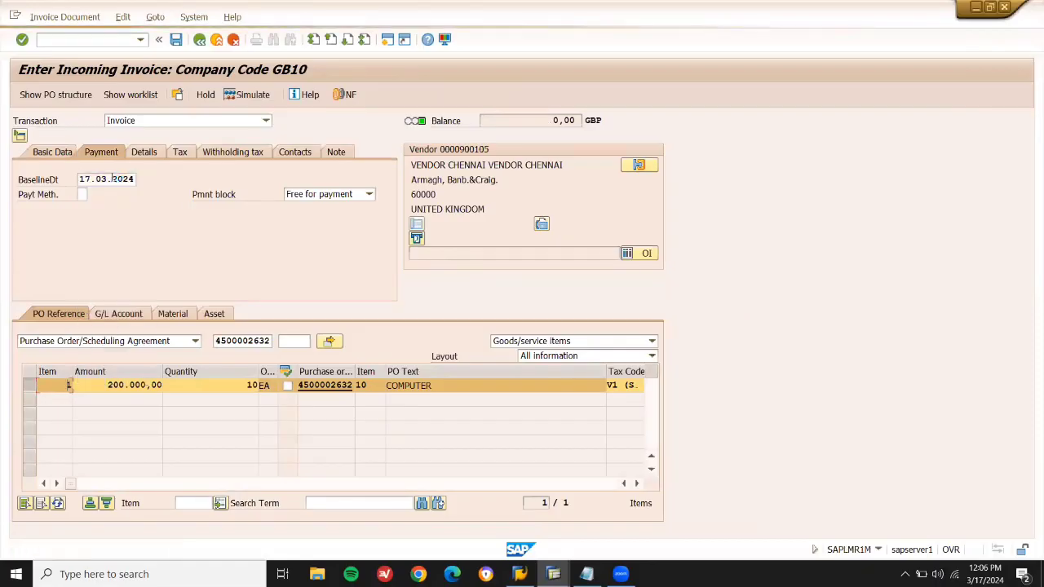
left_click(177, 41)
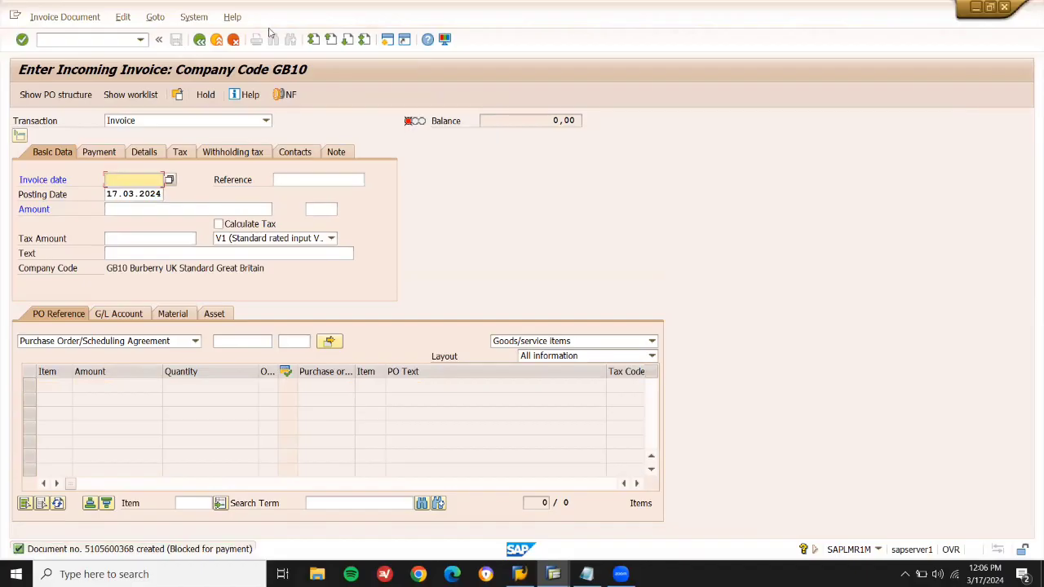
left_click(218, 41)
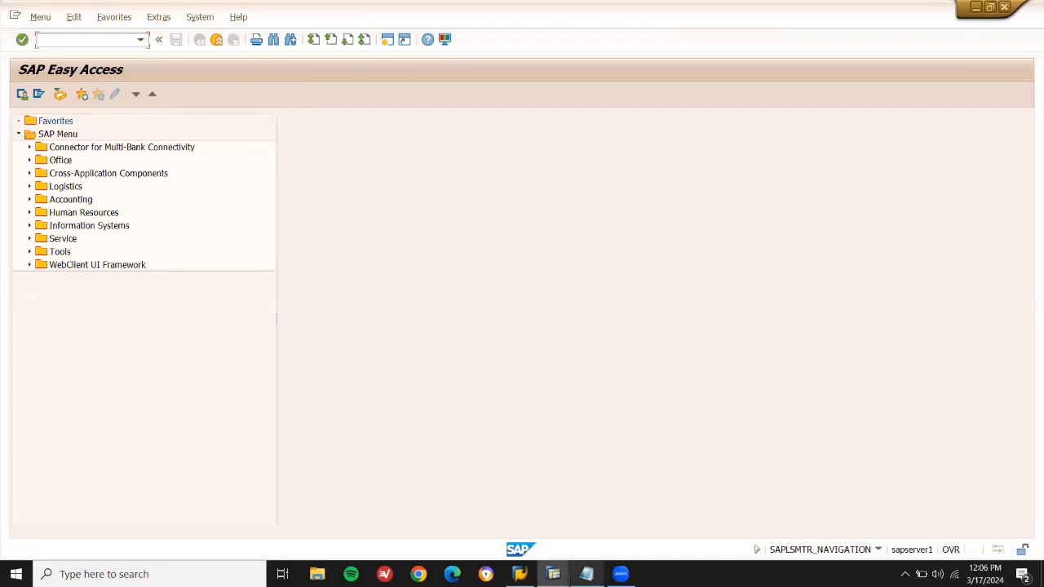
Add a 'VENDOR CONSIGNMENT' heading below the PO line in the Notepad notes.
left_click(586, 574)
key("Return")
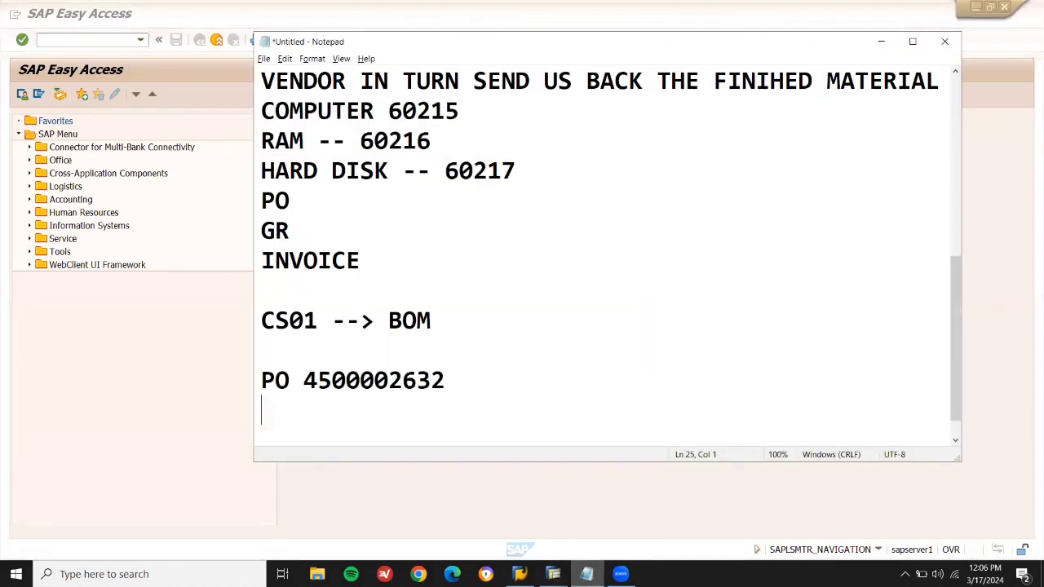
key("Return")
key("BackSpace")
key("Return")
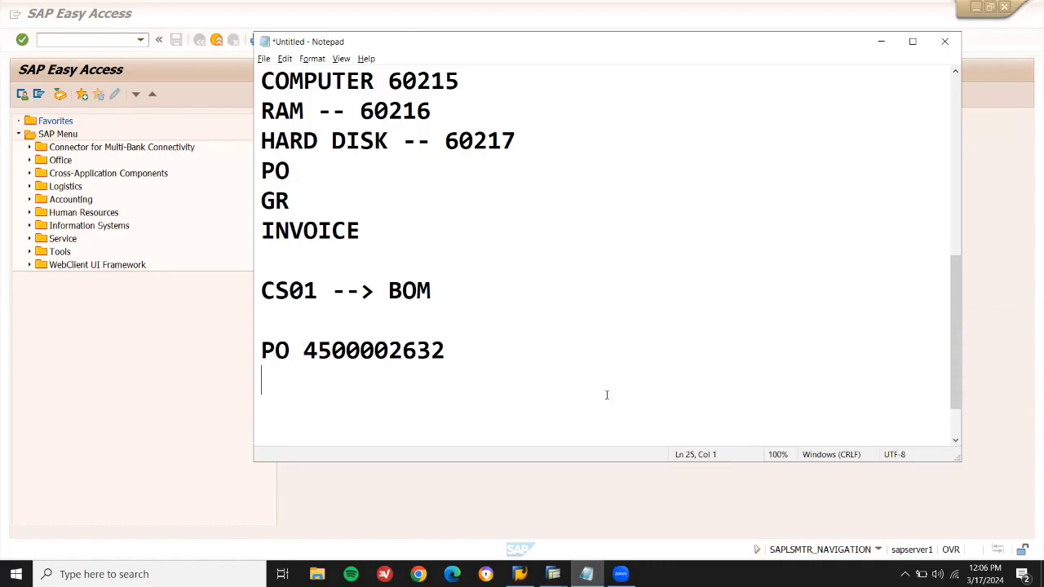
type("VENDOR")
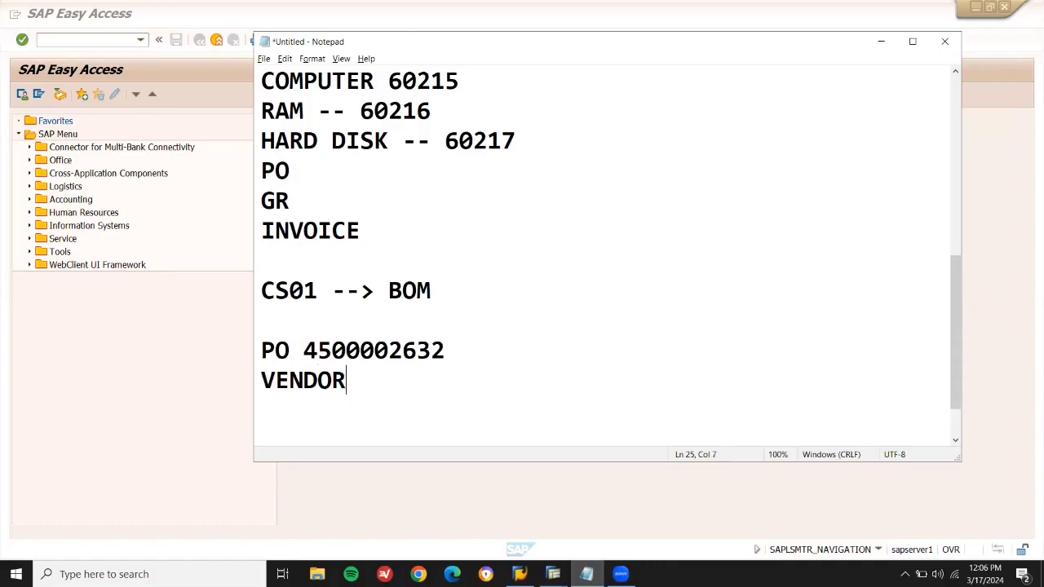
type(" CONSIGNMENT")
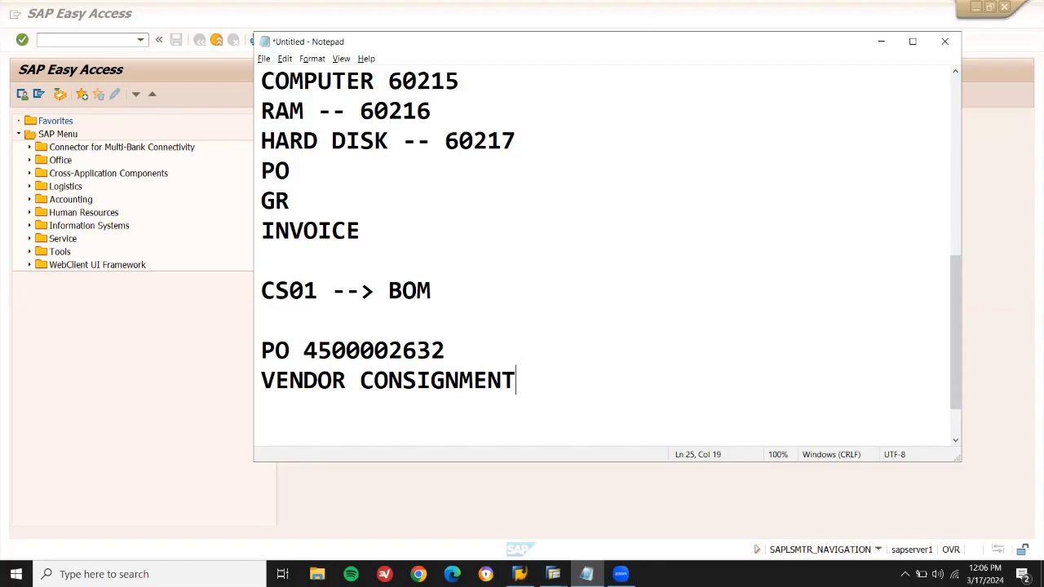
key("Return")
key("Up")
key("Up")
key("Up")
key("Down")
key("BackSpace")
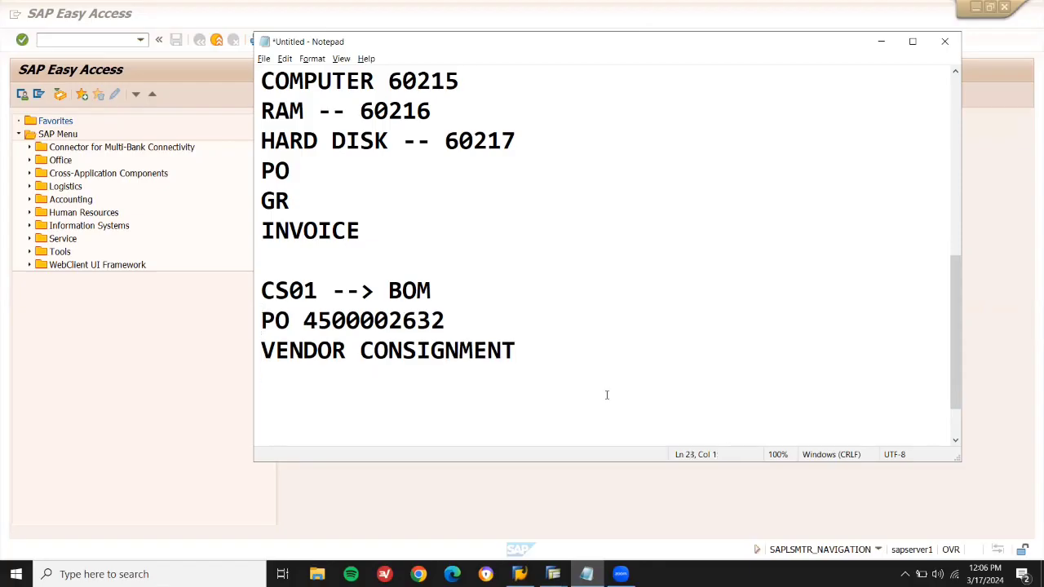
key("Return")
key("Down")
Write that goods lie at the vendor premises and are billed once the vendor consumes them.
type("GOOD L")
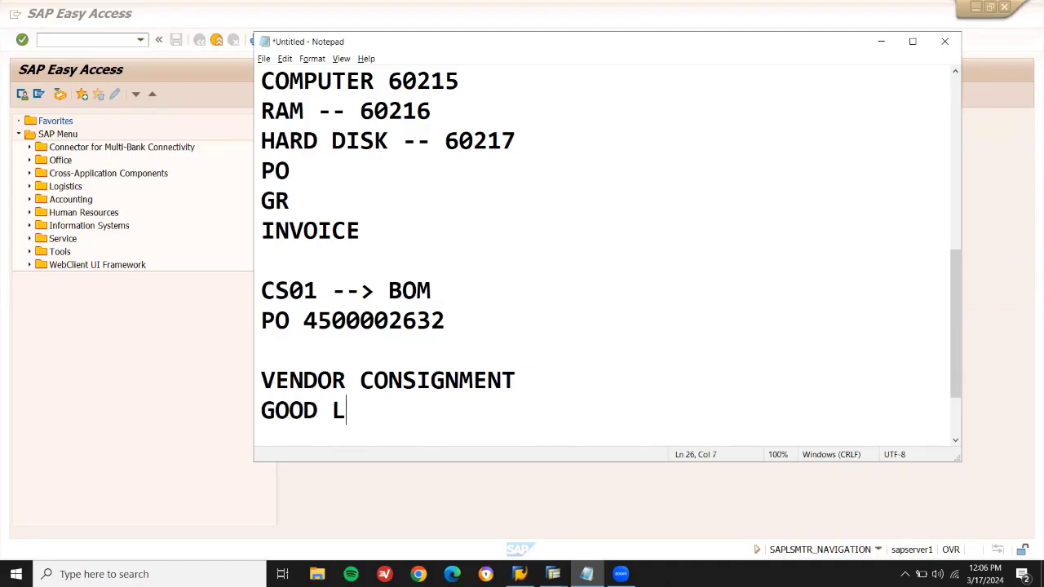
type("IEING")
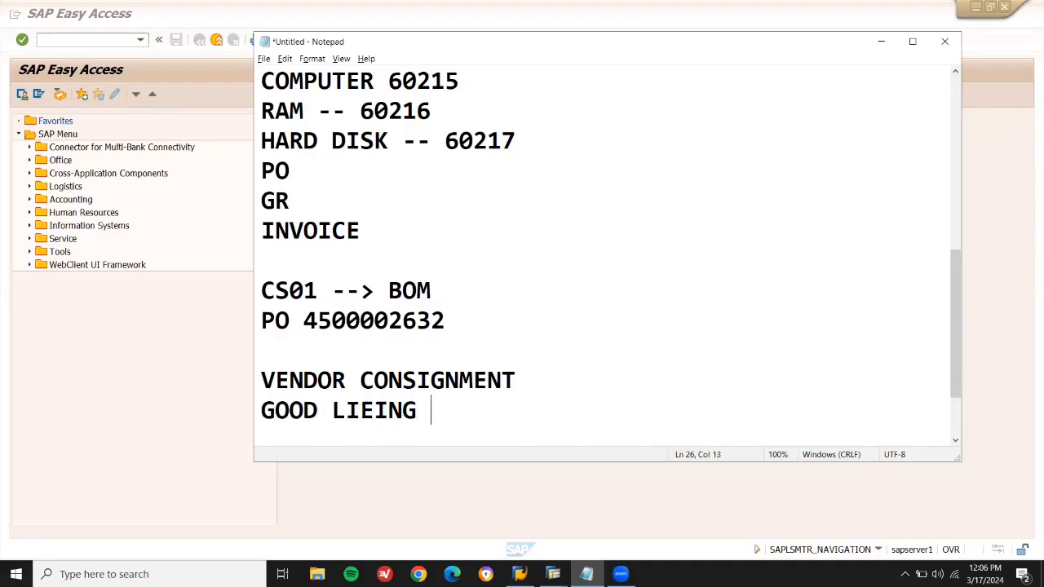
key("BackSpace")
key("BackSpace")
key("BackSpace")
key("BackSpace")
key("BackSpace")
key("BackSpace")
type("AYING IN ")
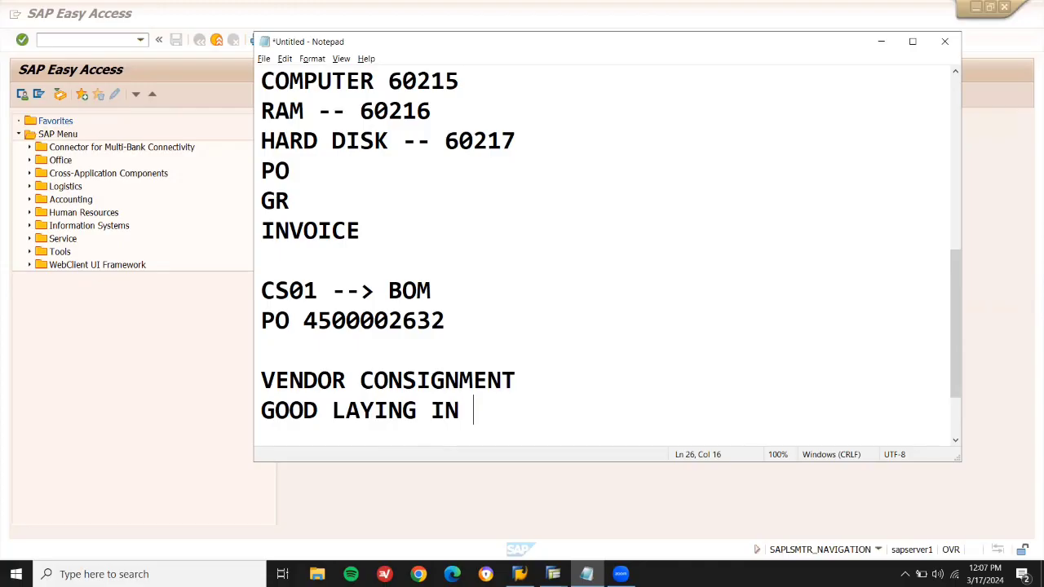
type("VENDOR PR")
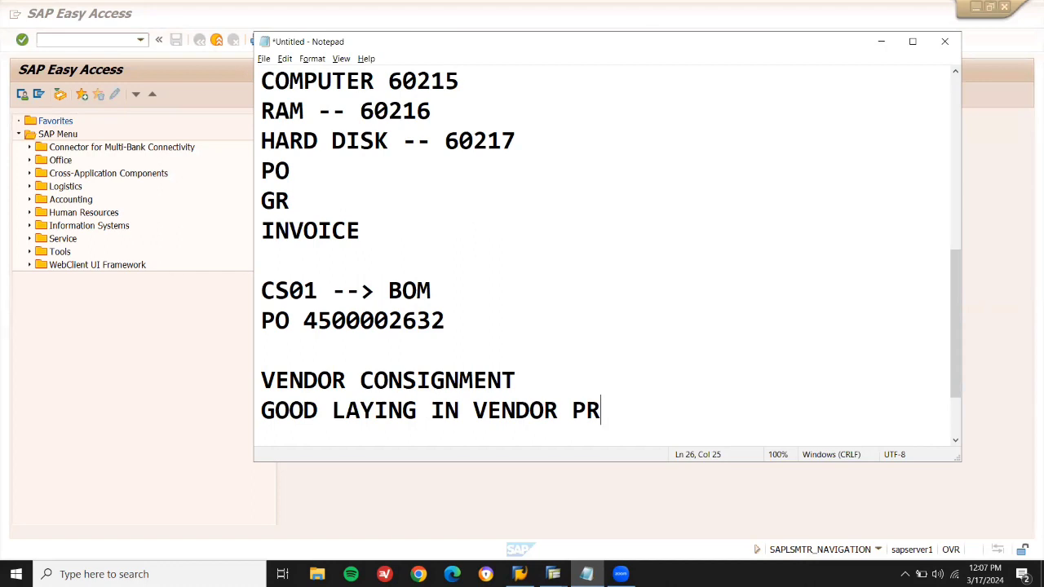
type("EMISES")
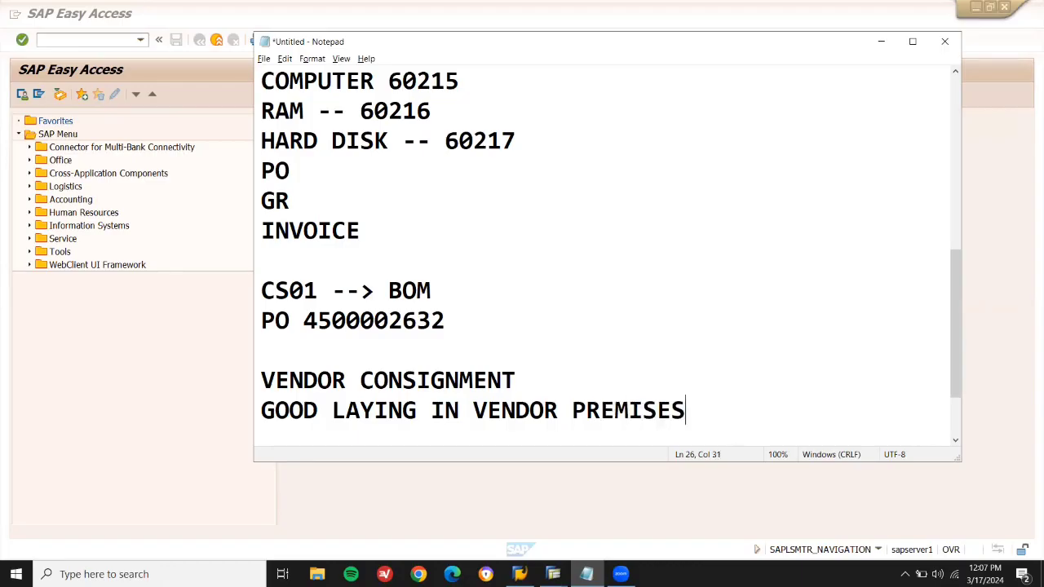
type(". ONCE ")
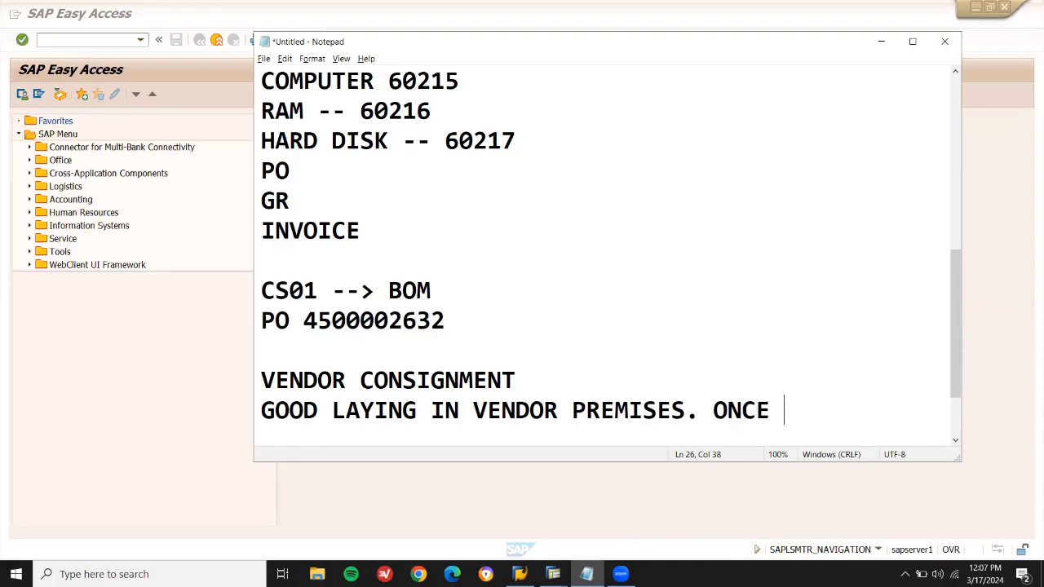
type("VENDOR CONS")
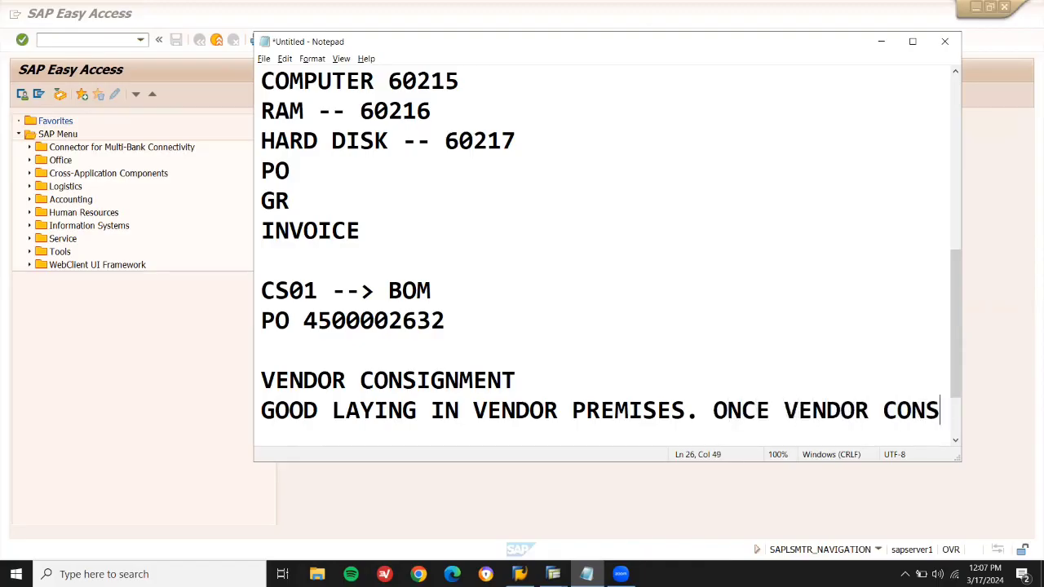
type("UMES I")
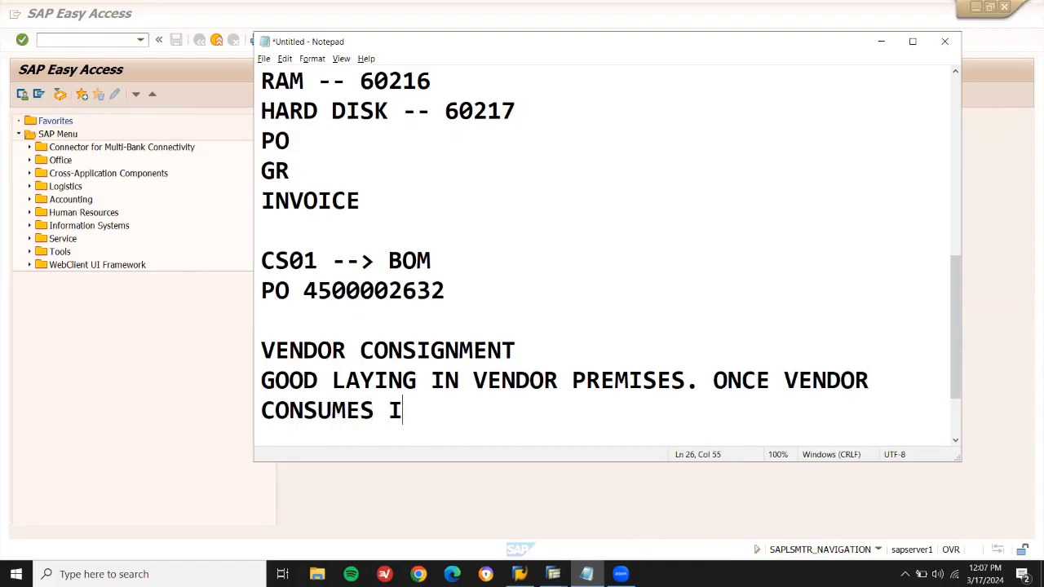
type("T IT WILL BILLIED")
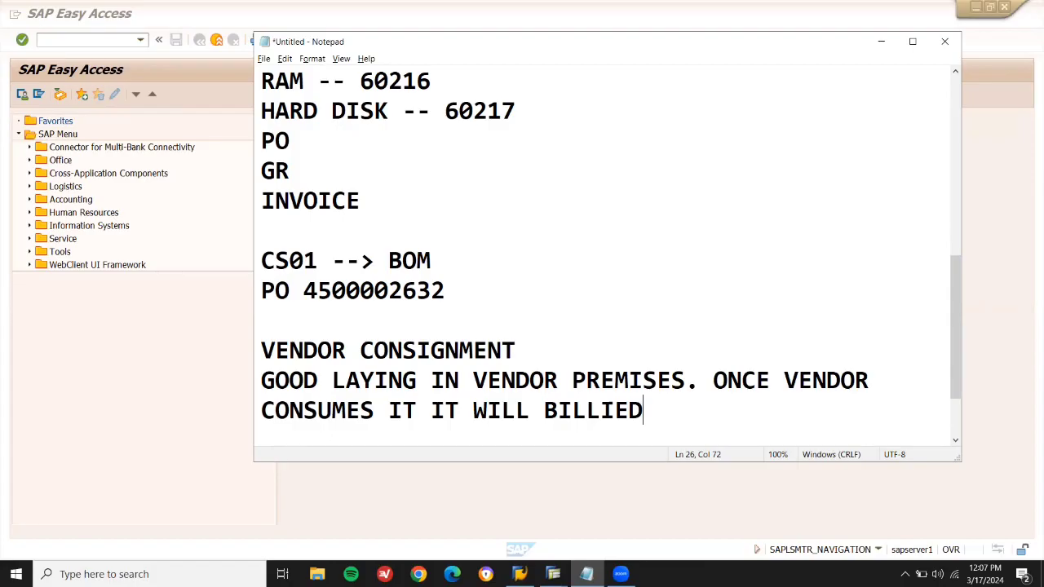
key("Return")
key("BackSpace")
key("Left")
key("Left")
key("BackSpace")
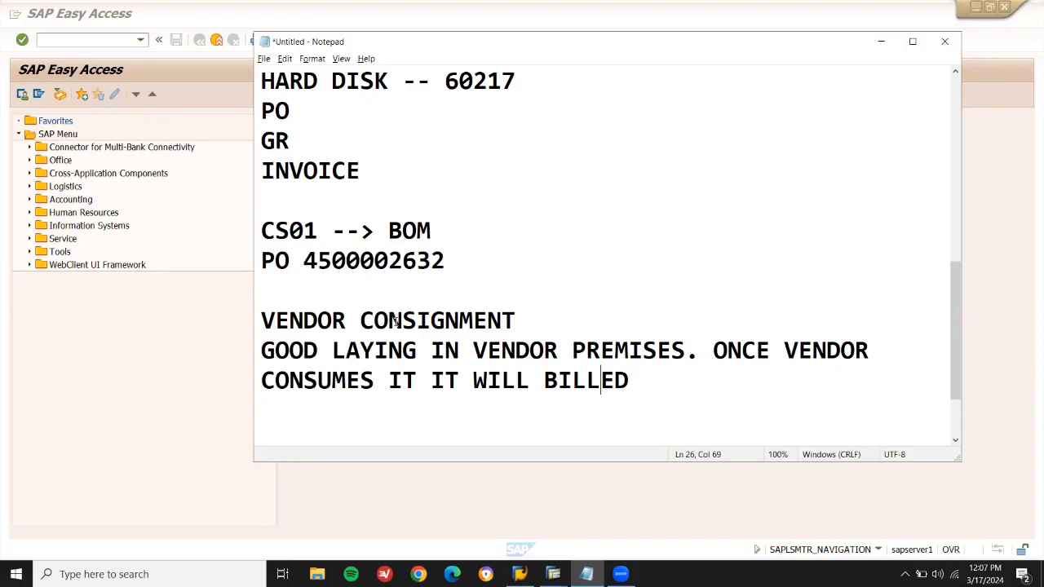
Start a new ME11 info record with info category Consignment.
left_click(105, 41)
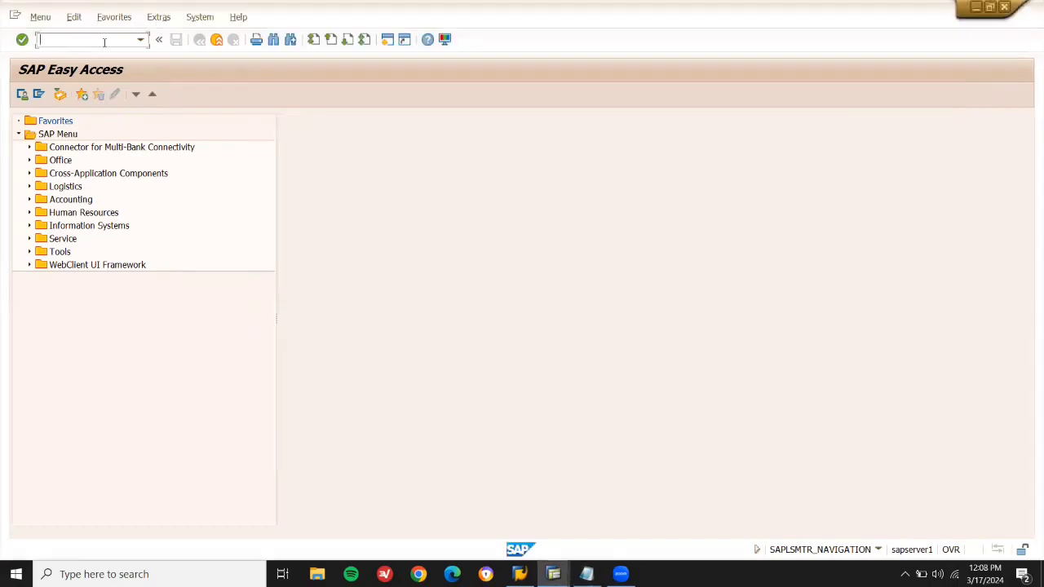
type("ME11")
key("Return")
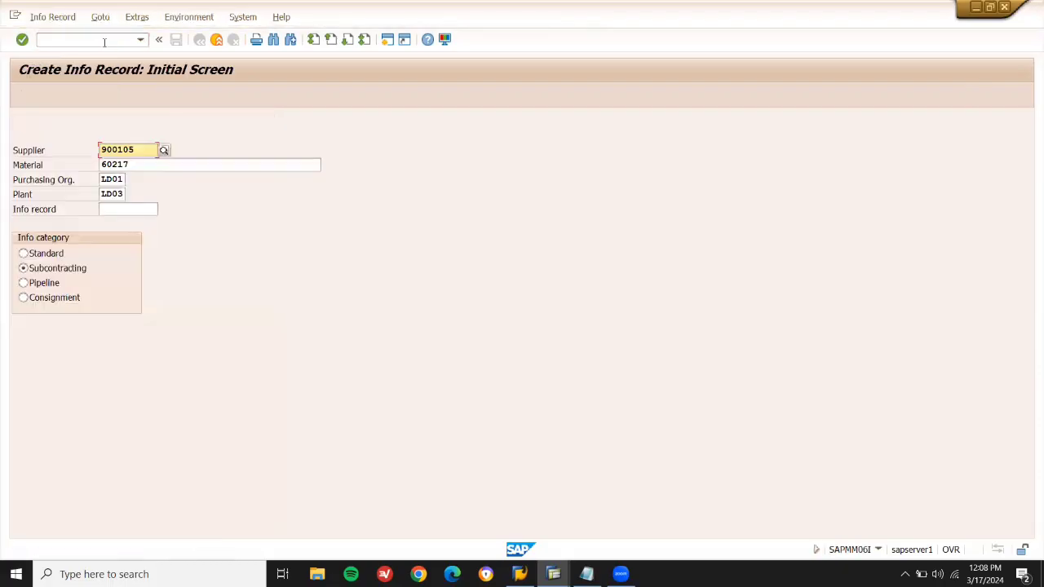
left_click(56, 305)
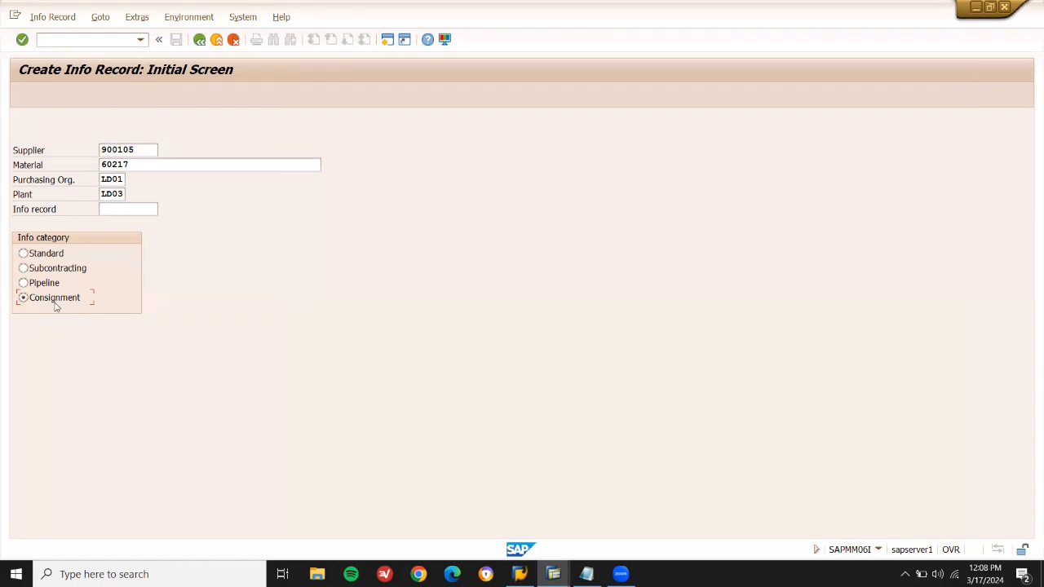
left_click(139, 149)
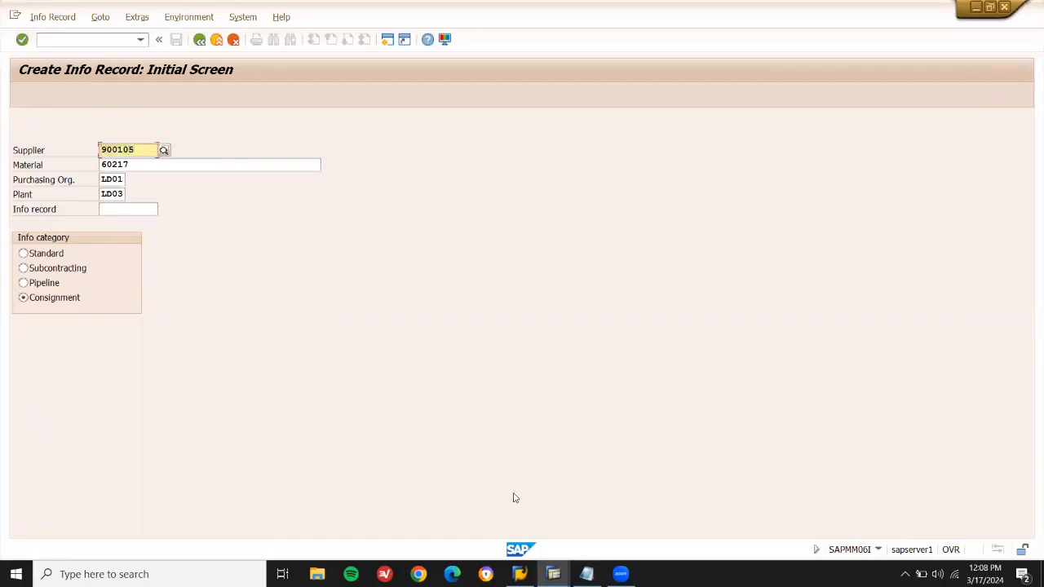
Copy supplier 900105 and material 60217 into the Notepad notes.
left_click(587, 573)
left_click(678, 389)
key("Return")
key("Return")
type("900105")
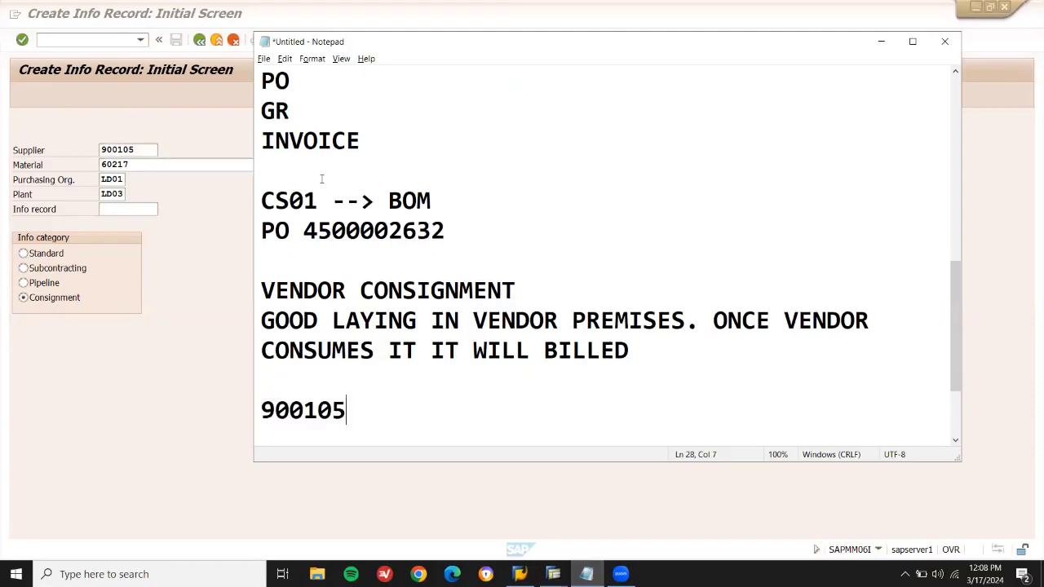
left_click(187, 165)
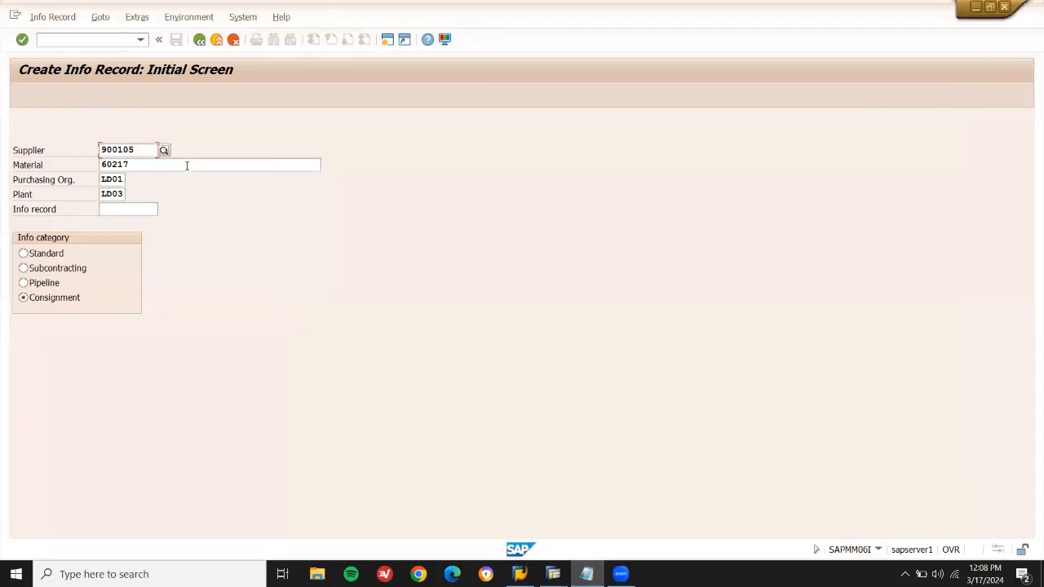
double_click(186, 165)
key("ctrl+c")
left_click(186, 166)
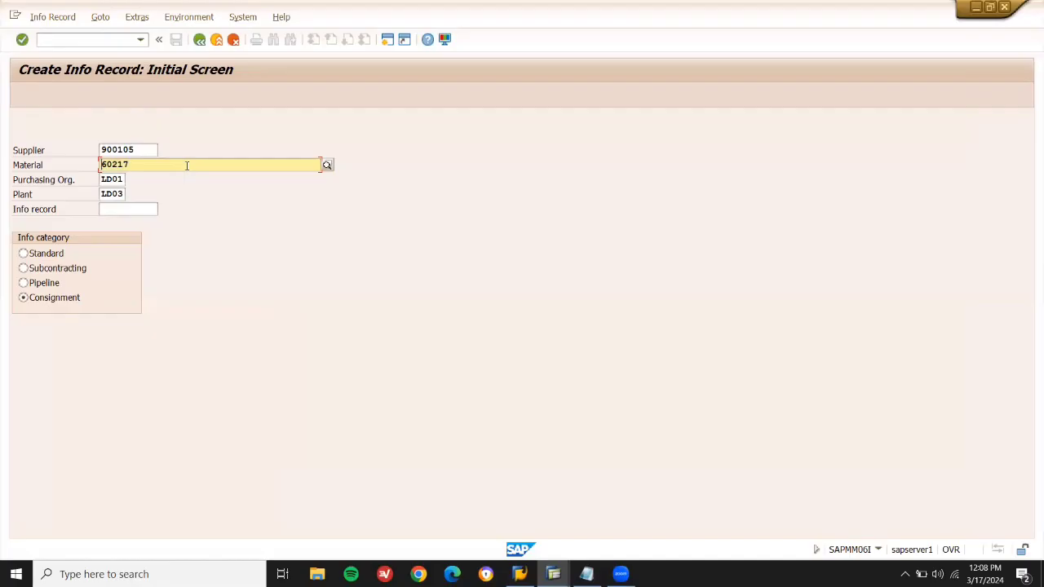
key("alt+Tab")
key("ctrl+v")
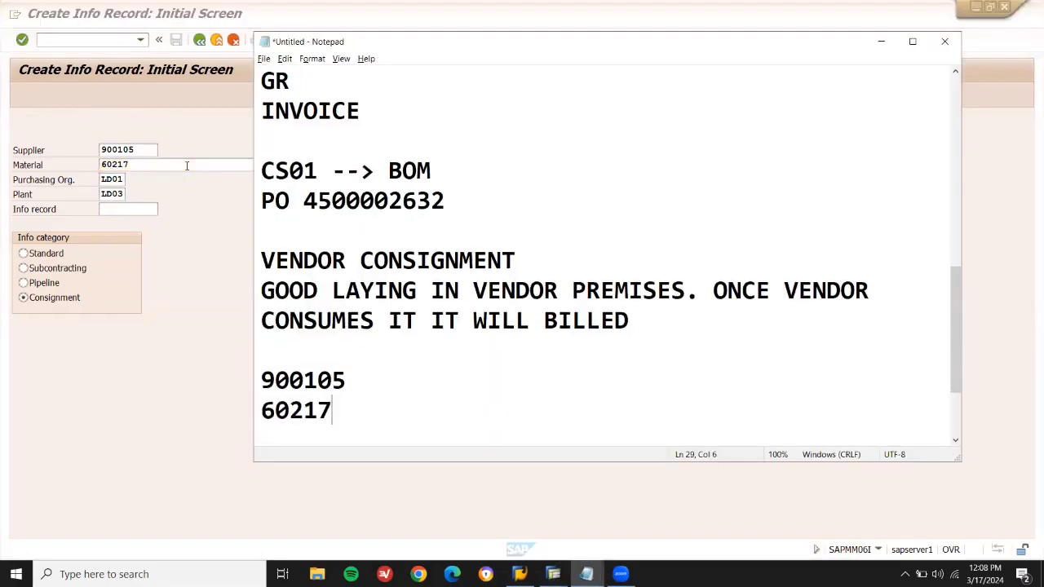
Proceed past the general data to Purch. Organization Data 1.
left_click(125, 212)
key("Return")
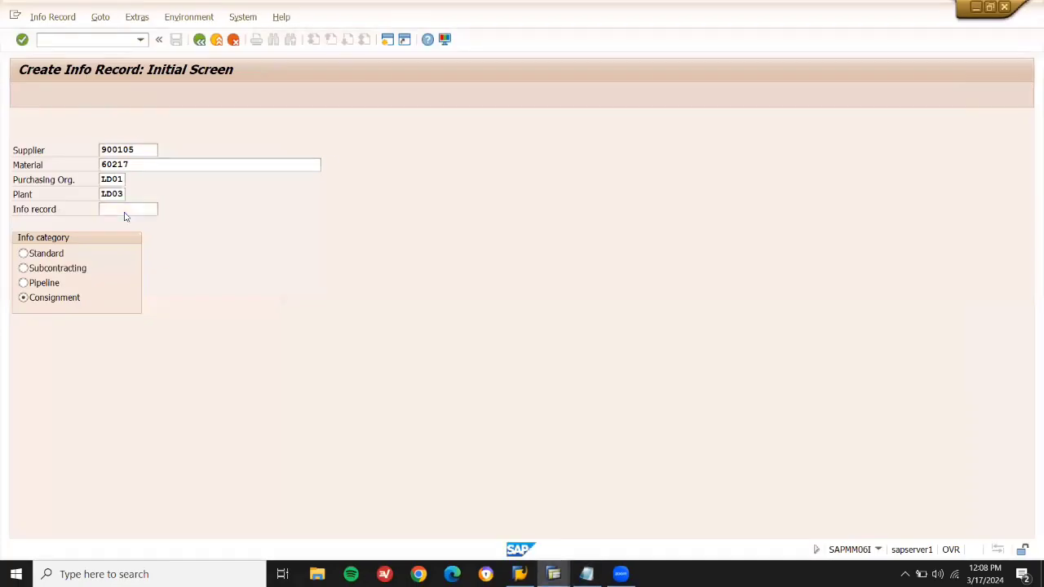
key("Return")
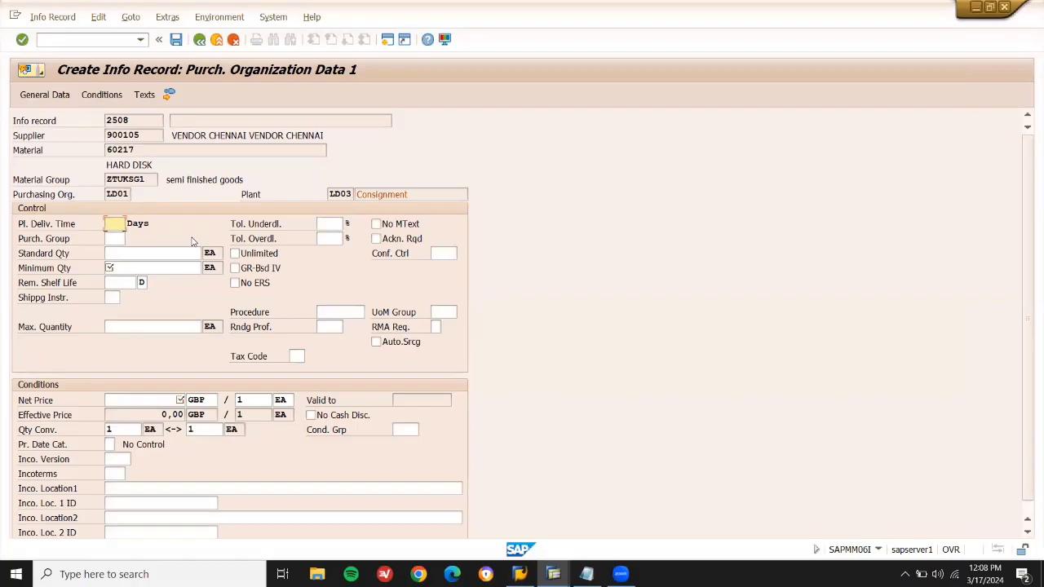
Enter planned delivery time 1, standard and minimum quantity 10, and net price 4500.
type("1")
key("Tab")
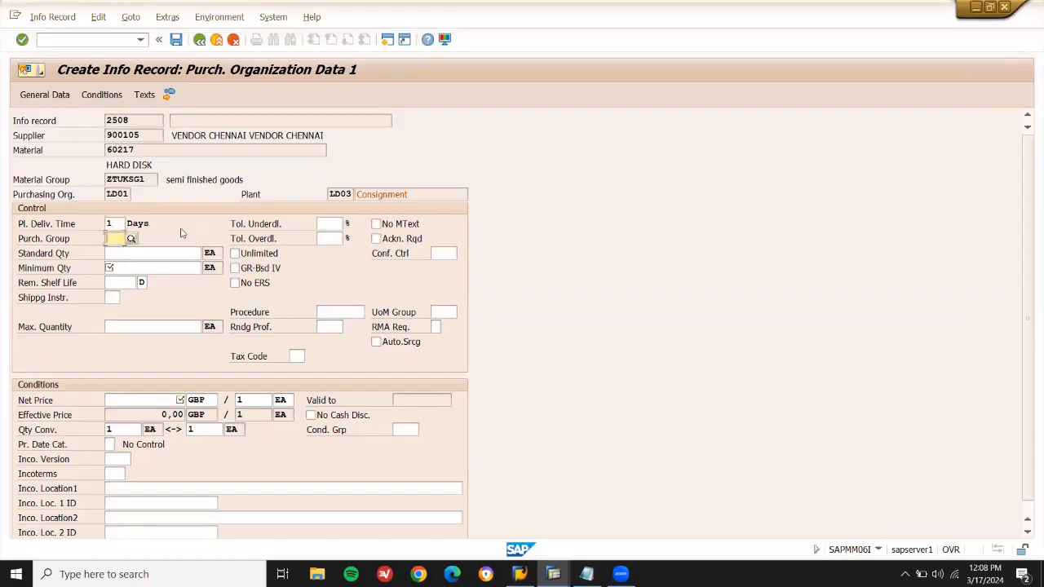
key("Tab")
type("10")
key("Tab")
type("10")
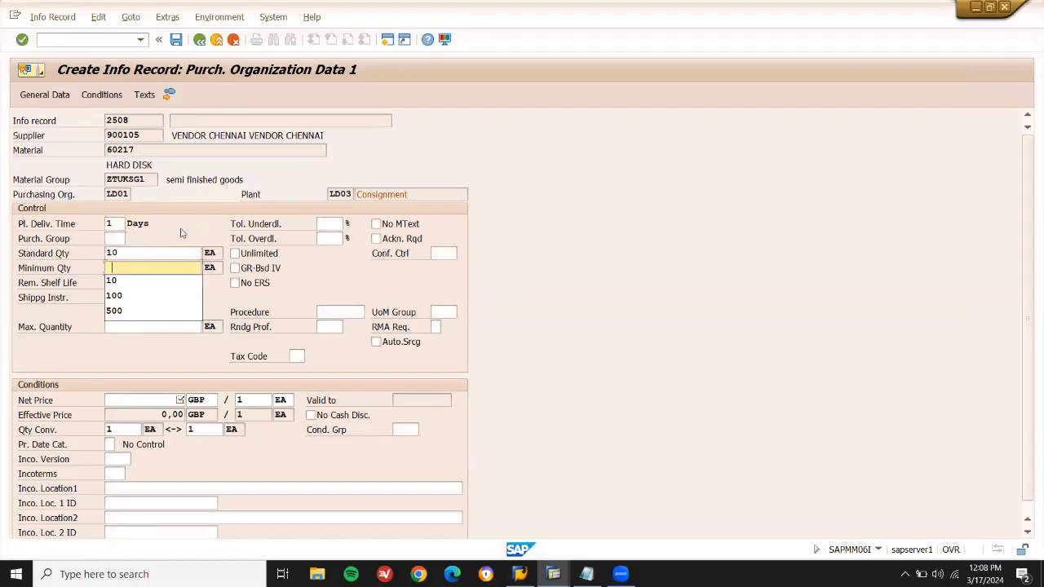
left_click(165, 398)
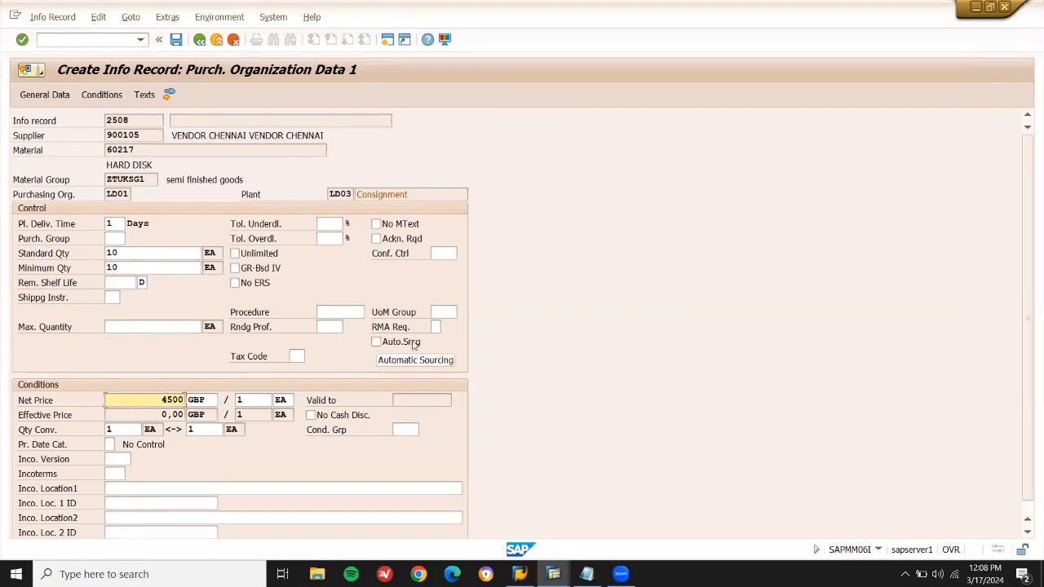
Set tax code V1 and purchasing group 001, then save info record 2508.
left_click(294, 356)
left_click(310, 357)
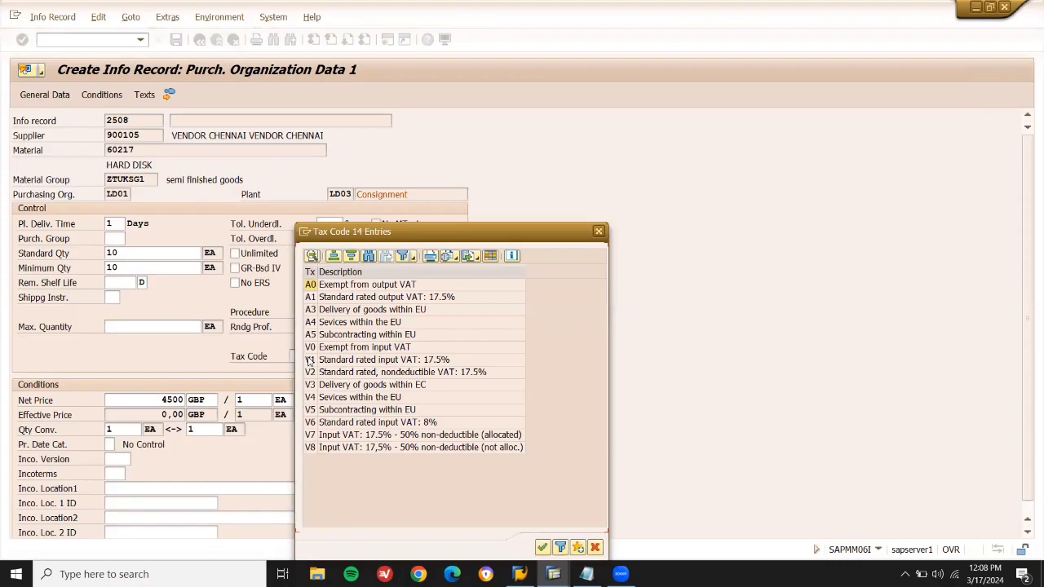
double_click(321, 360)
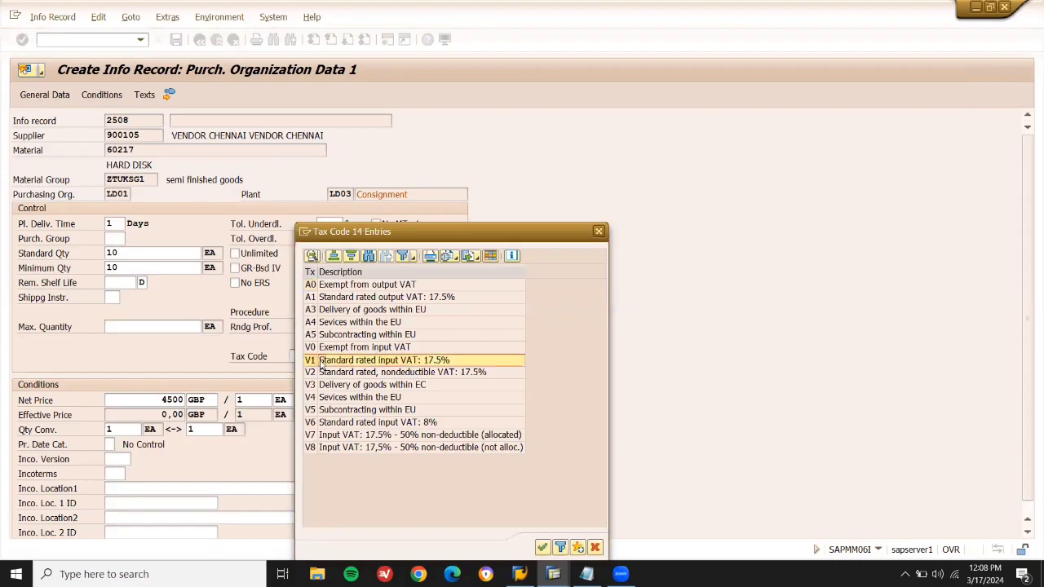
key("Return")
key("space")
key("Down")
key("Return")
key("Return")
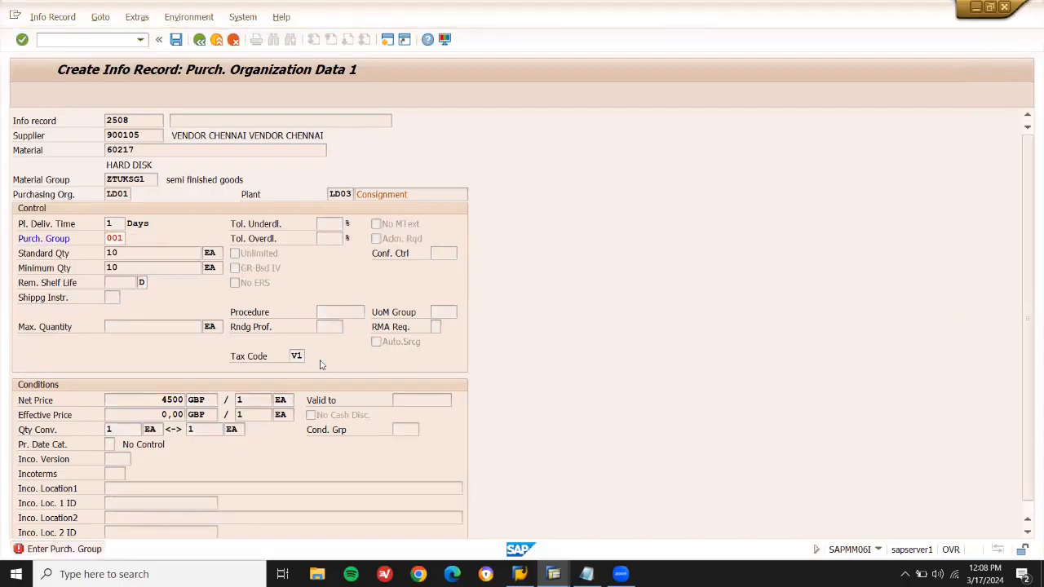
key("F3")
key("F3")
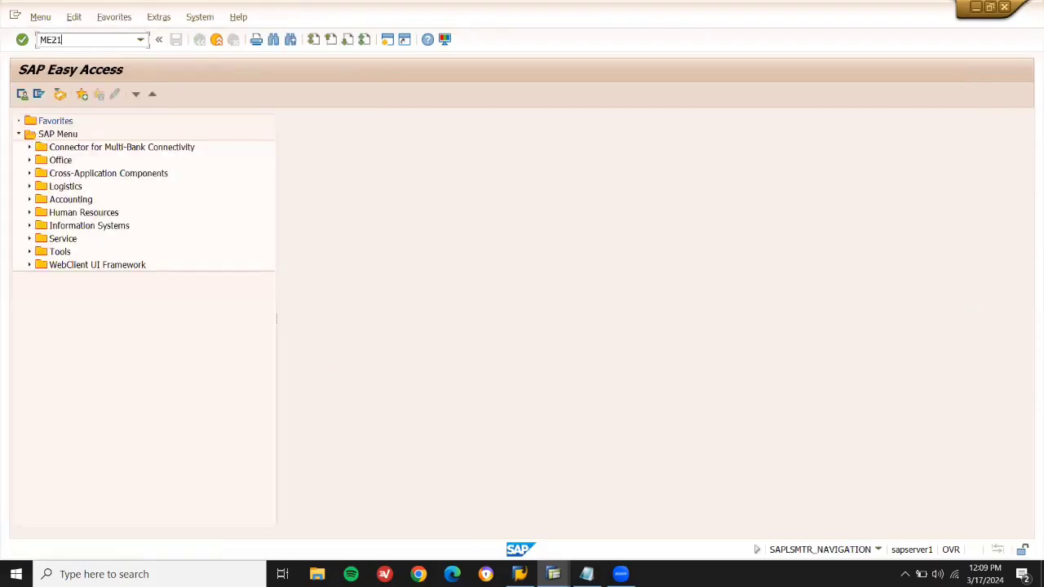
Start a purchase order for supplier 900105 with purchasing organization LD01.
key("Return")
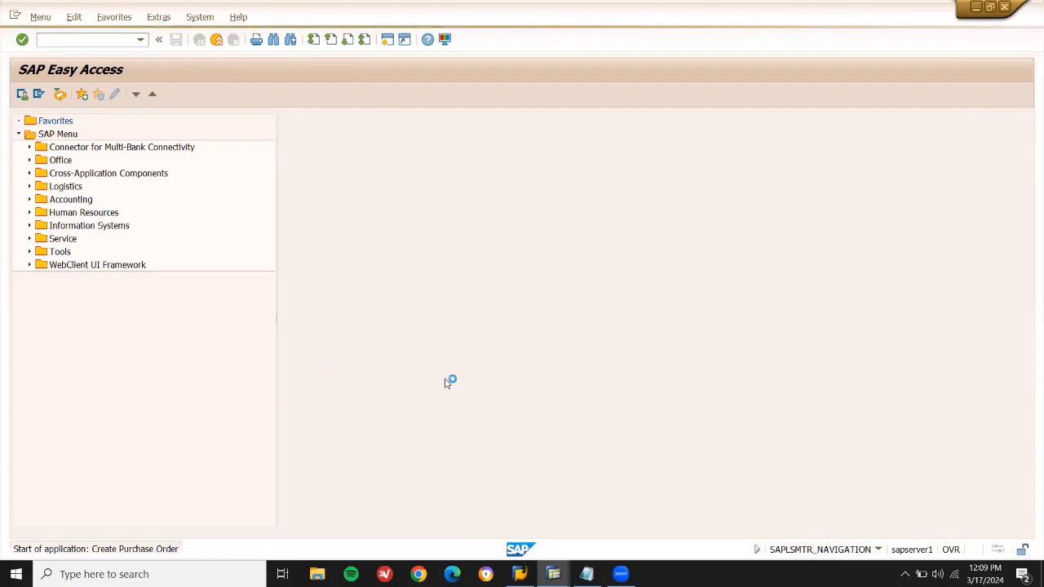
left_click(586, 574)
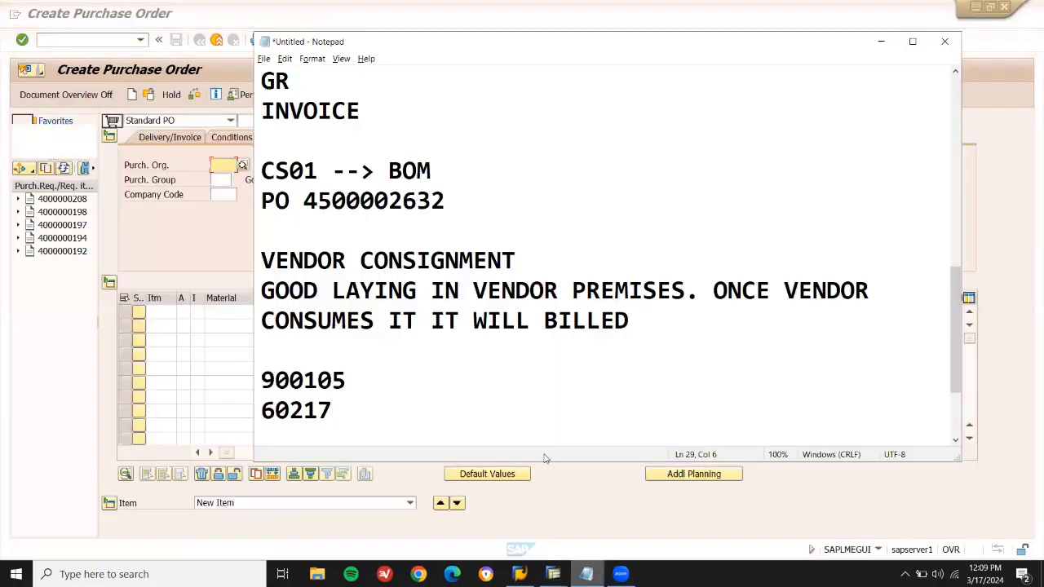
double_click(314, 386)
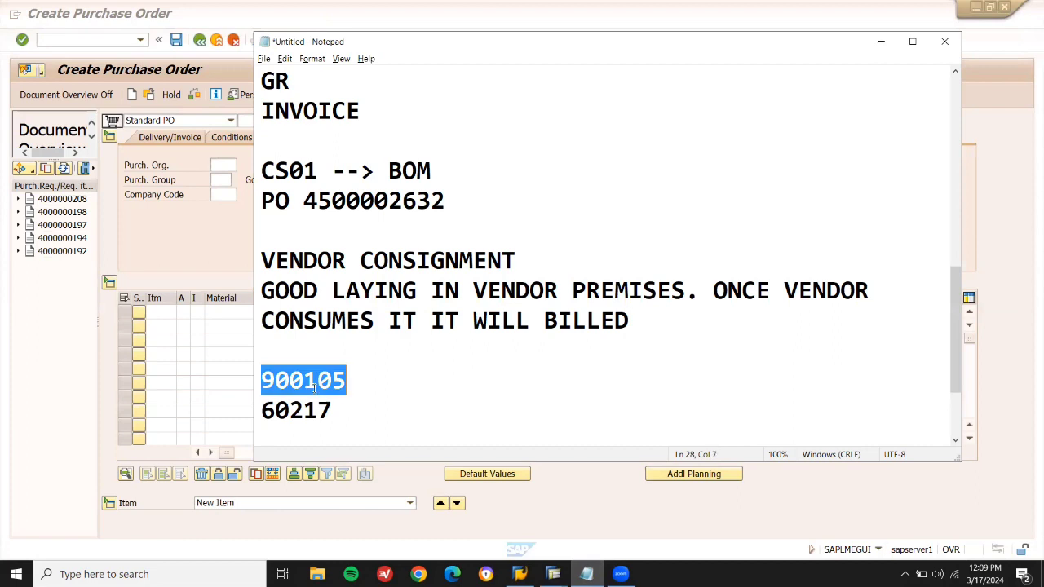
key("alt+Tab")
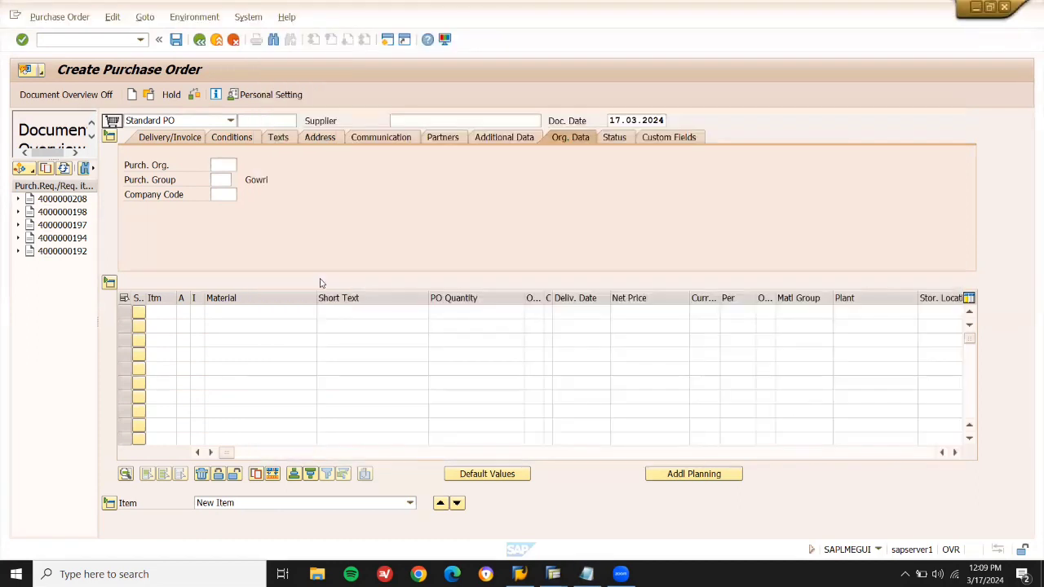
left_click(412, 121)
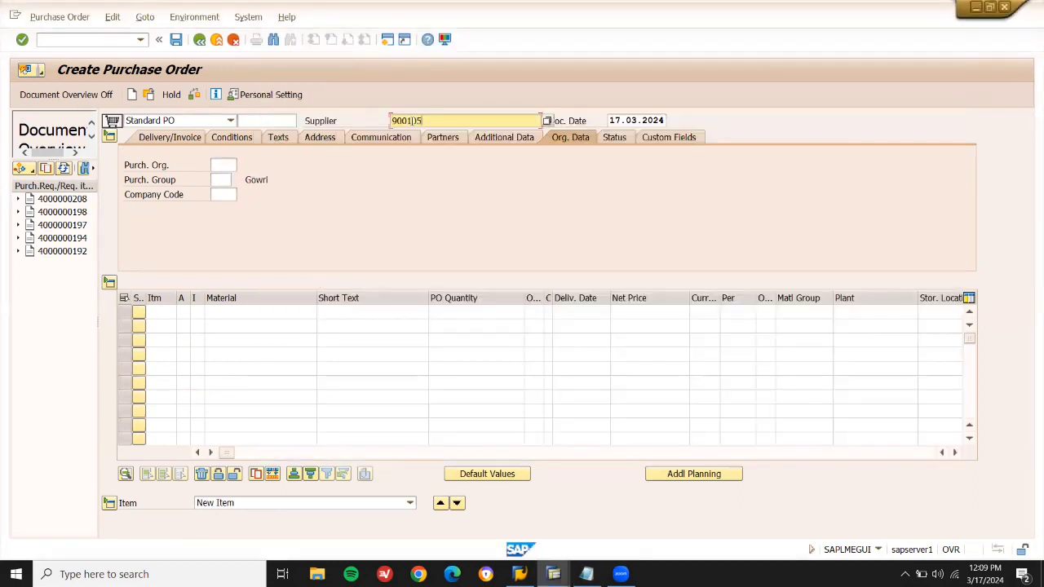
left_click(224, 165)
key("BackSpace")
key("Down")
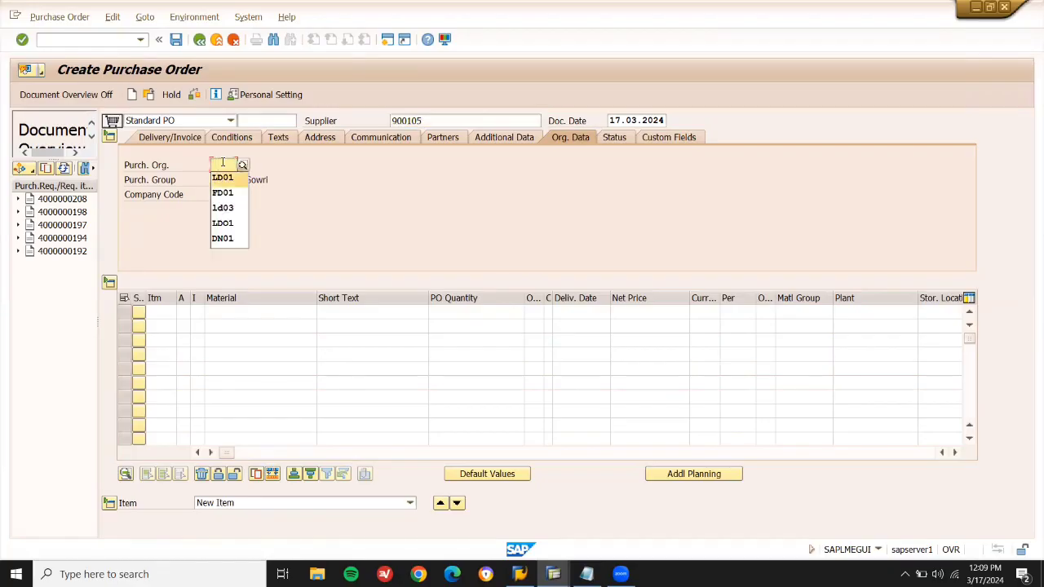
key("Return")
key("Return")
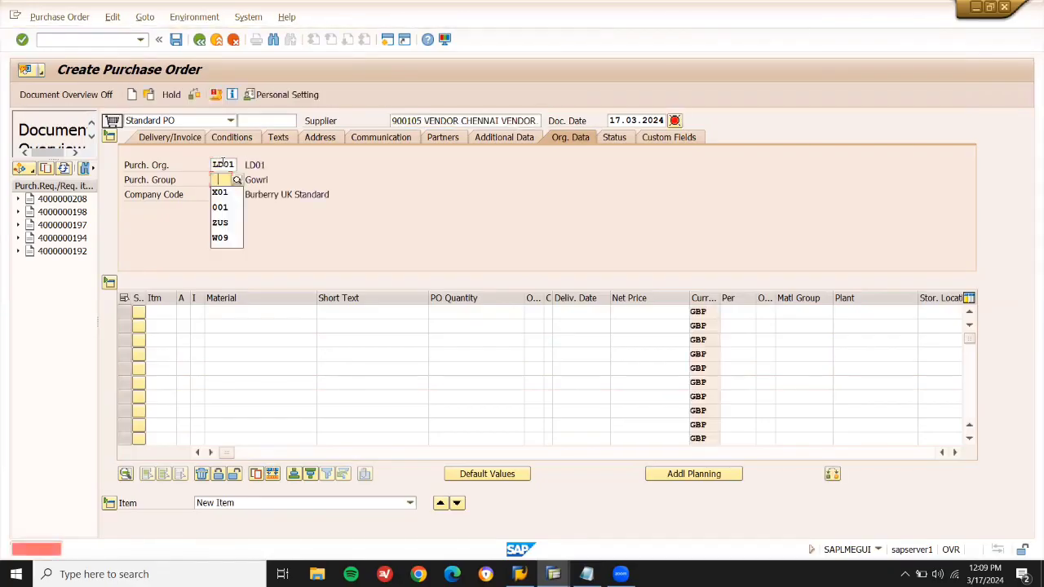
Add item 60217, quantity 10, at plant LD03 with the previous storage location.
left_click(243, 310)
key("alt+Tab")
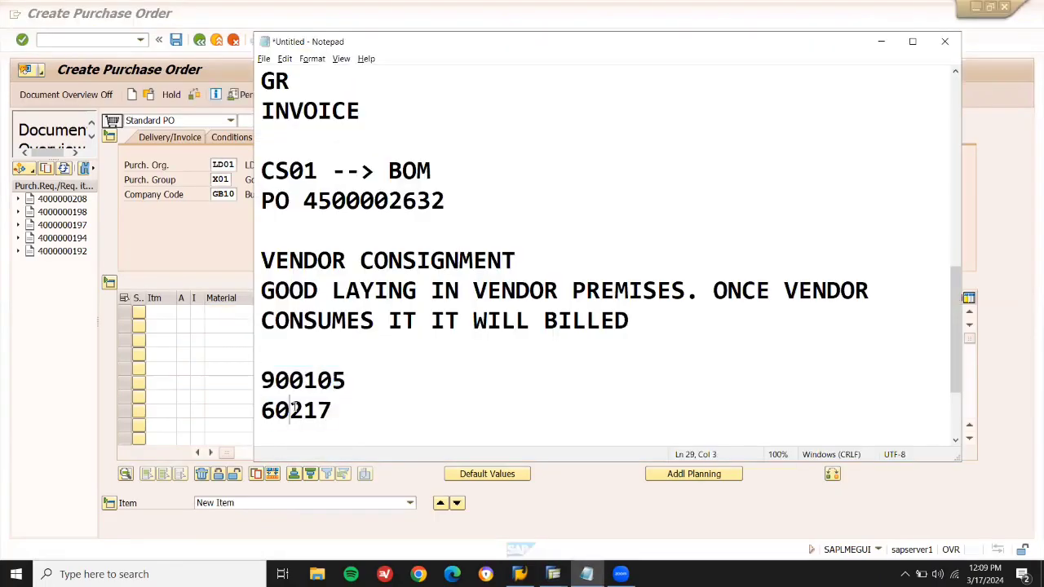
double_click(295, 410)
key("alt+Tab")
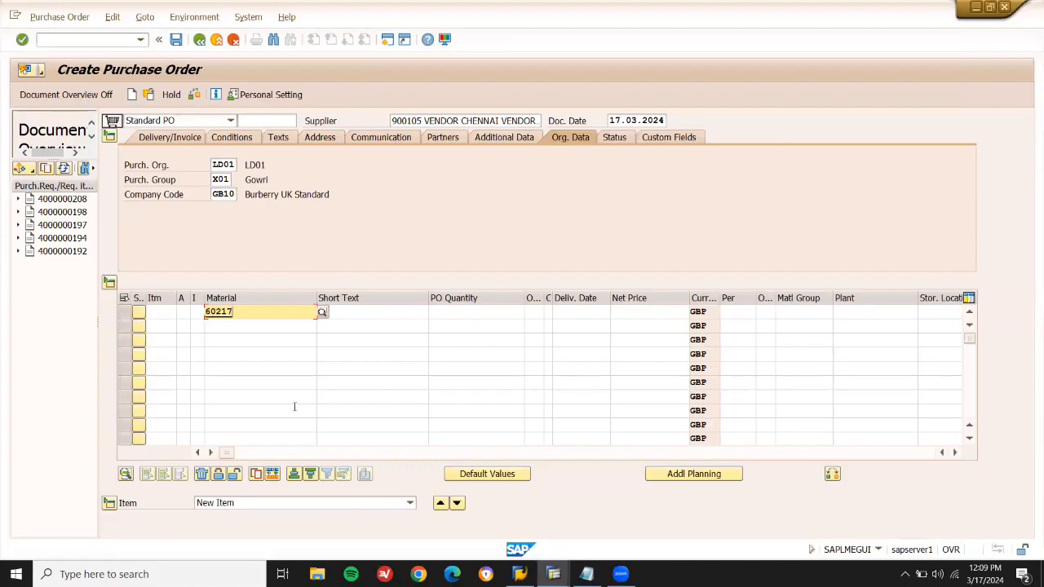
left_click(490, 313)
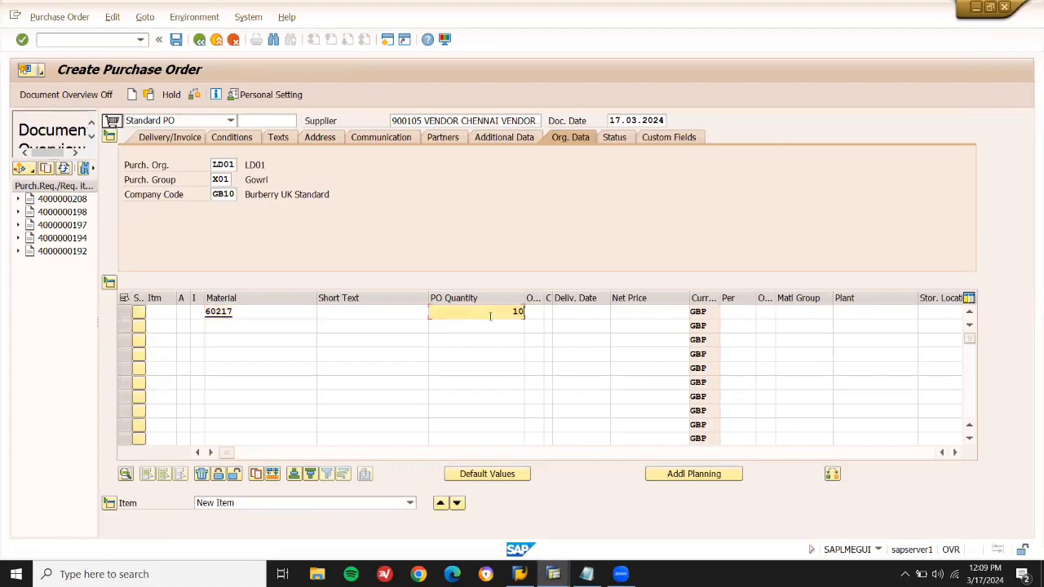
left_click(851, 312)
key("space")
key("Down")
key("Return")
key("Tab")
key("space")
key("Down")
key("Return")
key("Return")
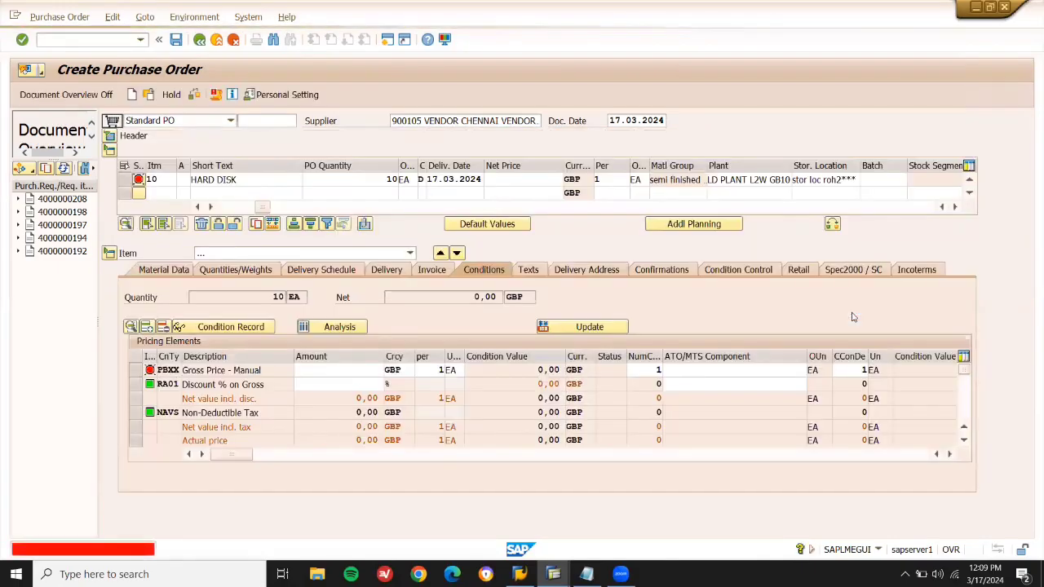
left_click(543, 177)
key("space")
key("Down")
key("Return")
key("Return")
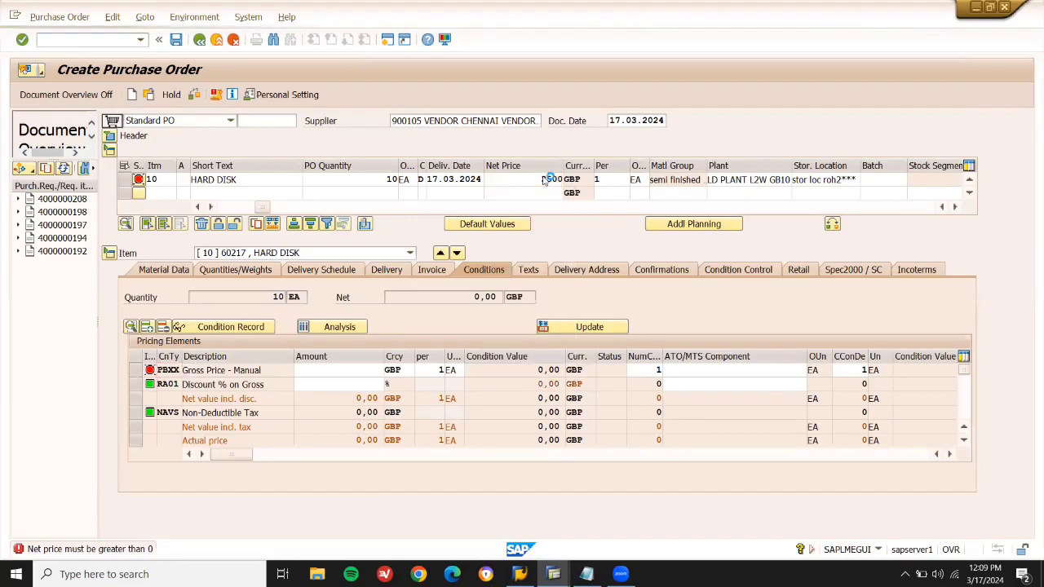
key("Return")
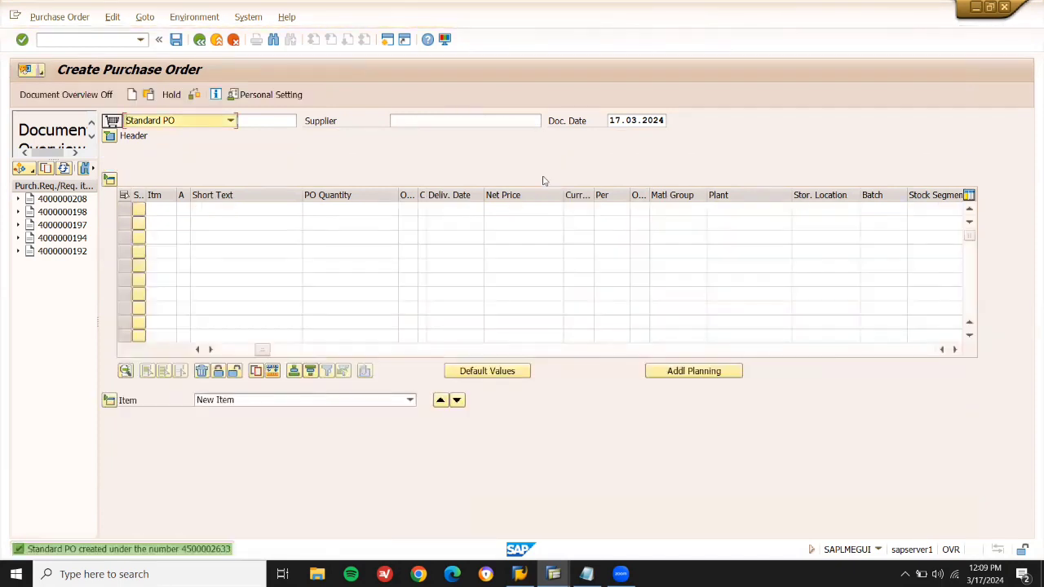
left_click(215, 548)
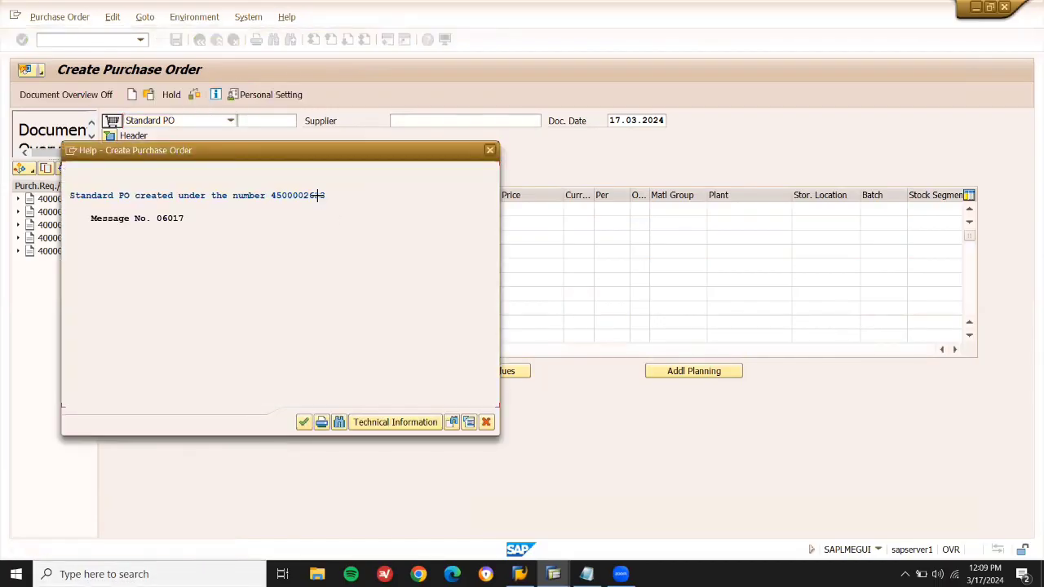
left_click_drag(326, 196, 275, 200)
key("ctrl+c")
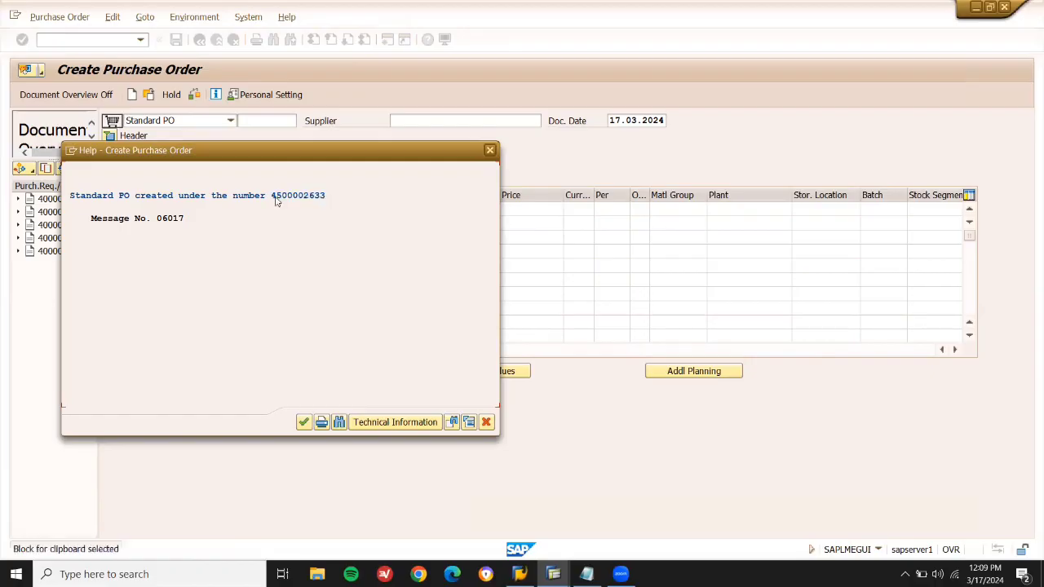
left_click(487, 422)
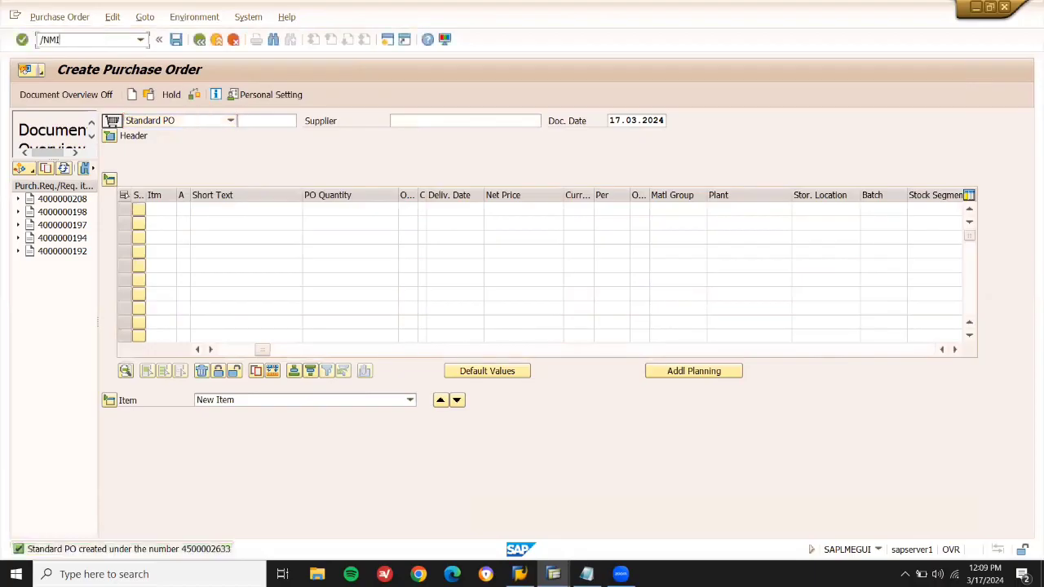
key("Return")
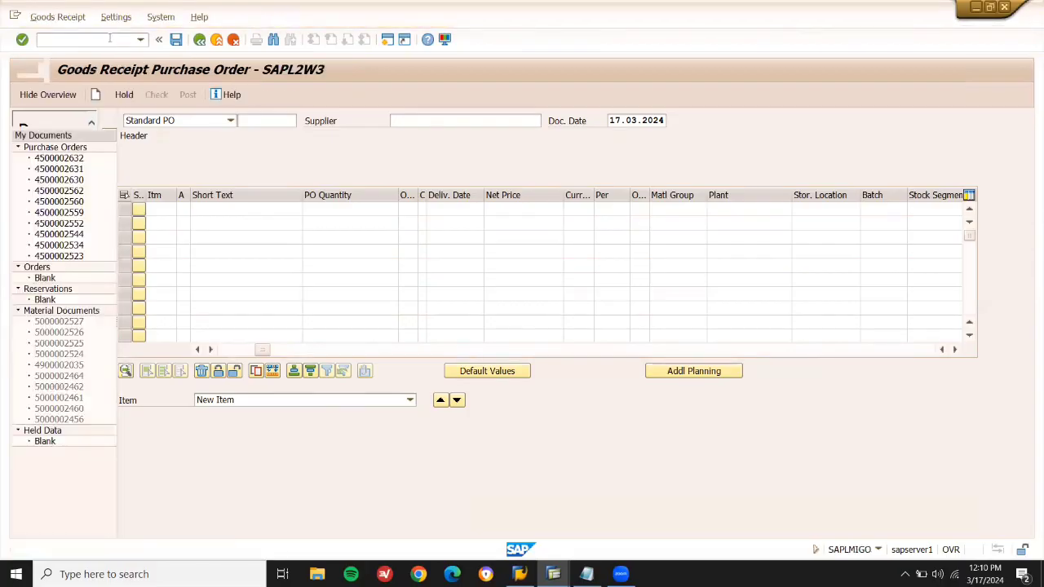
key("ctrl+v")
key("Return")
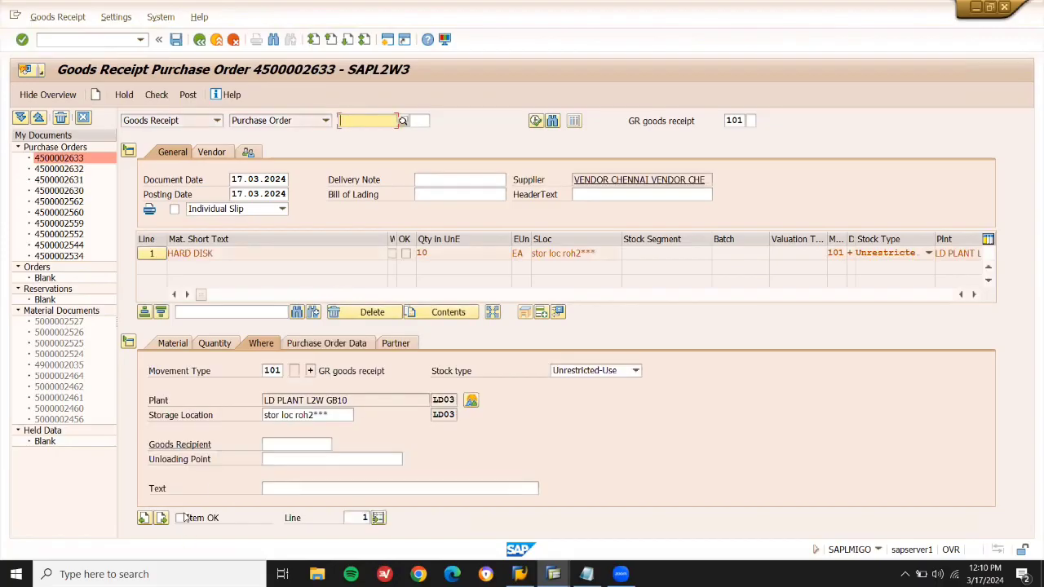
left_click(180, 518)
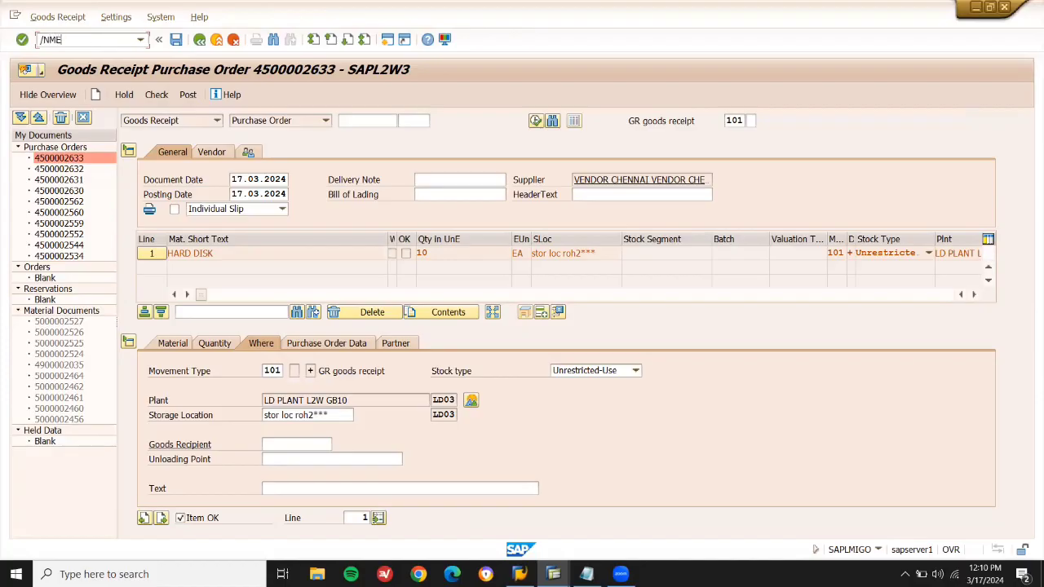
key("Return")
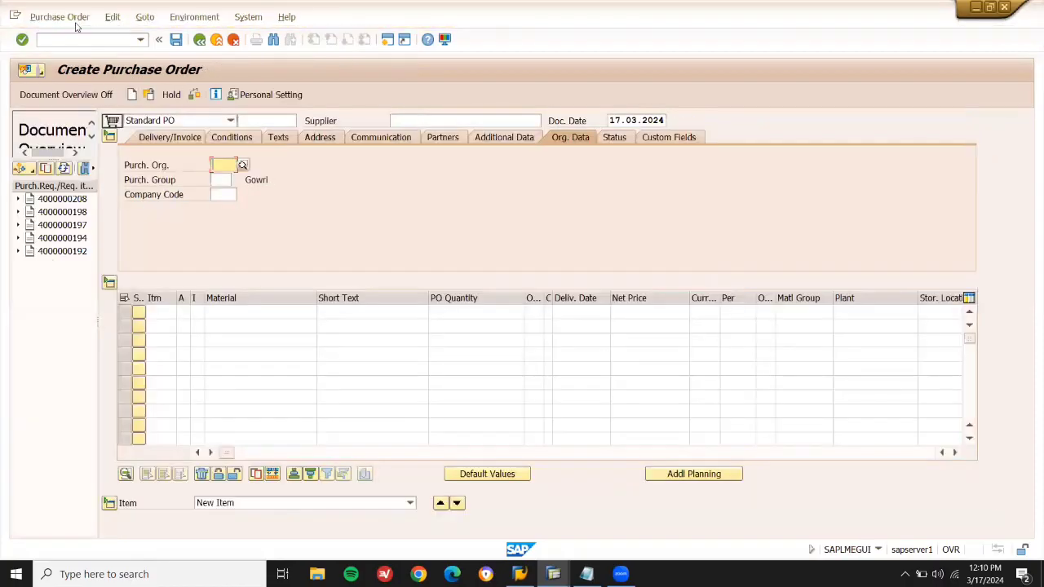
left_click(72, 20)
left_click(74, 37)
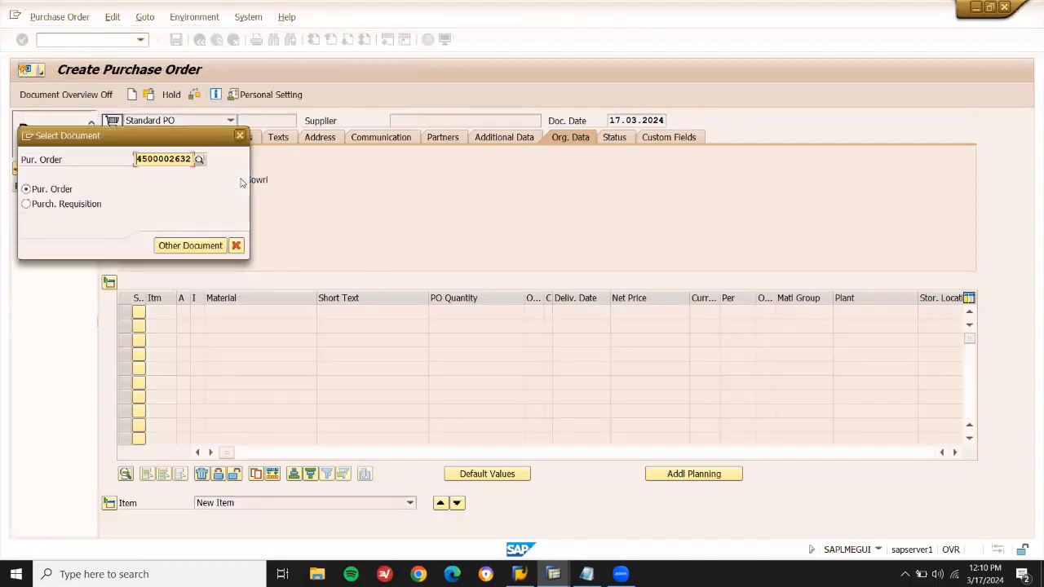
key("Return")
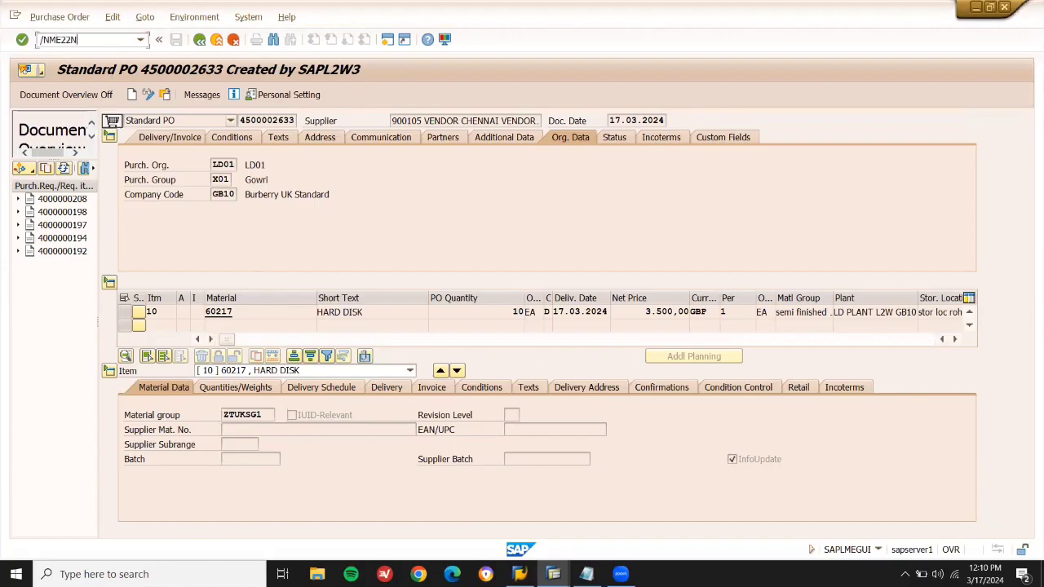
key("Return")
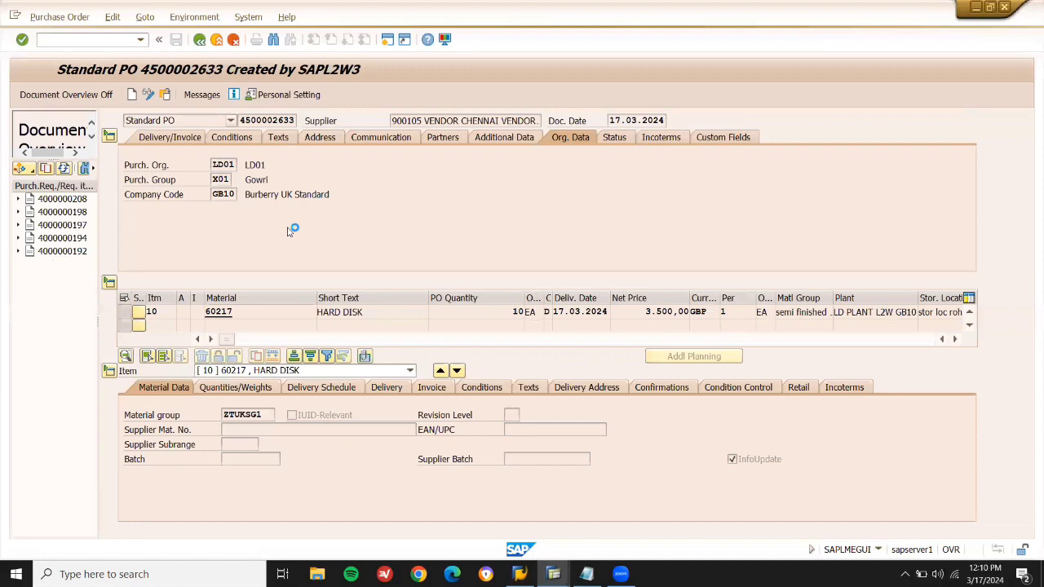
left_click(590, 572)
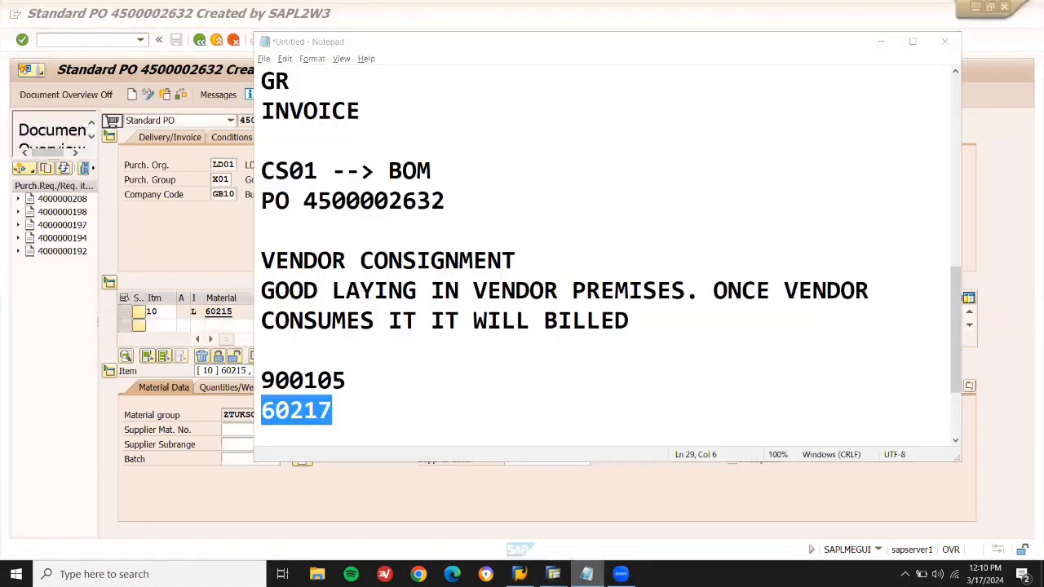
left_click(586, 573)
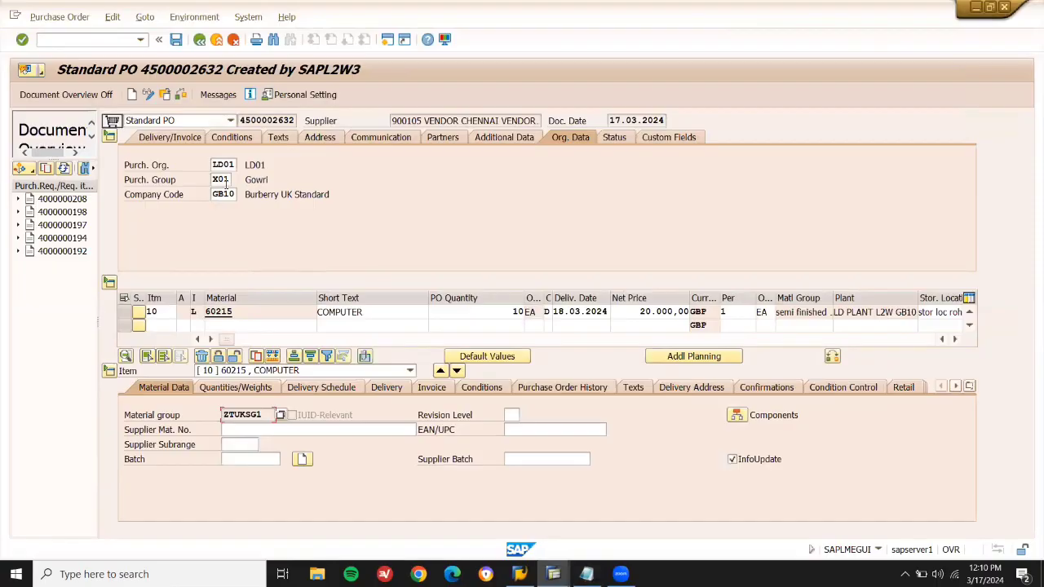
left_click(60, 16)
left_click(68, 36)
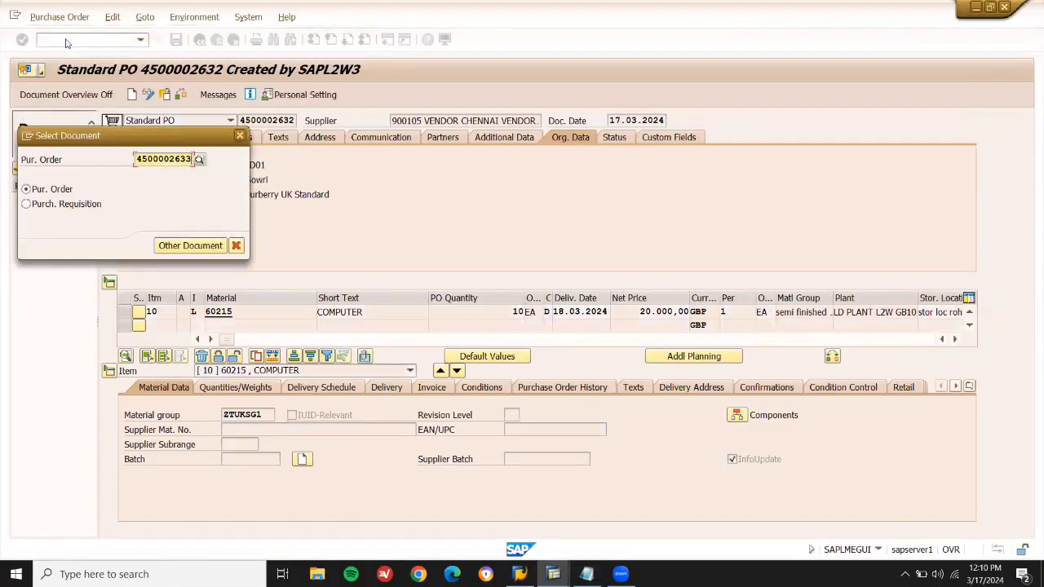
key("Return")
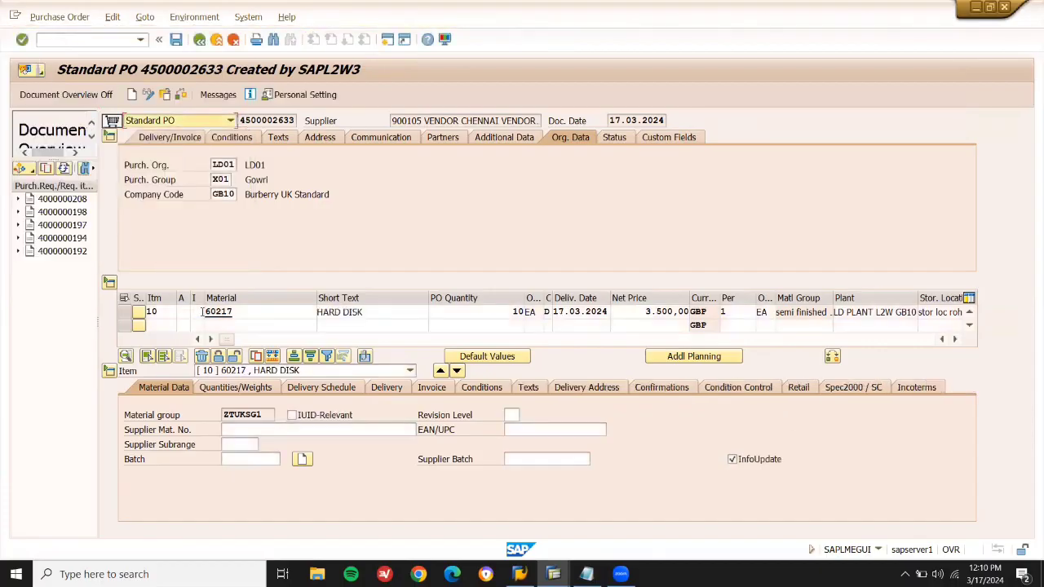
Set item 10's category to K (Consignment) and save the order.
left_click(196, 311)
double_click(214, 315)
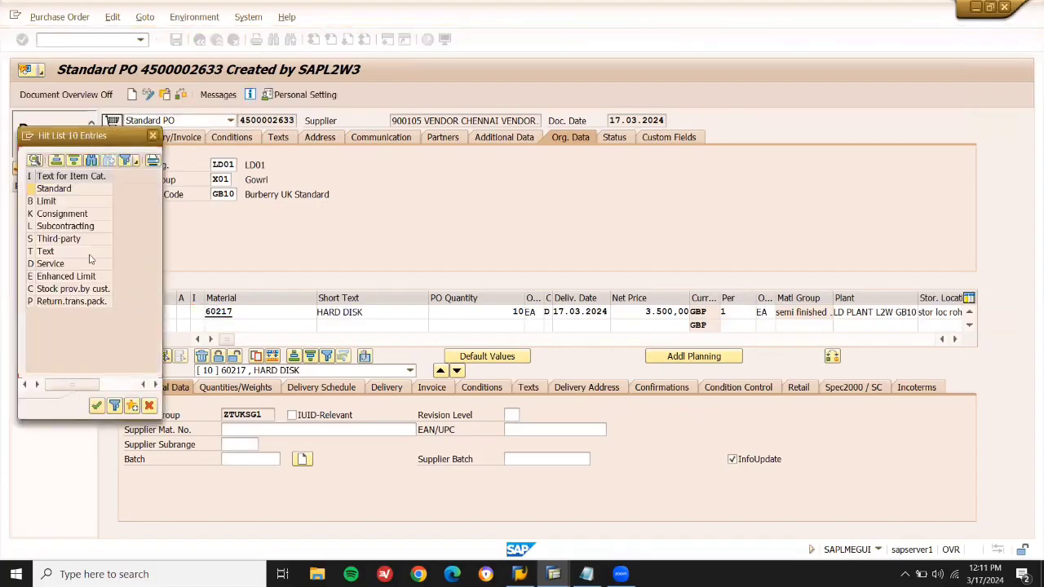
double_click(90, 216)
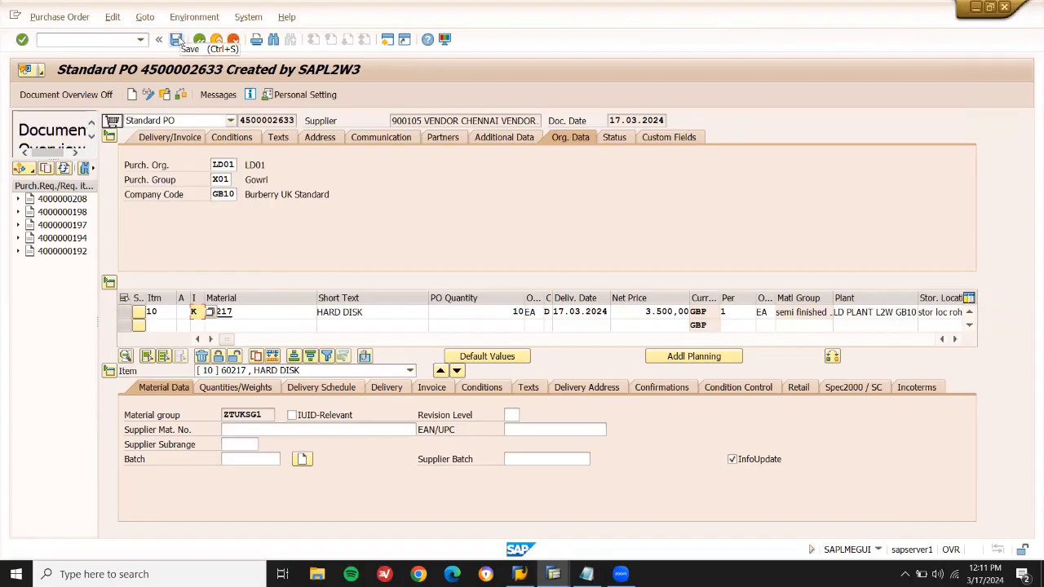
left_click(179, 39)
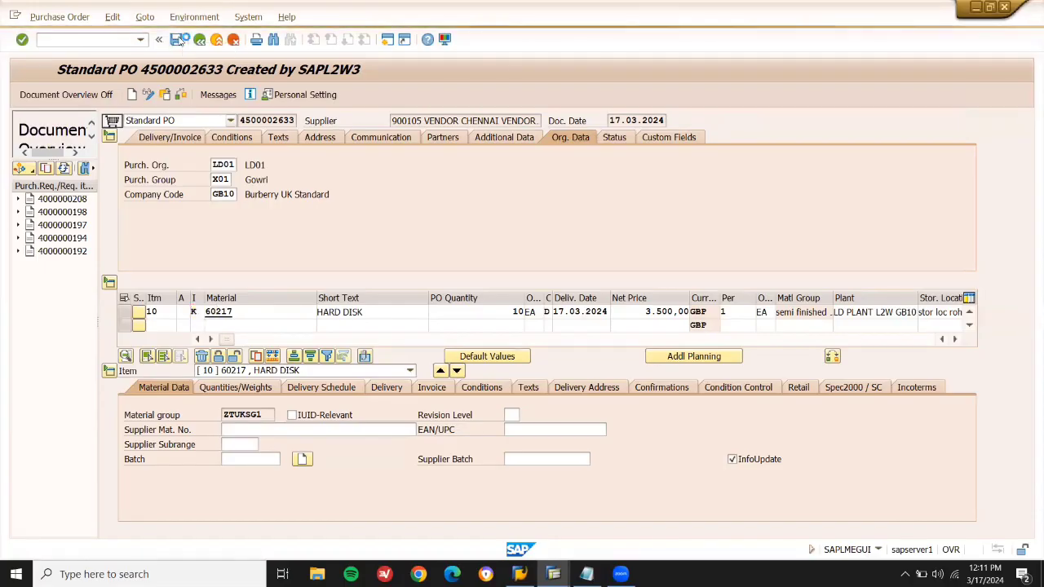
left_click(119, 40)
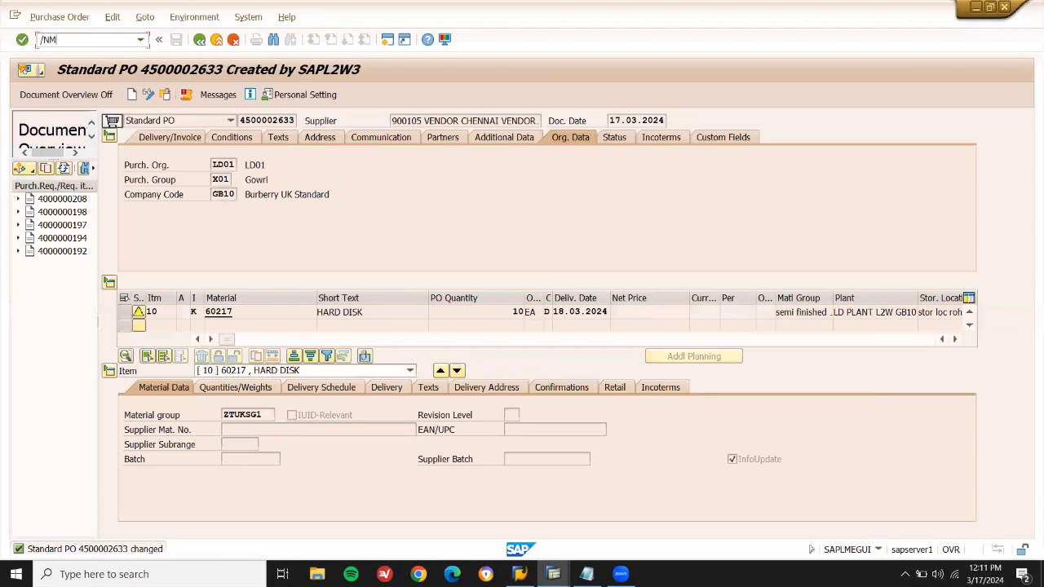
key("Return")
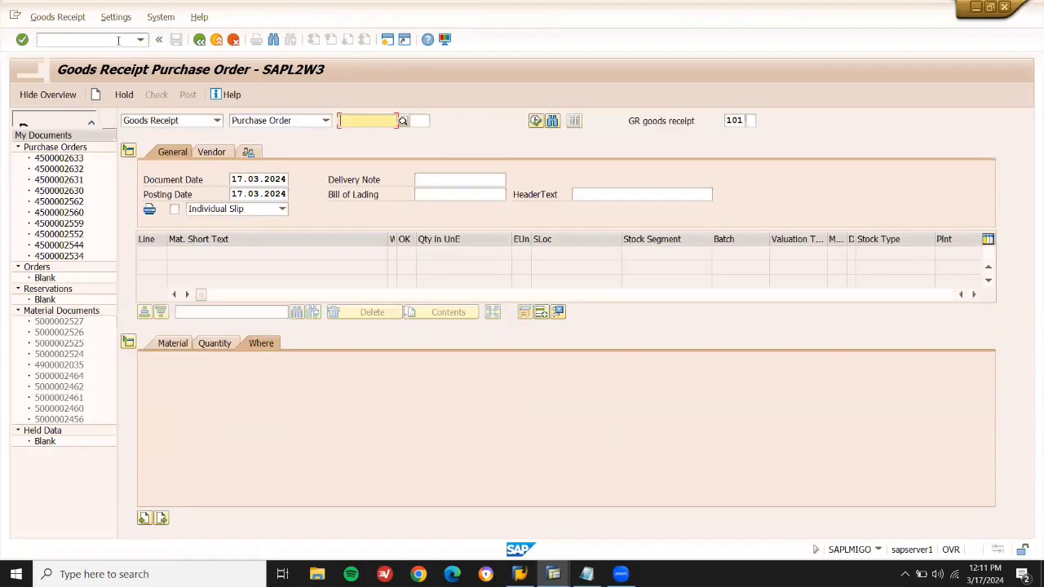
key("ctrl+v")
key("Return")
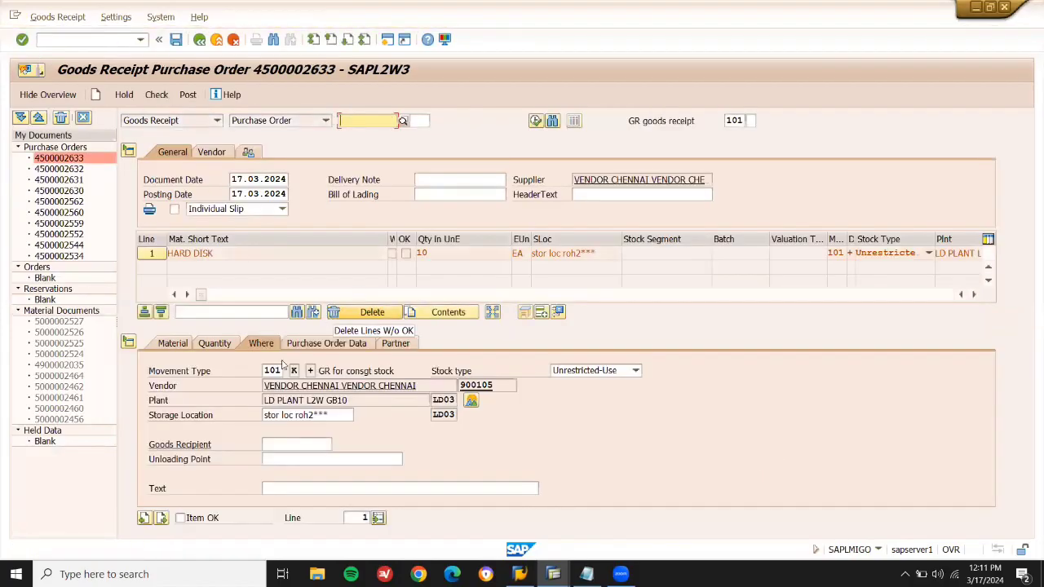
left_click(181, 523)
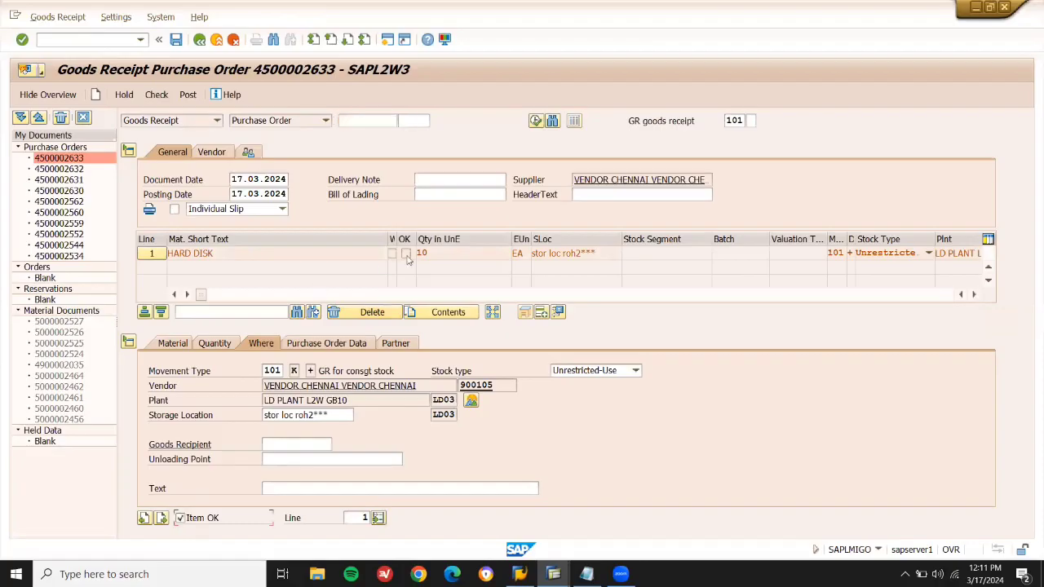
left_click(189, 95)
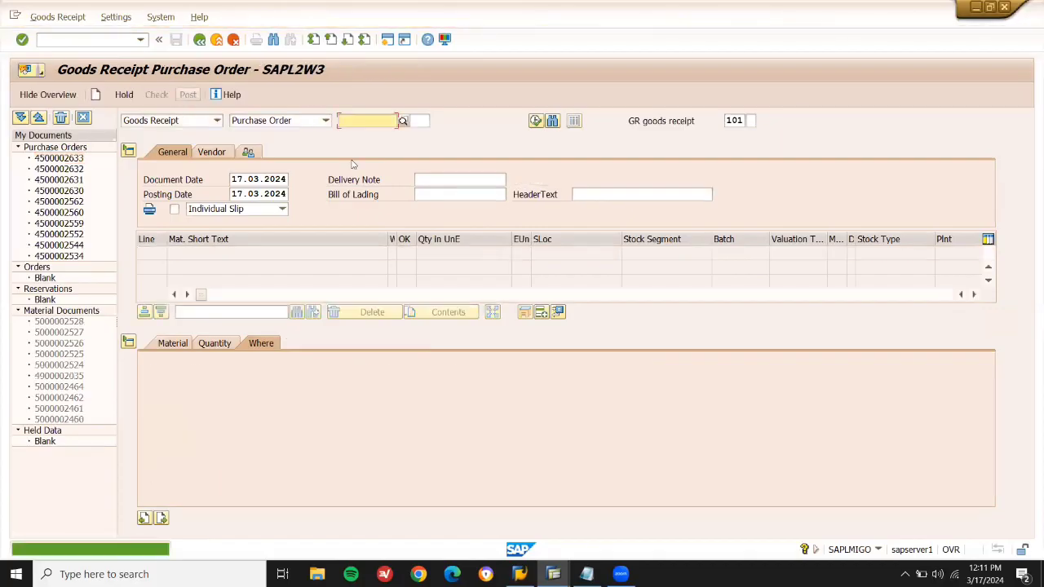
mouse_move(553, 574)
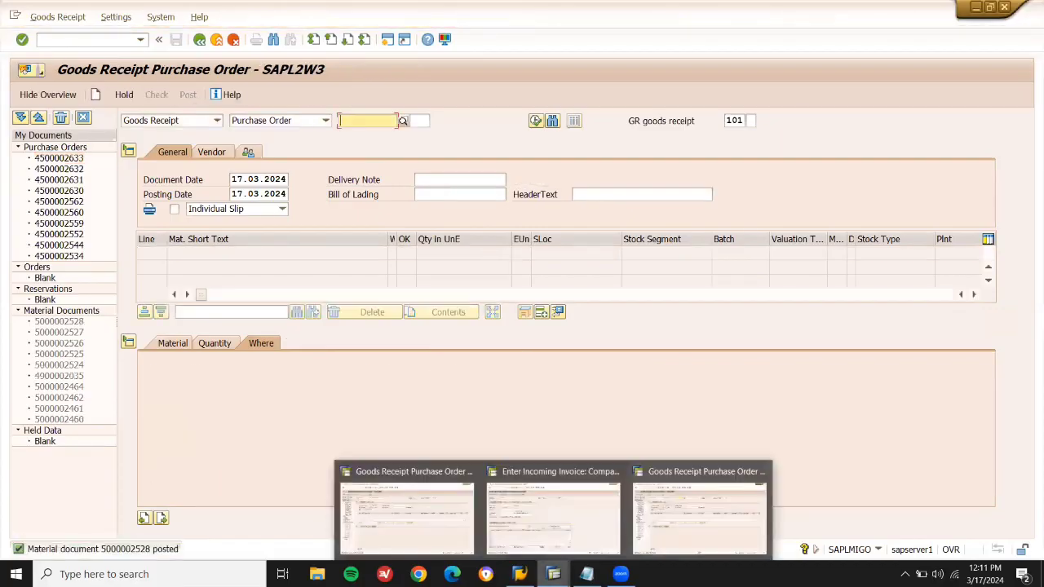
left_click(684, 543)
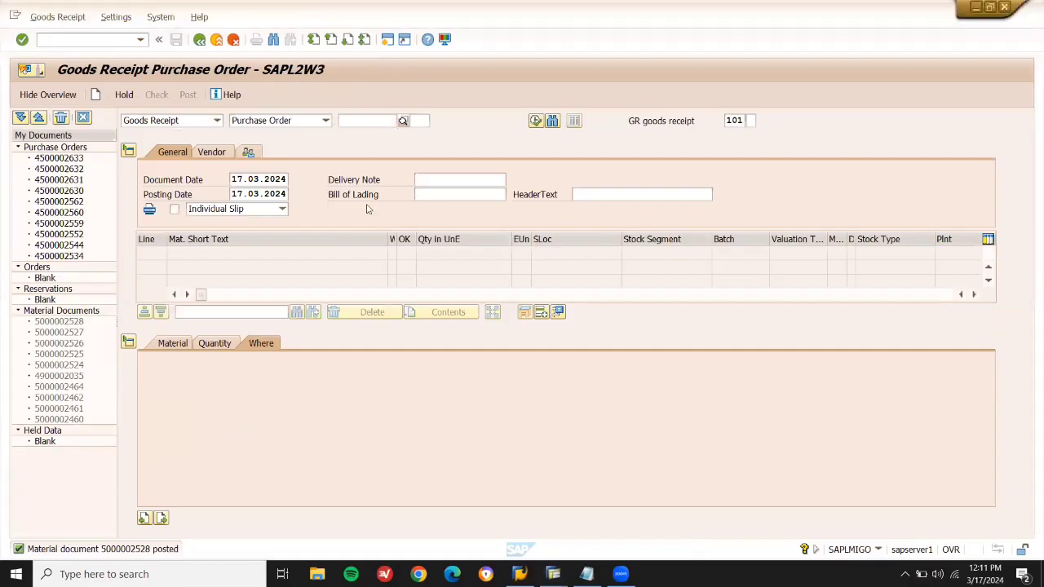
left_click(111, 39)
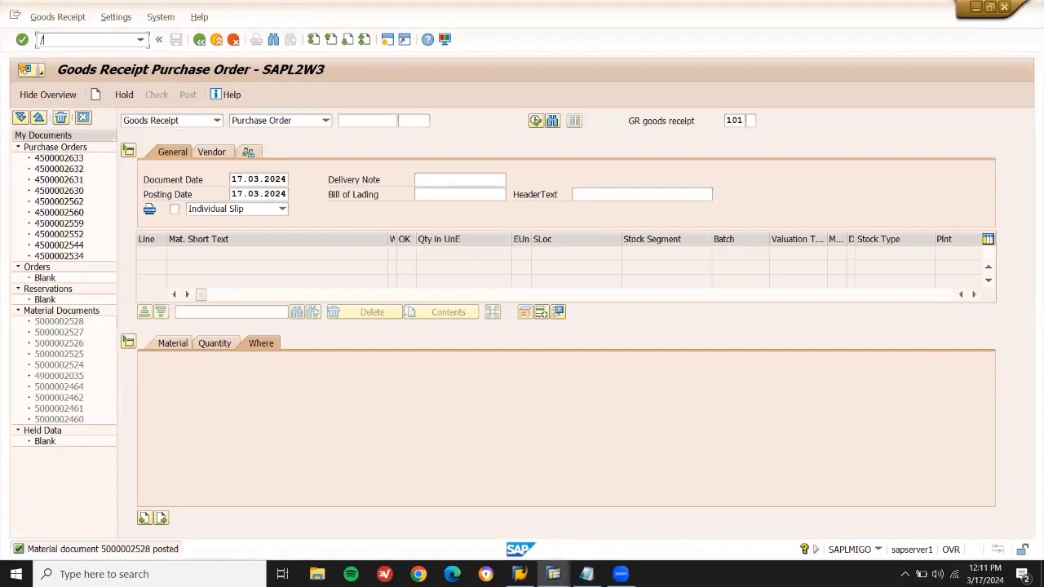
Run MMBE for 60217, select the 10,000 EA Vendor Consignment line, then switch to Notepad.
key("Return")
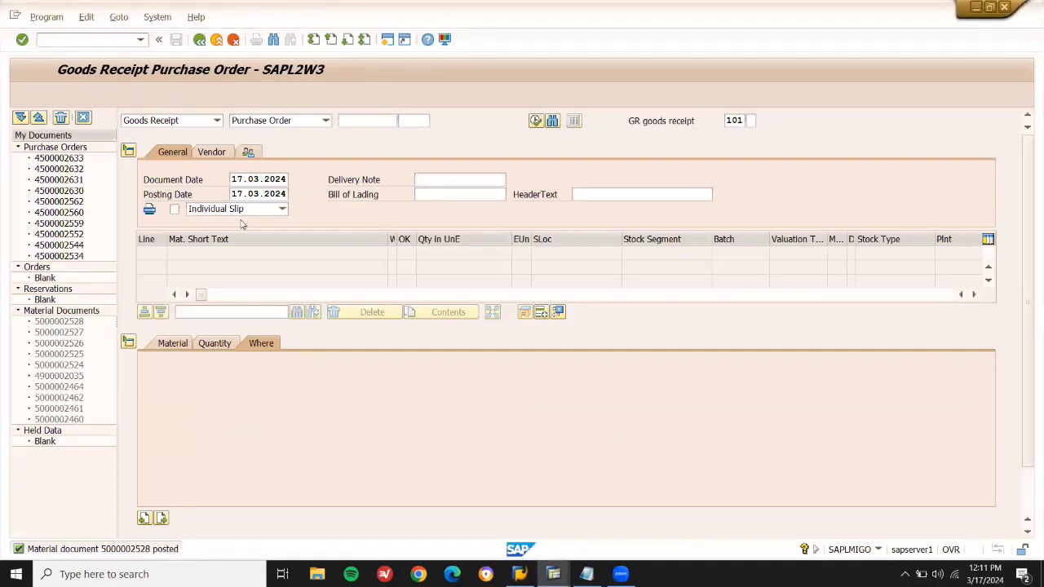
left_click(22, 94)
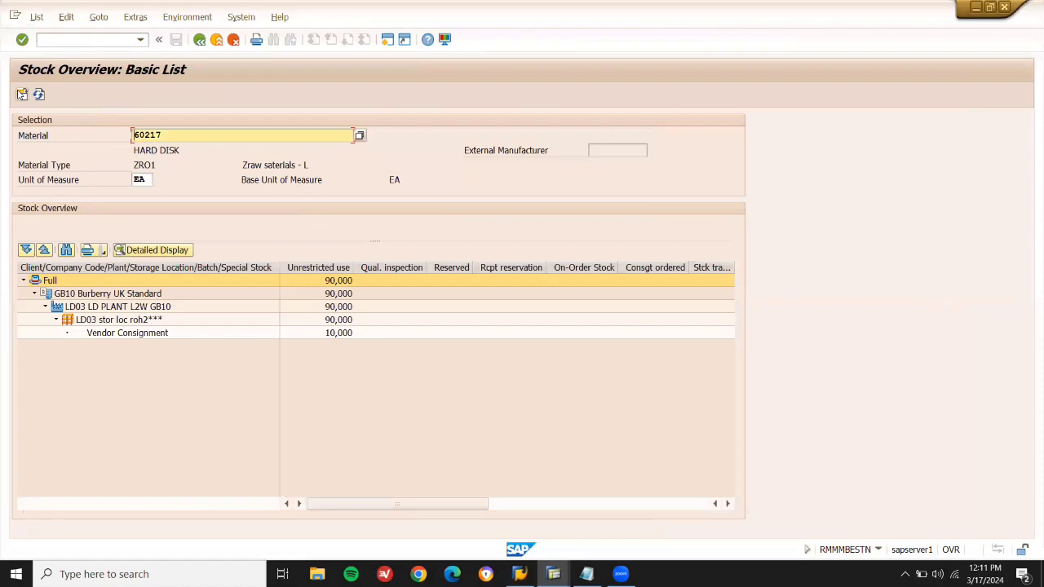
left_click(126, 333)
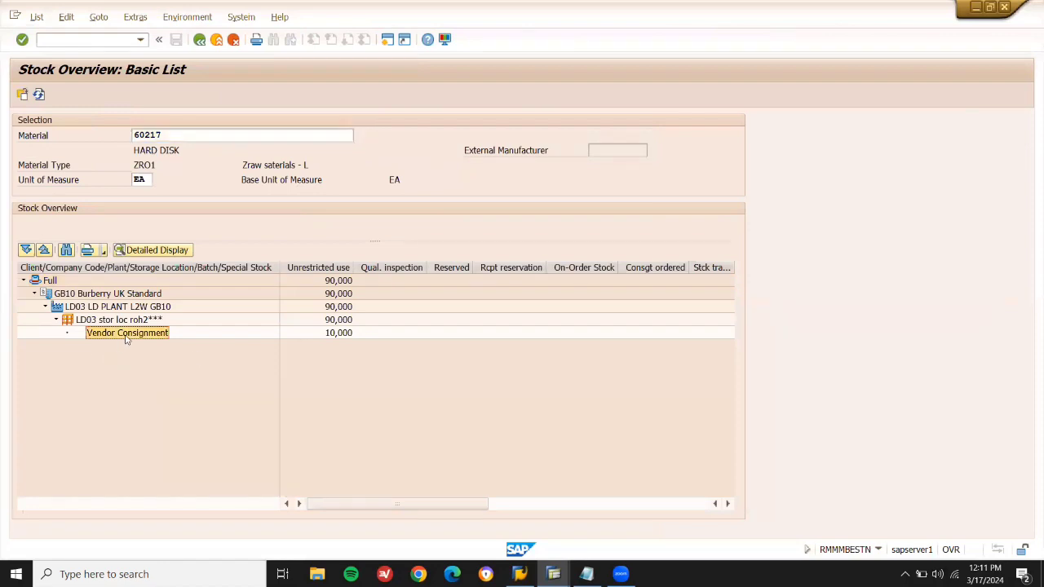
key("alt+Tab")
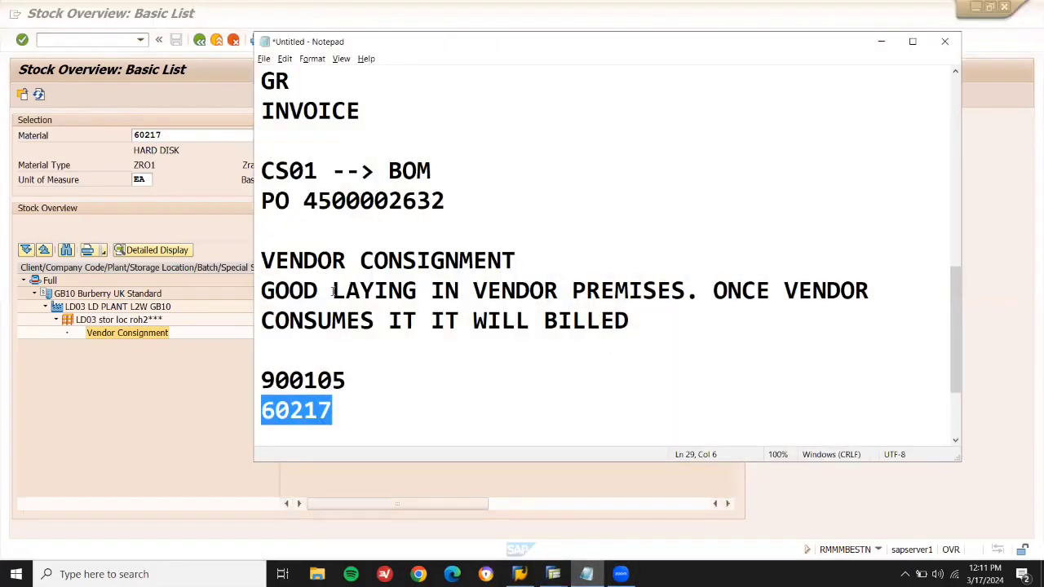
Change VENDOR to COMPANY'S and add 'BUT UNDER OWNERSHIP OF VENDOR. ONCE COMPANY CONSUMES IT.'.
double_click(516, 292)
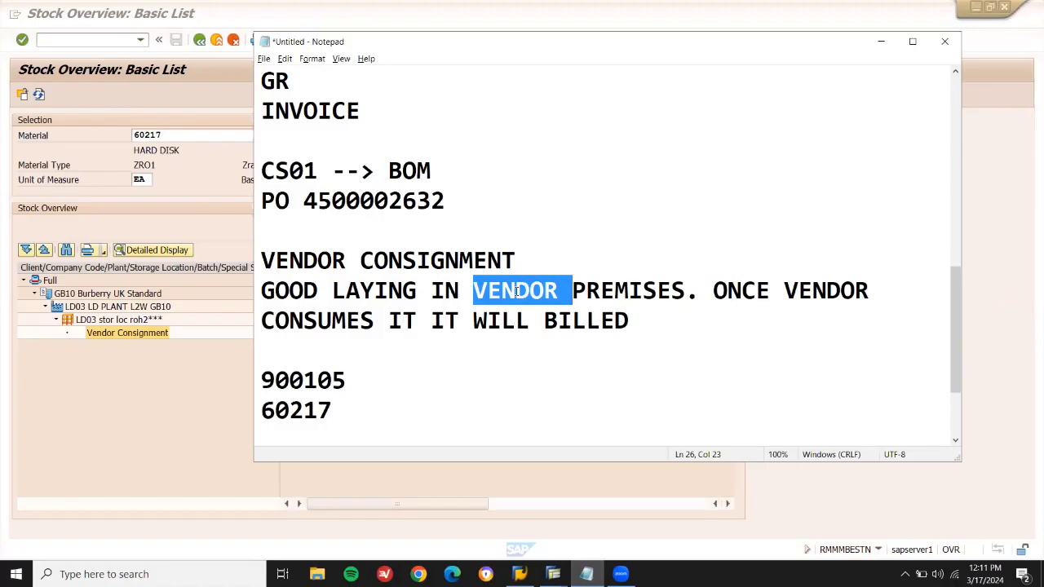
type("COMPANY")
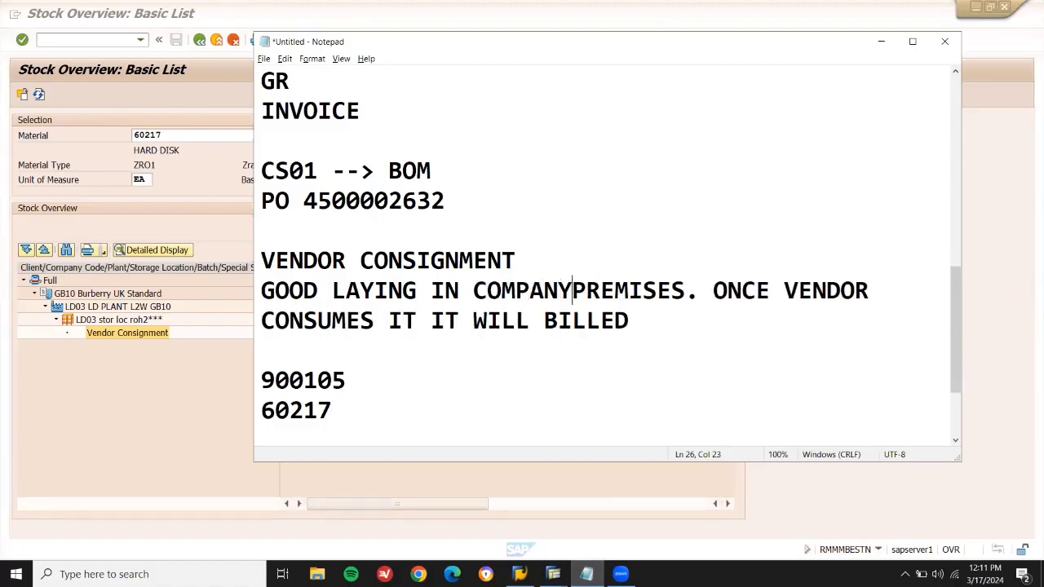
type("'S")
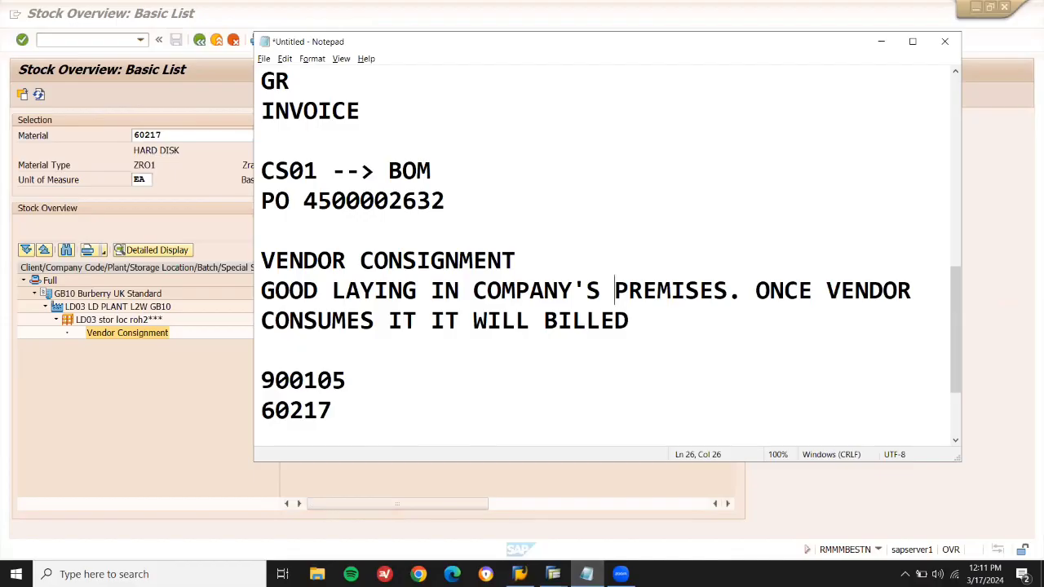
key("Right")
key("shift+Down")
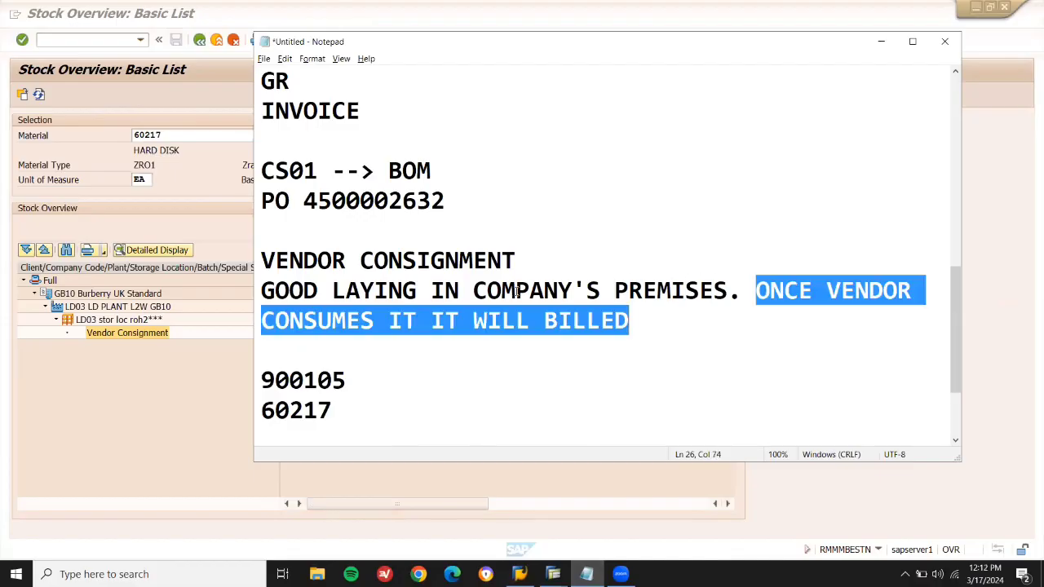
key("Delete")
type("N")
key("BackSpace")
type("BUT UNDER OWN")
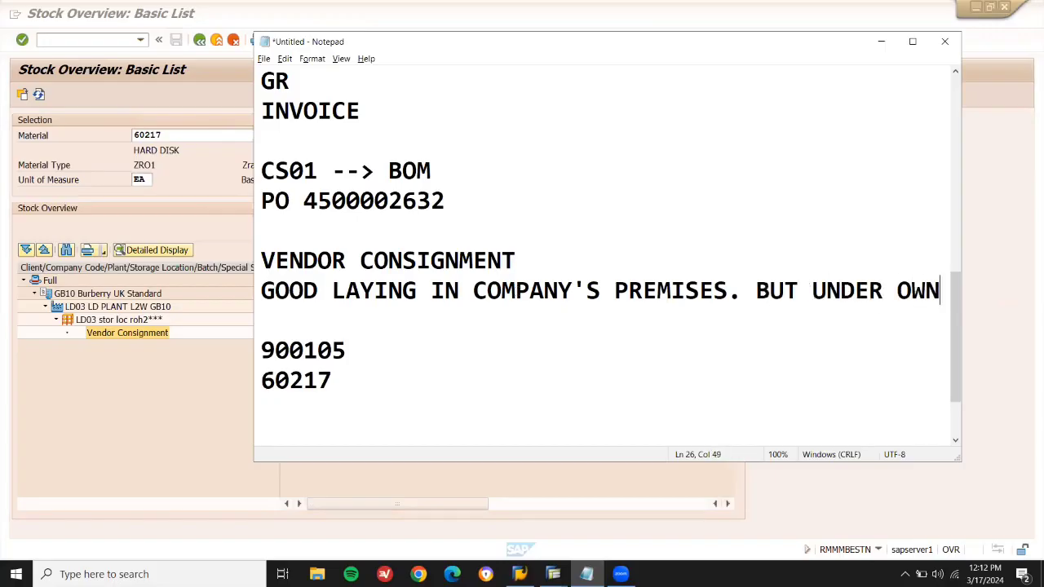
type("ERSHIP ")
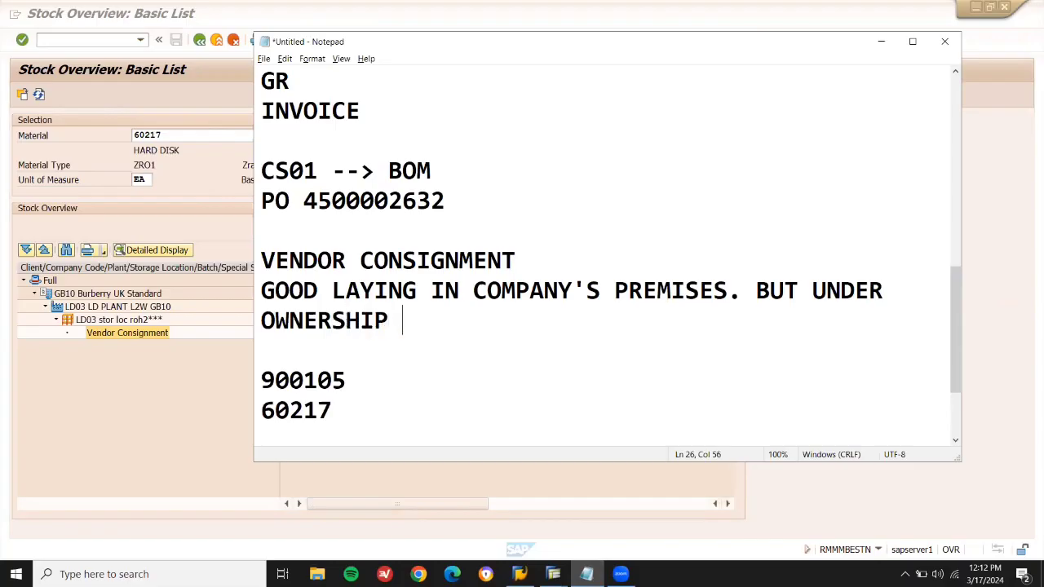
type("OF VENDO")
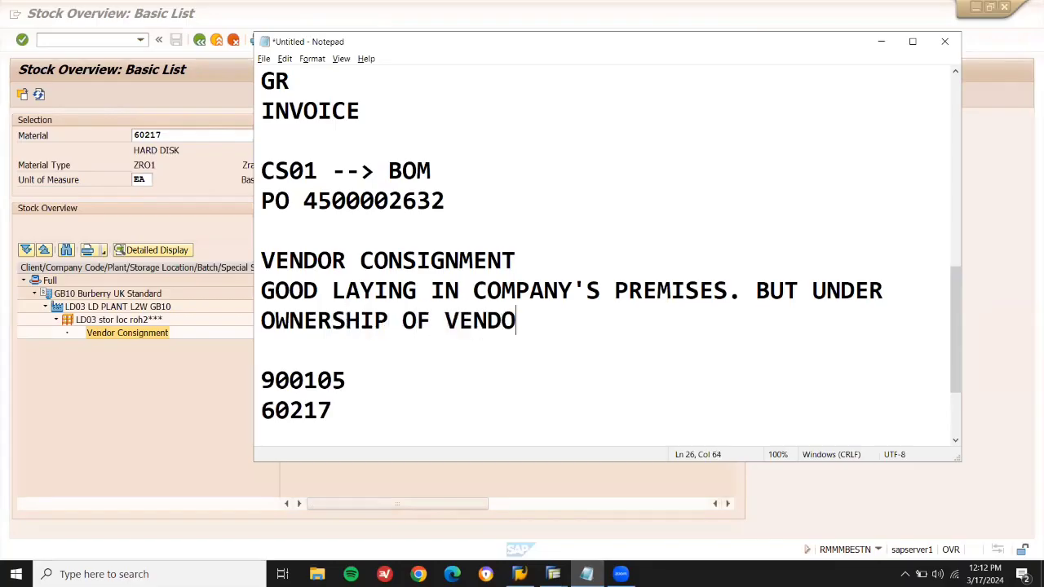
type("R. ONC")
key("BackSpace")
type("ONCE COMPAN")
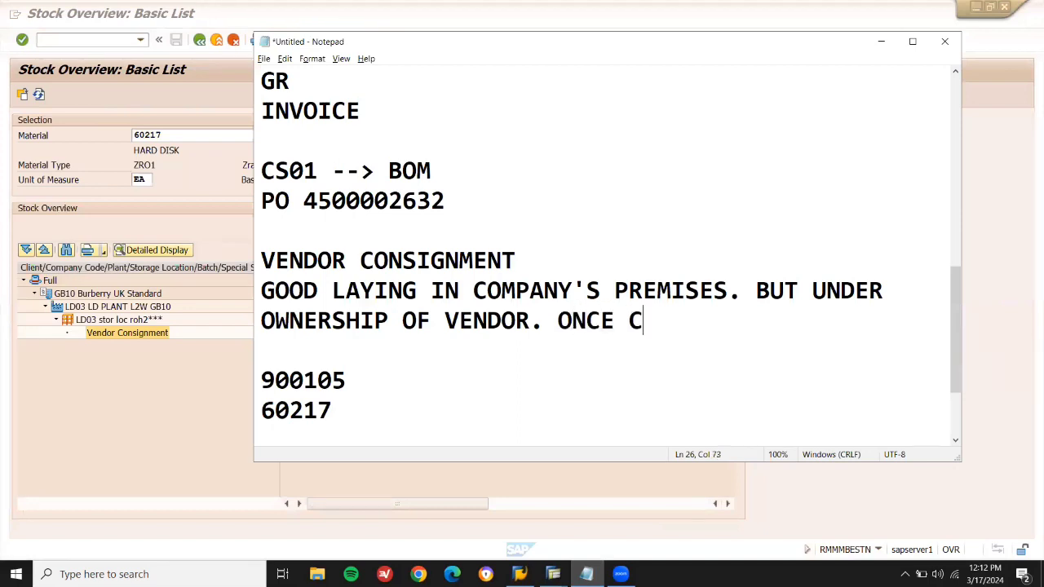
type("Y ")
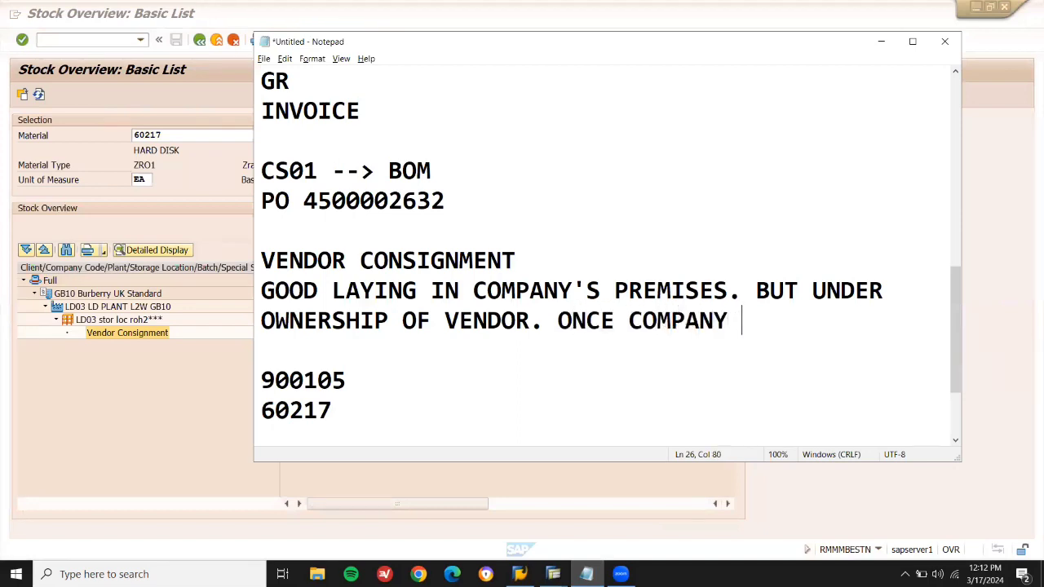
type("CONSUMES IT.")
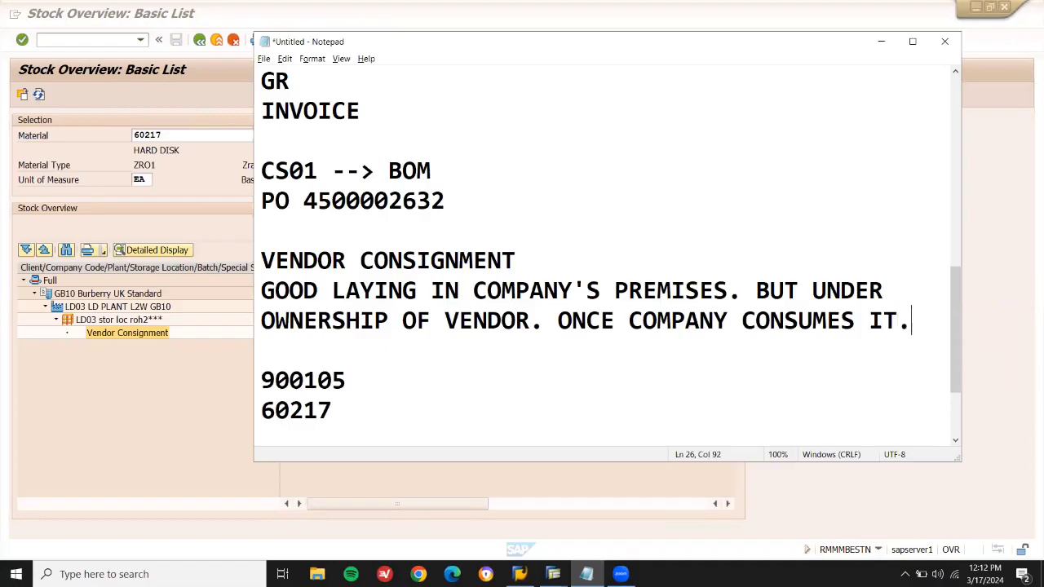
Add the line 'IT WILL BE INVOICED BY VENDOR' and return to the SAP stock overview.
key("Return")
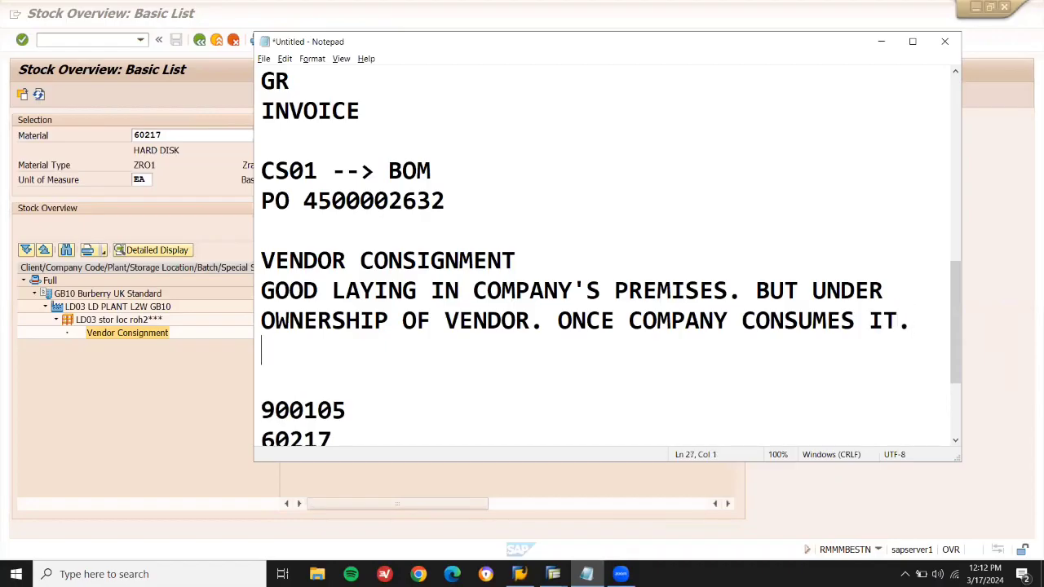
type("IT WILL ")
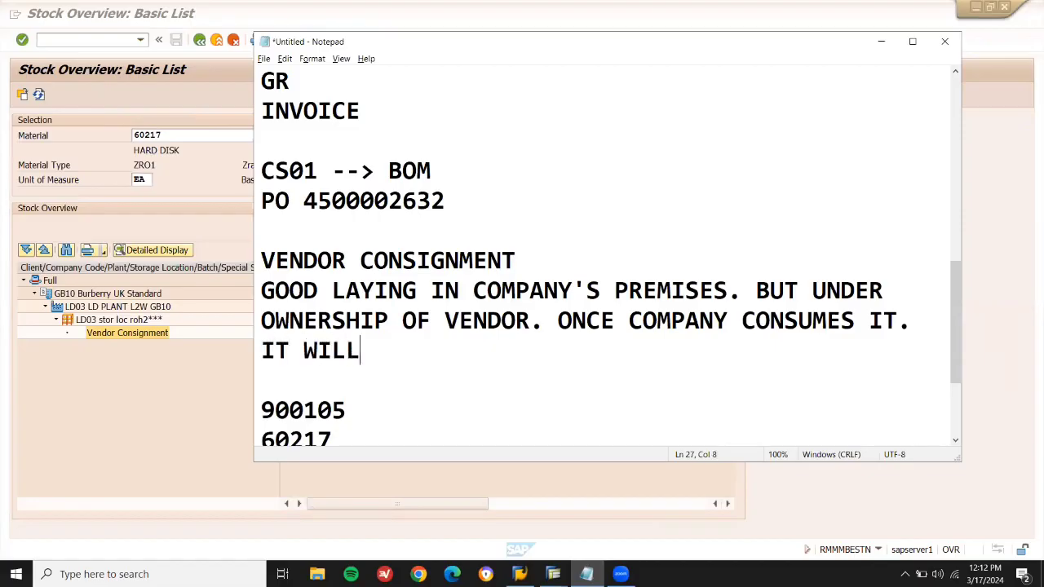
type("NE")
key("BackSpace")
key("BackSpace")
type("BE INVOICED ")
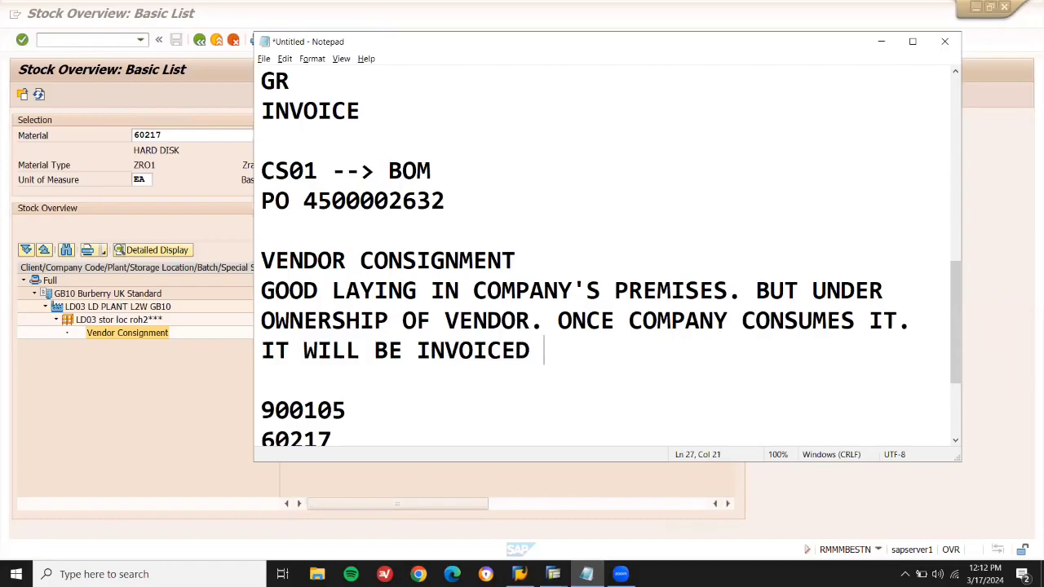
type("BY VENDOR")
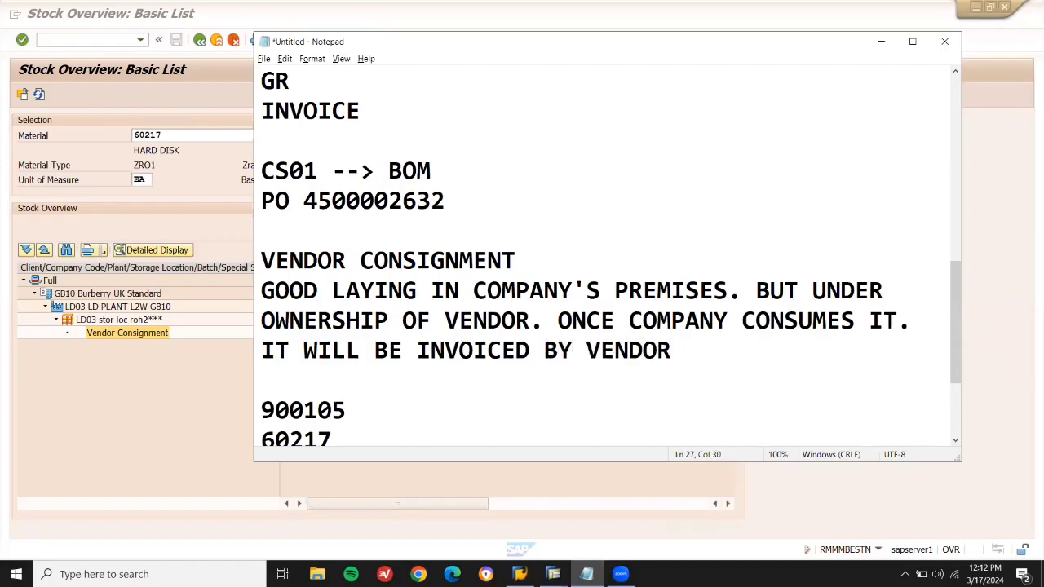
key("Return")
key("alt+Tab")
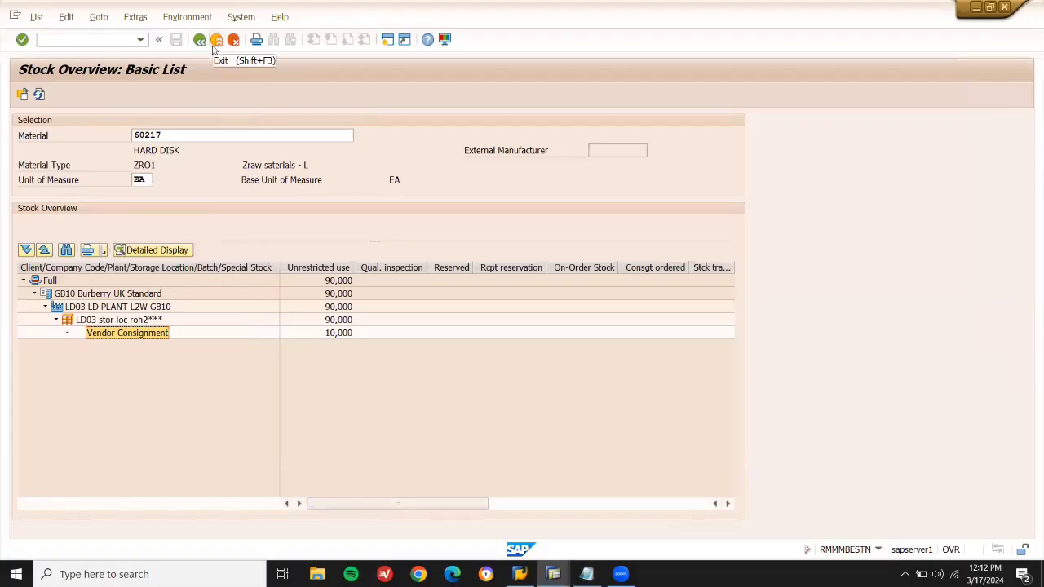
Exit the stock overview, start MIGO, and open the goods movement action list.
left_click(216, 41)
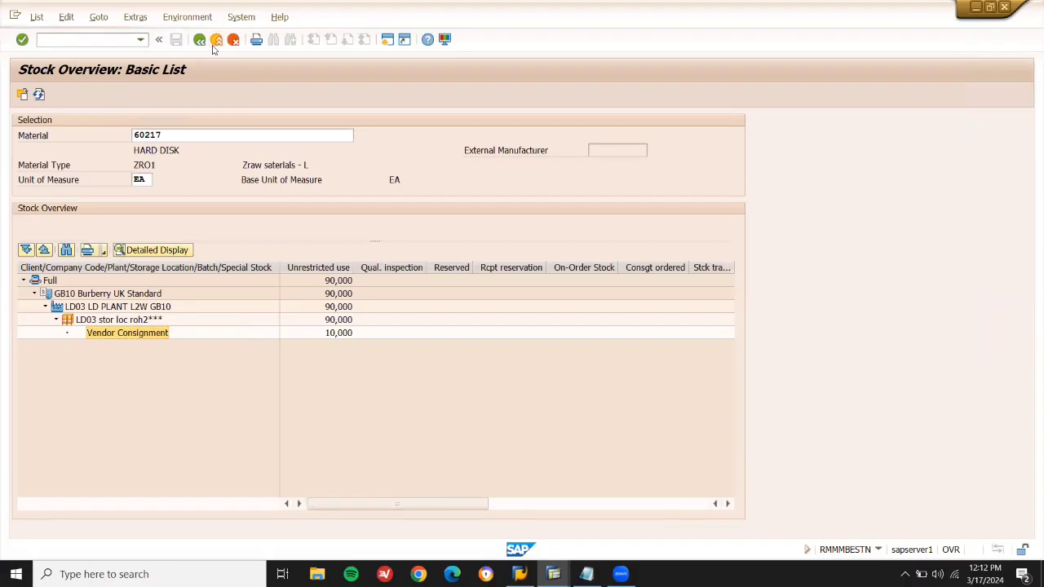
type("MIGO")
key("Return")
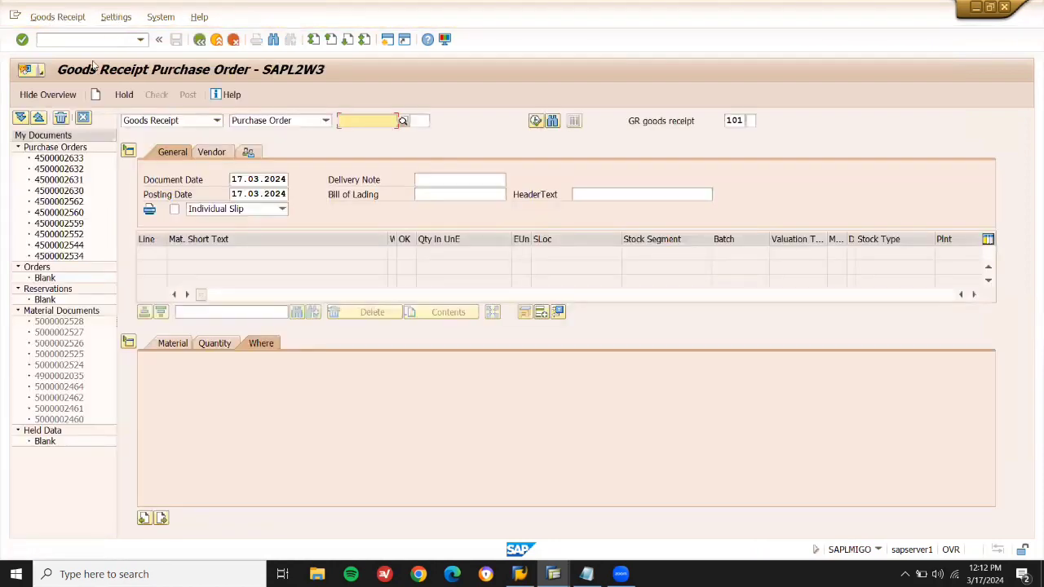
left_click(155, 122)
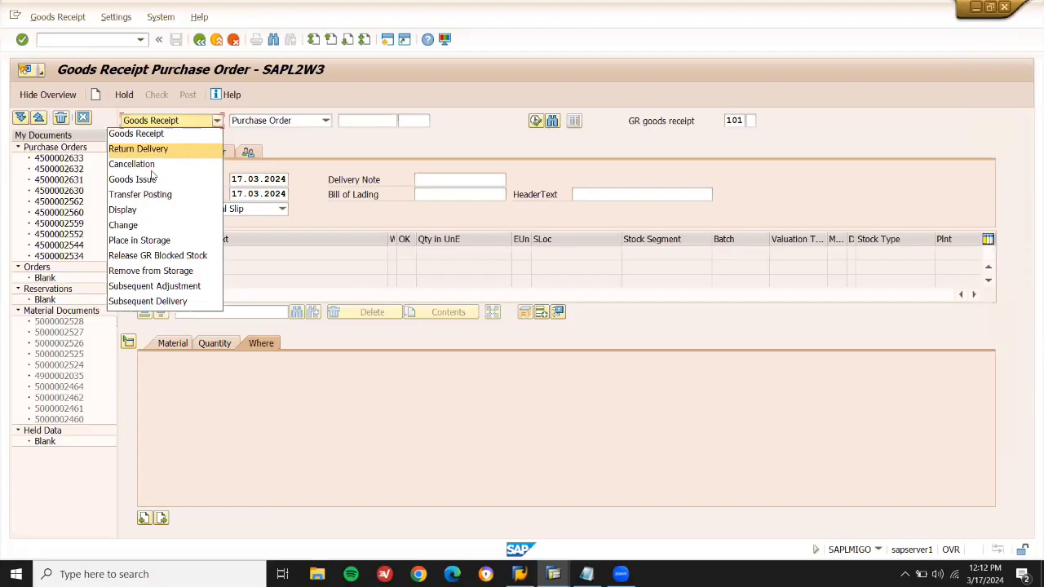
Choose Transfer Posting and change movement type 313 to 411 with special stock K.
left_click(153, 194)
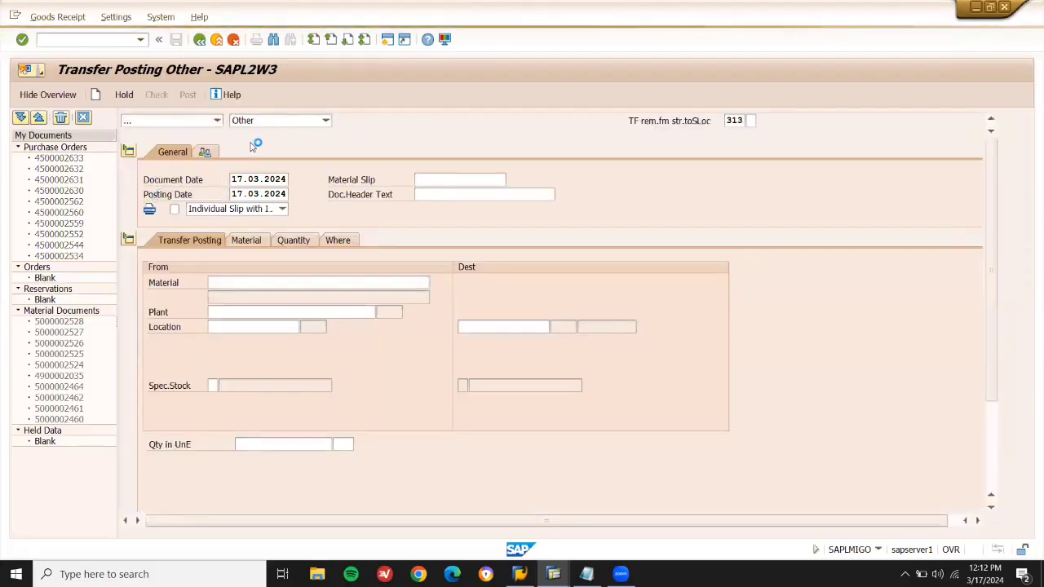
left_click(261, 282)
left_click(587, 574)
left_click(586, 574)
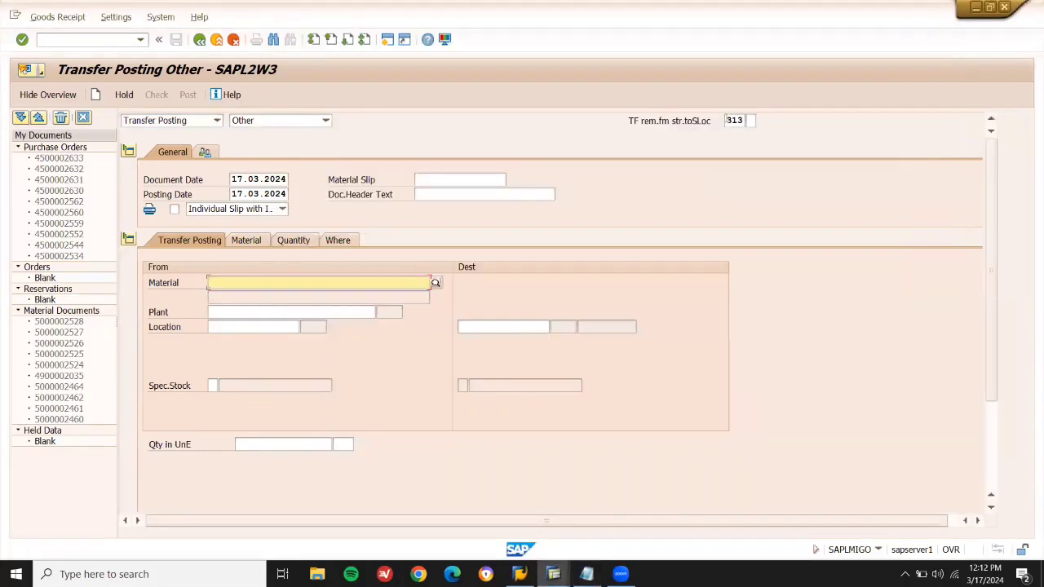
left_click(734, 121)
type("411")
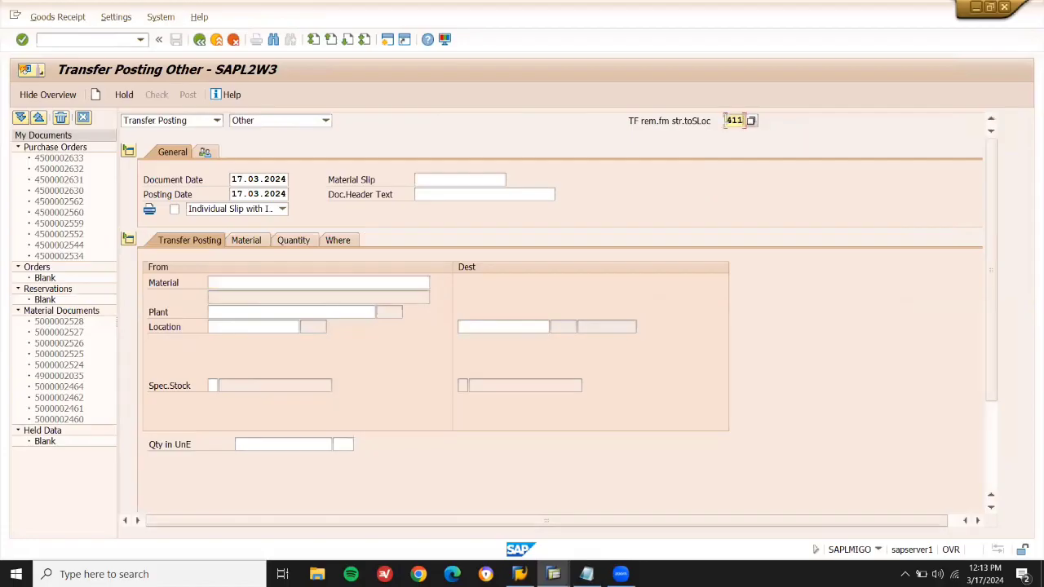
key("Tab")
key("Return")
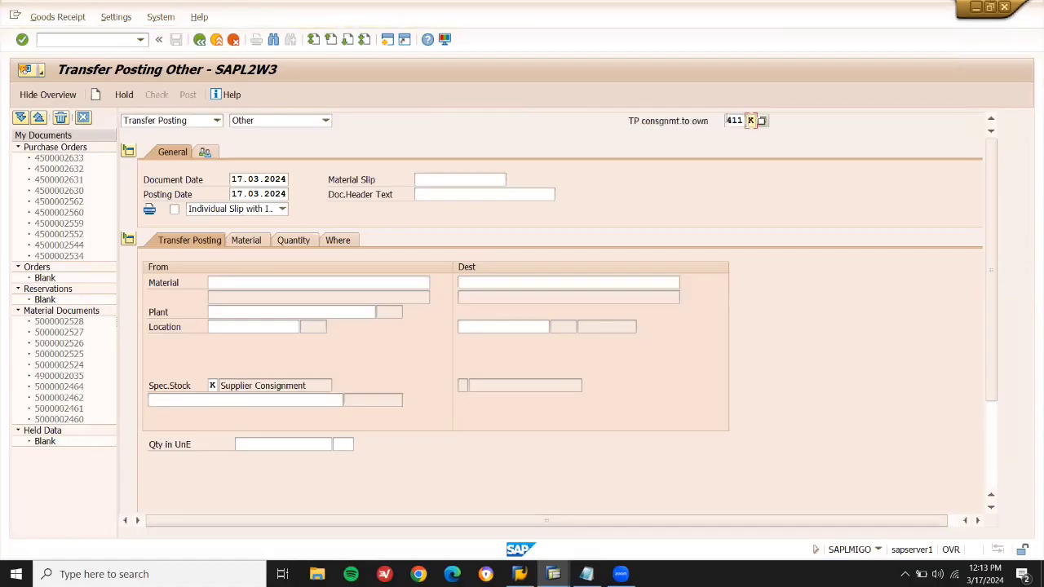
Copy material 60217 from the notes into the From Material field and confirm it.
left_click(383, 283)
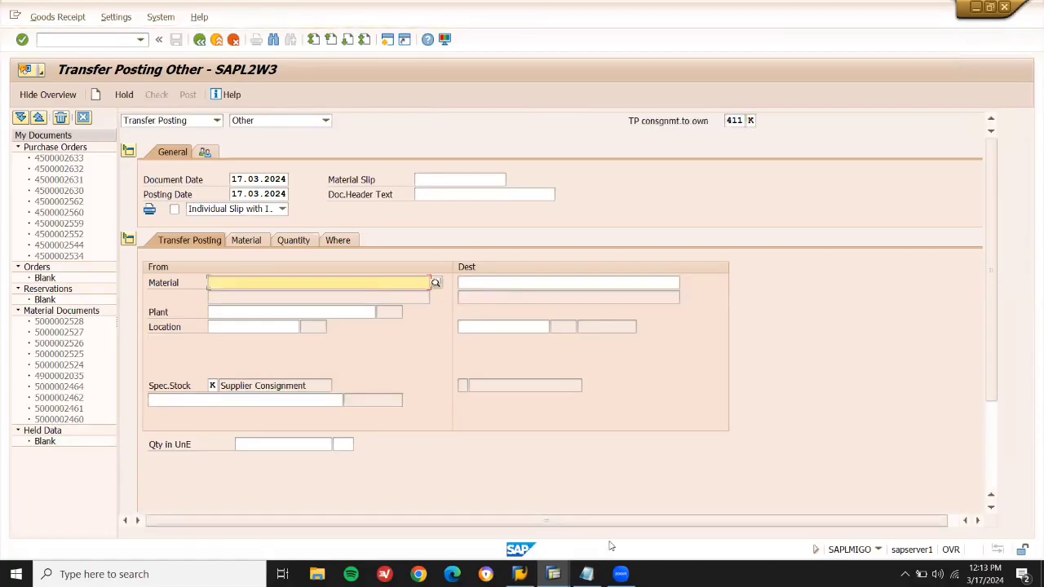
left_click(586, 574)
left_click_drag(956, 284, 953, 361)
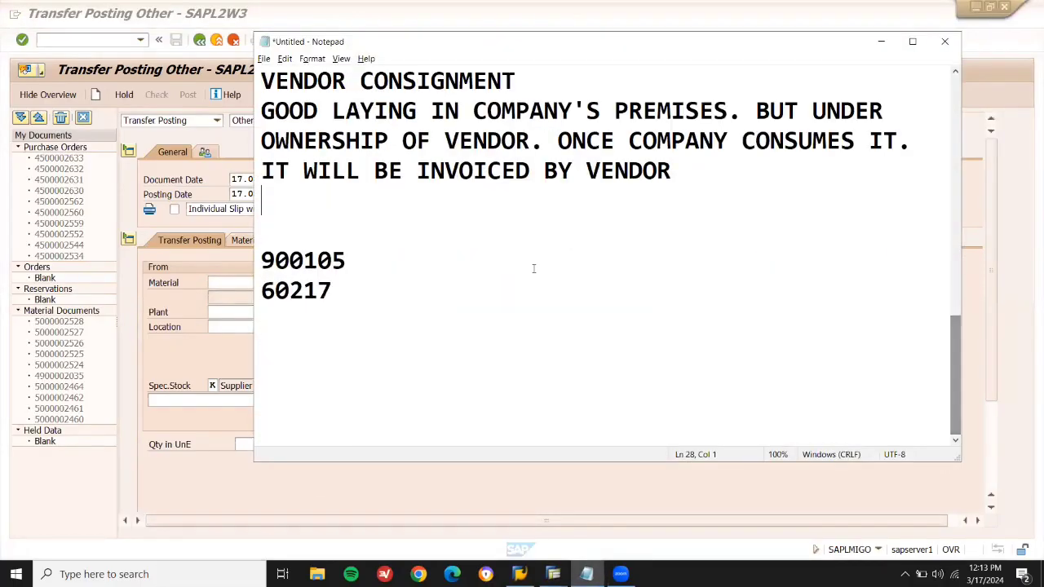
double_click(306, 291)
key("ctrl+c")
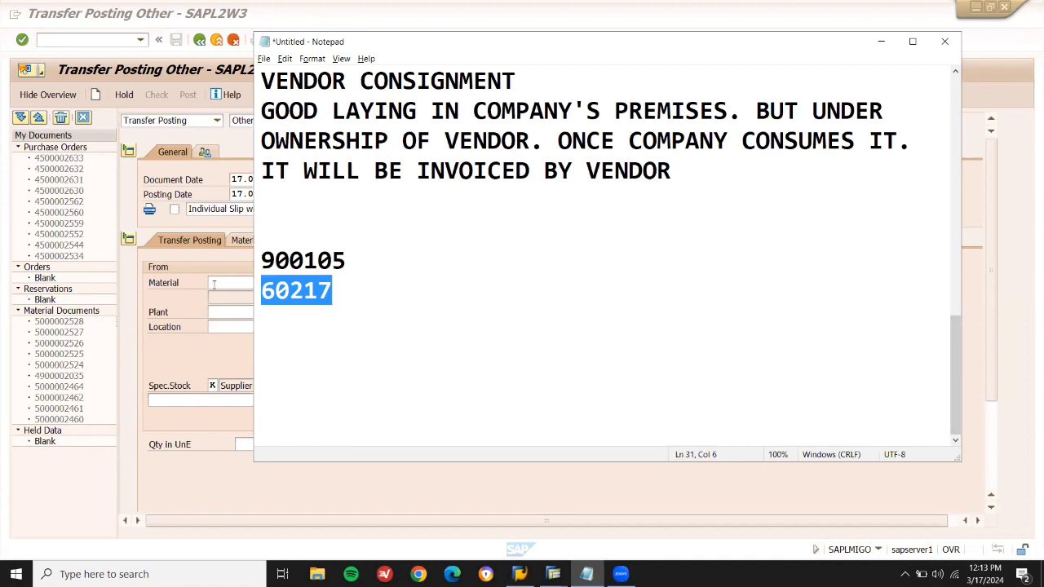
left_click(213, 283)
key("ctrl+v")
key("Return")
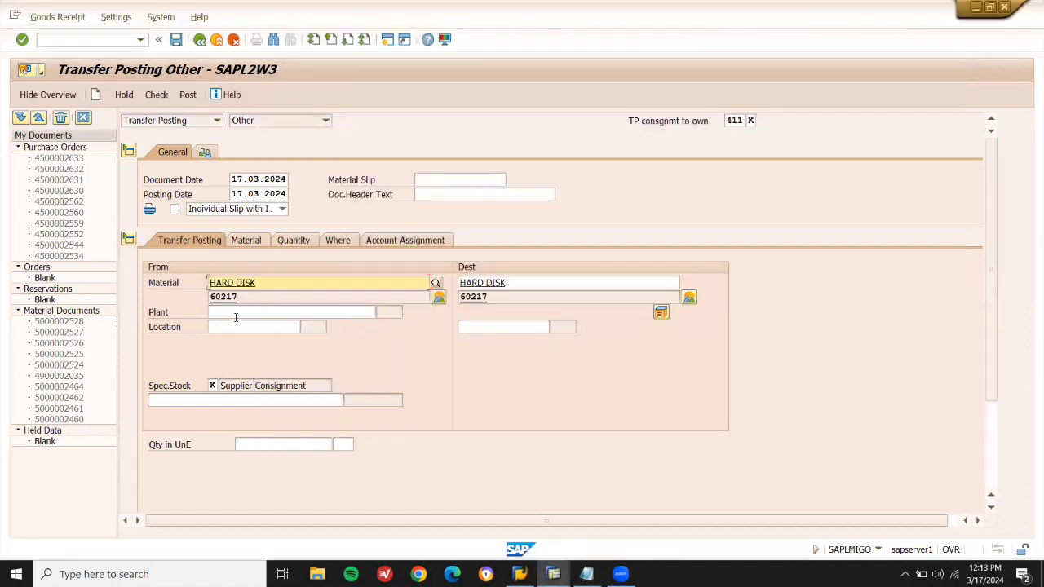
Set plant LD03, source and destination storage location LD03, and quantity 10.
left_click(236, 317)
left_click(236, 322)
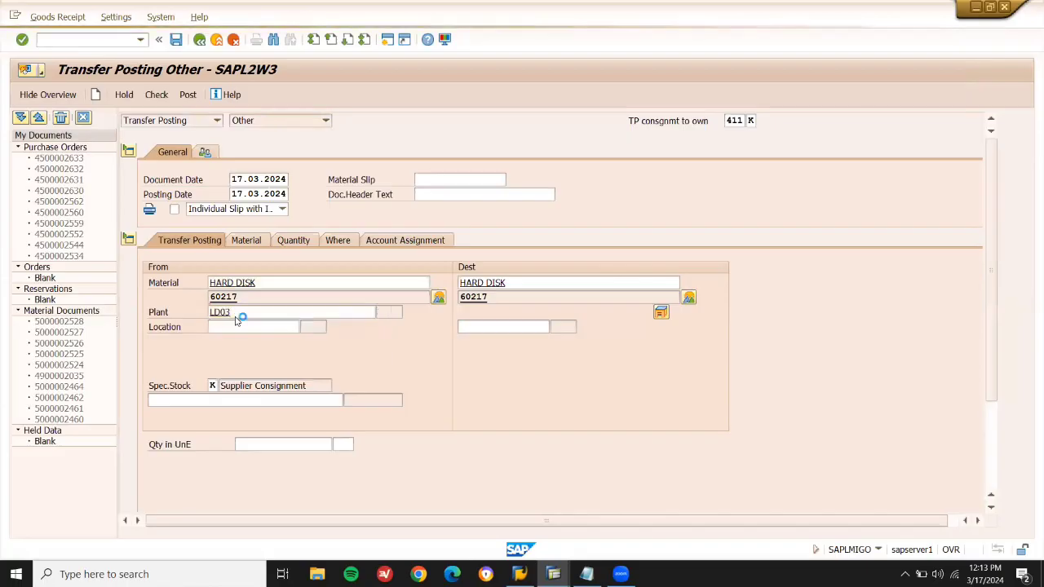
left_click(235, 323)
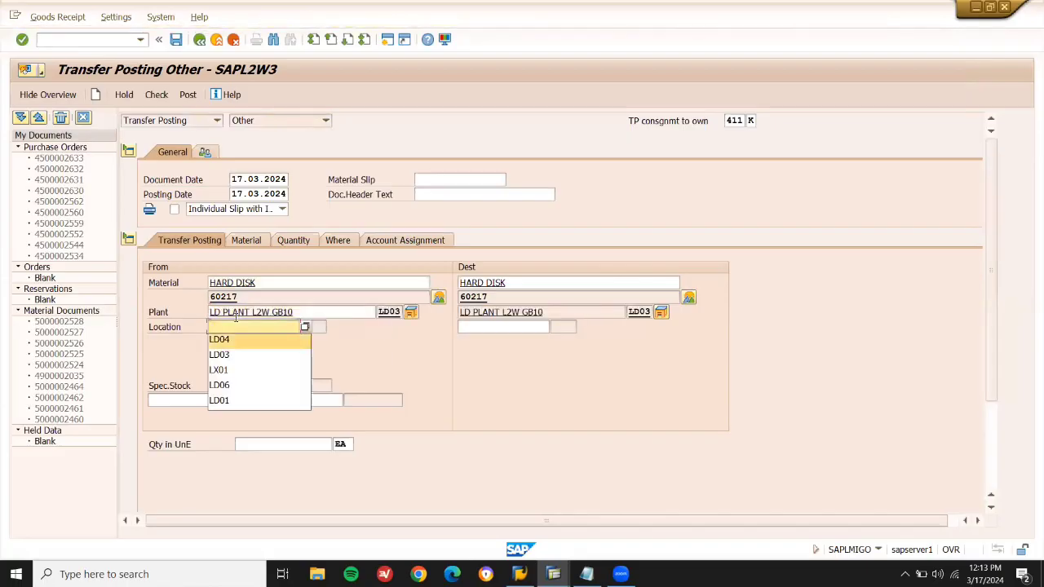
key("Down")
key("Return")
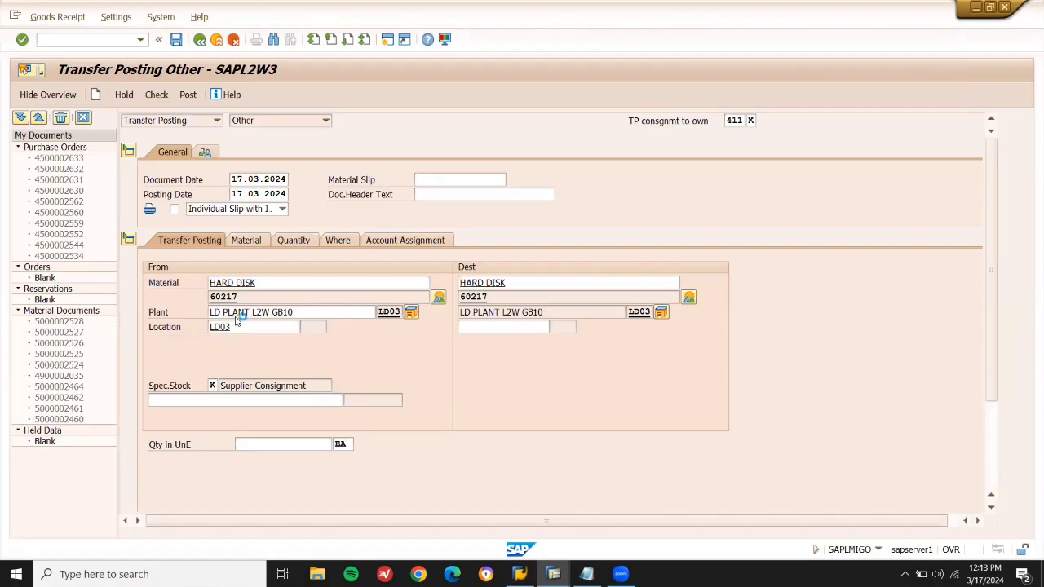
left_click(490, 325)
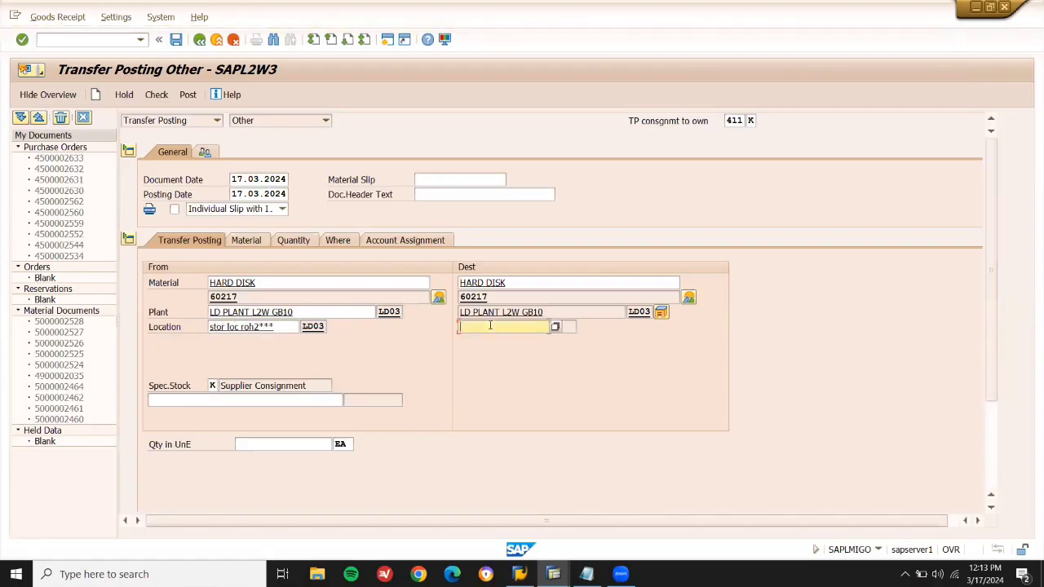
key("Down")
key("Down")
key("Return")
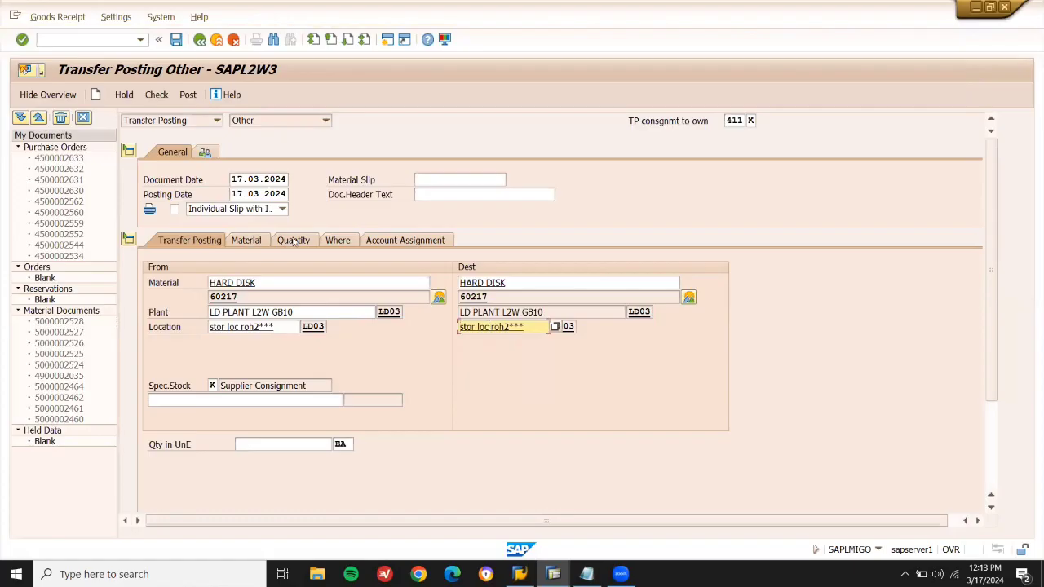
left_click(288, 444)
type("10")
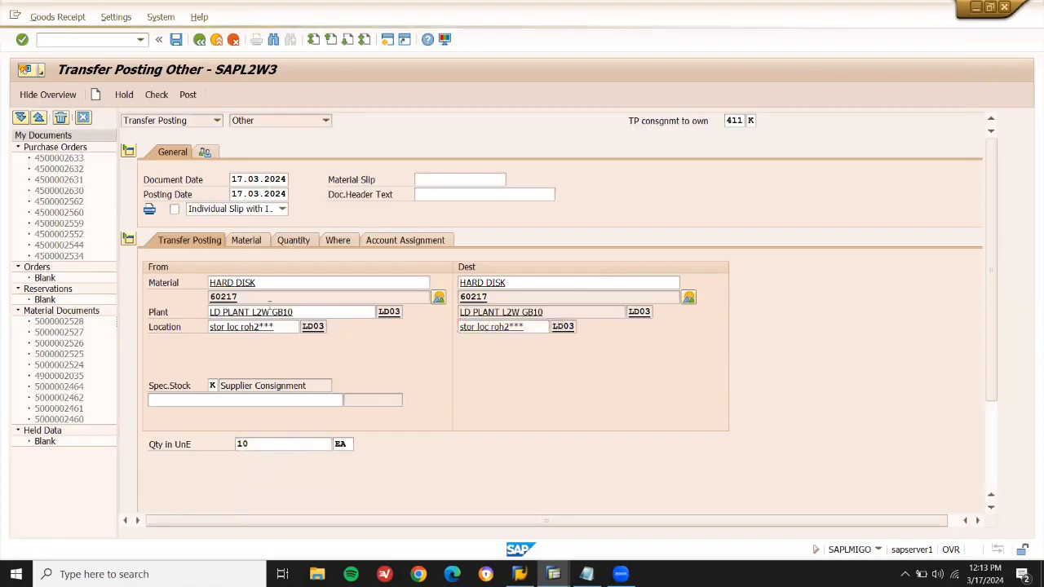
left_click(342, 242)
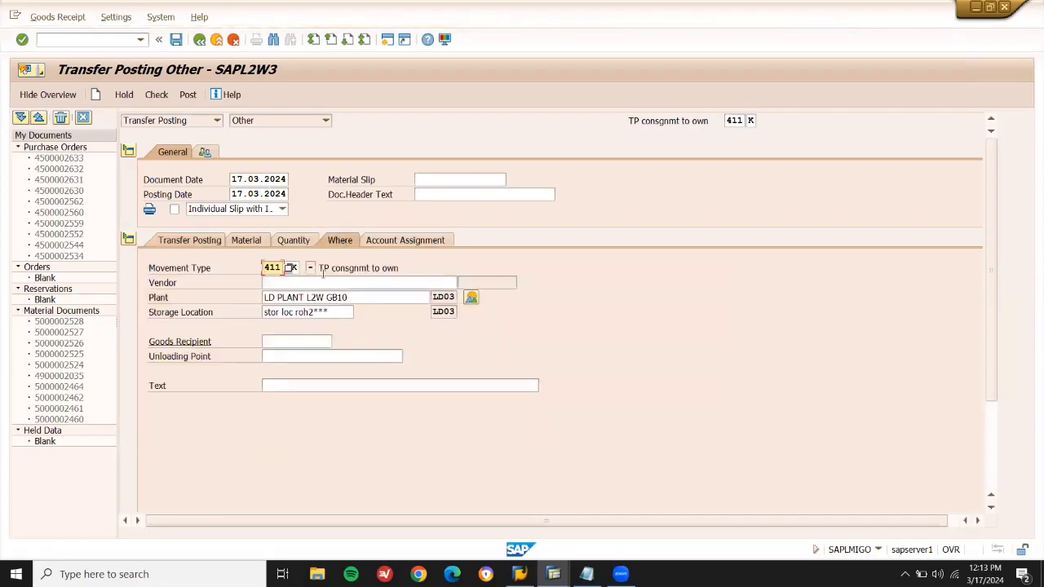
left_click(318, 282)
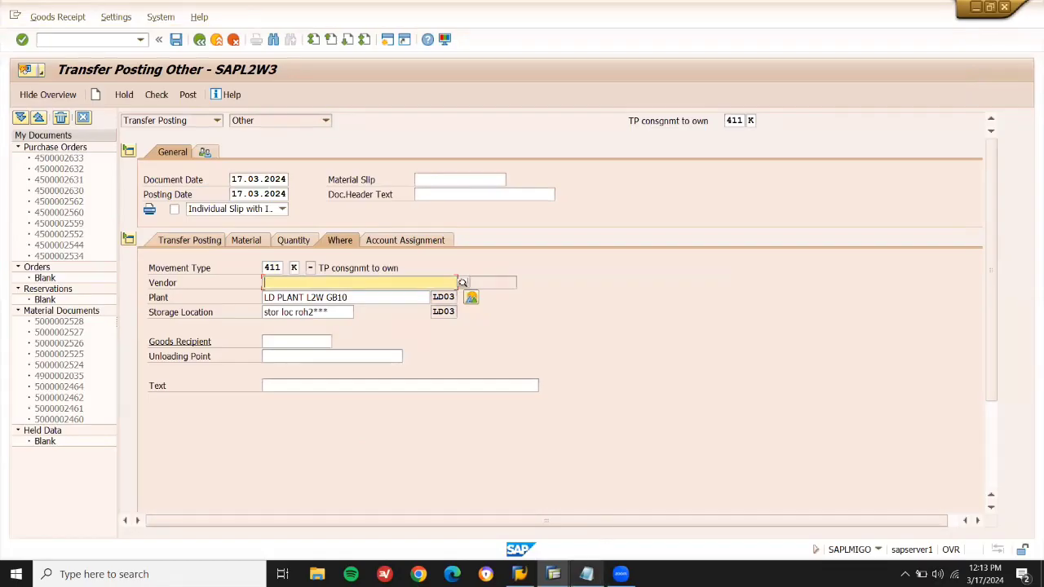
left_click(586, 574)
left_click_drag(358, 318, 331, 266)
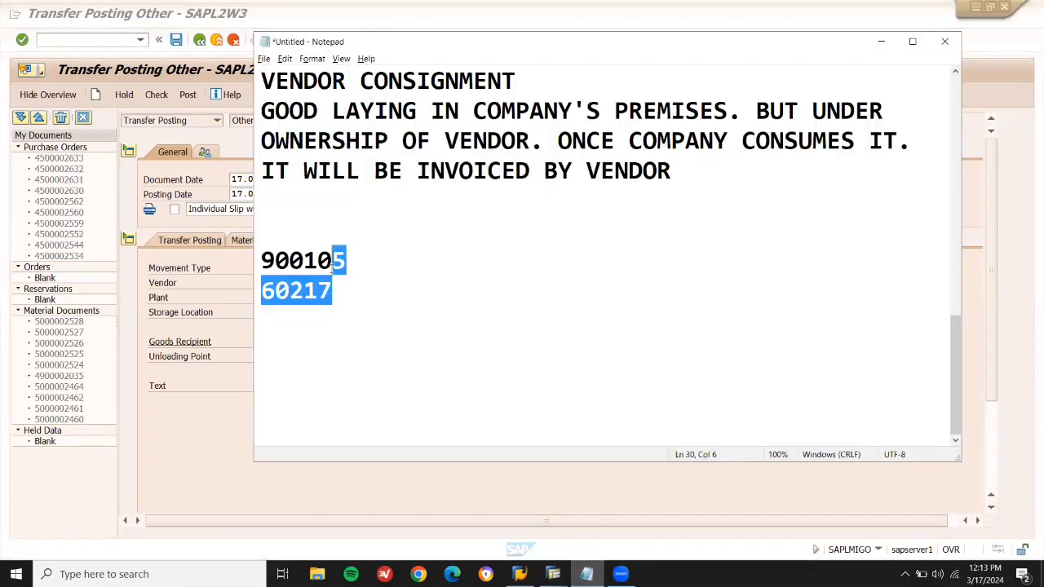
left_click(331, 265)
double_click(331, 265)
key("ctrl+c")
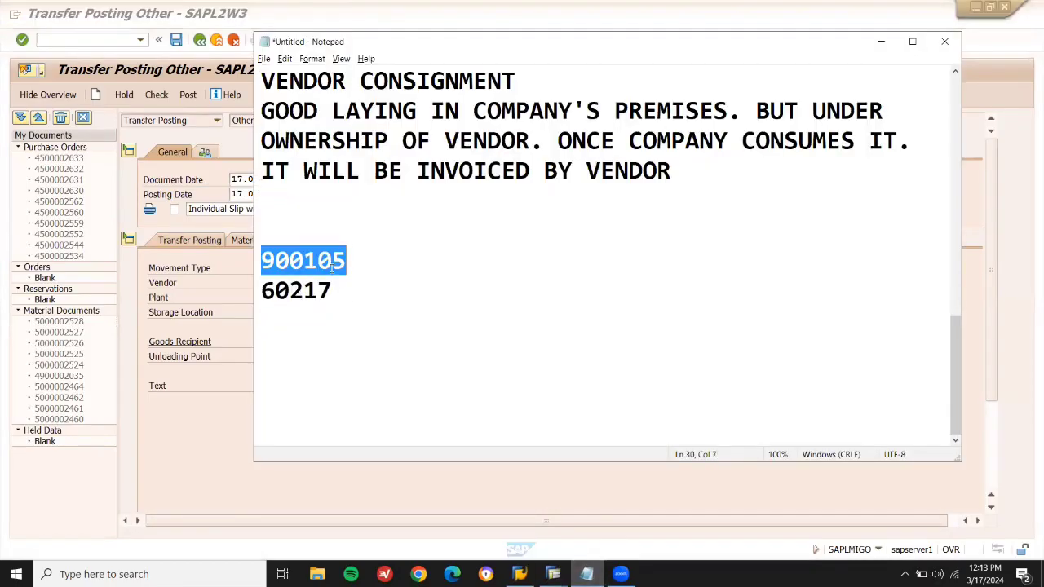
key("alt+Tab")
key("ctrl+v")
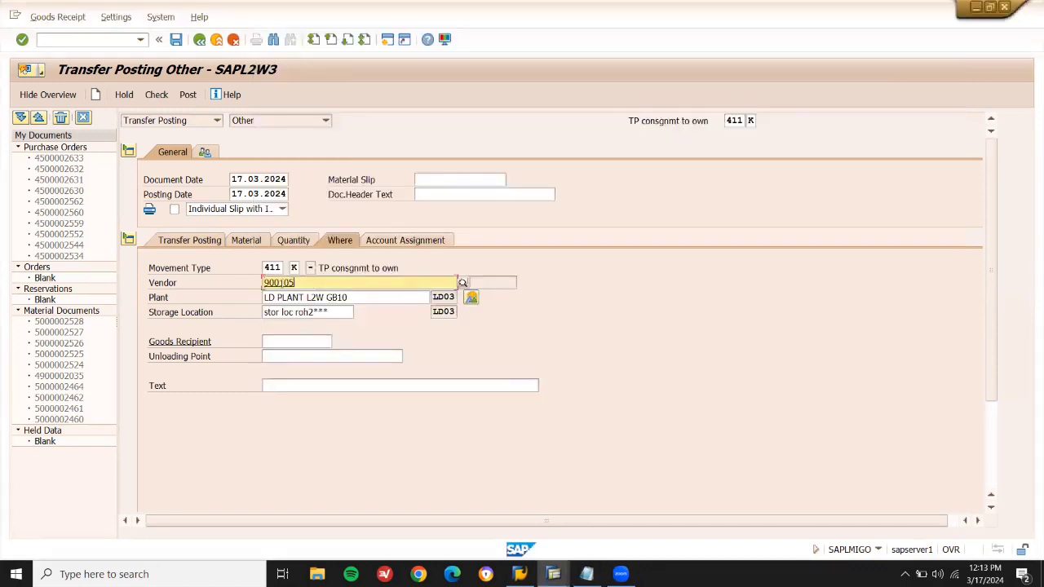
key("Return")
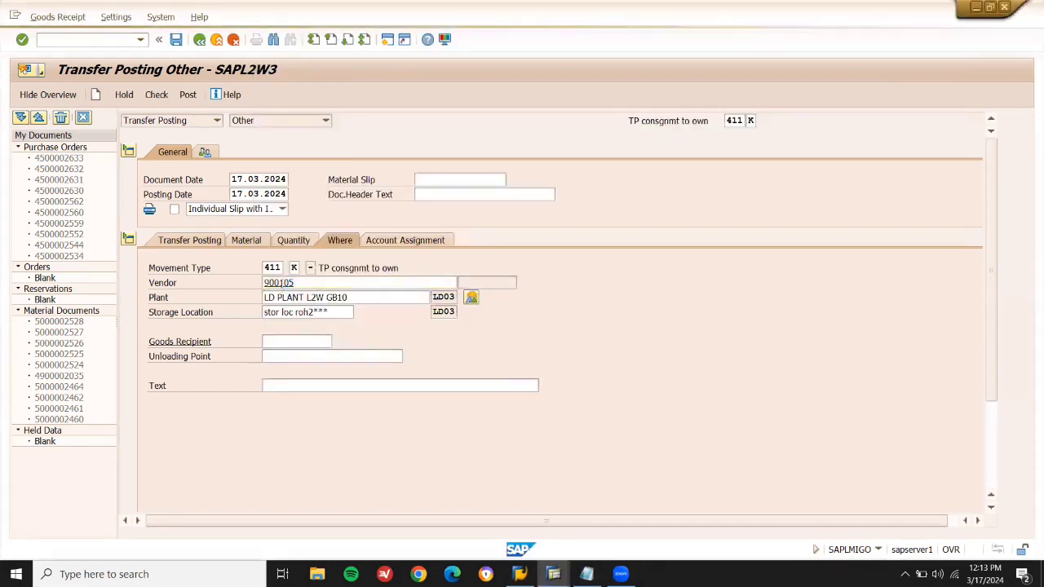
left_click(186, 97)
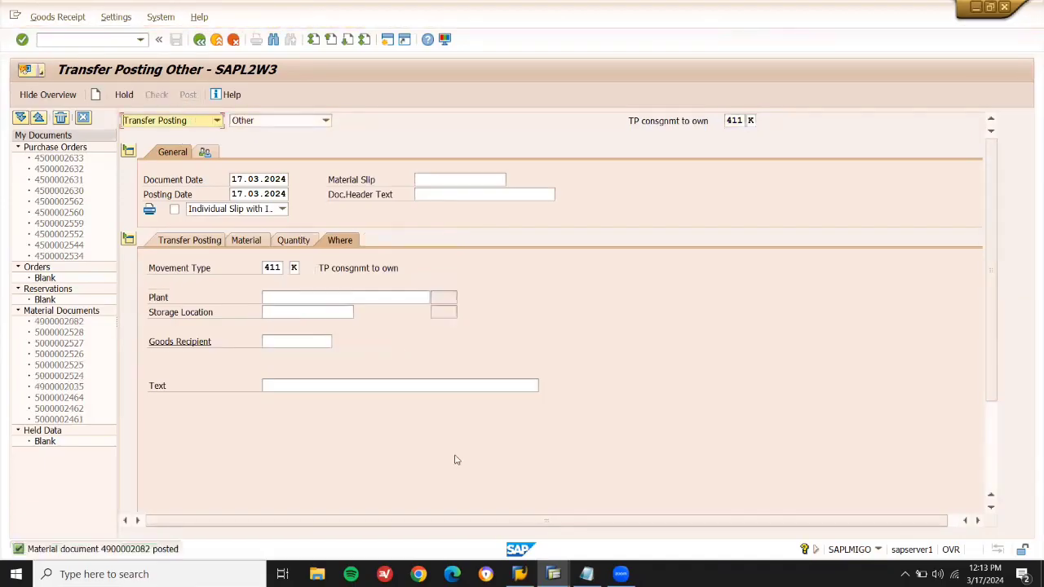
In the other session, run MMBE for 60217 and select the LD03 unrestricted stock line.
mouse_move(553, 574)
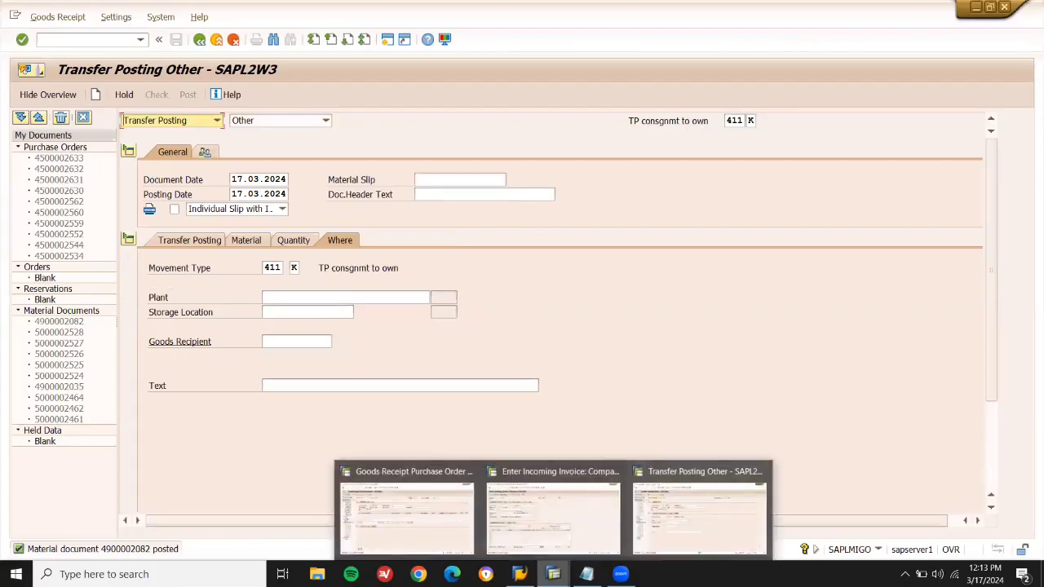
left_click(553, 509)
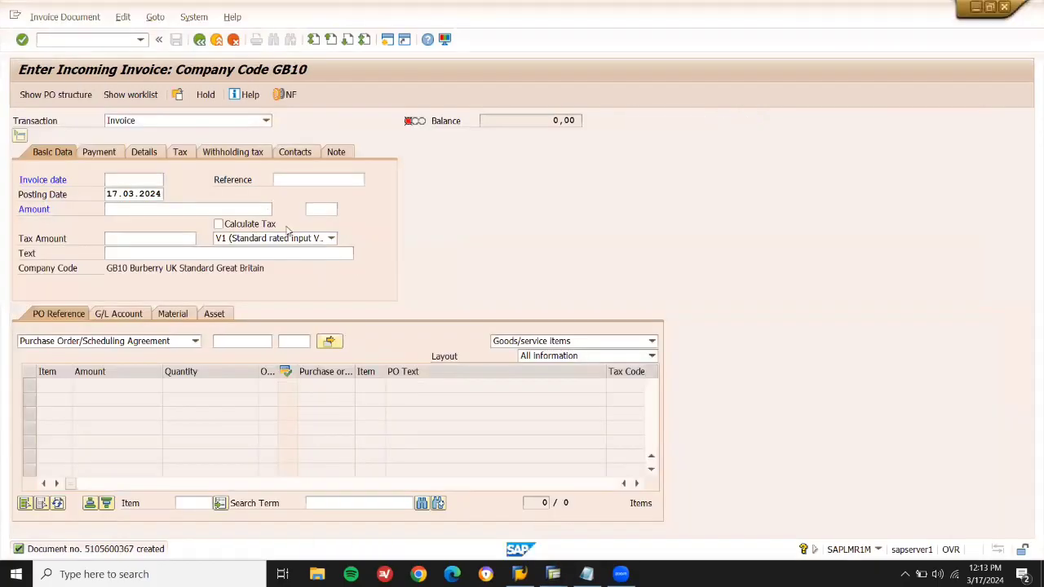
left_click(121, 38)
type("/NMMBE")
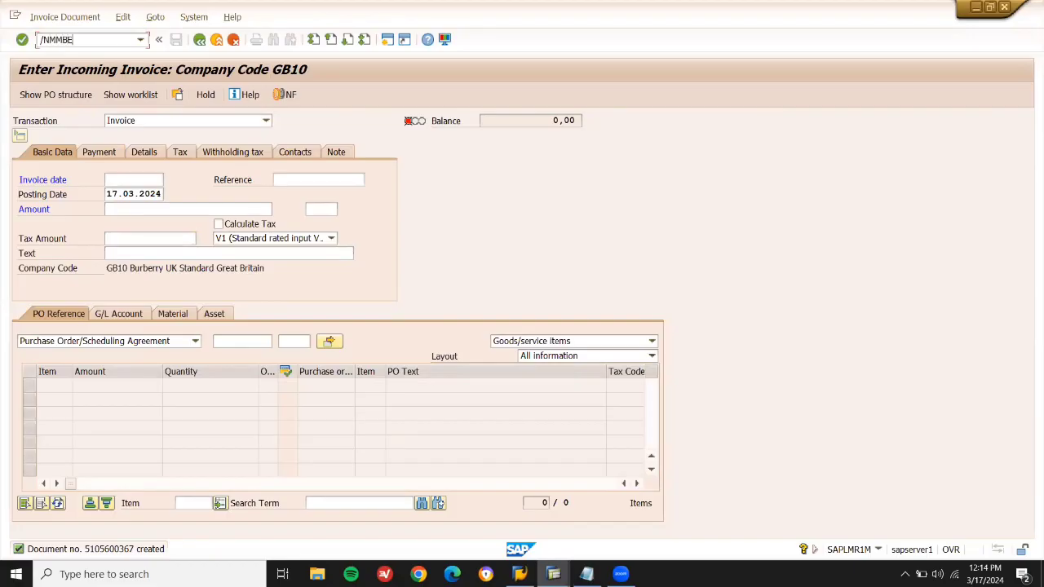
key("Return")
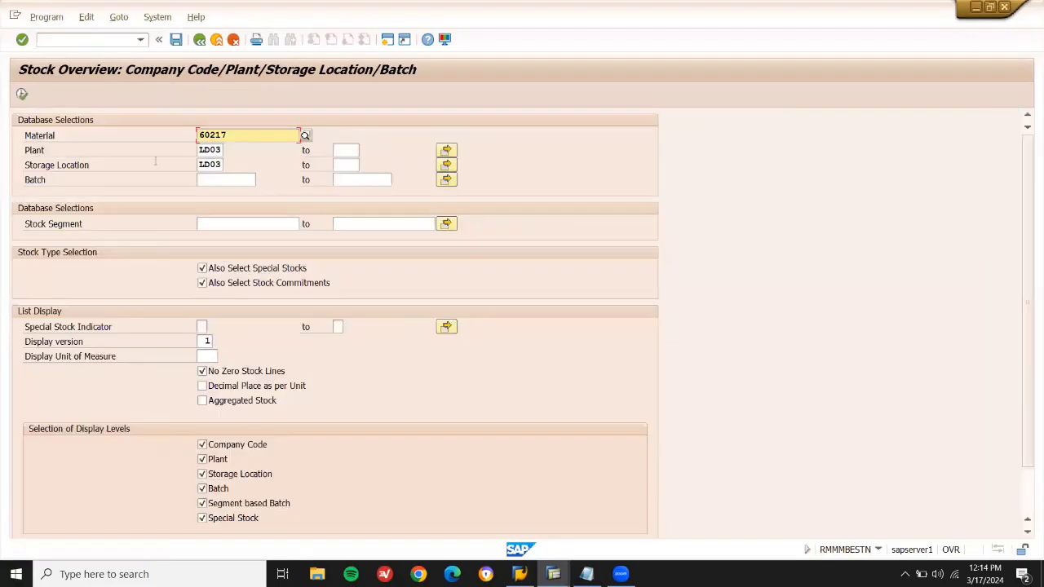
left_click(23, 96)
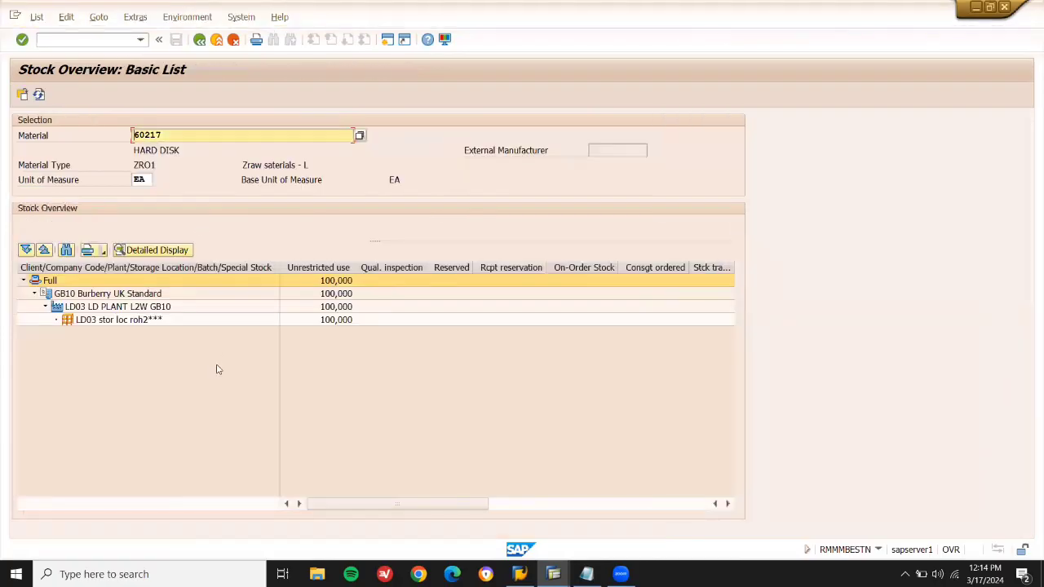
left_click(144, 323)
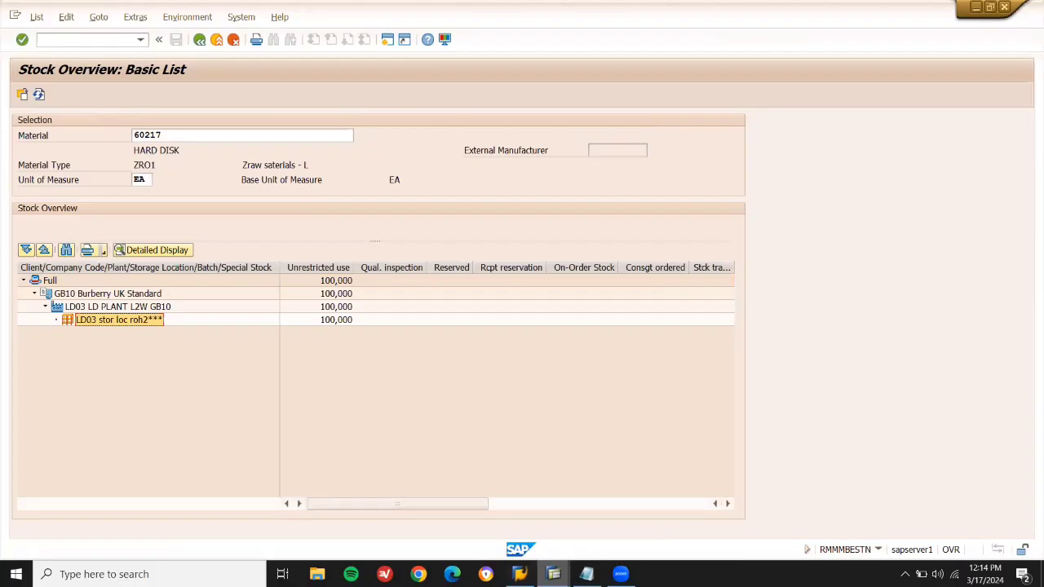
Add an MRKO line to the Notepad notes and return to the Transfer Posting window.
left_click(553, 574)
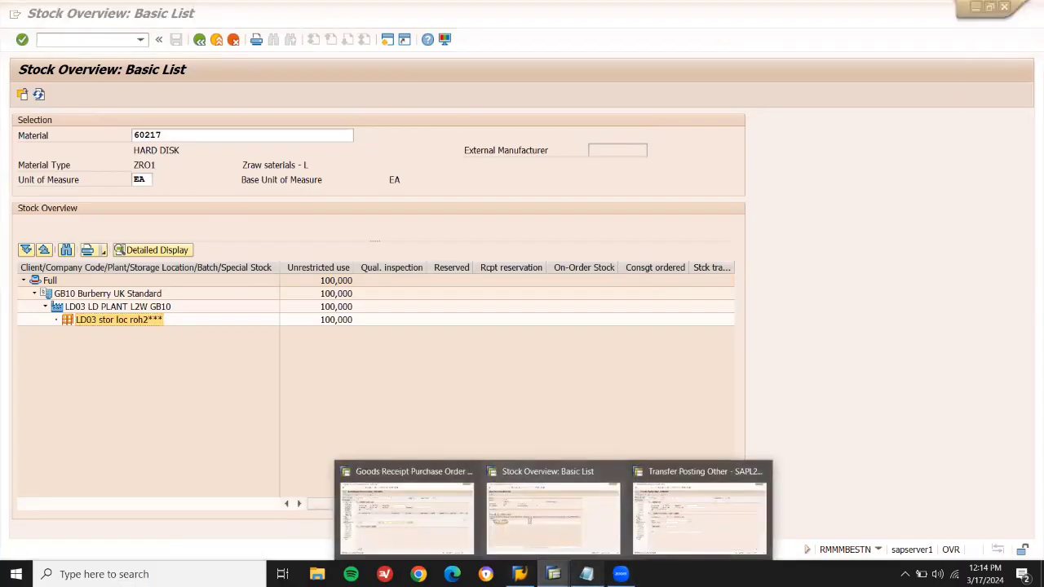
left_click(586, 574)
left_click(457, 227)
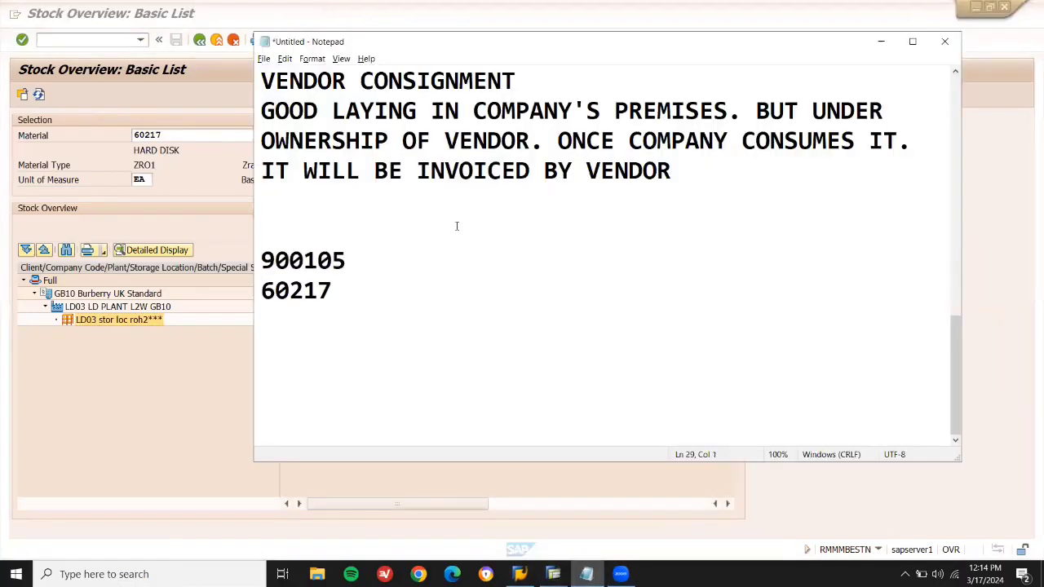
type("MRKO")
key("Return")
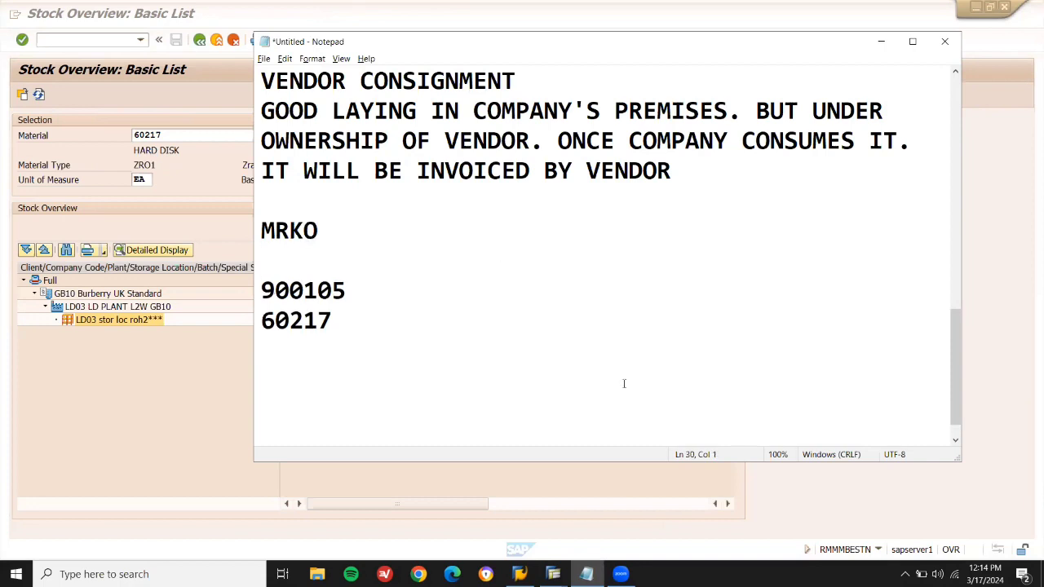
left_click(552, 574)
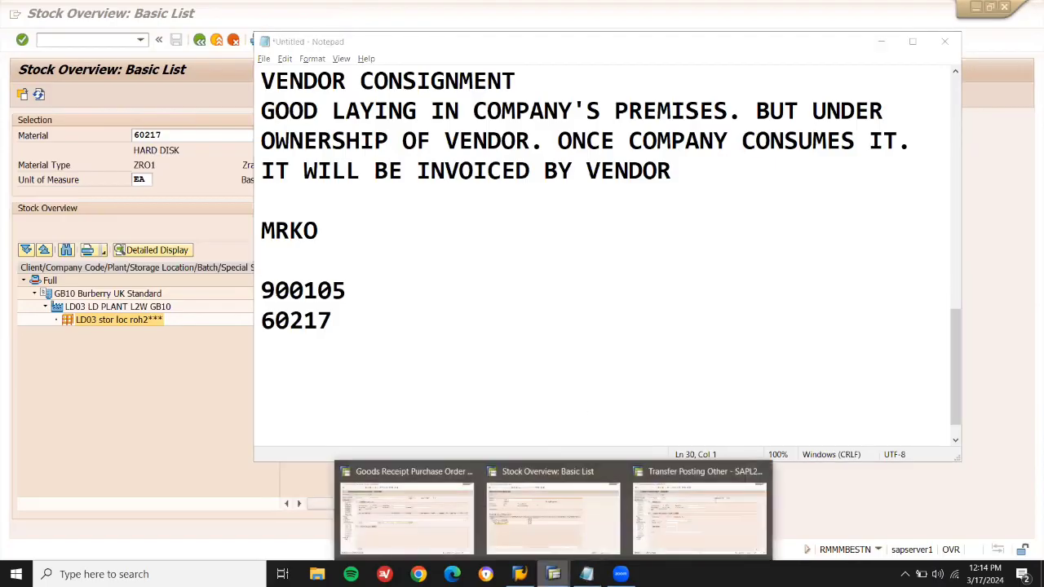
left_click(699, 516)
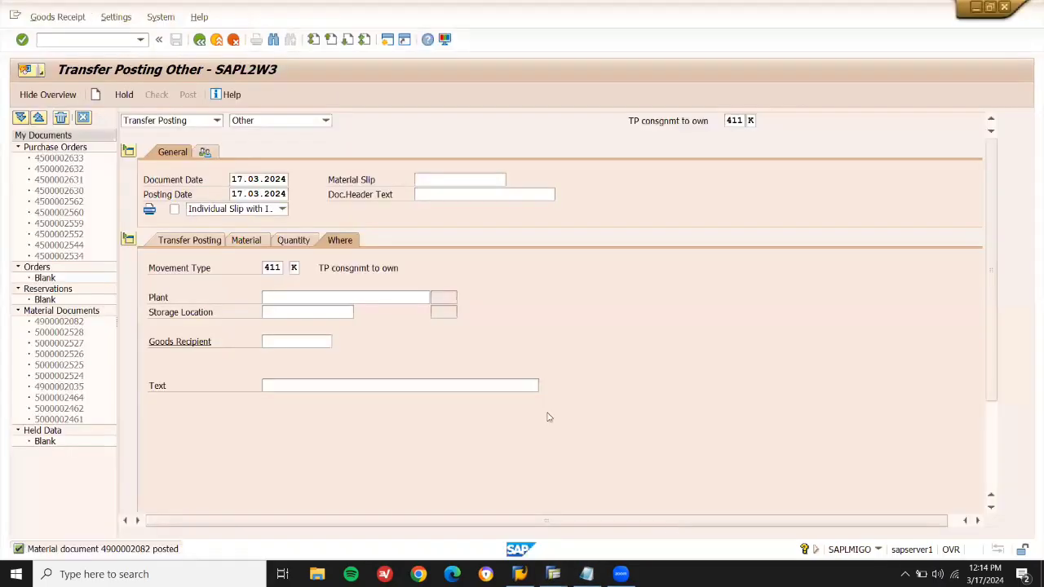
left_click(109, 39)
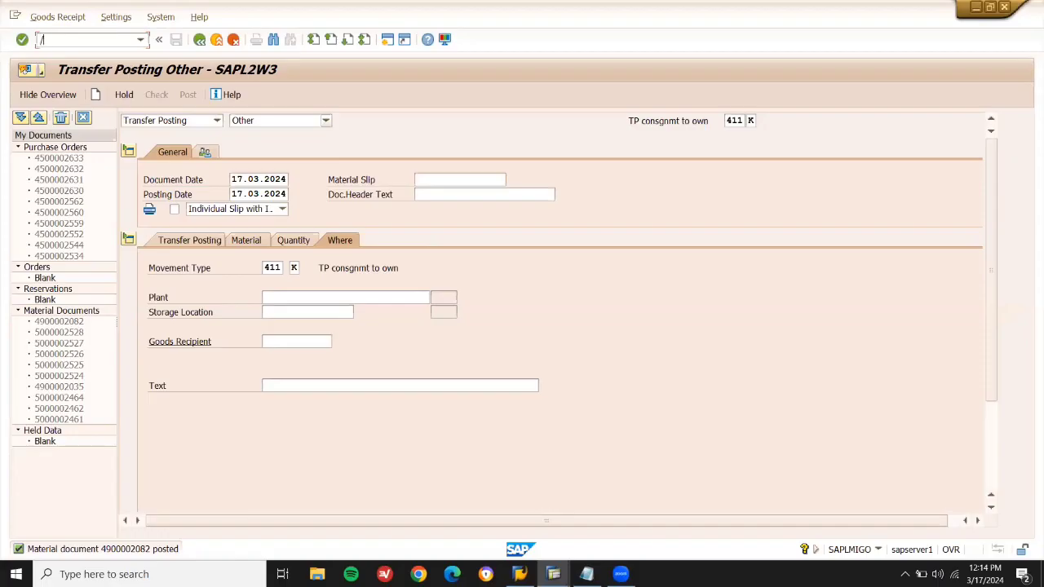
key("Return")
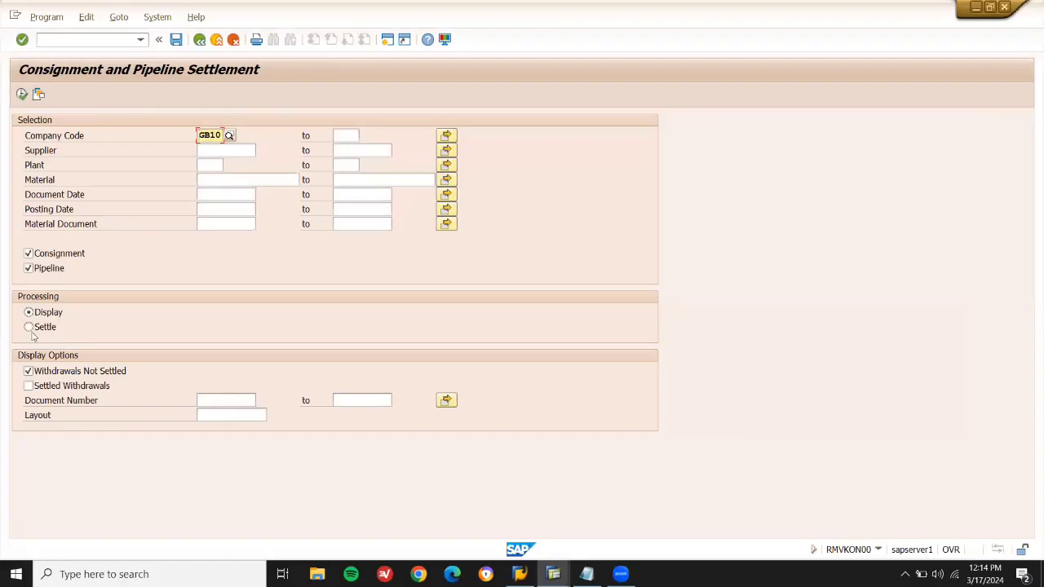
left_click(29, 331)
left_click(226, 149)
type("900105")
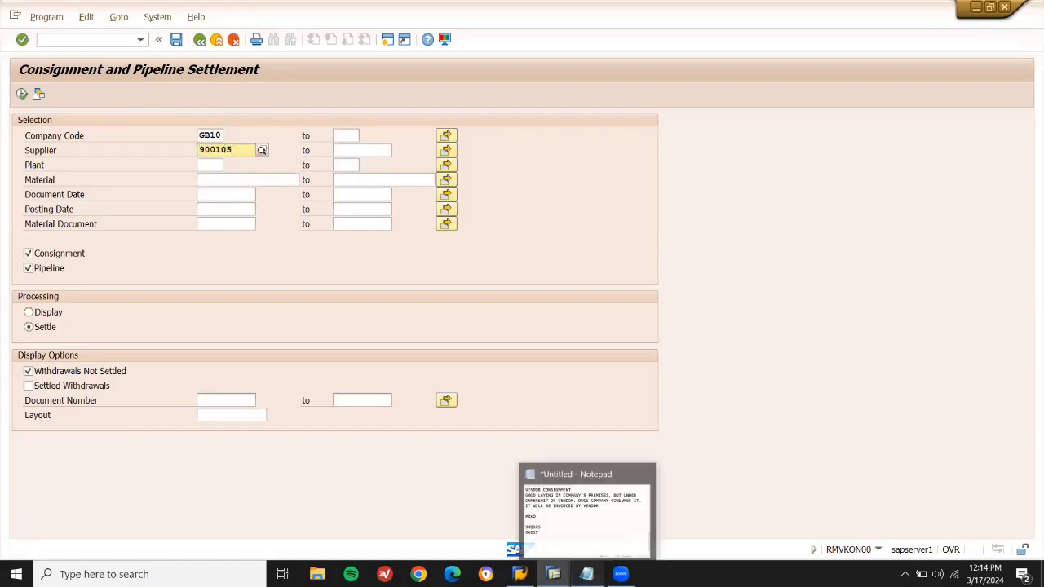
left_click(586, 574)
left_click(586, 574)
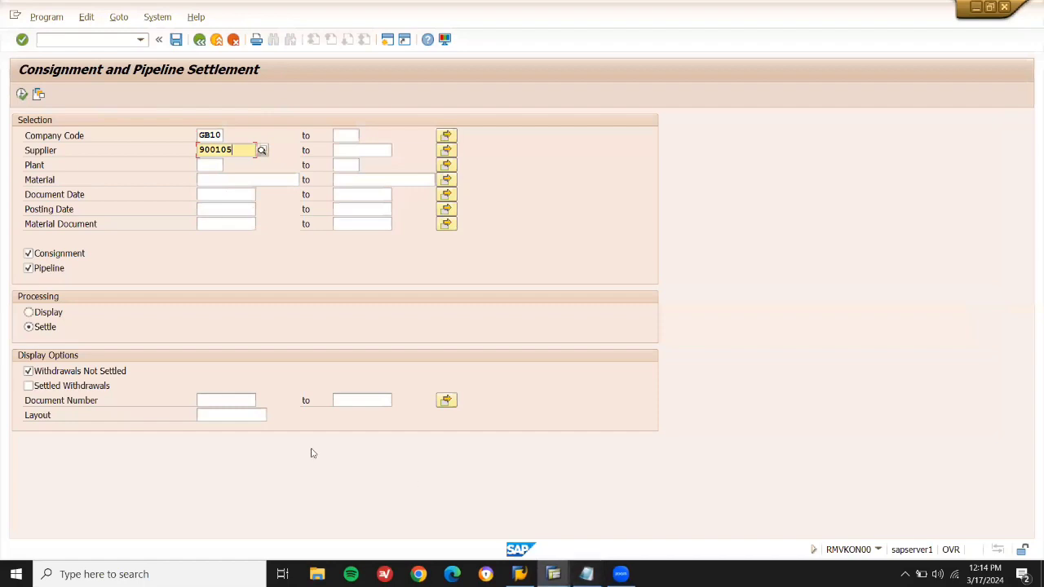
left_click(22, 94)
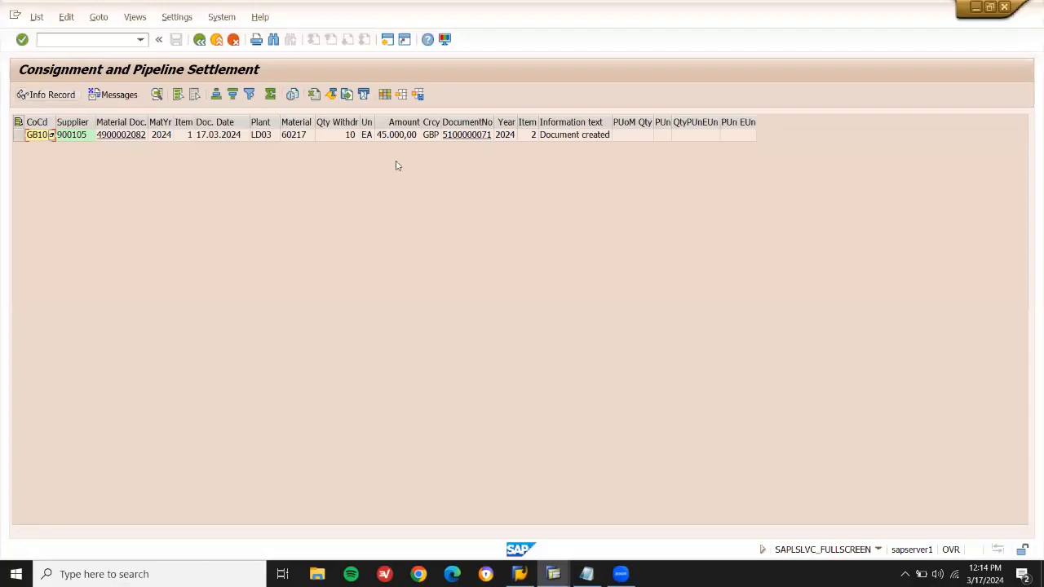
left_click(545, 136)
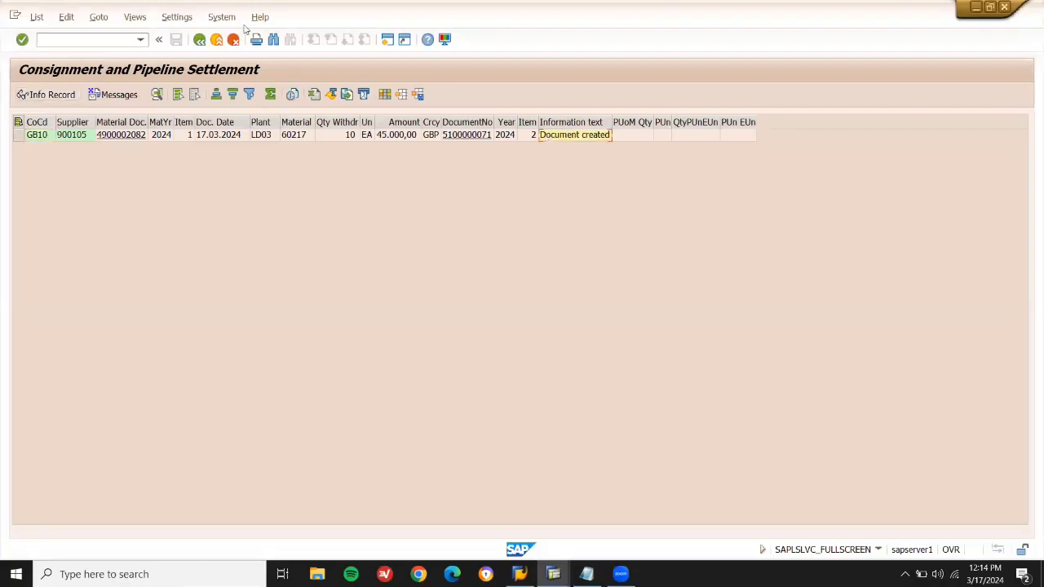
List supplier 900105's settled withdrawals in display mode and confirm the 60217 withdrawal shows Settled.
left_click(199, 40)
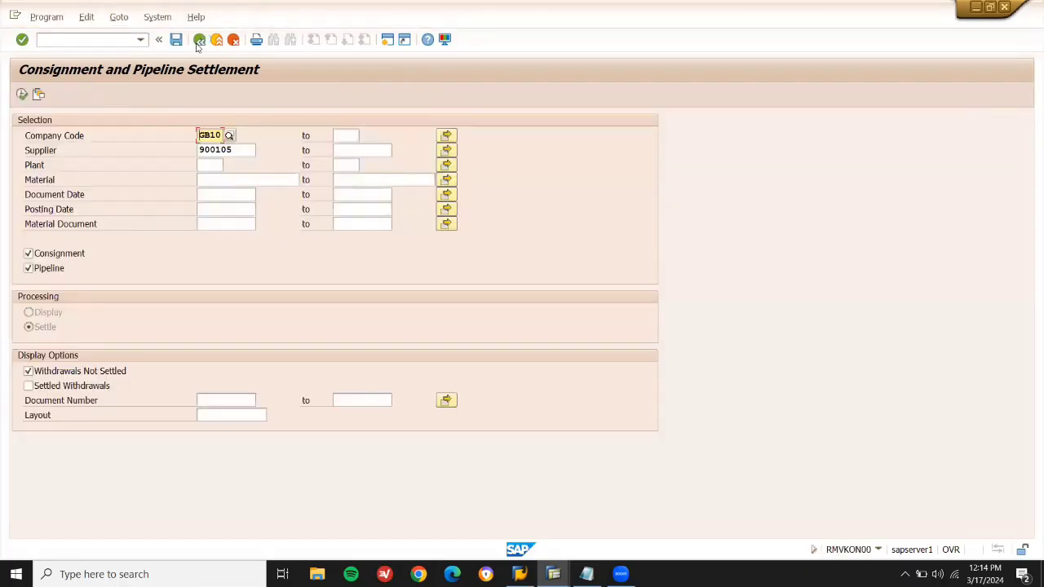
left_click(29, 386)
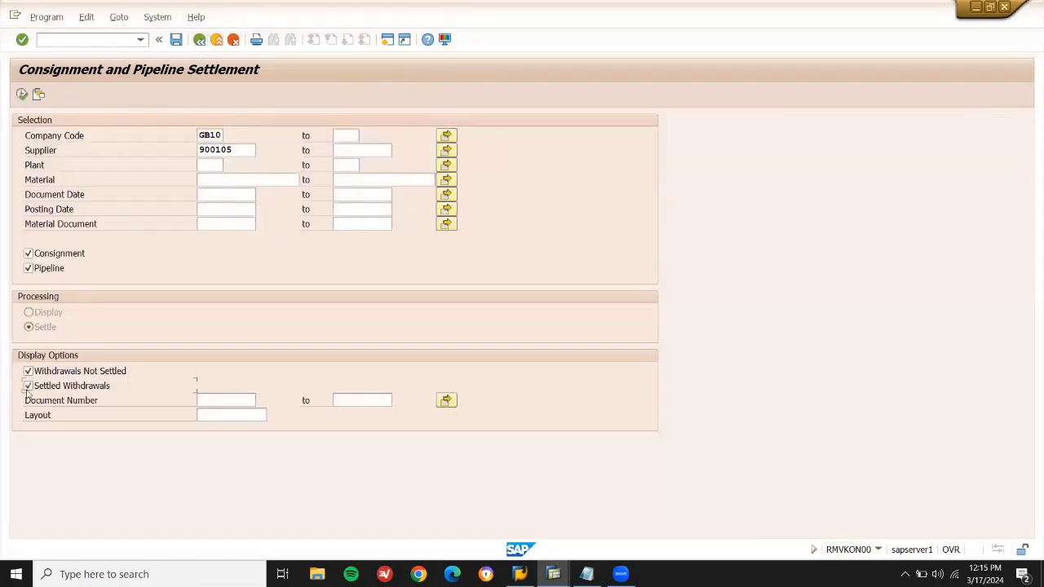
left_click(23, 95)
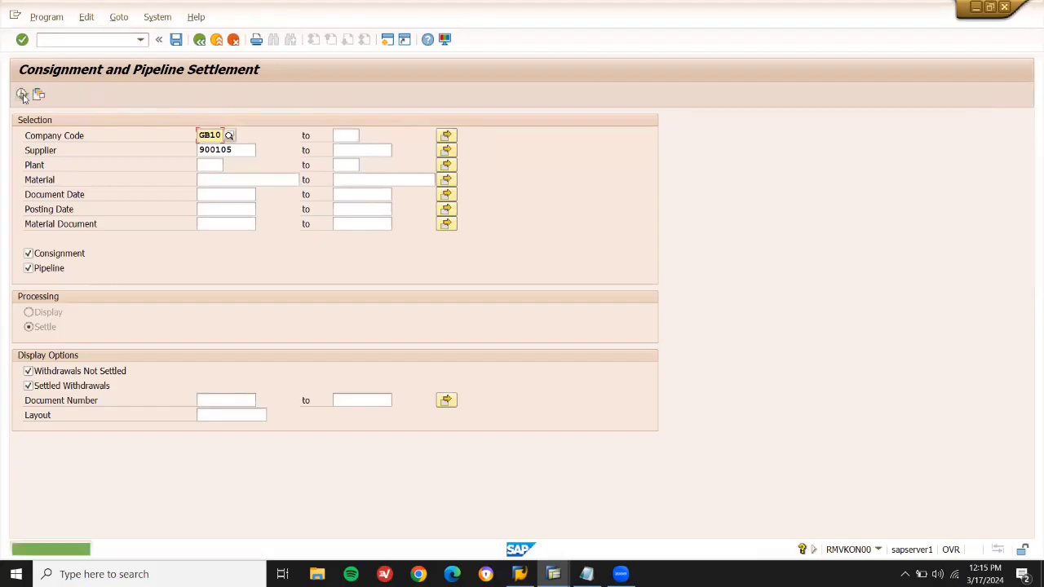
left_click(28, 373)
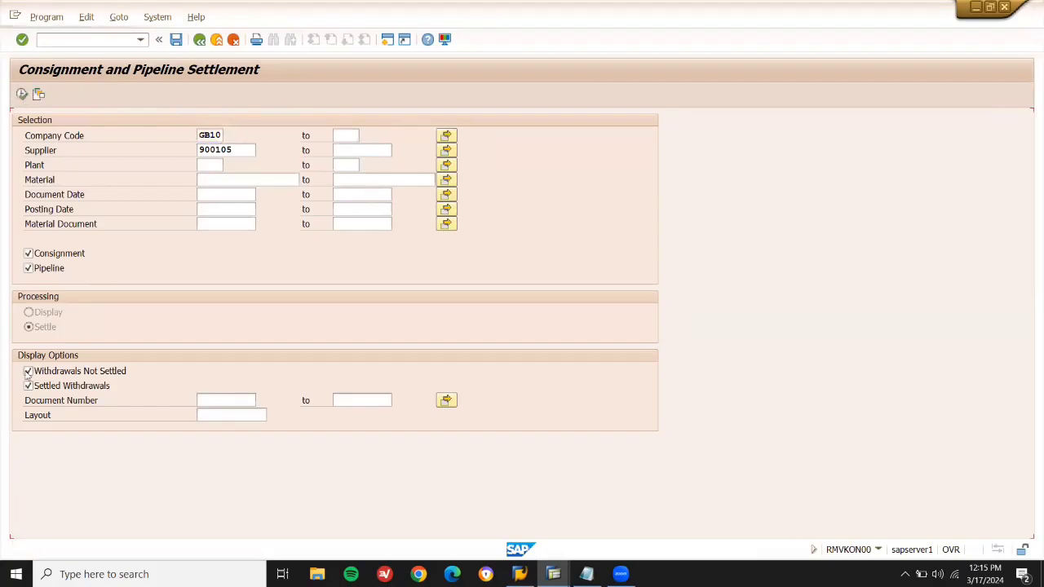
left_click(29, 313)
left_click(21, 95)
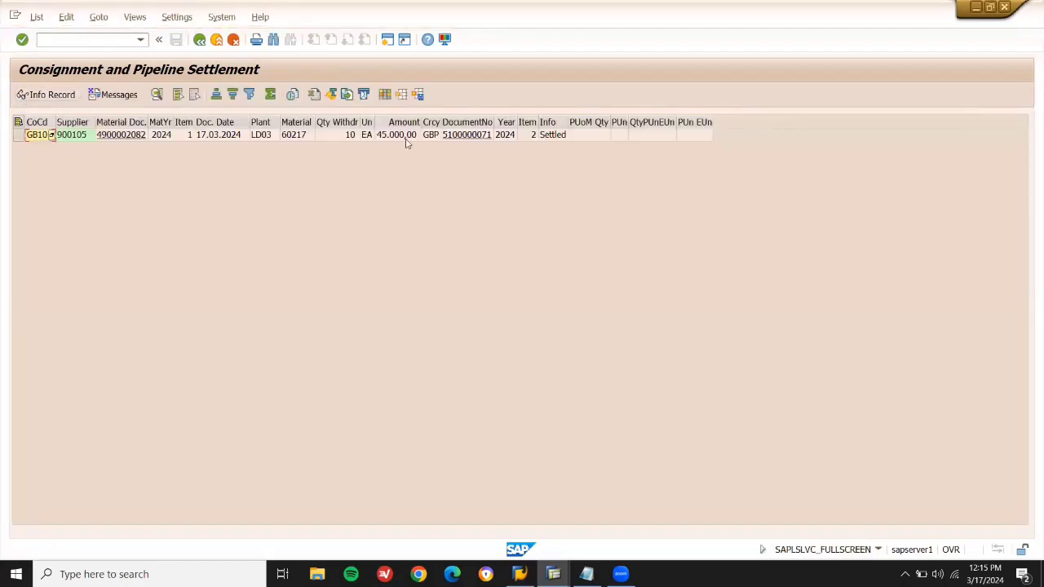
left_click(553, 136)
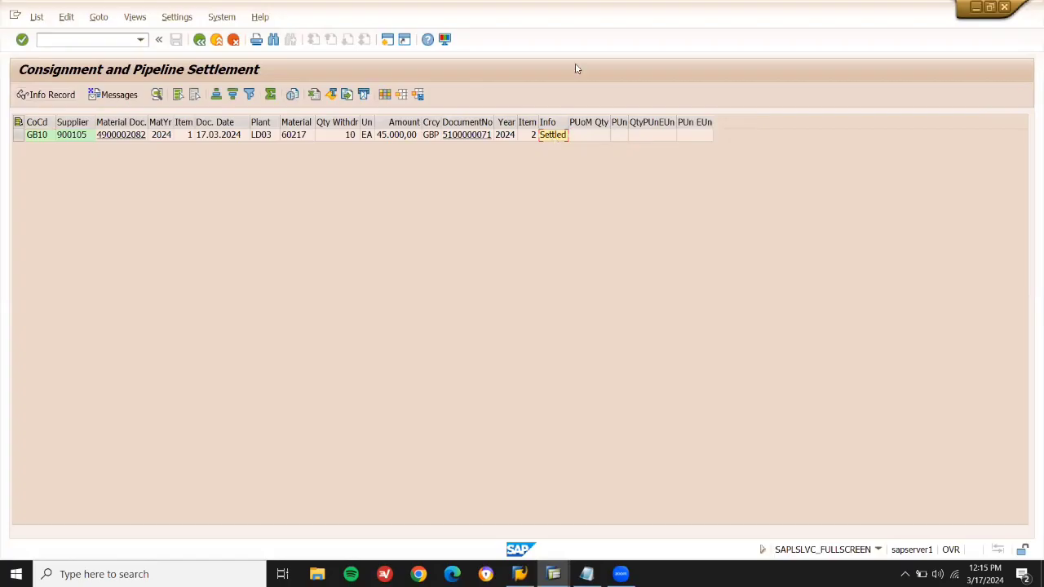
key("alt+Tab")
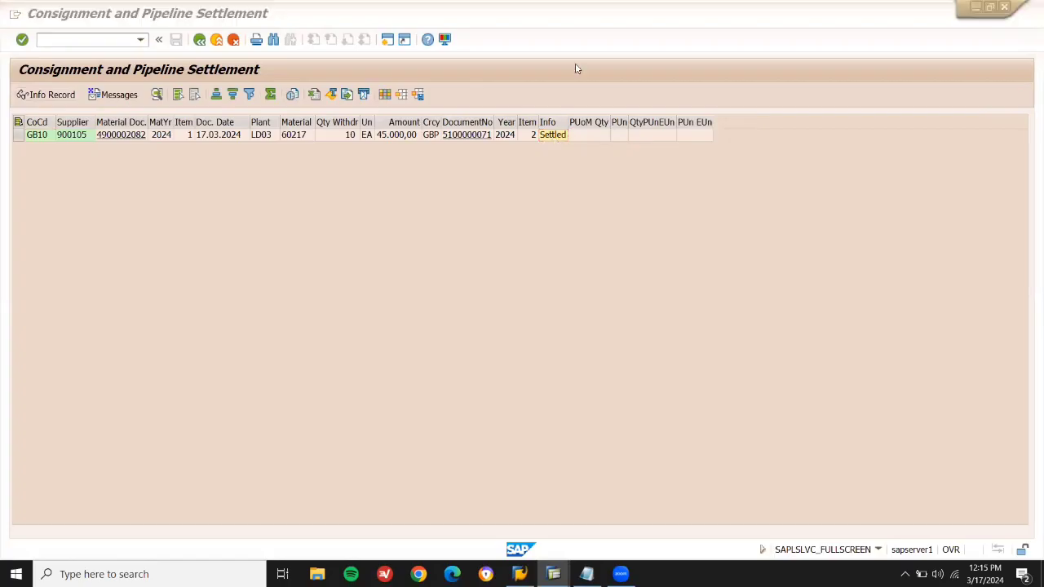